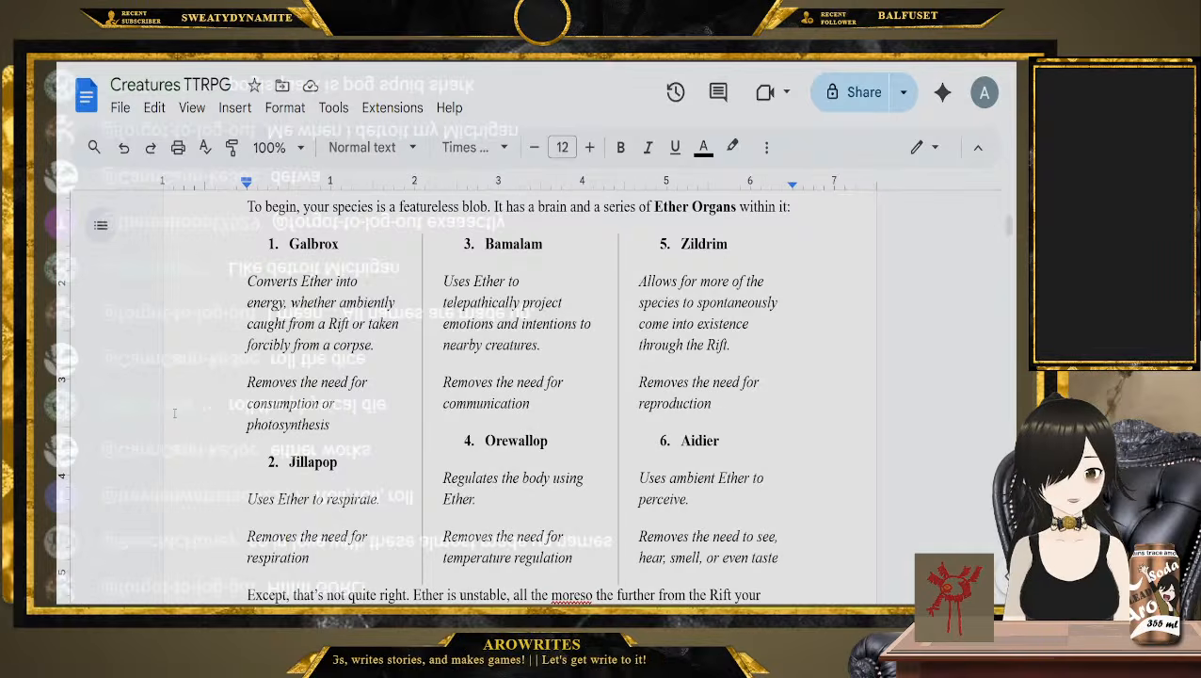
Examine the list of six Ether Organs, highlighting the fourth entry's name, Orewallop
{"action": "double_click", "coordinate": [516, 441]}
{"action": "key", "text": "shift+Left"}
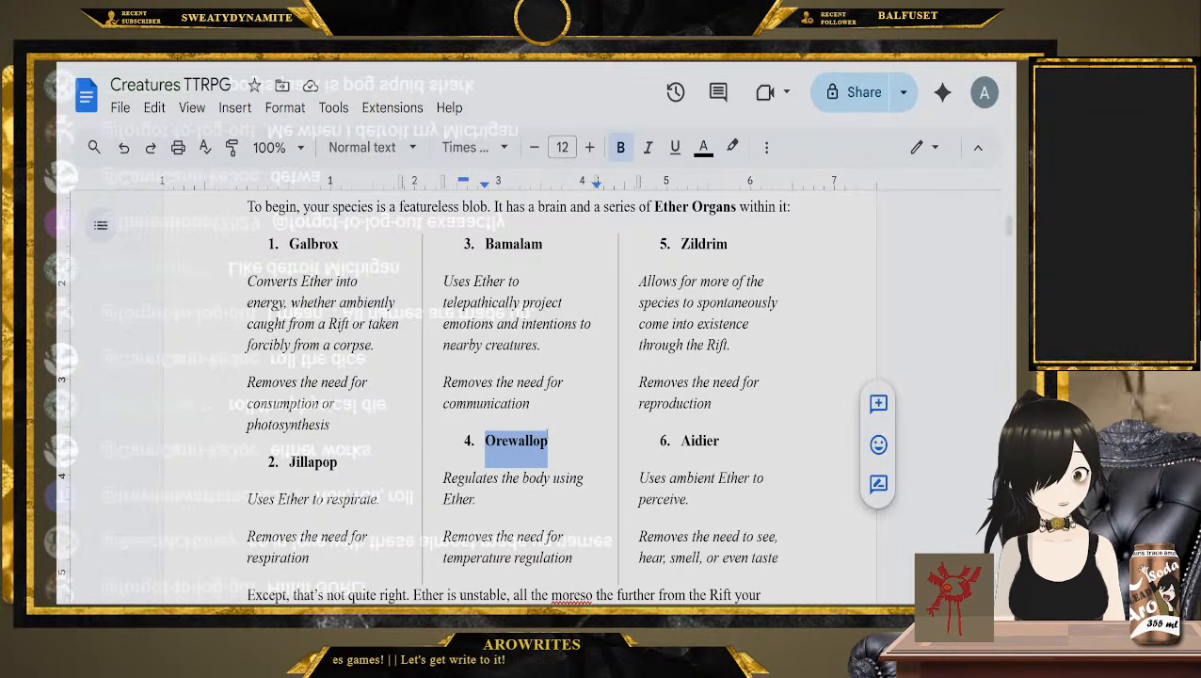
{"action": "scroll", "coordinate": [507, 441], "scroll_direction": "down", "scroll_amount": 1}
{"action": "left_click", "coordinate": [507, 442]}
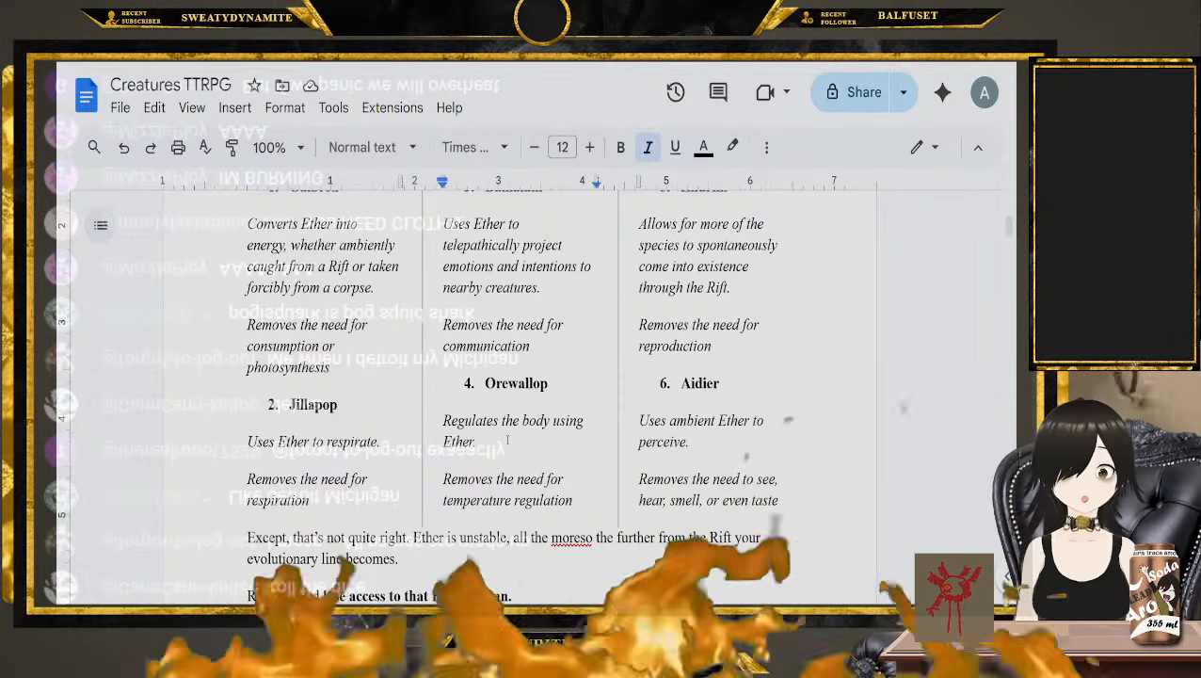
{"action": "scroll", "coordinate": [596, 386], "scroll_direction": "up", "scroll_amount": 2}
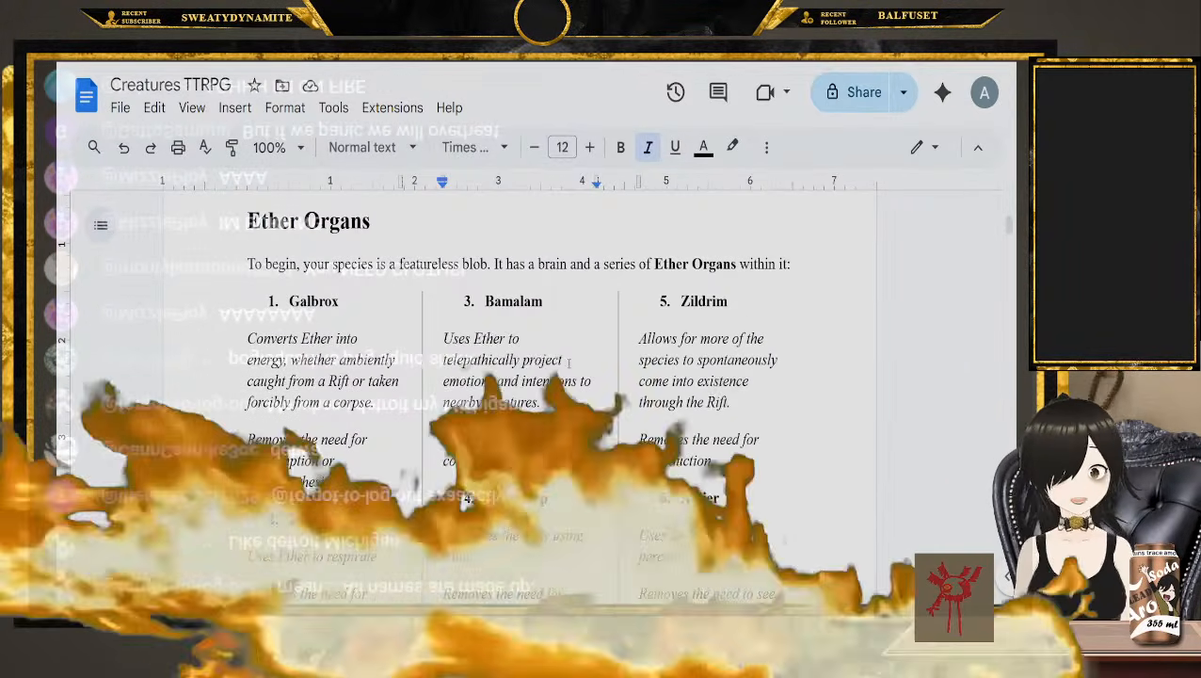
{"action": "scroll", "coordinate": [596, 386], "scroll_direction": "down", "scroll_amount": 1}
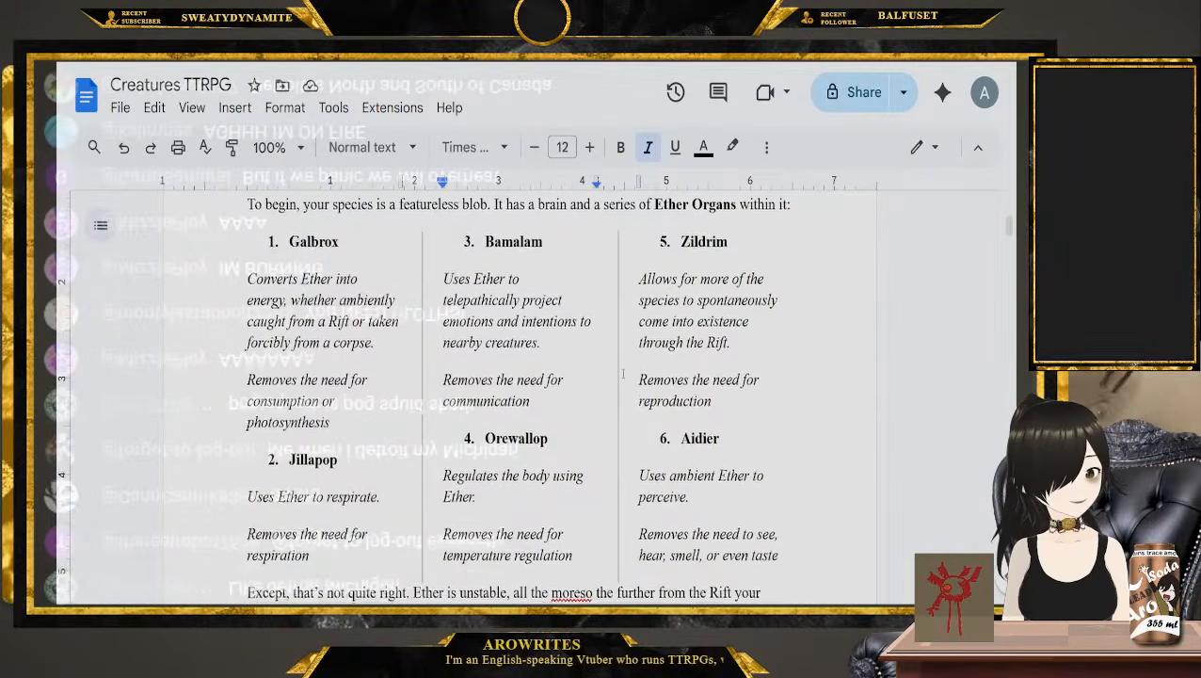
Read the rules on losing an Ether Organ, highlighting the phrase about an essential function of living
{"action": "scroll", "coordinate": [623, 377], "scroll_direction": "down", "scroll_amount": 2}
{"action": "scroll", "coordinate": [624, 377], "scroll_direction": "down", "scroll_amount": 4}
{"action": "scroll", "coordinate": [602, 396], "scroll_direction": "up", "scroll_amount": 4}
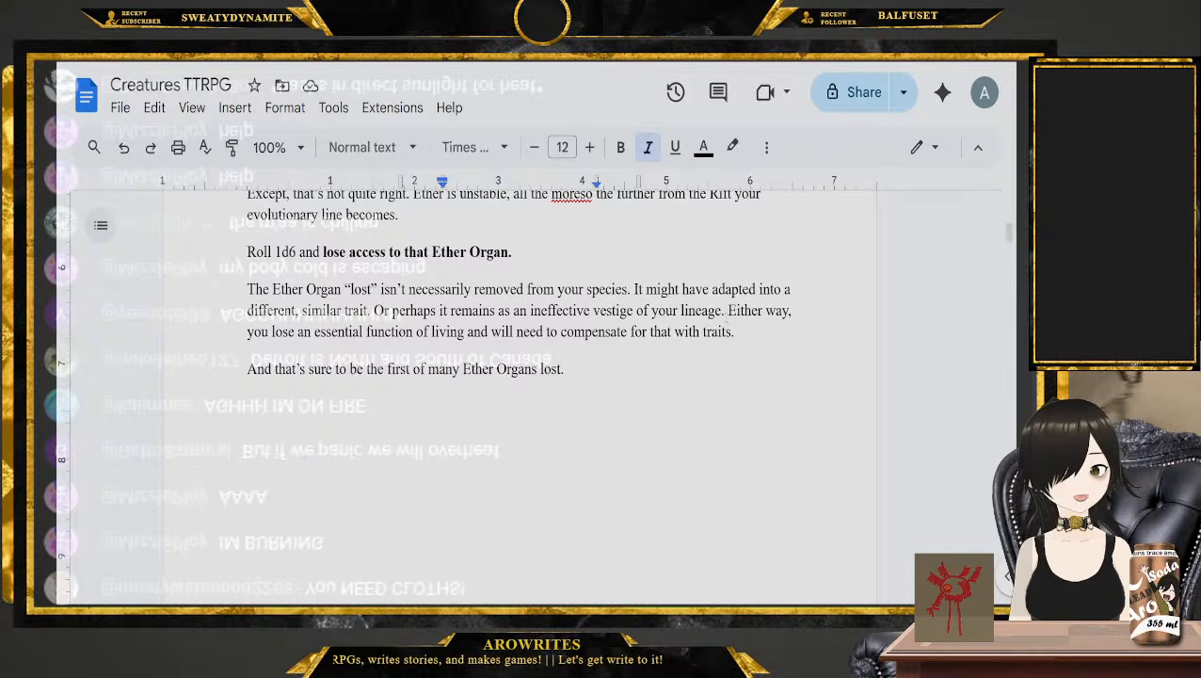
{"action": "left_click_drag", "start_coordinate": [326, 331], "coordinate": [467, 331]}
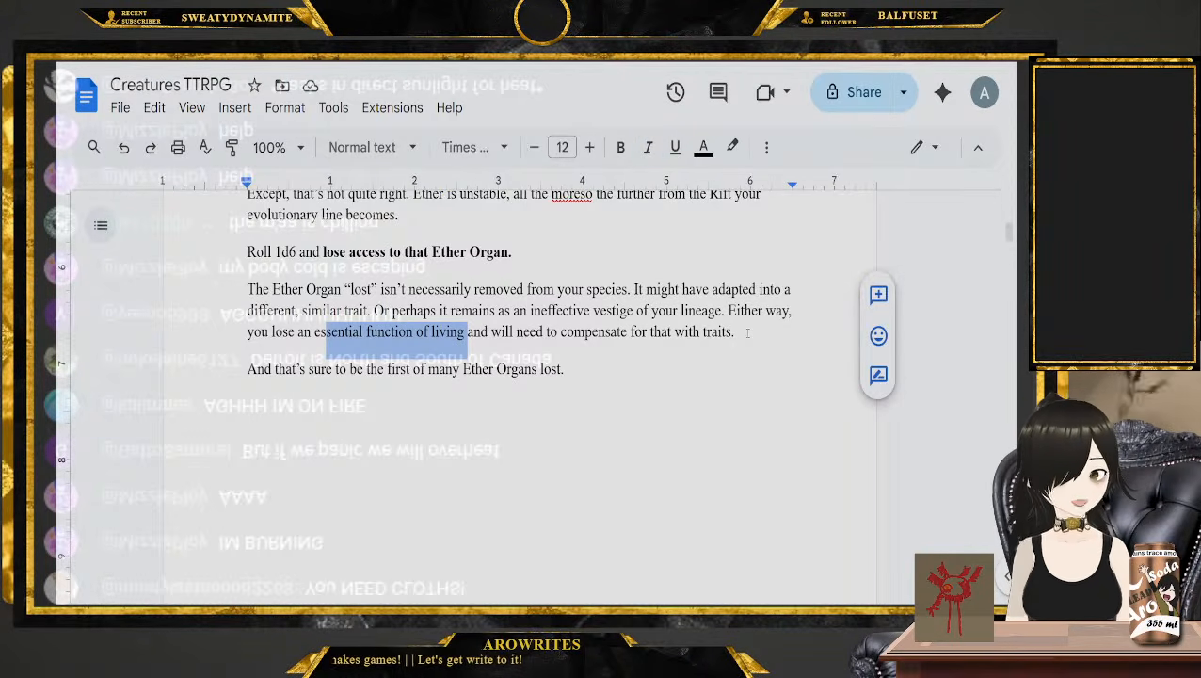
{"action": "left_click", "coordinate": [565, 368]}
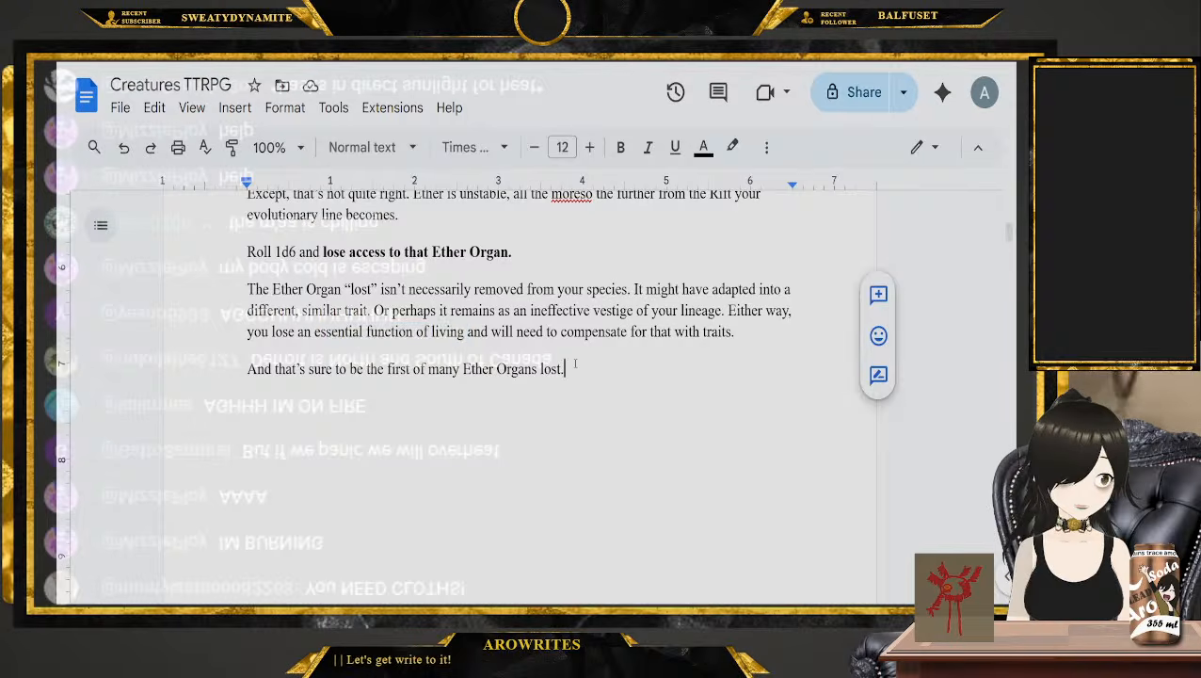
Read the Random Ancestors rules, highlighting the 2d12 instruction, the word "must" and the paragraph on rolling the same number twice
{"action": "scroll", "coordinate": [571, 365], "scroll_direction": "down", "scroll_amount": 5}
{"action": "scroll", "coordinate": [570, 365], "scroll_direction": "down", "scroll_amount": 2}
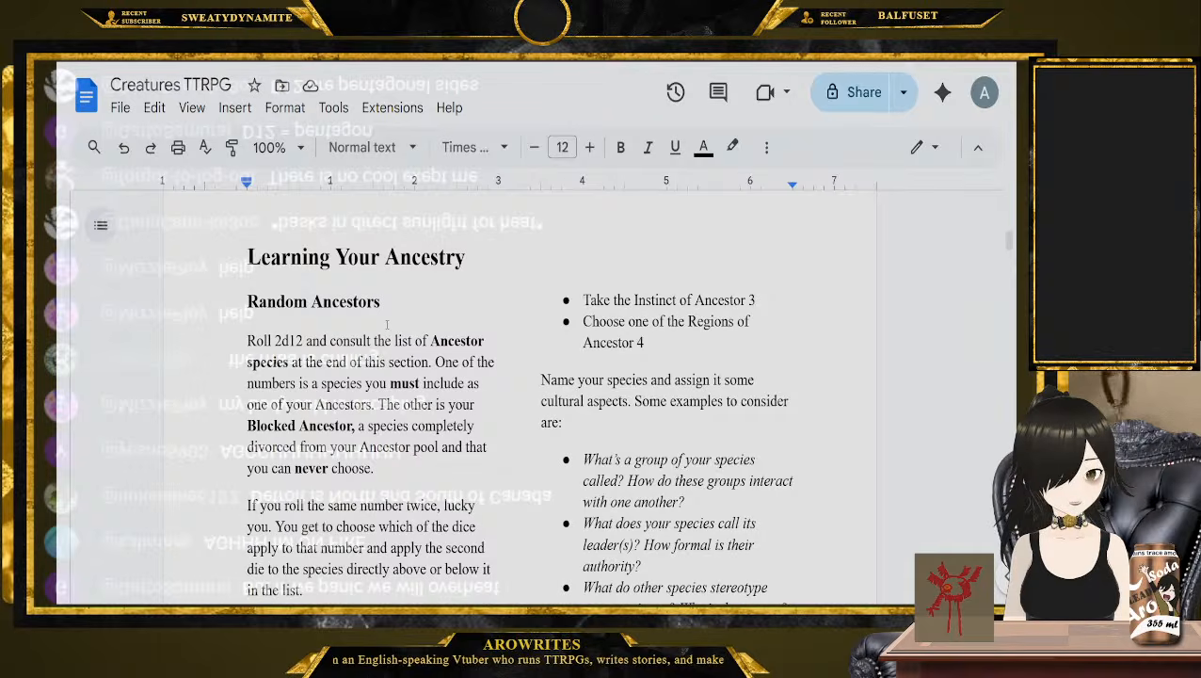
{"action": "left_click_drag", "start_coordinate": [246, 341], "coordinate": [431, 361]}
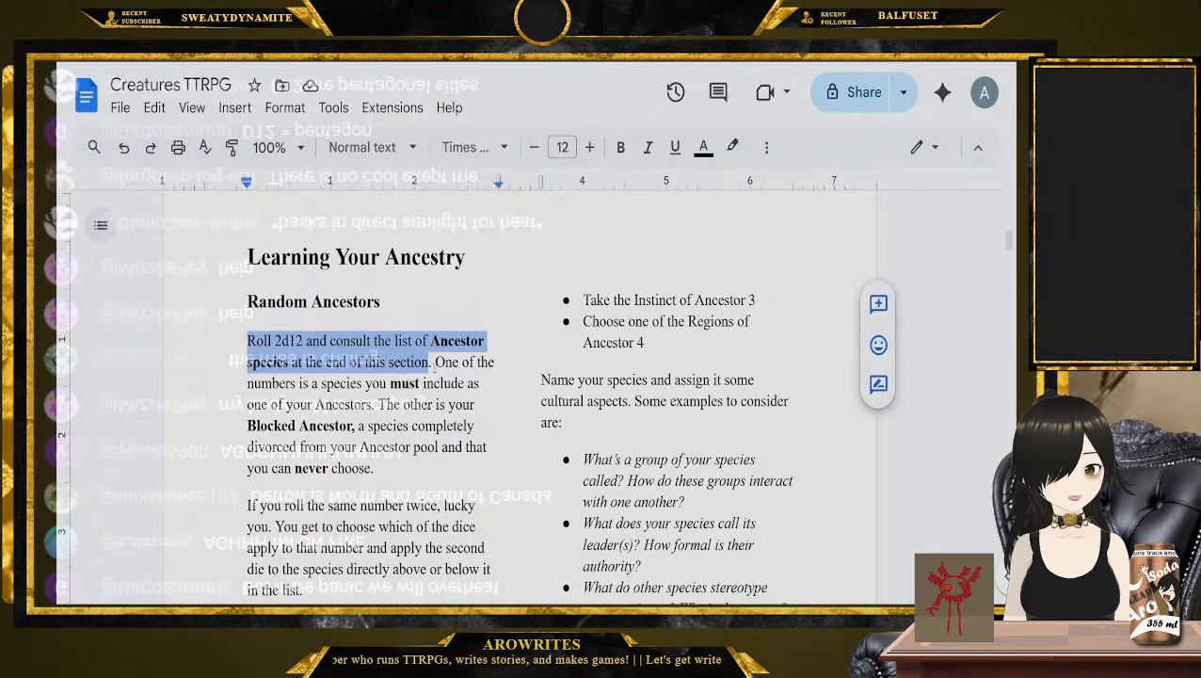
{"action": "double_click", "coordinate": [405, 383]}
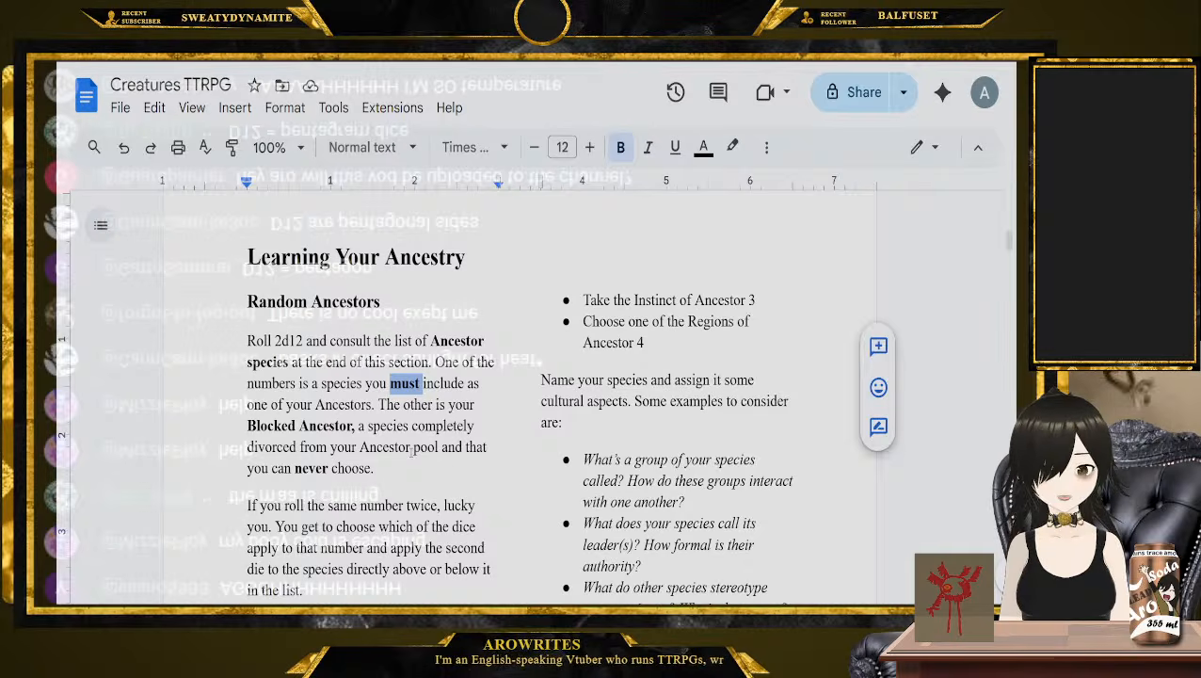
{"action": "scroll", "coordinate": [412, 451], "scroll_direction": "down", "scroll_amount": 3}
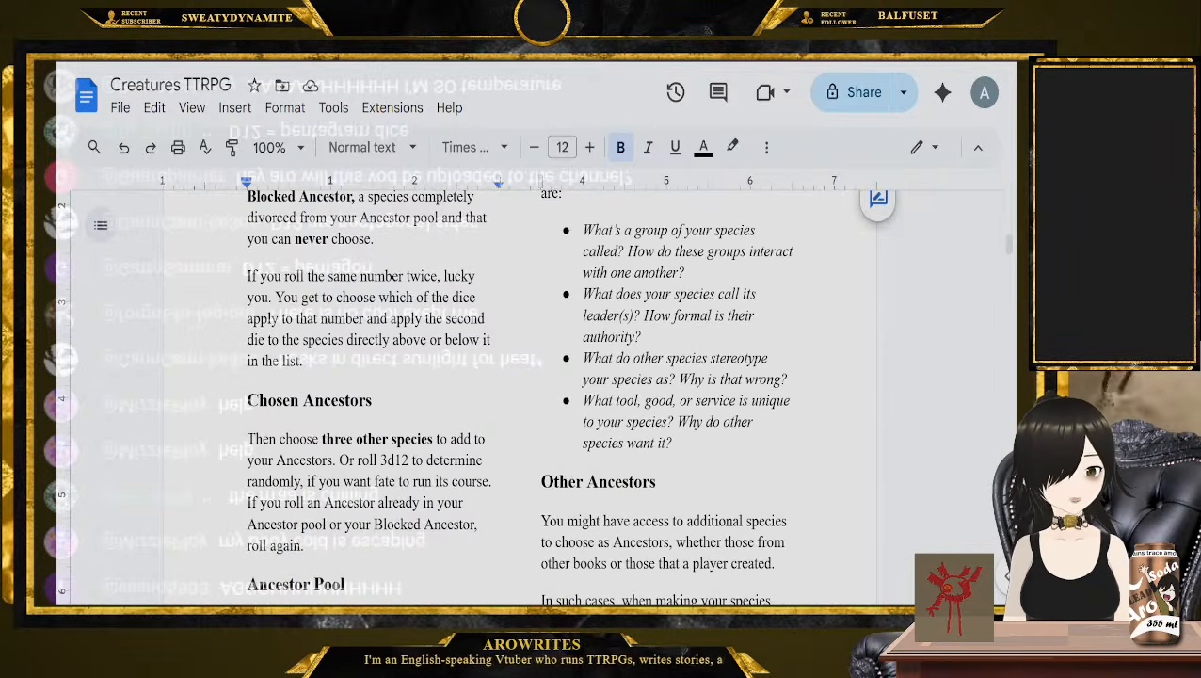
{"action": "left_click_drag", "start_coordinate": [247, 275], "coordinate": [320, 362]}
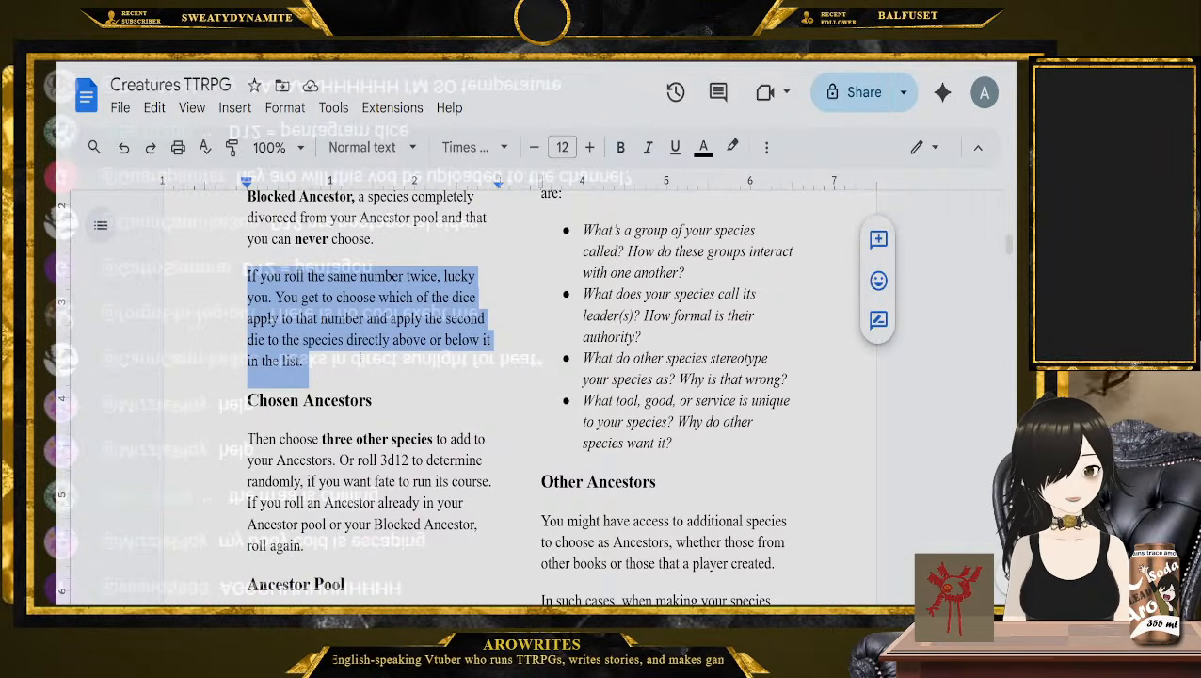
Look over the Chosen Ancestors and Ancestor Pool sections of Learning Your Ancestry
{"action": "scroll", "coordinate": [321, 362], "scroll_direction": "down", "scroll_amount": 1}
{"action": "scroll", "coordinate": [519, 281], "scroll_direction": "down", "scroll_amount": 6}
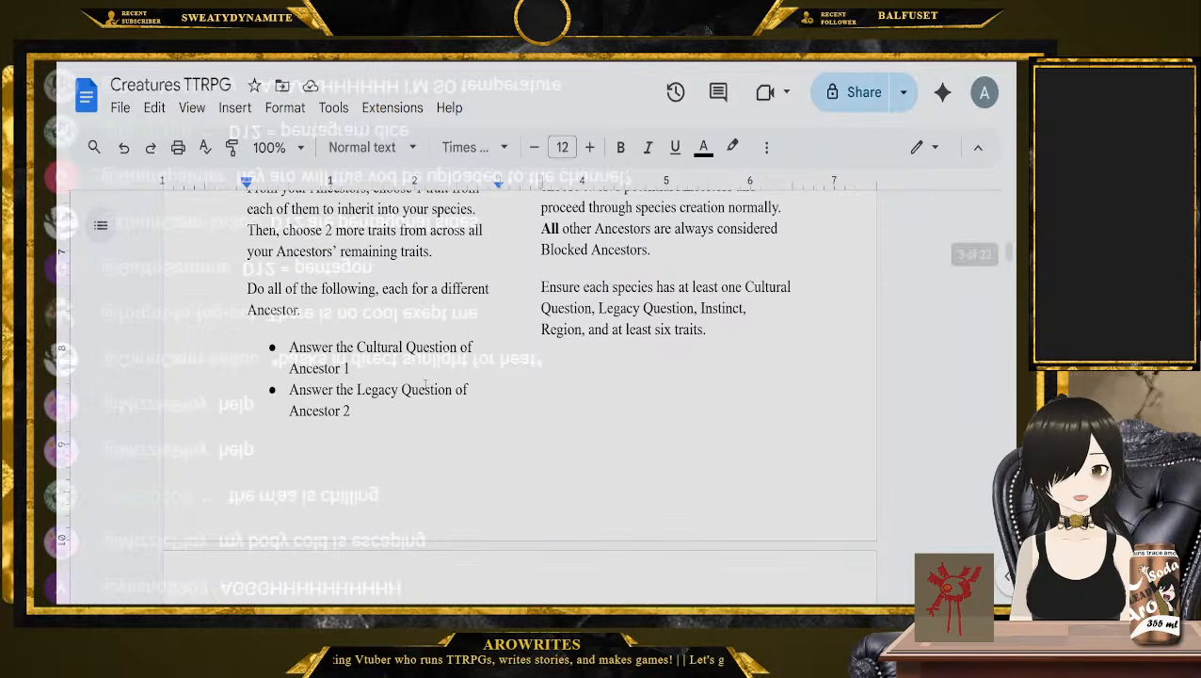
{"action": "scroll", "coordinate": [520, 281], "scroll_direction": "up", "scroll_amount": 3}
{"action": "scroll", "coordinate": [523, 440], "scroll_direction": "up", "scroll_amount": 2}
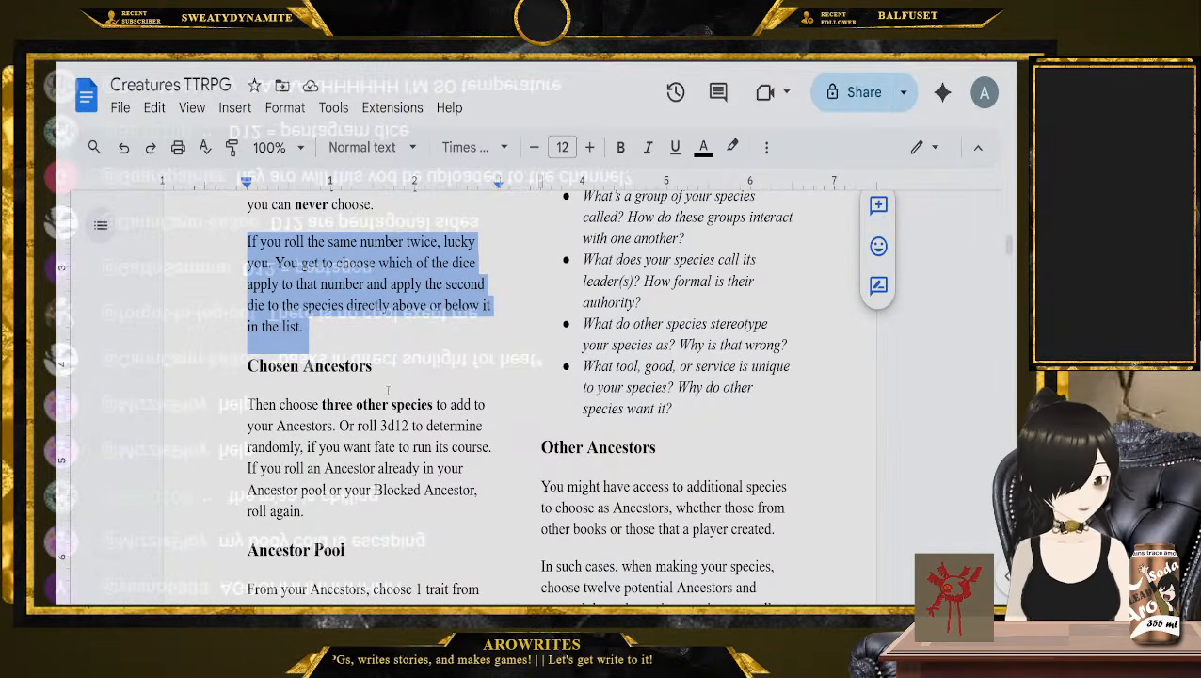
Paste the copied ancestor species entries at the end of the document, below the basket, urn and handcart examples
{"action": "left_click_drag", "start_coordinate": [1009, 246], "coordinate": [1009, 412]}
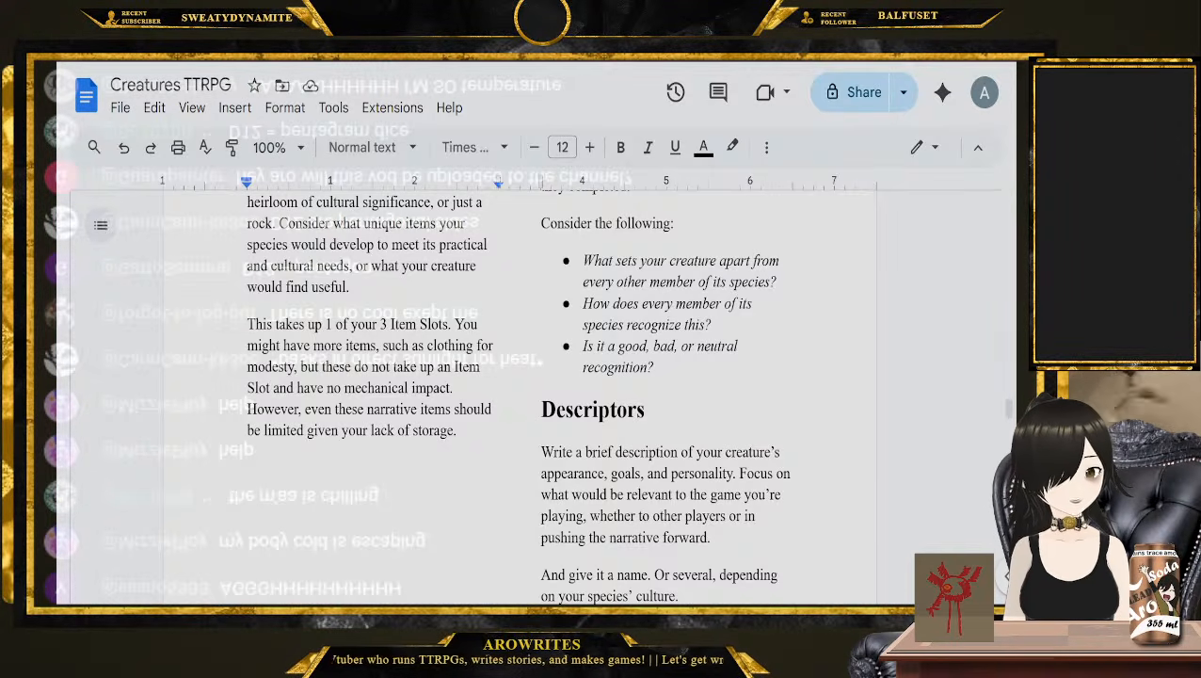
{"action": "scroll", "coordinate": [780, 474], "scroll_direction": "down", "scroll_amount": 20}
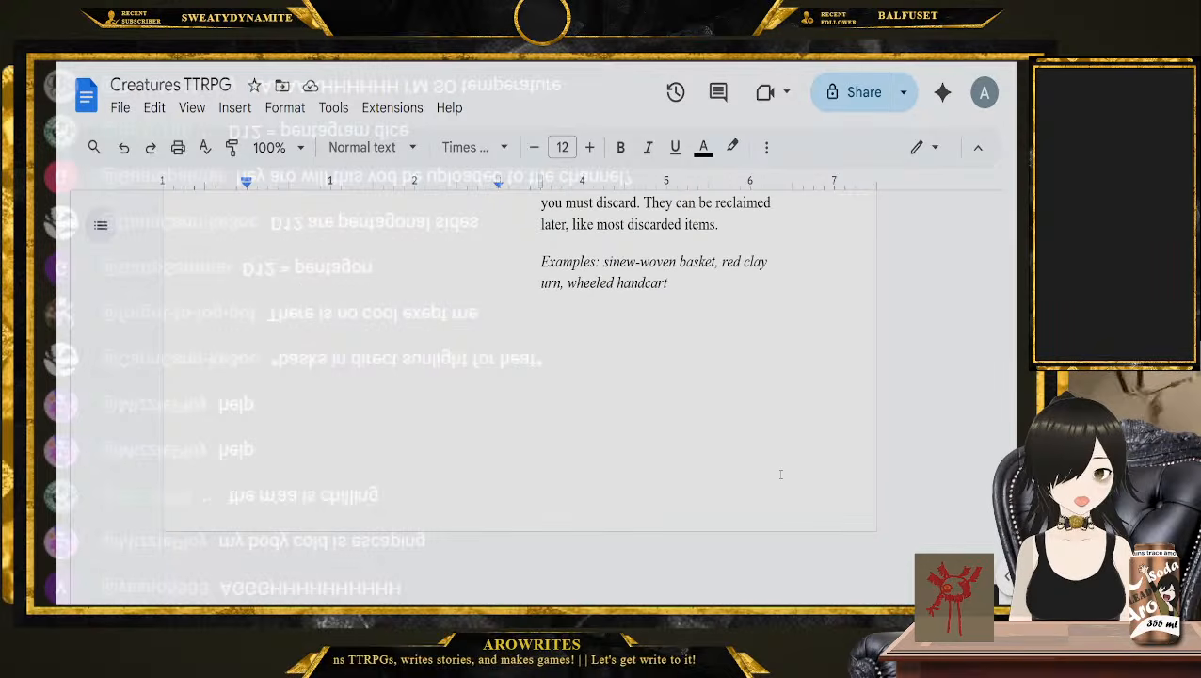
{"action": "double_click", "coordinate": [769, 459]}
{"action": "left_click", "coordinate": [767, 458]}
{"action": "key", "text": "BackSpace"}
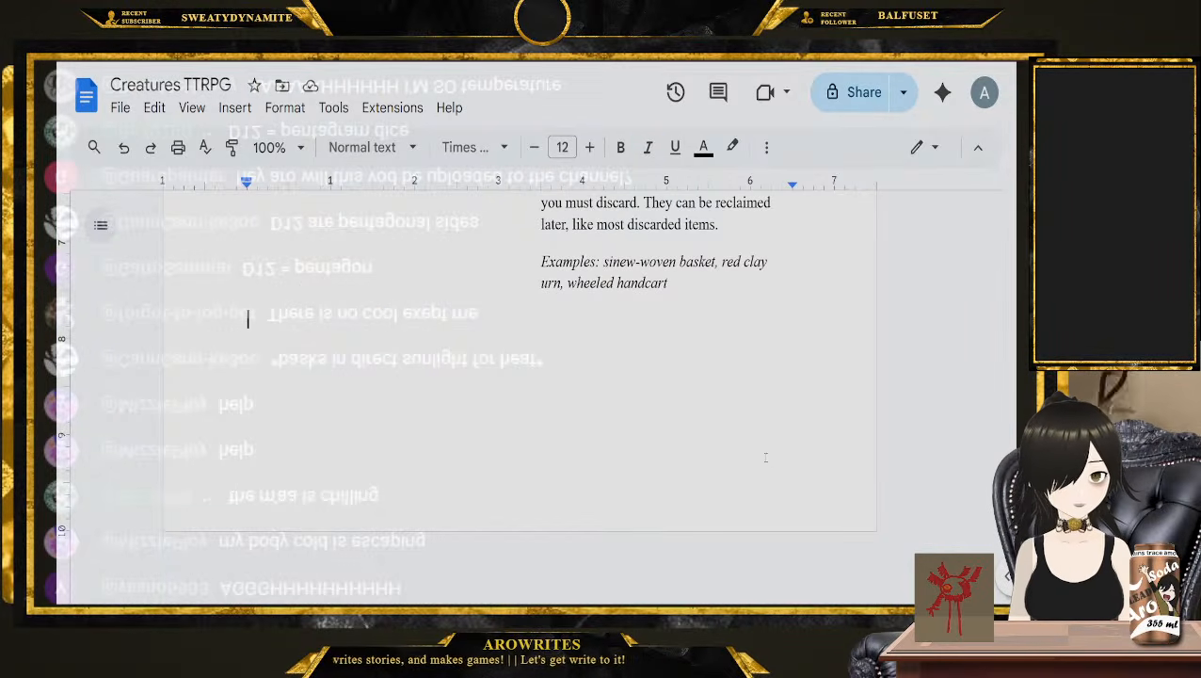
{"action": "type", "text": "Shatters are the purest expression of the Cracks and their dealings across the world are by far the best way of advancing the Rift’s closure."}
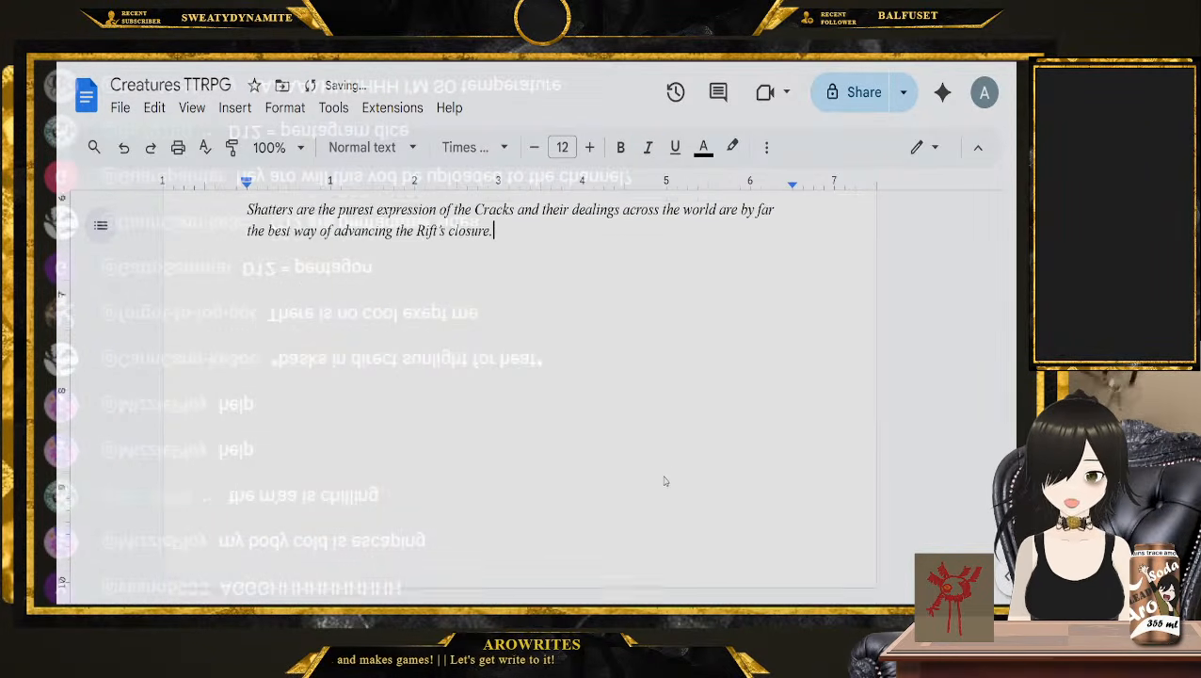
Find the Groggin entry among the species pages and examine its traits, region, instinct and questions
{"action": "scroll", "coordinate": [664, 482], "scroll_direction": "up", "scroll_amount": 15}
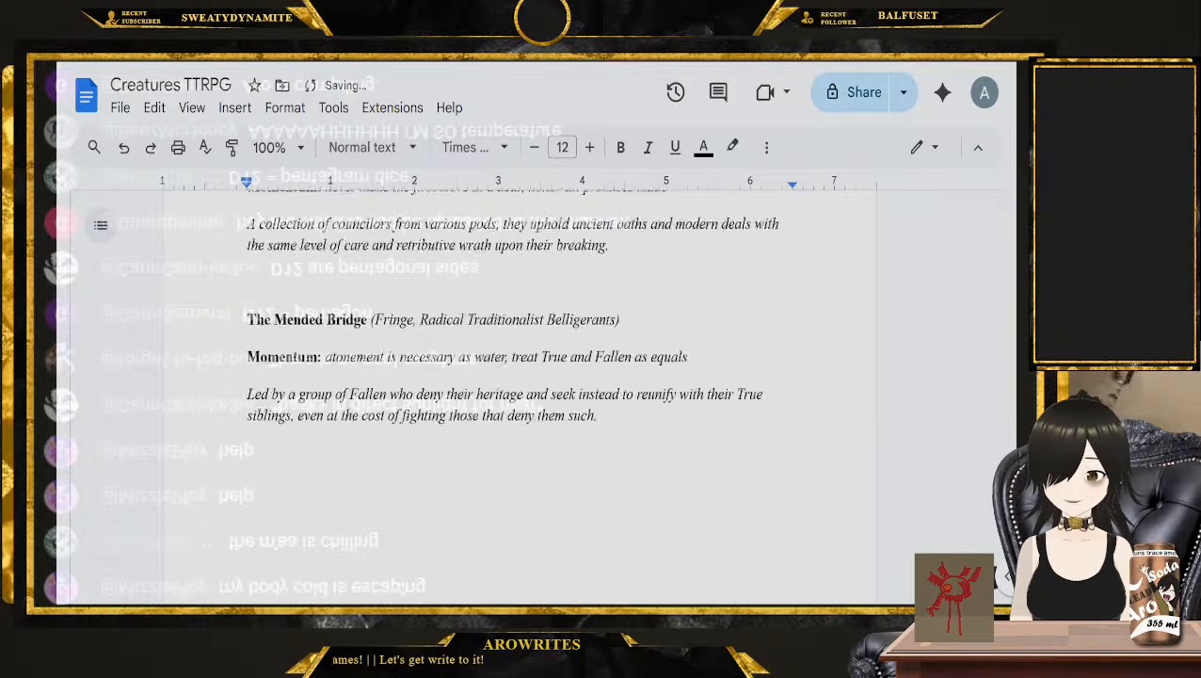
{"action": "scroll", "coordinate": [1009, 437], "scroll_direction": "down", "scroll_amount": 20}
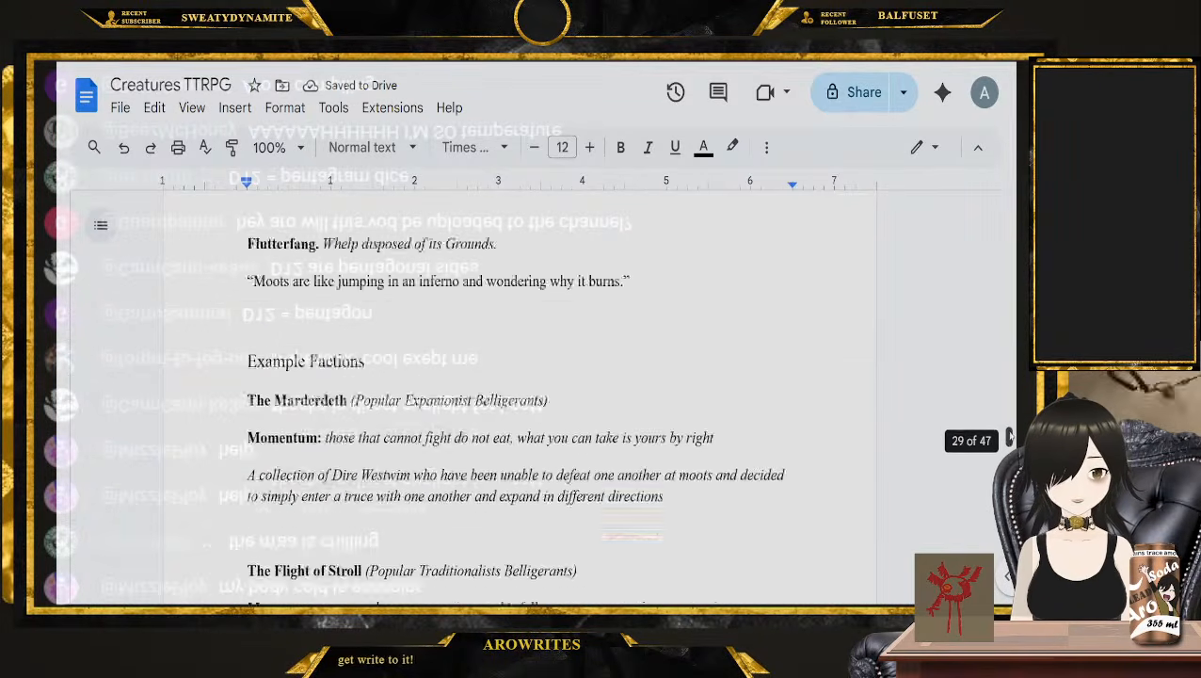
{"action": "left_click_drag", "start_coordinate": [1009, 437], "coordinate": [1011, 402]}
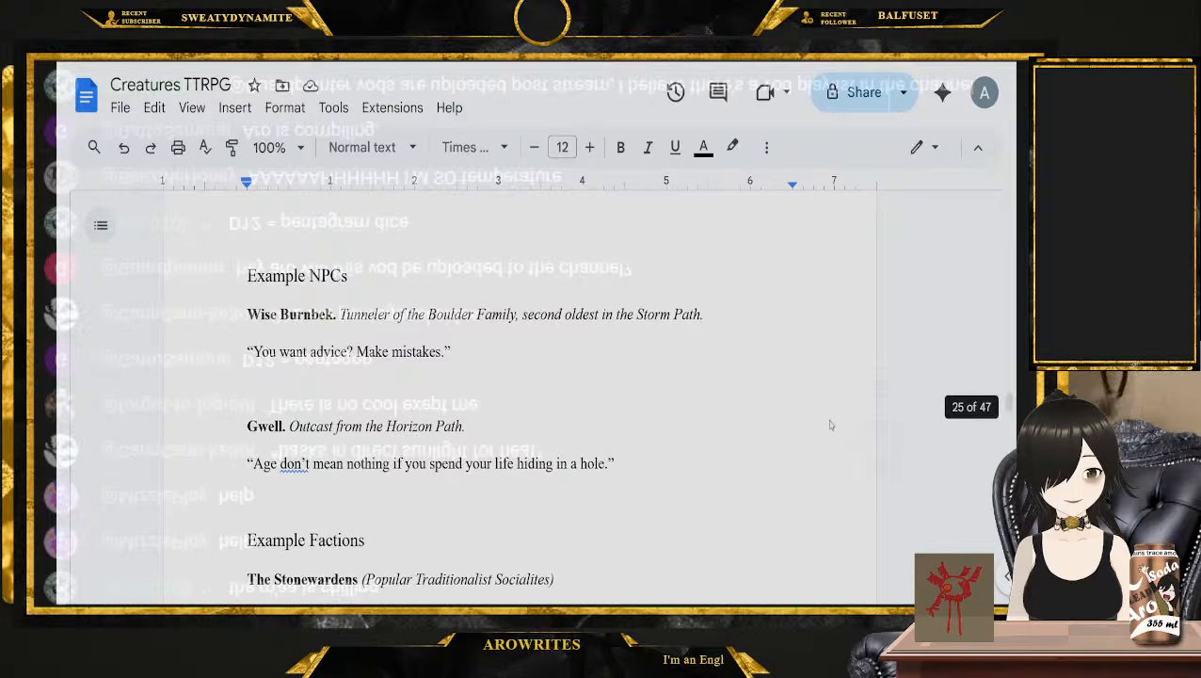
{"action": "scroll", "coordinate": [830, 426], "scroll_direction": "up", "scroll_amount": 12}
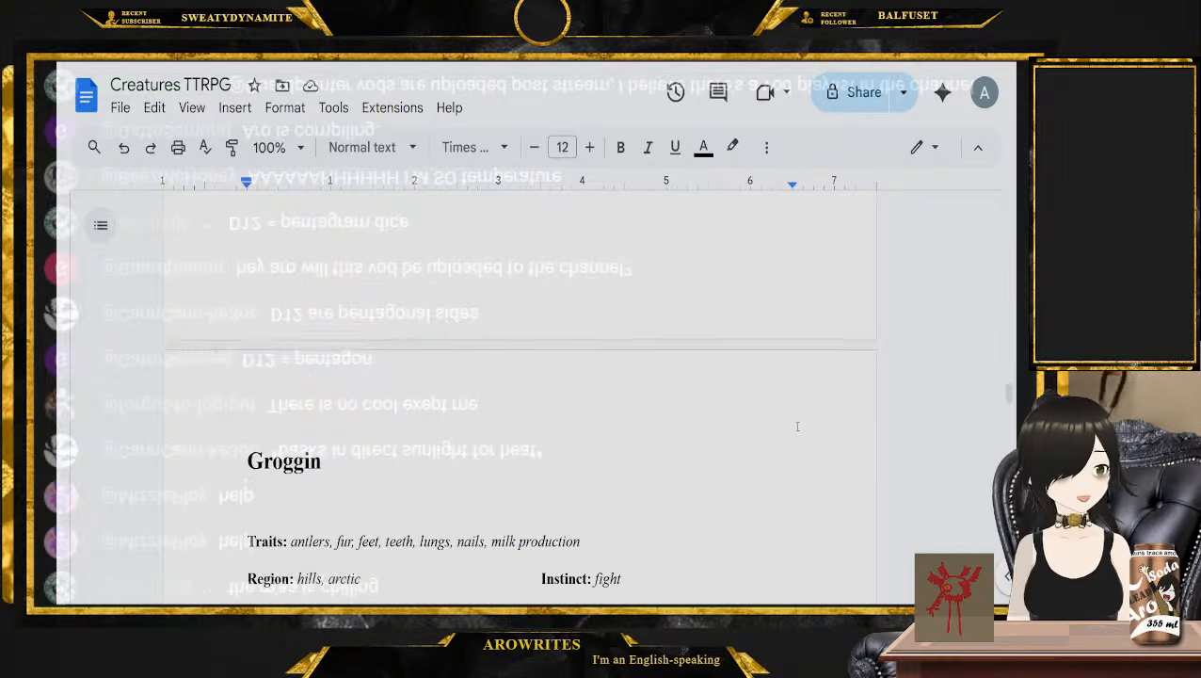
{"action": "scroll", "coordinate": [792, 425], "scroll_direction": "down", "scroll_amount": 2}
{"action": "scroll", "coordinate": [742, 425], "scroll_direction": "down", "scroll_amount": 1}
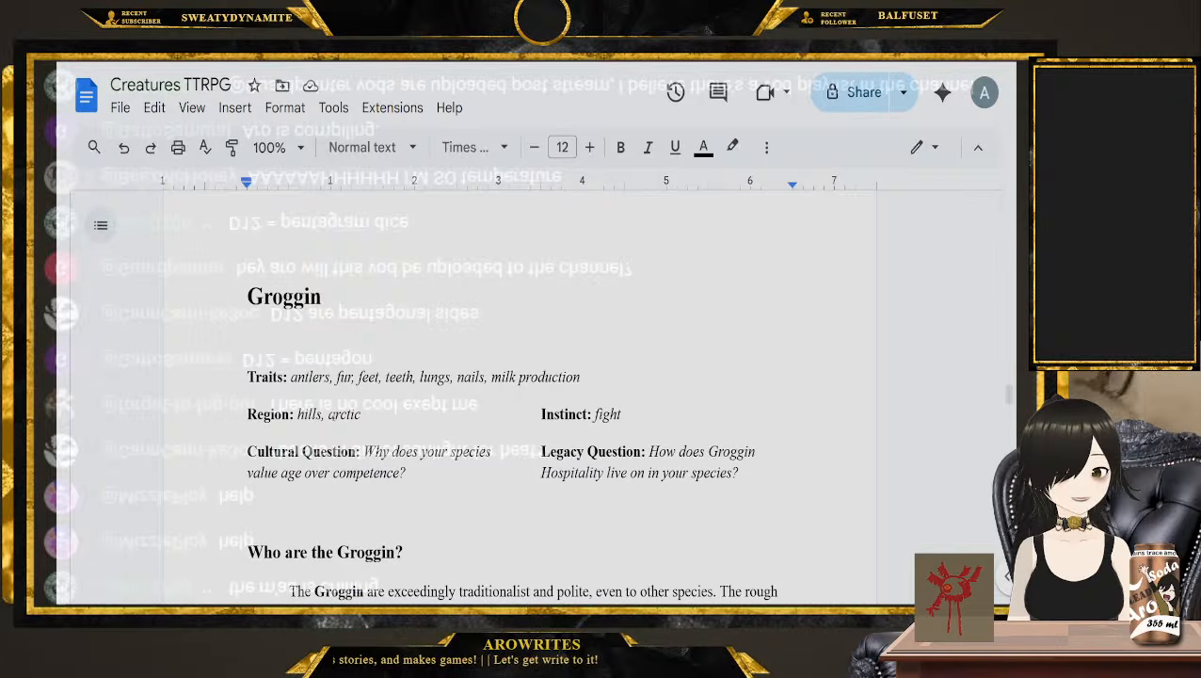
{"action": "scroll", "coordinate": [721, 353], "scroll_direction": "down", "scroll_amount": 1}
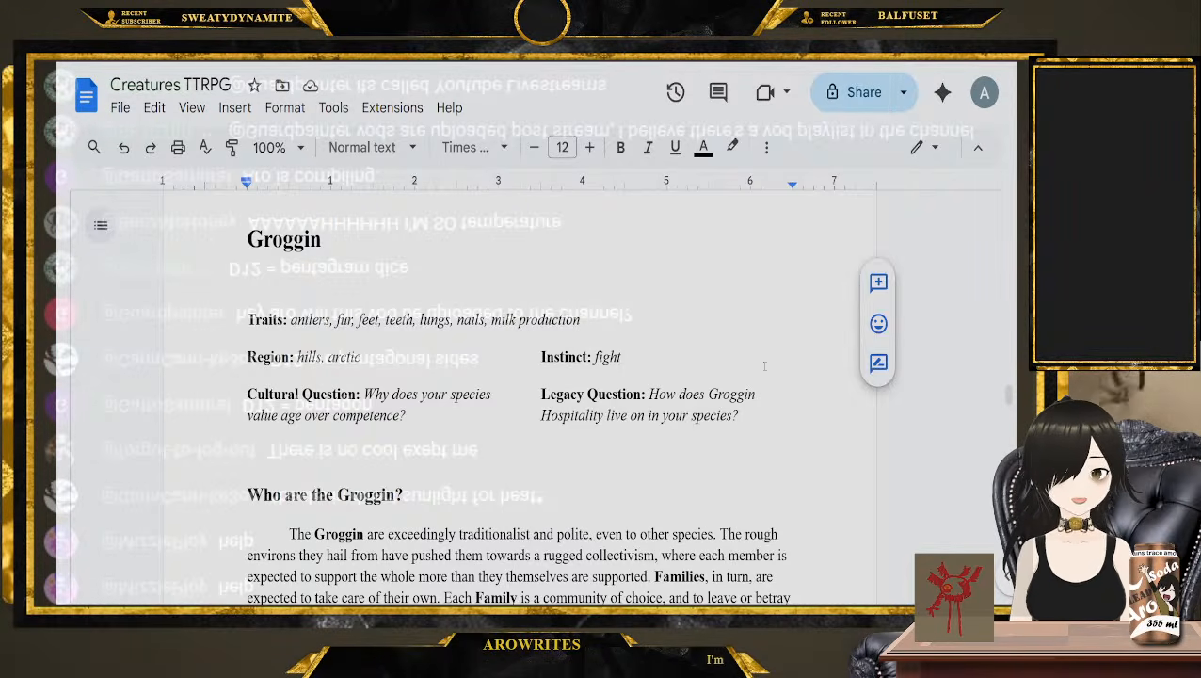
Skim the species entries from the Groggin description through the Qqling to the Vortbaf traits and questions
{"action": "scroll", "coordinate": [483, 303], "scroll_direction": "down", "scroll_amount": 20}
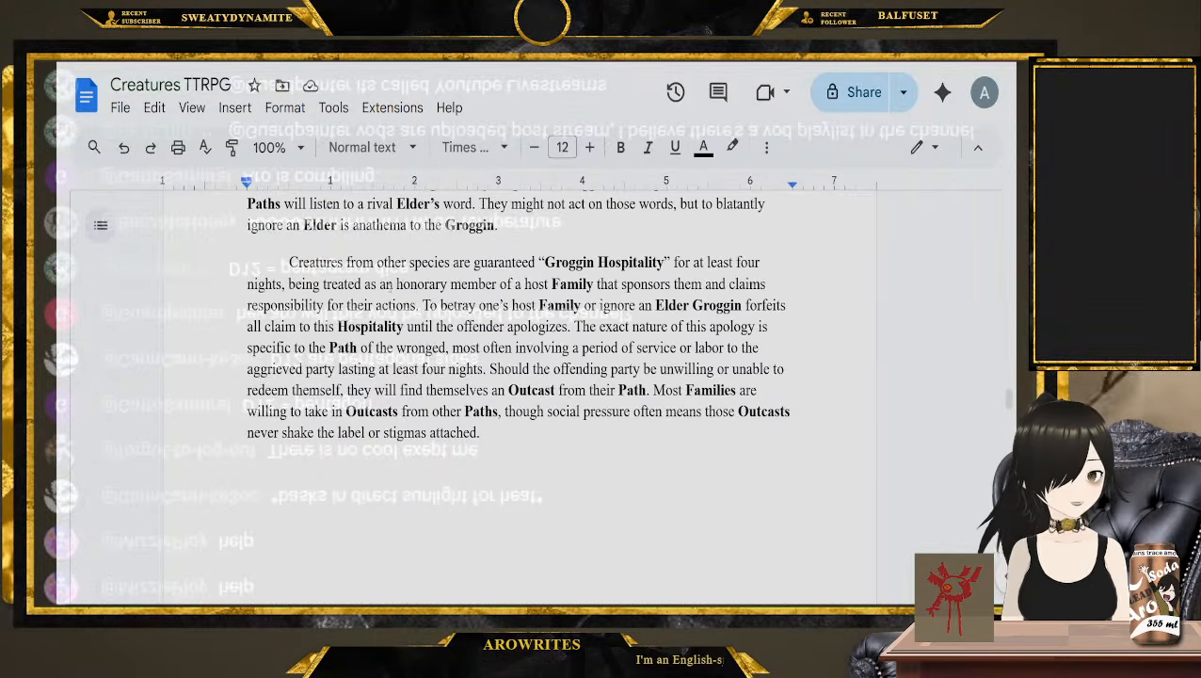
{"action": "scroll", "coordinate": [299, 282], "scroll_direction": "down", "scroll_amount": 20}
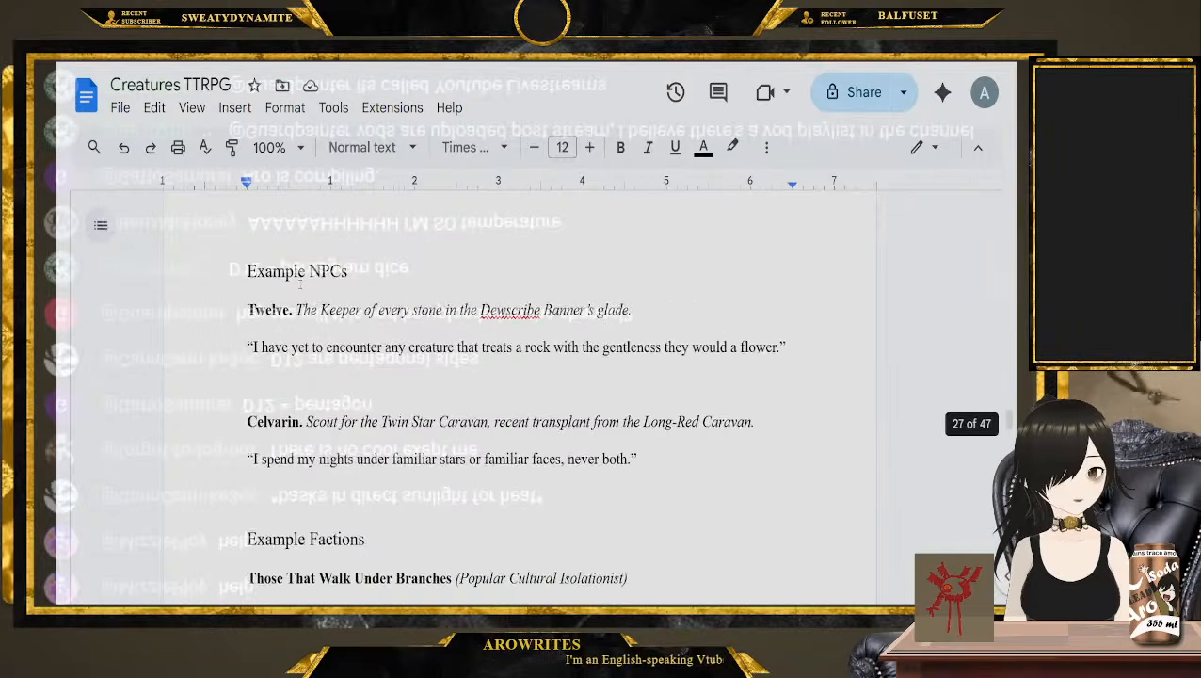
{"action": "scroll", "coordinate": [313, 292], "scroll_direction": "down", "scroll_amount": 20}
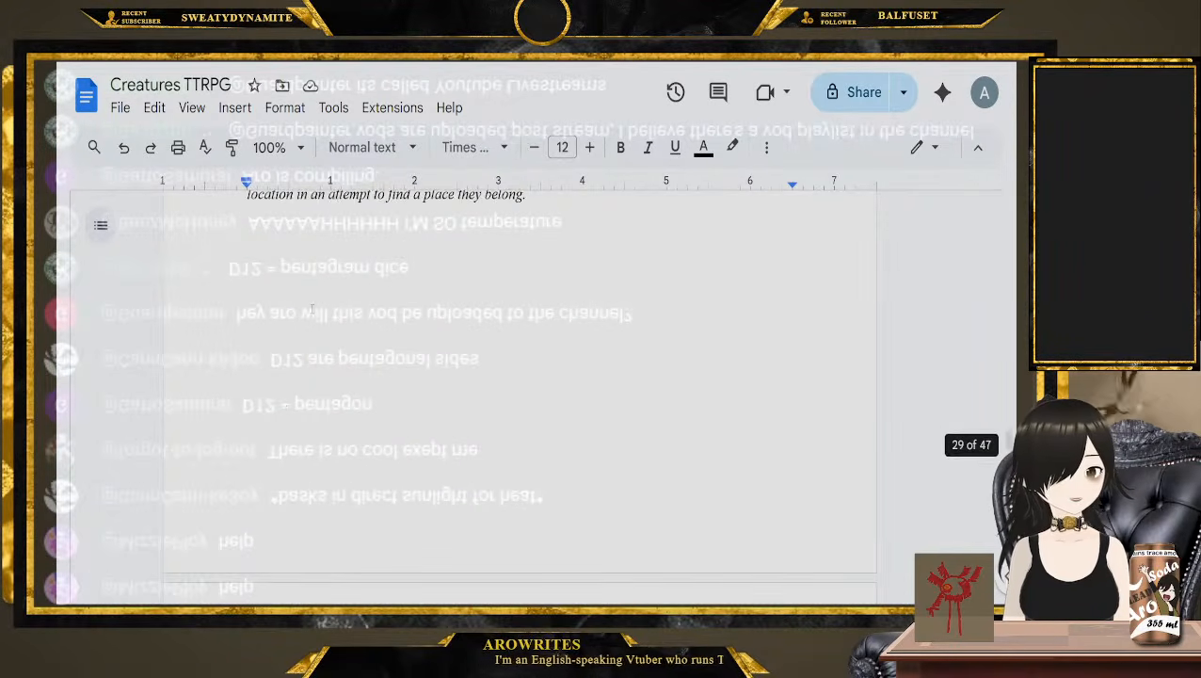
{"action": "scroll", "coordinate": [324, 320], "scroll_direction": "down", "scroll_amount": 20}
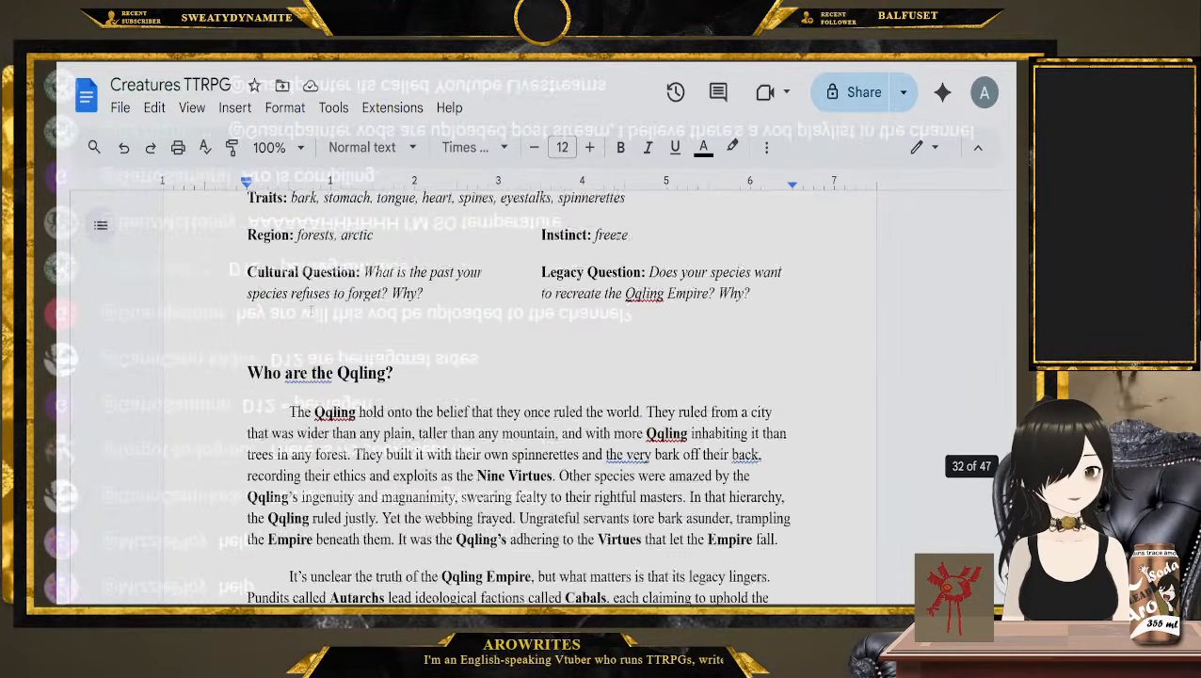
{"action": "scroll", "coordinate": [324, 321], "scroll_direction": "down", "scroll_amount": 8}
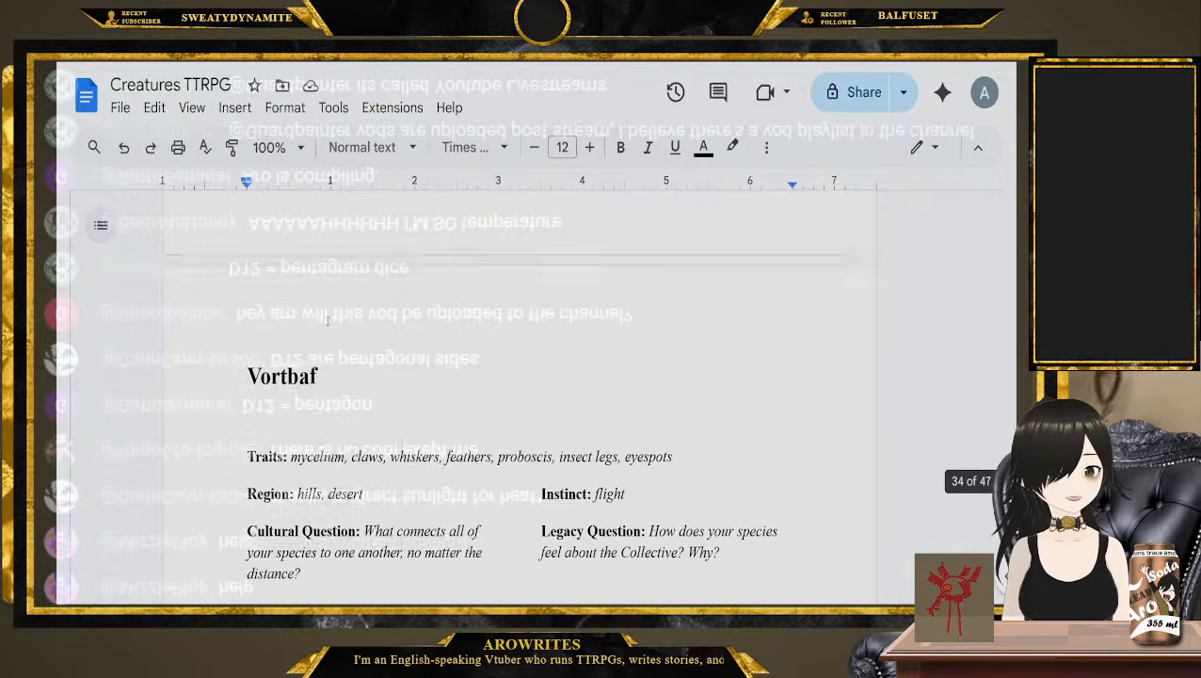
{"action": "left_click", "coordinate": [331, 320]}
{"action": "scroll", "coordinate": [269, 332], "scroll_direction": "down", "scroll_amount": 1}
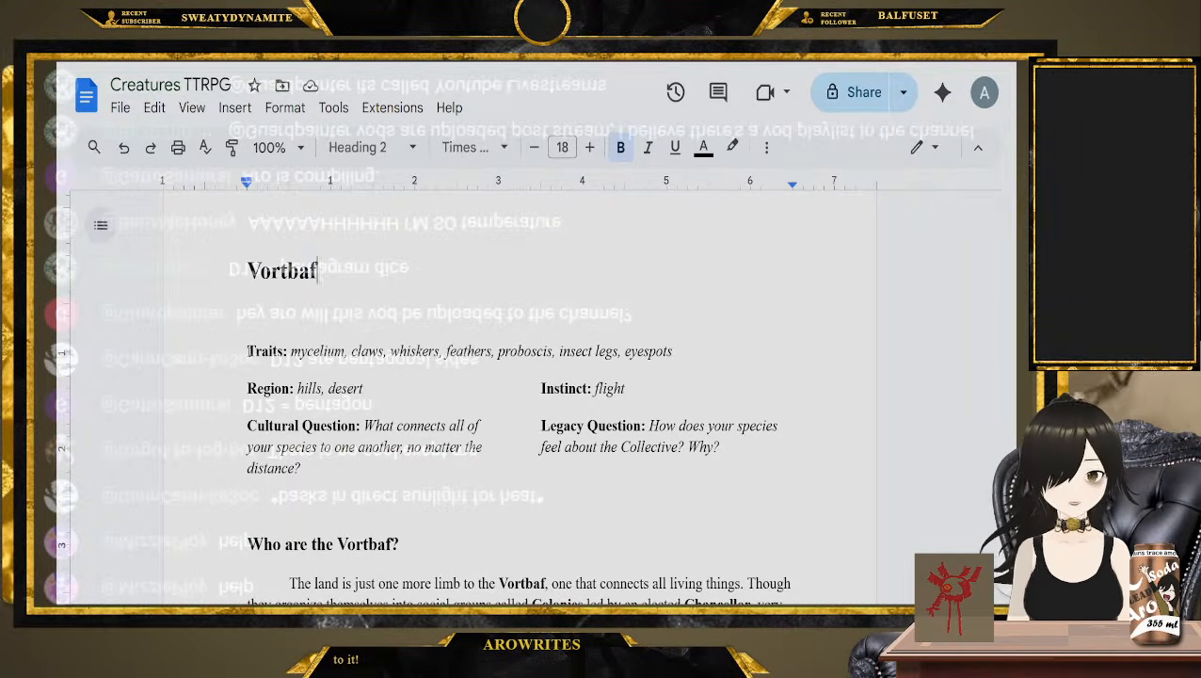
{"action": "left_click", "coordinate": [464, 474]}
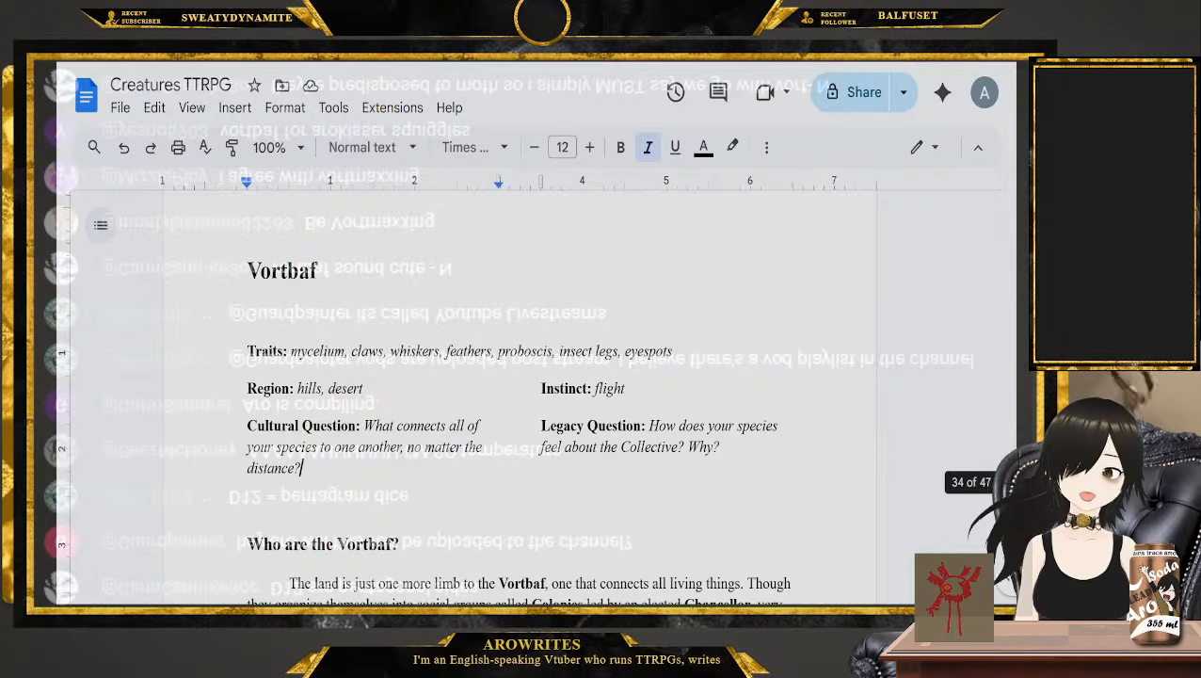
Return to the Making Your Species rules and read how the three other species are picked in Chosen Ancestors
{"action": "left_click_drag", "start_coordinate": [1011, 477], "coordinate": [1011, 300]}
{"action": "scroll", "coordinate": [806, 482], "scroll_direction": "up", "scroll_amount": 20}
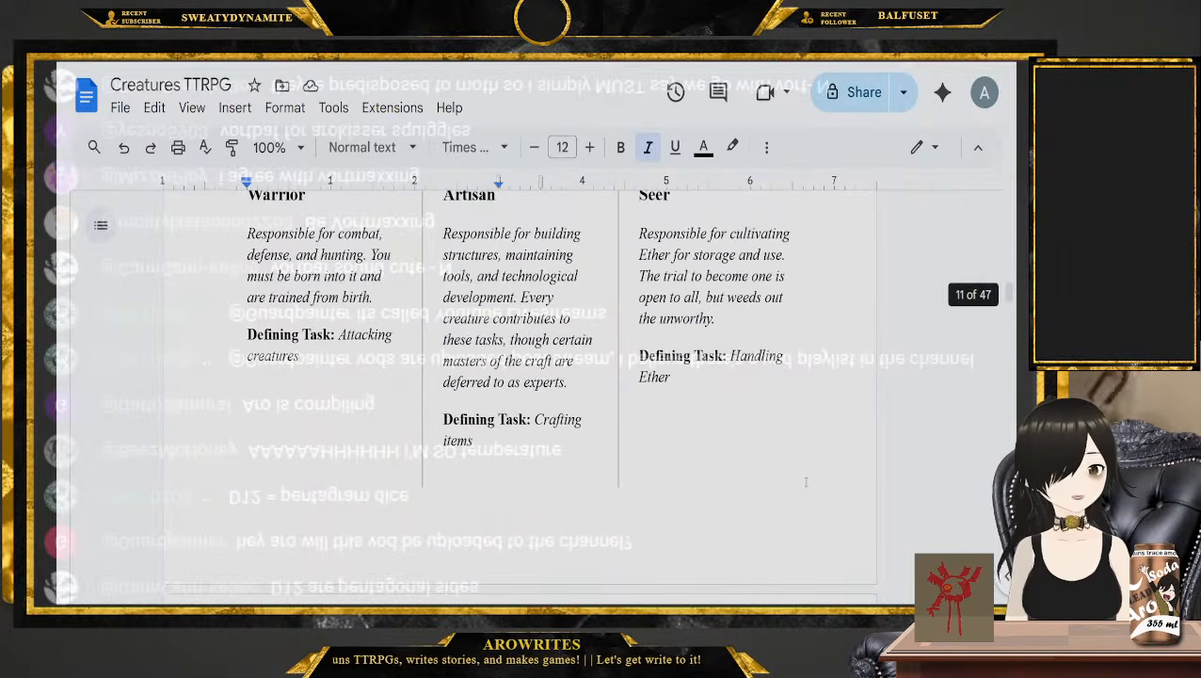
{"action": "scroll", "coordinate": [806, 482], "scroll_direction": "up", "scroll_amount": 15}
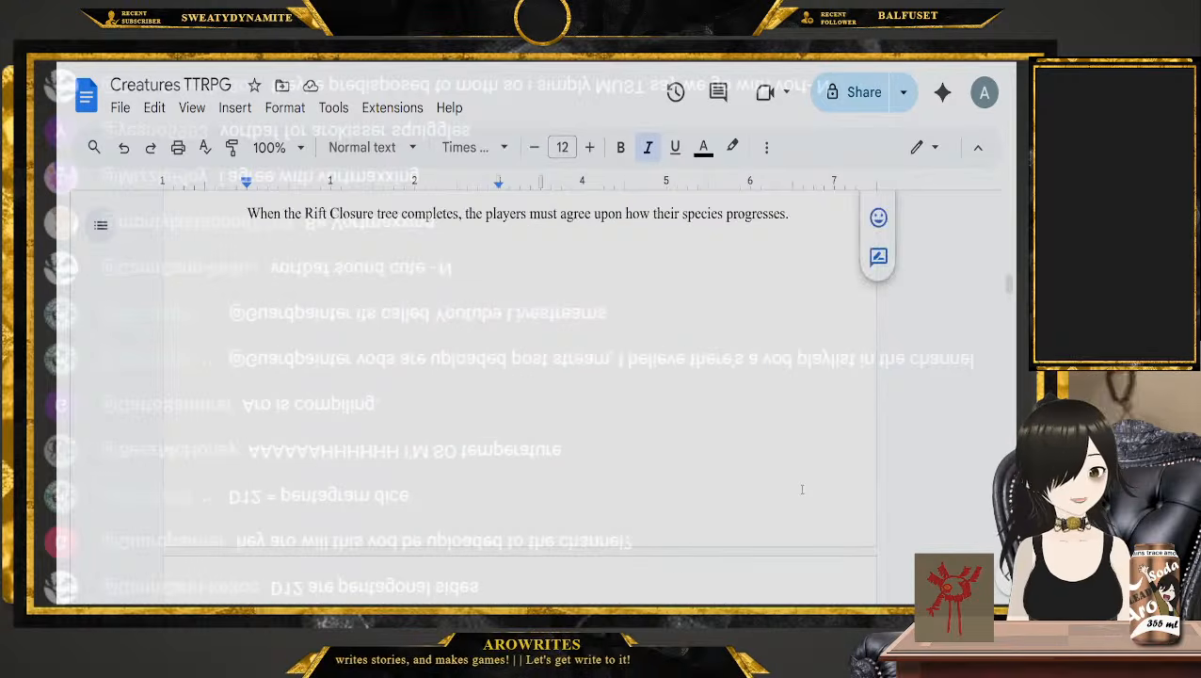
{"action": "scroll", "coordinate": [802, 489], "scroll_direction": "up", "scroll_amount": 20}
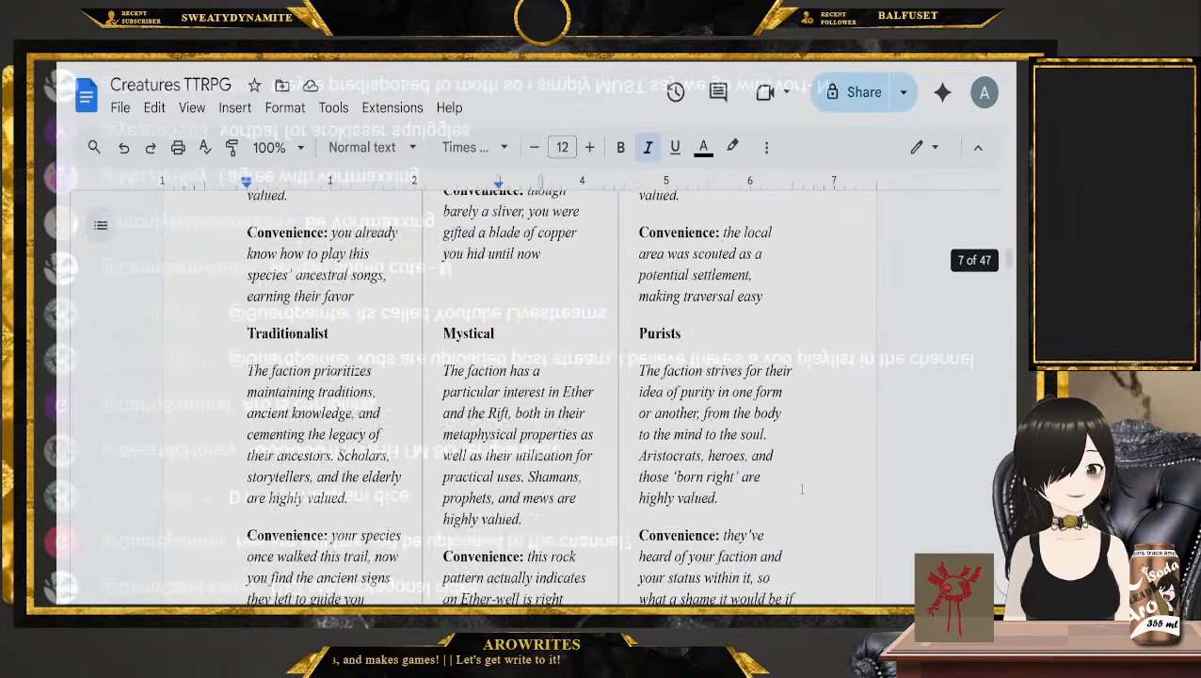
{"action": "scroll", "coordinate": [802, 488], "scroll_direction": "up", "scroll_amount": 20}
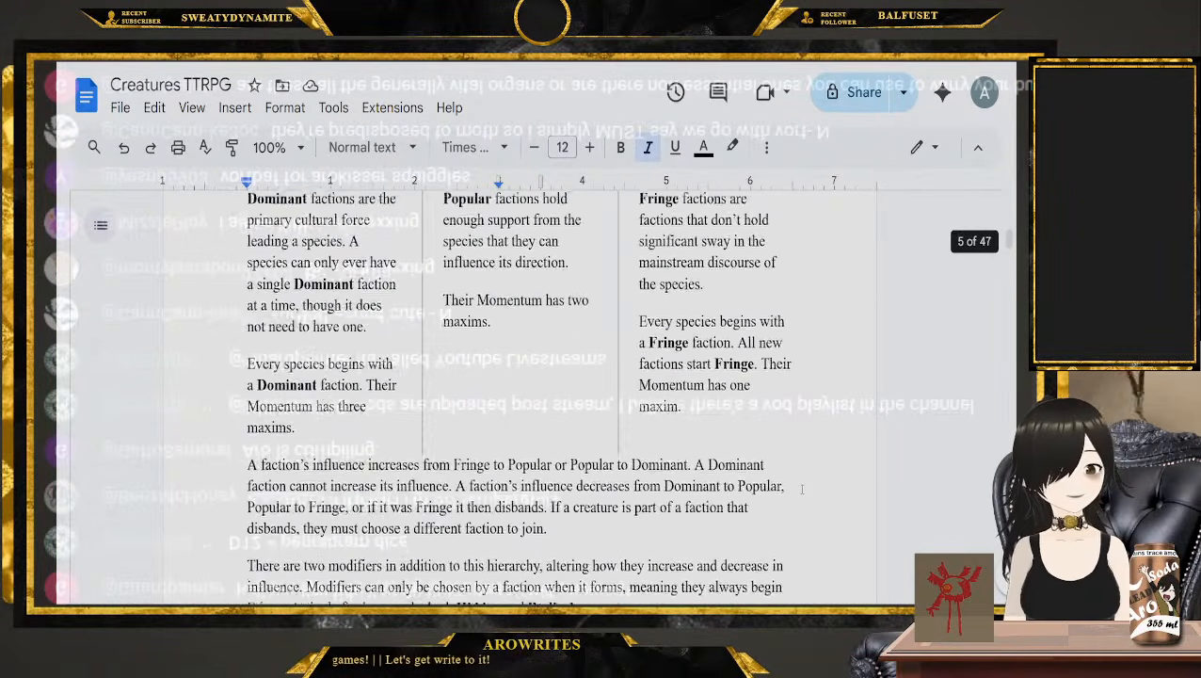
{"action": "scroll", "coordinate": [802, 489], "scroll_direction": "up", "scroll_amount": 15}
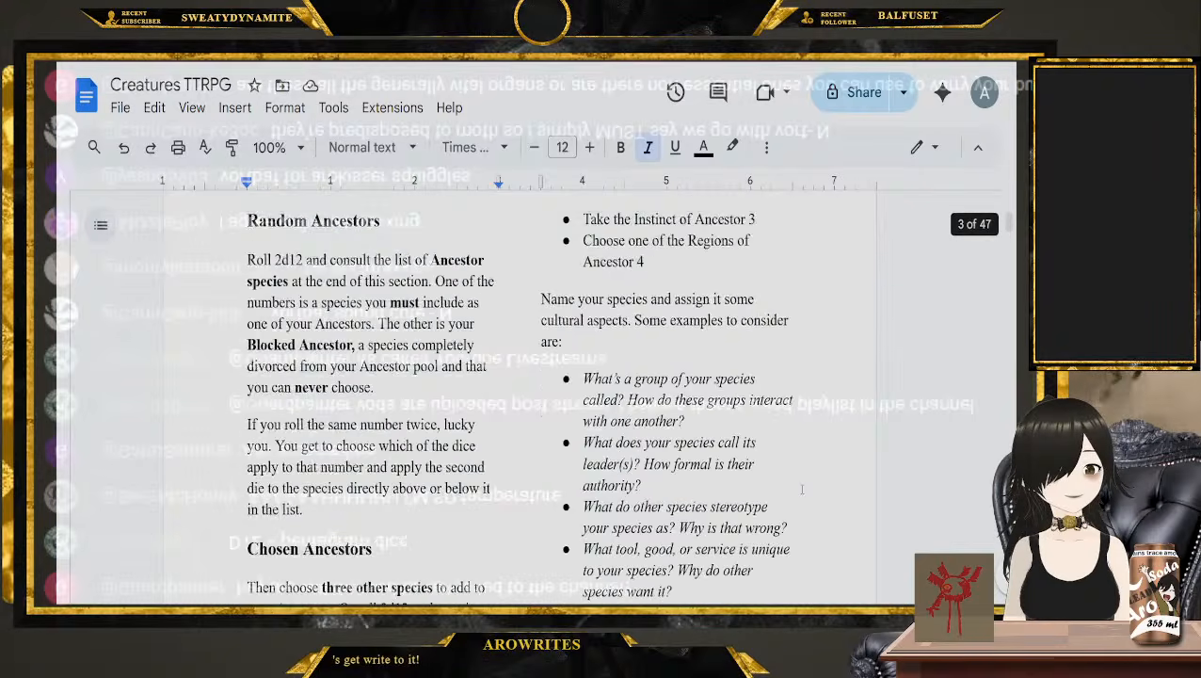
{"action": "scroll", "coordinate": [803, 488], "scroll_direction": "down", "scroll_amount": 10}
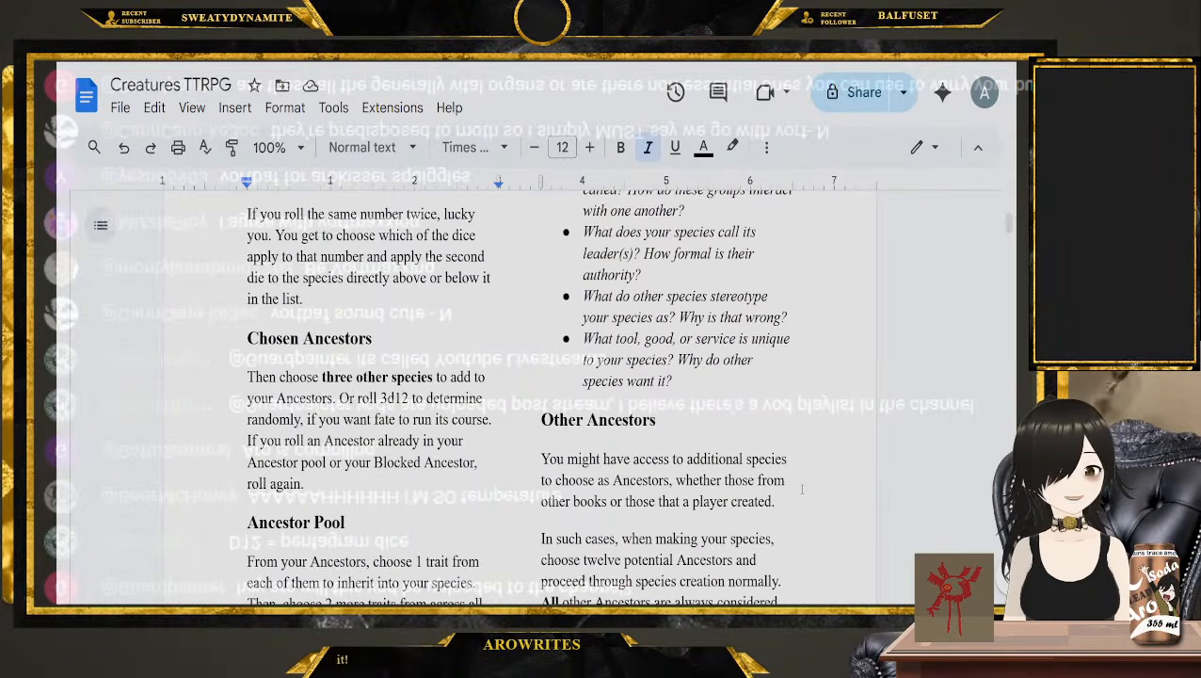
{"action": "scroll", "coordinate": [393, 417], "scroll_direction": "up", "scroll_amount": 1}
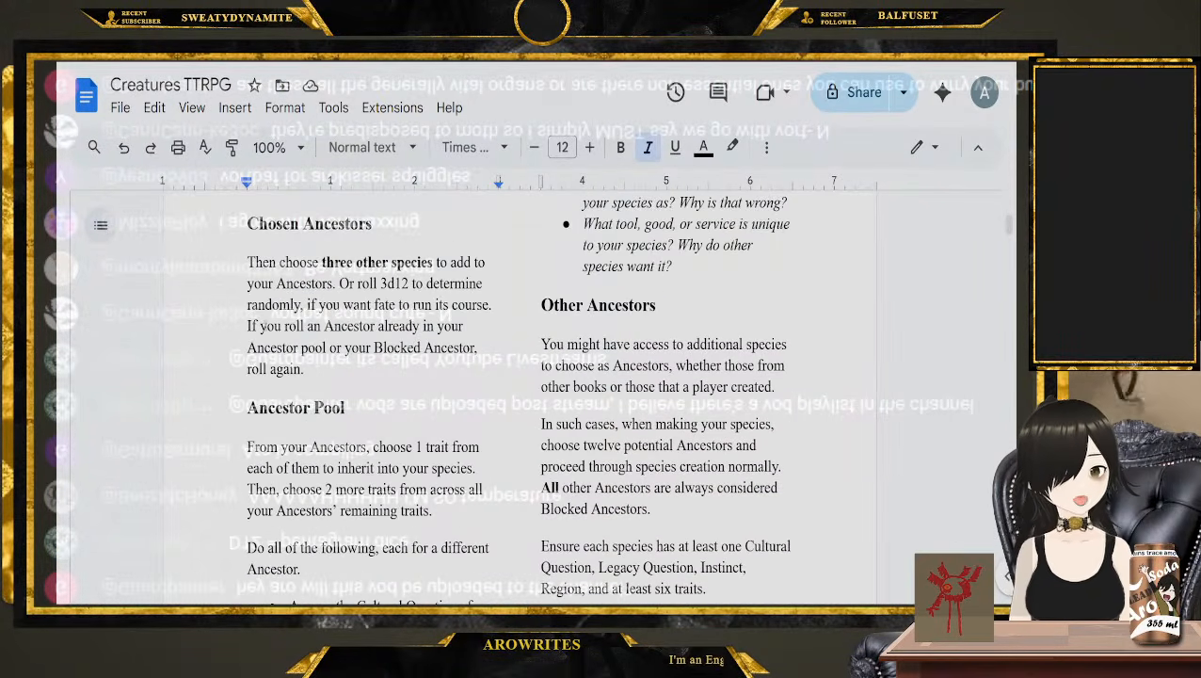
{"action": "left_click_drag", "start_coordinate": [251, 262], "coordinate": [392, 305]}
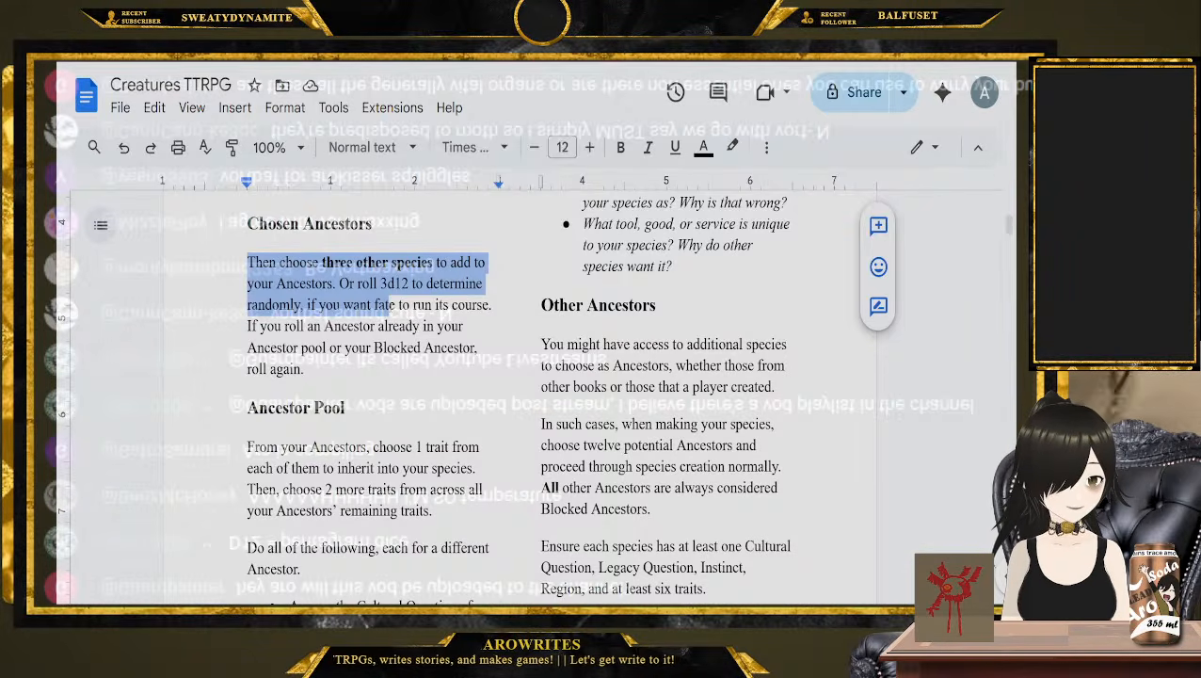
{"action": "left_click", "coordinate": [449, 366]}
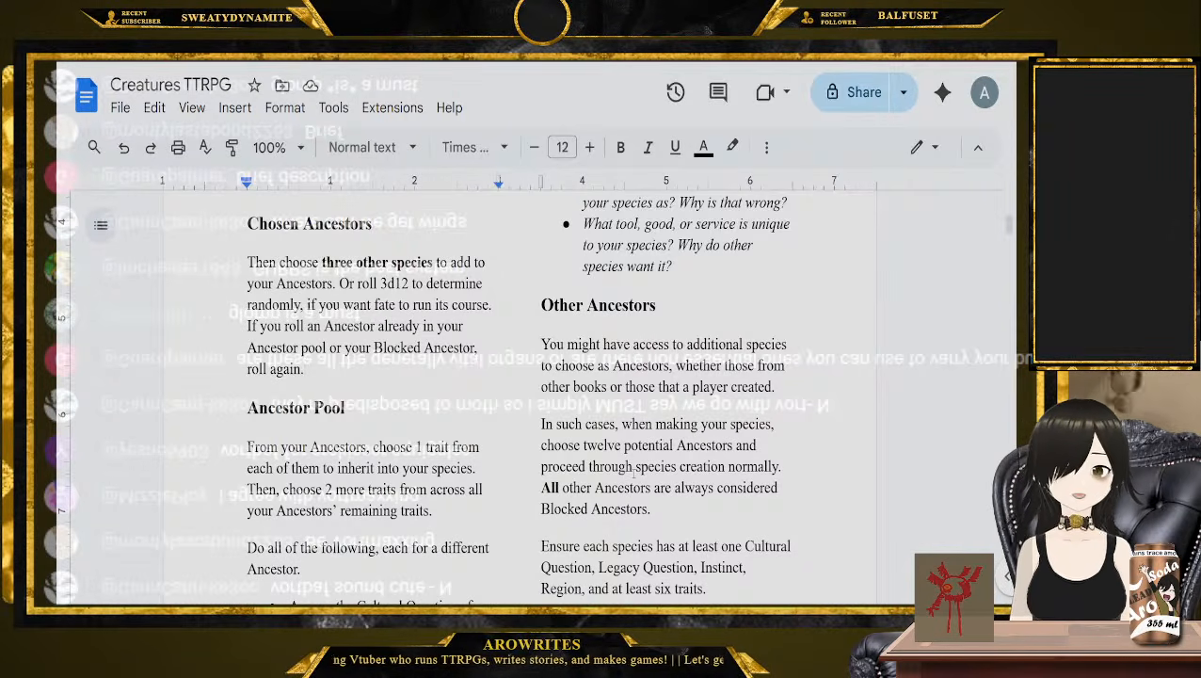
Review the six Ether Organs at the start of Saga 1, highlighting Zildrim, Orewallop, Galbrox, Jiliapop and Bamalam
{"action": "scroll", "coordinate": [634, 473], "scroll_direction": "up", "scroll_amount": 15}
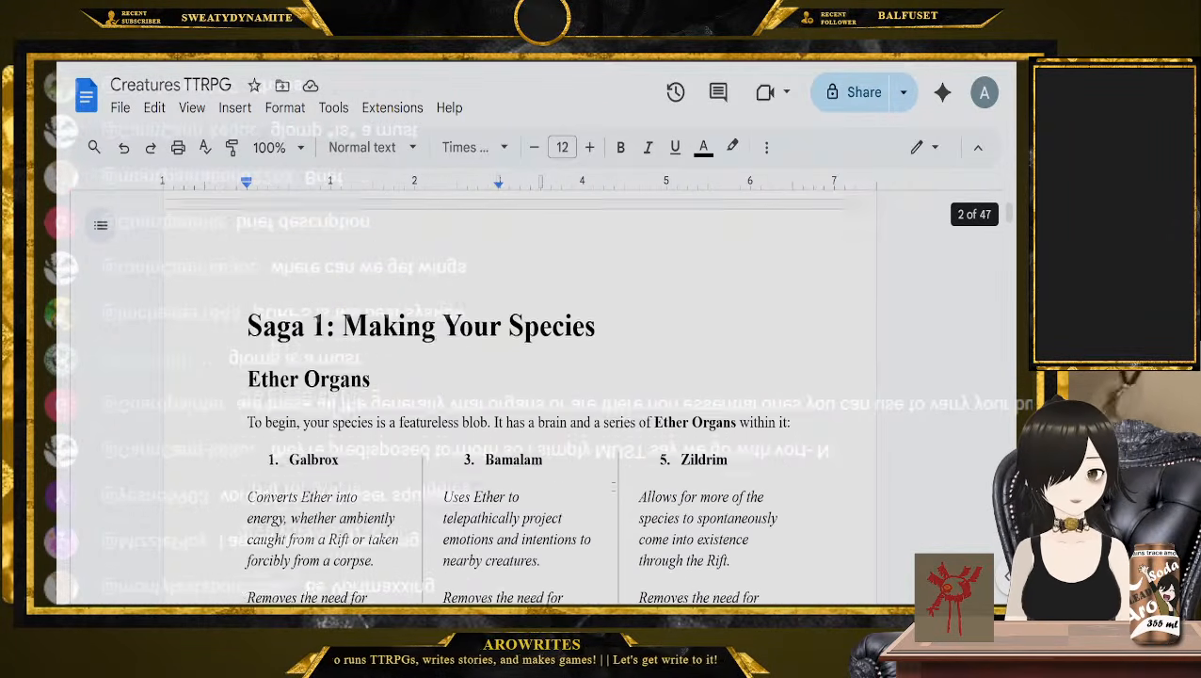
{"action": "scroll", "coordinate": [613, 487], "scroll_direction": "down", "scroll_amount": 2}
{"action": "left_click_drag", "start_coordinate": [371, 218], "coordinate": [774, 552]}
{"action": "scroll", "coordinate": [247, 241], "scroll_direction": "down", "scroll_amount": 2}
{"action": "scroll", "coordinate": [247, 242], "scroll_direction": "up", "scroll_amount": 1}
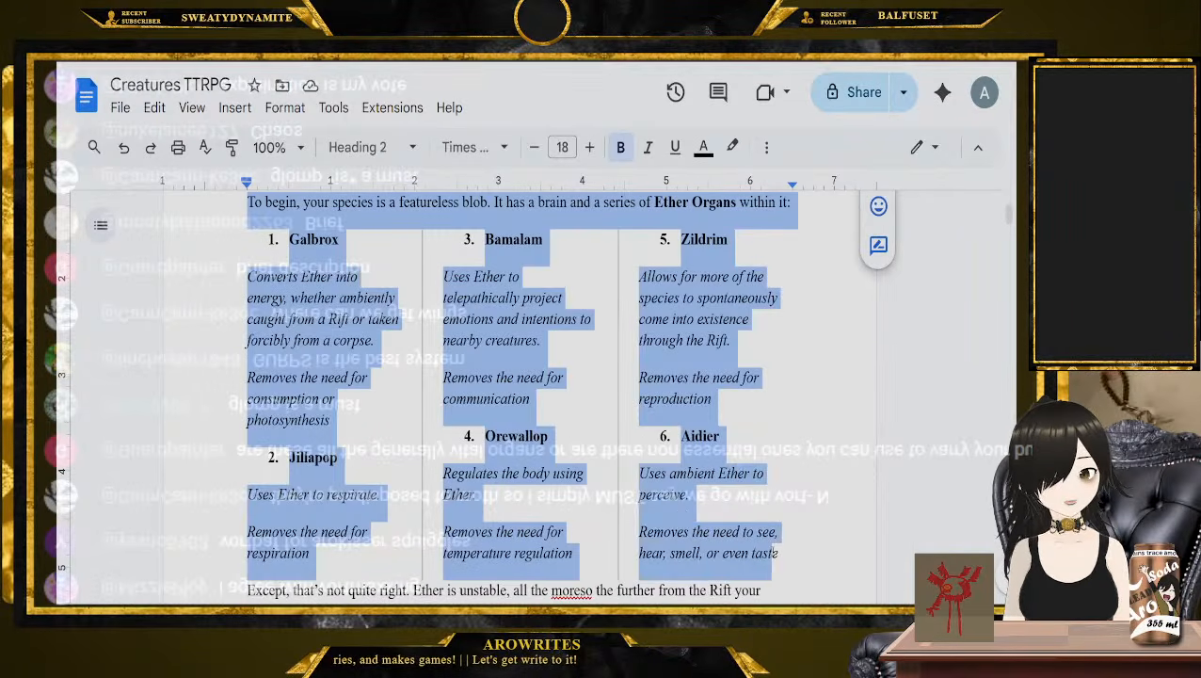
{"action": "left_click", "coordinate": [774, 552]}
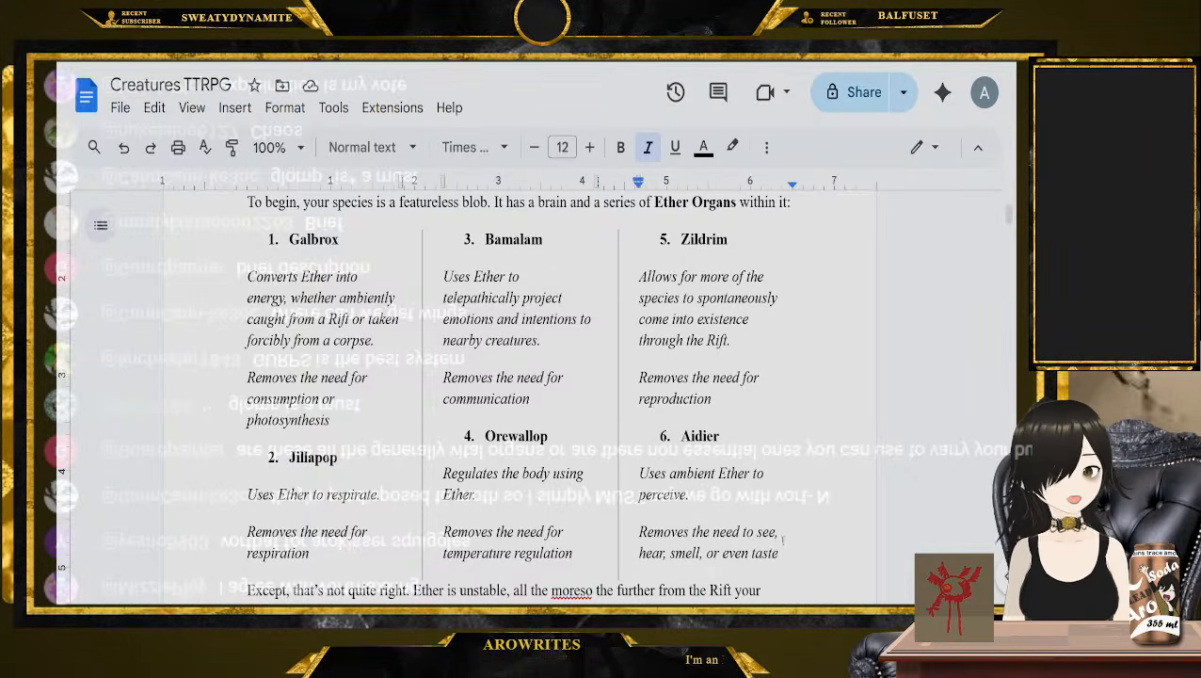
{"action": "left_click", "coordinate": [729, 239]}
{"action": "double_click", "coordinate": [704, 239]}
{"action": "double_click", "coordinate": [516, 436]}
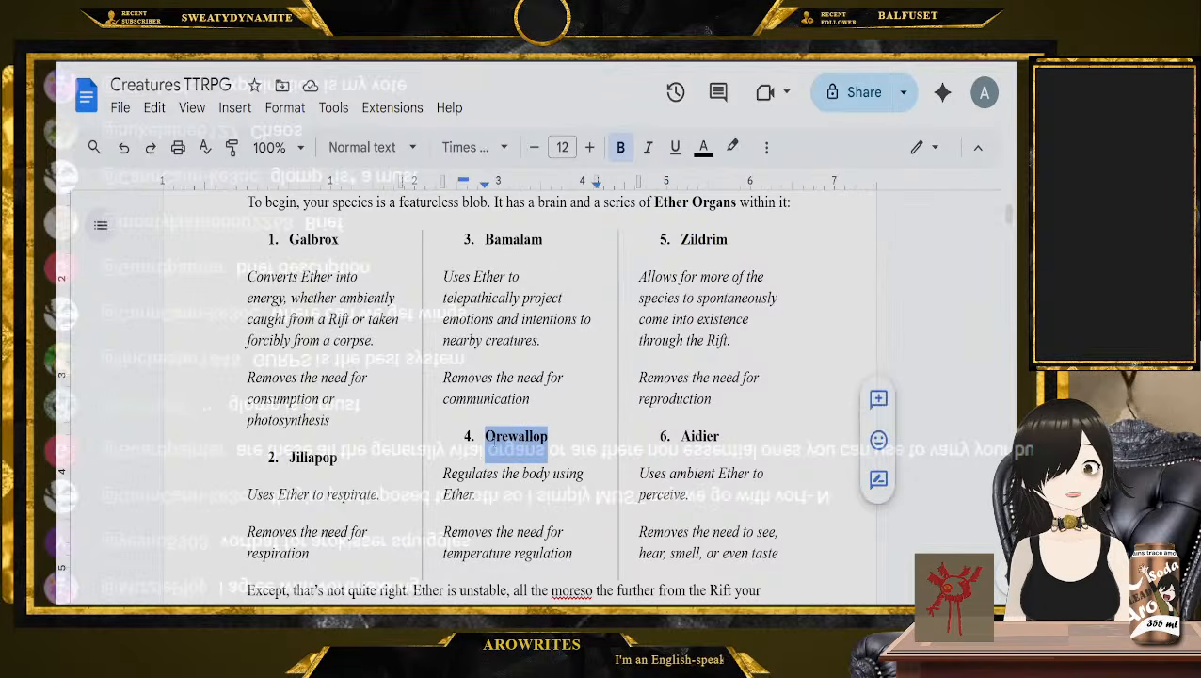
{"action": "double_click", "coordinate": [313, 239]}
{"action": "double_click", "coordinate": [313, 458]}
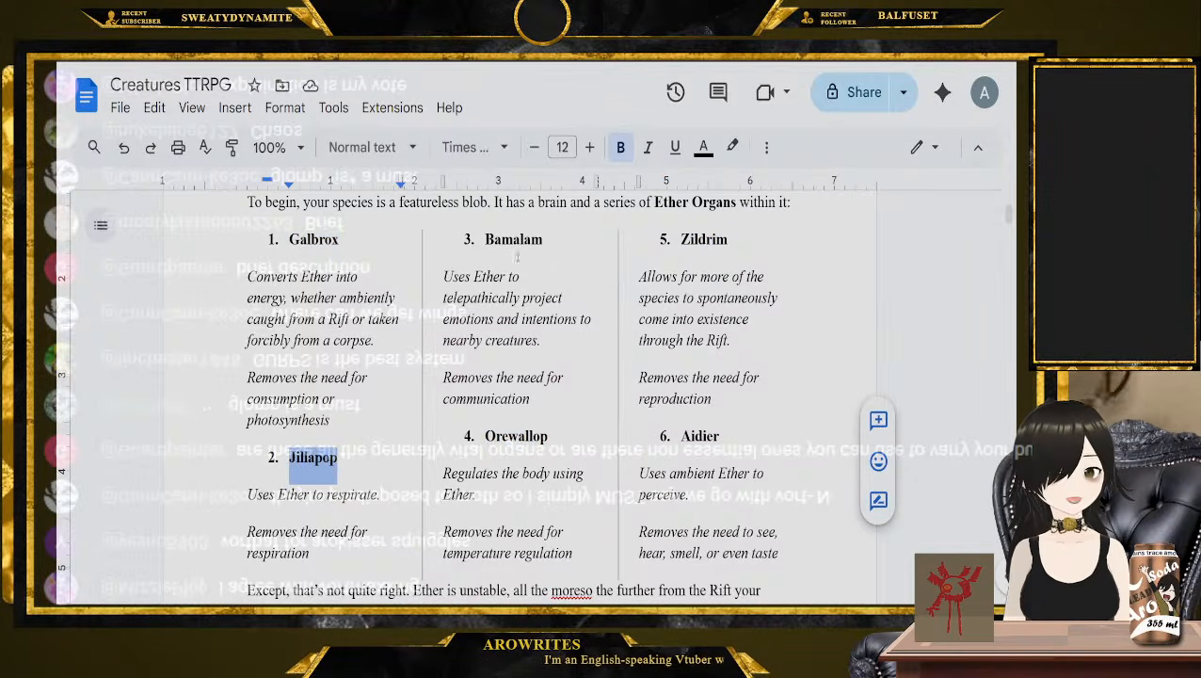
{"action": "double_click", "coordinate": [514, 240]}
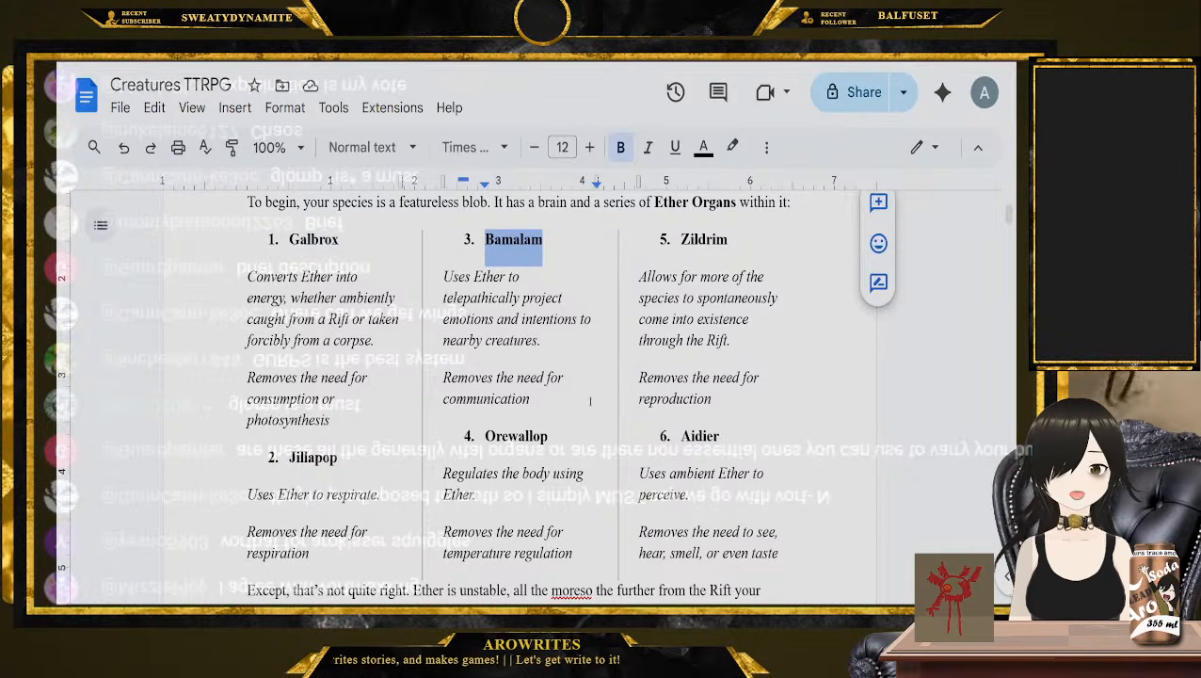
Find the Vortbaf entry and go through its traits one by one, from mycelium to eyespots
{"action": "left_click_drag", "start_coordinate": [1009, 214], "coordinate": [1008, 482]}
{"action": "scroll", "coordinate": [555, 386], "scroll_direction": "down", "scroll_amount": 1}
{"action": "double_click", "coordinate": [317, 358]}
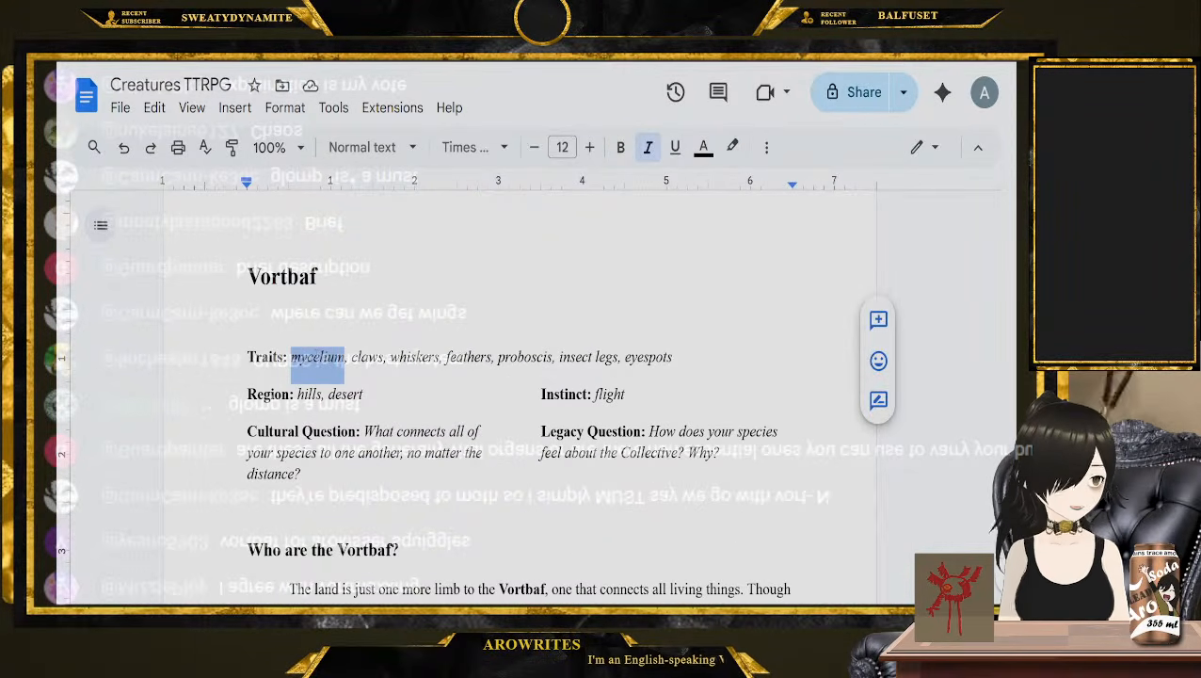
{"action": "double_click", "coordinate": [366, 359]}
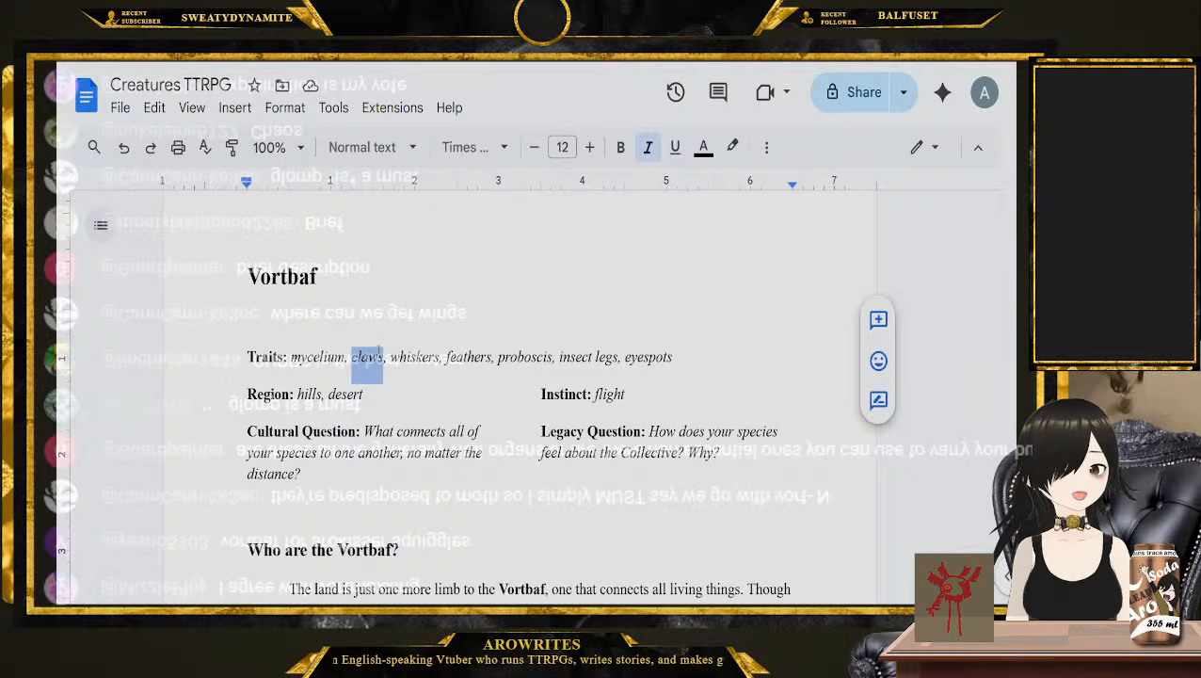
{"action": "double_click", "coordinate": [408, 358]}
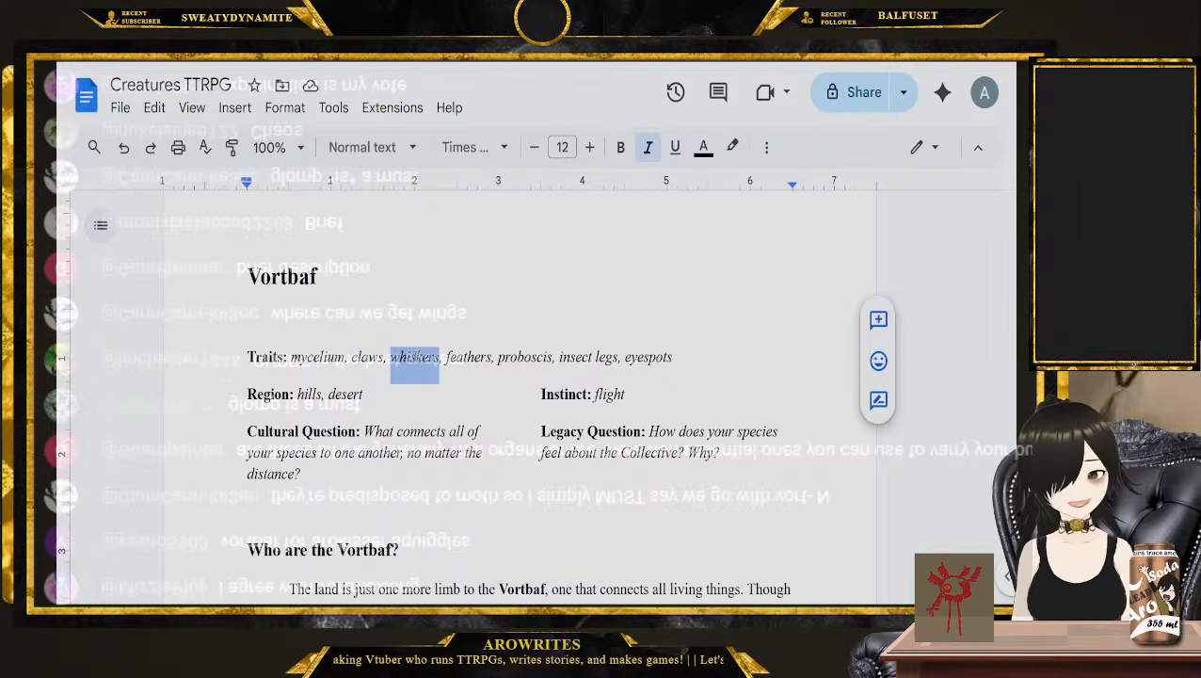
{"action": "double_click", "coordinate": [466, 358]}
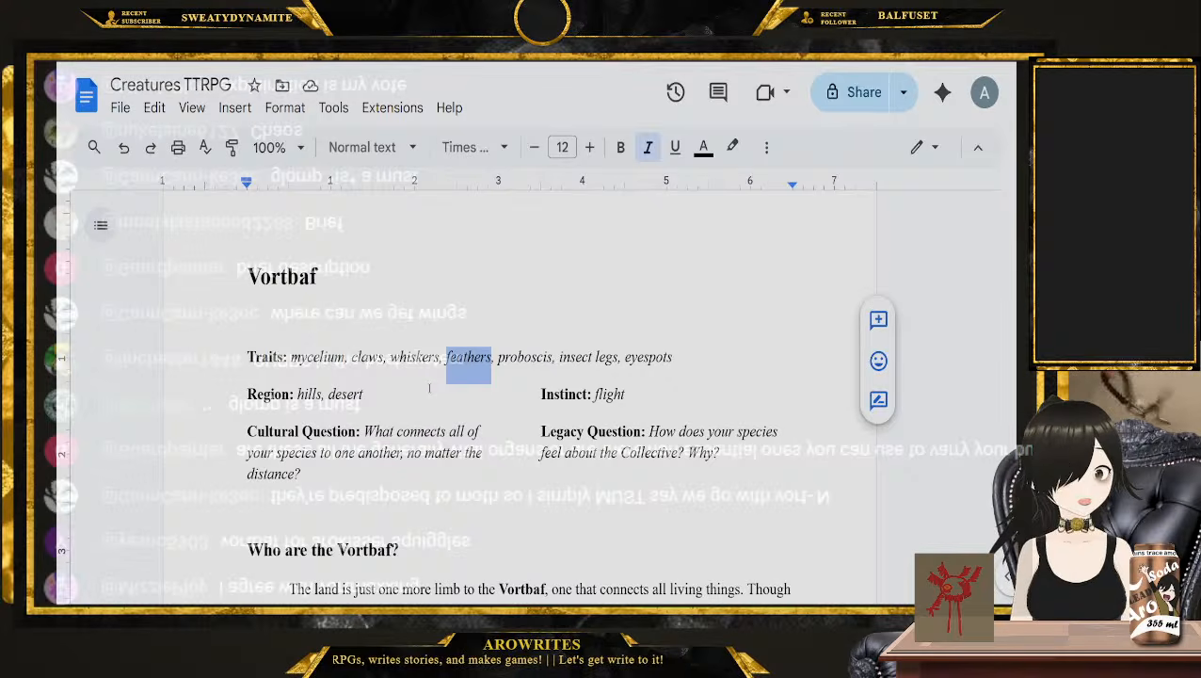
{"action": "double_click", "coordinate": [519, 377]}
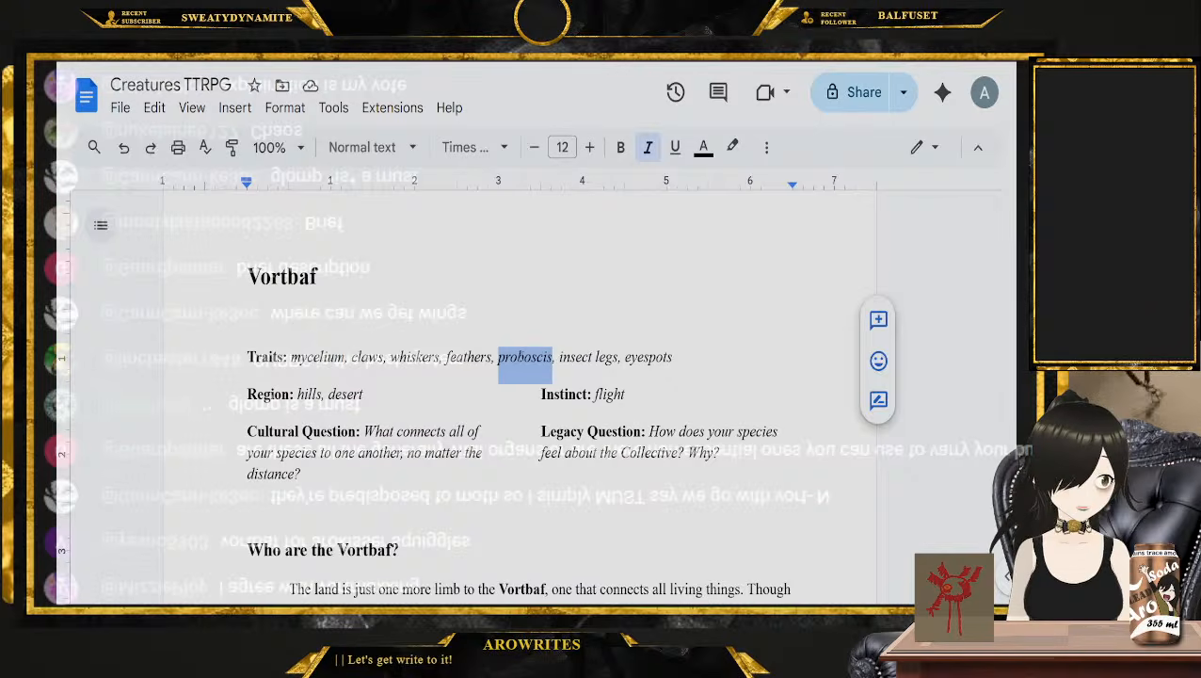
{"action": "left_click_drag", "start_coordinate": [559, 355], "coordinate": [619, 355]}
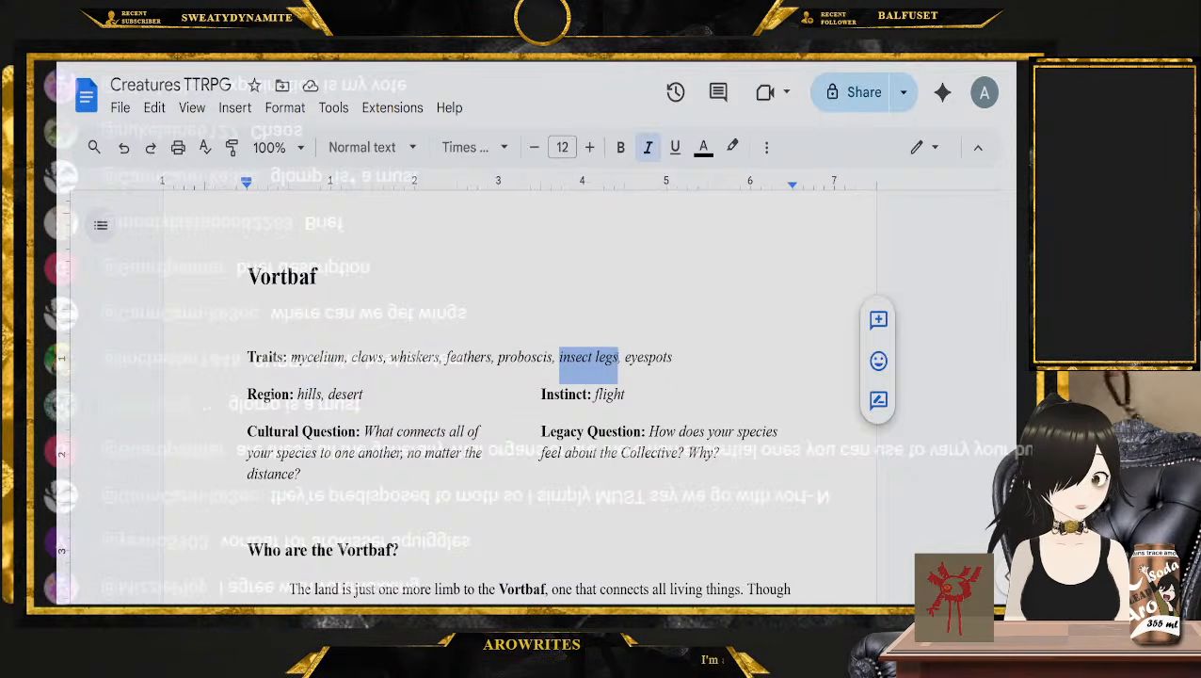
{"action": "double_click", "coordinate": [638, 358]}
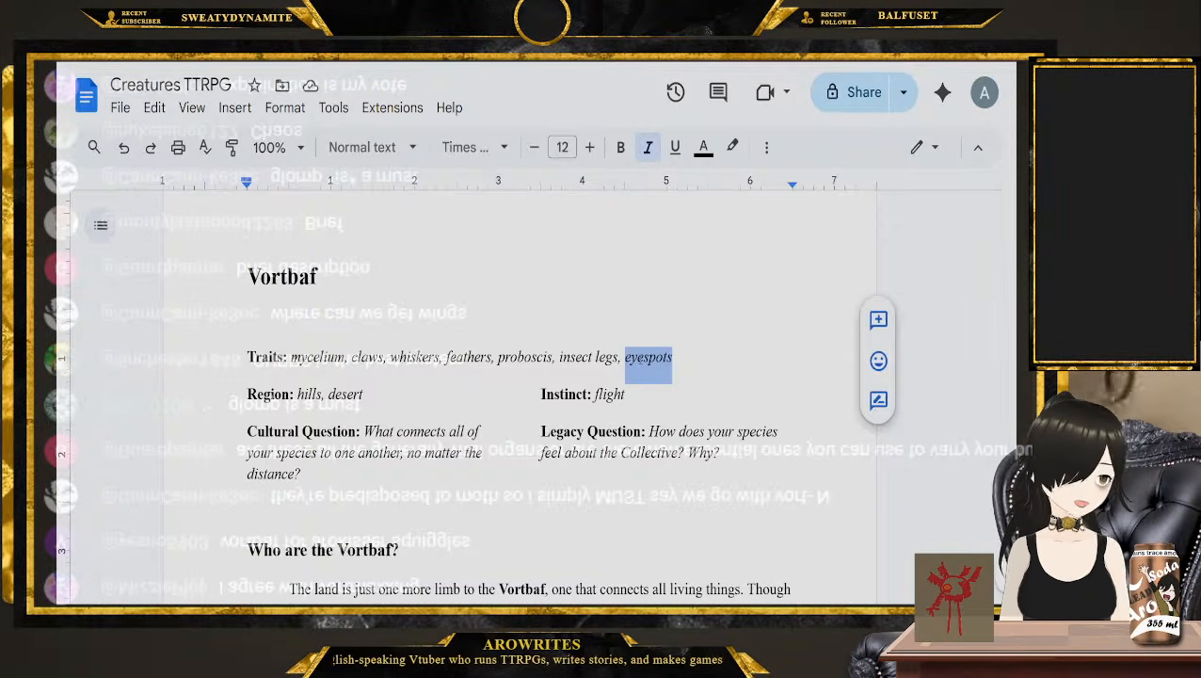
Find the Westwim entry among the species pages and examine its traits, starting with wings, tentacles and vines
{"action": "scroll", "coordinate": [641, 358], "scroll_direction": "down", "scroll_amount": 20}
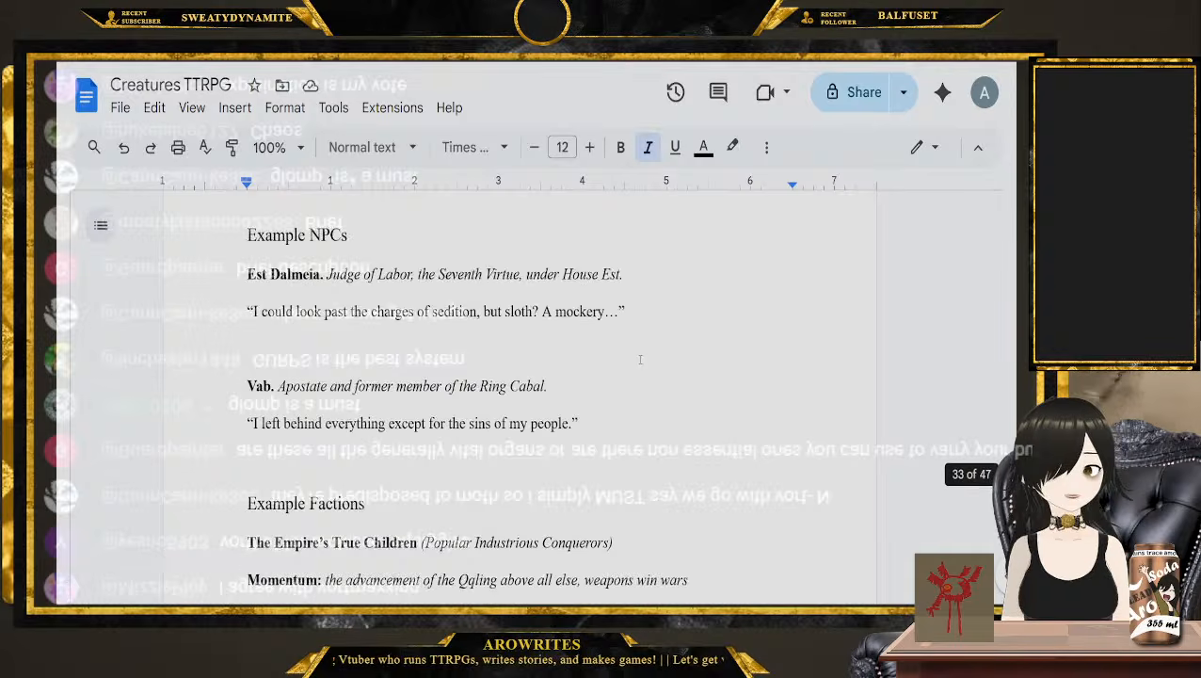
{"action": "scroll", "coordinate": [641, 359], "scroll_direction": "up", "scroll_amount": 20}
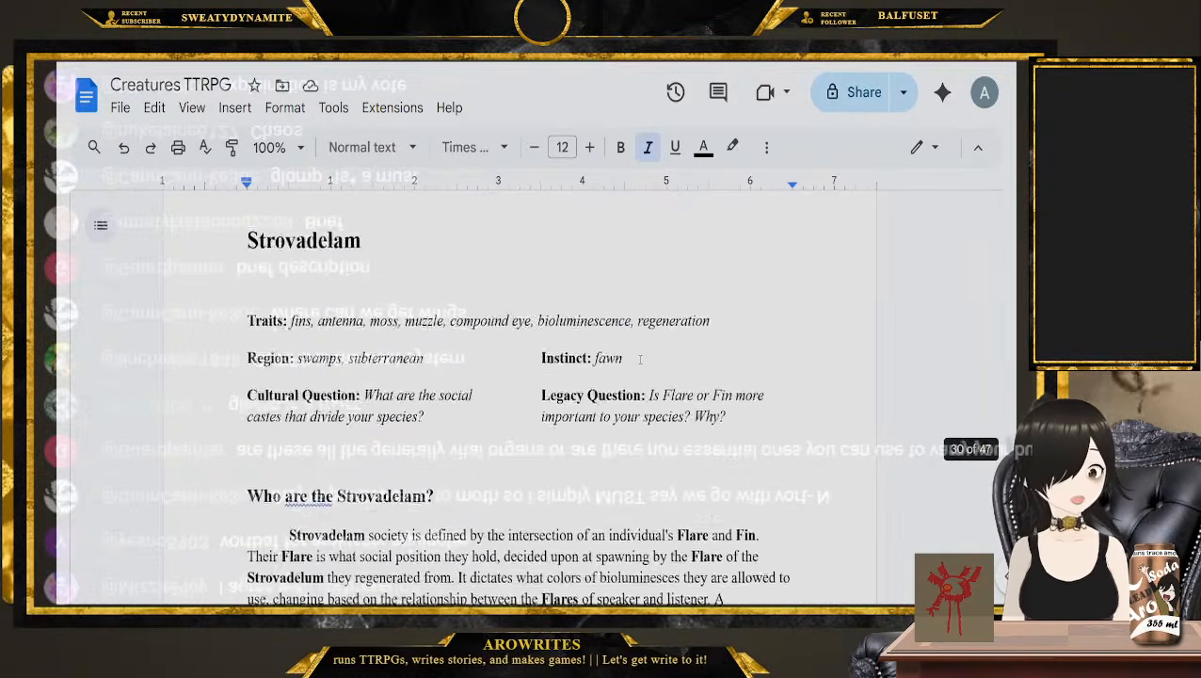
{"action": "scroll", "coordinate": [640, 359], "scroll_direction": "up", "scroll_amount": 5}
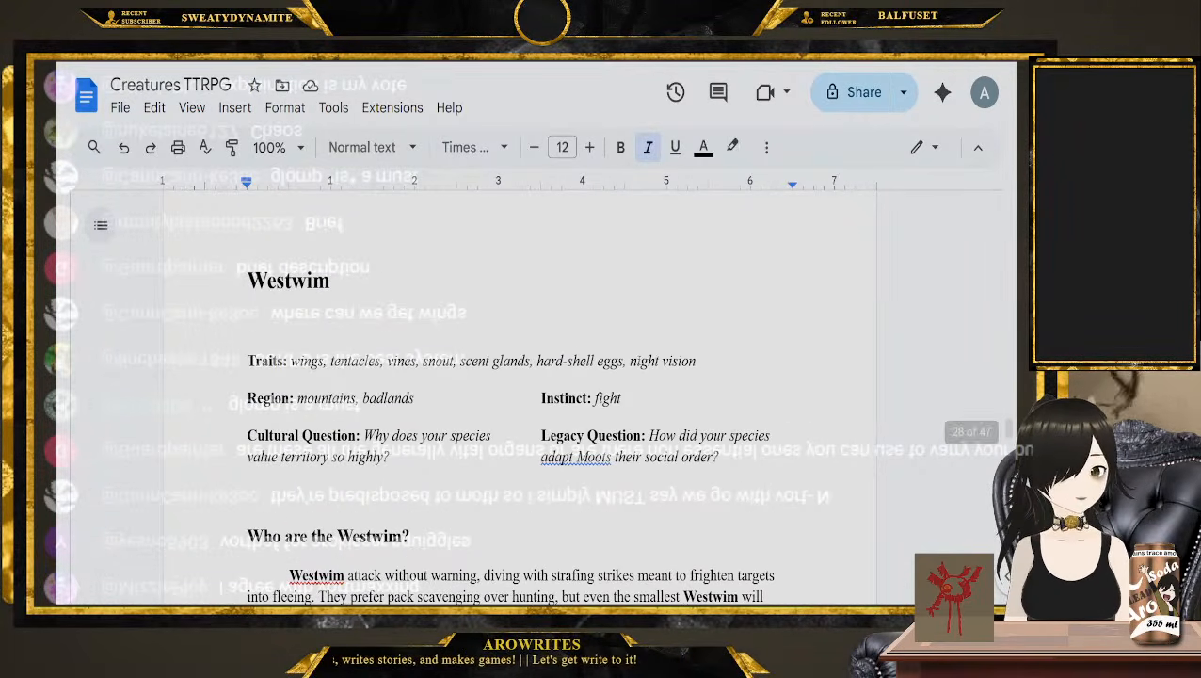
{"action": "double_click", "coordinate": [307, 361]}
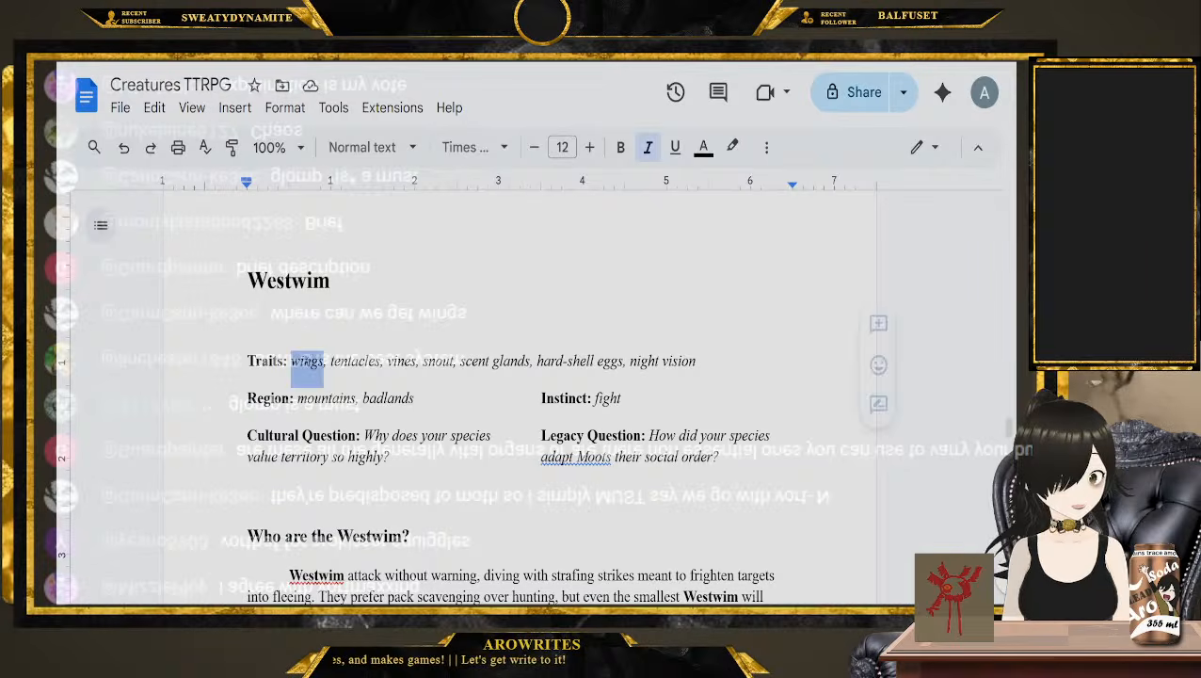
{"action": "left_click", "coordinate": [341, 361]}
{"action": "double_click", "coordinate": [355, 360]}
{"action": "double_click", "coordinate": [401, 361]}
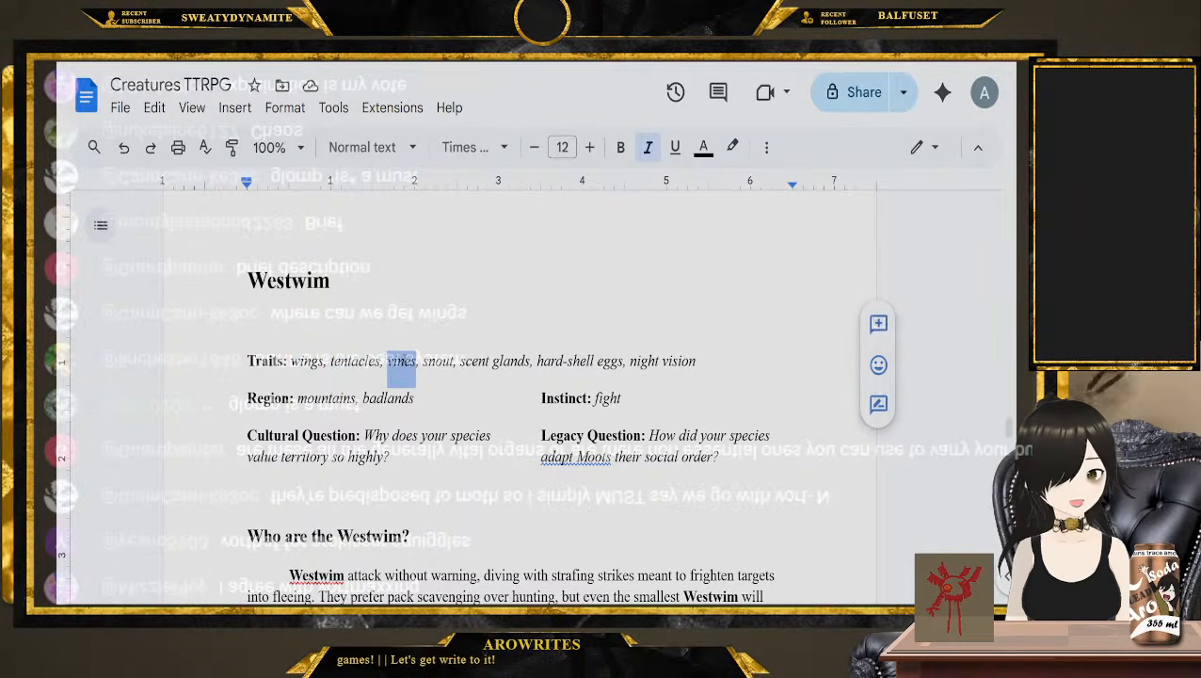
{"action": "double_click", "coordinate": [438, 361]}
{"action": "left_click", "coordinate": [485, 360]}
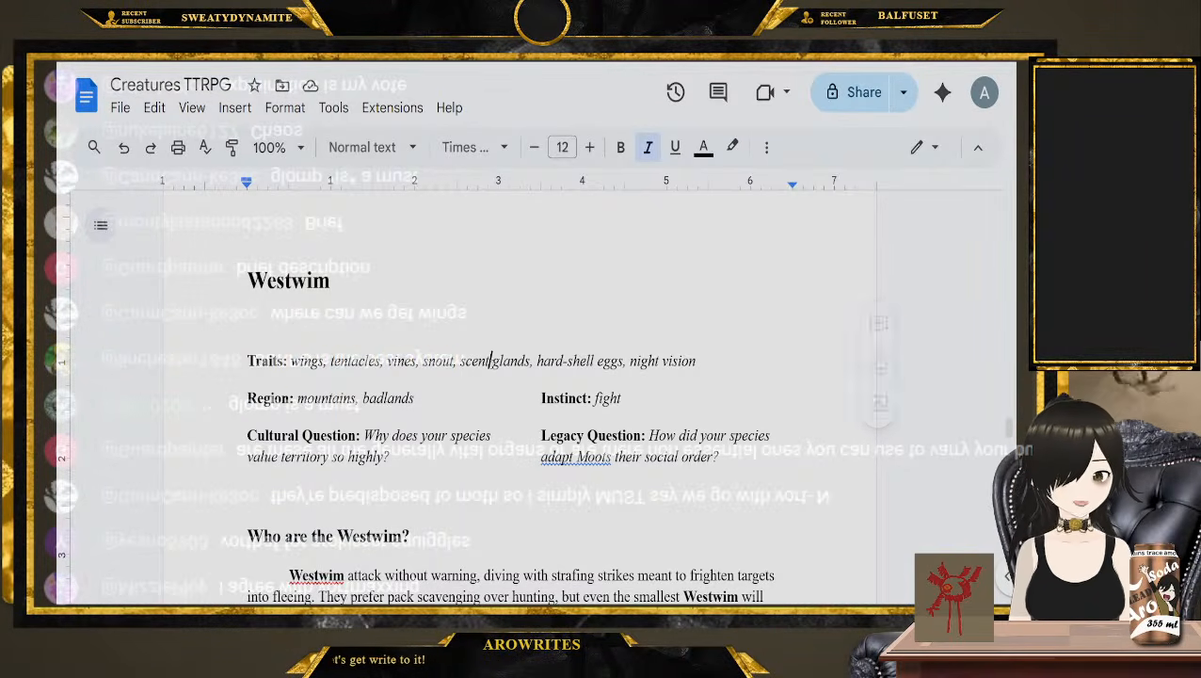
{"action": "left_click", "coordinate": [720, 363]}
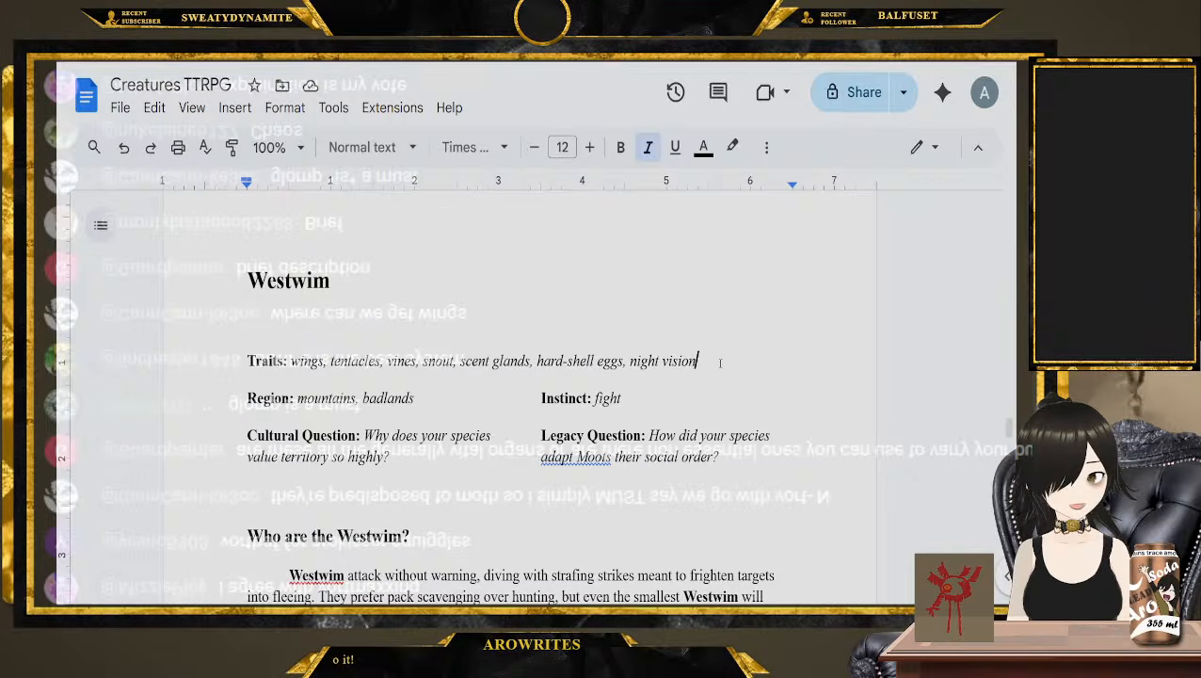
{"action": "scroll", "coordinate": [721, 363], "scroll_direction": "down", "scroll_amount": 1}
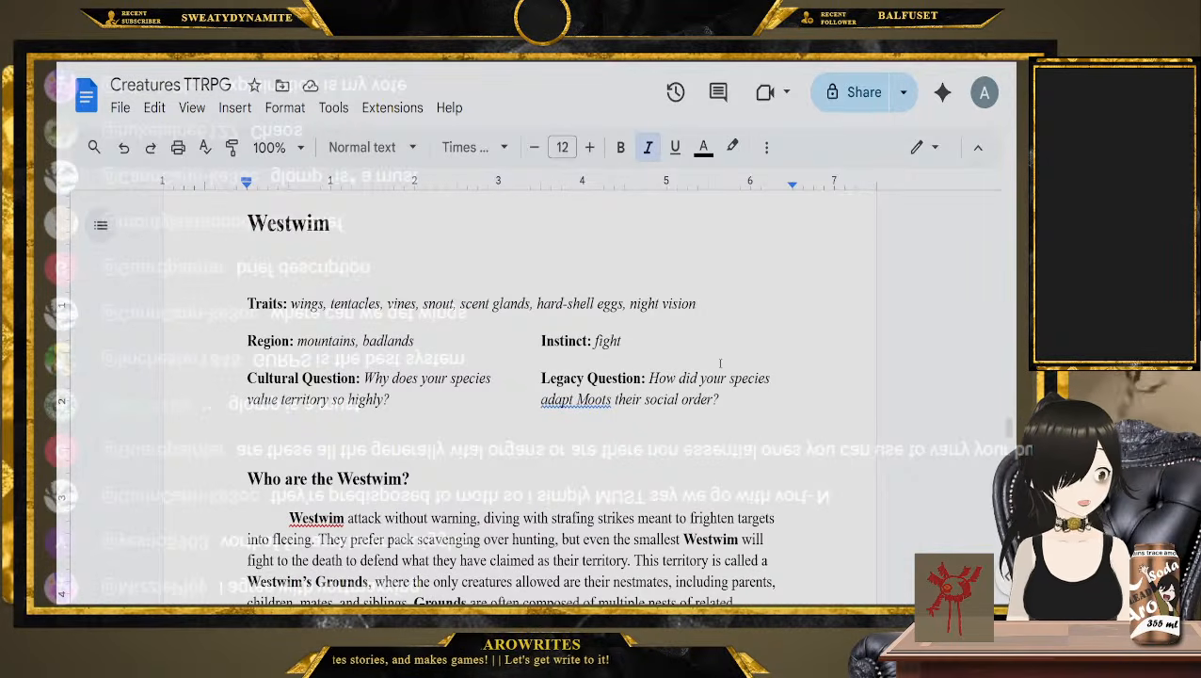
{"action": "scroll", "coordinate": [721, 363], "scroll_direction": "up", "scroll_amount": 8}
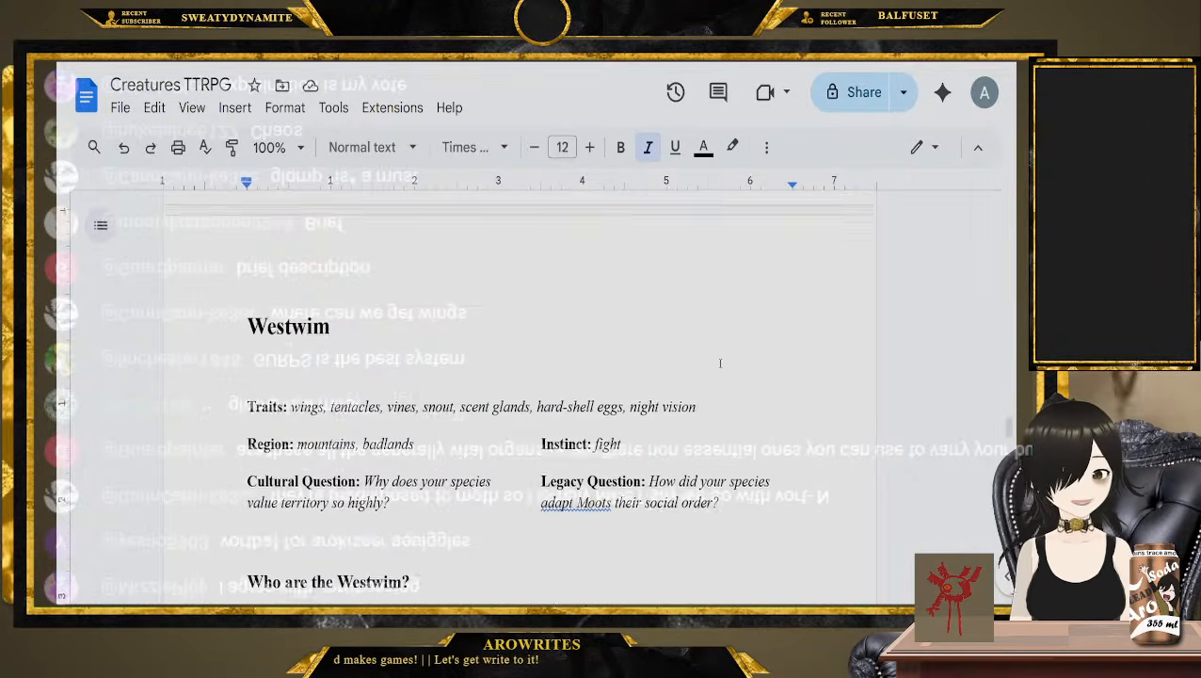
Find the Thisetrix entry and examine its traits and regions, highlighting leaves, crests, echolocation and forests
{"action": "scroll", "coordinate": [720, 363], "scroll_direction": "up", "scroll_amount": 15}
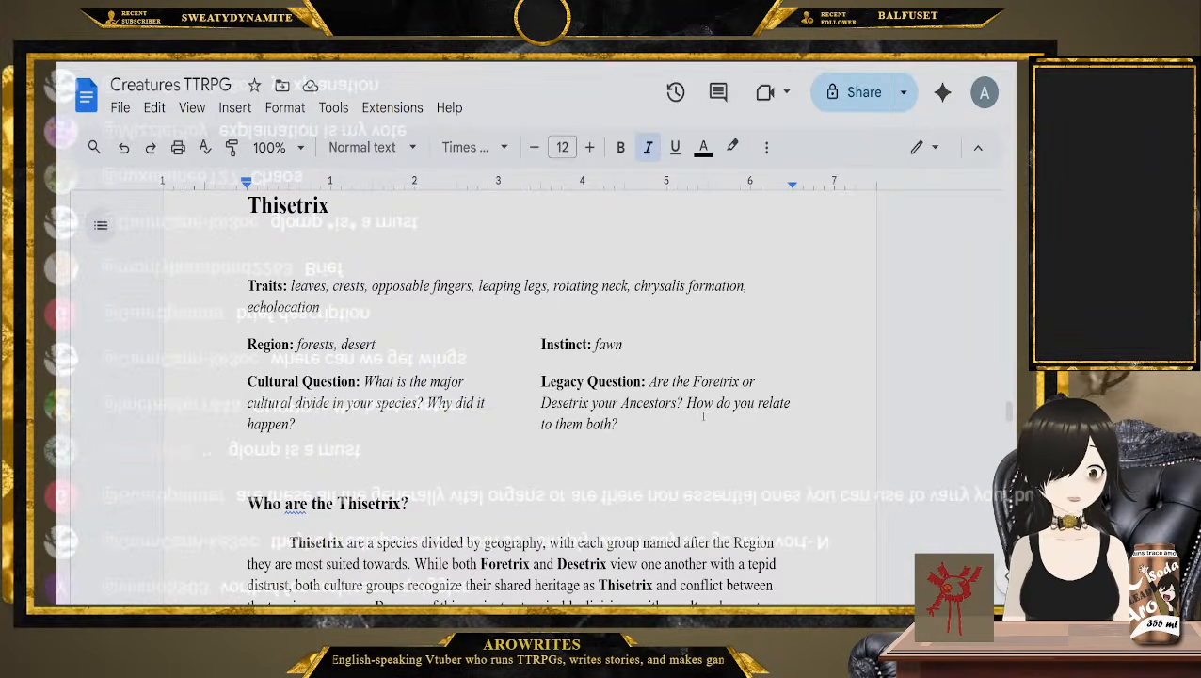
{"action": "double_click", "coordinate": [312, 287]}
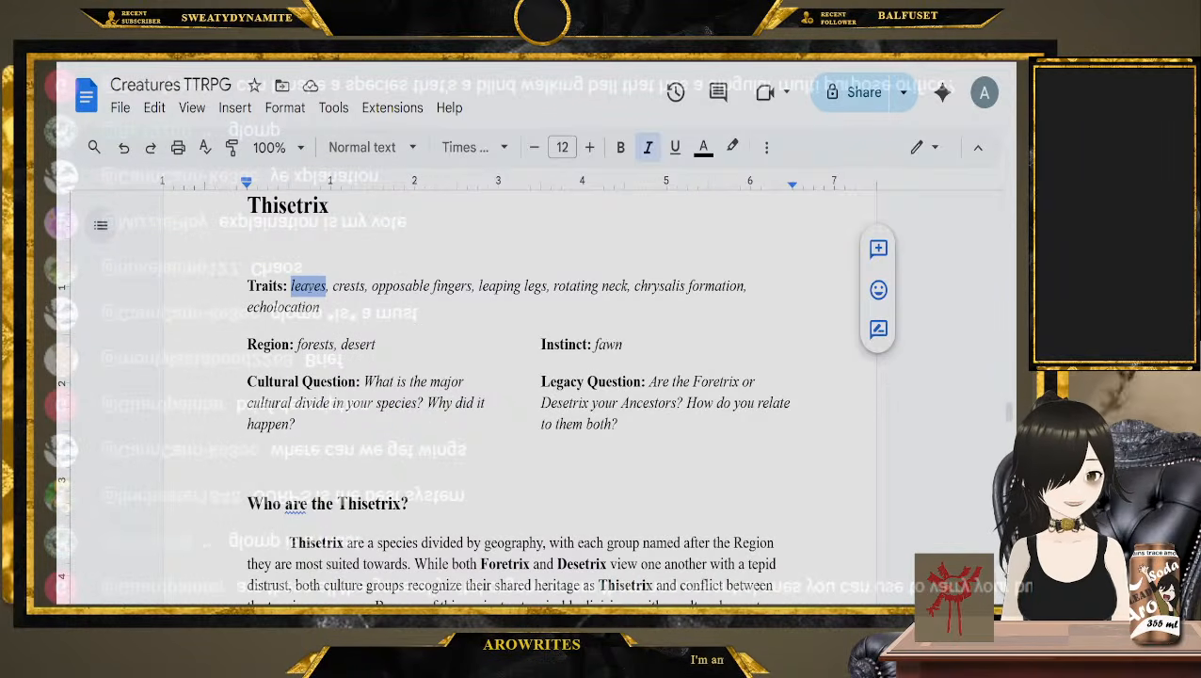
{"action": "double_click", "coordinate": [351, 287]}
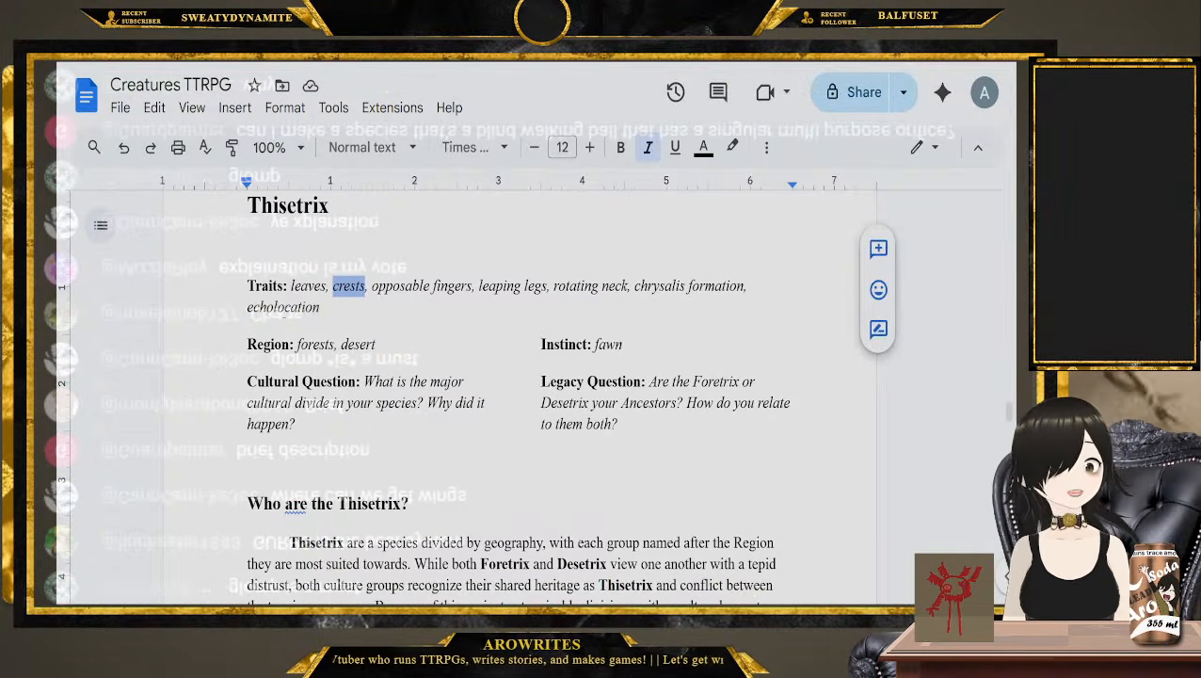
{"action": "double_click", "coordinate": [305, 309]}
{"action": "left_click", "coordinate": [326, 310]}
{"action": "double_click", "coordinate": [316, 345]}
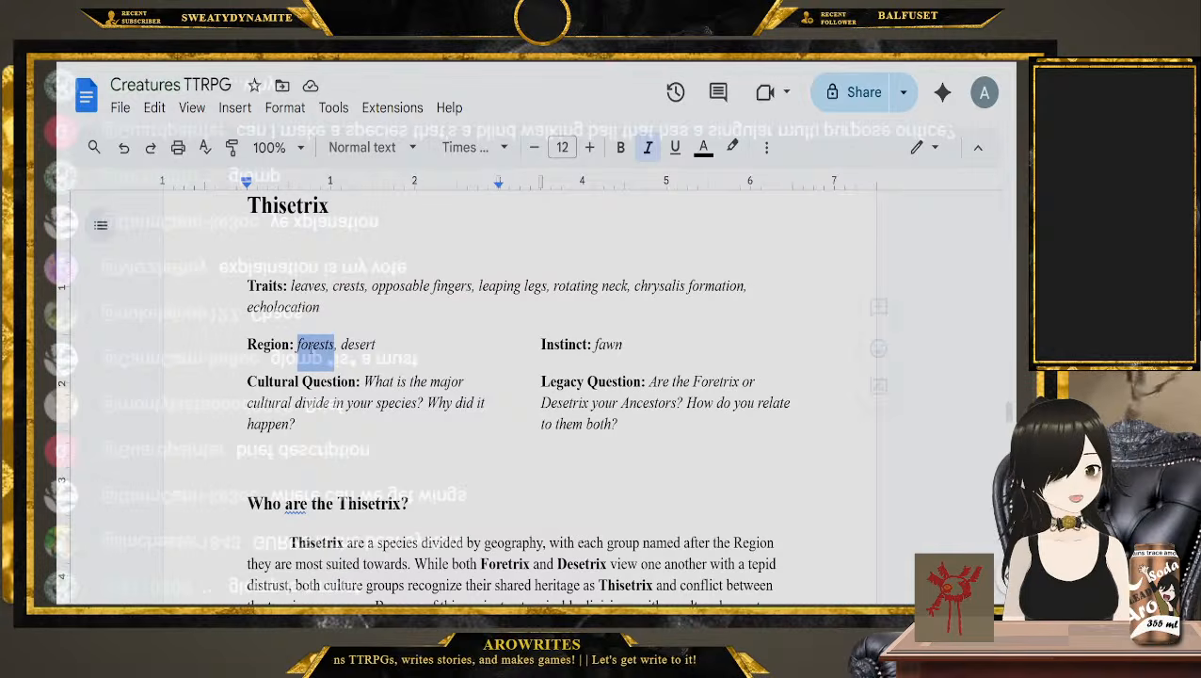
Highlight Thisetrix's desert region, then examine its Instinct, Cultural Question and Legacy Question
{"action": "left_click", "coordinate": [375, 345]}
{"action": "double_click", "coordinate": [358, 345]}
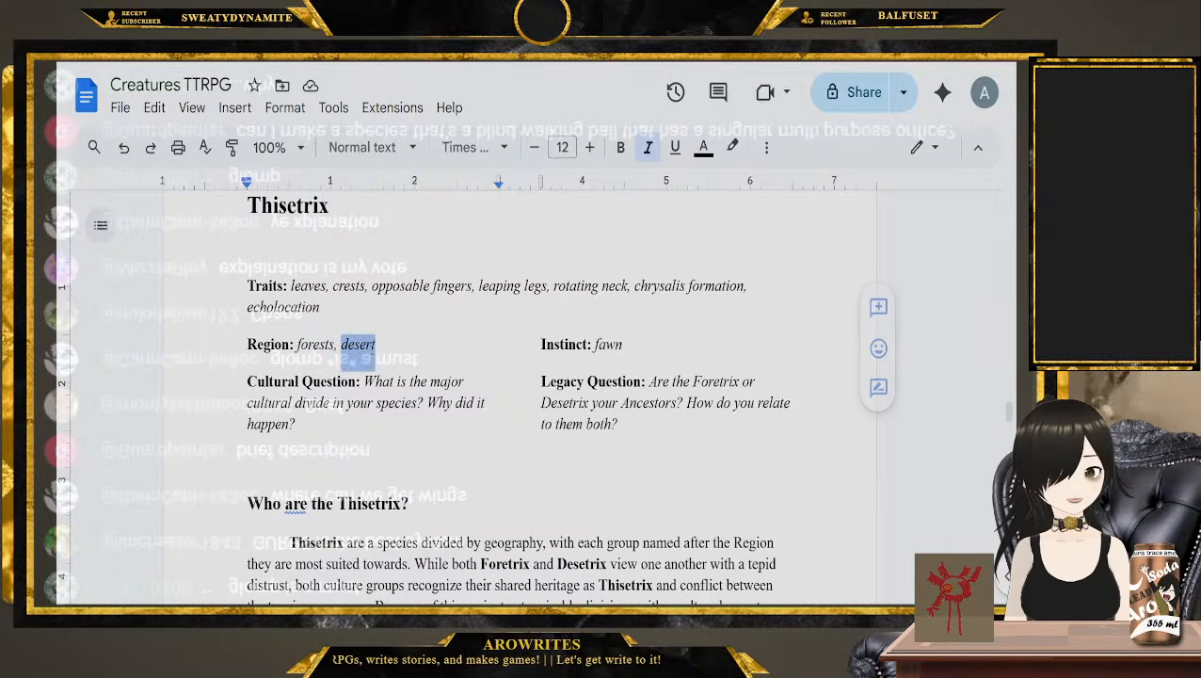
{"action": "left_click", "coordinate": [643, 348]}
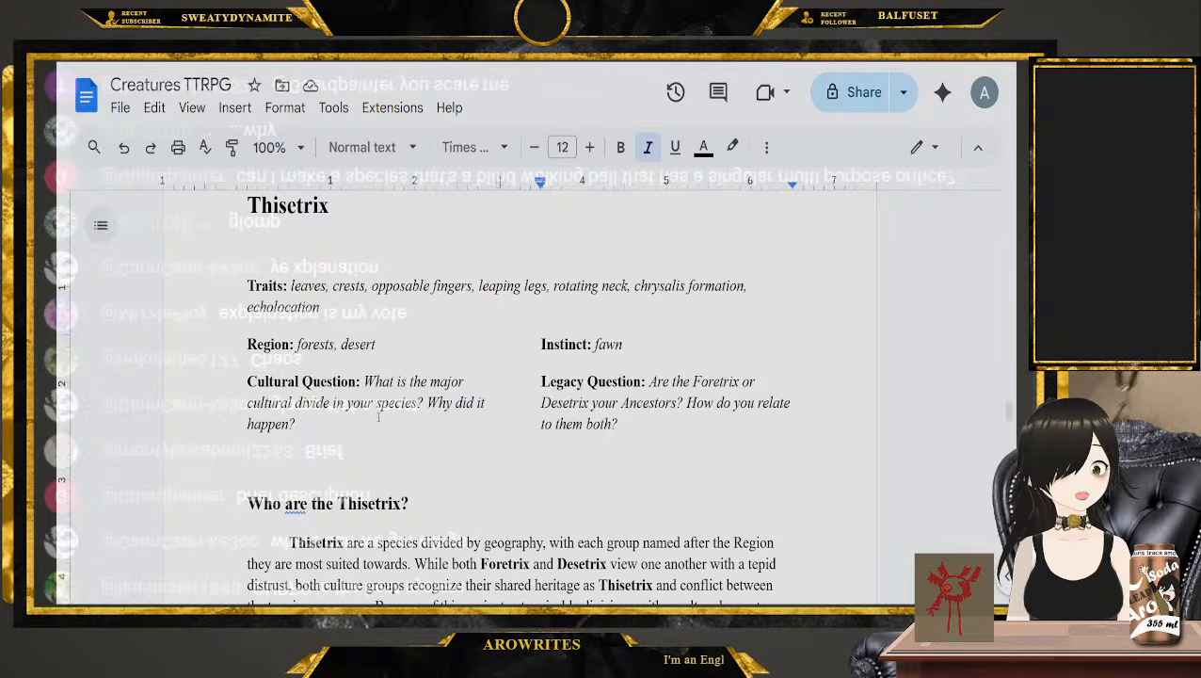
{"action": "left_click_drag", "start_coordinate": [365, 381], "coordinate": [423, 411]}
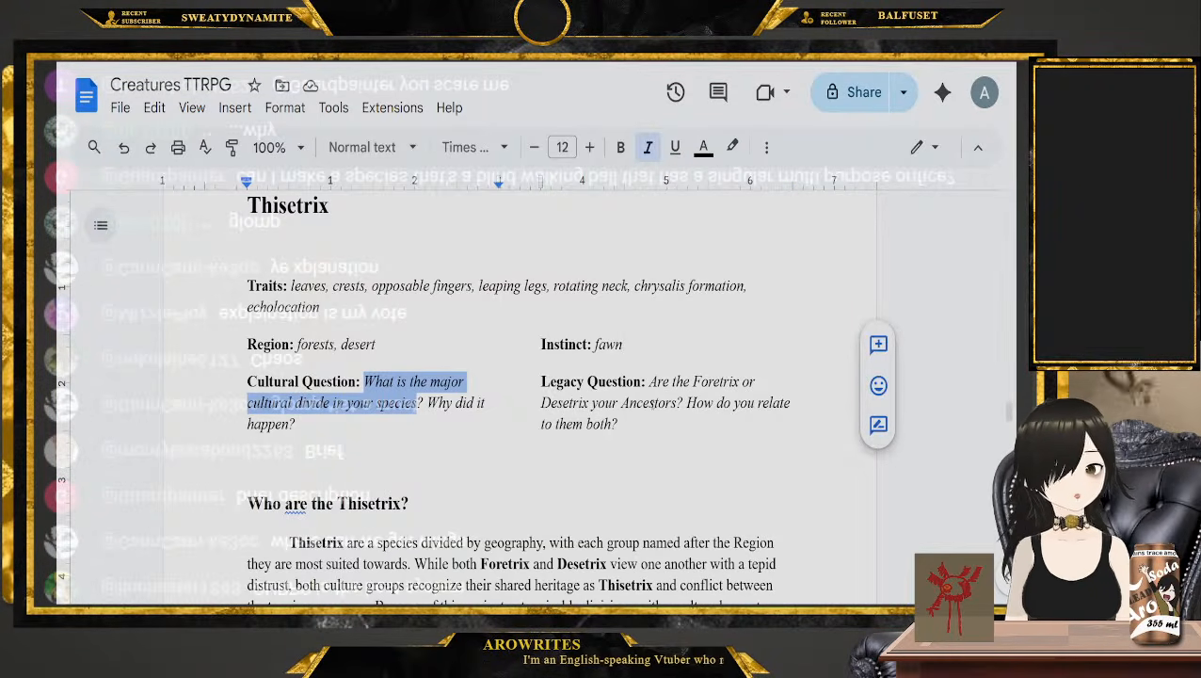
{"action": "left_click_drag", "start_coordinate": [656, 382], "coordinate": [689, 405]}
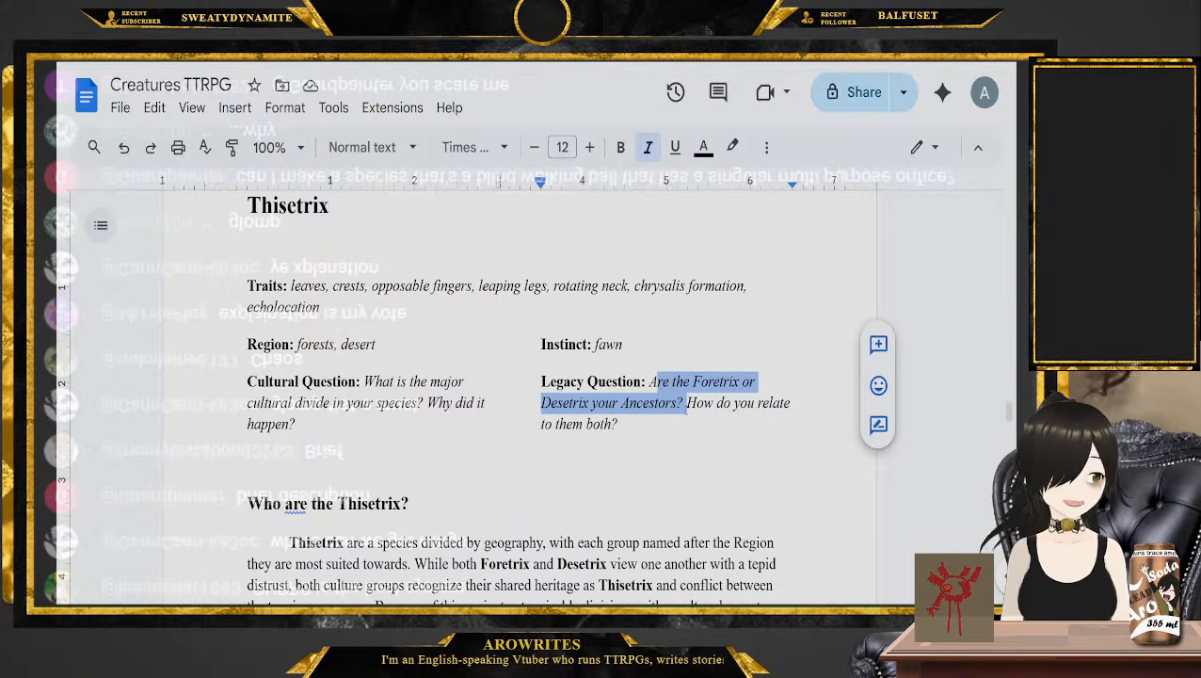
Go on to the Westwim entry and highlight its regions, Instinct and Cultural Question
{"action": "scroll", "coordinate": [656, 411], "scroll_direction": "down", "scroll_amount": 15}
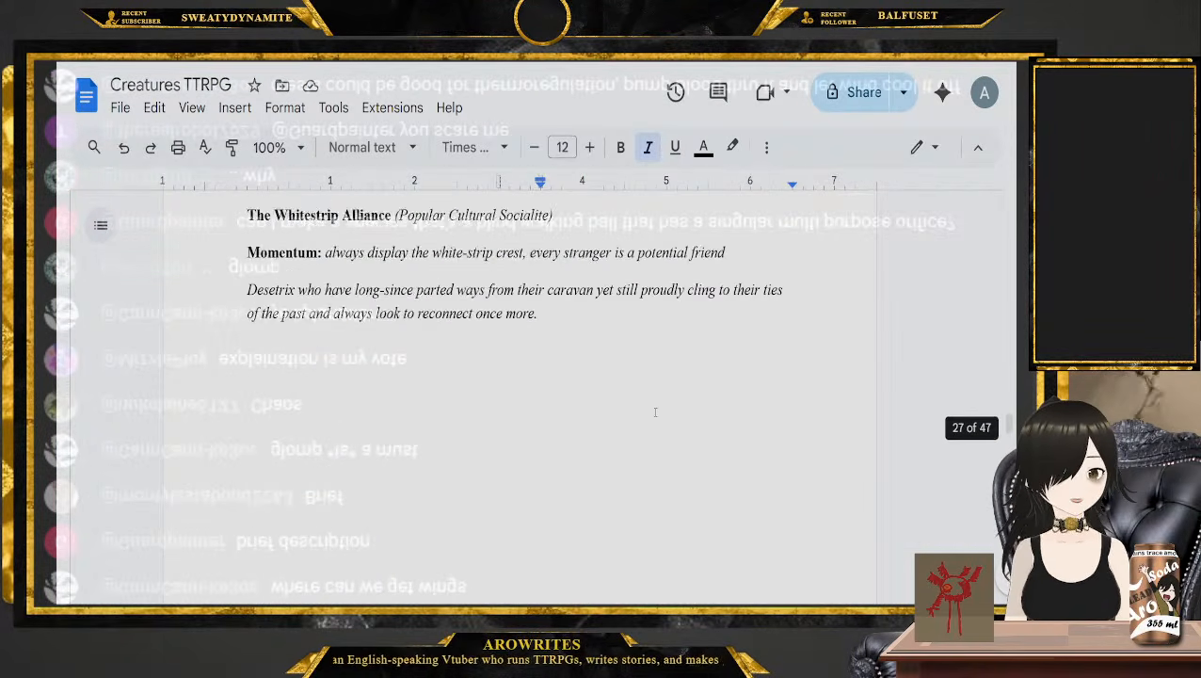
{"action": "scroll", "coordinate": [655, 411], "scroll_direction": "down", "scroll_amount": 8}
{"action": "scroll", "coordinate": [431, 482], "scroll_direction": "up", "scroll_amount": 2}
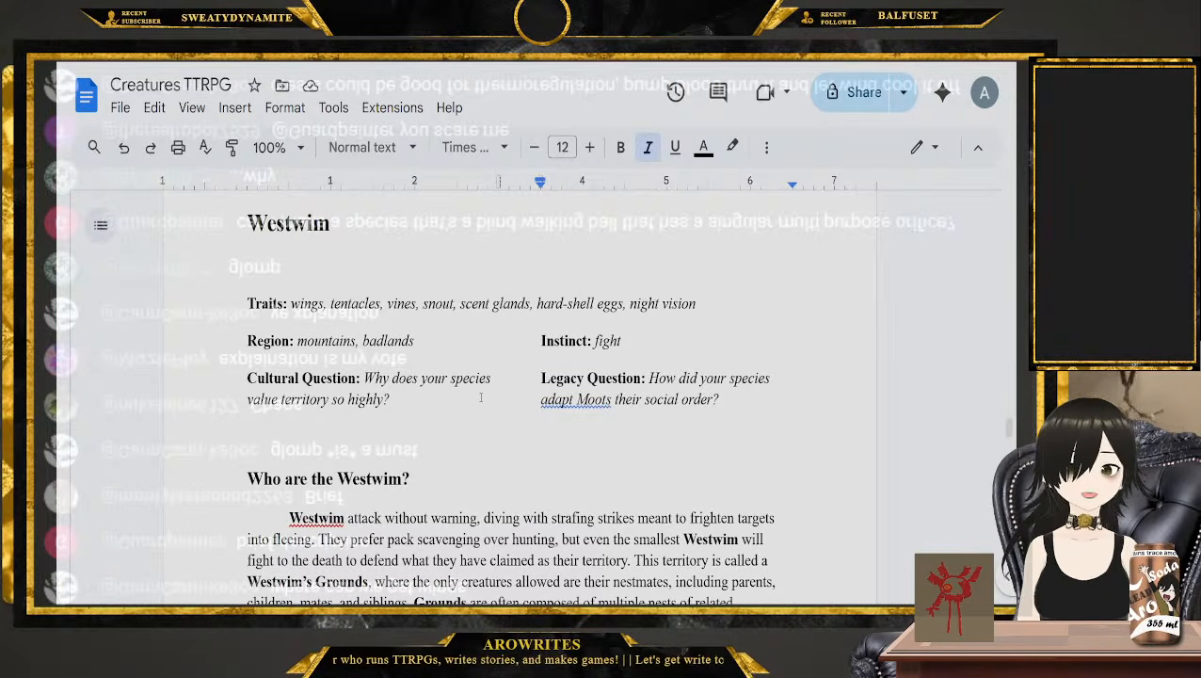
{"action": "double_click", "coordinate": [323, 342]}
{"action": "double_click", "coordinate": [402, 341]}
{"action": "left_click", "coordinate": [455, 349]}
{"action": "double_click", "coordinate": [607, 341]}
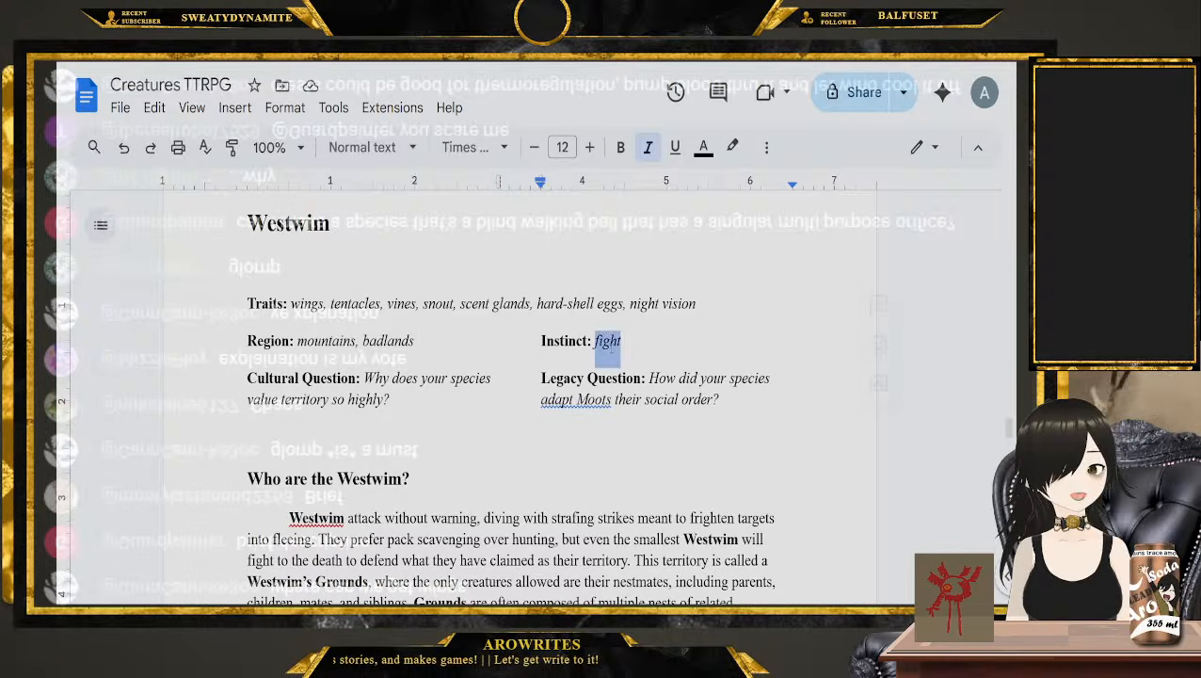
{"action": "left_click_drag", "start_coordinate": [390, 402], "coordinate": [365, 378]}
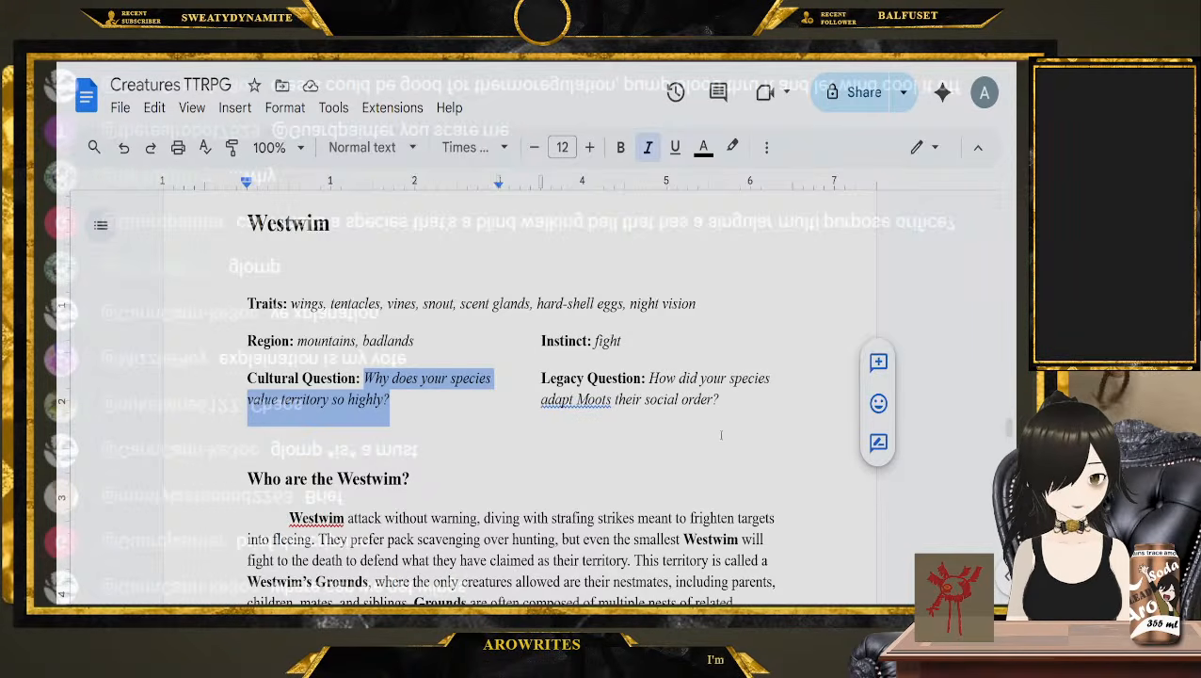
Find the Strovadelam entry and examine its traits, regions, Instinct, Cultural Question and Legacy Question
{"action": "scroll", "coordinate": [722, 435], "scroll_direction": "down", "scroll_amount": 20}
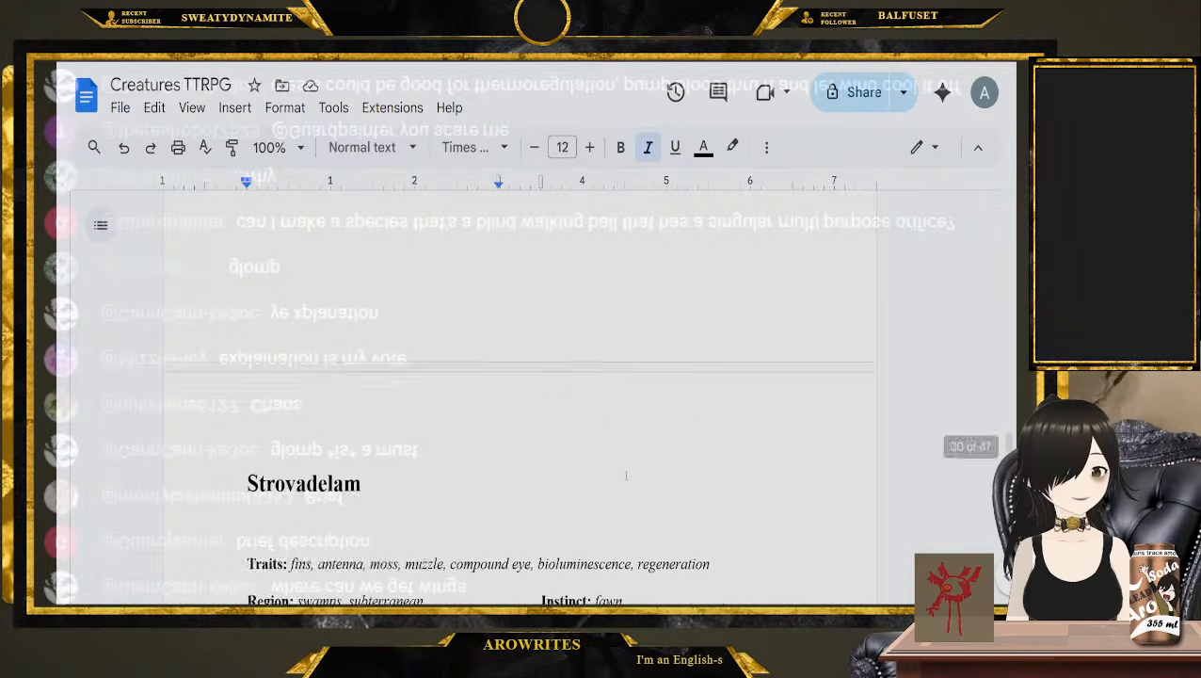
{"action": "scroll", "coordinate": [625, 477], "scroll_direction": "down", "scroll_amount": 3}
{"action": "left_click", "coordinate": [207, 324]}
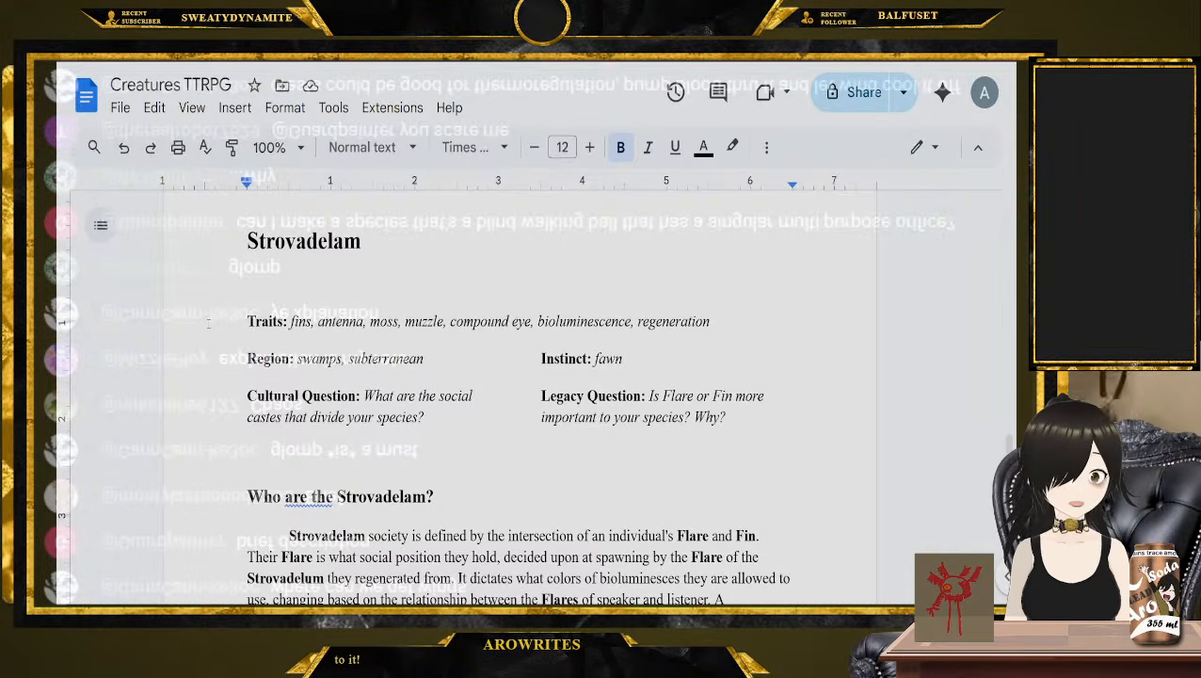
{"action": "left_click", "coordinate": [330, 359]}
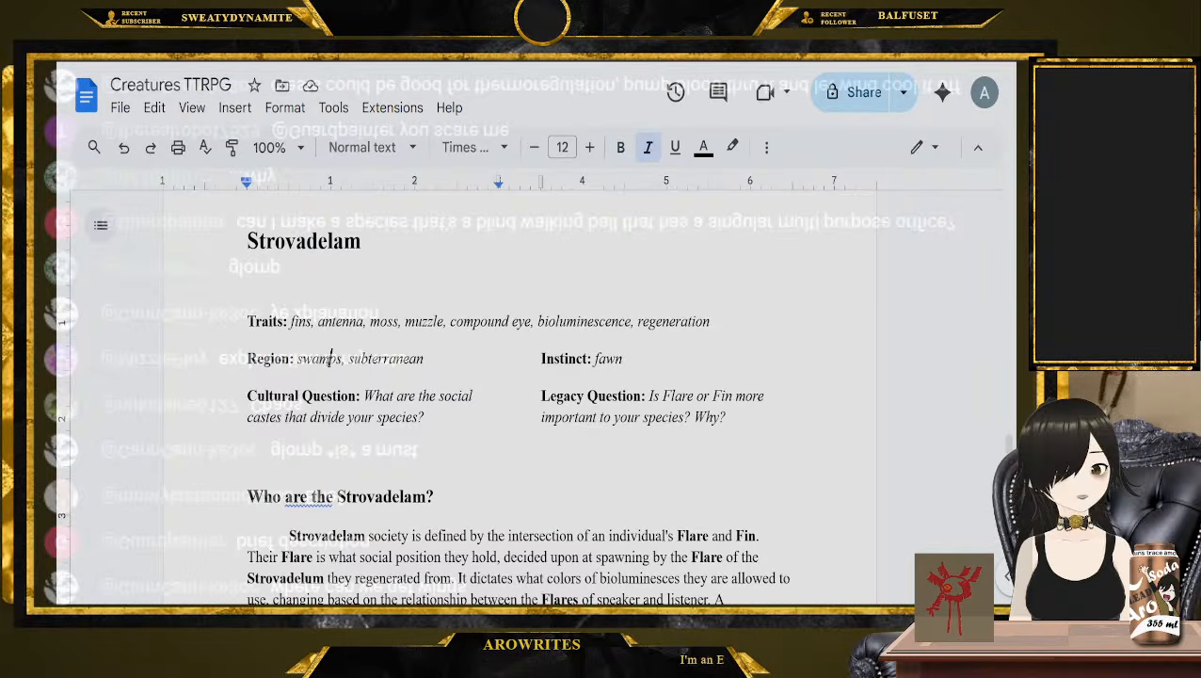
{"action": "double_click", "coordinate": [330, 359]}
{"action": "double_click", "coordinate": [394, 359]}
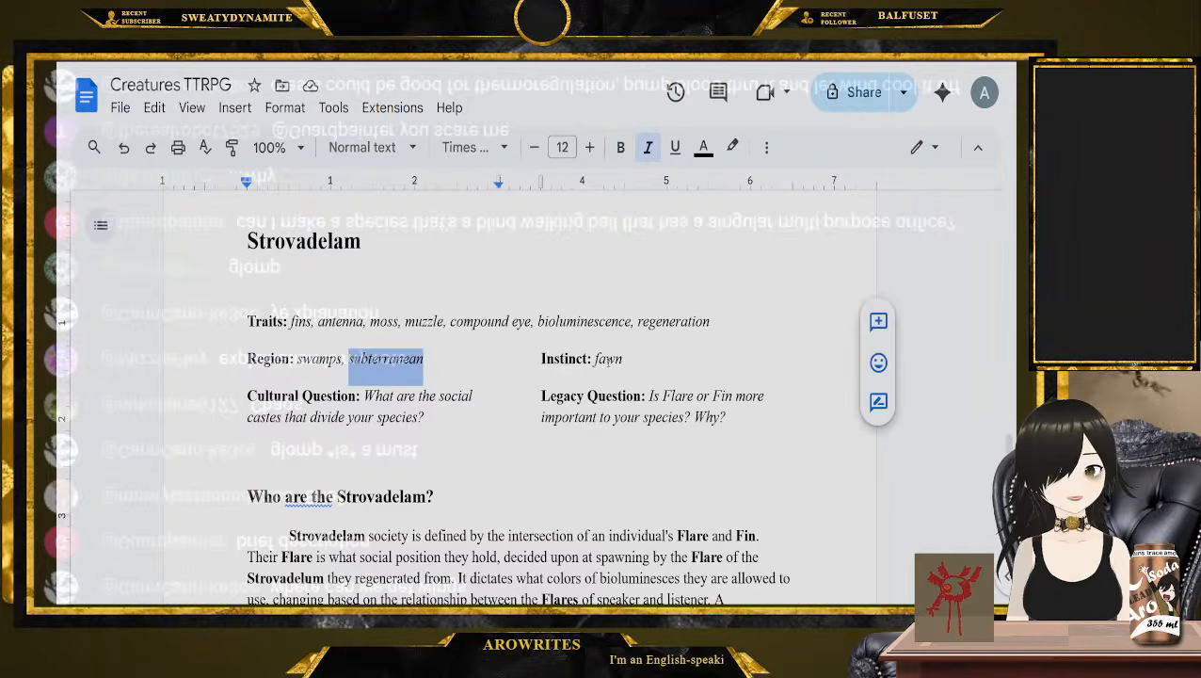
{"action": "double_click", "coordinate": [608, 359]}
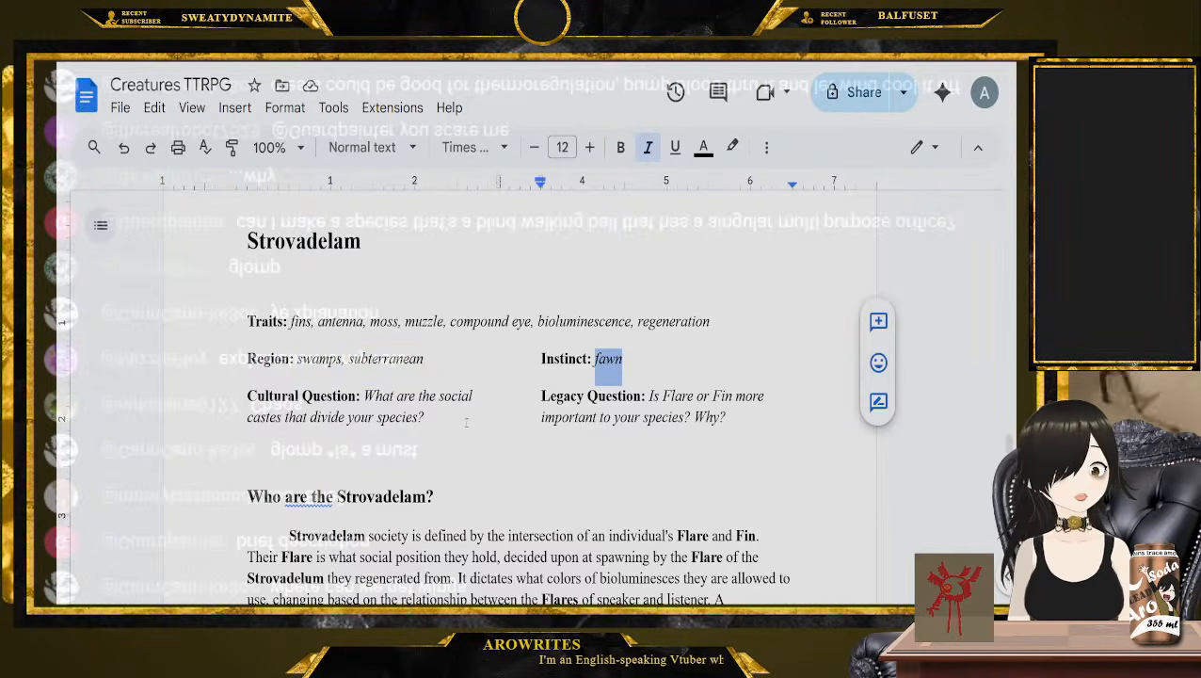
{"action": "left_click_drag", "start_coordinate": [465, 422], "coordinate": [363, 396]}
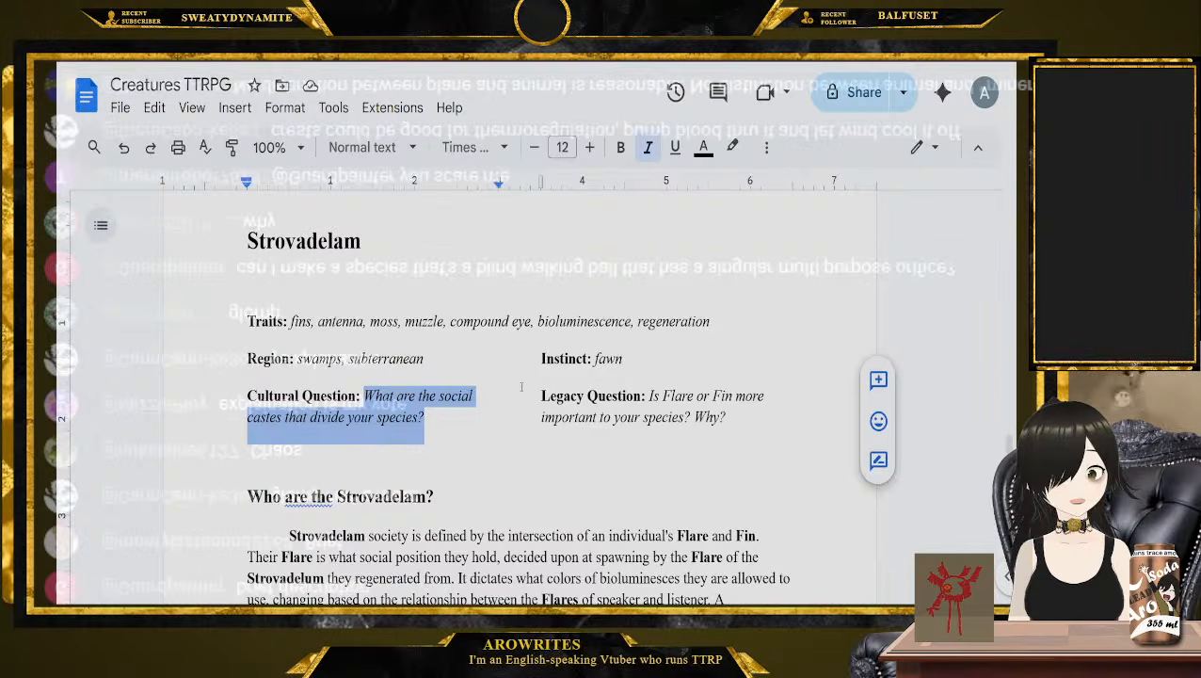
{"action": "scroll", "coordinate": [520, 386], "scroll_direction": "down", "scroll_amount": 1}
{"action": "left_click", "coordinate": [743, 360]}
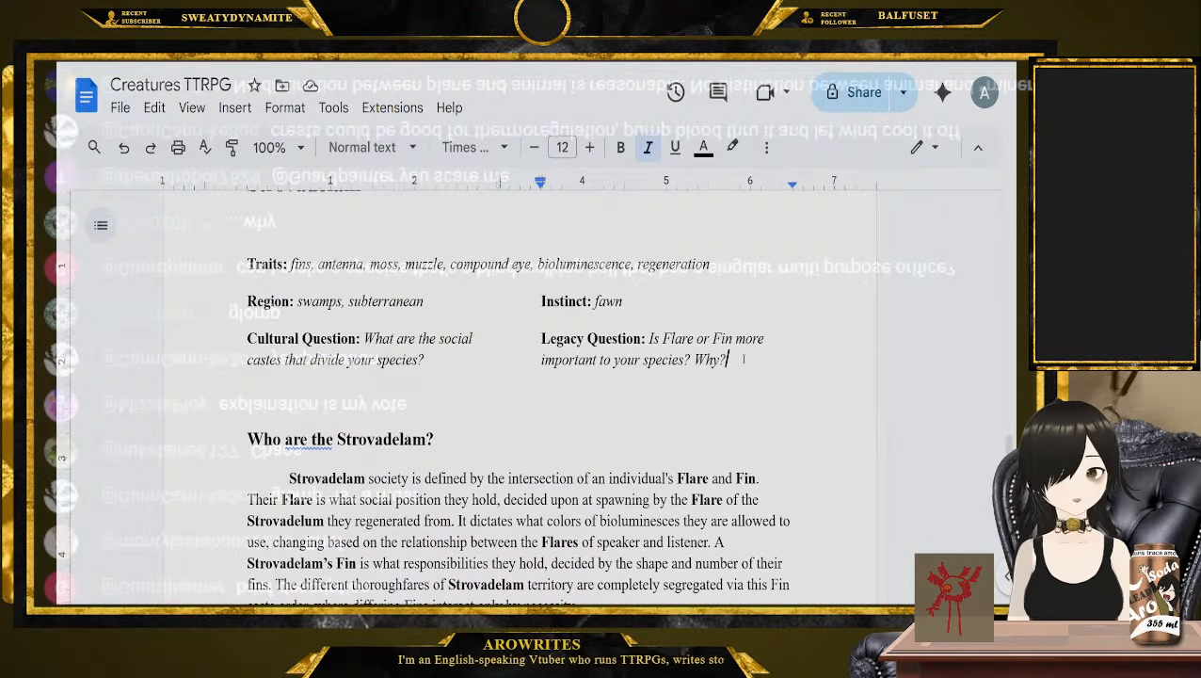
{"action": "scroll", "coordinate": [742, 359], "scroll_direction": "up", "scroll_amount": 1}
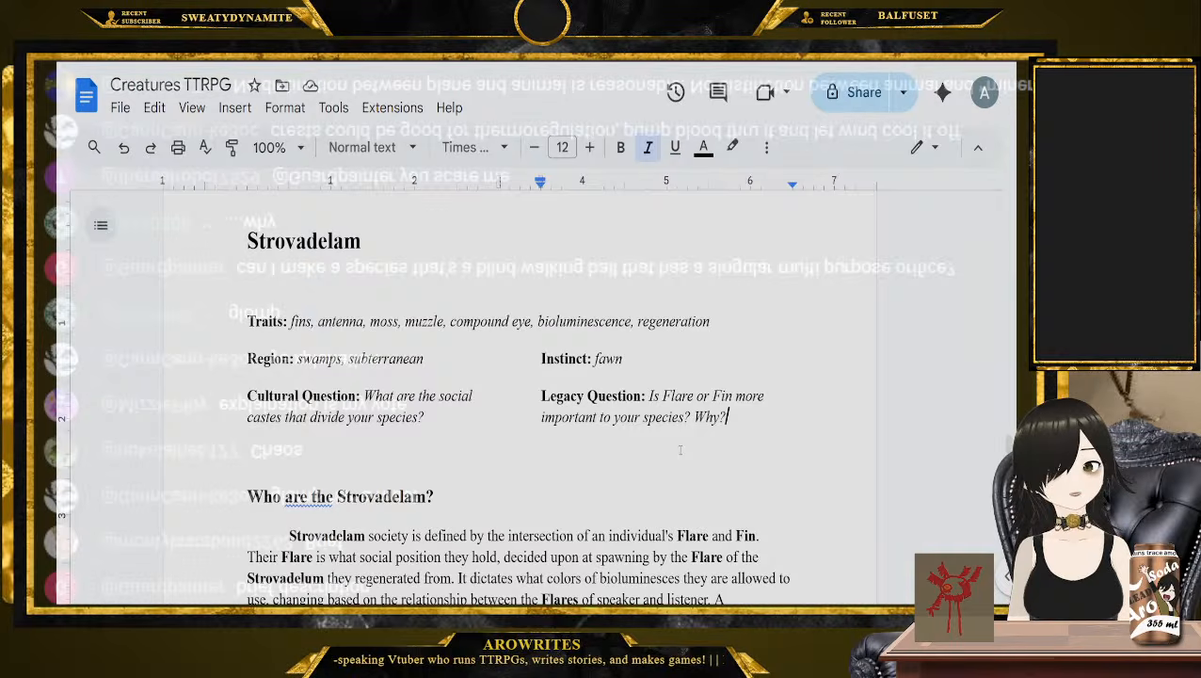
Find the Qqling entry and read its traits, regions, Instinct and Cultural Question
{"action": "scroll", "coordinate": [679, 448], "scroll_direction": "down", "scroll_amount": 20}
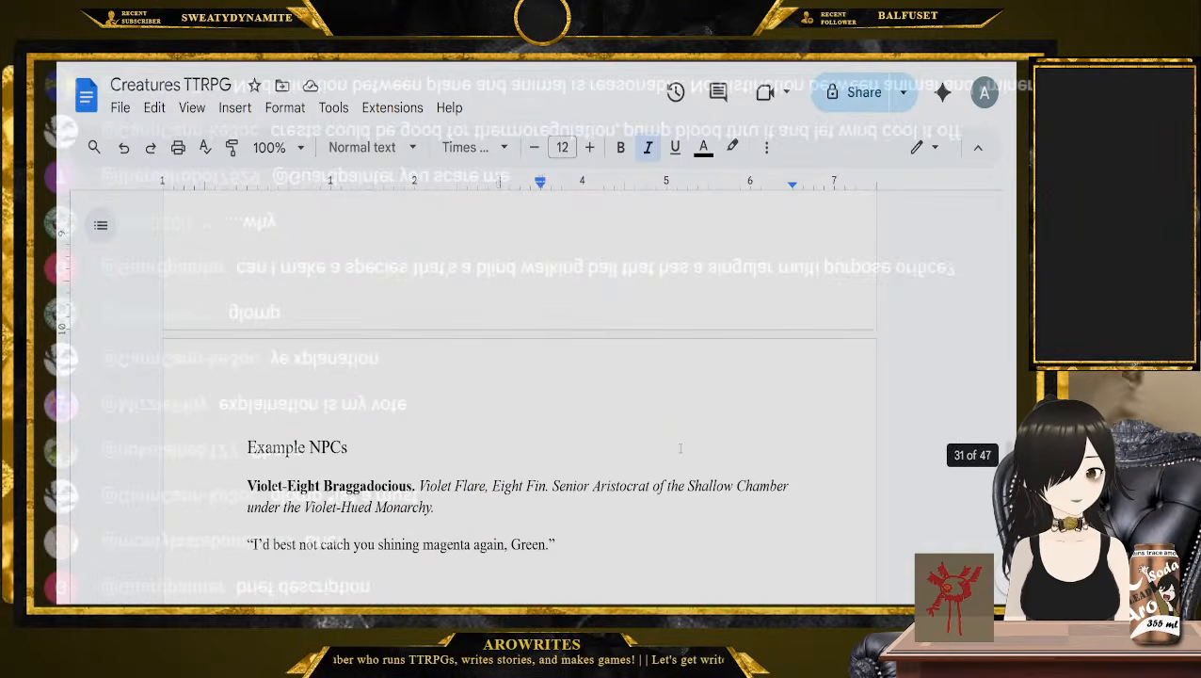
{"action": "scroll", "coordinate": [677, 442], "scroll_direction": "down", "scroll_amount": 7}
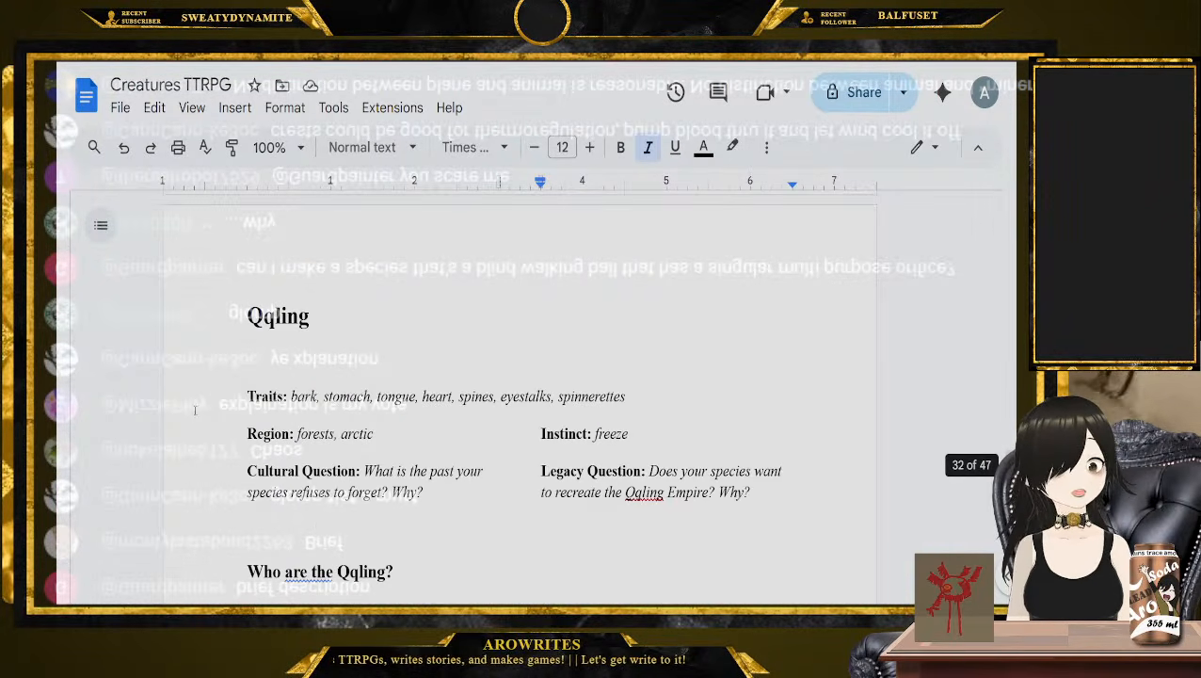
{"action": "left_click", "coordinate": [223, 396]}
{"action": "scroll", "coordinate": [223, 396], "scroll_direction": "down", "scroll_amount": 1}
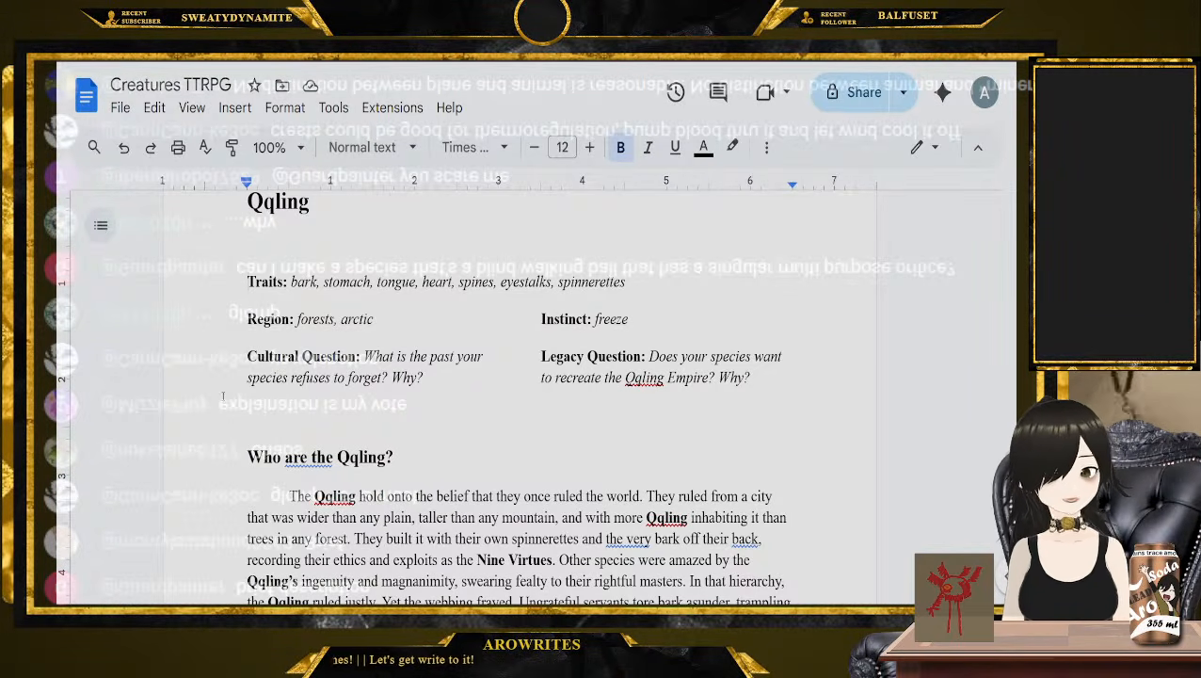
{"action": "left_click", "coordinate": [684, 322]}
{"action": "left_click", "coordinate": [499, 386]}
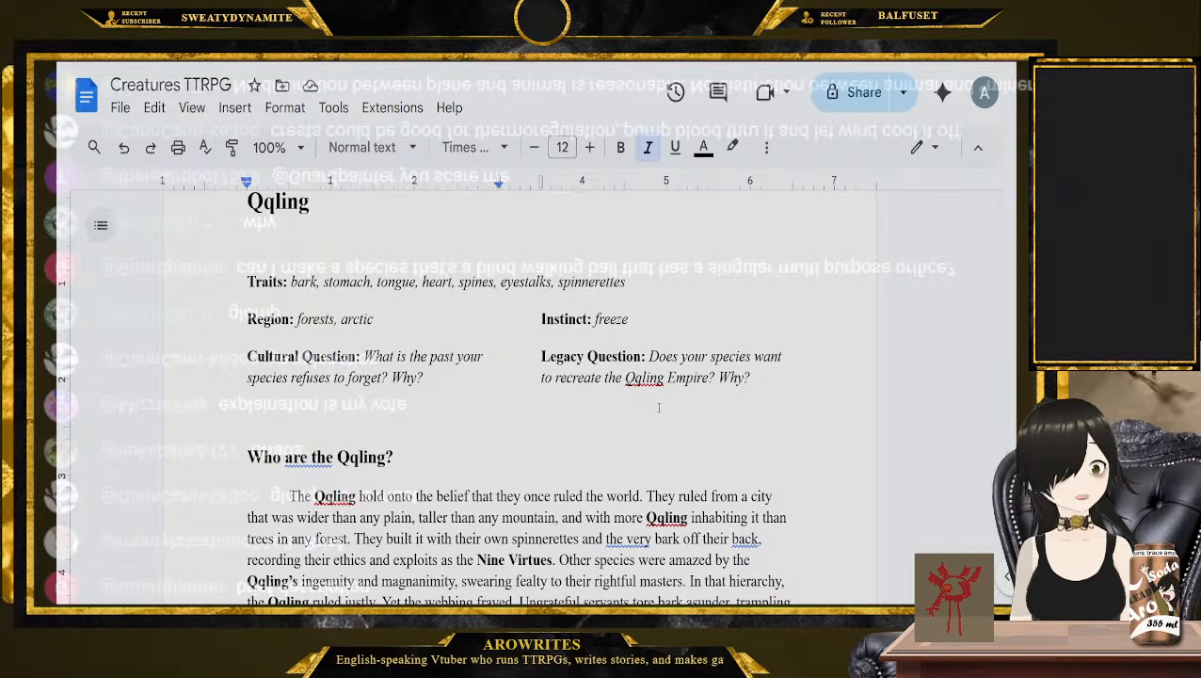
Skip past the Vortbaf pages to the Jirikiri entry and read its traits, Instinct and Cultural Question
{"action": "scroll", "coordinate": [510, 418], "scroll_direction": "down", "scroll_amount": 15}
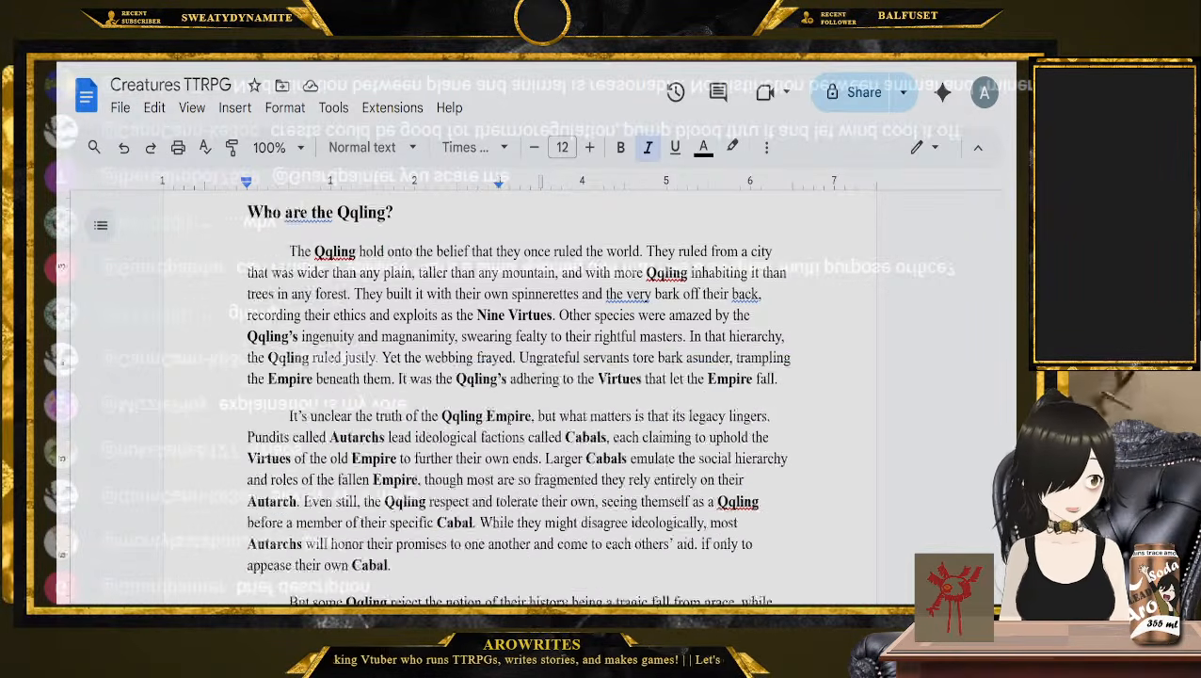
{"action": "scroll", "coordinate": [493, 424], "scroll_direction": "down", "scroll_amount": 15}
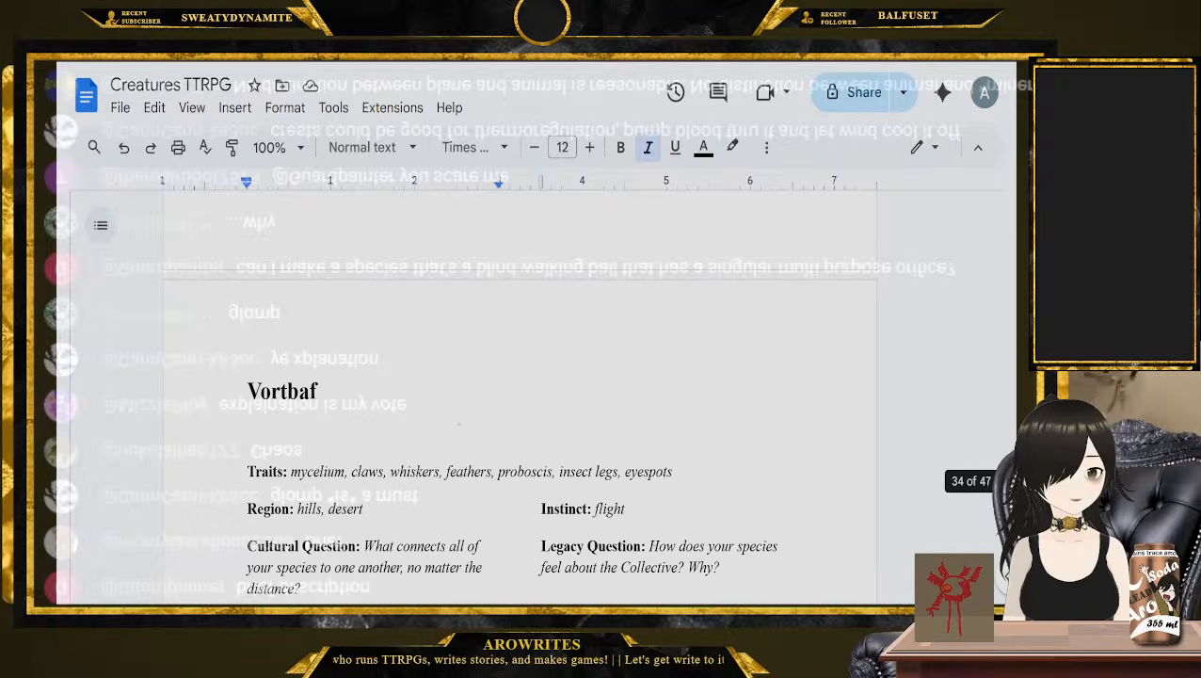
{"action": "scroll", "coordinate": [255, 374], "scroll_direction": "down", "scroll_amount": 10}
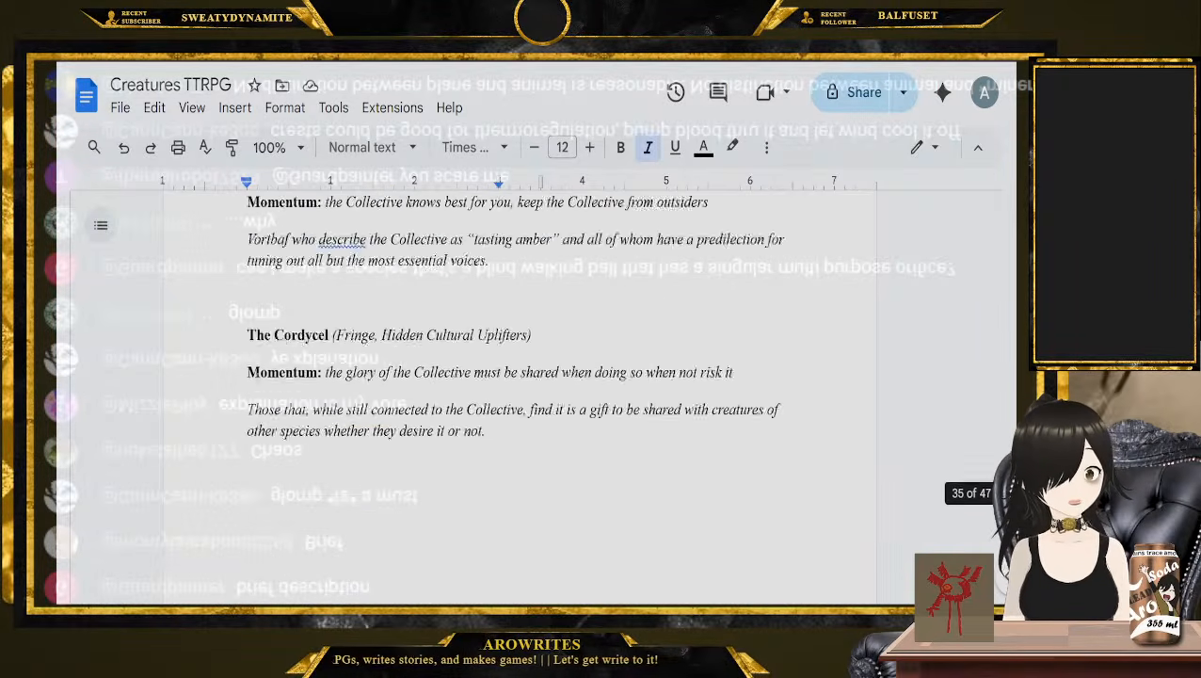
{"action": "left_click", "coordinate": [224, 283]}
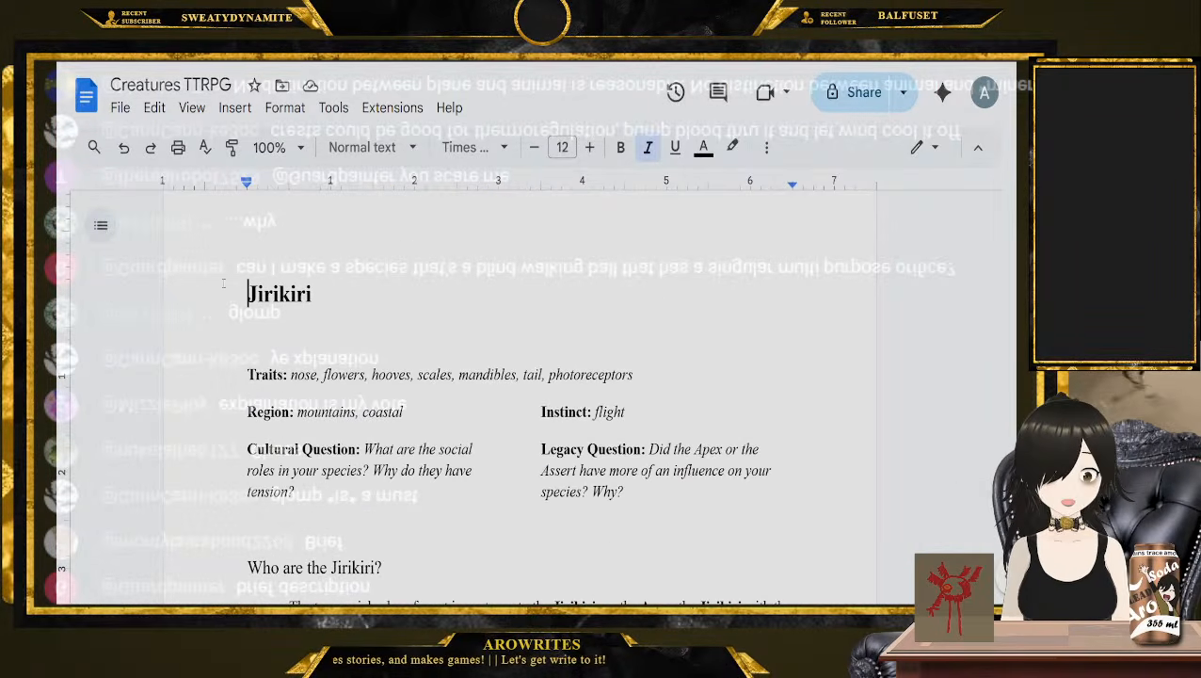
{"action": "left_click", "coordinate": [218, 377]}
{"action": "scroll", "coordinate": [219, 378], "scroll_direction": "down", "scroll_amount": 1}
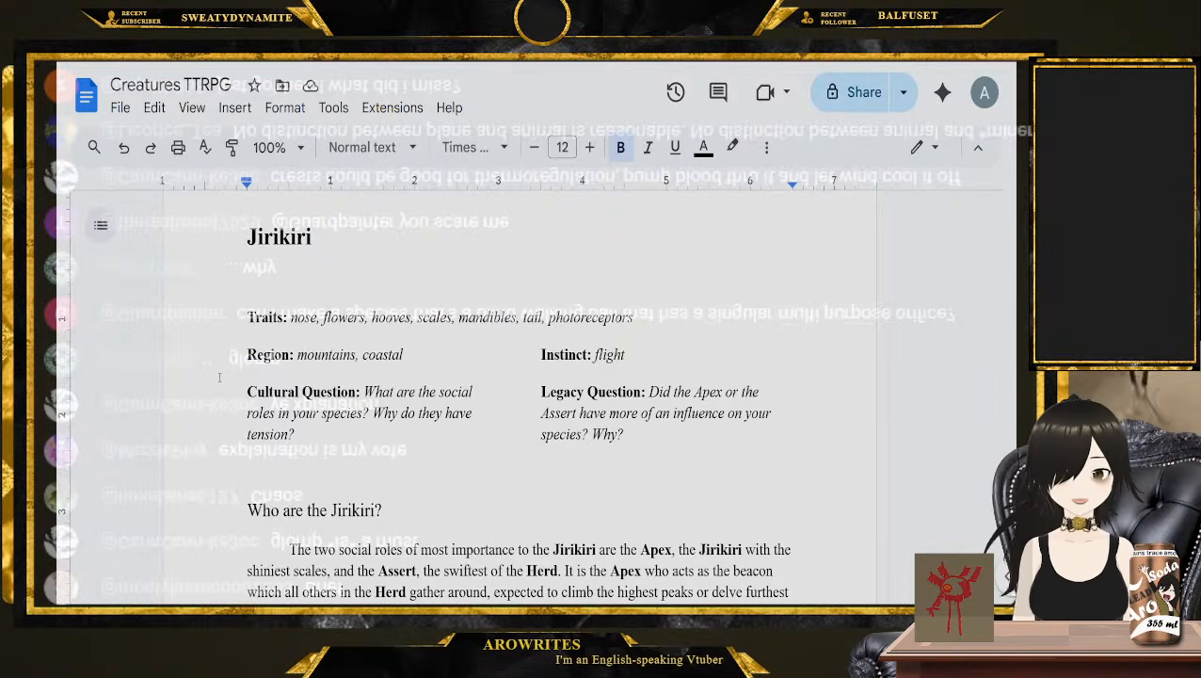
{"action": "left_click", "coordinate": [628, 355]}
{"action": "left_click", "coordinate": [440, 433]}
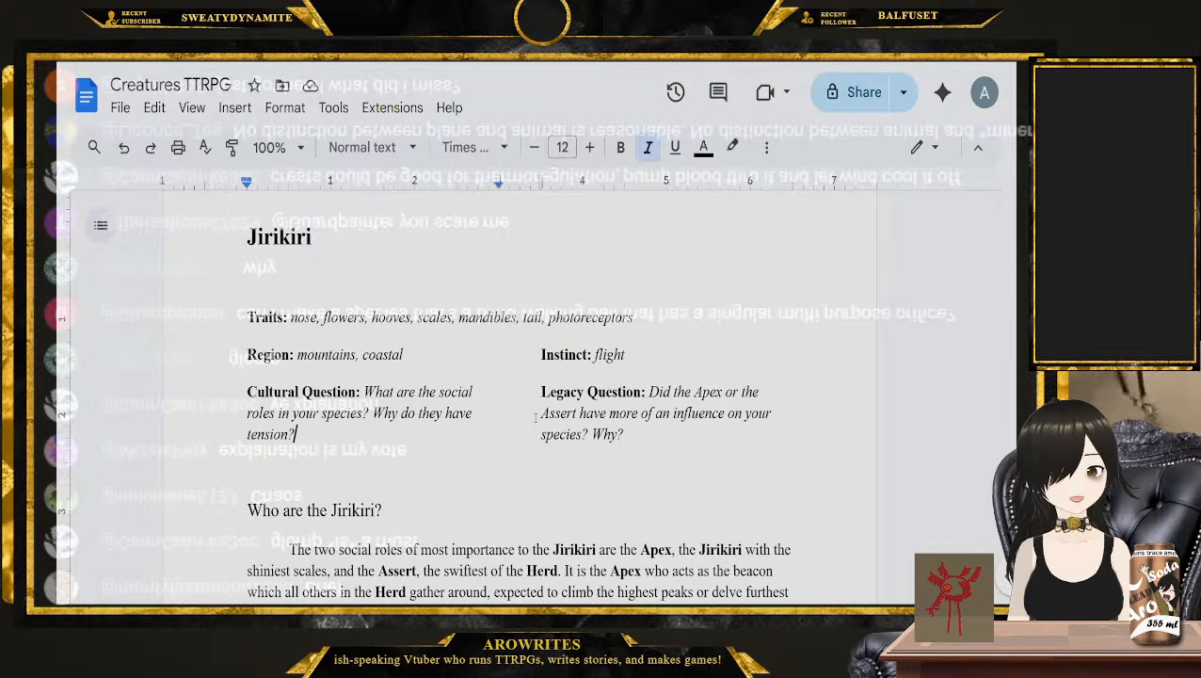
Find the Lomp entry and go through its traits, swamps and volcanic regions, Instinct and Cultural Question
{"action": "scroll", "coordinate": [522, 421], "scroll_direction": "down", "scroll_amount": 15}
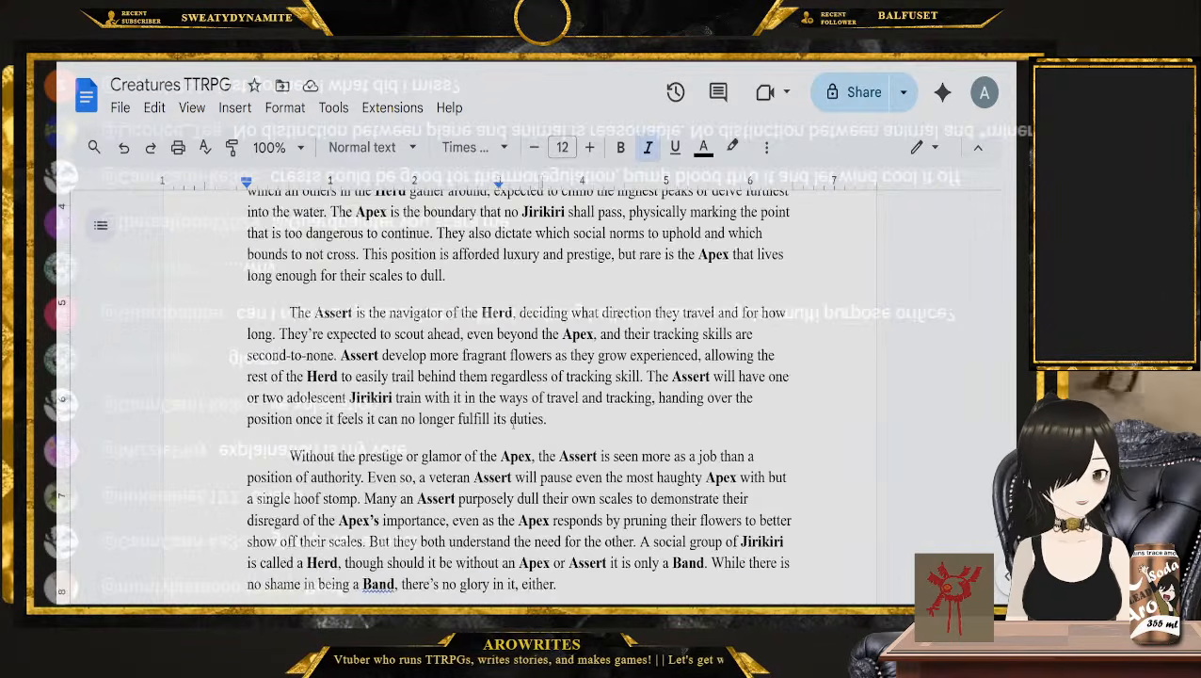
{"action": "scroll", "coordinate": [513, 424], "scroll_direction": "down", "scroll_amount": 1}
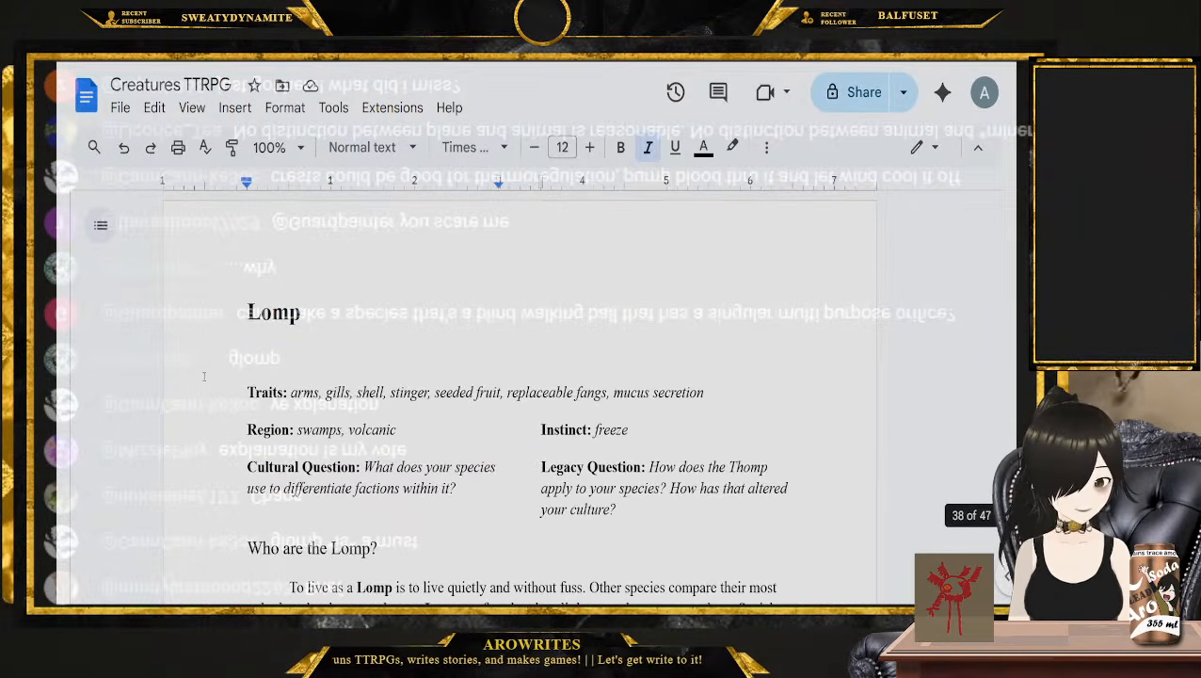
{"action": "left_click", "coordinate": [220, 400]}
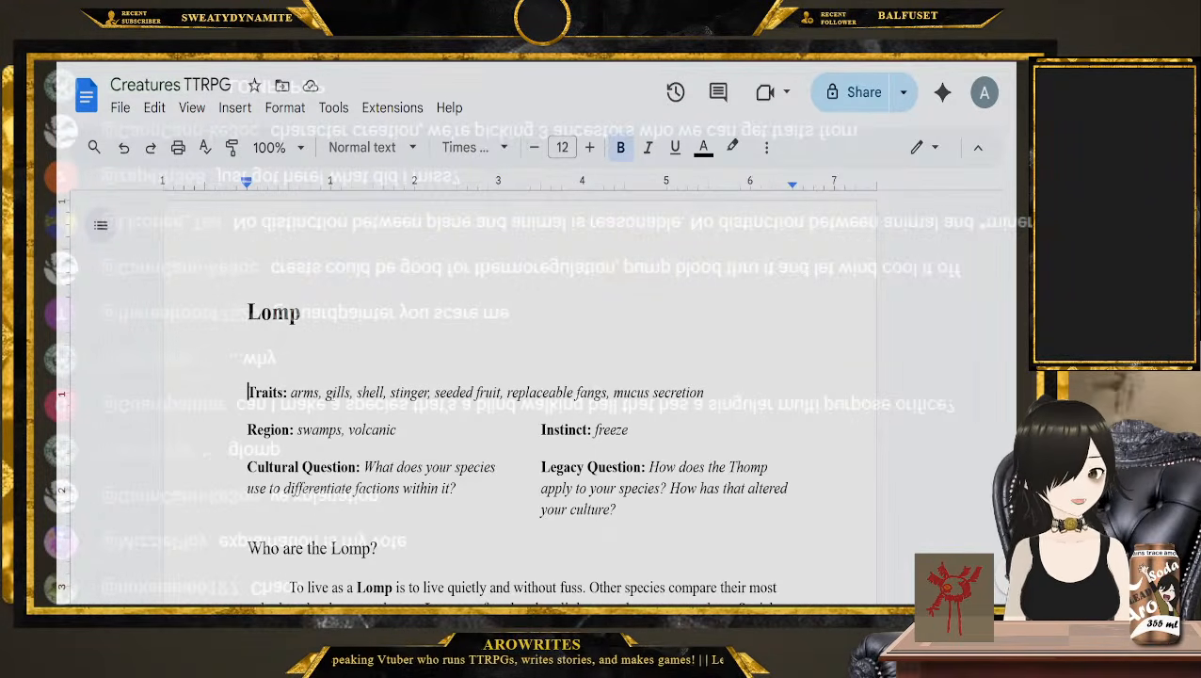
{"action": "double_click", "coordinate": [337, 393]}
{"action": "left_click", "coordinate": [364, 391]}
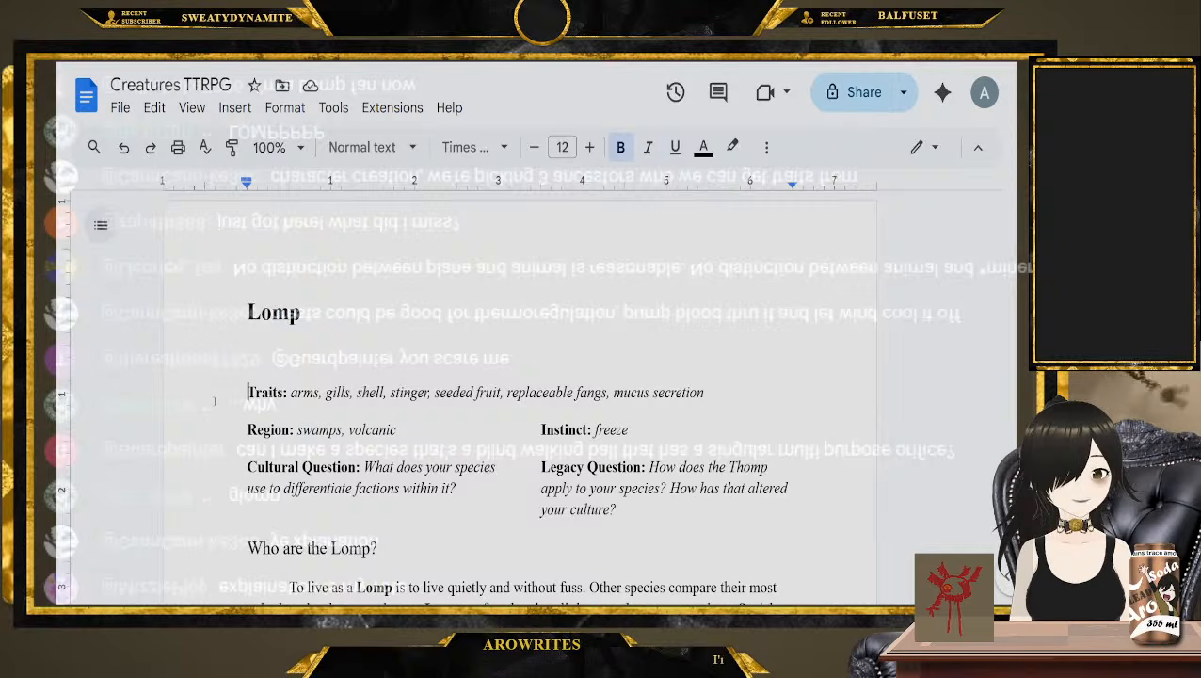
{"action": "scroll", "coordinate": [239, 414], "scroll_direction": "down", "scroll_amount": 1}
{"action": "double_click", "coordinate": [319, 373]}
{"action": "double_click", "coordinate": [372, 373]}
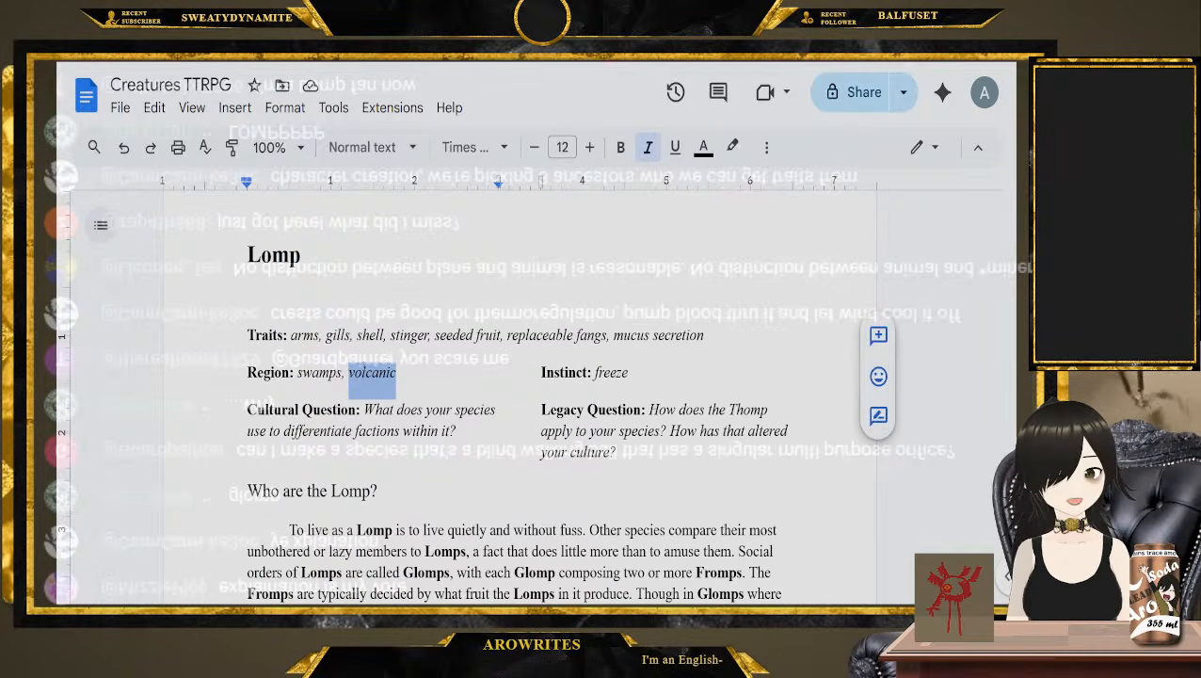
{"action": "left_click", "coordinate": [629, 373]}
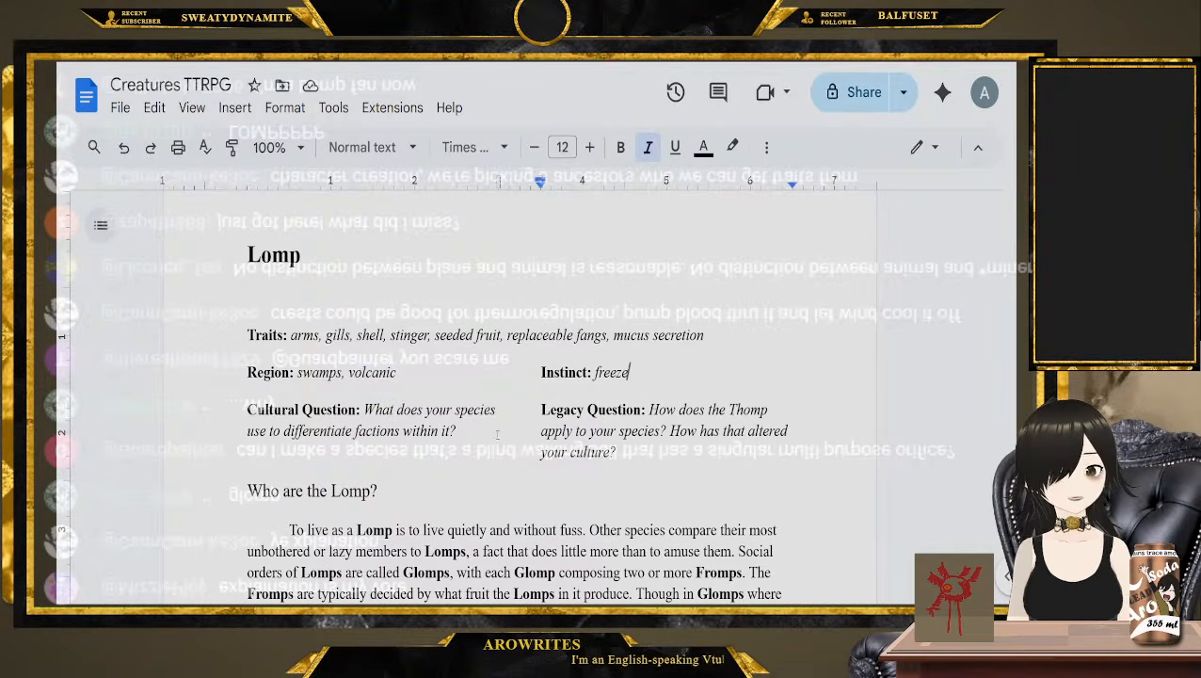
{"action": "mouse_move", "coordinate": [457, 431]}
{"action": "left_mouse_down"}
{"action": "mouse_move", "coordinate": [426, 410]}
{"action": "mouse_move", "coordinate": [453, 434]}
{"action": "left_mouse_up"}
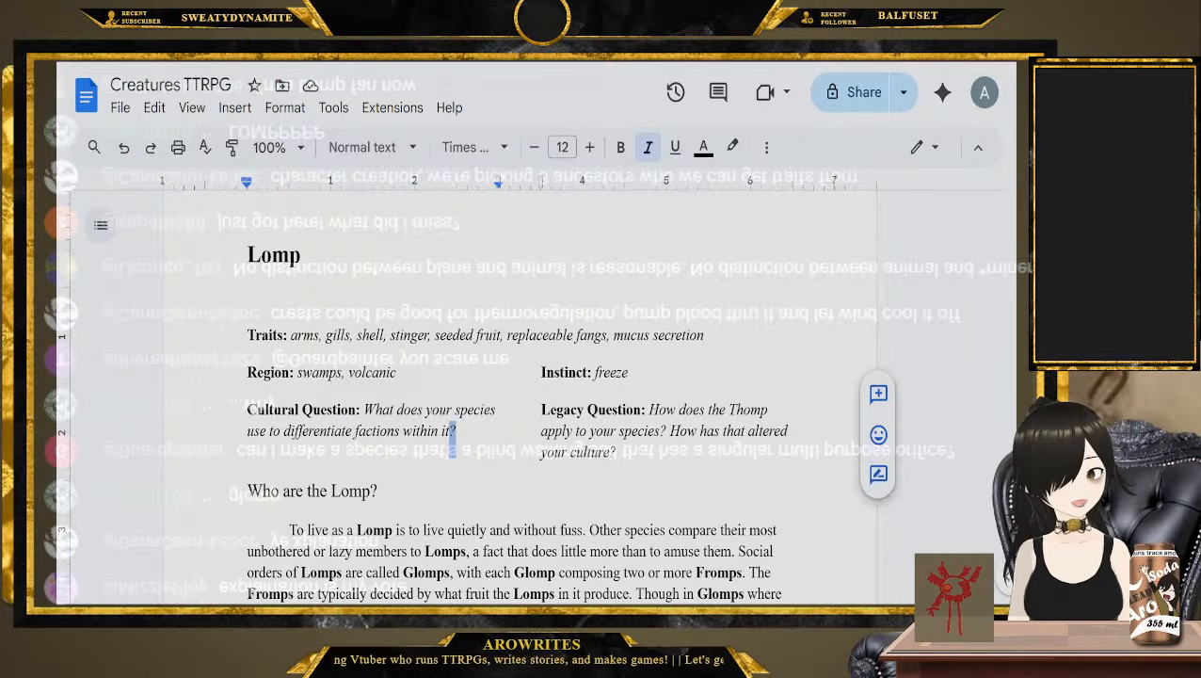
Find the Clakalc entry and read its traits, regions, Instinct, Cultural Question and Legacy Question
{"action": "scroll", "coordinate": [550, 425], "scroll_direction": "down", "scroll_amount": 20}
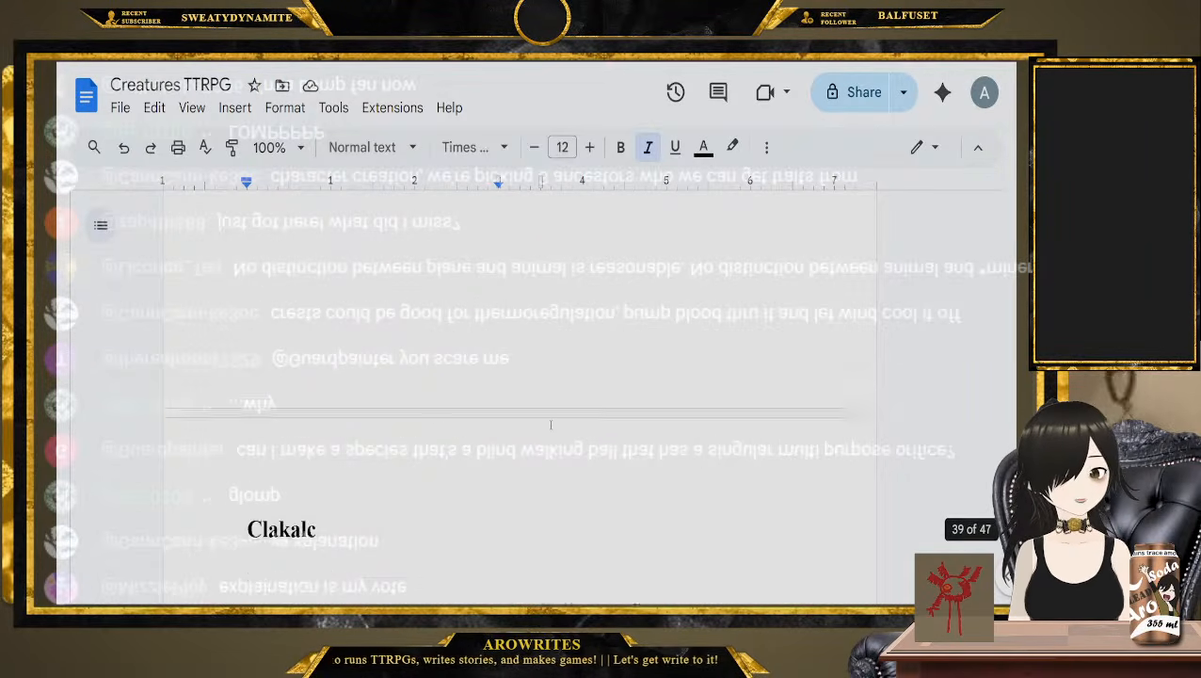
{"action": "scroll", "coordinate": [551, 424], "scroll_direction": "down", "scroll_amount": 4}
{"action": "scroll", "coordinate": [276, 497], "scroll_direction": "up", "scroll_amount": 1}
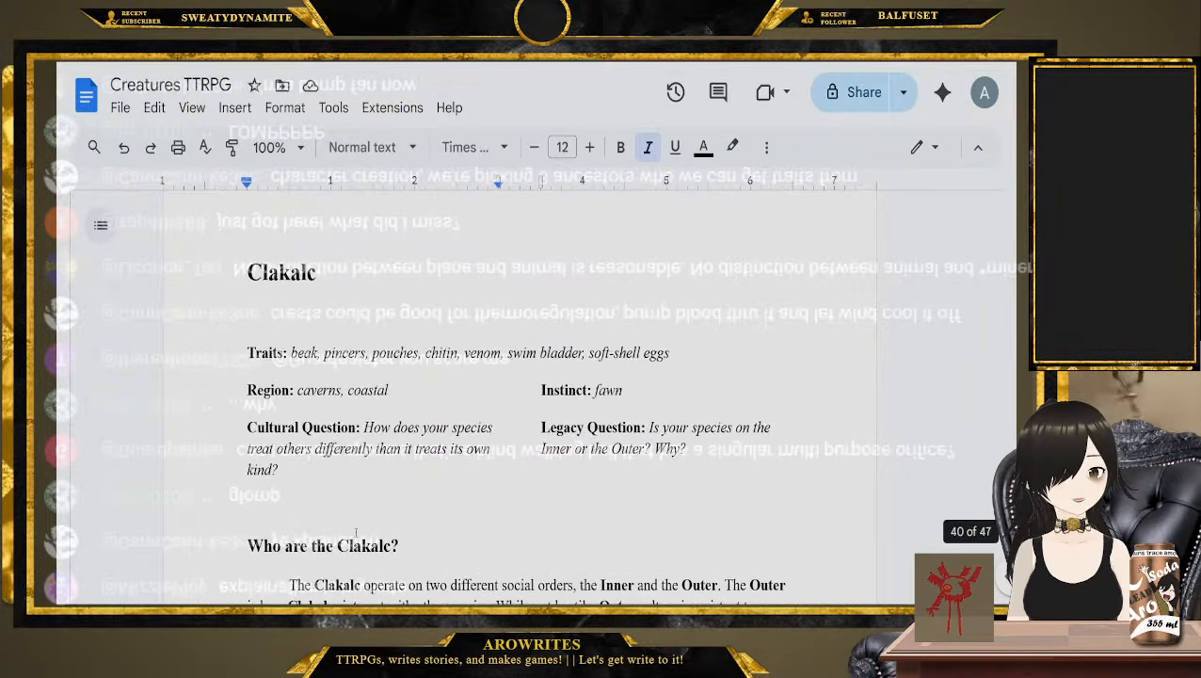
{"action": "left_click", "coordinate": [213, 357]}
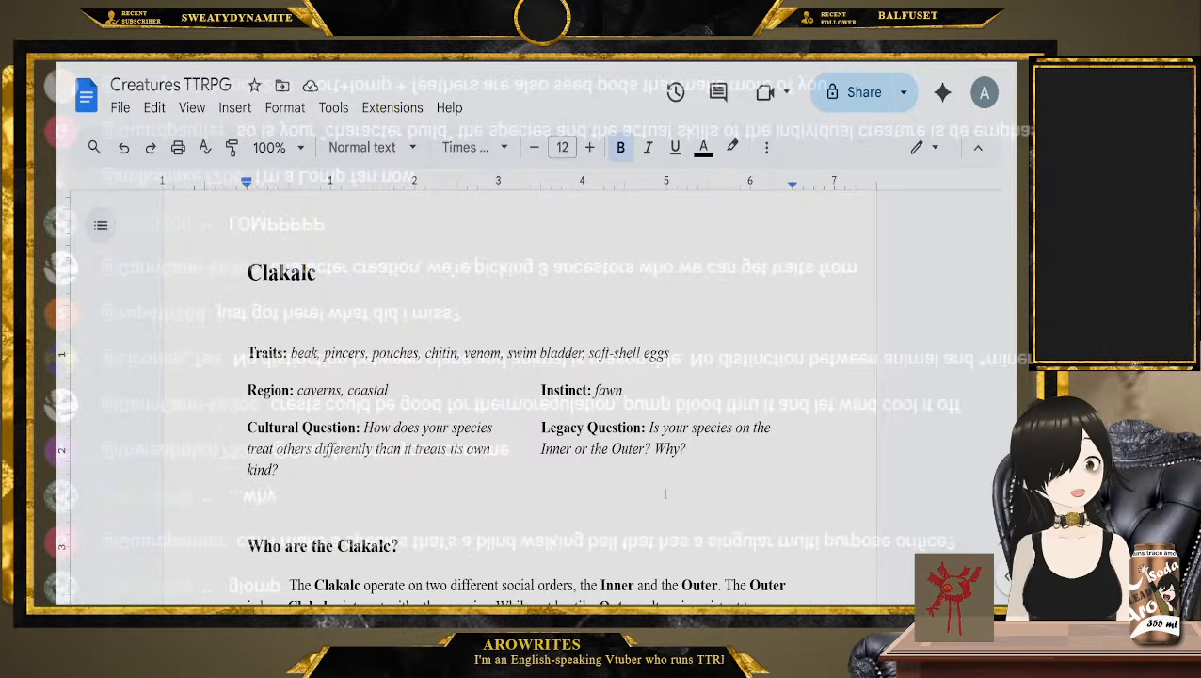
Move on to the Alpippp entry and go through its traits, regions, Instinct, Cultural Question and Legacy Question
{"action": "scroll", "coordinate": [664, 494], "scroll_direction": "down", "scroll_amount": 15}
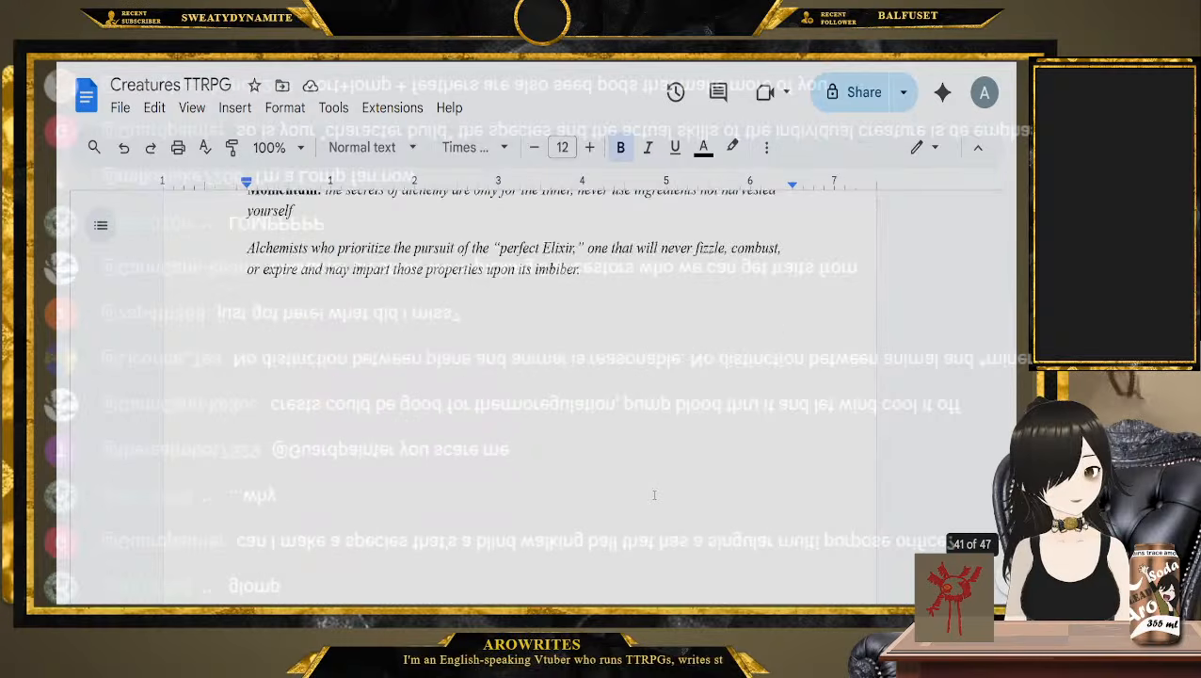
{"action": "scroll", "coordinate": [654, 494], "scroll_direction": "down", "scroll_amount": 5}
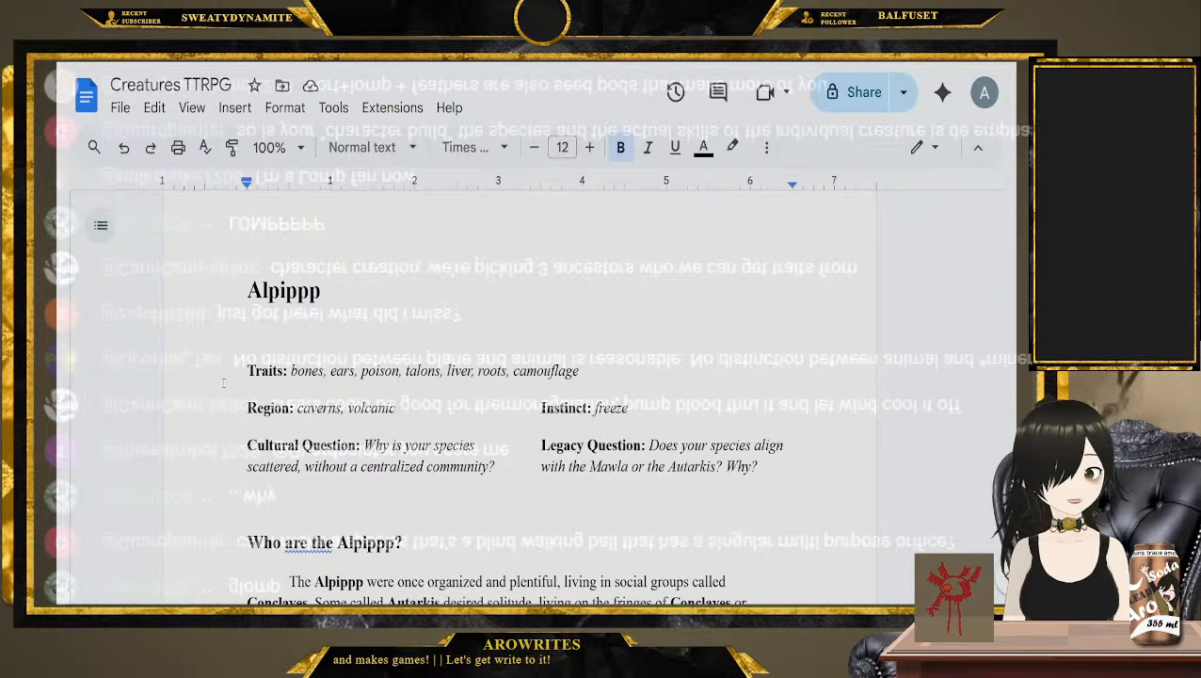
{"action": "scroll", "coordinate": [513, 411], "scroll_direction": "down", "scroll_amount": 1}
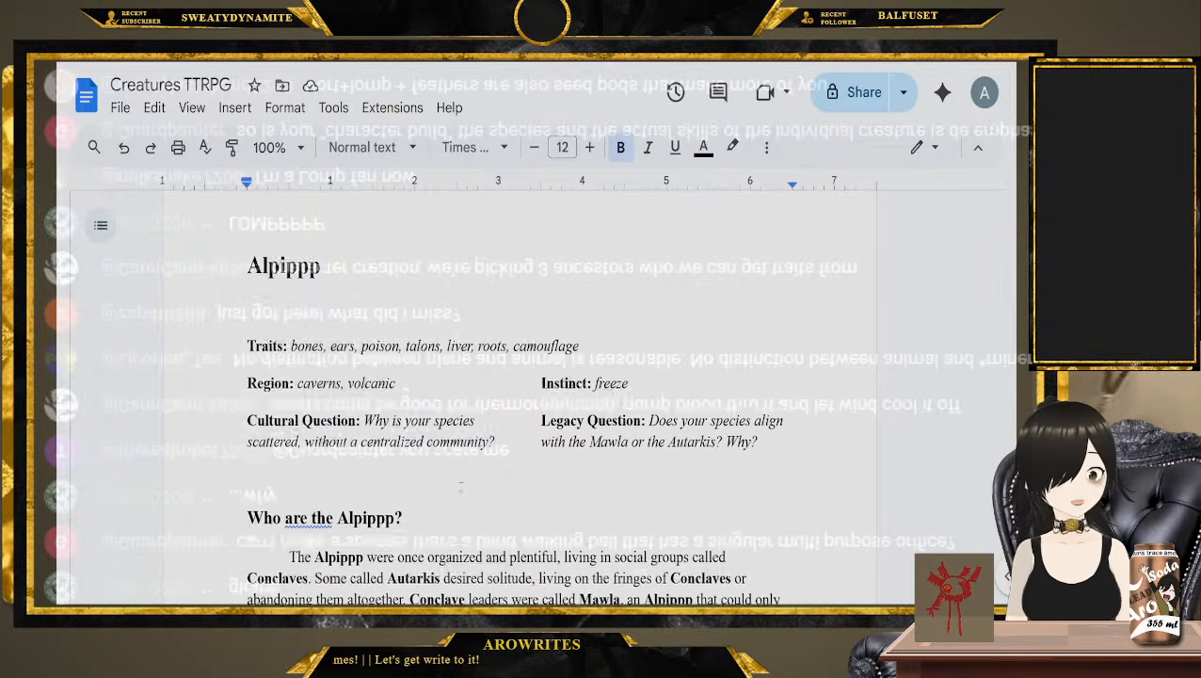
{"action": "left_click_drag", "start_coordinate": [509, 411], "coordinate": [314, 415]}
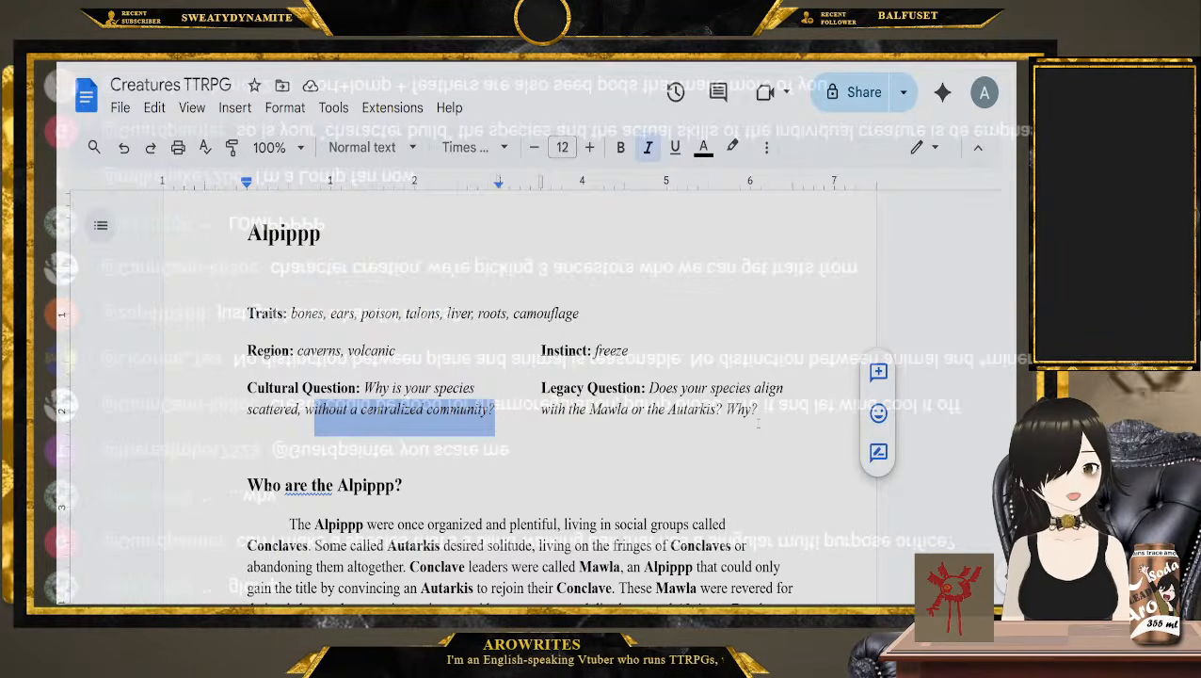
Find the L'eh'no'gam entry and read its traits, Instinct and questions, singling out the plains and badlands regions
{"action": "scroll", "coordinate": [755, 427], "scroll_direction": "down", "scroll_amount": 15}
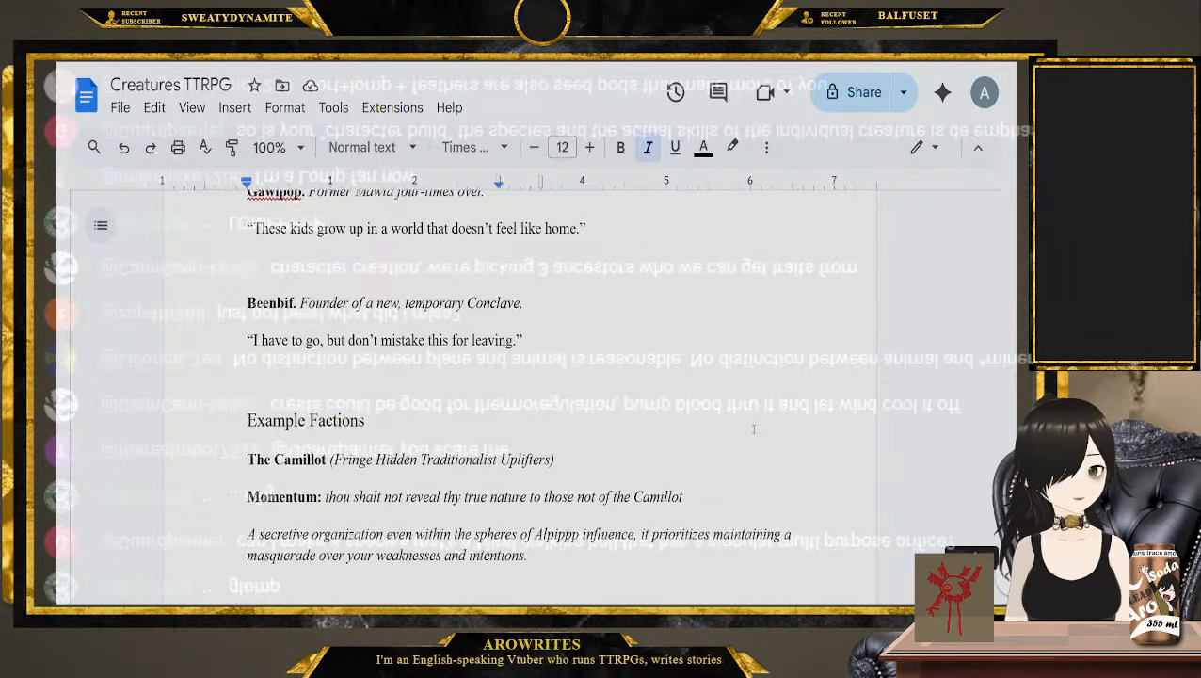
{"action": "scroll", "coordinate": [753, 429], "scroll_direction": "down", "scroll_amount": 5}
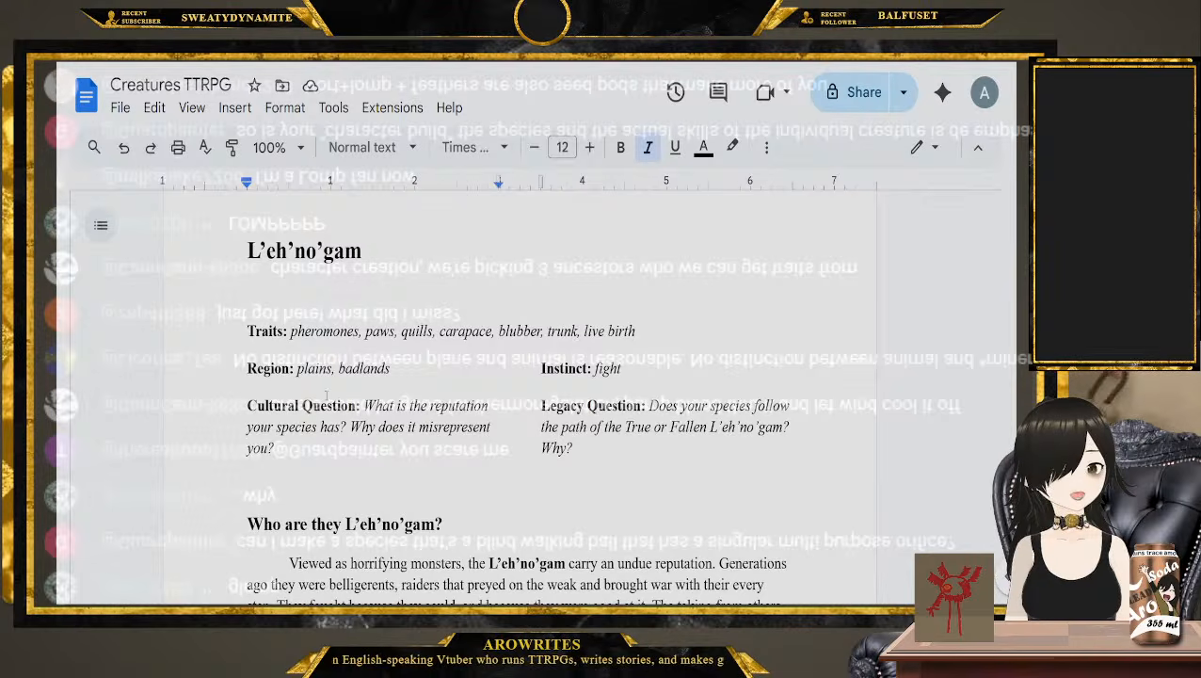
{"action": "left_click", "coordinate": [223, 331]}
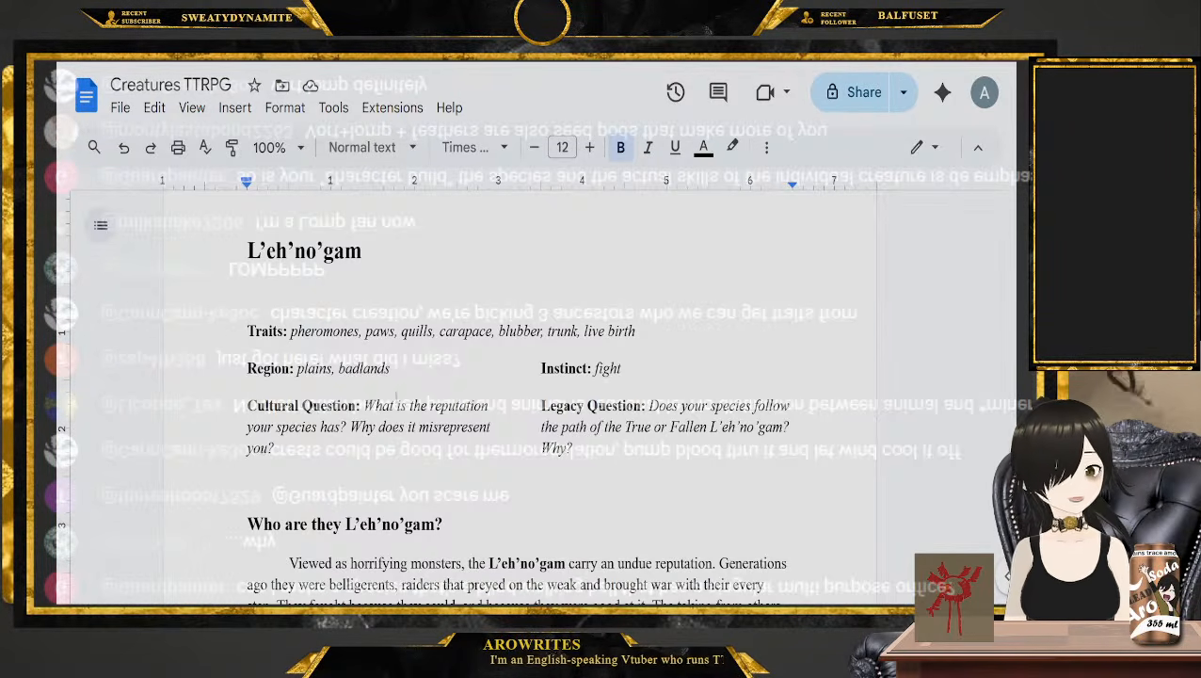
{"action": "left_click_drag", "start_coordinate": [390, 369], "coordinate": [298, 369]}
{"action": "left_click", "coordinate": [297, 368]}
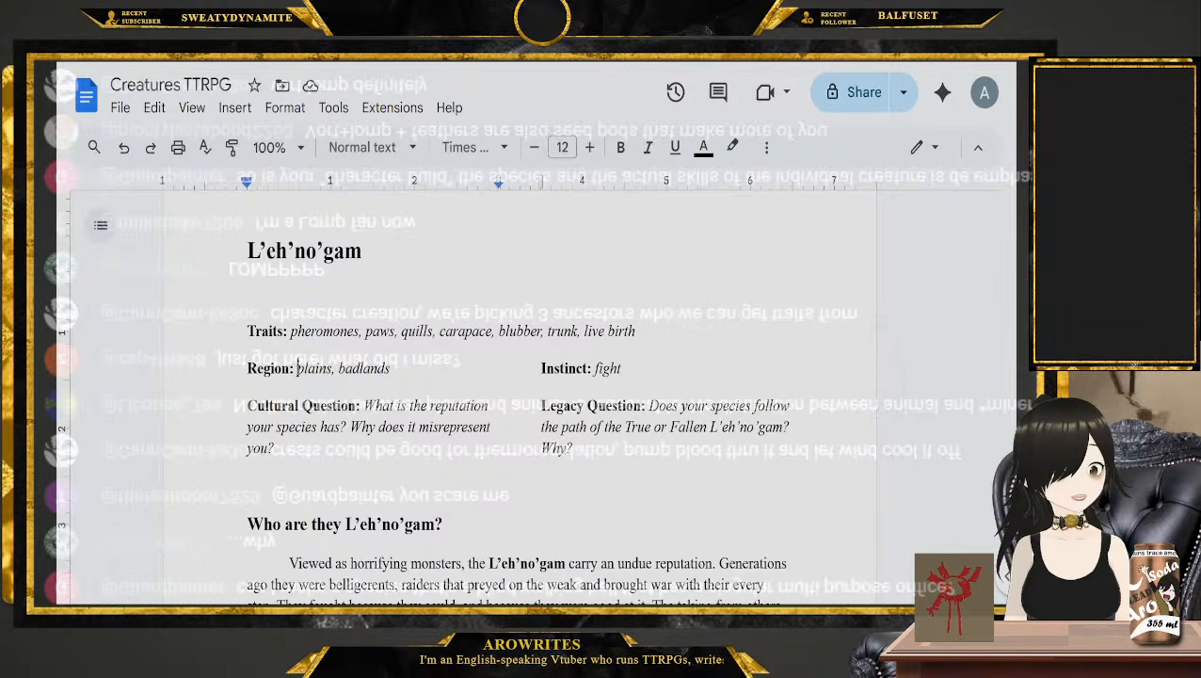
{"action": "double_click", "coordinate": [313, 368]}
{"action": "double_click", "coordinate": [367, 368]}
Find the Vash Zal entry and examine its traits, regions and Instinct, highlighting the Cultural Question while reading
{"action": "scroll", "coordinate": [386, 365], "scroll_direction": "down", "scroll_amount": 1}
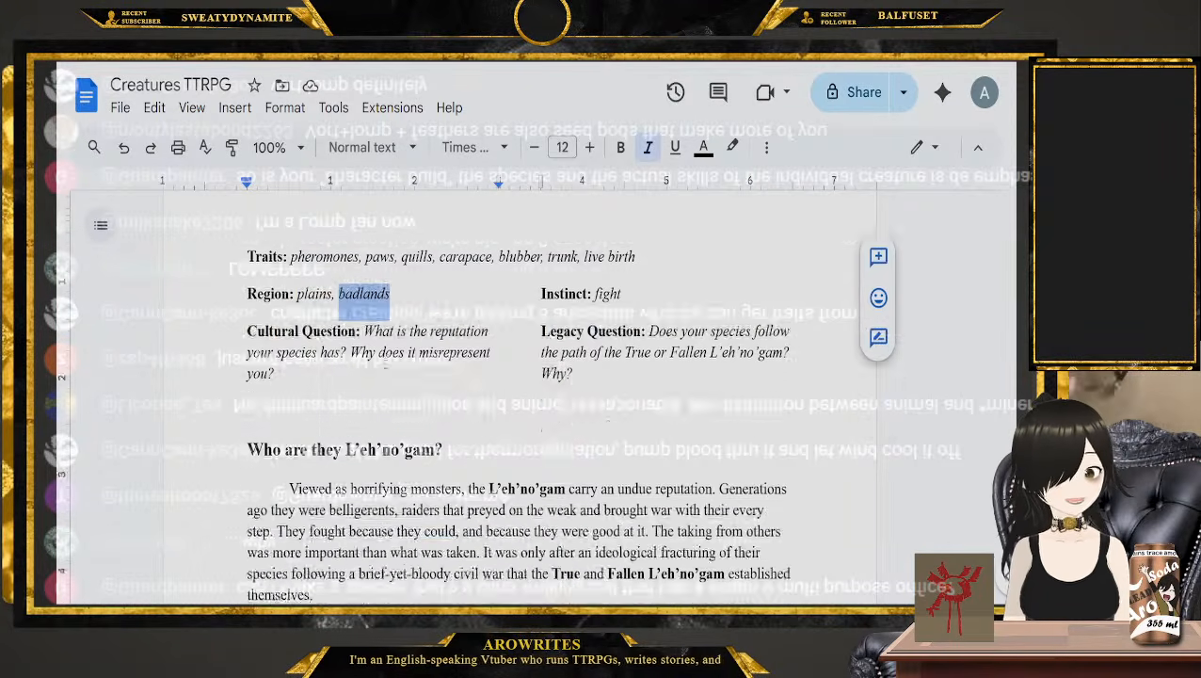
{"action": "scroll", "coordinate": [518, 396], "scroll_direction": "down", "scroll_amount": 4}
{"action": "scroll", "coordinate": [328, 355], "scroll_direction": "down", "scroll_amount": 15}
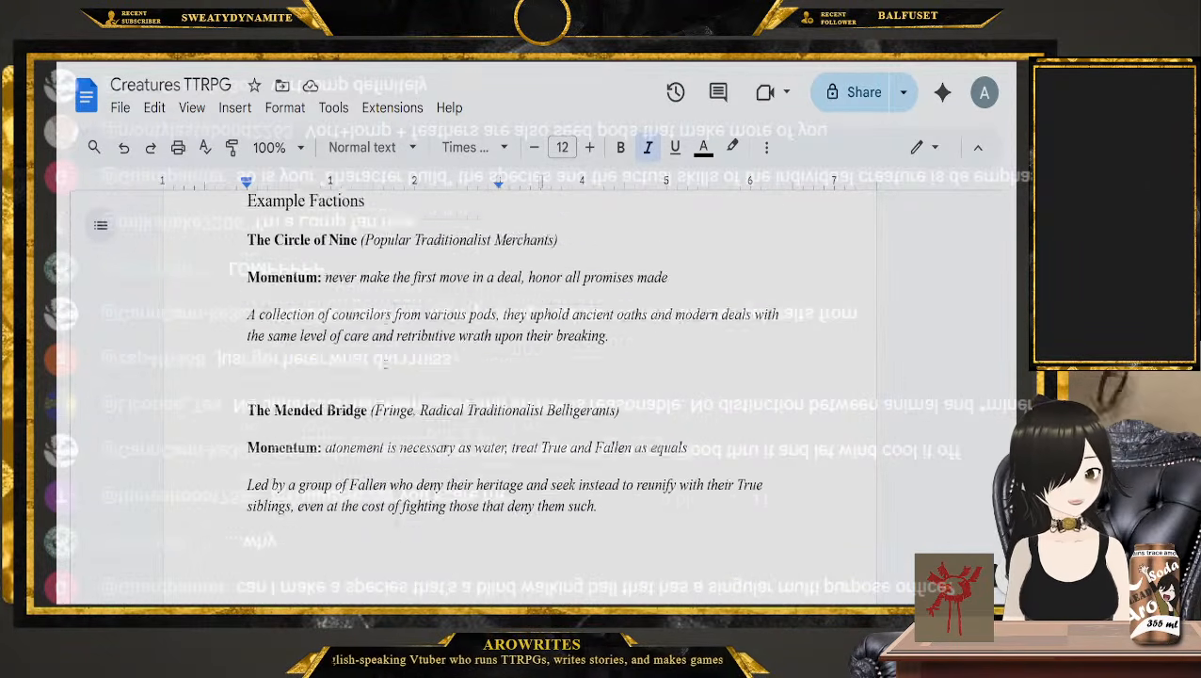
{"action": "left_click", "coordinate": [234, 291]}
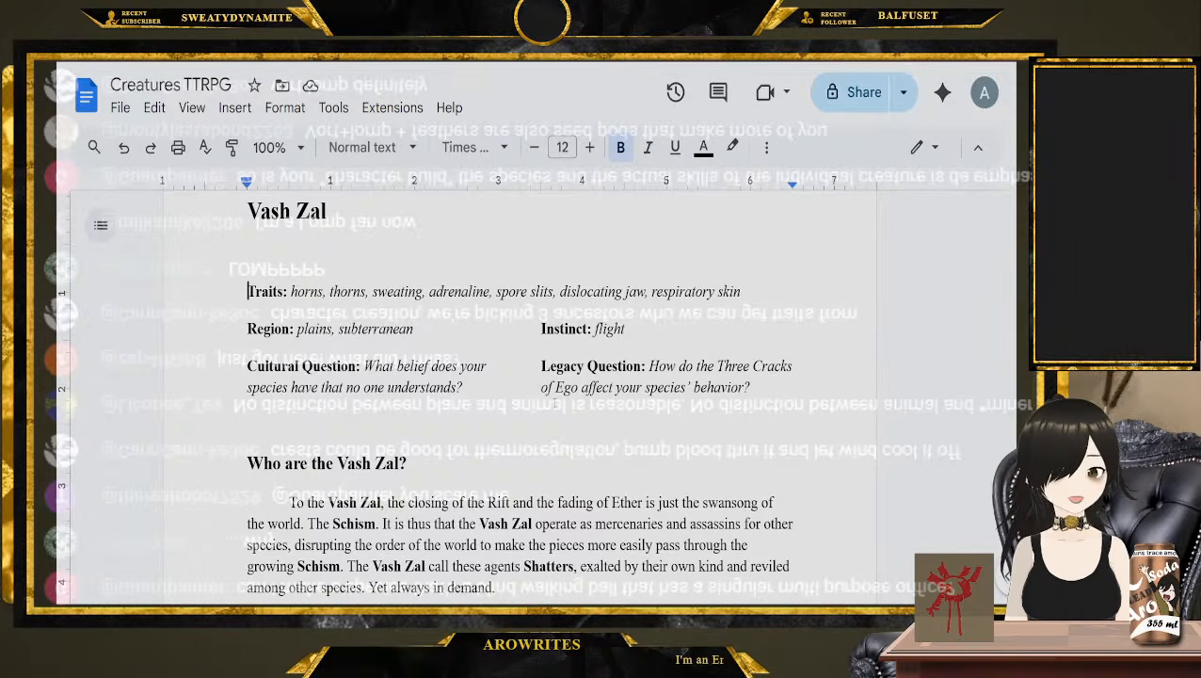
{"action": "left_click_drag", "start_coordinate": [463, 387], "coordinate": [365, 367]}
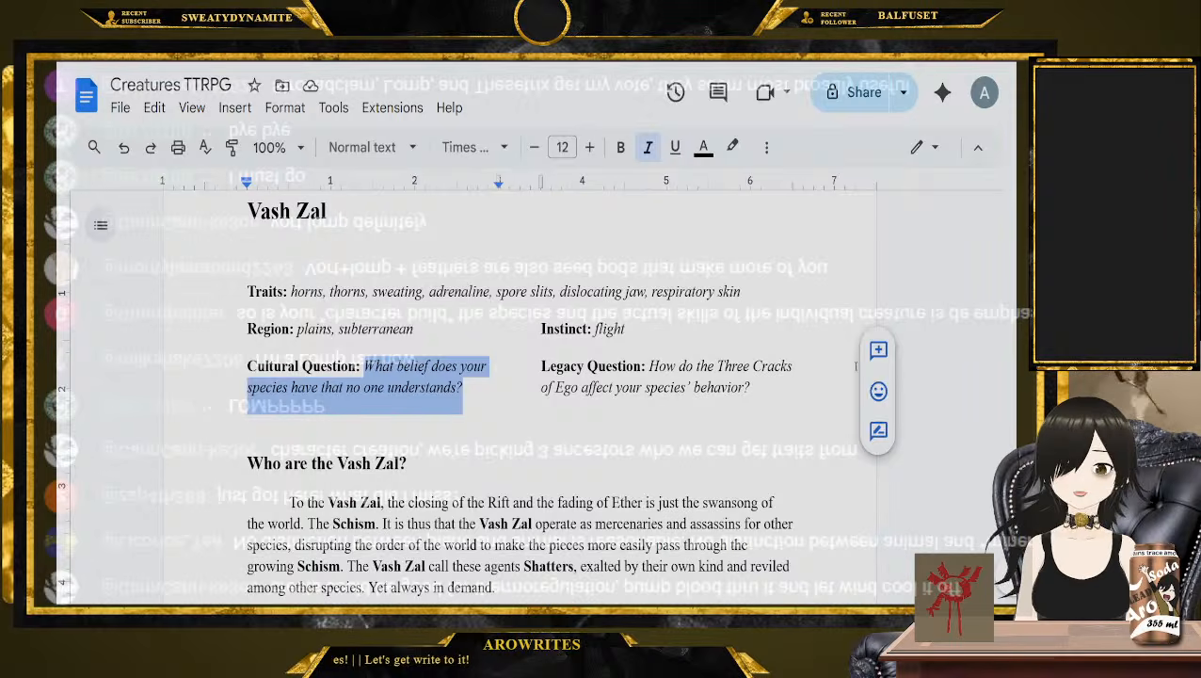
{"action": "left_click", "coordinate": [771, 392]}
Go back past the Groggin pages to the Thisetrix entry and single out its opposable fingers trait
{"action": "scroll", "coordinate": [794, 402], "scroll_direction": "down", "scroll_amount": 10}
{"action": "scroll", "coordinate": [793, 402], "scroll_direction": "down", "scroll_amount": 10}
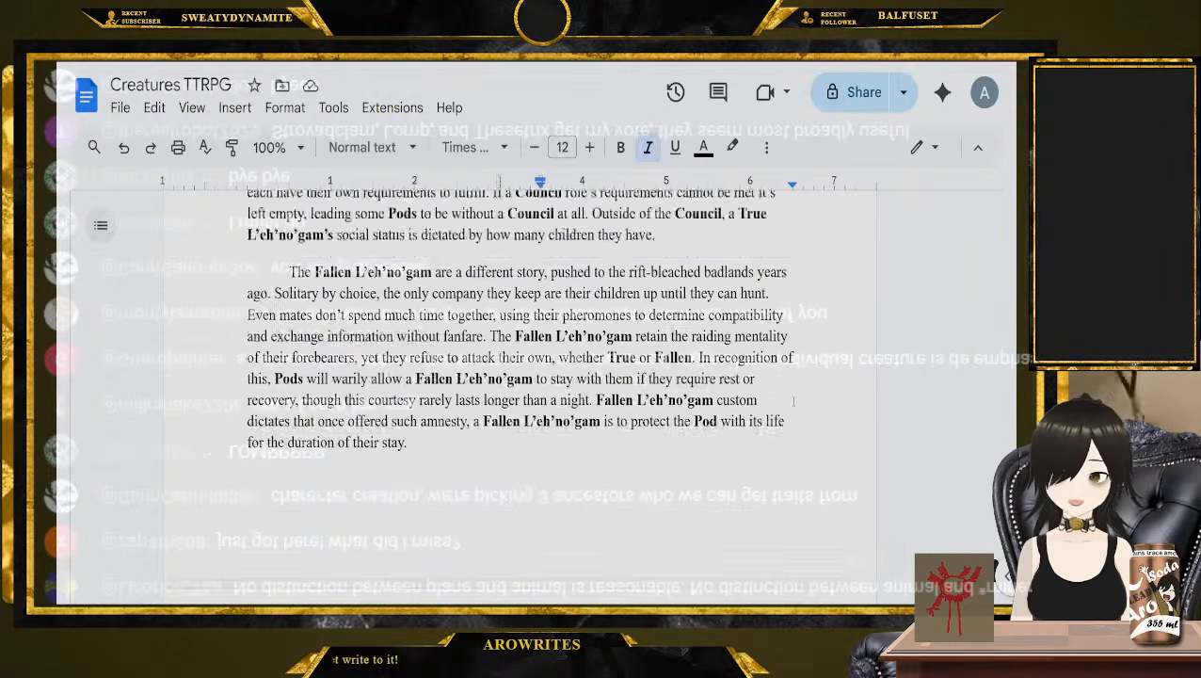
{"action": "left_click_drag", "start_coordinate": [1014, 549], "coordinate": [1010, 411]}
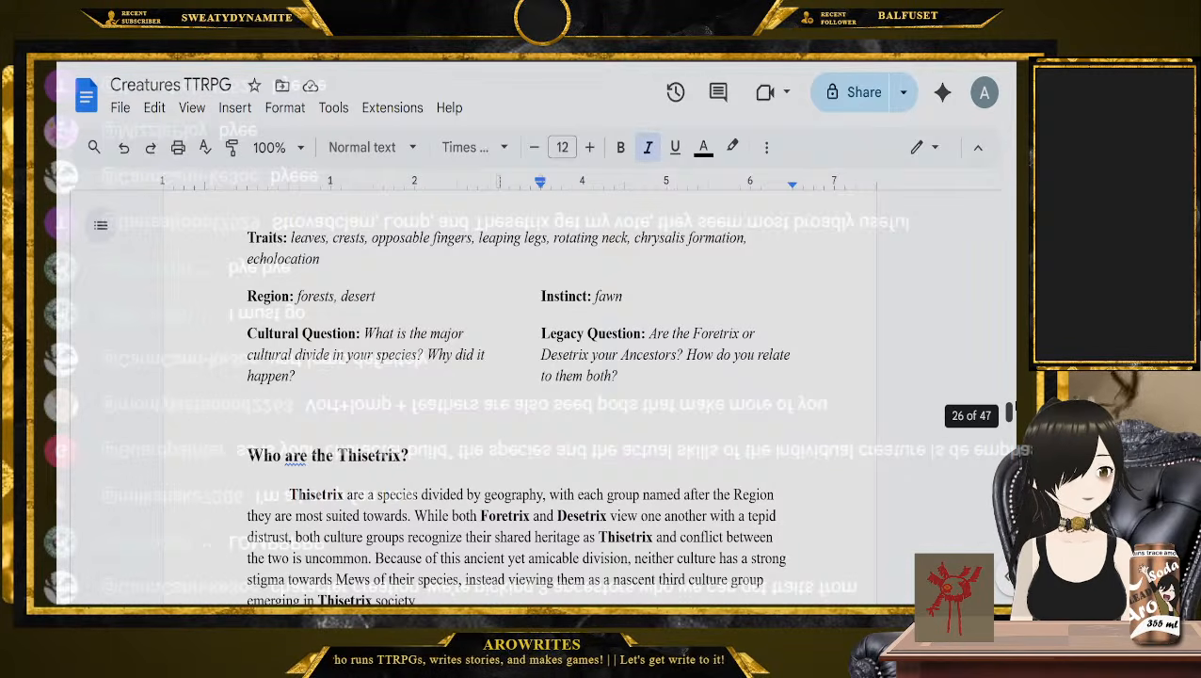
{"action": "scroll", "coordinate": [645, 466], "scroll_direction": "up", "scroll_amount": 10}
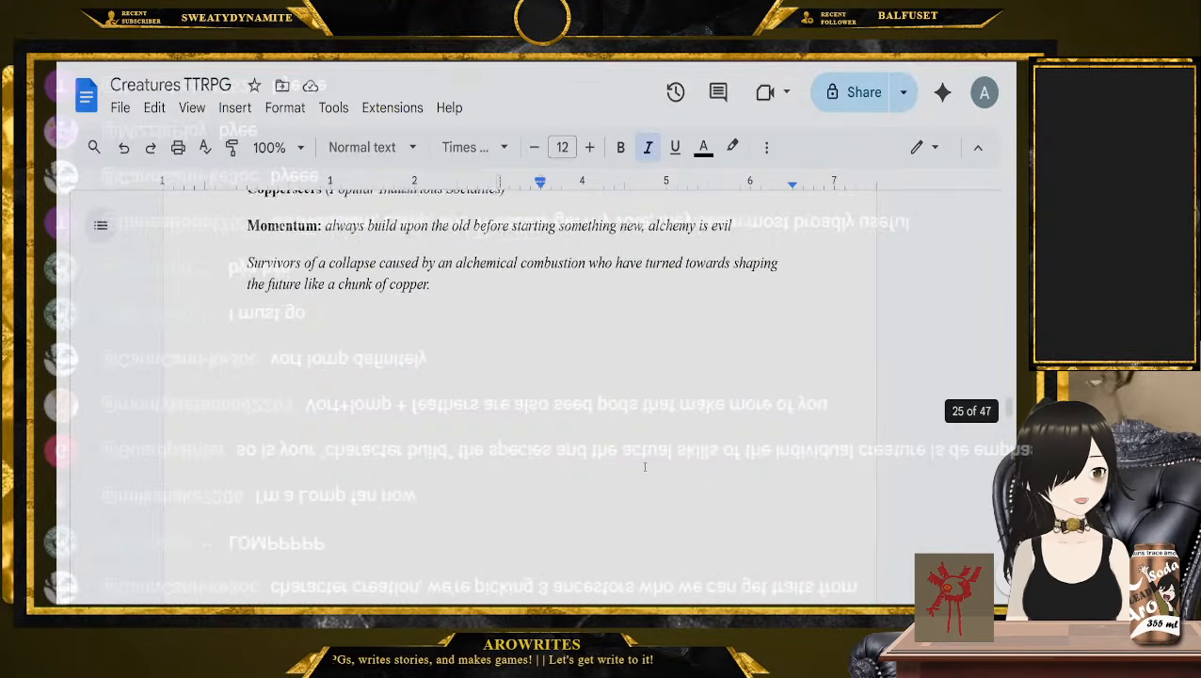
{"action": "scroll", "coordinate": [645, 466], "scroll_direction": "up", "scroll_amount": 4}
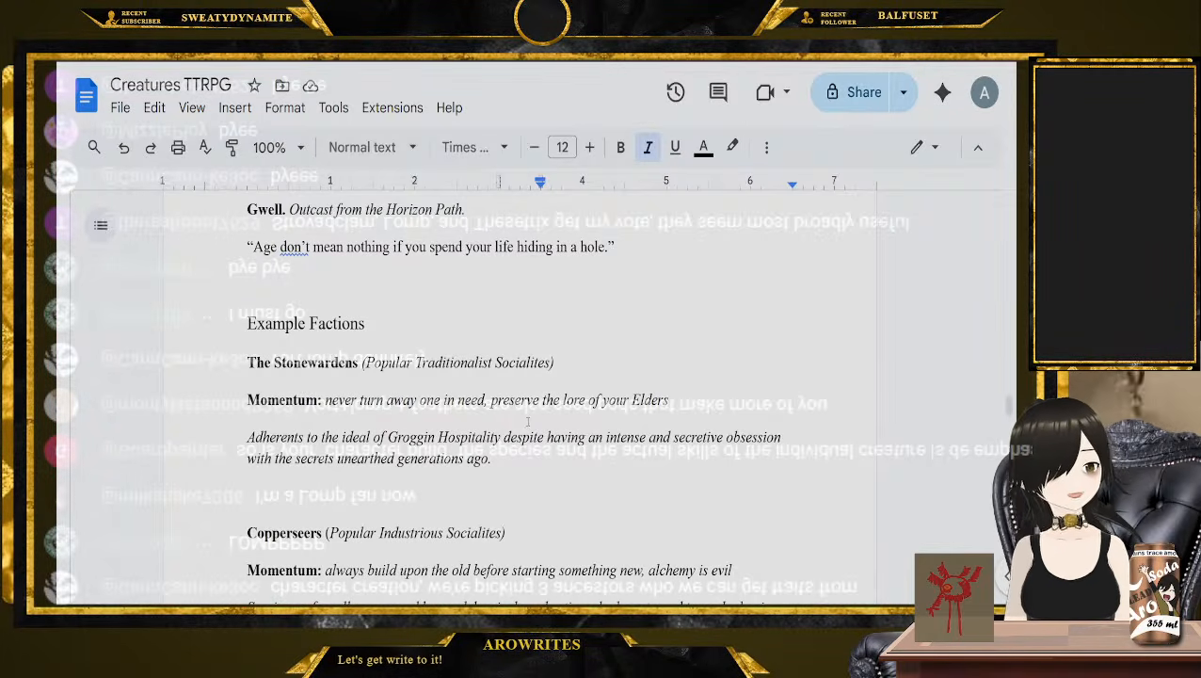
{"action": "scroll", "coordinate": [528, 421], "scroll_direction": "up", "scroll_amount": 10}
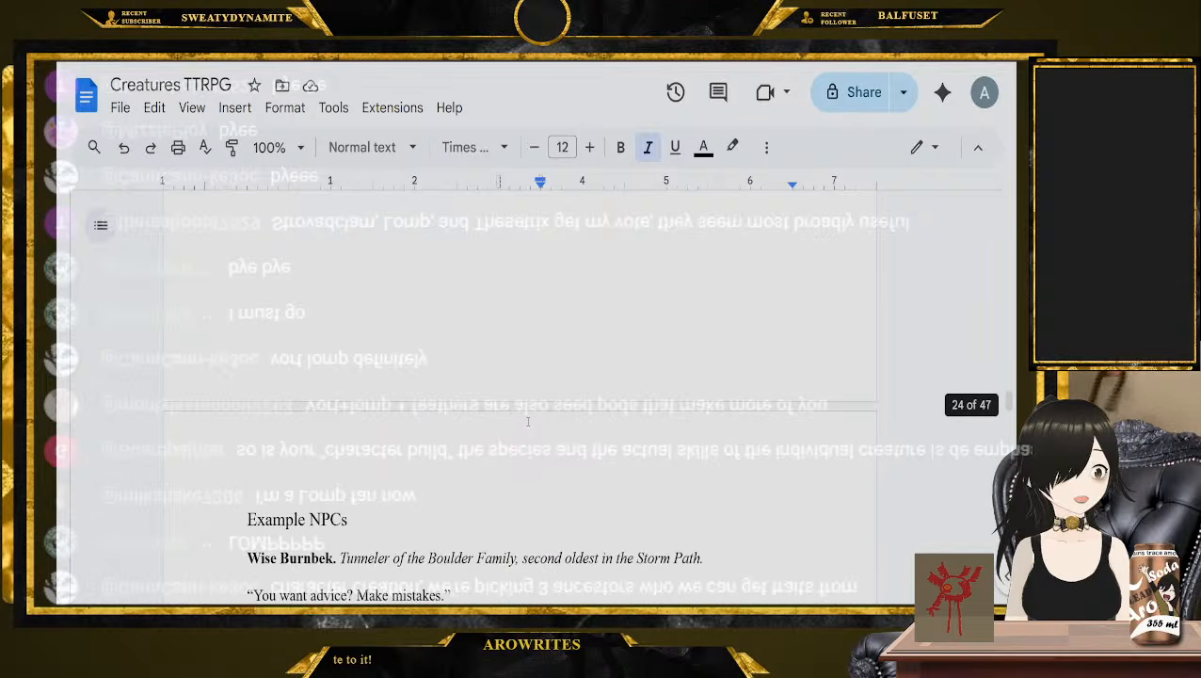
{"action": "scroll", "coordinate": [573, 421], "scroll_direction": "down", "scroll_amount": 2}
{"action": "scroll", "coordinate": [574, 421], "scroll_direction": "down", "scroll_amount": 14}
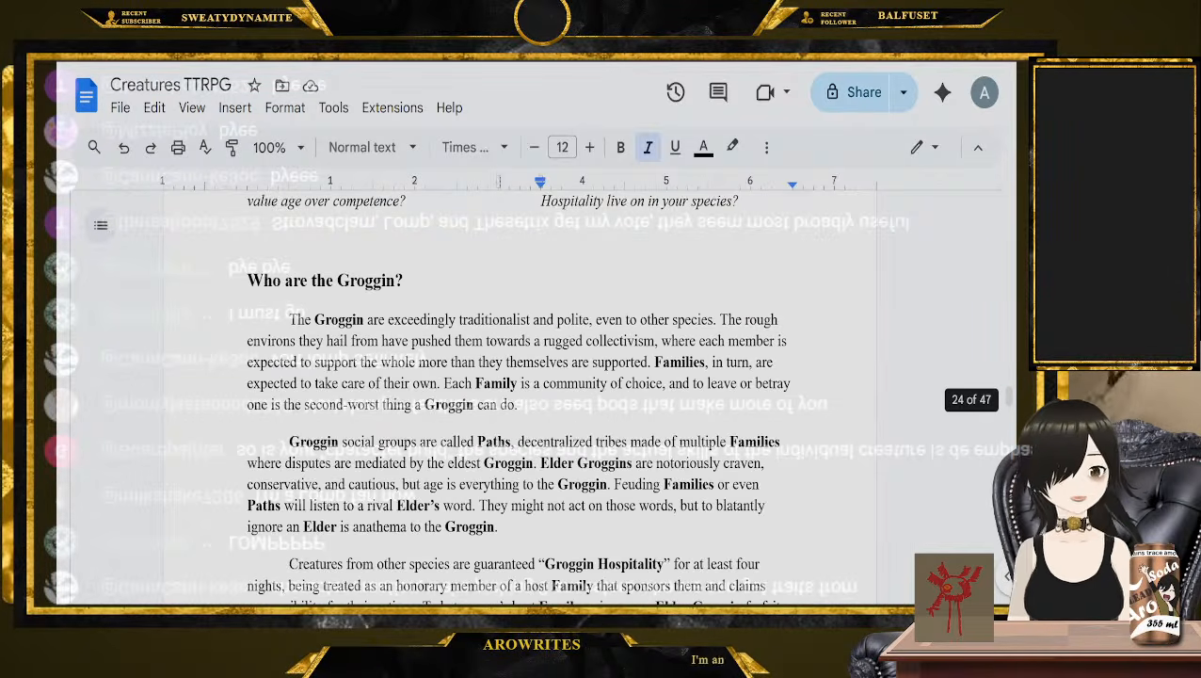
{"action": "scroll", "coordinate": [573, 421], "scroll_direction": "down", "scroll_amount": 10}
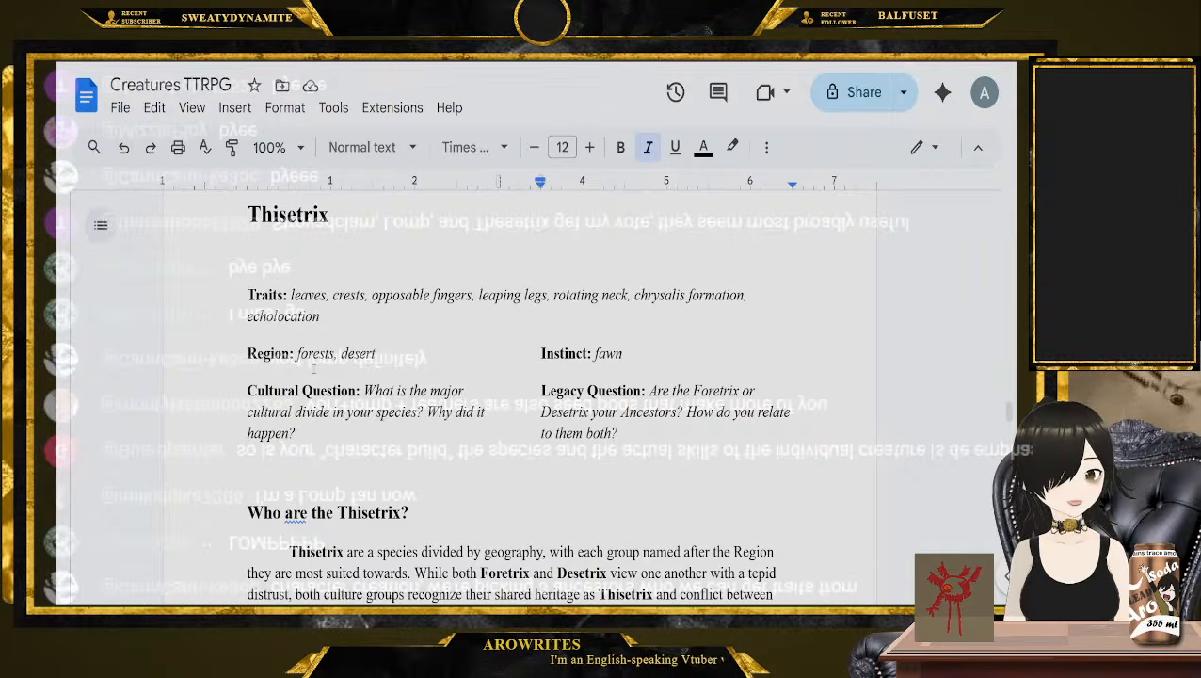
{"action": "left_click_drag", "start_coordinate": [371, 298], "coordinate": [472, 298]}
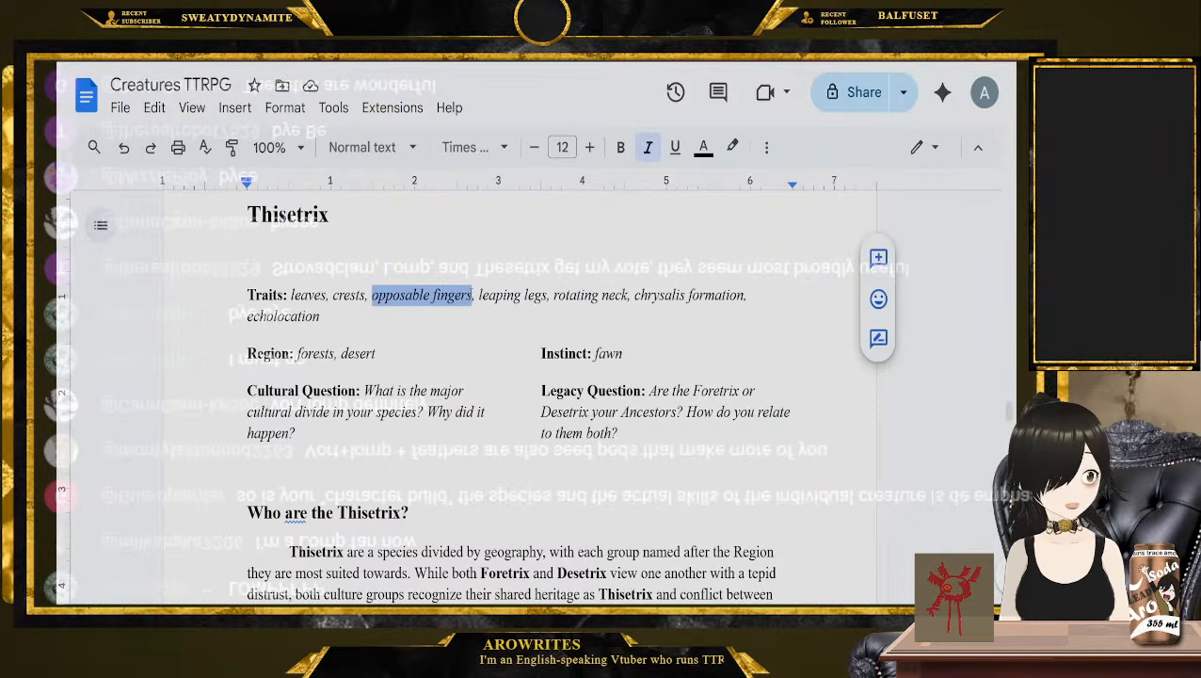
Revisit the Westwim and Strovadelam entries, singling out the wings and bioluminescence traits for comparison
{"action": "scroll", "coordinate": [448, 311], "scroll_direction": "down", "scroll_amount": 10}
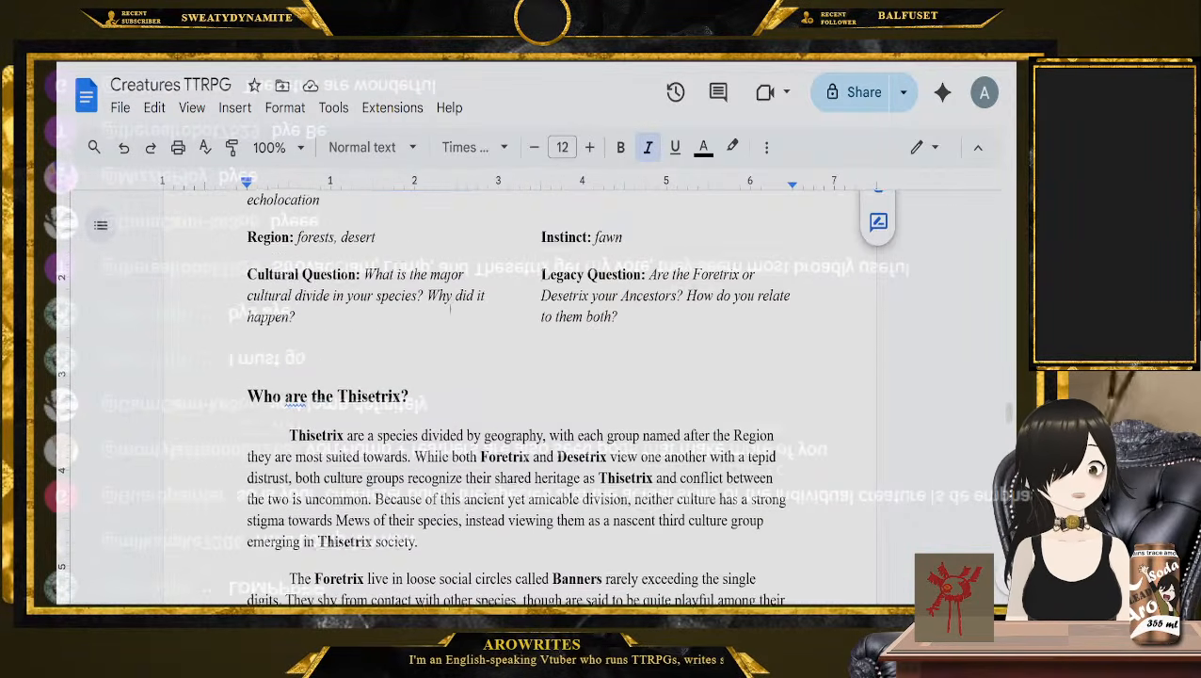
{"action": "scroll", "coordinate": [448, 311], "scroll_direction": "down", "scroll_amount": 10}
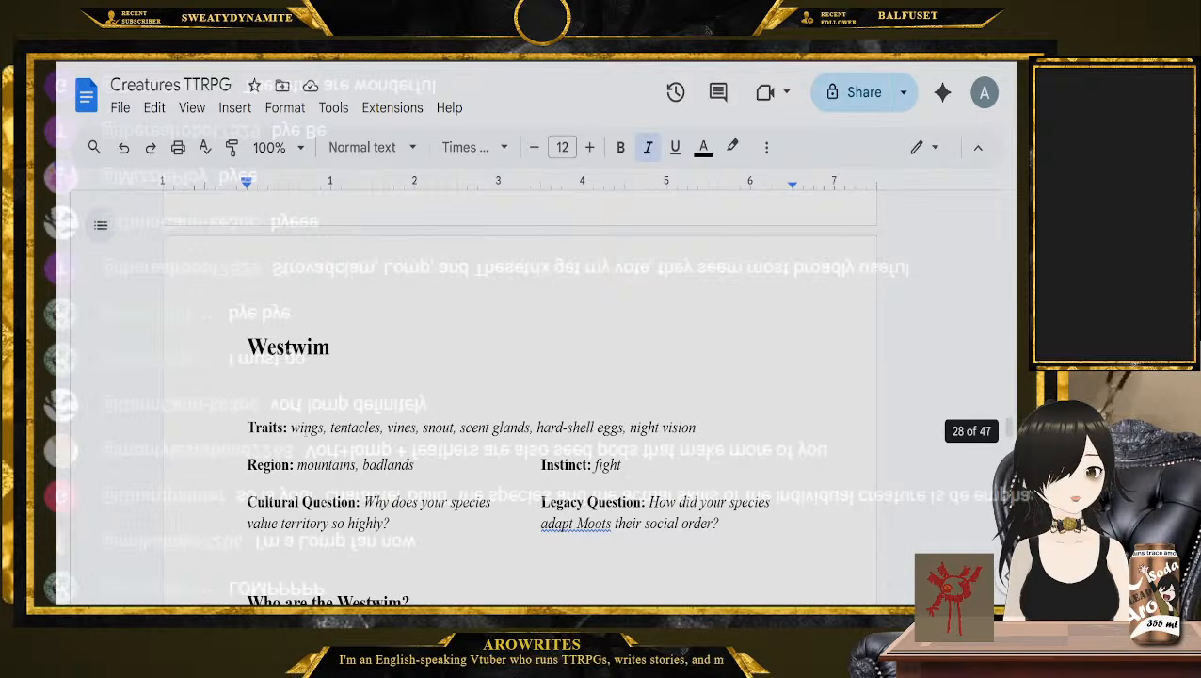
{"action": "double_click", "coordinate": [306, 429]}
{"action": "scroll", "coordinate": [306, 433], "scroll_direction": "down", "scroll_amount": 15}
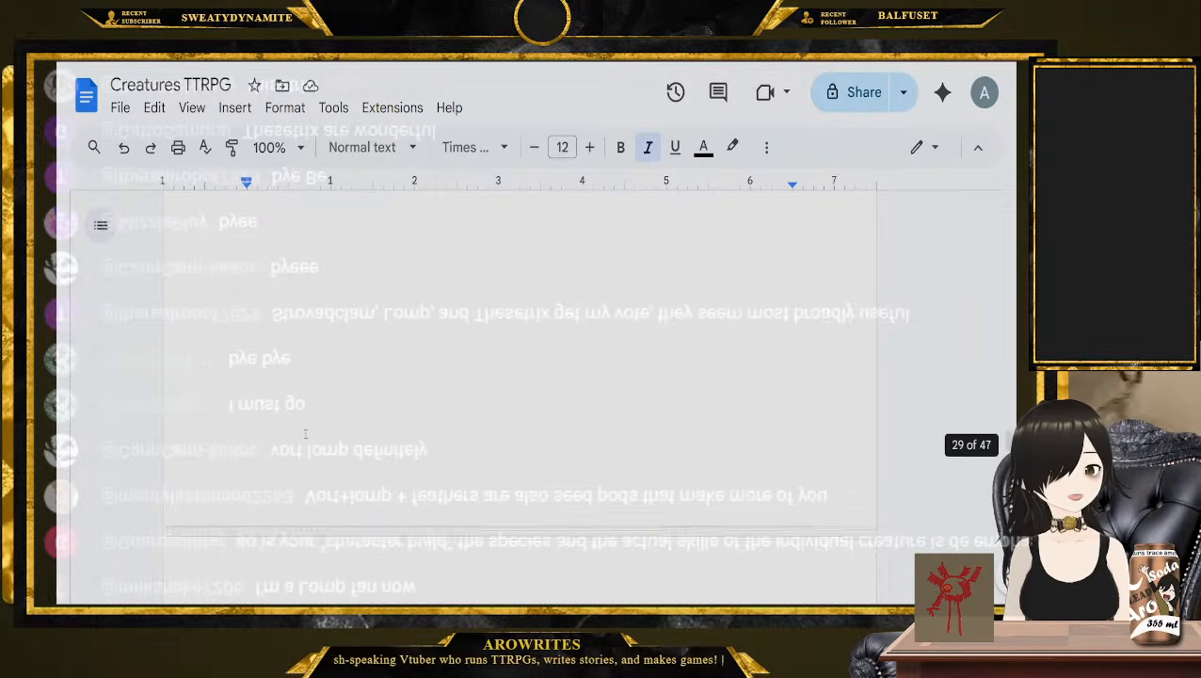
{"action": "double_click", "coordinate": [546, 273]}
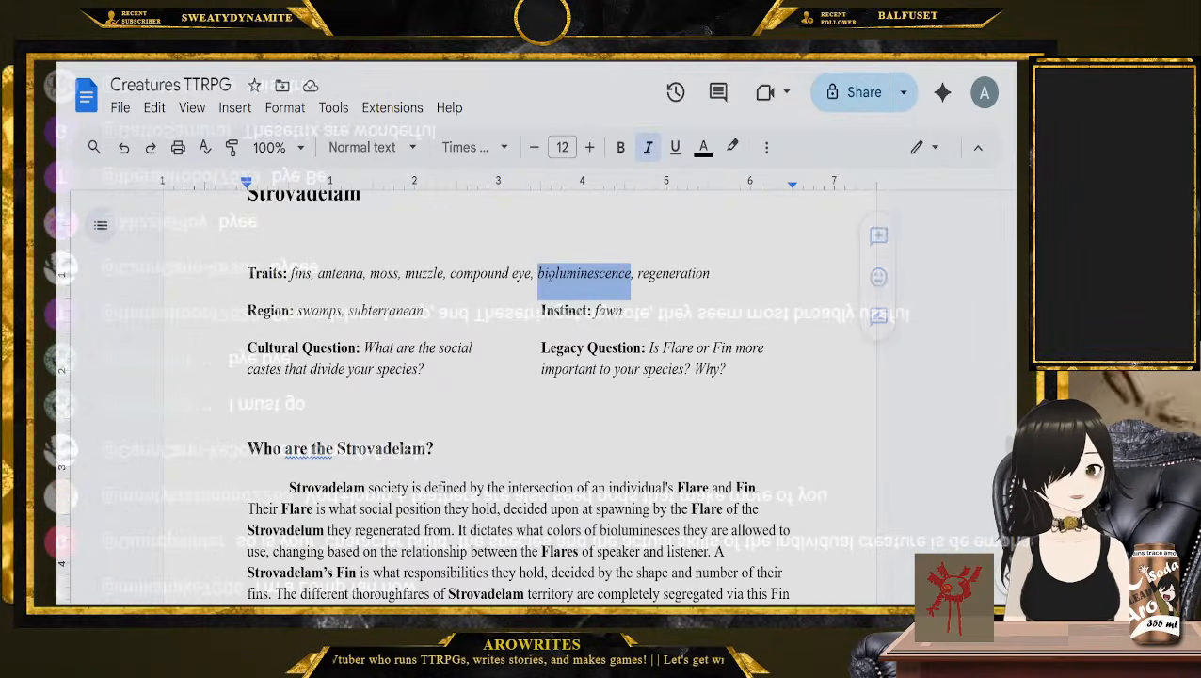
Revisit the Qqling entry and single out the stomach trait in its trait list
{"action": "scroll", "coordinate": [523, 308], "scroll_direction": "down", "scroll_amount": 15}
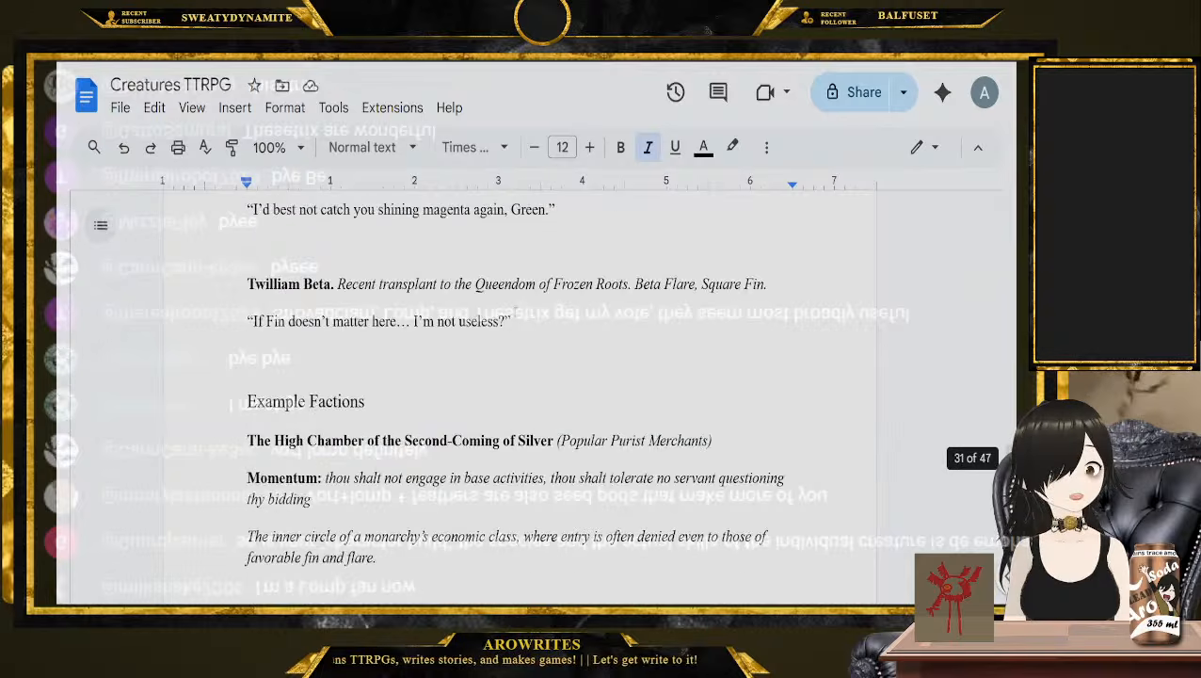
{"action": "scroll", "coordinate": [516, 310], "scroll_direction": "up", "scroll_amount": 2}
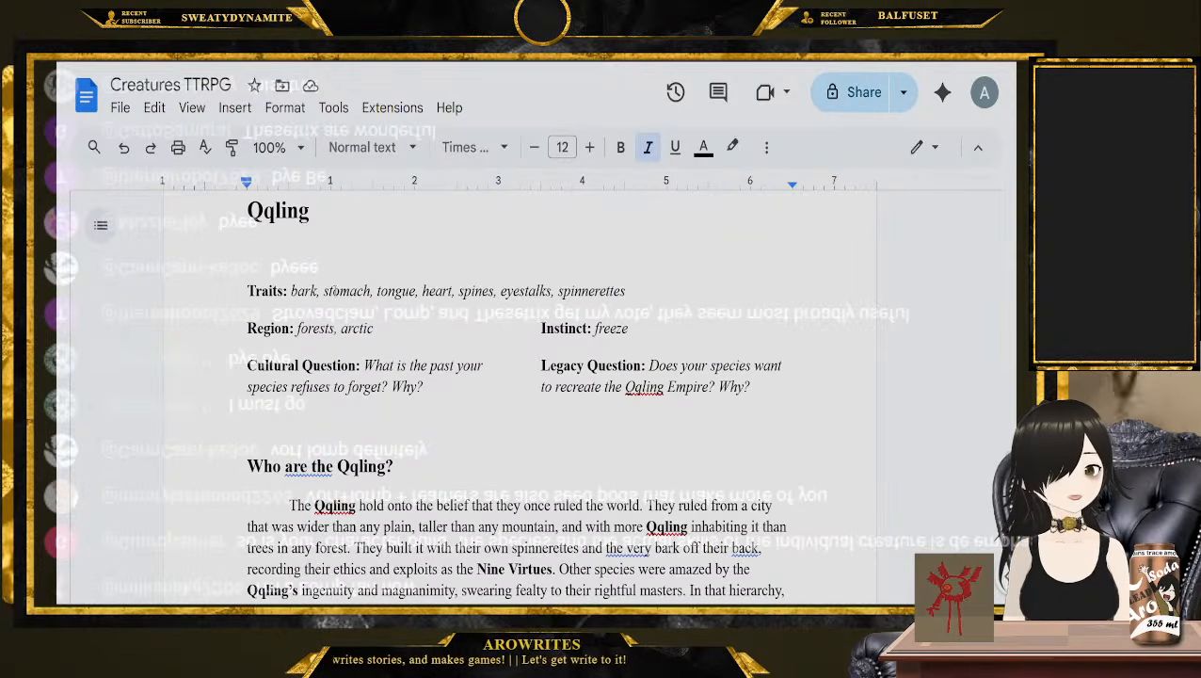
{"action": "double_click", "coordinate": [346, 291]}
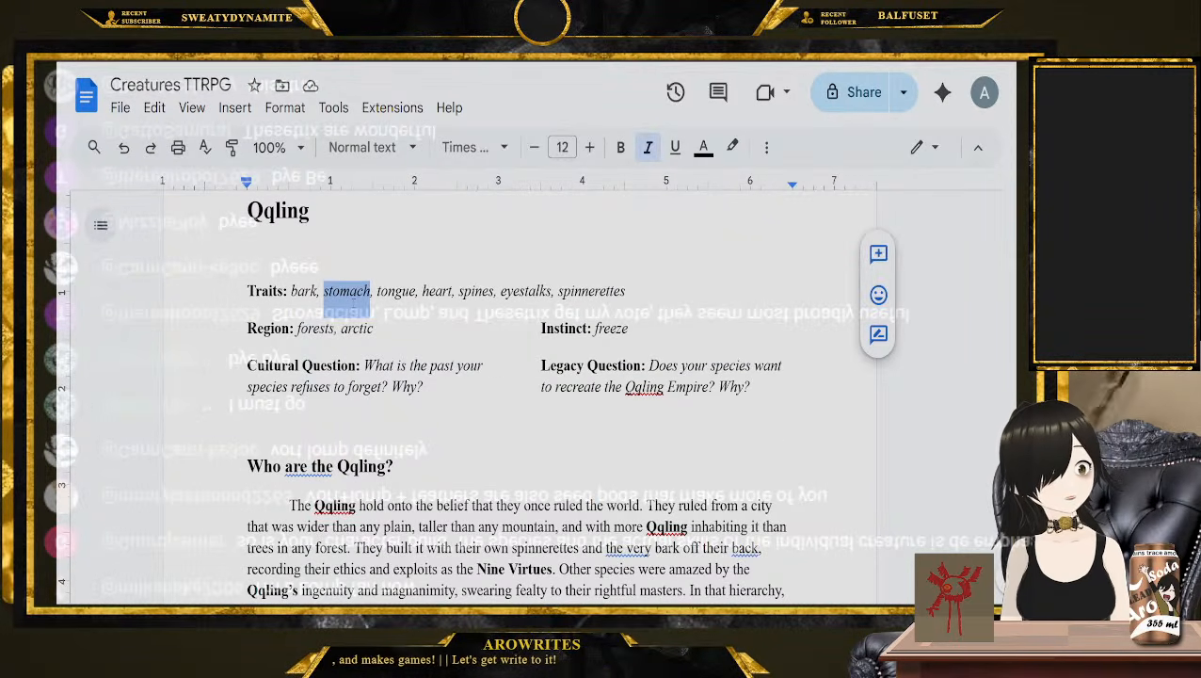
Return past the Strovadelam pages to the Westwim entry and look over its traits, regions and Instinct
{"action": "scroll", "coordinate": [518, 395], "scroll_direction": "up", "scroll_amount": 12}
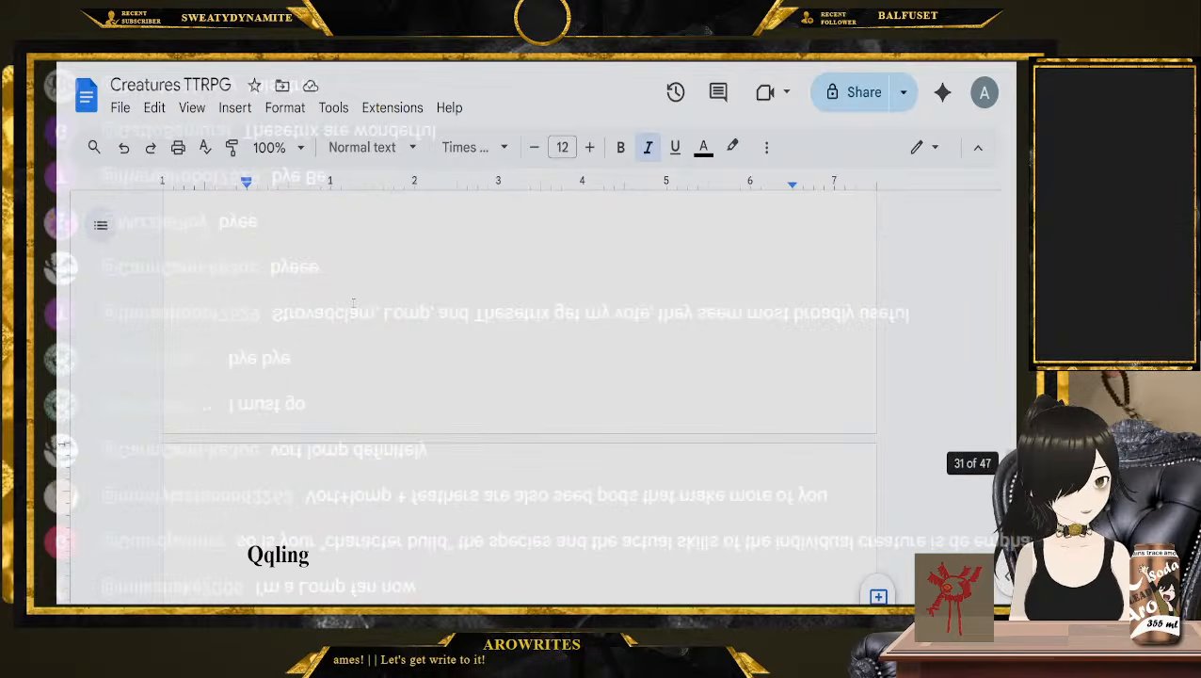
{"action": "scroll", "coordinate": [518, 396], "scroll_direction": "up", "scroll_amount": 6}
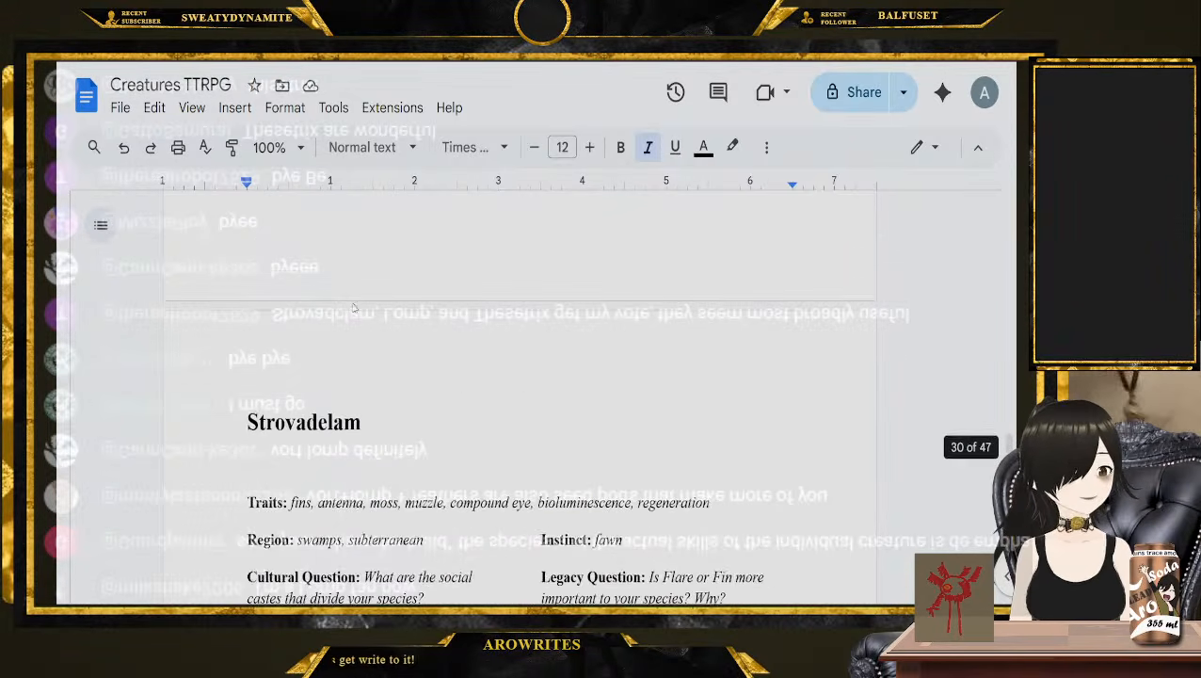
{"action": "scroll", "coordinate": [353, 302], "scroll_direction": "down", "scroll_amount": 10}
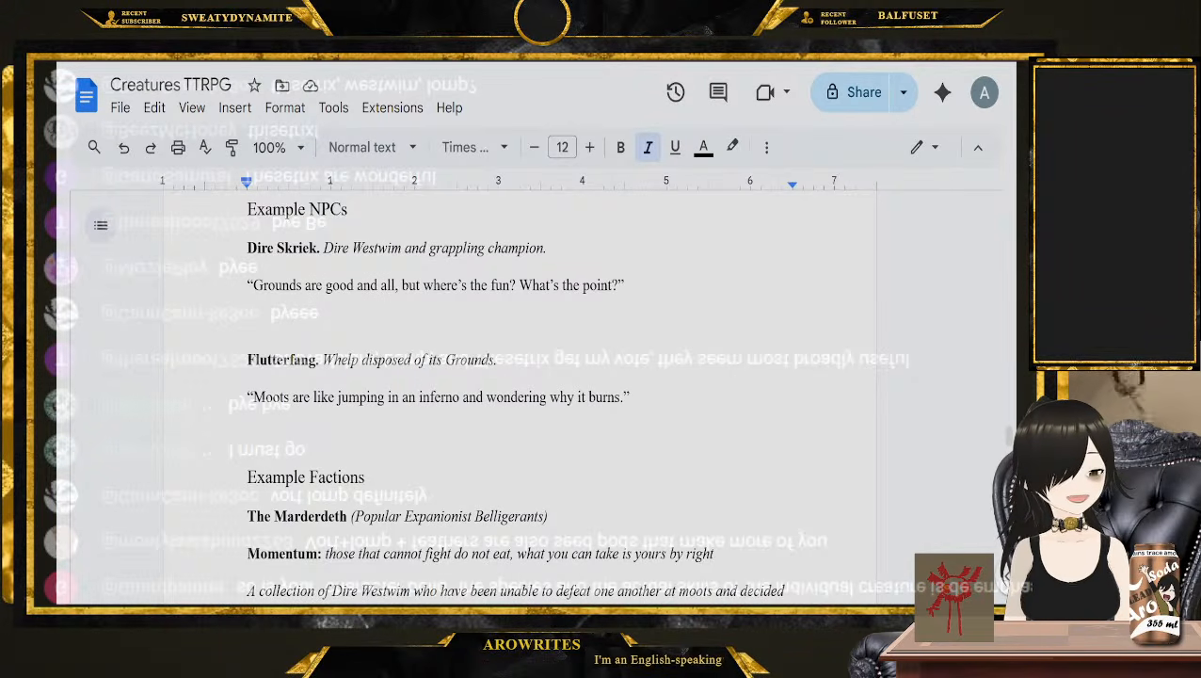
{"action": "scroll", "coordinate": [457, 396], "scroll_direction": "up", "scroll_amount": 10}
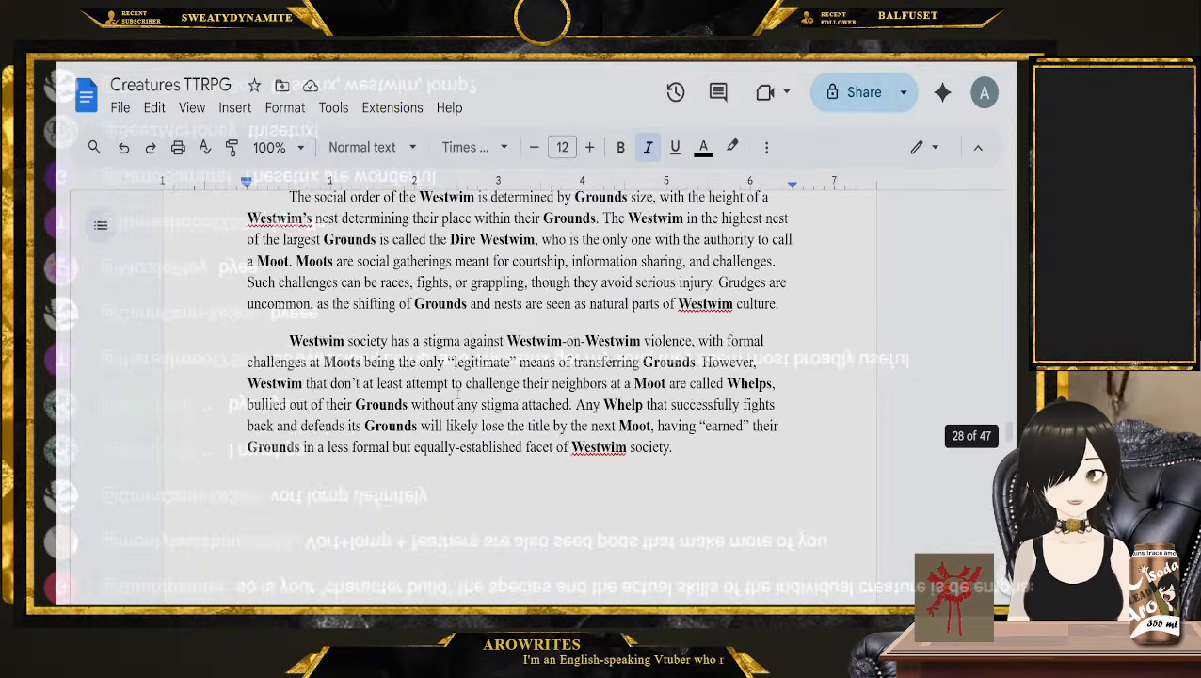
{"action": "scroll", "coordinate": [458, 396], "scroll_direction": "up", "scroll_amount": 4}
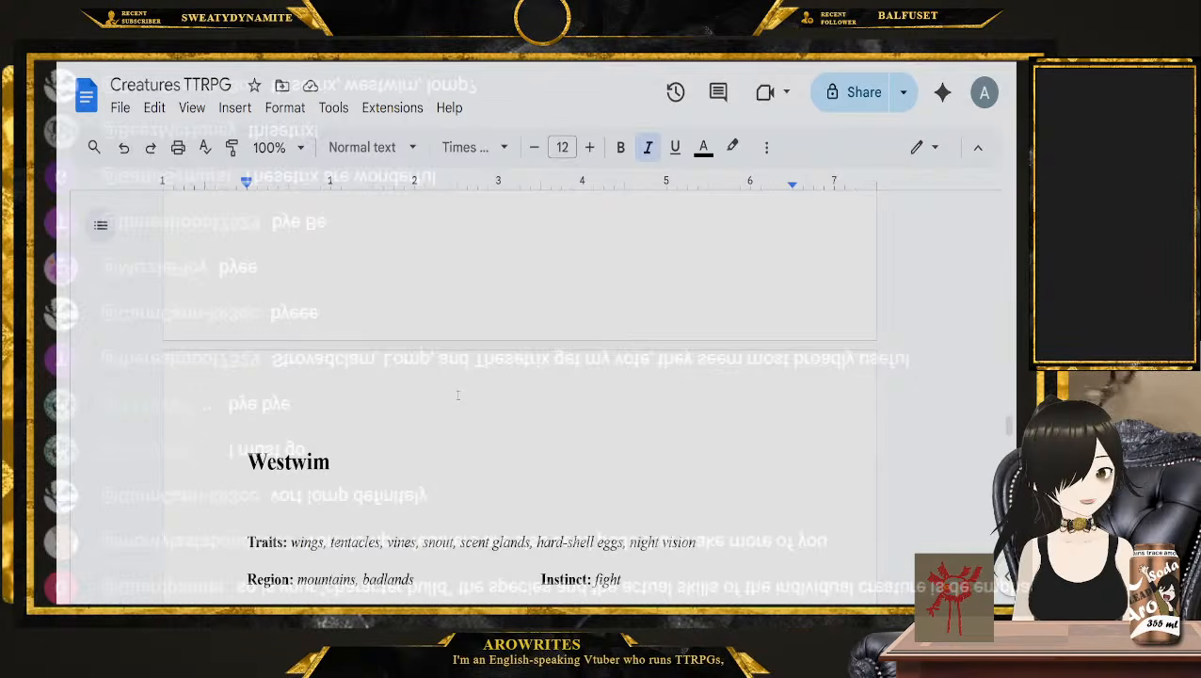
Go back to the Thisetrix entry and single out the leaves trait in its trait list
{"action": "scroll", "coordinate": [457, 395], "scroll_direction": "up", "scroll_amount": 15}
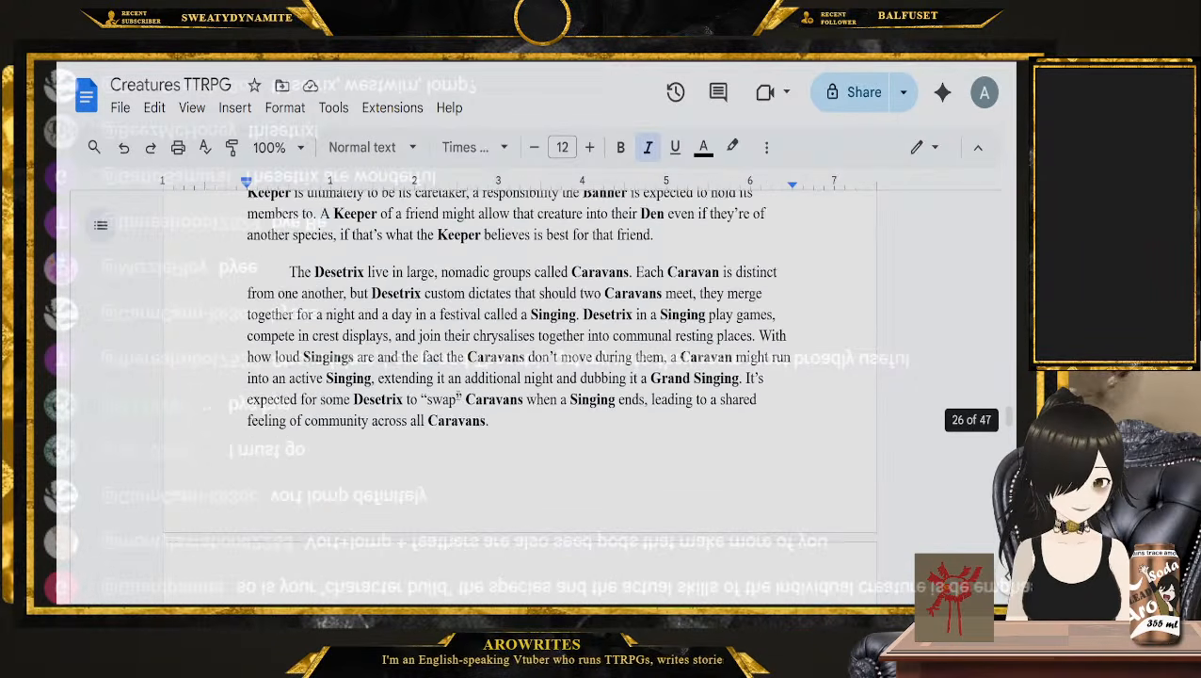
{"action": "scroll", "coordinate": [516, 395], "scroll_direction": "up", "scroll_amount": 5}
{"action": "scroll", "coordinate": [516, 395], "scroll_direction": "up", "scroll_amount": 3}
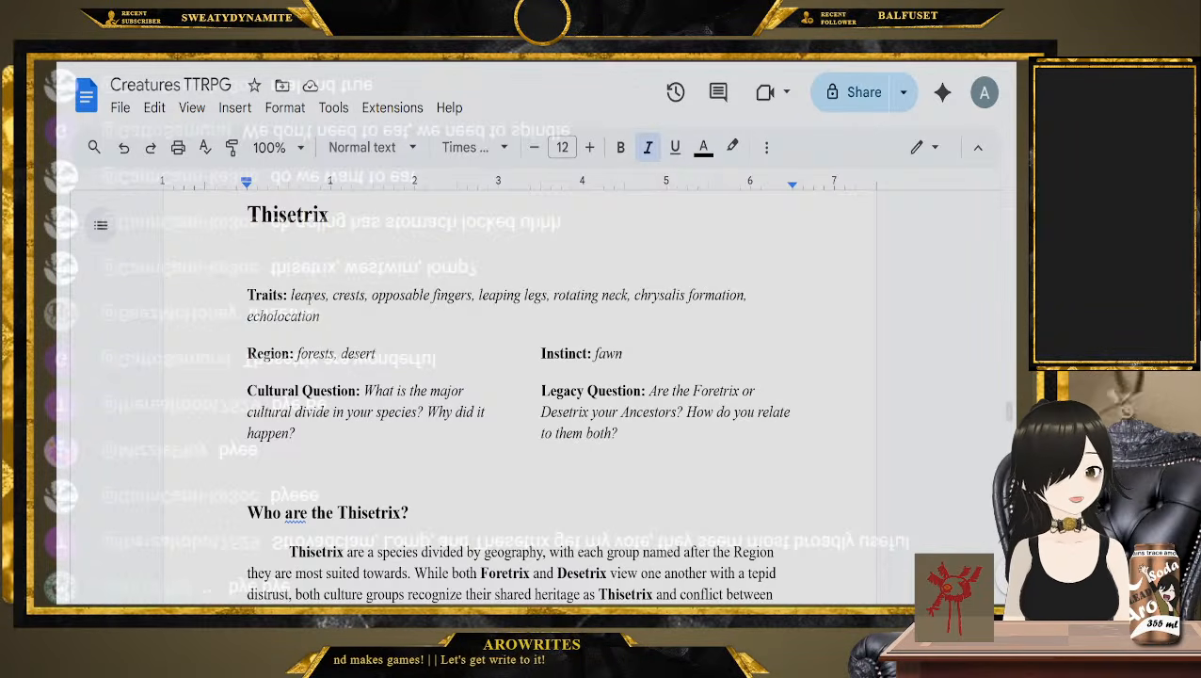
{"action": "double_click", "coordinate": [309, 293]}
Continue past the Westwim pages to the Strovadelam entry and single out its muzzle trait
{"action": "scroll", "coordinate": [362, 356], "scroll_direction": "down", "scroll_amount": 20}
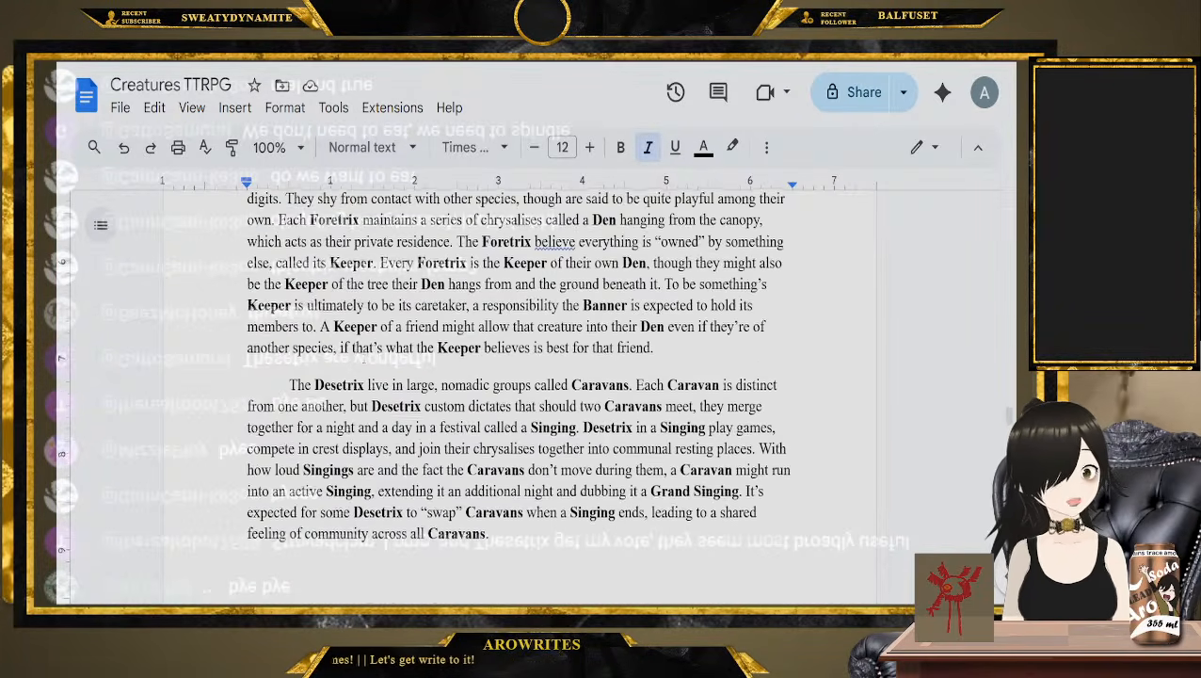
{"action": "scroll", "coordinate": [362, 357], "scroll_direction": "down", "scroll_amount": 2}
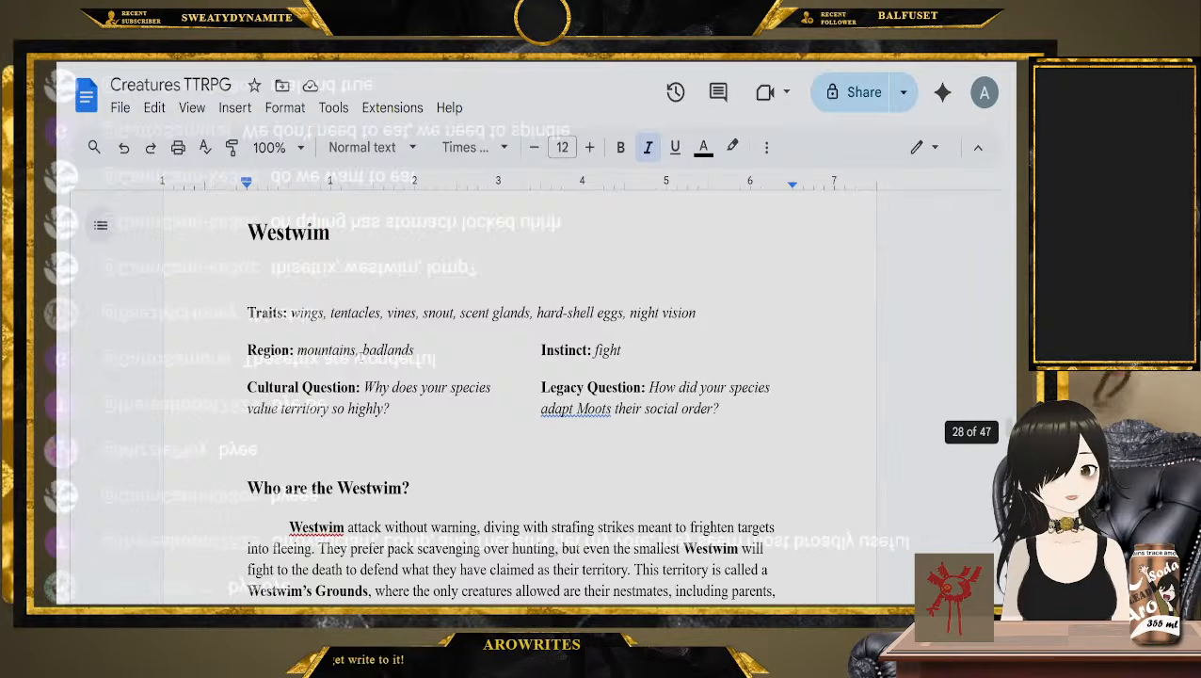
{"action": "scroll", "coordinate": [363, 358], "scroll_direction": "down", "scroll_amount": 20}
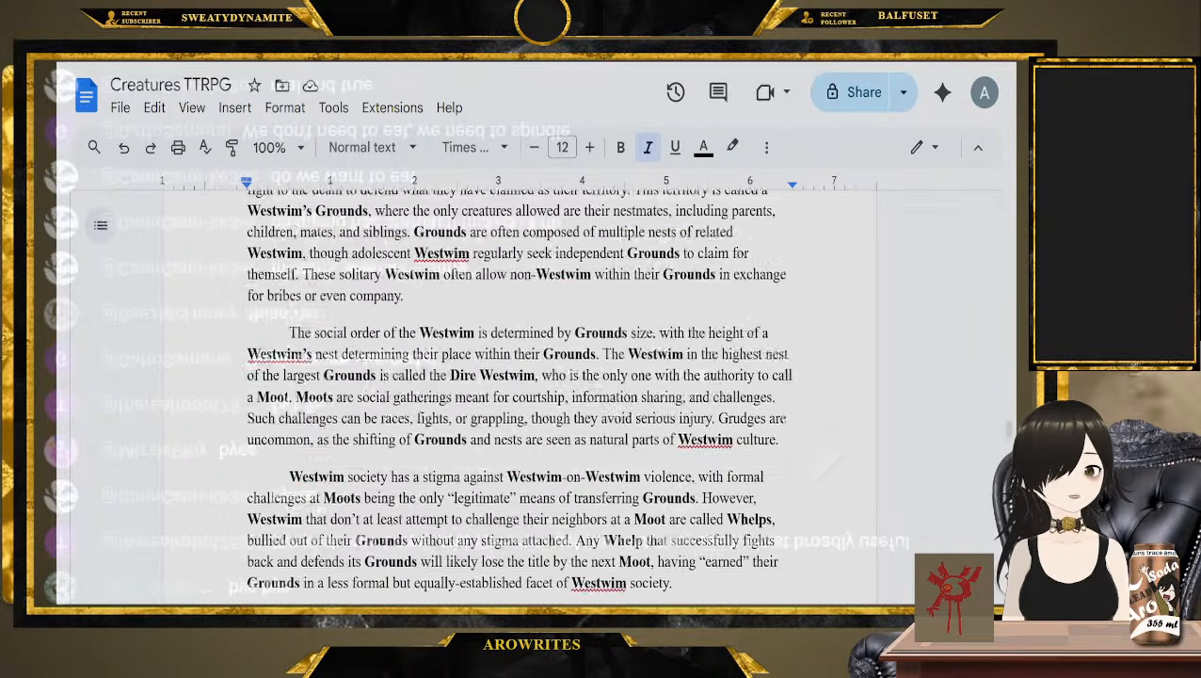
{"action": "scroll", "coordinate": [360, 356], "scroll_direction": "down", "scroll_amount": 3}
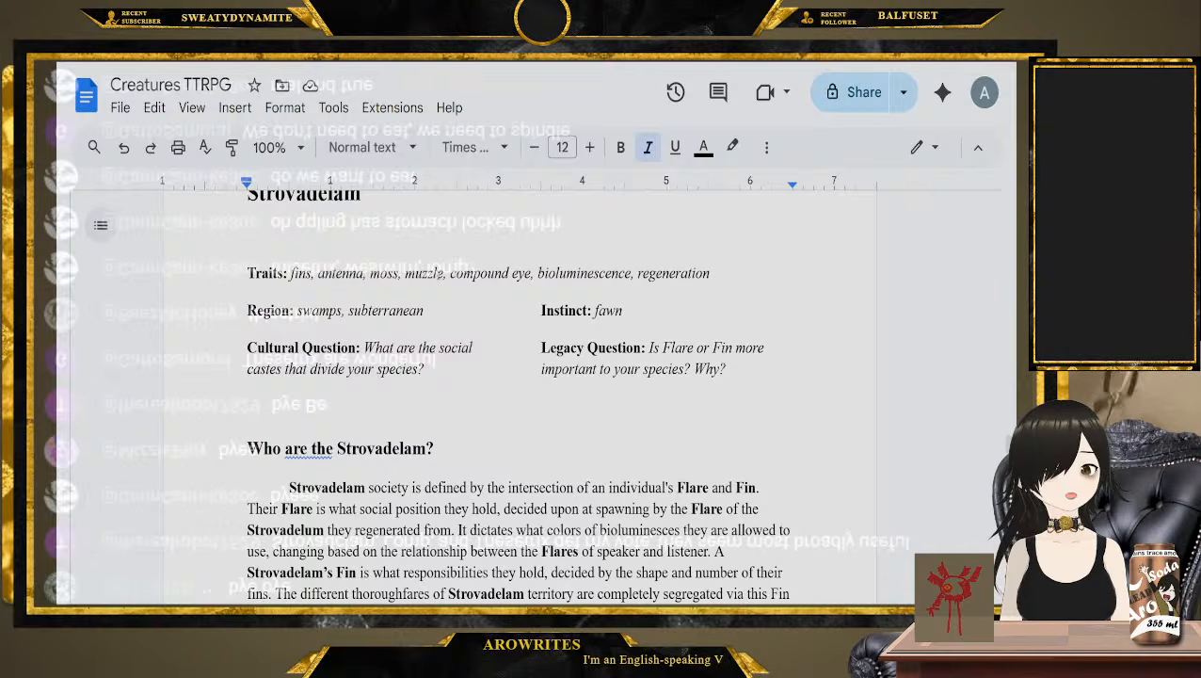
{"action": "double_click", "coordinate": [424, 273]}
Move on past the Strovadelam factions to the Qqling entry and single out its stomach trait
{"action": "scroll", "coordinate": [428, 275], "scroll_direction": "down", "scroll_amount": 15}
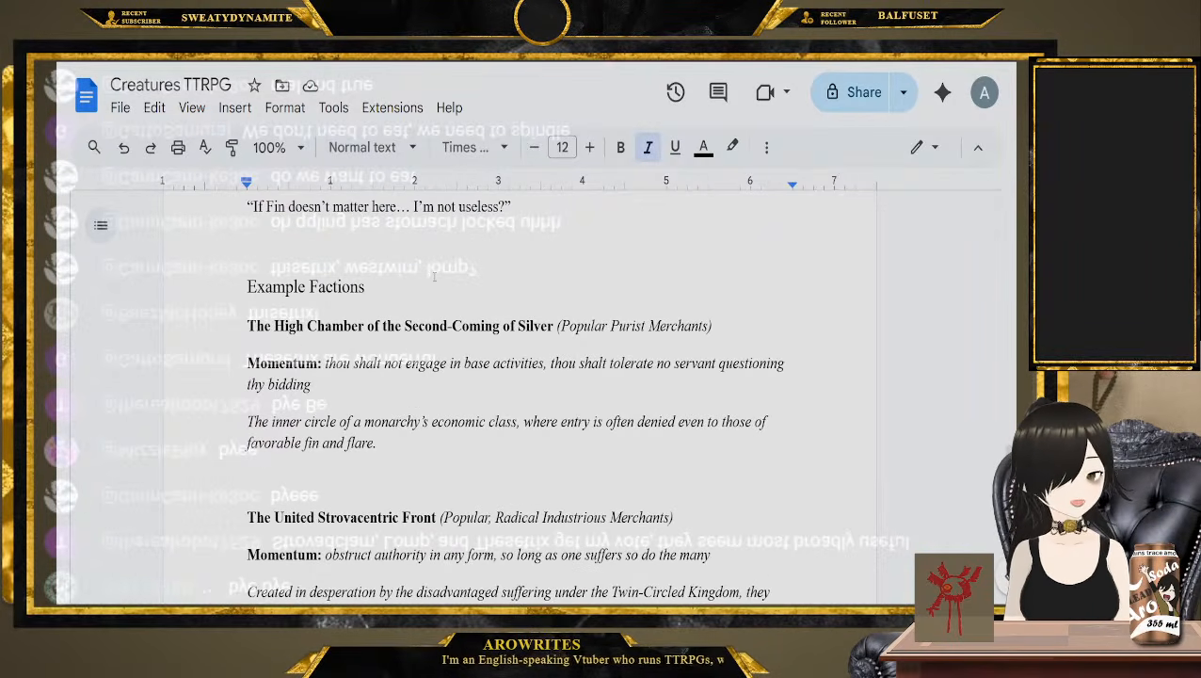
{"action": "scroll", "coordinate": [434, 276], "scroll_direction": "down", "scroll_amount": 10}
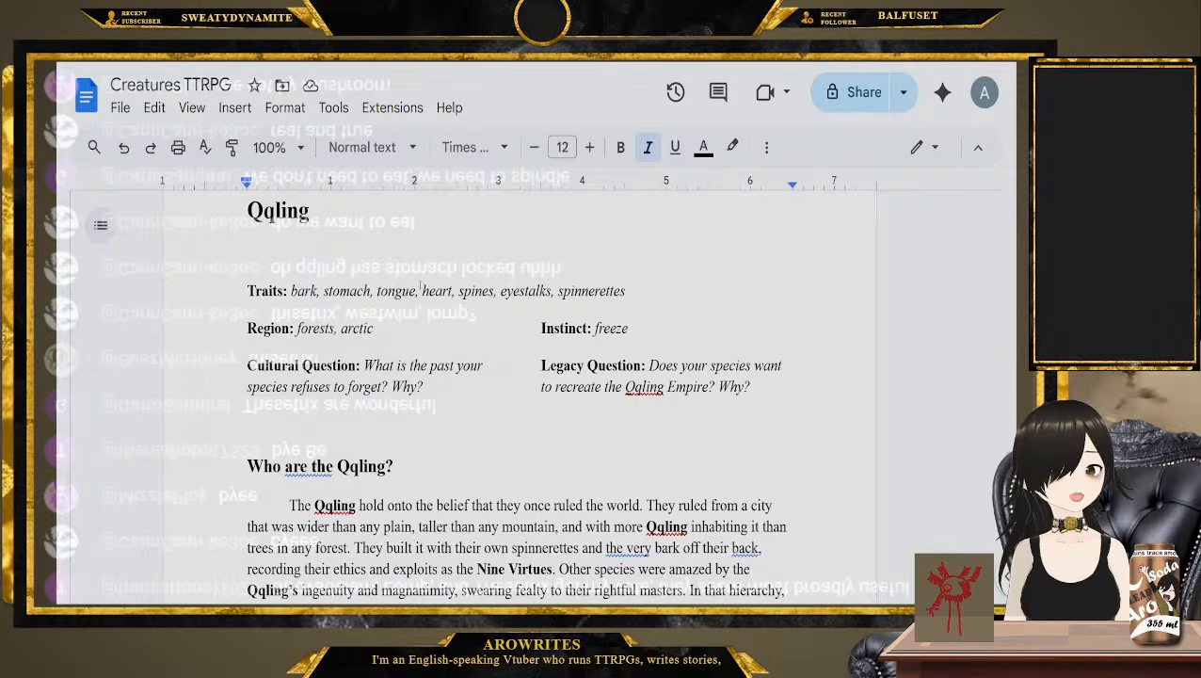
{"action": "double_click", "coordinate": [345, 291]}
Proceed to the Vortbaf entry and single out the proboscis trait in its trait list
{"action": "scroll", "coordinate": [342, 297], "scroll_direction": "down", "scroll_amount": 10}
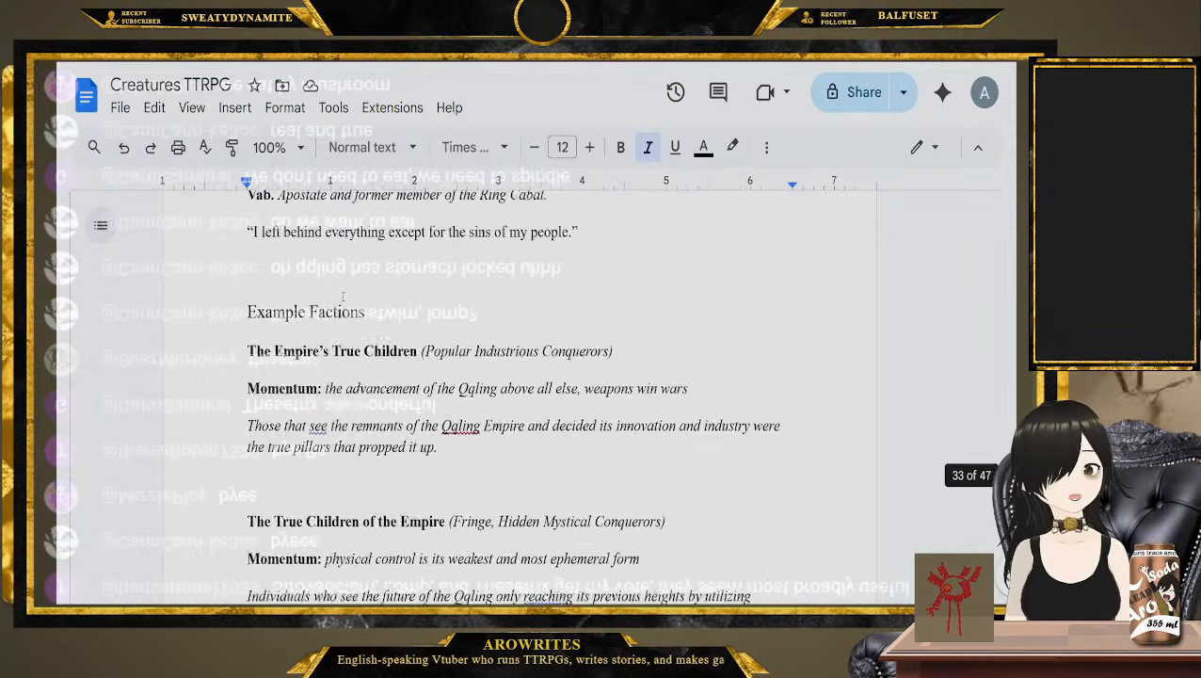
{"action": "scroll", "coordinate": [343, 296], "scroll_direction": "down", "scroll_amount": 10}
{"action": "scroll", "coordinate": [342, 292], "scroll_direction": "up", "scroll_amount": 3}
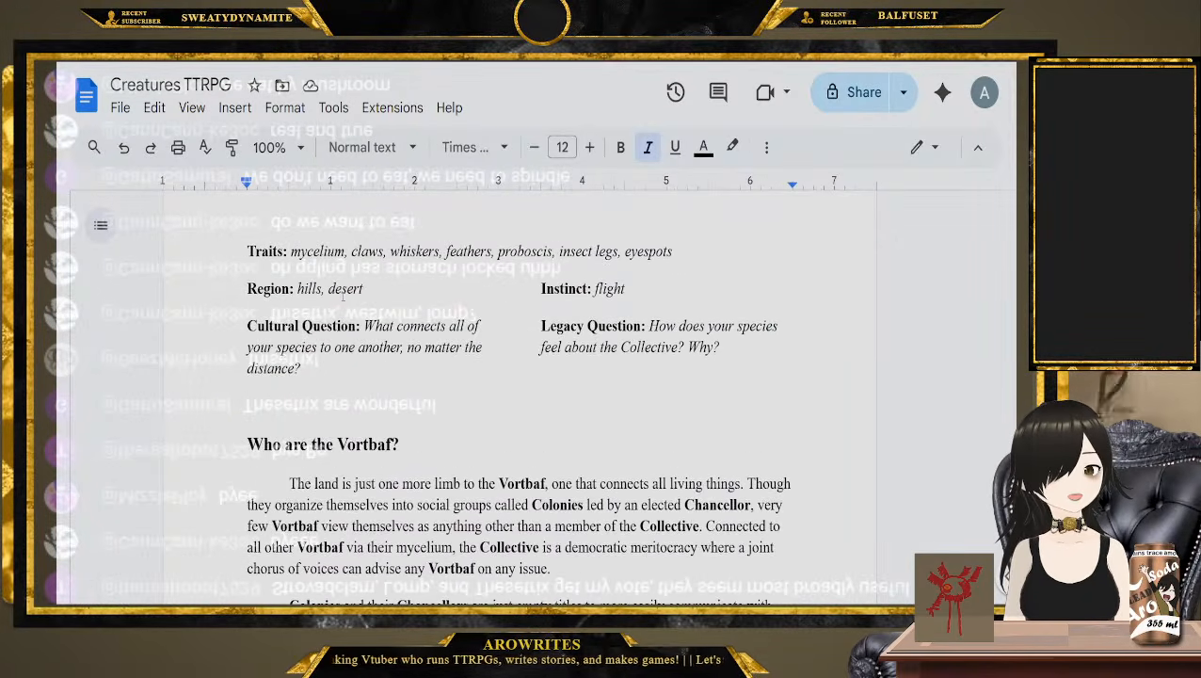
{"action": "scroll", "coordinate": [342, 294], "scroll_direction": "up", "scroll_amount": 1}
{"action": "double_click", "coordinate": [524, 309]}
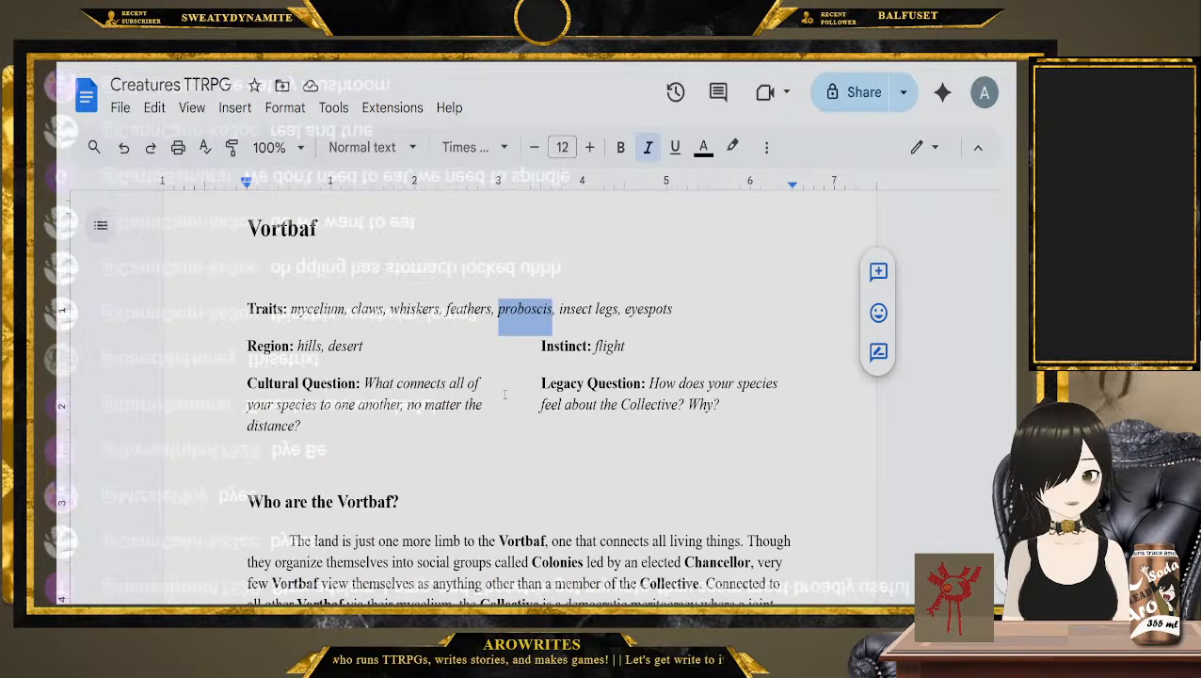
{"action": "left_click", "coordinate": [672, 320]}
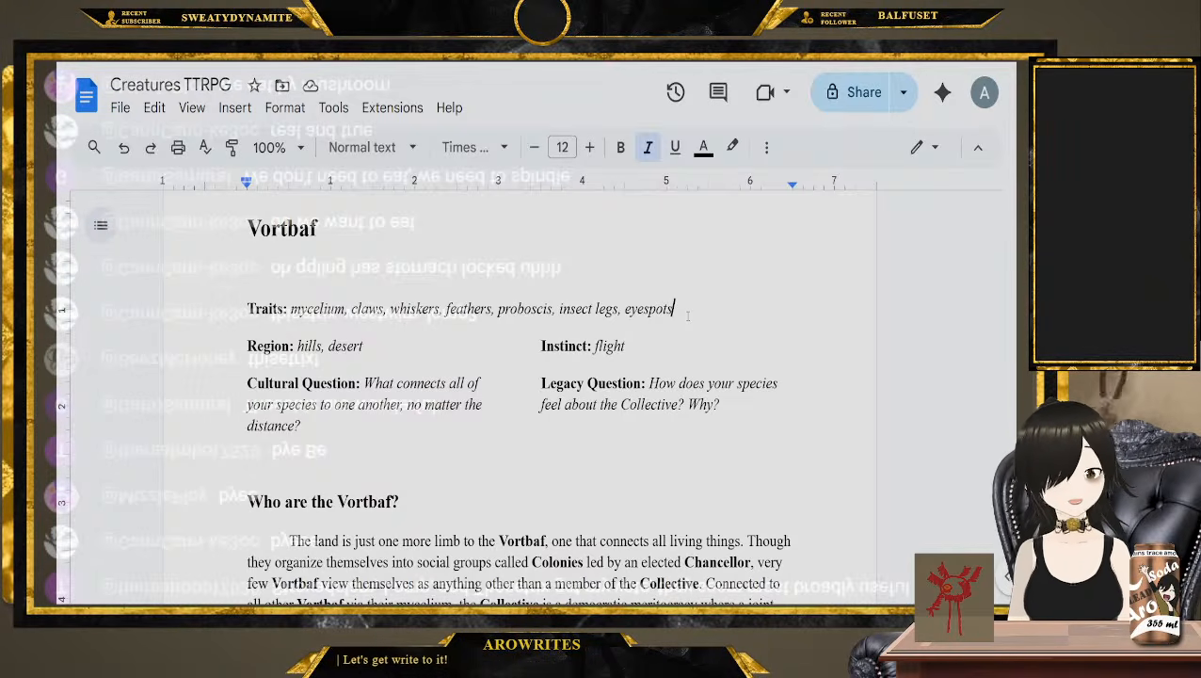
Single out the mycelium and feathers traits in the Vortbaf entry to consider it as an ancestor
{"action": "double_click", "coordinate": [320, 309]}
{"action": "left_click", "coordinate": [350, 309]}
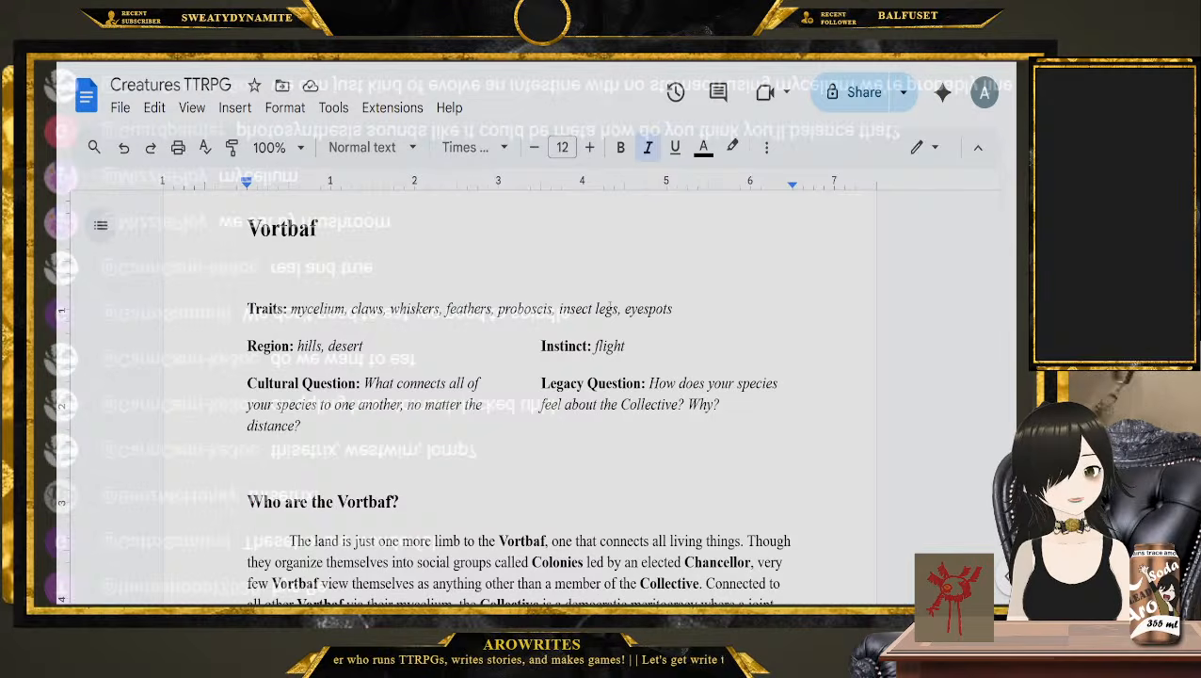
{"action": "left_click", "coordinate": [230, 238]}
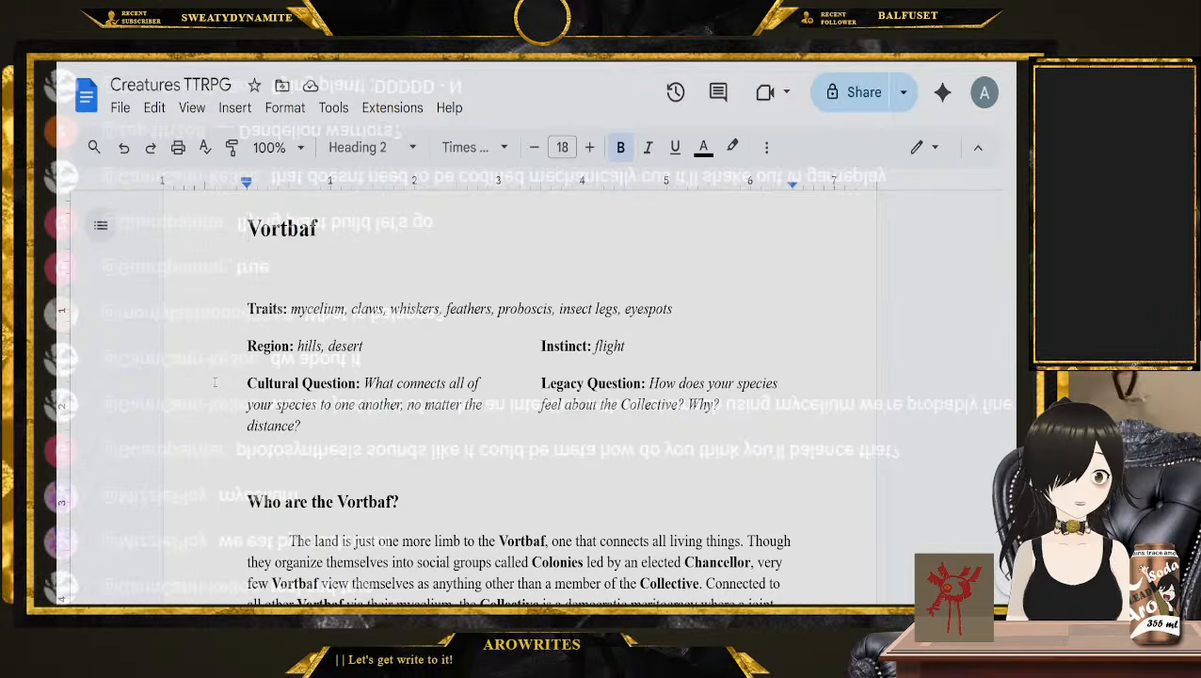
{"action": "double_click", "coordinate": [284, 229]}
{"action": "double_click", "coordinate": [326, 309]}
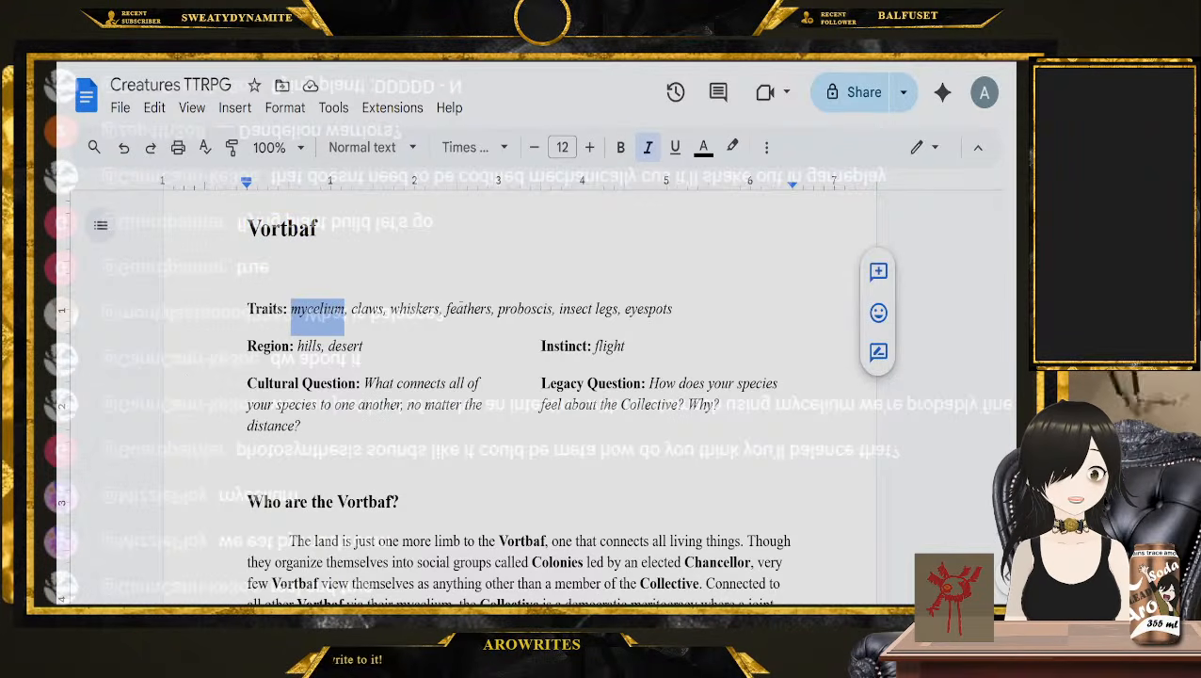
{"action": "double_click", "coordinate": [462, 311]}
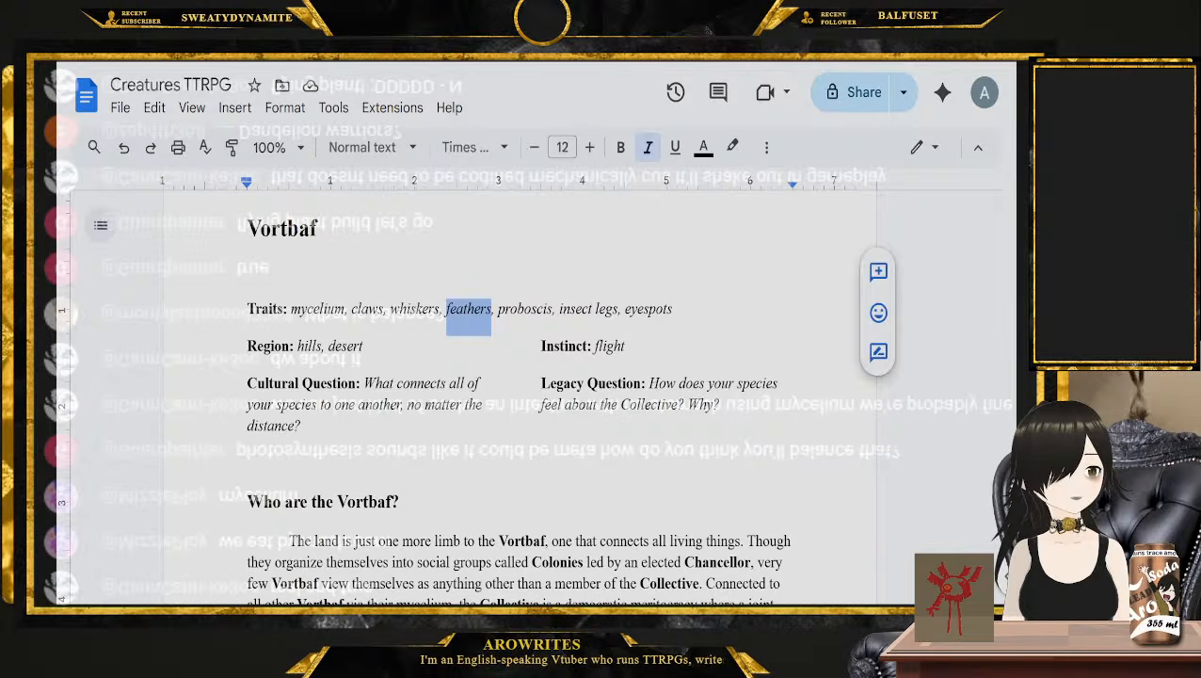
{"action": "key", "text": "alt+Tab"}
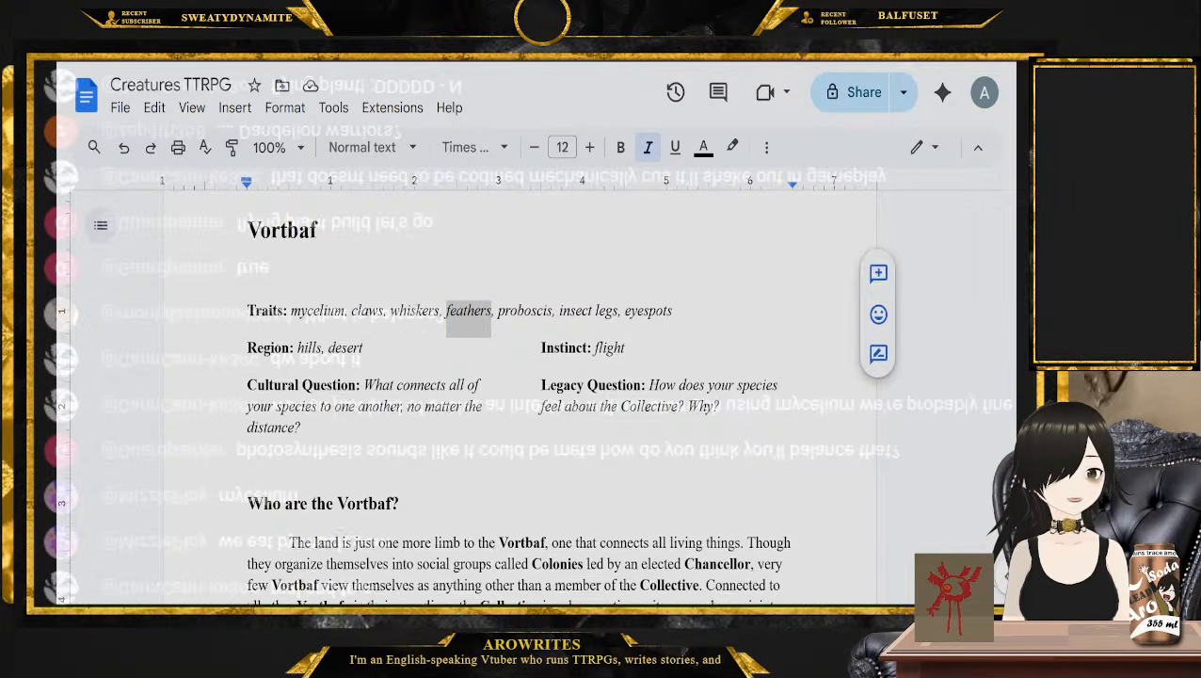
Return to the Strovadelam entry and go through its traits one by one, from fins to regeneration
{"action": "scroll", "coordinate": [519, 395], "scroll_direction": "up", "scroll_amount": 20}
{"action": "scroll", "coordinate": [520, 395], "scroll_direction": "up", "scroll_amount": 20}
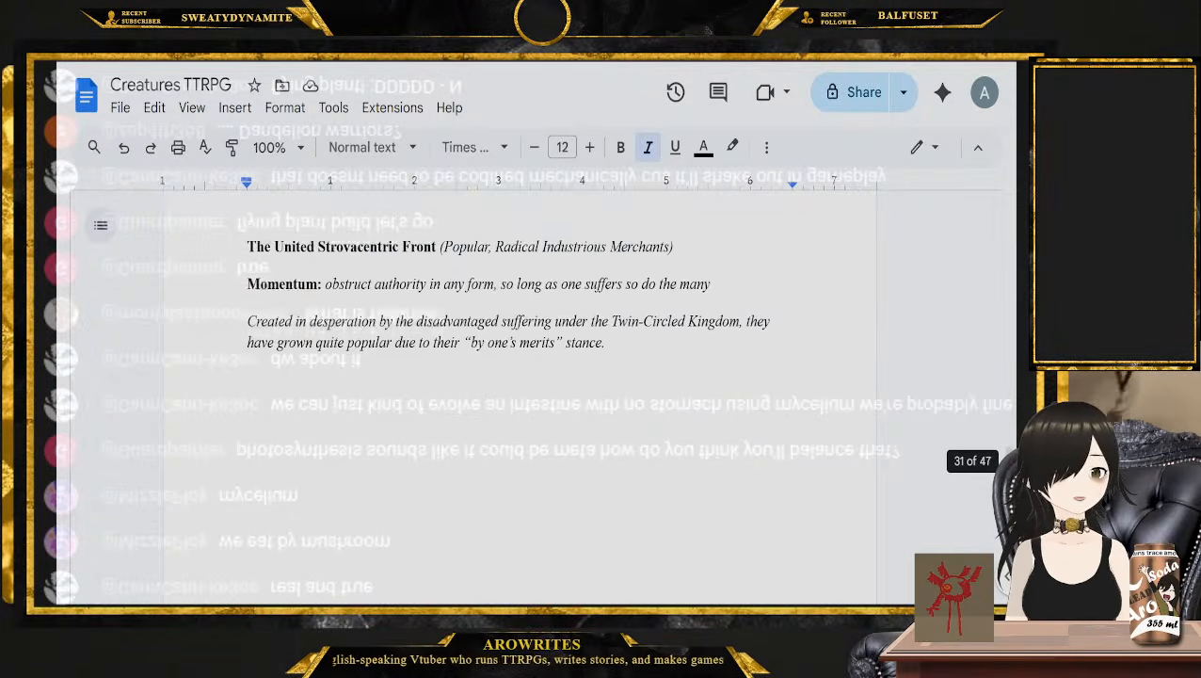
{"action": "scroll", "coordinate": [519, 395], "scroll_direction": "up", "scroll_amount": 1}
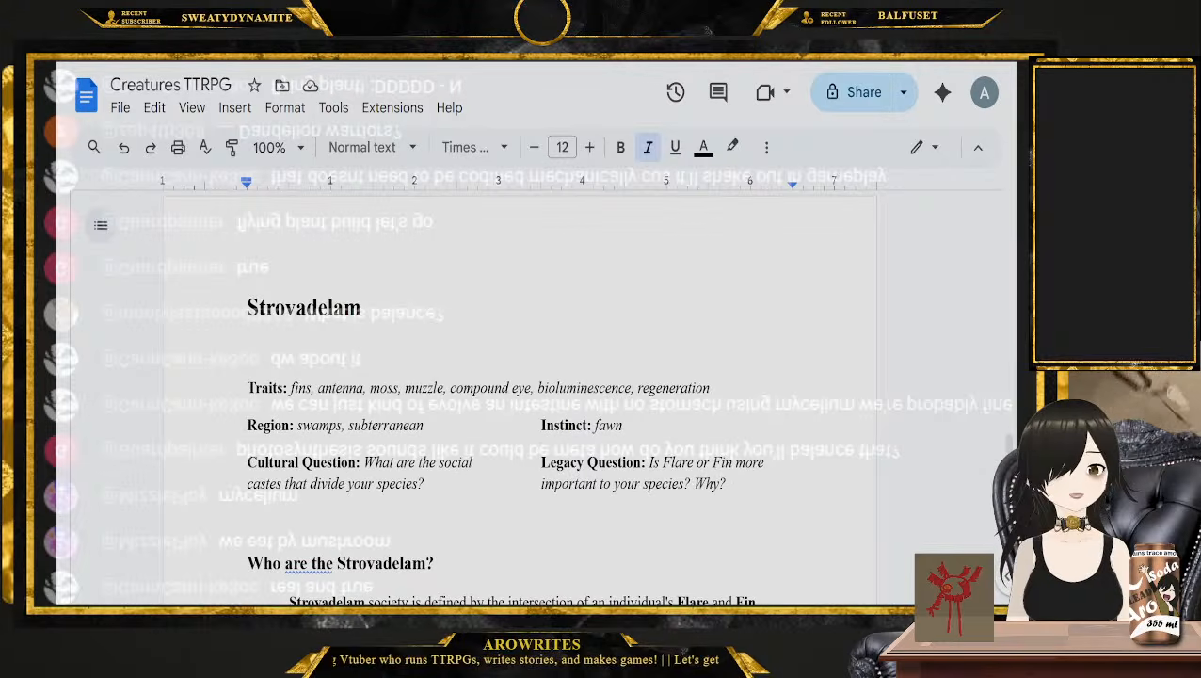
{"action": "left_click_drag", "start_coordinate": [312, 388], "coordinate": [290, 388]}
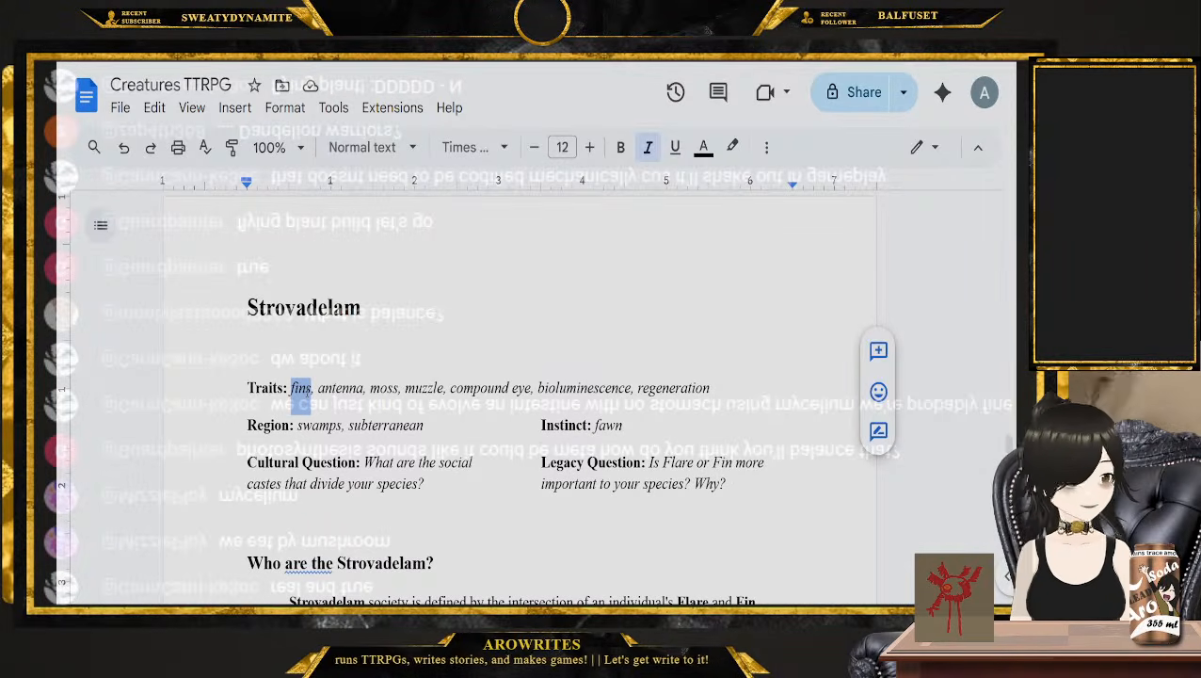
{"action": "double_click", "coordinate": [346, 388]}
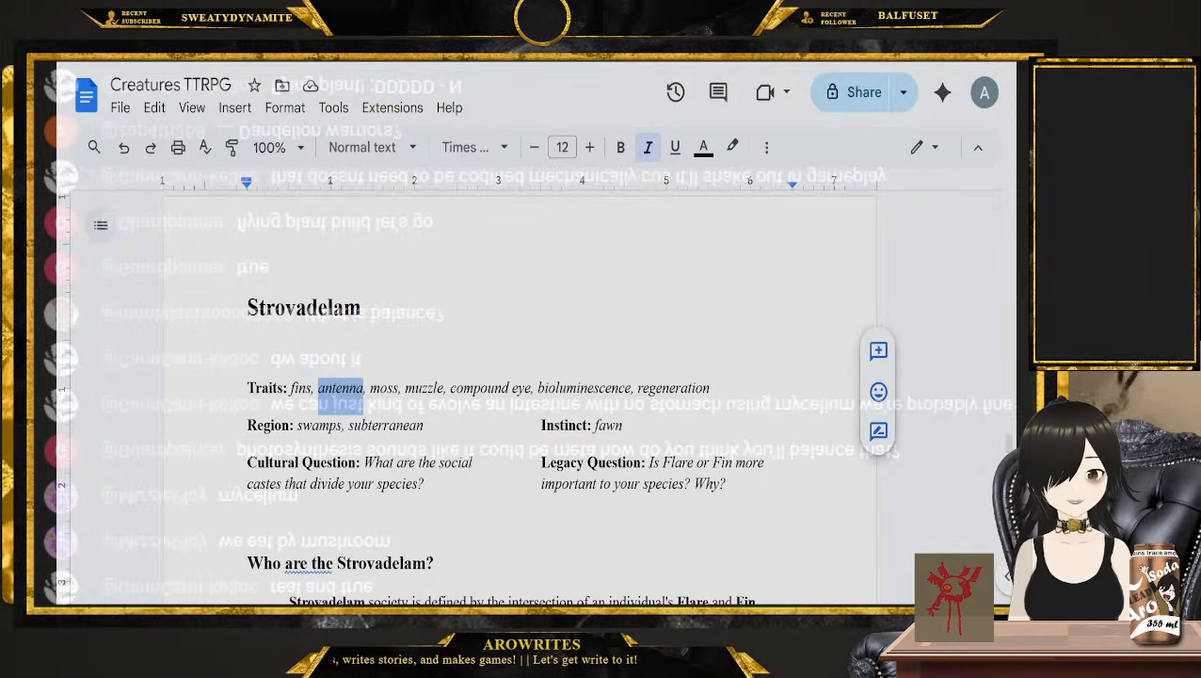
{"action": "double_click", "coordinate": [383, 387]}
{"action": "triple_click", "coordinate": [423, 388]}
{"action": "left_click", "coordinate": [508, 387]}
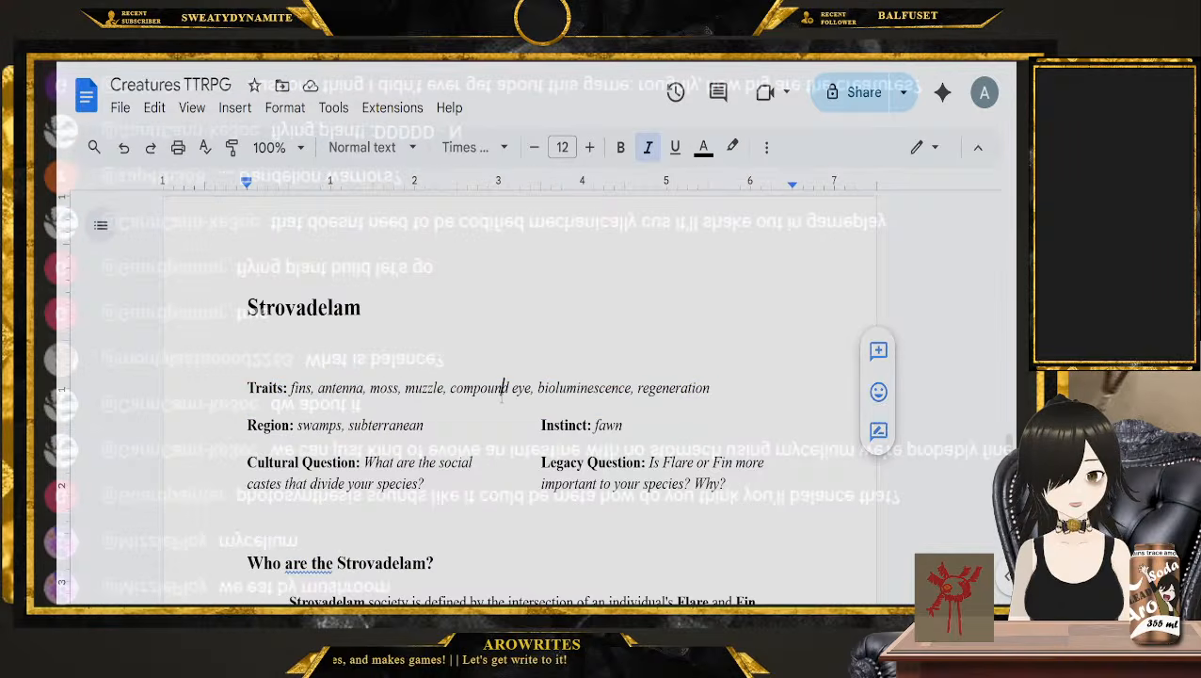
{"action": "double_click", "coordinate": [583, 388]}
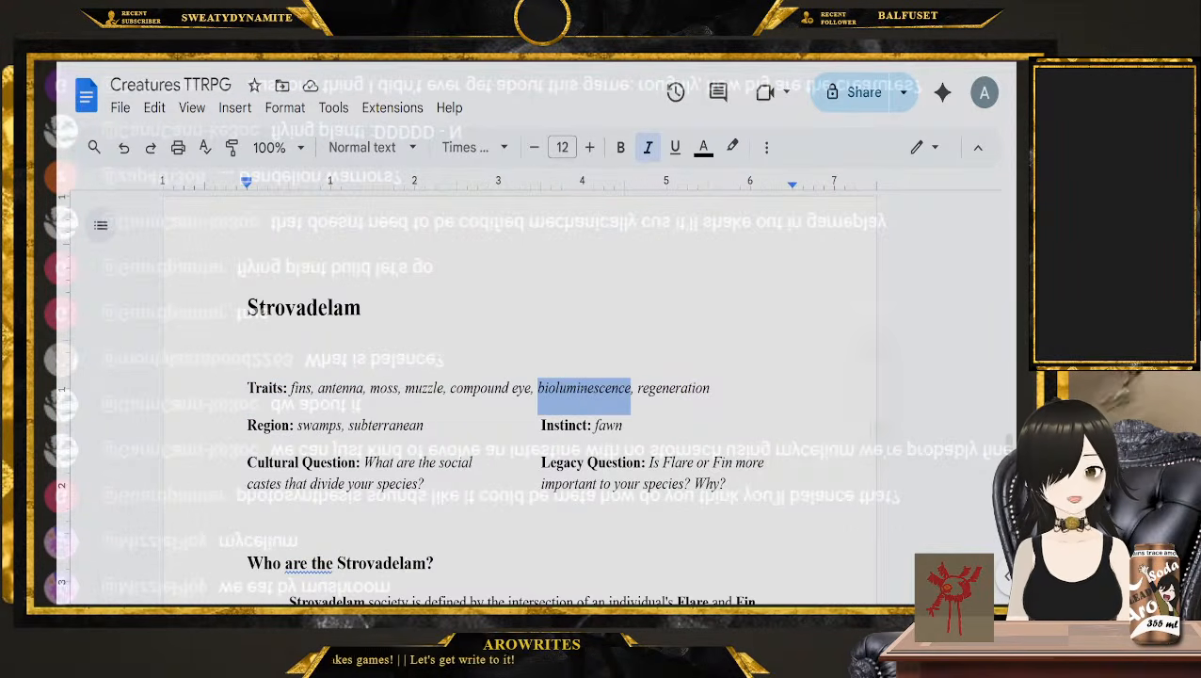
{"action": "double_click", "coordinate": [679, 391]}
Return to the Westwim entry and go through its traits one by one, from wings to night vision
{"action": "scroll", "coordinate": [681, 396], "scroll_direction": "down", "scroll_amount": 20}
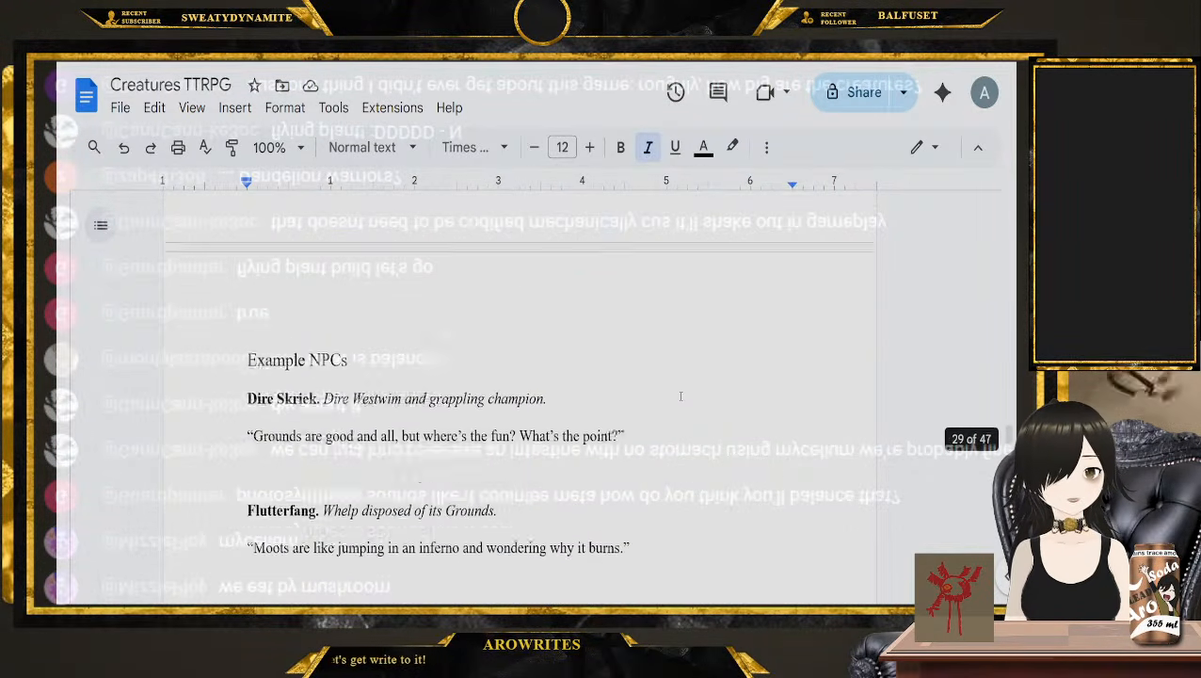
{"action": "scroll", "coordinate": [681, 396], "scroll_direction": "up", "scroll_amount": 12}
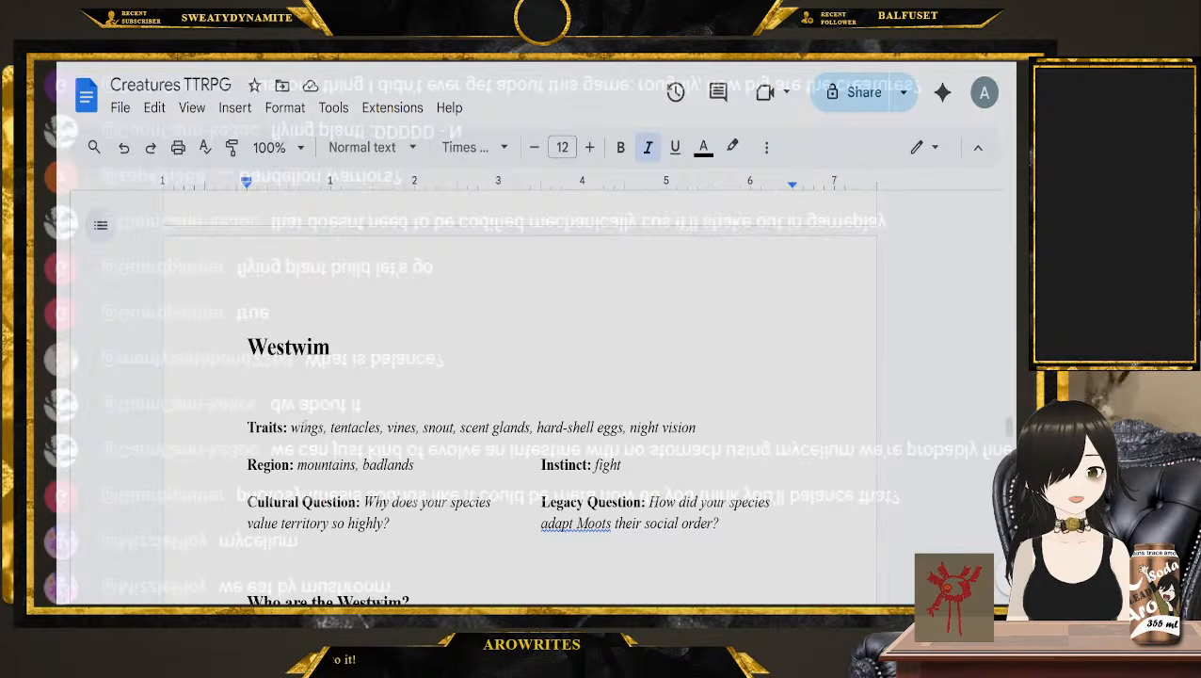
{"action": "double_click", "coordinate": [306, 428]}
{"action": "double_click", "coordinate": [355, 427]}
{"action": "double_click", "coordinate": [401, 427]}
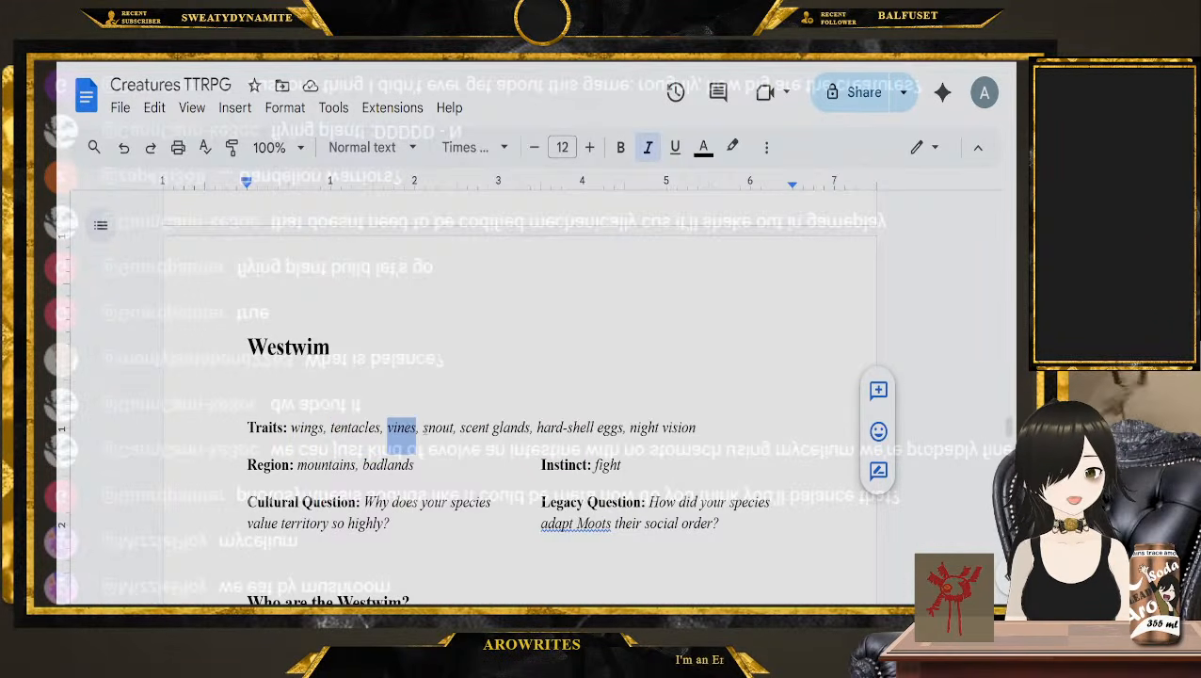
{"action": "double_click", "coordinate": [437, 428]}
{"action": "left_click", "coordinate": [444, 428]}
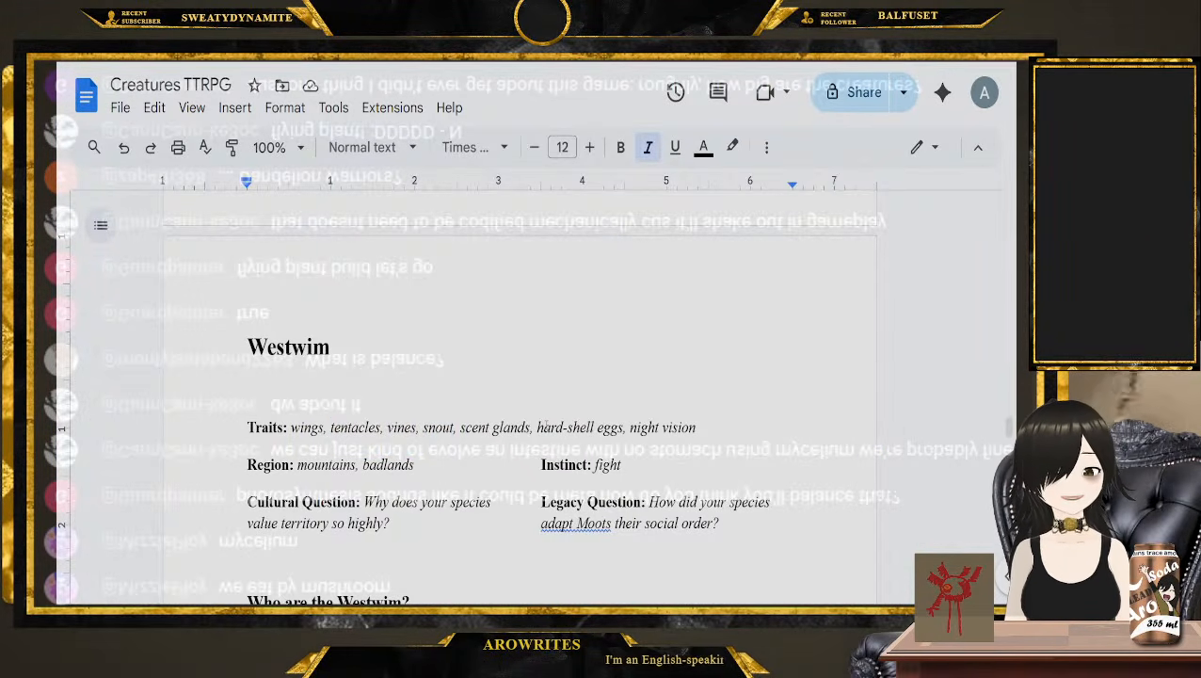
{"action": "left_click", "coordinate": [708, 427]}
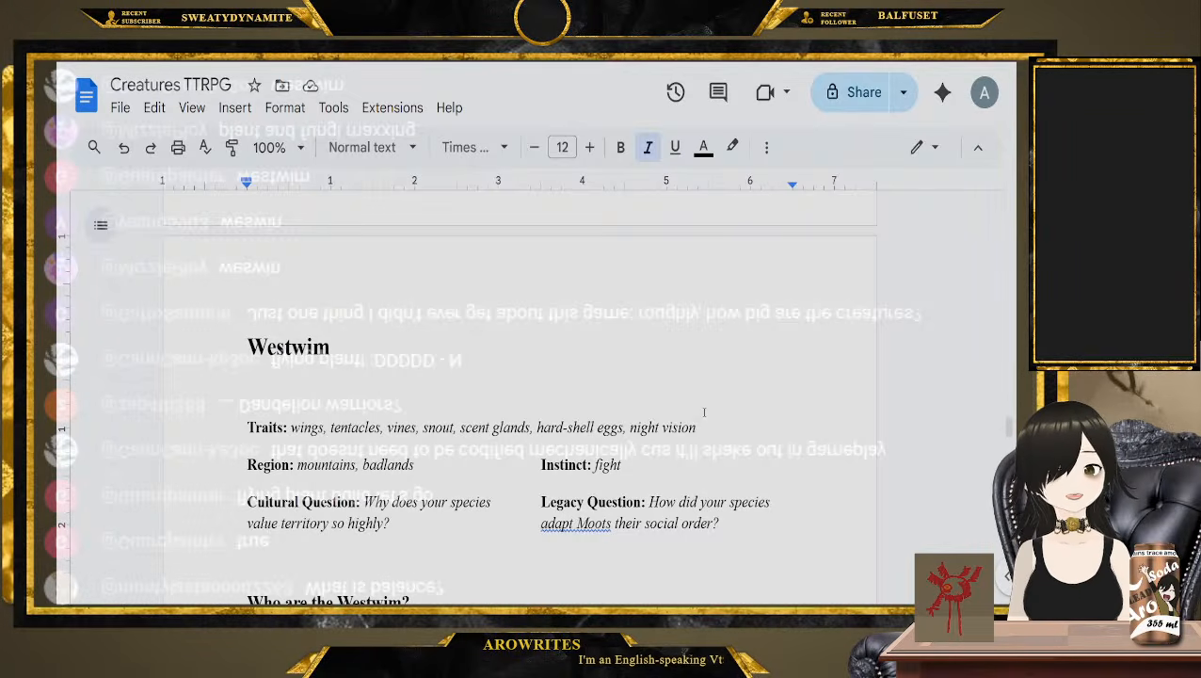
{"action": "scroll", "coordinate": [744, 388], "scroll_direction": "down", "scroll_amount": 1}
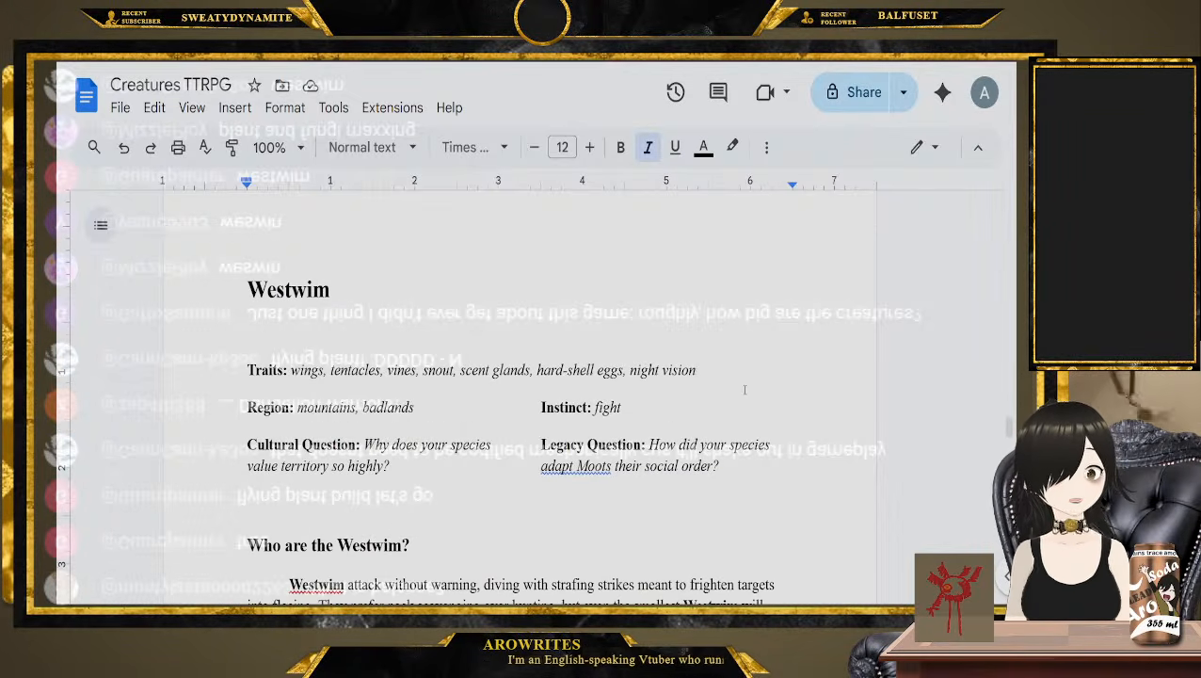
{"action": "left_click", "coordinate": [224, 338]}
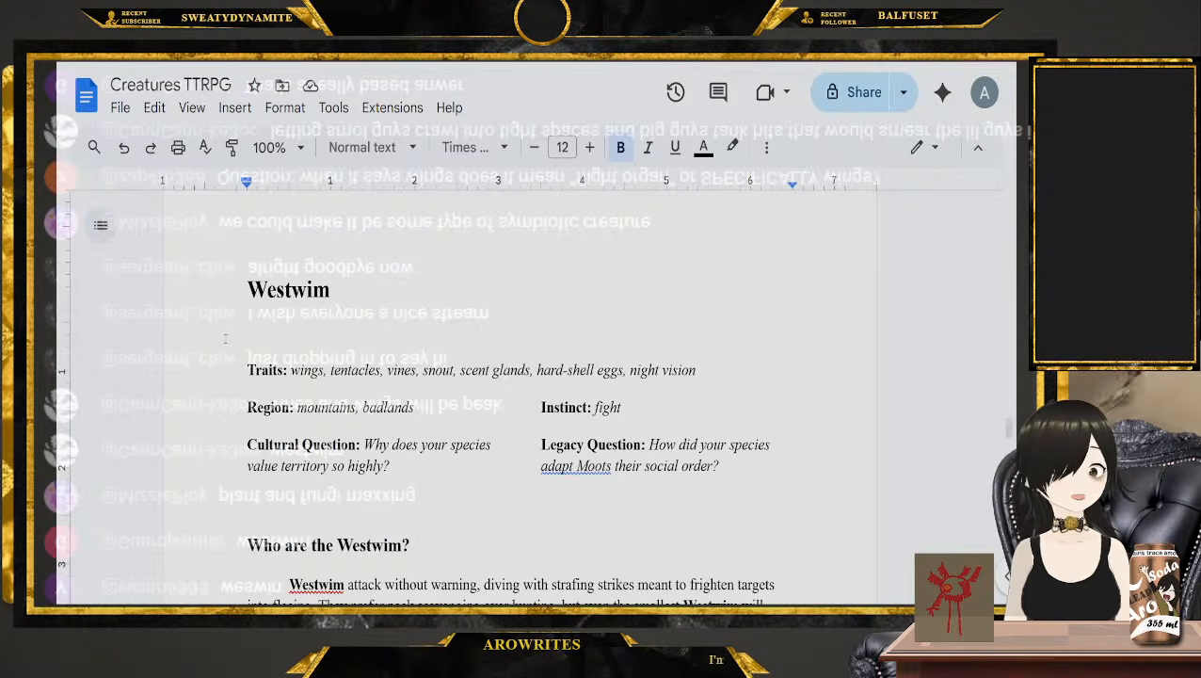
Look over the Vortbaf entry again and continue past Jirikiri to the Lomp entry's traits, regions and questions
{"action": "scroll", "coordinate": [234, 342], "scroll_direction": "up", "scroll_amount": 3}
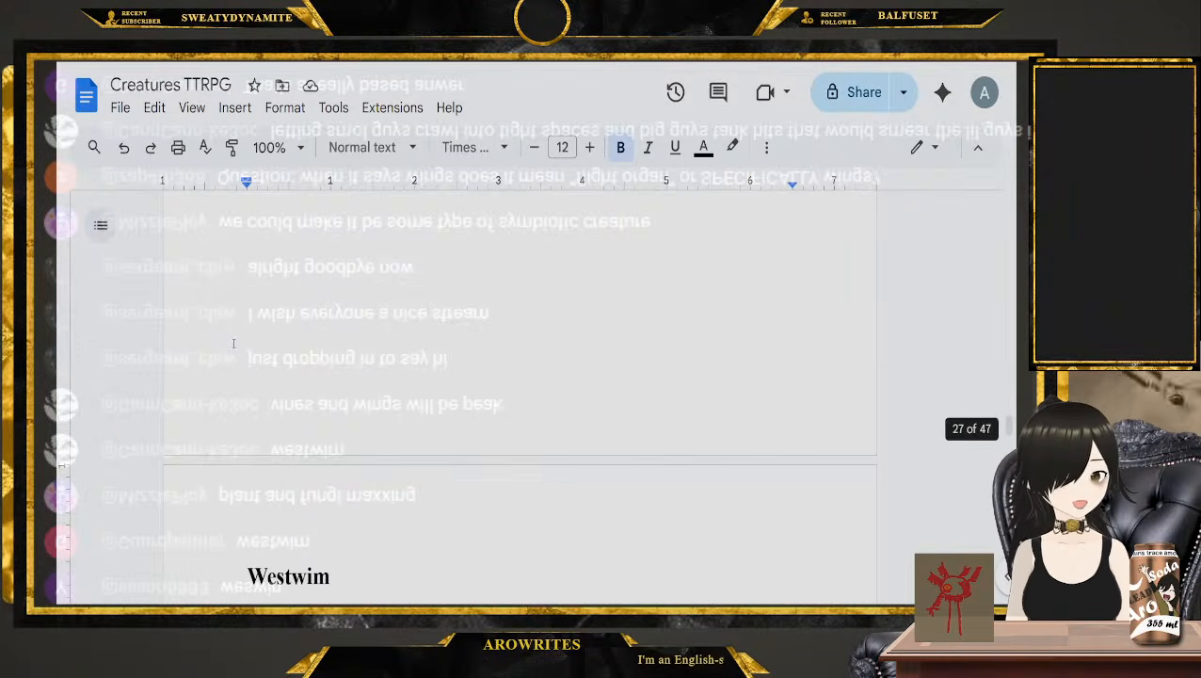
{"action": "scroll", "coordinate": [234, 343], "scroll_direction": "down", "scroll_amount": 15}
{"action": "scroll", "coordinate": [236, 342], "scroll_direction": "down", "scroll_amount": 20}
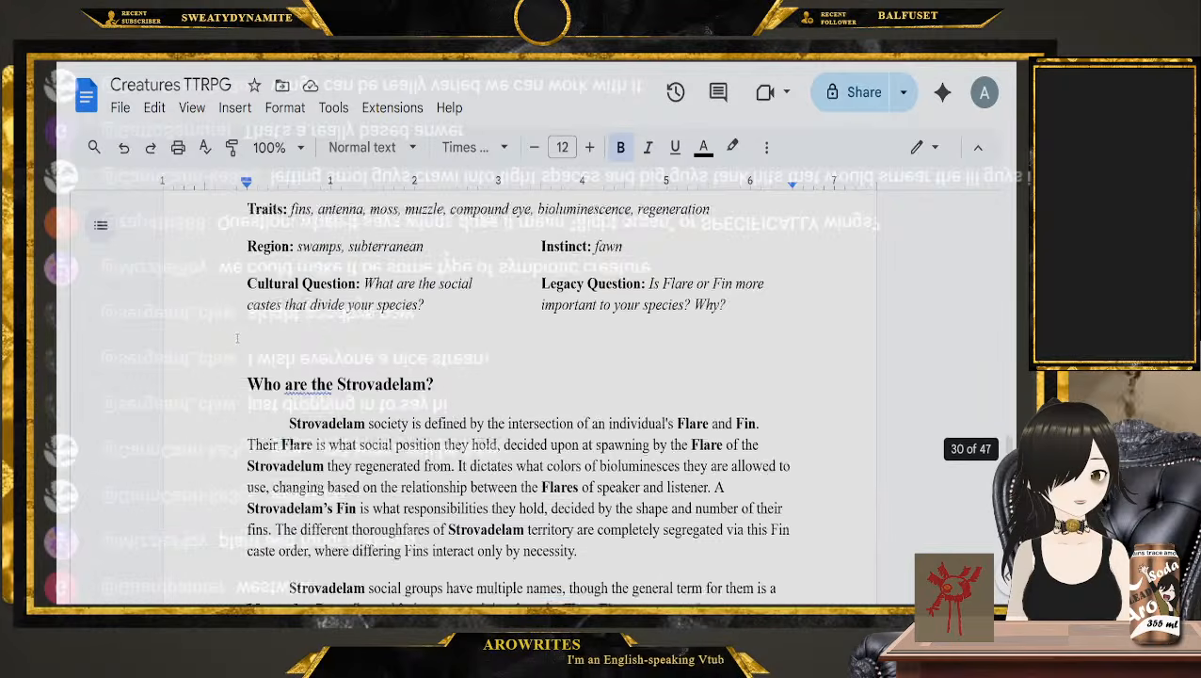
{"action": "scroll", "coordinate": [239, 337], "scroll_direction": "down", "scroll_amount": 20}
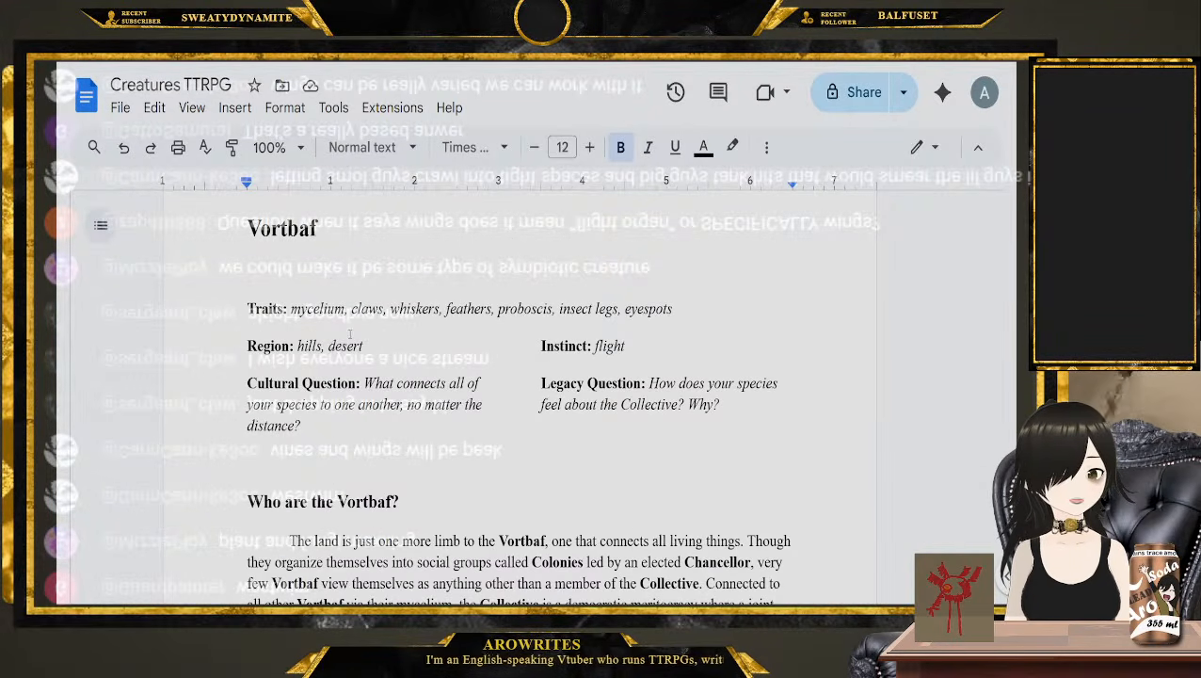
{"action": "scroll", "coordinate": [349, 335], "scroll_direction": "down", "scroll_amount": 20}
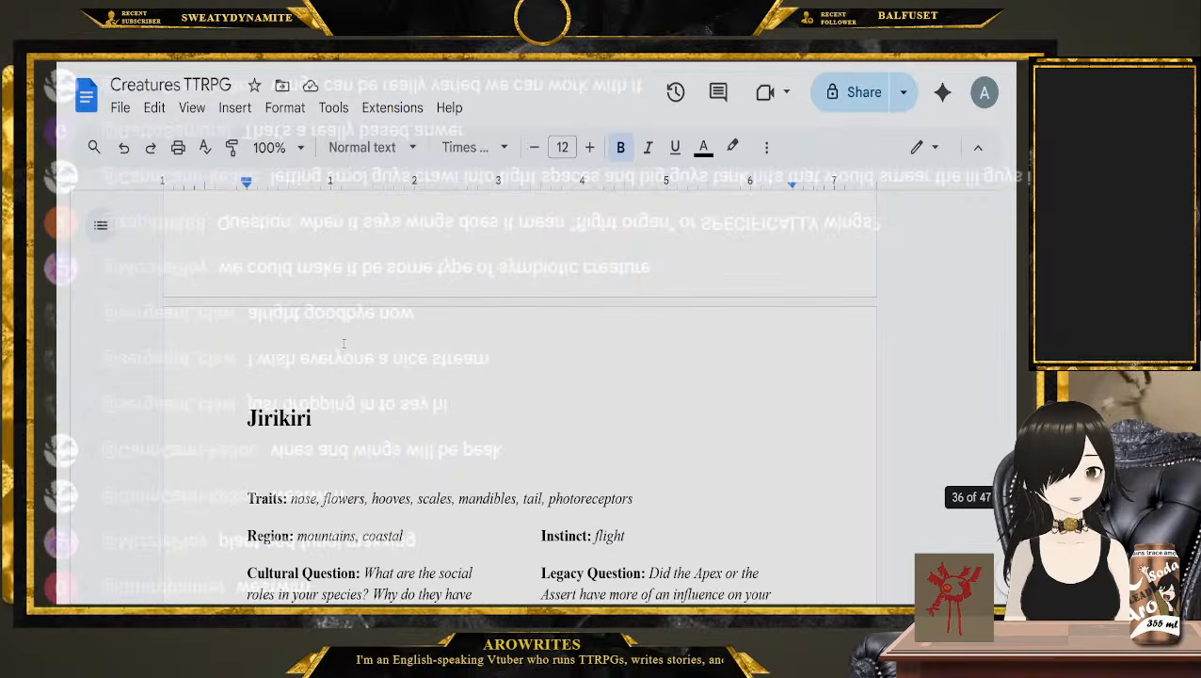
{"action": "scroll", "coordinate": [344, 354], "scroll_direction": "down", "scroll_amount": 20}
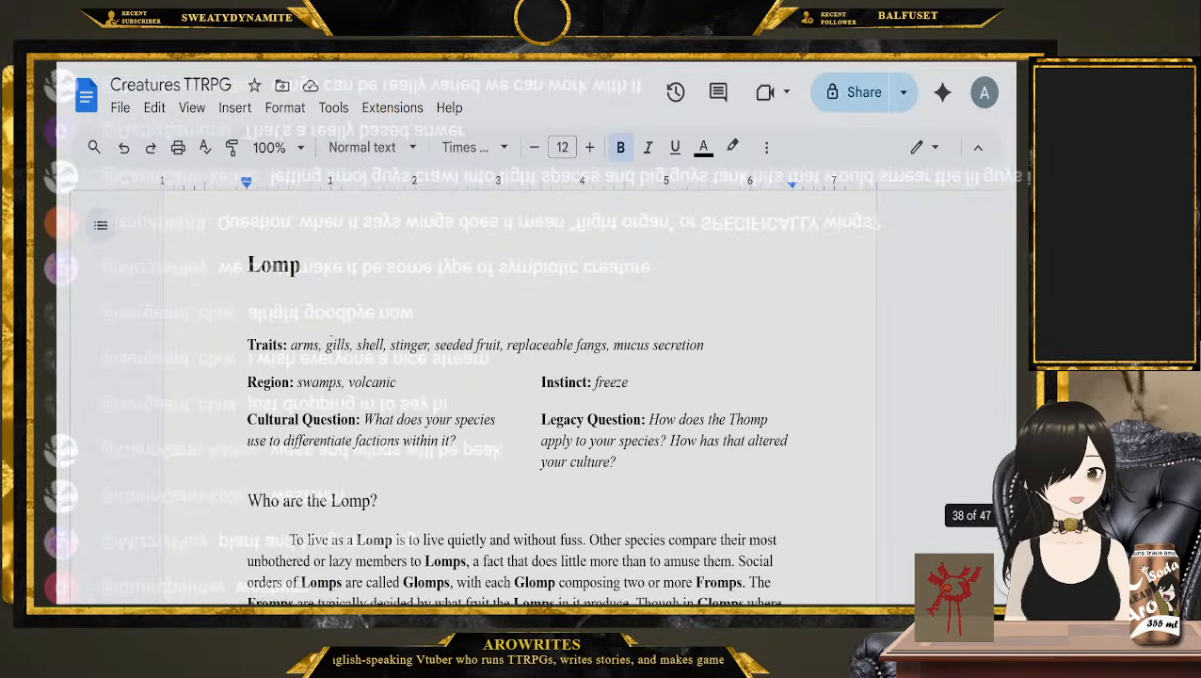
Single out the arms, stinger and replaceable fangs traits in the Lomp entry to weigh it as an ancestor
{"action": "double_click", "coordinate": [300, 344]}
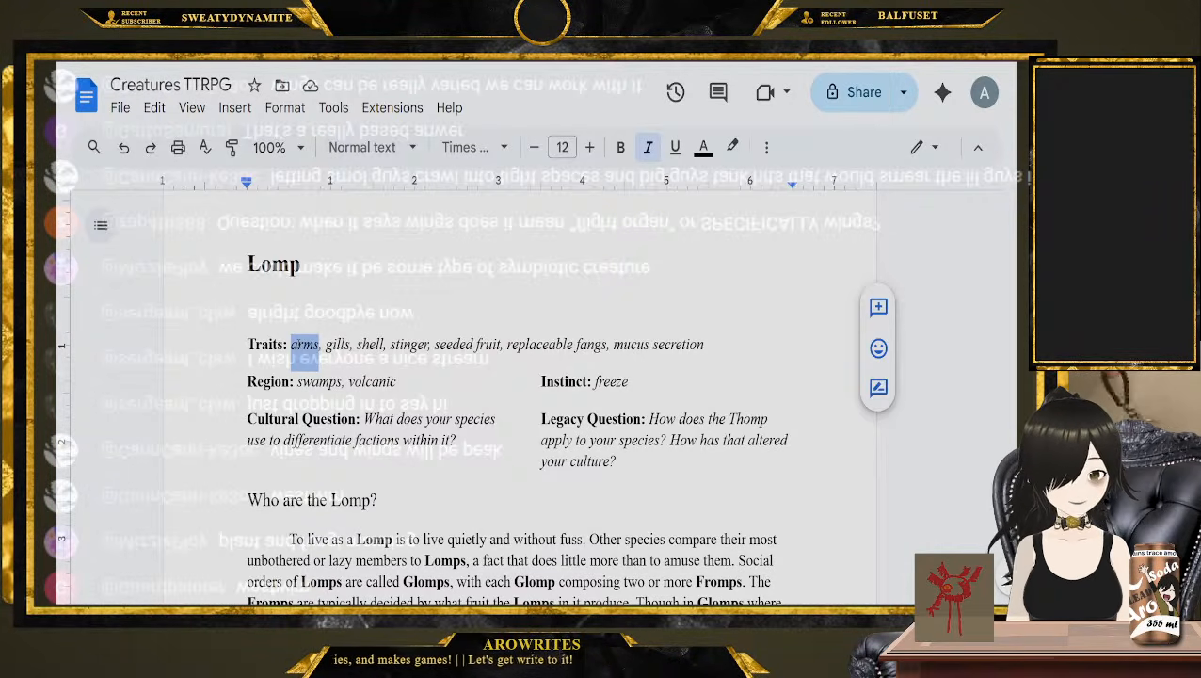
{"action": "double_click", "coordinate": [409, 344]}
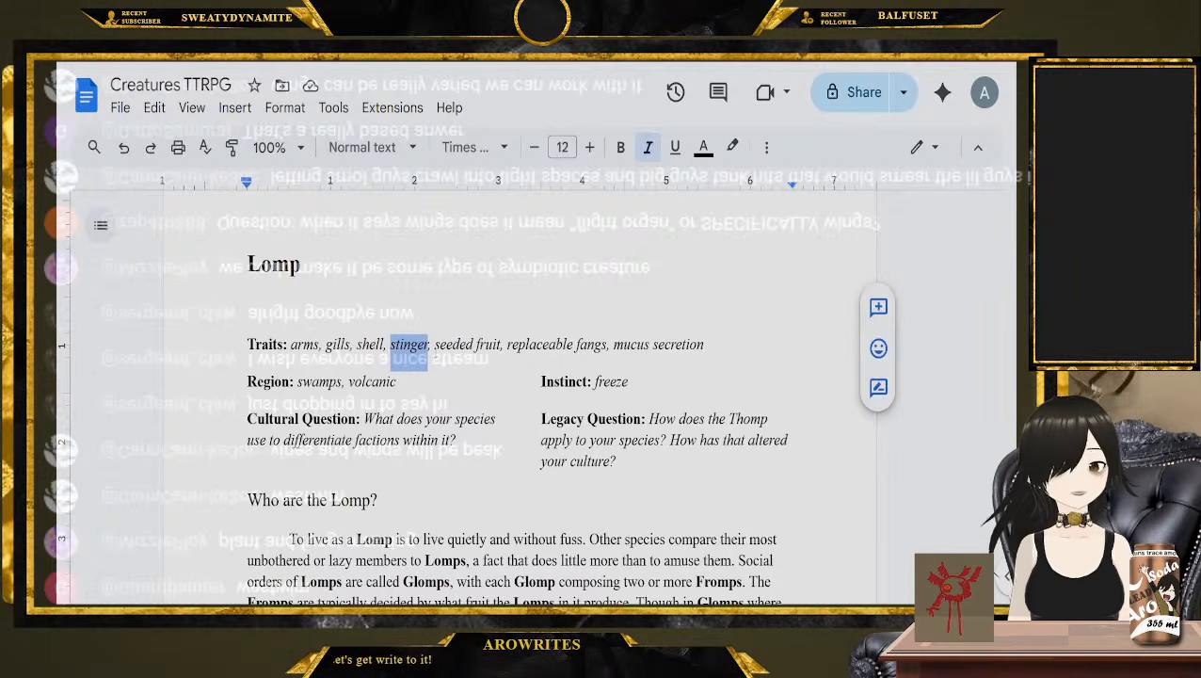
{"action": "left_click", "coordinate": [434, 344]}
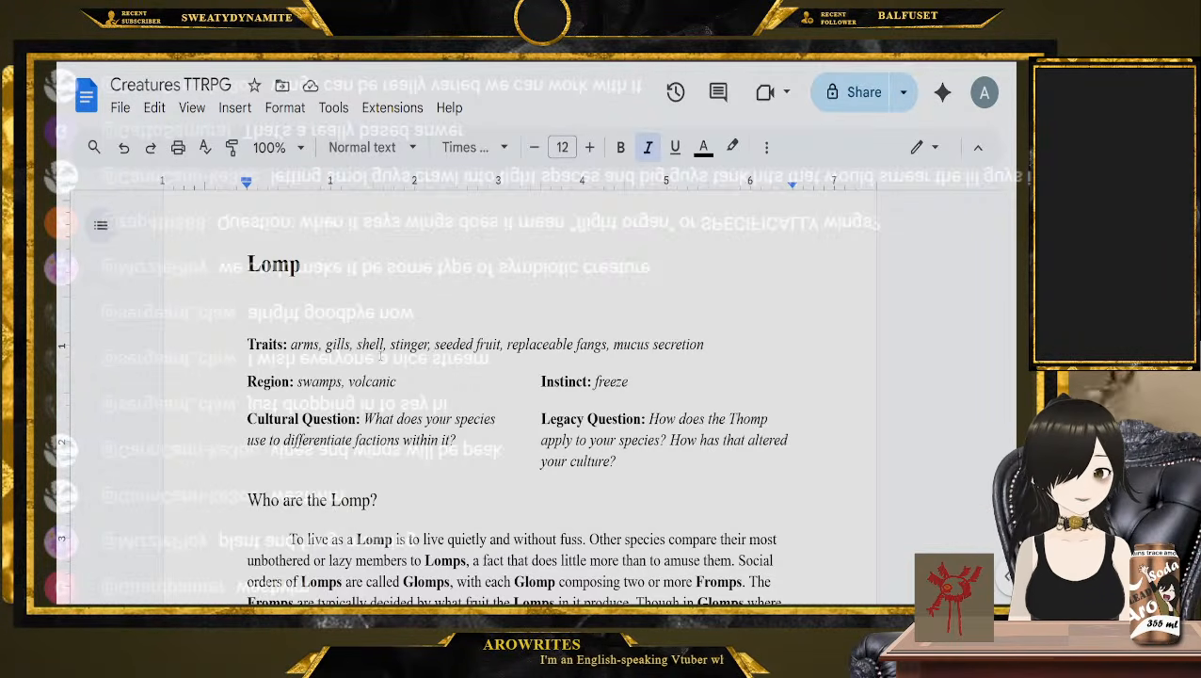
{"action": "left_click_drag", "start_coordinate": [507, 344], "coordinate": [607, 346]}
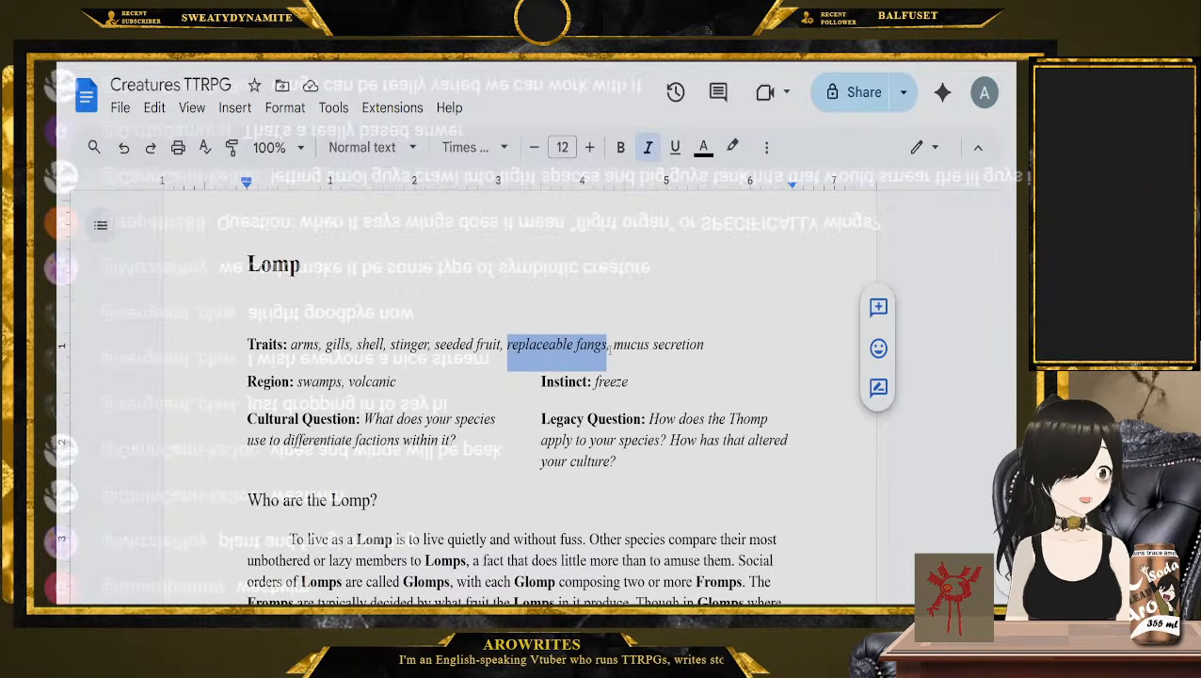
Go back past Jirikiri to the Vortbaf entry and single out its insect legs trait for comparison
{"action": "scroll", "coordinate": [609, 348], "scroll_direction": "down", "scroll_amount": 20}
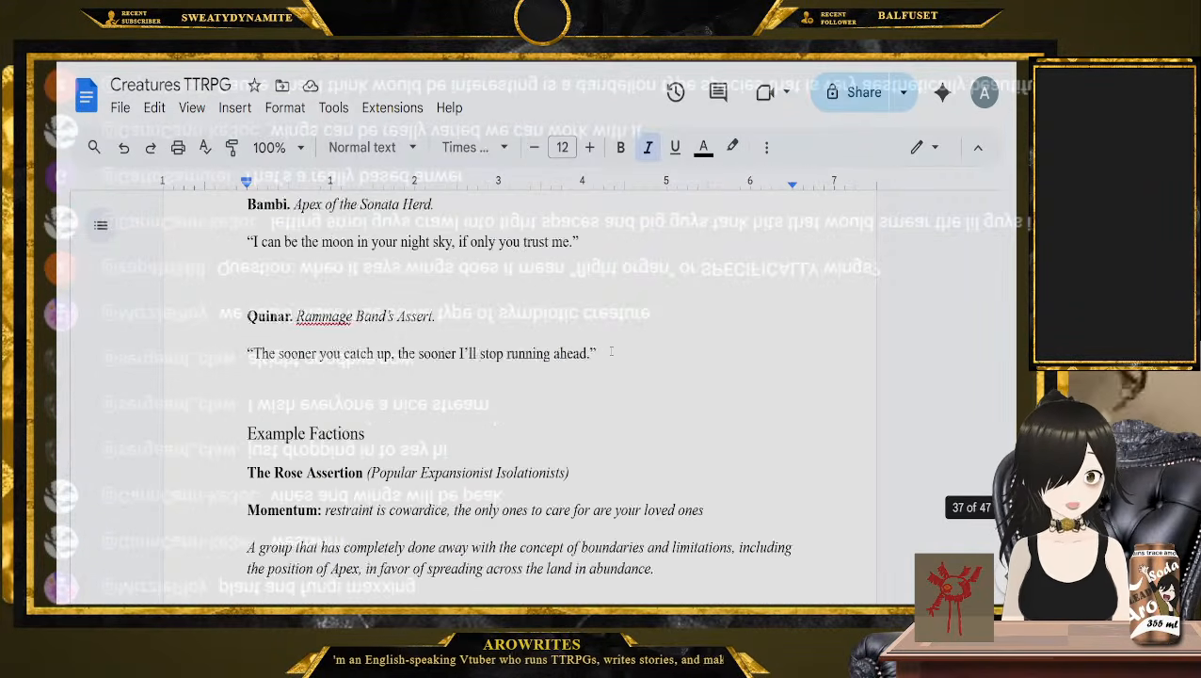
{"action": "scroll", "coordinate": [610, 350], "scroll_direction": "up", "scroll_amount": 2}
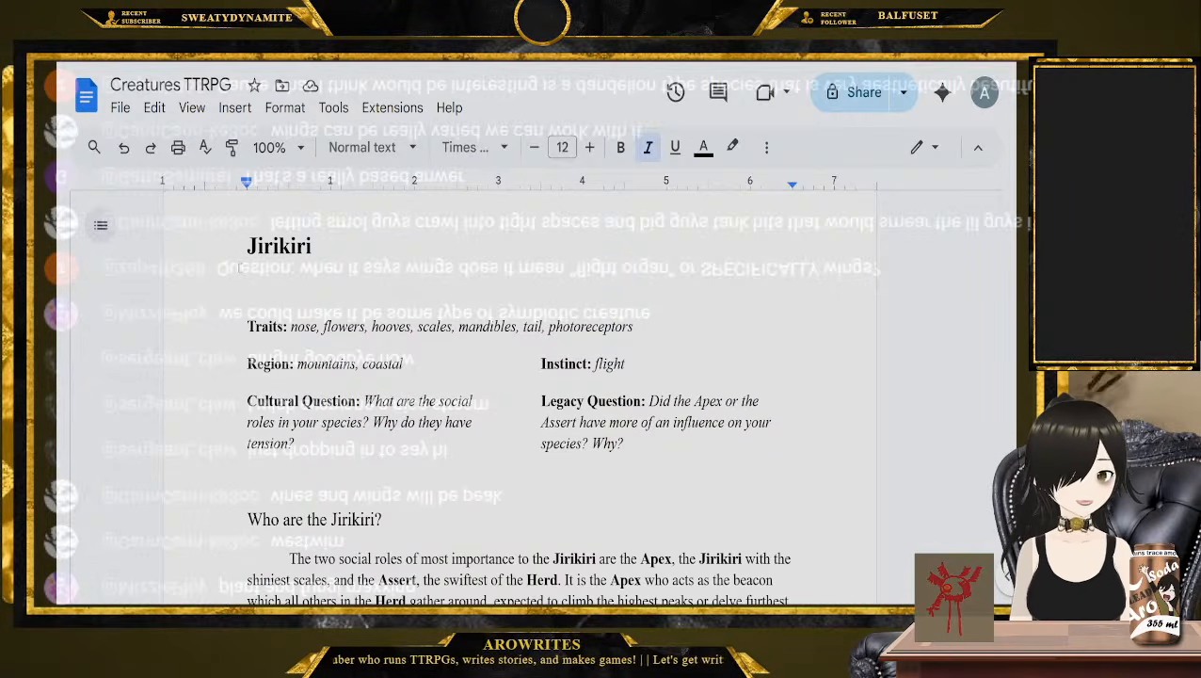
{"action": "left_click", "coordinate": [220, 324]}
{"action": "scroll", "coordinate": [221, 324], "scroll_direction": "up", "scroll_amount": 8}
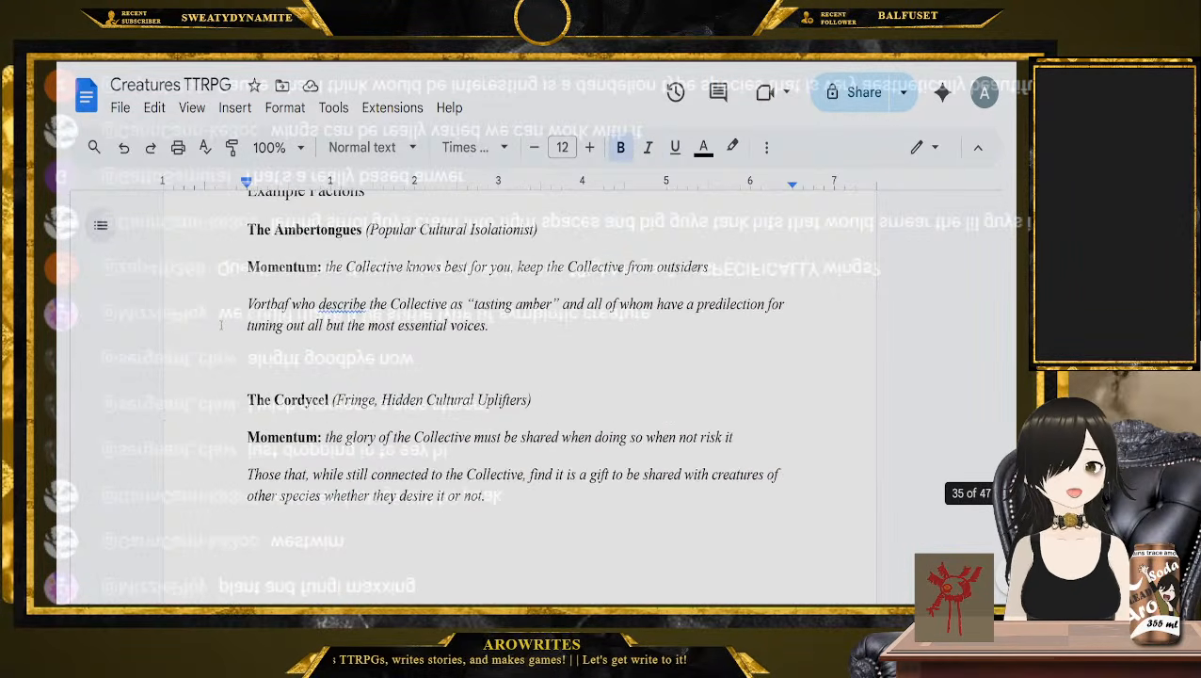
{"action": "scroll", "coordinate": [220, 325], "scroll_direction": "up", "scroll_amount": 8}
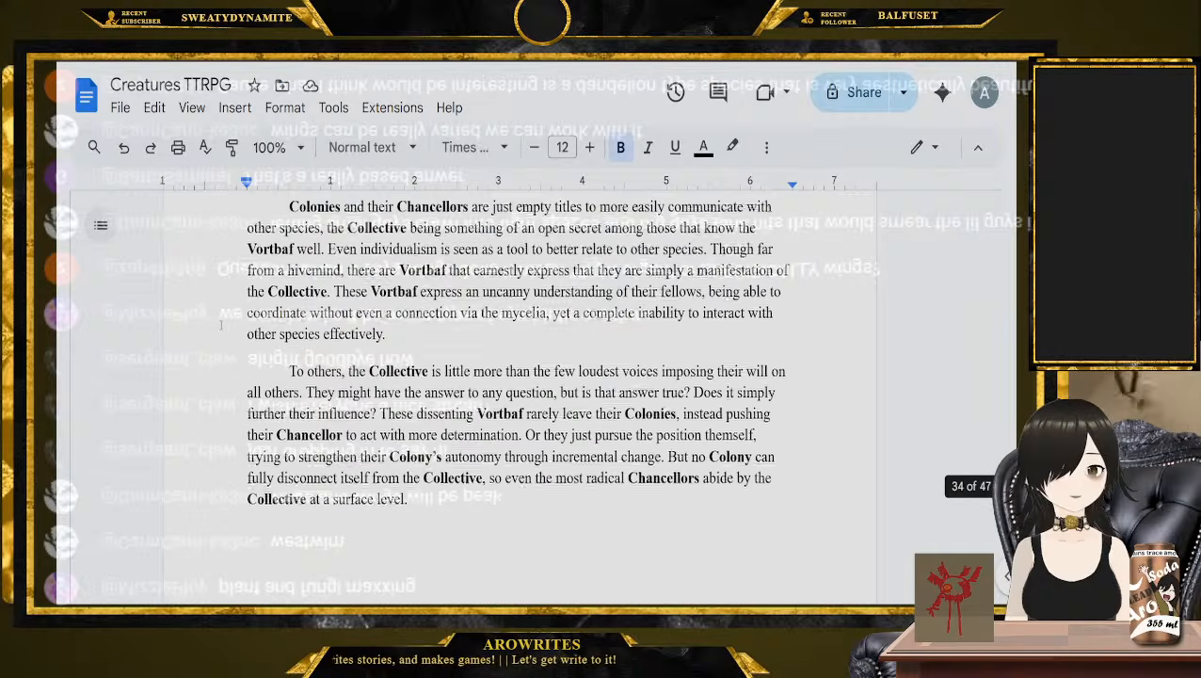
{"action": "scroll", "coordinate": [220, 324], "scroll_direction": "up", "scroll_amount": 3}
{"action": "scroll", "coordinate": [226, 325], "scroll_direction": "down", "scroll_amount": 2}
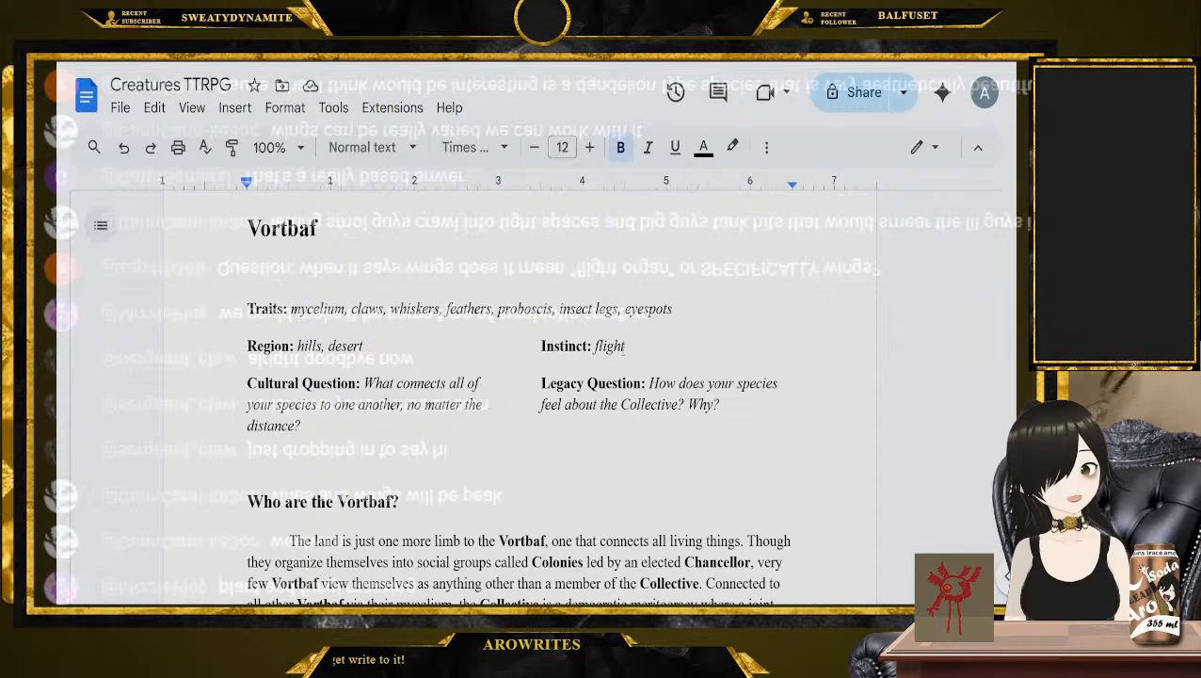
{"action": "left_click_drag", "start_coordinate": [562, 308], "coordinate": [618, 307]}
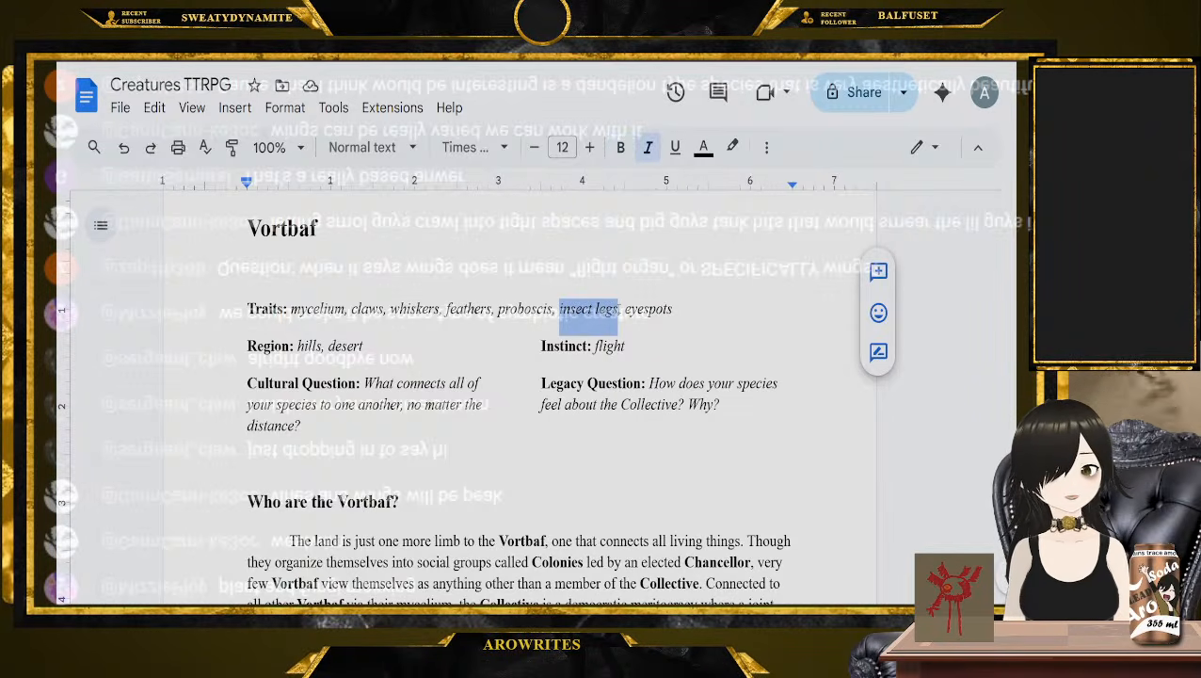
{"action": "left_click", "coordinate": [618, 308]}
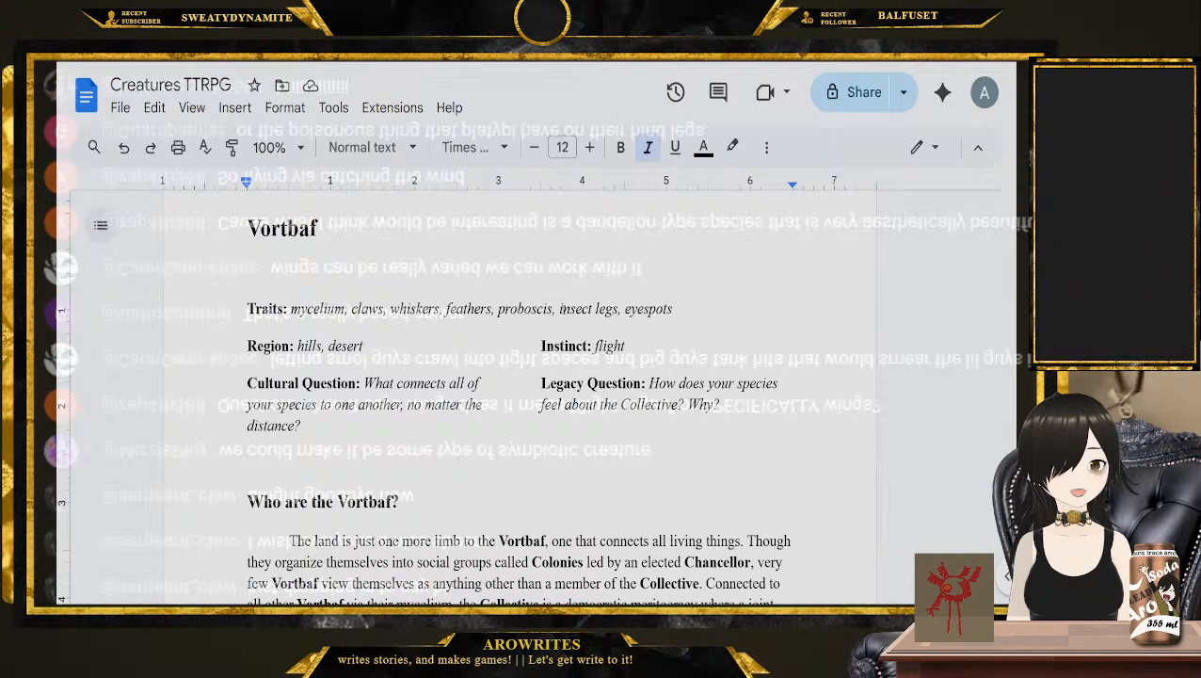
{"action": "left_click", "coordinate": [717, 307]}
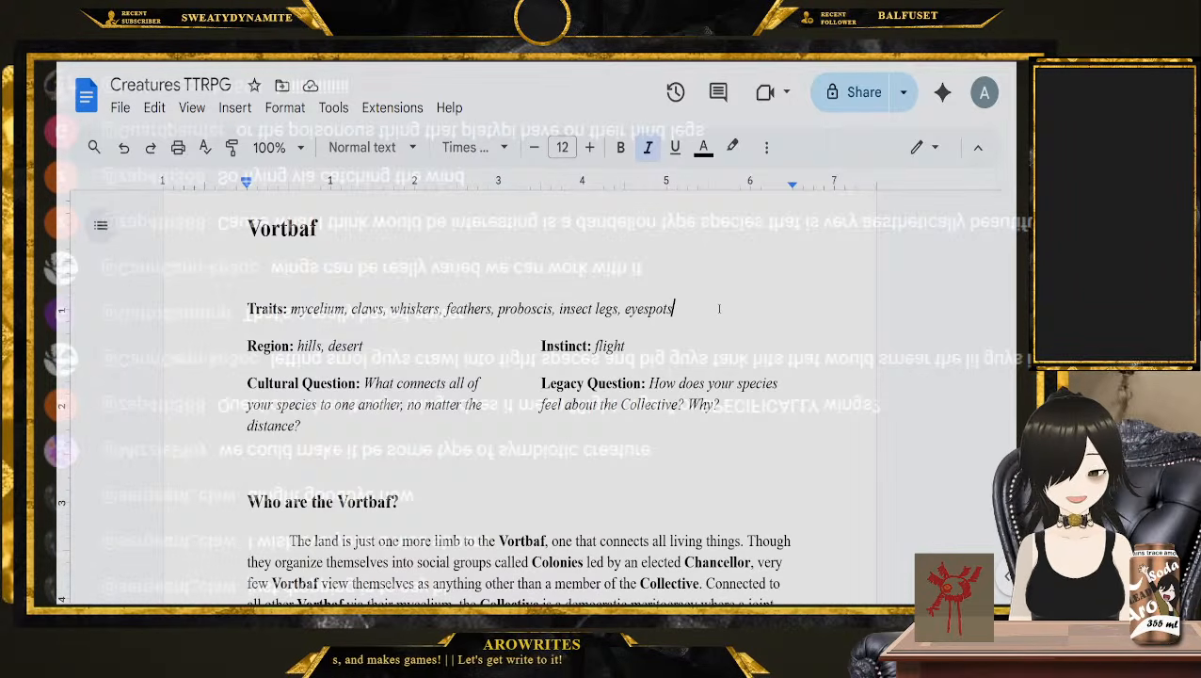
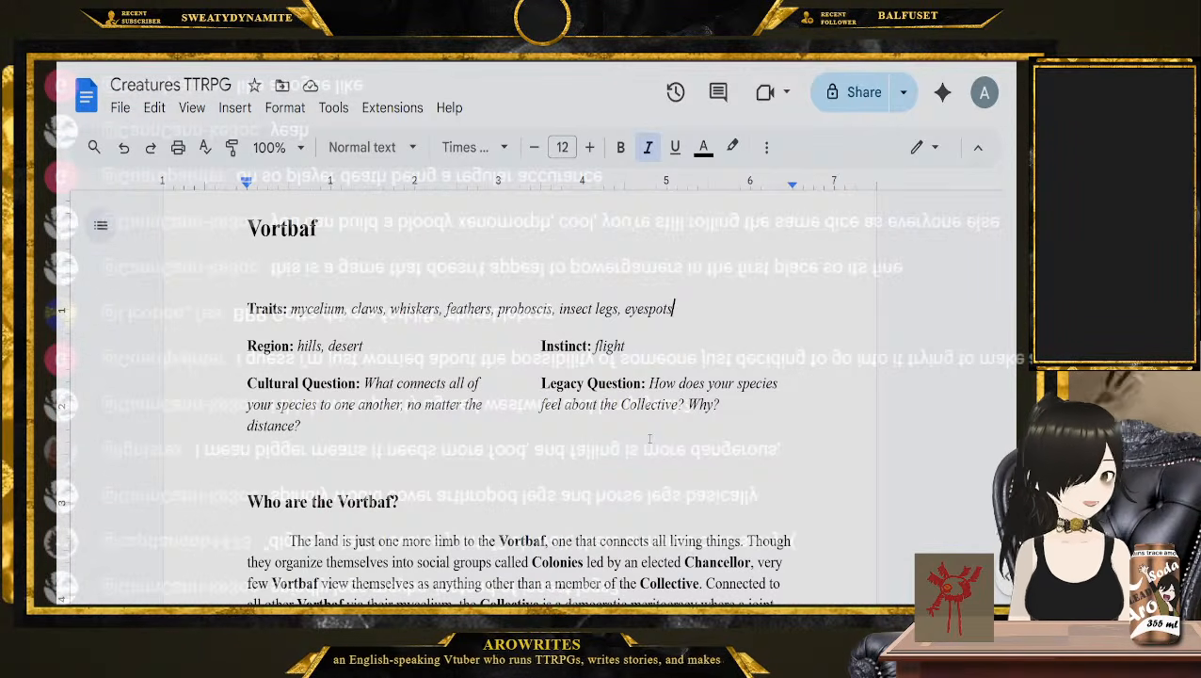
Reread the Ancestor Pool rules on inheriting traits, and delete the whole Groggin entry ahead of the Thisetrix heading
{"action": "left_click_drag", "start_coordinate": [1008, 482], "coordinate": [1009, 223]}
{"action": "scroll", "coordinate": [344, 386], "scroll_direction": "down", "scroll_amount": 5}
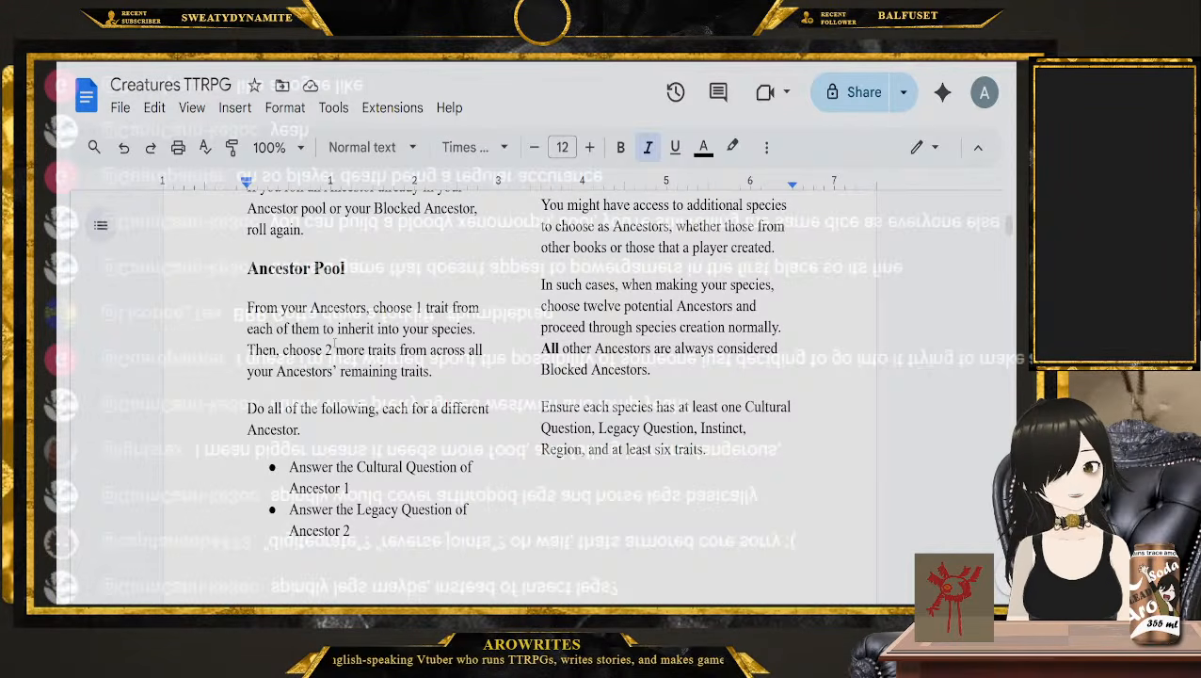
{"action": "left_click_drag", "start_coordinate": [1009, 226], "coordinate": [1011, 412]}
{"action": "scroll", "coordinate": [826, 414], "scroll_direction": "down", "scroll_amount": 3}
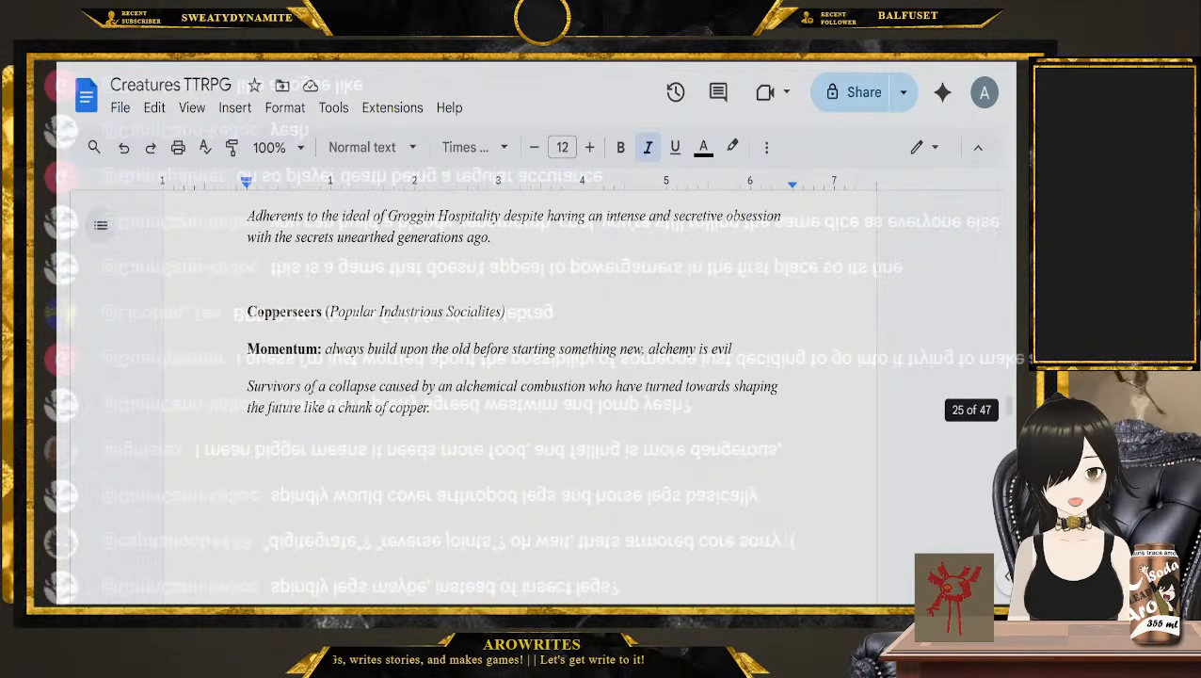
{"action": "scroll", "coordinate": [308, 388], "scroll_direction": "up", "scroll_amount": 2}
{"action": "scroll", "coordinate": [309, 388], "scroll_direction": "up", "scroll_amount": 15}
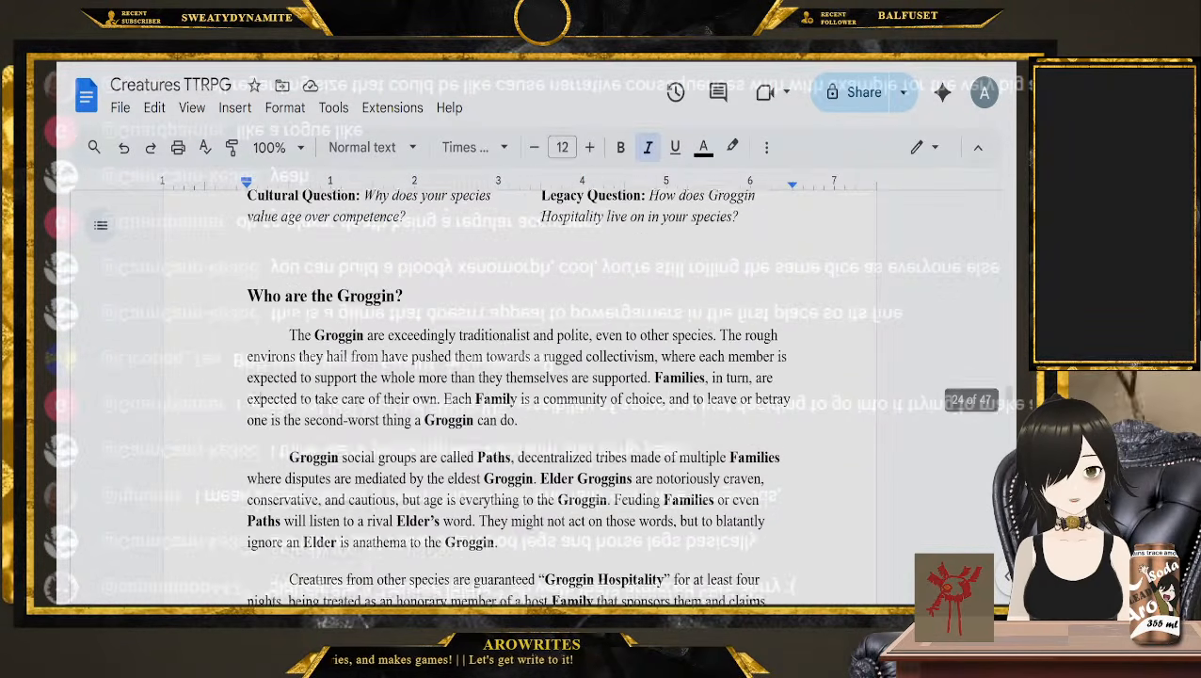
{"action": "scroll", "coordinate": [235, 337], "scroll_direction": "up", "scroll_amount": 1}
{"action": "scroll", "coordinate": [255, 367], "scroll_direction": "down", "scroll_amount": 10}
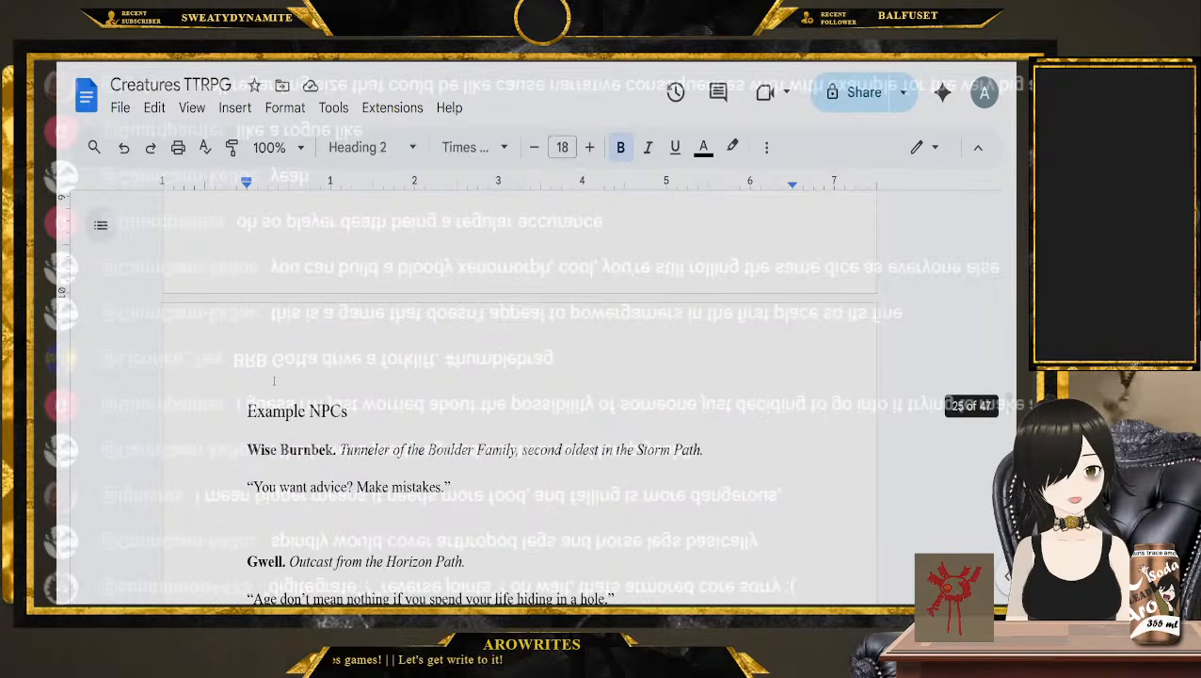
{"action": "scroll", "coordinate": [271, 390], "scroll_direction": "down", "scroll_amount": 5}
{"action": "left_click", "coordinate": [241, 395], "text": "shift"}
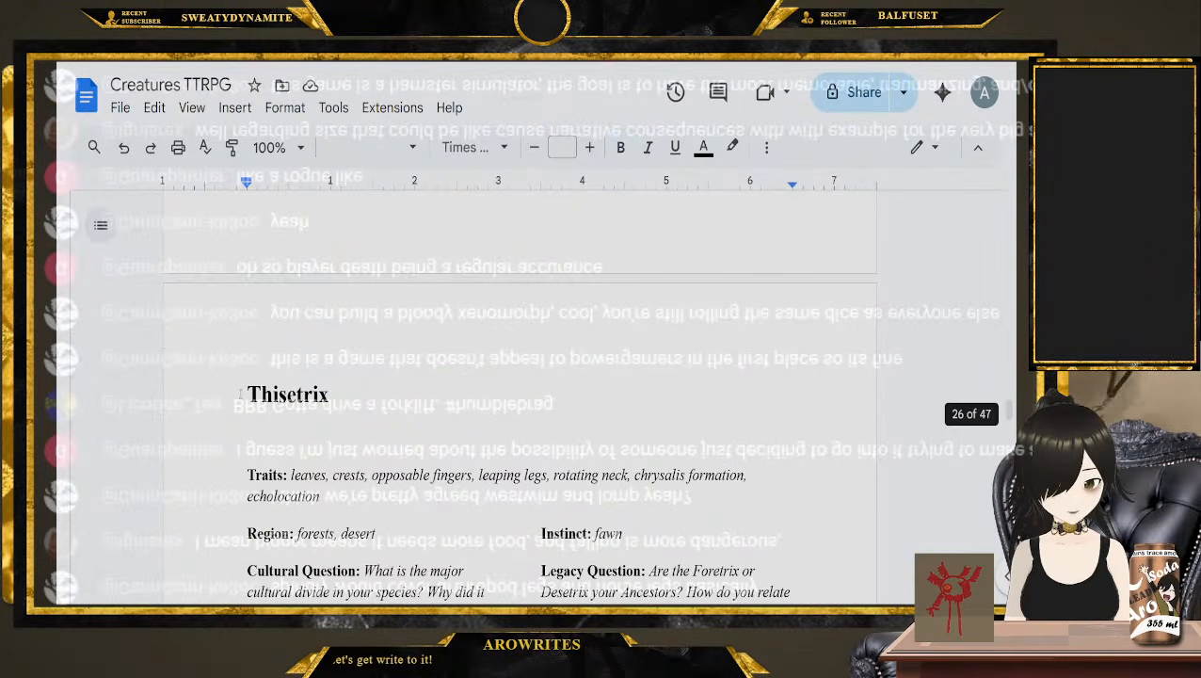
{"action": "key", "text": "BackSpace"}
Remove all the species entries between the end of Westwim and the Vortbaf heading
{"action": "scroll", "coordinate": [244, 367], "scroll_direction": "down", "scroll_amount": 15}
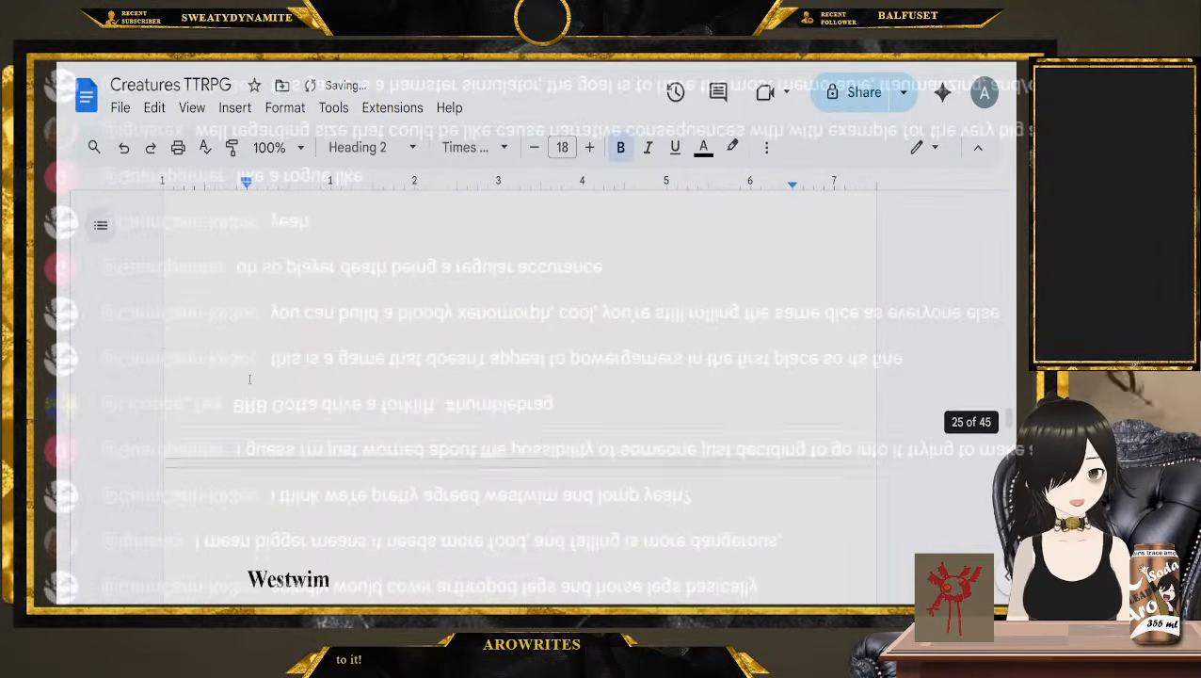
{"action": "scroll", "coordinate": [249, 337], "scroll_direction": "down", "scroll_amount": 15}
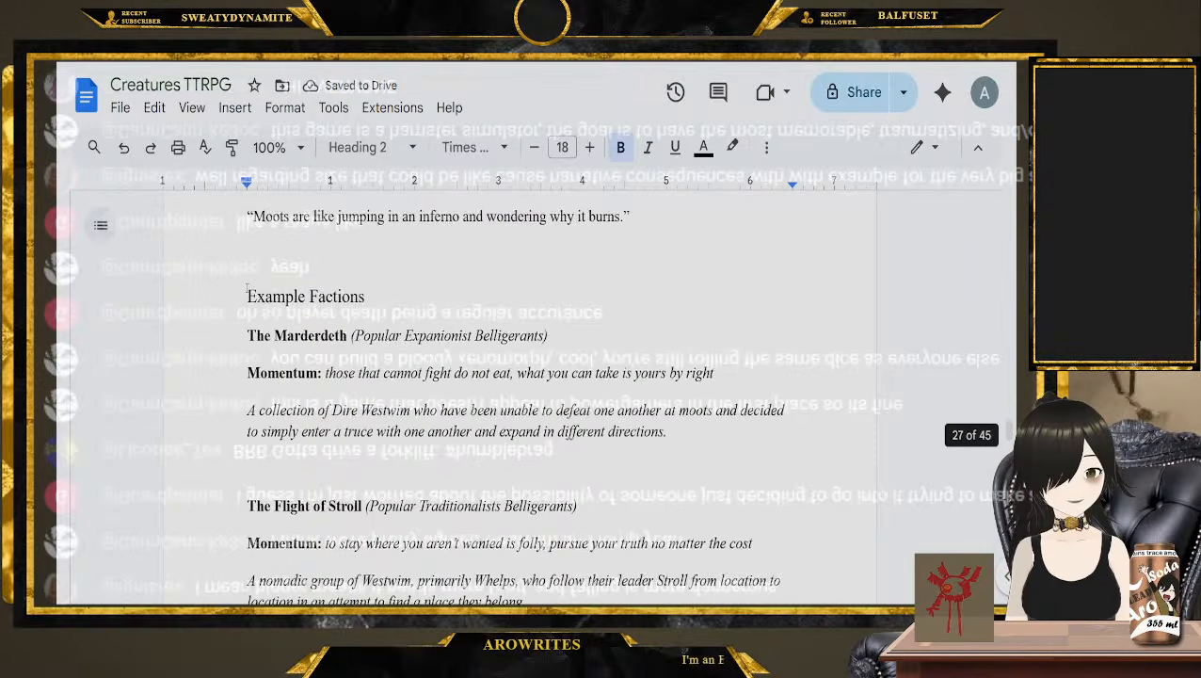
{"action": "scroll", "coordinate": [246, 282], "scroll_direction": "down", "scroll_amount": 15}
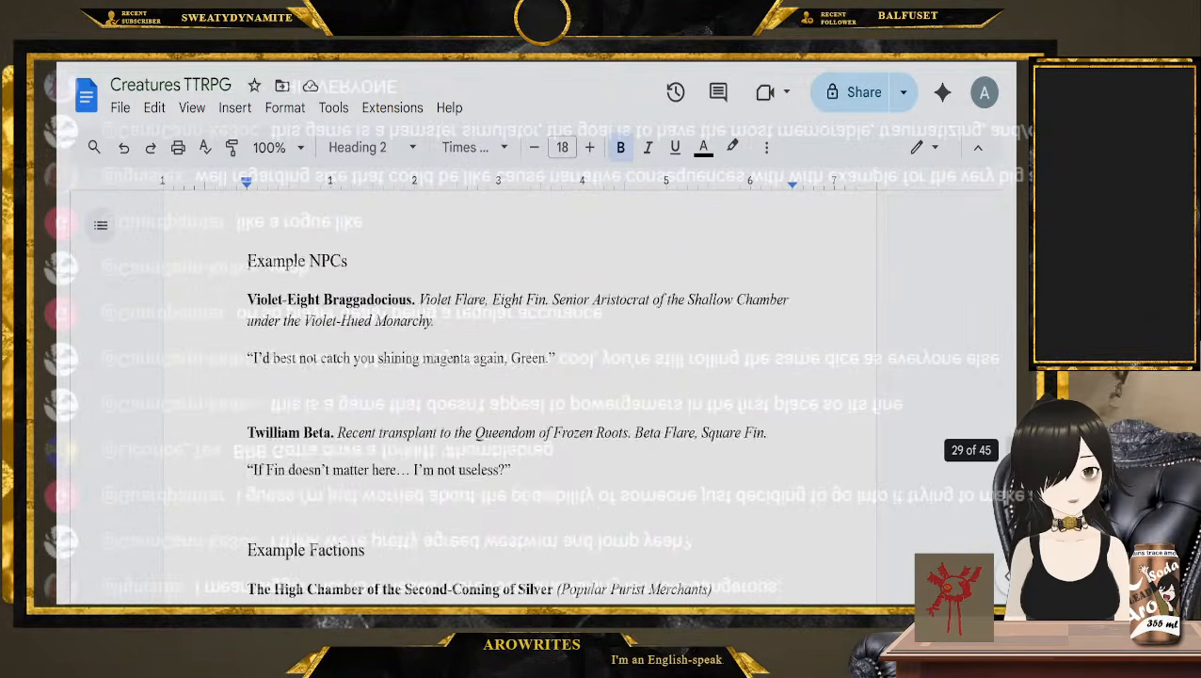
{"action": "scroll", "coordinate": [248, 267], "scroll_direction": "down", "scroll_amount": 20}
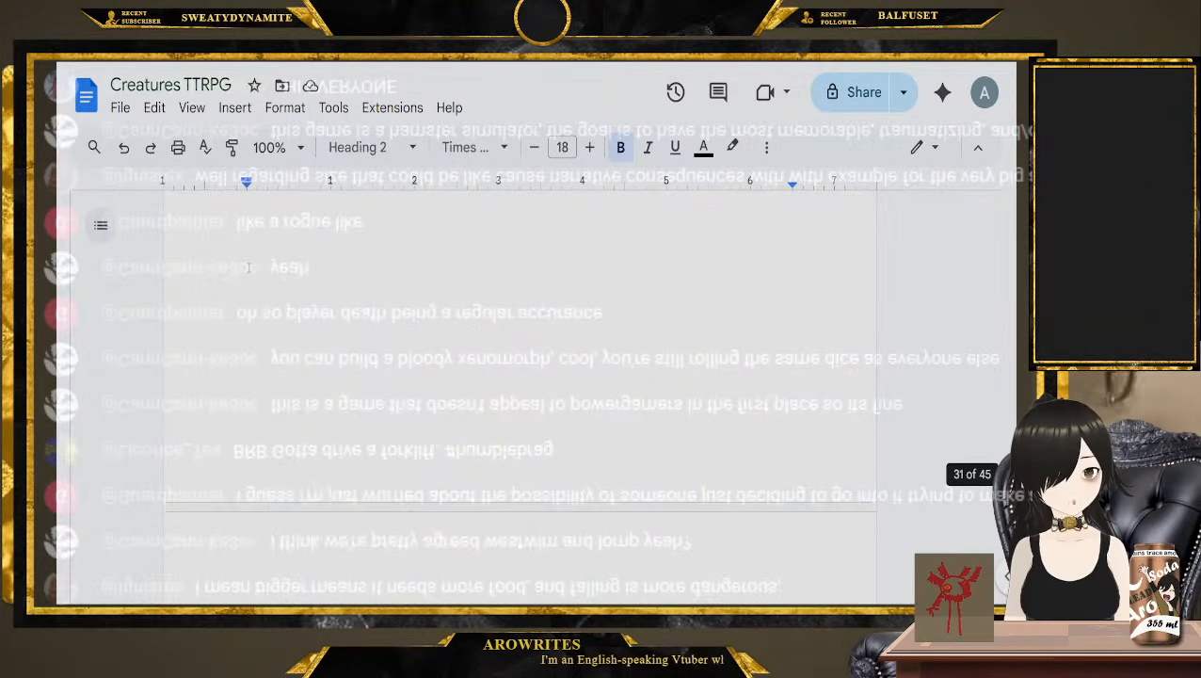
{"action": "scroll", "coordinate": [241, 334], "scroll_direction": "up", "scroll_amount": 3}
{"action": "left_click", "coordinate": [241, 334], "text": "shift"}
{"action": "key", "text": "ctrl+x"}
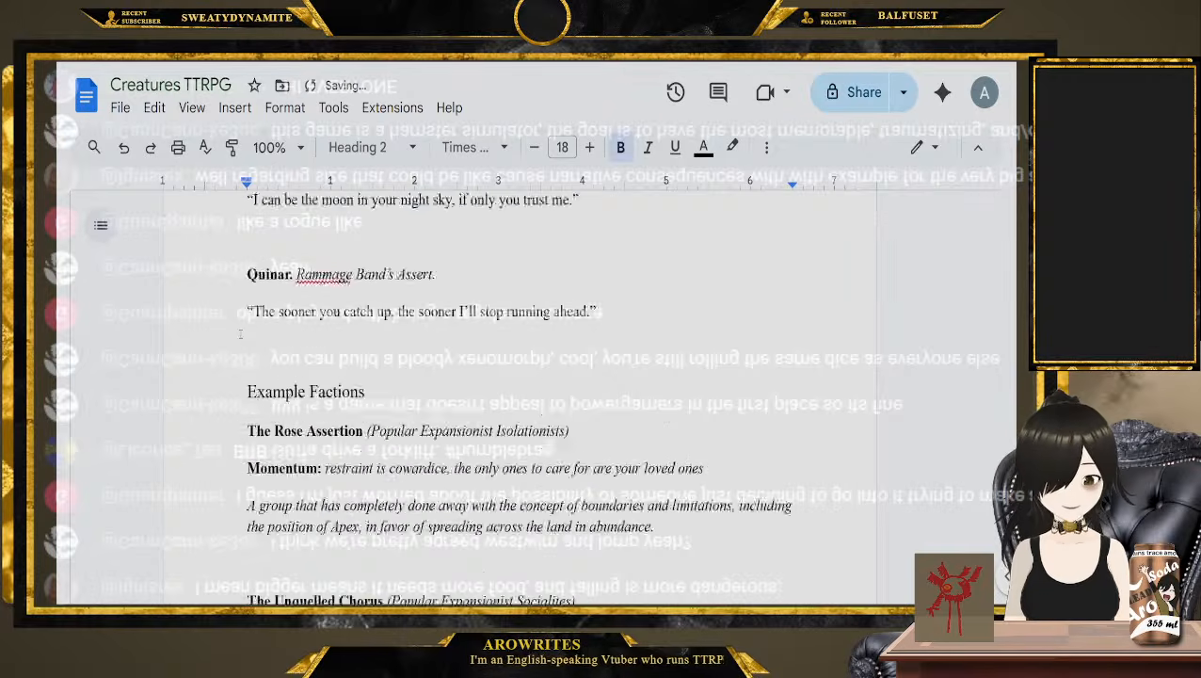
Delete the entire Jirikiri entry so that Lomp directly follows Vortbaf
{"action": "scroll", "coordinate": [241, 333], "scroll_direction": "down", "scroll_amount": 15}
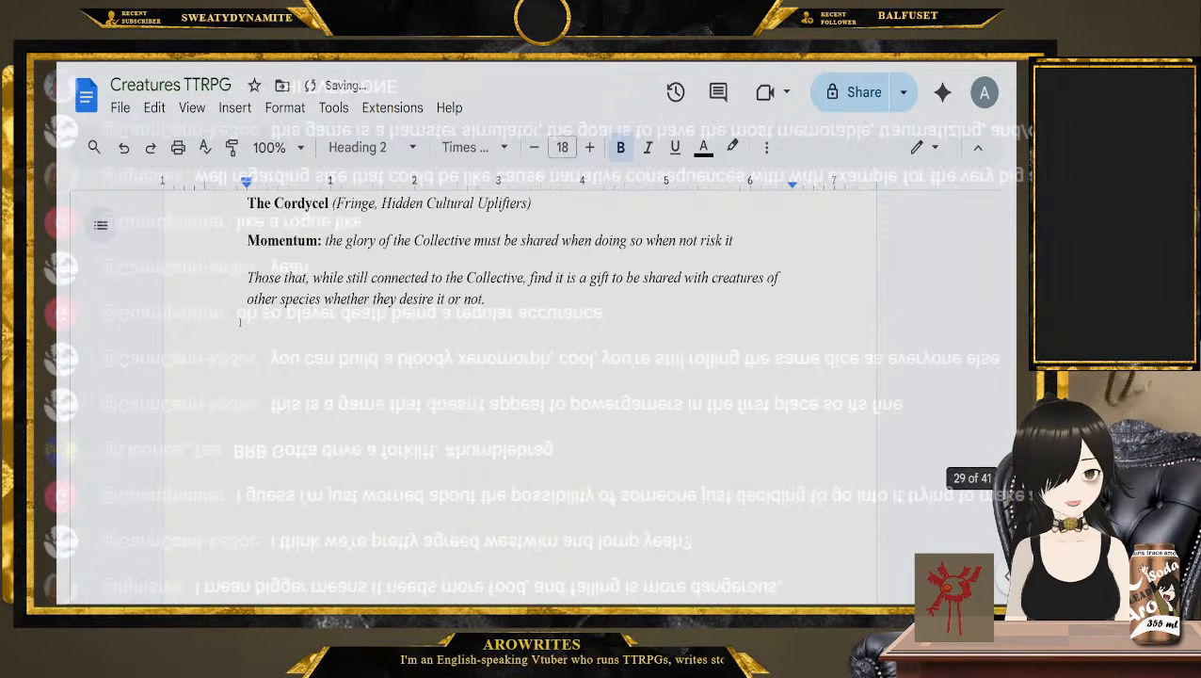
{"action": "scroll", "coordinate": [241, 327], "scroll_direction": "down", "scroll_amount": 15}
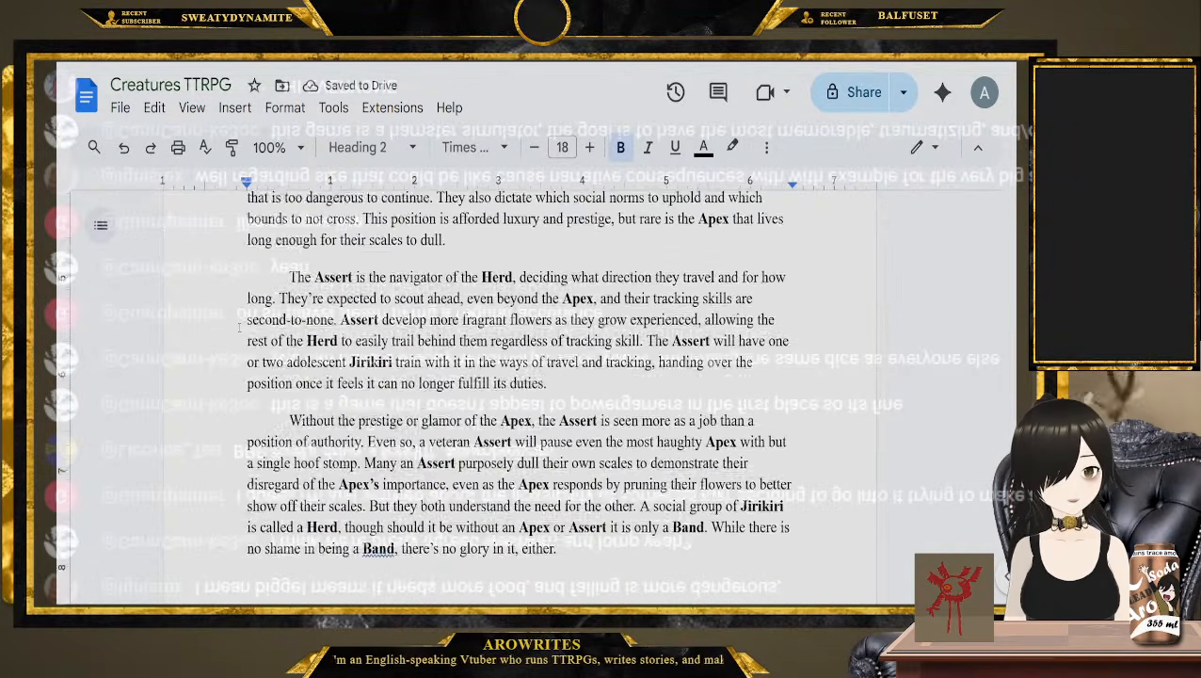
{"action": "scroll", "coordinate": [240, 326], "scroll_direction": "up", "scroll_amount": 2}
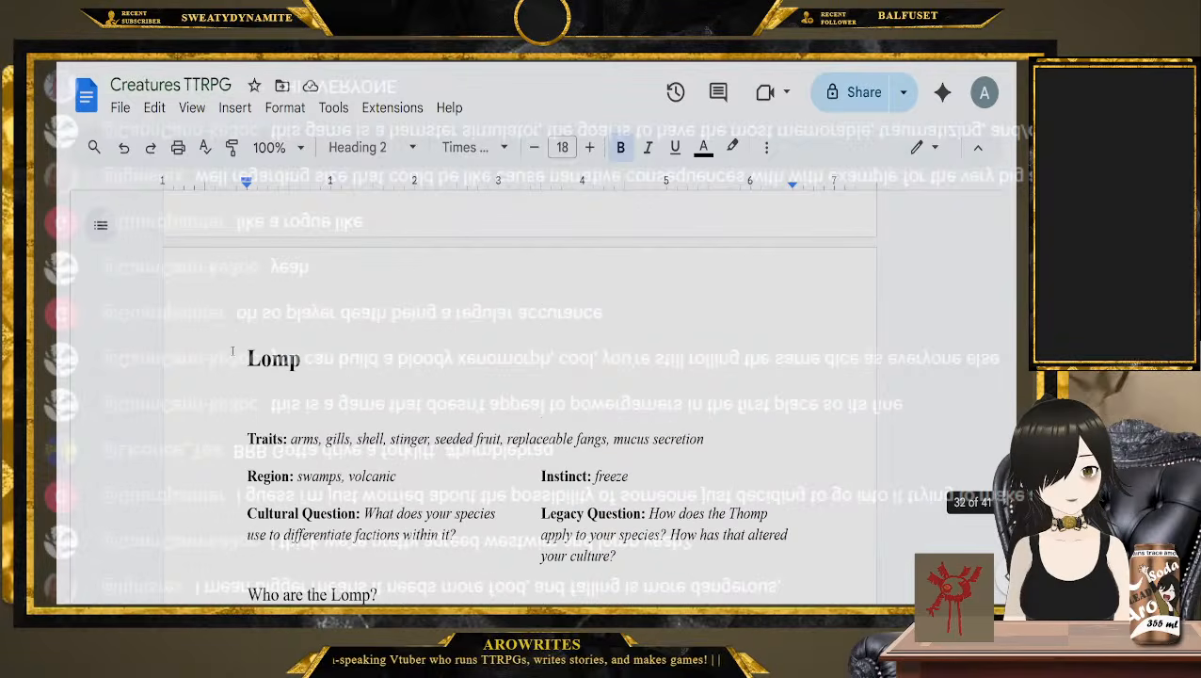
{"action": "left_click", "coordinate": [236, 351], "text": "shift"}
{"action": "key", "text": "BackSpace"}
Delete everything from the Clakalc heading to the document's end, including the leftover blank space after the Lomp entry
{"action": "scroll", "coordinate": [242, 324], "scroll_direction": "down", "scroll_amount": 15}
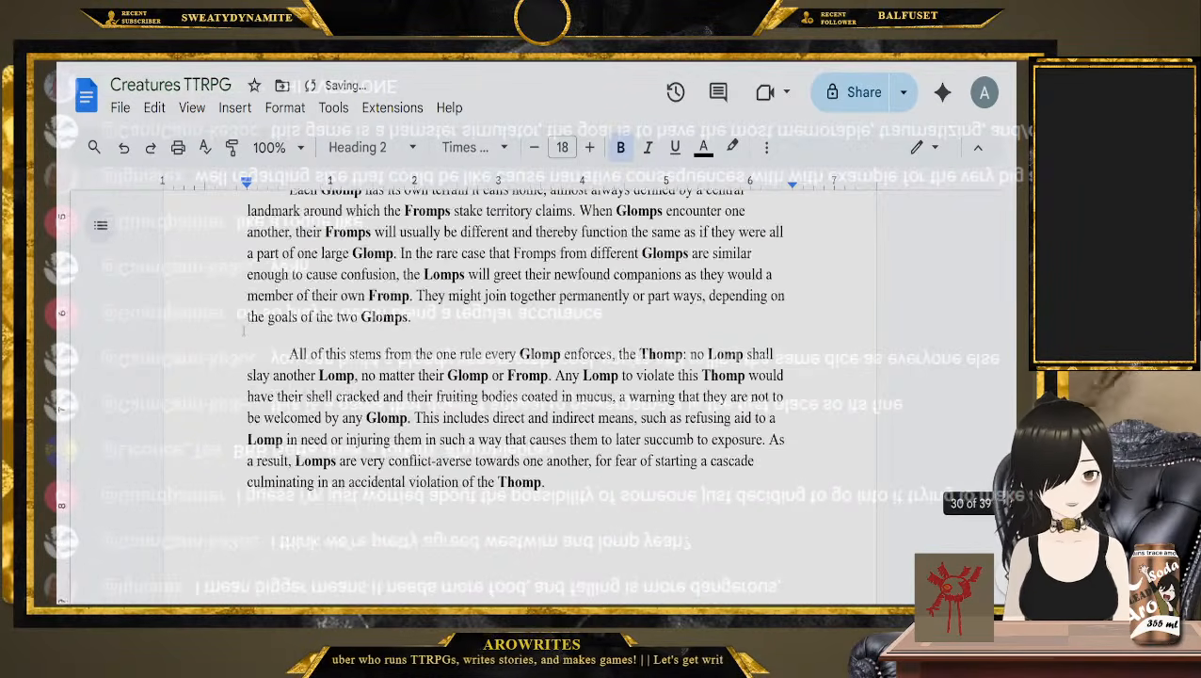
{"action": "scroll", "coordinate": [240, 335], "scroll_direction": "down", "scroll_amount": 3}
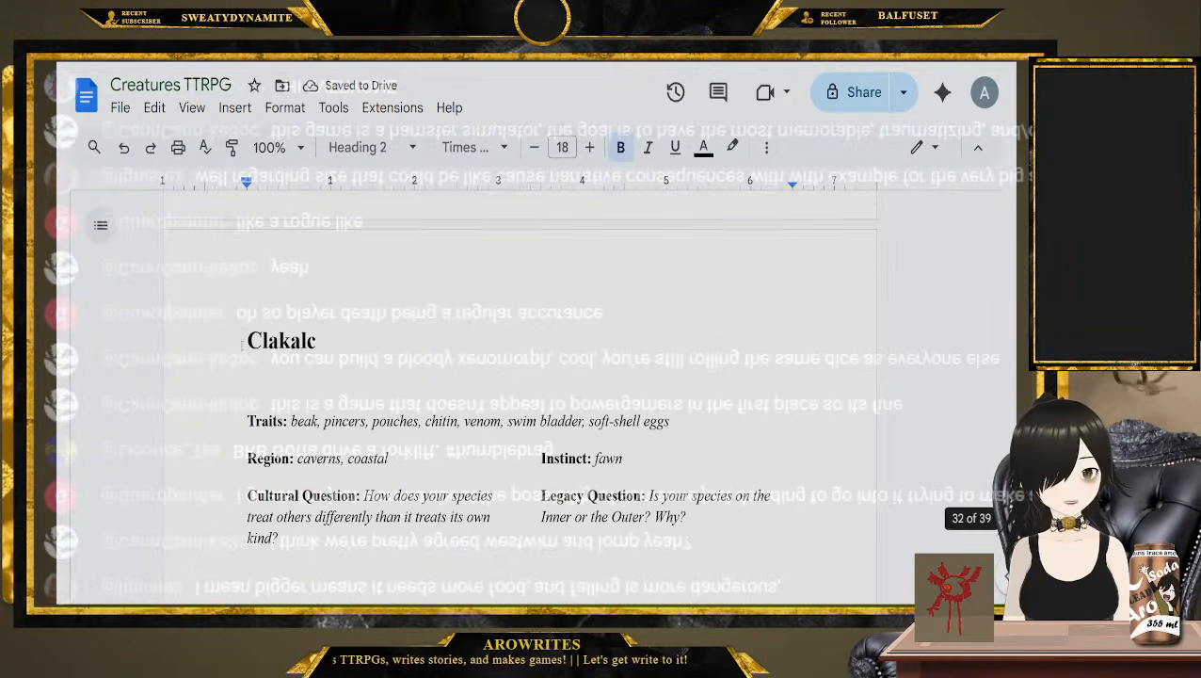
{"action": "scroll", "coordinate": [498, 428], "scroll_direction": "up", "scroll_amount": 5}
{"action": "left_click", "coordinate": [498, 428], "text": "shift"}
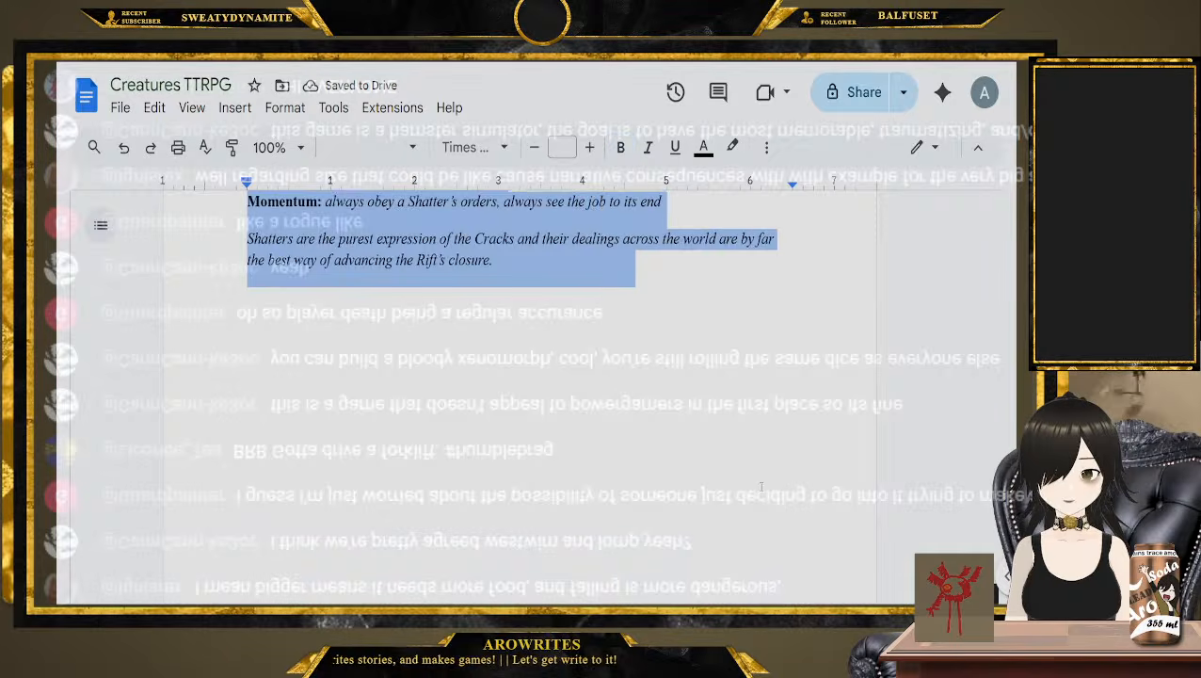
{"action": "key", "text": "BackSpace"}
{"action": "key", "text": "BackSpace"}
{"action": "key", "text": "BackSpace"}
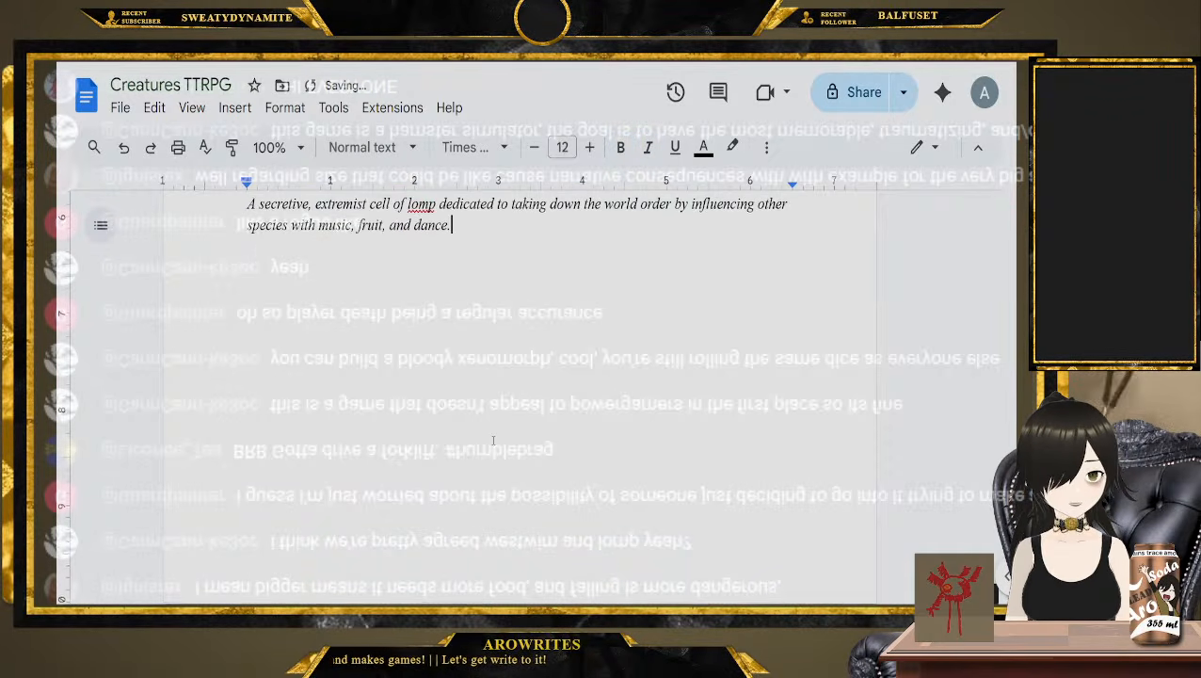
Cut the remaining Thisetrix, Westwim, Vortbaf and Lomp entries from the end of the document and remove the gap left behind
{"action": "scroll", "coordinate": [307, 409], "scroll_direction": "up", "scroll_amount": 10}
{"action": "scroll", "coordinate": [296, 406], "scroll_direction": "up", "scroll_amount": 15}
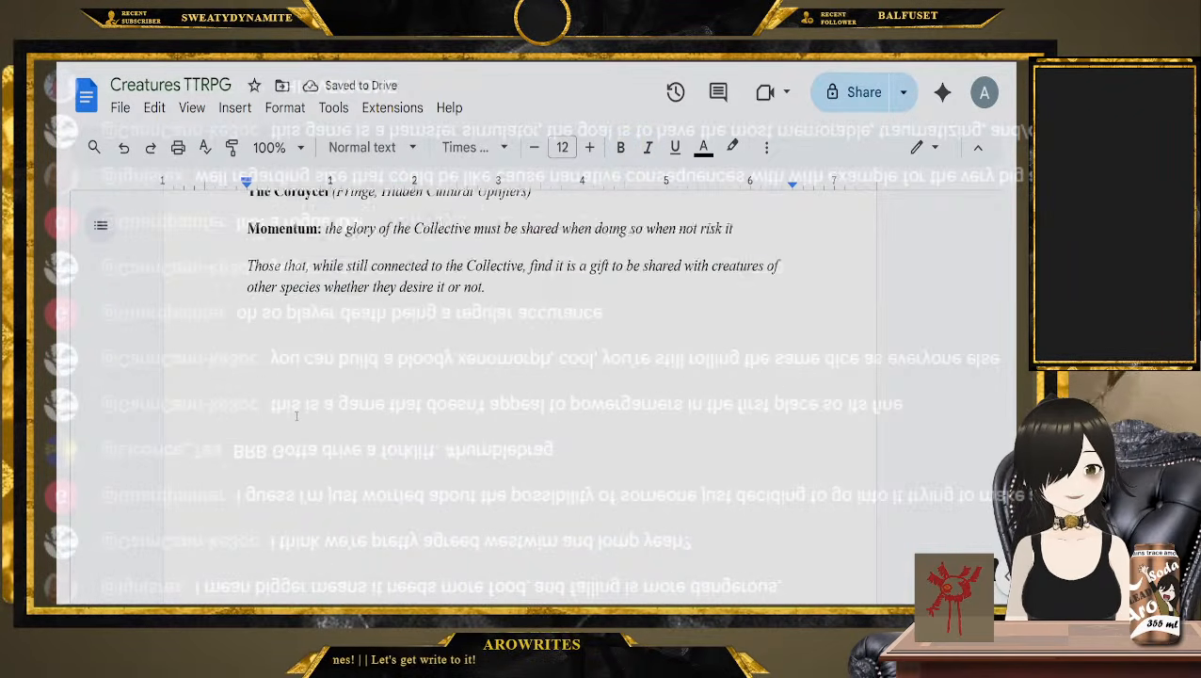
{"action": "scroll", "coordinate": [296, 406], "scroll_direction": "up", "scroll_amount": 15}
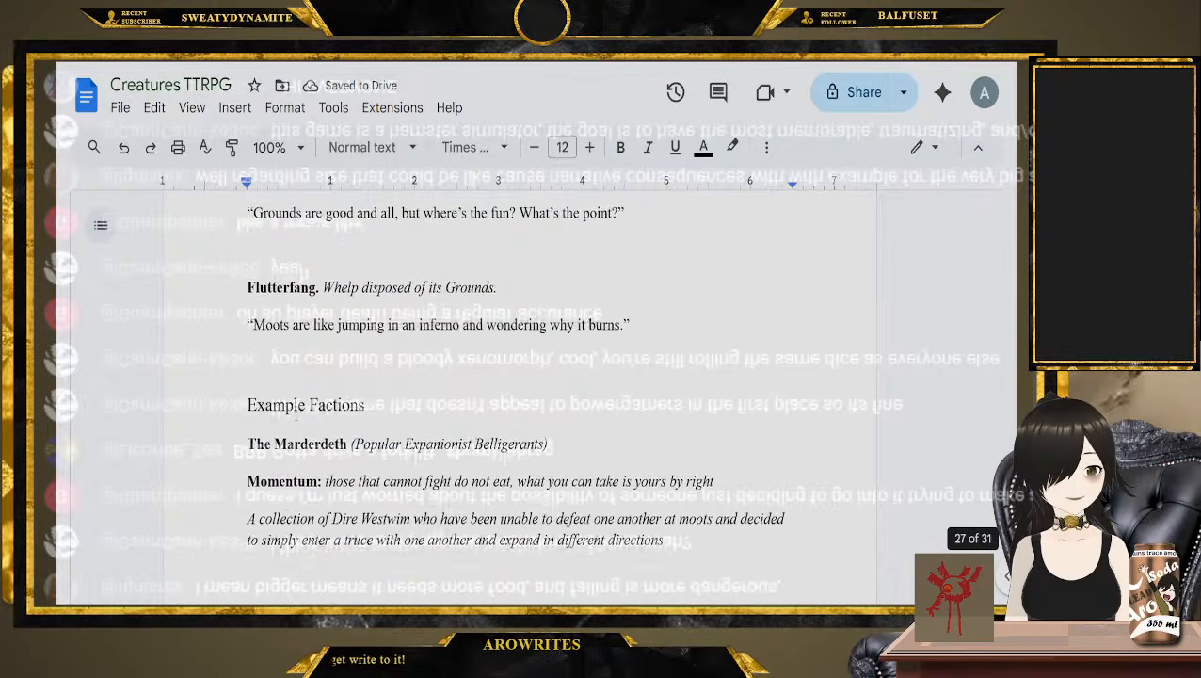
{"action": "scroll", "coordinate": [296, 415], "scroll_direction": "up", "scroll_amount": 15}
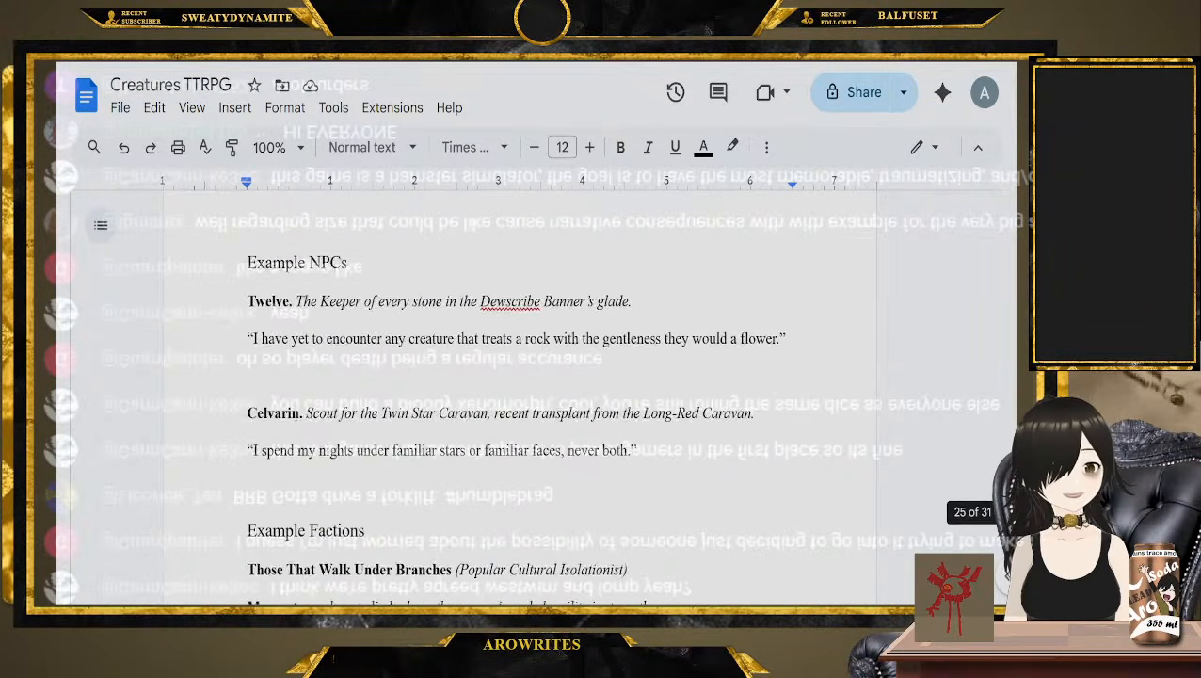
{"action": "scroll", "coordinate": [296, 415], "scroll_direction": "up", "scroll_amount": 6}
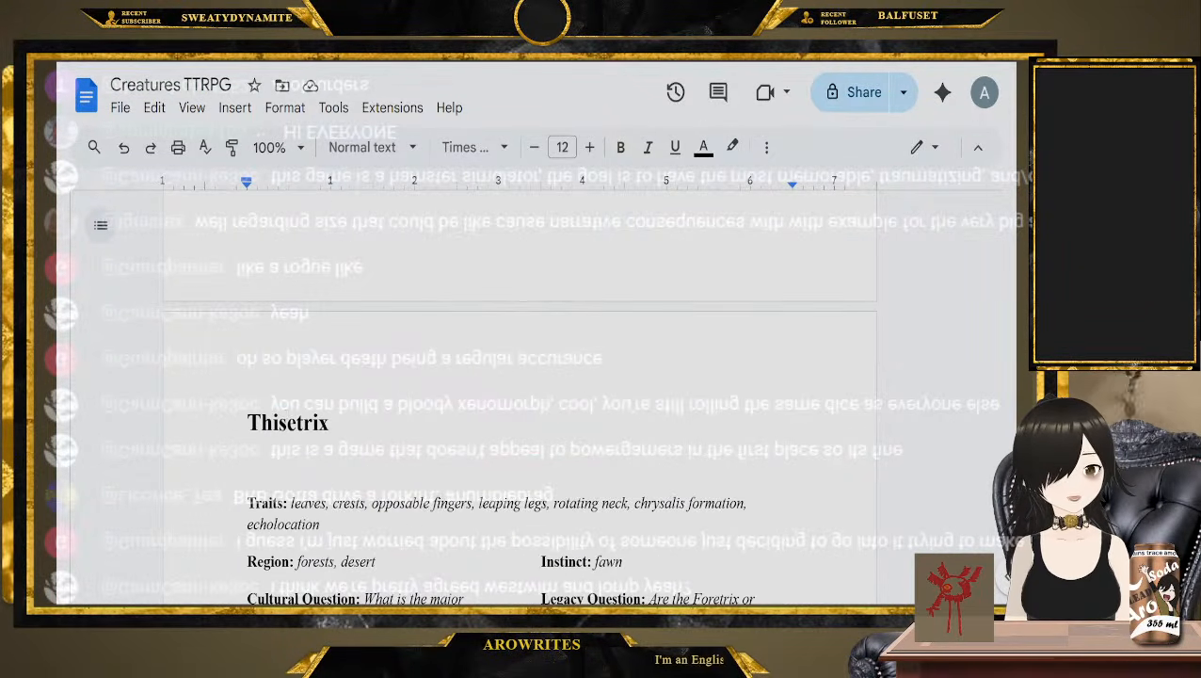
{"action": "left_click", "coordinate": [216, 413], "text": "shift"}
{"action": "key", "text": "ctrl+x"}
{"action": "key", "text": "BackSpace"}
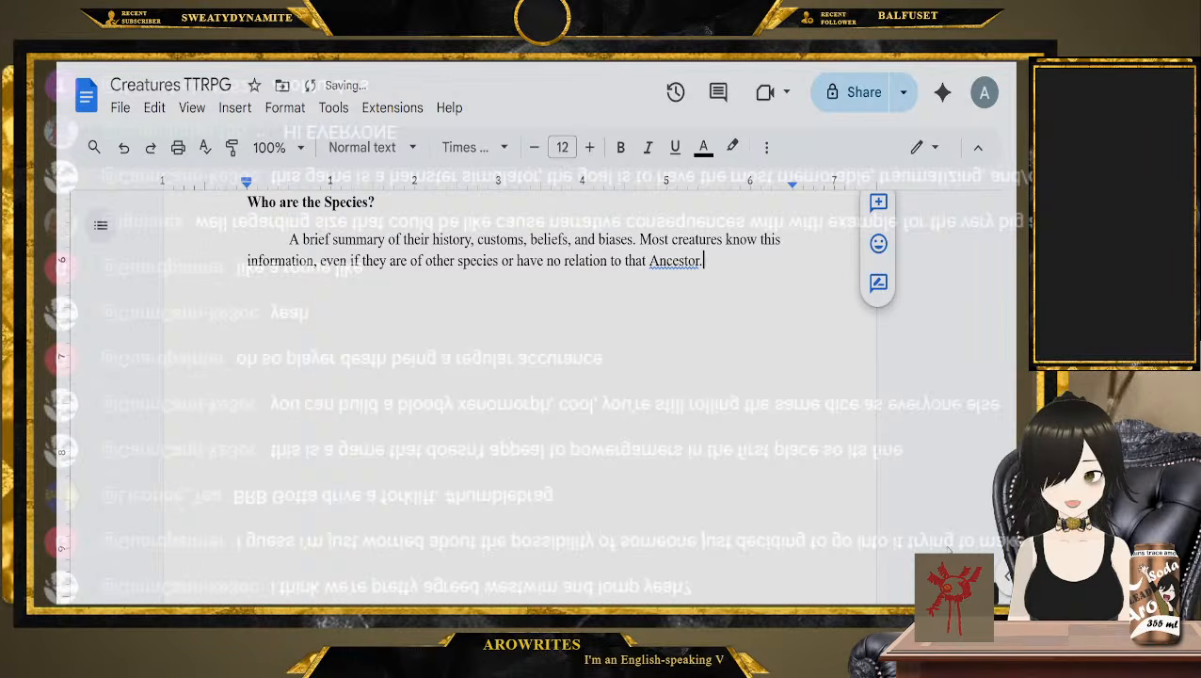
Paste the four cut species entries just before the "Saga 2: Creating Your Creature" heading
{"action": "scroll", "coordinate": [216, 413], "scroll_direction": "up", "scroll_amount": 6}
{"action": "scroll", "coordinate": [216, 413], "scroll_direction": "up", "scroll_amount": 15}
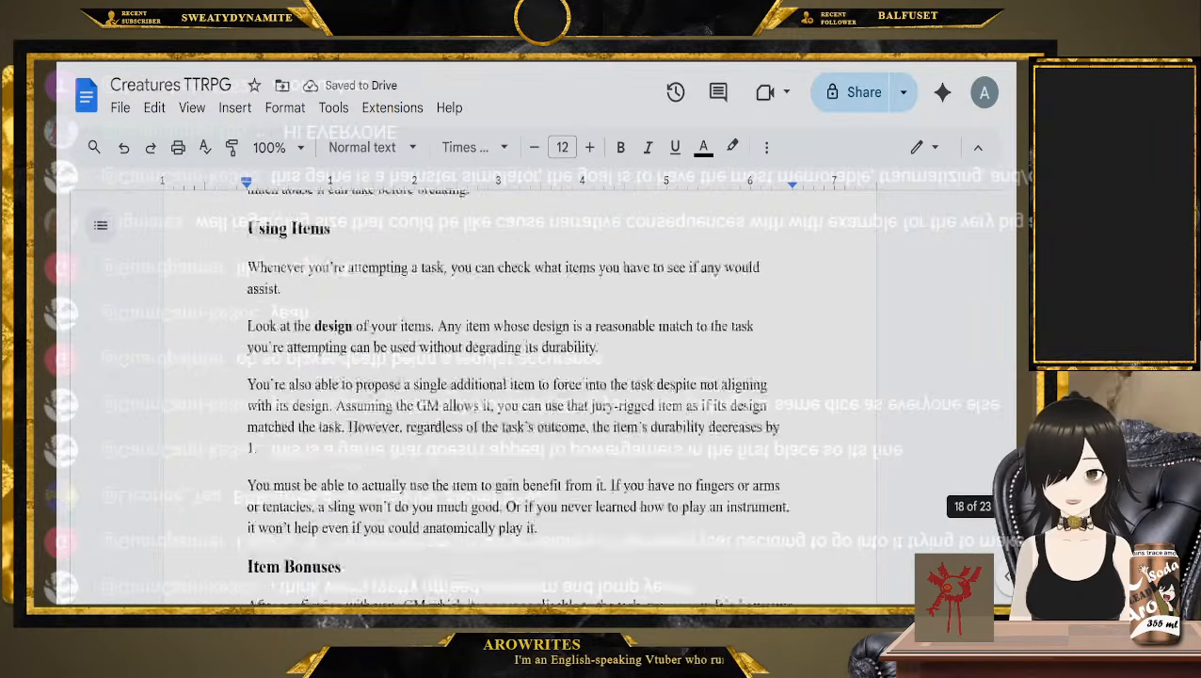
{"action": "scroll", "coordinate": [517, 395], "scroll_direction": "up", "scroll_amount": 15}
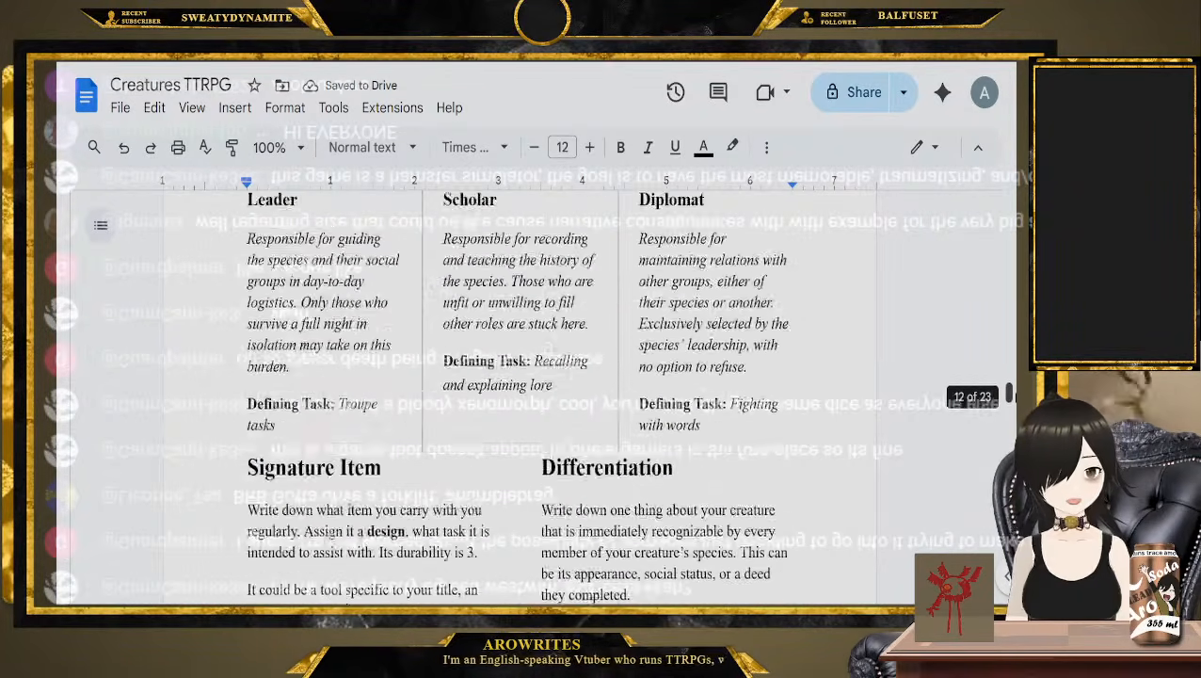
{"action": "scroll", "coordinate": [517, 395], "scroll_direction": "up", "scroll_amount": 1}
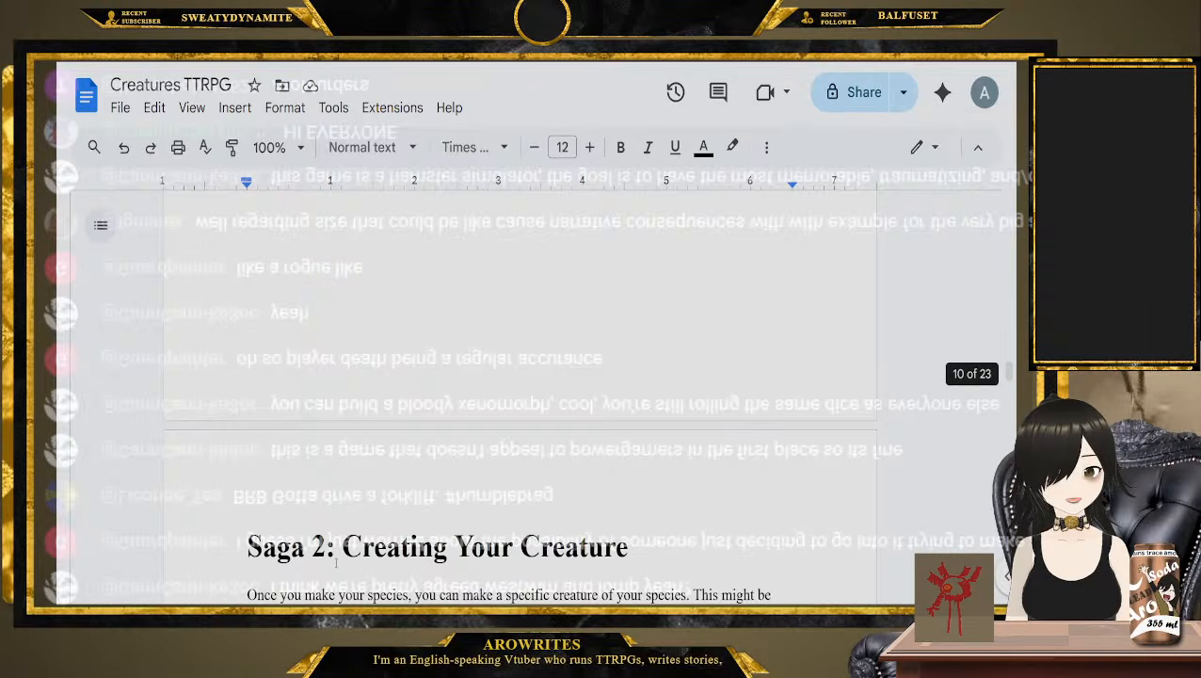
{"action": "left_click", "coordinate": [222, 542]}
{"action": "key", "text": "Return"}
{"action": "key", "text": "Up"}
{"action": "key", "text": "BackSpace"}
{"action": "key", "text": "BackSpace"}
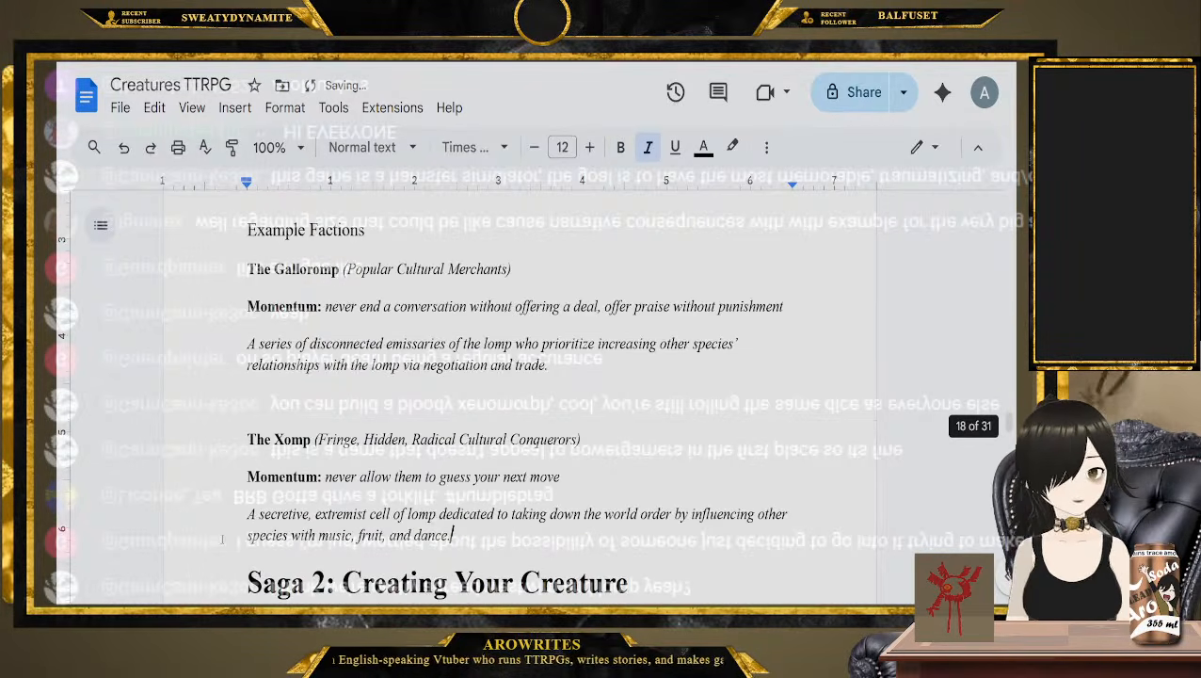
Look through the pasted species entries and undo their insertion before Saga 2
{"action": "scroll", "coordinate": [379, 553], "scroll_direction": "down", "scroll_amount": 10}
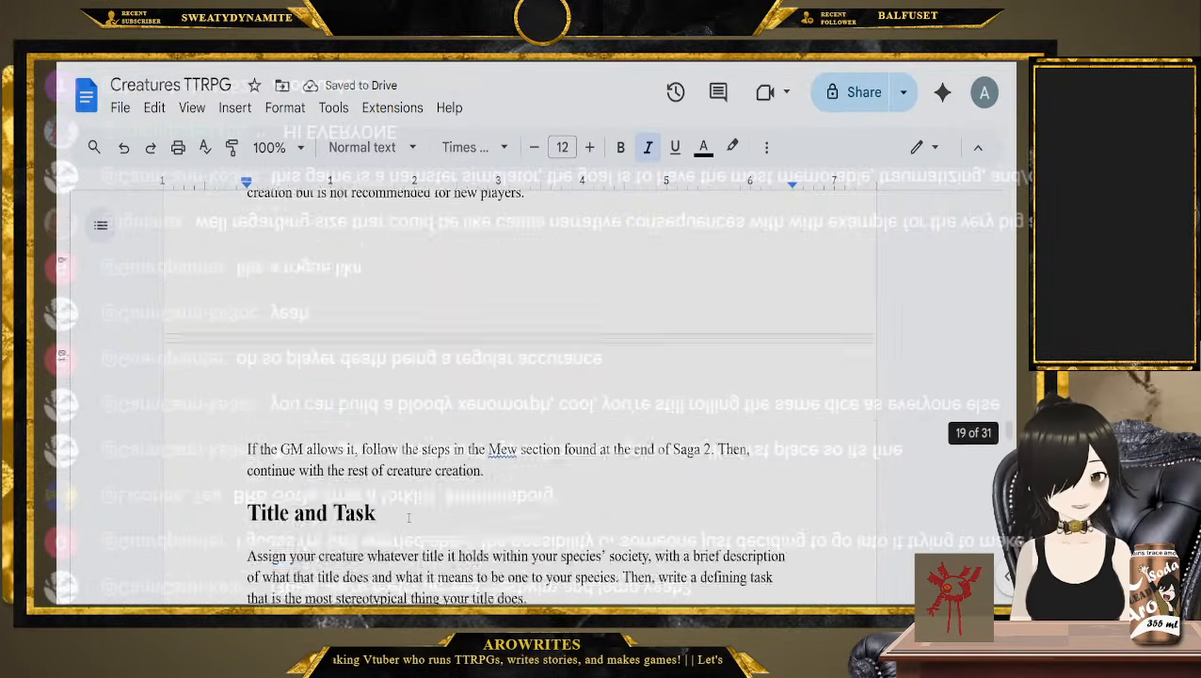
{"action": "scroll", "coordinate": [409, 517], "scroll_direction": "down", "scroll_amount": 20}
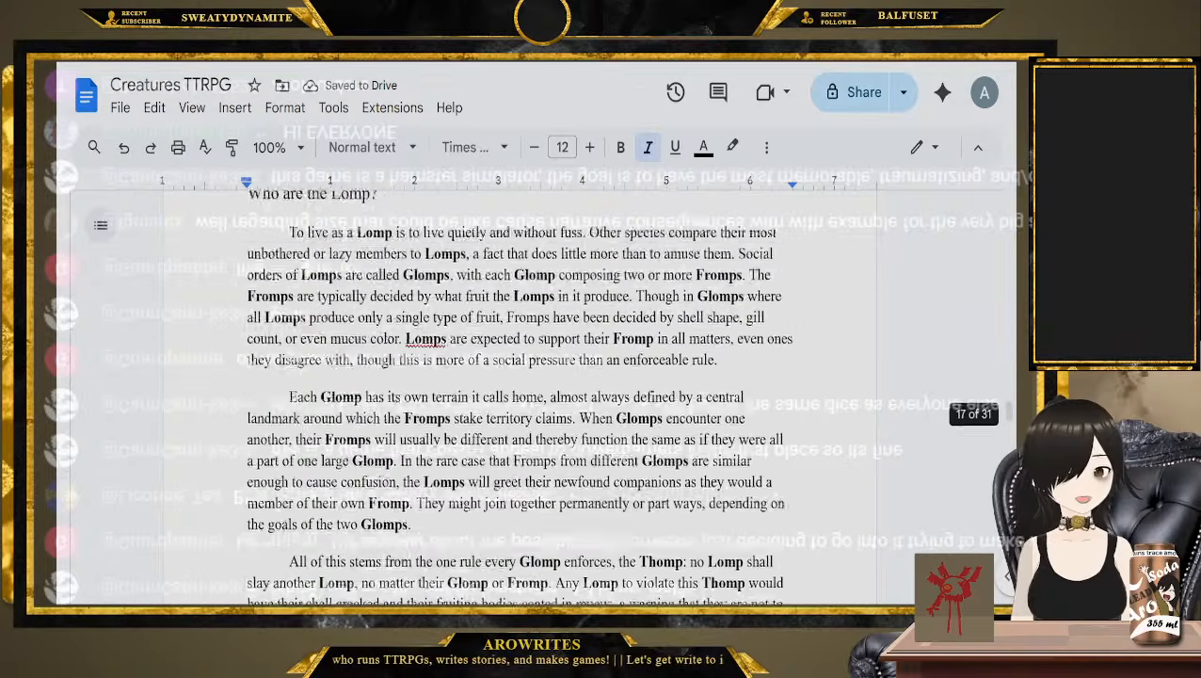
{"action": "scroll", "coordinate": [369, 455], "scroll_direction": "up", "scroll_amount": 15}
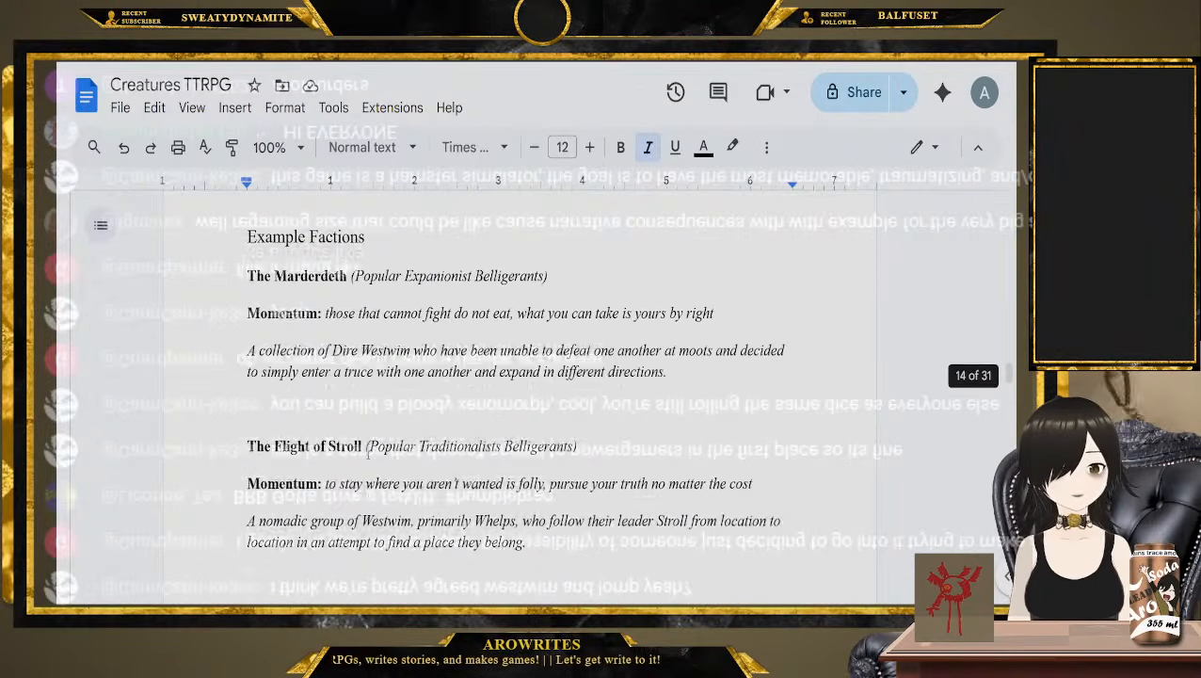
{"action": "scroll", "coordinate": [368, 455], "scroll_direction": "up", "scroll_amount": 15}
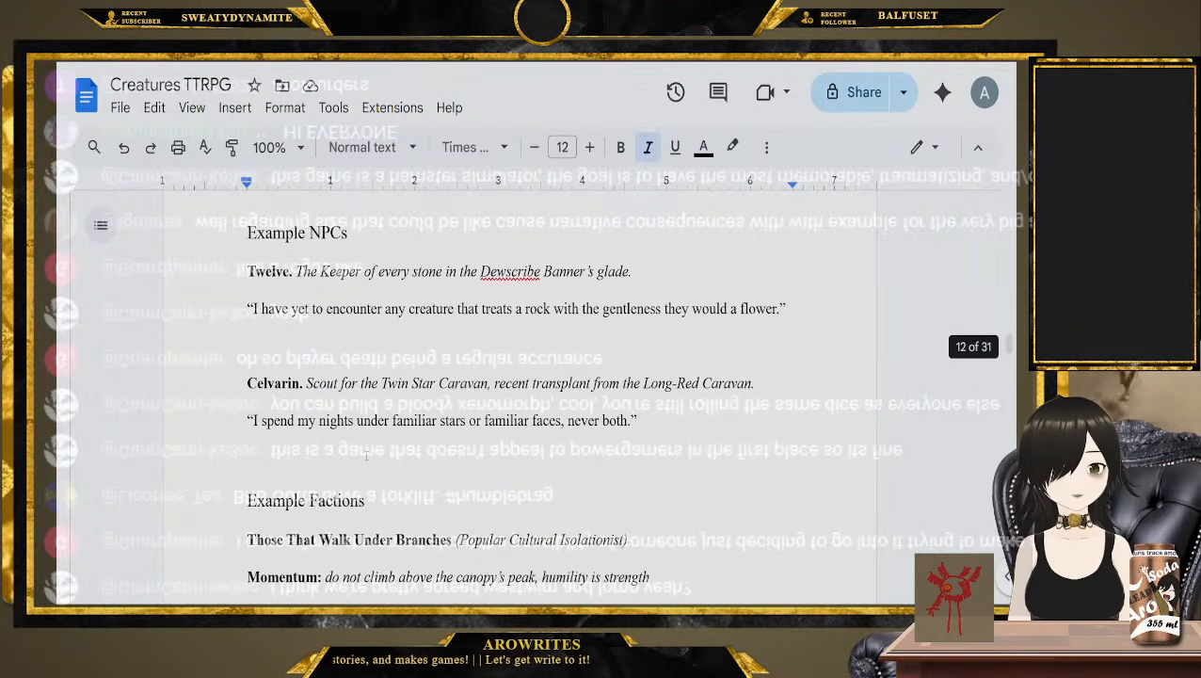
{"action": "scroll", "coordinate": [367, 456], "scroll_direction": "up", "scroll_amount": 20}
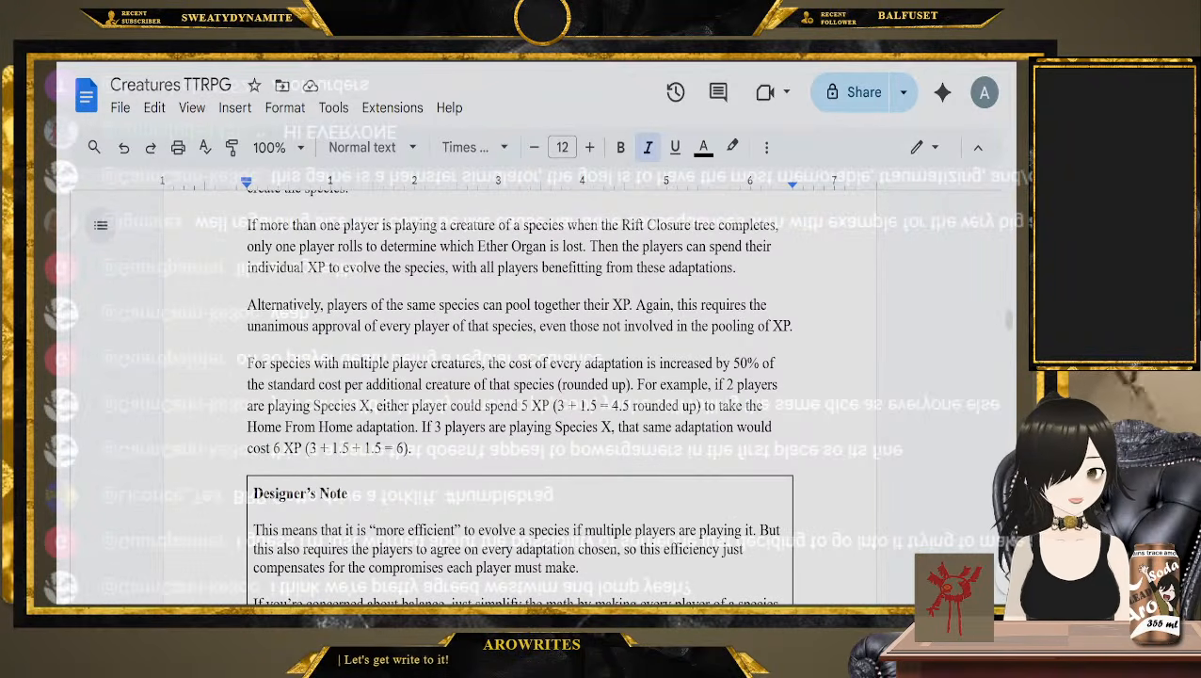
{"action": "key", "text": "ctrl+z"}
{"action": "key", "text": "ctrl+z"}
{"action": "key", "text": "ctrl+z"}
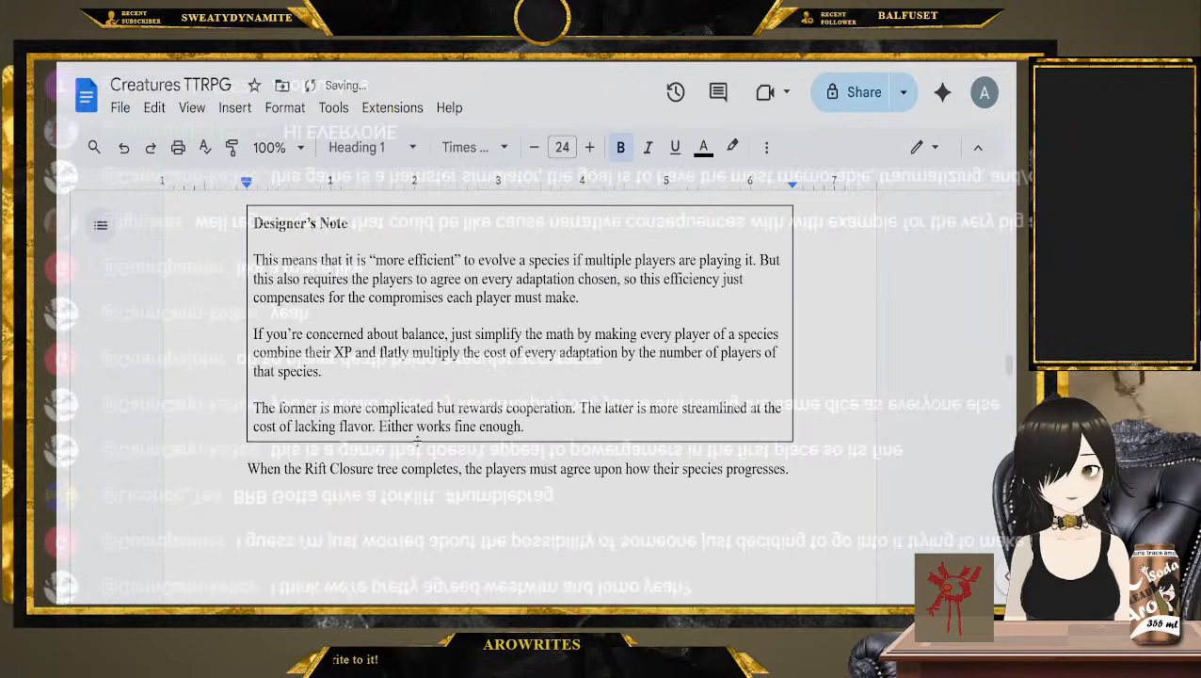
Paste the four species entries directly before the "Factions and Agendas" heading
{"action": "scroll", "coordinate": [417, 438], "scroll_direction": "up", "scroll_amount": 5}
{"action": "left_click_drag", "start_coordinate": [1015, 354], "coordinate": [1016, 274]}
{"action": "scroll", "coordinate": [273, 521], "scroll_direction": "up", "scroll_amount": 13}
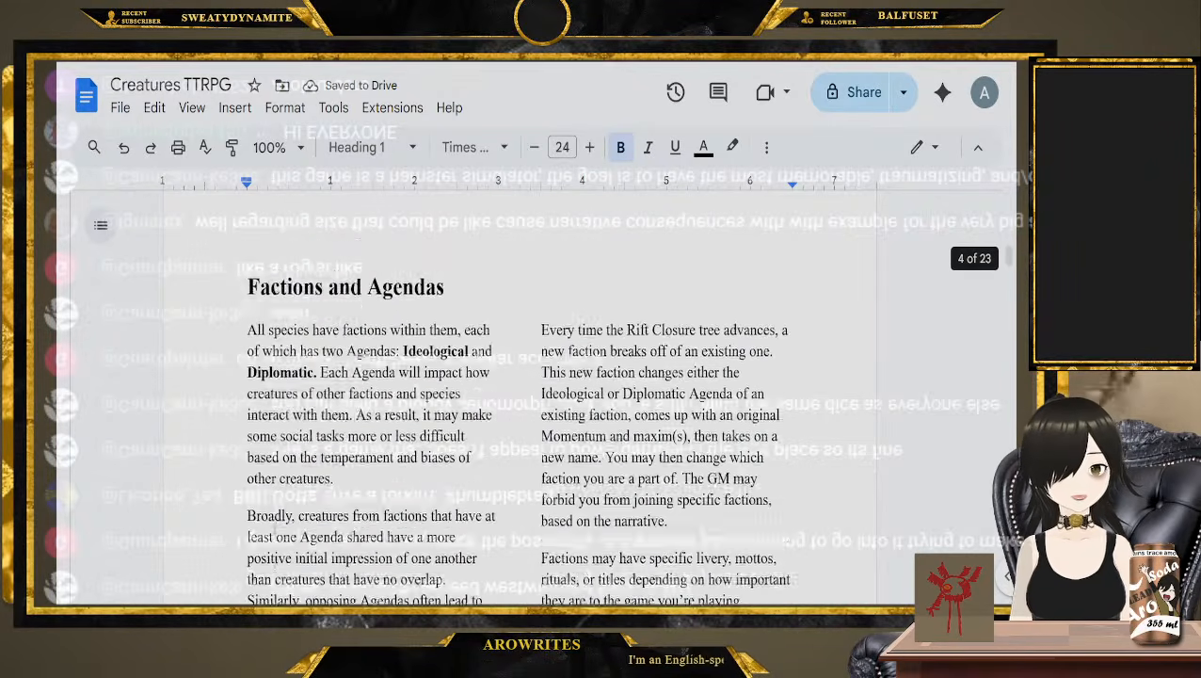
{"action": "scroll", "coordinate": [273, 521], "scroll_direction": "down", "scroll_amount": 4}
{"action": "scroll", "coordinate": [273, 517], "scroll_direction": "down", "scroll_amount": 2}
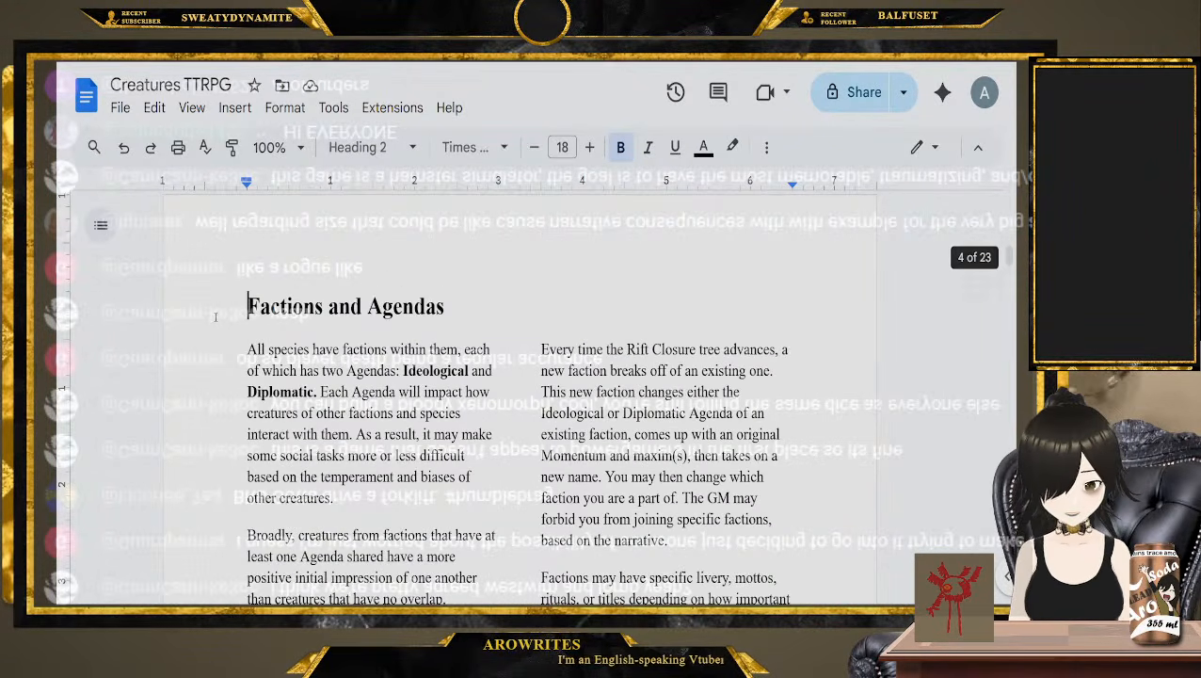
{"action": "key", "text": "ctrl+v"}
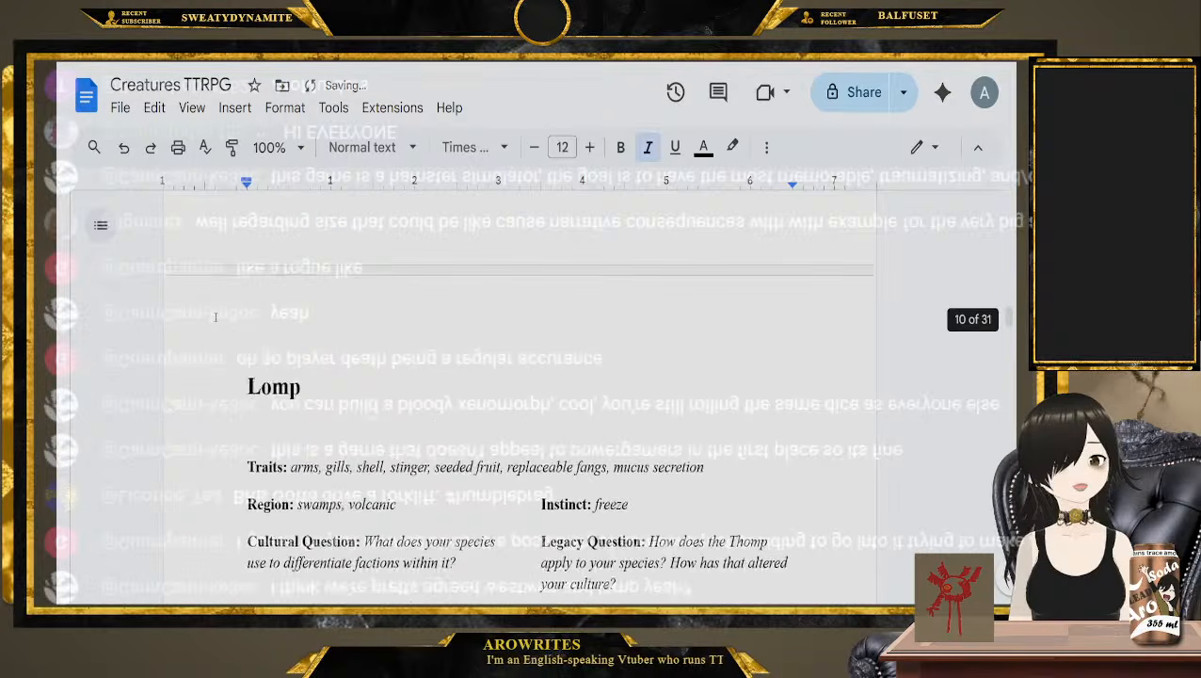
Go back over the Chosen Ancestors, Ancestor Pool and Other Ancestors rules preceding the pasted species entries
{"action": "scroll", "coordinate": [214, 317], "scroll_direction": "up", "scroll_amount": 20}
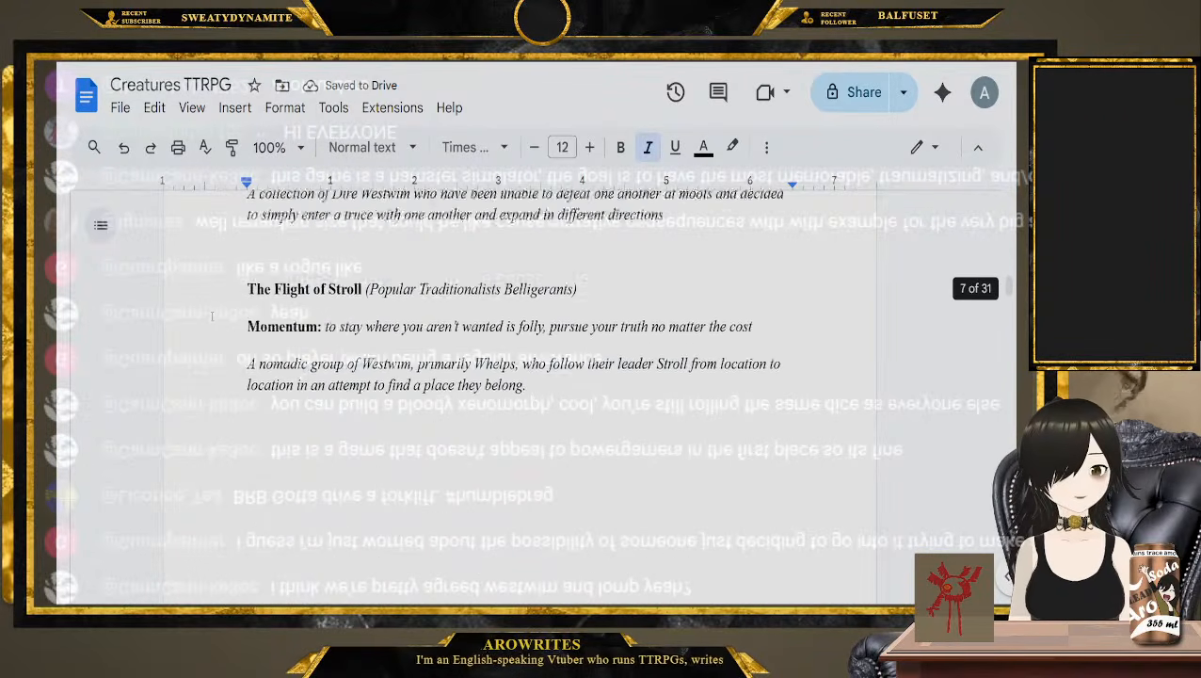
{"action": "scroll", "coordinate": [212, 316], "scroll_direction": "up", "scroll_amount": 20}
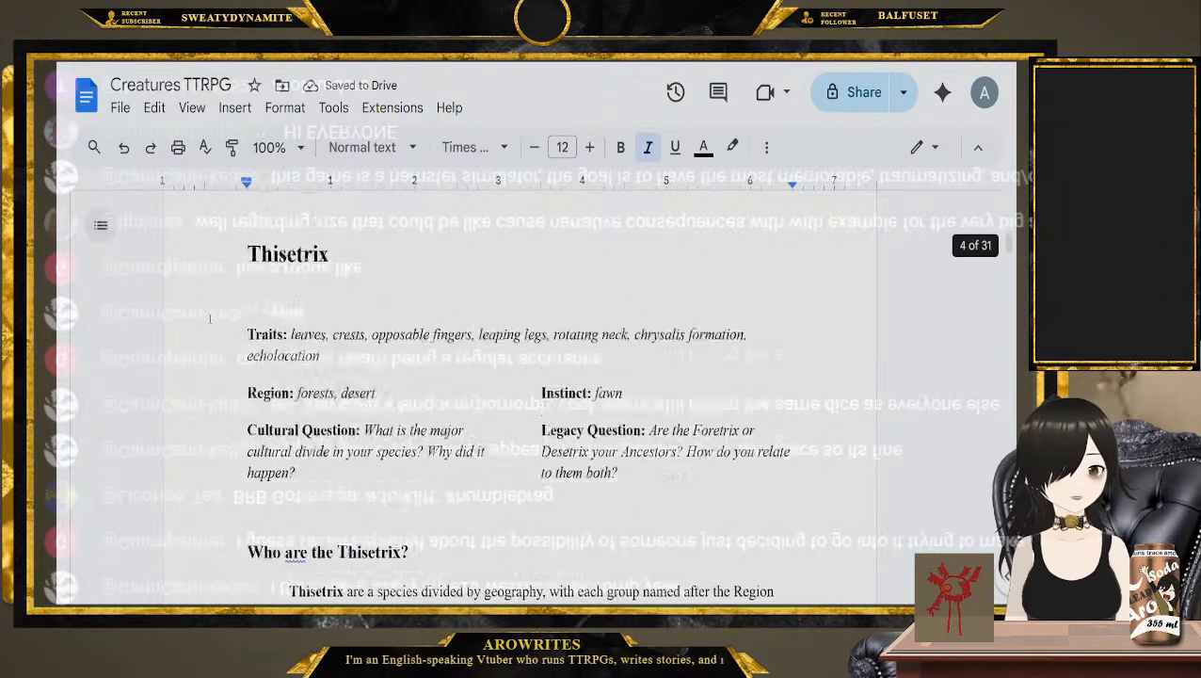
{"action": "scroll", "coordinate": [211, 318], "scroll_direction": "up", "scroll_amount": 8}
{"action": "scroll", "coordinate": [356, 399], "scroll_direction": "down", "scroll_amount": 3}
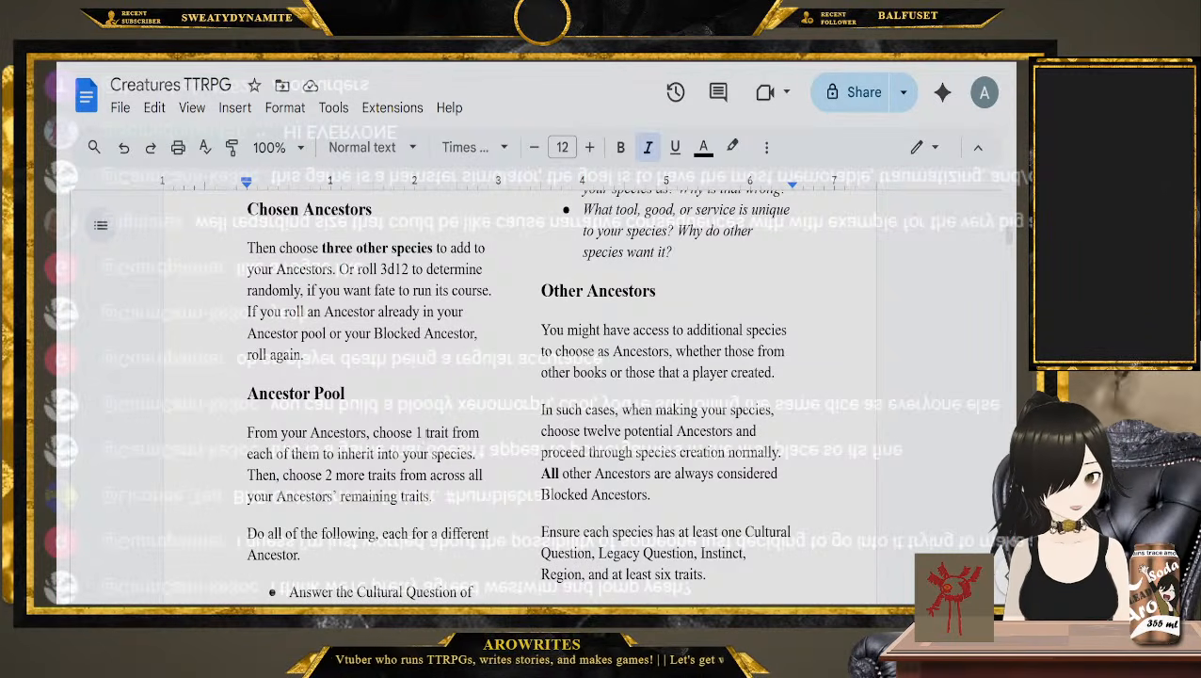
{"action": "scroll", "coordinate": [516, 395], "scroll_direction": "down", "scroll_amount": 1}
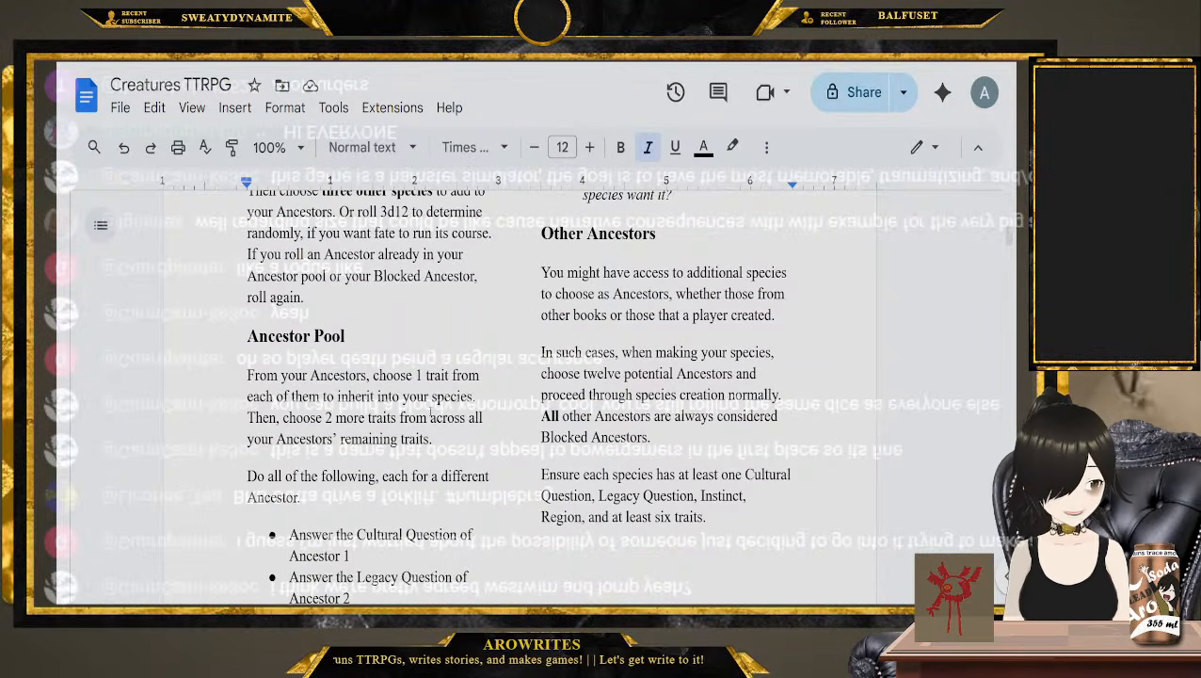
{"action": "scroll", "coordinate": [328, 430], "scroll_direction": "down", "scroll_amount": 5}
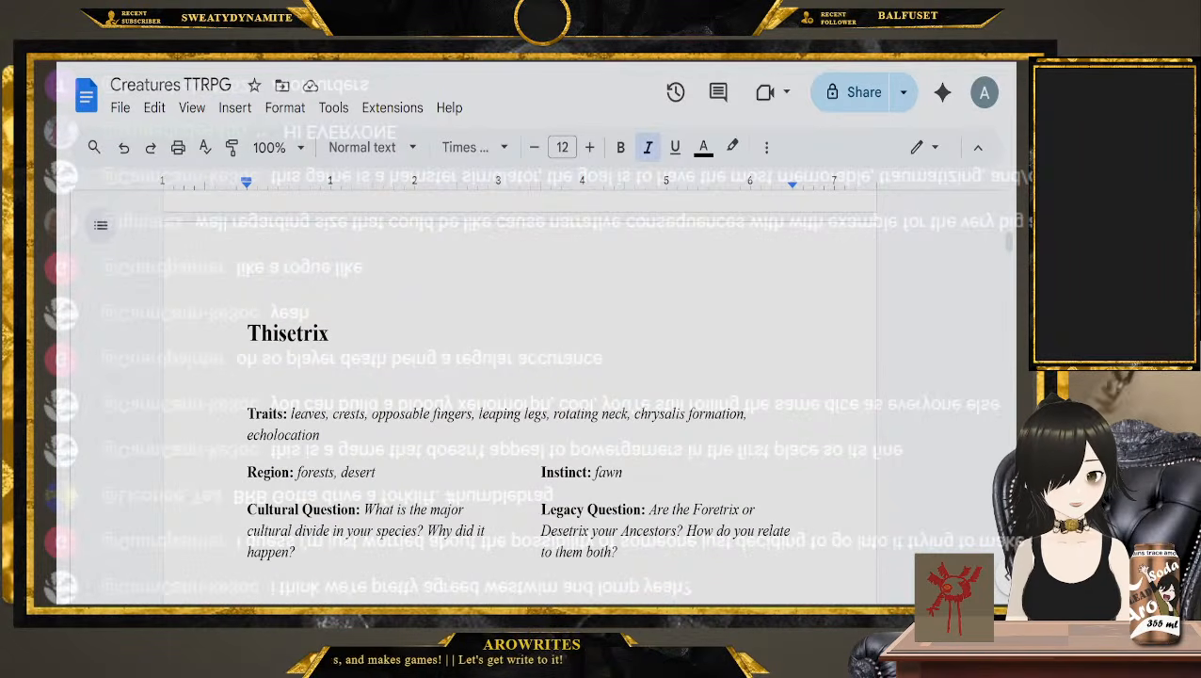
Go through the Thisetrix traits one by one, from leaves and crests to echolocation
{"action": "double_click", "coordinate": [308, 414]}
{"action": "double_click", "coordinate": [349, 414]}
{"action": "double_click", "coordinate": [400, 414]}
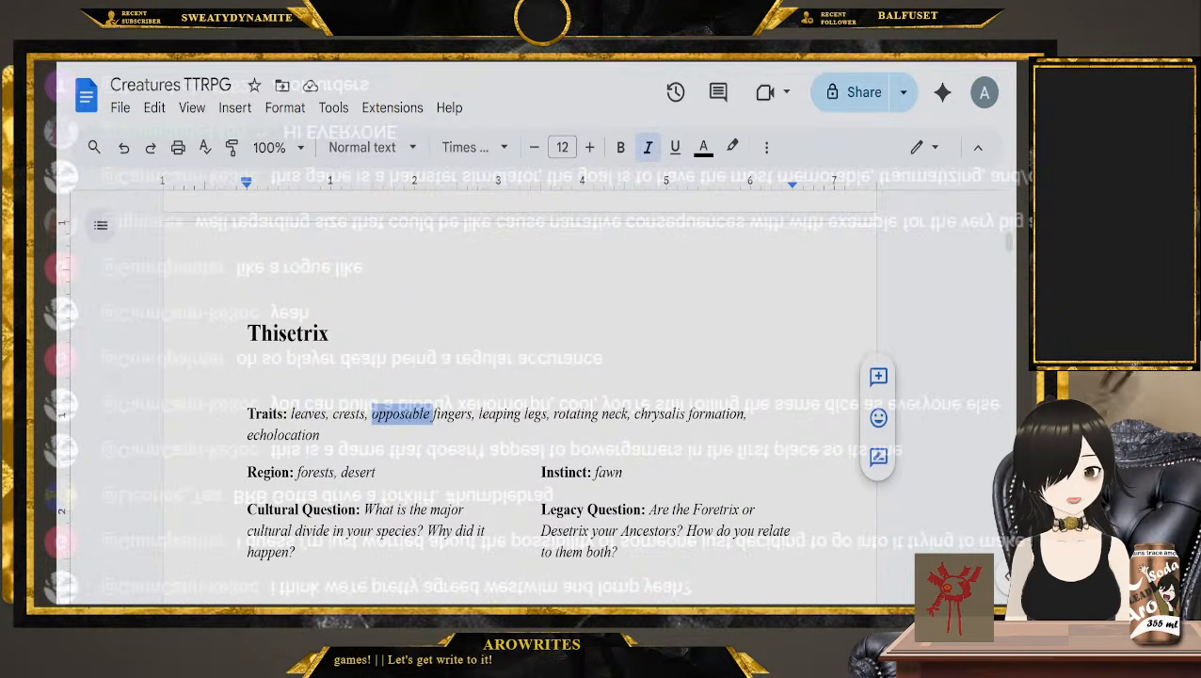
{"action": "left_click", "coordinate": [503, 415]}
{"action": "double_click", "coordinate": [504, 414]}
{"action": "double_click", "coordinate": [577, 414]}
{"action": "double_click", "coordinate": [659, 415]}
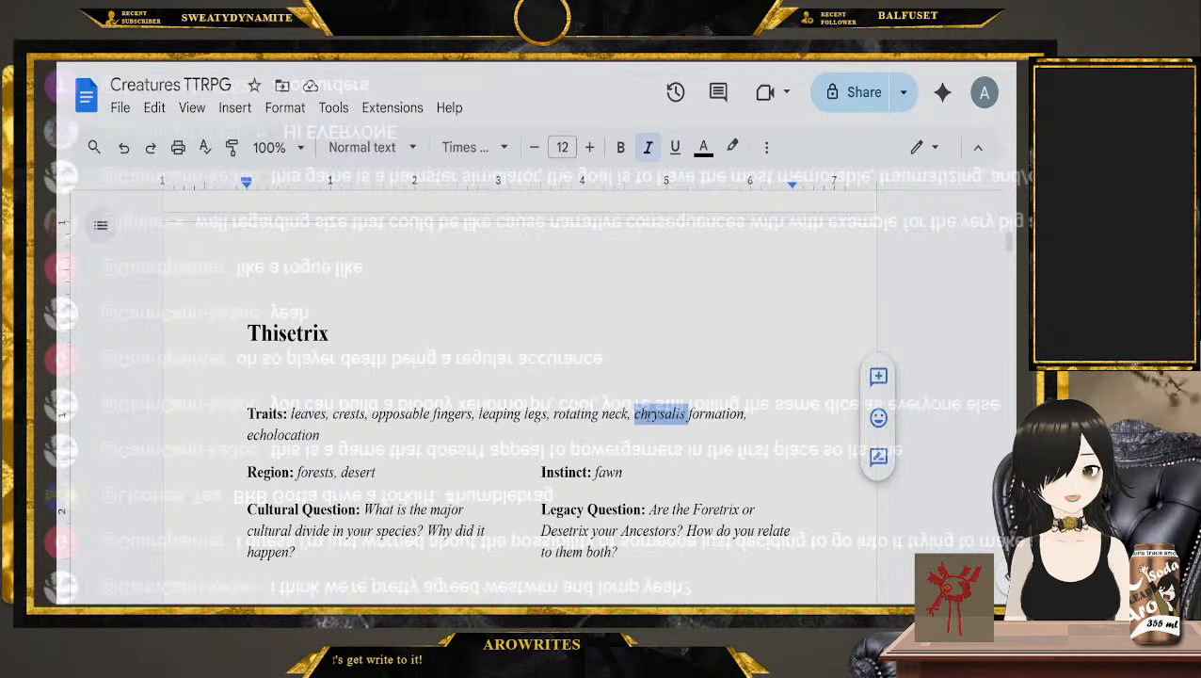
{"action": "double_click", "coordinate": [283, 434]}
Copy the Westwim traits line and paste it just before the Thisetrix heading
{"action": "scroll", "coordinate": [292, 429], "scroll_direction": "down", "scroll_amount": 20}
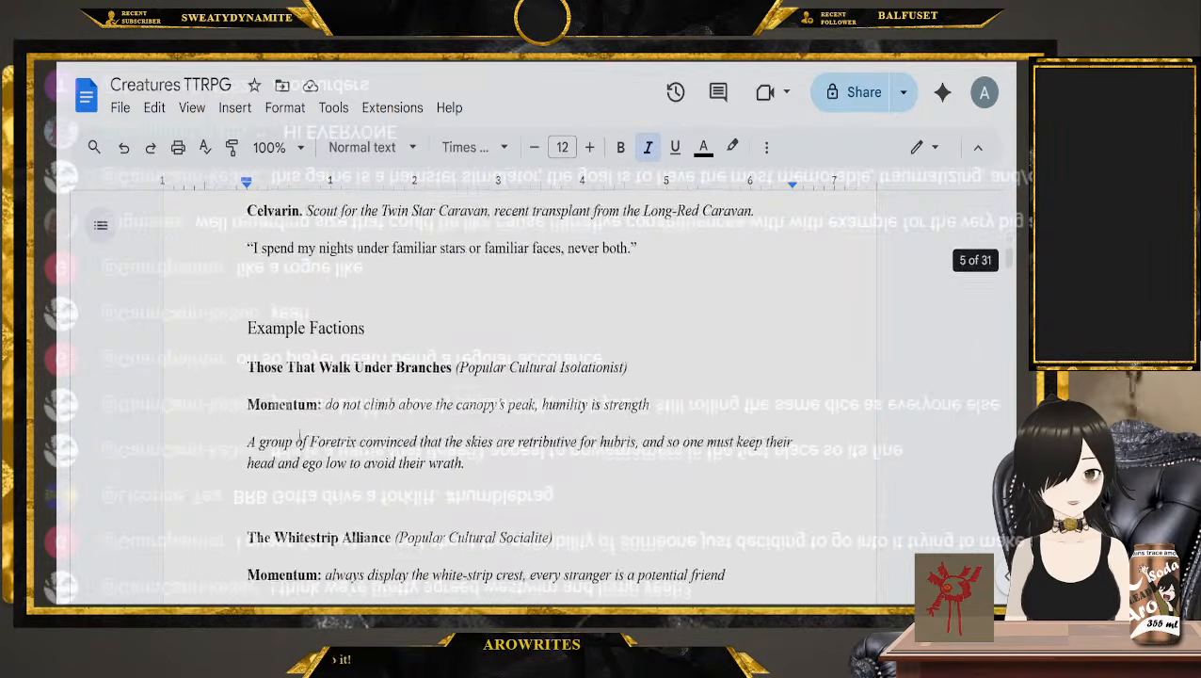
{"action": "scroll", "coordinate": [326, 481], "scroll_direction": "up", "scroll_amount": 2}
{"action": "double_click", "coordinate": [306, 374]}
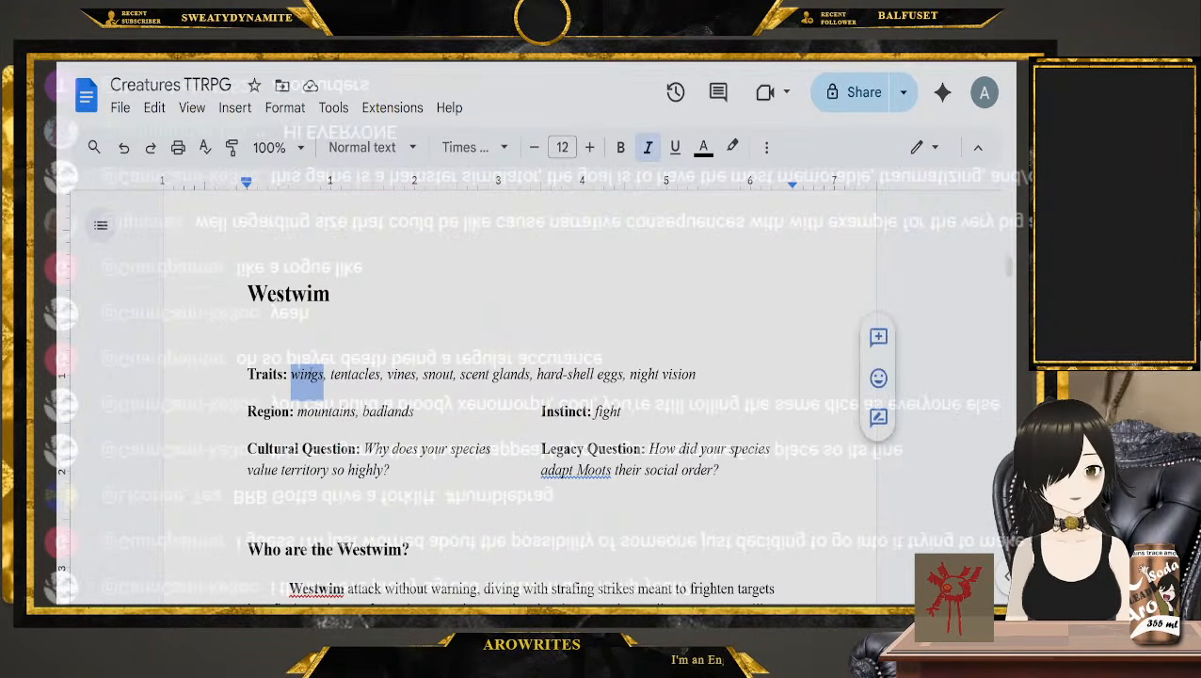
{"action": "double_click", "coordinate": [354, 374]}
{"action": "left_click_drag", "start_coordinate": [765, 381], "coordinate": [247, 373]}
{"action": "key", "text": "ctrl+c"}
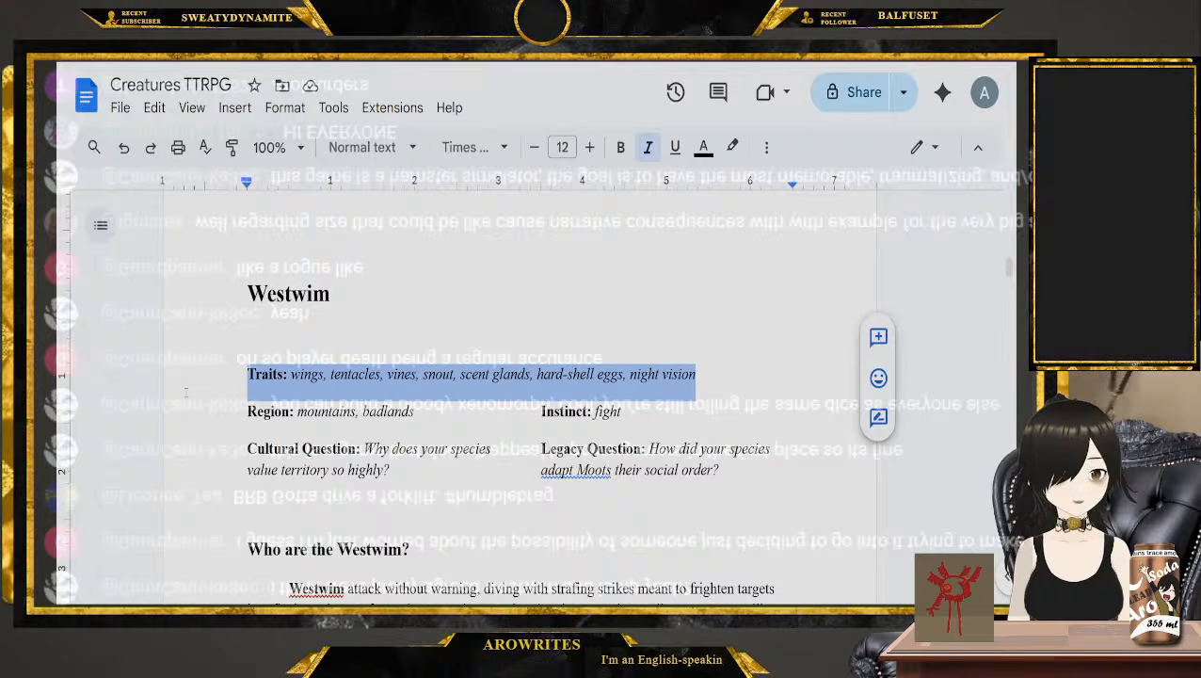
{"action": "scroll", "coordinate": [320, 376], "scroll_direction": "down", "scroll_amount": 15}
{"action": "scroll", "coordinate": [322, 380], "scroll_direction": "up", "scroll_amount": 6}
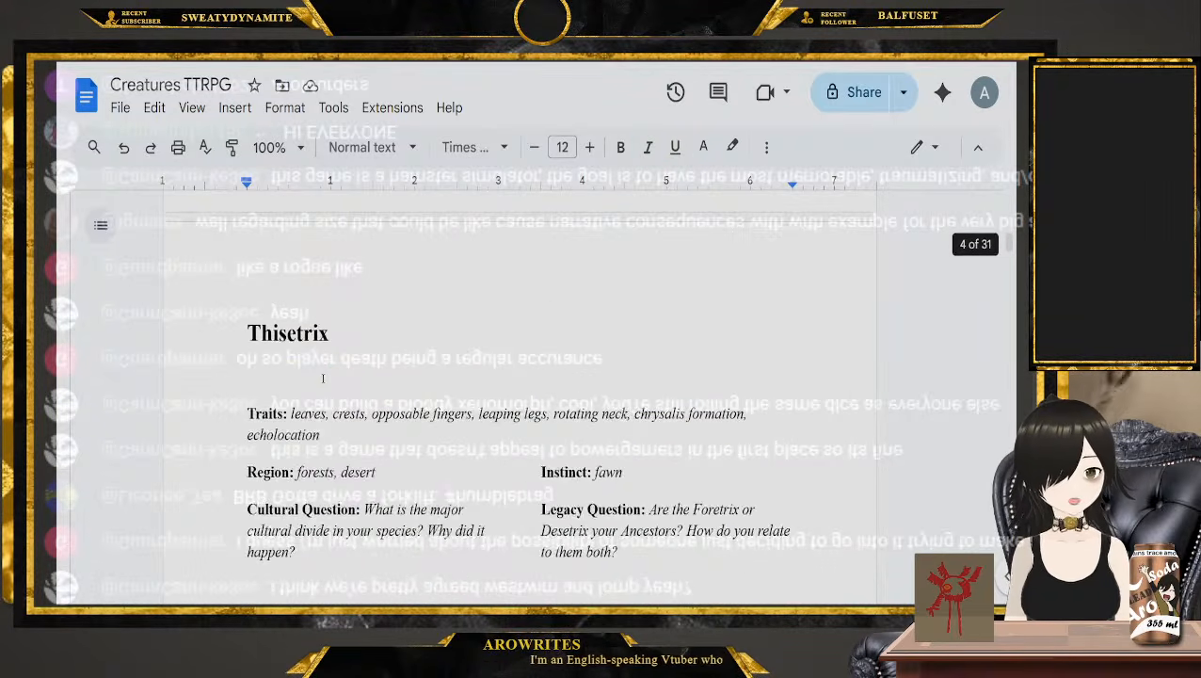
{"action": "left_click", "coordinate": [226, 381]}
{"action": "key", "text": "Up"}
{"action": "key", "text": "ctrl+v"}
Copy the Thisetrix traits line and paste it on its own line above the copied Westwim traits
{"action": "scroll", "coordinate": [339, 443], "scroll_direction": "down", "scroll_amount": 3}
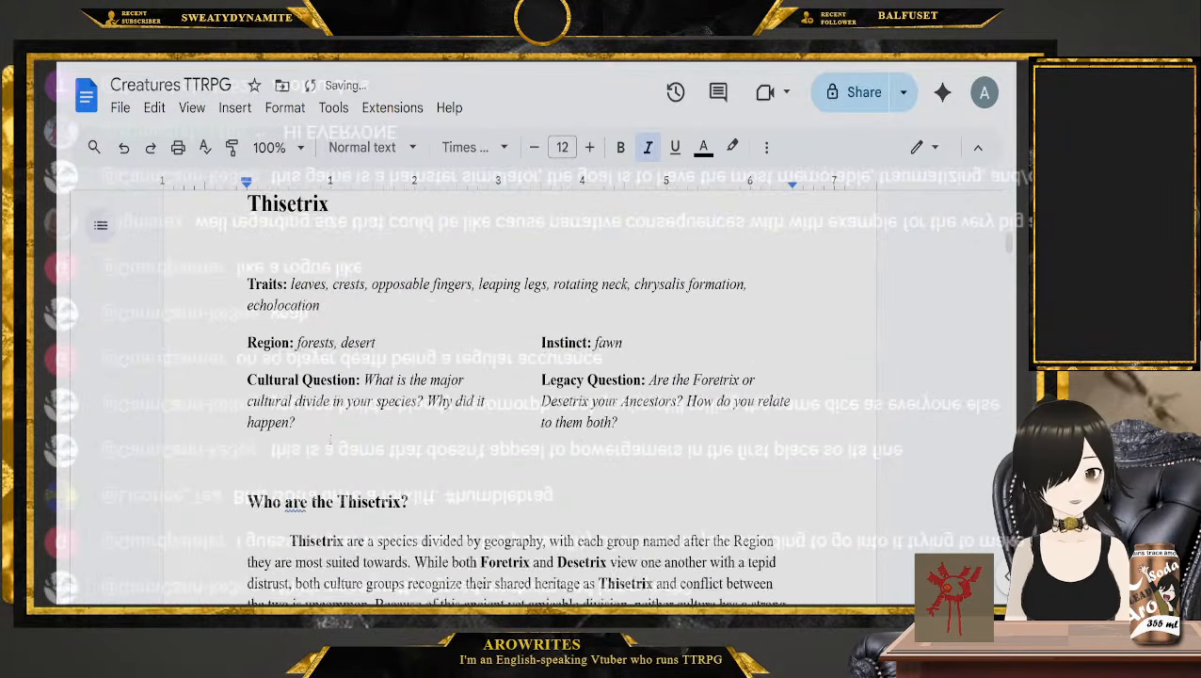
{"action": "scroll", "coordinate": [339, 443], "scroll_direction": "up", "scroll_amount": 4}
{"action": "scroll", "coordinate": [339, 443], "scroll_direction": "down", "scroll_amount": 6}
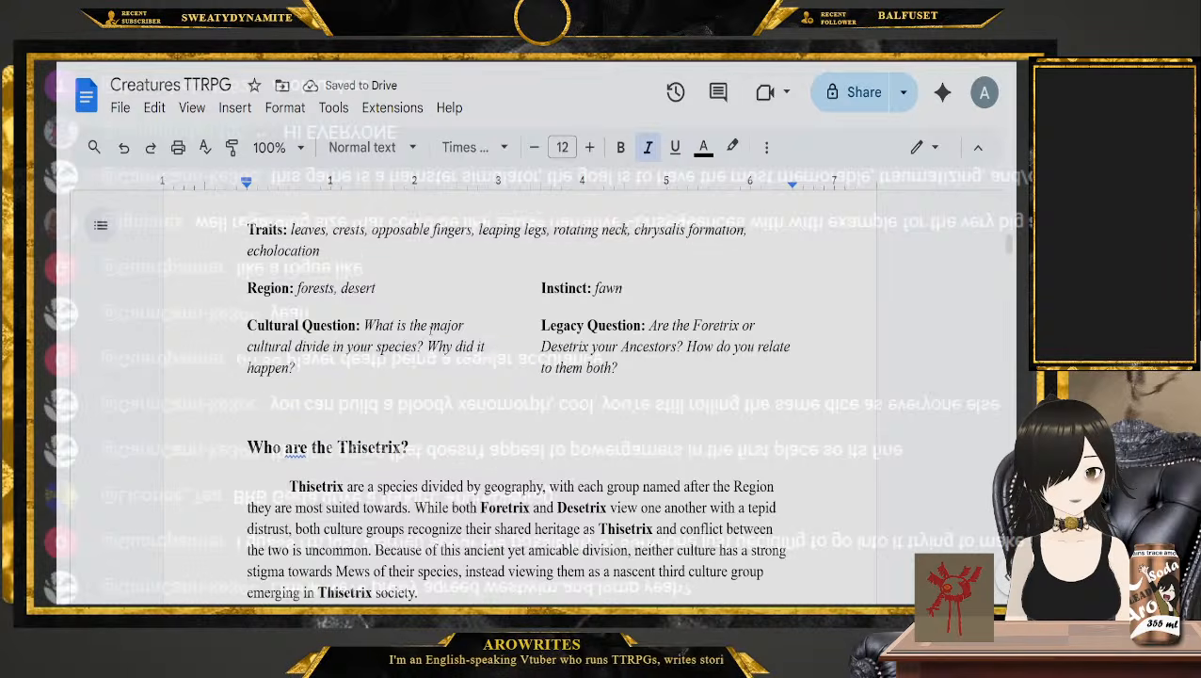
{"action": "scroll", "coordinate": [261, 354], "scroll_direction": "up", "scroll_amount": 2}
{"action": "triple_click", "coordinate": [260, 355]}
{"action": "key", "text": "ctrl+c"}
{"action": "scroll", "coordinate": [261, 355], "scroll_direction": "up", "scroll_amount": 3}
{"action": "scroll", "coordinate": [261, 355], "scroll_direction": "up", "scroll_amount": 2}
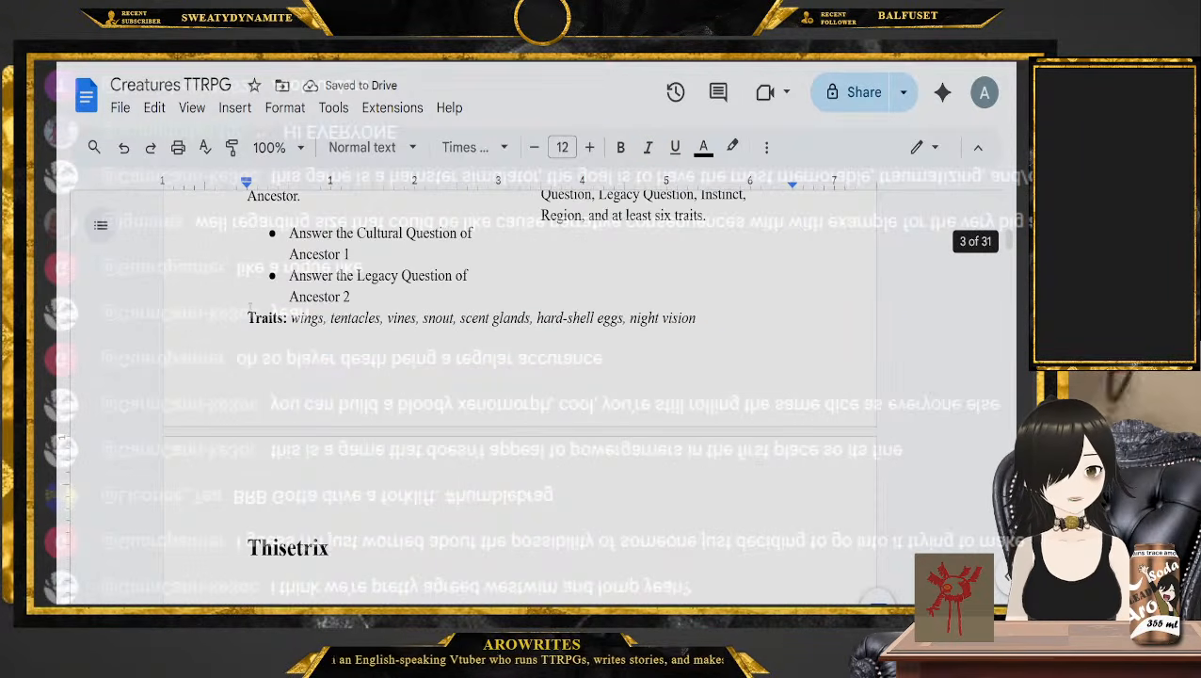
{"action": "left_click", "coordinate": [249, 322]}
{"action": "key", "text": "Return"}
{"action": "key", "text": "Up"}
{"action": "key", "text": "ctrl+v"}
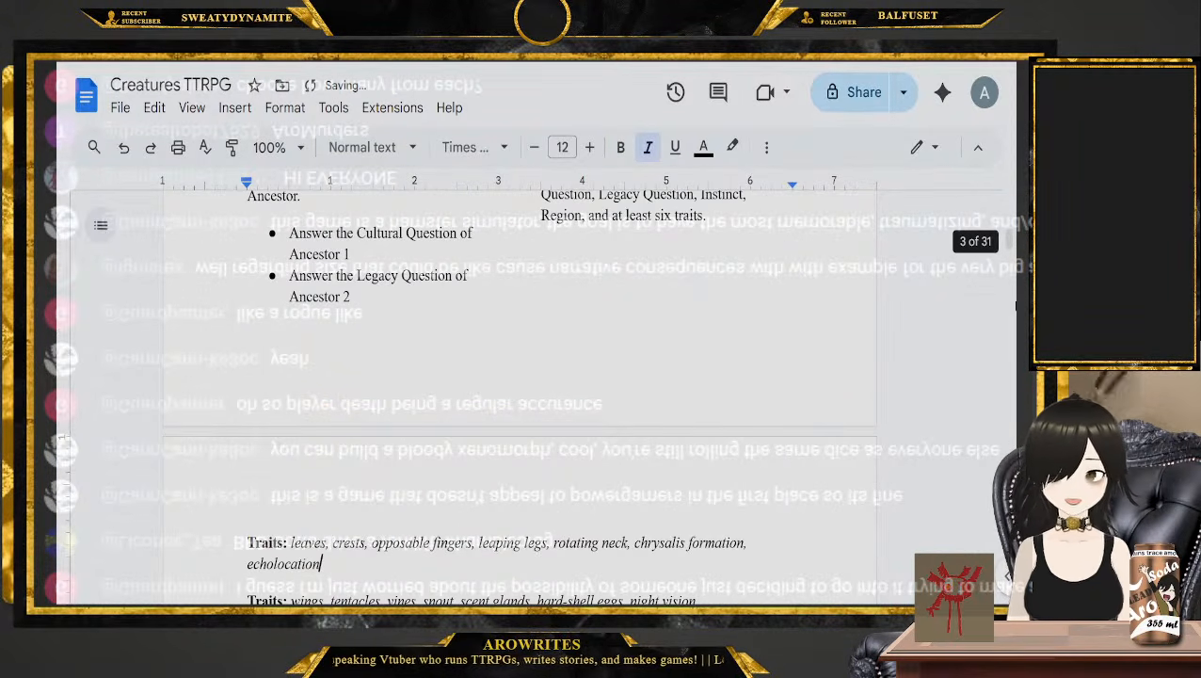
Copy the Vortbaf and Lomp traits lines and add them below the Westwim traits before the Thisetrix heading
{"action": "left_click_drag", "start_coordinate": [1007, 243], "coordinate": [1008, 295]}
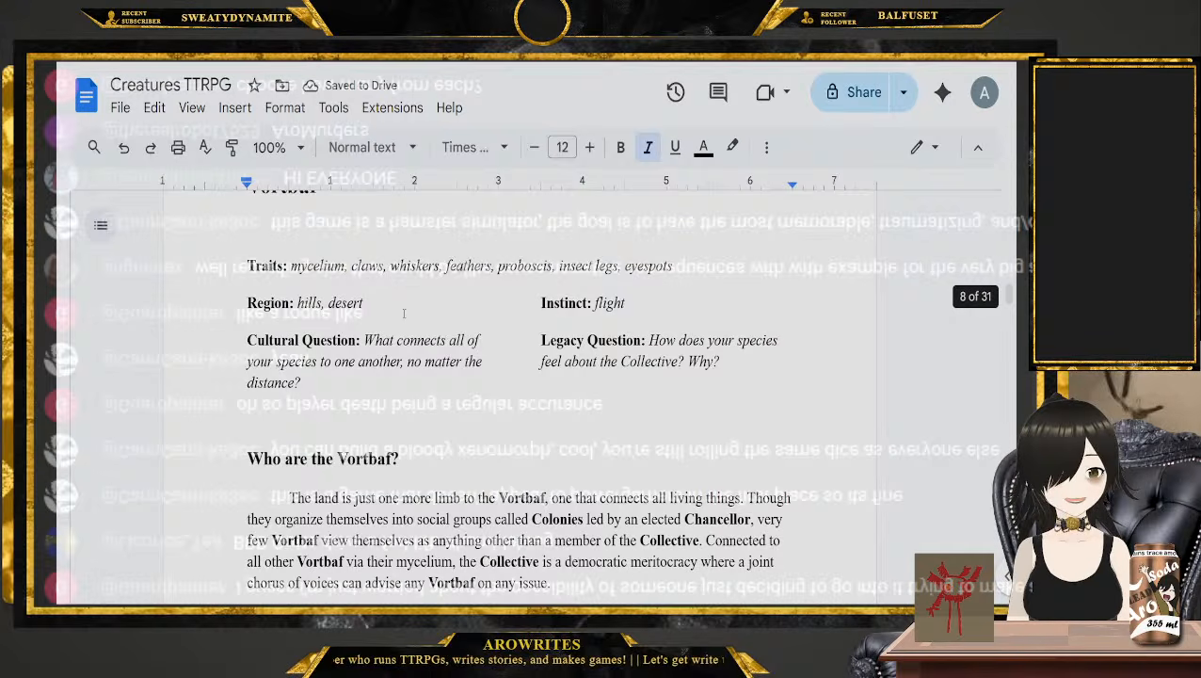
{"action": "left_click_drag", "start_coordinate": [716, 280], "coordinate": [246, 268]}
{"action": "scroll", "coordinate": [246, 269], "scroll_direction": "down", "scroll_amount": 15}
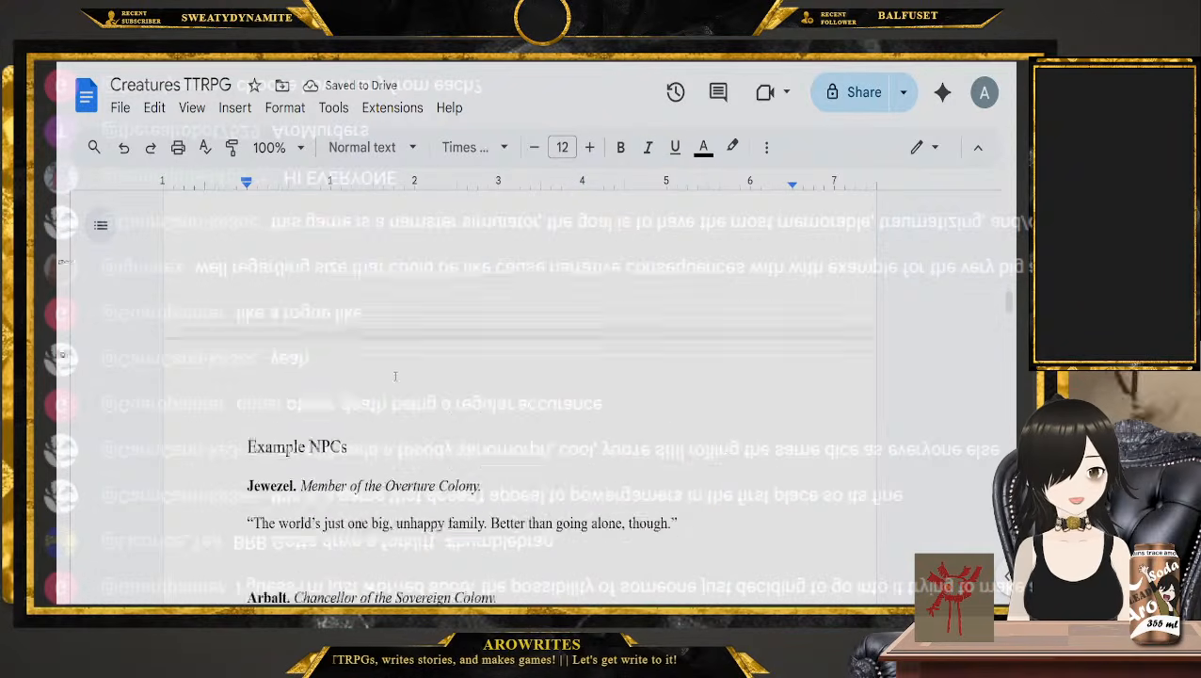
{"action": "scroll", "coordinate": [375, 372], "scroll_direction": "down", "scroll_amount": 8}
{"action": "scroll", "coordinate": [374, 371], "scroll_direction": "up", "scroll_amount": 1}
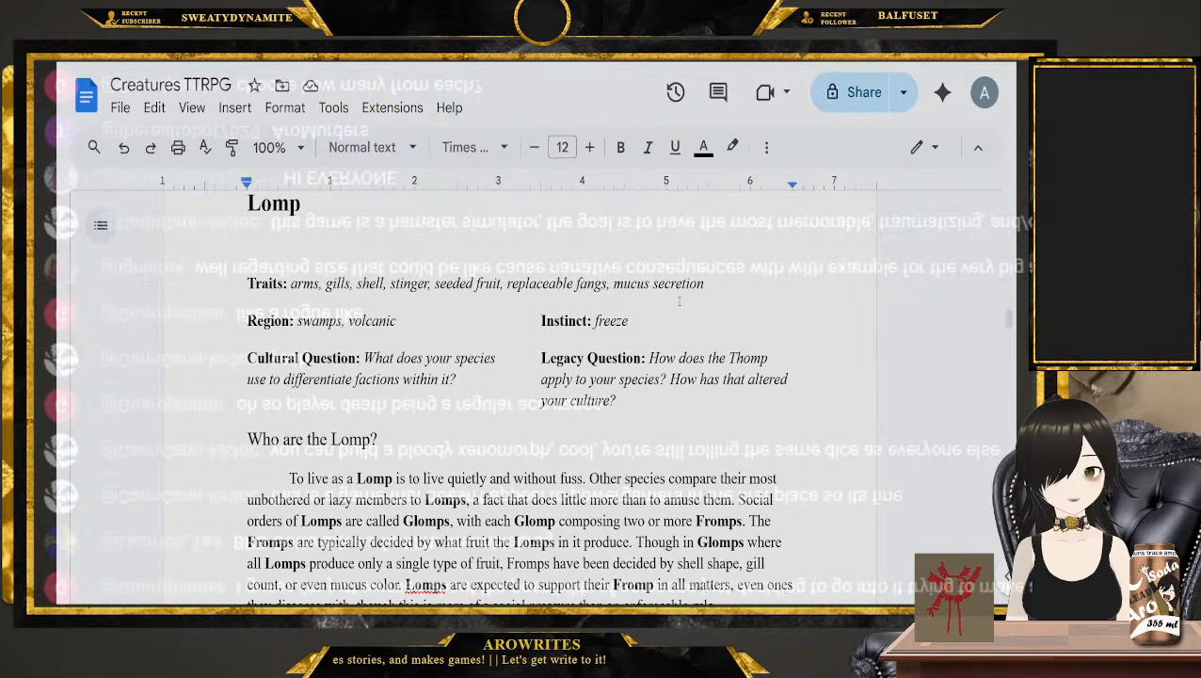
{"action": "left_click_drag", "start_coordinate": [709, 284], "coordinate": [214, 280]}
{"action": "left_click_drag", "start_coordinate": [1009, 334], "coordinate": [1013, 254]}
{"action": "scroll", "coordinate": [617, 383], "scroll_direction": "up", "scroll_amount": 1}
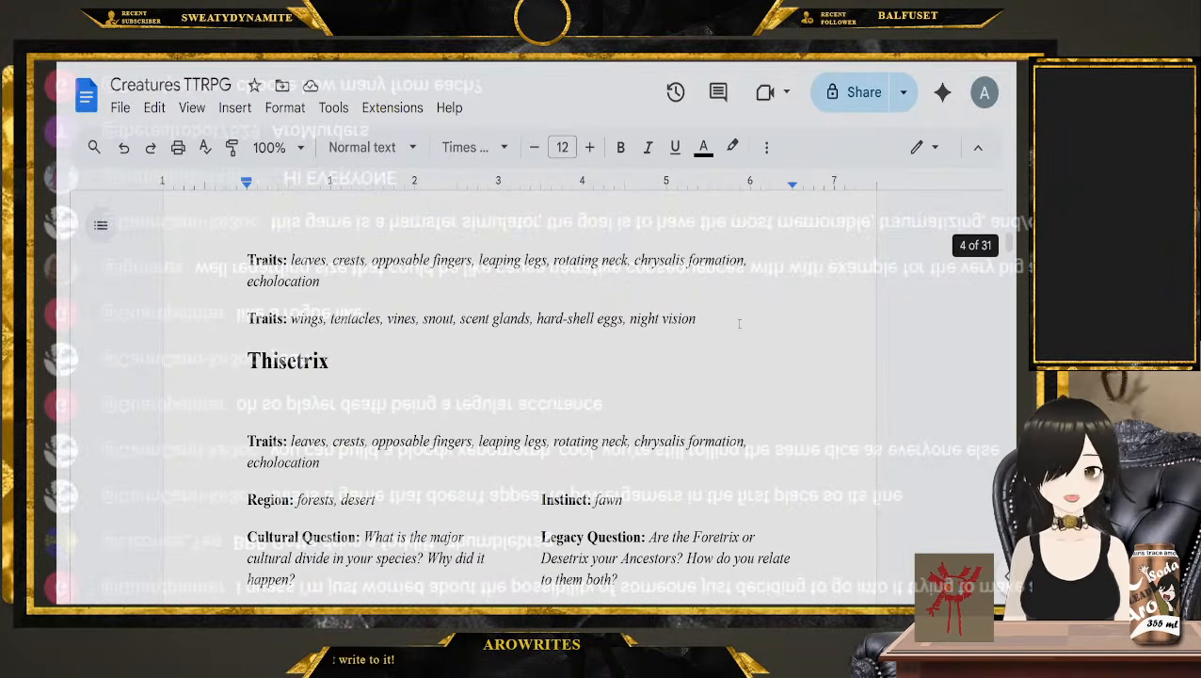
{"action": "left_click", "coordinate": [739, 323]}
{"action": "key", "text": "Return"}
{"action": "type", "text": "Traits: mycelium, claws, whiskers, feathers, proboscis, insect legs, eyespots Traits: arms, gills, shell, stinger, seeded fruit, replaceable fangs, mucus secretion"}
Examine the four collected traits lines, picking out the Traits label of each in turn
{"action": "scroll", "coordinate": [659, 377], "scroll_direction": "up", "scroll_amount": 1}
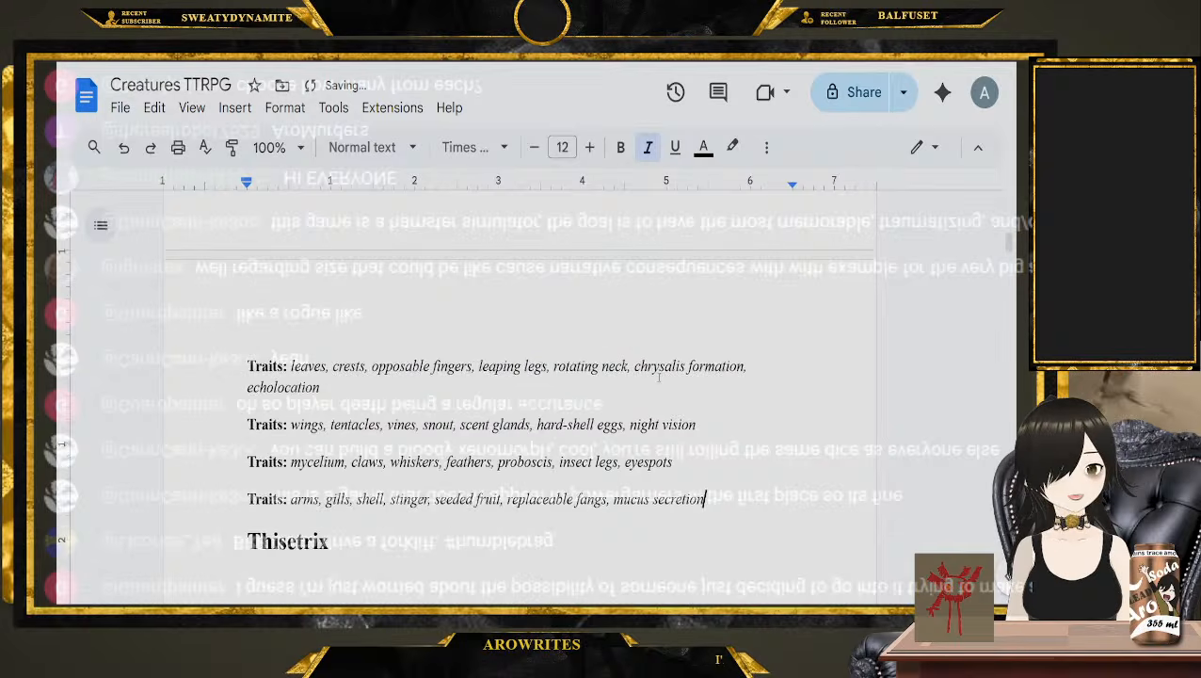
{"action": "left_click_drag", "start_coordinate": [203, 374], "coordinate": [711, 519]}
{"action": "double_click", "coordinate": [259, 373]}
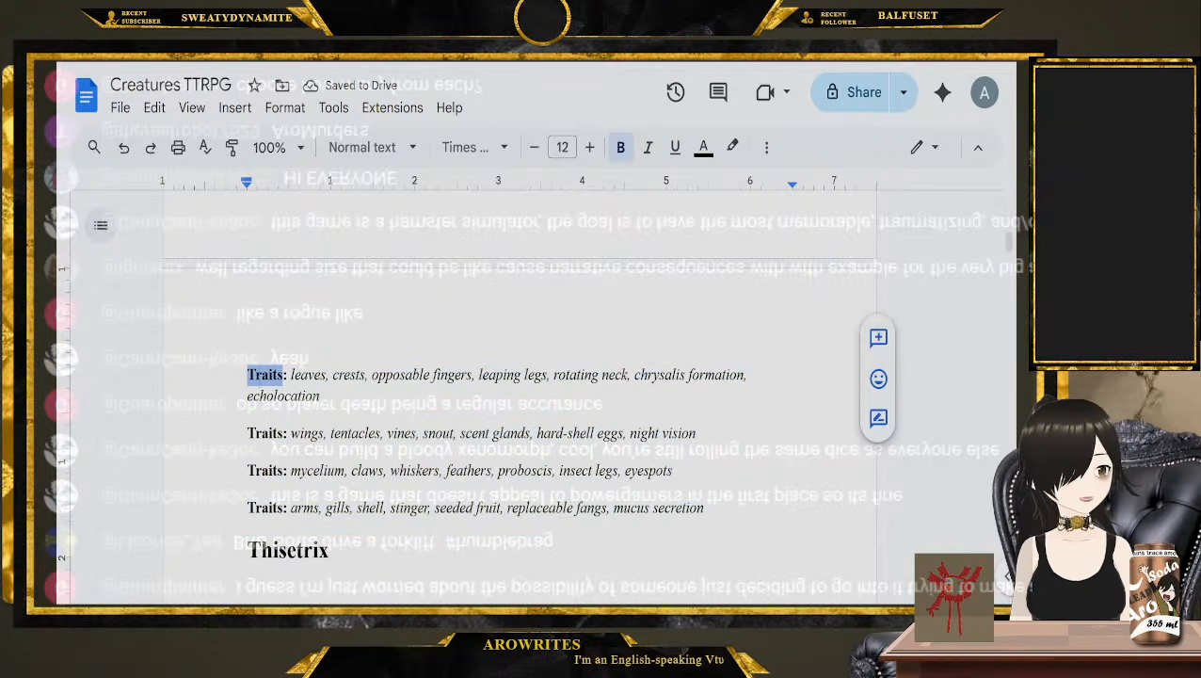
{"action": "double_click", "coordinate": [265, 433]}
{"action": "double_click", "coordinate": [265, 470]}
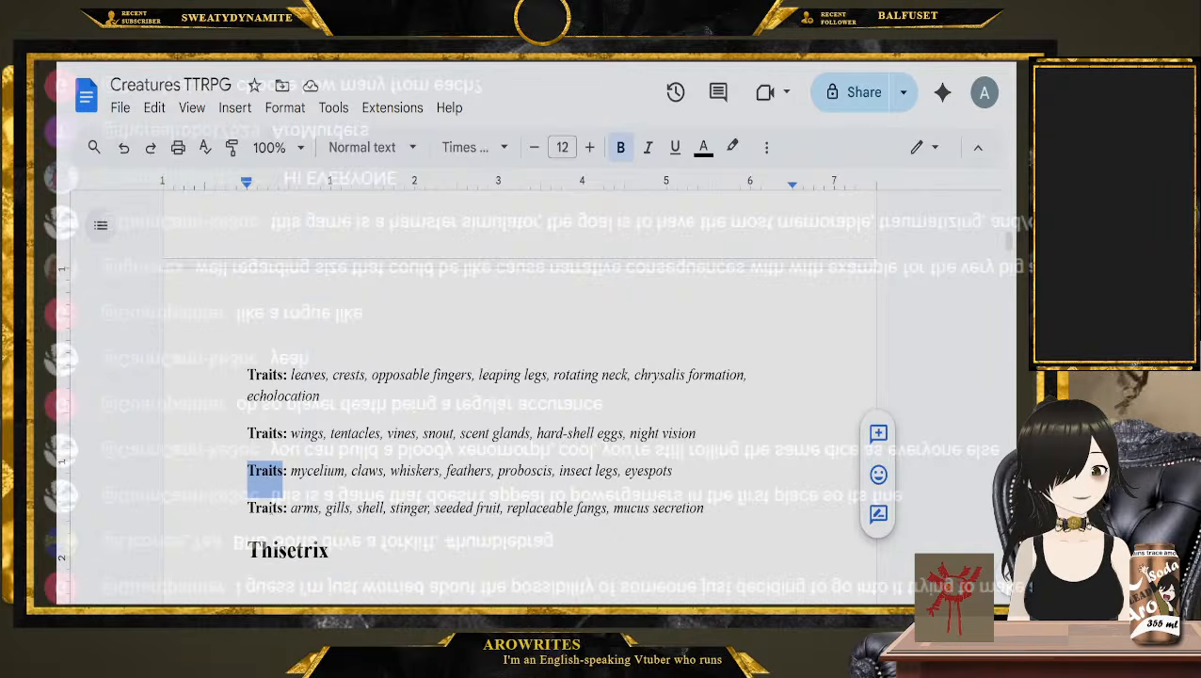
{"action": "double_click", "coordinate": [265, 509]}
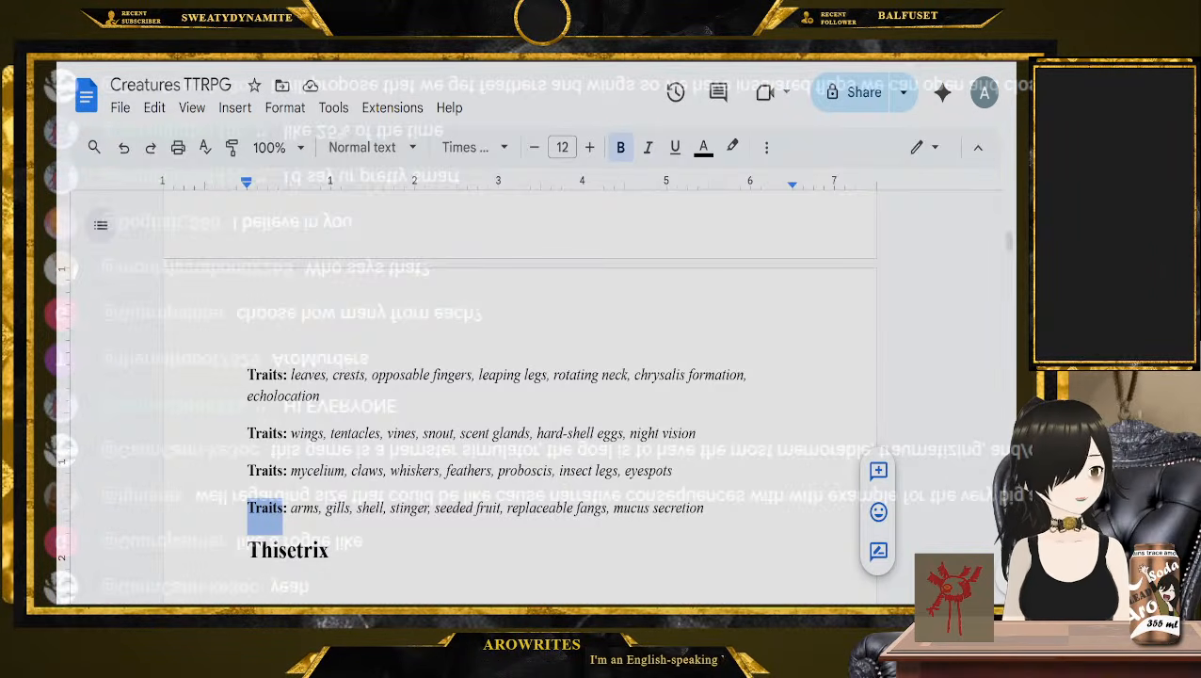
{"action": "key", "text": "ctrl+z"}
{"action": "key", "text": "ctrl+z"}
{"action": "key", "text": "ctrl+z"}
{"action": "key", "text": "ctrl+z"}
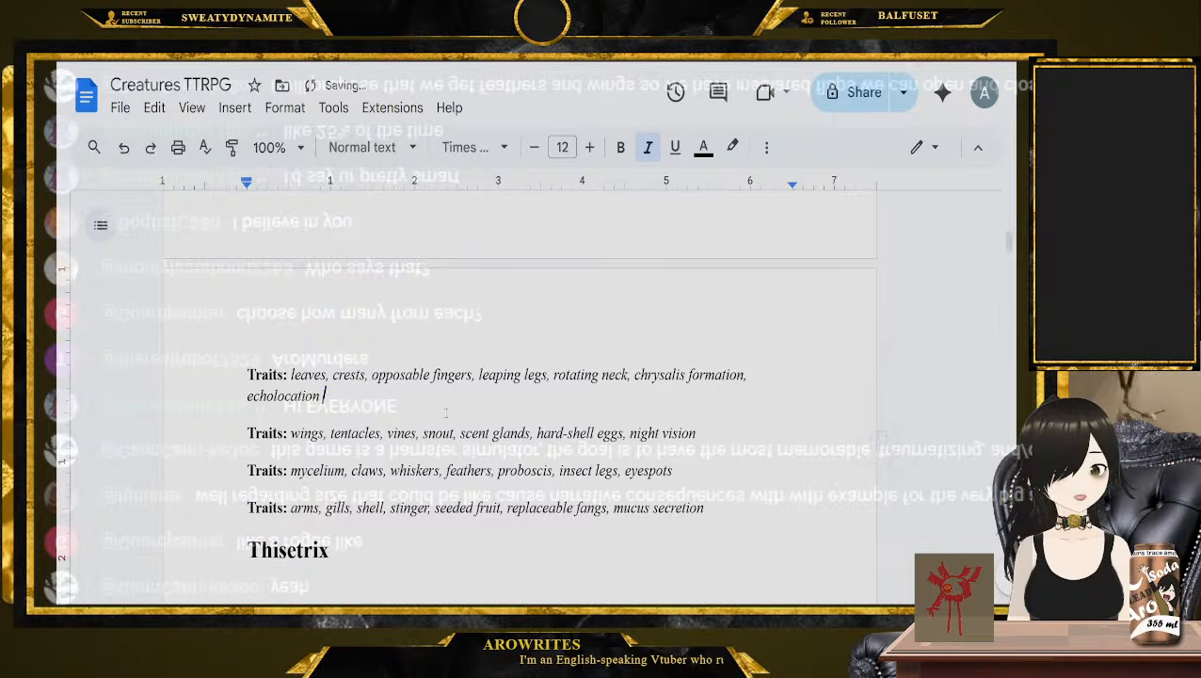
{"action": "key", "text": "ctrl+z"}
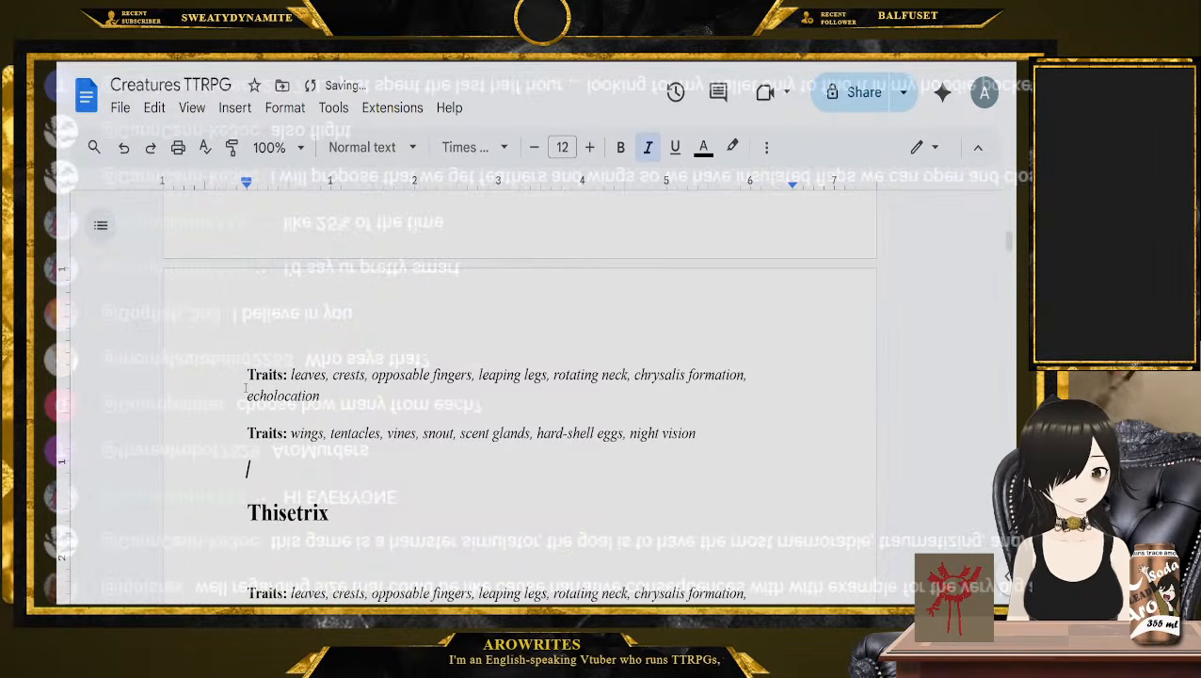
{"action": "key", "text": "ctrl+y"}
Put the number 1 in front of the Traits label on each of the four collected traits lines
{"action": "left_click", "coordinate": [245, 376]}
{"action": "type", "text": "1"}
{"action": "left_click", "coordinate": [242, 437]}
{"action": "type", "text": "1"}
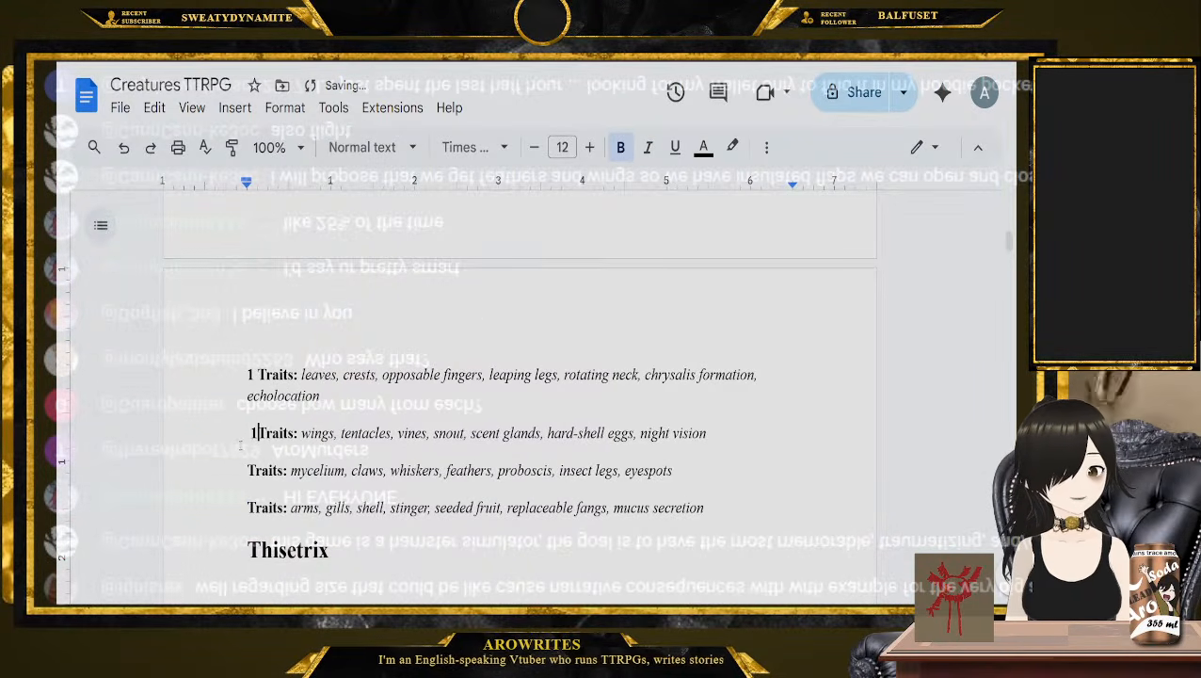
{"action": "key", "text": "ctrl+z"}
{"action": "key", "text": "ctrl+y"}
{"action": "left_click", "coordinate": [242, 470]}
{"action": "type", "text": "1"}
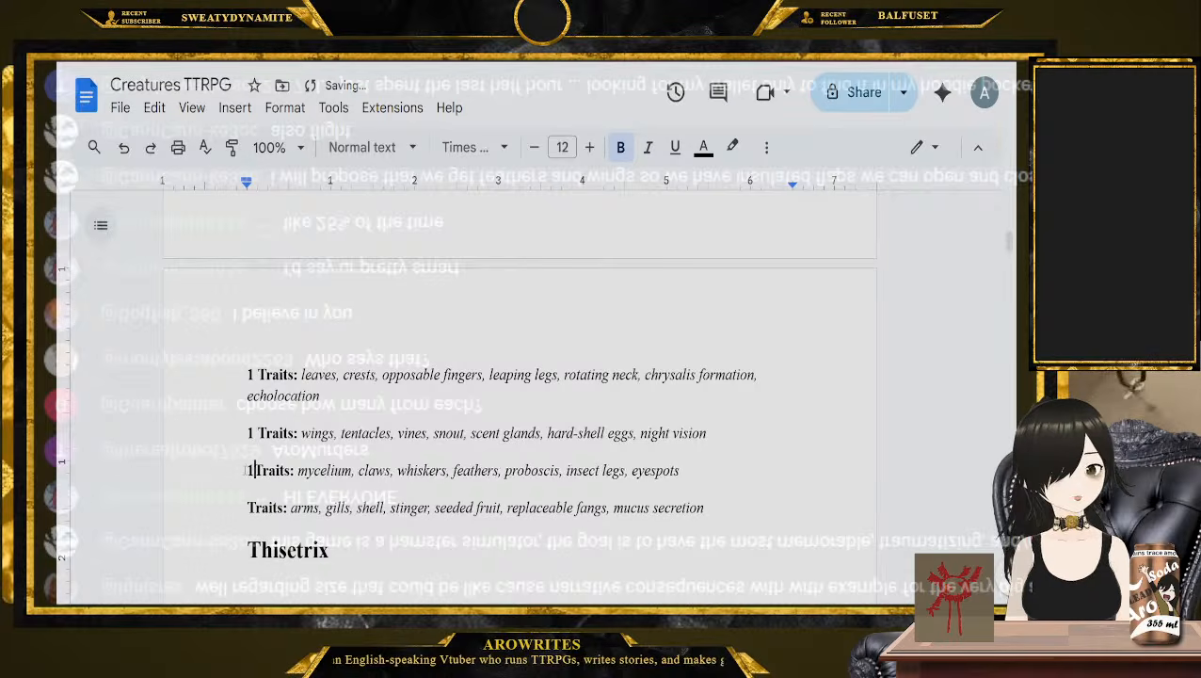
{"action": "left_click", "coordinate": [242, 508]}
{"action": "type", "text": "1"}
Try 2 instead of 1 as the number before the Thisetrix and Westwim traits in the collected list
{"action": "scroll", "coordinate": [245, 508], "scroll_direction": "down", "scroll_amount": 2}
{"action": "double_click", "coordinate": [250, 261]}
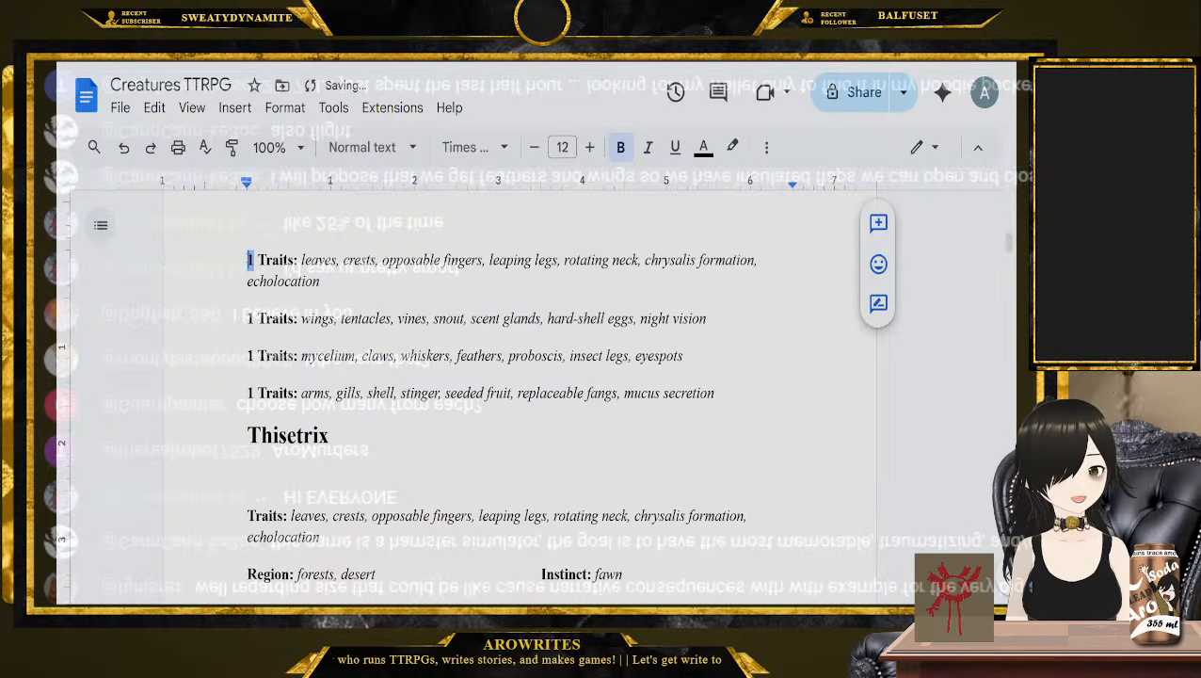
{"action": "type", "text": "2"}
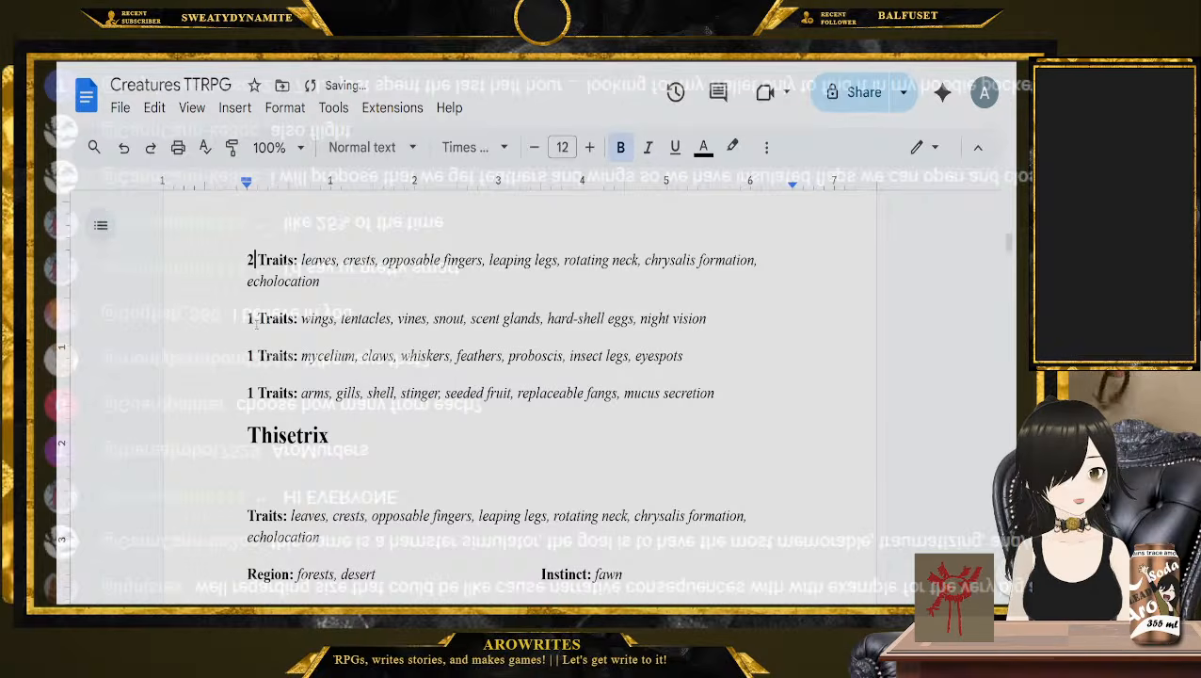
{"action": "double_click", "coordinate": [251, 320]}
{"action": "type", "text": "2"}
{"action": "left_click", "coordinate": [322, 323]}
{"action": "key", "text": "ctrl+z"}
{"action": "key", "text": "ctrl+z"}
{"action": "key", "text": "ctrl+z"}
{"action": "key", "text": "ctrl+z"}
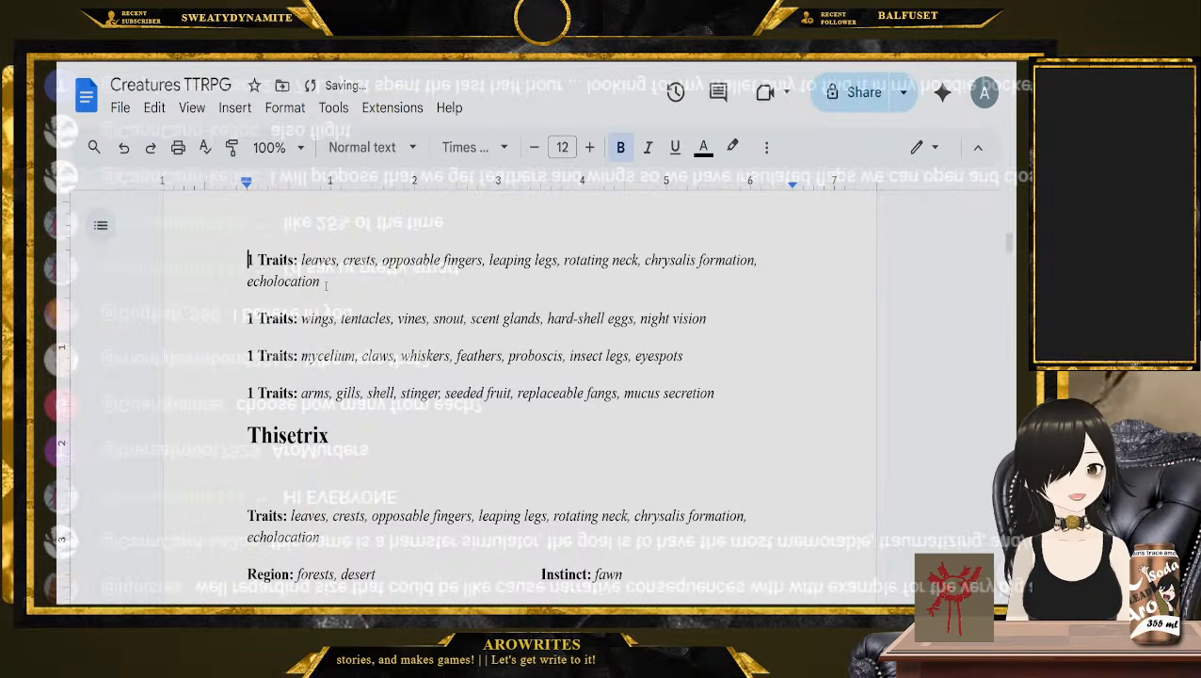
{"action": "left_click", "coordinate": [350, 280]}
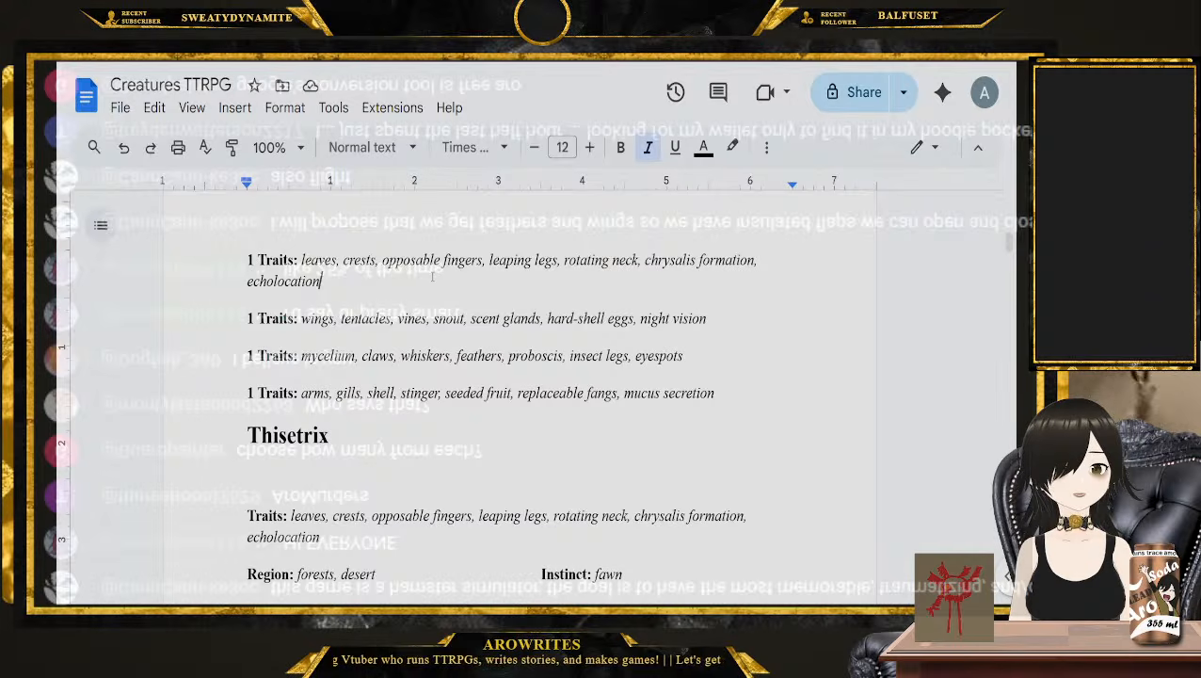
Bold the traits "feathers" and "wings" in the collected traits list
{"action": "scroll", "coordinate": [432, 276], "scroll_direction": "up", "scroll_amount": 1}
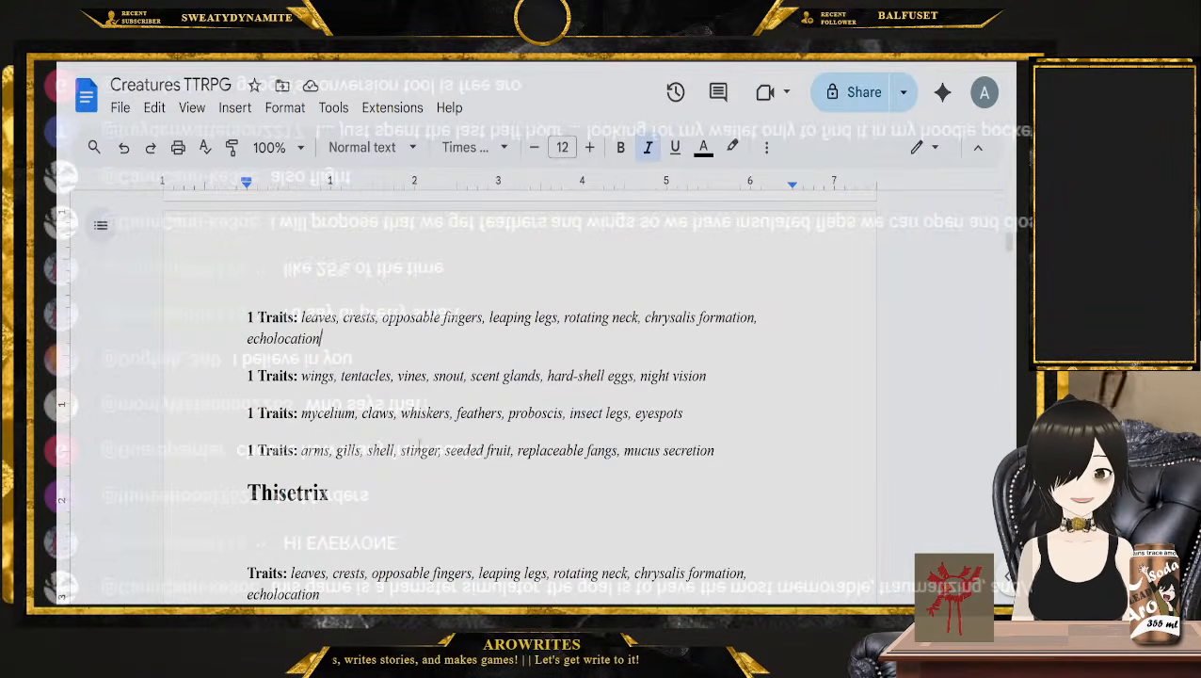
{"action": "double_click", "coordinate": [479, 413]}
{"action": "key", "text": "ctrl+b"}
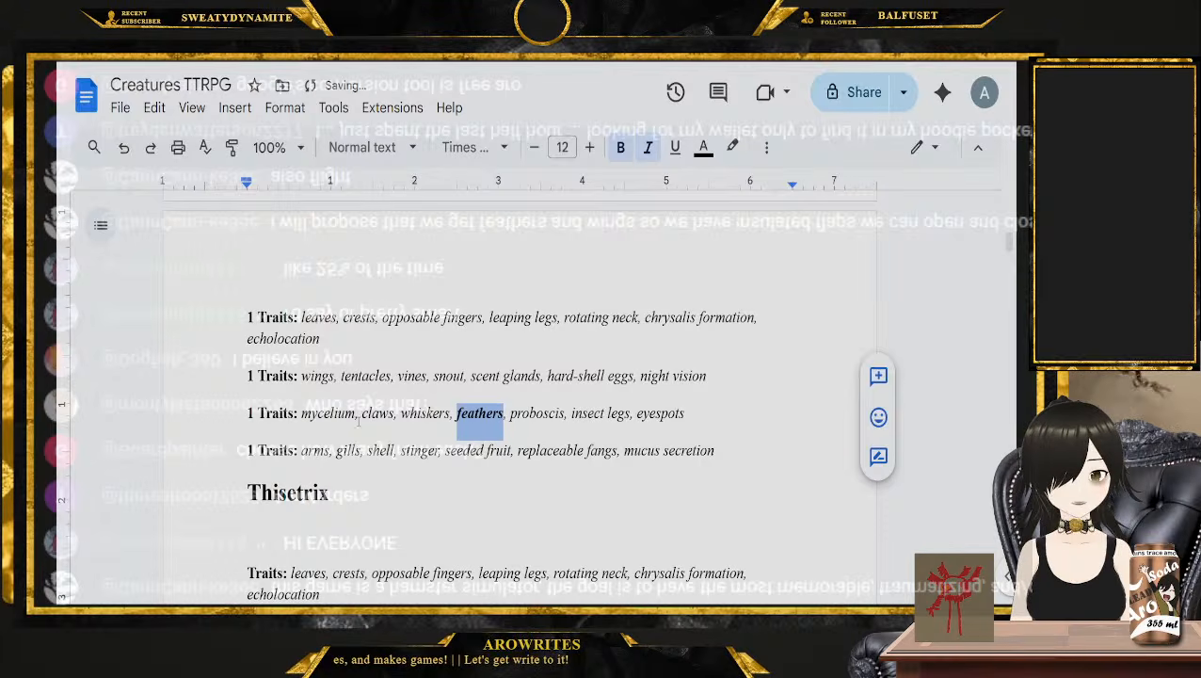
{"action": "double_click", "coordinate": [318, 376]}
{"action": "key", "text": "ctrl+b"}
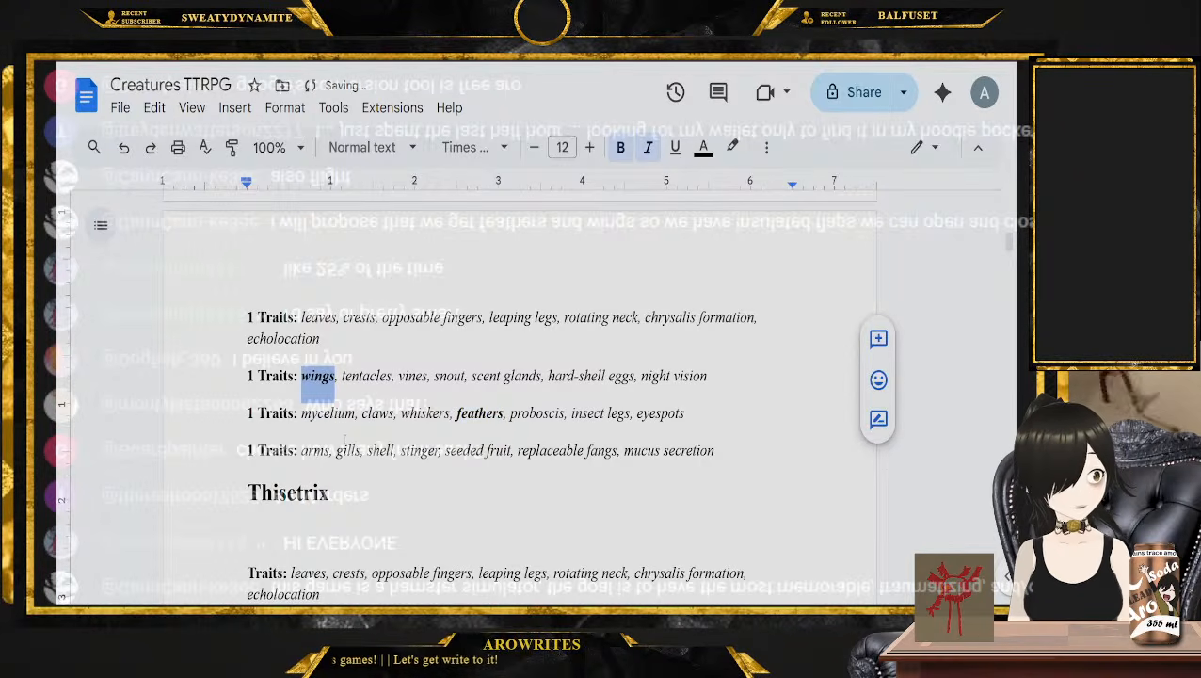
{"action": "key", "text": "ctrl+plus"}
{"action": "scroll", "coordinate": [376, 435], "scroll_direction": "down", "scroll_amount": 1}
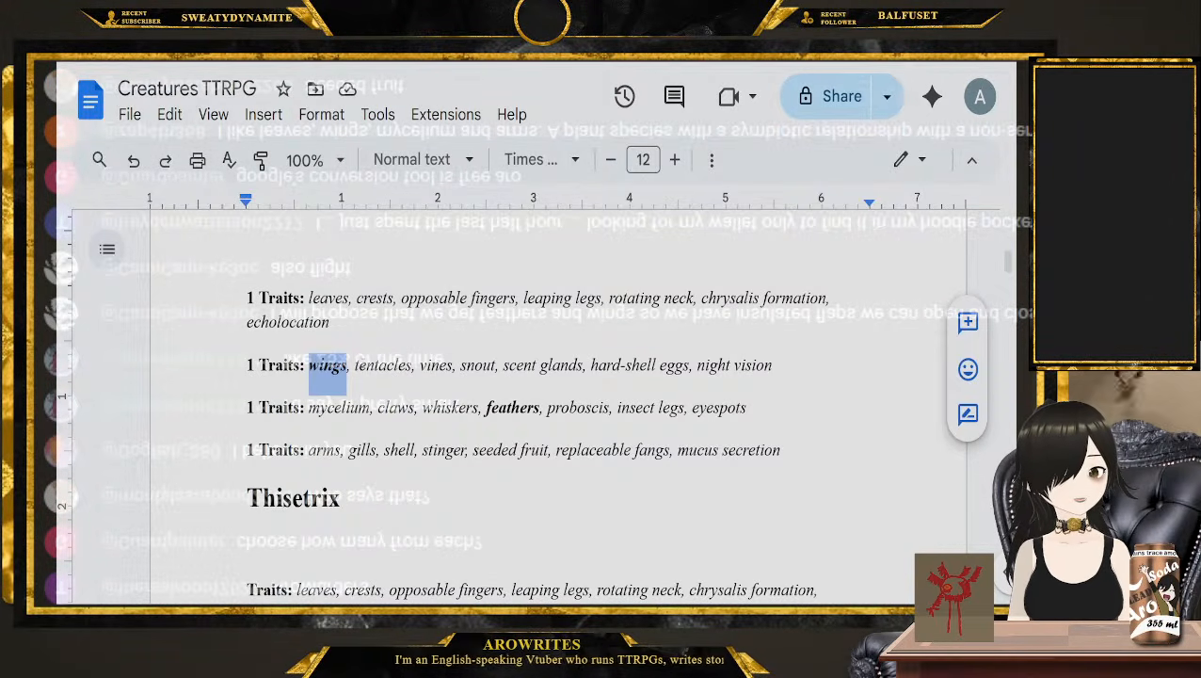
Bold the traits "leaves", "mycelium", "arms" and "seeded fruit" in the collected traits list
{"action": "double_click", "coordinate": [332, 298]}
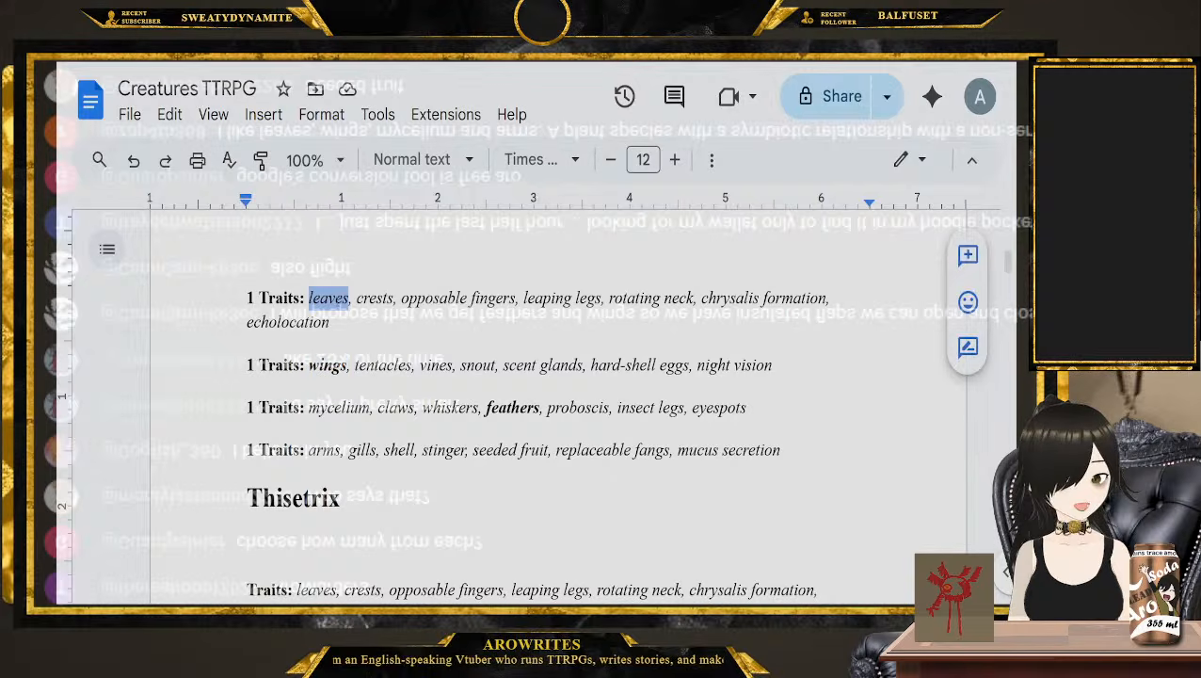
{"action": "key", "text": "ctrl+b"}
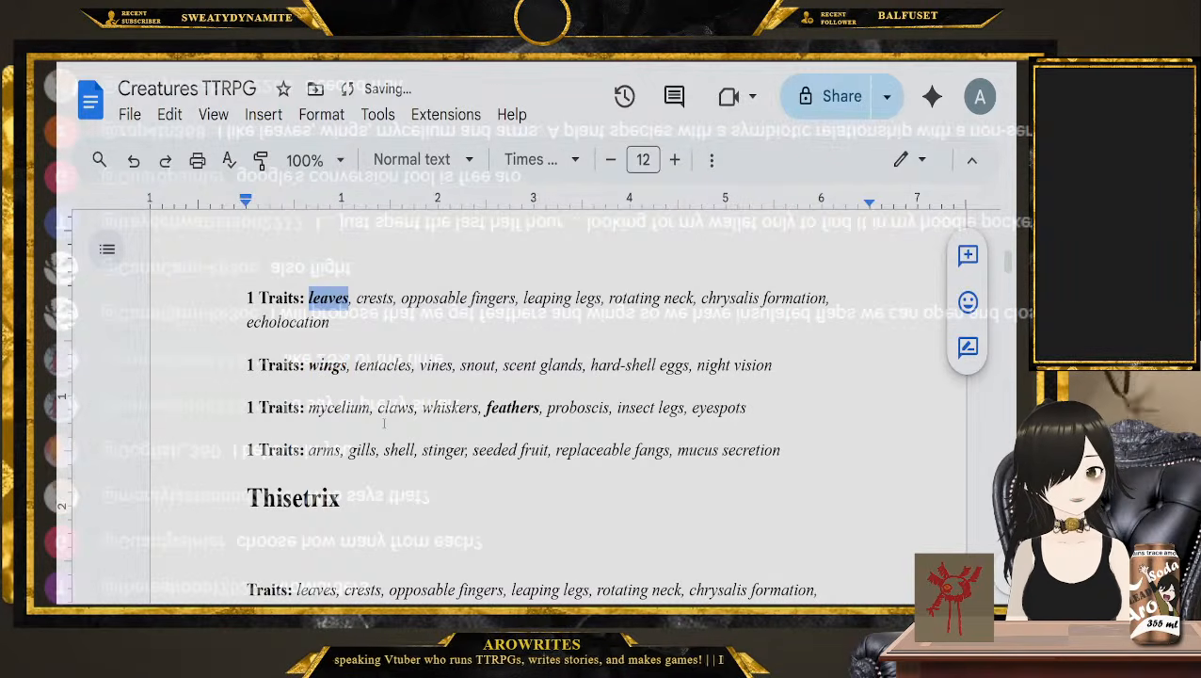
{"action": "double_click", "coordinate": [341, 407]}
{"action": "key", "text": "ctrl+b"}
{"action": "left_click", "coordinate": [322, 450]}
{"action": "double_click", "coordinate": [322, 450]}
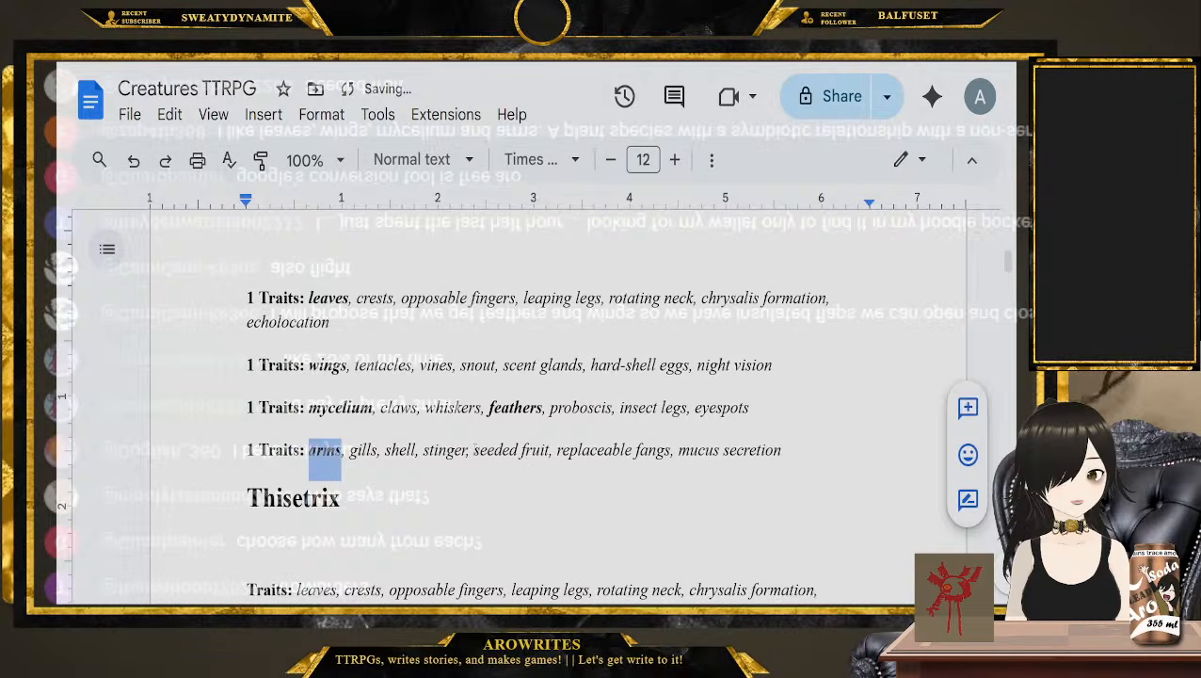
{"action": "left_click_drag", "start_coordinate": [473, 450], "coordinate": [552, 450]}
{"action": "key", "text": "ctrl+b"}
{"action": "left_click", "coordinate": [601, 450]}
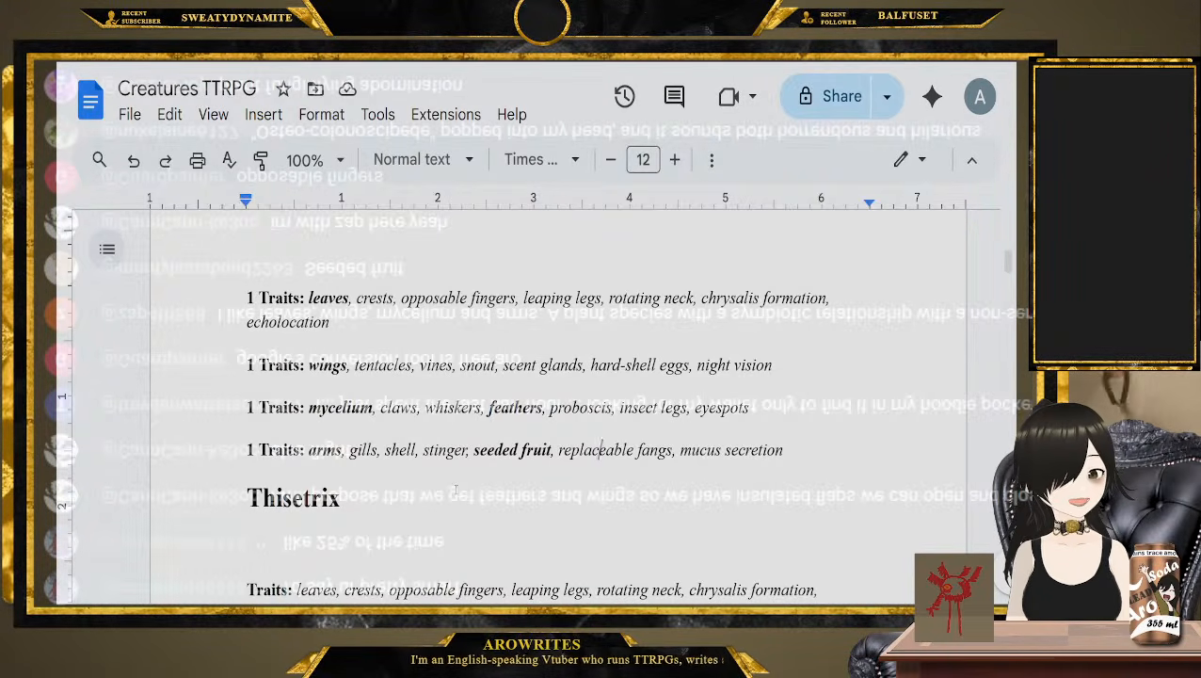
Review the bolded traits across the four collected lines, picking out each chosen trait in turn
{"action": "left_click_drag", "start_coordinate": [781, 452], "coordinate": [213, 308]}
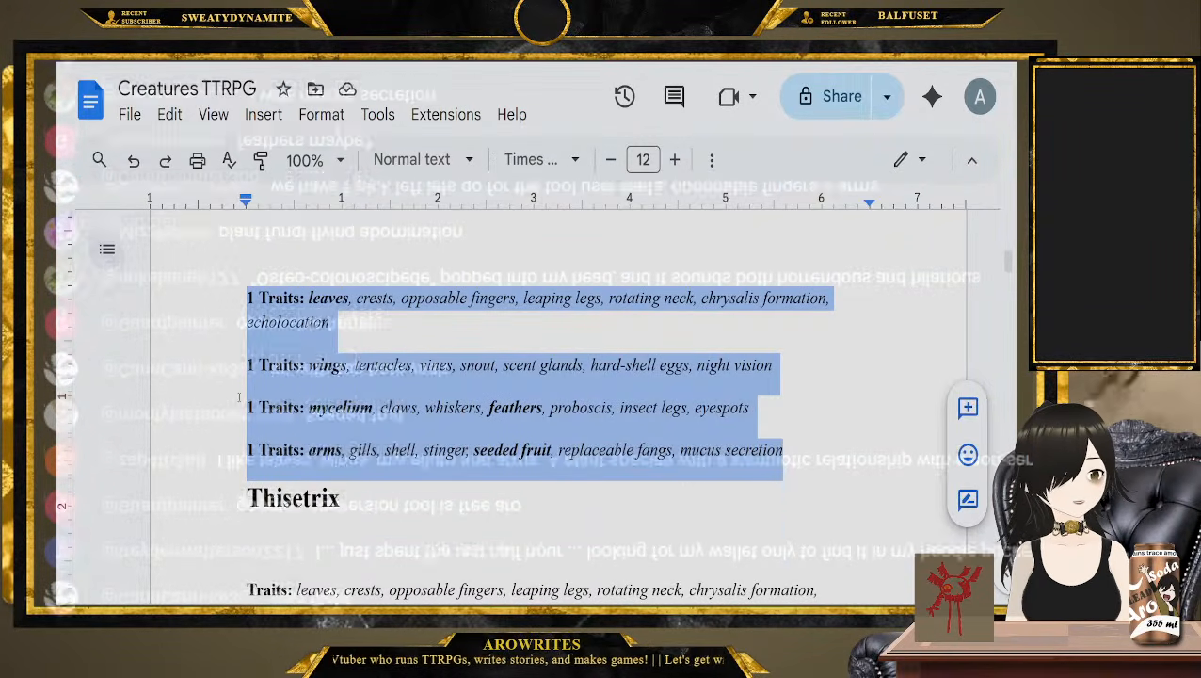
{"action": "left_click", "coordinate": [336, 406]}
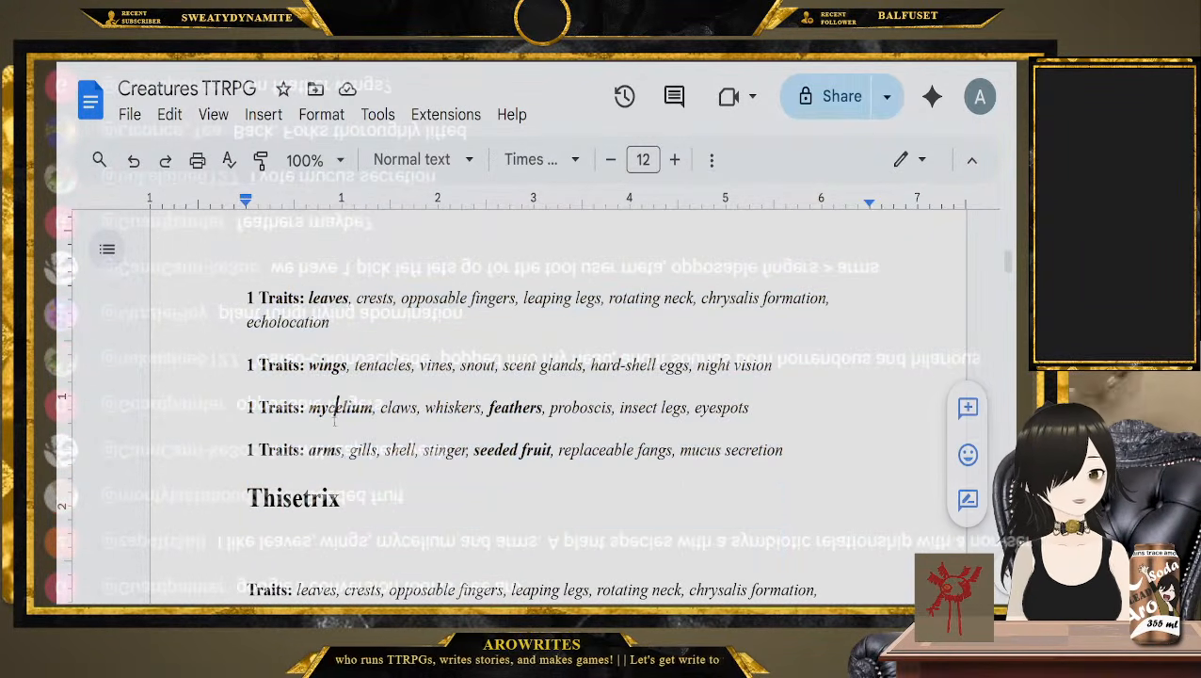
{"action": "double_click", "coordinate": [319, 297]}
{"action": "double_click", "coordinate": [327, 365]}
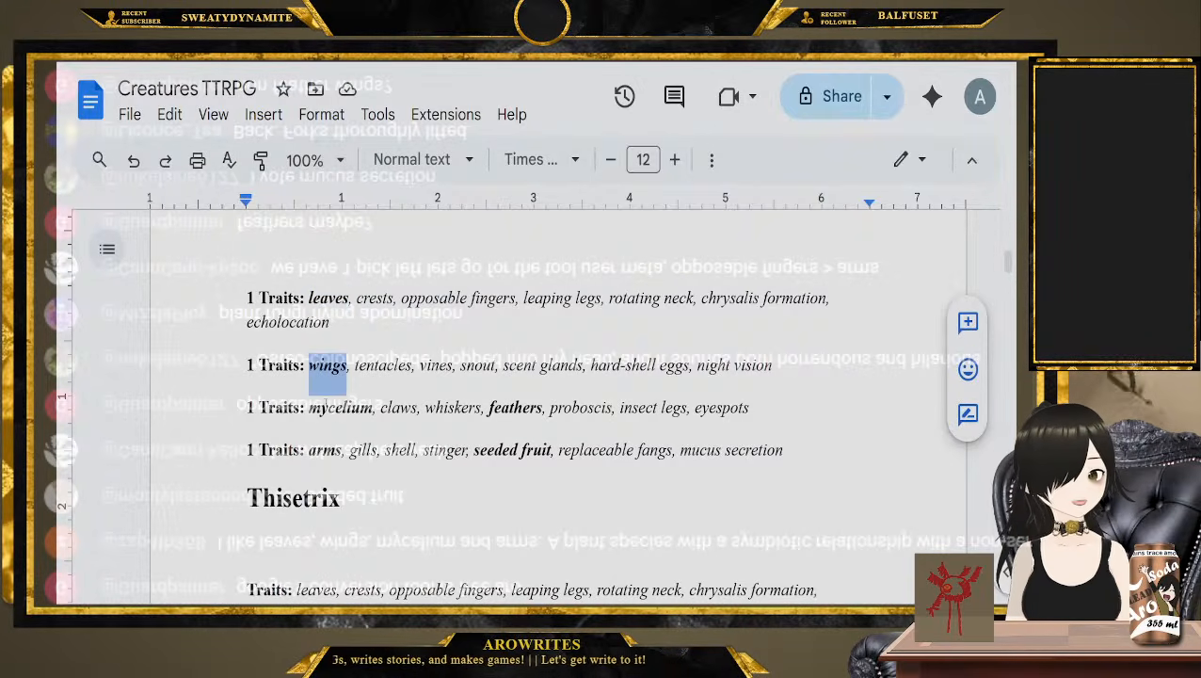
{"action": "double_click", "coordinate": [340, 407]}
{"action": "double_click", "coordinate": [515, 406]}
{"action": "double_click", "coordinate": [323, 450]}
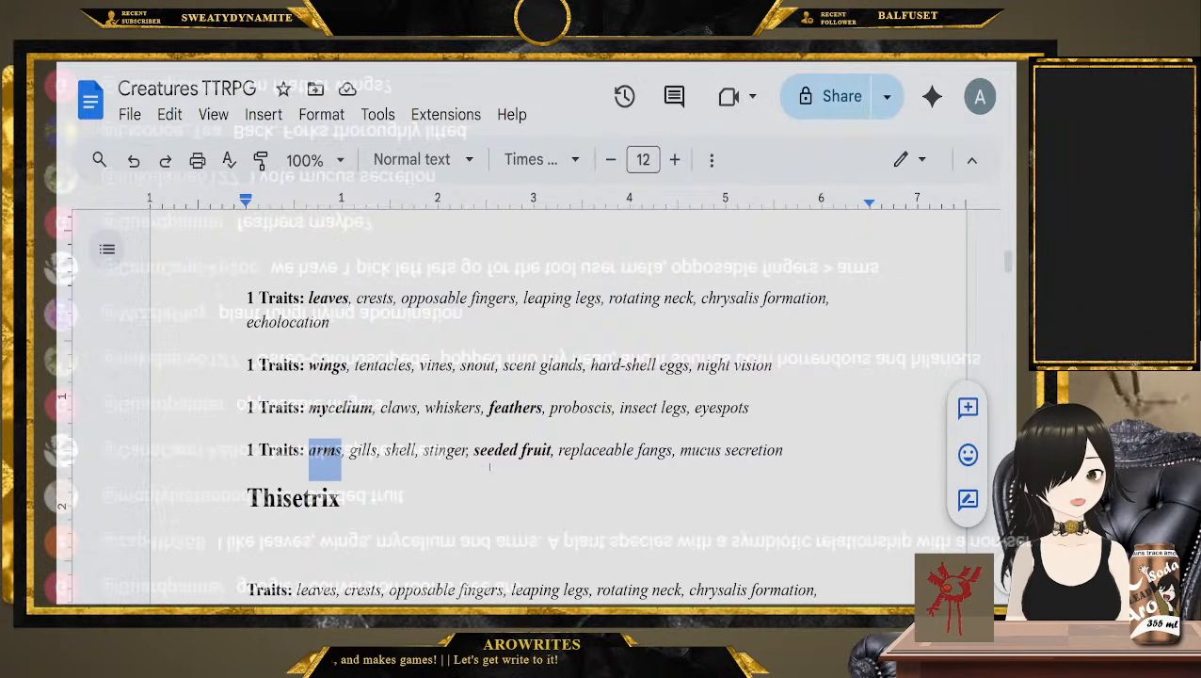
{"action": "left_click_drag", "start_coordinate": [476, 450], "coordinate": [549, 450]}
{"action": "left_click", "coordinate": [551, 450]}
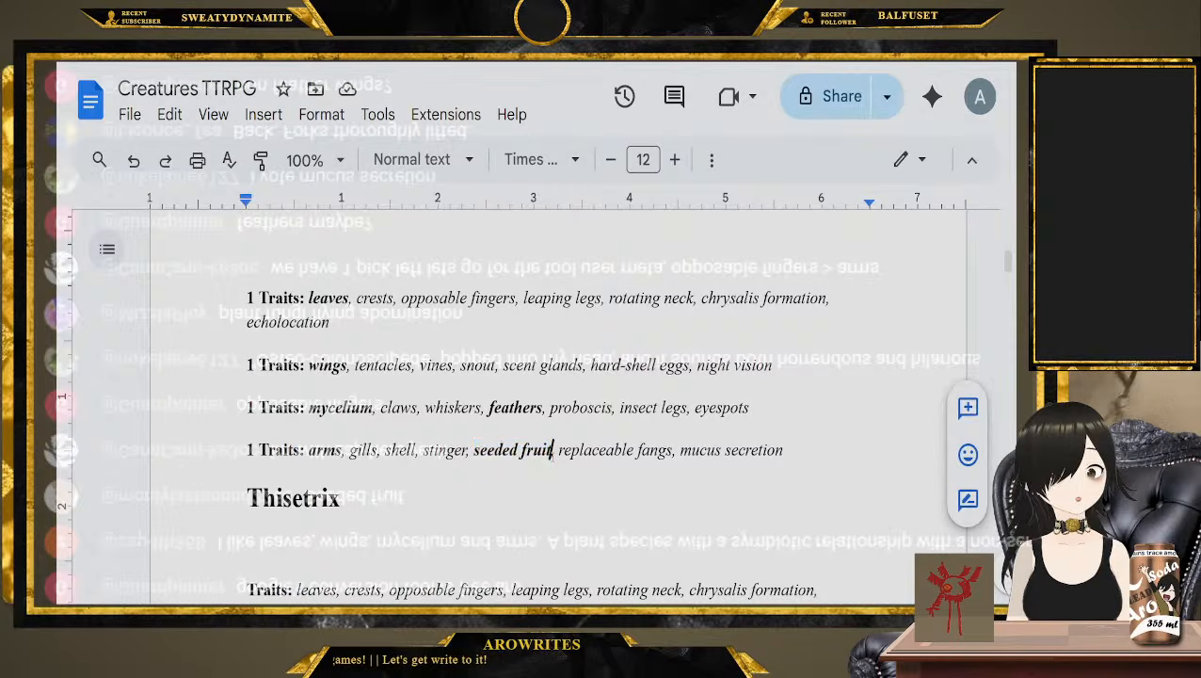
{"action": "left_click_drag", "start_coordinate": [840, 450], "coordinate": [490, 405]}
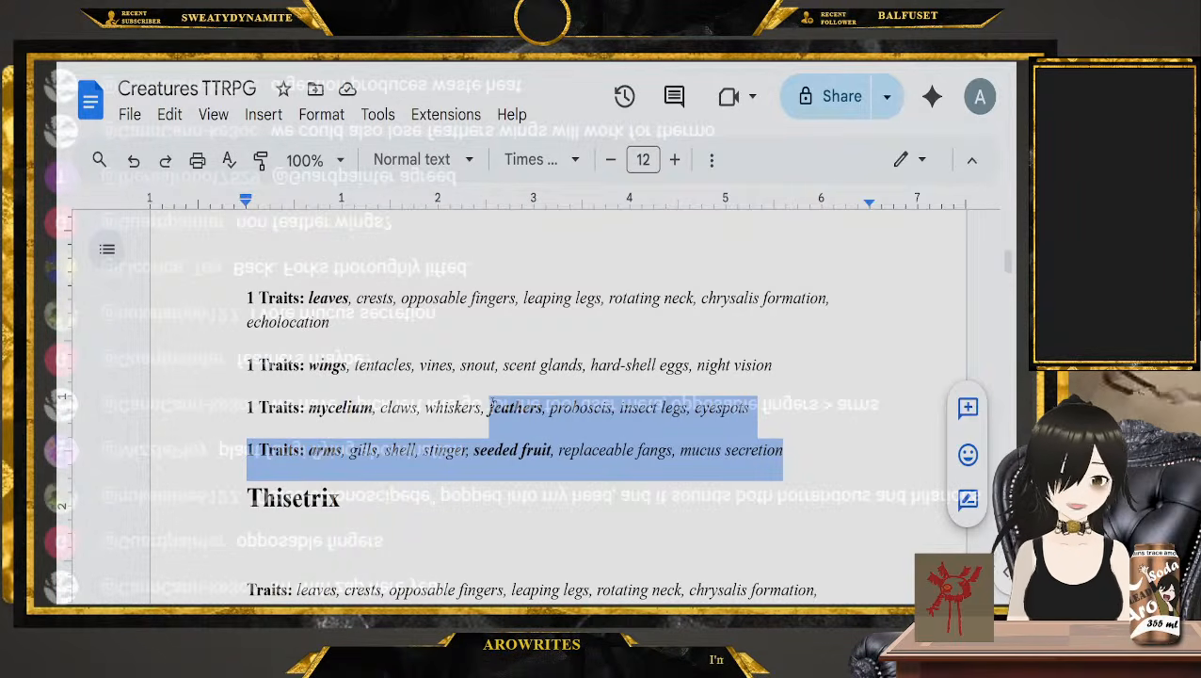
Remove the bold from "feathers" and bold "opposable fingers" in the collected traits list
{"action": "left_click_drag", "start_coordinate": [309, 408], "coordinate": [373, 410]}
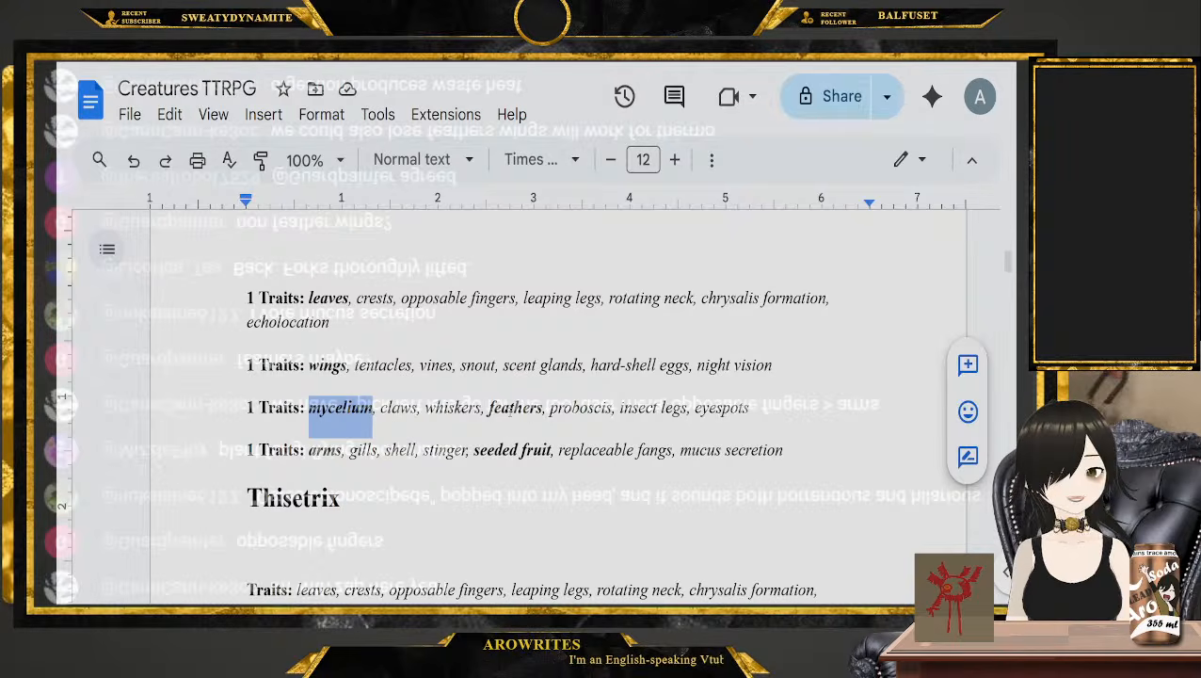
{"action": "double_click", "coordinate": [511, 409]}
{"action": "key", "text": "ctrl+b"}
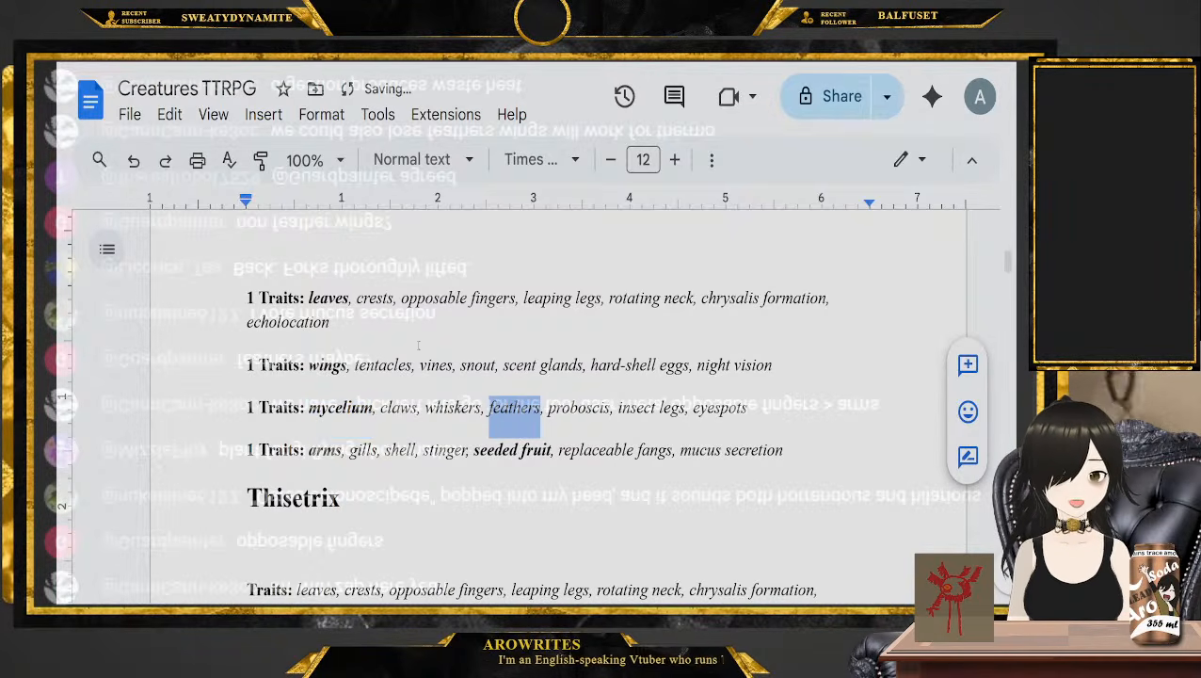
{"action": "left_click_drag", "start_coordinate": [401, 298], "coordinate": [518, 298]}
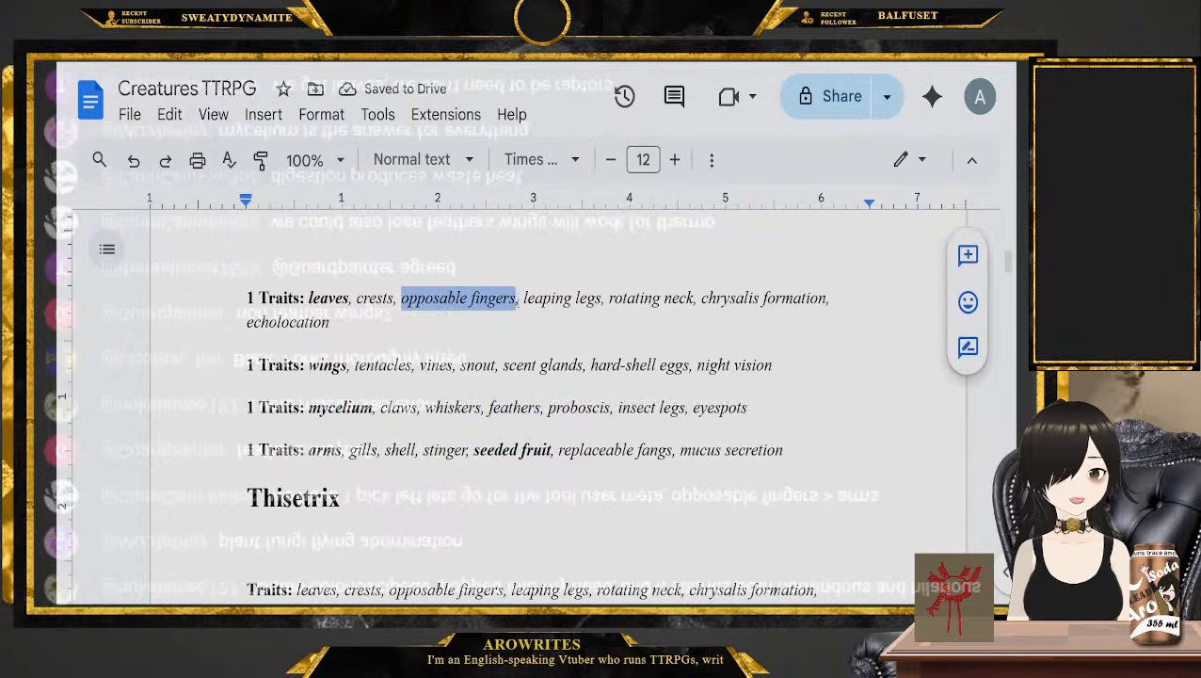
{"action": "key", "text": "ctrl+b"}
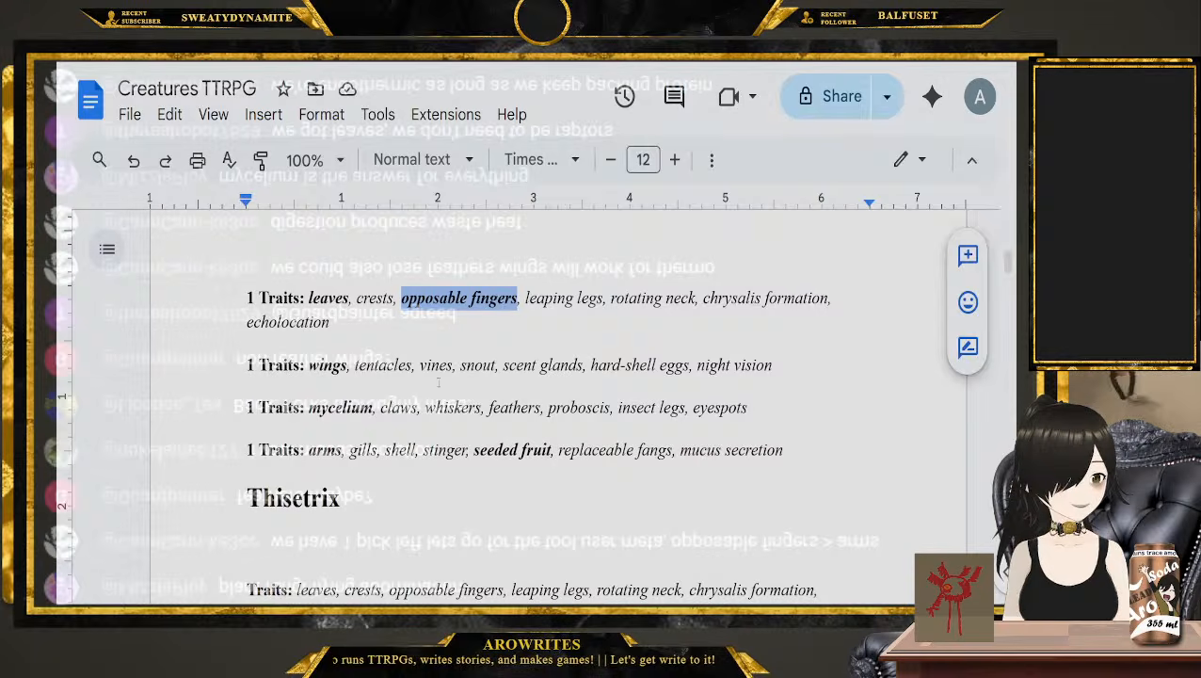
Delete the number 1 in front of the Traits label on each of the four collected traits lines
{"action": "left_click", "coordinate": [260, 298]}
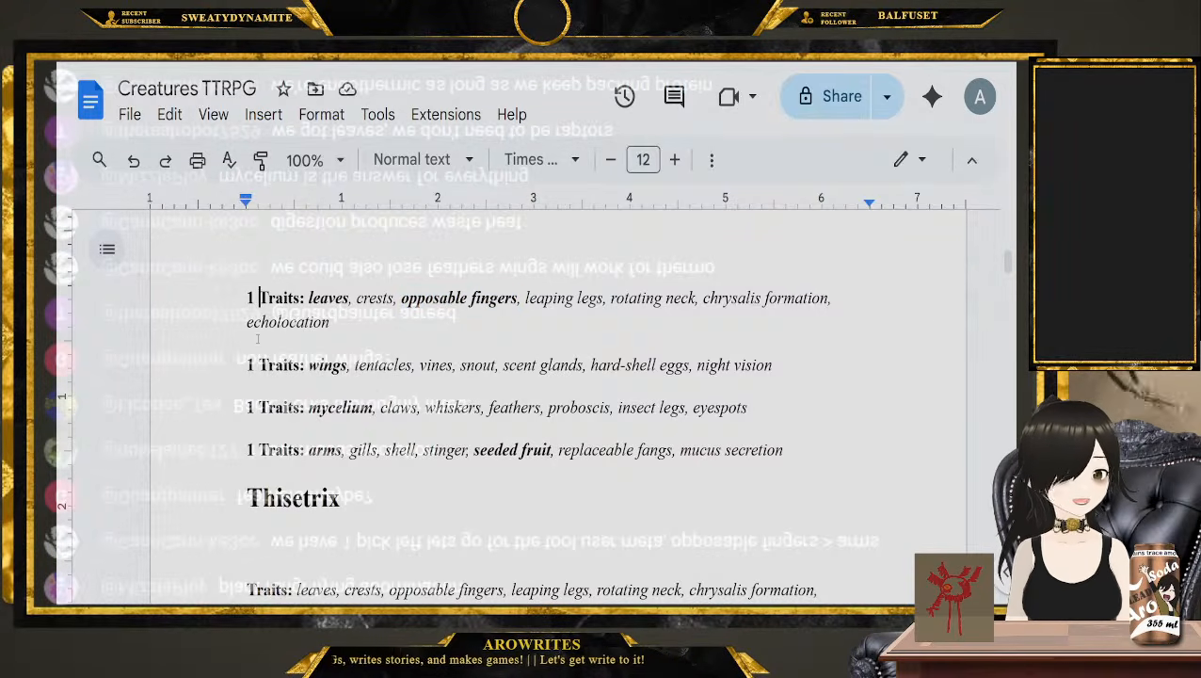
{"action": "key", "text": "BackSpace"}
{"action": "key", "text": "BackSpace"}
{"action": "left_click", "coordinate": [260, 366]}
{"action": "key", "text": "BackSpace"}
{"action": "key", "text": "BackSpace"}
{"action": "left_click", "coordinate": [260, 407]}
{"action": "key", "text": "BackSpace"}
{"action": "key", "text": "BackSpace"}
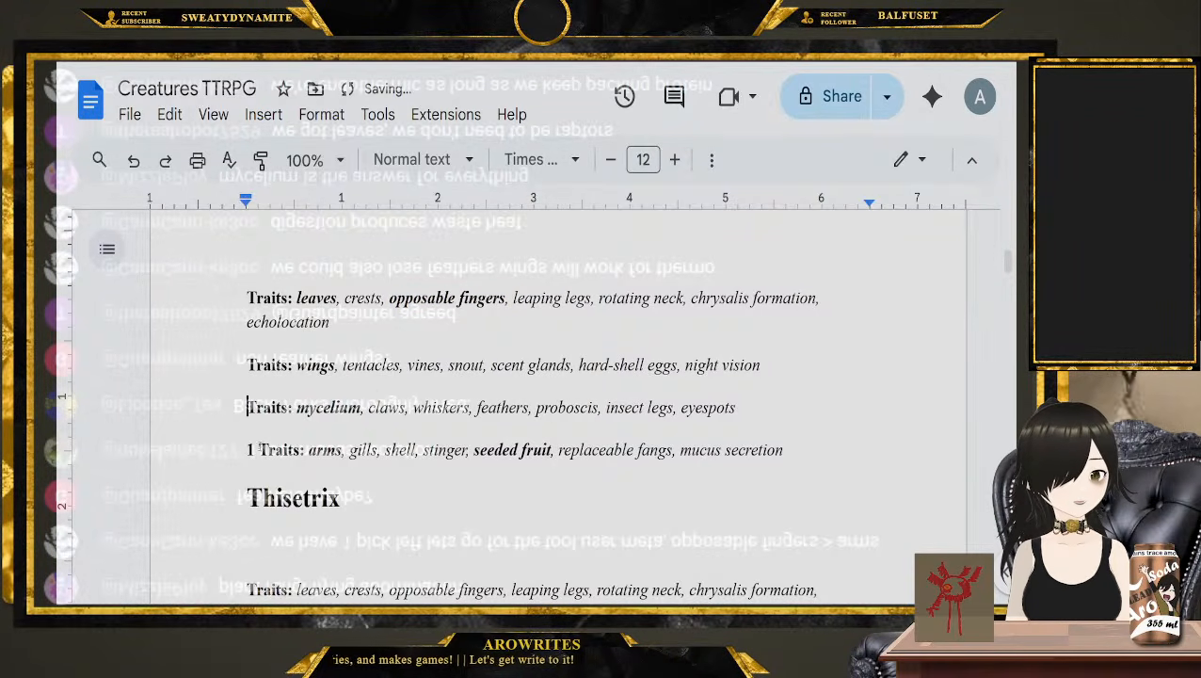
{"action": "left_click", "coordinate": [262, 452]}
{"action": "key", "text": "BackSpace"}
{"action": "key", "text": "BackSpace"}
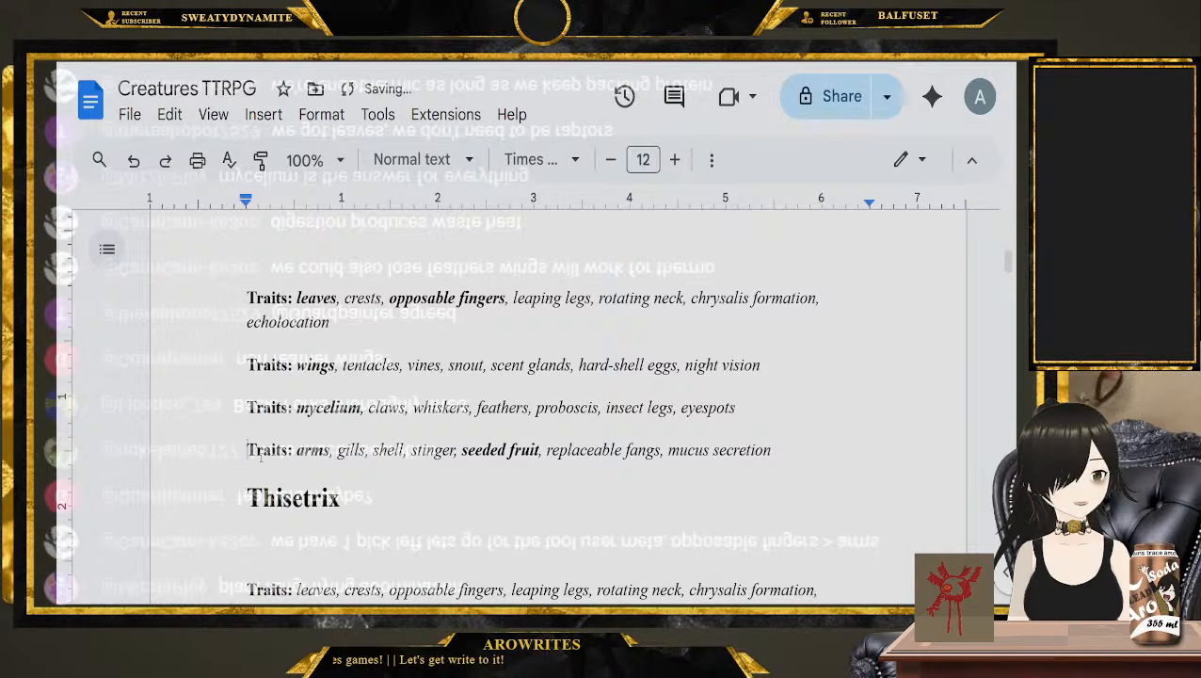
Check the chosen traits in the unnumbered list once more, from "leaves" through "seeded fruit", including "feathers"
{"action": "double_click", "coordinate": [317, 299]}
{"action": "double_click", "coordinate": [422, 299]}
{"action": "double_click", "coordinate": [322, 368]}
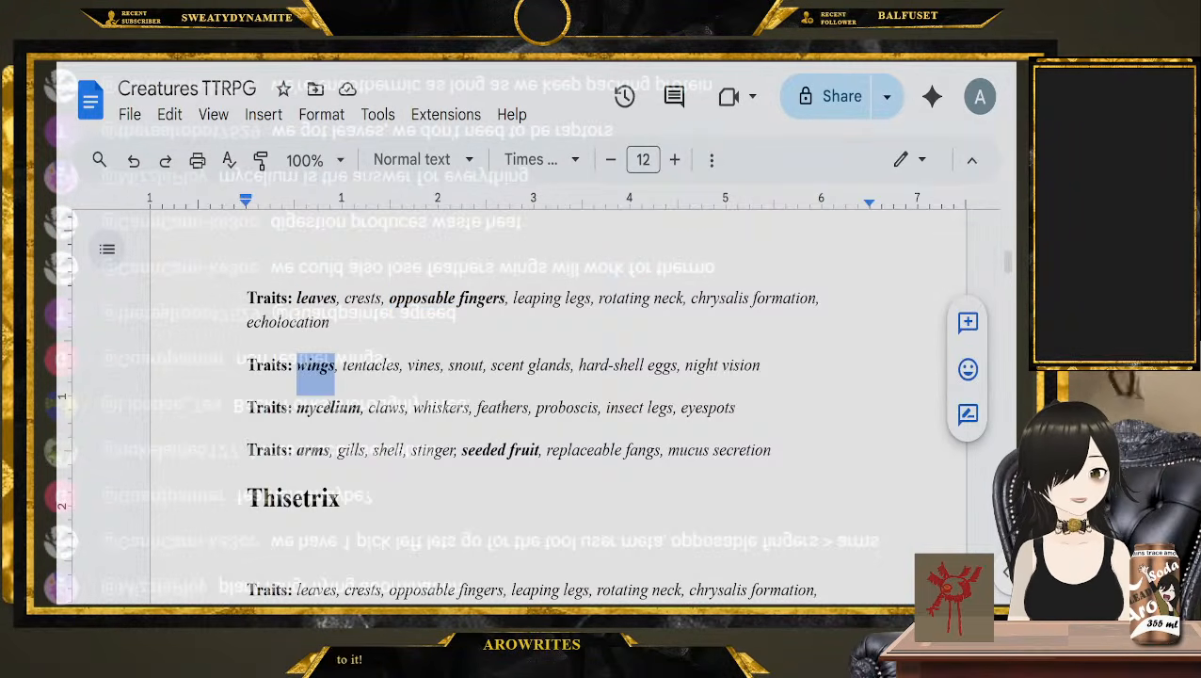
{"action": "double_click", "coordinate": [324, 409]}
{"action": "double_click", "coordinate": [324, 451]}
{"action": "double_click", "coordinate": [502, 408]}
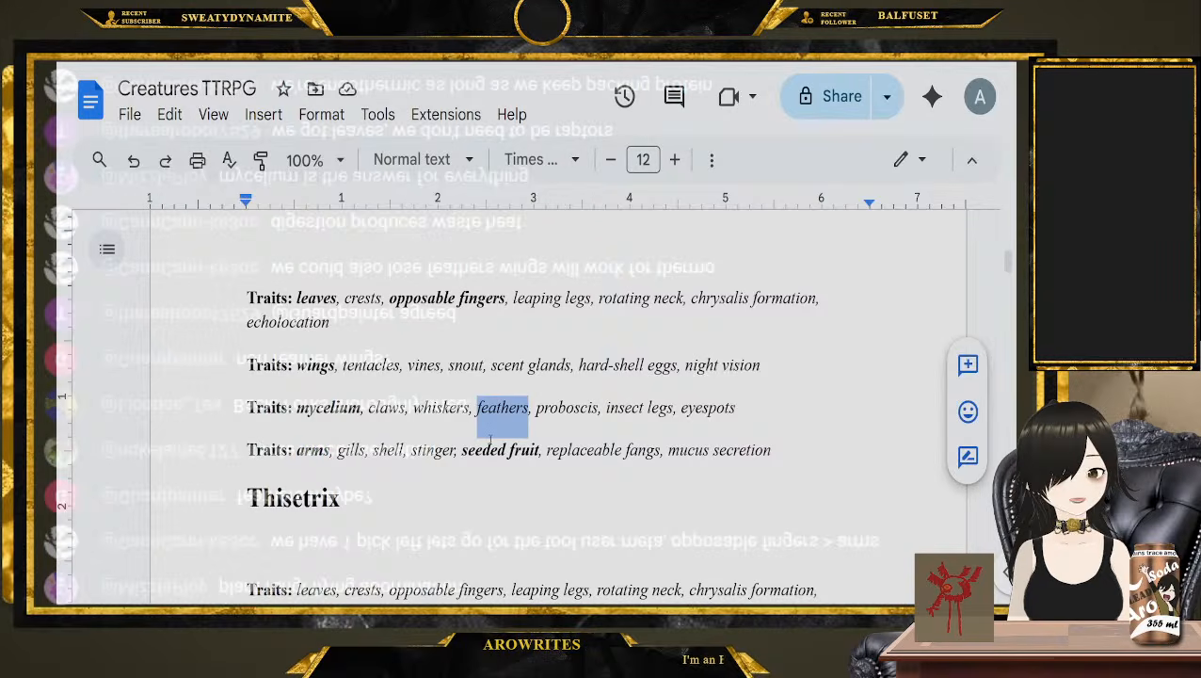
{"action": "double_click", "coordinate": [485, 450]}
Read the Ancestor Pool rules on the Cultural Question, Legacy Question, Instinct and Region taken from Ancestors 1 to 4
{"action": "scroll", "coordinate": [499, 460], "scroll_direction": "up", "scroll_amount": 10}
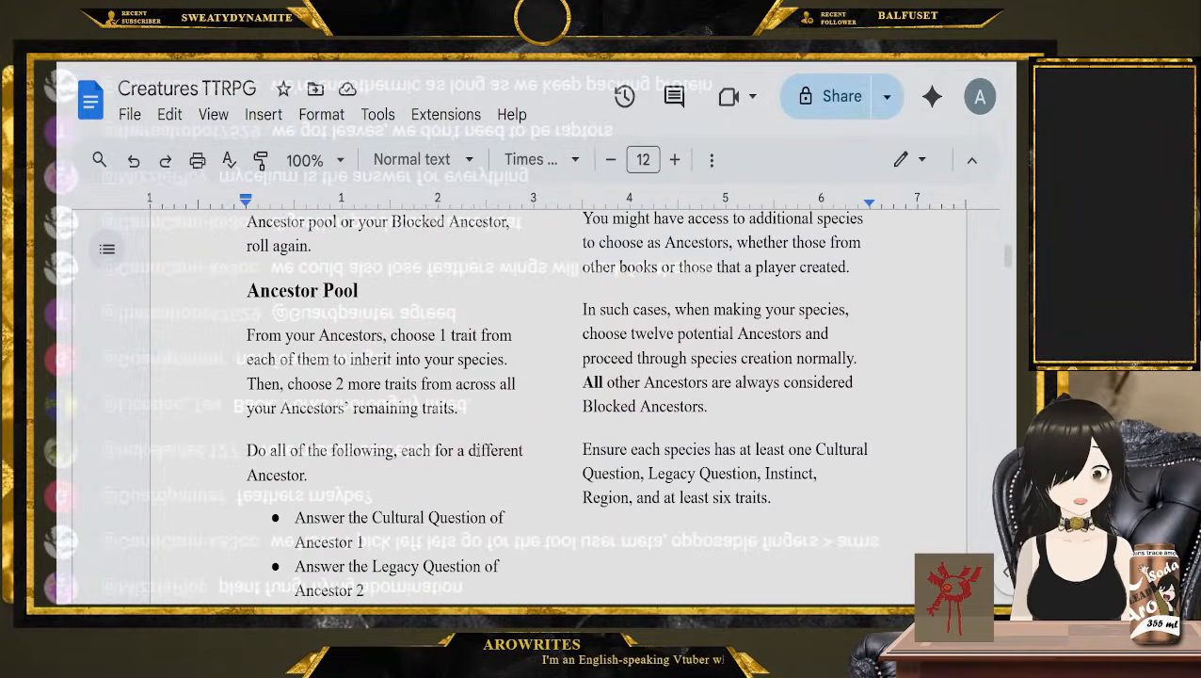
{"action": "scroll", "coordinate": [478, 453], "scroll_direction": "down", "scroll_amount": 1}
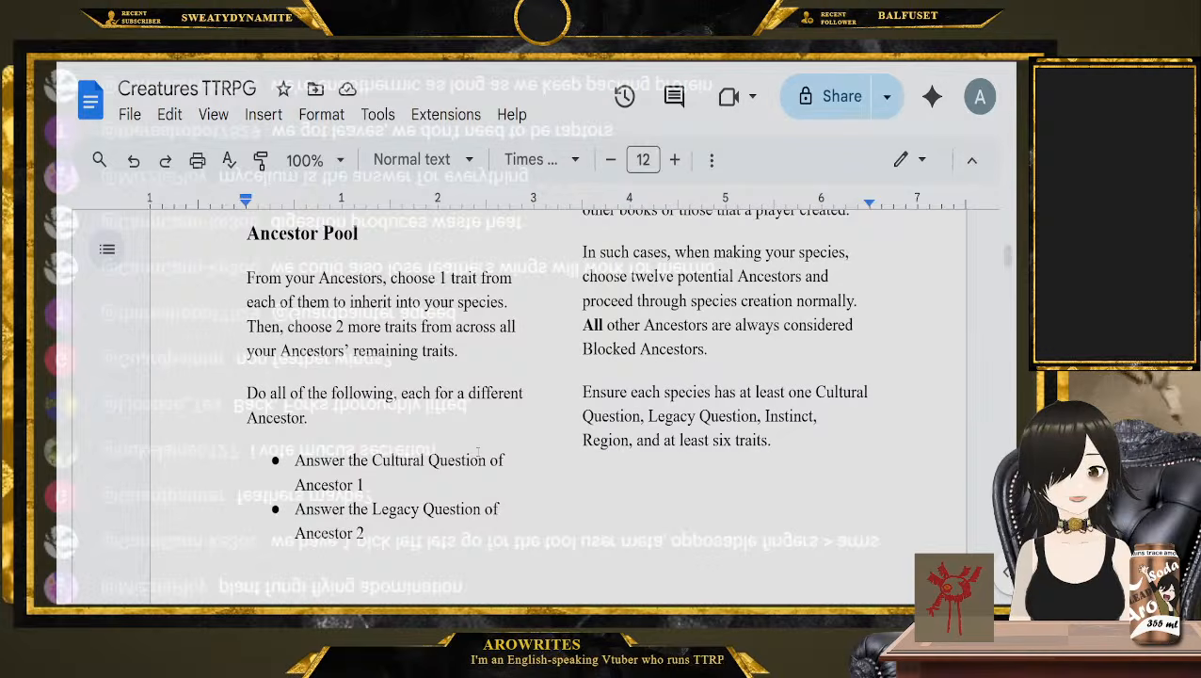
{"action": "left_click_drag", "start_coordinate": [366, 485], "coordinate": [294, 460]}
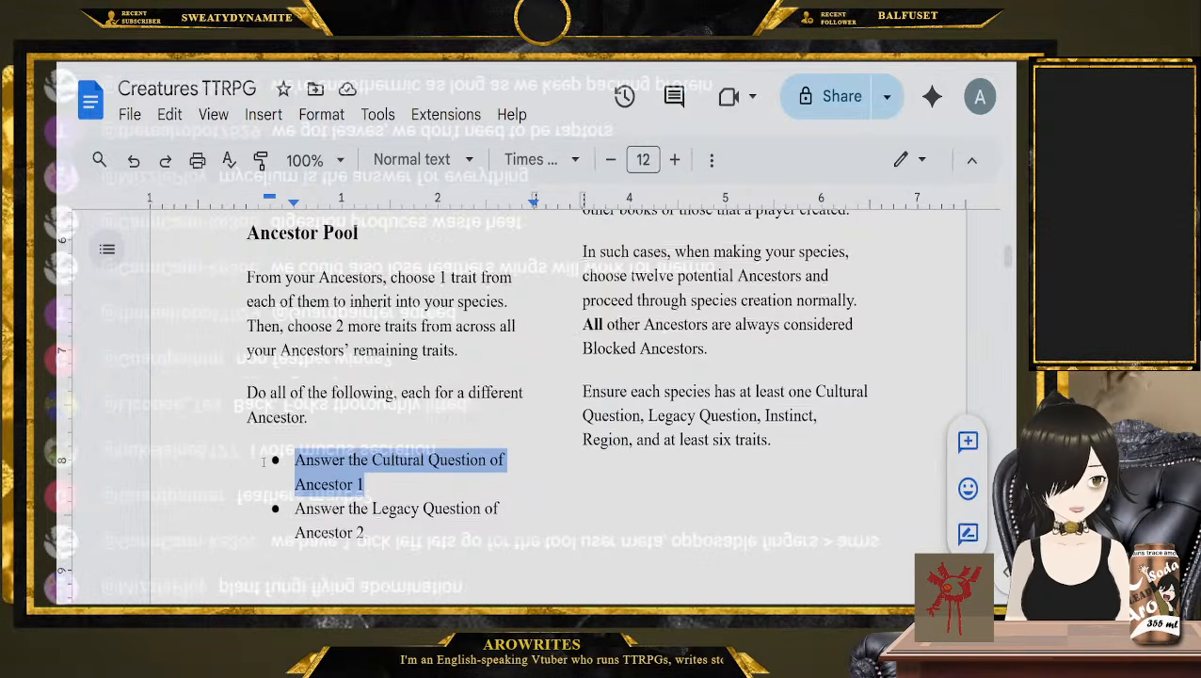
{"action": "scroll", "coordinate": [297, 460], "scroll_direction": "down", "scroll_amount": 1}
{"action": "left_click_drag", "start_coordinate": [365, 477], "coordinate": [267, 448]}
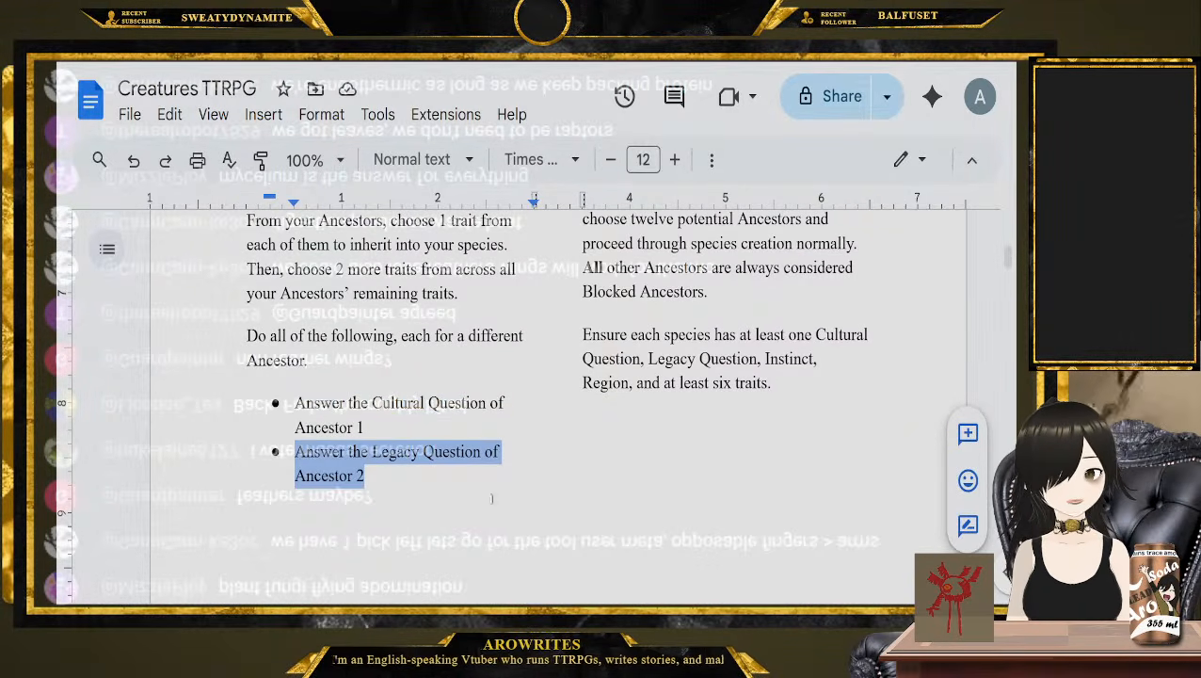
{"action": "scroll", "coordinate": [491, 499], "scroll_direction": "up", "scroll_amount": 10}
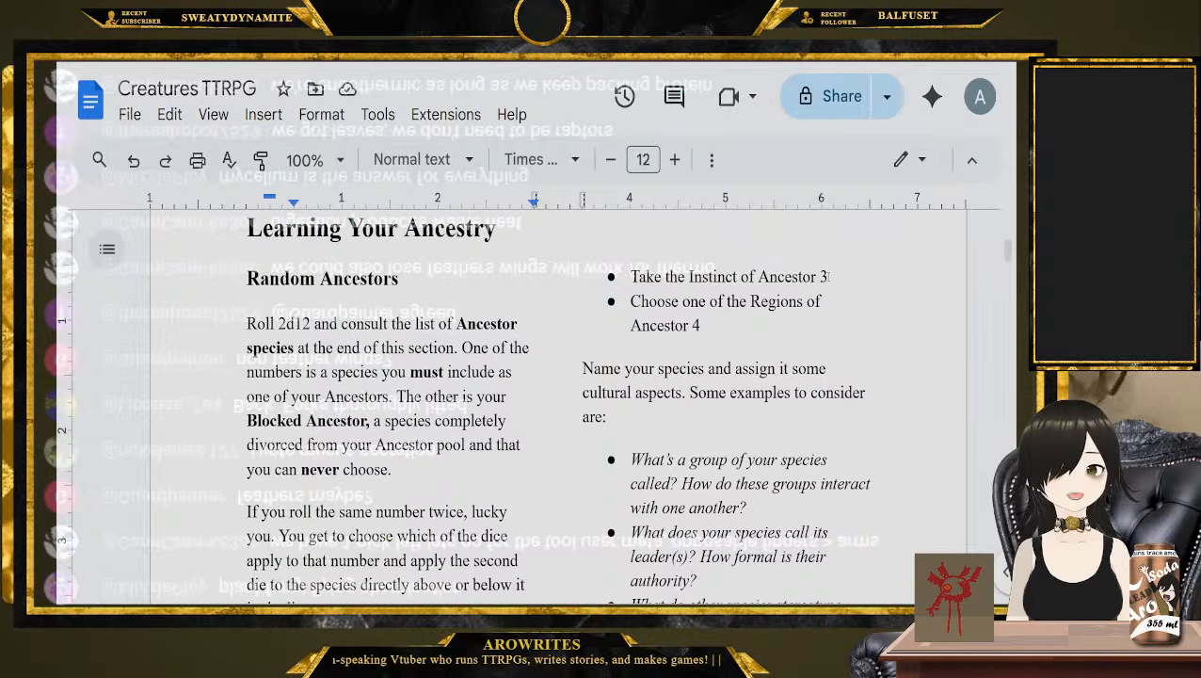
{"action": "left_click_drag", "start_coordinate": [824, 275], "coordinate": [578, 273]}
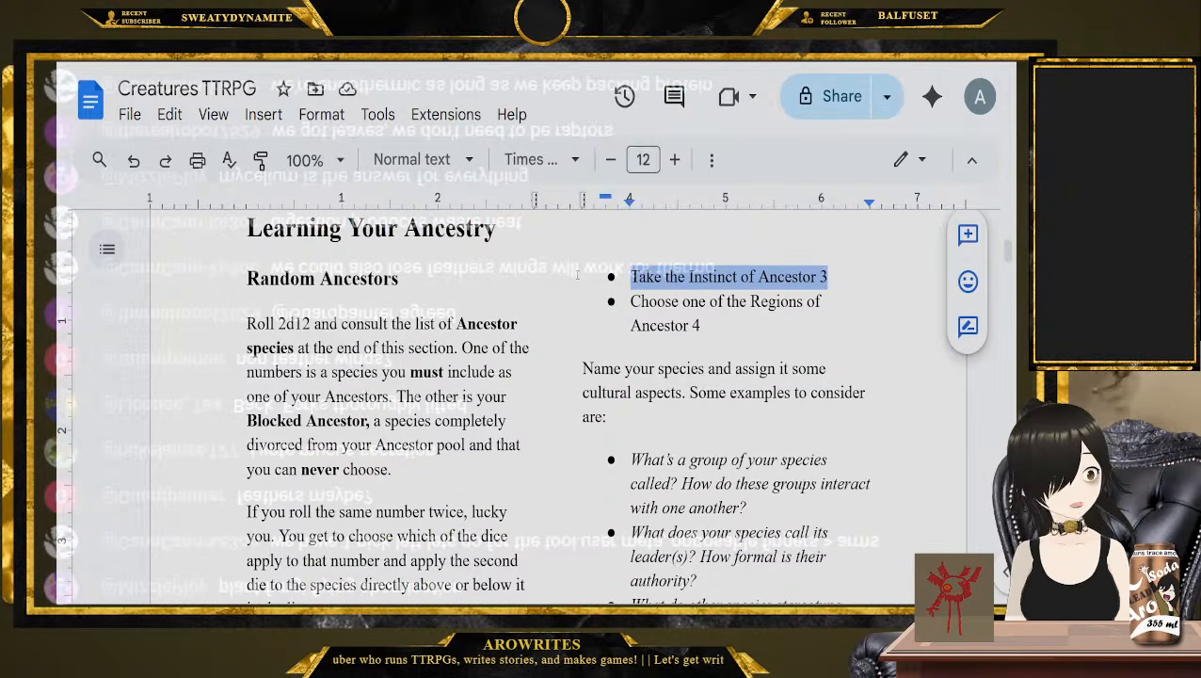
{"action": "left_click_drag", "start_coordinate": [724, 329], "coordinate": [629, 301]}
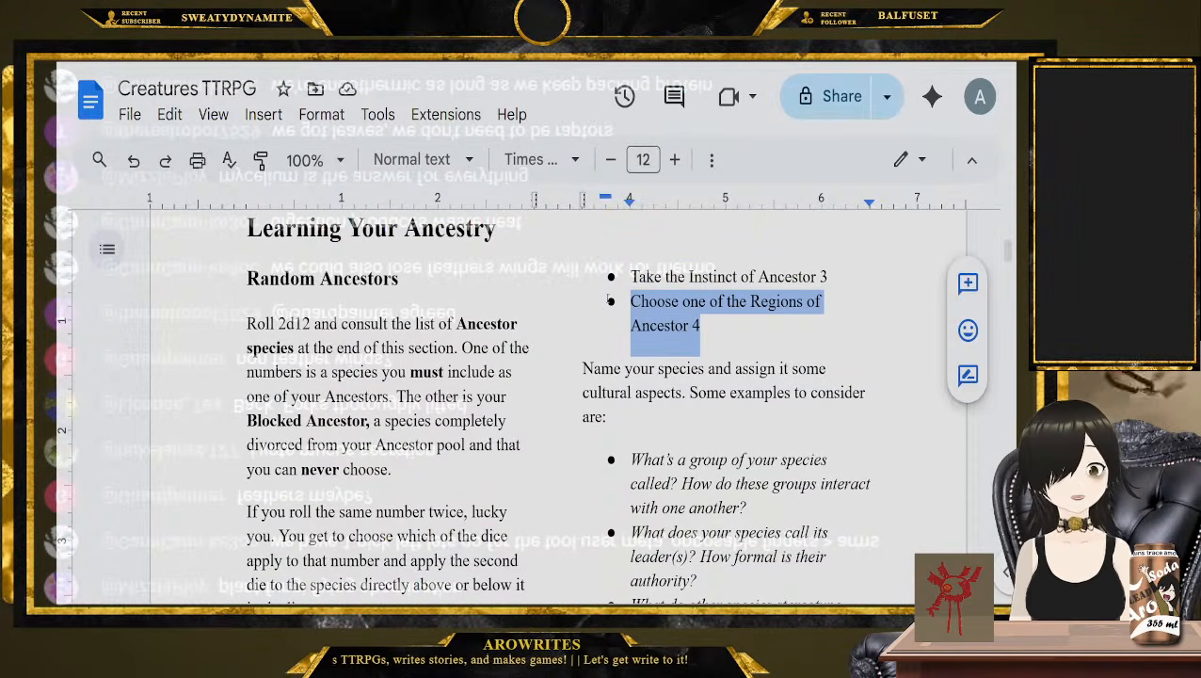
Examine the Thisetrix entry's Region, Instinct, Cultural Question and Legacy Question, and the start of "Who are the Thisetrix?"
{"action": "scroll", "coordinate": [601, 303], "scroll_direction": "down", "scroll_amount": 20}
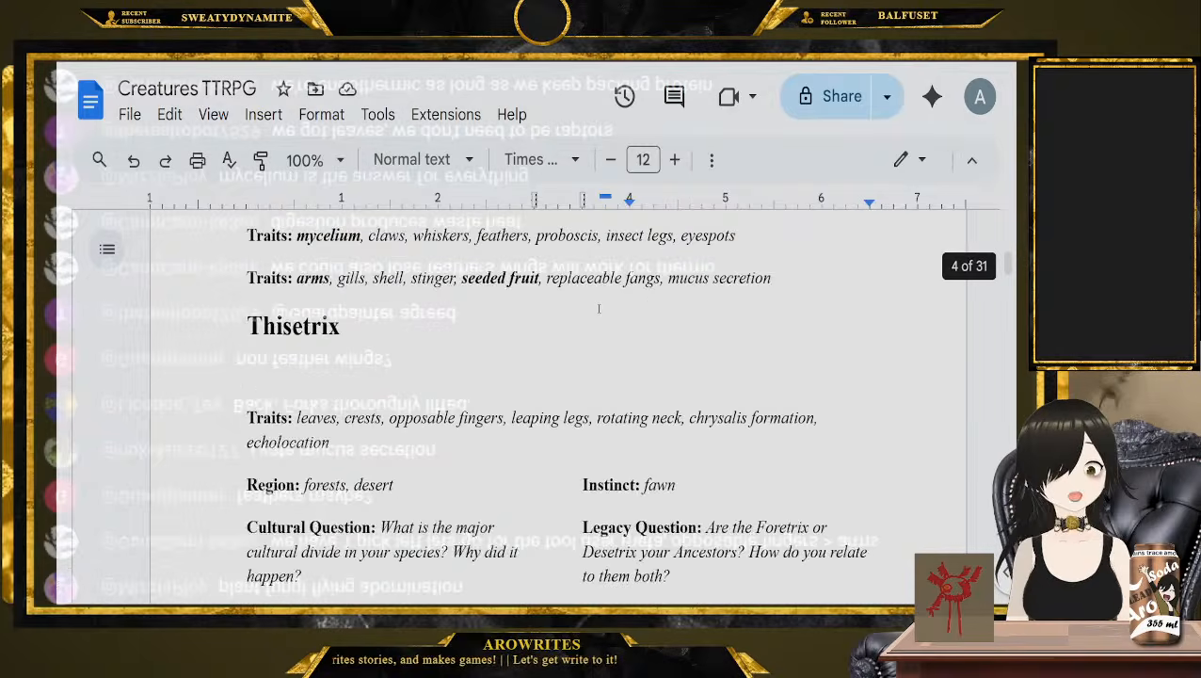
{"action": "scroll", "coordinate": [552, 306], "scroll_direction": "up", "scroll_amount": 4}
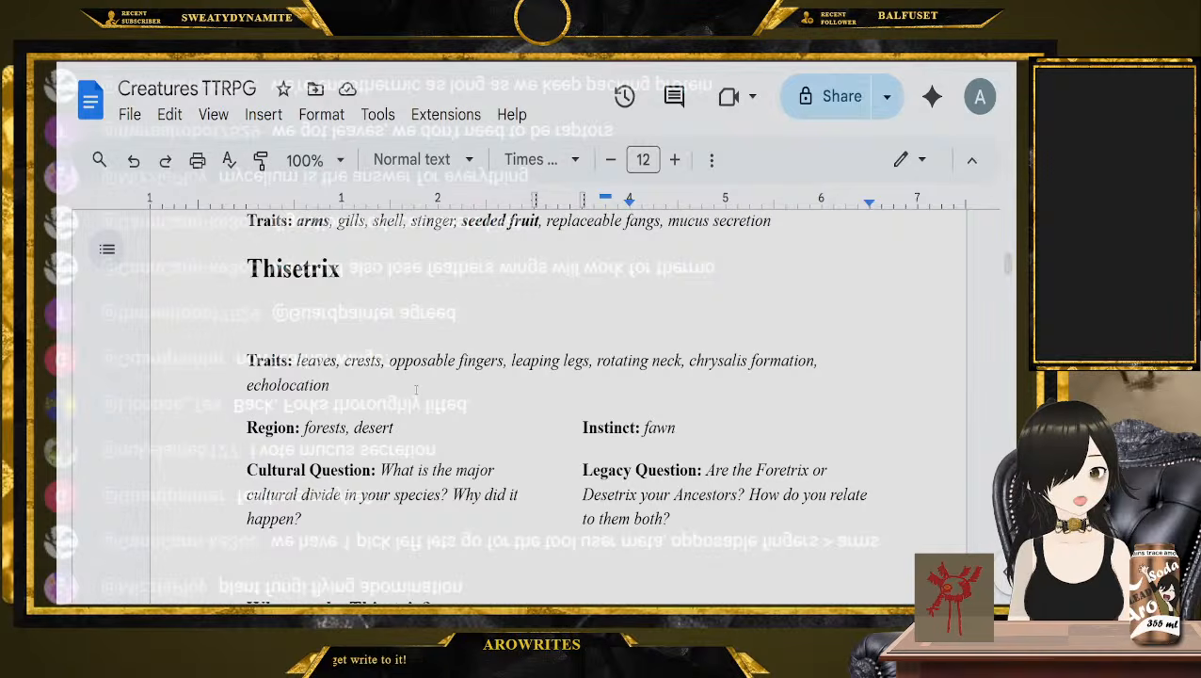
{"action": "left_click_drag", "start_coordinate": [408, 423], "coordinate": [222, 444]}
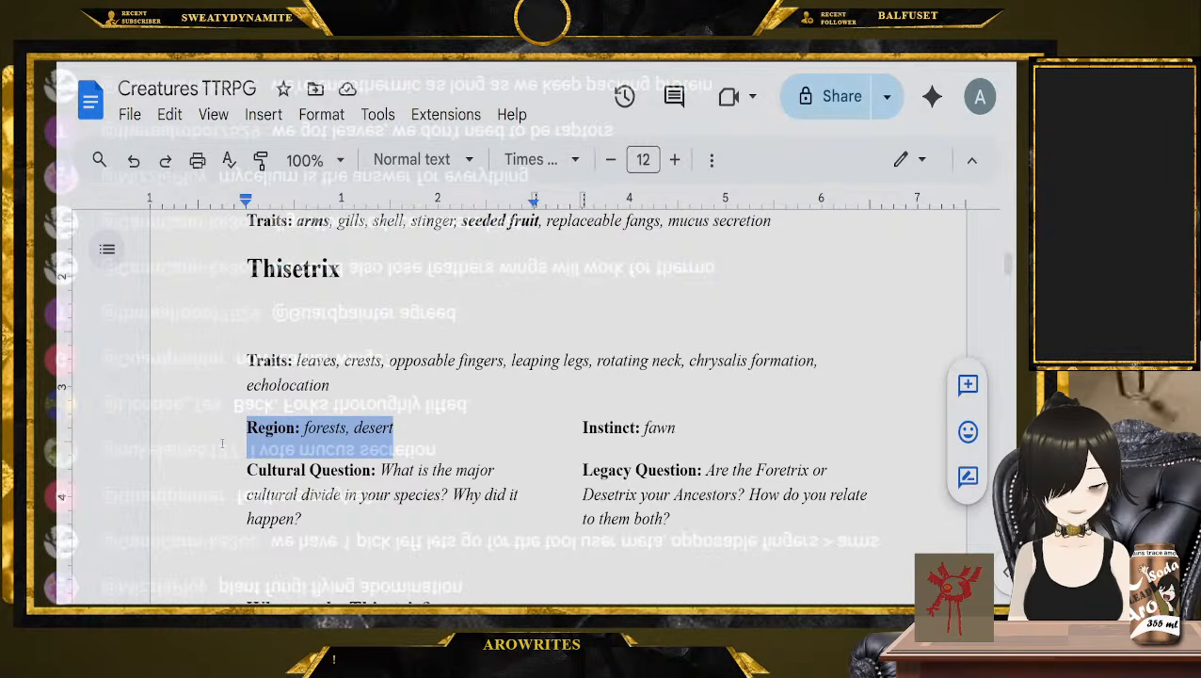
{"action": "left_click_drag", "start_coordinate": [676, 430], "coordinate": [566, 428]}
{"action": "left_click_drag", "start_coordinate": [342, 525], "coordinate": [243, 466]}
{"action": "left_click_drag", "start_coordinate": [673, 523], "coordinate": [582, 469]}
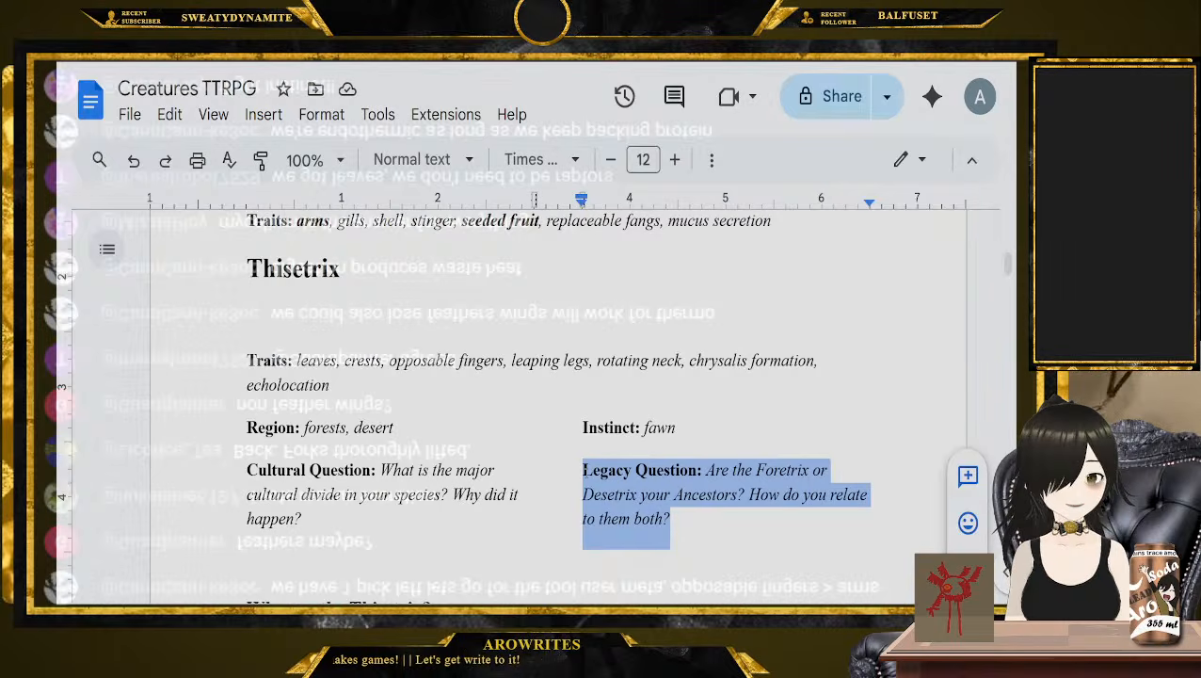
{"action": "scroll", "coordinate": [398, 440], "scroll_direction": "down", "scroll_amount": 3}
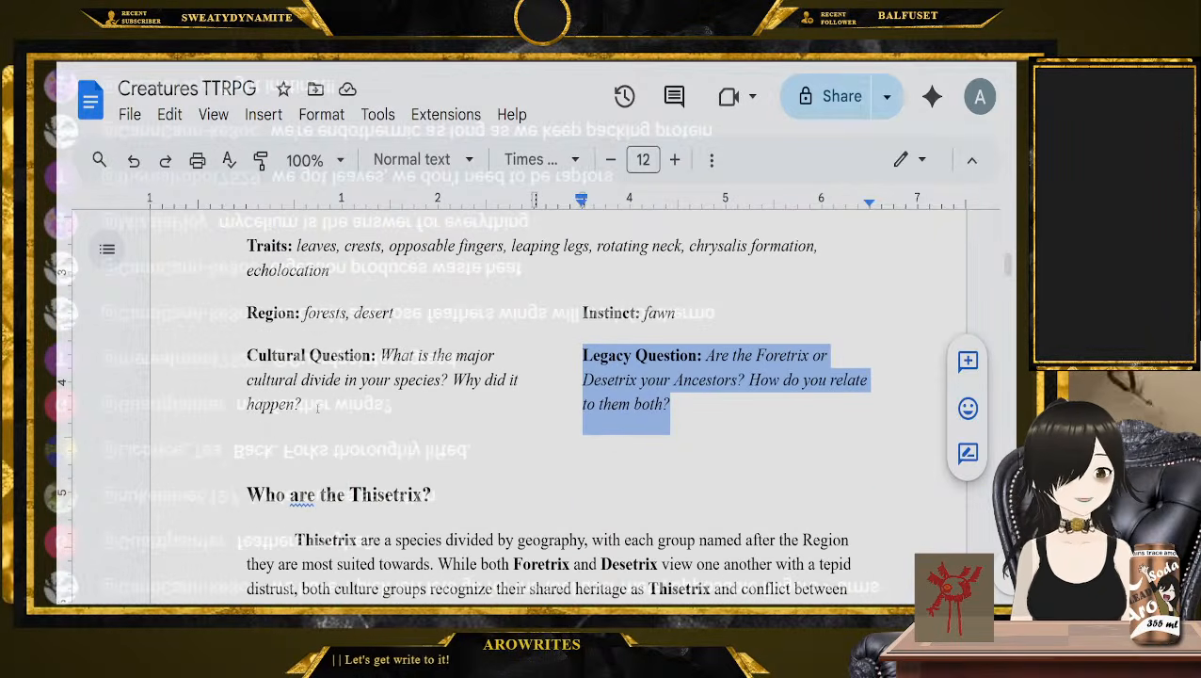
{"action": "left_click_drag", "start_coordinate": [397, 405], "coordinate": [379, 356]}
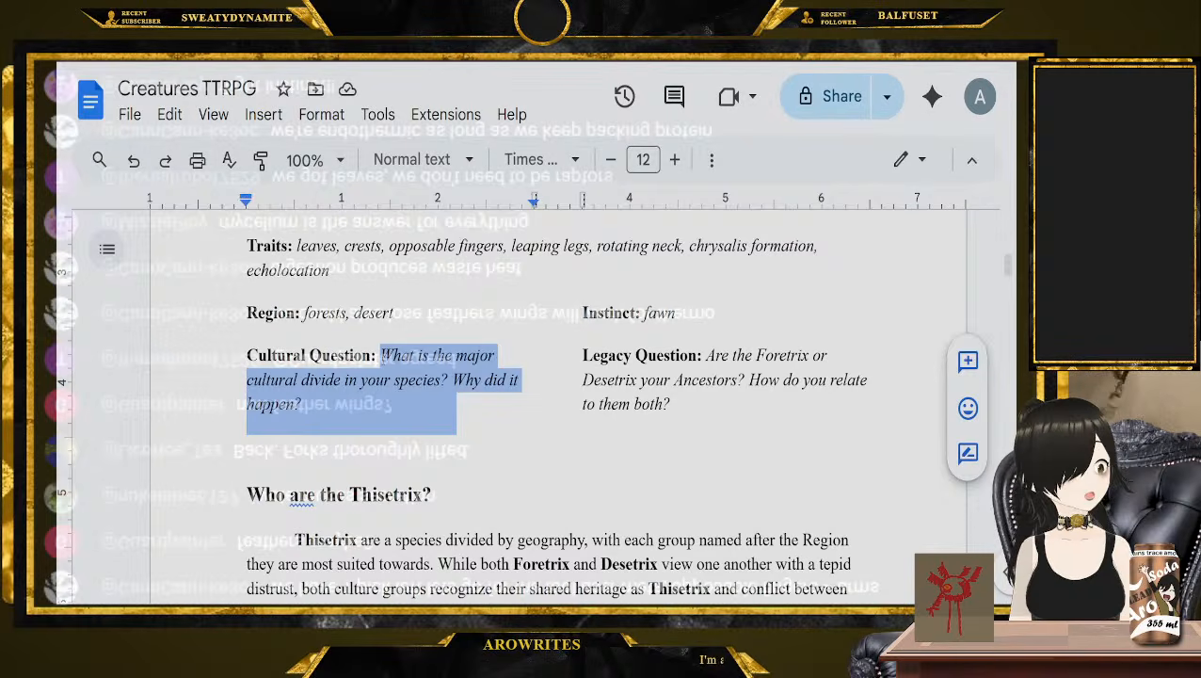
{"action": "left_click", "coordinate": [726, 402]}
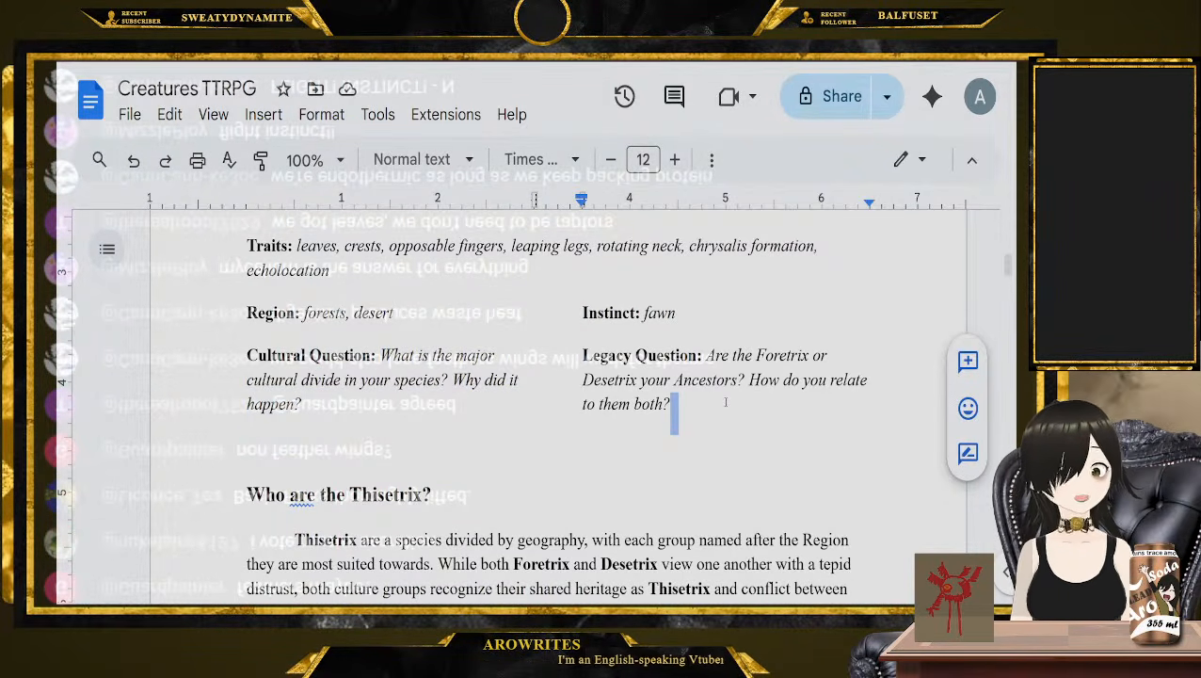
{"action": "scroll", "coordinate": [719, 412], "scroll_direction": "down", "scroll_amount": 3}
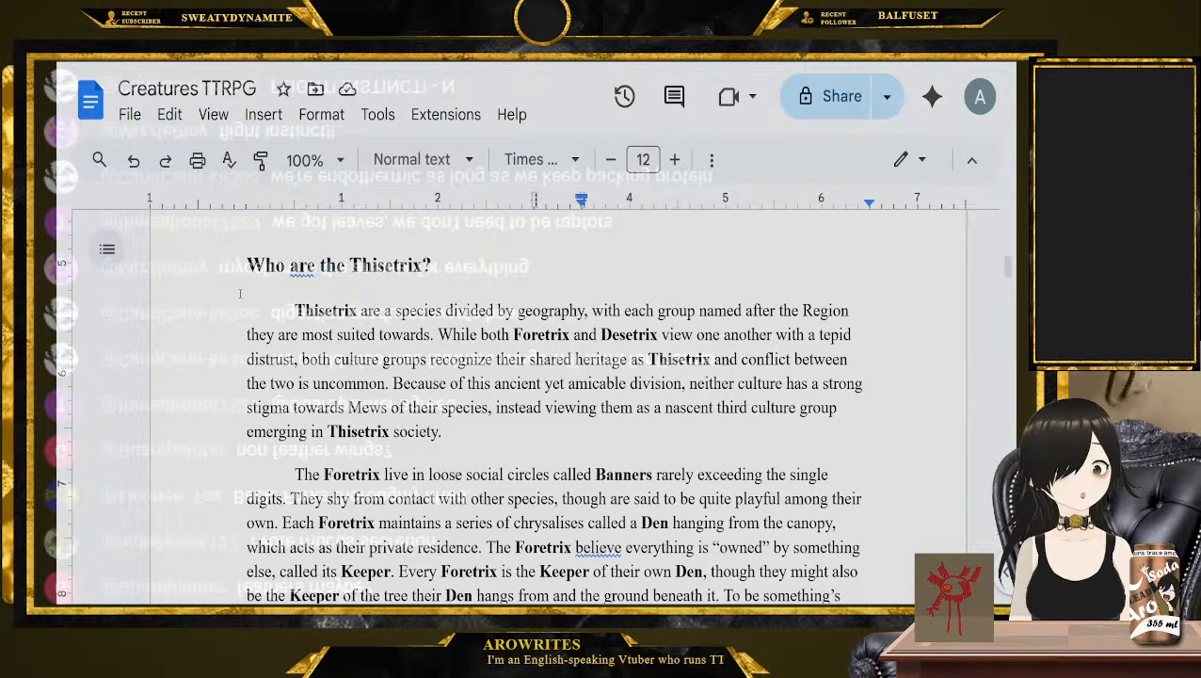
{"action": "left_click", "coordinate": [212, 285]}
{"action": "left_click", "coordinate": [217, 304]}
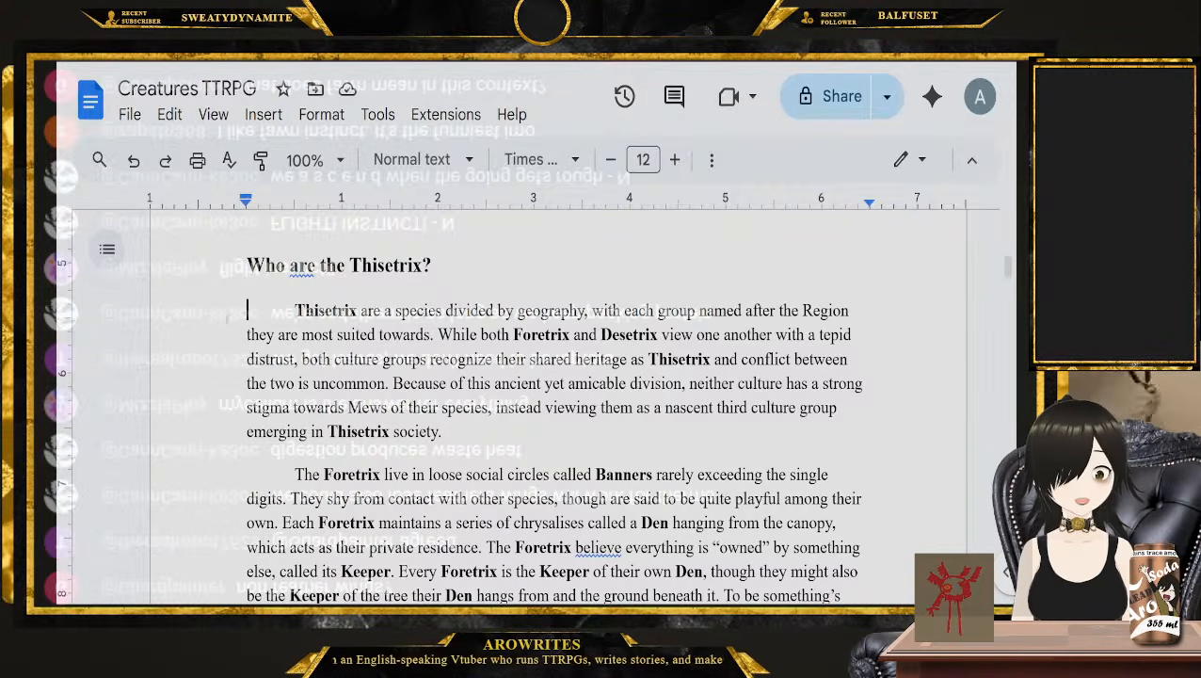
Read the Thisetrix description's paragraphs on the Foretrix Banners, Dens and Keepers and the Desetrix Caravans and Singings
{"action": "scroll", "coordinate": [223, 318], "scroll_direction": "down", "scroll_amount": 3}
{"action": "left_click", "coordinate": [200, 355]}
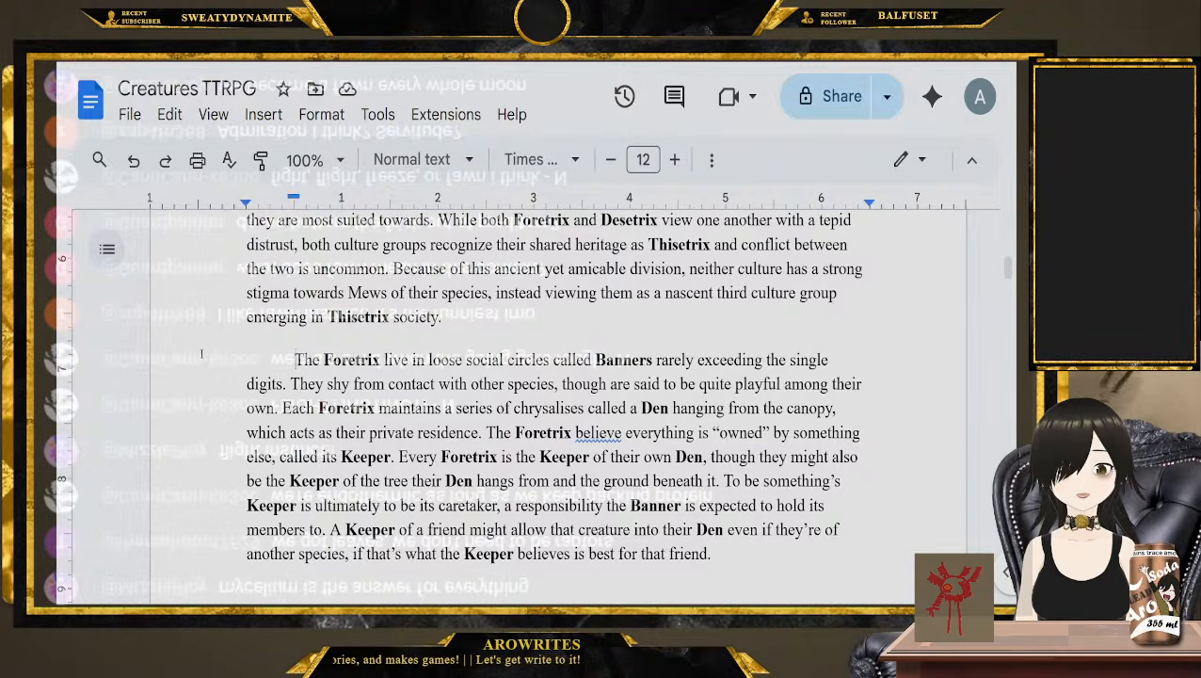
{"action": "scroll", "coordinate": [197, 362], "scroll_direction": "down", "scroll_amount": 1}
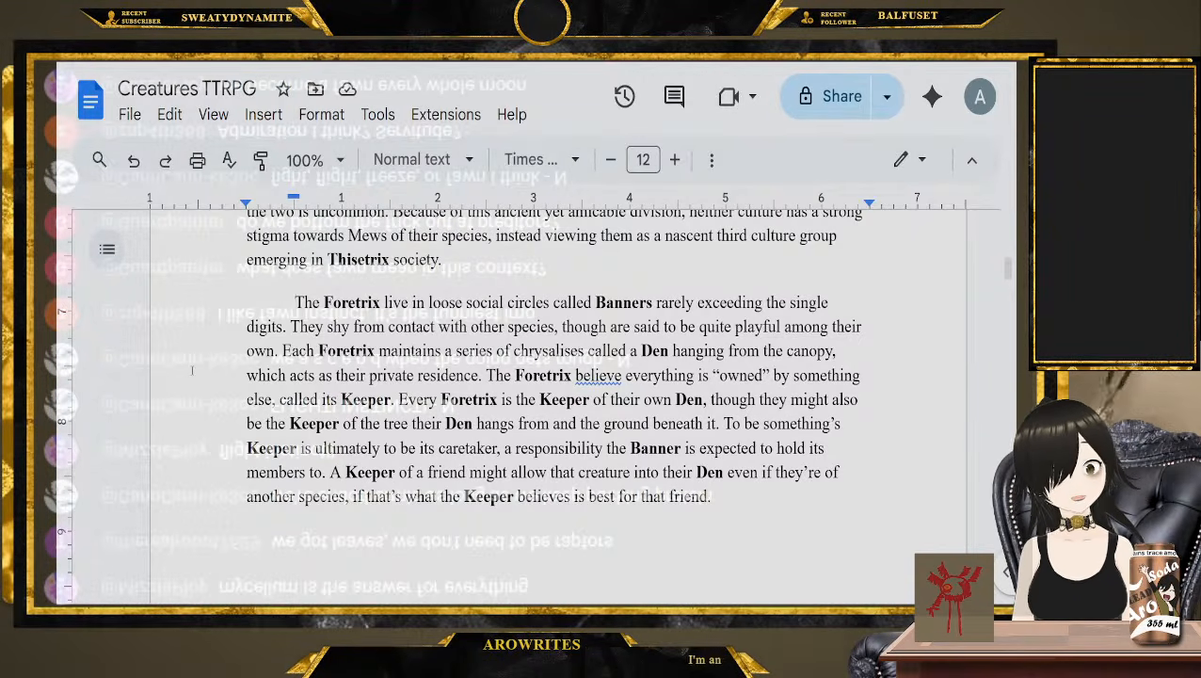
{"action": "scroll", "coordinate": [188, 367], "scroll_direction": "down", "scroll_amount": 5}
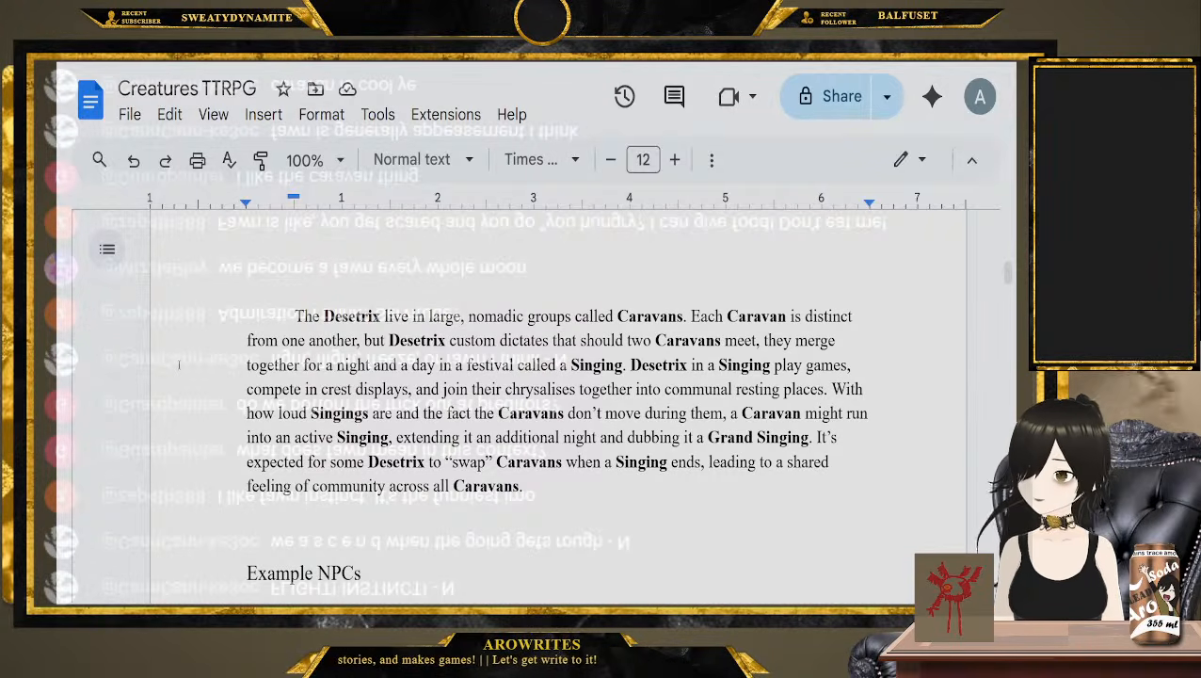
{"action": "scroll", "coordinate": [176, 376], "scroll_direction": "up", "scroll_amount": 10}
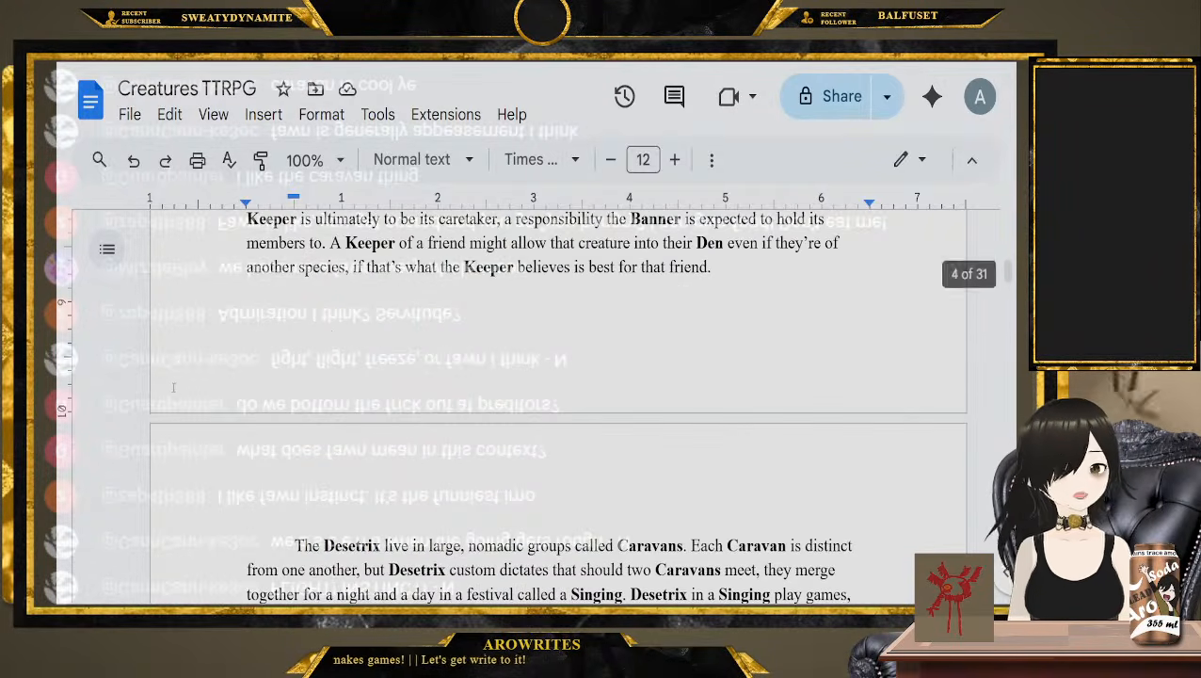
Go back over the Thisetrix entry's Region, Instinct, Cultural Question and Legacy Question, highlighting them in turn
{"action": "scroll", "coordinate": [328, 476], "scroll_direction": "up", "scroll_amount": 2}
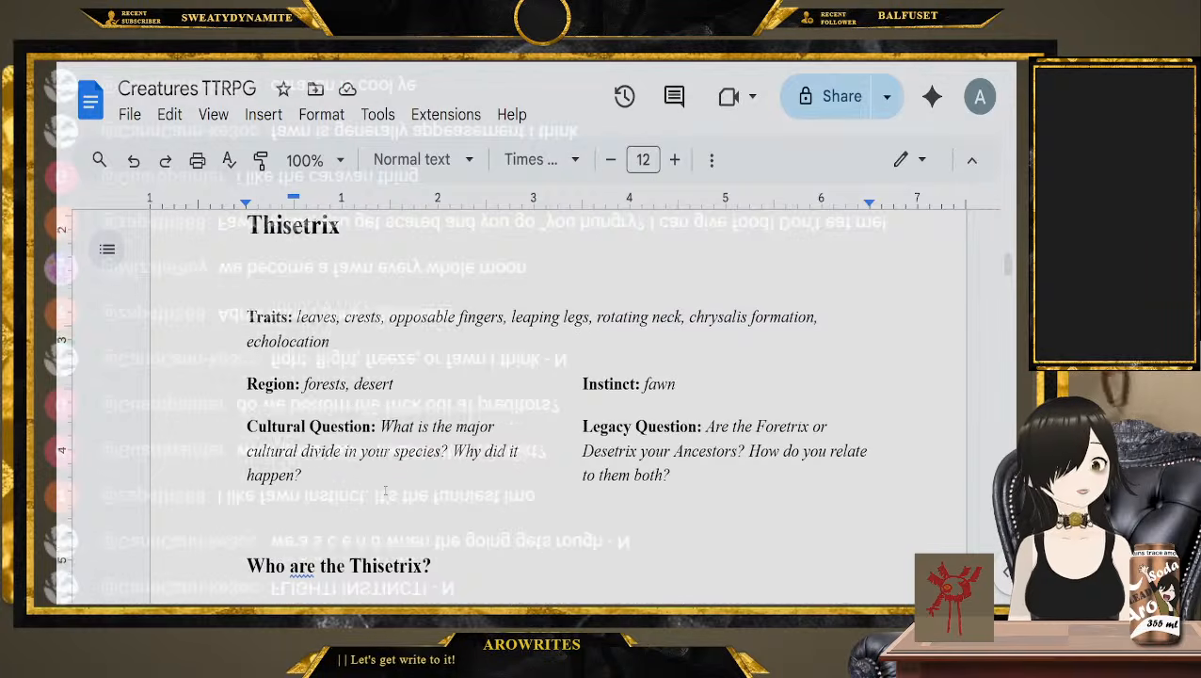
{"action": "left_click", "coordinate": [421, 429]}
{"action": "left_click_drag", "start_coordinate": [421, 429], "coordinate": [187, 426]}
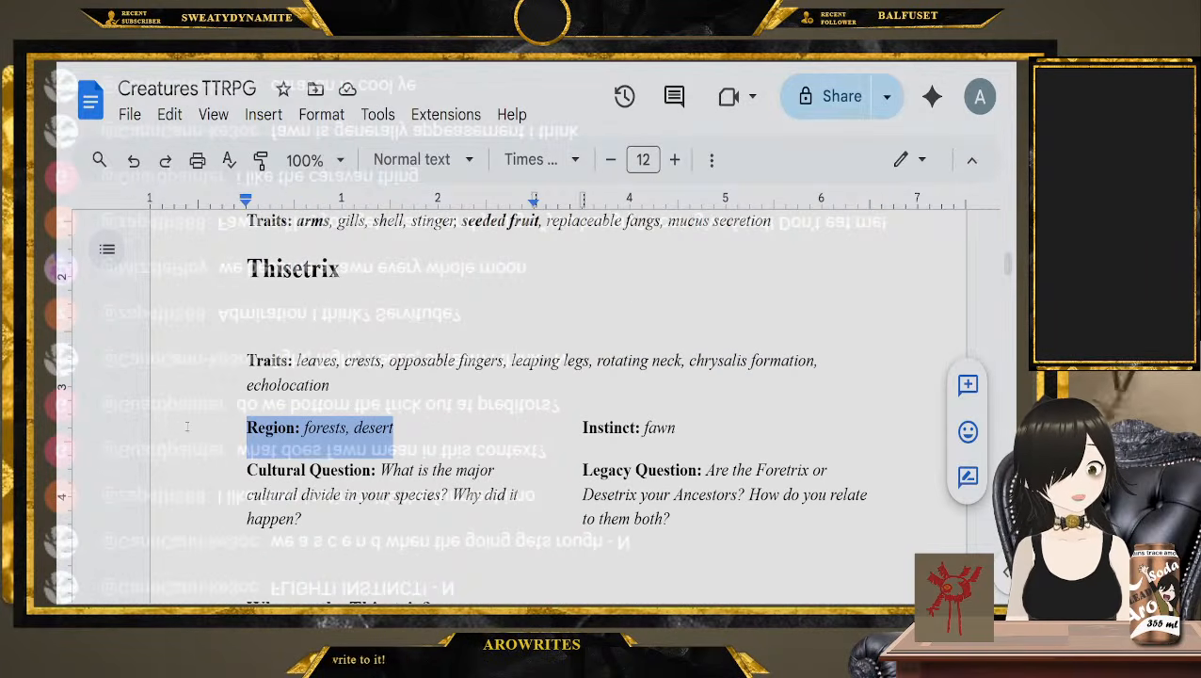
{"action": "left_click", "coordinate": [351, 428]}
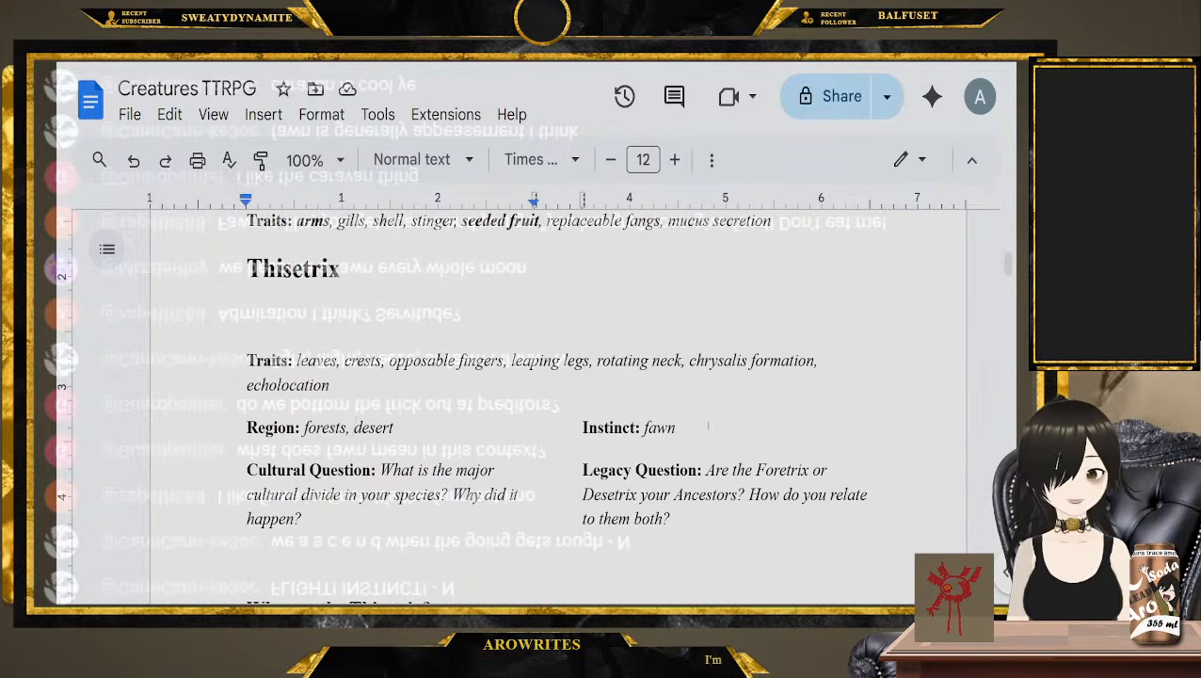
{"action": "left_click_drag", "start_coordinate": [678, 428], "coordinate": [584, 430]}
{"action": "scroll", "coordinate": [583, 430], "scroll_direction": "down", "scroll_amount": 2}
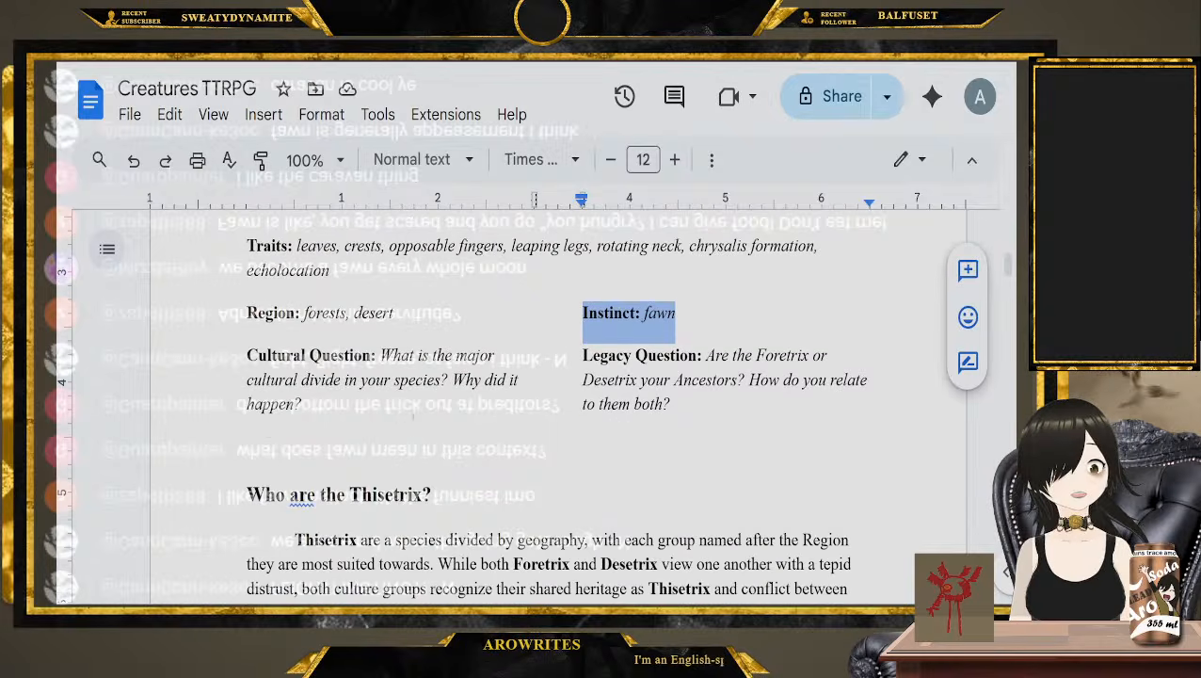
{"action": "left_click_drag", "start_coordinate": [456, 428], "coordinate": [380, 356]}
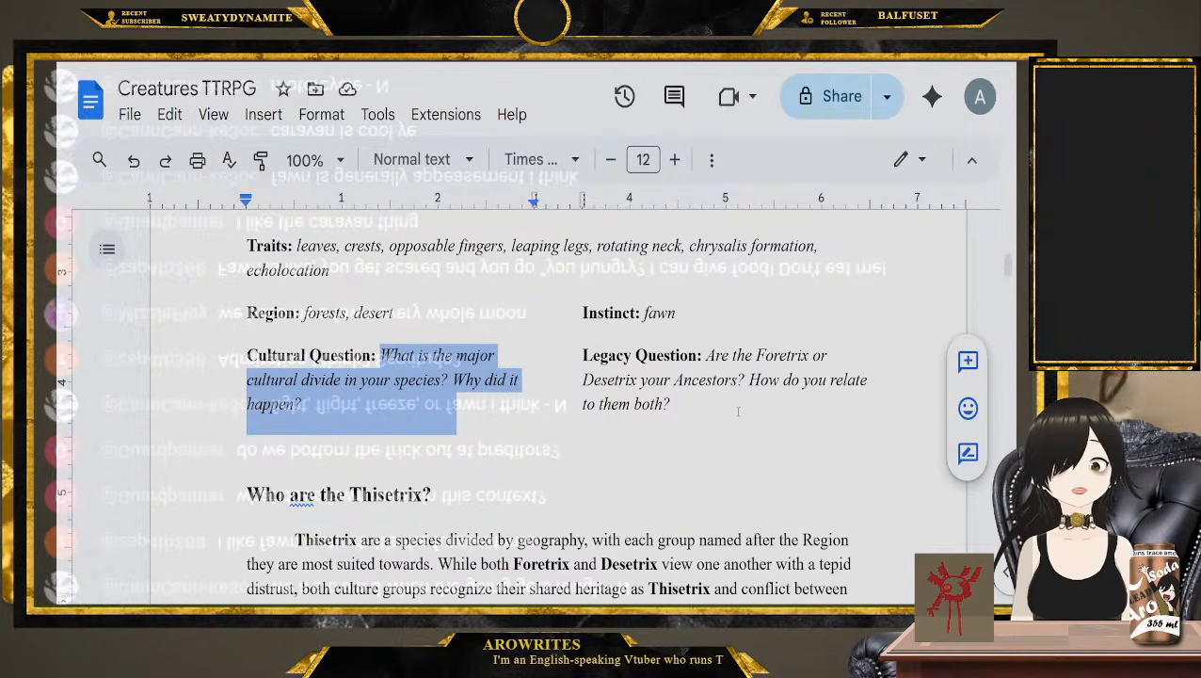
{"action": "left_click", "coordinate": [738, 411]}
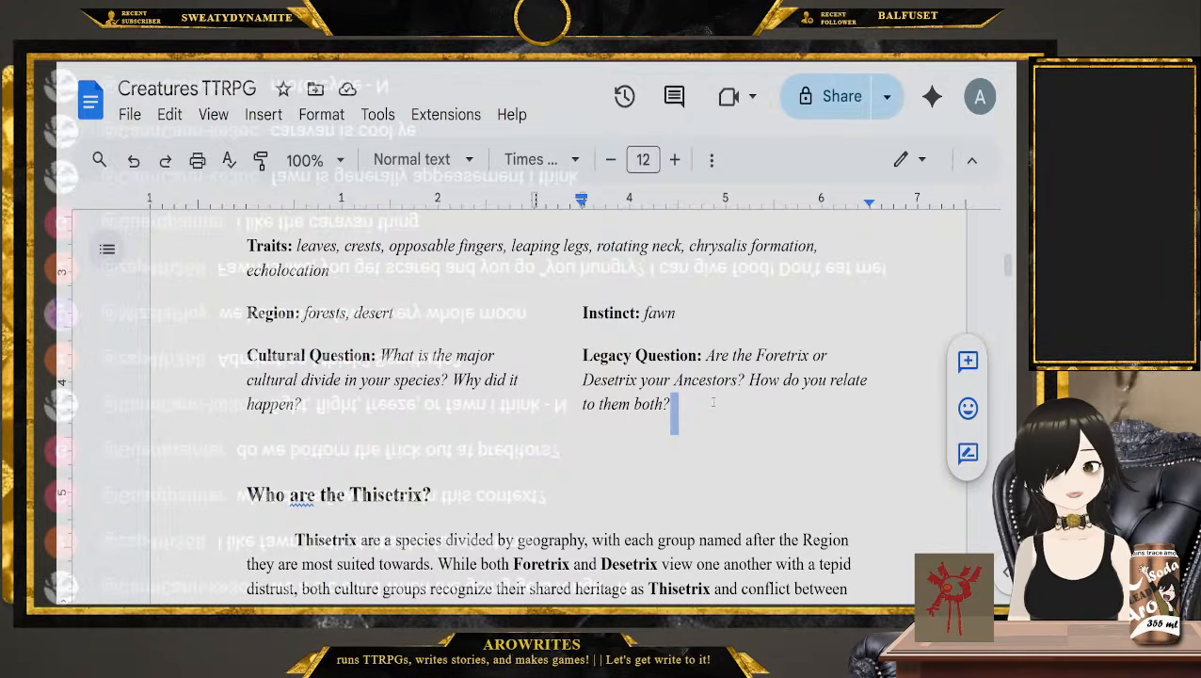
{"action": "left_click_drag", "start_coordinate": [700, 317], "coordinate": [581, 320]}
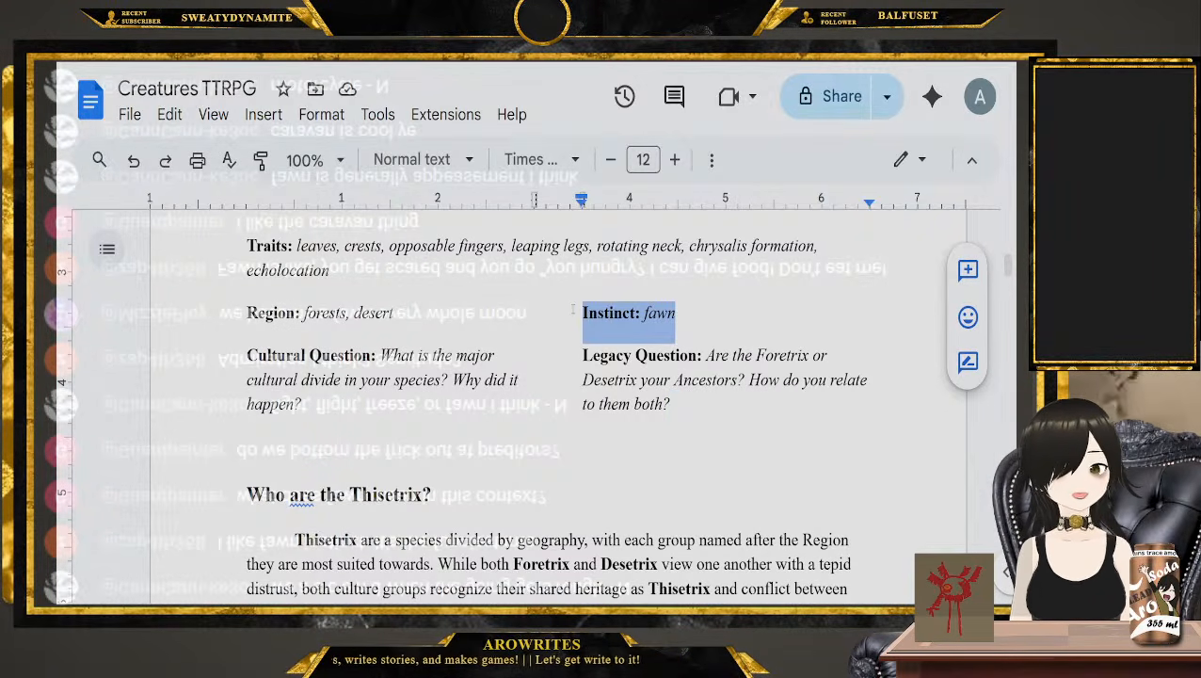
{"action": "scroll", "coordinate": [328, 328], "scroll_direction": "up", "scroll_amount": 2}
{"action": "scroll", "coordinate": [664, 380], "scroll_direction": "down", "scroll_amount": 3}
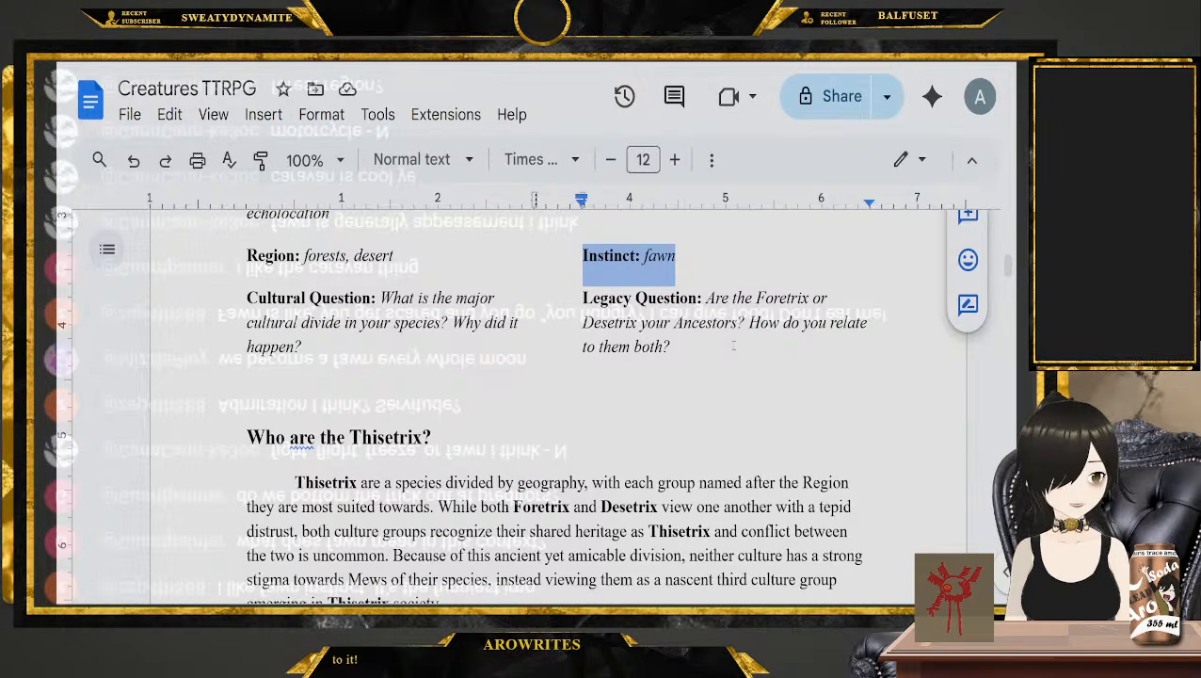
Examine the Westwim entry's Region, Instinct, Cultural Question and Legacy Question
{"action": "scroll", "coordinate": [728, 347], "scroll_direction": "down", "scroll_amount": 15}
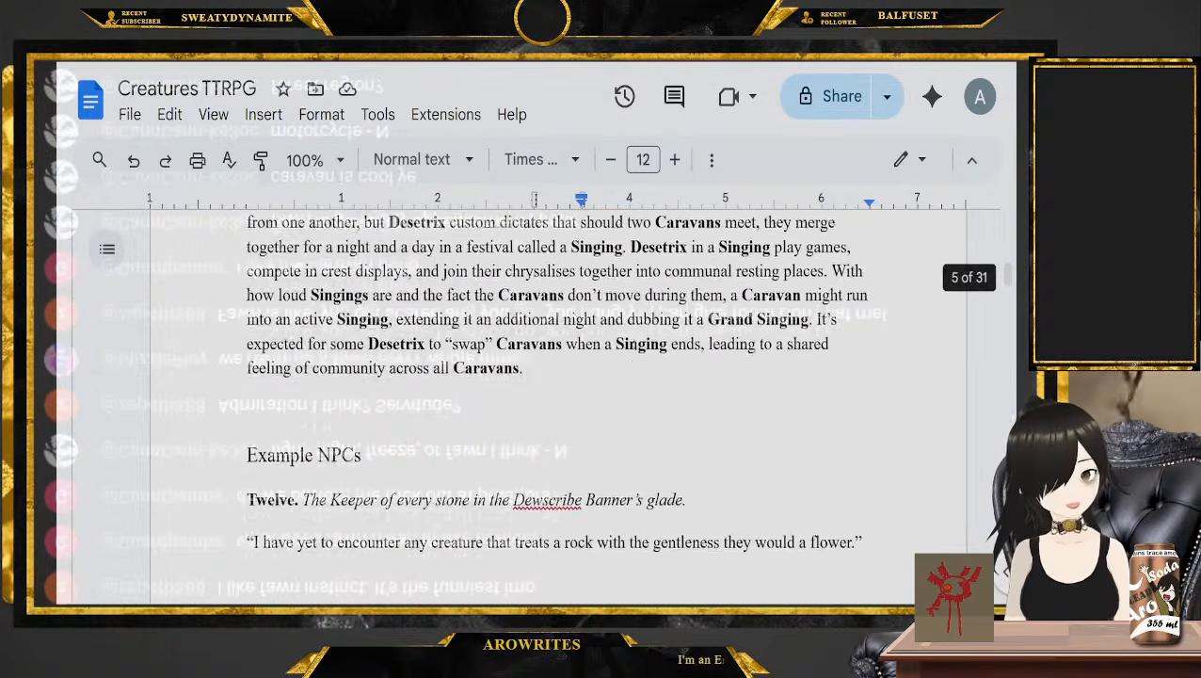
{"action": "scroll", "coordinate": [592, 336], "scroll_direction": "down", "scroll_amount": 10}
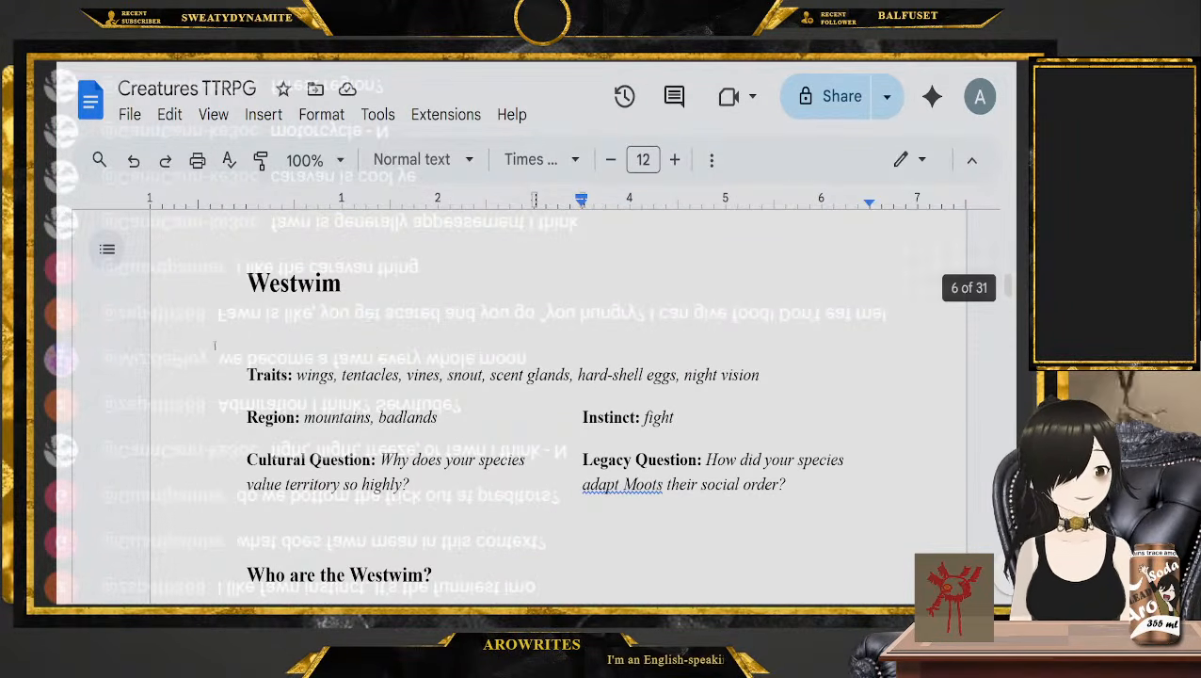
{"action": "scroll", "coordinate": [213, 376], "scroll_direction": "down", "scroll_amount": 3}
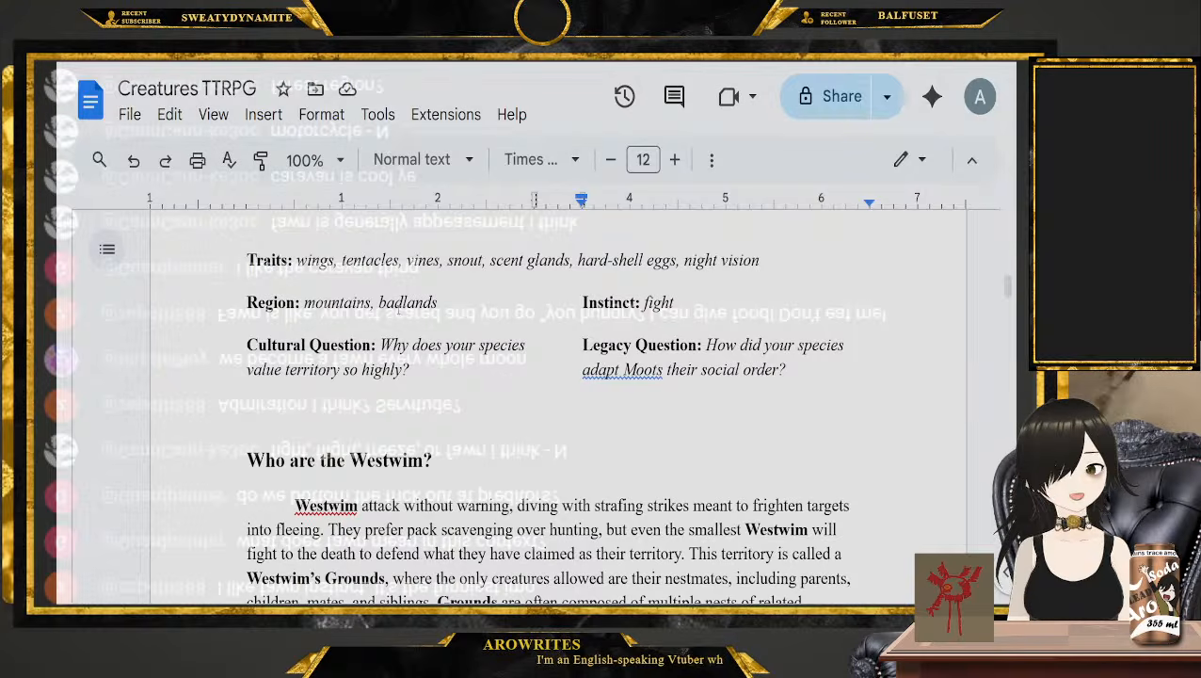
{"action": "double_click", "coordinate": [659, 302]}
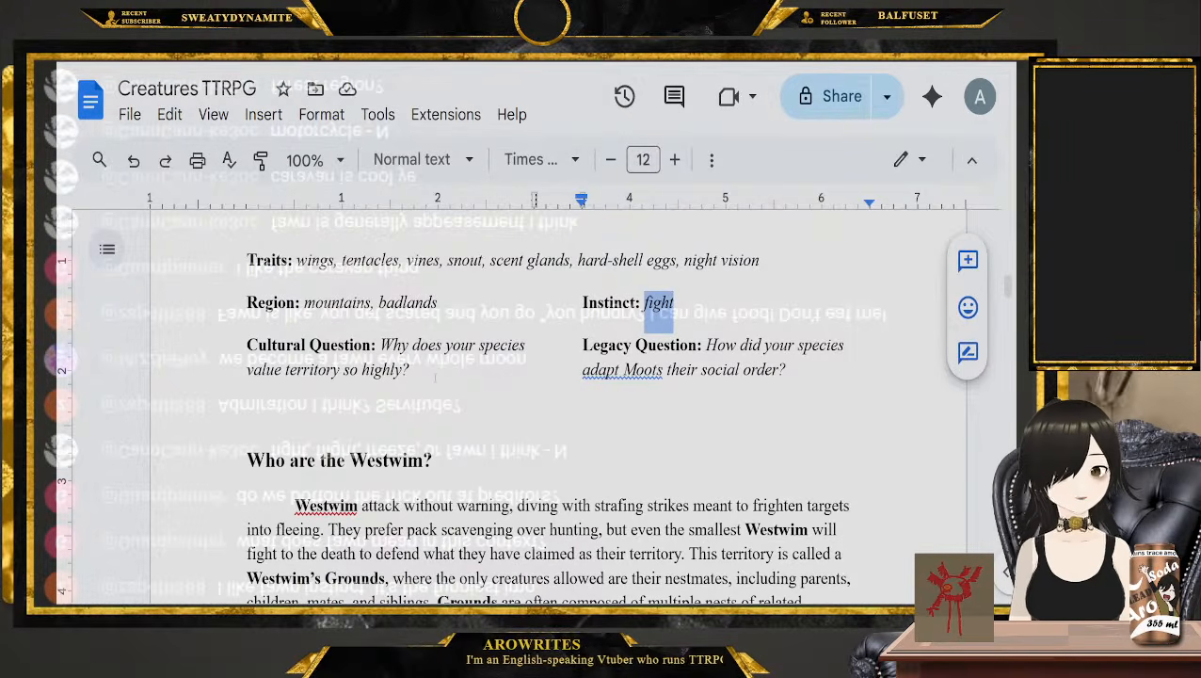
{"action": "left_click_drag", "start_coordinate": [434, 377], "coordinate": [380, 345]}
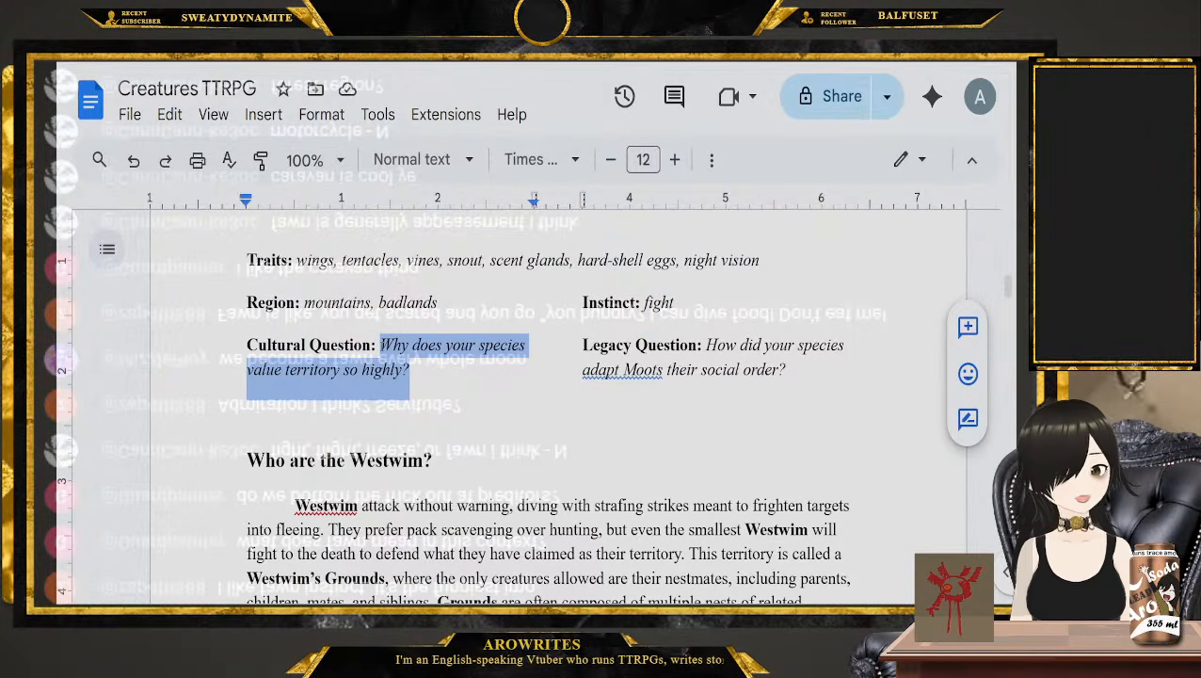
{"action": "left_click", "coordinate": [828, 361]}
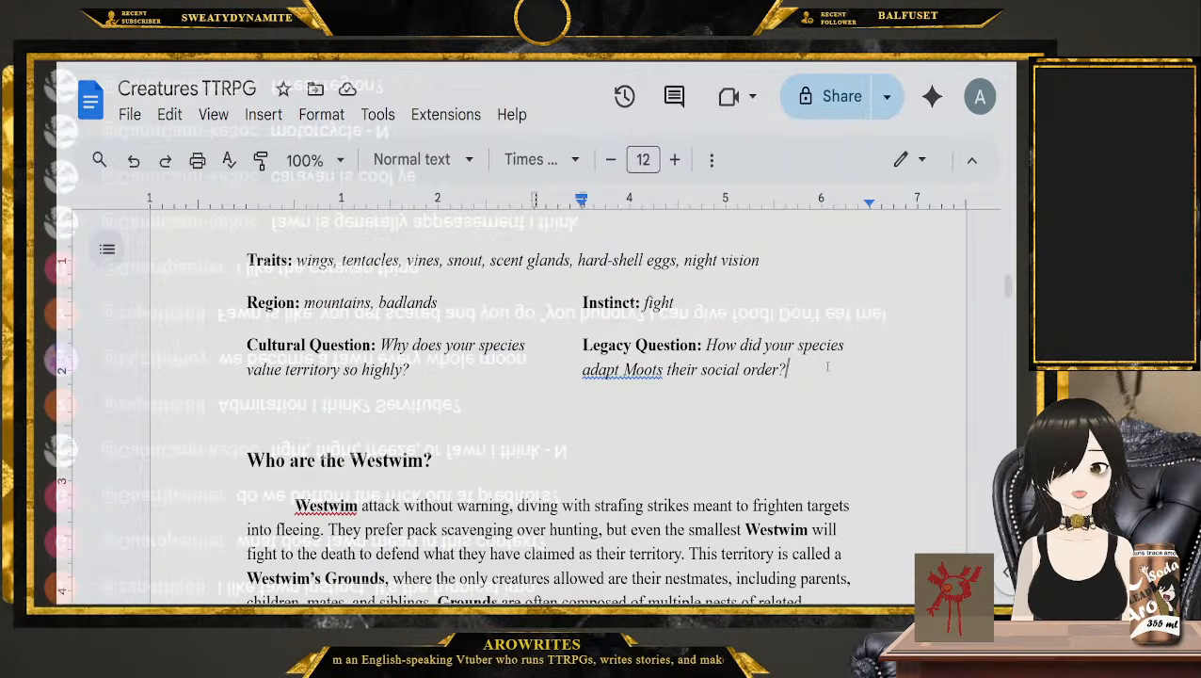
Insert the word "to" after "Moots" in the Westwim Legacy Question
{"action": "left_click", "coordinate": [665, 369]}
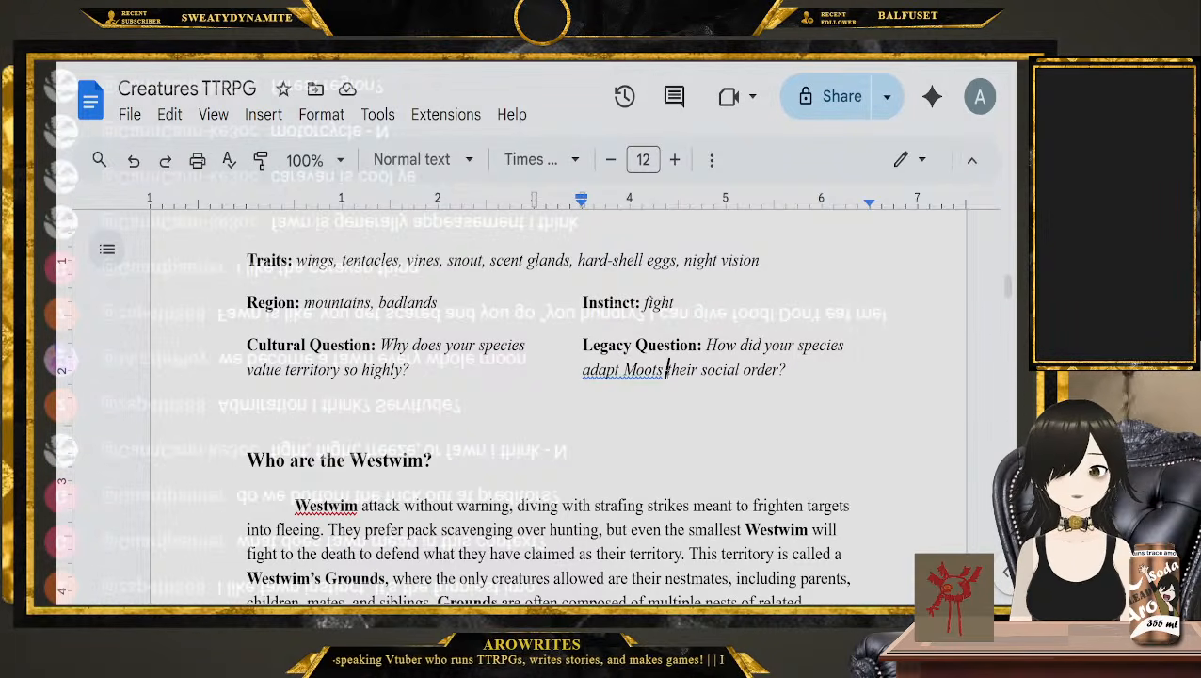
{"action": "type", "text": "to"}
{"action": "left_click", "coordinate": [808, 370]}
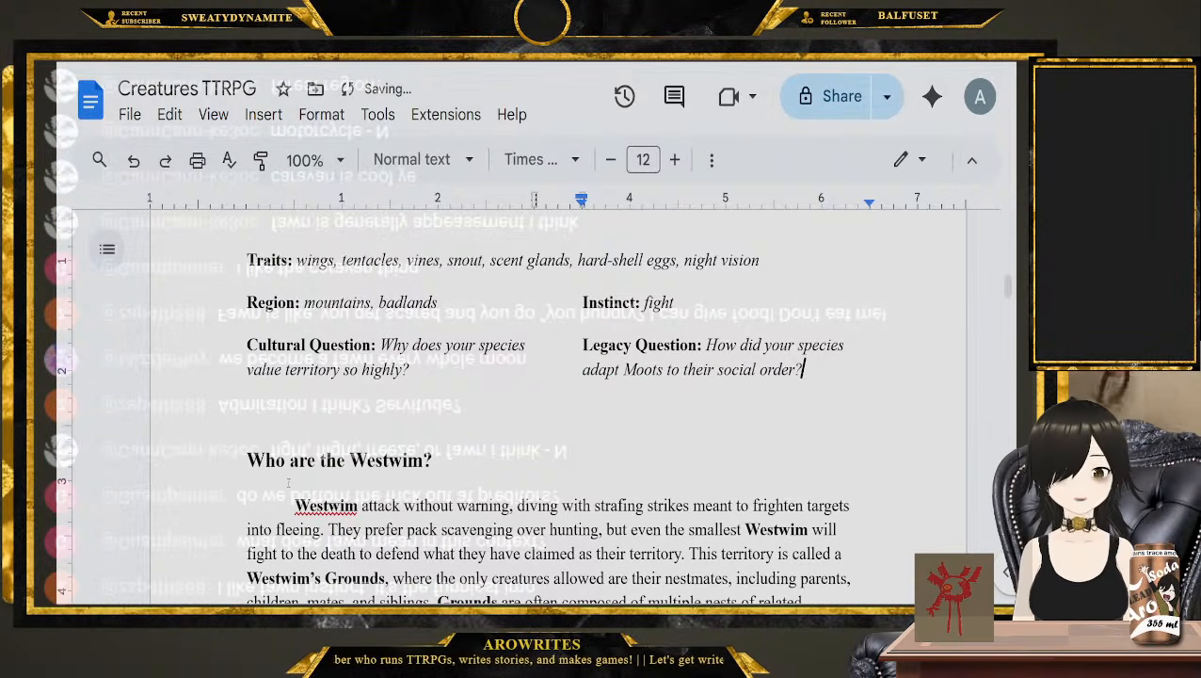
Read the "Who are the Westwim?" section on Grounds, social order, Moots and Whelps
{"action": "scroll", "coordinate": [193, 466], "scroll_direction": "down", "scroll_amount": 2}
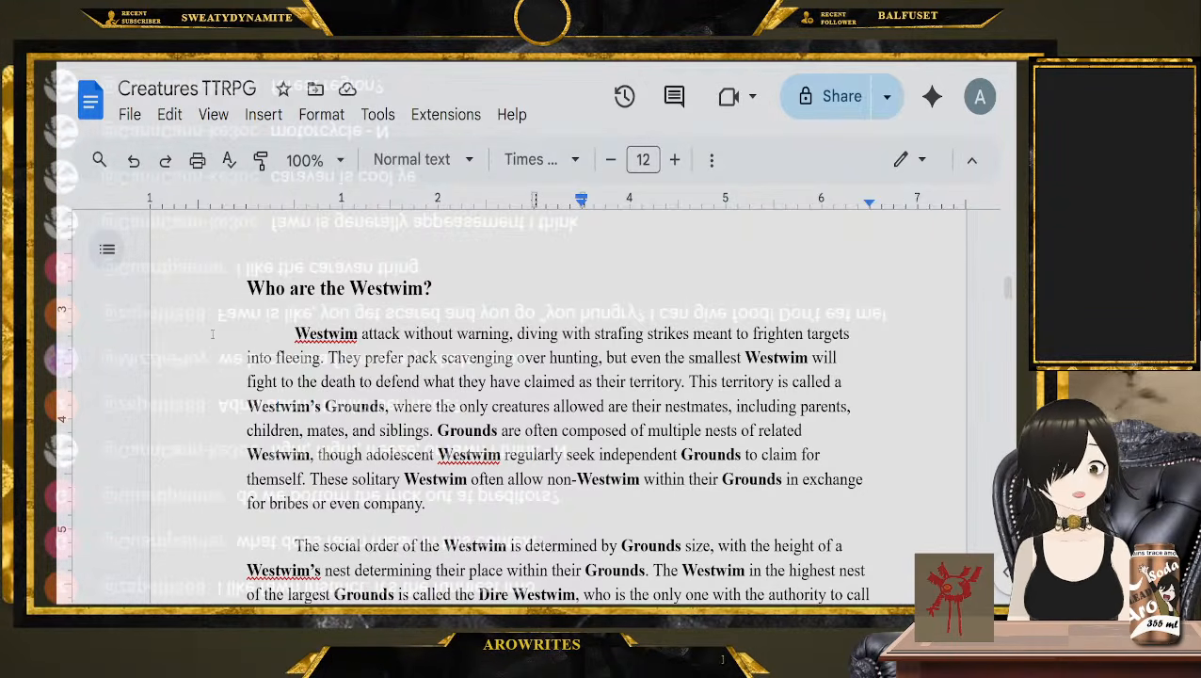
{"action": "left_click", "coordinate": [212, 333]}
{"action": "scroll", "coordinate": [212, 333], "scroll_direction": "down", "scroll_amount": 1}
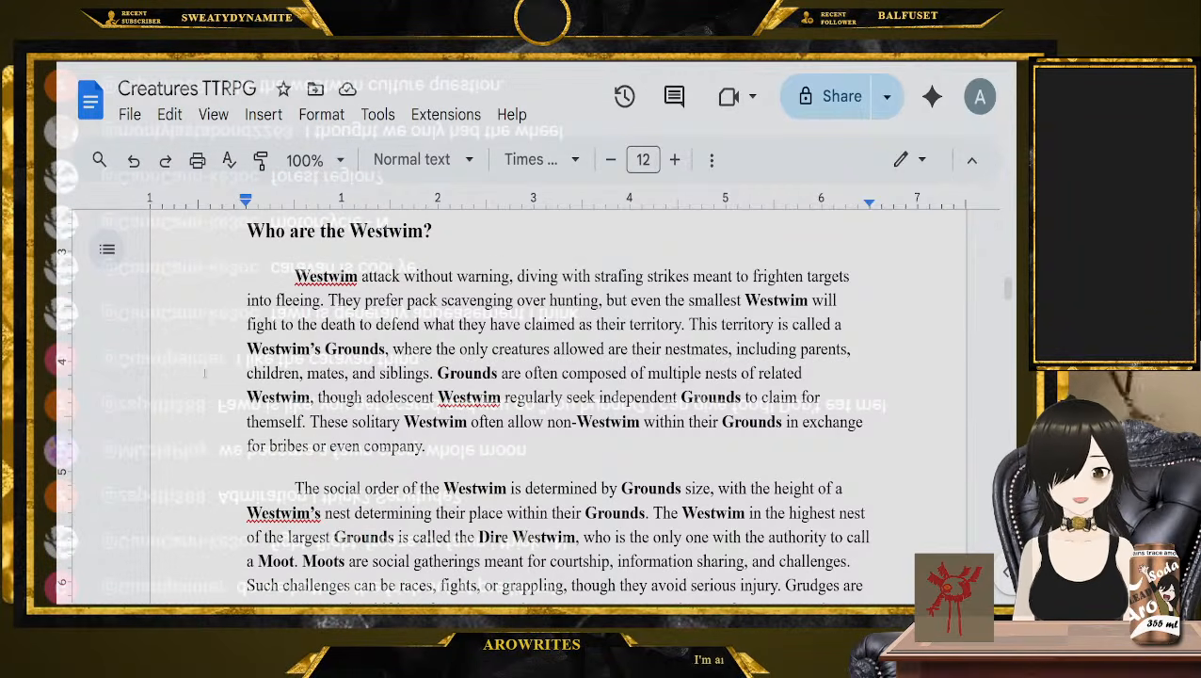
{"action": "scroll", "coordinate": [212, 332], "scroll_direction": "down", "scroll_amount": 1}
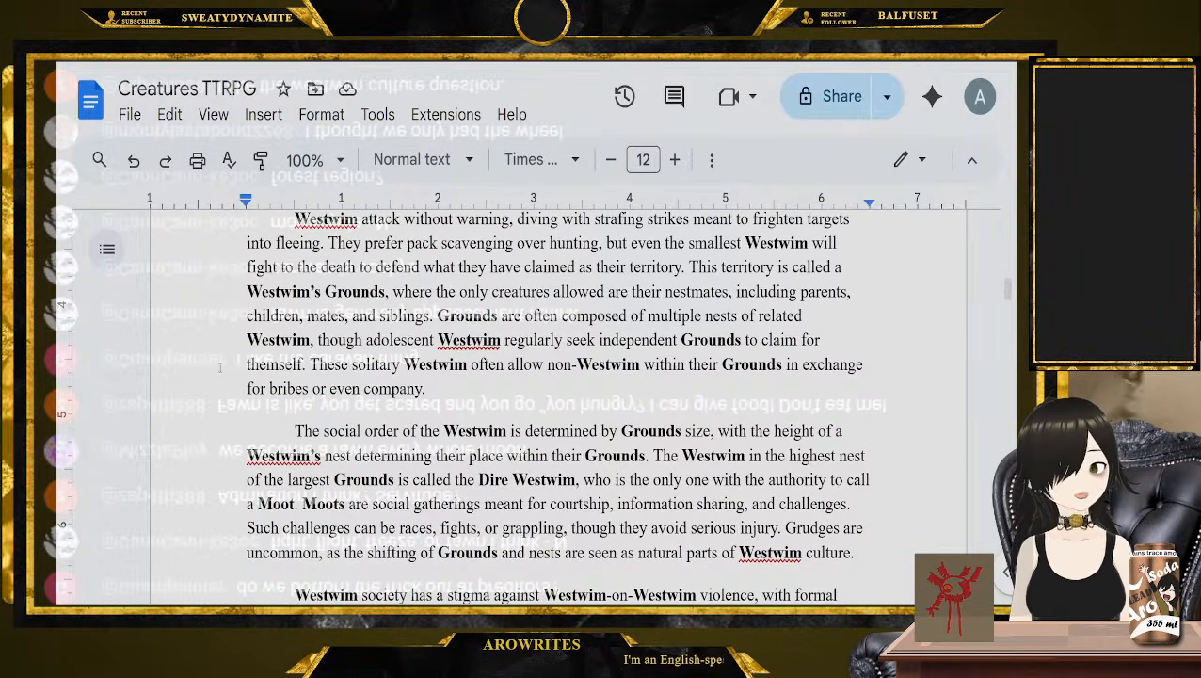
{"action": "left_click", "coordinate": [213, 435]}
{"action": "scroll", "coordinate": [213, 440], "scroll_direction": "down", "scroll_amount": 2}
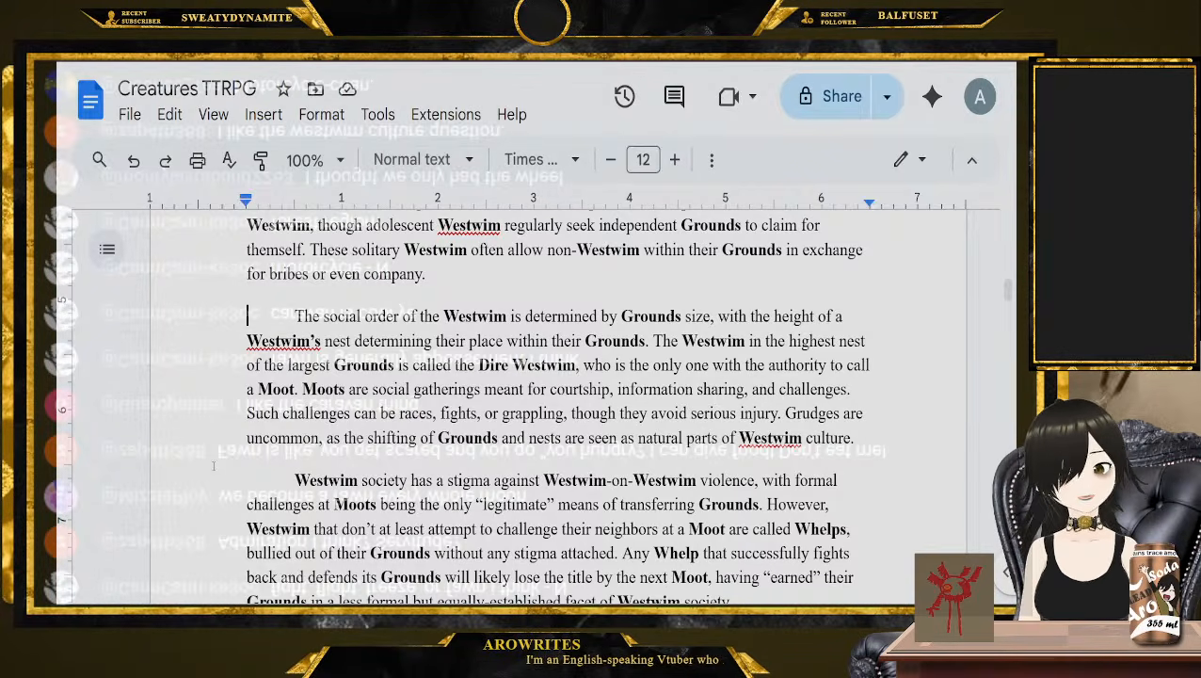
{"action": "scroll", "coordinate": [189, 466], "scroll_direction": "down", "scroll_amount": 1}
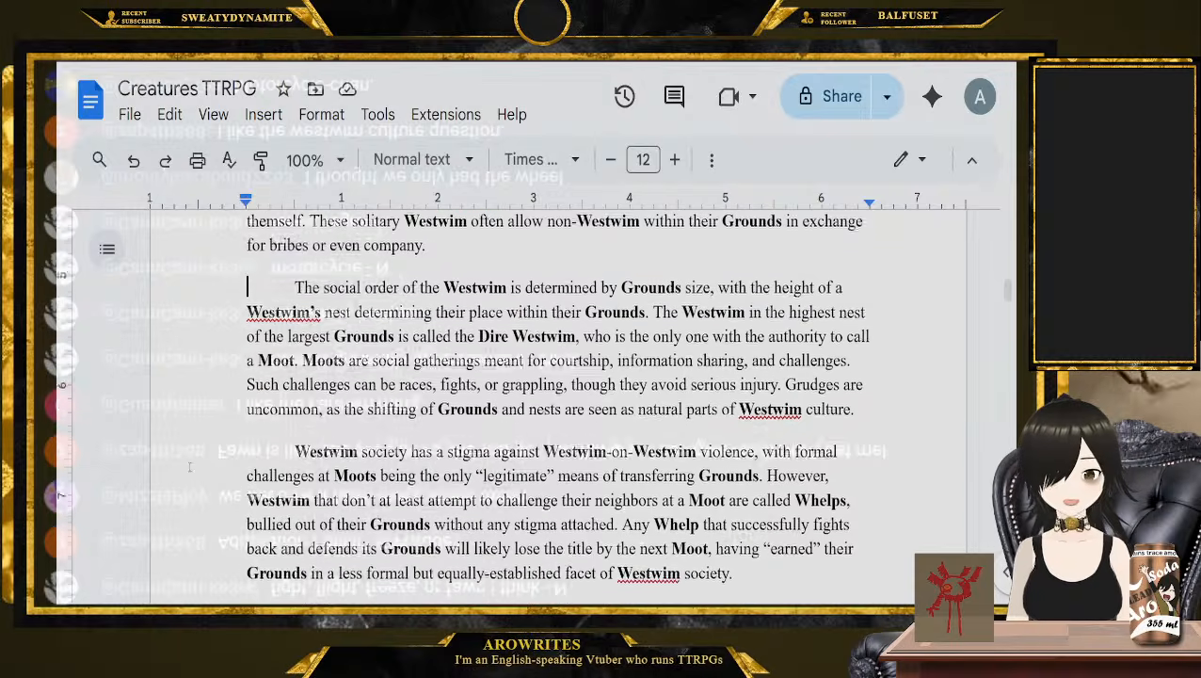
{"action": "scroll", "coordinate": [189, 467], "scroll_direction": "down", "scroll_amount": 3}
{"action": "left_click", "coordinate": [192, 386]}
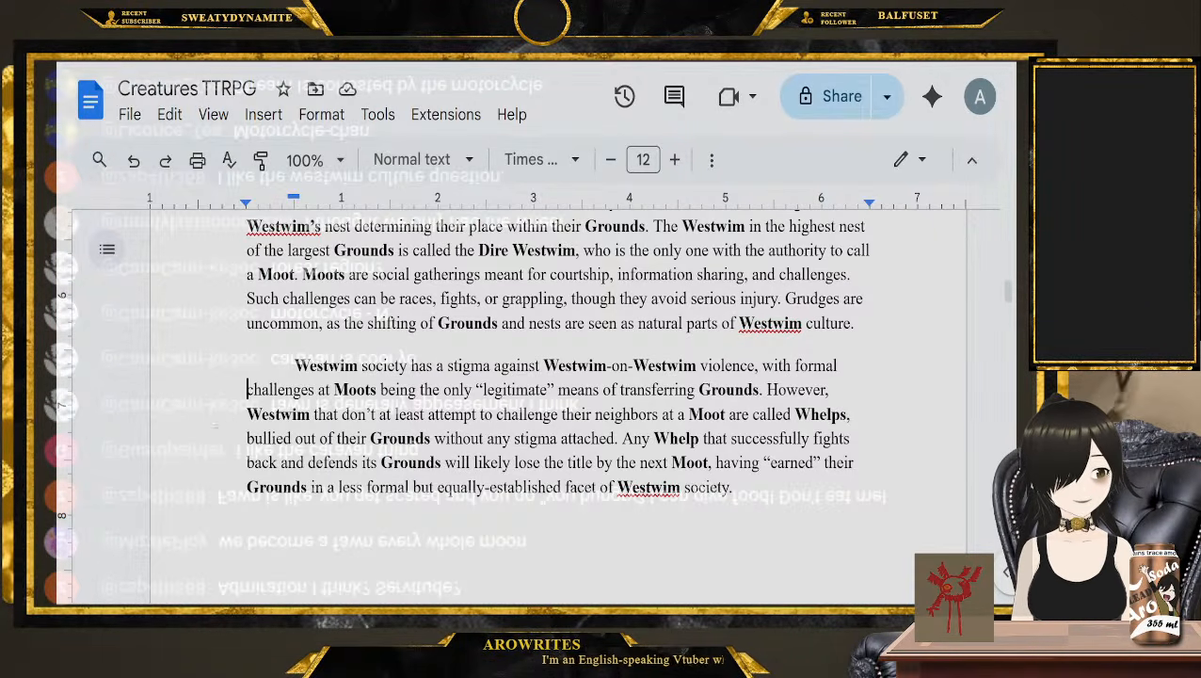
Return to the Westwim entry and reconsider the wording of its Cultural Question and Legacy Question
{"action": "scroll", "coordinate": [214, 422], "scroll_direction": "up", "scroll_amount": 3}
{"action": "scroll", "coordinate": [213, 422], "scroll_direction": "up", "scroll_amount": 3}
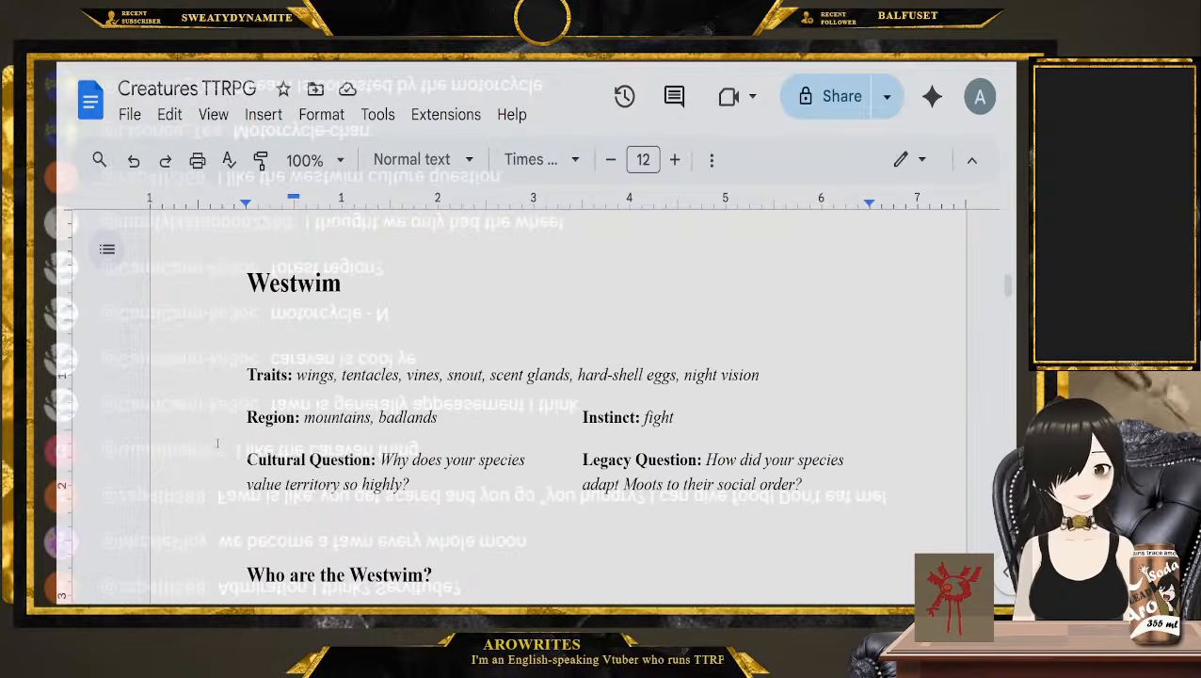
{"action": "scroll", "coordinate": [408, 493], "scroll_direction": "down", "scroll_amount": 10}
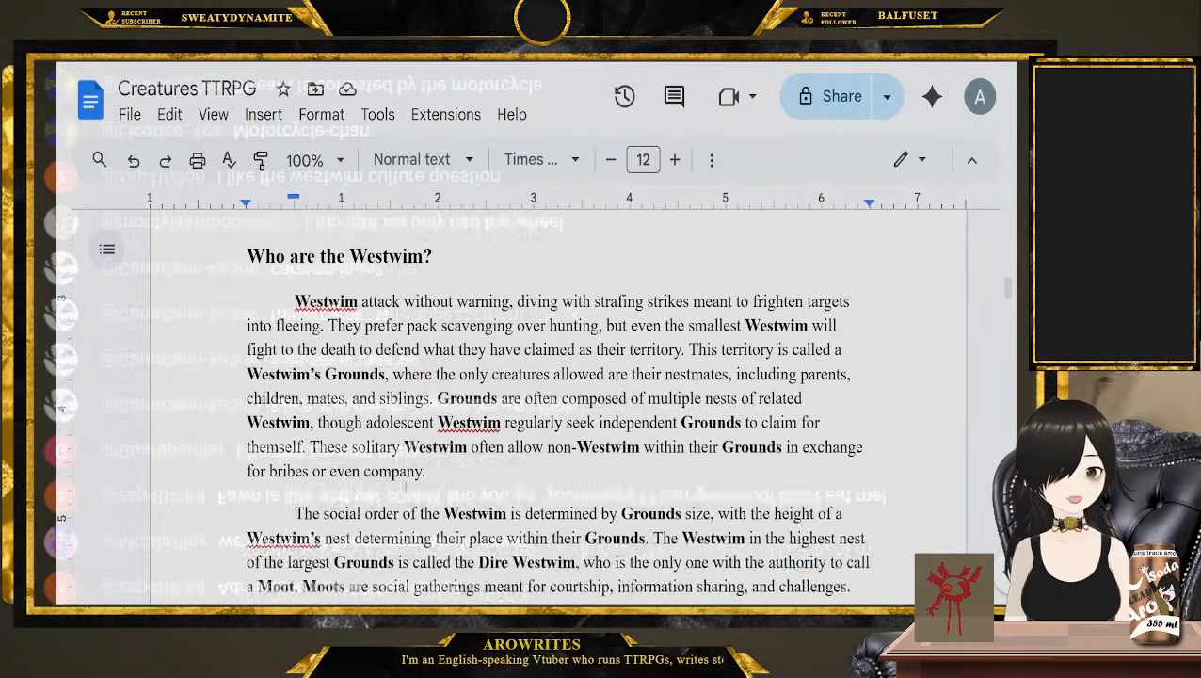
{"action": "scroll", "coordinate": [402, 488], "scroll_direction": "up", "scroll_amount": 10}
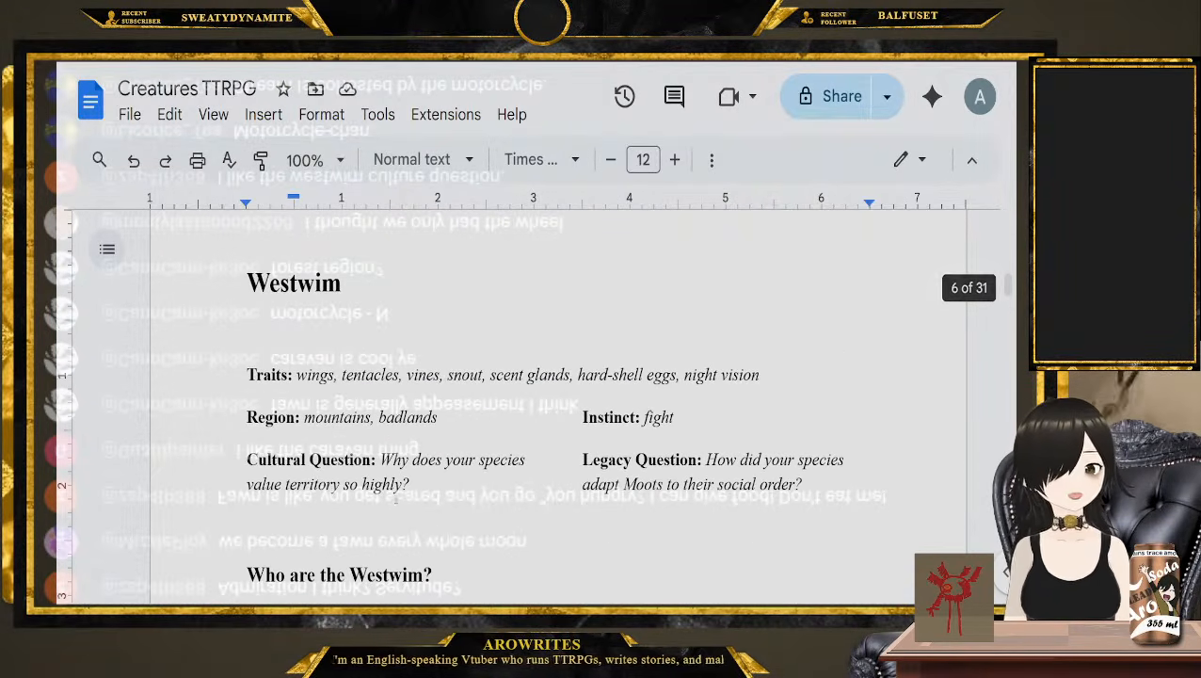
{"action": "left_click_drag", "start_coordinate": [414, 459], "coordinate": [381, 412]}
{"action": "left_click_drag", "start_coordinate": [804, 430], "coordinate": [707, 403]}
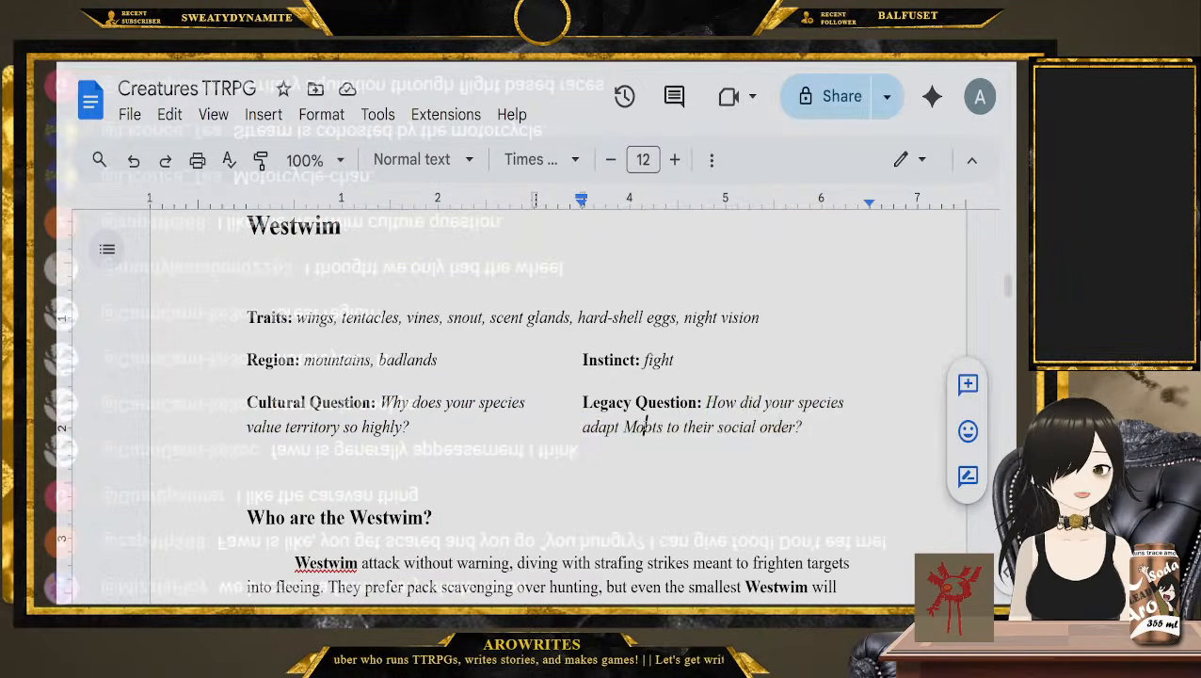
{"action": "double_click", "coordinate": [664, 428]}
{"action": "left_click", "coordinate": [771, 429]}
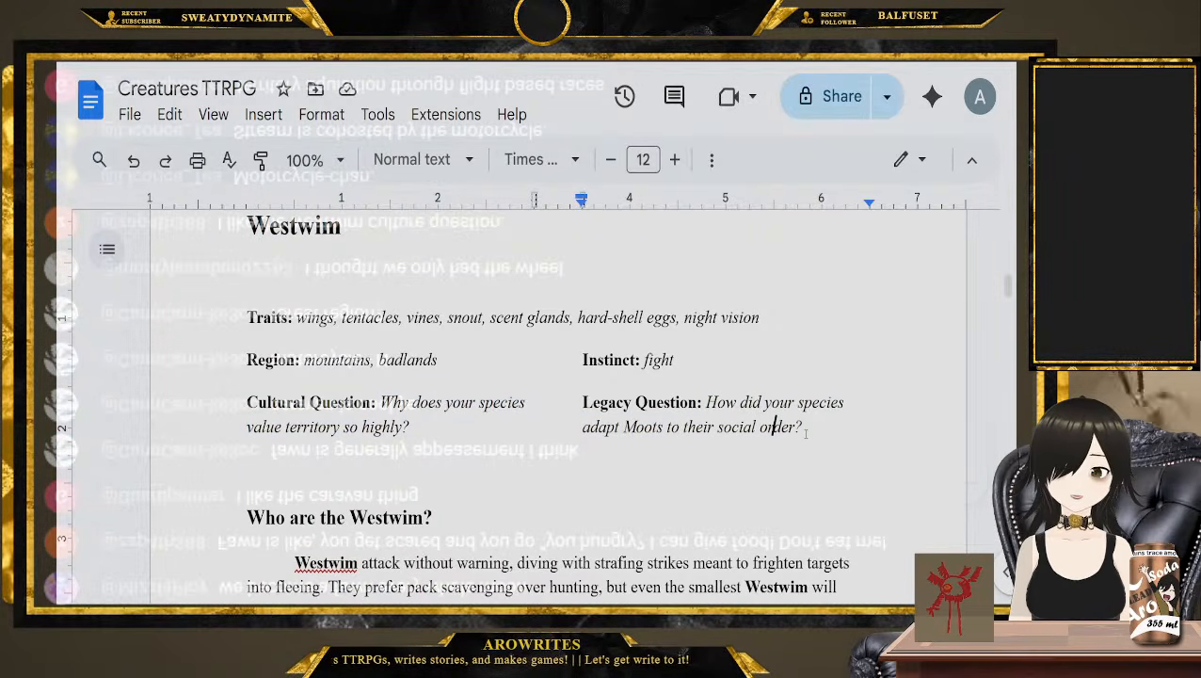
Replace the Westwim Legacy Question with "How does the concept of Whelps live on in your species?"
{"action": "left_click_drag", "start_coordinate": [804, 431], "coordinate": [707, 403]}
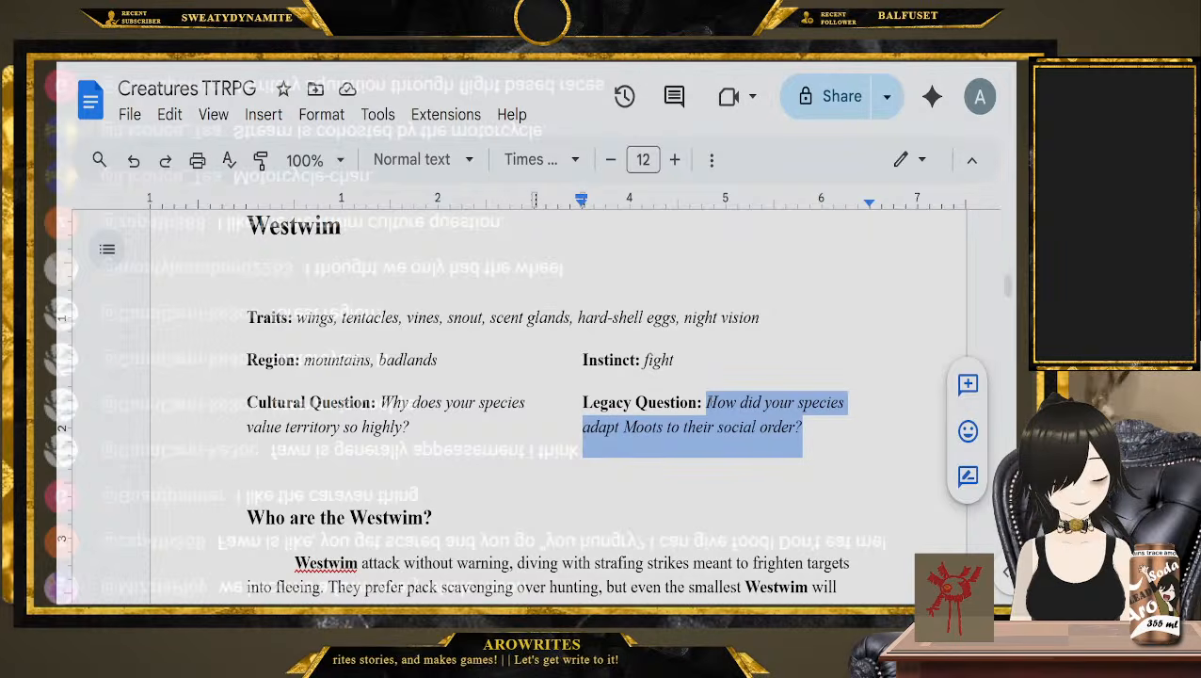
{"action": "type", "text": "How do "}
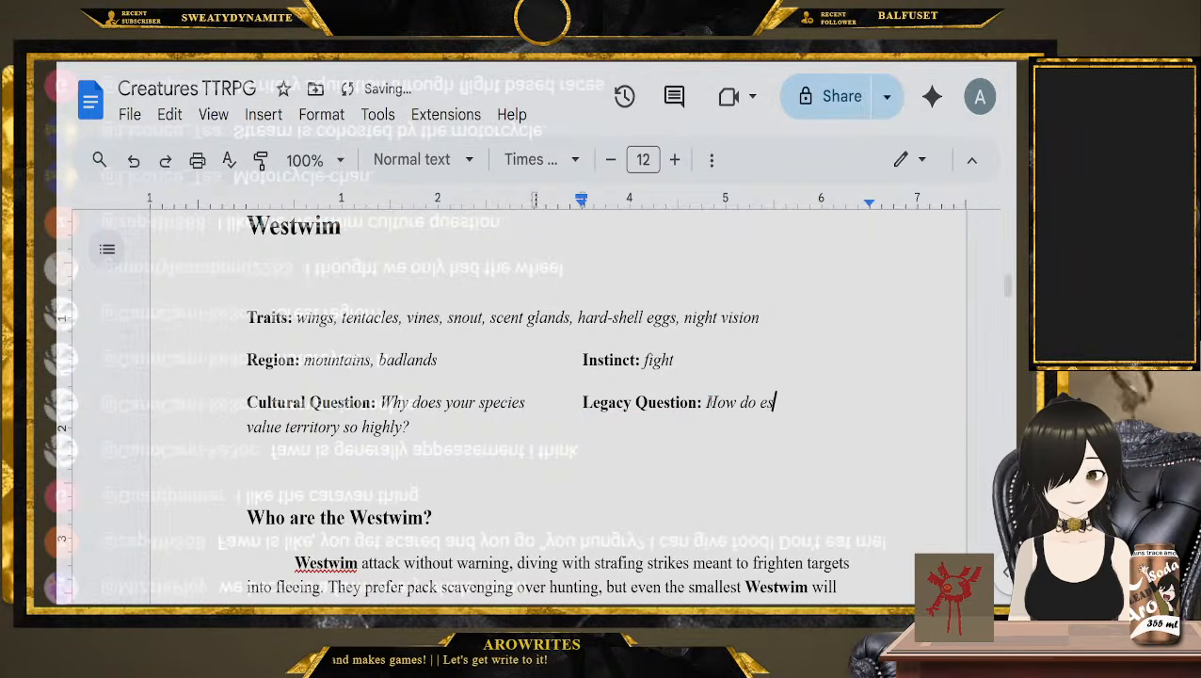
{"action": "type", "text": "es the conc"}
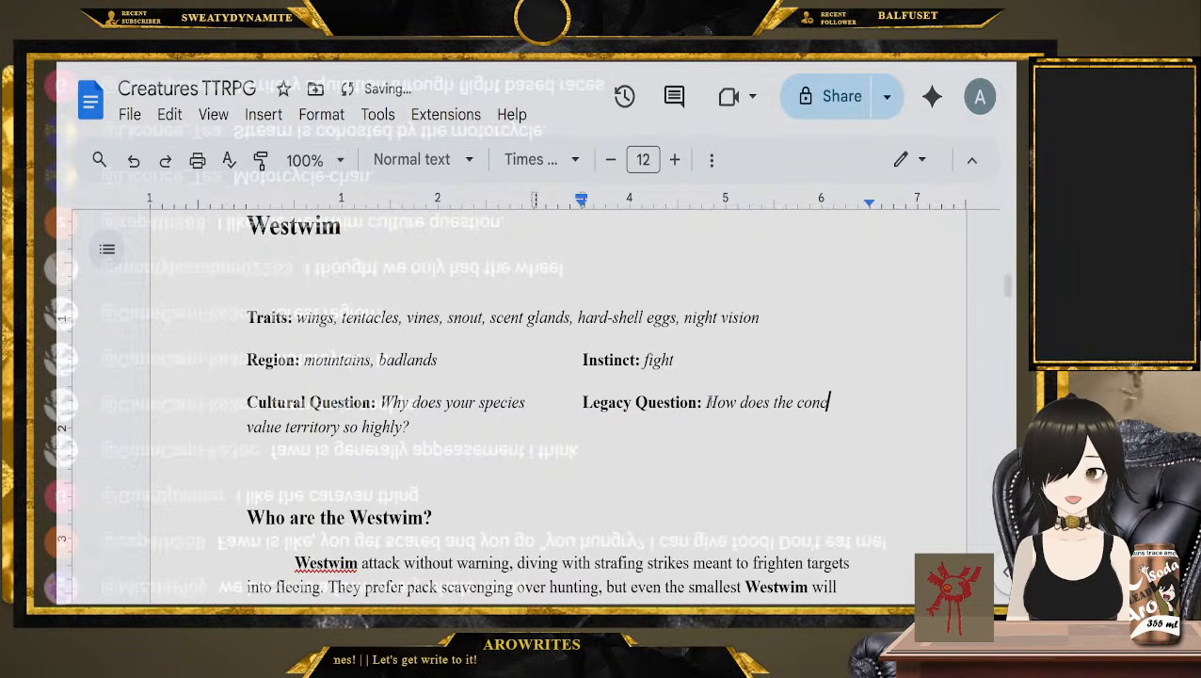
{"action": "type", "text": "ept of Whelps li"}
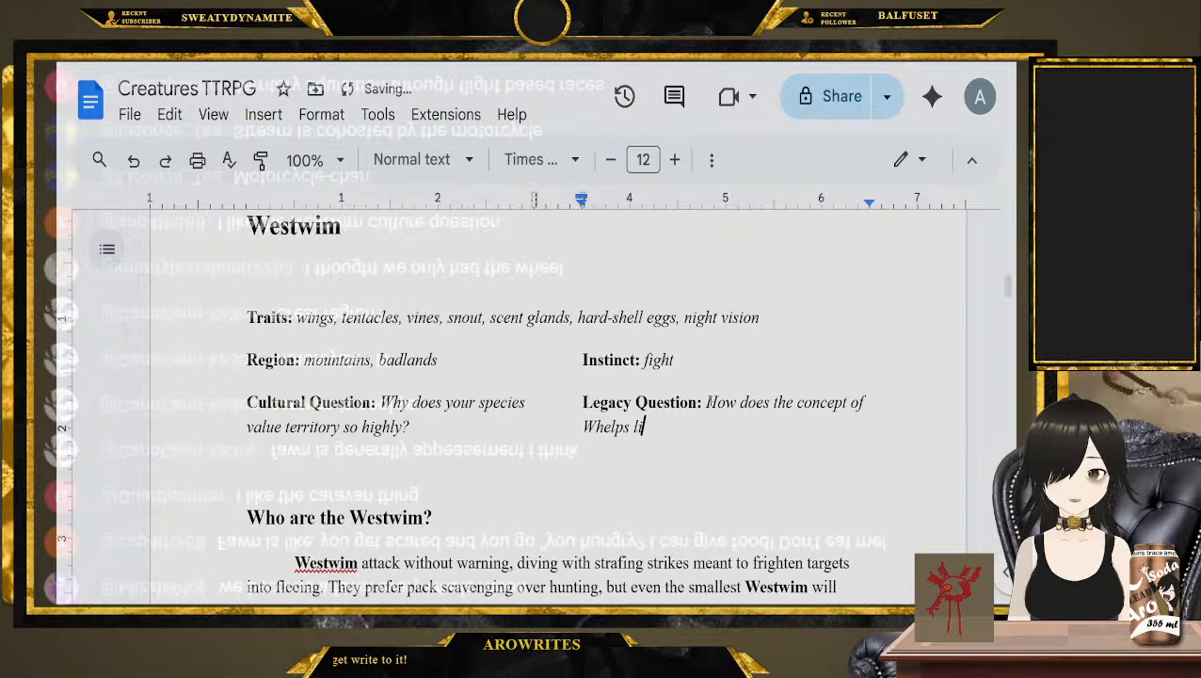
{"action": "type", "text": "ve on in your species?"}
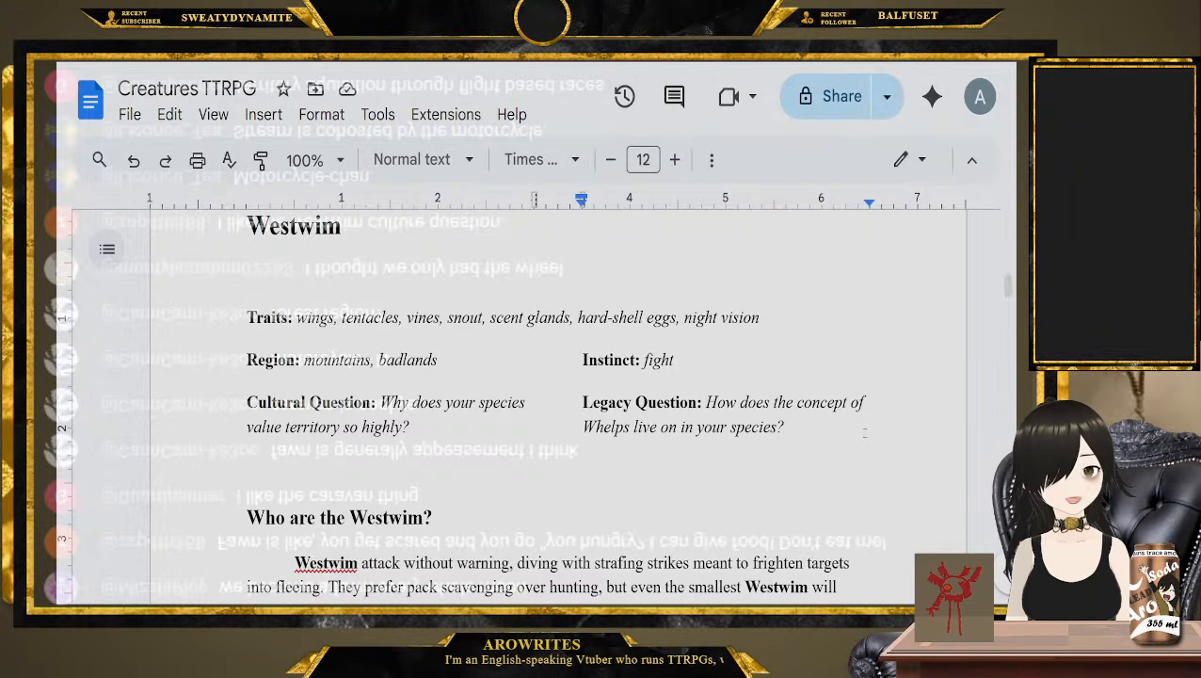
Go to the Vortbaf entry and examine its Traits, Region, Instinct, Cultural Question and Legacy Question
{"action": "scroll", "coordinate": [521, 439], "scroll_direction": "down", "scroll_amount": 20}
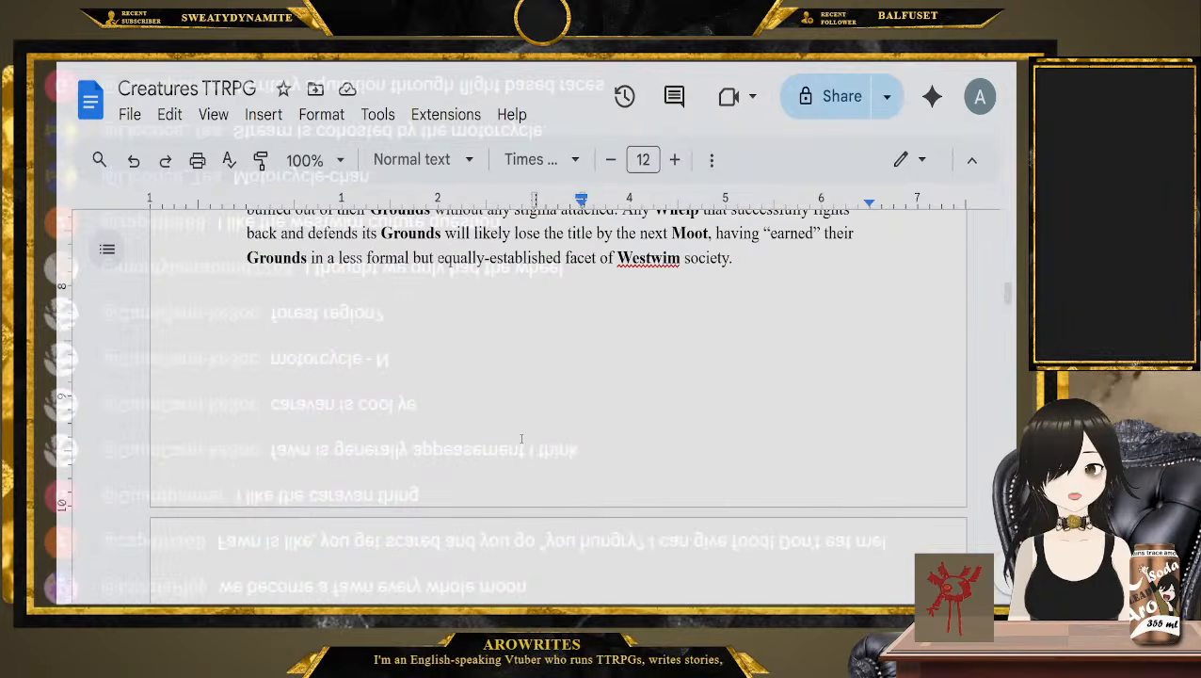
{"action": "scroll", "coordinate": [520, 438], "scroll_direction": "down", "scroll_amount": 10}
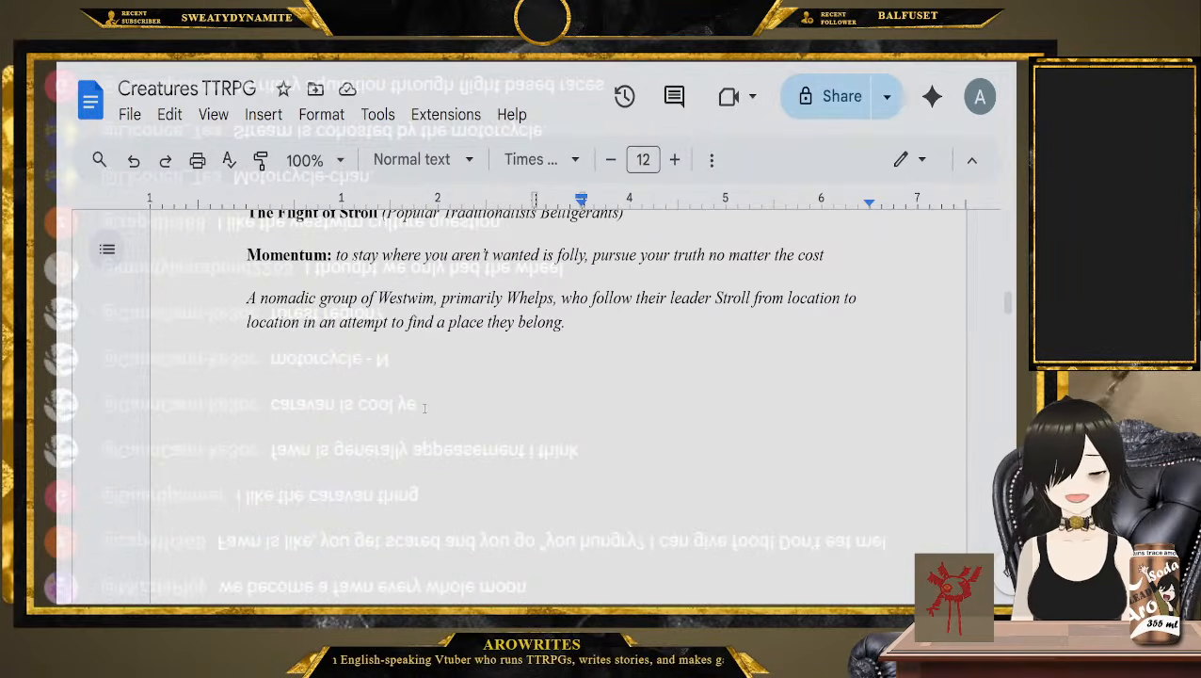
{"action": "scroll", "coordinate": [423, 408], "scroll_direction": "down", "scroll_amount": 3}
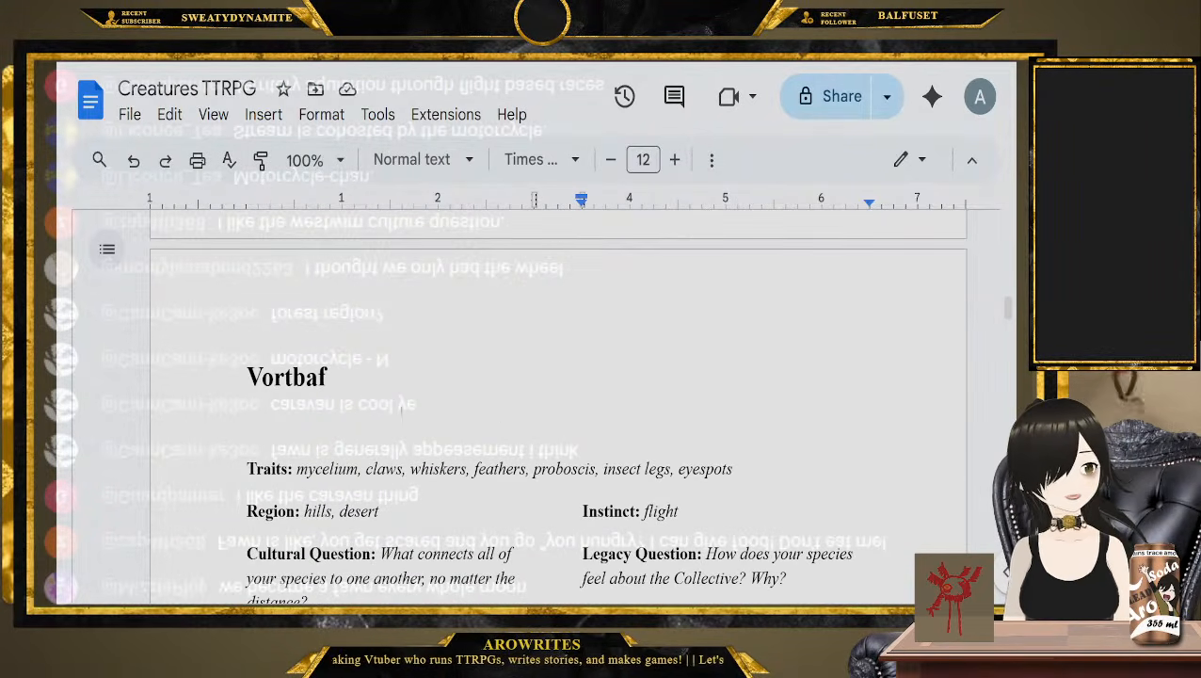
{"action": "left_click", "coordinate": [236, 468]}
{"action": "scroll", "coordinate": [237, 433], "scroll_direction": "down", "scroll_amount": 2}
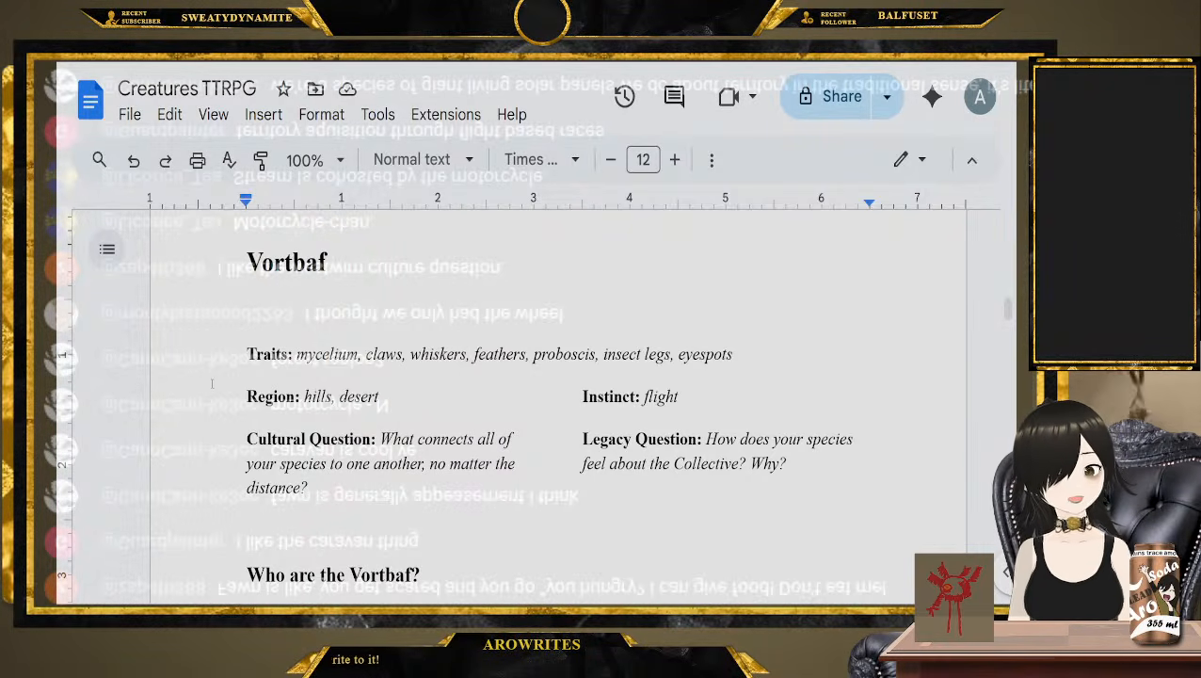
{"action": "scroll", "coordinate": [212, 379], "scroll_direction": "down", "scroll_amount": 2}
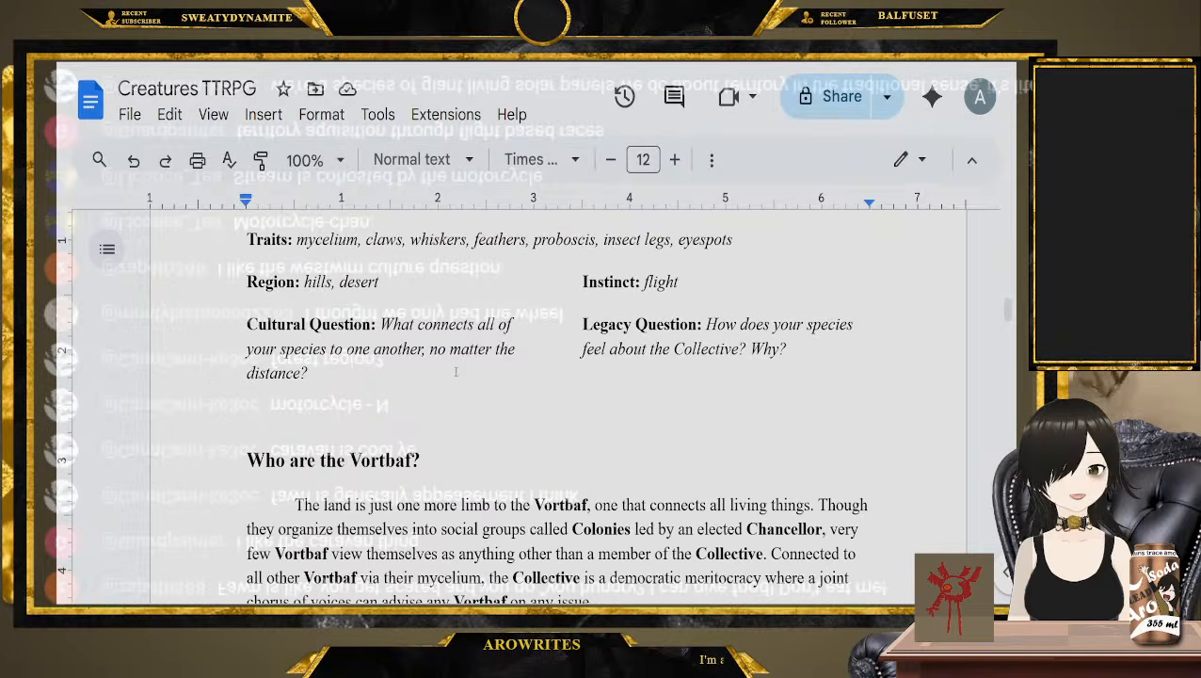
{"action": "left_click", "coordinate": [309, 373]}
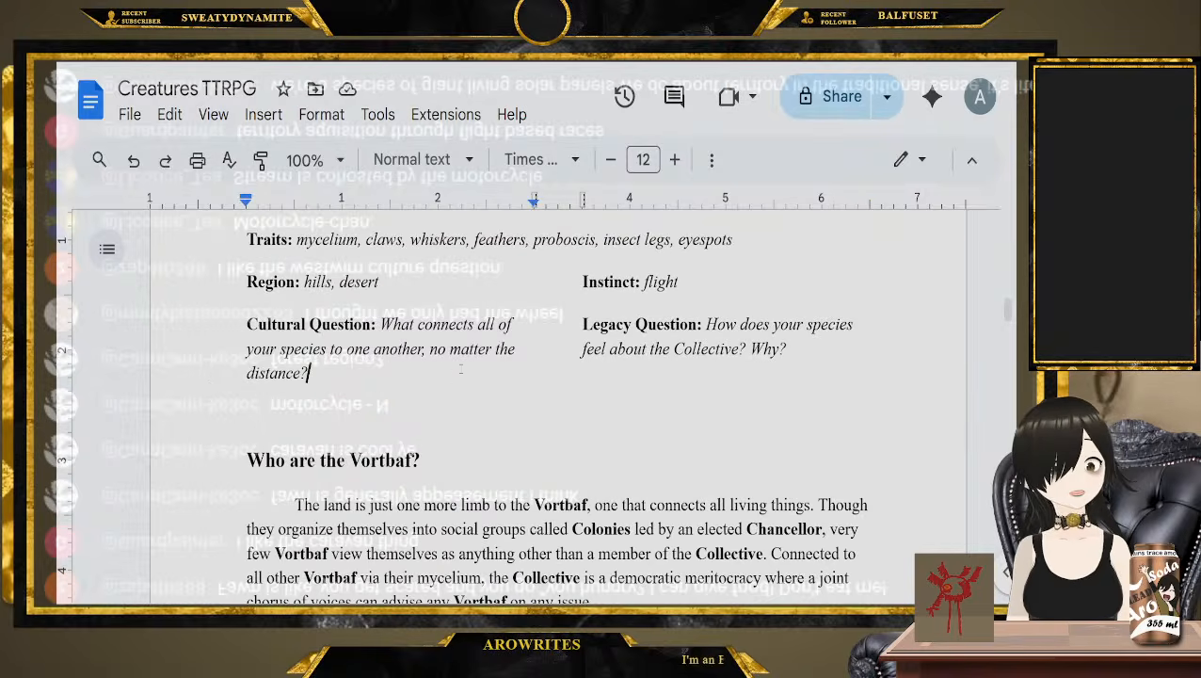
{"action": "left_click", "coordinate": [798, 350]}
{"action": "scroll", "coordinate": [167, 327], "scroll_direction": "down", "scroll_amount": 3}
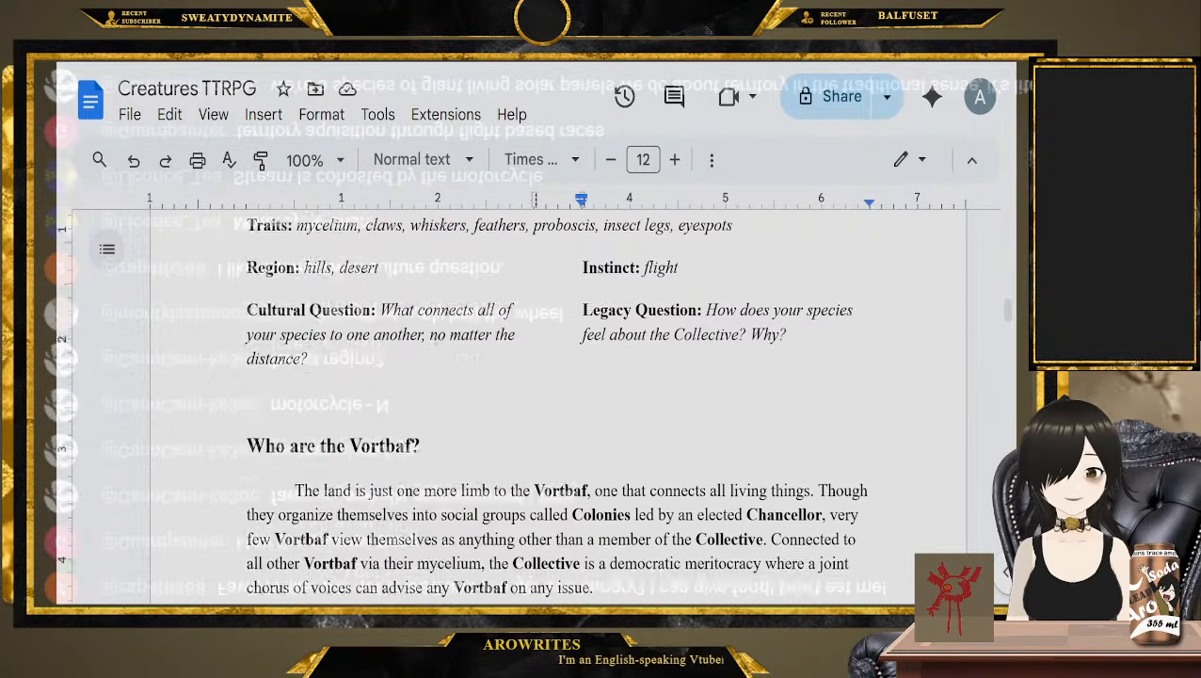
Read the "Who are the Vortbaf?" section on Colonies, Chancellors and the Collective
{"action": "left_click", "coordinate": [172, 340]}
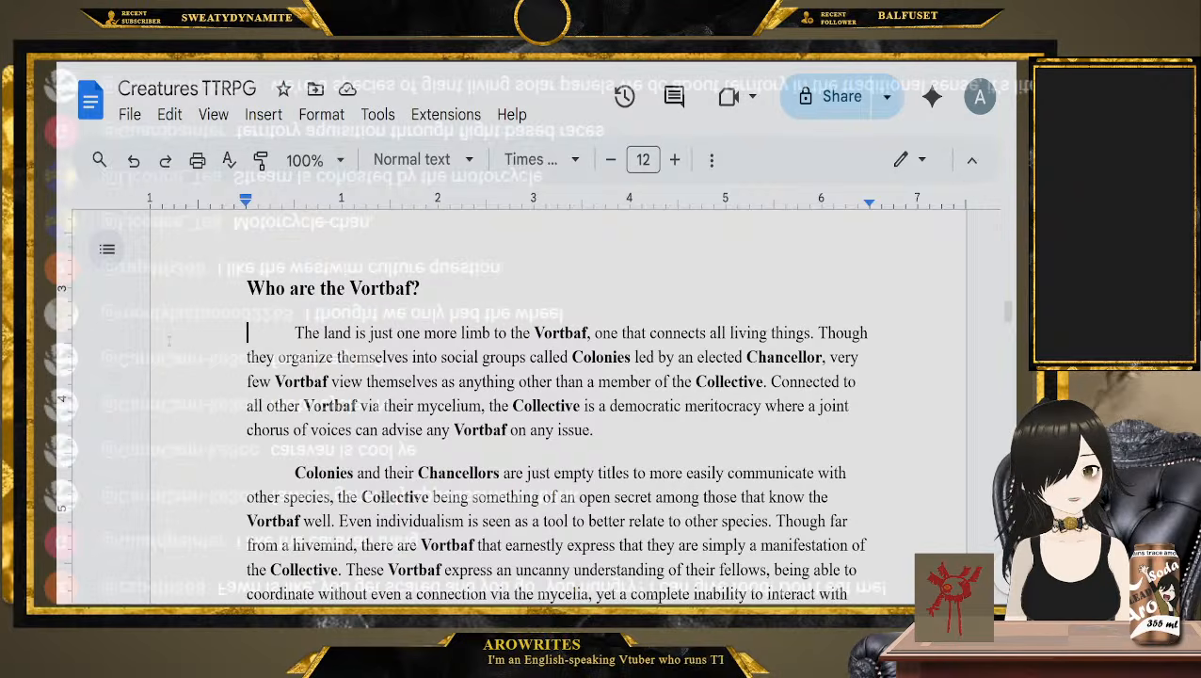
{"action": "scroll", "coordinate": [172, 340], "scroll_direction": "down", "scroll_amount": 1}
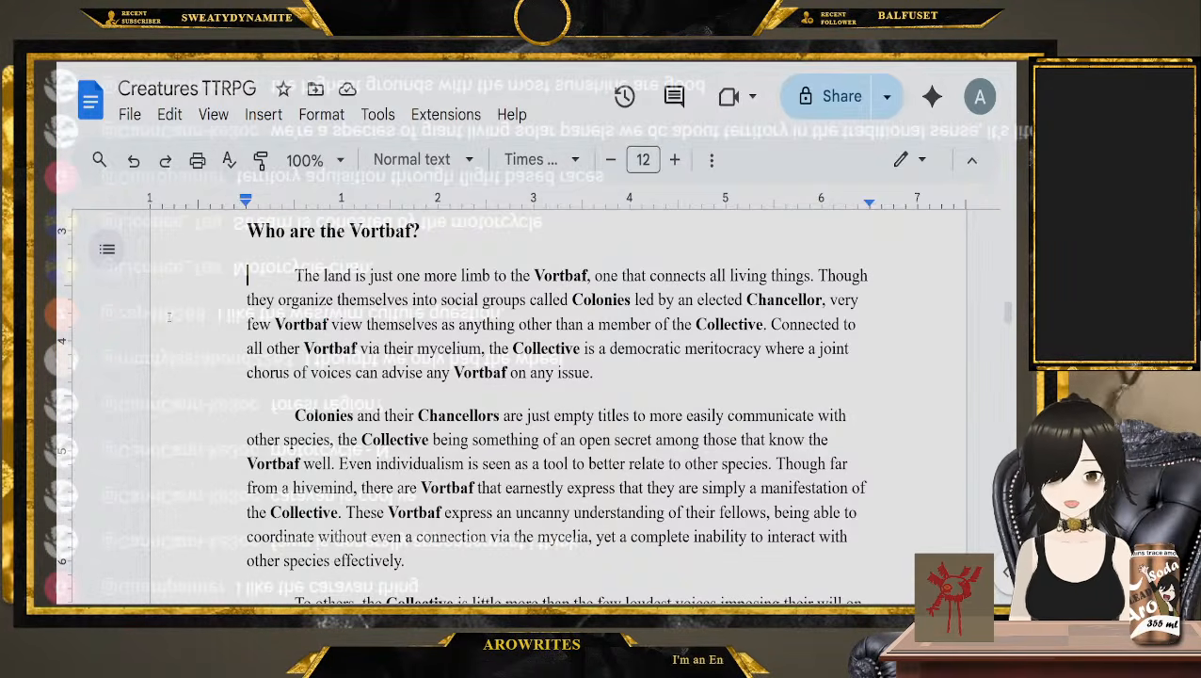
{"action": "scroll", "coordinate": [169, 316], "scroll_direction": "down", "scroll_amount": 1}
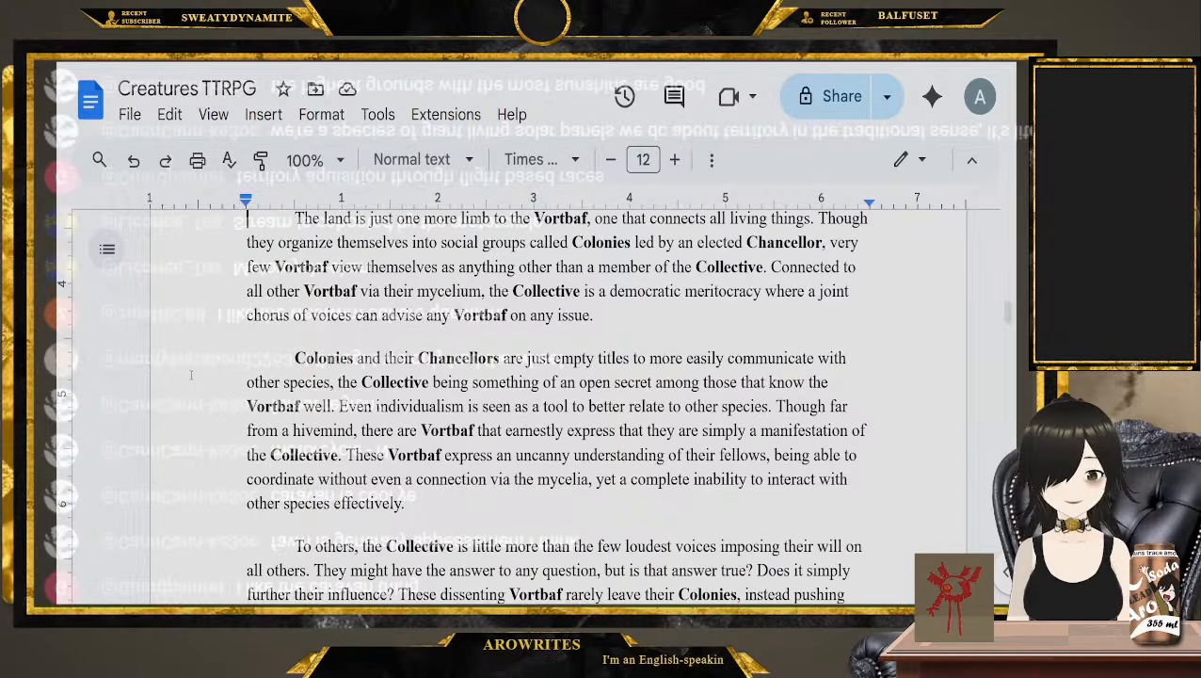
{"action": "left_click", "coordinate": [203, 366]}
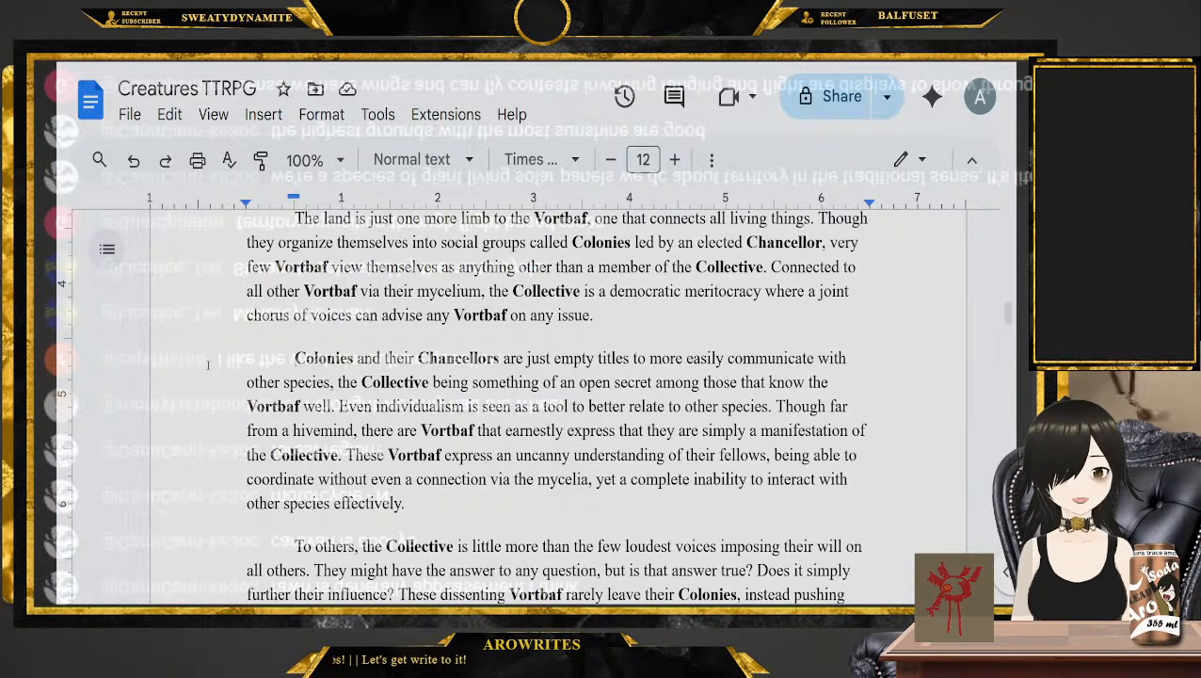
{"action": "scroll", "coordinate": [208, 364], "scroll_direction": "down", "scroll_amount": 1}
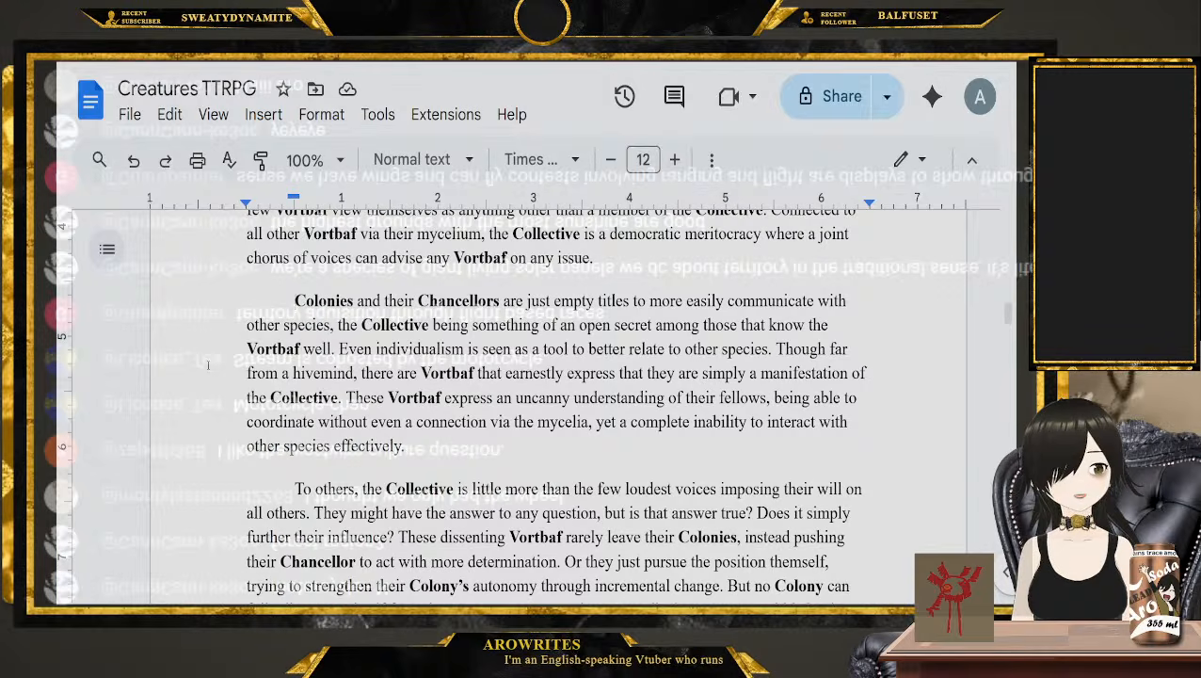
{"action": "scroll", "coordinate": [193, 414], "scroll_direction": "down", "scroll_amount": 2}
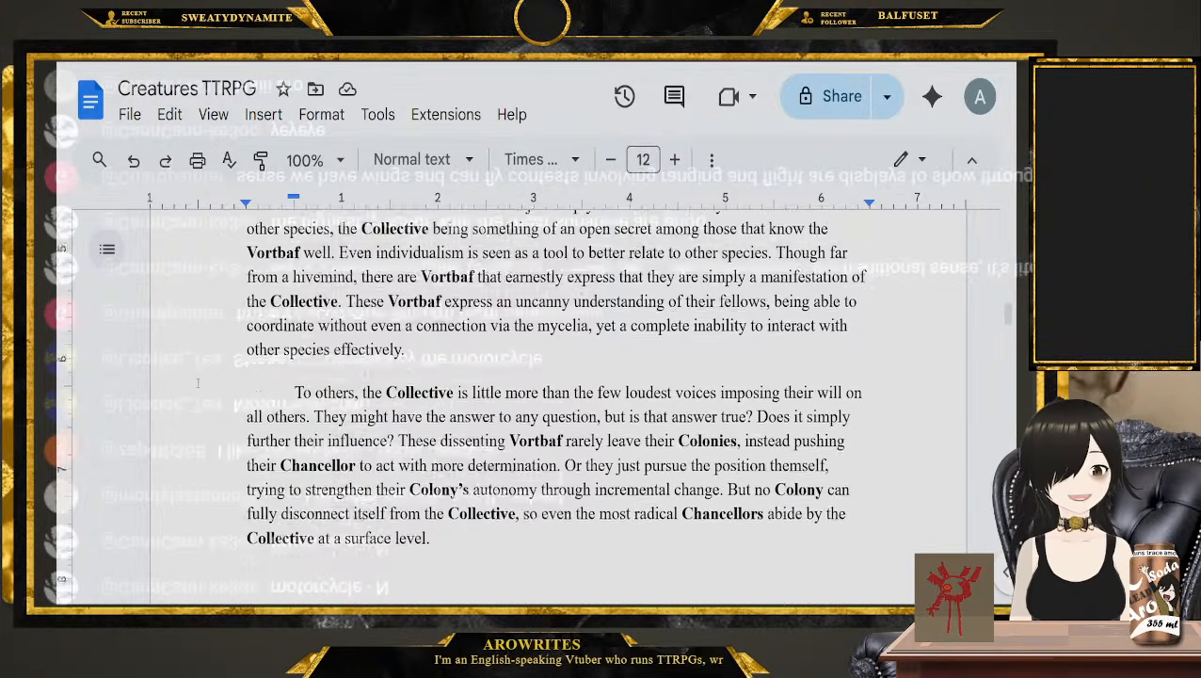
{"action": "left_click", "coordinate": [210, 375]}
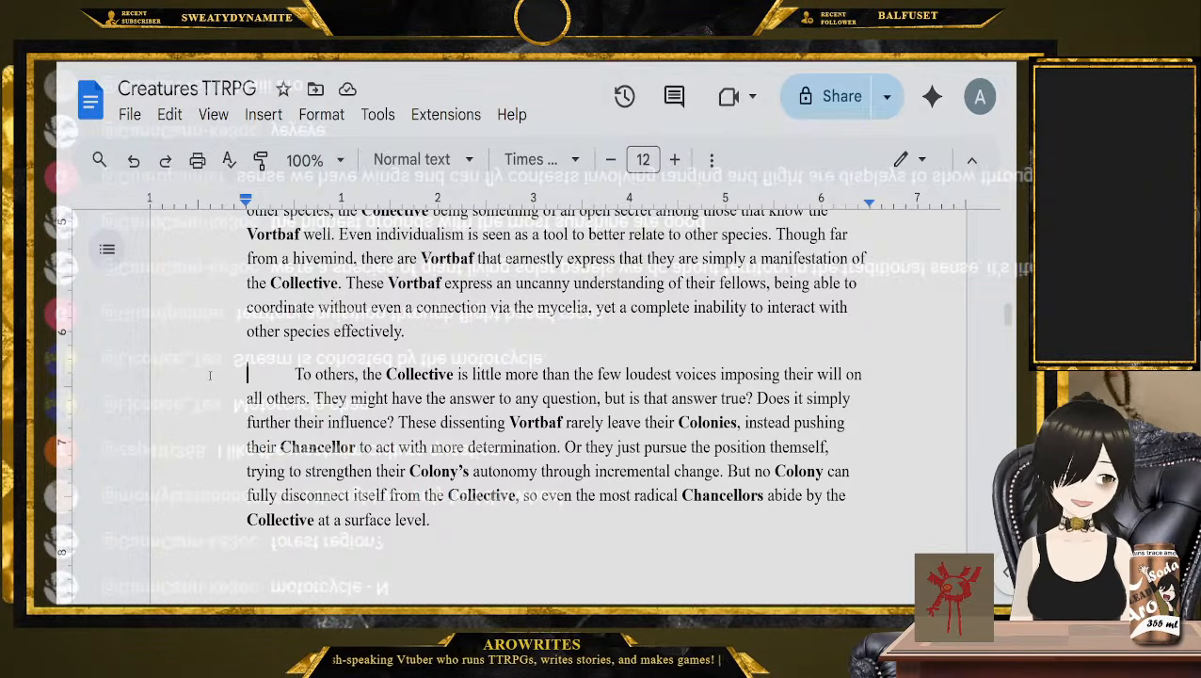
Return to the top of the Vortbaf entry and review its Cultural Question, Legacy Question and Instinct
{"action": "scroll", "coordinate": [210, 375], "scroll_direction": "up", "scroll_amount": 6}
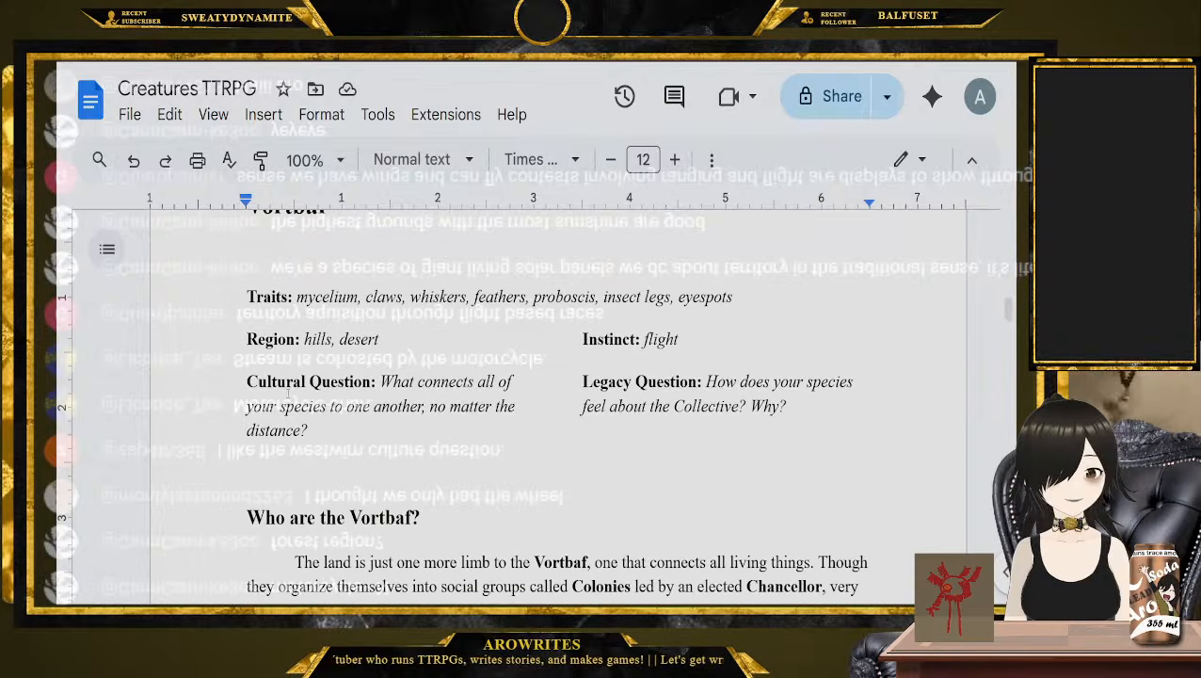
{"action": "left_click", "coordinate": [310, 431]}
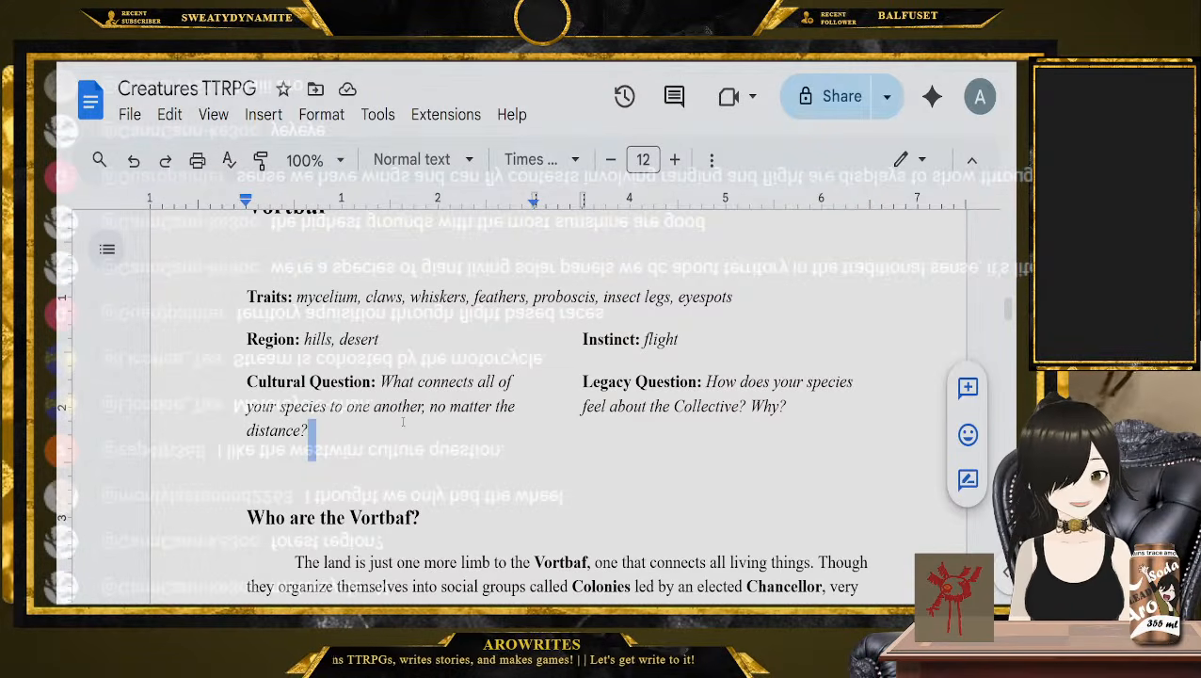
{"action": "left_click_drag", "start_coordinate": [310, 431], "coordinate": [392, 383]}
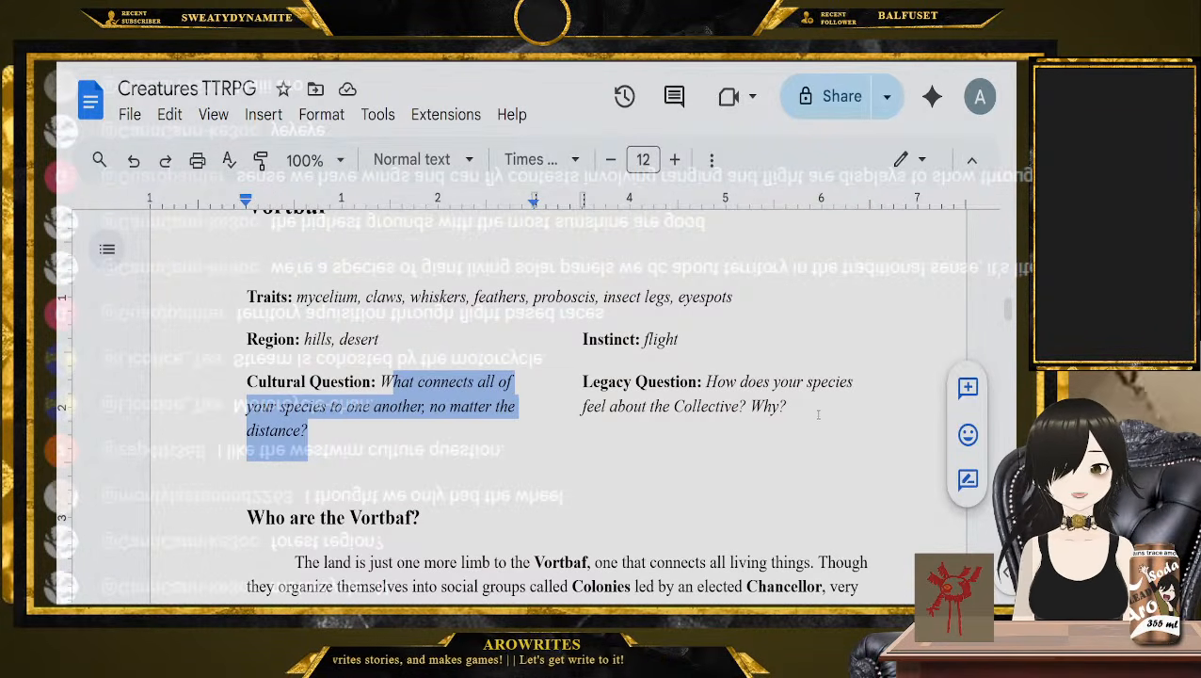
{"action": "left_click_drag", "start_coordinate": [818, 414], "coordinate": [707, 382]}
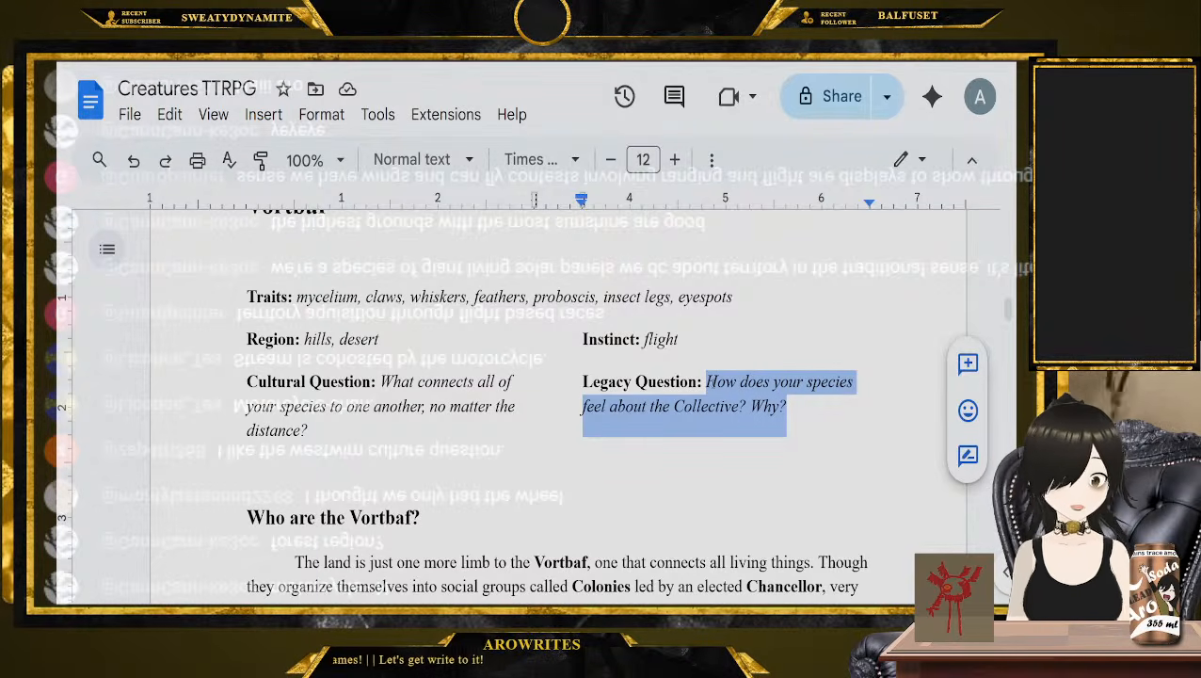
{"action": "double_click", "coordinate": [661, 339]}
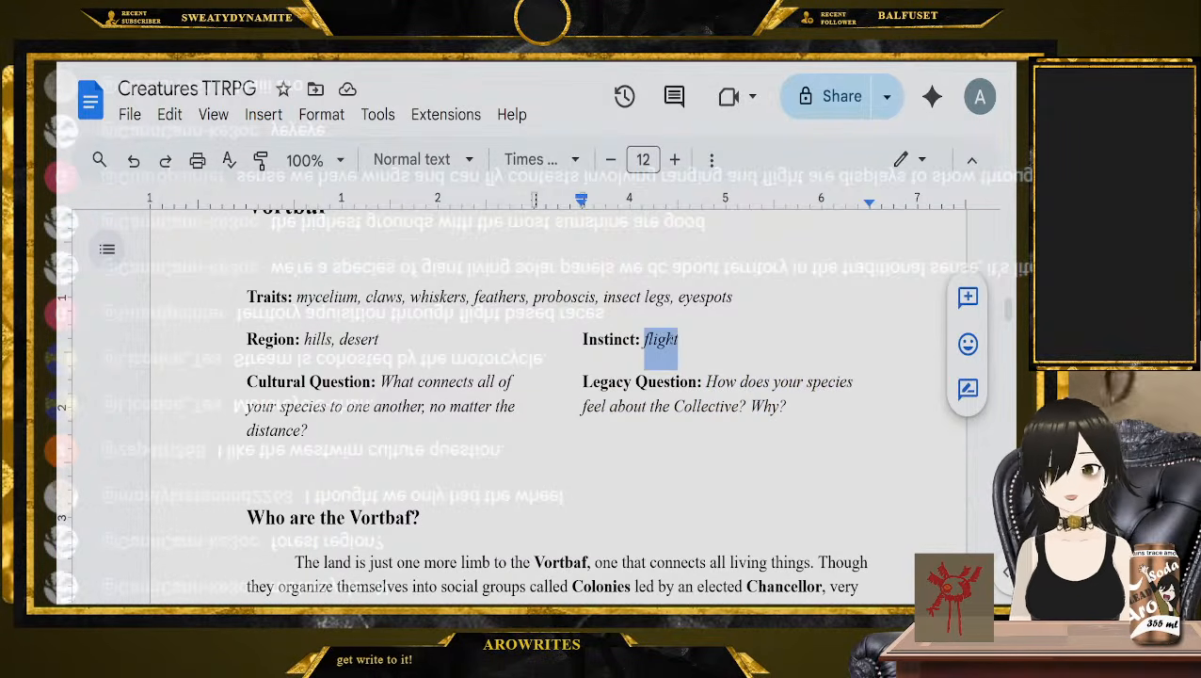
Go to the Lomp entry and examine its Instinct, Region, Cultural Question and Legacy Question
{"action": "scroll", "coordinate": [645, 326], "scroll_direction": "down", "scroll_amount": 10}
{"action": "scroll", "coordinate": [645, 326], "scroll_direction": "down", "scroll_amount": 10}
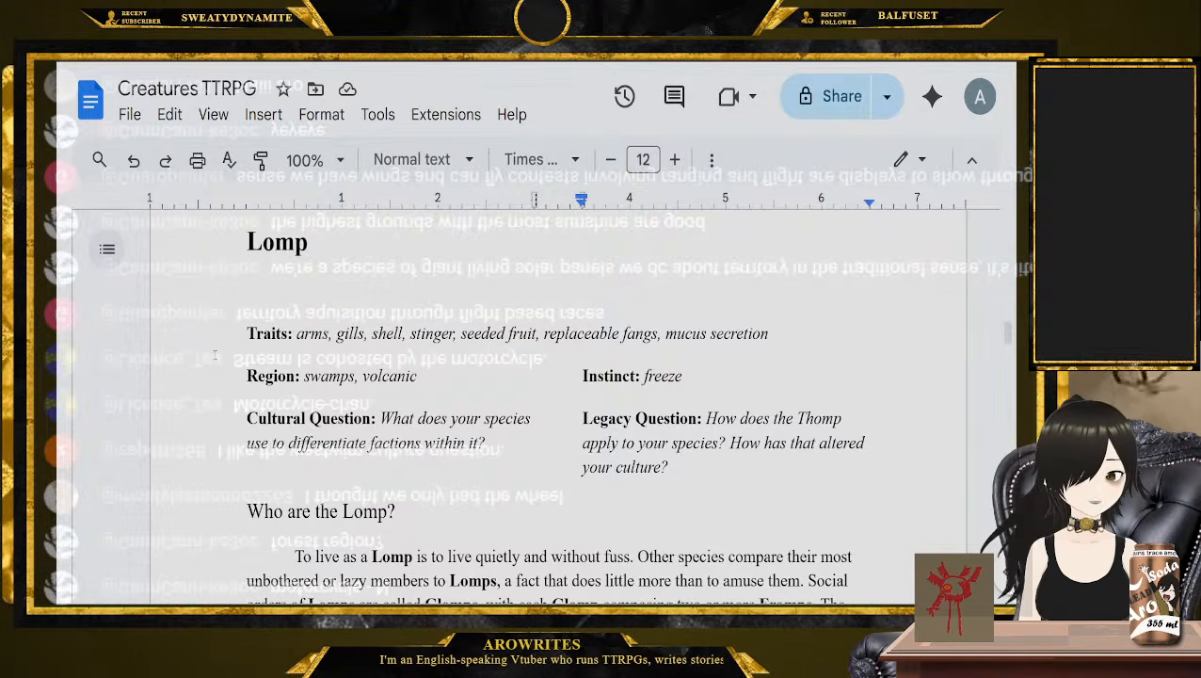
{"action": "double_click", "coordinate": [662, 375]}
{"action": "left_click", "coordinate": [682, 376]}
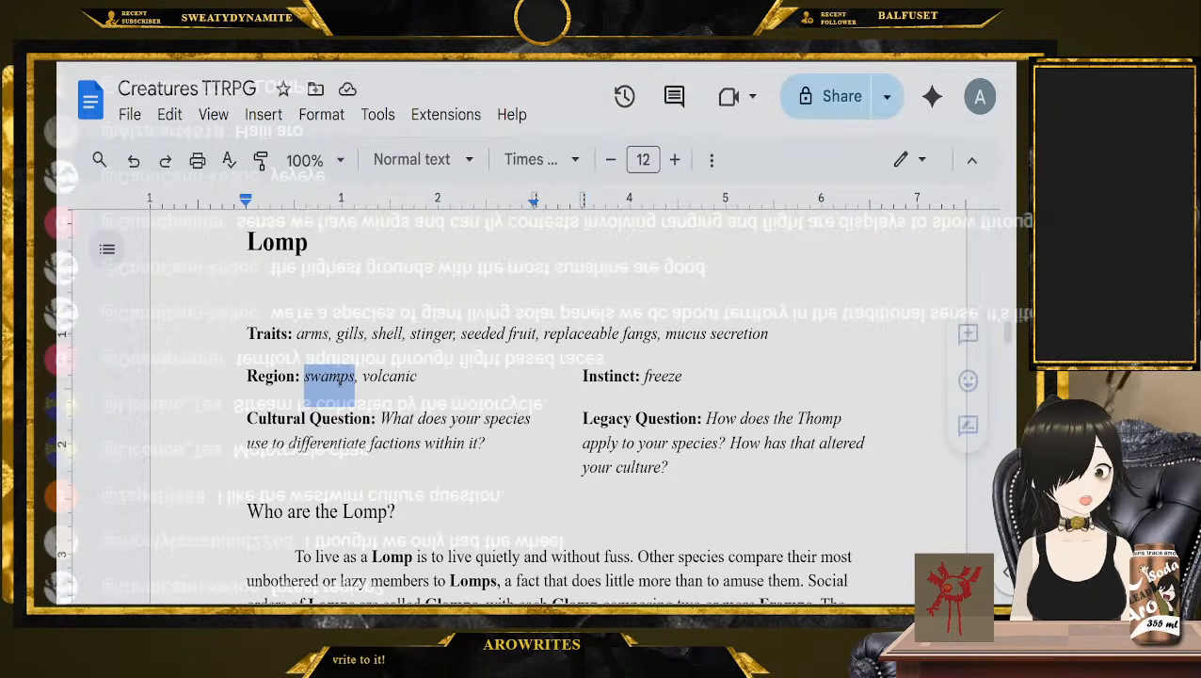
{"action": "double_click", "coordinate": [329, 376]}
{"action": "double_click", "coordinate": [388, 376]}
{"action": "double_click", "coordinate": [658, 376]}
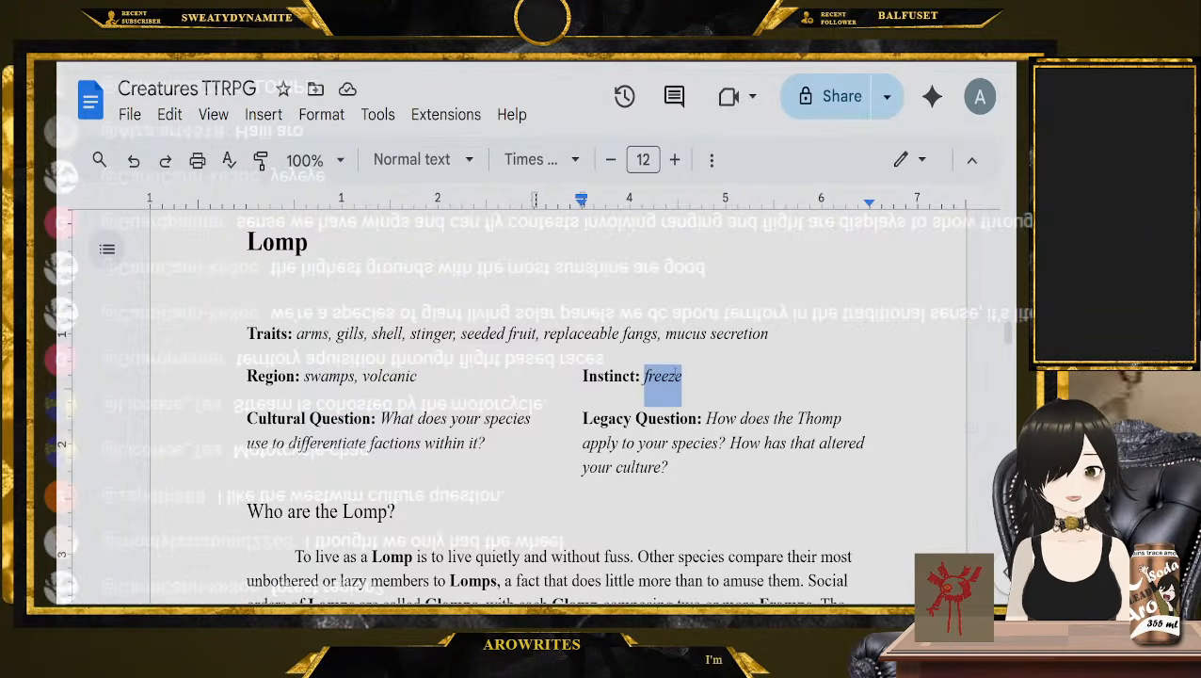
{"action": "scroll", "coordinate": [656, 377], "scroll_direction": "down", "scroll_amount": 1}
{"action": "left_click_drag", "start_coordinate": [487, 386], "coordinate": [381, 362]}
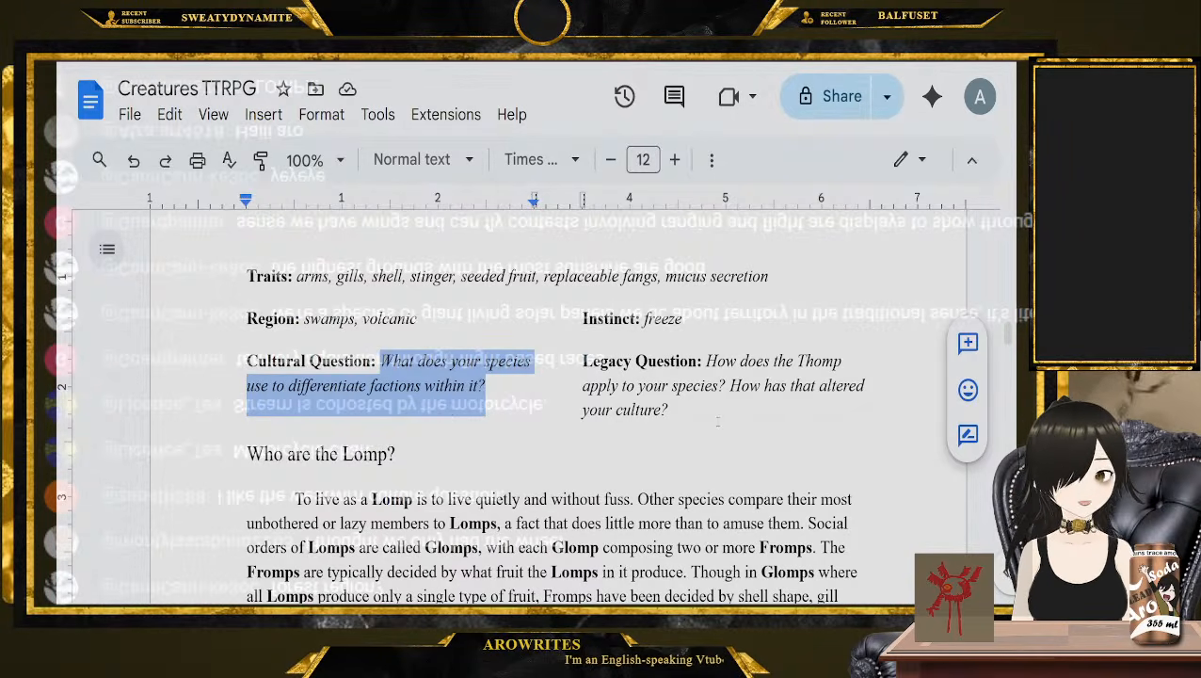
{"action": "left_click_drag", "start_coordinate": [744, 412], "coordinate": [723, 359]}
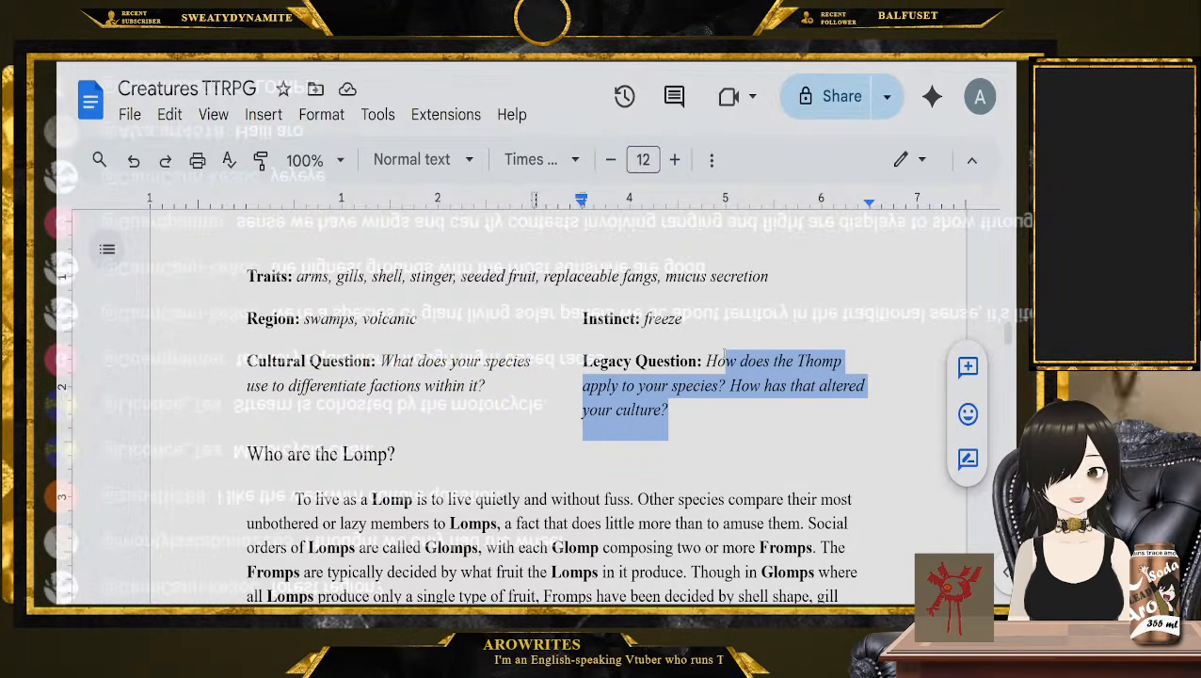
Read the "Who are the Lomp?" section on Glomps, Fromps and the Thomp
{"action": "left_click", "coordinate": [247, 454]}
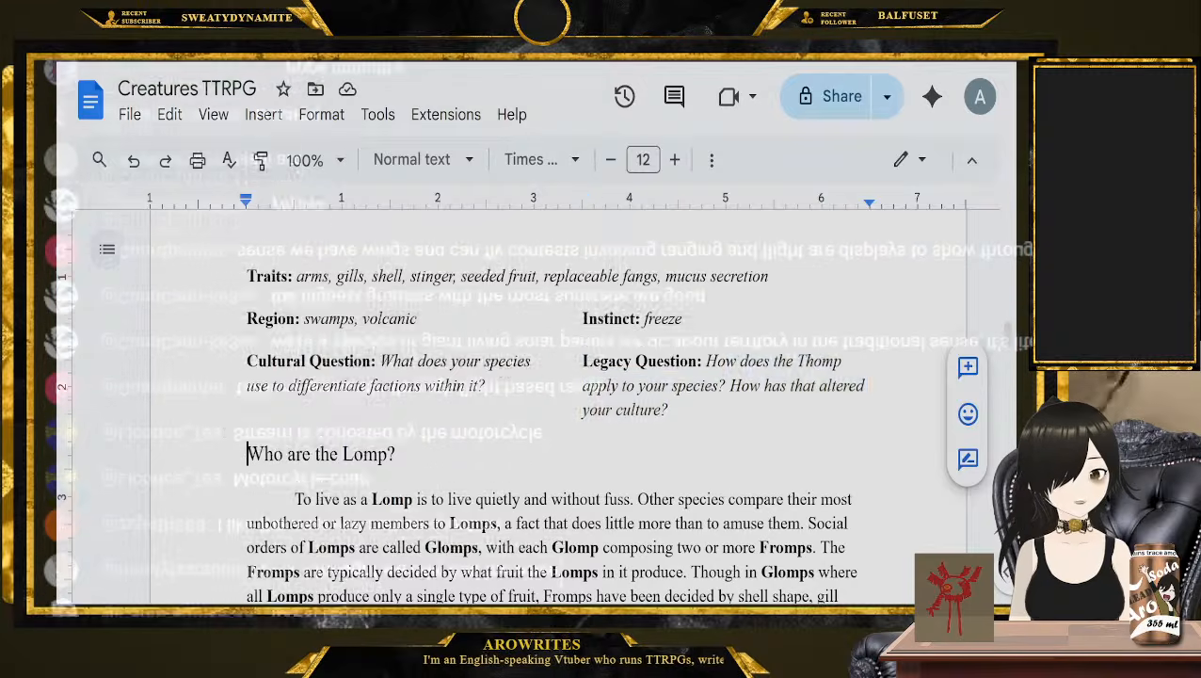
{"action": "scroll", "coordinate": [225, 450], "scroll_direction": "down", "scroll_amount": 2}
{"action": "scroll", "coordinate": [223, 449], "scroll_direction": "down", "scroll_amount": 2}
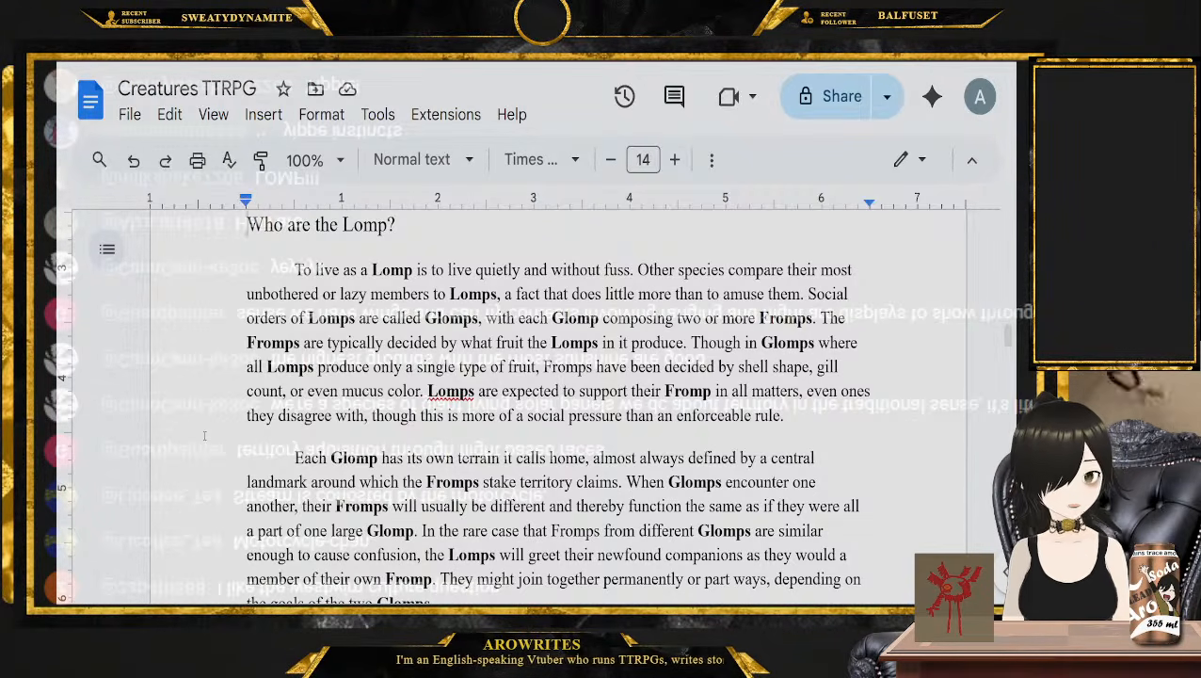
{"action": "left_click", "coordinate": [179, 456]}
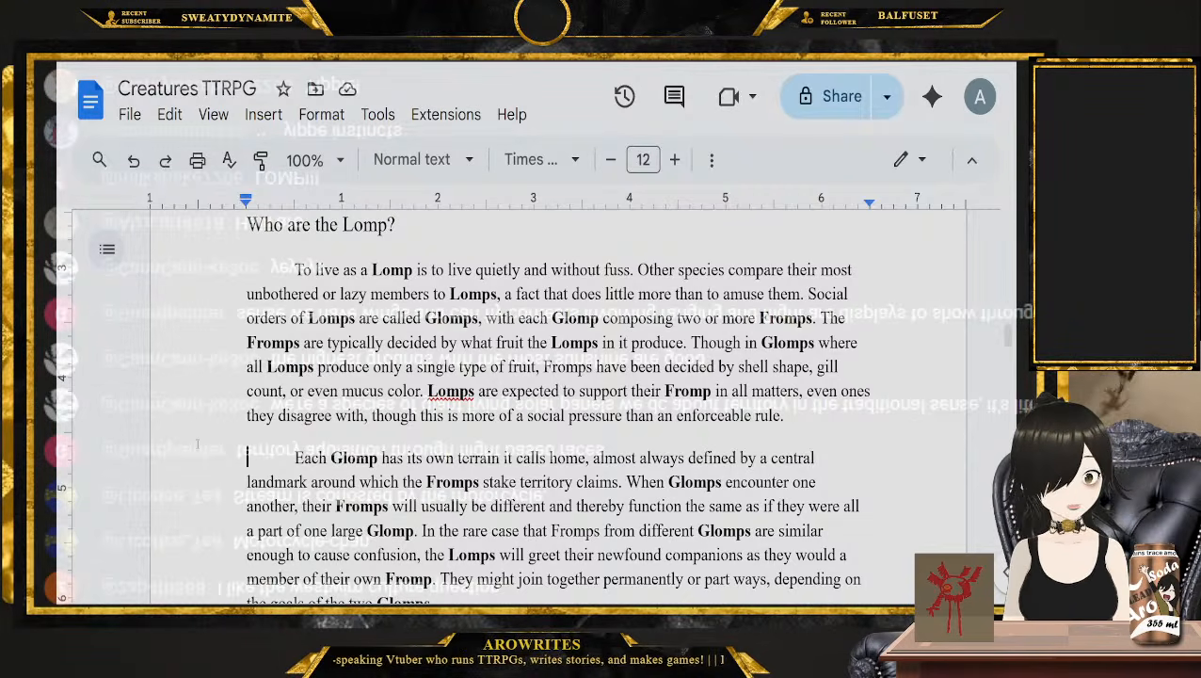
{"action": "scroll", "coordinate": [197, 443], "scroll_direction": "down", "scroll_amount": 1}
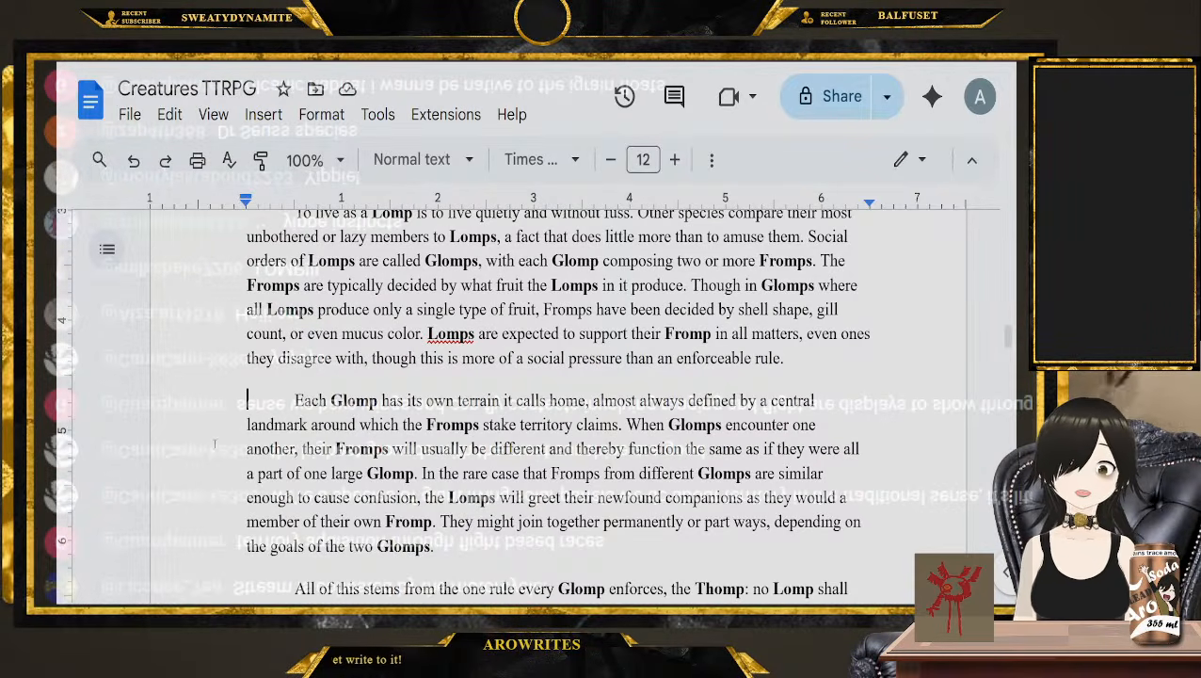
{"action": "scroll", "coordinate": [226, 411], "scroll_direction": "down", "scroll_amount": 1}
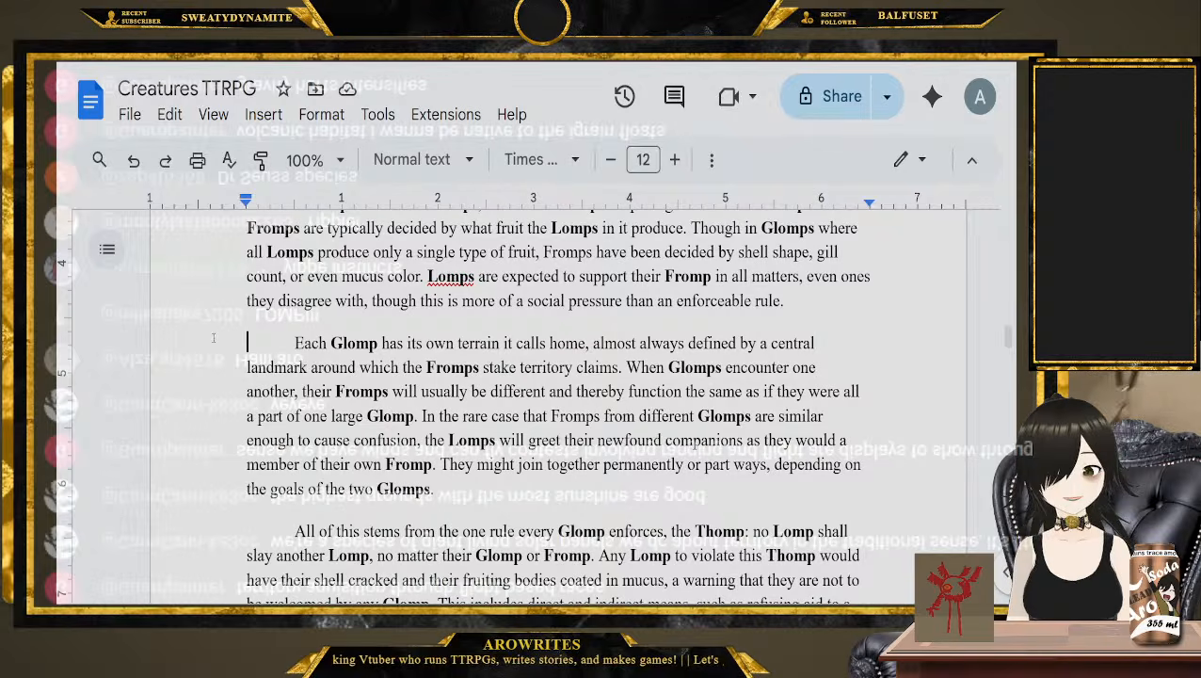
{"action": "scroll", "coordinate": [174, 339], "scroll_direction": "down", "scroll_amount": 3}
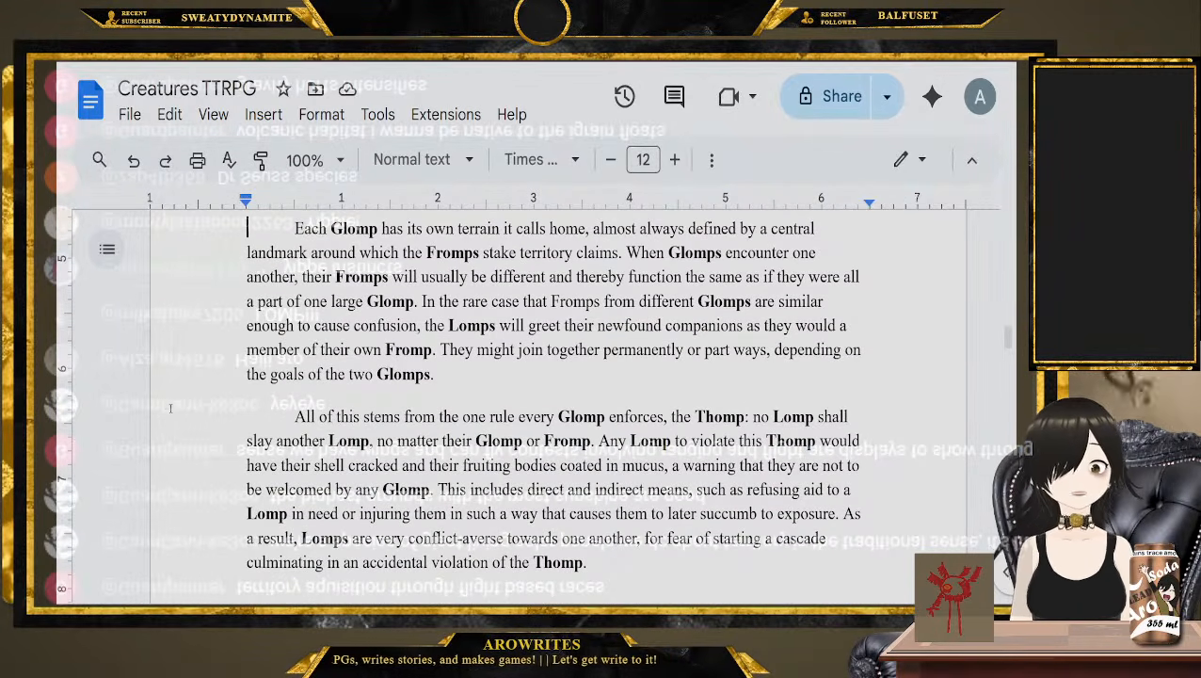
Finish reading the "Who are the Lomp?" section and return to the Lomp Cultural Question and Legacy Question
{"action": "scroll", "coordinate": [171, 408], "scroll_direction": "down", "scroll_amount": 1}
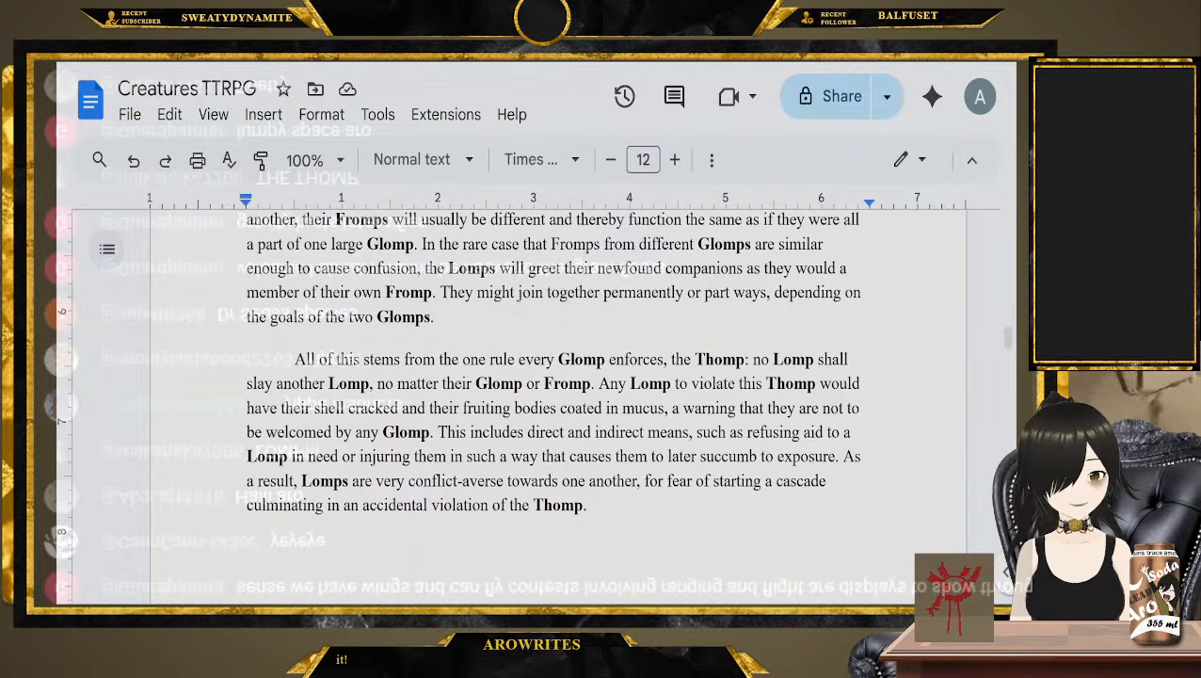
{"action": "scroll", "coordinate": [205, 313], "scroll_direction": "up", "scroll_amount": 5}
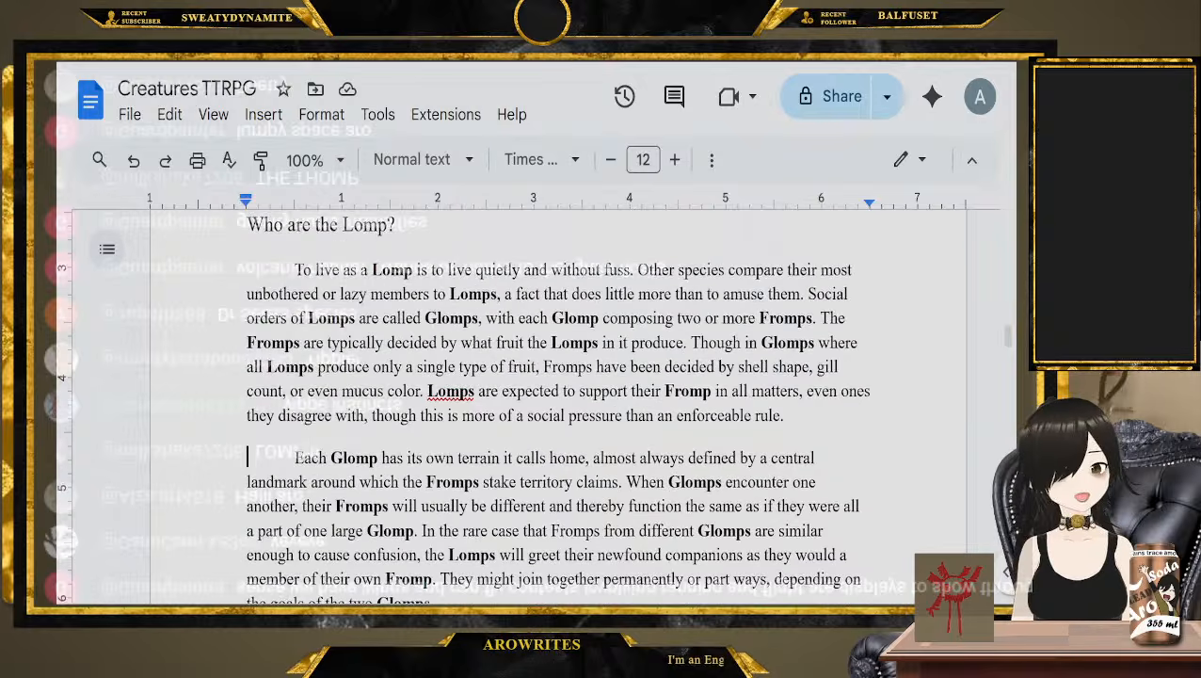
{"action": "scroll", "coordinate": [205, 314], "scroll_direction": "up", "scroll_amount": 1}
{"action": "left_click", "coordinate": [223, 281]}
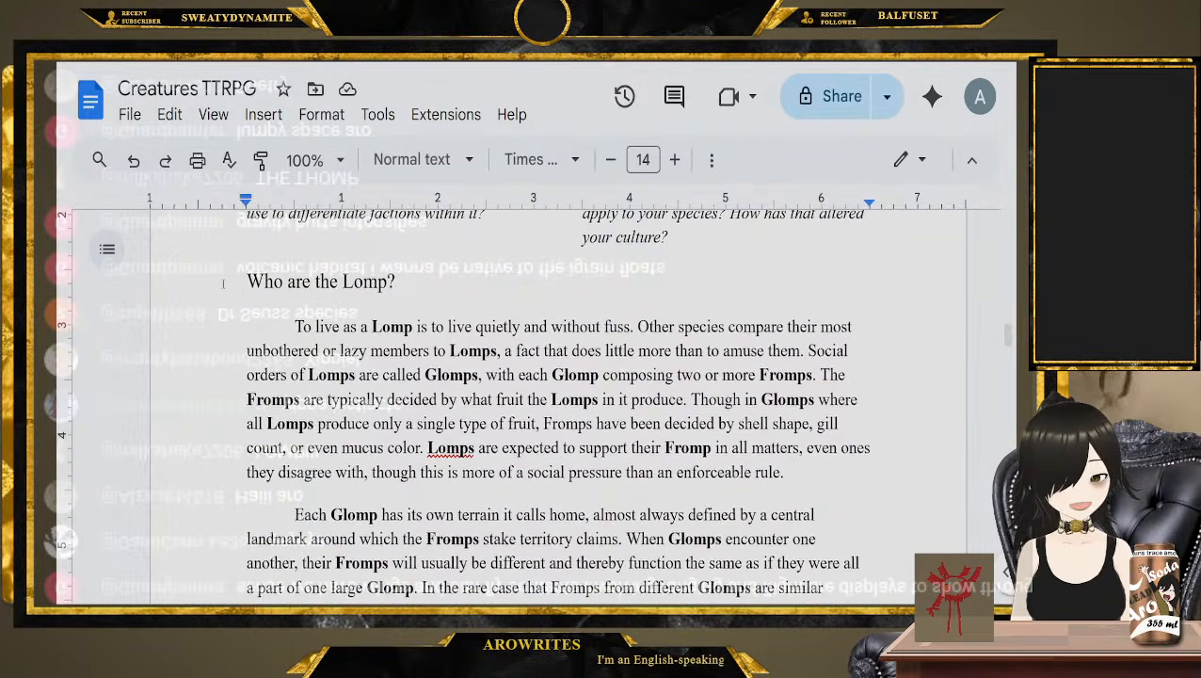
{"action": "scroll", "coordinate": [223, 284], "scroll_direction": "down", "scroll_amount": 1}
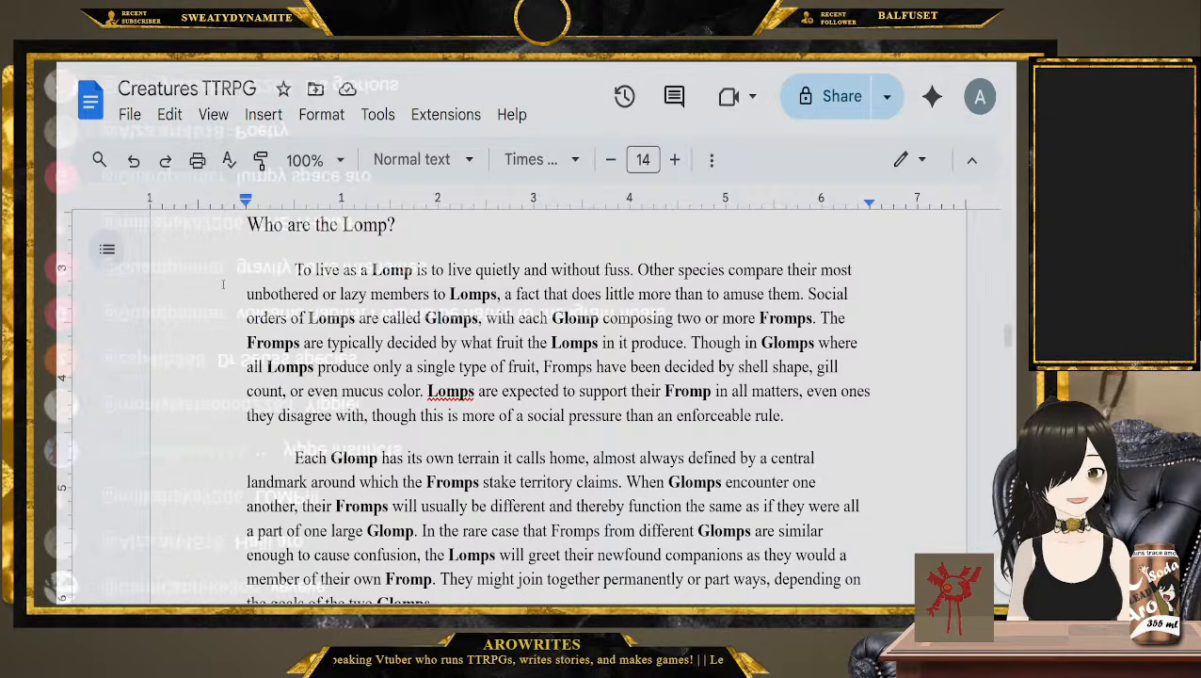
{"action": "scroll", "coordinate": [509, 331], "scroll_direction": "up", "scroll_amount": 3}
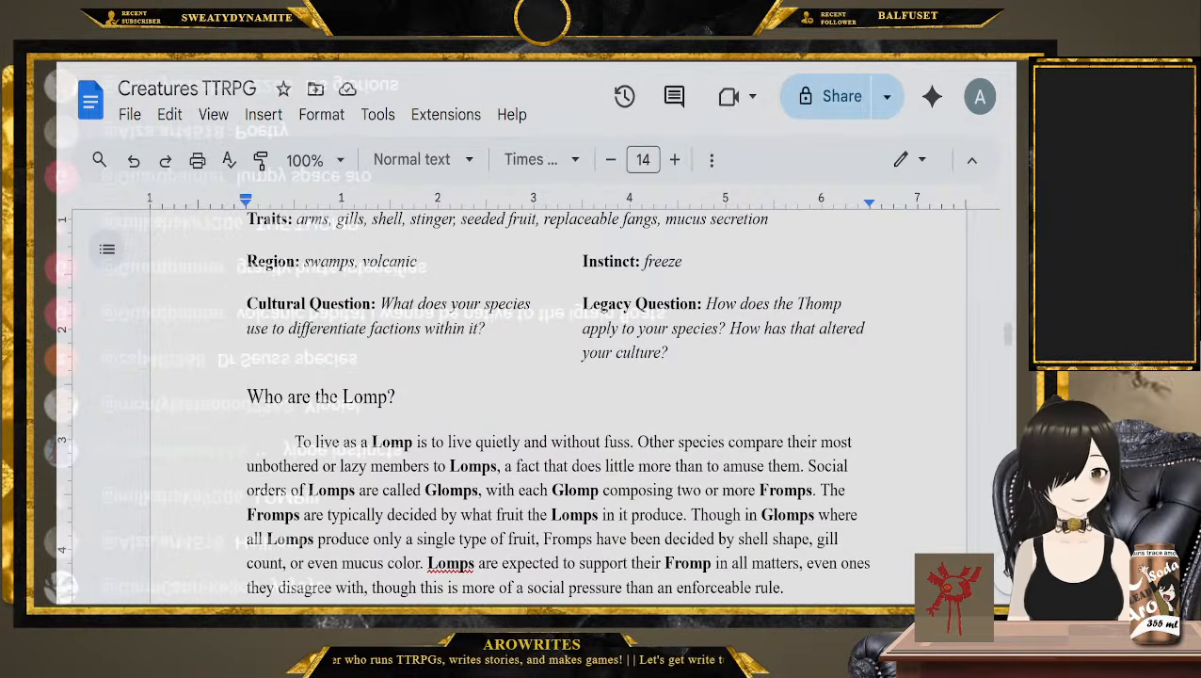
{"action": "left_click_drag", "start_coordinate": [509, 331], "coordinate": [381, 305]}
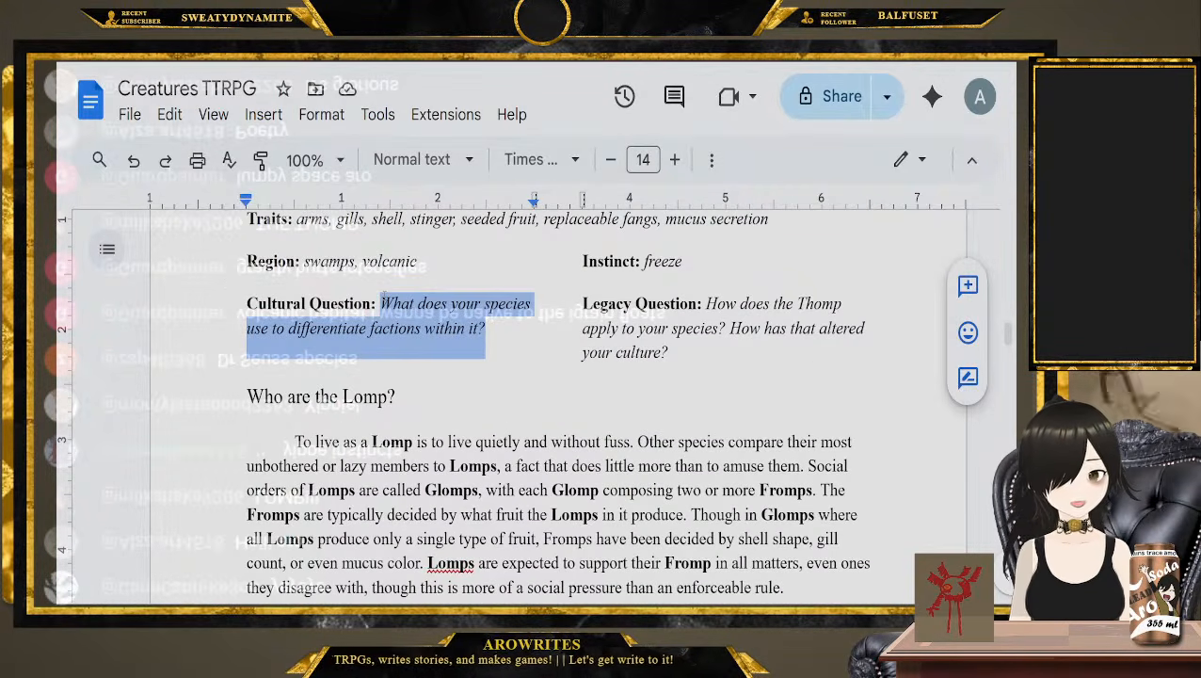
{"action": "left_click", "coordinate": [746, 361]}
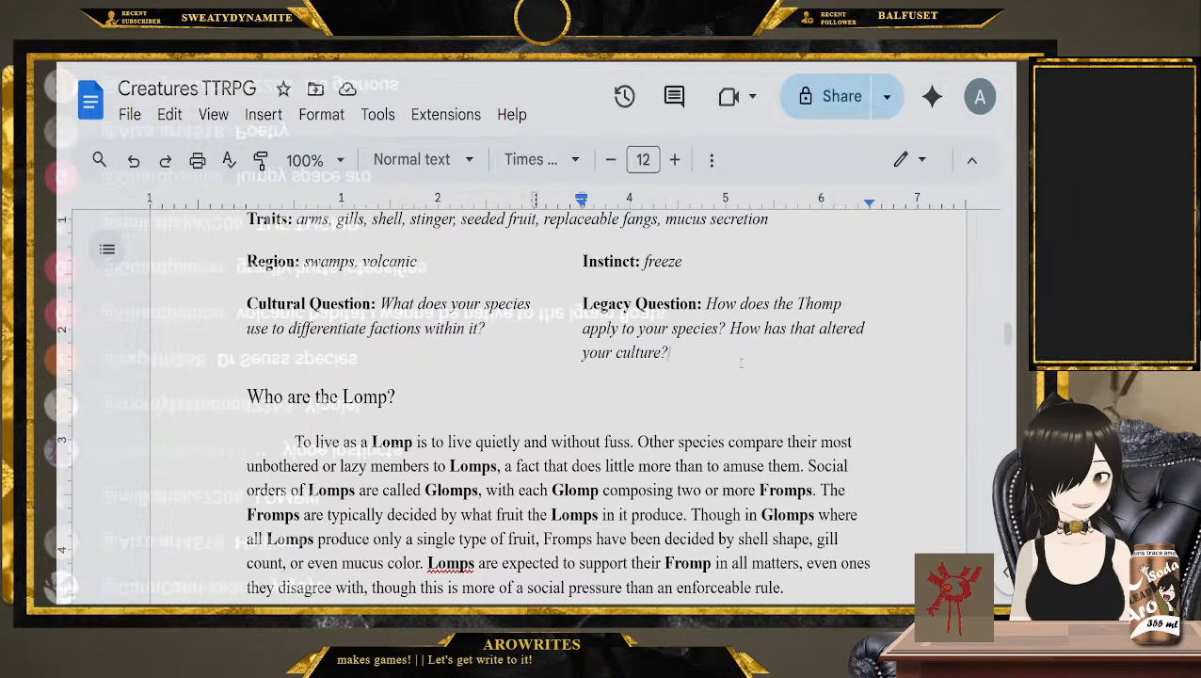
Review the Lomp entry's Region, Instinct, Cultural Question and Legacy Question as the options to choose from
{"action": "scroll", "coordinate": [675, 432], "scroll_direction": "up", "scroll_amount": 1}
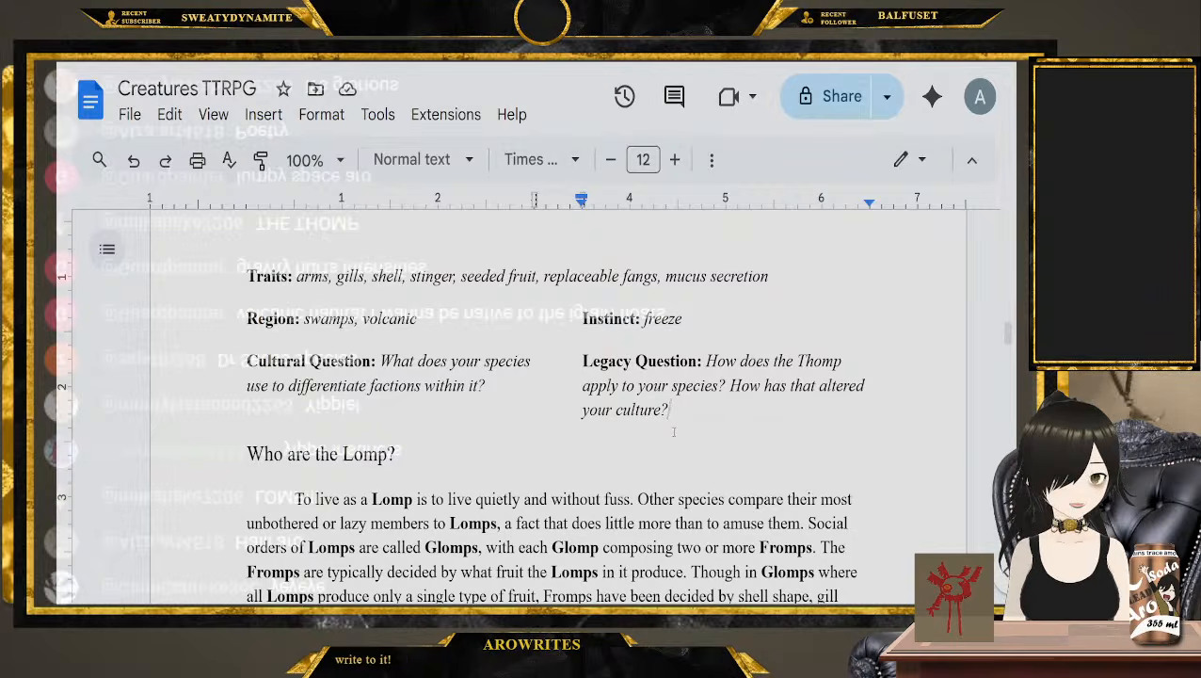
{"action": "left_click", "coordinate": [279, 319]}
{"action": "double_click", "coordinate": [279, 320]}
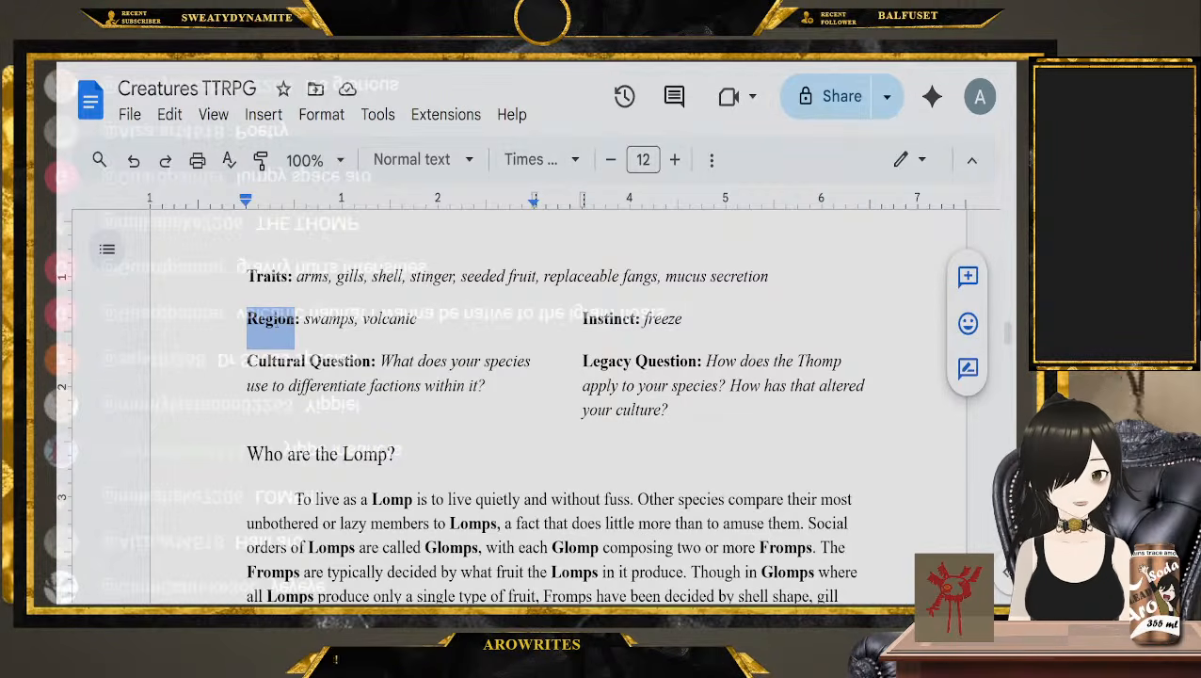
{"action": "left_click", "coordinate": [355, 320]}
{"action": "left_click_drag", "start_coordinate": [417, 320], "coordinate": [304, 321]}
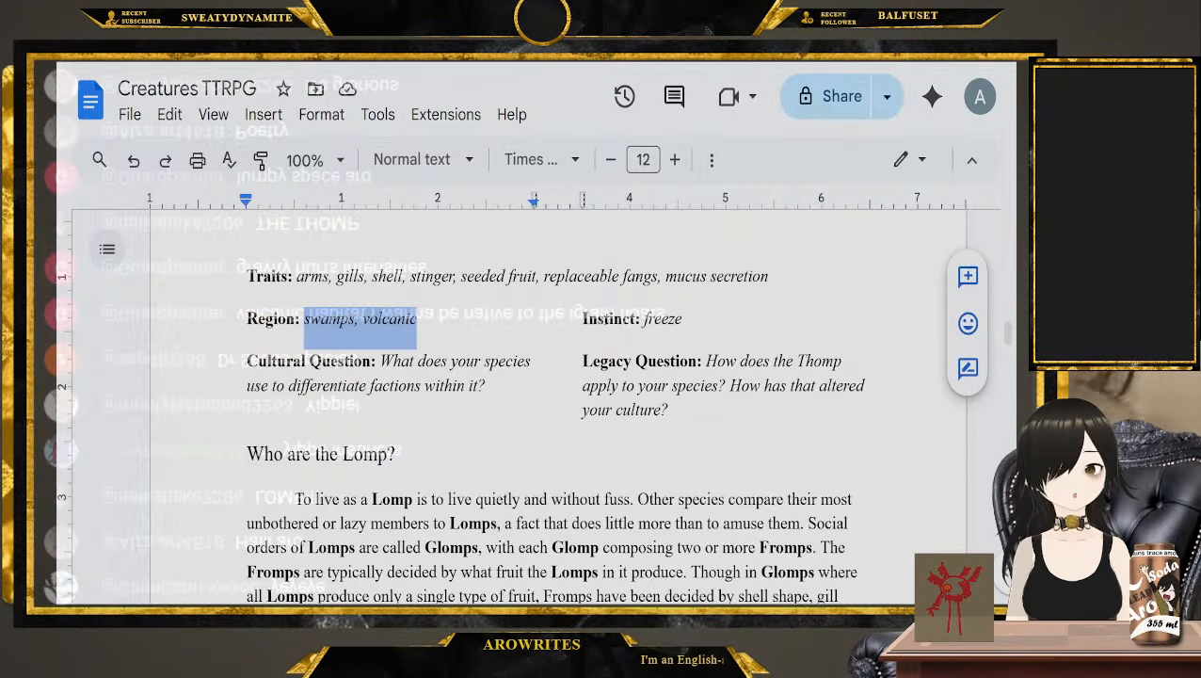
{"action": "double_click", "coordinate": [603, 320]}
{"action": "left_click_drag", "start_coordinate": [684, 320], "coordinate": [645, 320]}
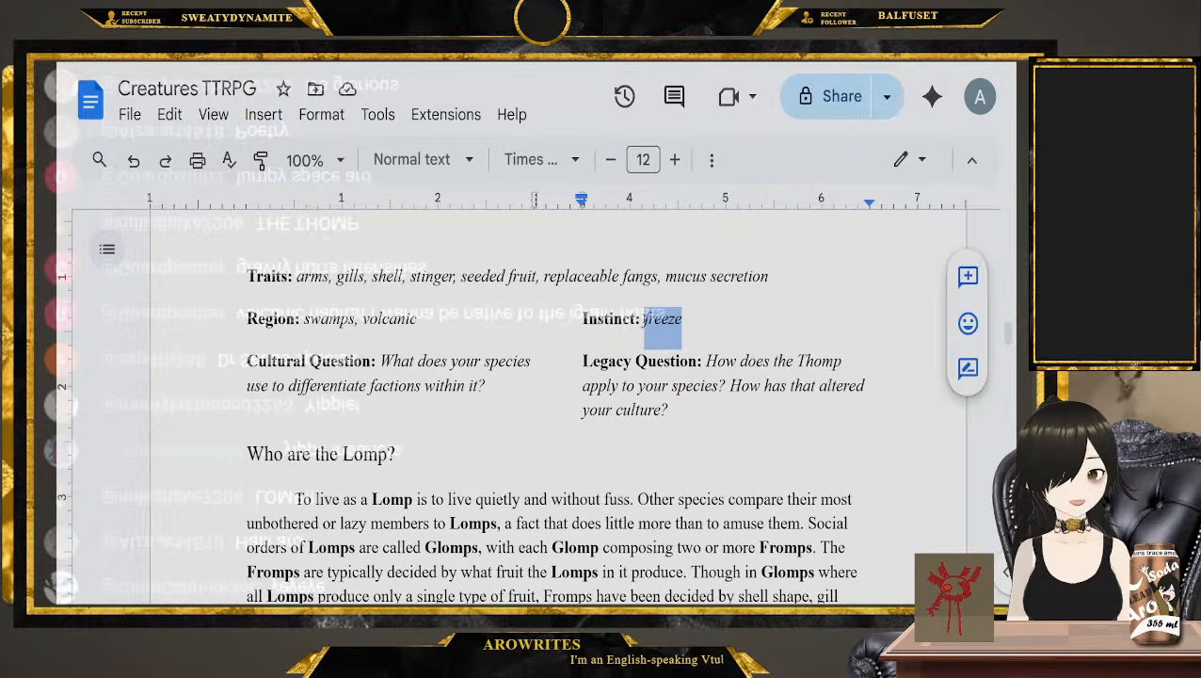
{"action": "left_click_drag", "start_coordinate": [376, 362], "coordinate": [201, 372]}
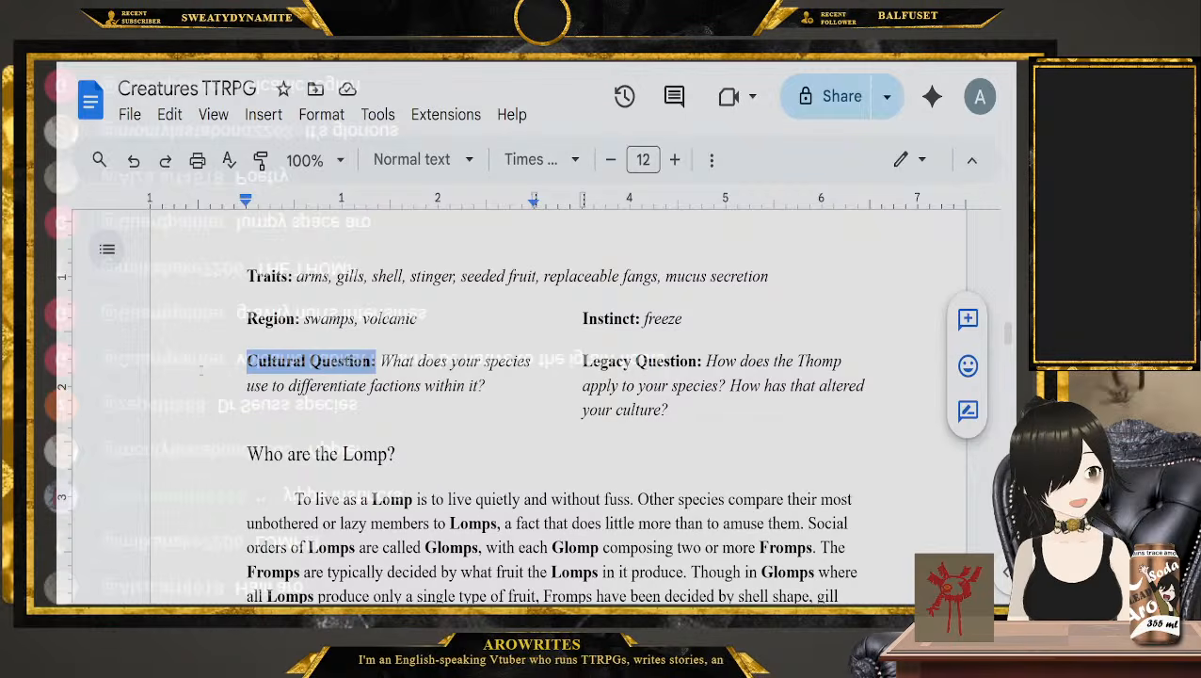
{"action": "double_click", "coordinate": [606, 360]}
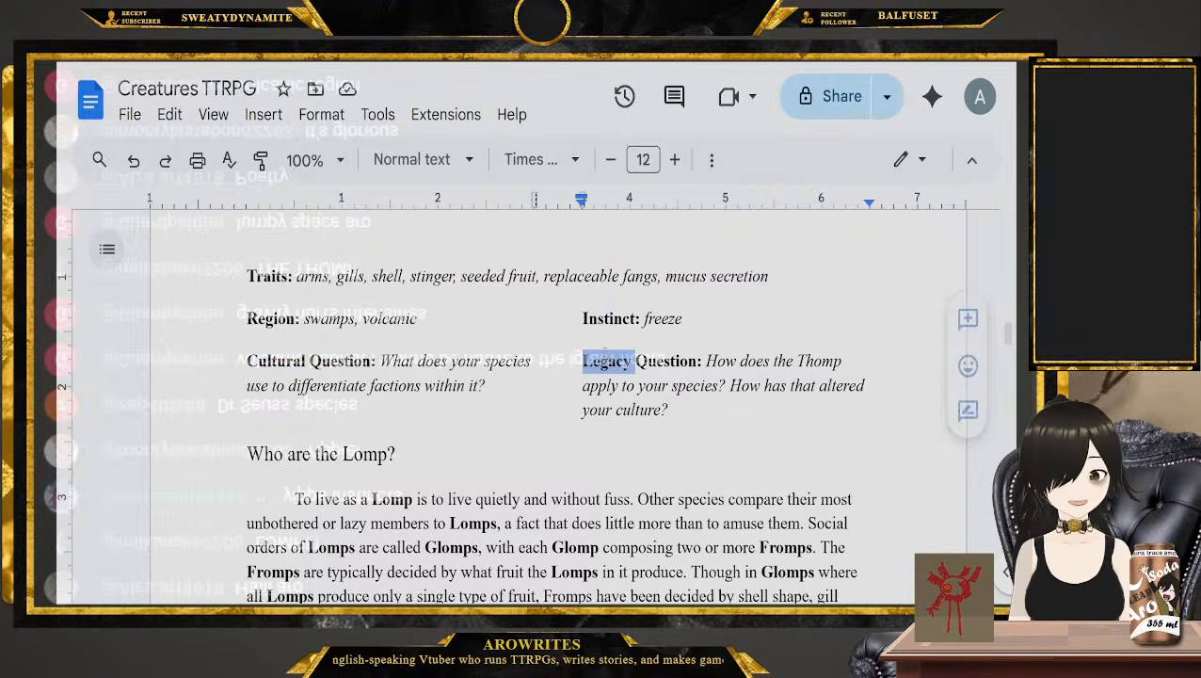
{"action": "double_click", "coordinate": [668, 363]}
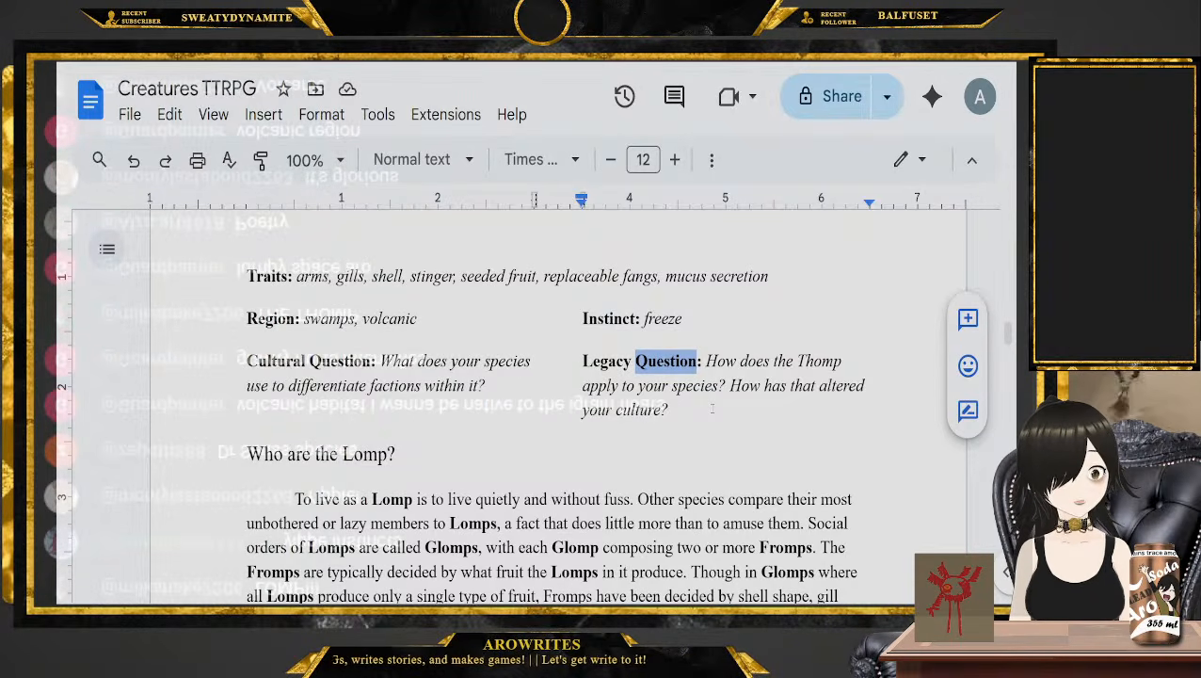
Go back from the Lomp entry to the Vortbaf entry and look over its Region, Instinct and questions
{"action": "scroll", "coordinate": [606, 454], "scroll_direction": "up", "scroll_amount": 1}
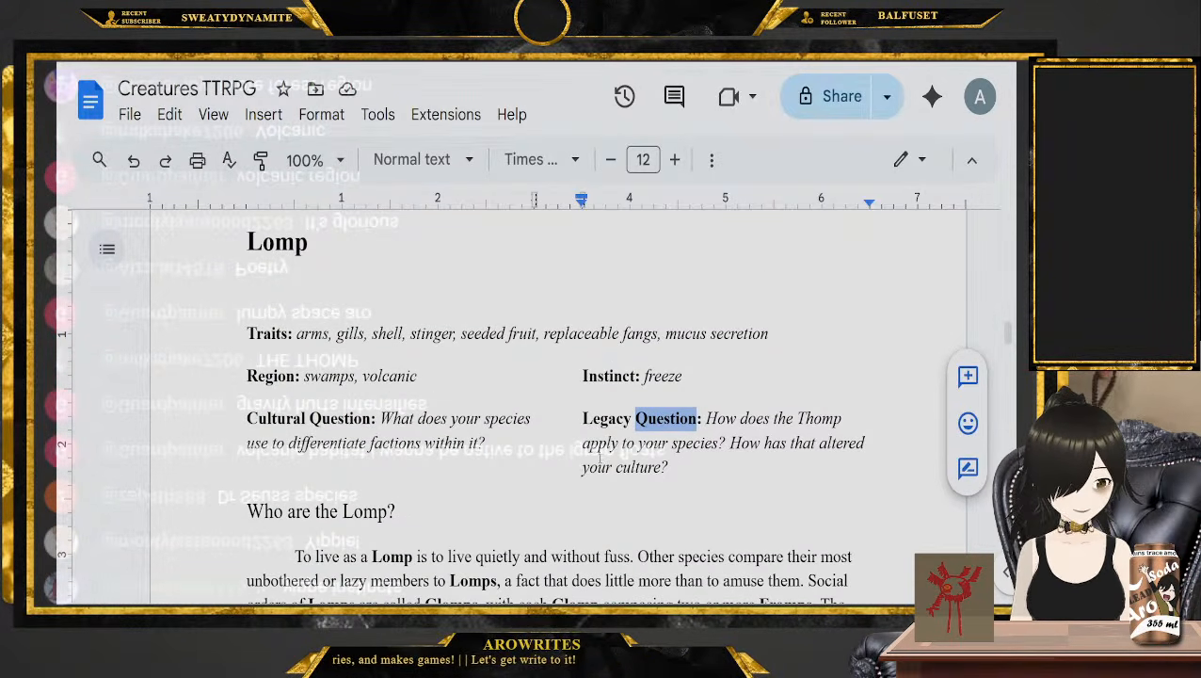
{"action": "scroll", "coordinate": [442, 448], "scroll_direction": "up", "scroll_amount": 3}
{"action": "scroll", "coordinate": [443, 448], "scroll_direction": "down", "scroll_amount": 2}
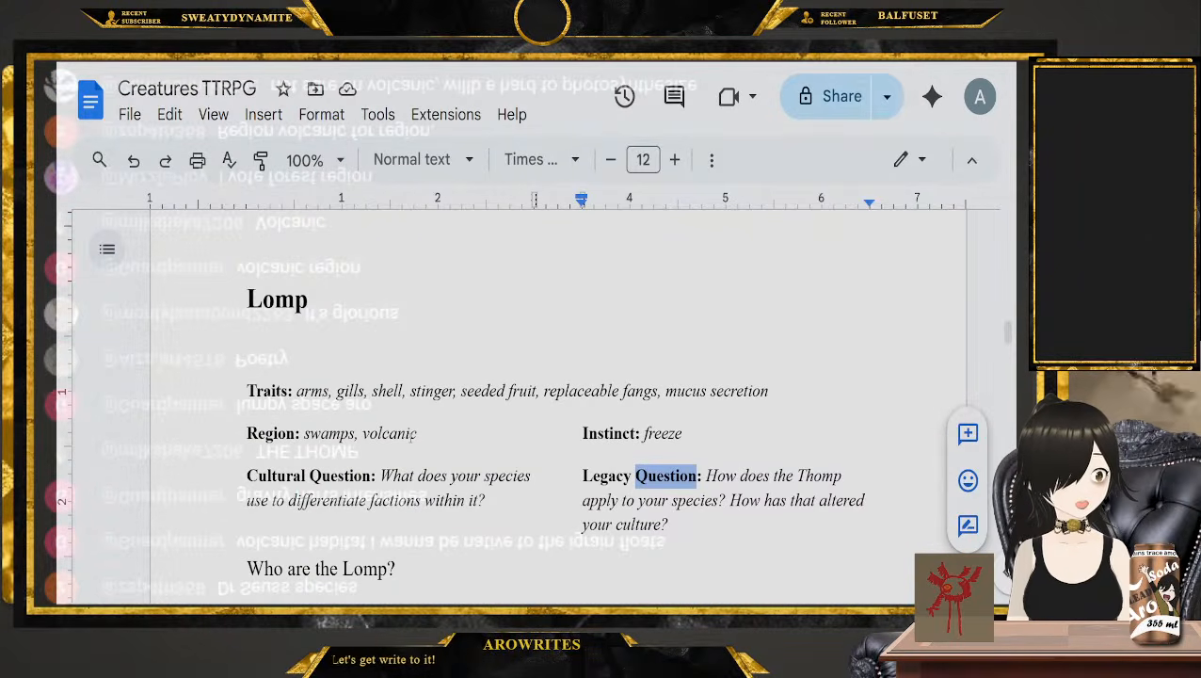
{"action": "scroll", "coordinate": [417, 434], "scroll_direction": "up", "scroll_amount": 10}
{"action": "scroll", "coordinate": [411, 439], "scroll_direction": "down", "scroll_amount": 1}
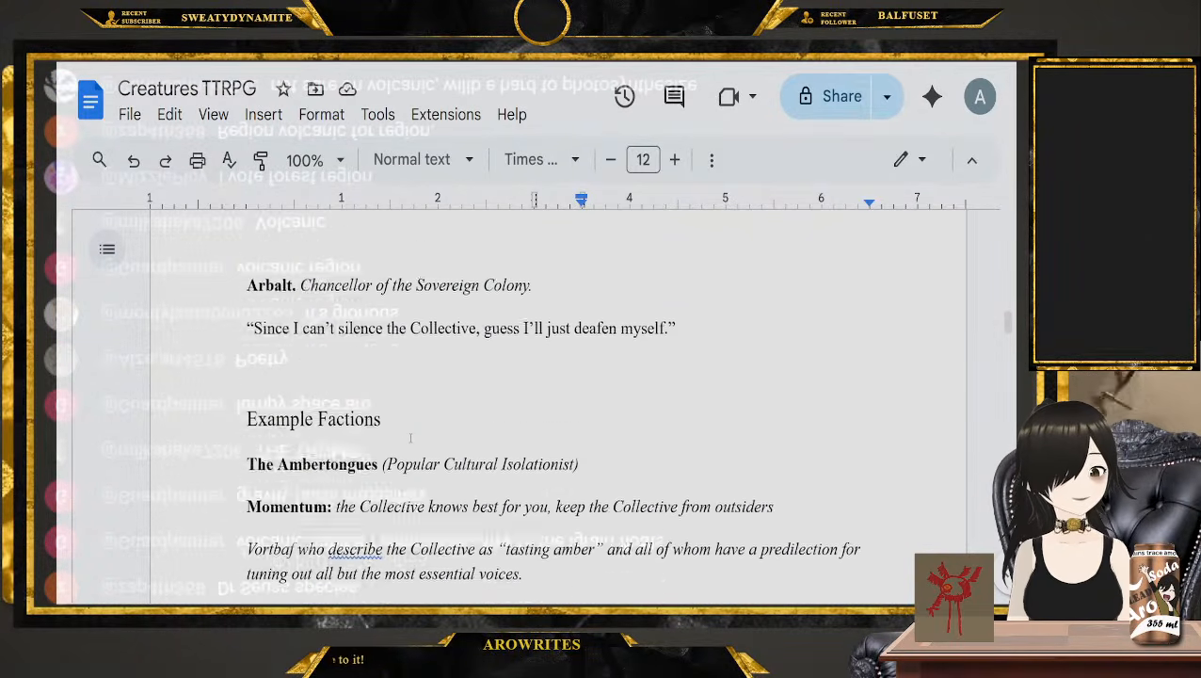
{"action": "scroll", "coordinate": [410, 438], "scroll_direction": "up", "scroll_amount": 10}
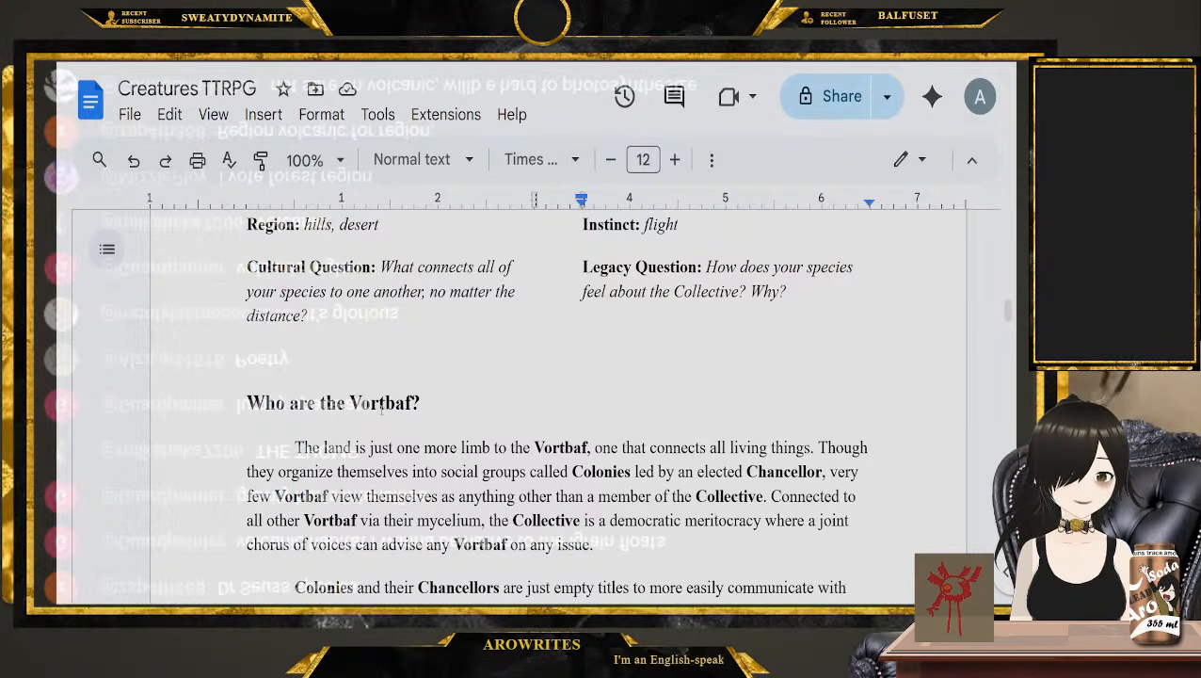
{"action": "scroll", "coordinate": [381, 405], "scroll_direction": "up", "scroll_amount": 3}
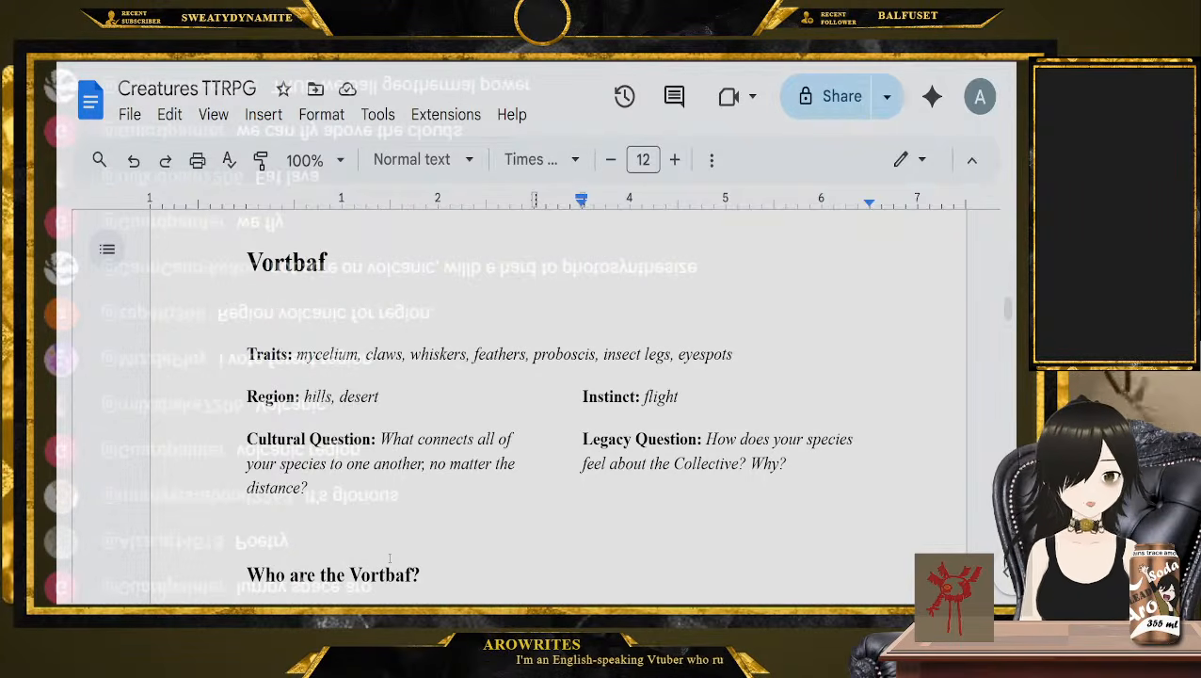
Add the line "Lomp: Volcanic" below the last Traits line above the Thisetrix heading
{"action": "scroll", "coordinate": [552, 504], "scroll_direction": "up", "scroll_amount": 20}
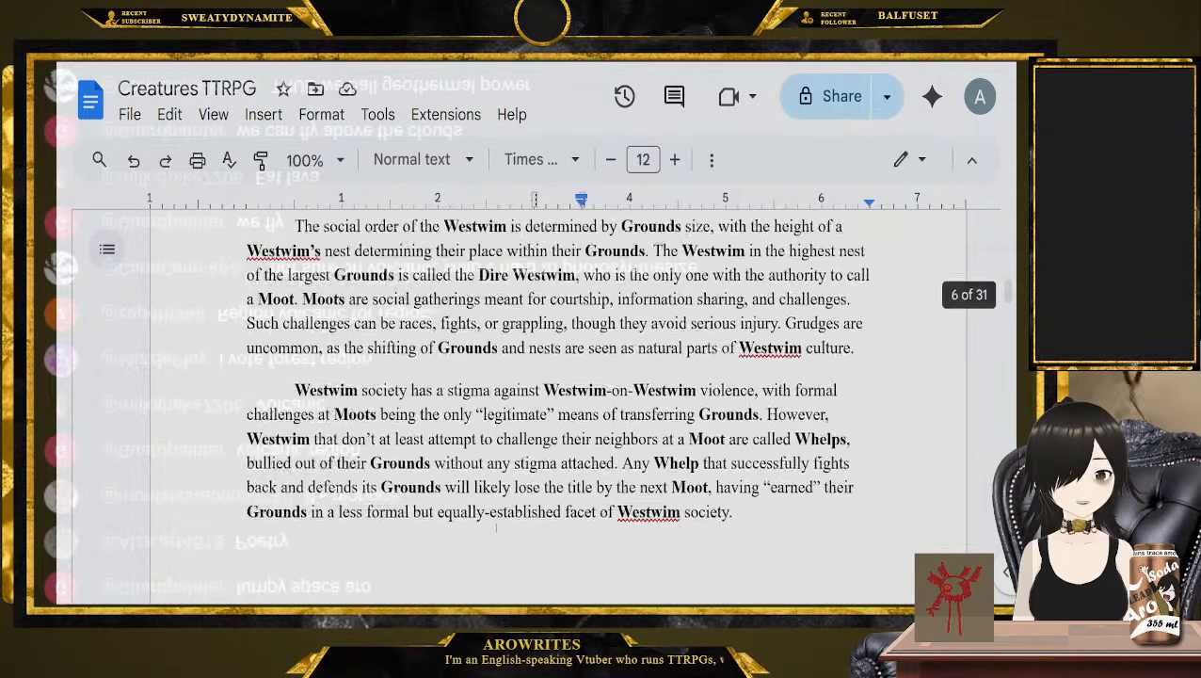
{"action": "scroll", "coordinate": [496, 528], "scroll_direction": "up", "scroll_amount": 20}
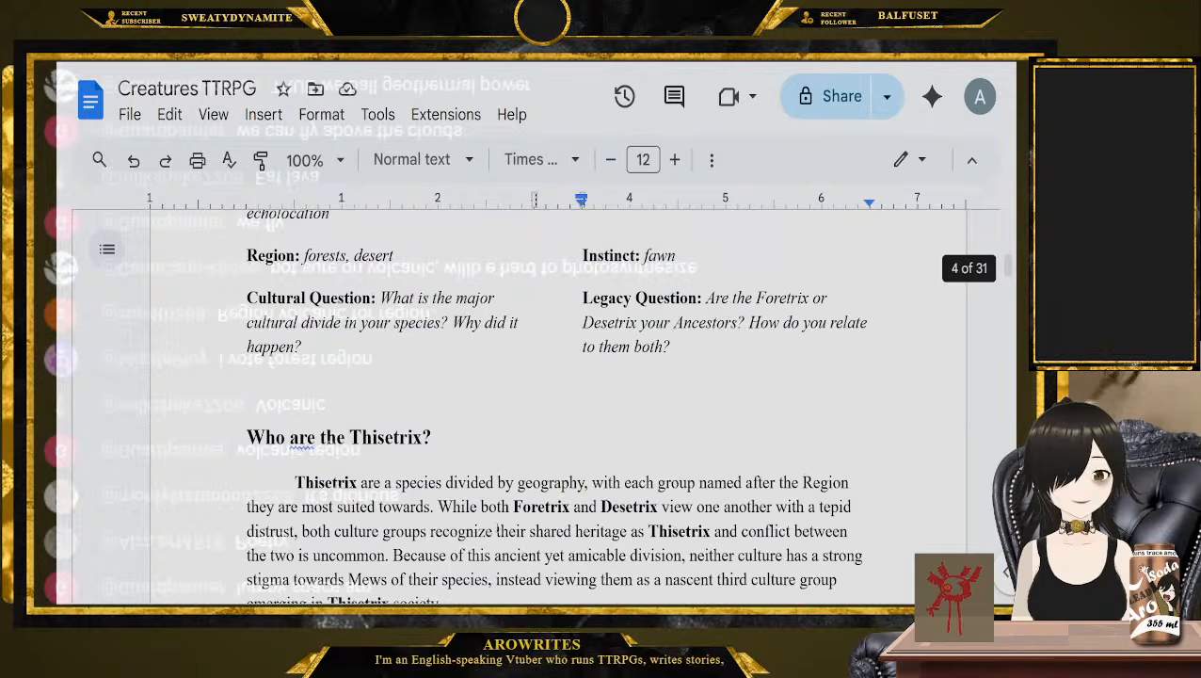
{"action": "left_click", "coordinate": [827, 519]}
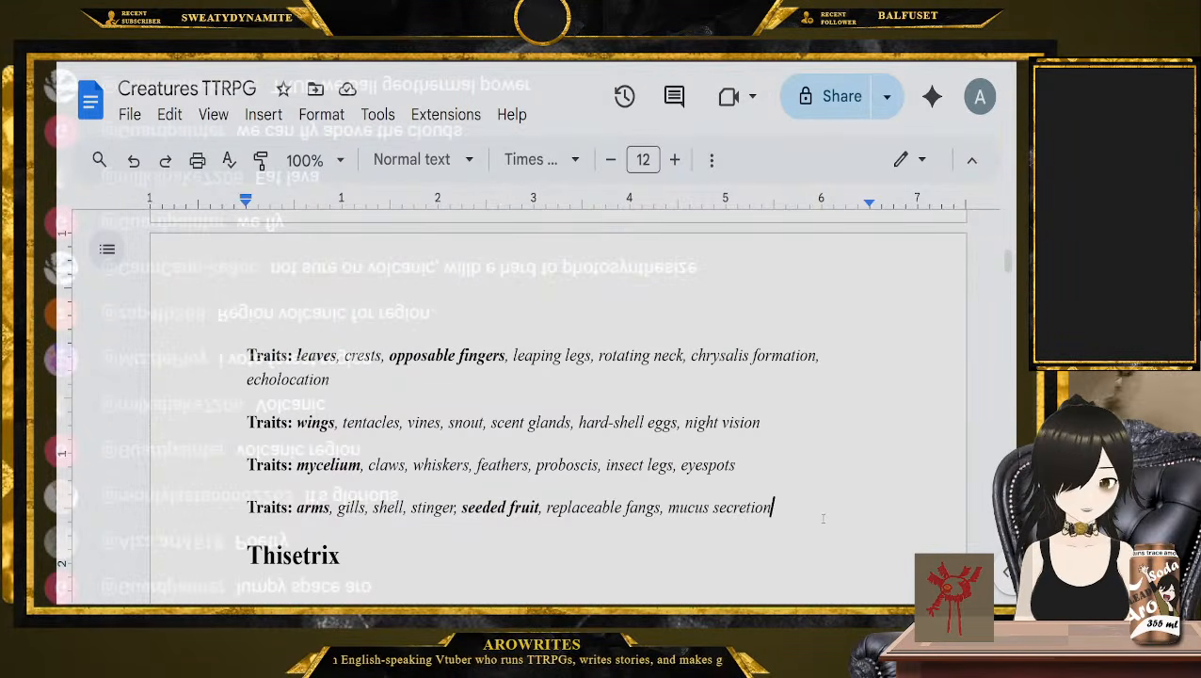
{"action": "scroll", "coordinate": [824, 516], "scroll_direction": "down", "scroll_amount": 3}
{"action": "key", "text": "Return"}
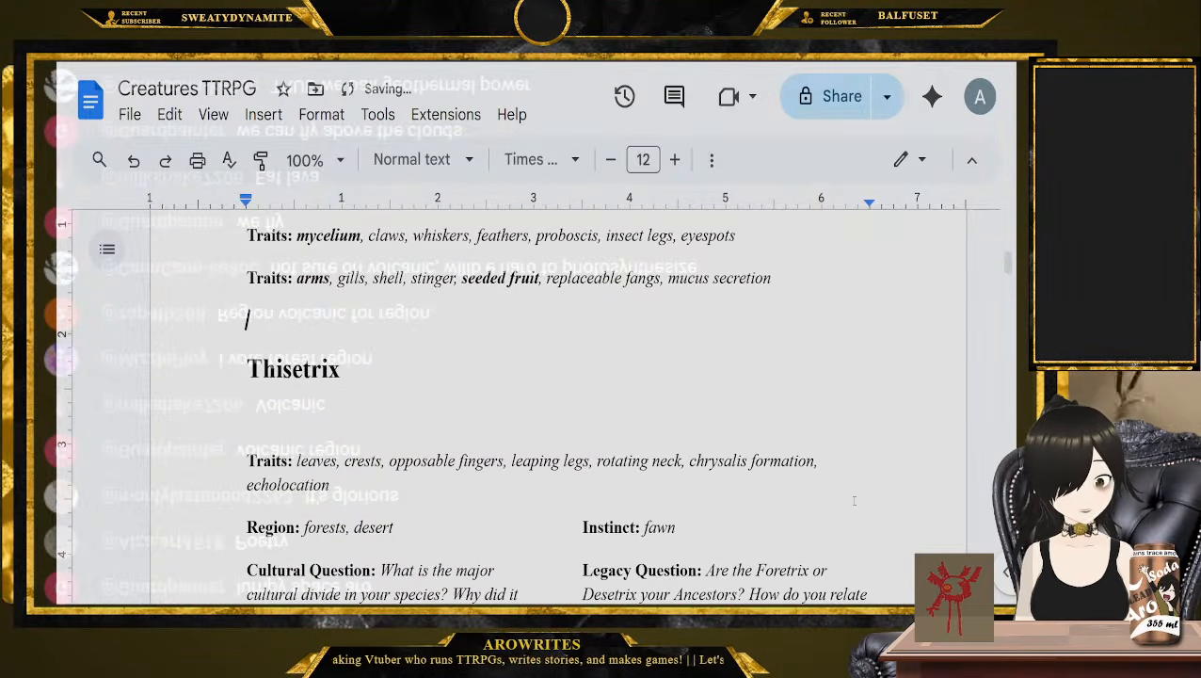
{"action": "type", "text": "Lomp: Volcanic"}
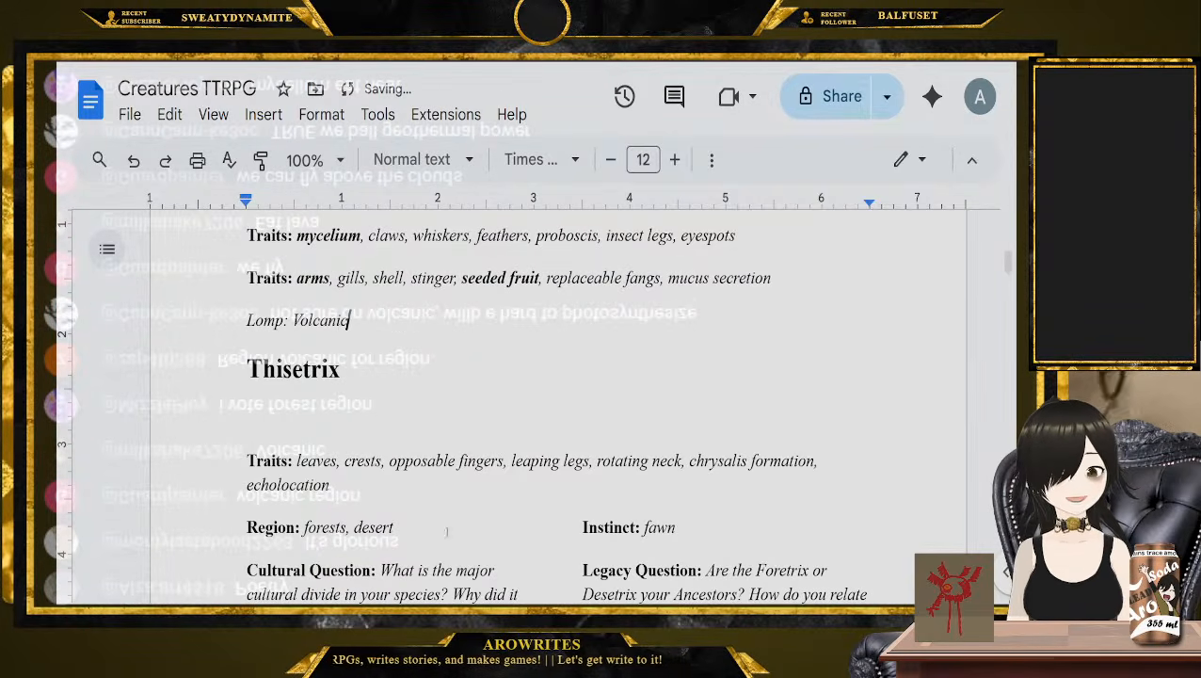
Check the Instinct, Cultural Question and Legacy Question categories in the Thisetrix entry for the remaining picks
{"action": "scroll", "coordinate": [446, 532], "scroll_direction": "down", "scroll_amount": 2}
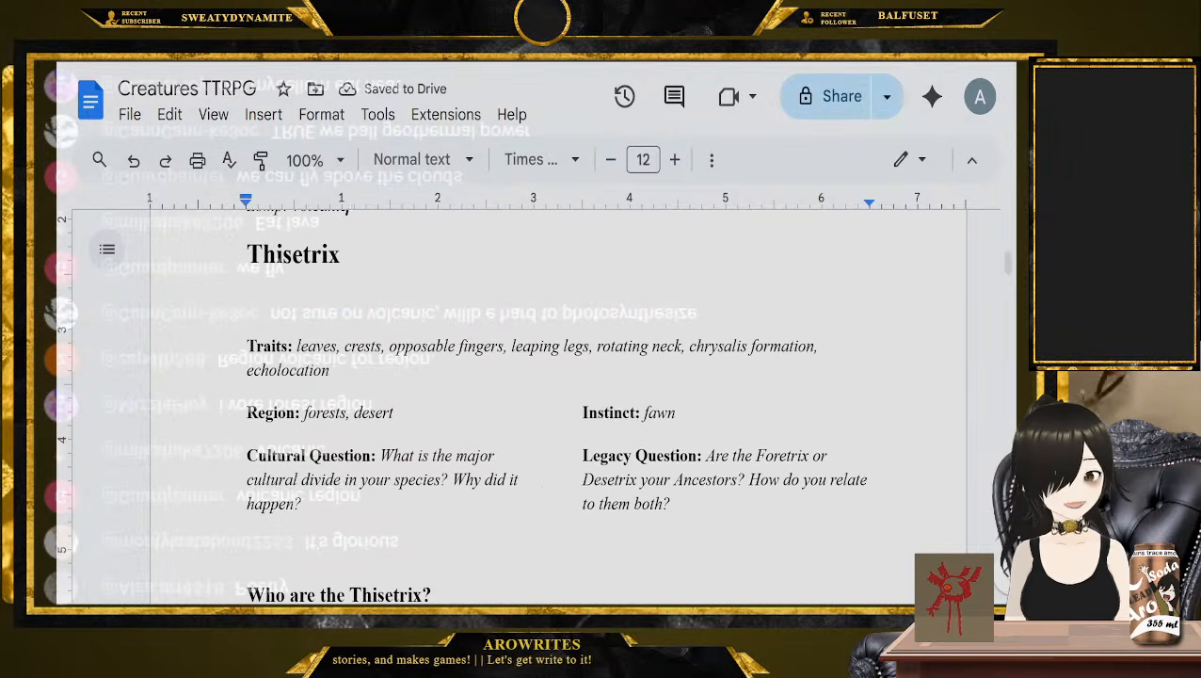
{"action": "double_click", "coordinate": [607, 413]}
{"action": "double_click", "coordinate": [293, 456]}
{"action": "double_click", "coordinate": [597, 457]}
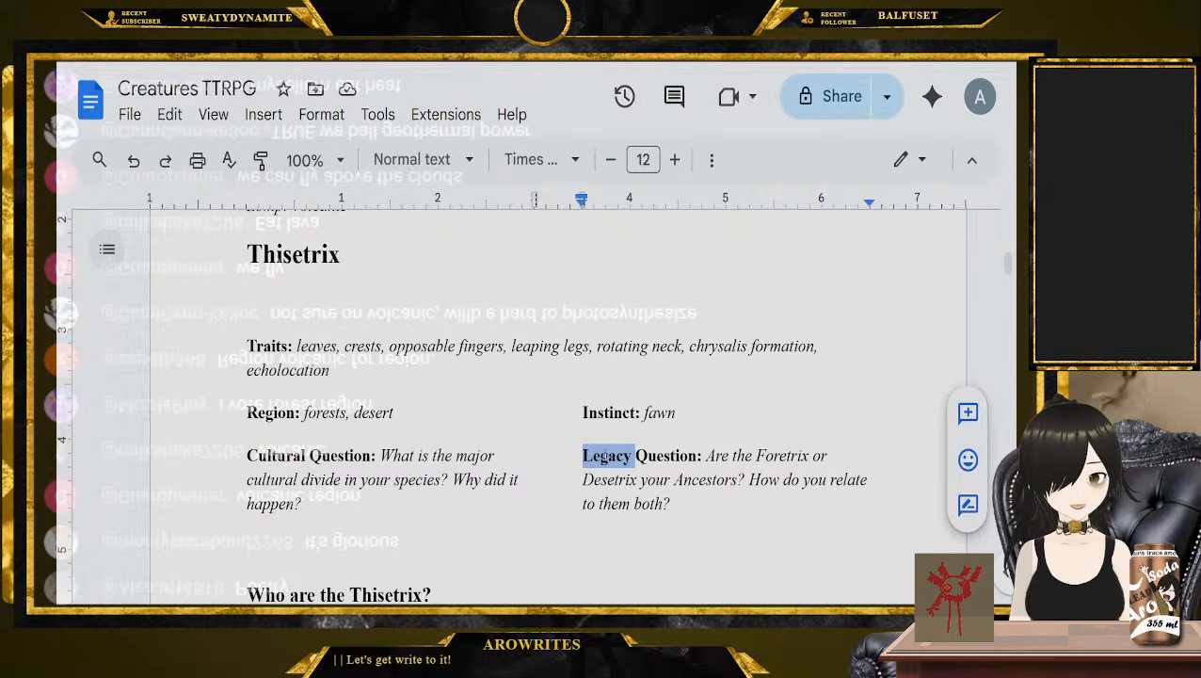
{"action": "double_click", "coordinate": [609, 414]}
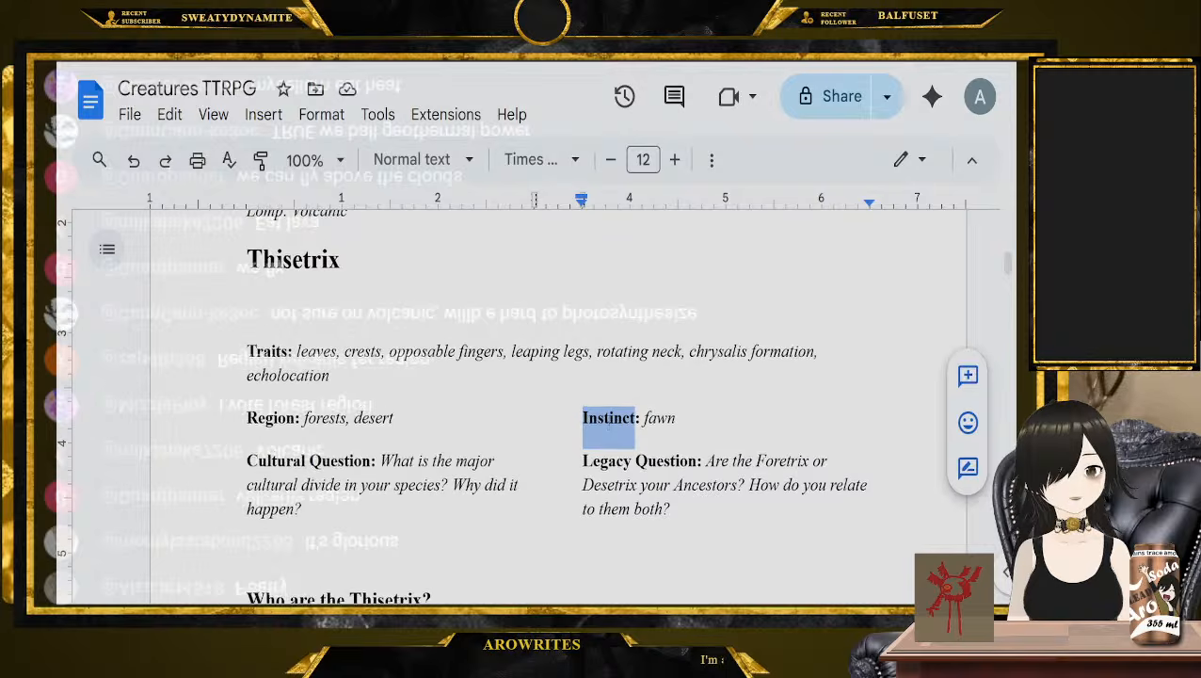
Add the line "Vortbaf: Flight" directly below the "Lomp: Volcanic" line
{"action": "scroll", "coordinate": [379, 373], "scroll_direction": "up", "scroll_amount": 2}
{"action": "left_click", "coordinate": [369, 380]}
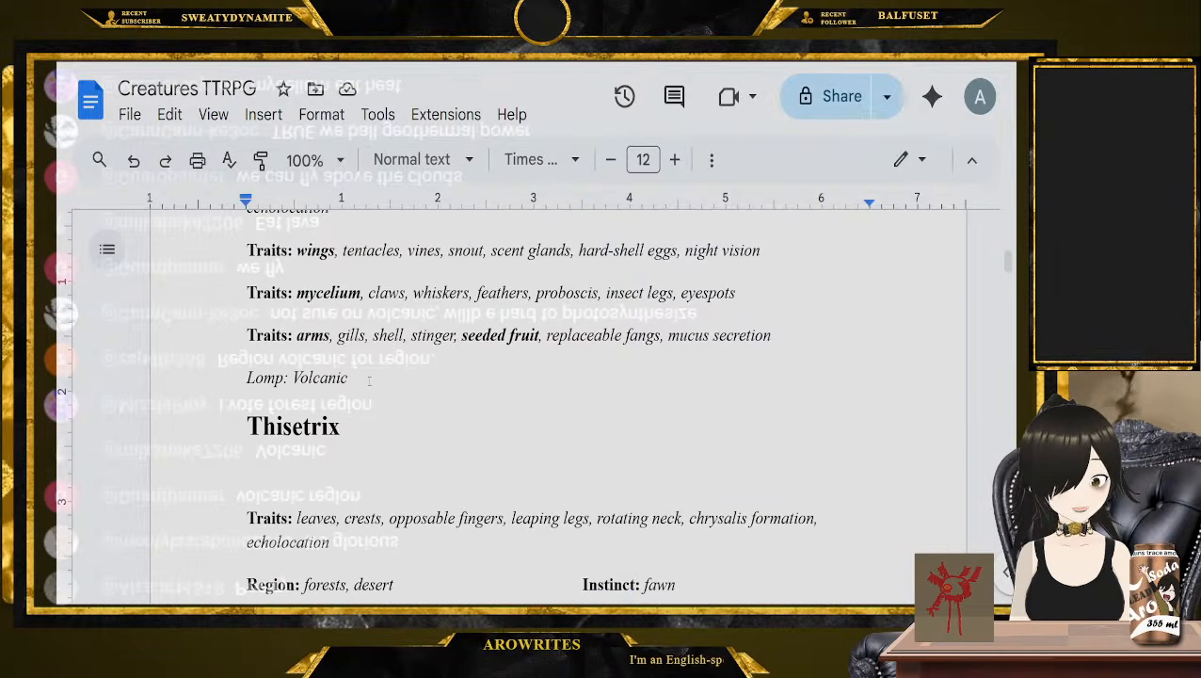
{"action": "key", "text": "Return"}
{"action": "type", "text": "V"}
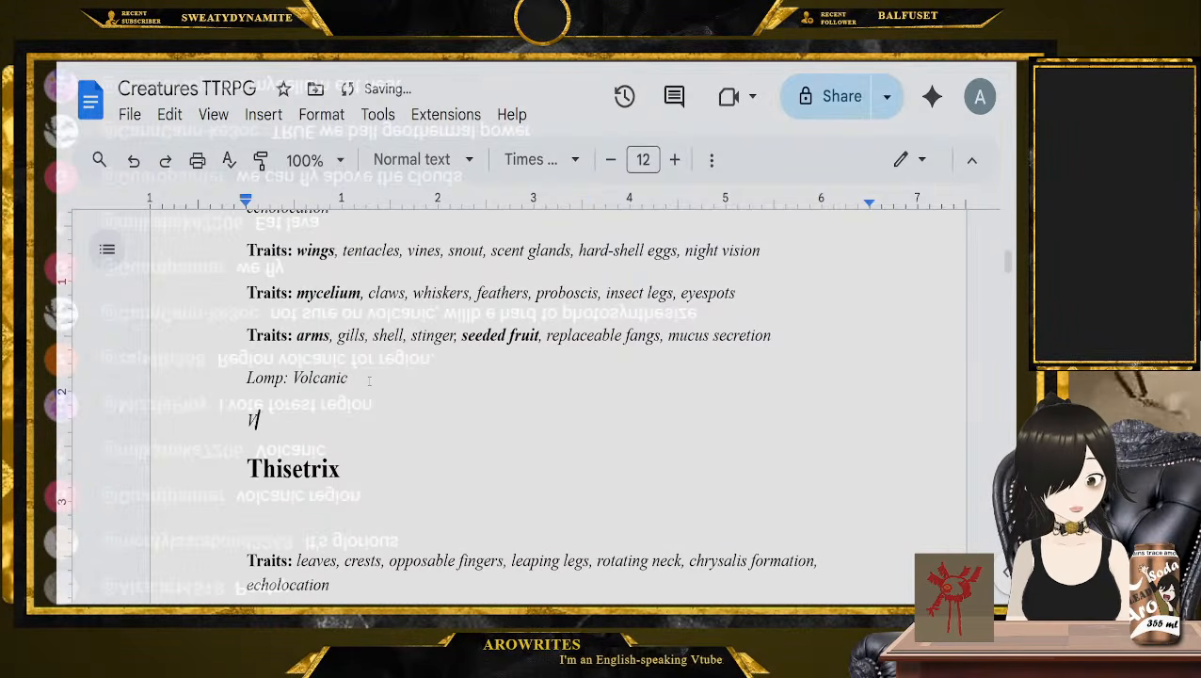
{"action": "type", "text": "ortbaf: "}
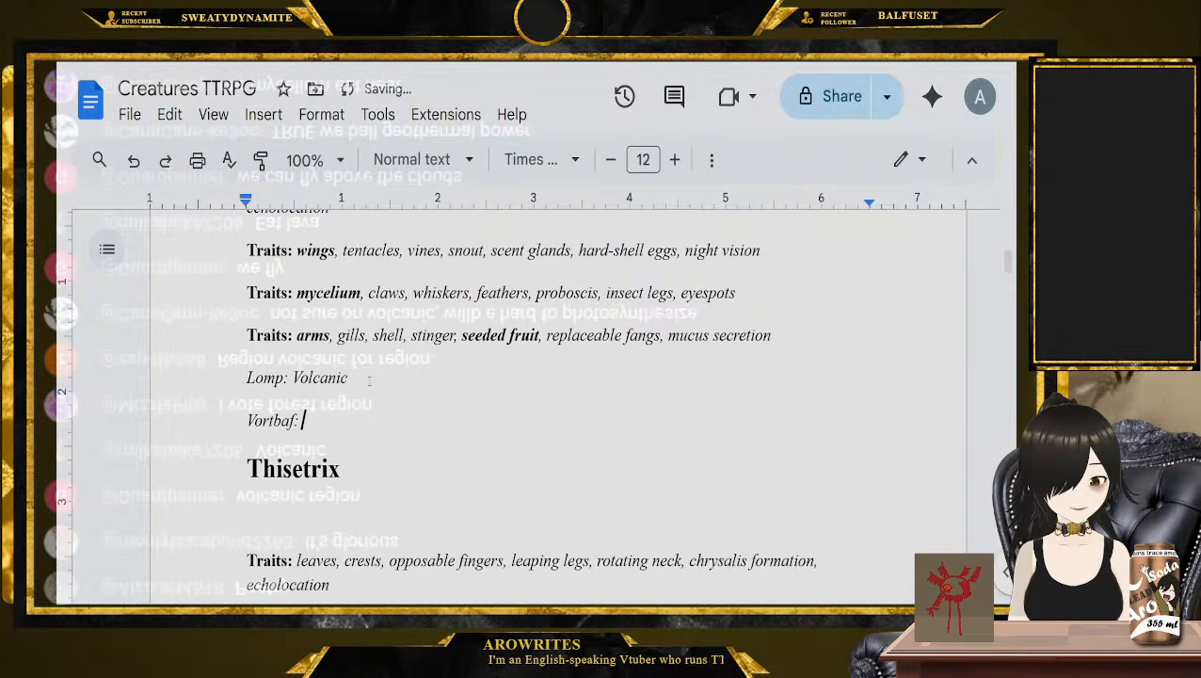
{"action": "type", "text": "Flight"}
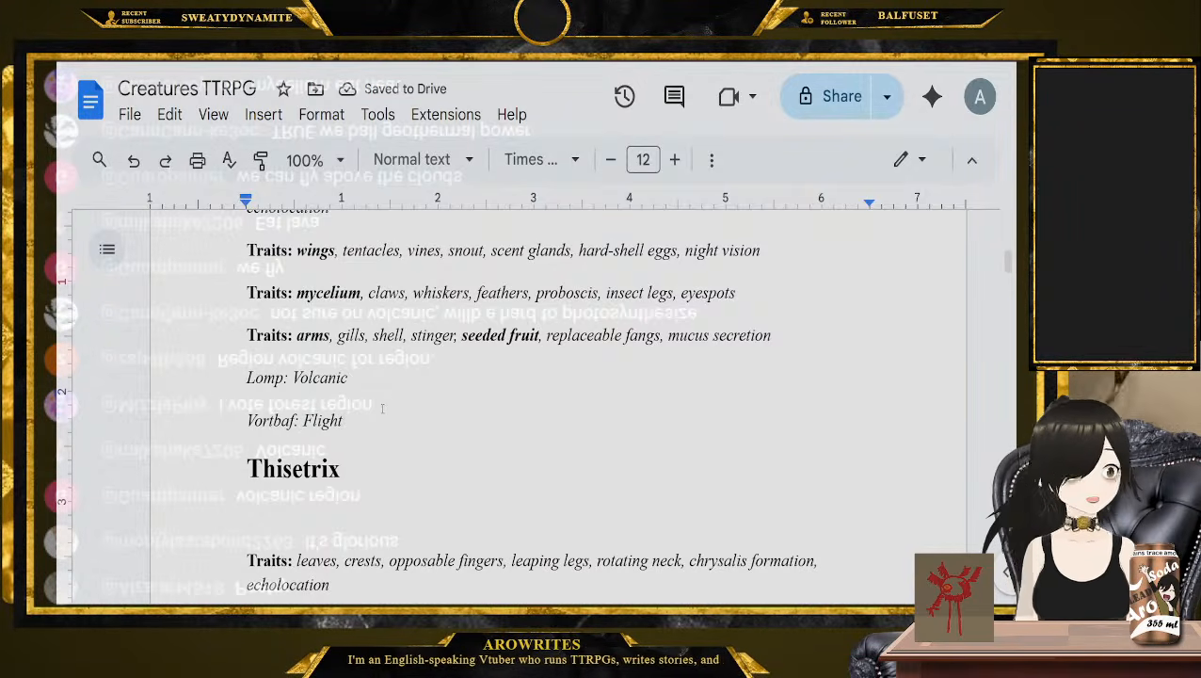
Examine the wording of the Thisetrix Cultural Question and Legacy Question, along with its Instinct
{"action": "scroll", "coordinate": [386, 433], "scroll_direction": "down", "scroll_amount": 3}
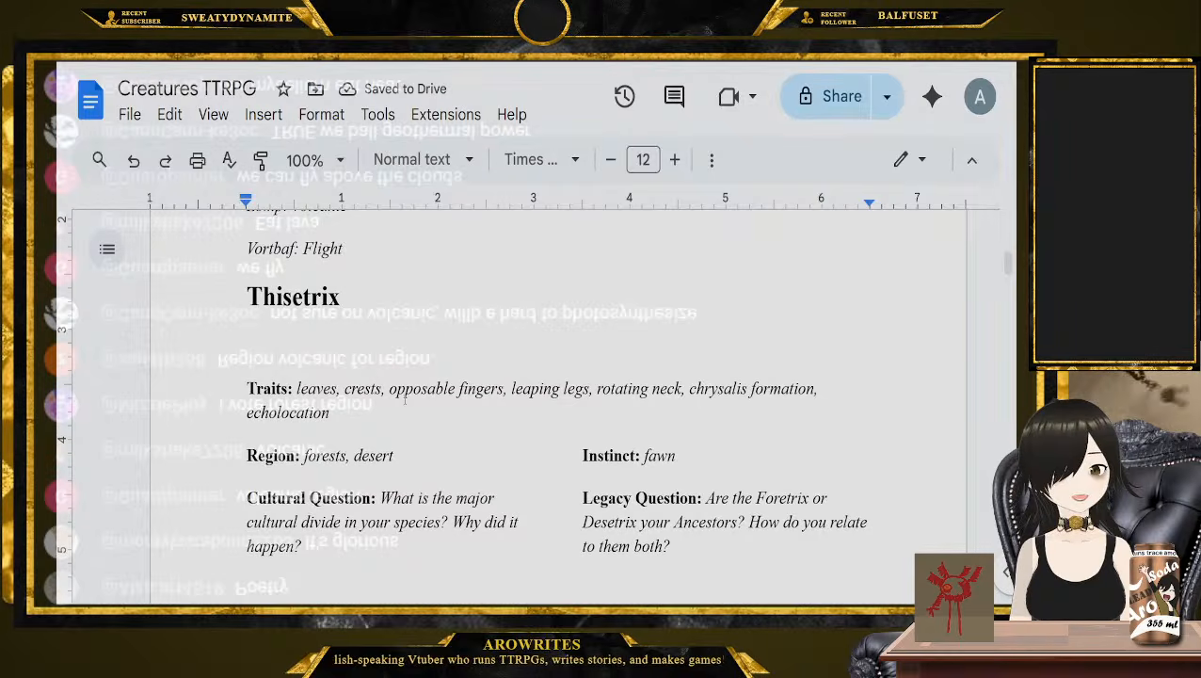
{"action": "left_click_drag", "start_coordinate": [303, 563], "coordinate": [380, 497]}
{"action": "scroll", "coordinate": [417, 468], "scroll_direction": "down", "scroll_amount": 1}
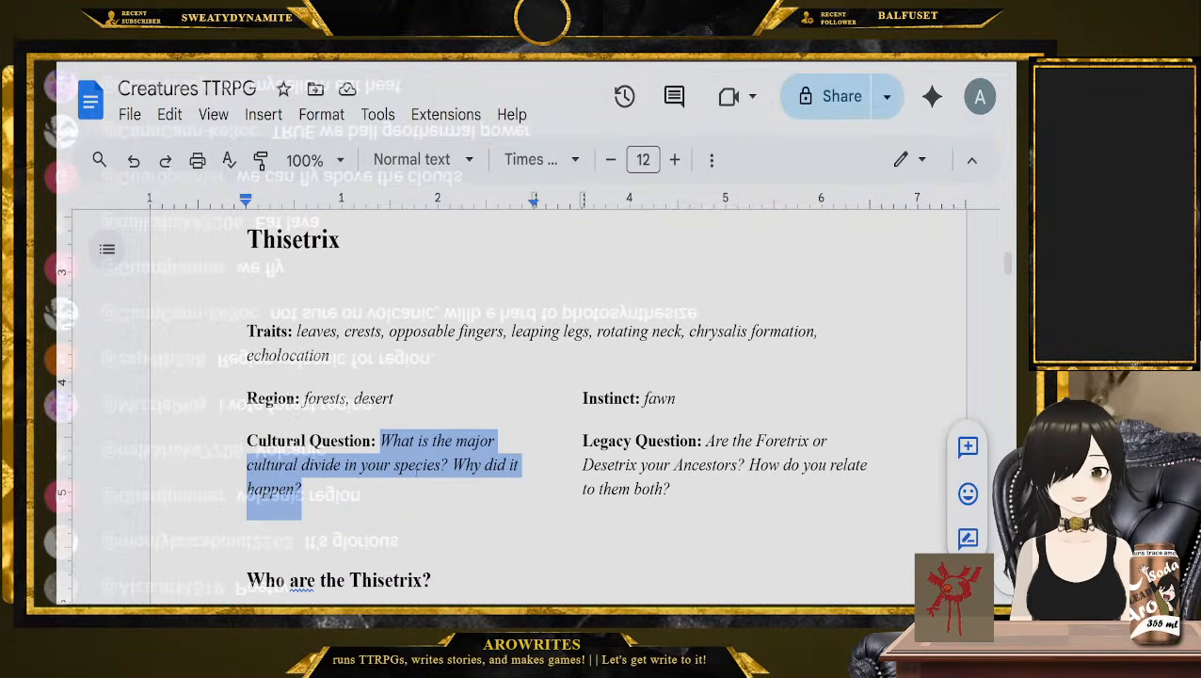
{"action": "left_click_drag", "start_coordinate": [712, 499], "coordinate": [706, 443]}
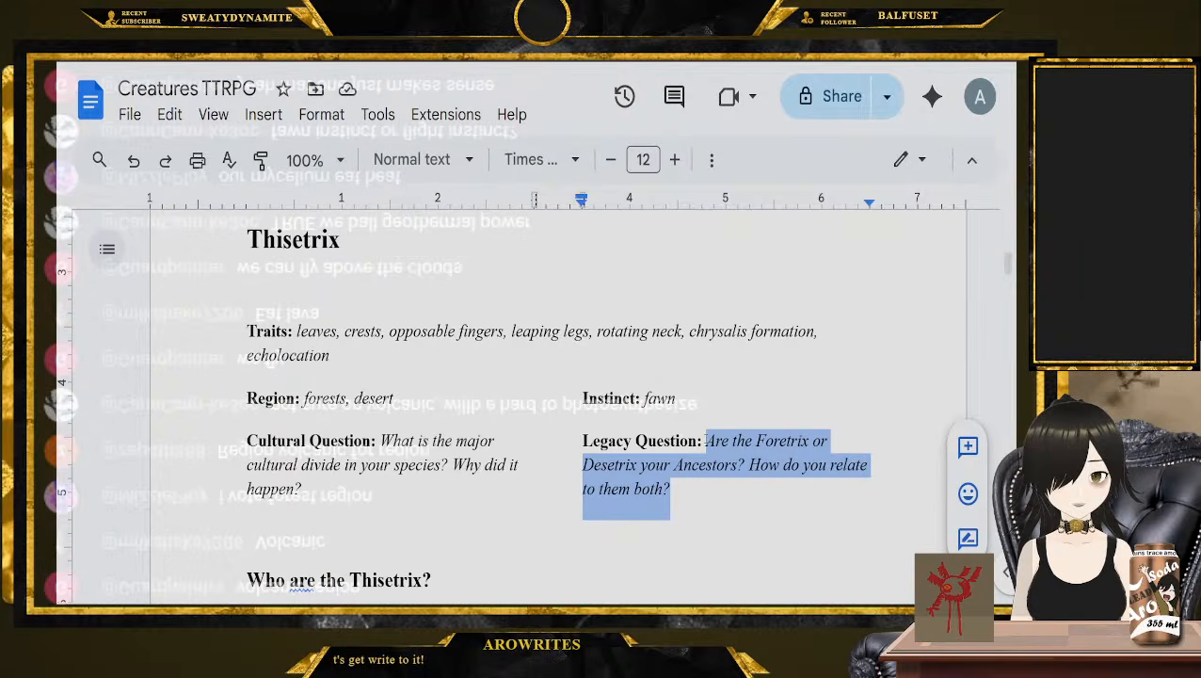
{"action": "double_click", "coordinate": [659, 398]}
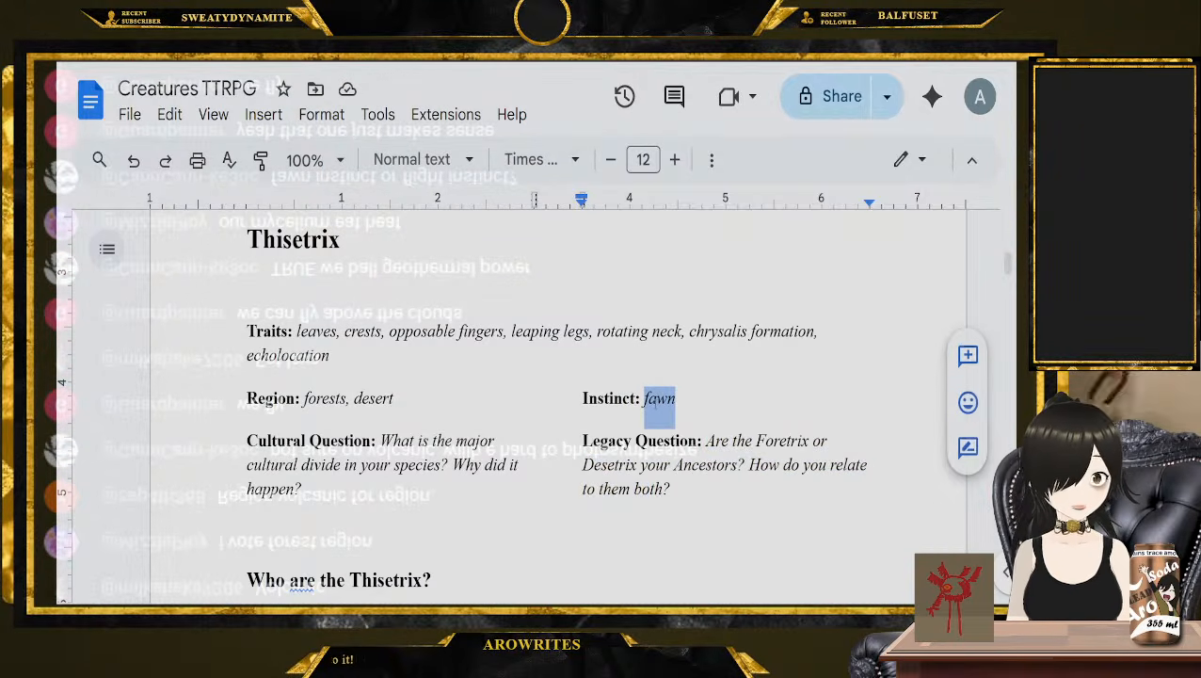
Examine the wording of the Cultural Question and Legacy Question in the Westwim entry
{"action": "scroll", "coordinate": [383, 389], "scroll_direction": "up", "scroll_amount": 3}
{"action": "scroll", "coordinate": [384, 389], "scroll_direction": "down", "scroll_amount": 10}
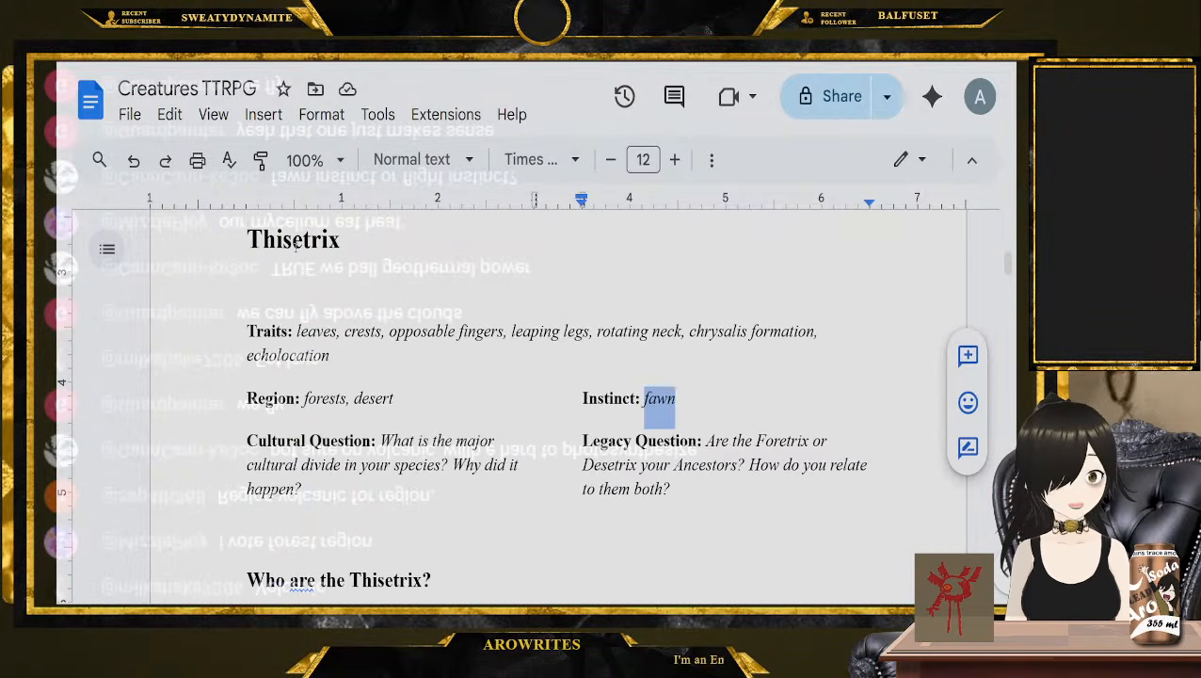
{"action": "scroll", "coordinate": [341, 299], "scroll_direction": "down", "scroll_amount": 12}
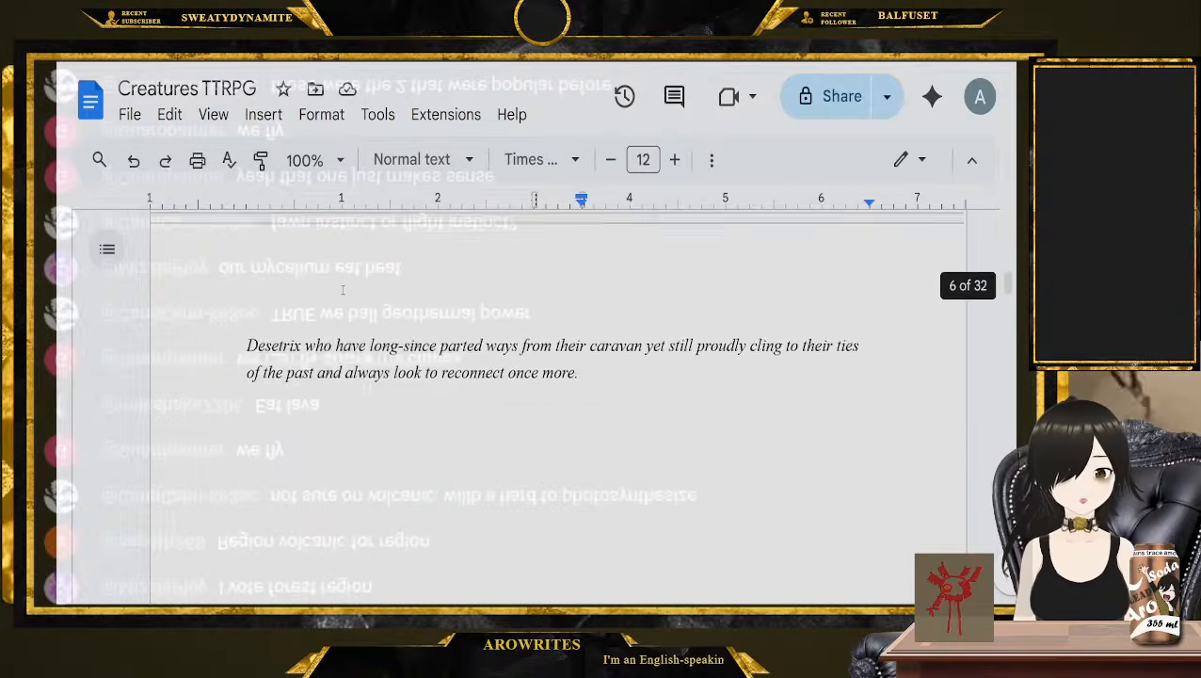
{"action": "scroll", "coordinate": [339, 294], "scroll_direction": "down", "scroll_amount": 5}
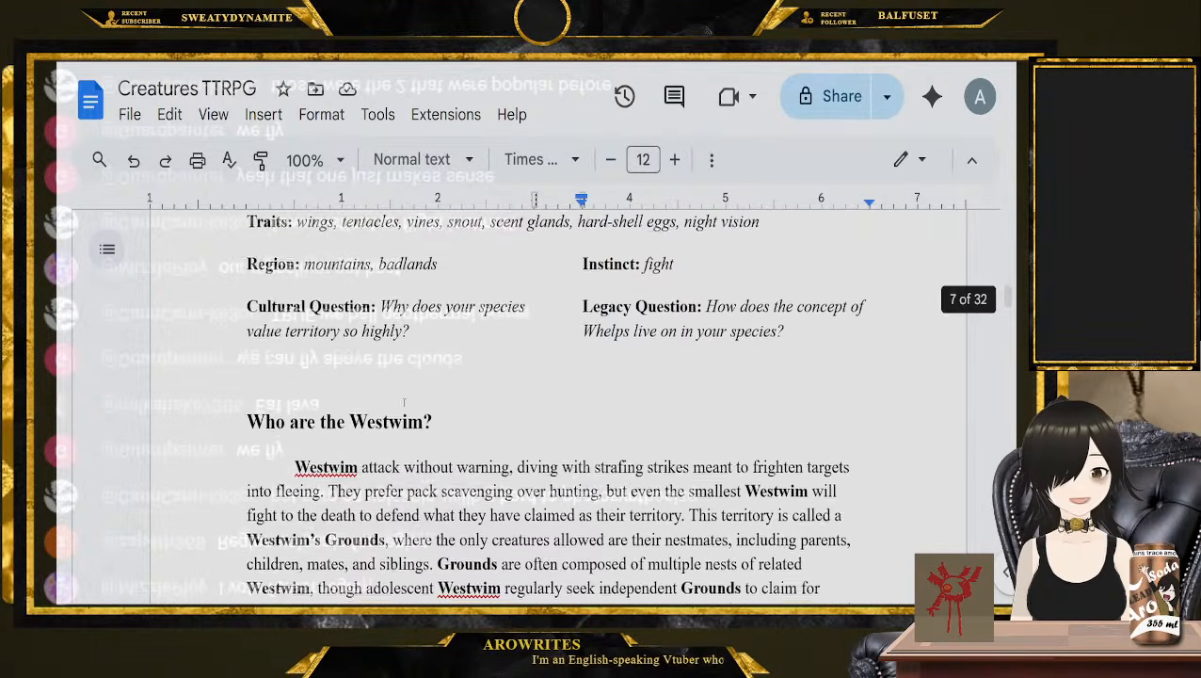
{"action": "scroll", "coordinate": [338, 295], "scroll_direction": "up", "scroll_amount": 1}
{"action": "left_click_drag", "start_coordinate": [381, 364], "coordinate": [410, 405]}
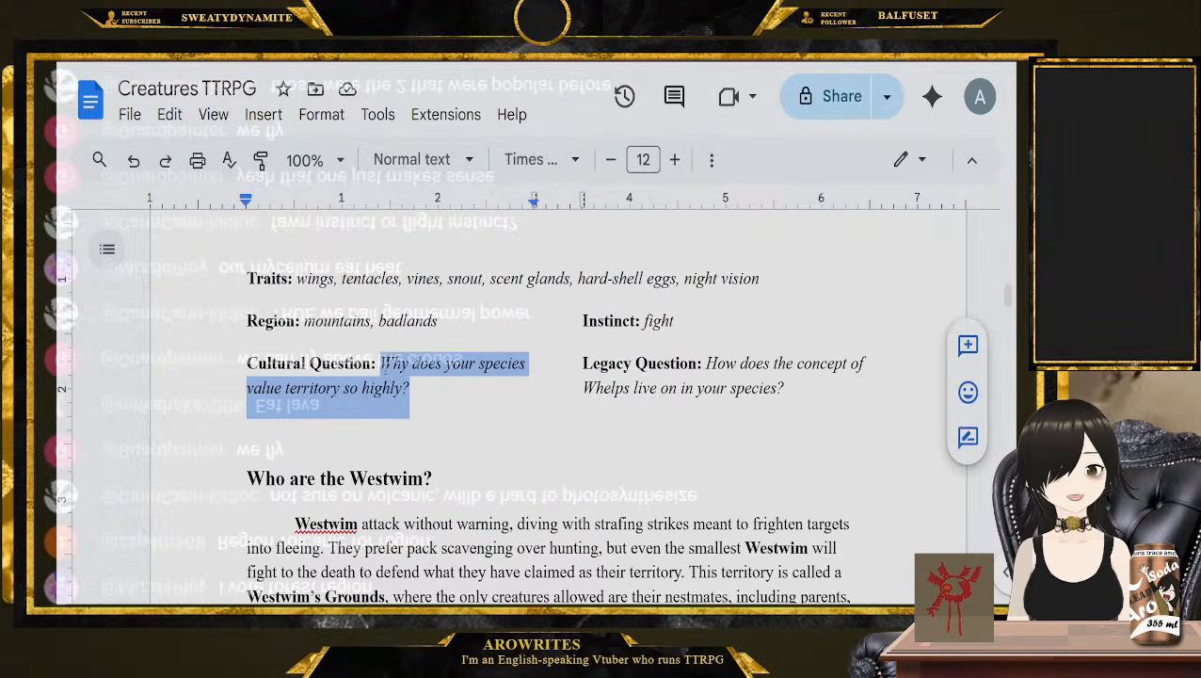
{"action": "left_click_drag", "start_coordinate": [800, 382], "coordinate": [706, 364]}
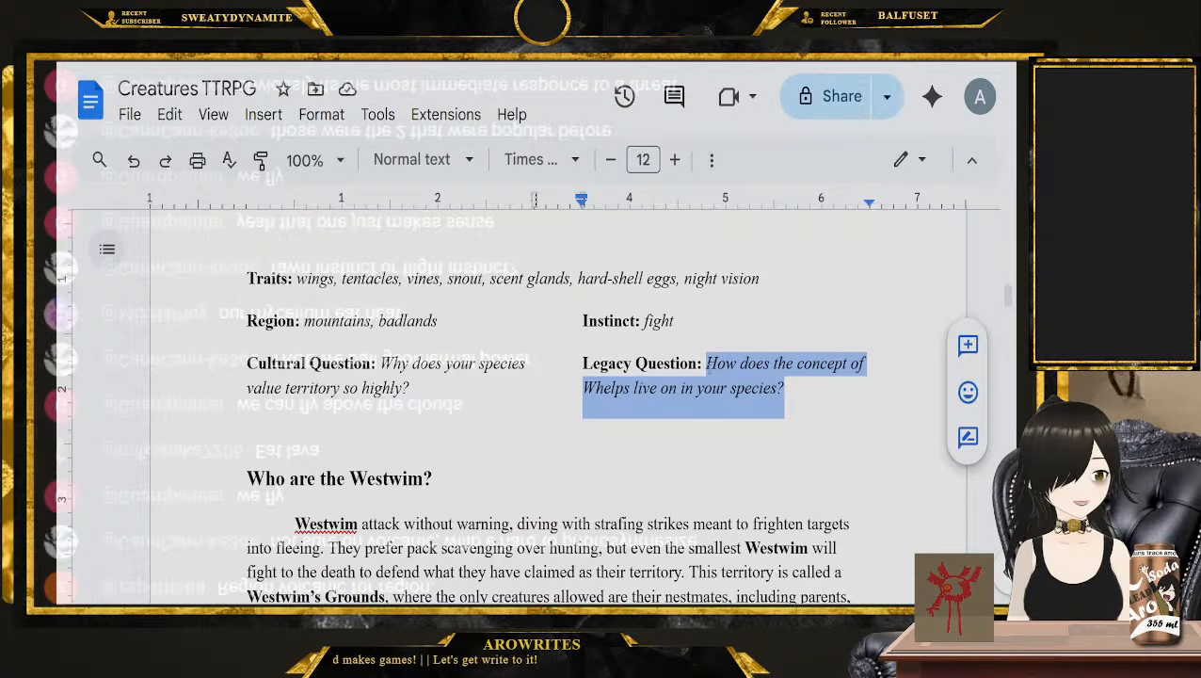
Weigh the Westwim Instinct against its Cultural Question as possible picks for the new species
{"action": "scroll", "coordinate": [523, 405], "scroll_direction": "up", "scroll_amount": 1}
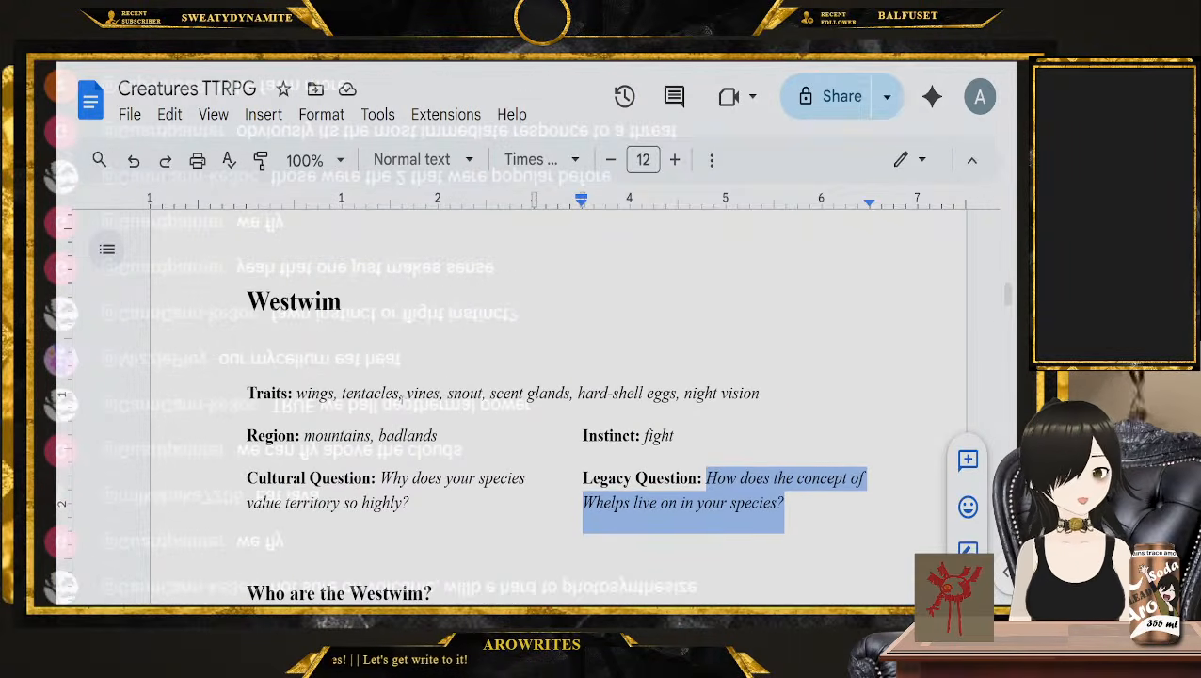
{"action": "double_click", "coordinate": [672, 435]}
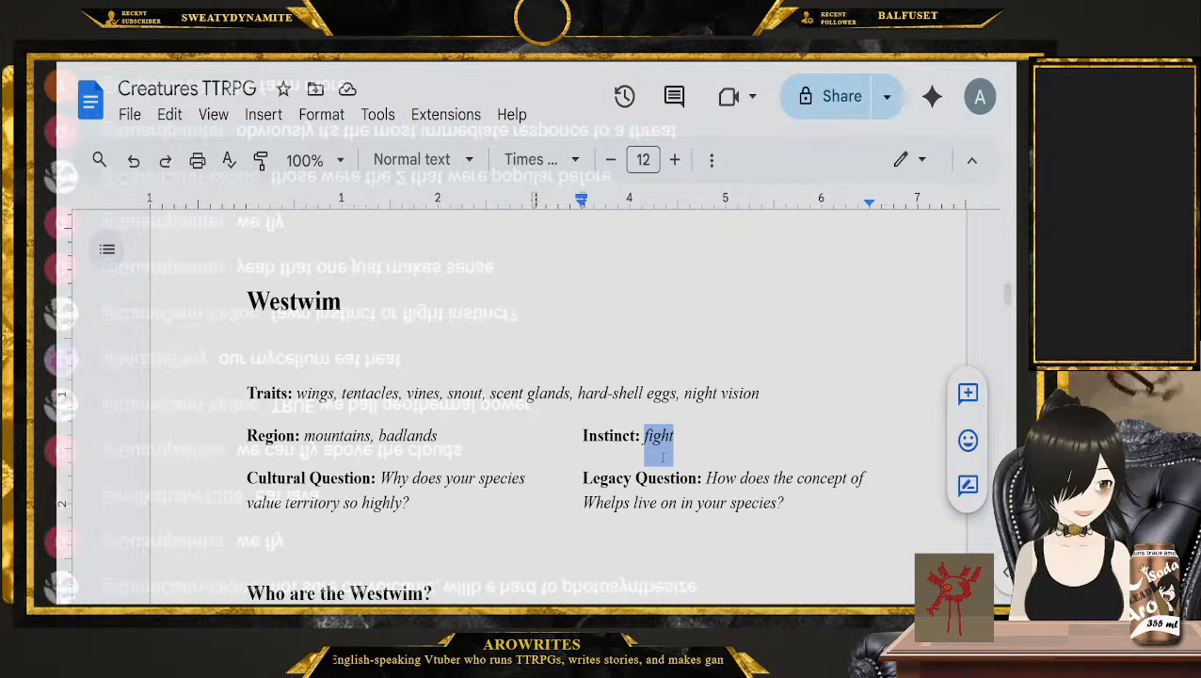
{"action": "scroll", "coordinate": [662, 457], "scroll_direction": "down", "scroll_amount": 15}
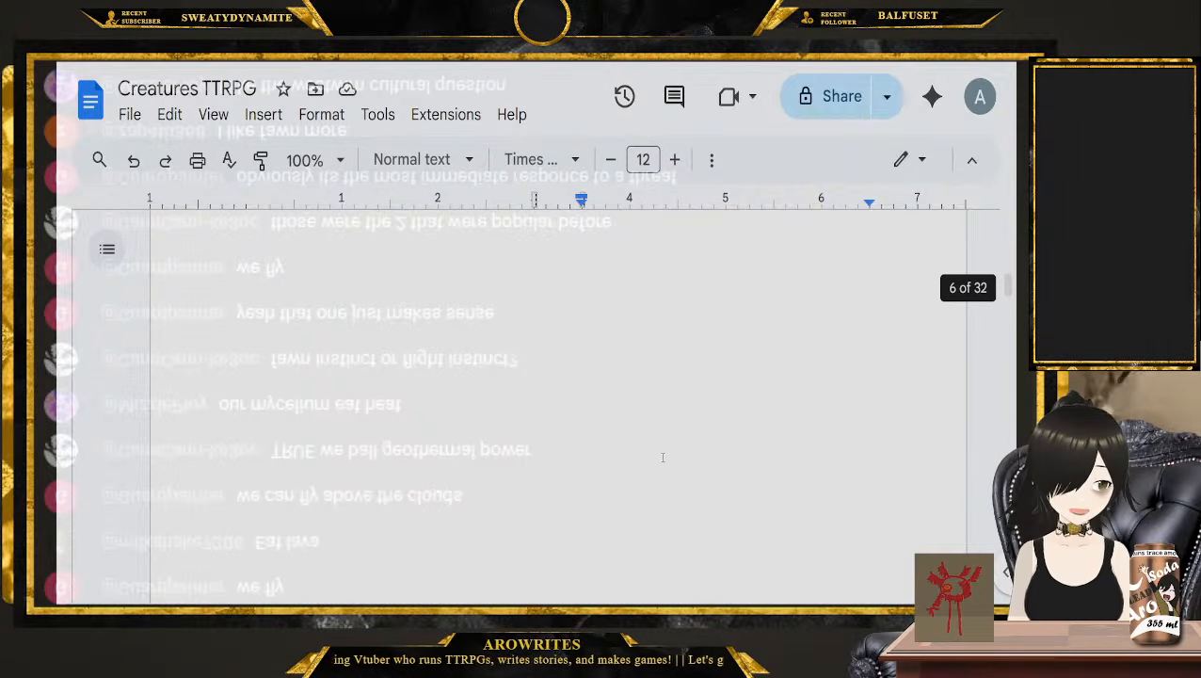
{"action": "scroll", "coordinate": [662, 460], "scroll_direction": "down", "scroll_amount": 7}
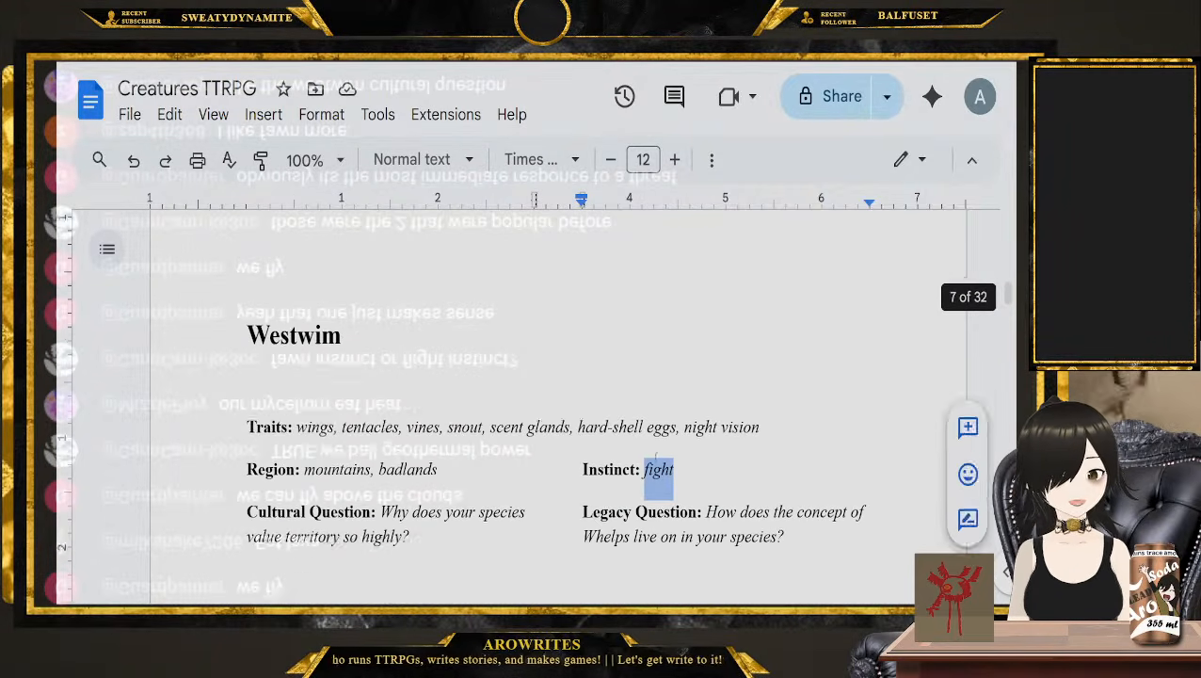
{"action": "left_click_drag", "start_coordinate": [412, 448], "coordinate": [402, 423]}
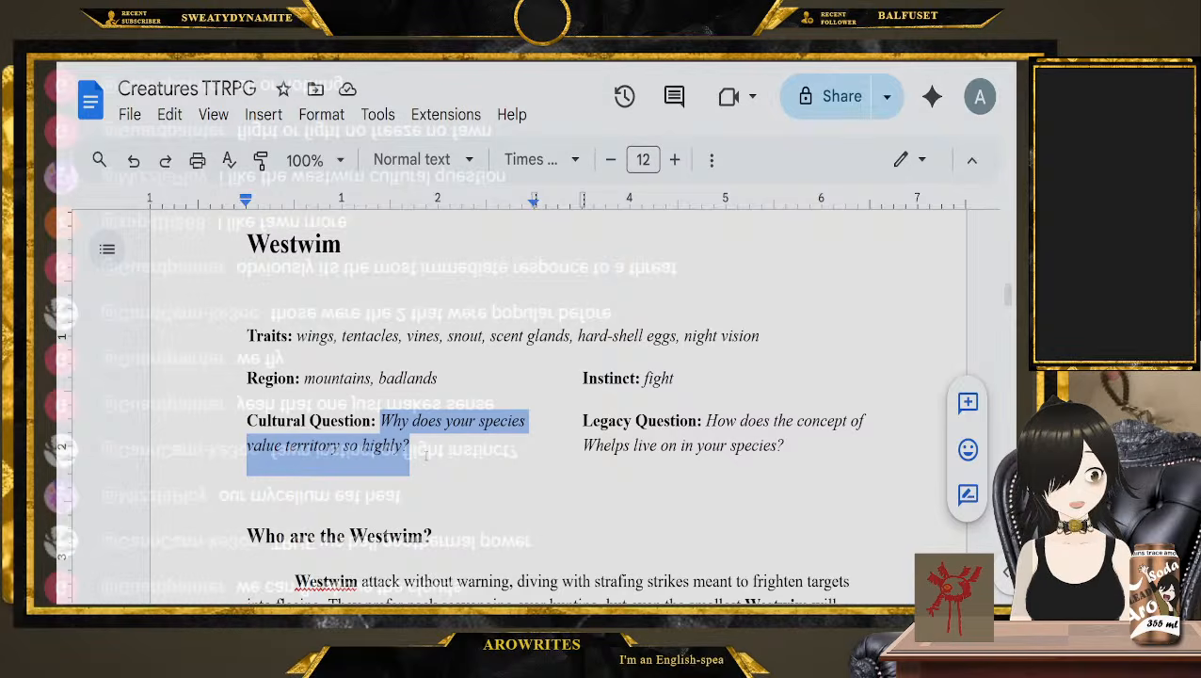
{"action": "double_click", "coordinate": [659, 378]}
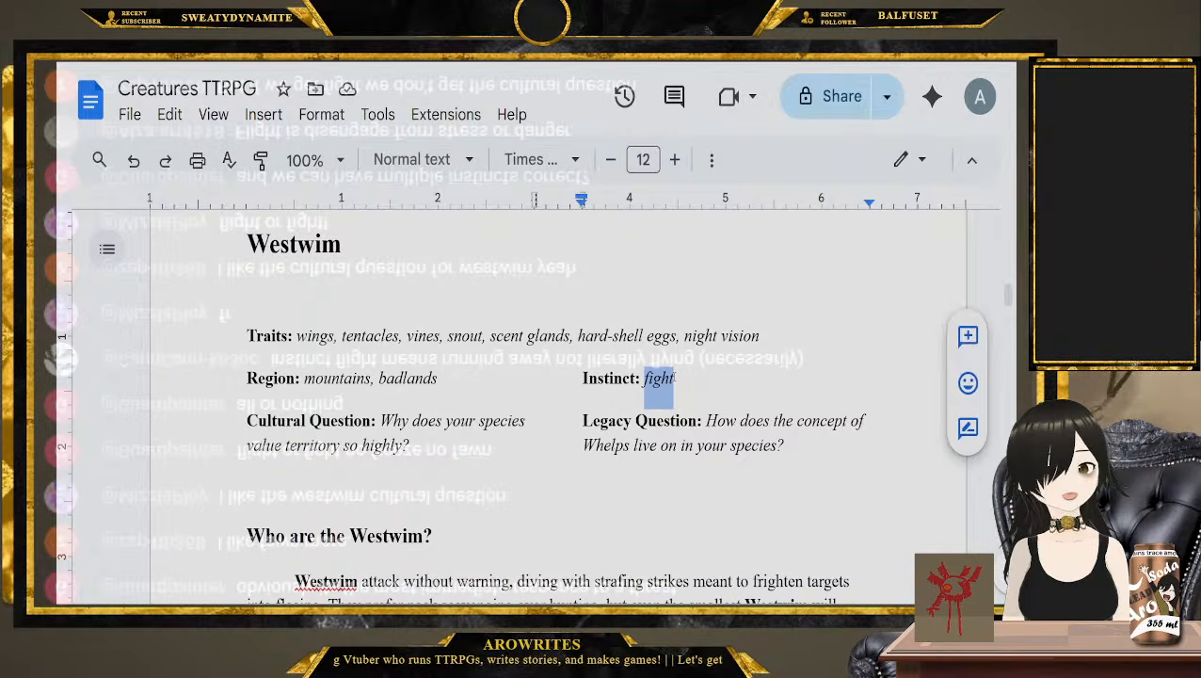
{"action": "left_click", "coordinate": [674, 378]}
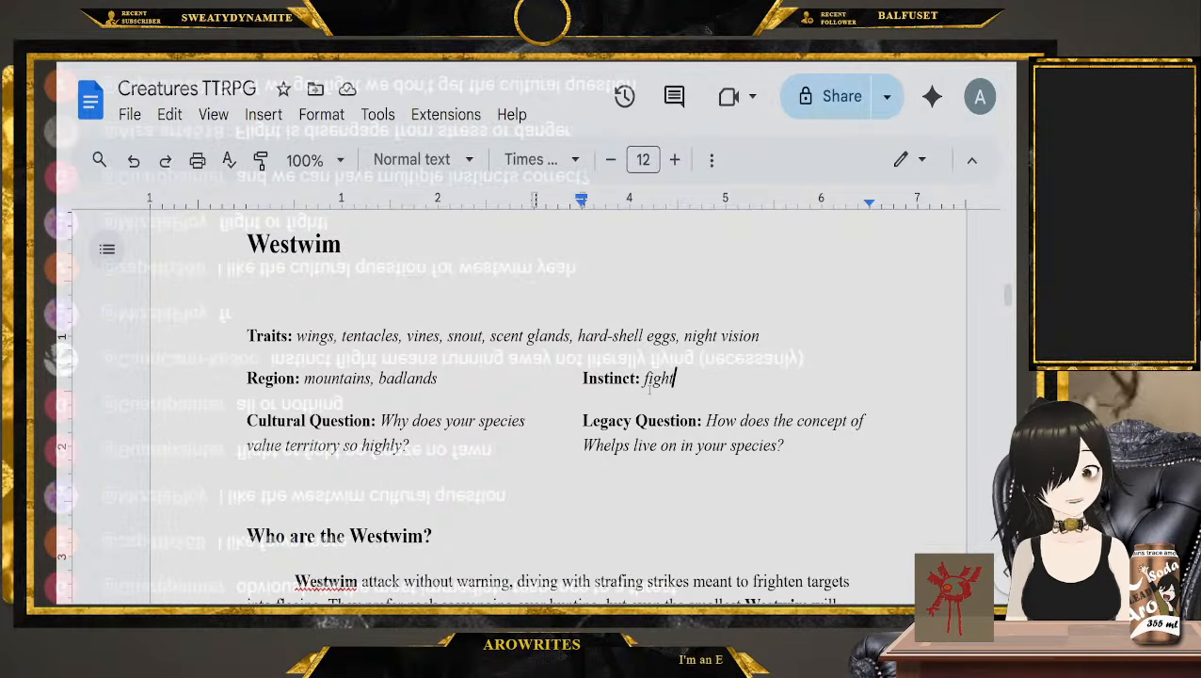
Check the Thisetrix Instinct and change the "Vortbaf: Flight" line above the Thisetrix heading to "Thistrix: Fawn"
{"action": "scroll", "coordinate": [650, 389], "scroll_direction": "up", "scroll_amount": 5}
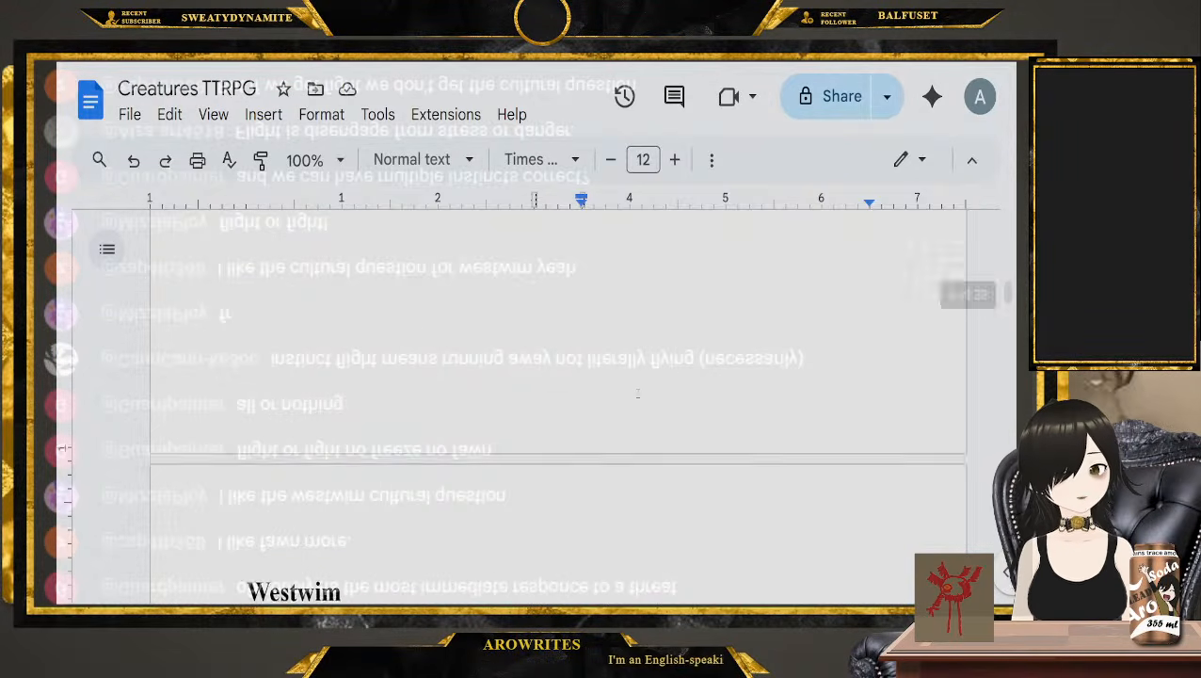
{"action": "scroll", "coordinate": [626, 420], "scroll_direction": "up", "scroll_amount": 15}
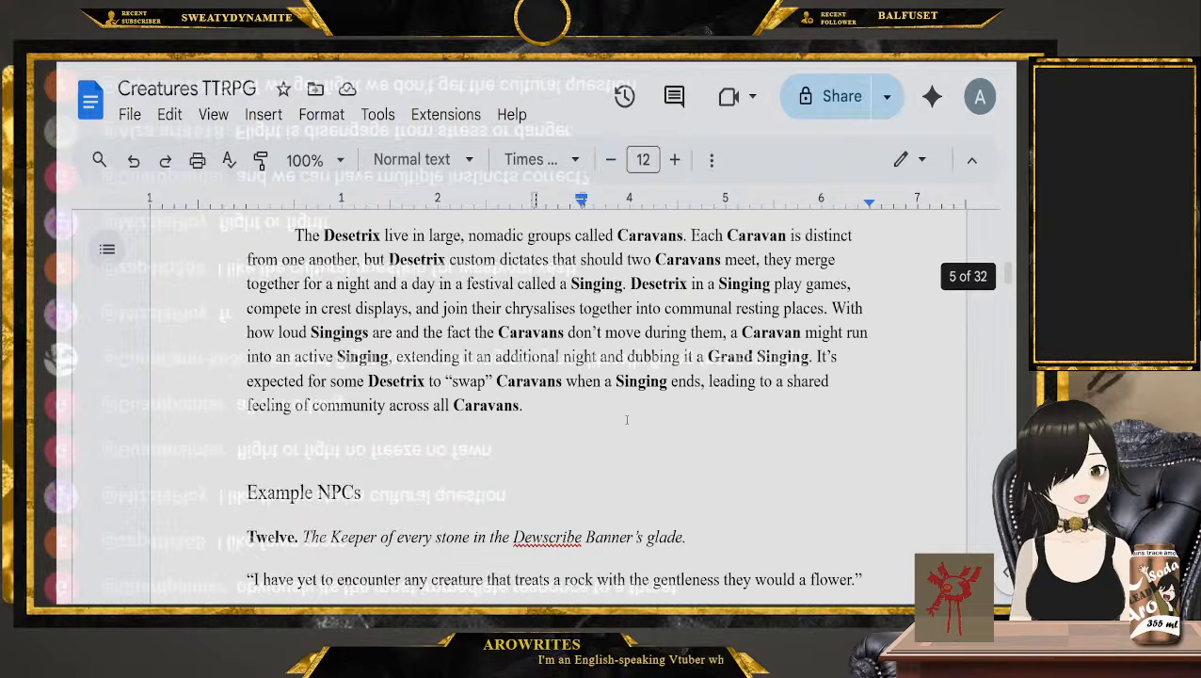
{"action": "scroll", "coordinate": [617, 428], "scroll_direction": "up", "scroll_amount": 4}
{"action": "scroll", "coordinate": [634, 426], "scroll_direction": "down", "scroll_amount": 1}
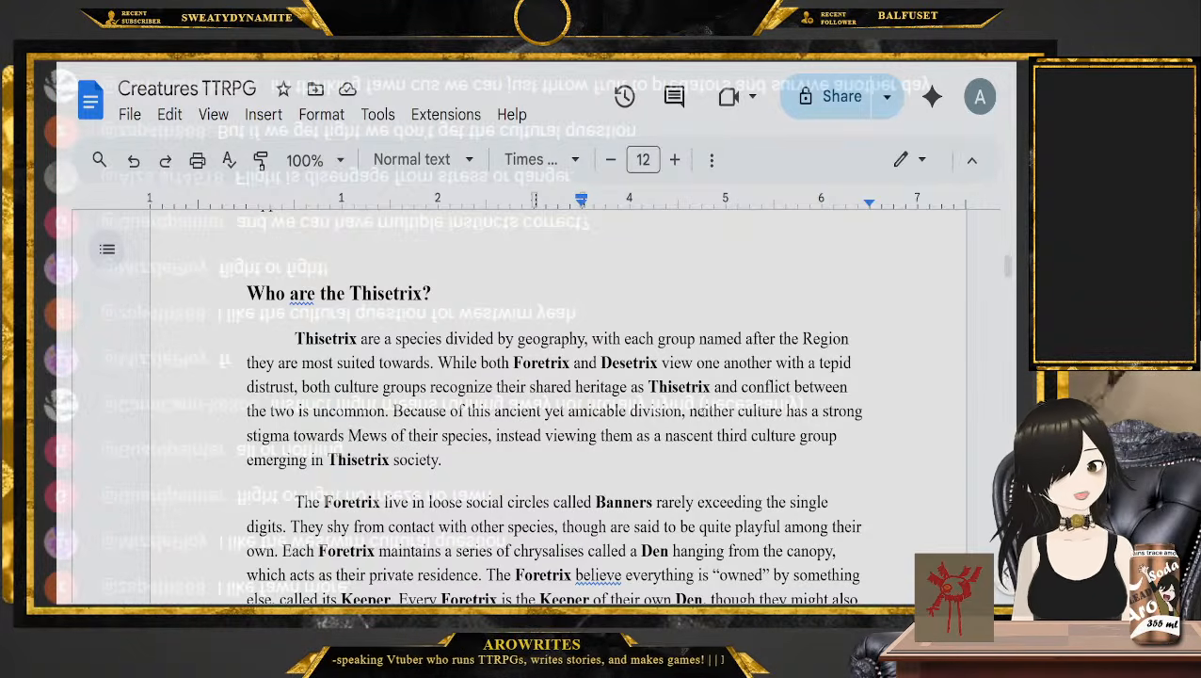
{"action": "scroll", "coordinate": [554, 405], "scroll_direction": "up", "scroll_amount": 3}
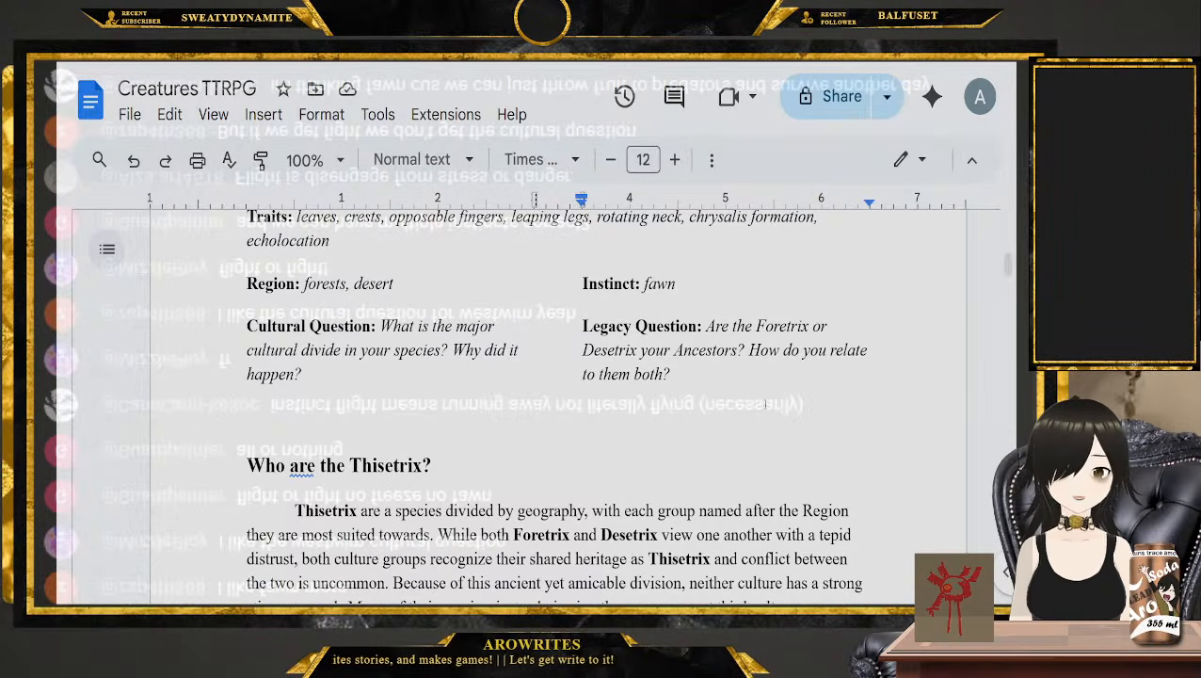
{"action": "scroll", "coordinate": [766, 405], "scroll_direction": "up", "scroll_amount": 1}
{"action": "double_click", "coordinate": [661, 341]}
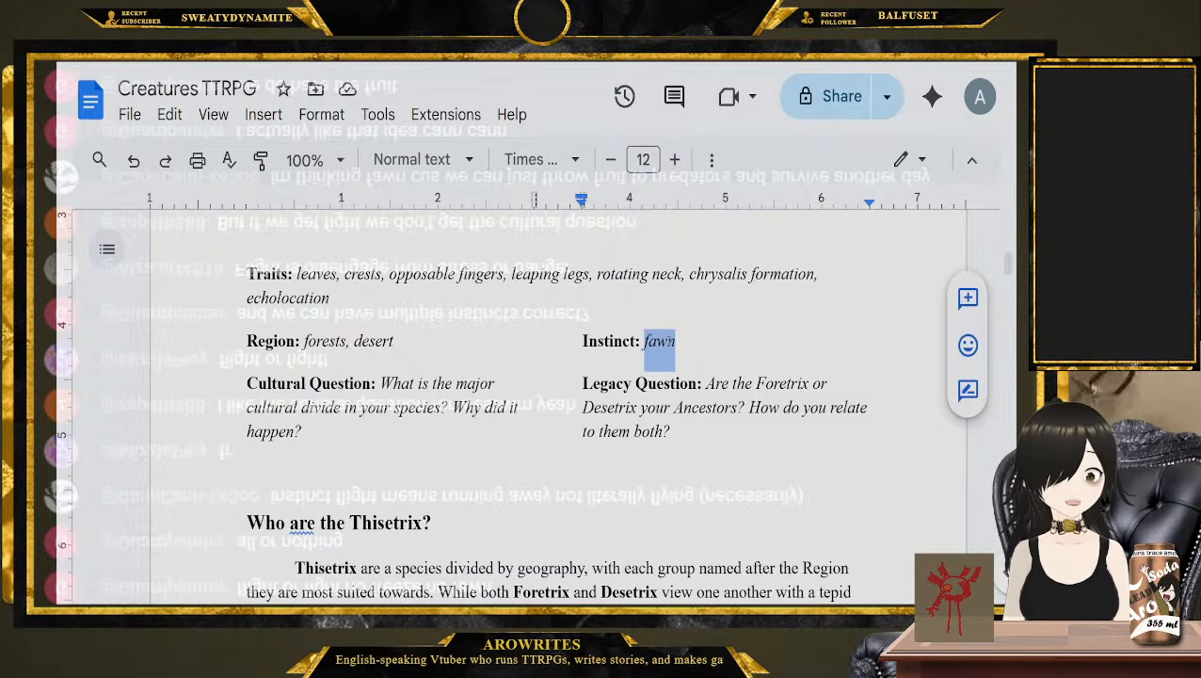
{"action": "scroll", "coordinate": [524, 405], "scroll_direction": "up", "scroll_amount": 3}
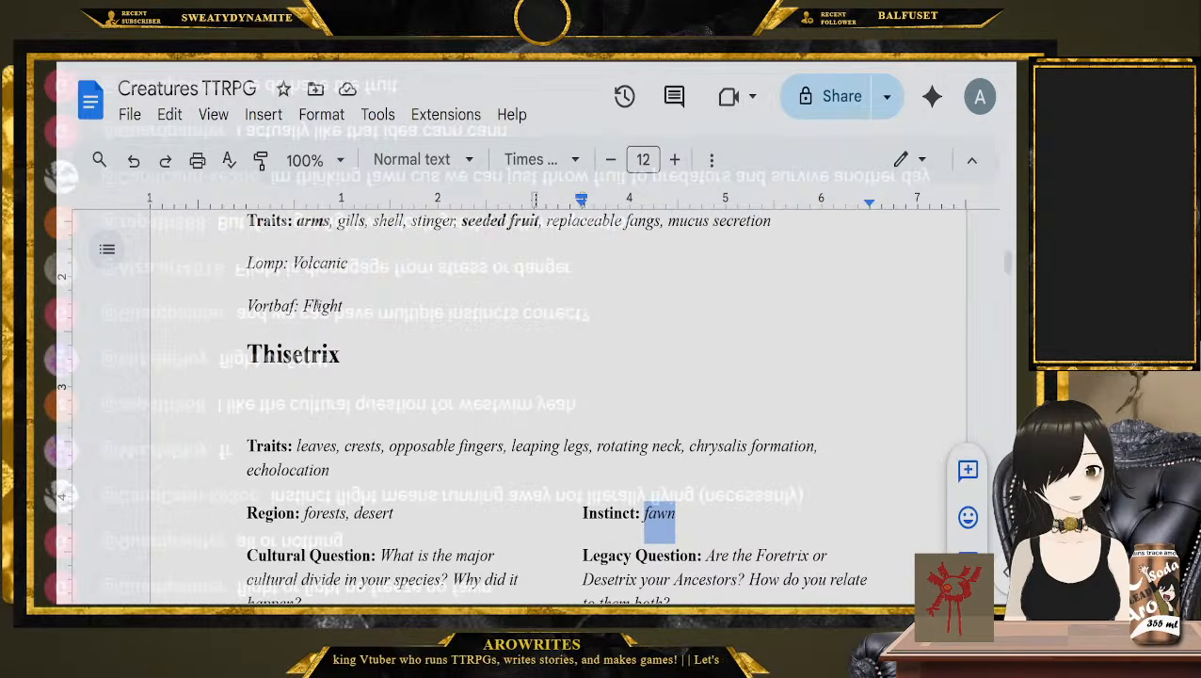
{"action": "double_click", "coordinate": [270, 305]}
{"action": "type", "text": "Thistri"}
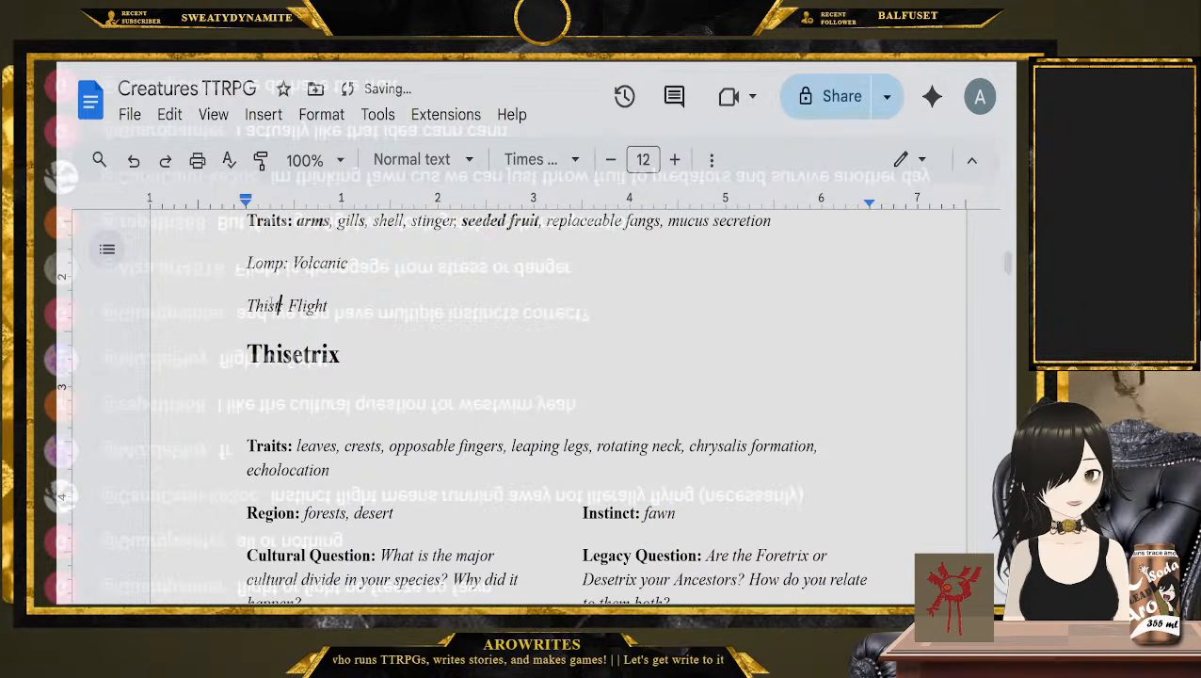
{"action": "type", "text": "x:"}
{"action": "double_click", "coordinate": [320, 305]}
{"action": "type", "text": "Fawn"}
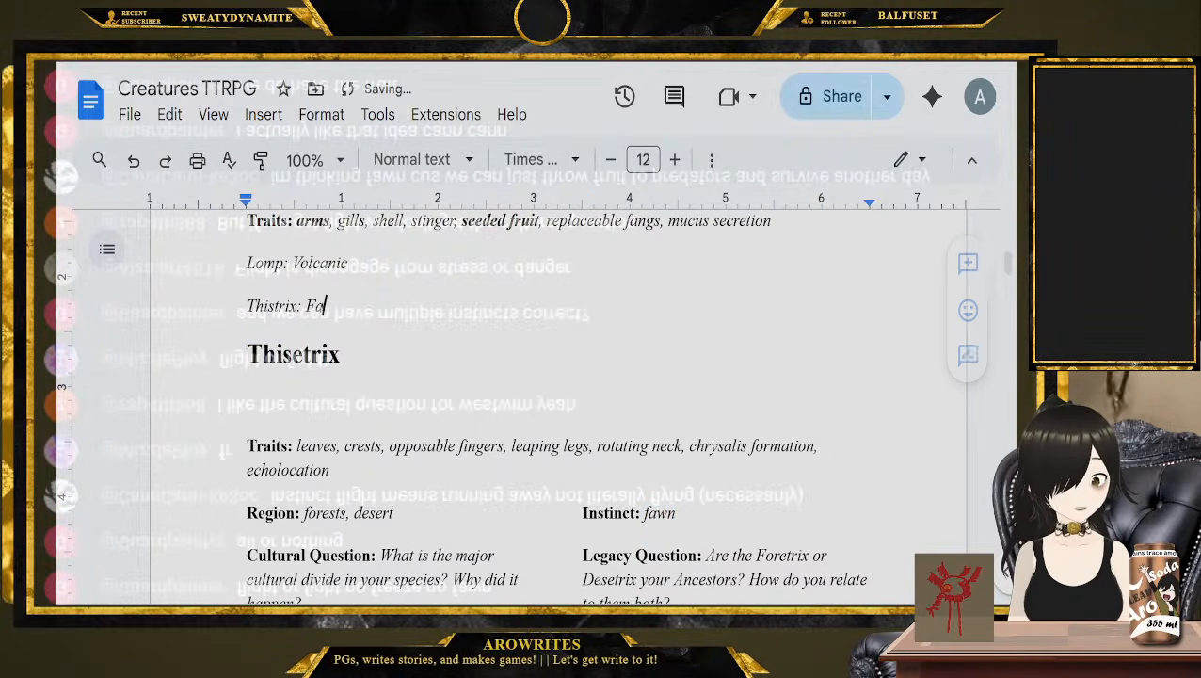
Add two separate lines, "Vortbaf:" and "Westwim:", below the "Thistrix: Fawn" line
{"action": "key", "text": "Return"}
{"action": "type", "text": "Lomp"}
{"action": "key", "text": "BackSpace"}
{"action": "key", "text": "BackSpace"}
{"action": "key", "text": "BackSpace"}
{"action": "key", "text": "BackSpace"}
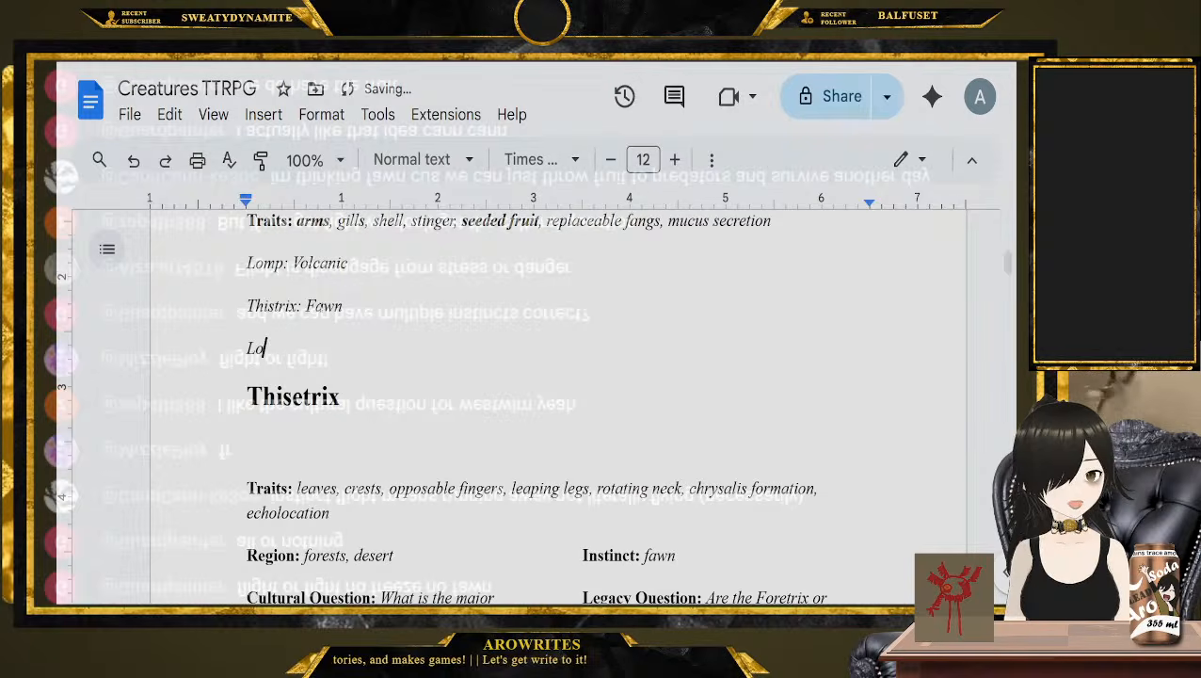
{"action": "type", "text": "Vorthaf"}
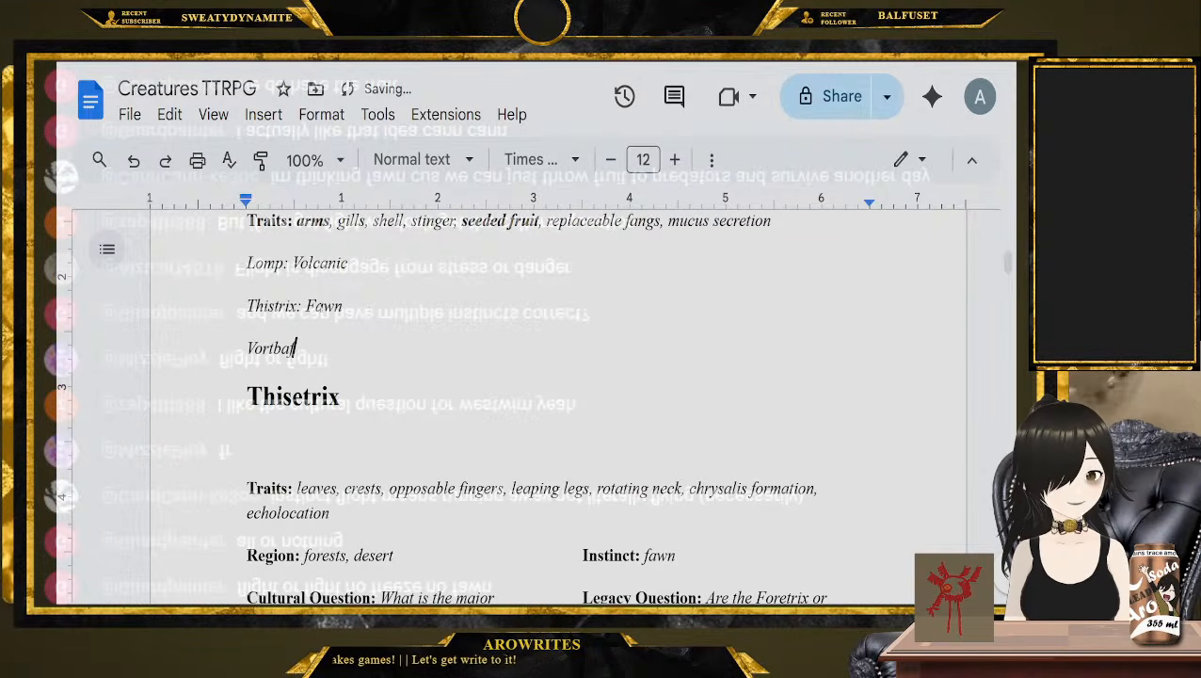
{"action": "key", "text": "Return"}
{"action": "type", "text": "Westwim:"}
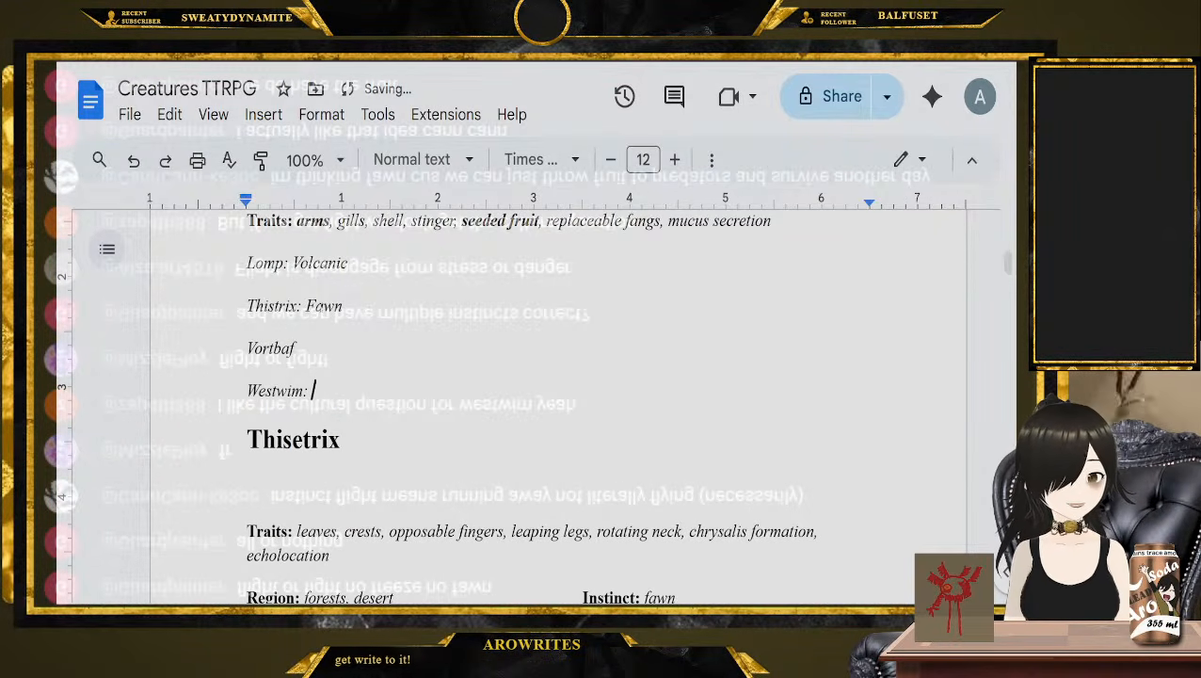
{"action": "key", "text": "Up"}
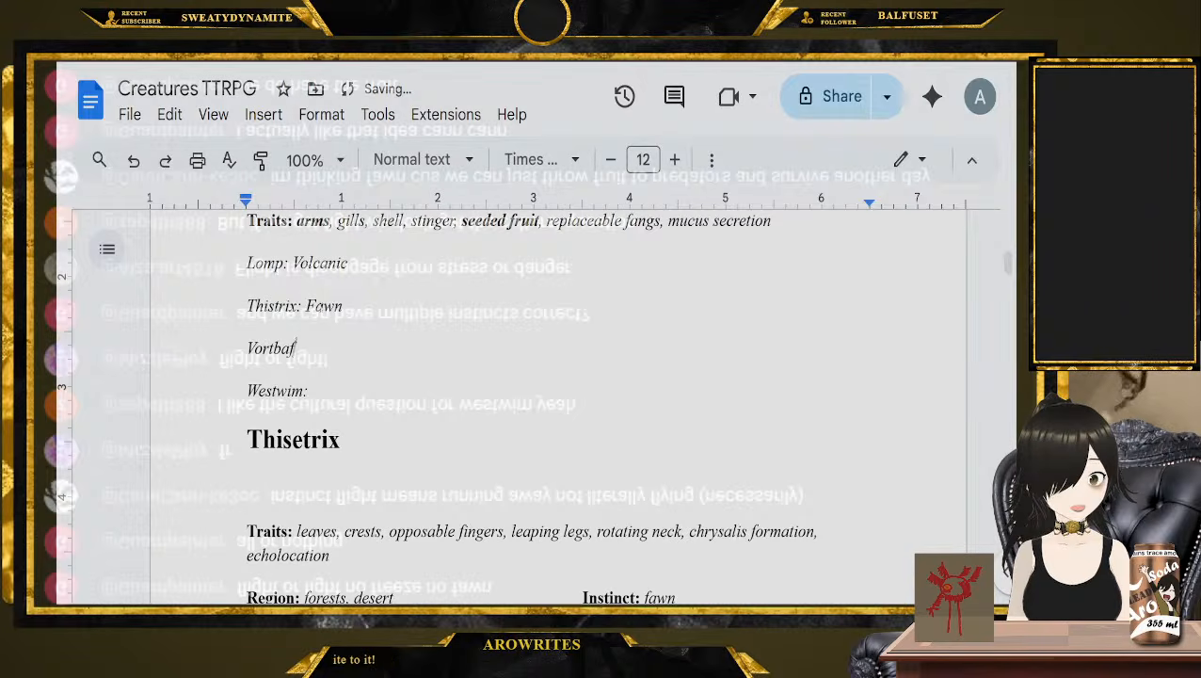
{"action": "type", "text": ":"}
Copy the Westwim Cultural Question "Why does your species value territory so highly?" and paste it after "Westwim:" in the list of picks
{"action": "scroll", "coordinate": [623, 400], "scroll_direction": "down", "scroll_amount": 20}
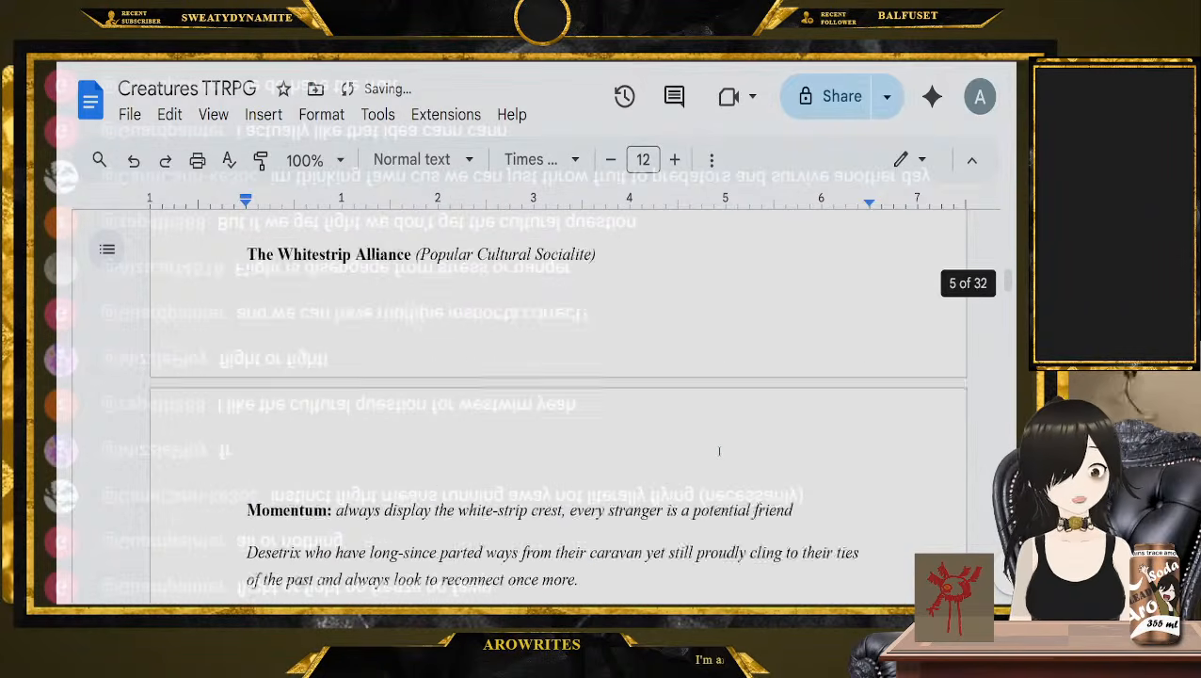
{"action": "scroll", "coordinate": [719, 453], "scroll_direction": "down", "scroll_amount": 5}
{"action": "scroll", "coordinate": [419, 497], "scroll_direction": "up", "scroll_amount": 3}
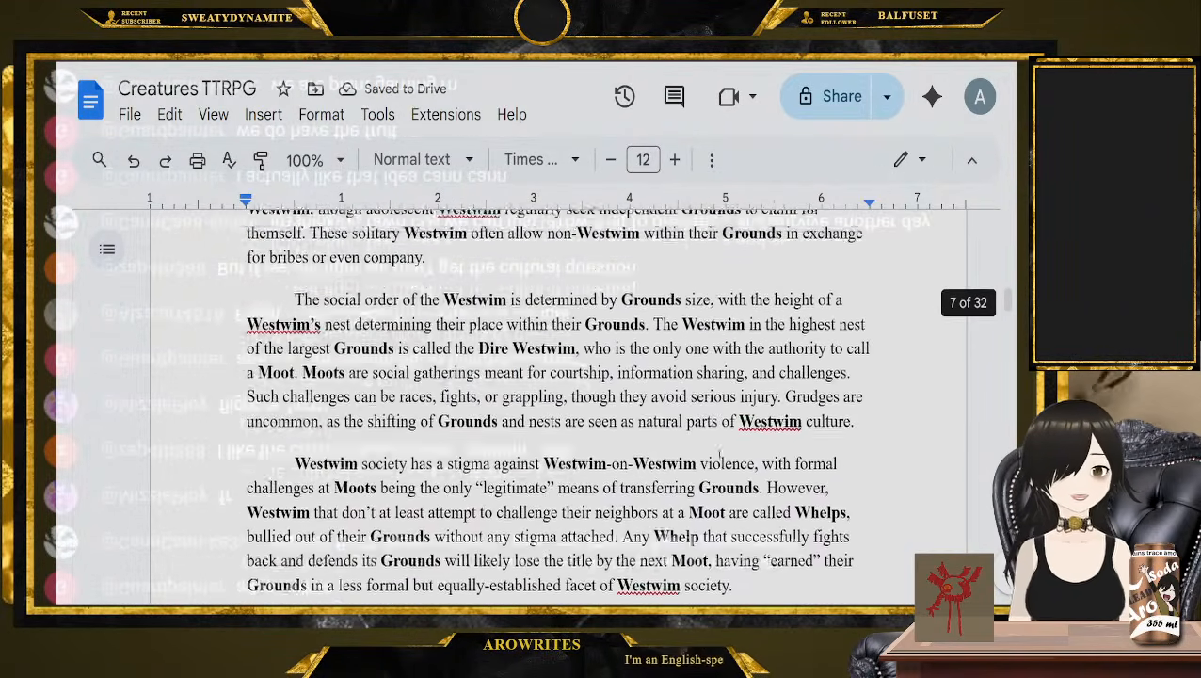
{"action": "scroll", "coordinate": [419, 497], "scroll_direction": "up", "scroll_amount": 1}
{"action": "left_click_drag", "start_coordinate": [411, 331], "coordinate": [380, 307]}
{"action": "key", "text": "ctrl+c"}
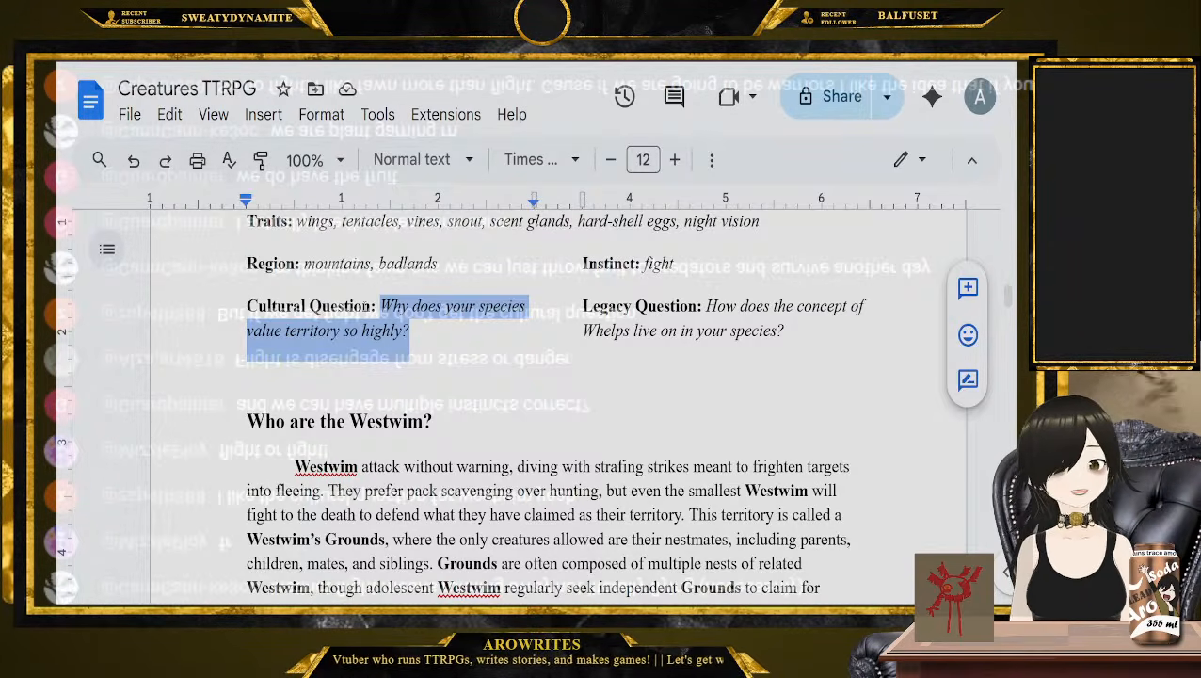
{"action": "scroll", "coordinate": [367, 307], "scroll_direction": "up", "scroll_amount": 16}
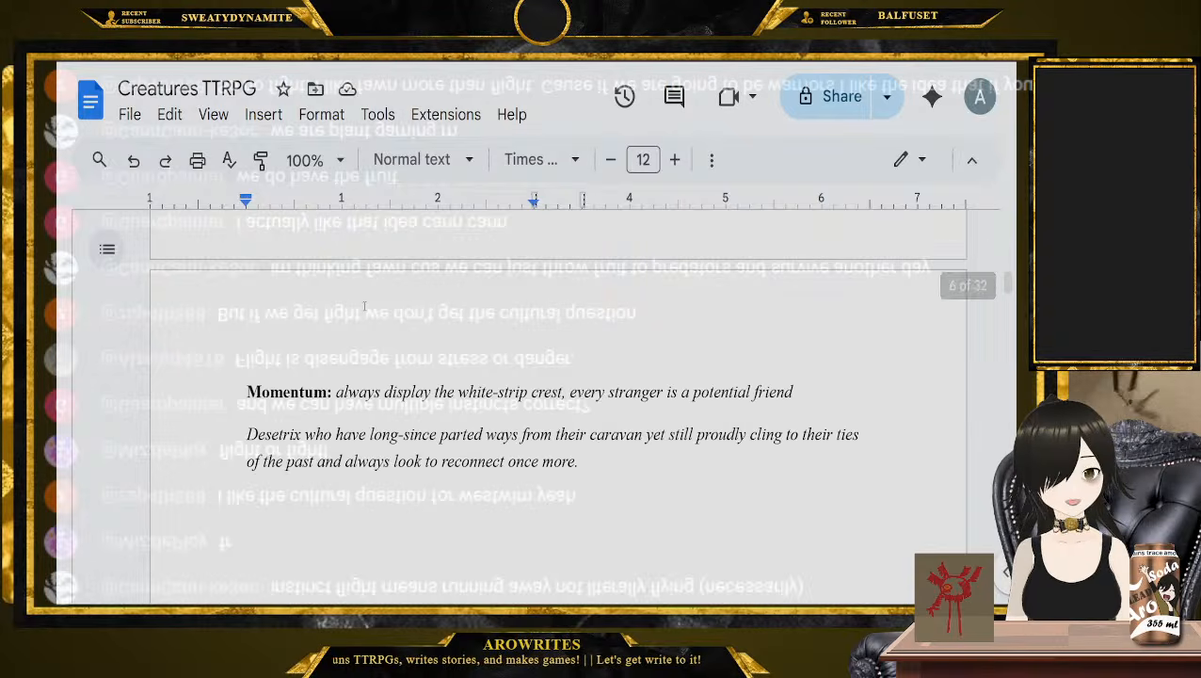
{"action": "scroll", "coordinate": [368, 367], "scroll_direction": "up", "scroll_amount": 15}
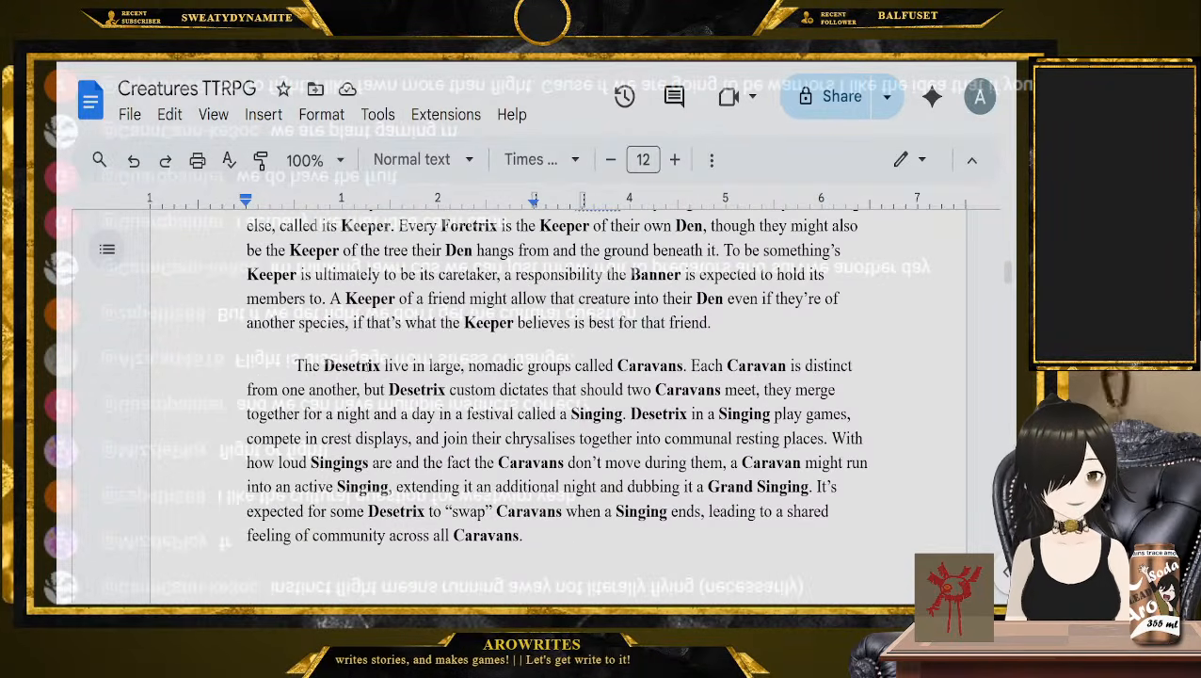
{"action": "scroll", "coordinate": [367, 367], "scroll_direction": "up", "scroll_amount": 8}
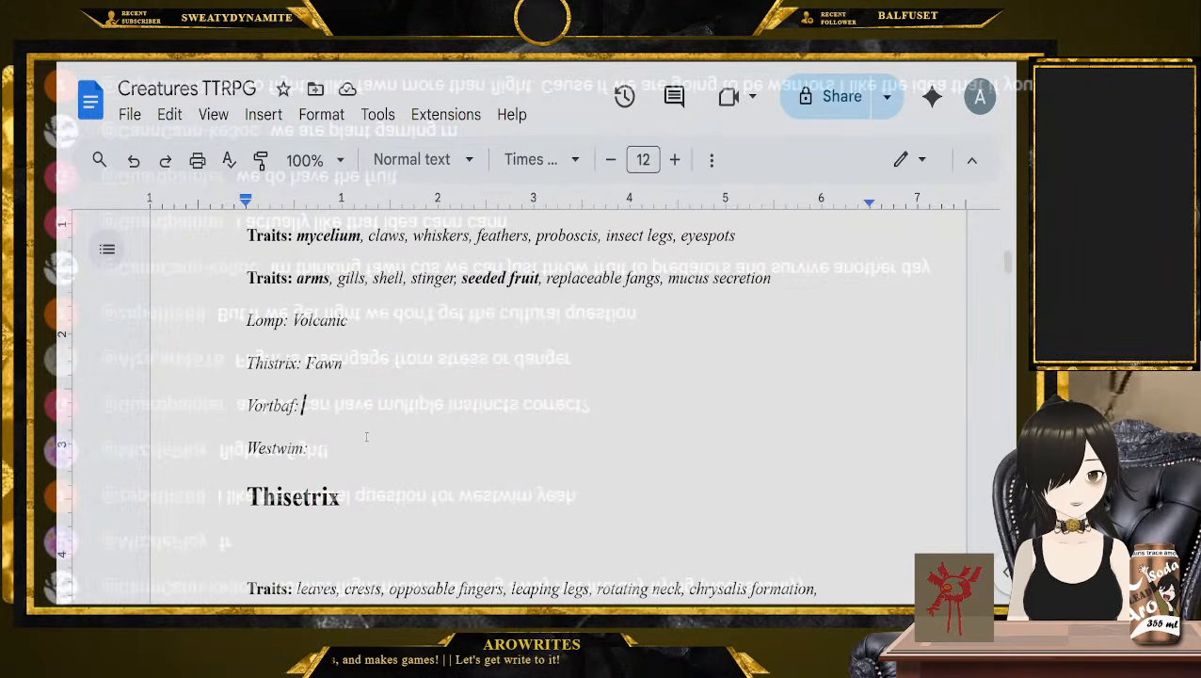
{"action": "left_click", "coordinate": [312, 448]}
{"action": "key", "text": "ctrl+v"}
Copy the Vortbaf Legacy Question "How does your species feel about the Collective? Why?" and paste it after "Vortbaf:" in the list of picks
{"action": "left_click_drag", "start_coordinate": [1008, 303], "coordinate": [1015, 330]}
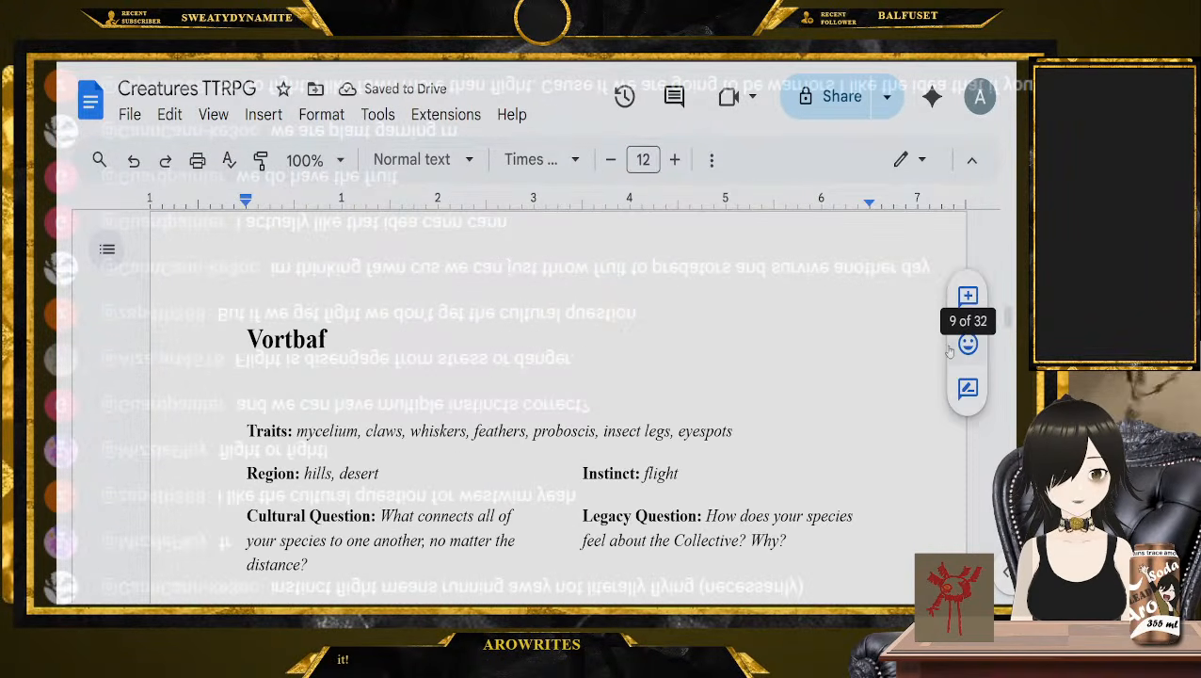
{"action": "scroll", "coordinate": [753, 405], "scroll_direction": "down", "scroll_amount": 2}
{"action": "left_click_drag", "start_coordinate": [801, 371], "coordinate": [701, 345]}
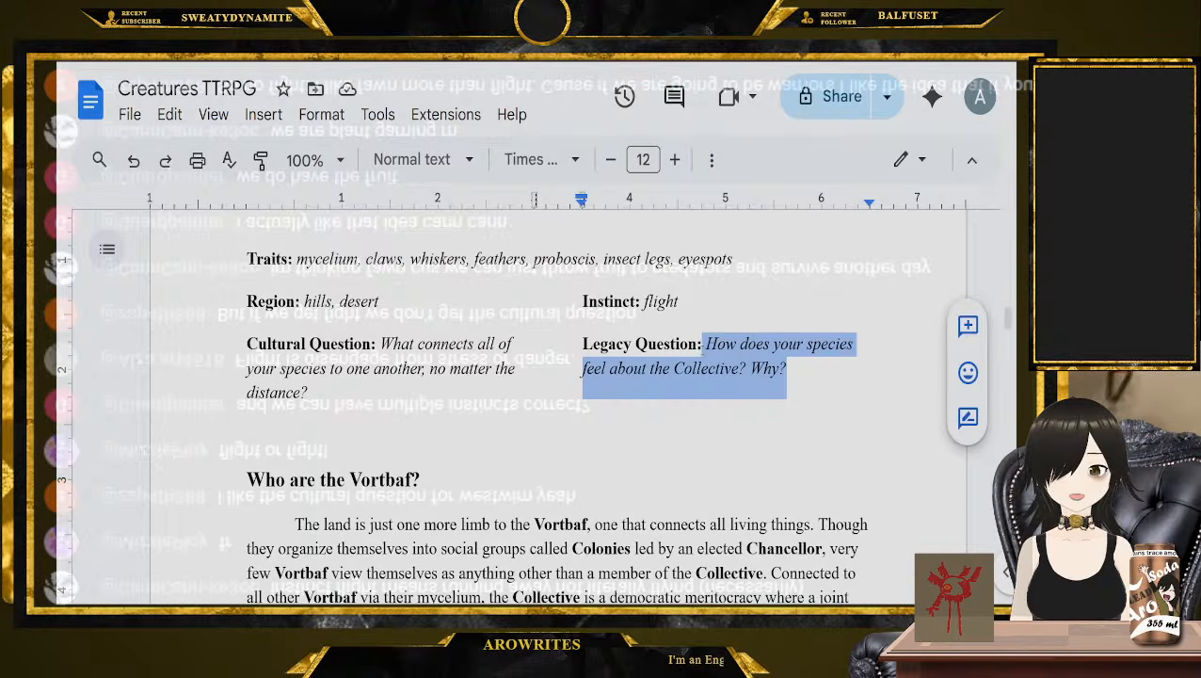
{"action": "left_click", "coordinate": [799, 371]}
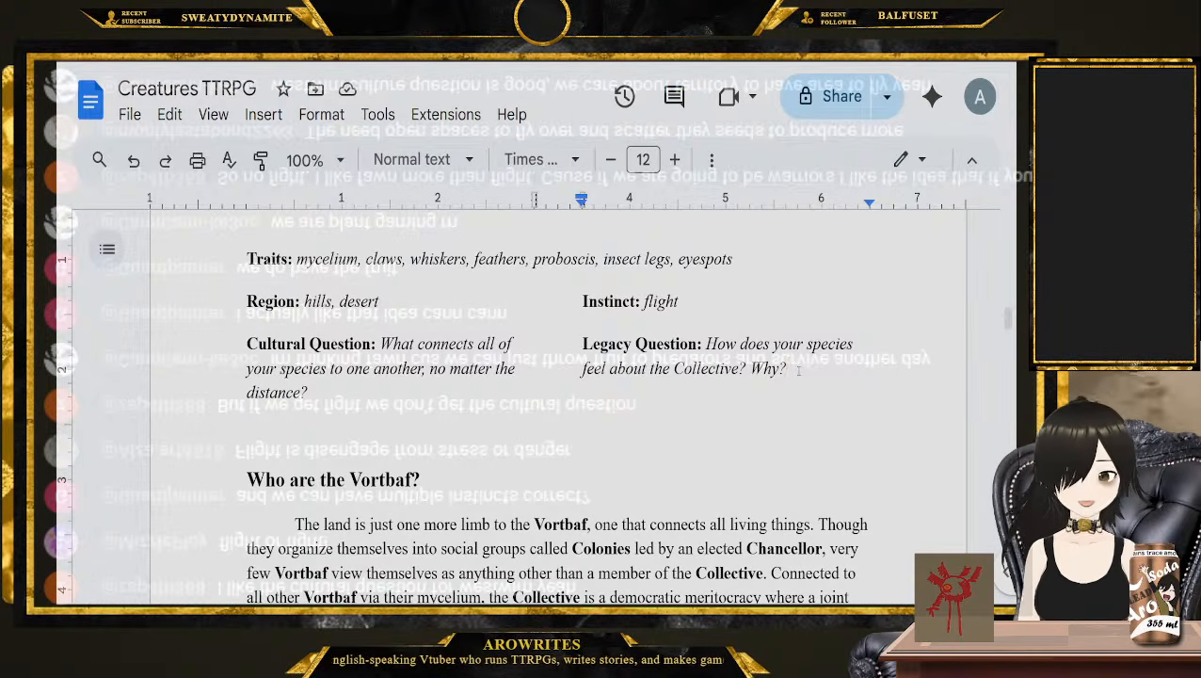
{"action": "left_click_drag", "start_coordinate": [797, 372], "coordinate": [705, 345]}
{"action": "key", "text": "ctrl+c"}
{"action": "scroll", "coordinate": [690, 369], "scroll_direction": "down", "scroll_amount": 20}
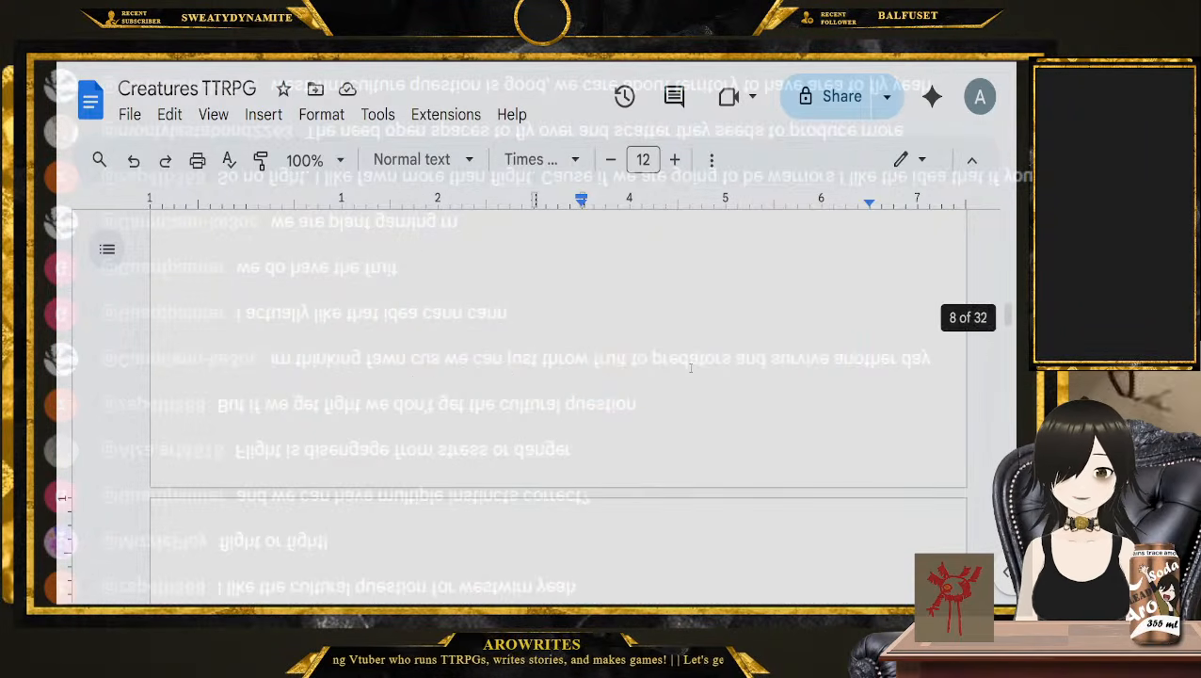
{"action": "scroll", "coordinate": [691, 368], "scroll_direction": "up", "scroll_amount": 20}
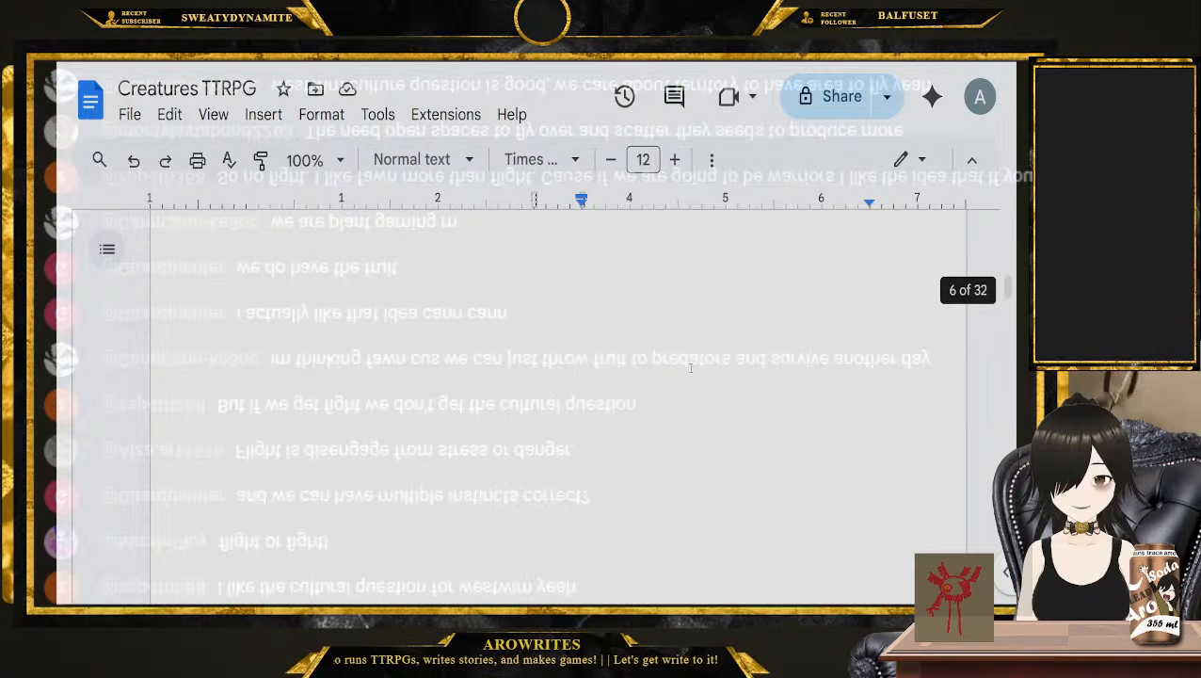
{"action": "scroll", "coordinate": [690, 369], "scroll_direction": "up", "scroll_amount": 12}
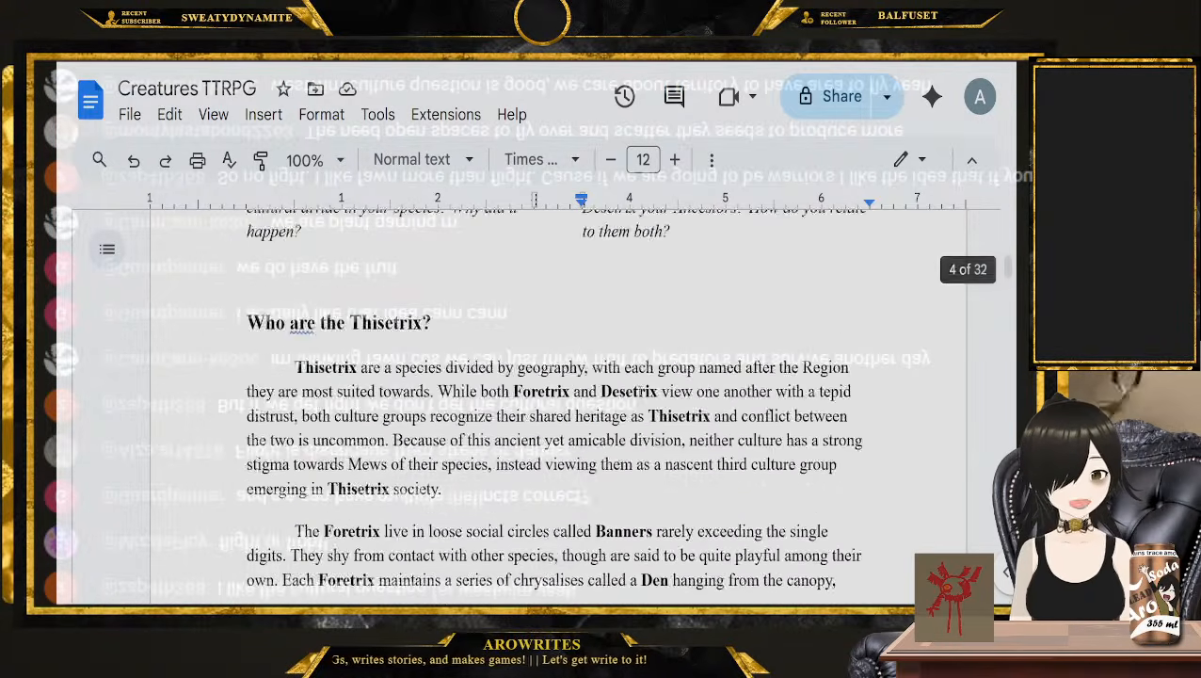
{"action": "scroll", "coordinate": [401, 471], "scroll_direction": "up", "scroll_amount": 3}
{"action": "left_click", "coordinate": [400, 471]}
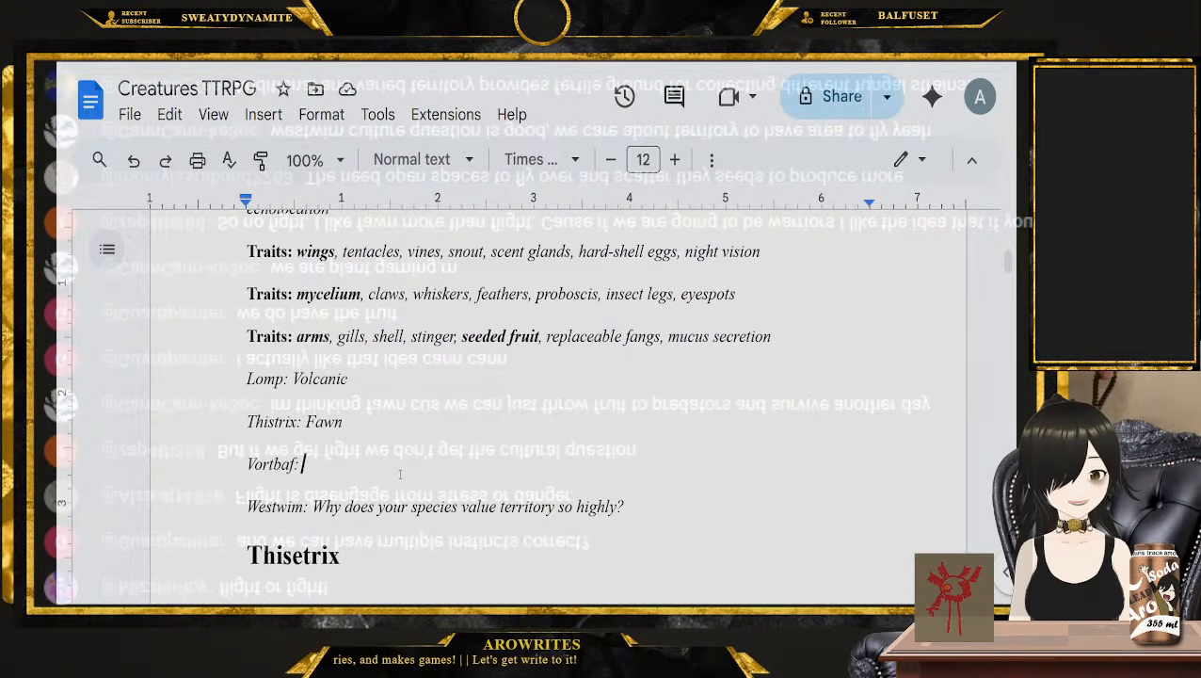
{"action": "key", "text": "ctrl+v"}
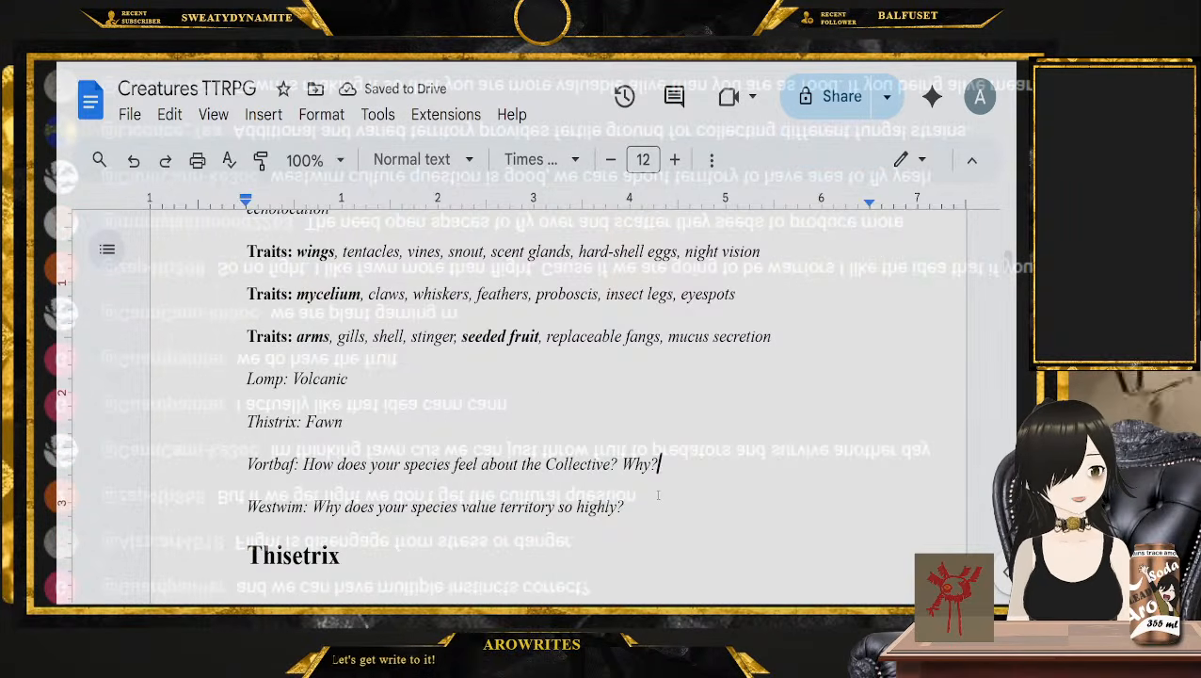
Append the answer "-> Fertile ground for reproduction en masse via seeds" to the Westwim question in the list of picks
{"action": "left_click", "coordinate": [658, 504]}
{"action": "type", "text": "->"}
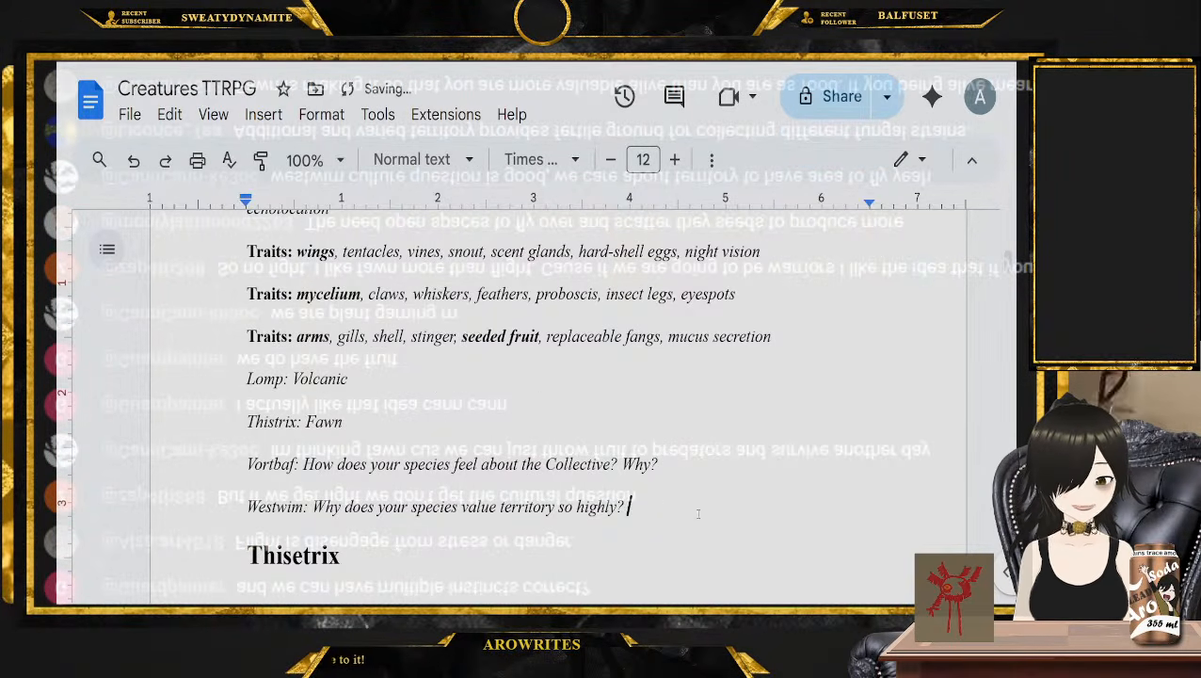
{"action": "type", "text": " Fertile "}
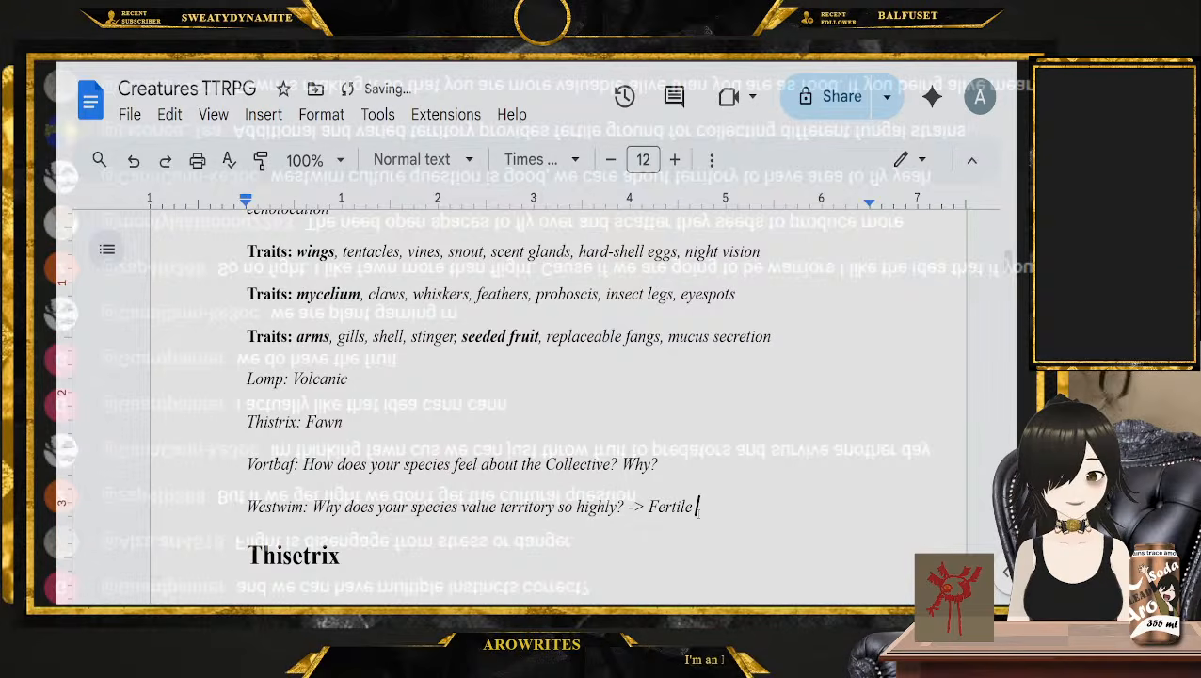
{"action": "type", "text": "ground for "}
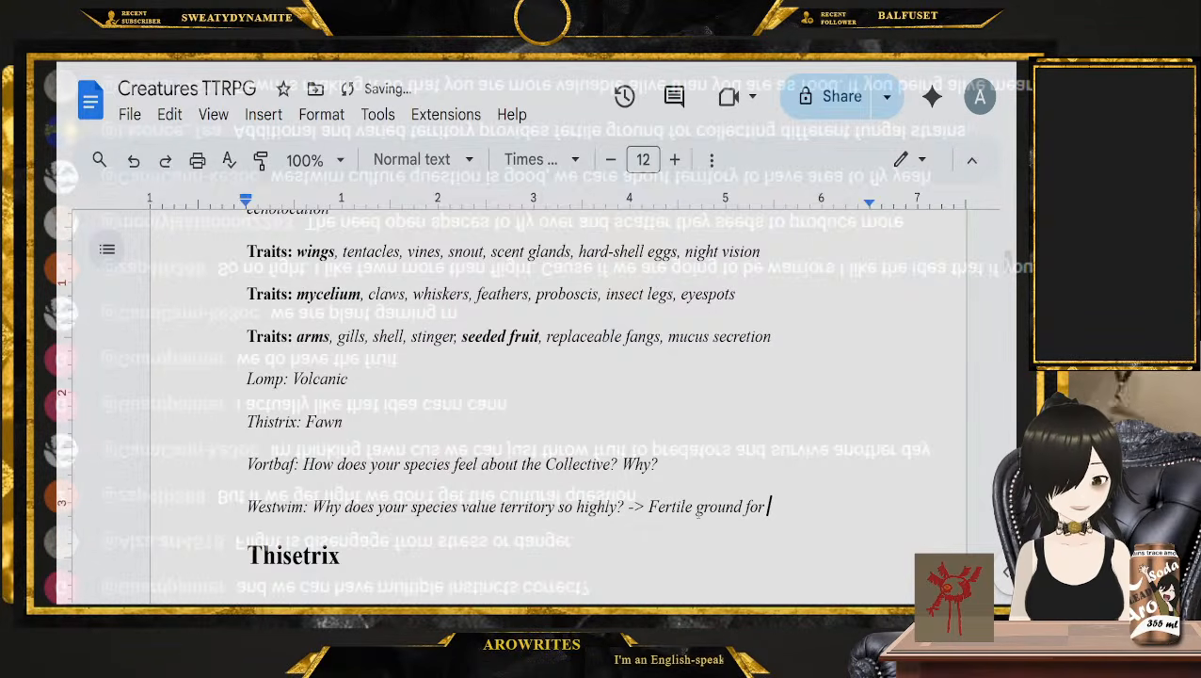
{"action": "type", "text": "reprod"}
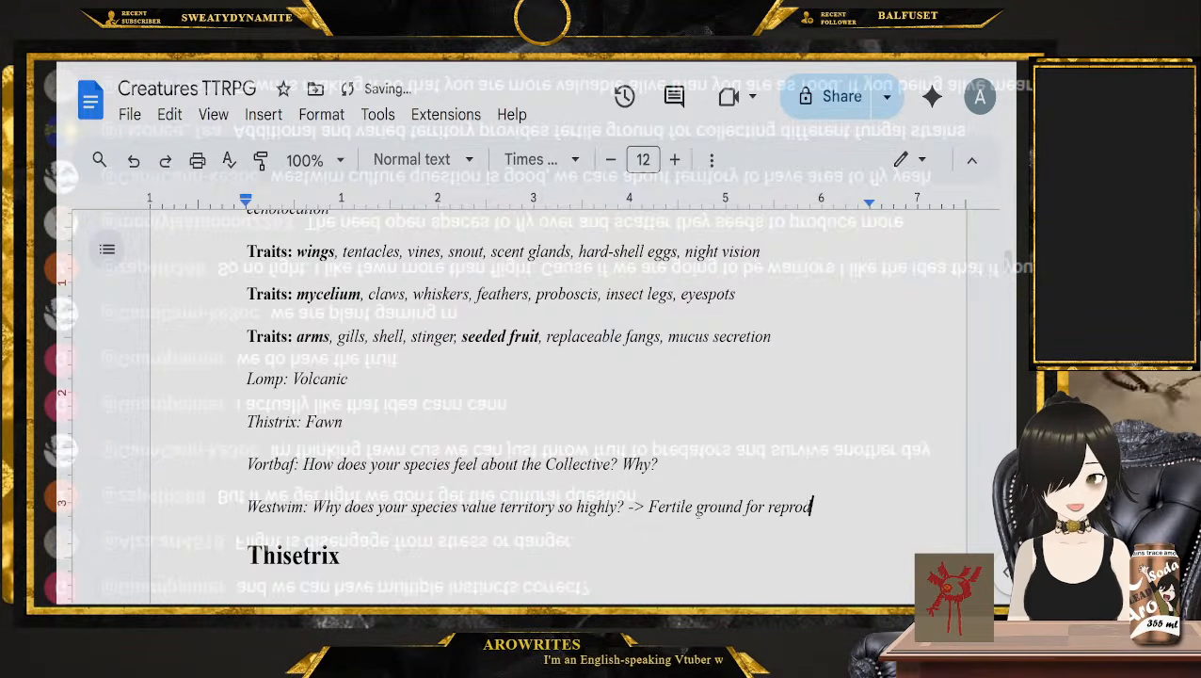
{"action": "type", "text": "uction en masse"}
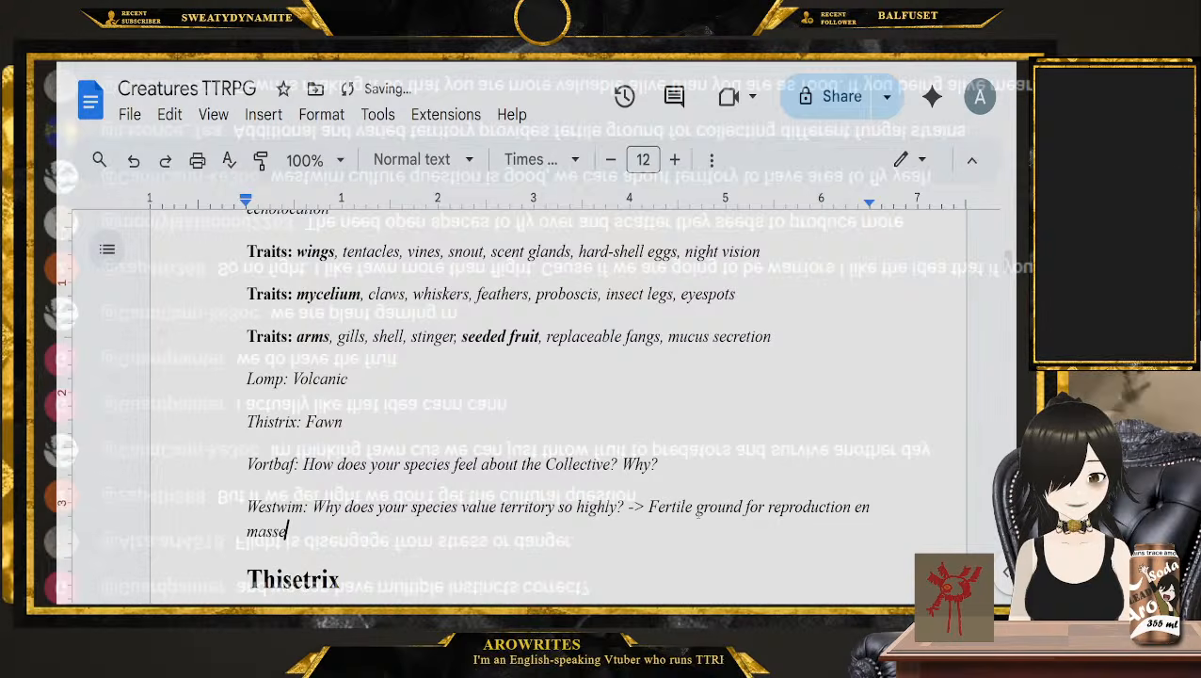
{"action": "type", "text": " via seed"}
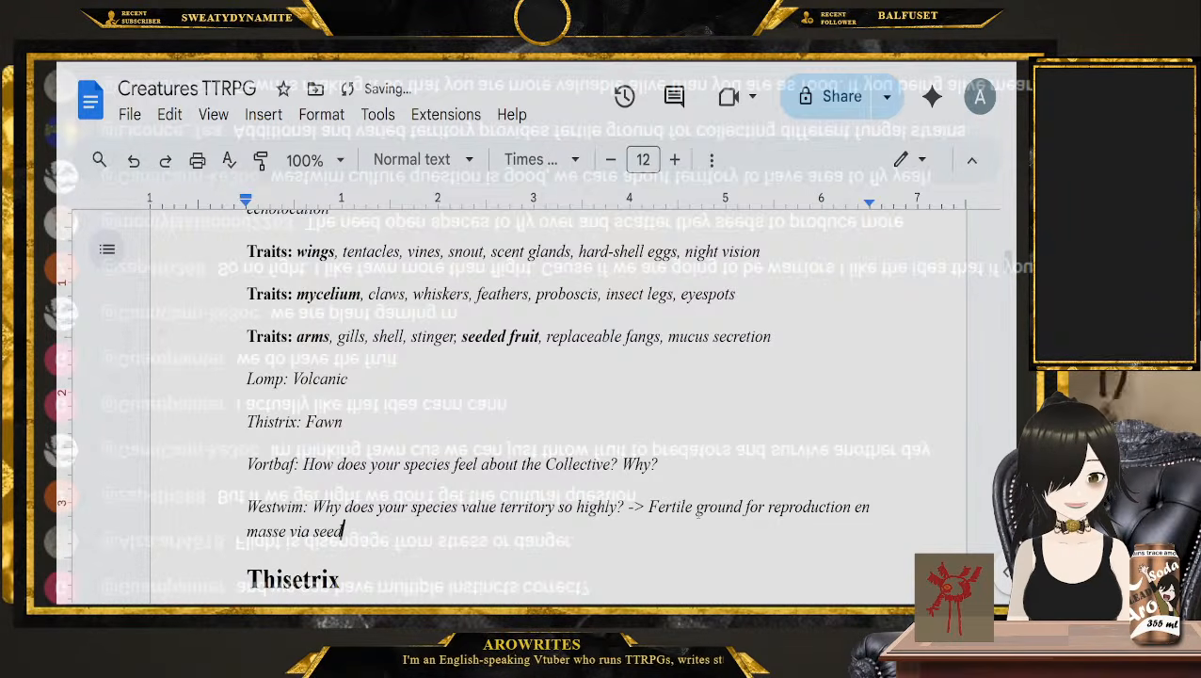
{"action": "type", "text": "s"}
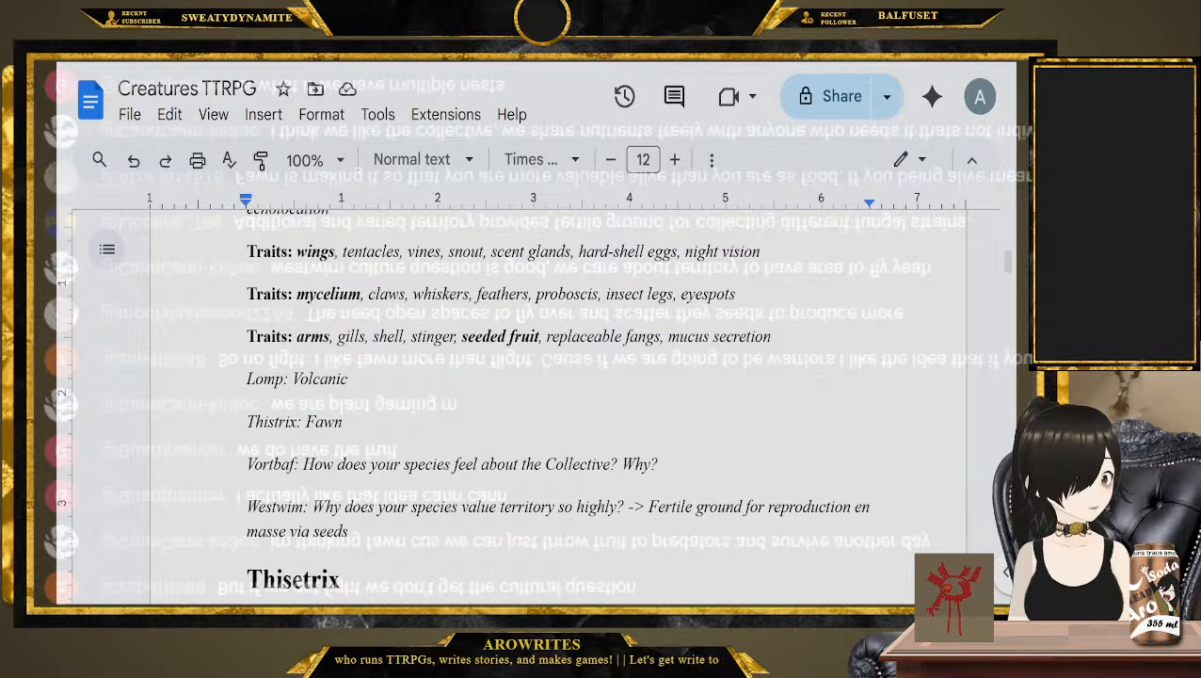
Switch to the blank drawing canvas and sketch a round territory with three neighbouring territory outlines around it
{"action": "key", "text": "alt+Tab"}
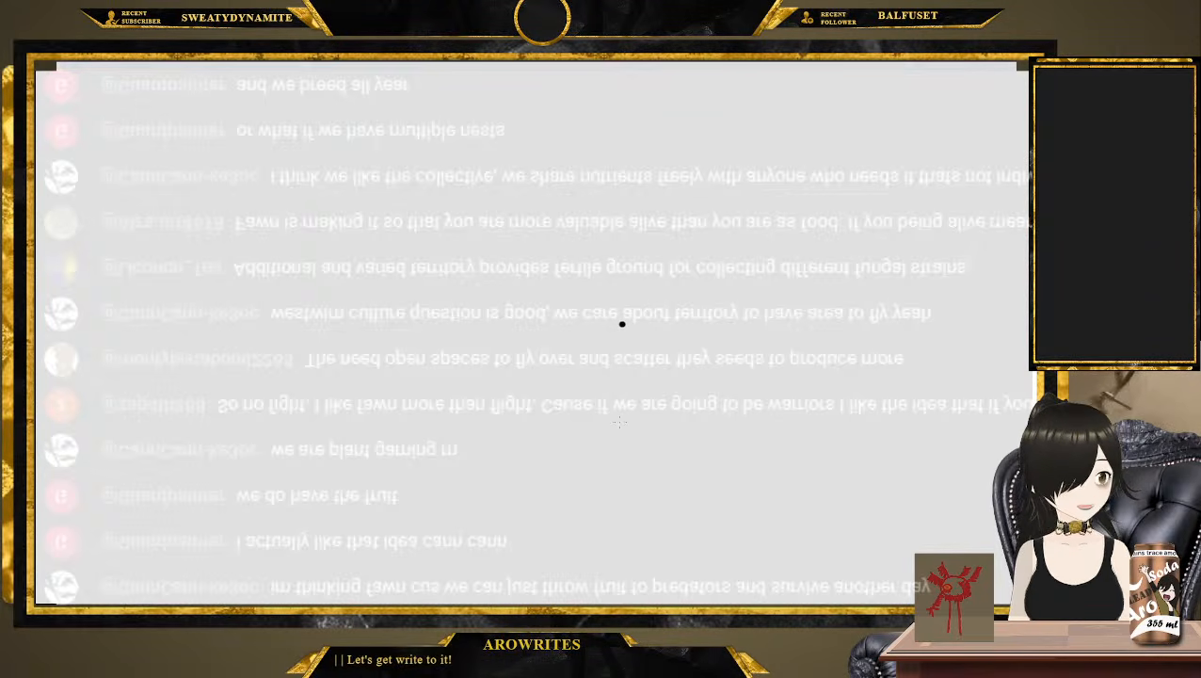
{"action": "mouse_move", "coordinate": [619, 268]}
{"action": "left_mouse_down"}
{"action": "mouse_move", "coordinate": [362, 362]}
{"action": "mouse_move", "coordinate": [626, 310]}
{"action": "mouse_move", "coordinate": [612, 264]}
{"action": "left_mouse_up"}
{"action": "mouse_move", "coordinate": [832, 197]}
{"action": "left_mouse_down"}
{"action": "mouse_move", "coordinate": [576, 94]}
{"action": "mouse_move", "coordinate": [167, 111]}
{"action": "mouse_move", "coordinate": [688, 231]}
{"action": "mouse_move", "coordinate": [782, 184]}
{"action": "left_mouse_up"}
{"action": "mouse_move", "coordinate": [350, 230]}
{"action": "left_mouse_down"}
{"action": "mouse_move", "coordinate": [34, 193]}
{"action": "mouse_move", "coordinate": [271, 407]}
{"action": "mouse_move", "coordinate": [356, 230]}
{"action": "left_mouse_up"}
{"action": "mouse_move", "coordinate": [1029, 316]}
{"action": "left_mouse_down"}
{"action": "mouse_move", "coordinate": [643, 445]}
{"action": "mouse_move", "coordinate": [471, 599]}
{"action": "left_mouse_up"}
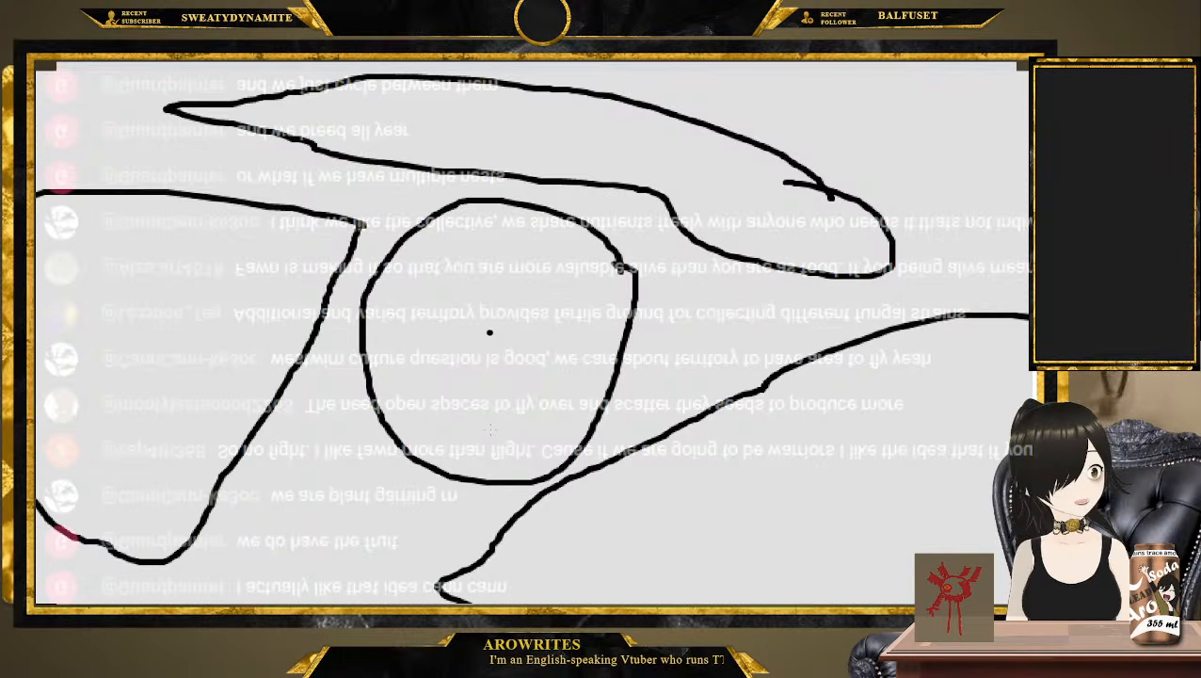
Mark three X-shaped crosses on the border of the round central territory
{"action": "scroll", "coordinate": [487, 333], "scroll_direction": "up", "scroll_amount": 2}
{"action": "scroll", "coordinate": [488, 333], "scroll_direction": "up", "scroll_amount": 1}
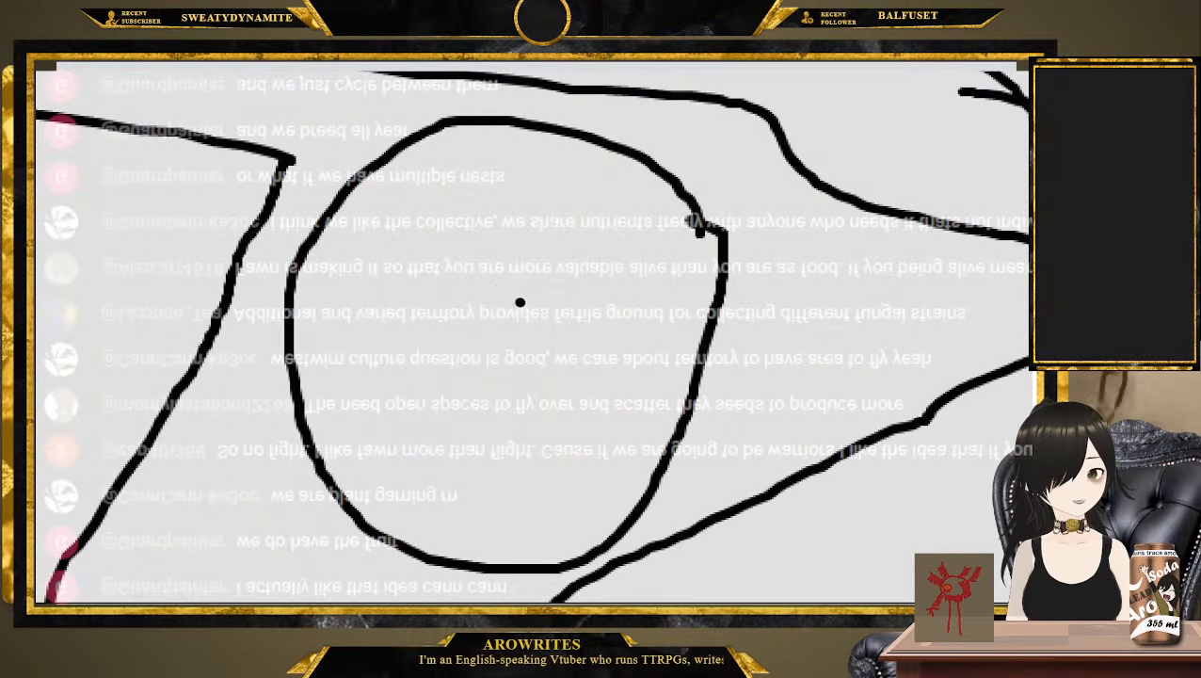
{"action": "left_click_drag", "start_coordinate": [661, 275], "coordinate": [771, 395]}
{"action": "left_click_drag", "start_coordinate": [732, 308], "coordinate": [649, 378]}
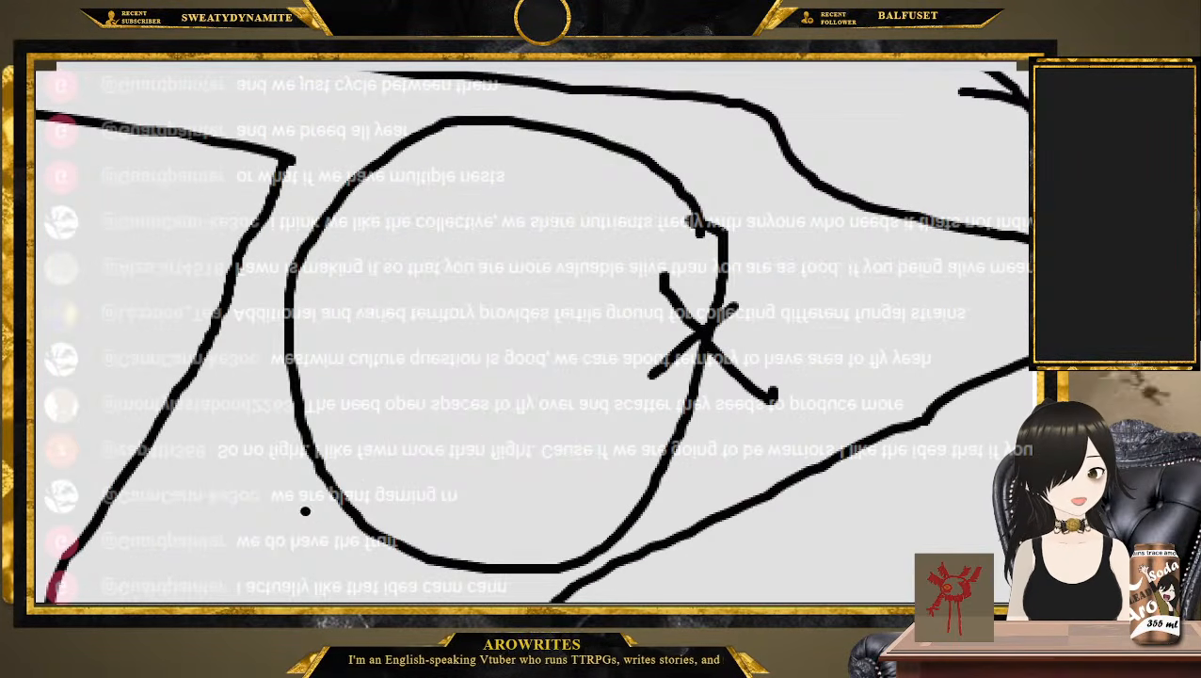
{"action": "left_click_drag", "start_coordinate": [314, 495], "coordinate": [441, 597]}
{"action": "left_click_drag", "start_coordinate": [437, 524], "coordinate": [328, 580]}
{"action": "left_click_drag", "start_coordinate": [347, 118], "coordinate": [382, 193]}
{"action": "left_click_drag", "start_coordinate": [288, 167], "coordinate": [378, 144]}
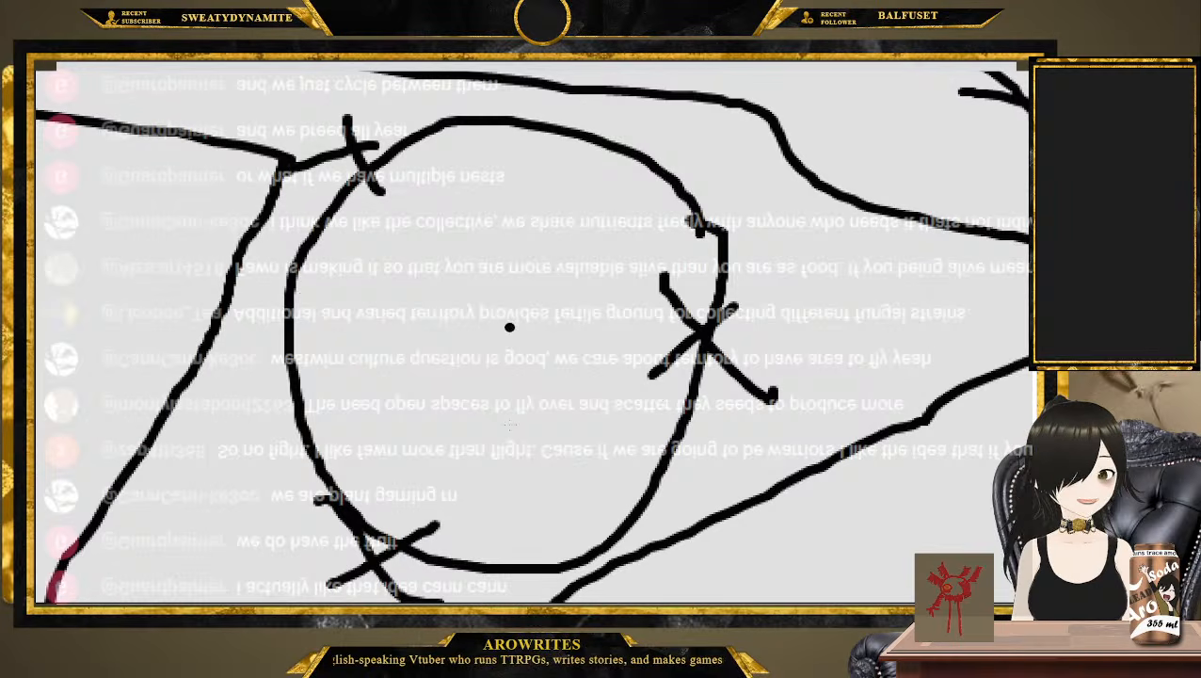
Scribble loops inside the round territory and cross out the three neighbouring territories with large X marks
{"action": "mouse_move", "coordinate": [533, 256]}
{"action": "left_mouse_down"}
{"action": "mouse_move", "coordinate": [278, 399]}
{"action": "mouse_move", "coordinate": [499, 316]}
{"action": "mouse_move", "coordinate": [508, 278]}
{"action": "mouse_move", "coordinate": [529, 273]}
{"action": "left_mouse_up"}
{"action": "scroll", "coordinate": [508, 277], "scroll_direction": "down", "scroll_amount": 5}
{"action": "left_click_drag", "start_coordinate": [481, 120], "coordinate": [736, 238]}
{"action": "left_click_drag", "start_coordinate": [727, 160], "coordinate": [407, 208]}
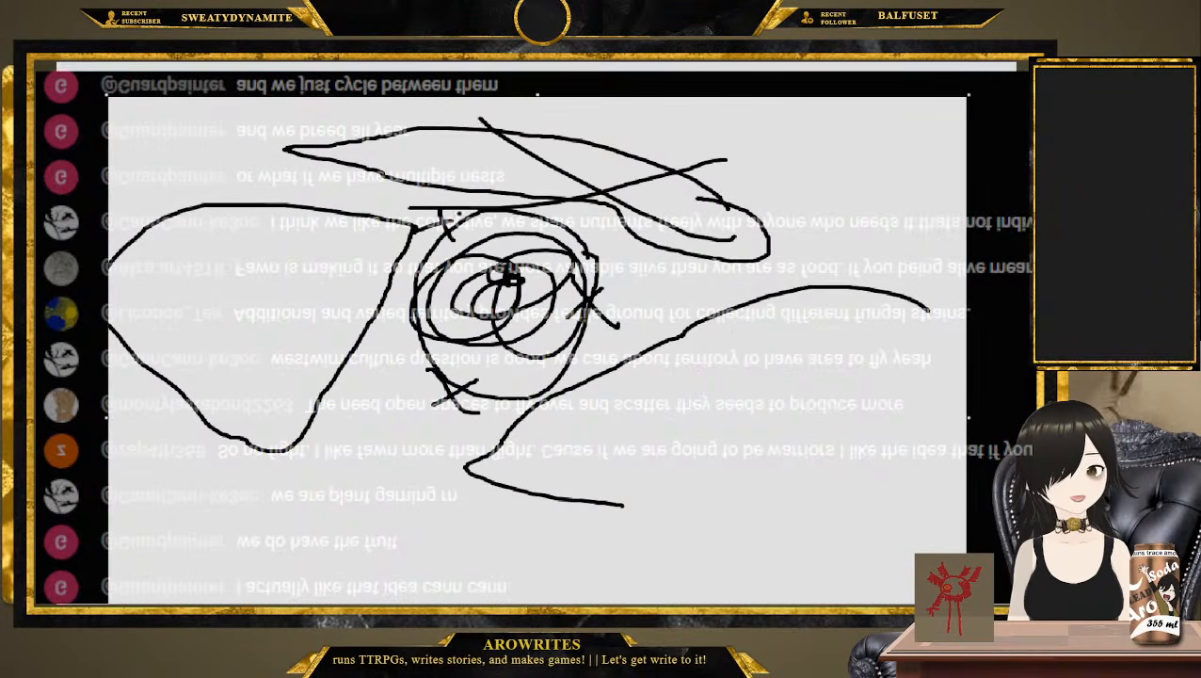
{"action": "left_click_drag", "start_coordinate": [188, 230], "coordinate": [303, 384]}
{"action": "left_click_drag", "start_coordinate": [280, 272], "coordinate": [145, 374]}
{"action": "left_click_drag", "start_coordinate": [723, 341], "coordinate": [830, 533]}
{"action": "left_click_drag", "start_coordinate": [794, 412], "coordinate": [680, 482]}
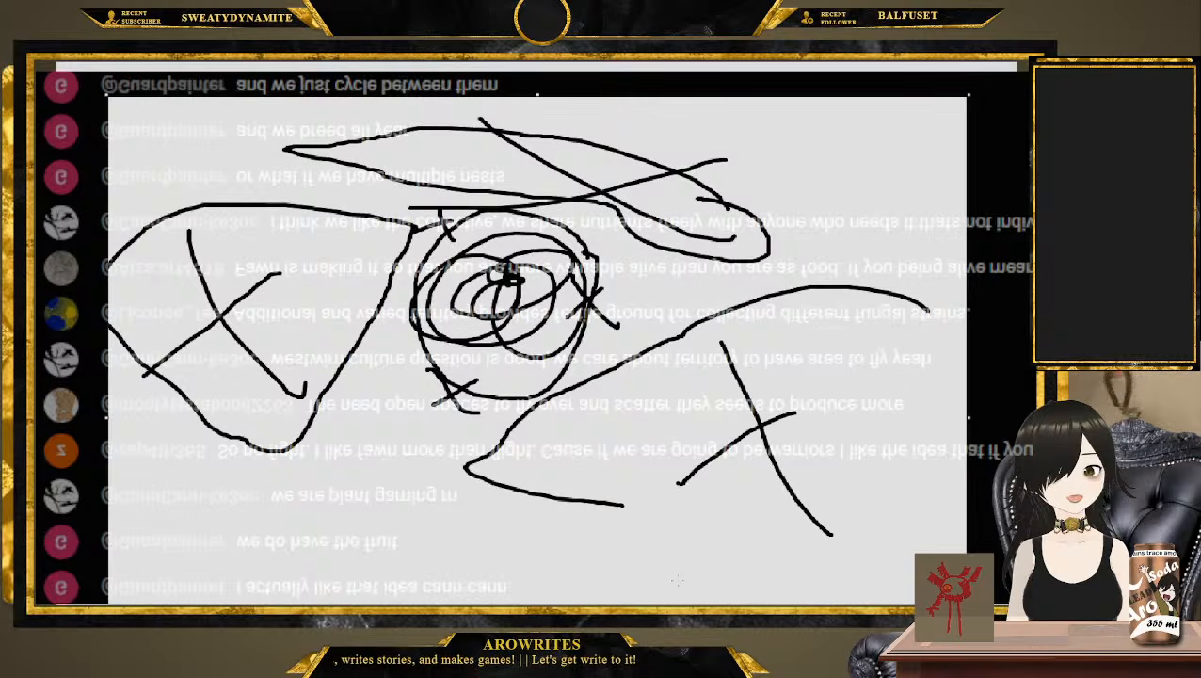
Draw a larger loop around the central territory and clear the whole sketch from the canvas
{"action": "scroll", "coordinate": [557, 413], "scroll_direction": "up", "scroll_amount": 5}
{"action": "scroll", "coordinate": [567, 387], "scroll_direction": "up", "scroll_amount": 1}
{"action": "mouse_move", "coordinate": [708, 180]}
{"action": "left_mouse_down"}
{"action": "mouse_move", "coordinate": [490, 68]}
{"action": "mouse_move", "coordinate": [241, 373]}
{"action": "mouse_move", "coordinate": [678, 297]}
{"action": "mouse_move", "coordinate": [708, 179]}
{"action": "left_mouse_up"}
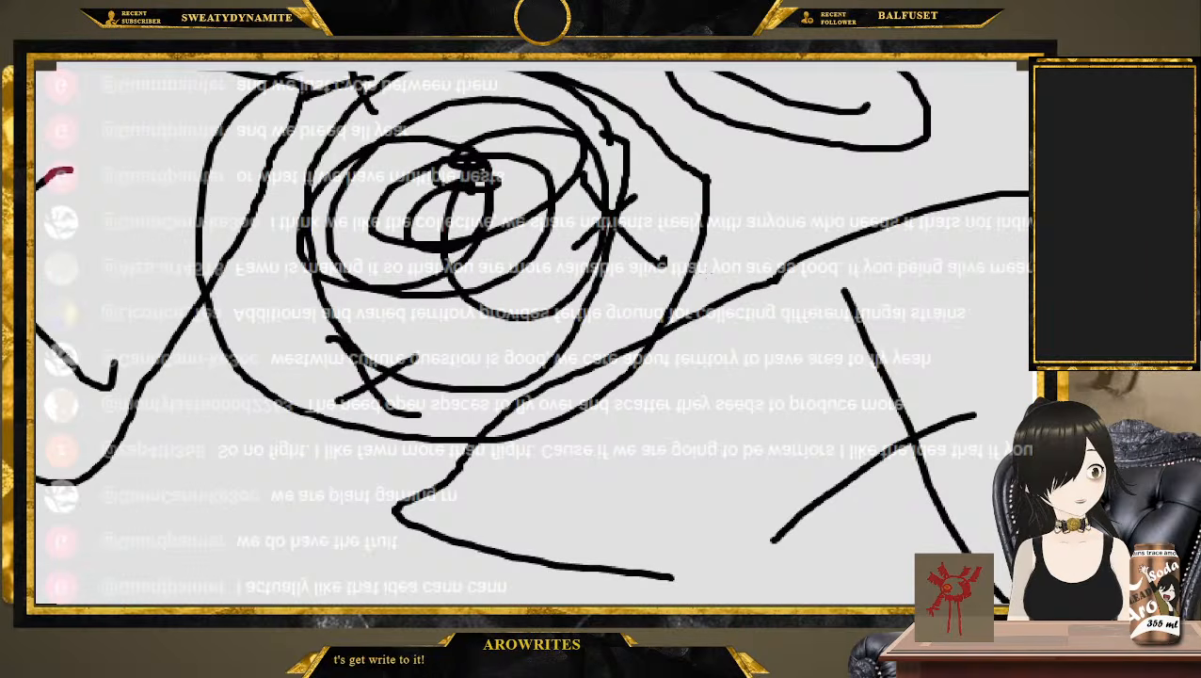
{"action": "key", "text": "Delete"}
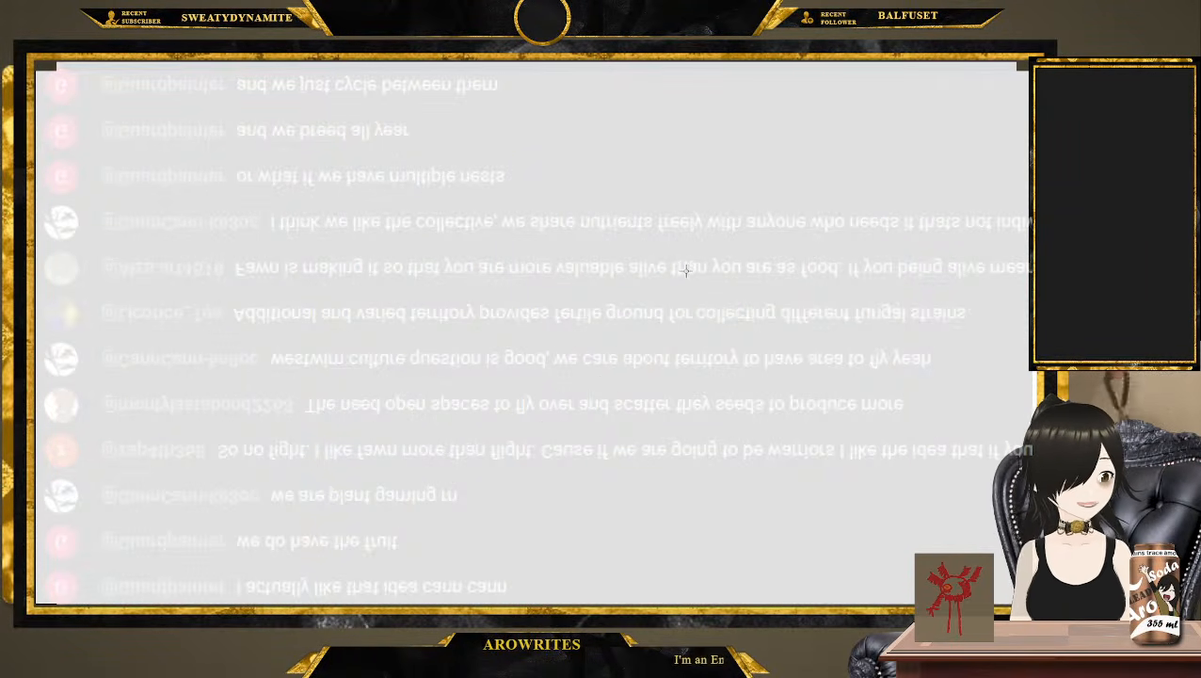
Return to the Creatures TTRPG document and append "-> Like it, since the species shares similar collectivist ideas" to the Vortbaf question
{"action": "key", "text": "alt+Tab"}
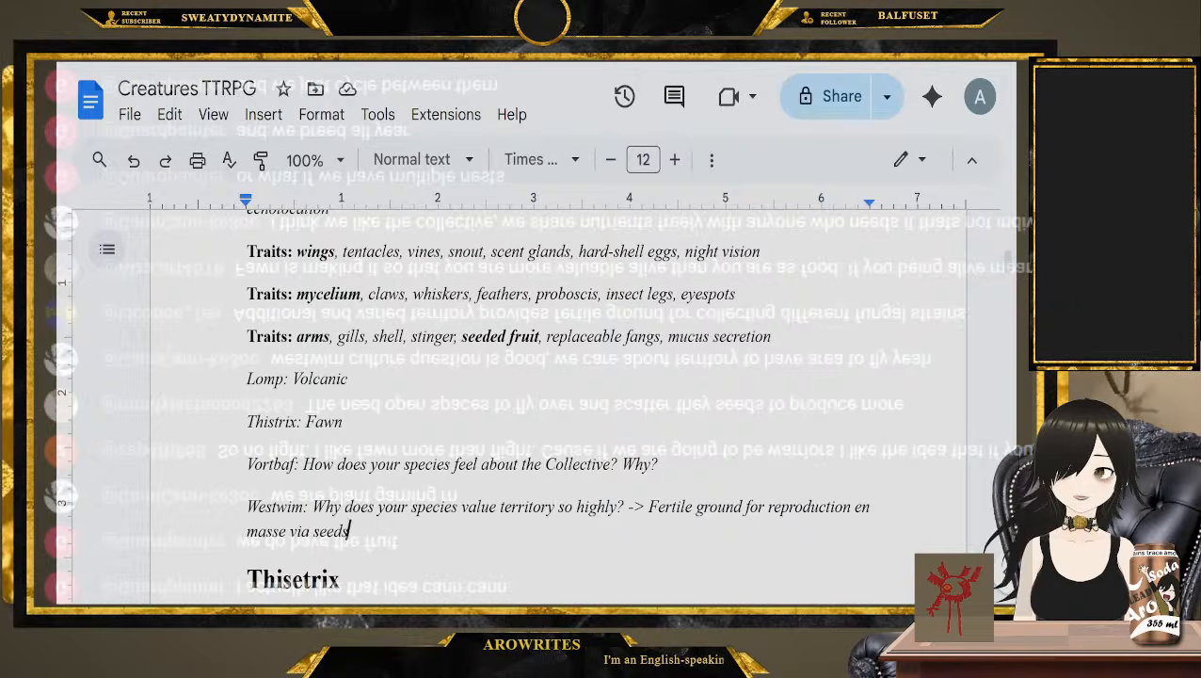
{"action": "left_click", "coordinate": [750, 470]}
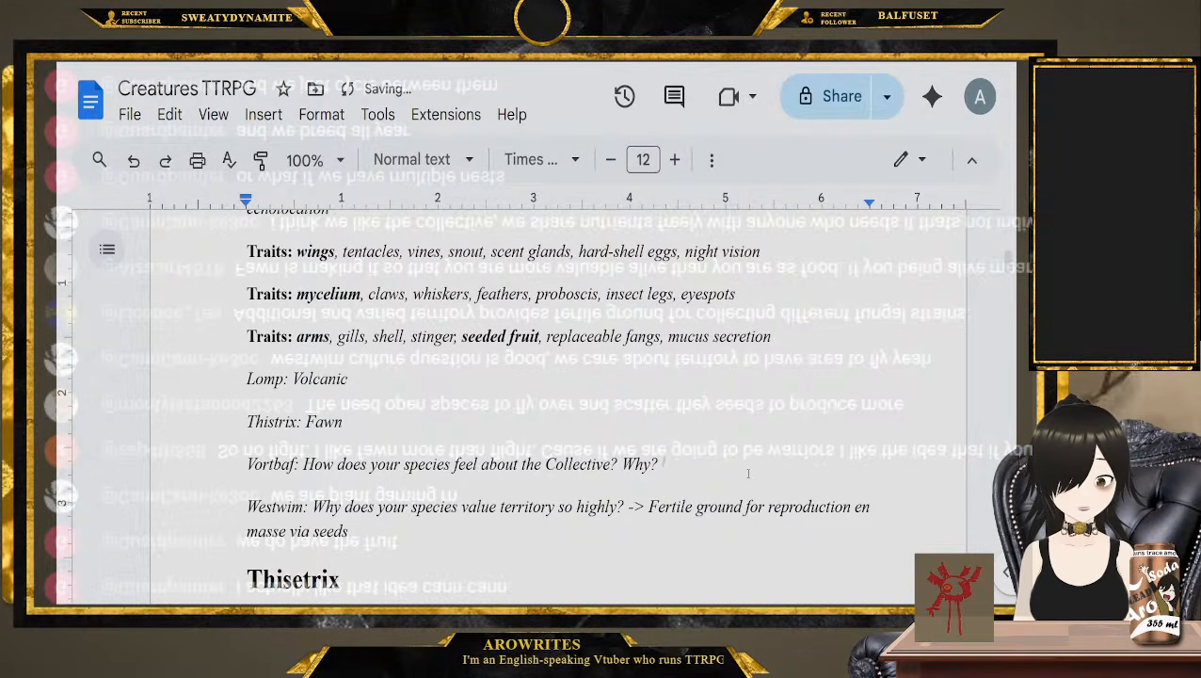
{"action": "type", "text": "-> Like it"}
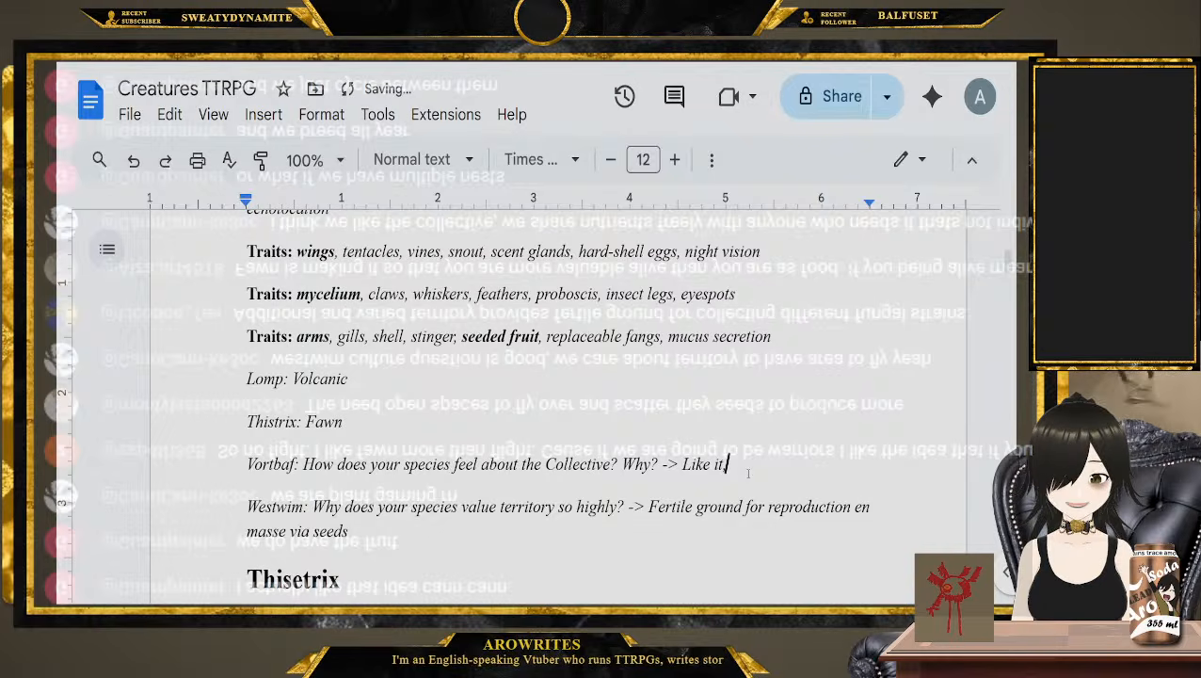
{"action": "type", "text": ", since "}
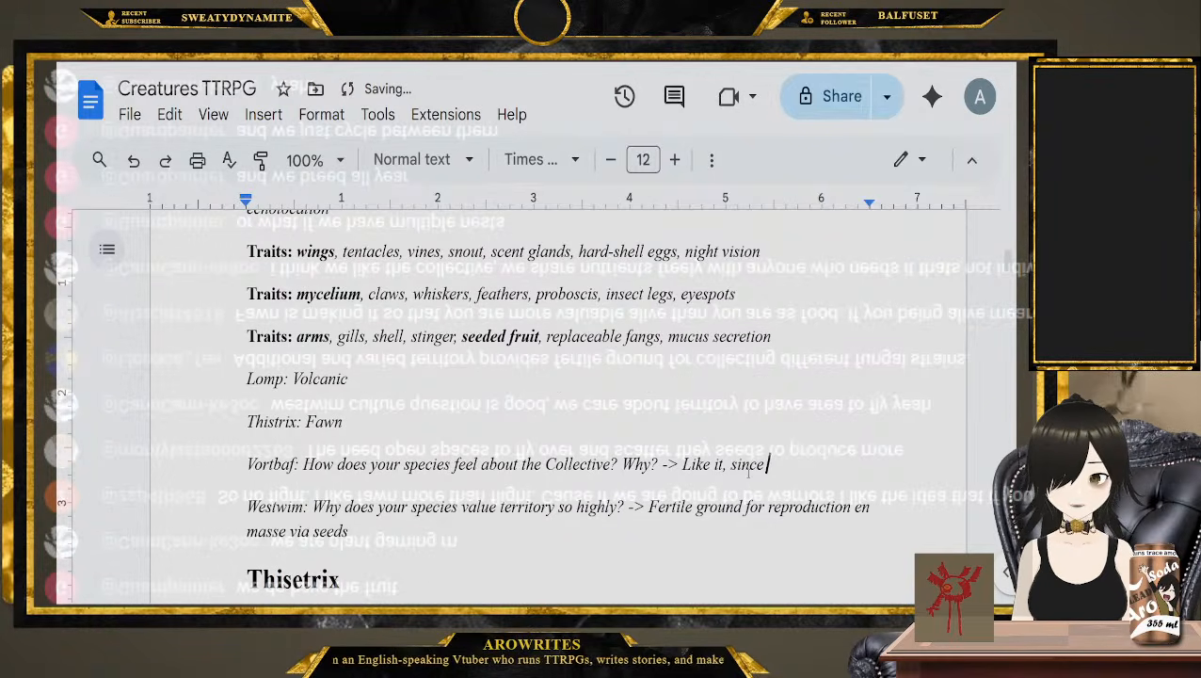
{"action": "type", "text": "the species sha"}
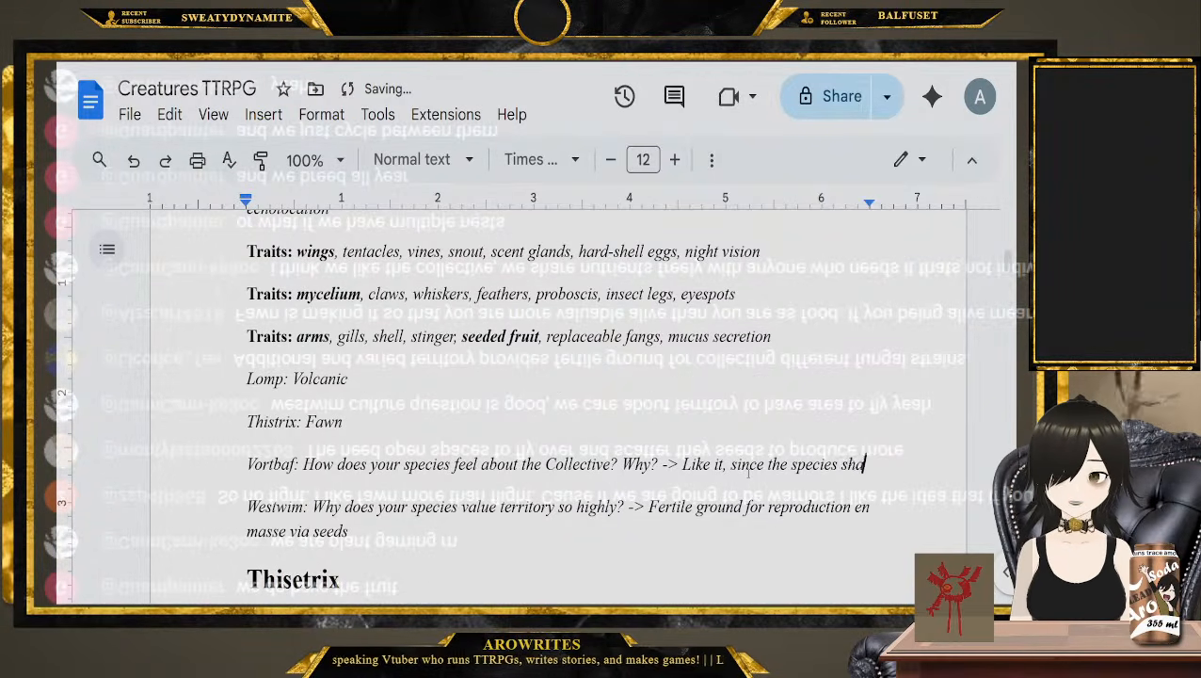
{"action": "type", "text": "res similar "}
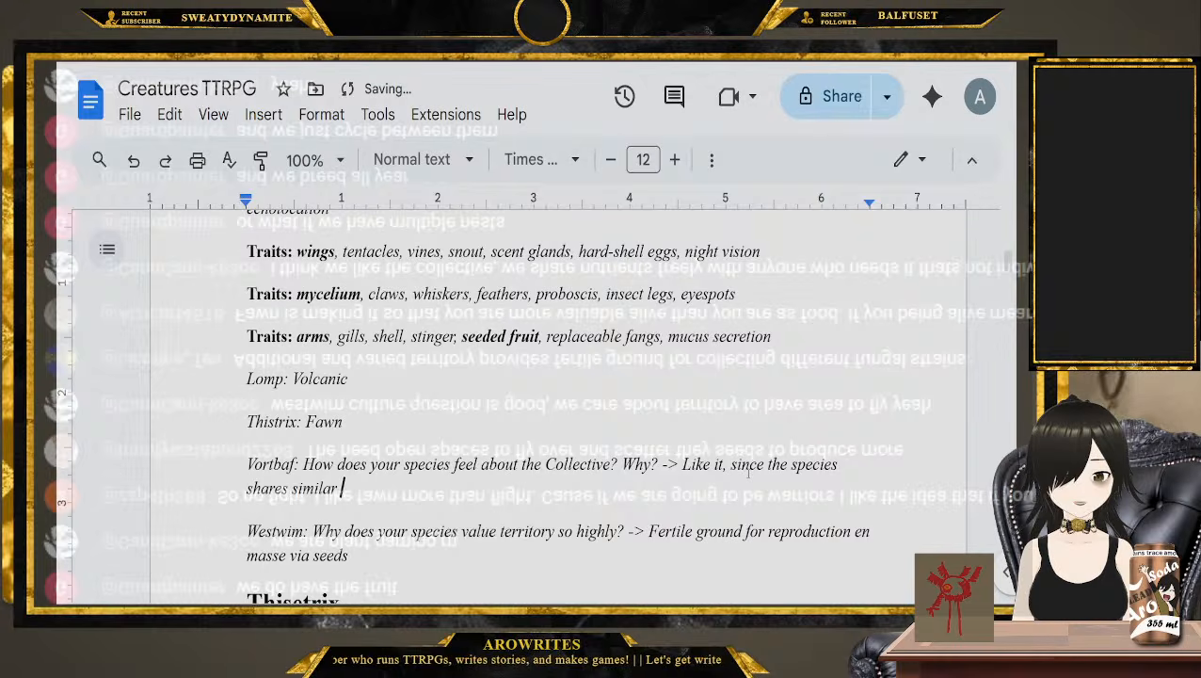
{"action": "type", "text": "collectivst"}
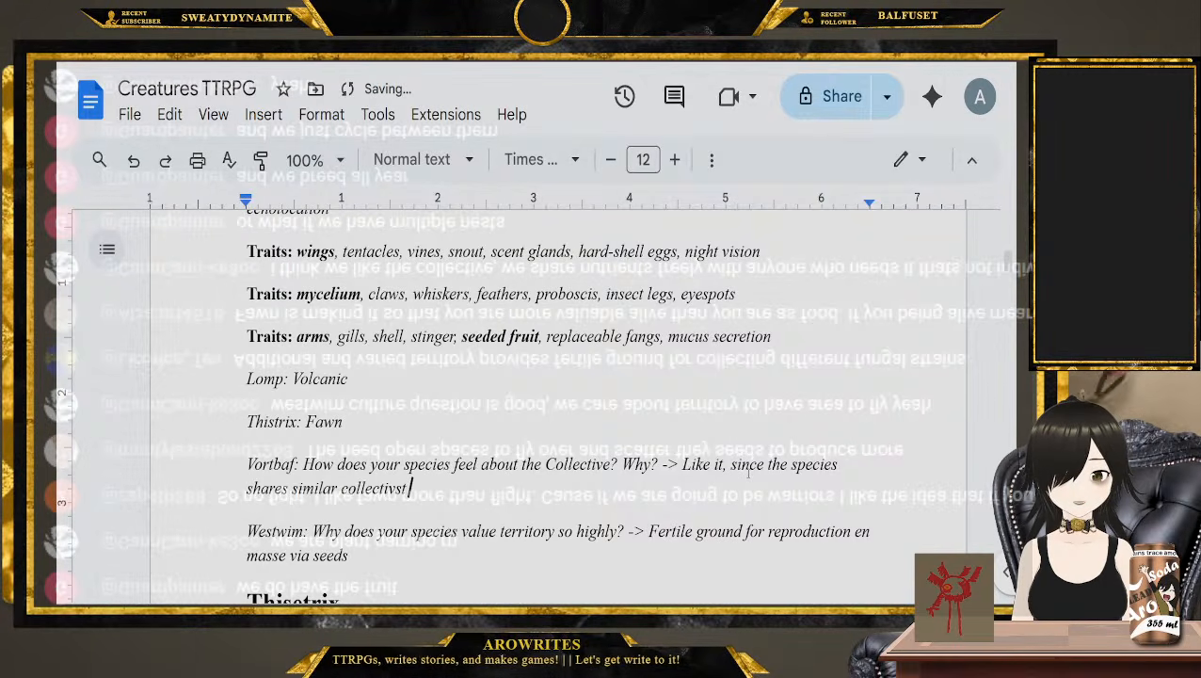
{"action": "type", "text": " id"}
{"action": "key", "text": "BackSpace"}
{"action": "key", "text": "BackSpace"}
{"action": "key", "text": "BackSpace"}
{"action": "key", "text": "BackSpace"}
{"action": "key", "text": "BackSpace"}
{"action": "type", "text": "ist "}
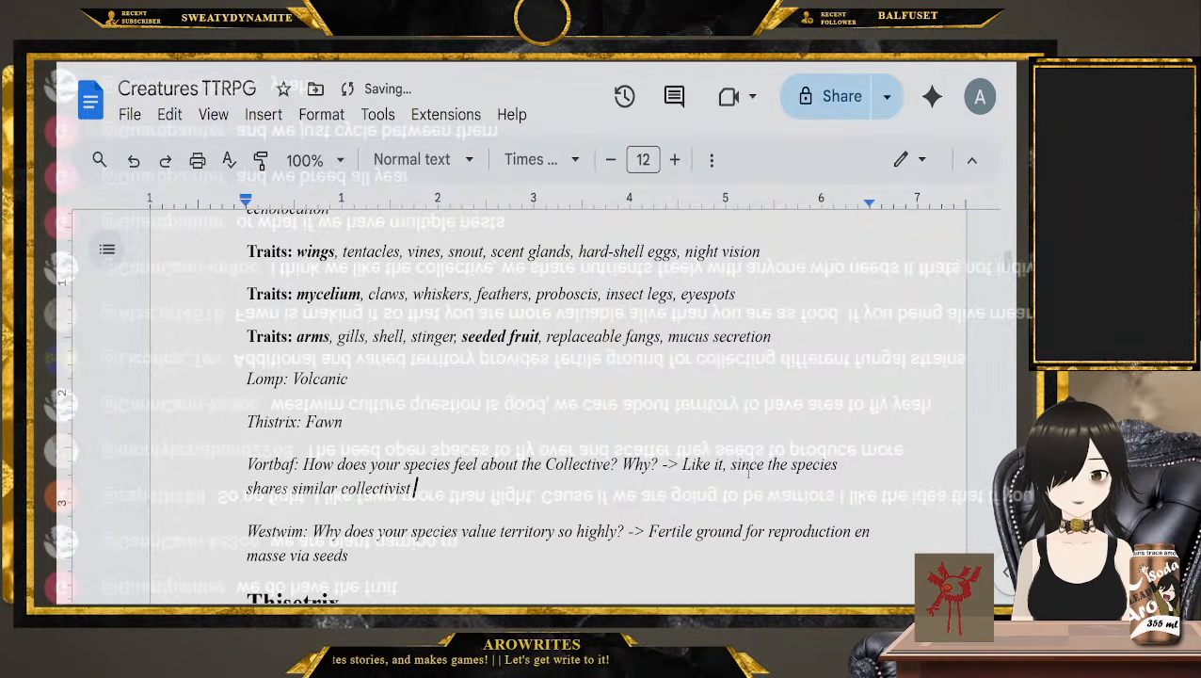
{"action": "type", "text": "ideas"}
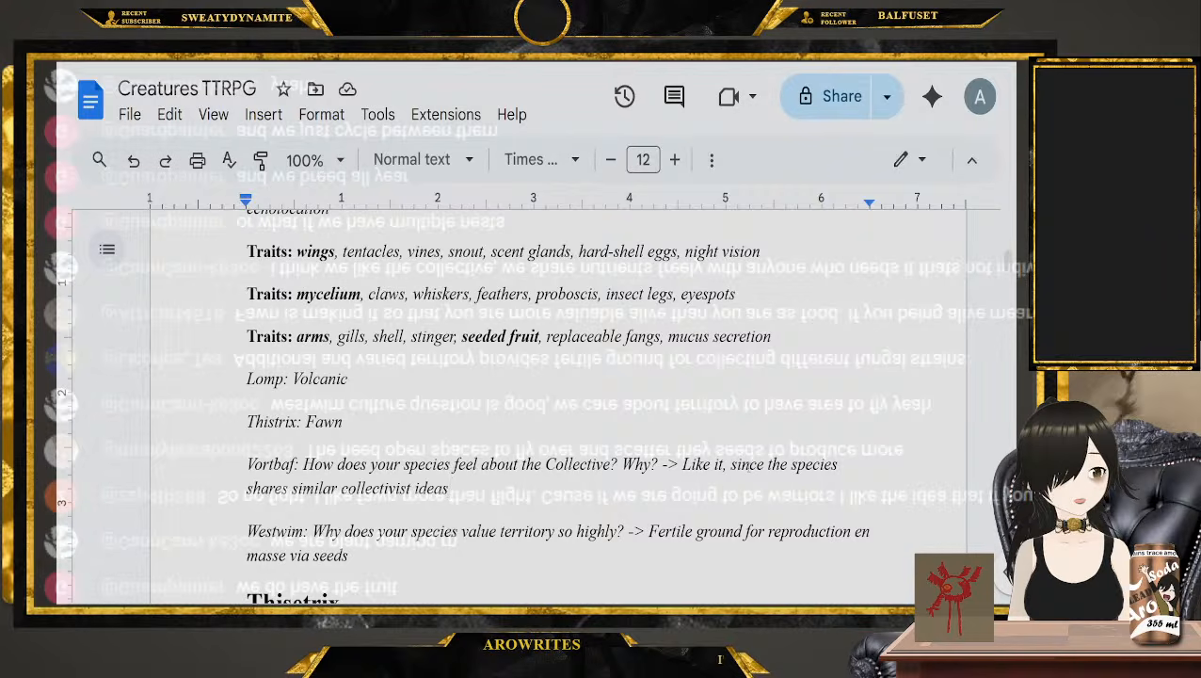
Go back to the Ancestor Pool rules and highlight "Name your species" in the paragraph on naming and cultural aspects
{"action": "scroll", "coordinate": [558, 405], "scroll_direction": "up", "scroll_amount": 3}
{"action": "scroll", "coordinate": [737, 471], "scroll_direction": "up", "scroll_amount": 12}
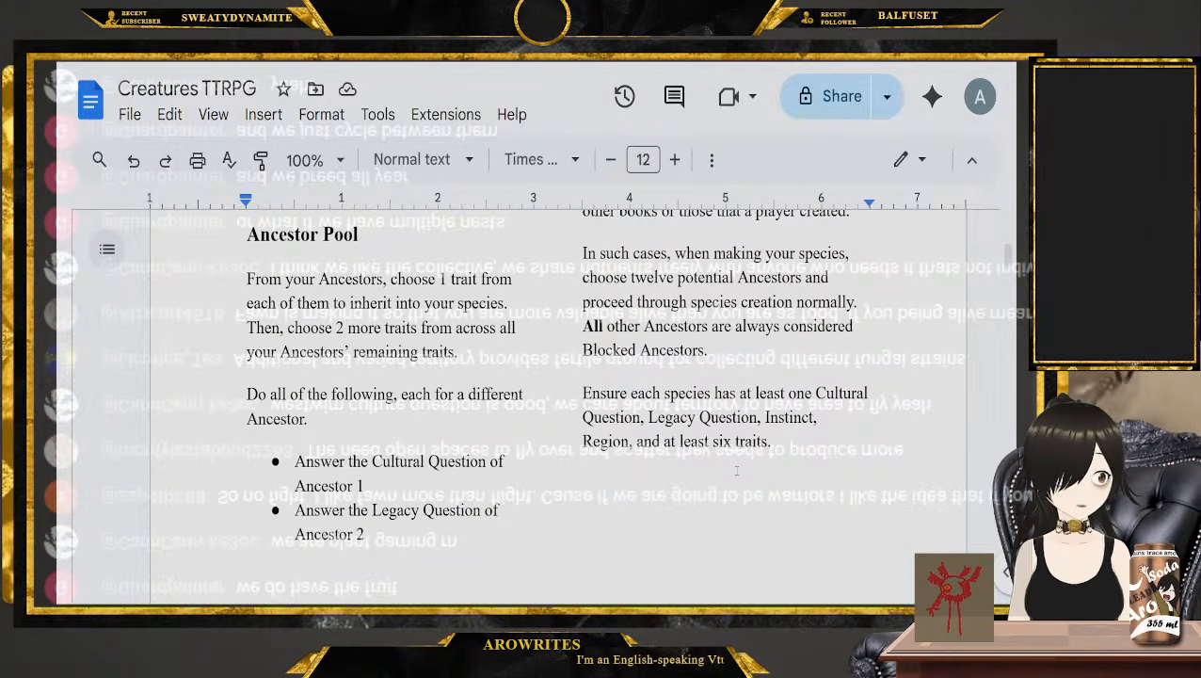
{"action": "scroll", "coordinate": [737, 471], "scroll_direction": "up", "scroll_amount": 8}
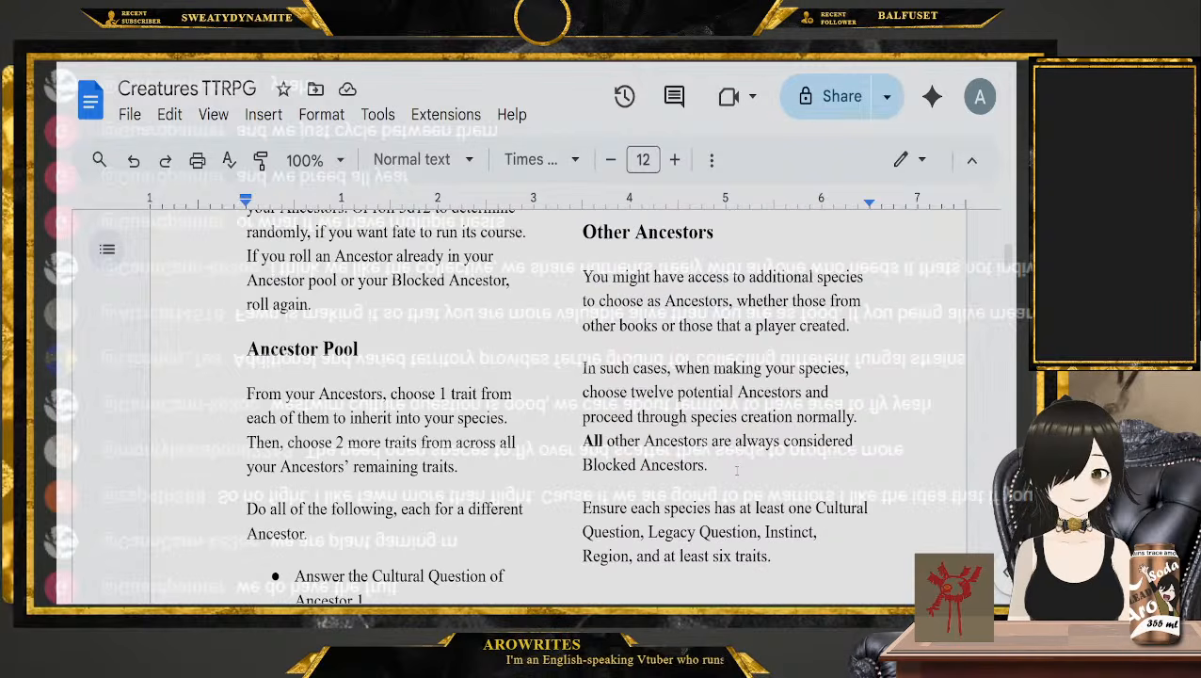
{"action": "scroll", "coordinate": [667, 463], "scroll_direction": "up", "scroll_amount": 6}
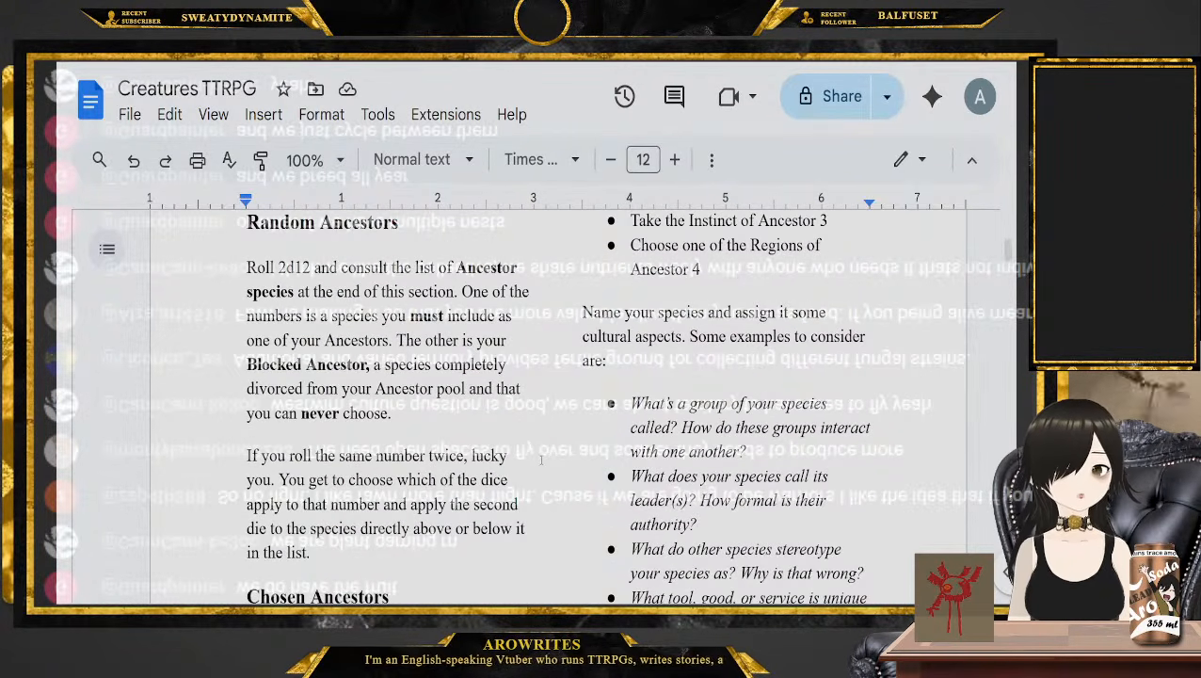
{"action": "left_click", "coordinate": [662, 361]}
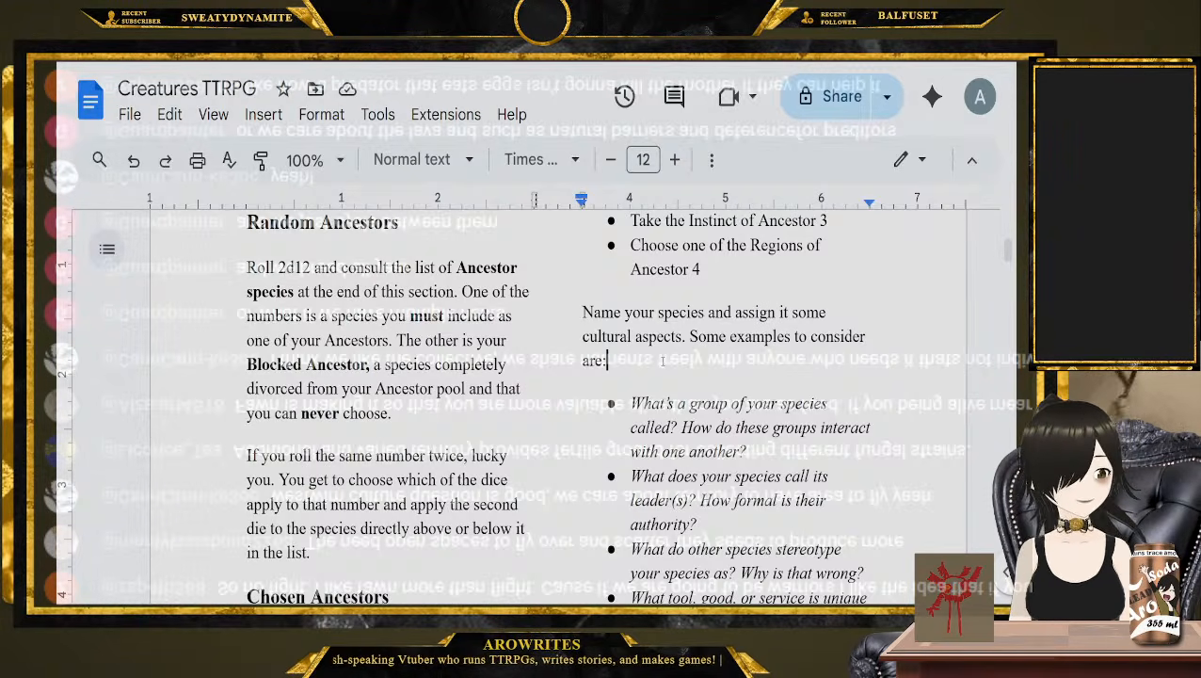
{"action": "scroll", "coordinate": [663, 360], "scroll_direction": "down", "scroll_amount": 1}
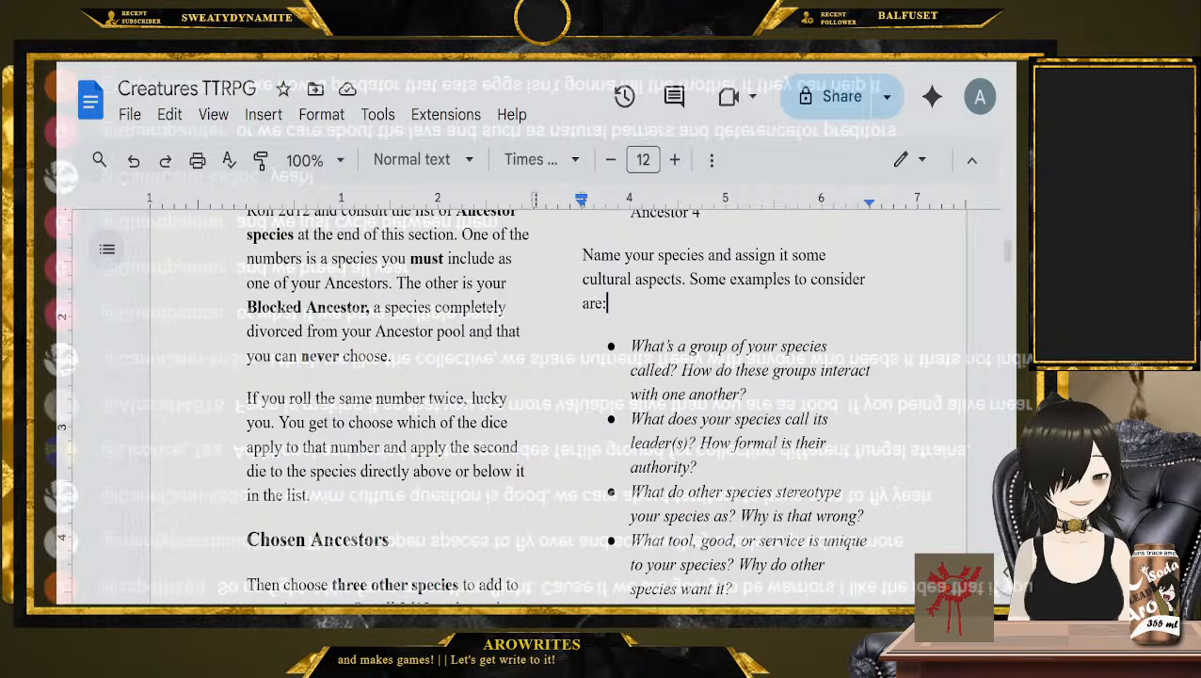
{"action": "left_click_drag", "start_coordinate": [577, 248], "coordinate": [705, 254]}
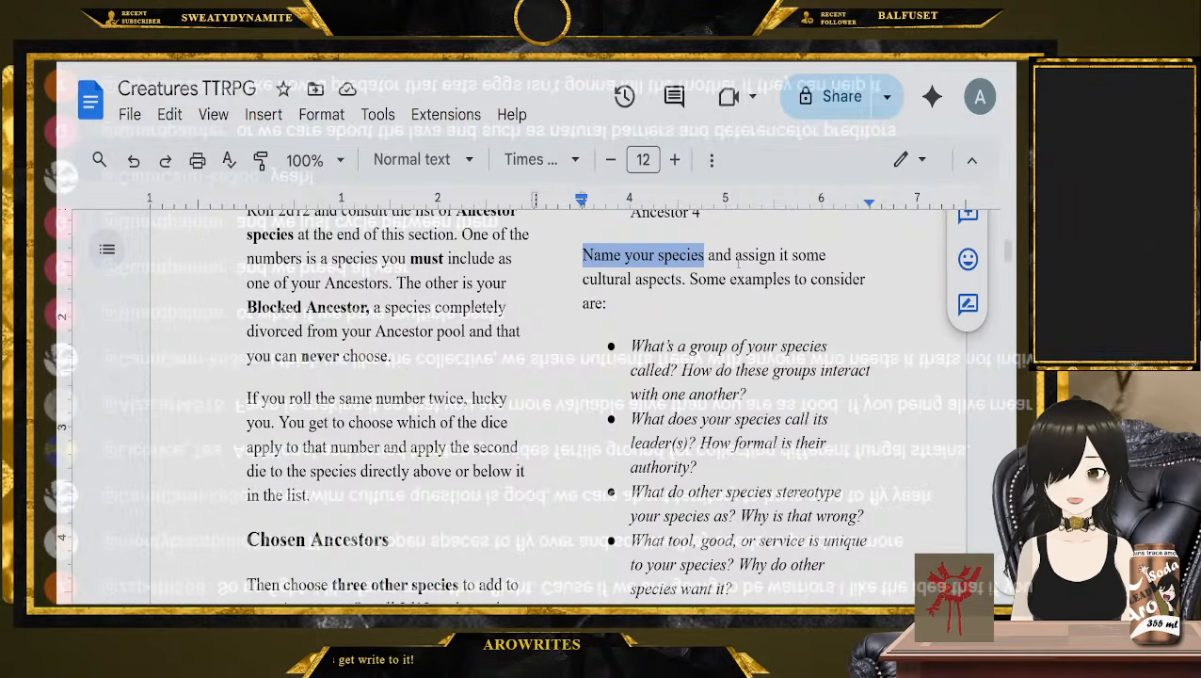
Read the example cultural-aspect questions, highlighting parts of those on how groups interact, leaders' authority and stereotypes by other species
{"action": "scroll", "coordinate": [696, 283], "scroll_direction": "down", "scroll_amount": 1}
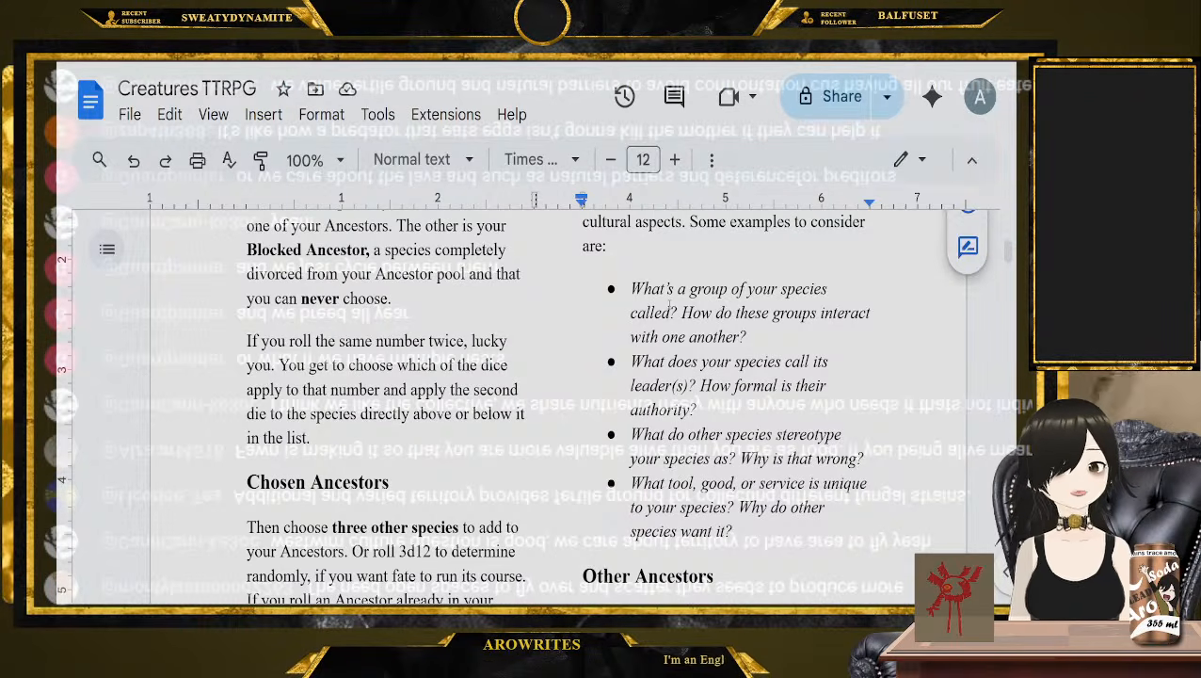
{"action": "left_click_drag", "start_coordinate": [643, 289], "coordinate": [749, 343]}
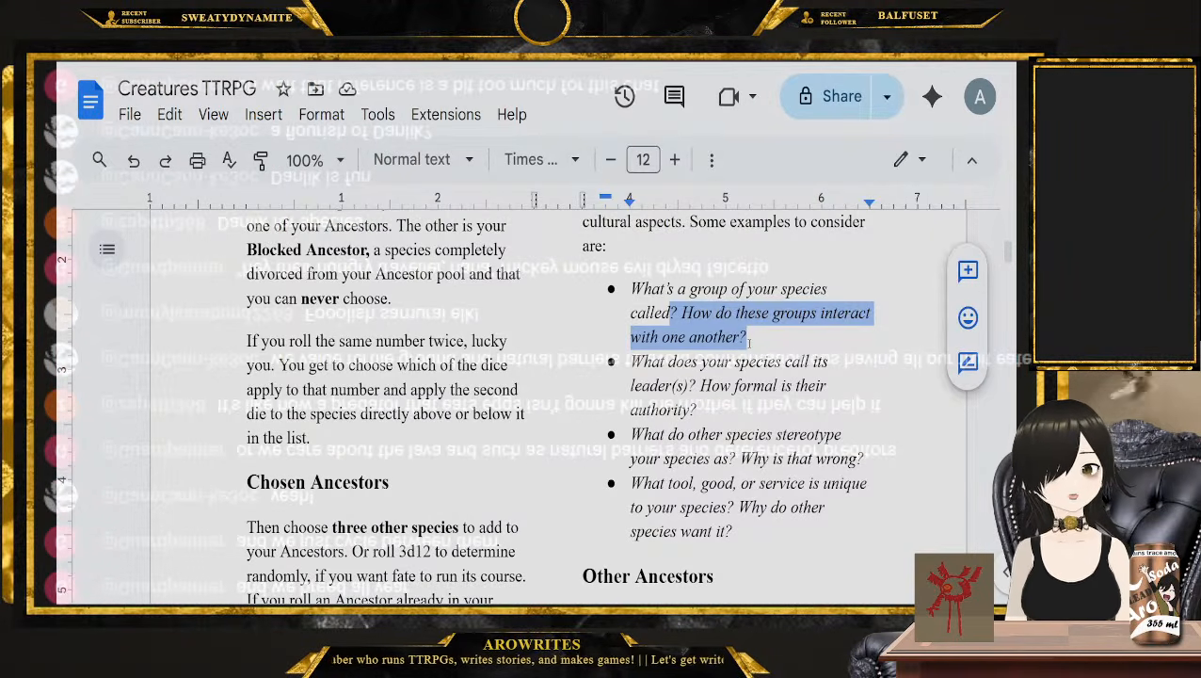
{"action": "left_click", "coordinate": [750, 344]}
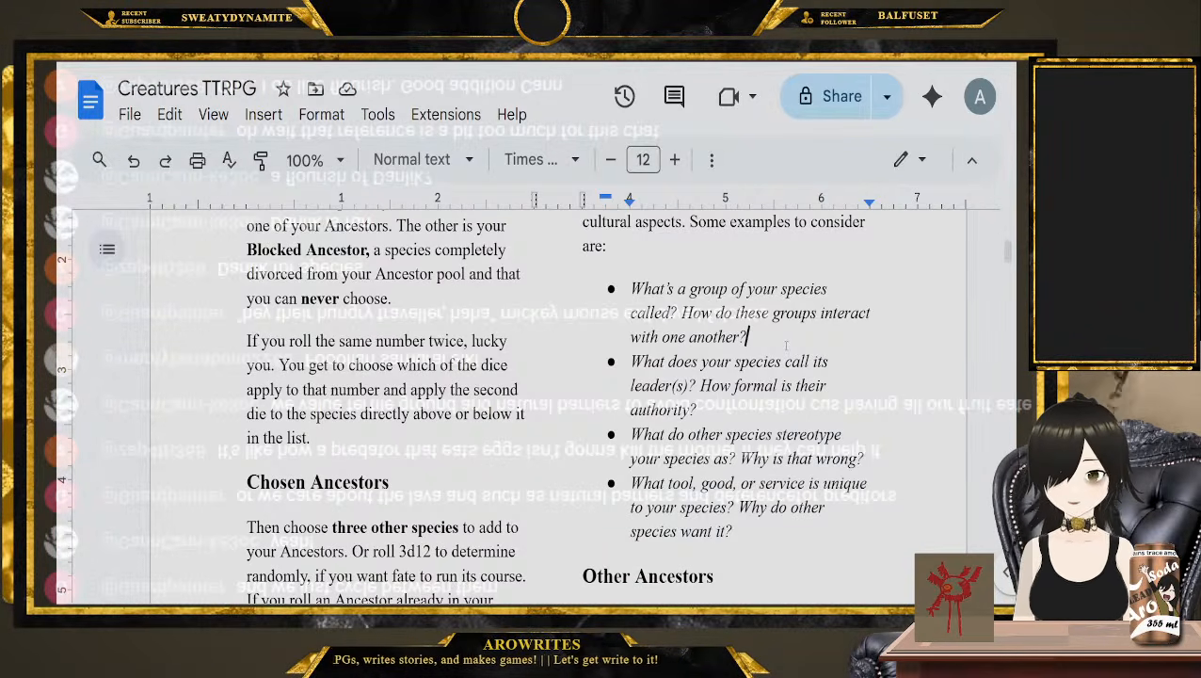
{"action": "left_click_drag", "start_coordinate": [630, 362], "coordinate": [701, 386]}
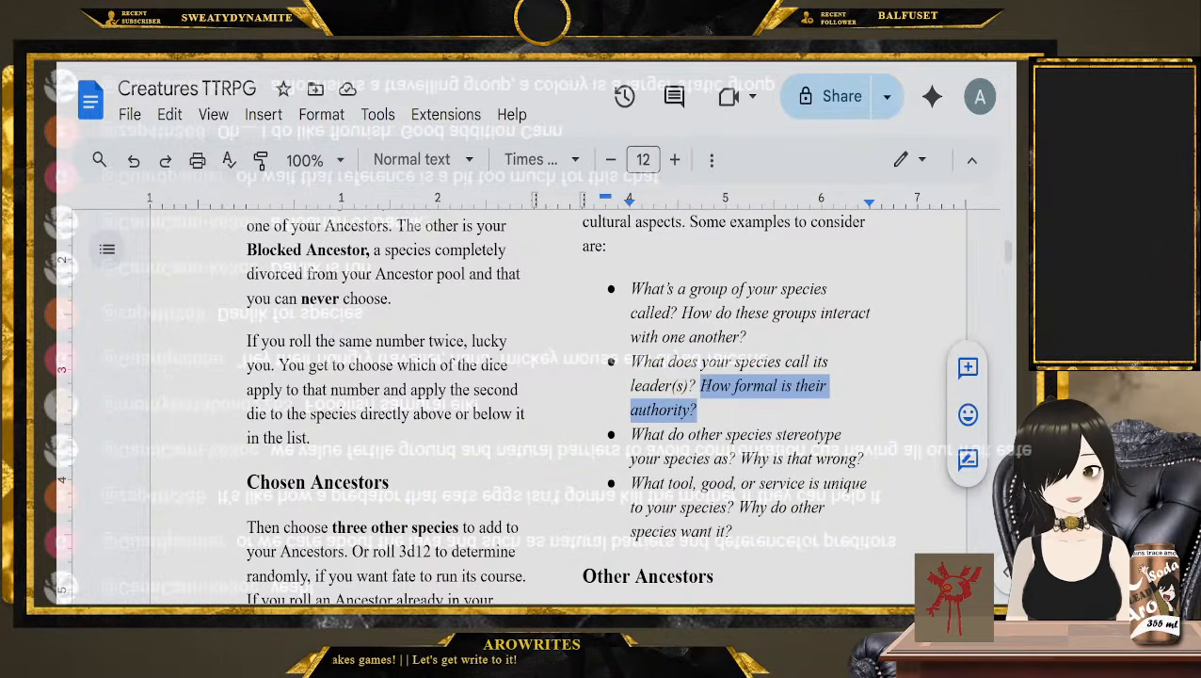
{"action": "left_click", "coordinate": [715, 407]}
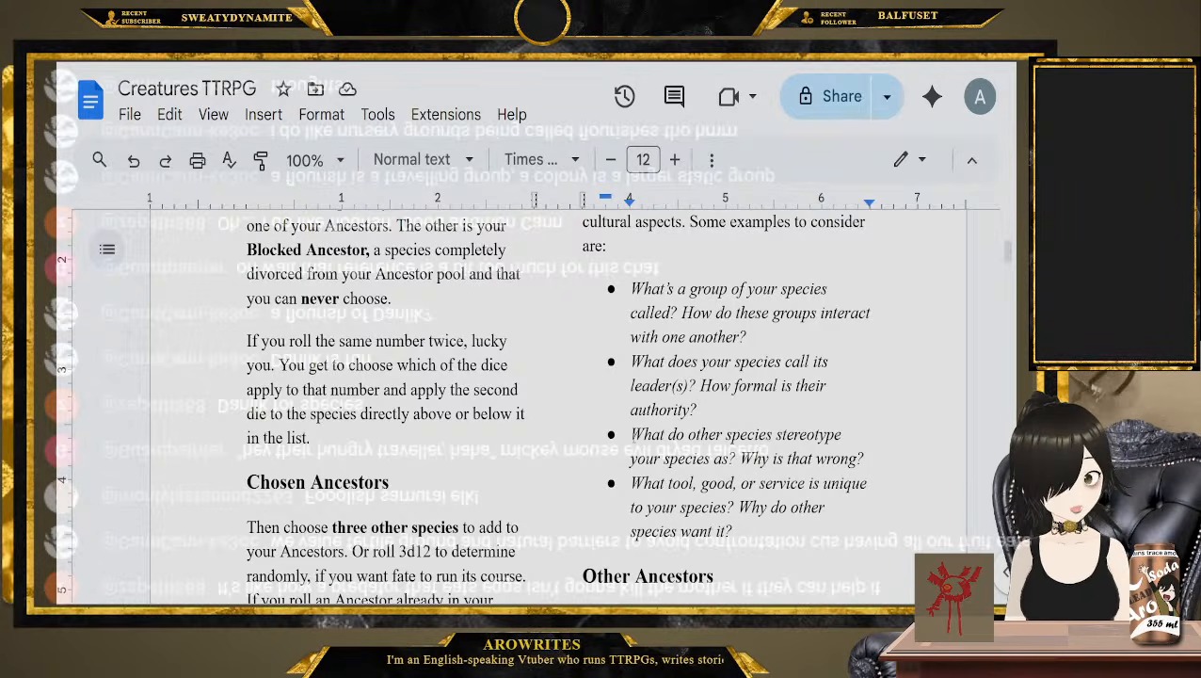
{"action": "left_click_drag", "start_coordinate": [631, 434], "coordinate": [864, 459]}
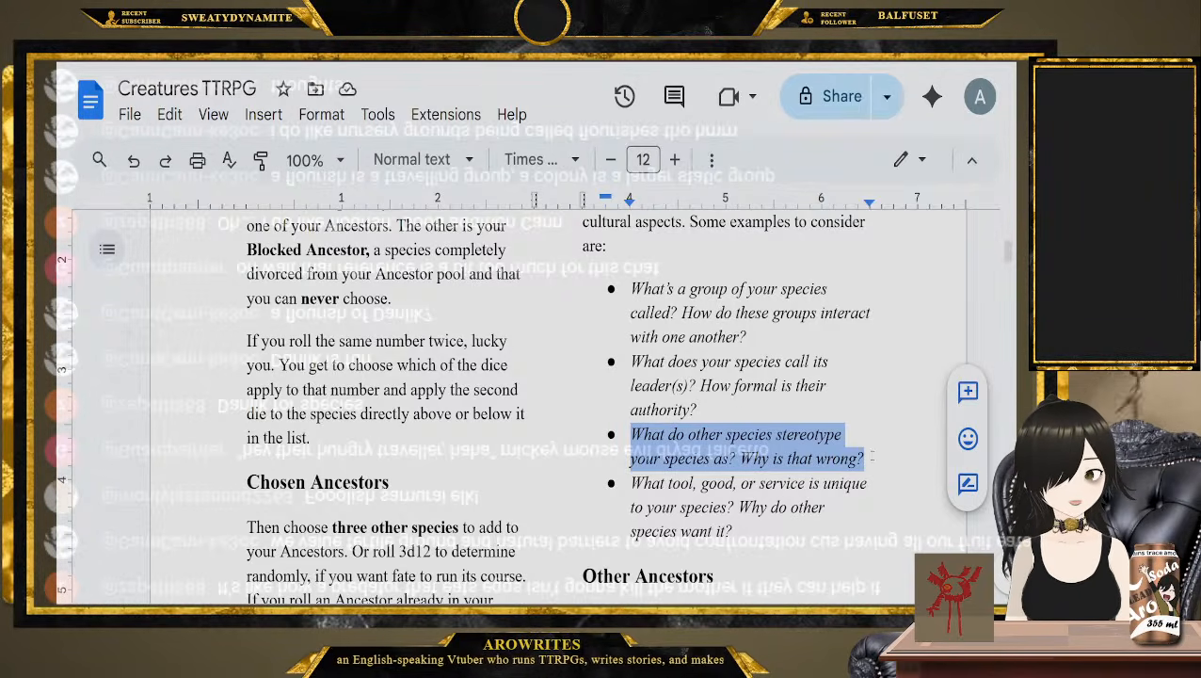
{"action": "left_click", "coordinate": [868, 455]}
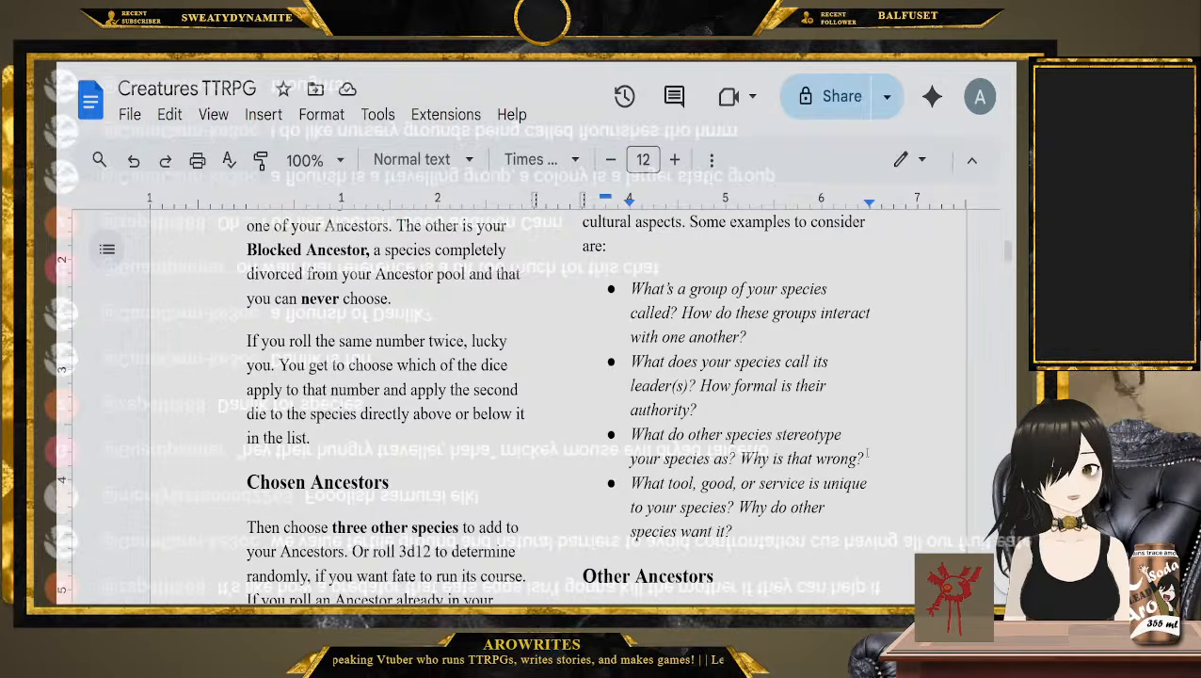
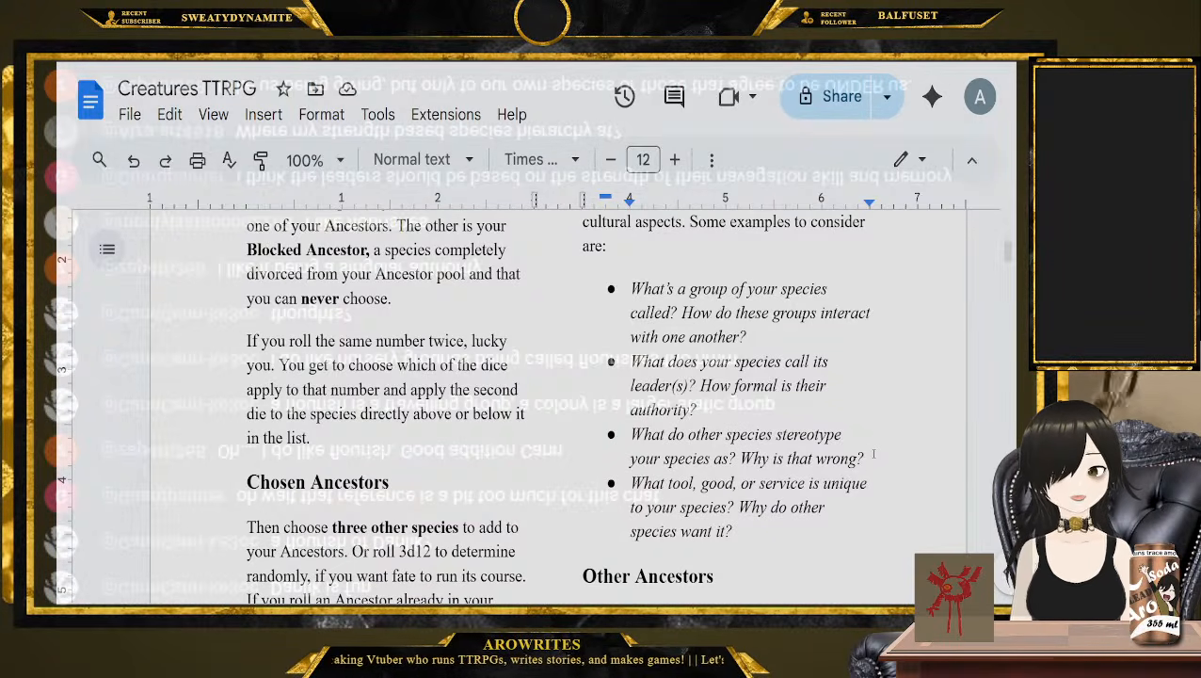
Read the example cultural question on the tool, good, or service unique to the species, highlighting it
{"action": "scroll", "coordinate": [874, 454], "scroll_direction": "down", "scroll_amount": 1}
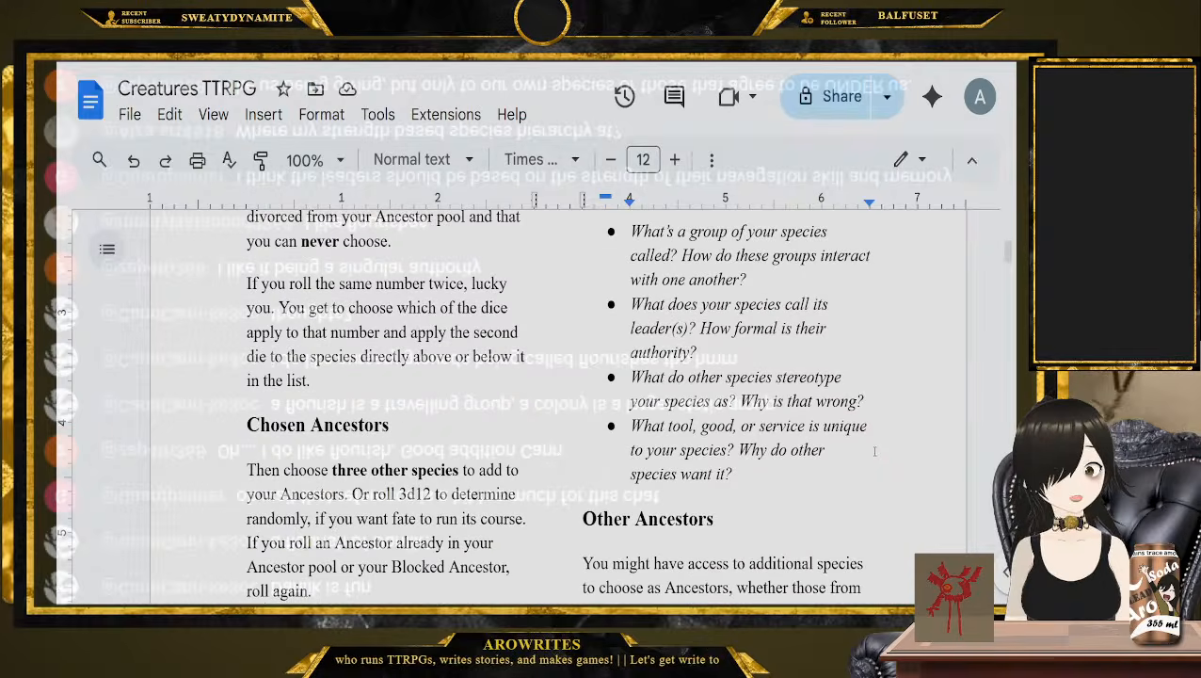
{"action": "left_click", "coordinate": [857, 471]}
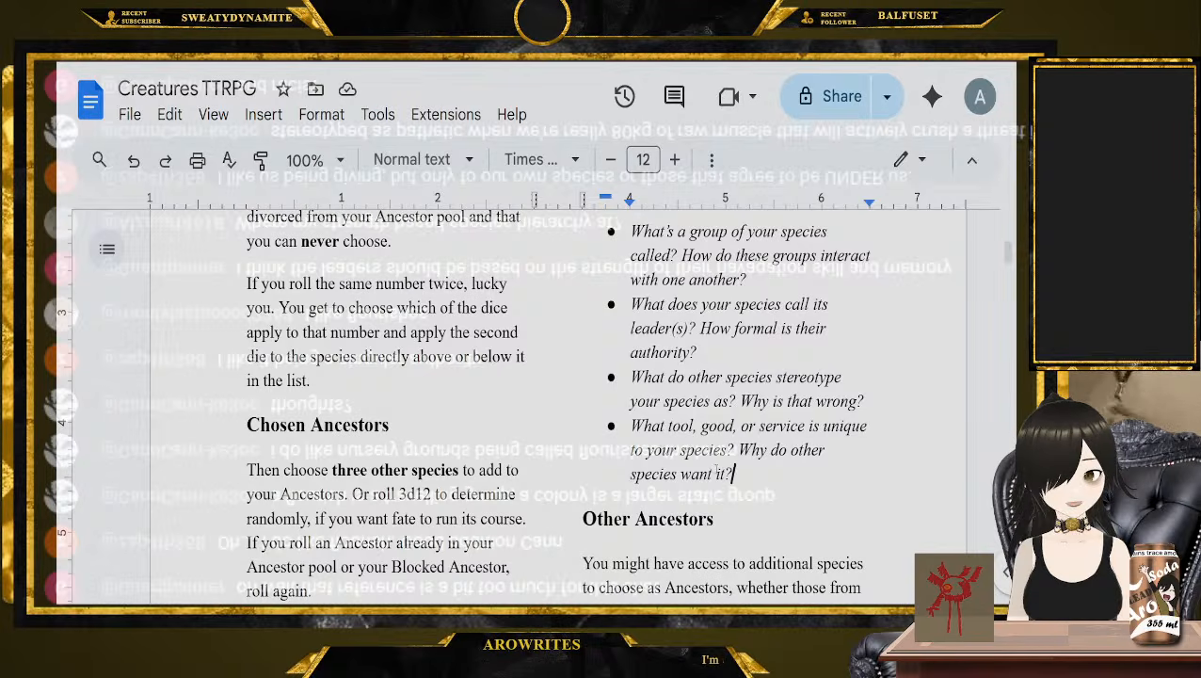
{"action": "left_click_drag", "start_coordinate": [734, 475], "coordinate": [630, 428]}
{"action": "left_click", "coordinate": [756, 493]}
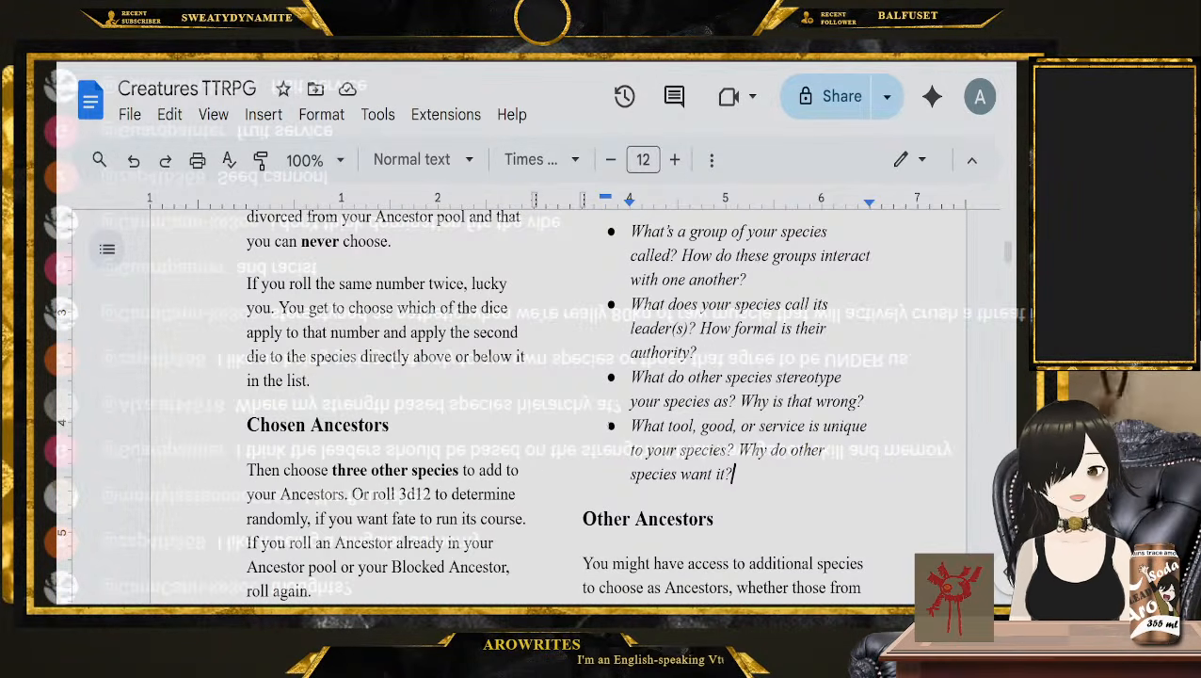
Read the Other Ancestors section, highlighting its paragraph on access to additional species as Ancestors
{"action": "scroll", "coordinate": [551, 329], "scroll_direction": "down", "scroll_amount": 5}
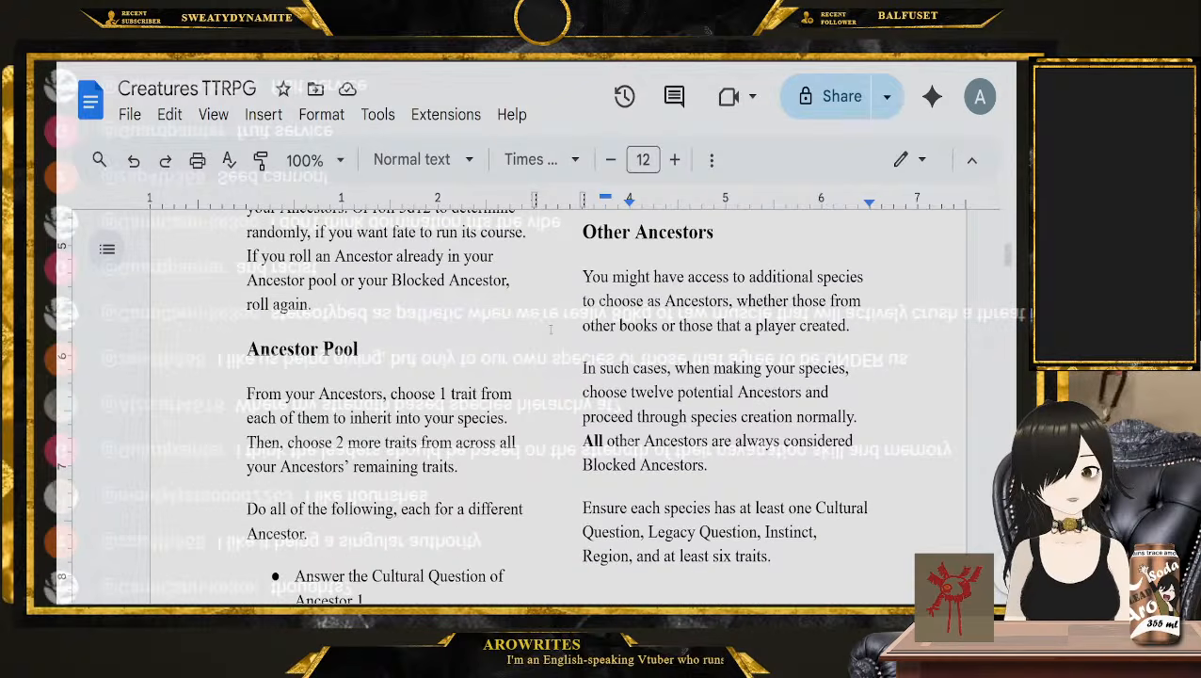
{"action": "left_click_drag", "start_coordinate": [584, 226], "coordinate": [767, 579]}
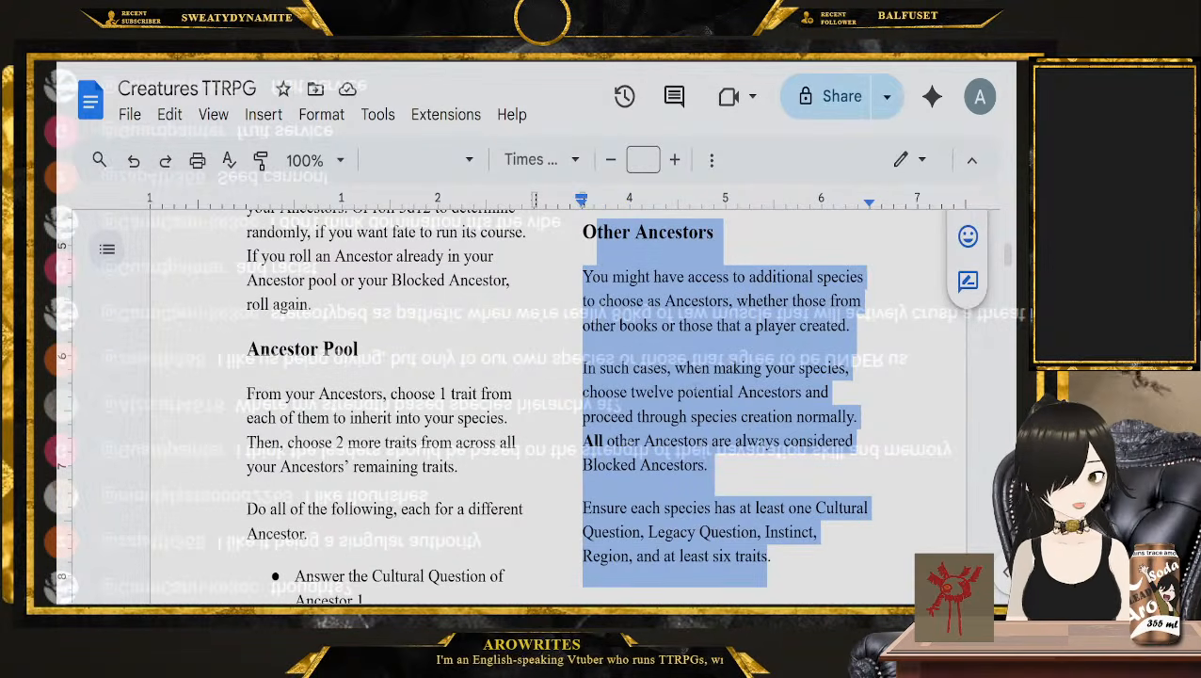
{"action": "left_click", "coordinate": [729, 465]}
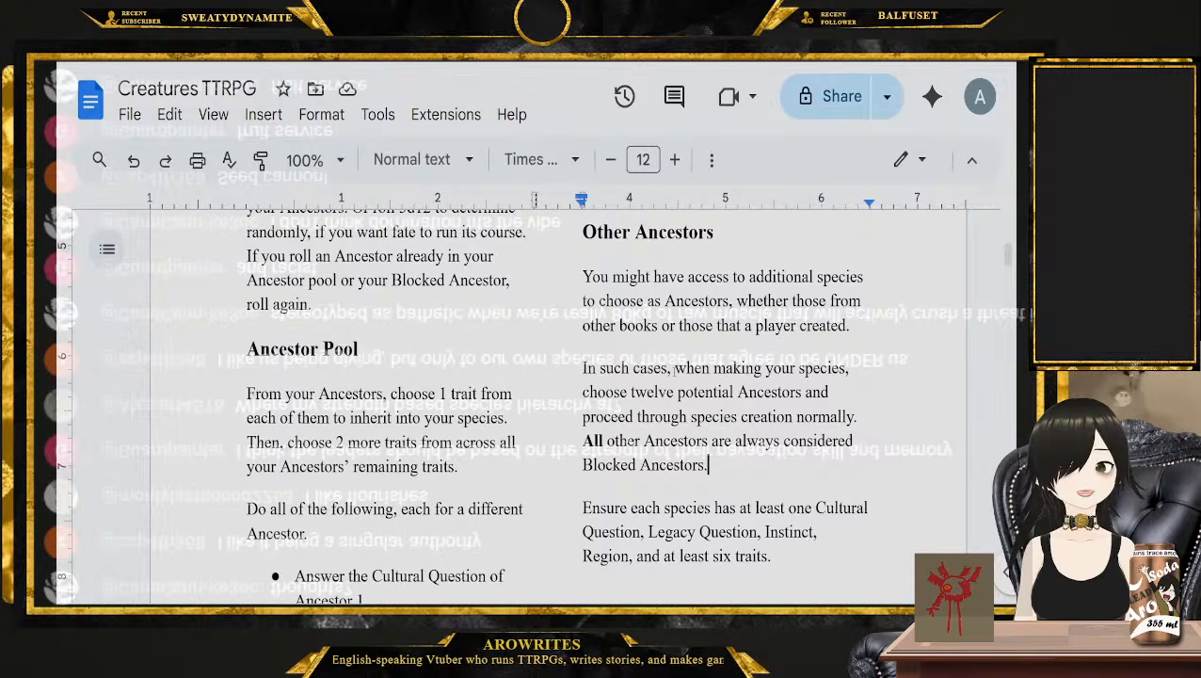
{"action": "left_click_drag", "start_coordinate": [583, 275], "coordinate": [853, 329]}
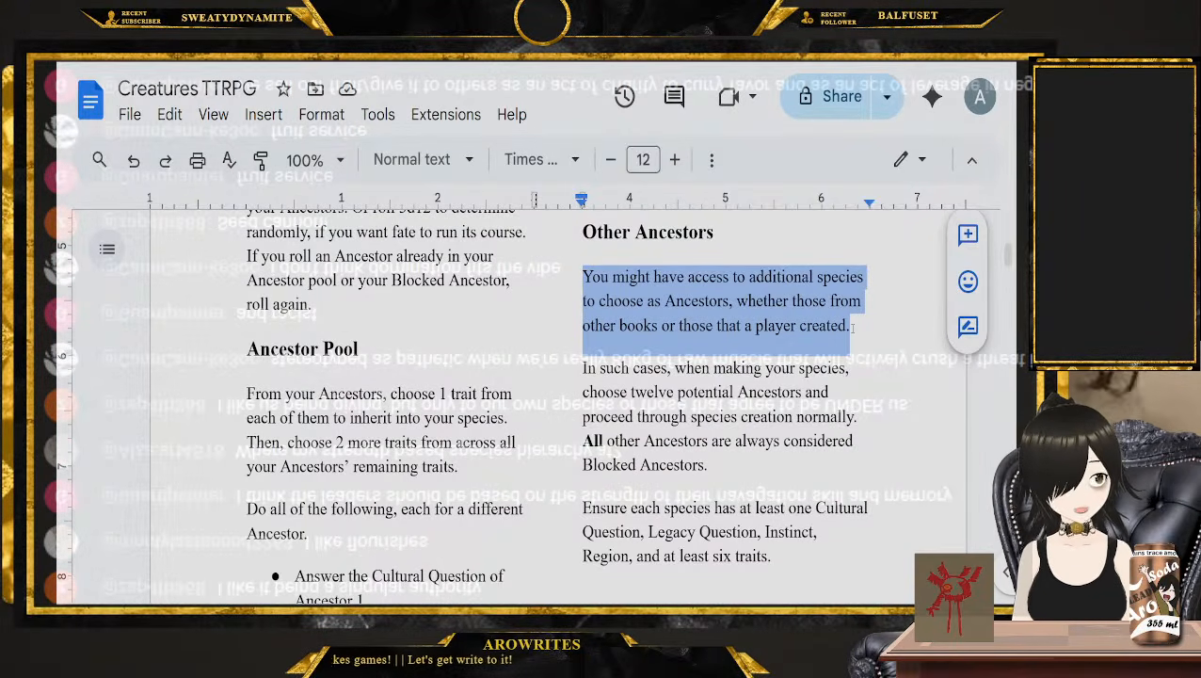
Look over the Thisetrix entry, highlighting its traits, region, instinct and questions as a species example
{"action": "scroll", "coordinate": [853, 326], "scroll_direction": "down", "scroll_amount": 15}
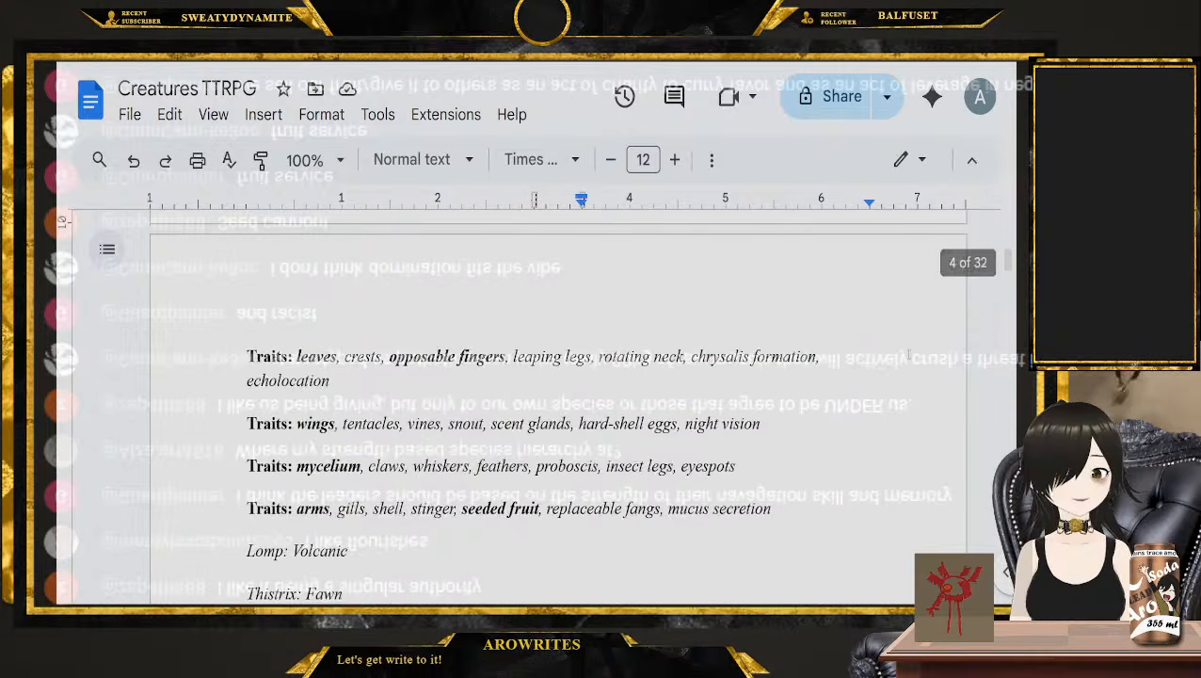
{"action": "scroll", "coordinate": [541, 442], "scroll_direction": "down", "scroll_amount": 2}
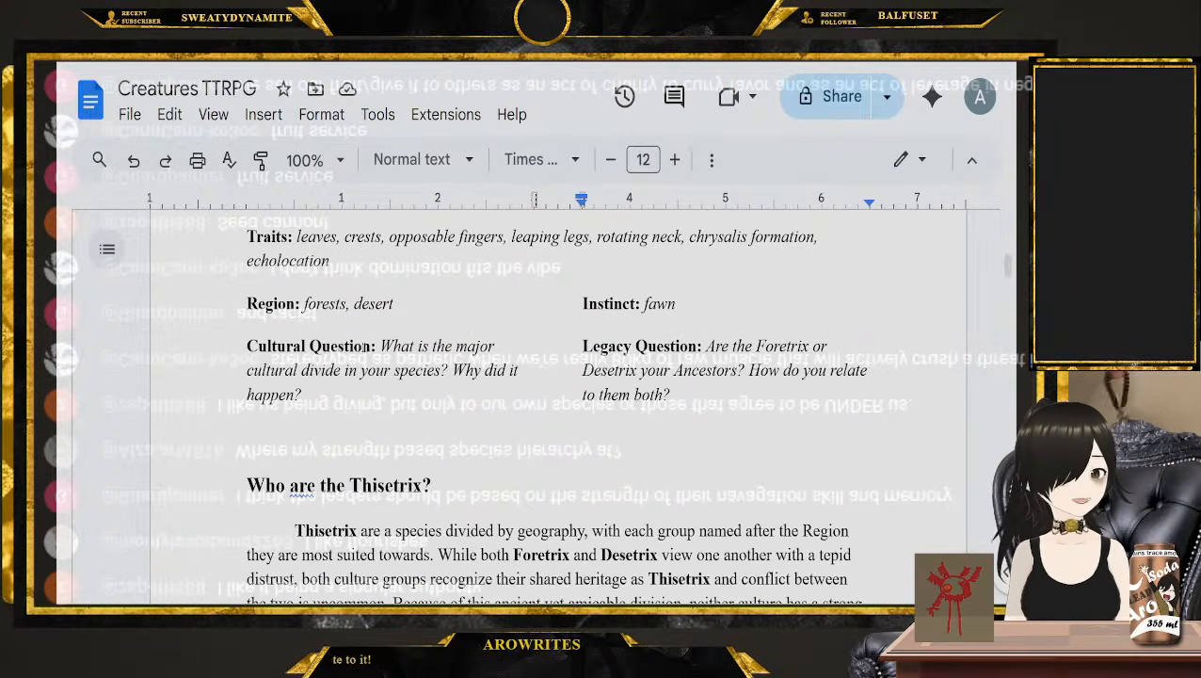
{"action": "left_click_drag", "start_coordinate": [247, 235], "coordinate": [695, 382]}
{"action": "scroll", "coordinate": [695, 382], "scroll_direction": "down", "scroll_amount": 5}
{"action": "scroll", "coordinate": [695, 382], "scroll_direction": "up", "scroll_amount": 9}
{"action": "scroll", "coordinate": [695, 382], "scroll_direction": "up", "scroll_amount": 15}
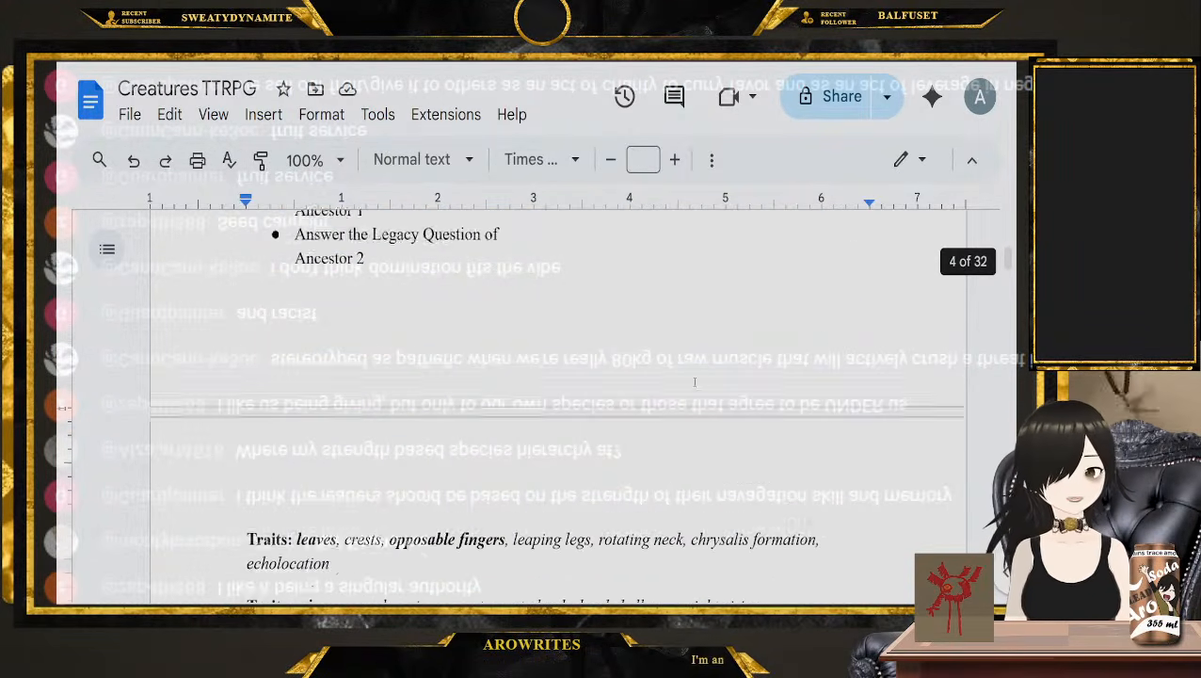
{"action": "scroll", "coordinate": [757, 441], "scroll_direction": "up", "scroll_amount": 1}
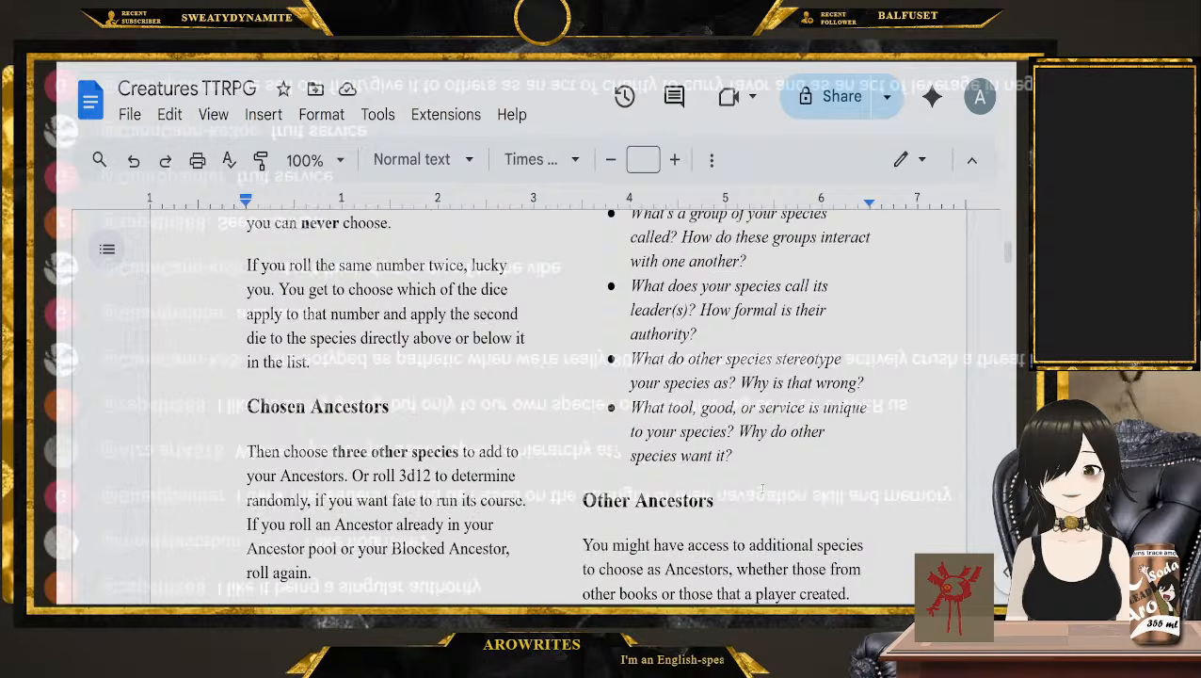
Reread the Other Ancestors rules on choosing twelve potential Ancestors and what each species must include
{"action": "left_click", "coordinate": [765, 486]}
{"action": "scroll", "coordinate": [766, 486], "scroll_direction": "down", "scroll_amount": 4}
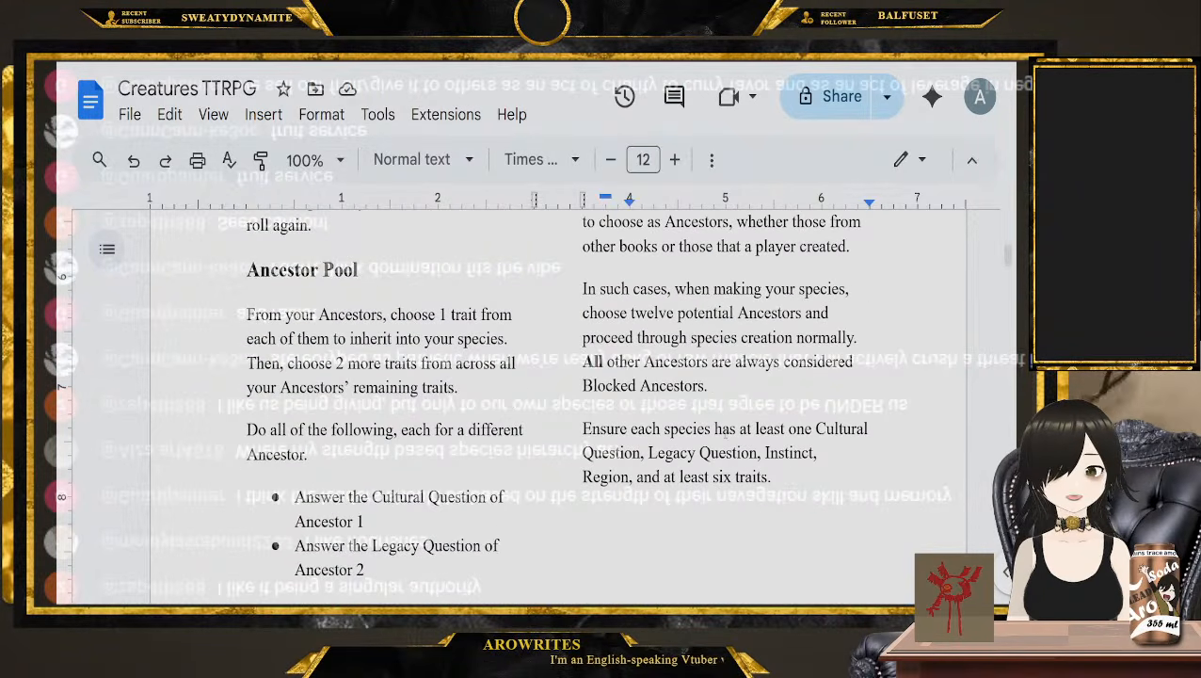
{"action": "scroll", "coordinate": [725, 430], "scroll_direction": "up", "scroll_amount": 1}
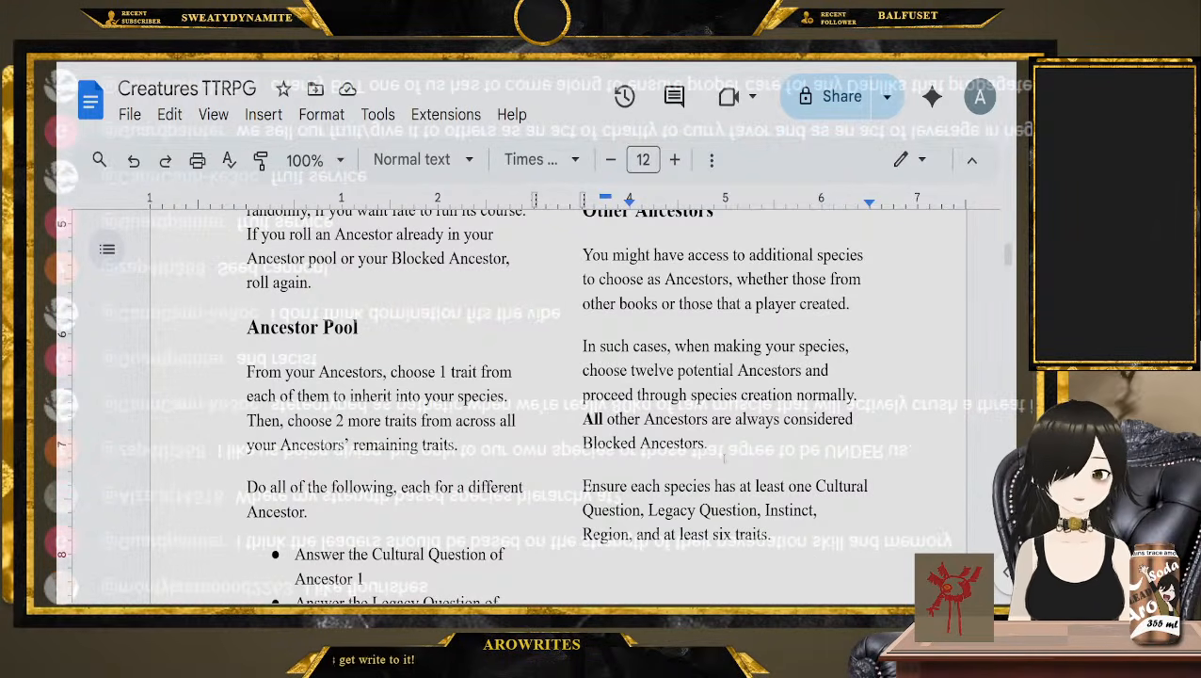
Delete everything from the Thisetrix heading through The Xomp faction's description, plus the blank line left before Factions and Agendas
{"action": "scroll", "coordinate": [725, 459], "scroll_direction": "down", "scroll_amount": 10}
{"action": "scroll", "coordinate": [462, 456], "scroll_direction": "down", "scroll_amount": 5}
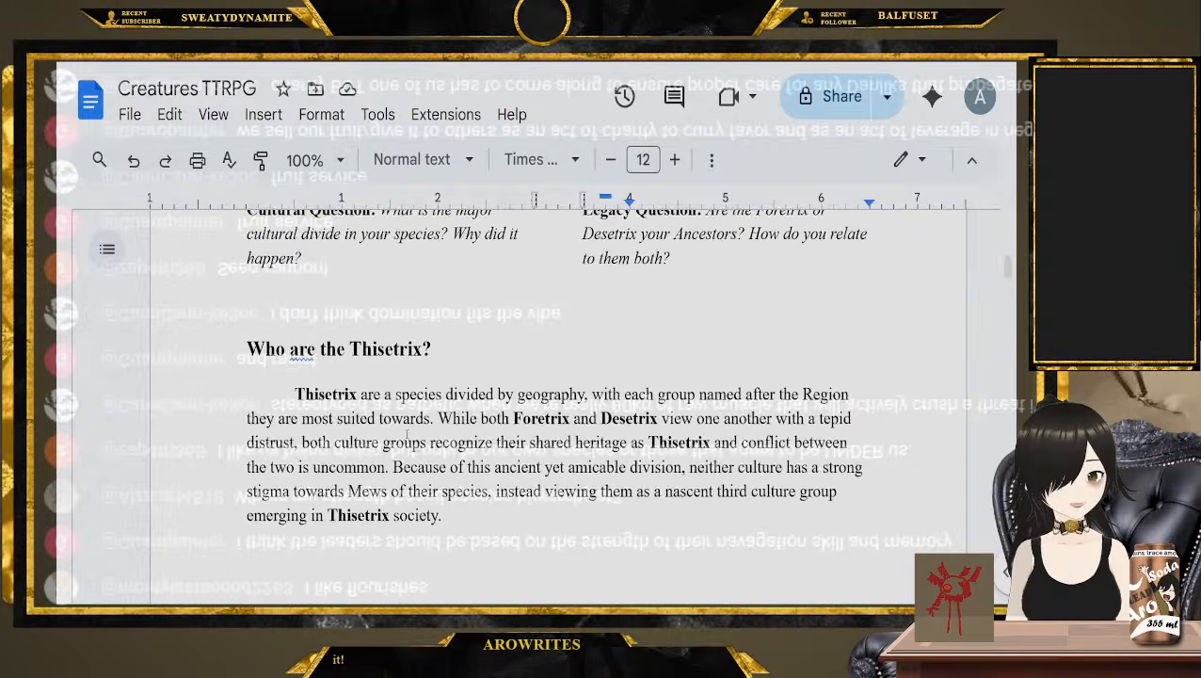
{"action": "scroll", "coordinate": [376, 405], "scroll_direction": "up", "scroll_amount": 4}
{"action": "scroll", "coordinate": [224, 350], "scroll_direction": "down", "scroll_amount": 5}
{"action": "scroll", "coordinate": [224, 350], "scroll_direction": "down", "scroll_amount": 5}
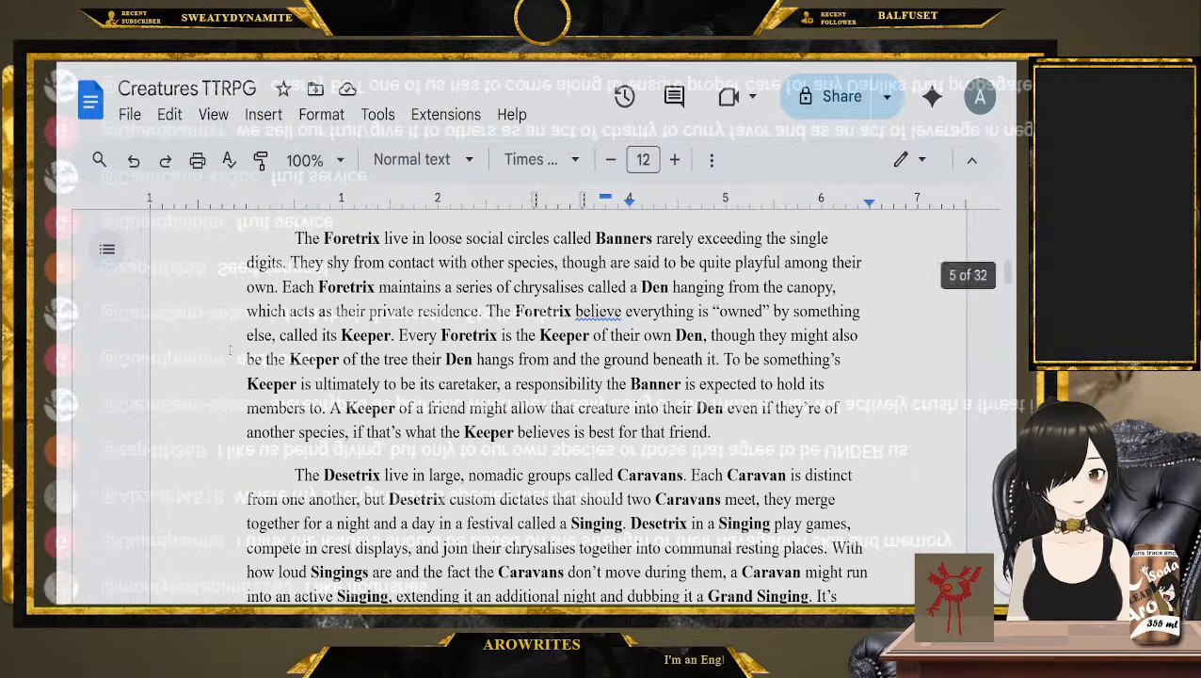
{"action": "scroll", "coordinate": [240, 377], "scroll_direction": "up", "scroll_amount": 7}
{"action": "scroll", "coordinate": [238, 359], "scroll_direction": "up", "scroll_amount": 3}
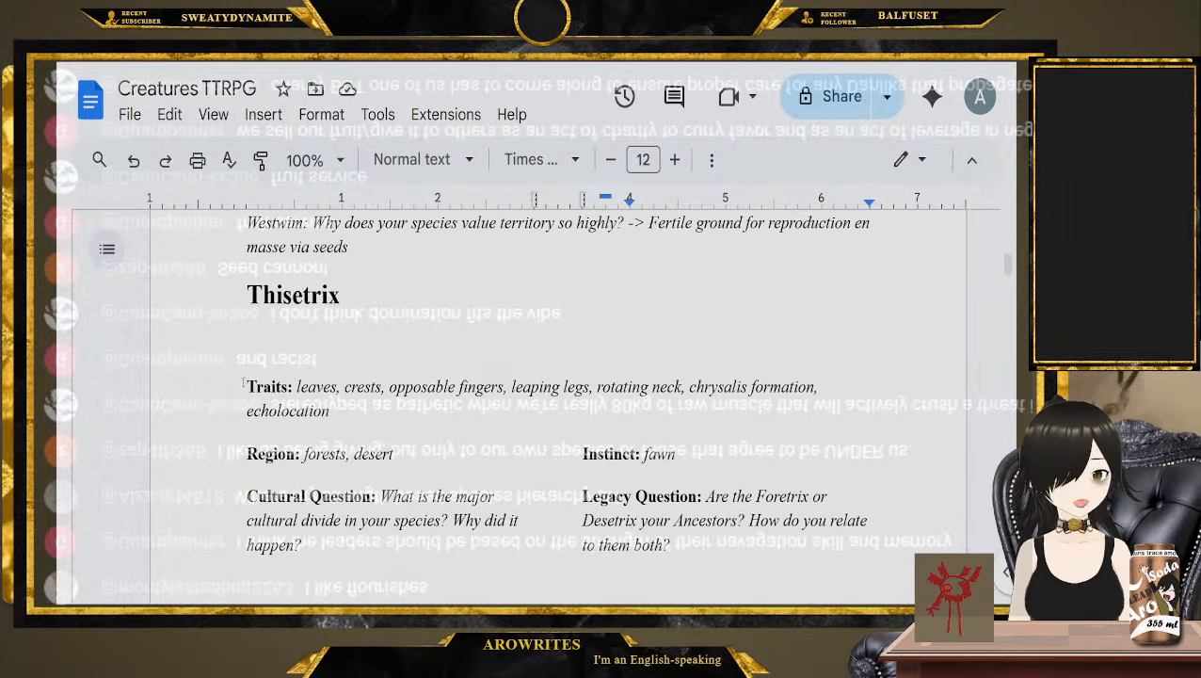
{"action": "left_click", "coordinate": [247, 294]}
{"action": "scroll", "coordinate": [277, 346], "scroll_direction": "down", "scroll_amount": 10}
{"action": "scroll", "coordinate": [276, 345], "scroll_direction": "down", "scroll_amount": 20}
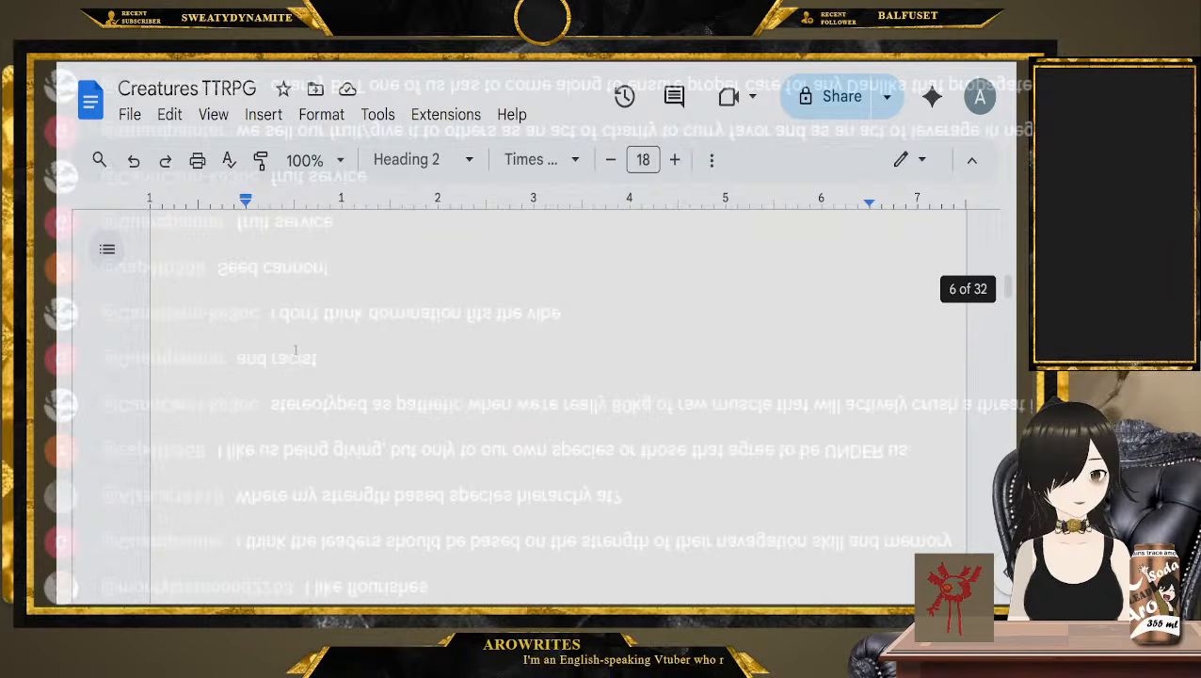
{"action": "scroll", "coordinate": [518, 465], "scroll_direction": "down", "scroll_amount": 10}
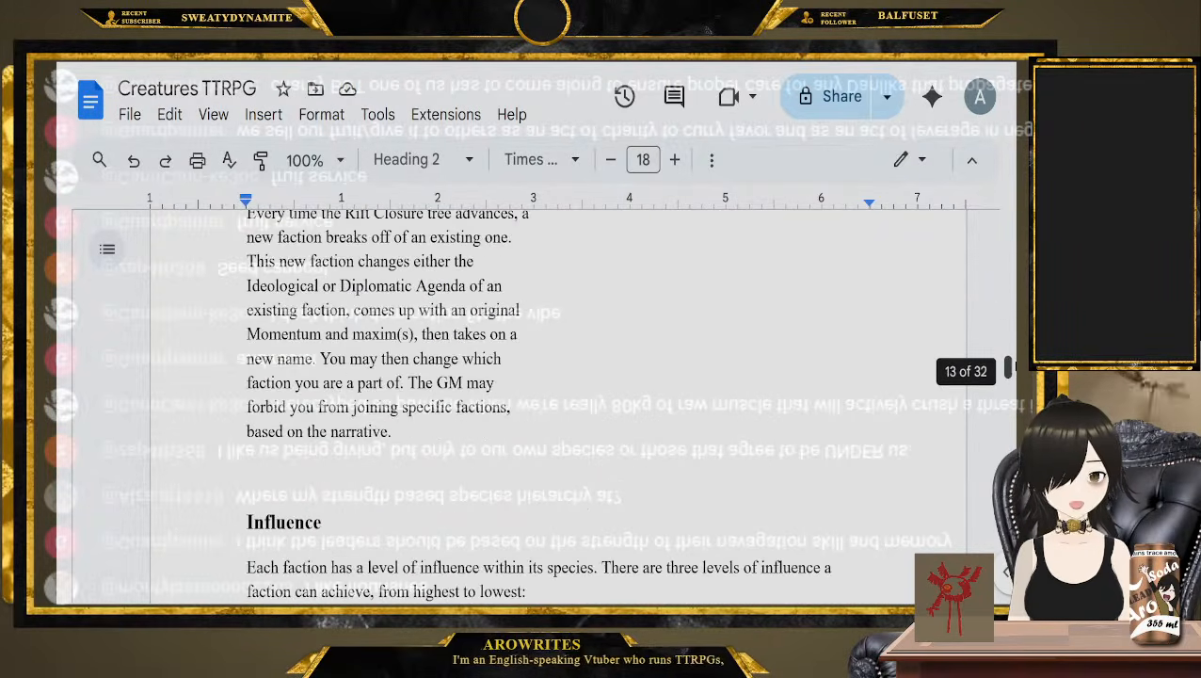
{"action": "scroll", "coordinate": [518, 465], "scroll_direction": "up", "scroll_amount": 8}
{"action": "scroll", "coordinate": [518, 465], "scroll_direction": "up", "scroll_amount": 6}
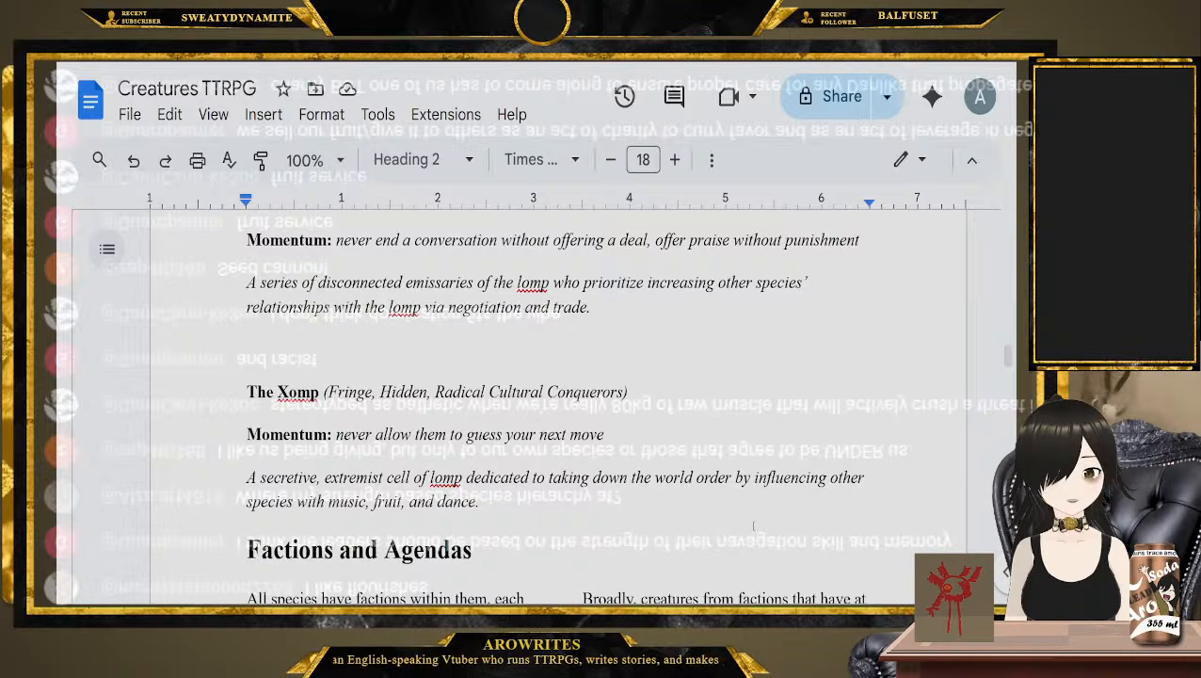
{"action": "left_click", "coordinate": [723, 503], "text": "shift"}
{"action": "key", "text": "BackSpace"}
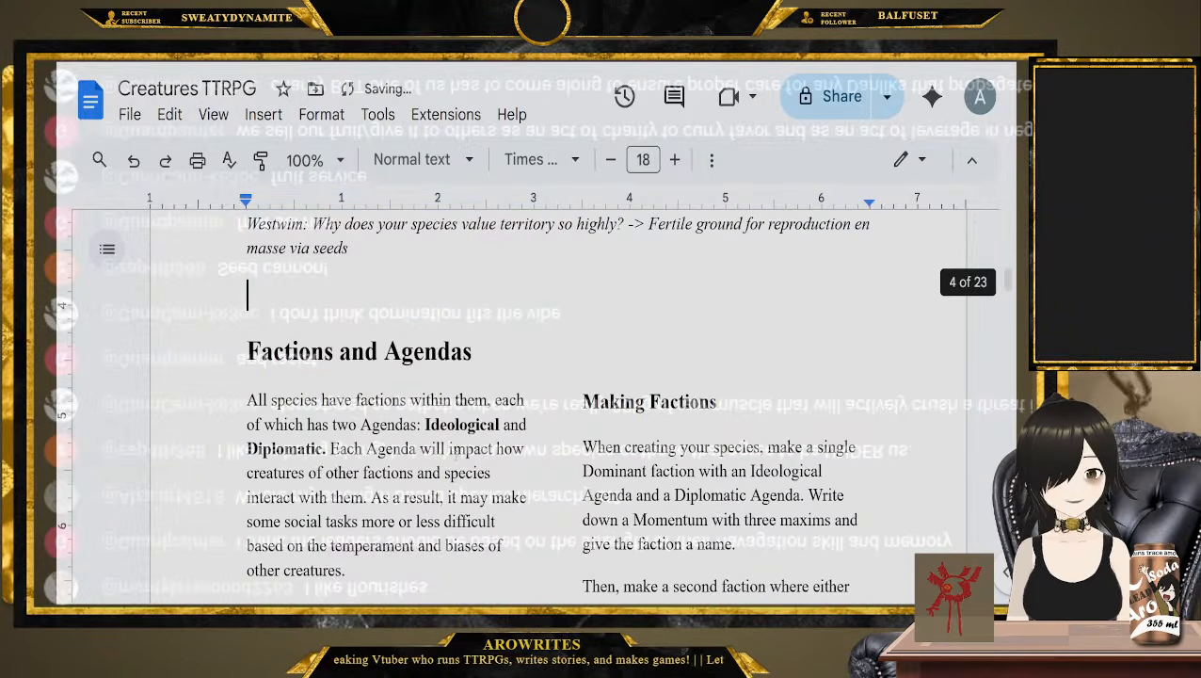
{"action": "key", "text": "BackSpace"}
{"action": "scroll", "coordinate": [307, 381], "scroll_direction": "up", "scroll_amount": 1}
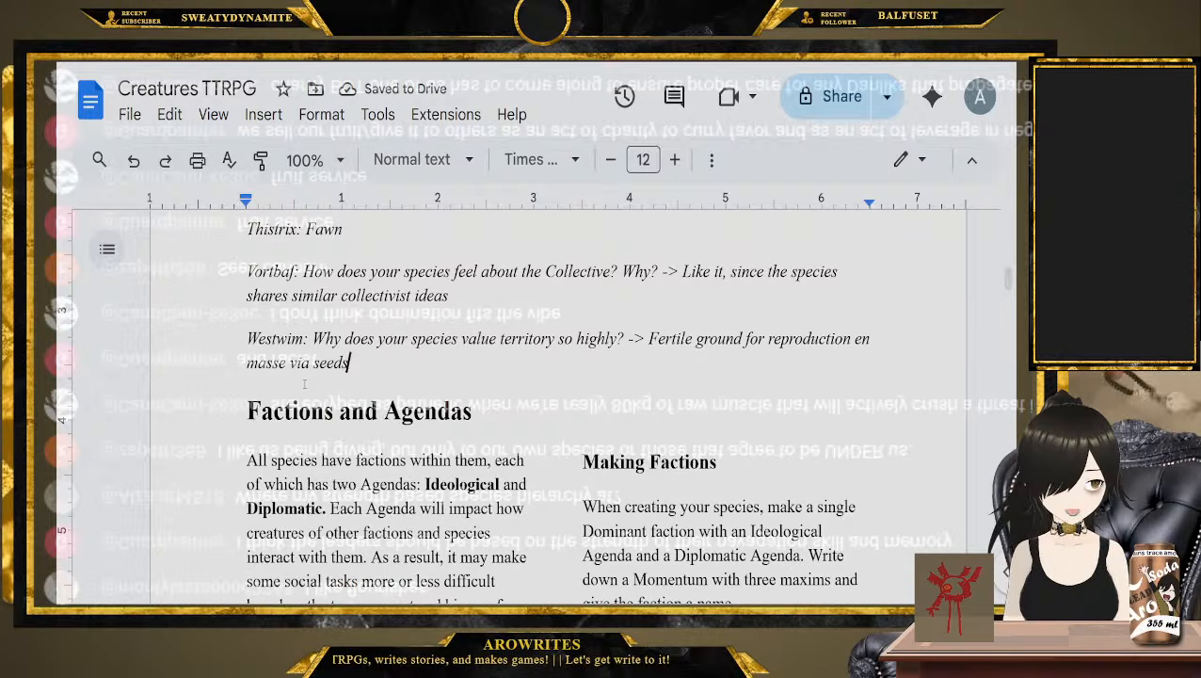
Read the Factions and Agendas section, including the Making Factions rules on creating a Dominant and a second faction
{"action": "scroll", "coordinate": [296, 386], "scroll_direction": "up", "scroll_amount": 2}
{"action": "scroll", "coordinate": [236, 368], "scroll_direction": "down", "scroll_amount": 4}
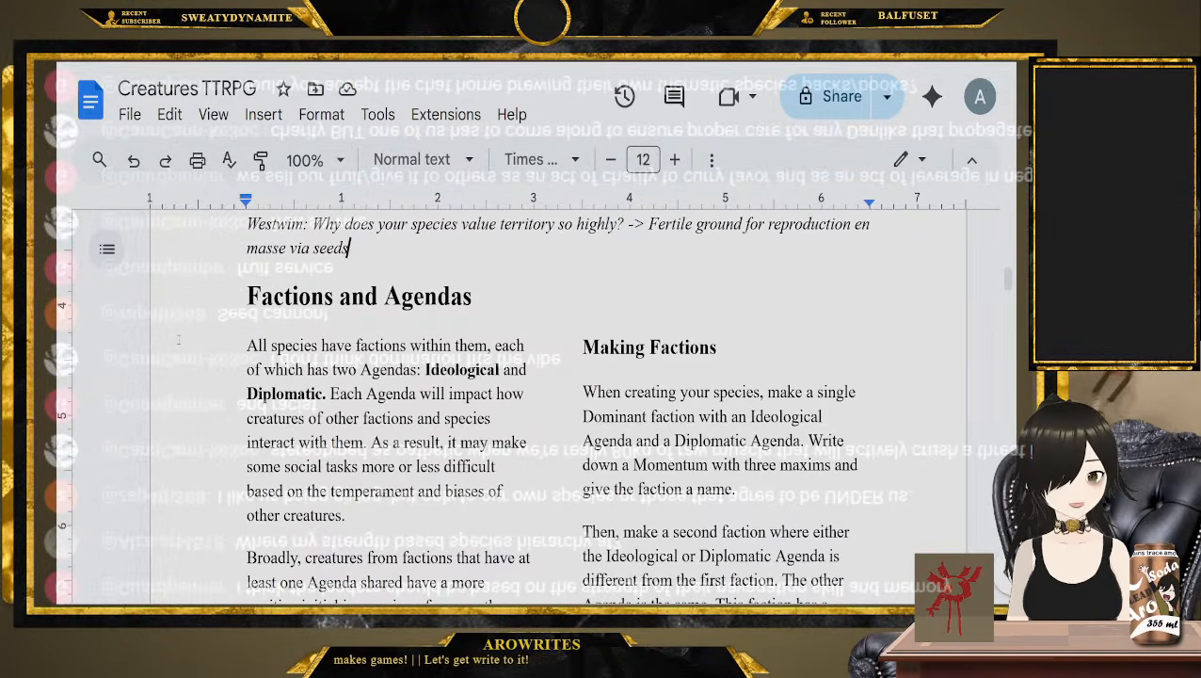
{"action": "left_click", "coordinate": [232, 363]}
{"action": "scroll", "coordinate": [227, 360], "scroll_direction": "down", "scroll_amount": 1}
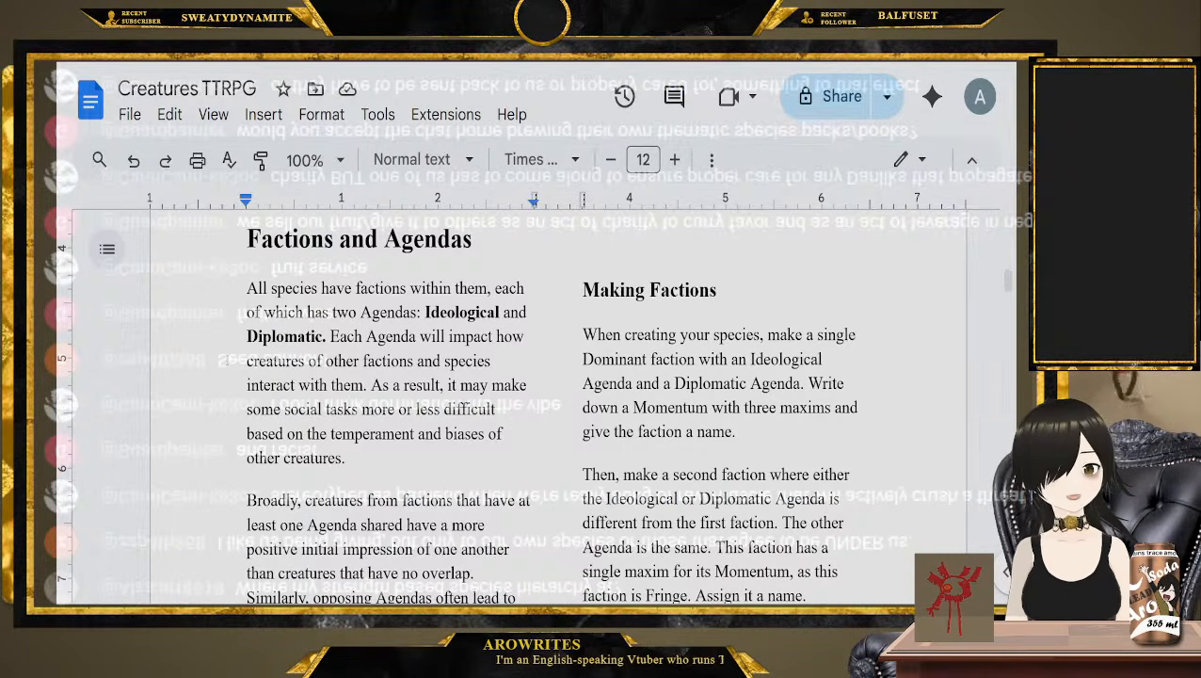
{"action": "scroll", "coordinate": [224, 365], "scroll_direction": "down", "scroll_amount": 1}
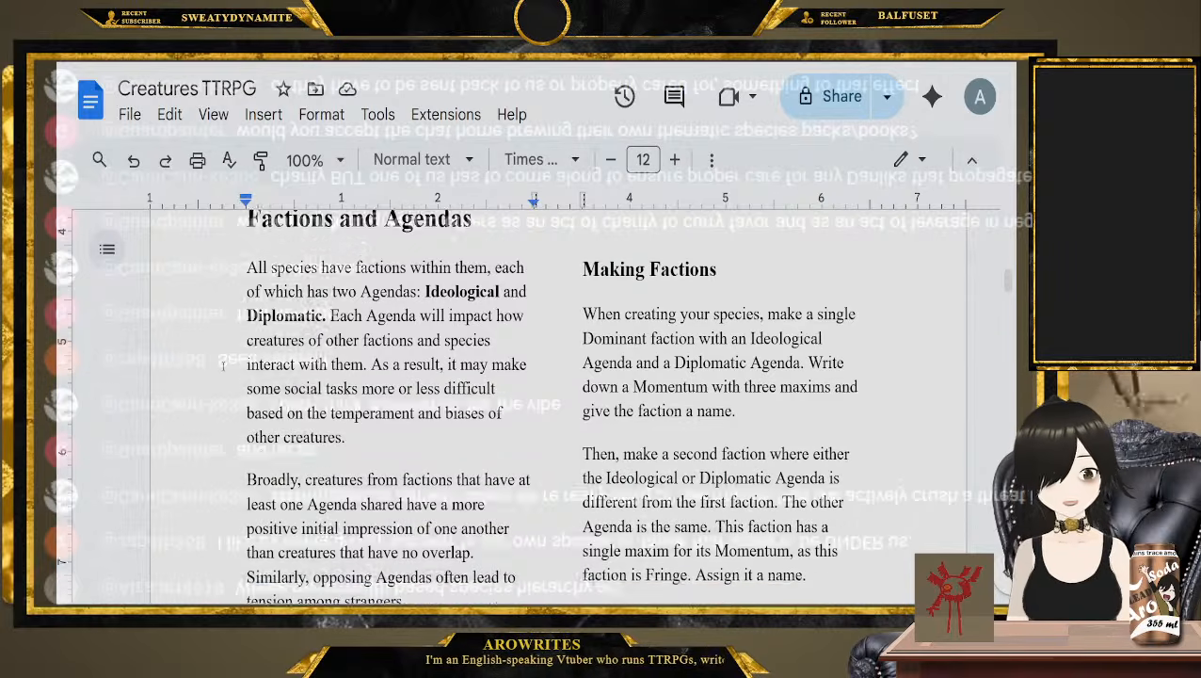
{"action": "scroll", "coordinate": [223, 365], "scroll_direction": "down", "scroll_amount": 2}
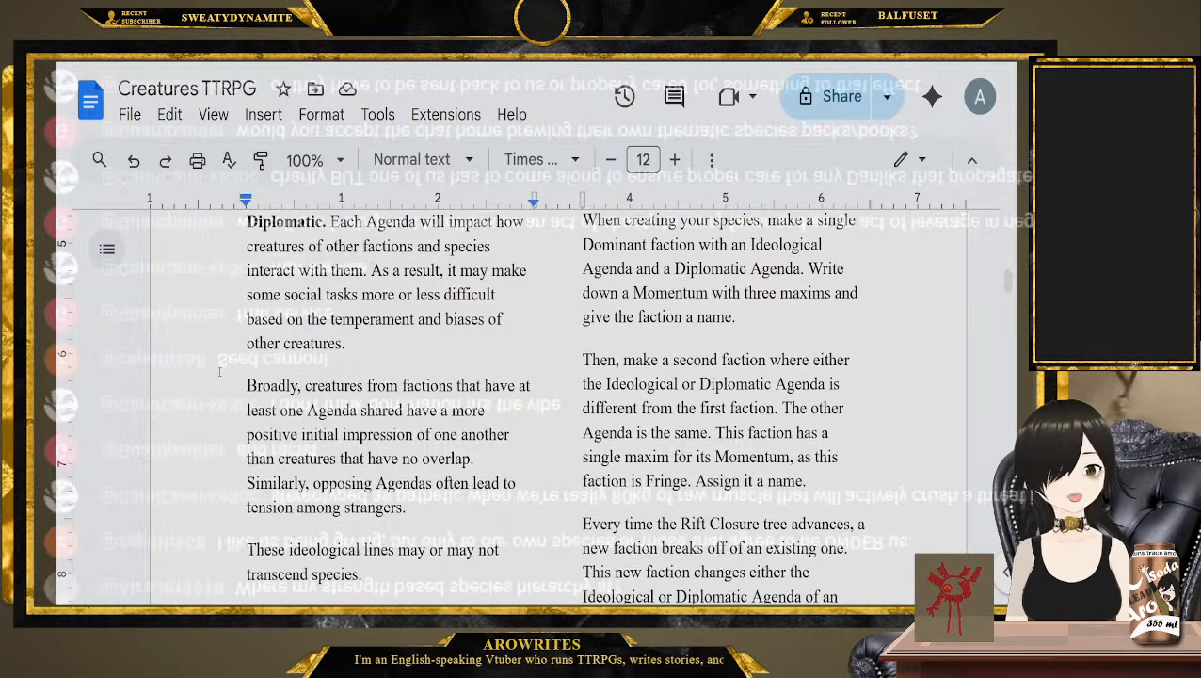
{"action": "scroll", "coordinate": [215, 372], "scroll_direction": "down", "scroll_amount": 1}
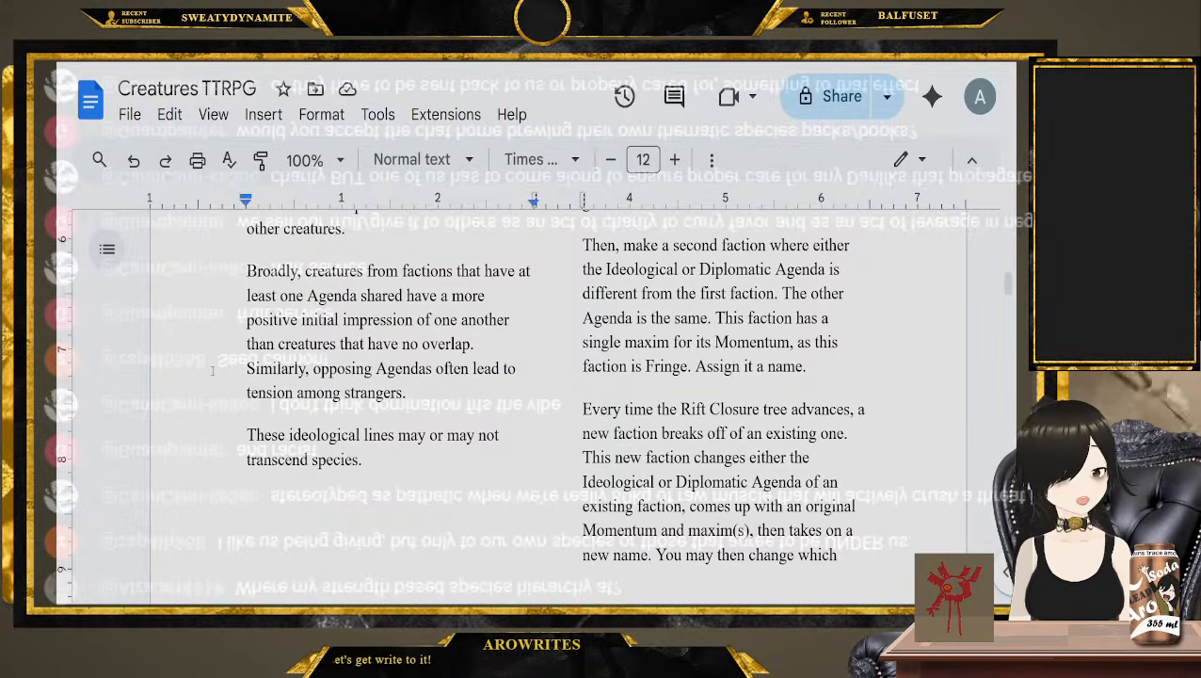
{"action": "scroll", "coordinate": [213, 371], "scroll_direction": "up", "scroll_amount": 3}
{"action": "scroll", "coordinate": [533, 254], "scroll_direction": "down", "scroll_amount": 1}
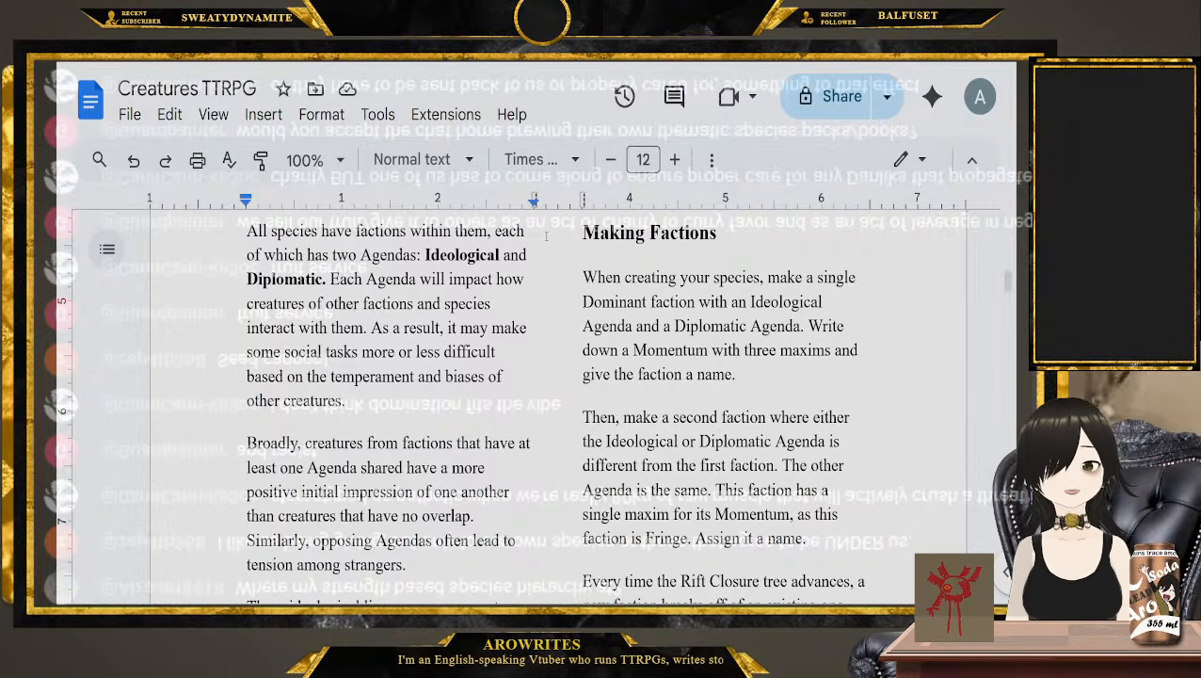
Read the Influence section, highlighting the Dominant faction's role as primary cultural force and the limit of one per species
{"action": "scroll", "coordinate": [547, 238], "scroll_direction": "down", "scroll_amount": 15}
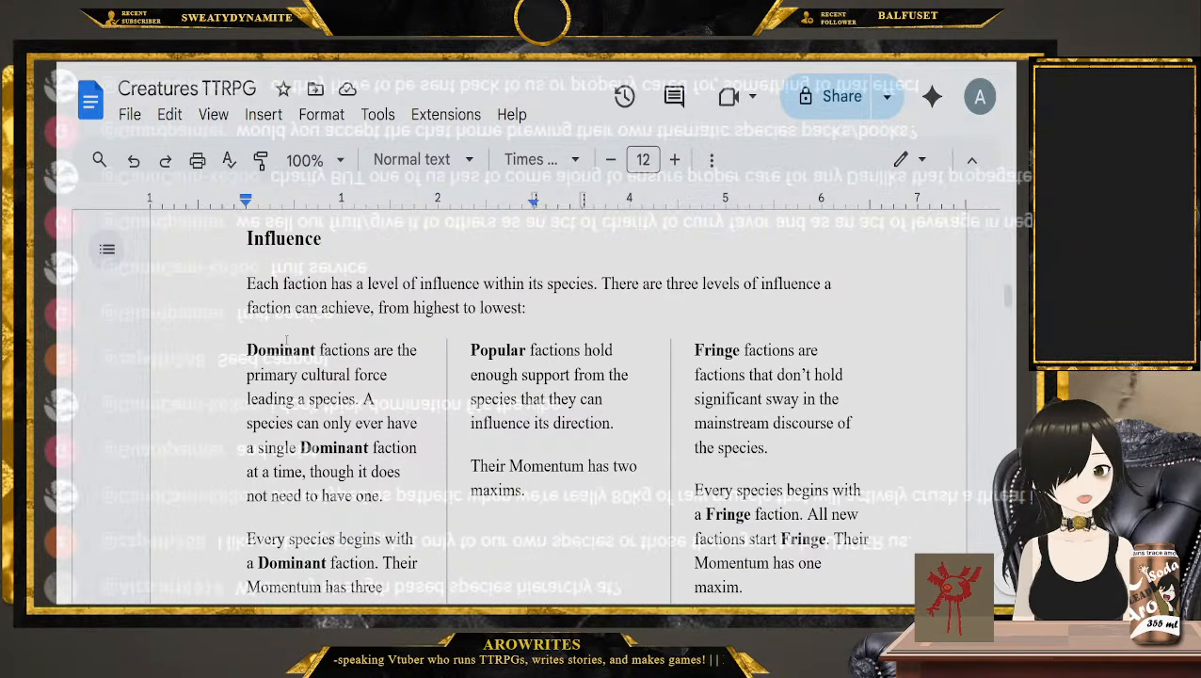
{"action": "scroll", "coordinate": [556, 409], "scroll_direction": "down", "scroll_amount": 1}
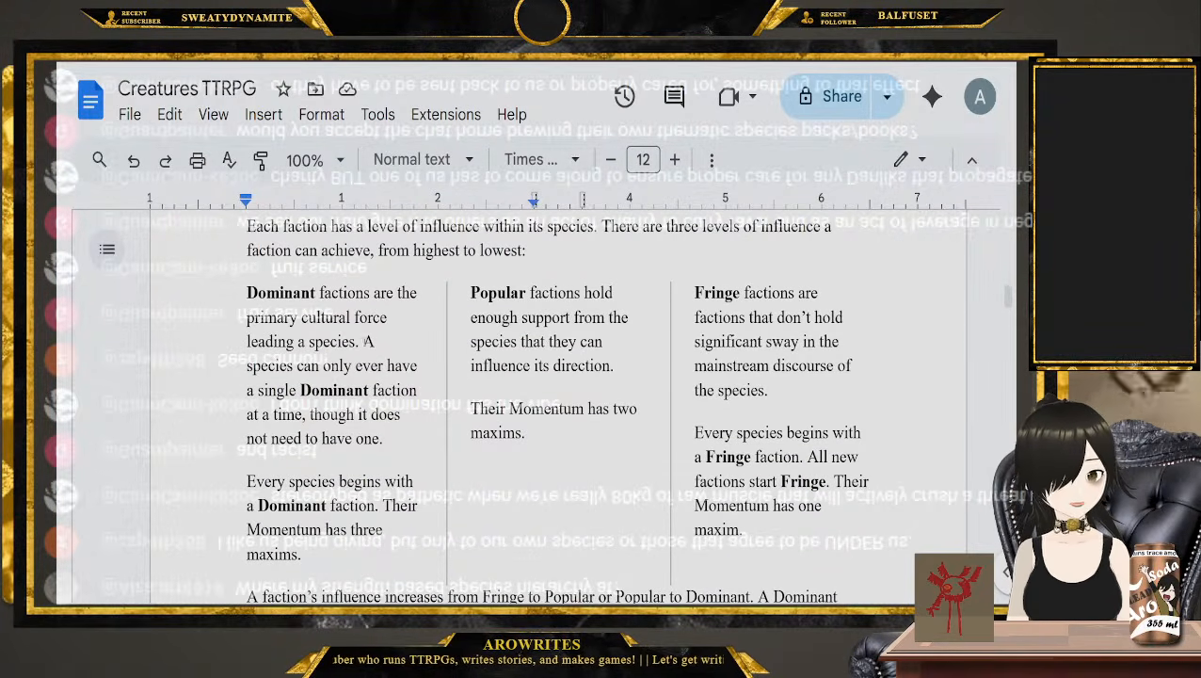
{"action": "left_click_drag", "start_coordinate": [358, 342], "coordinate": [301, 318]}
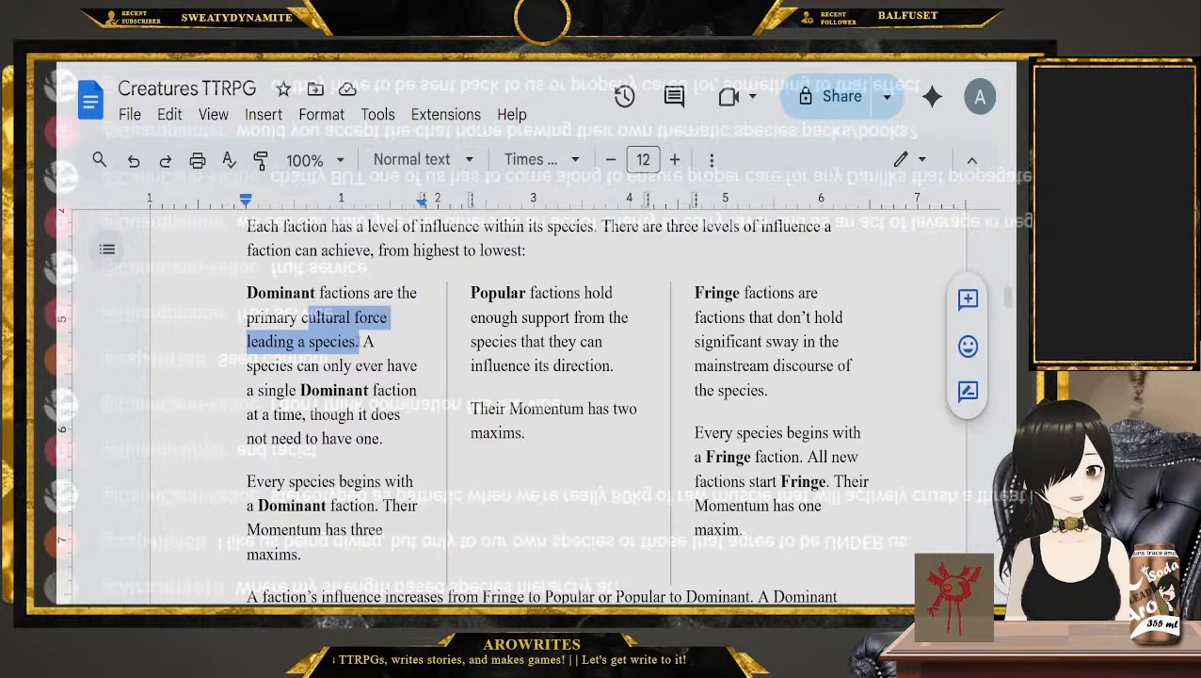
{"action": "left_click_drag", "start_coordinate": [361, 342], "coordinate": [381, 459]}
{"action": "scroll", "coordinate": [379, 419], "scroll_direction": "down", "scroll_amount": 2}
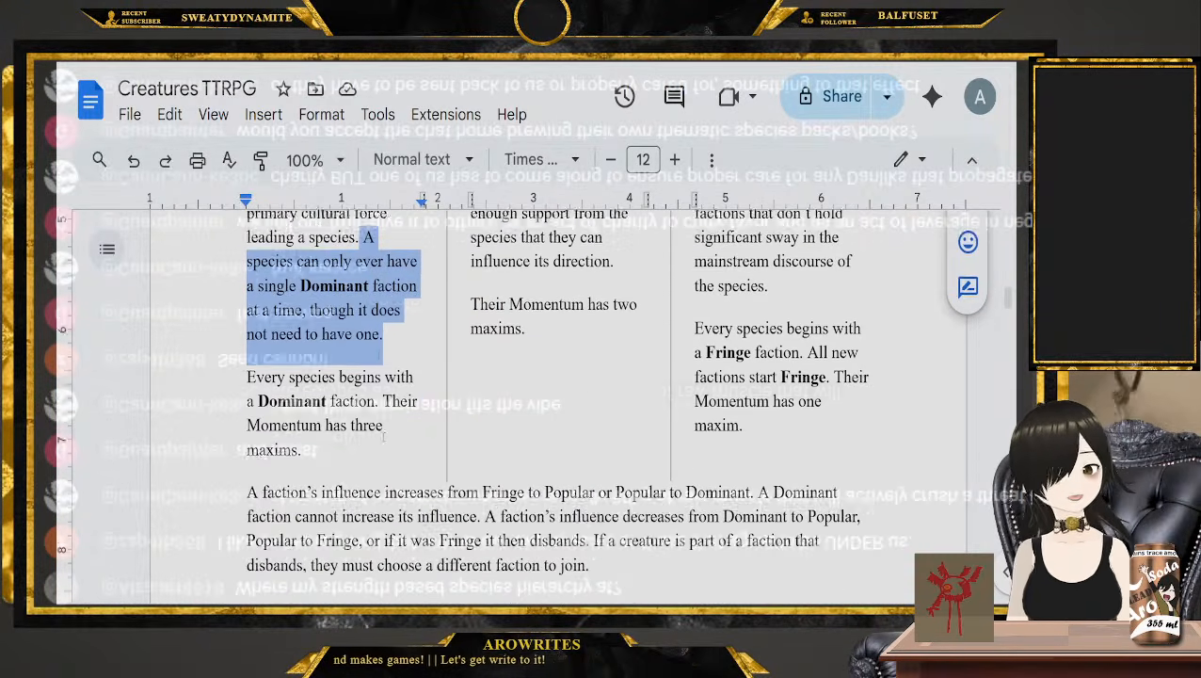
{"action": "scroll", "coordinate": [374, 410], "scroll_direction": "up", "scroll_amount": 2}
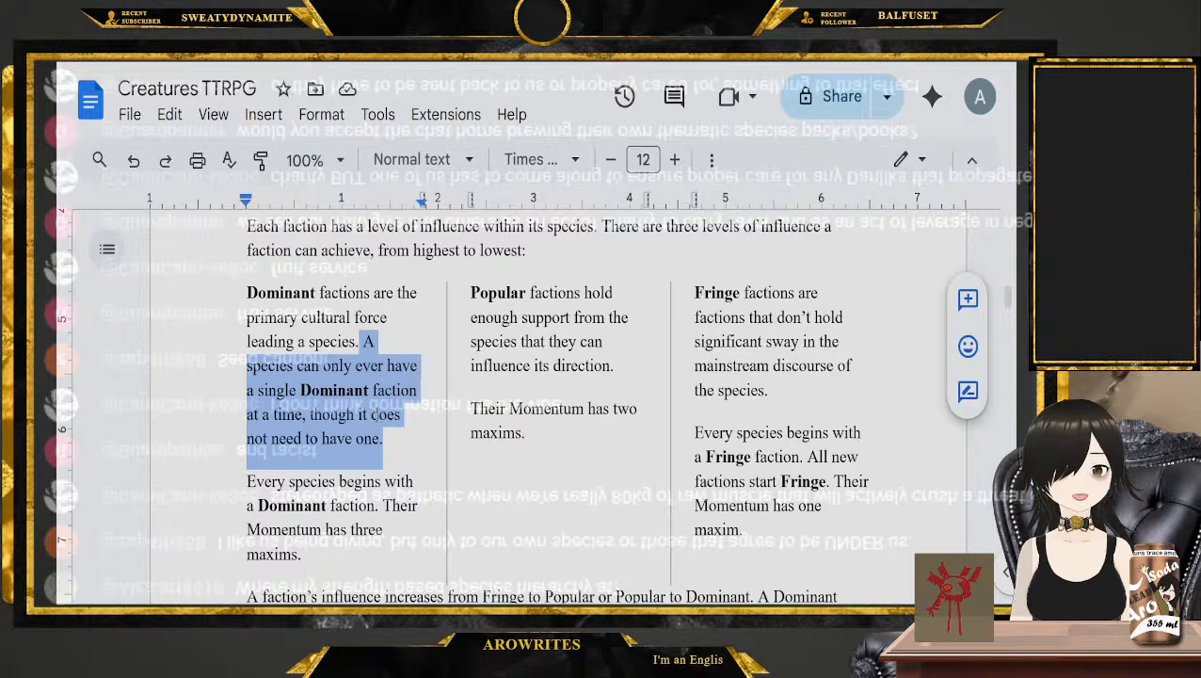
{"action": "left_click", "coordinate": [386, 460]}
Look through the remaining Influence and Convenience rules and find the Ideological Agenda section
{"action": "scroll", "coordinate": [384, 414], "scroll_direction": "down", "scroll_amount": 8}
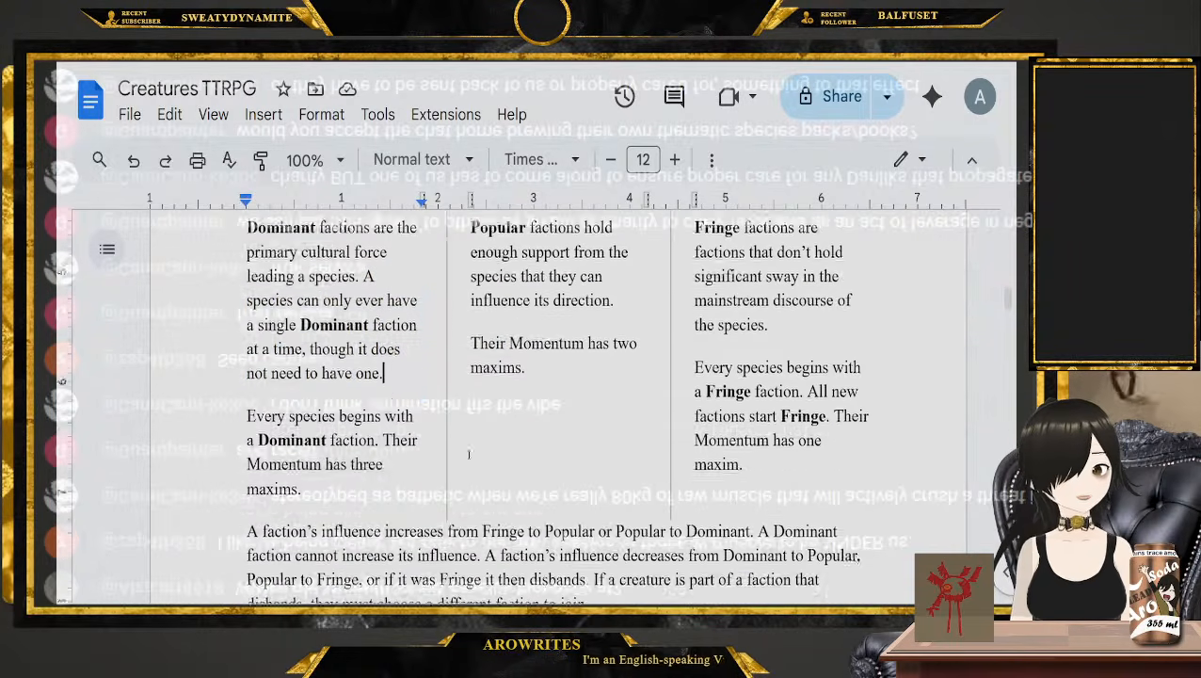
{"action": "scroll", "coordinate": [380, 384], "scroll_direction": "up", "scroll_amount": 1}
{"action": "scroll", "coordinate": [564, 405], "scroll_direction": "down", "scroll_amount": 5}
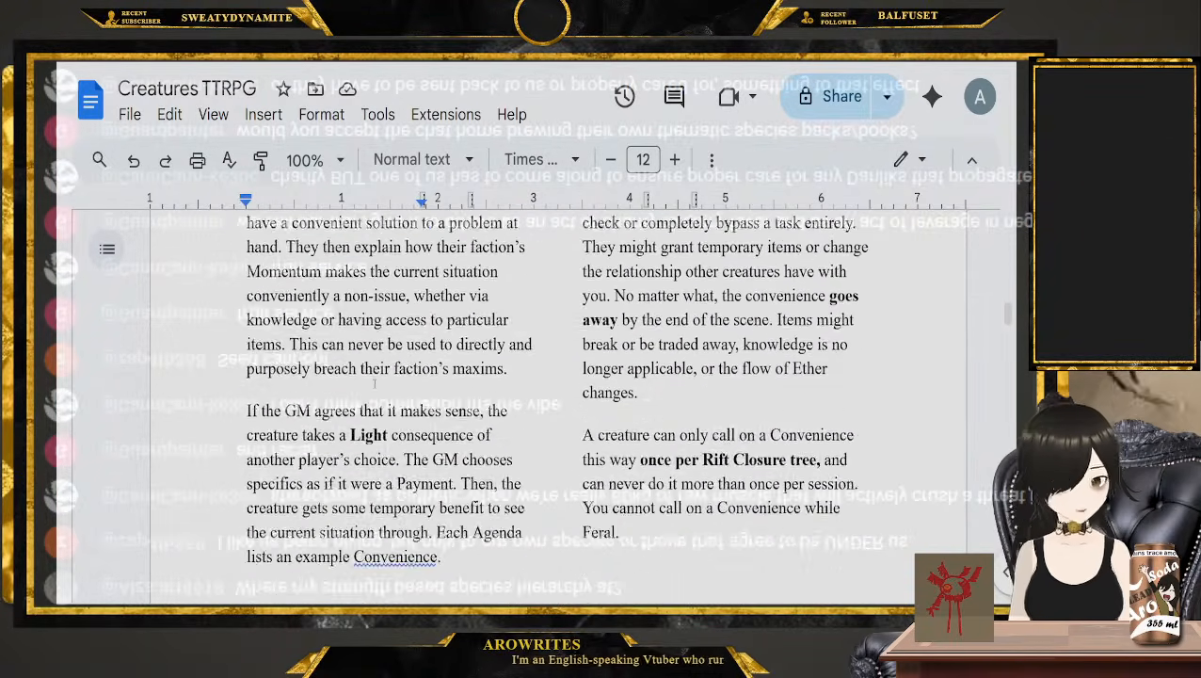
{"action": "scroll", "coordinate": [565, 405], "scroll_direction": "up", "scroll_amount": 1}
{"action": "scroll", "coordinate": [565, 405], "scroll_direction": "down", "scroll_amount": 6}
{"action": "scroll", "coordinate": [193, 382], "scroll_direction": "up", "scroll_amount": 2}
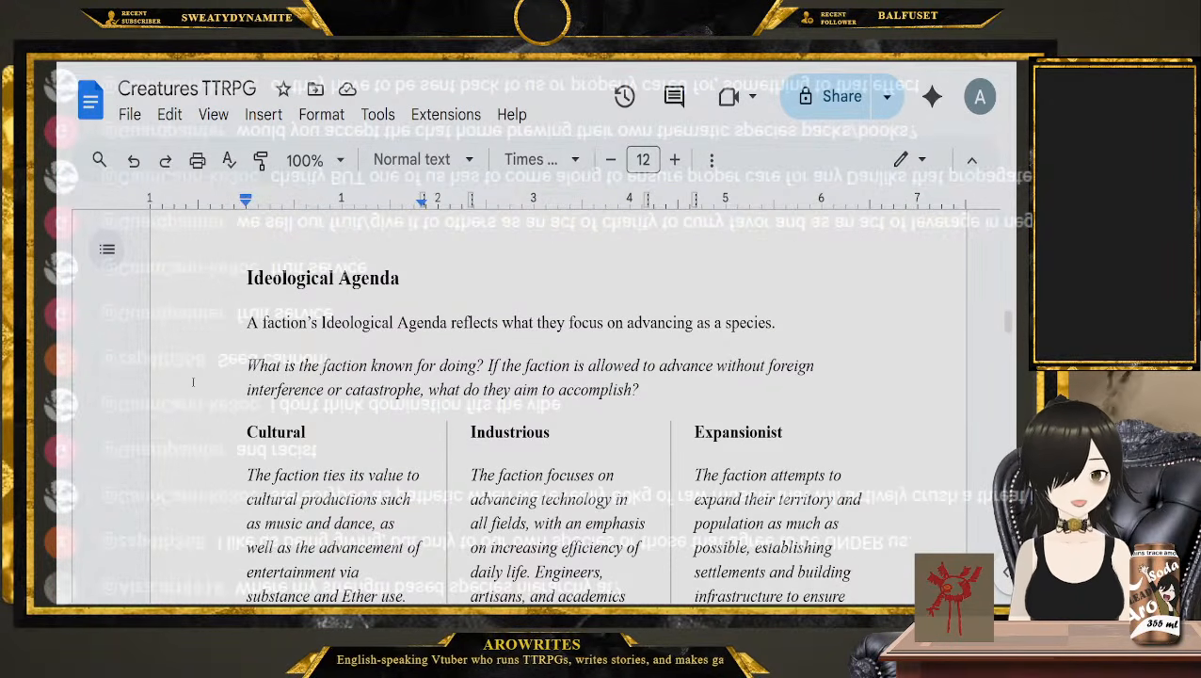
Read the Cultural, Industrious and Expansionist descriptions under Ideological Agenda, highlighting passages in the Cultural and Expansionist text
{"action": "scroll", "coordinate": [196, 367], "scroll_direction": "down", "scroll_amount": 3}
{"action": "scroll", "coordinate": [188, 378], "scroll_direction": "up", "scroll_amount": 1}
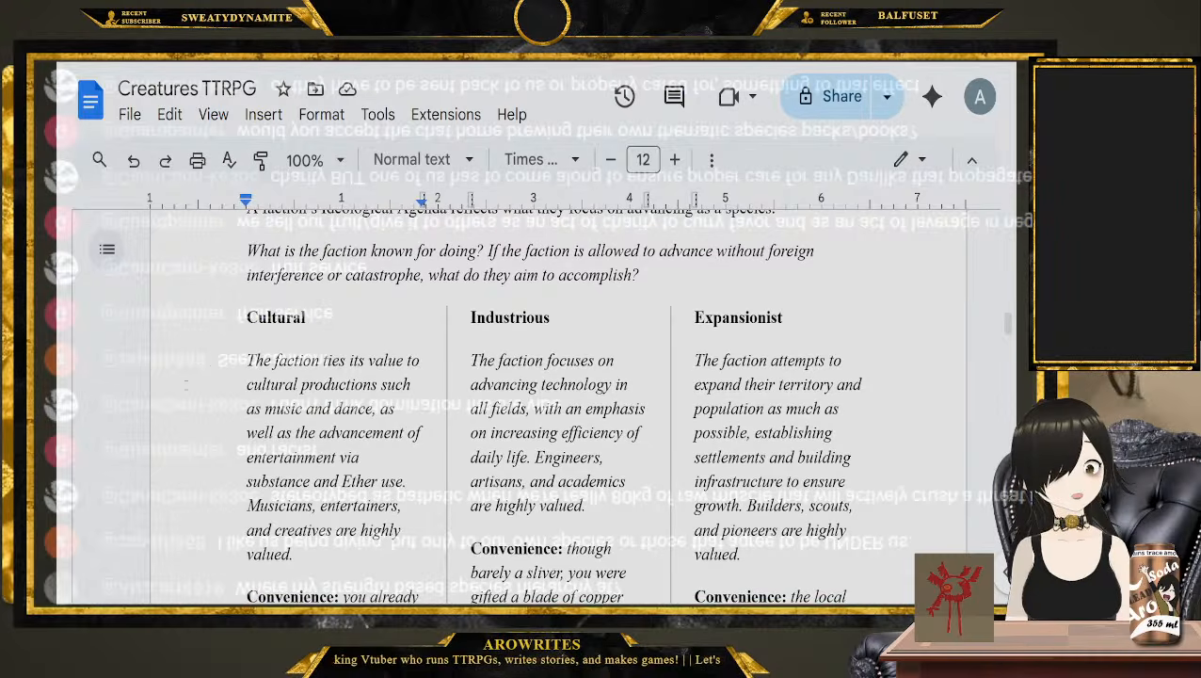
{"action": "double_click", "coordinate": [266, 318]}
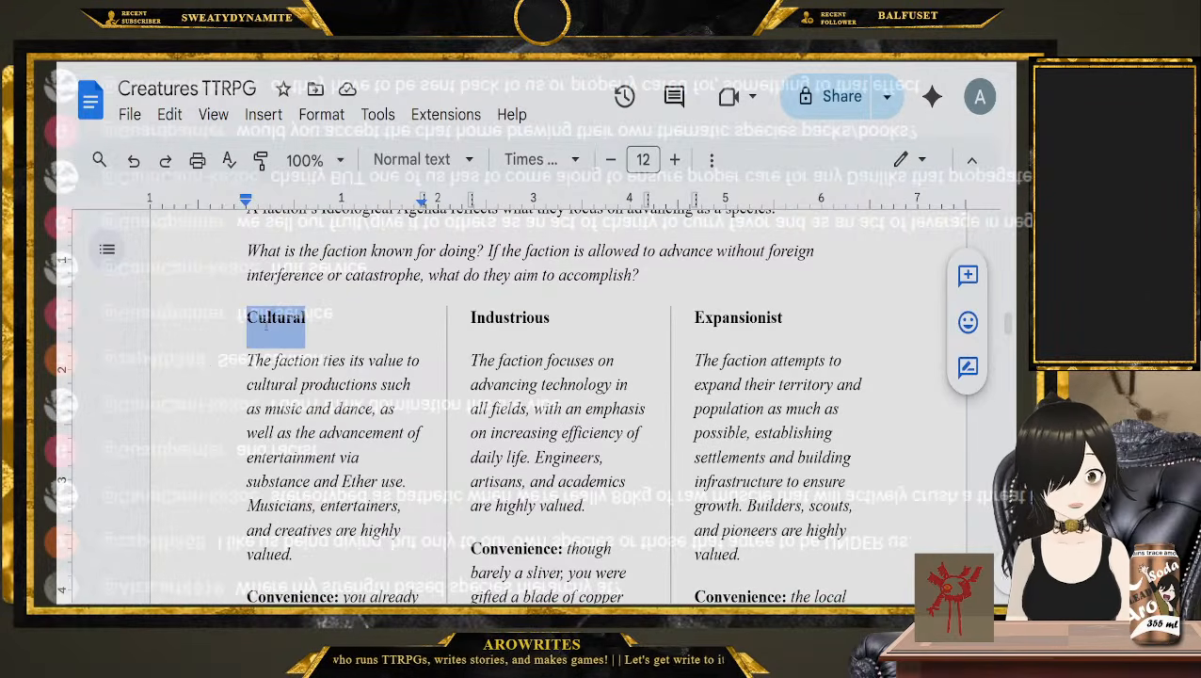
{"action": "scroll", "coordinate": [266, 318], "scroll_direction": "down", "scroll_amount": 1}
{"action": "left_click_drag", "start_coordinate": [247, 303], "coordinate": [358, 473]}
{"action": "scroll", "coordinate": [520, 359], "scroll_direction": "up", "scroll_amount": 1}
{"action": "scroll", "coordinate": [498, 334], "scroll_direction": "down", "scroll_amount": 2}
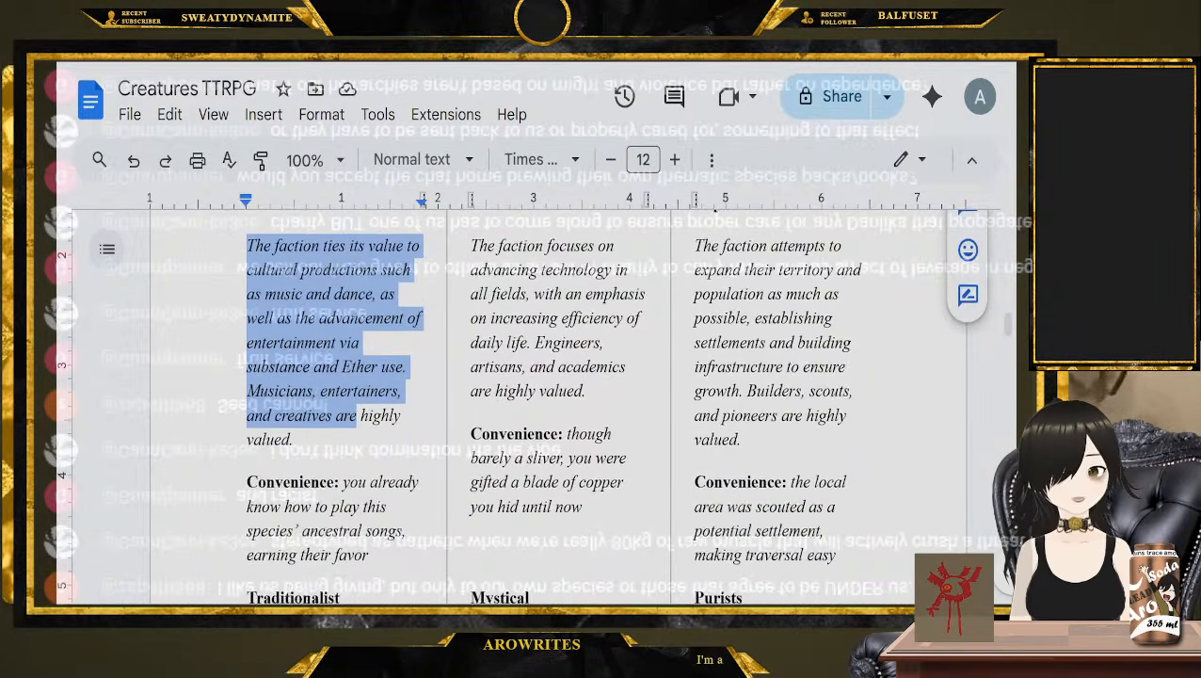
{"action": "scroll", "coordinate": [461, 296], "scroll_direction": "up", "scroll_amount": 1}
{"action": "left_click", "coordinate": [467, 302]}
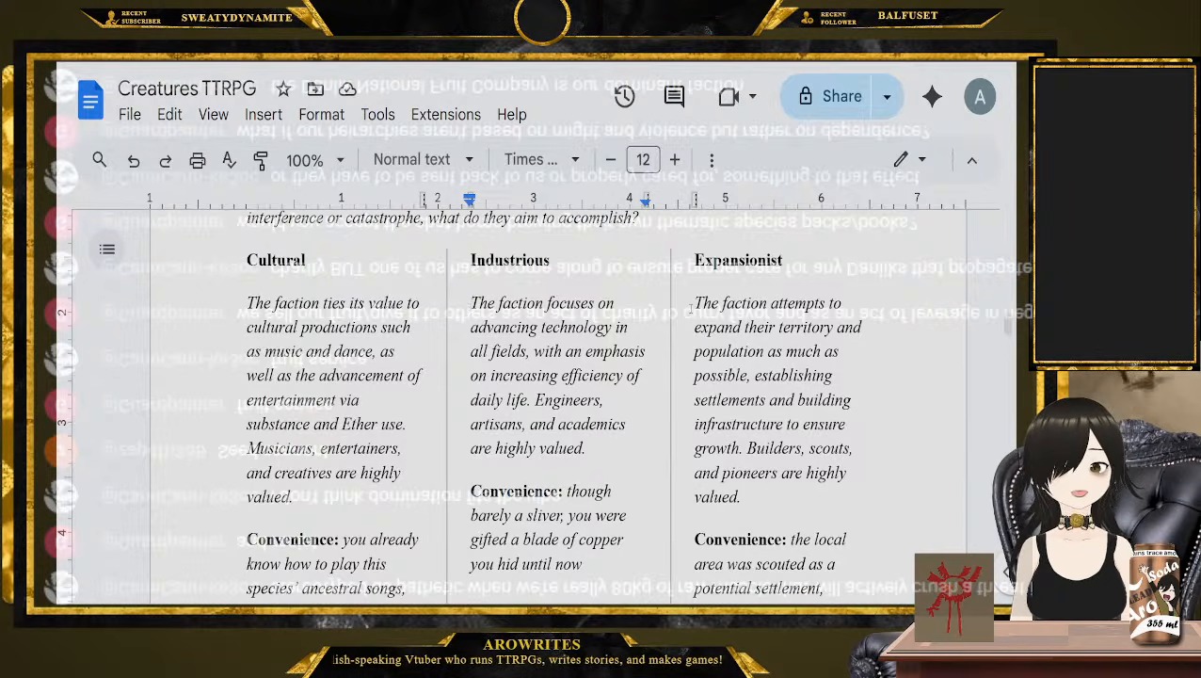
{"action": "left_click_drag", "start_coordinate": [692, 303], "coordinate": [760, 342]}
{"action": "scroll", "coordinate": [757, 450], "scroll_direction": "down", "scroll_amount": 2}
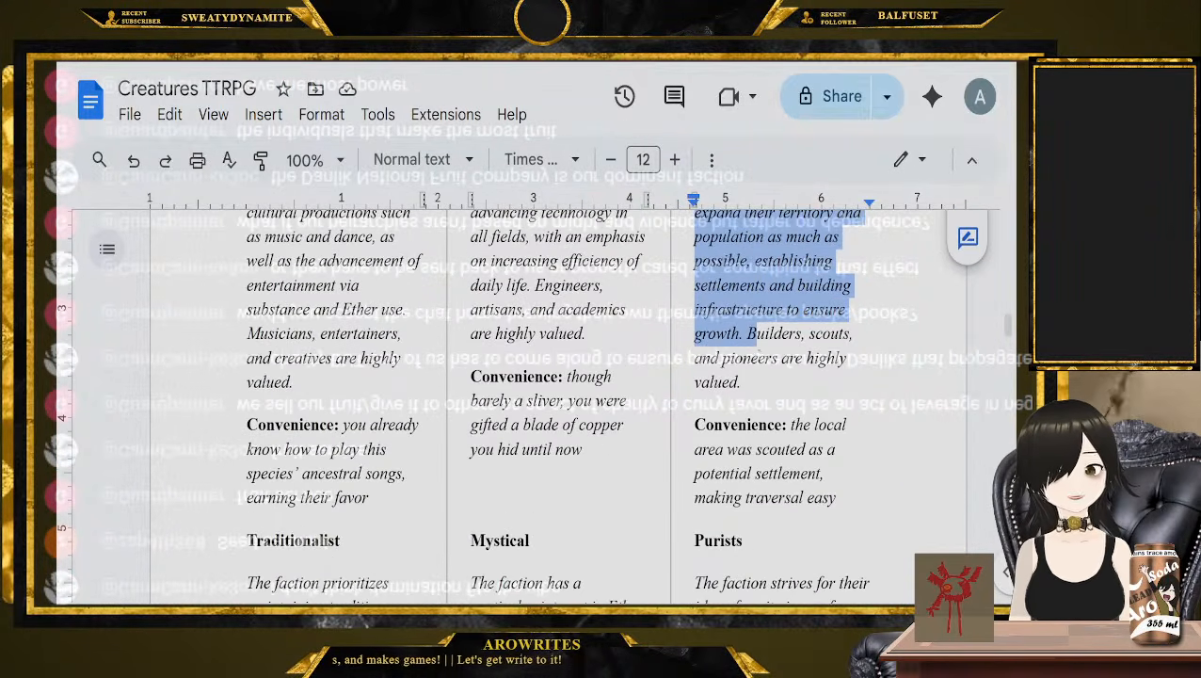
Read the Traditionalist, Mystical and Purists descriptions under Ideological Agenda, highlighting the passages while going through them
{"action": "scroll", "coordinate": [798, 349], "scroll_direction": "down", "scroll_amount": 4}
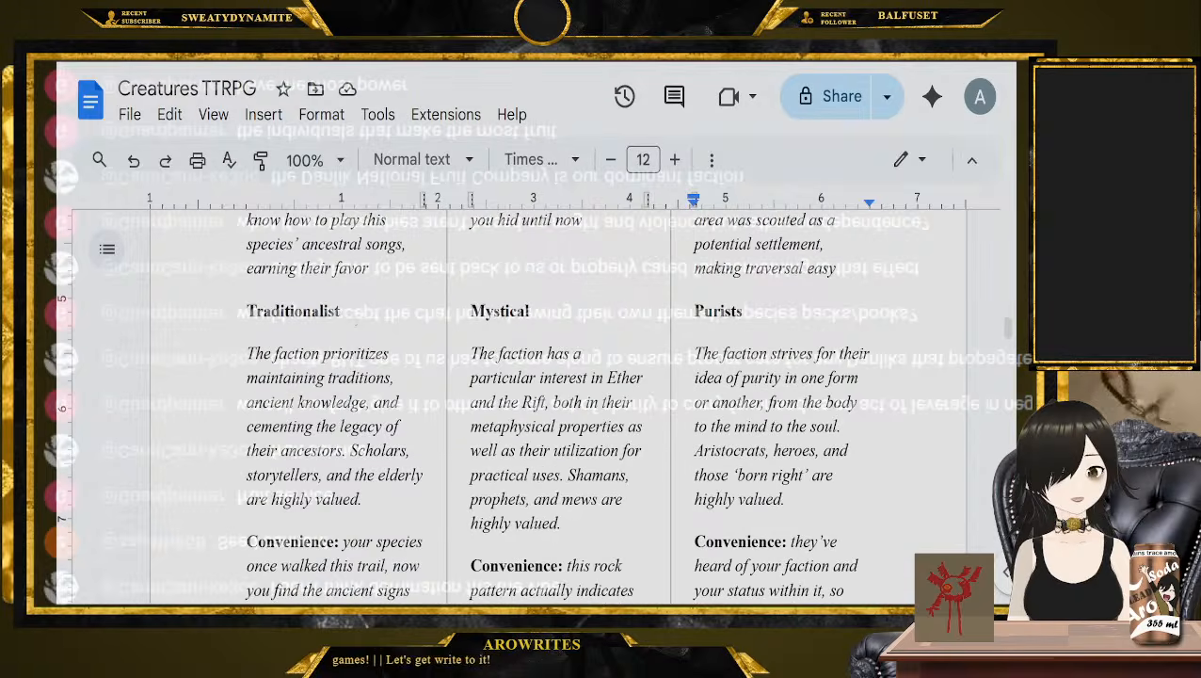
{"action": "scroll", "coordinate": [252, 322], "scroll_direction": "down", "scroll_amount": 1}
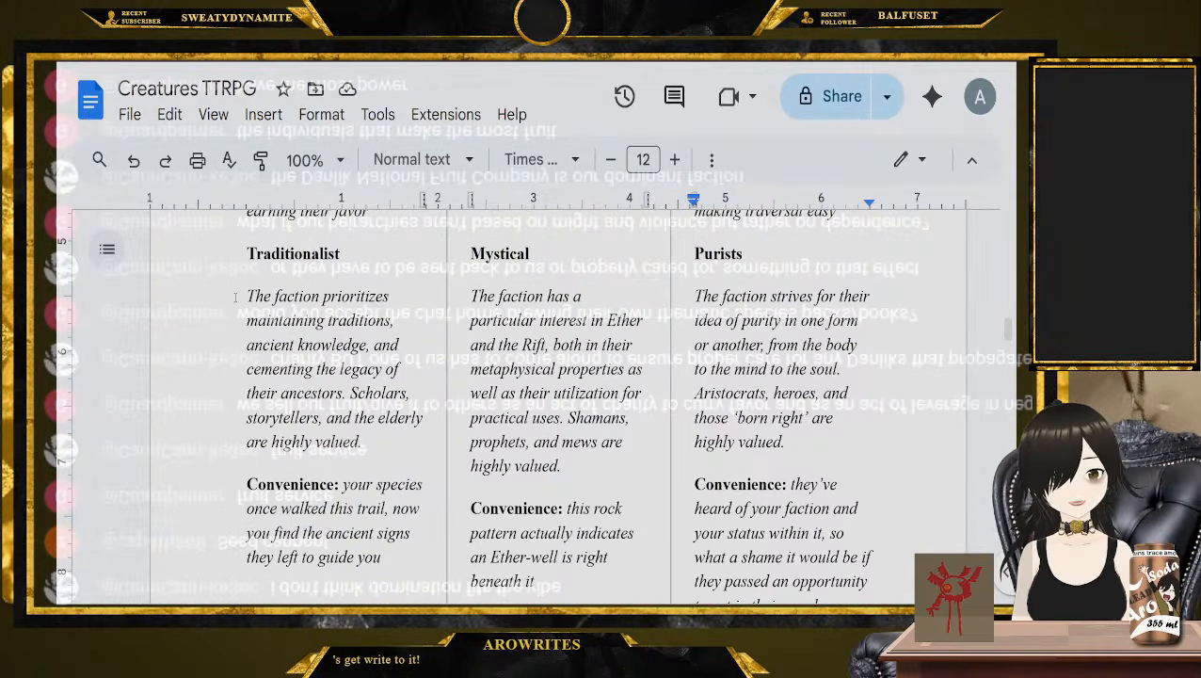
{"action": "left_click_drag", "start_coordinate": [237, 297], "coordinate": [339, 370]}
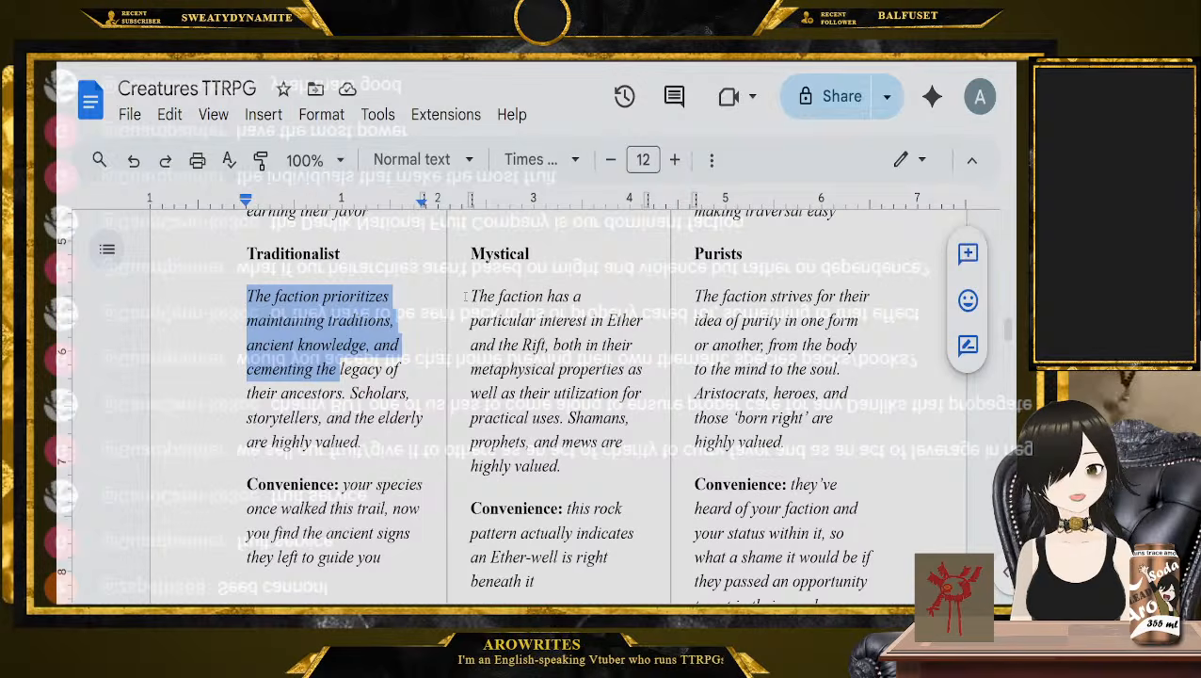
{"action": "left_click_drag", "start_coordinate": [465, 296], "coordinate": [566, 468]}
{"action": "left_click", "coordinate": [689, 296]}
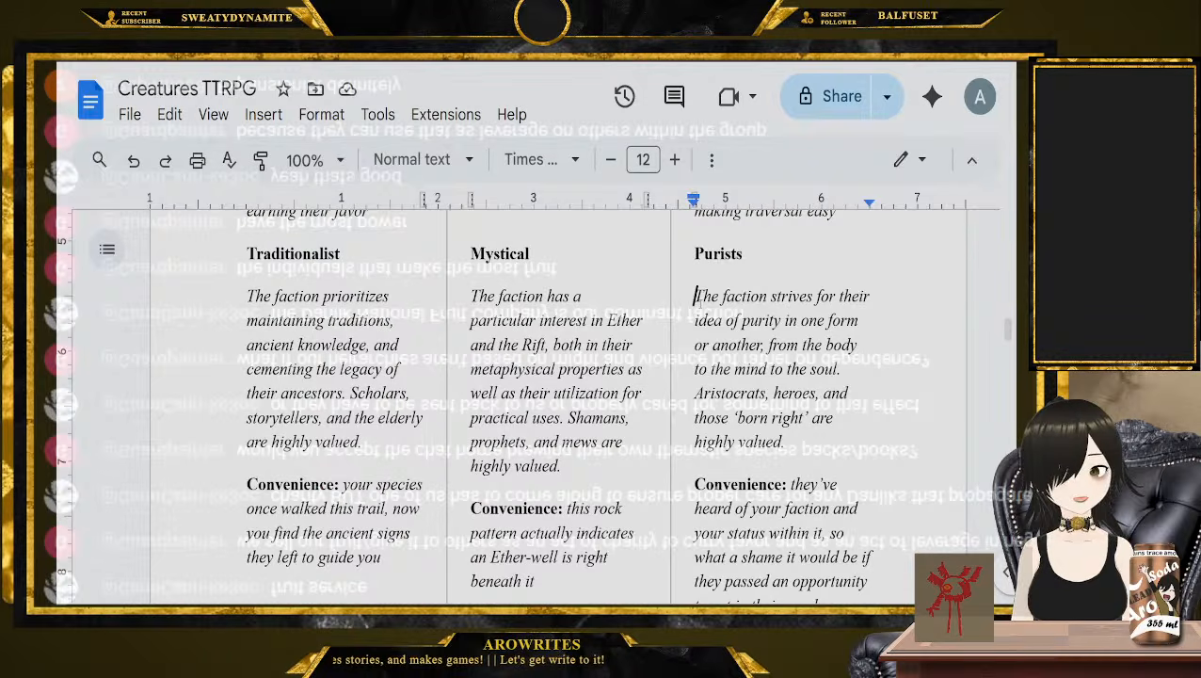
{"action": "left_click_drag", "start_coordinate": [688, 296], "coordinate": [740, 345]}
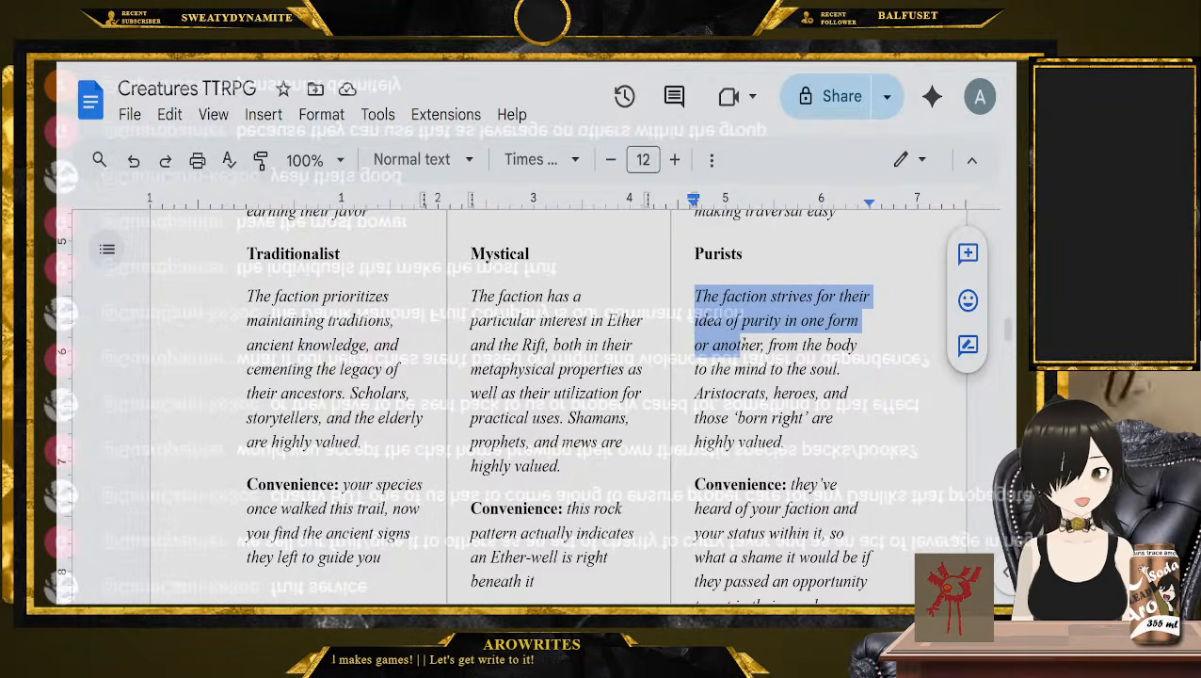
{"action": "left_click", "coordinate": [693, 393]}
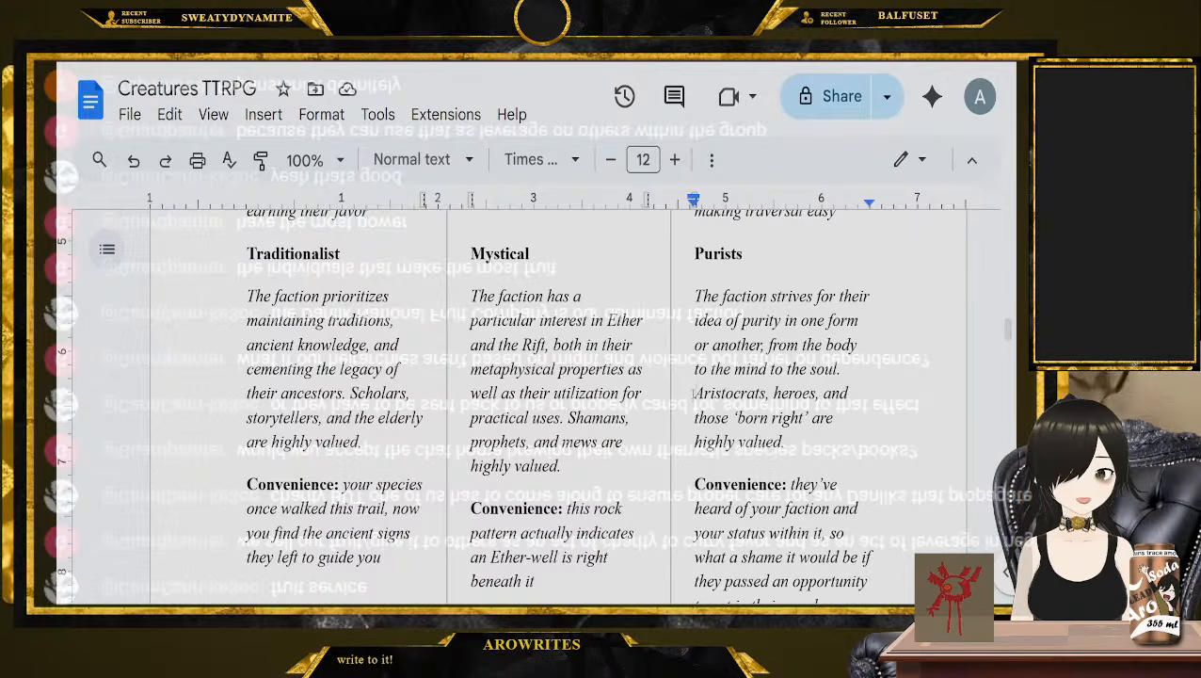
Reread the Ideological Agenda's guiding questions, highlighting the one about what the faction aims to accomplish without interference
{"action": "scroll", "coordinate": [692, 393], "scroll_direction": "up", "scroll_amount": 2}
{"action": "scroll", "coordinate": [693, 395], "scroll_direction": "up", "scroll_amount": 5}
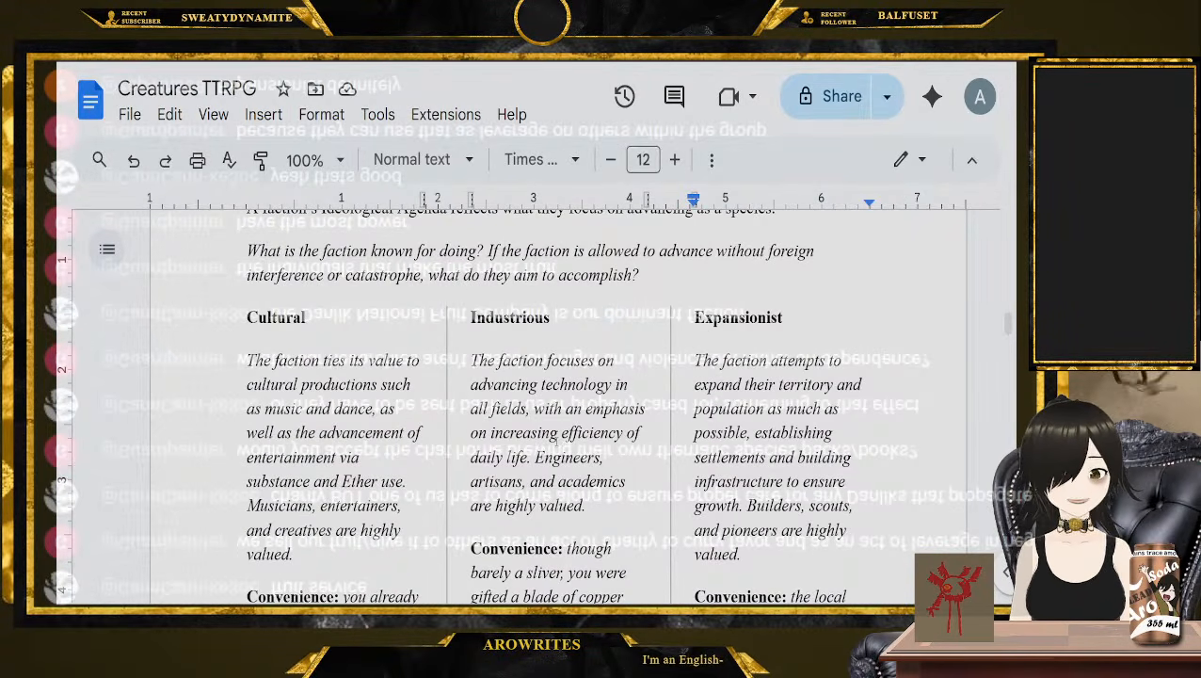
{"action": "scroll", "coordinate": [693, 395], "scroll_direction": "up", "scroll_amount": 1}
{"action": "left_click_drag", "start_coordinate": [247, 308], "coordinate": [631, 347]}
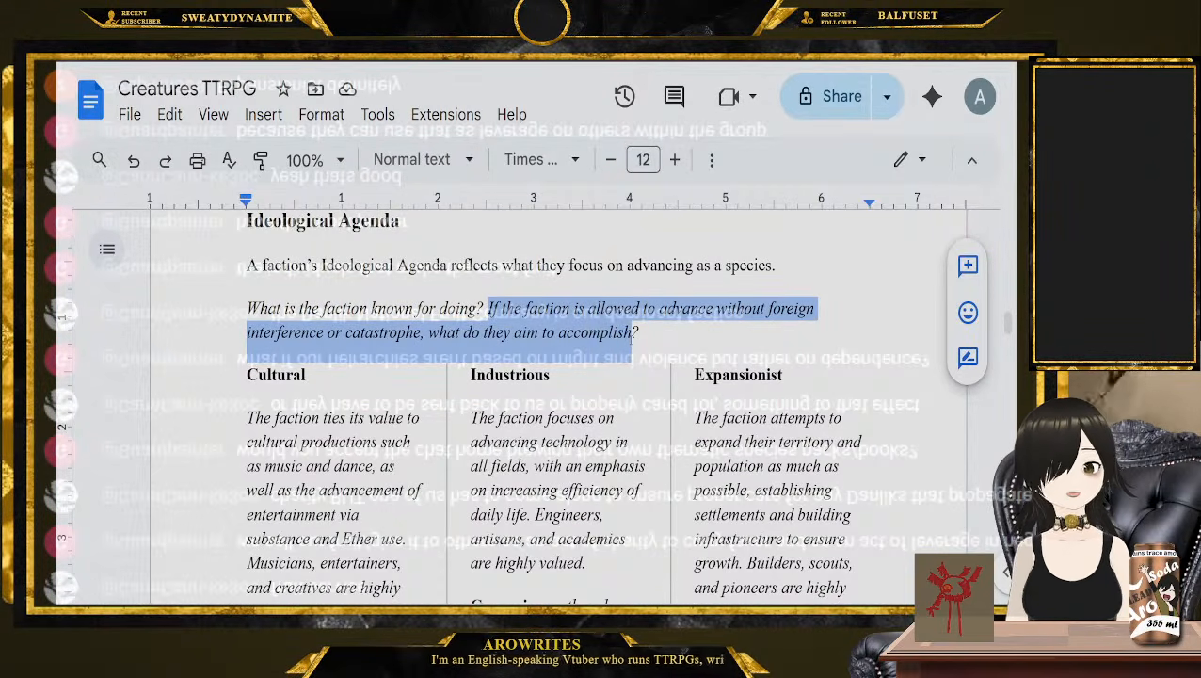
{"action": "left_click", "coordinate": [637, 340]}
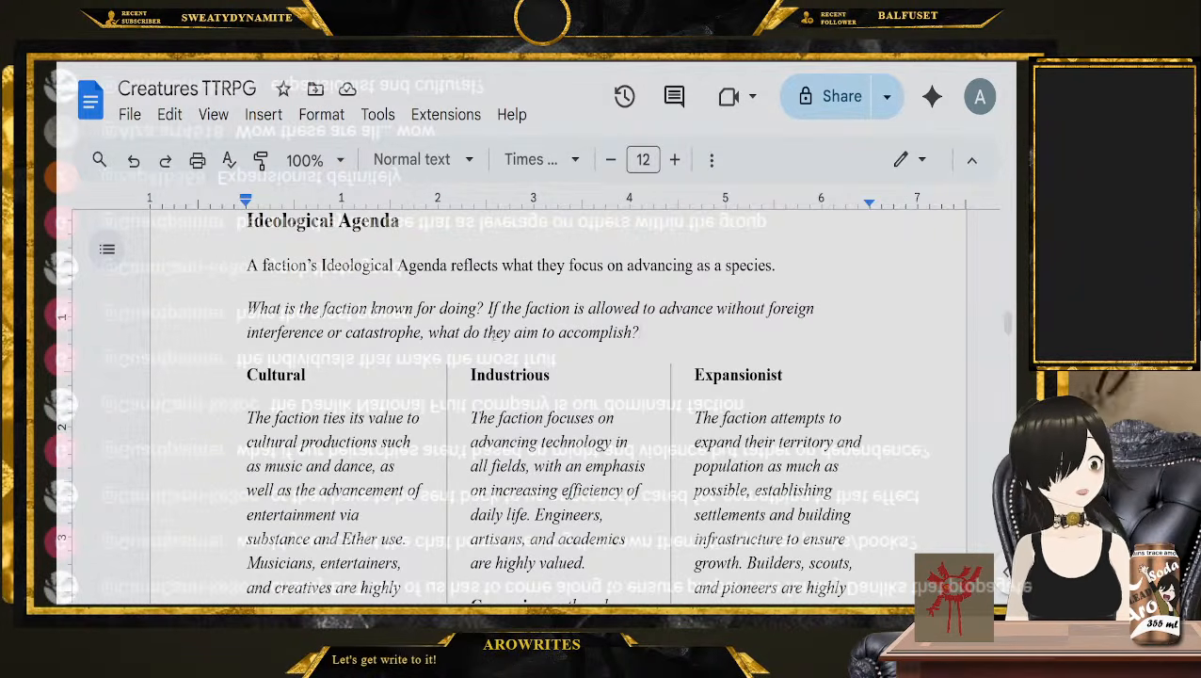
Examine how the Ideological and Diplomatic Agendas combine, marking Traditionalist and Isolationists as an example pairing
{"action": "scroll", "coordinate": [472, 350], "scroll_direction": "down", "scroll_amount": 3}
{"action": "scroll", "coordinate": [473, 350], "scroll_direction": "down", "scroll_amount": 12}
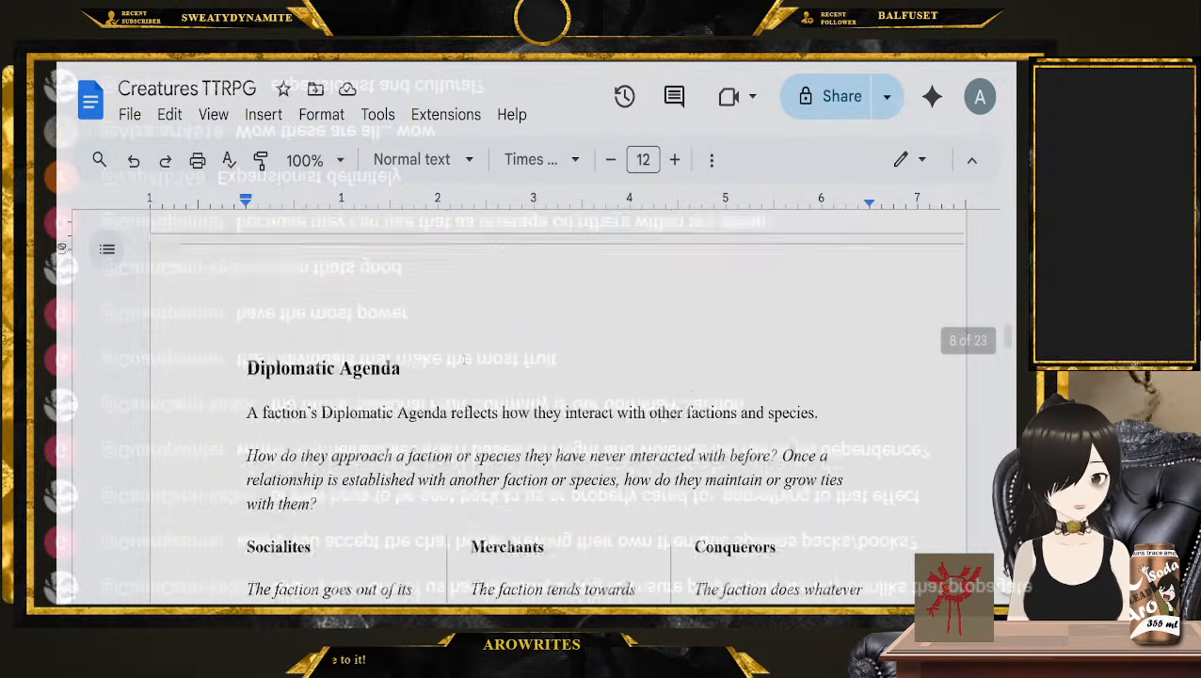
{"action": "scroll", "coordinate": [280, 306], "scroll_direction": "up", "scroll_amount": 1}
{"action": "left_click_drag", "start_coordinate": [248, 239], "coordinate": [482, 262]}
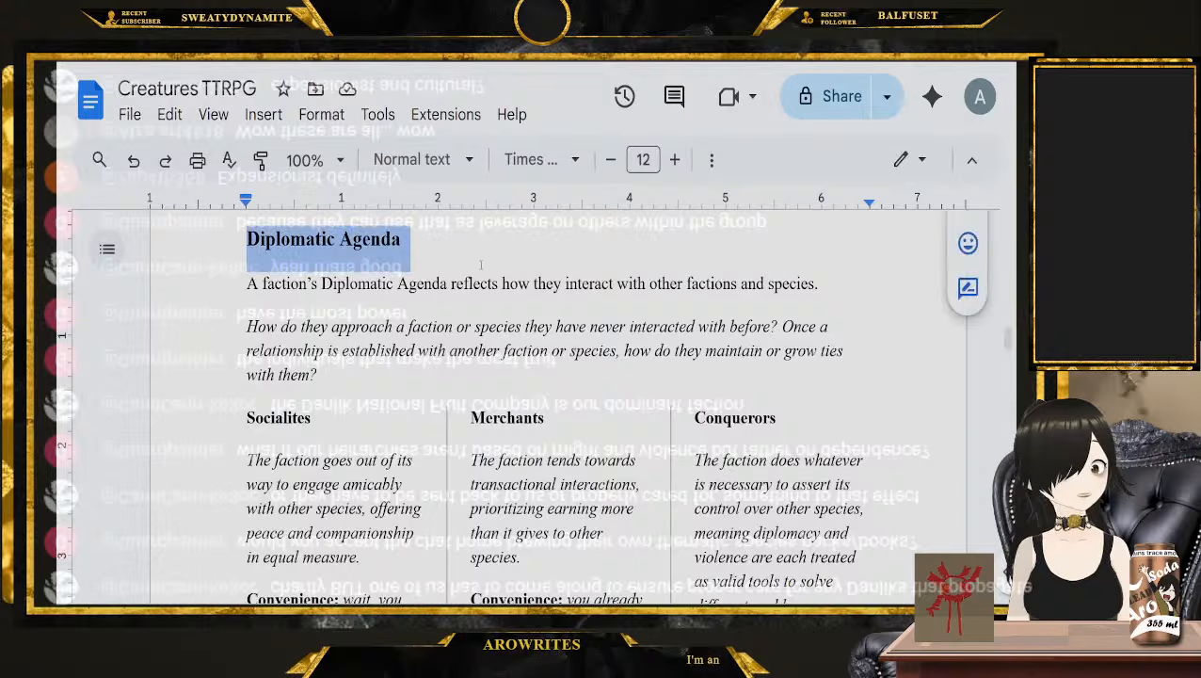
{"action": "scroll", "coordinate": [533, 357], "scroll_direction": "up", "scroll_amount": 4}
{"action": "scroll", "coordinate": [533, 358], "scroll_direction": "up", "scroll_amount": 3}
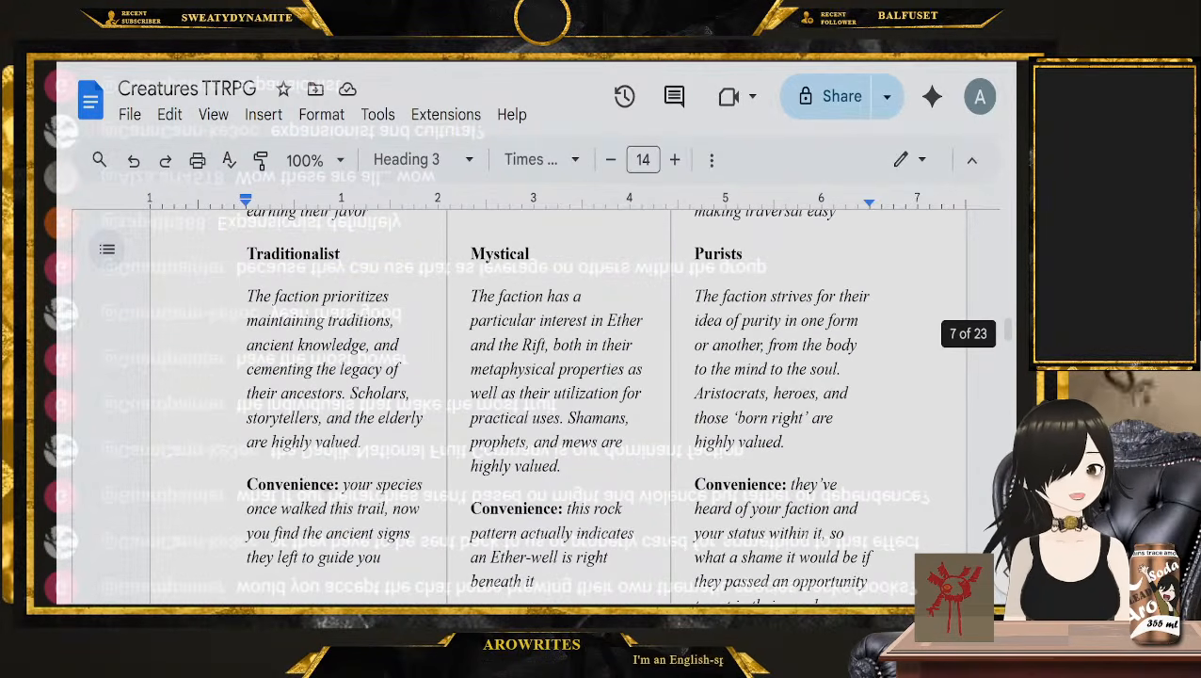
{"action": "double_click", "coordinate": [289, 254]}
{"action": "scroll", "coordinate": [291, 264], "scroll_direction": "down", "scroll_amount": 8}
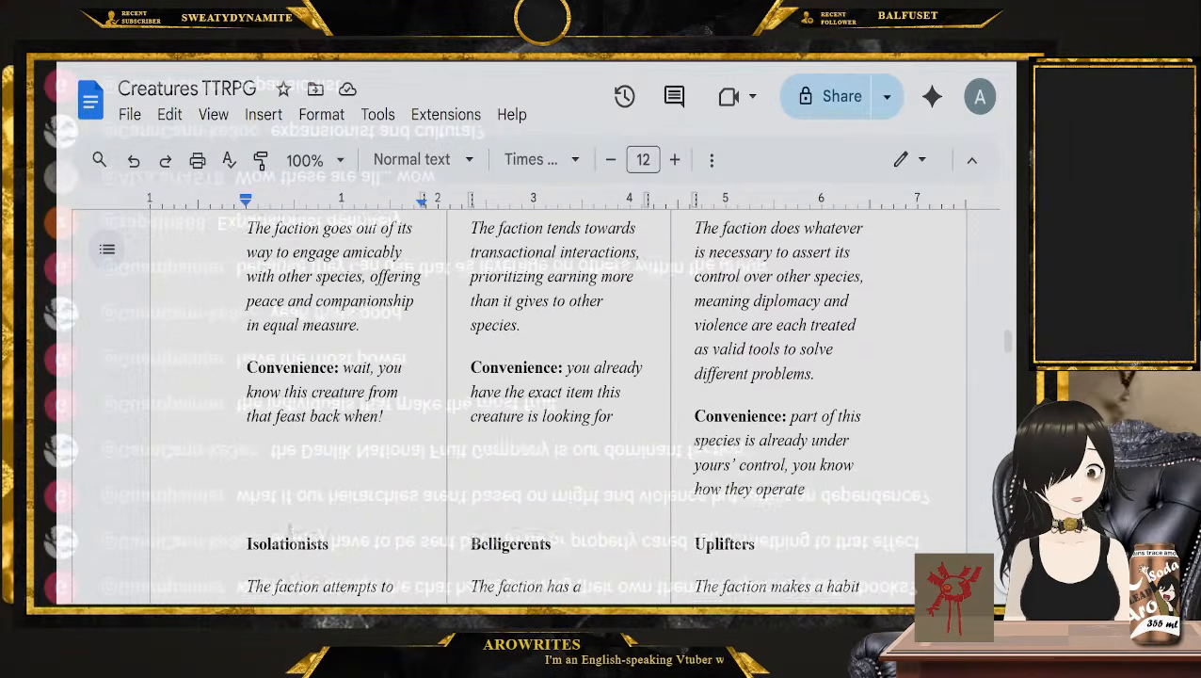
{"action": "scroll", "coordinate": [284, 374], "scroll_direction": "down", "scroll_amount": 3}
{"action": "double_click", "coordinate": [284, 374]}
{"action": "scroll", "coordinate": [511, 372], "scroll_direction": "up", "scroll_amount": 5}
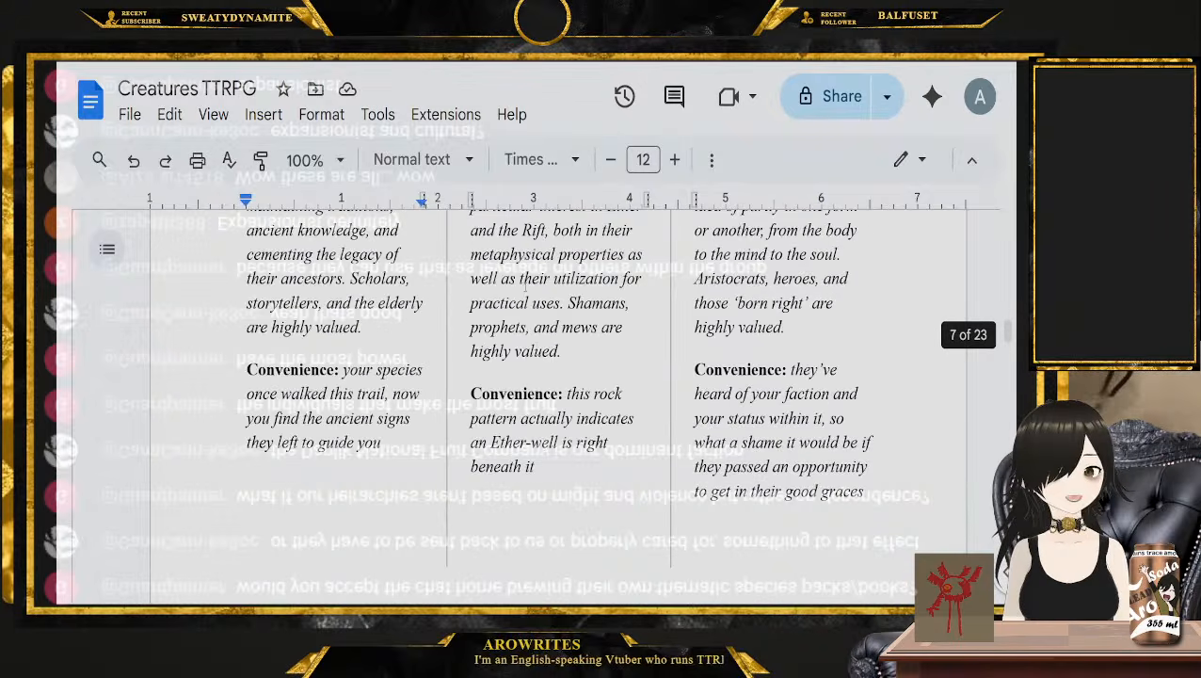
Examine a Mystical and Merchants pairing across the Ideological and Diplomatic Agenda options
{"action": "double_click", "coordinate": [500, 369]}
{"action": "scroll", "coordinate": [510, 372], "scroll_direction": "down", "scroll_amount": 8}
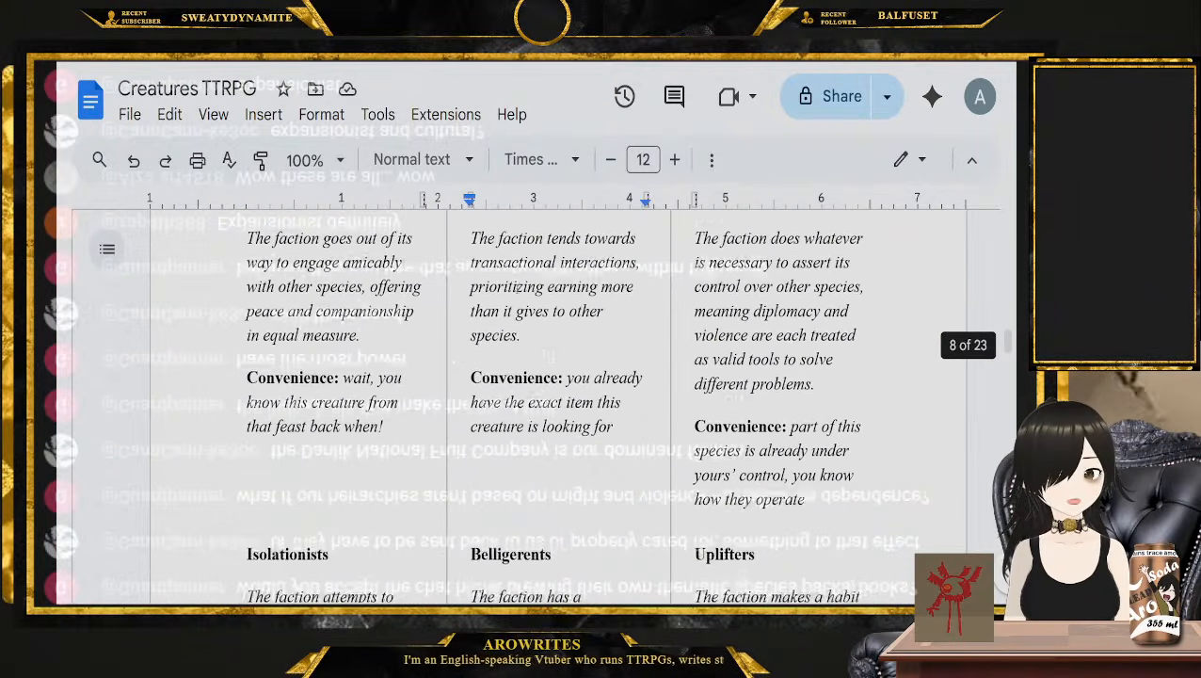
{"action": "scroll", "coordinate": [504, 247], "scroll_direction": "up", "scroll_amount": 1}
{"action": "double_click", "coordinate": [506, 246]}
{"action": "scroll", "coordinate": [513, 436], "scroll_direction": "up", "scroll_amount": 5}
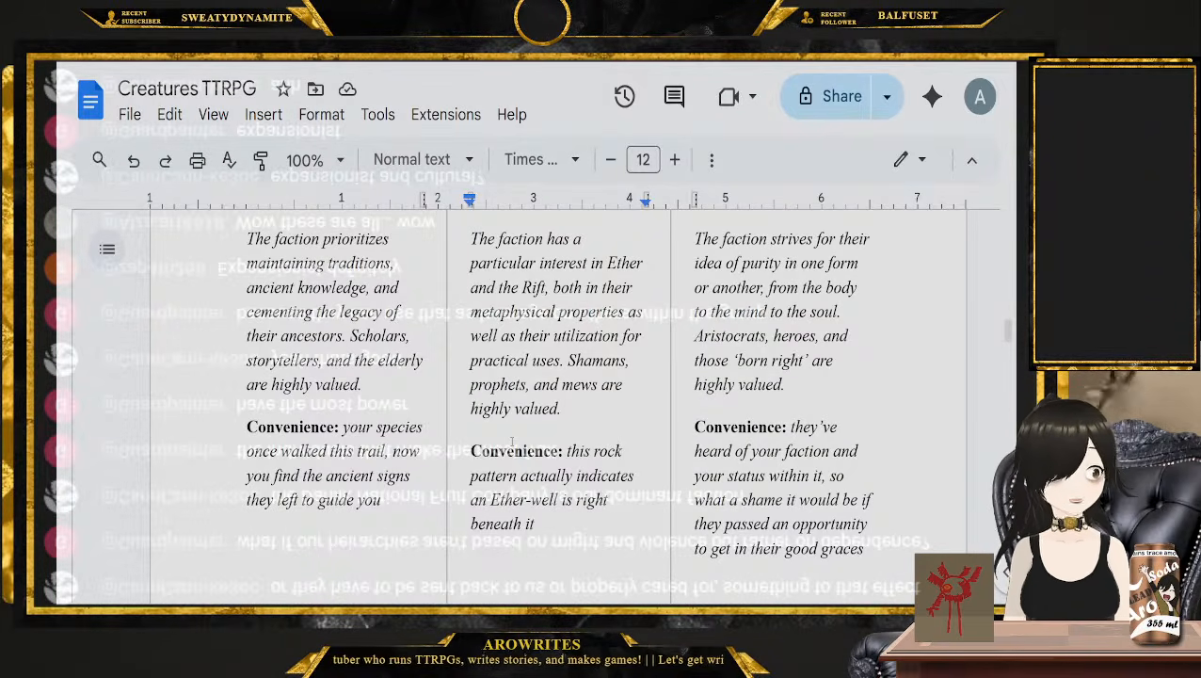
{"action": "scroll", "coordinate": [512, 440], "scroll_direction": "up", "scroll_amount": 5}
{"action": "scroll", "coordinate": [424, 395], "scroll_direction": "down", "scroll_amount": 3}
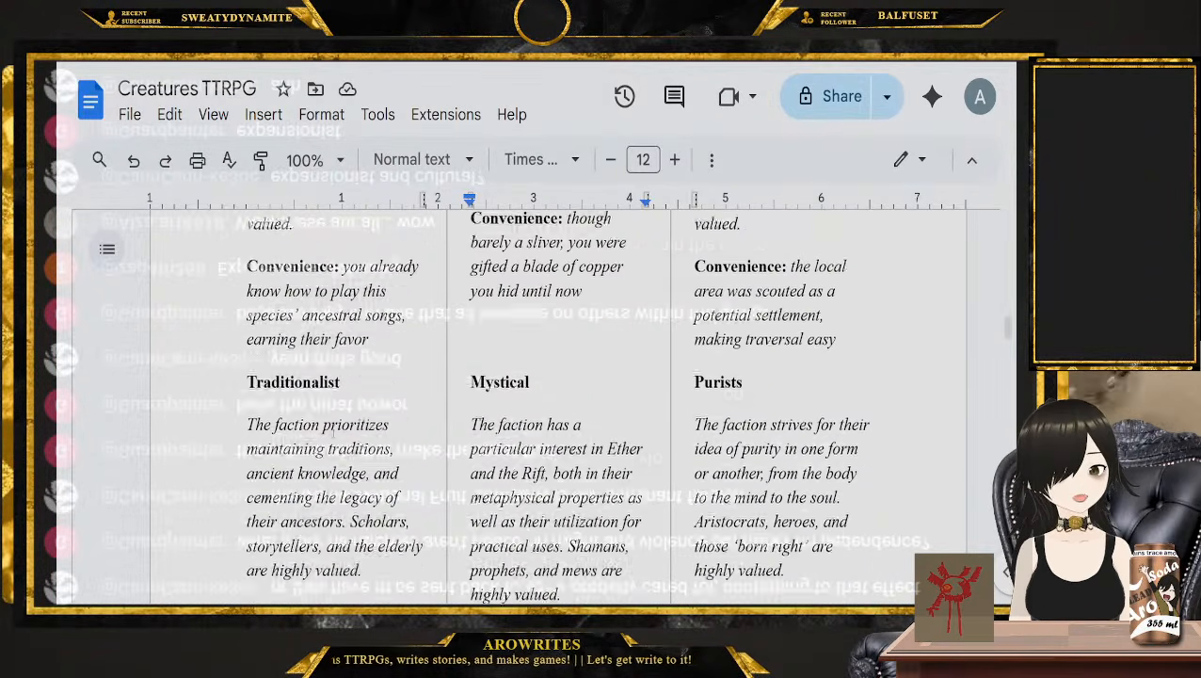
Compare the Traditionalist and Purists ideologies with the Isolationists option under Diplomatic Agenda
{"action": "left_click", "coordinate": [305, 311]}
{"action": "scroll", "coordinate": [304, 310], "scroll_direction": "up", "scroll_amount": 5}
{"action": "scroll", "coordinate": [301, 396], "scroll_direction": "down", "scroll_amount": 8}
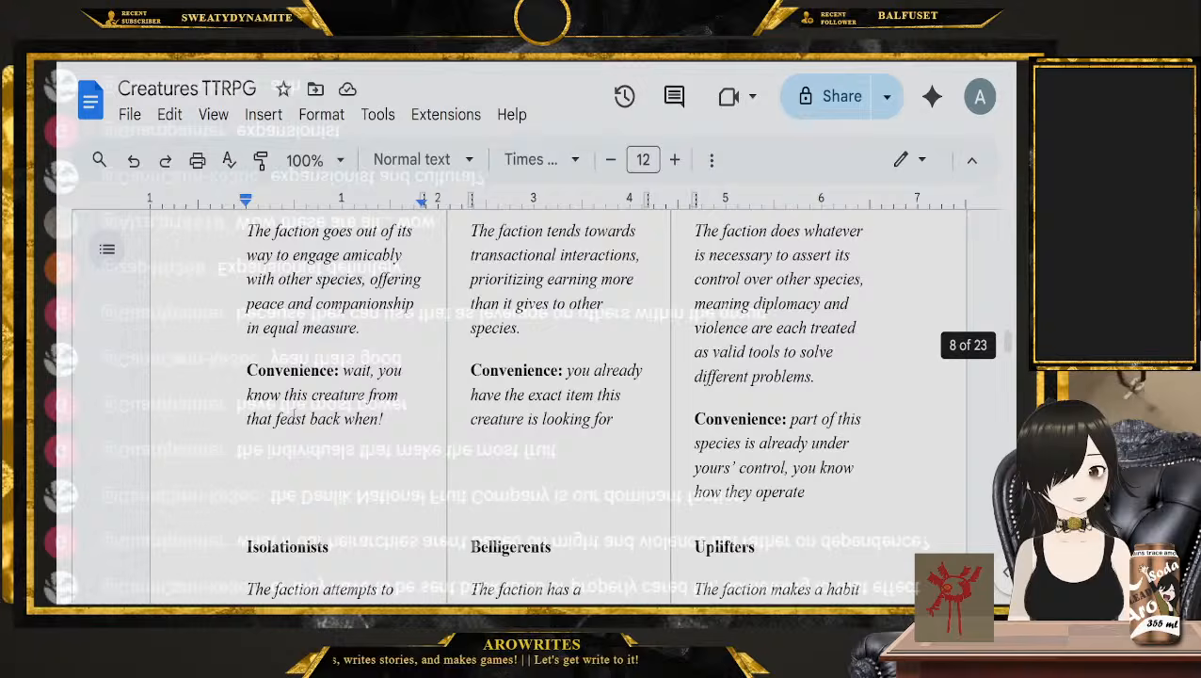
{"action": "double_click", "coordinate": [287, 547]}
{"action": "scroll", "coordinate": [287, 530], "scroll_direction": "up", "scroll_amount": 5}
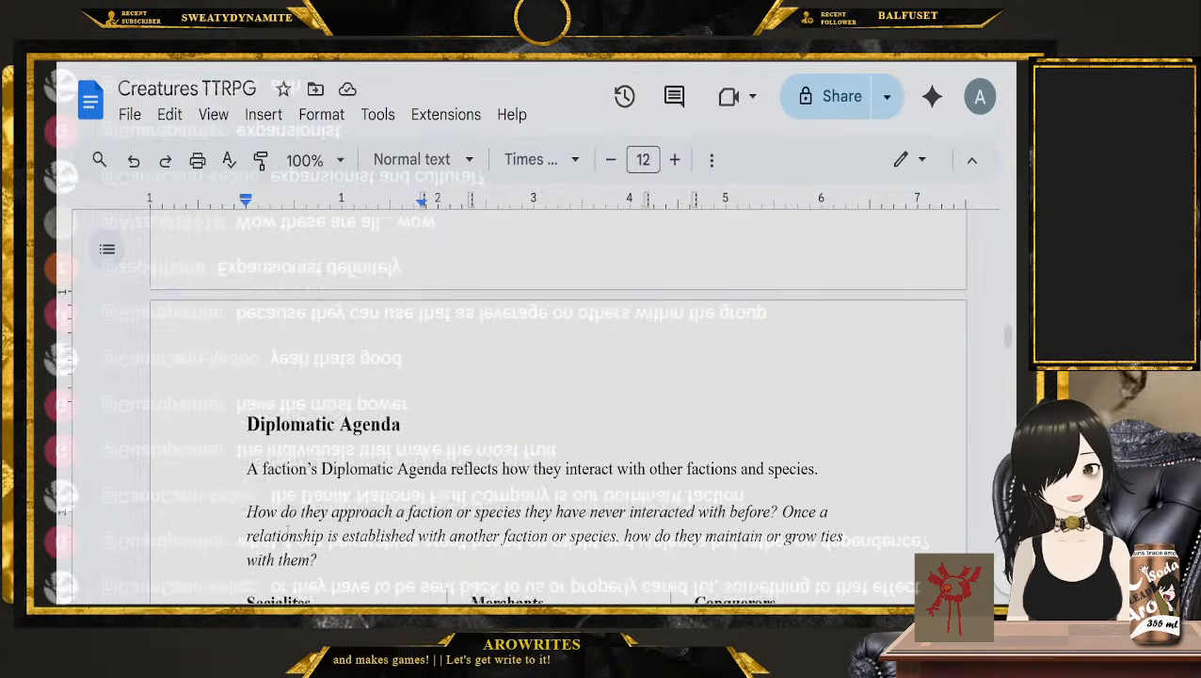
{"action": "scroll", "coordinate": [470, 424], "scroll_direction": "down", "scroll_amount": 7}
{"action": "left_click", "coordinate": [714, 368]}
{"action": "scroll", "coordinate": [471, 424], "scroll_direction": "down", "scroll_amount": 4}
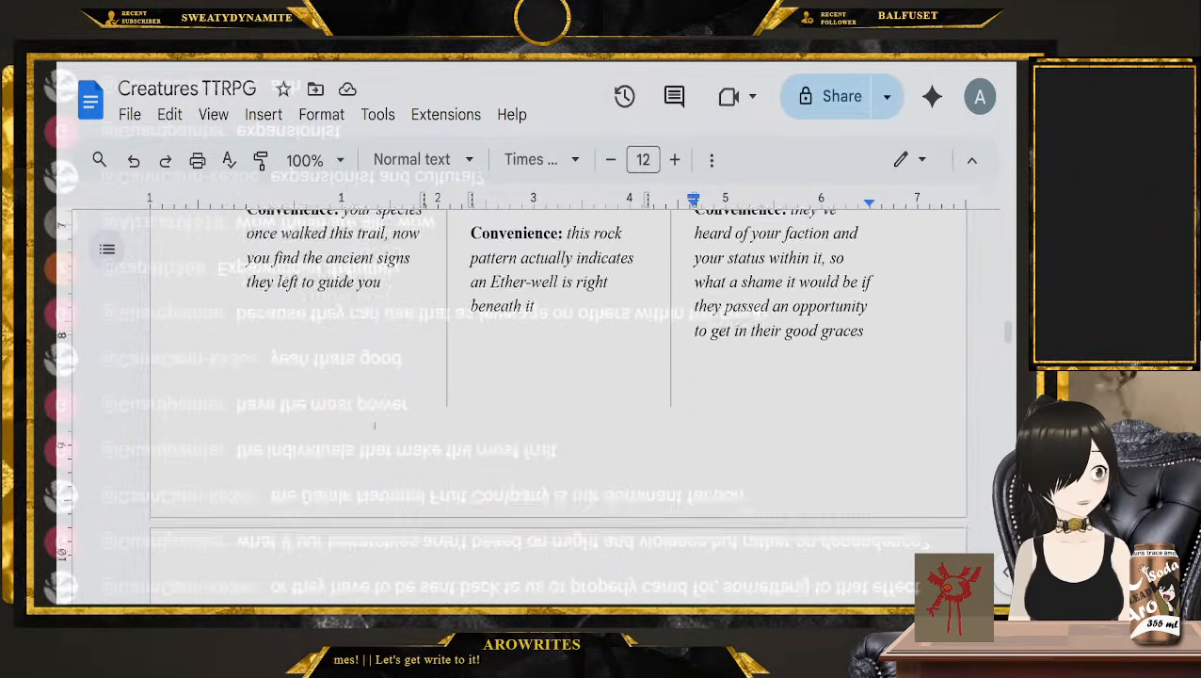
{"action": "scroll", "coordinate": [376, 414], "scroll_direction": "up", "scroll_amount": 8}
{"action": "scroll", "coordinate": [287, 411], "scroll_direction": "down", "scroll_amount": 1}
{"action": "scroll", "coordinate": [287, 415], "scroll_direction": "down", "scroll_amount": 2}
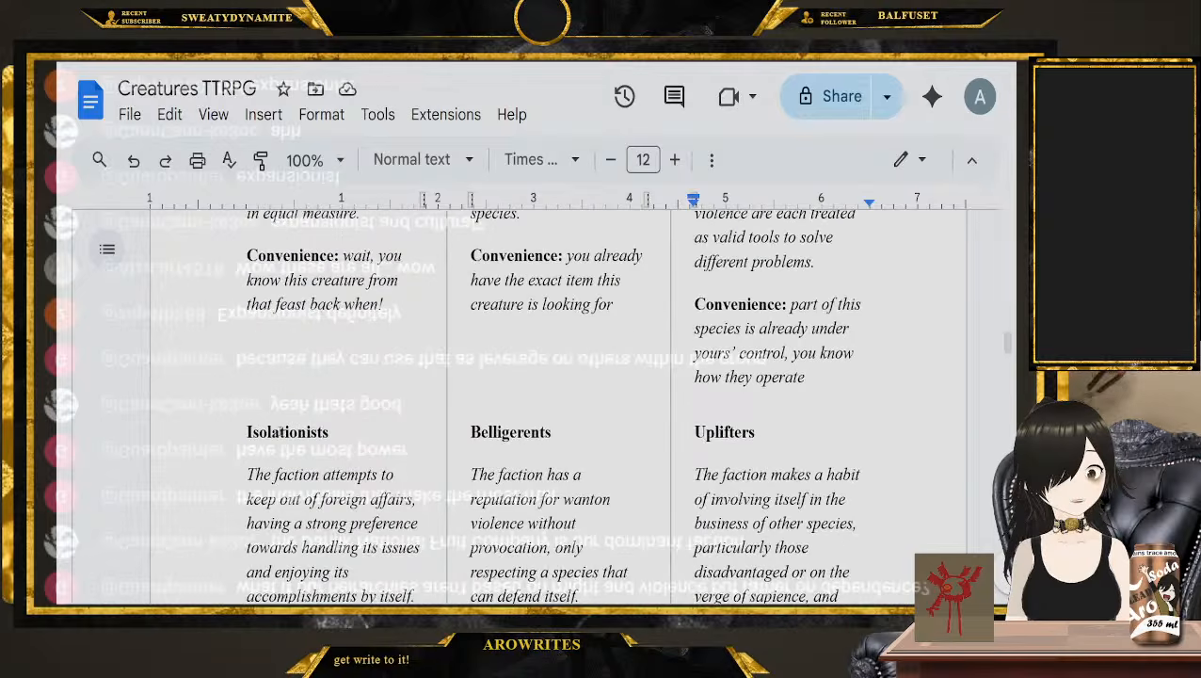
{"action": "double_click", "coordinate": [288, 431]}
{"action": "scroll", "coordinate": [288, 433], "scroll_direction": "up", "scroll_amount": 1}
{"action": "scroll", "coordinate": [480, 499], "scroll_direction": "down", "scroll_amount": 7}
{"action": "scroll", "coordinate": [479, 499], "scroll_direction": "up", "scroll_amount": 3}
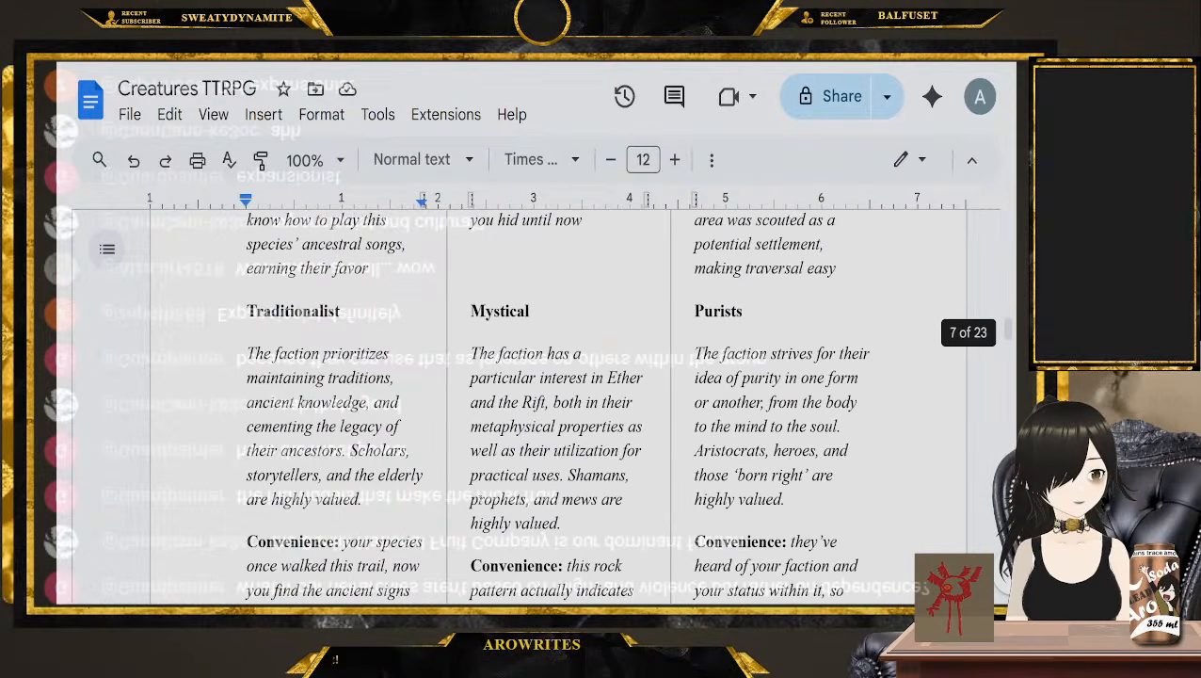
Return to the Ideological Agenda options and highlight Expansionist as the faction's ideology
{"action": "scroll", "coordinate": [735, 294], "scroll_direction": "up", "scroll_amount": 3}
{"action": "scroll", "coordinate": [735, 294], "scroll_direction": "up", "scroll_amount": 3}
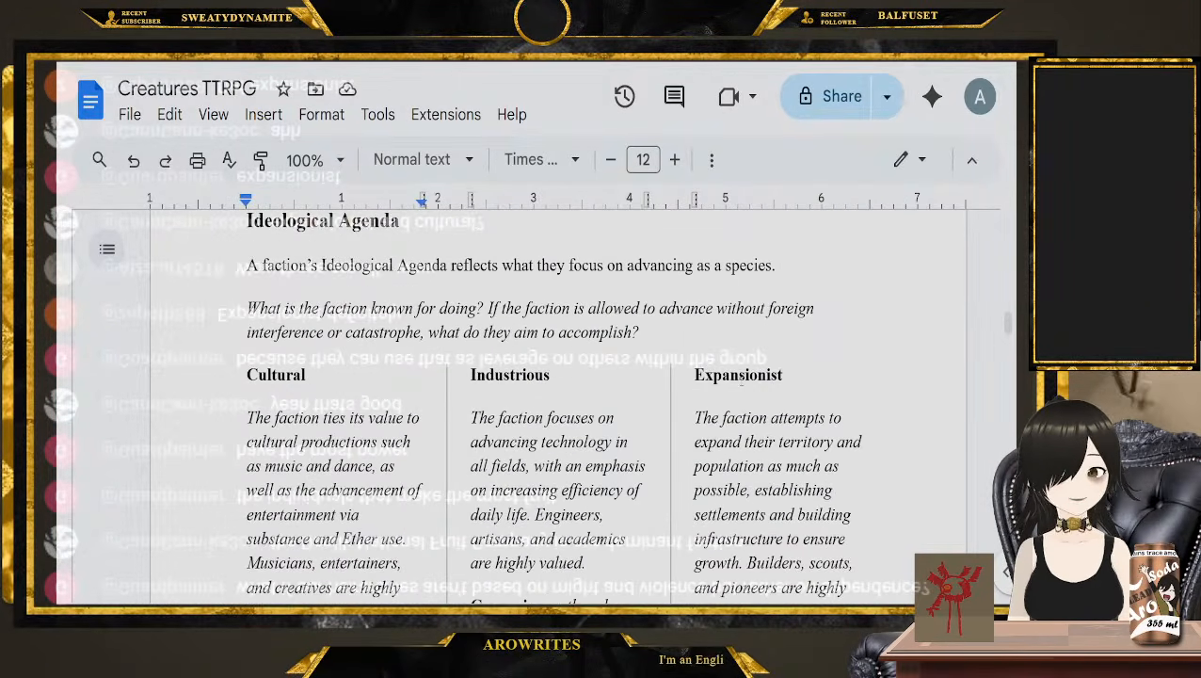
{"action": "double_click", "coordinate": [738, 374]}
{"action": "scroll", "coordinate": [541, 330], "scroll_direction": "down", "scroll_amount": 2}
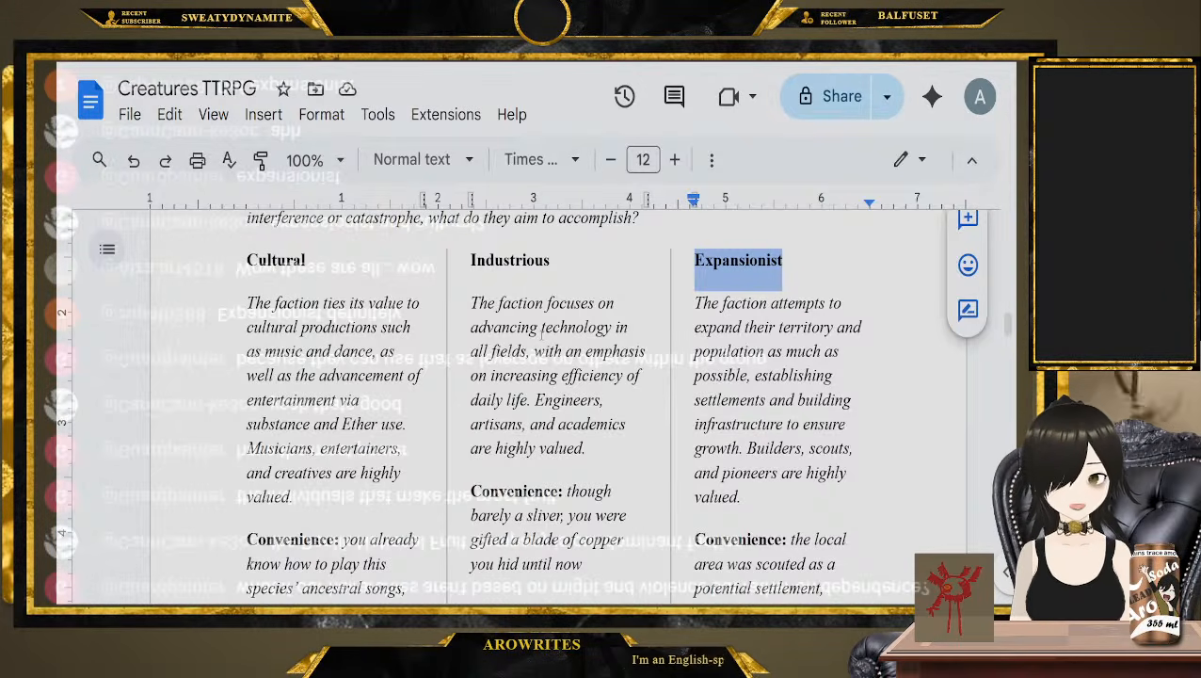
{"action": "double_click", "coordinate": [727, 260]}
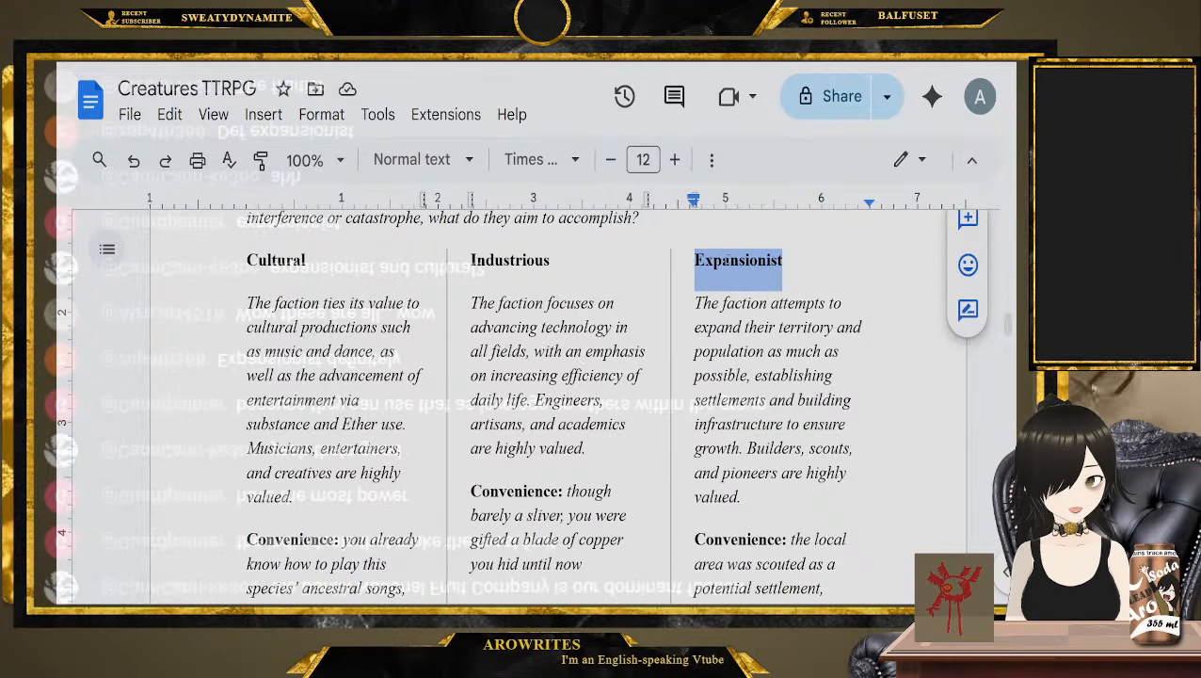
Read the Diplomatic Agenda introduction, its guiding questions and the Socialites description, highlighting the heading and the questions
{"action": "scroll", "coordinate": [479, 292], "scroll_direction": "down", "scroll_amount": 10}
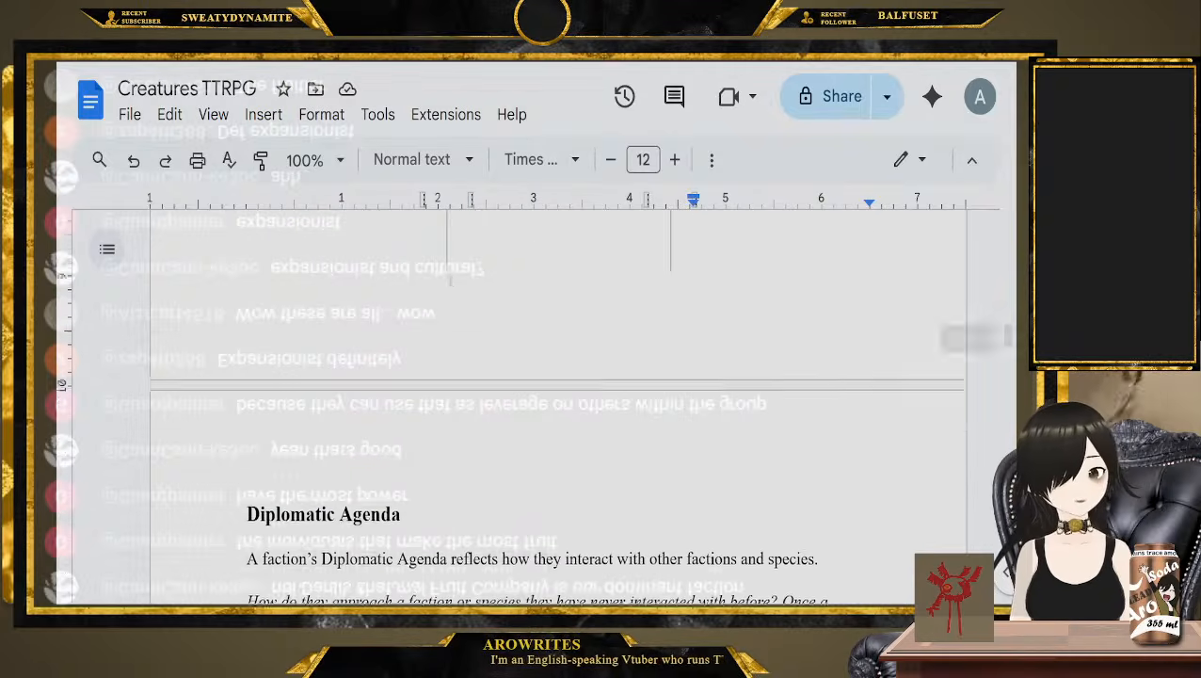
{"action": "scroll", "coordinate": [479, 291], "scroll_direction": "down", "scroll_amount": 3}
{"action": "left_click_drag", "start_coordinate": [425, 296], "coordinate": [247, 282]}
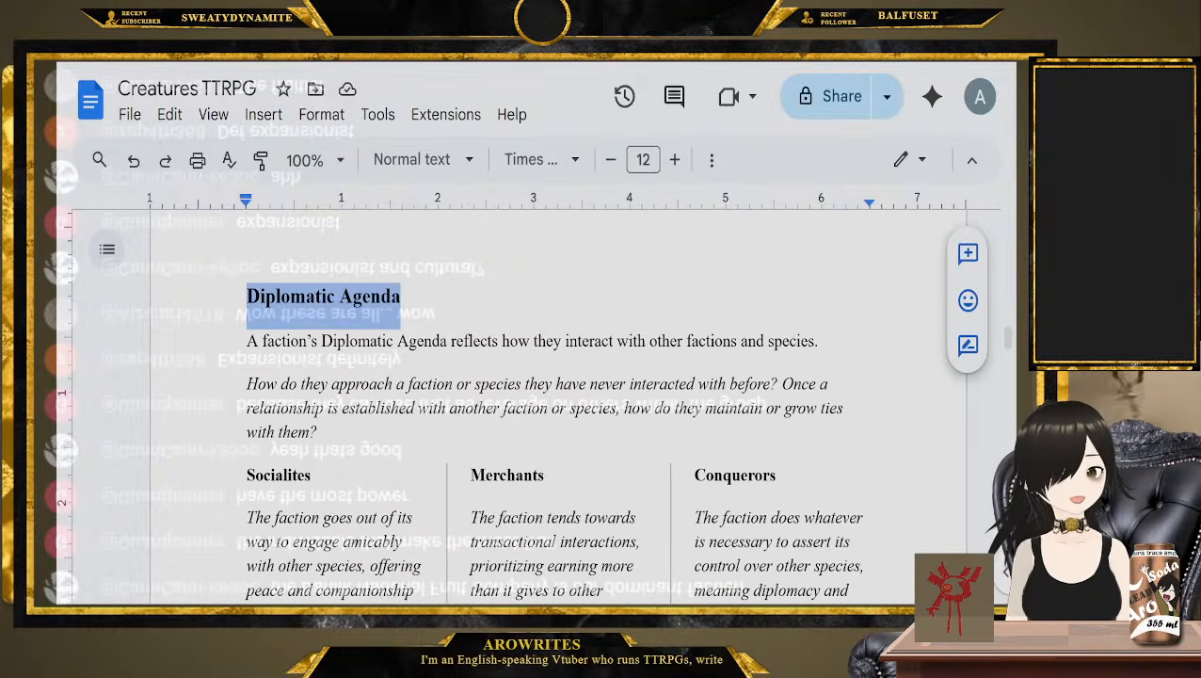
{"action": "scroll", "coordinate": [527, 404], "scroll_direction": "down", "scroll_amount": 3}
{"action": "scroll", "coordinate": [527, 405], "scroll_direction": "up", "scroll_amount": 2}
{"action": "left_click_drag", "start_coordinate": [247, 327], "coordinate": [319, 376]}
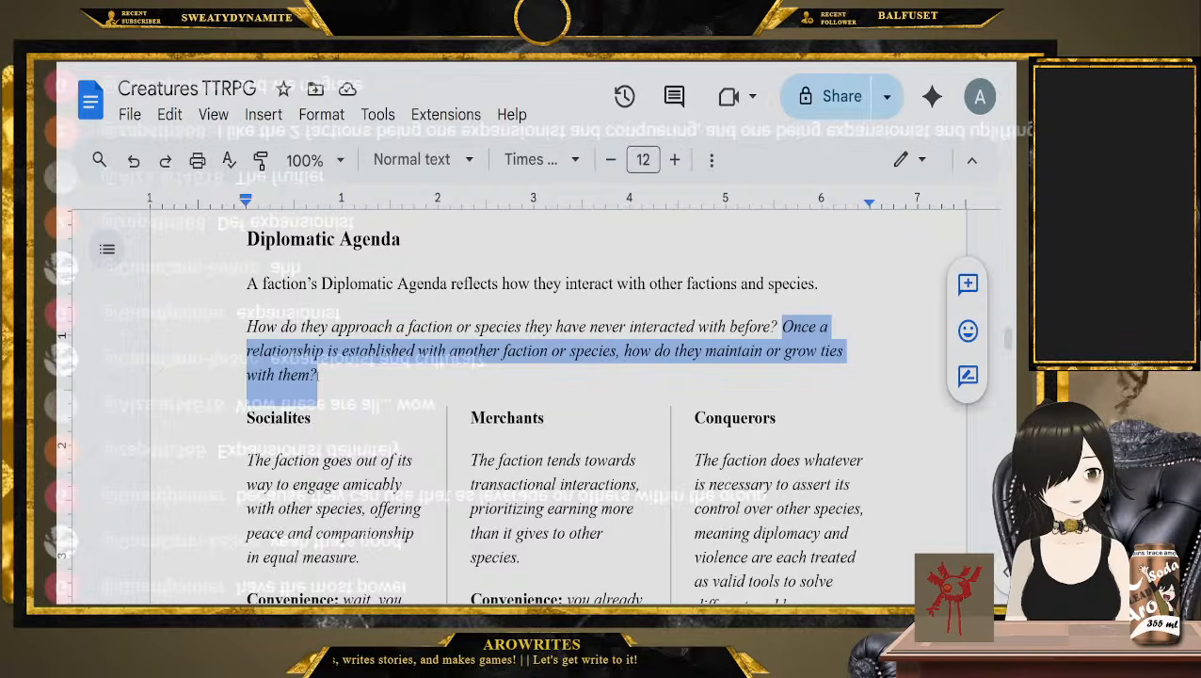
{"action": "scroll", "coordinate": [261, 341], "scroll_direction": "down", "scroll_amount": 1}
{"action": "left_click", "coordinate": [246, 303]}
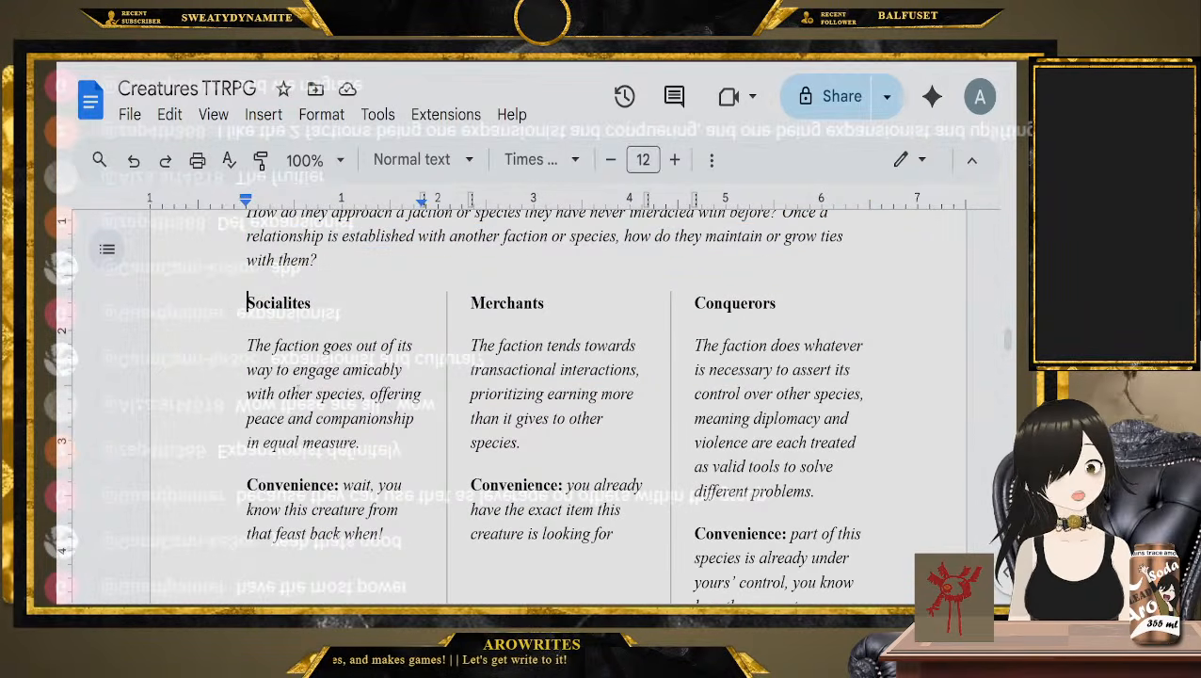
{"action": "left_click", "coordinate": [388, 449]}
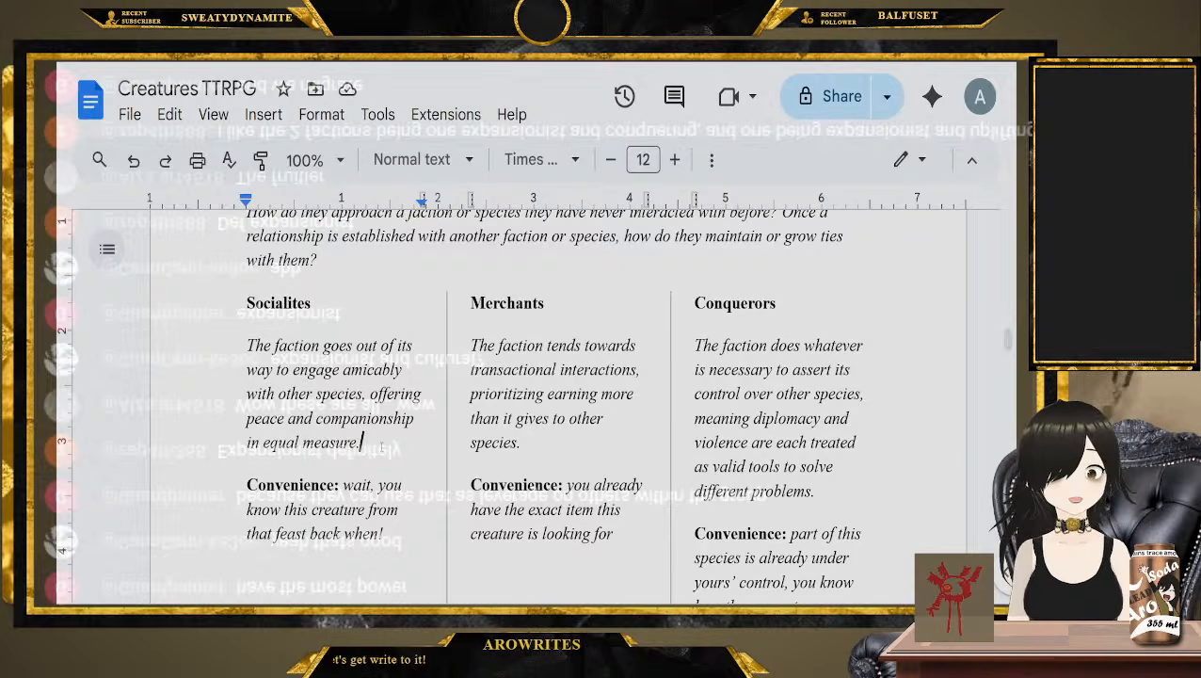
Read the Merchants, Conquerors, Isolationists, Belligerents and Uplifters descriptions under Diplomatic Agenda, marking the end of each one
{"action": "left_click", "coordinate": [553, 454]}
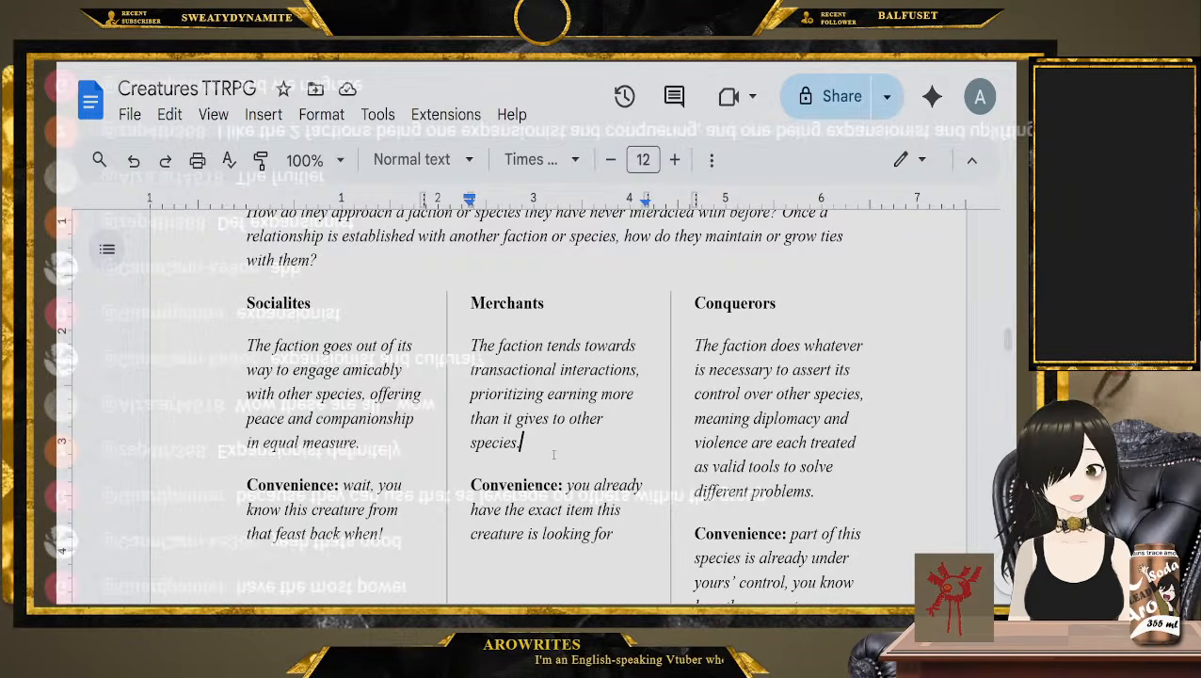
{"action": "left_click", "coordinate": [836, 495]}
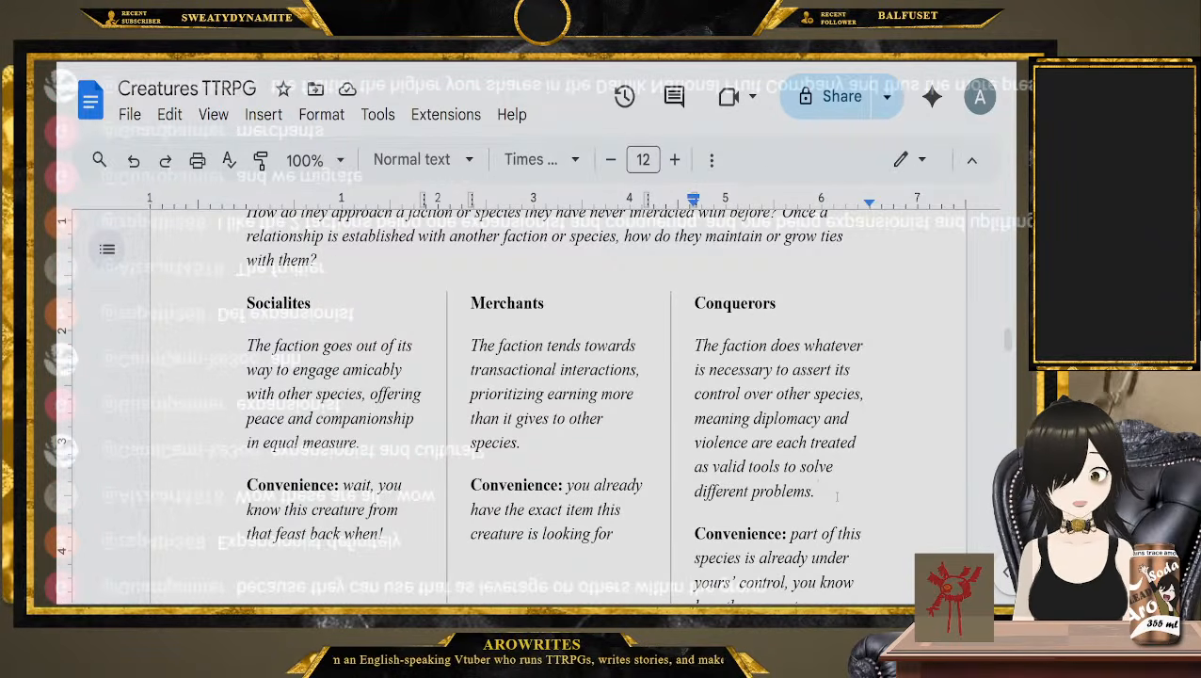
{"action": "scroll", "coordinate": [391, 369], "scroll_direction": "down", "scroll_amount": 5}
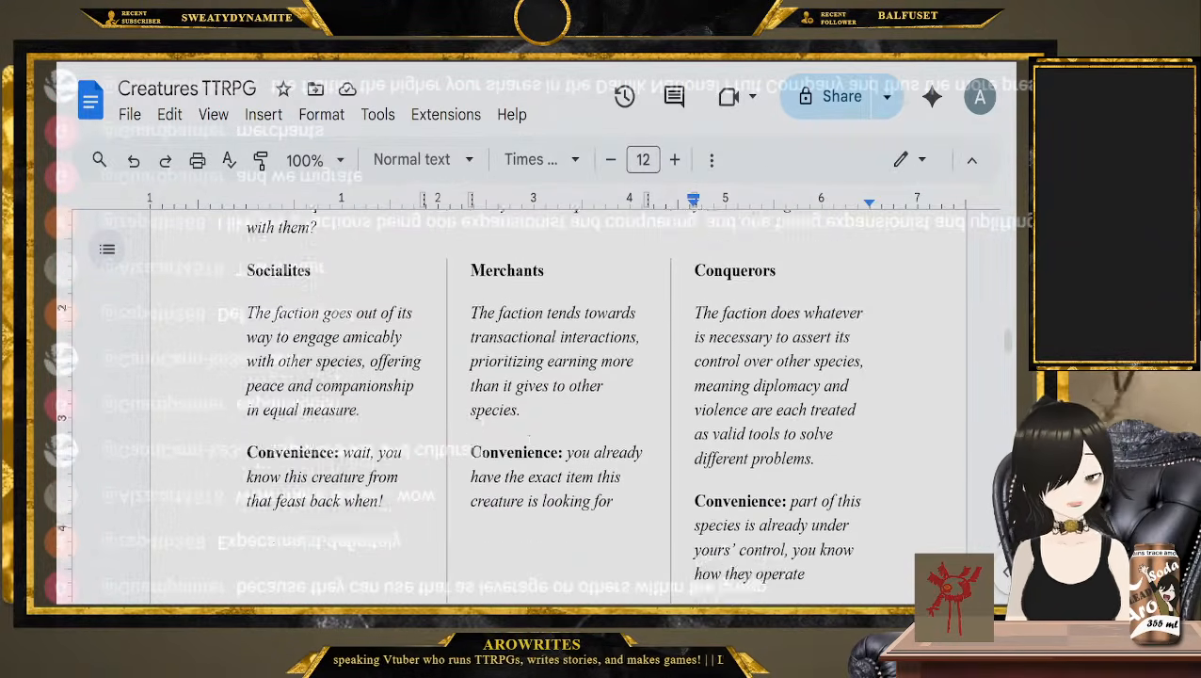
{"action": "left_click", "coordinate": [424, 425]}
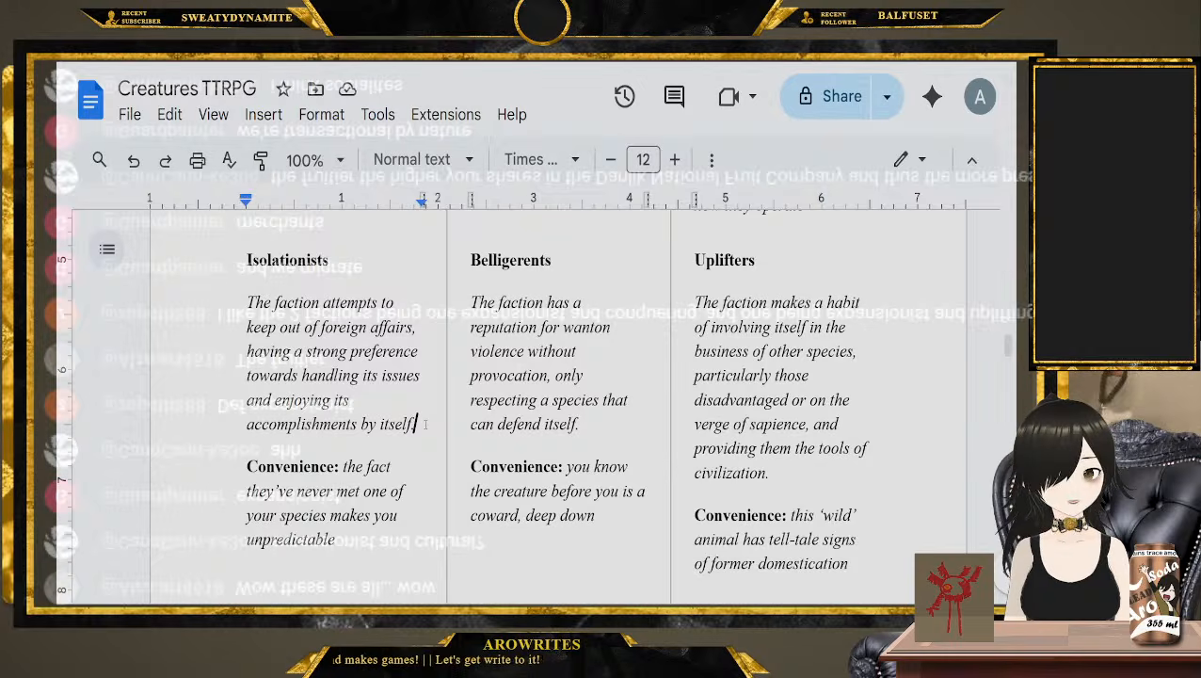
{"action": "left_click", "coordinate": [634, 427]}
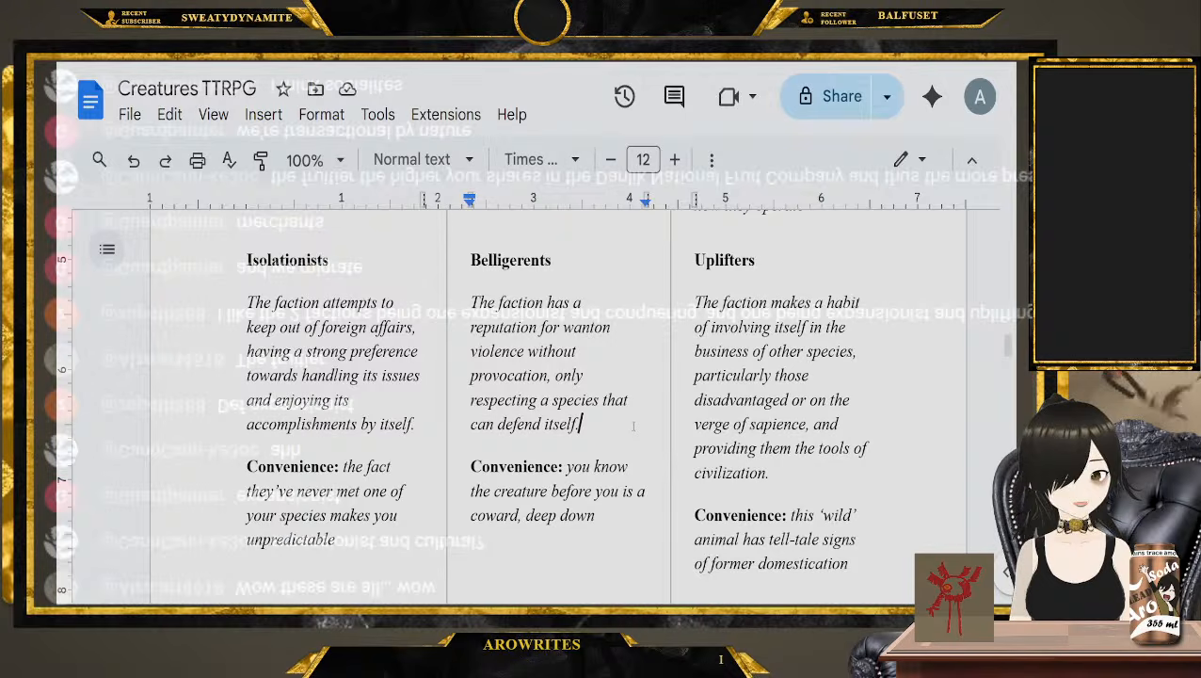
{"action": "left_click", "coordinate": [832, 480]}
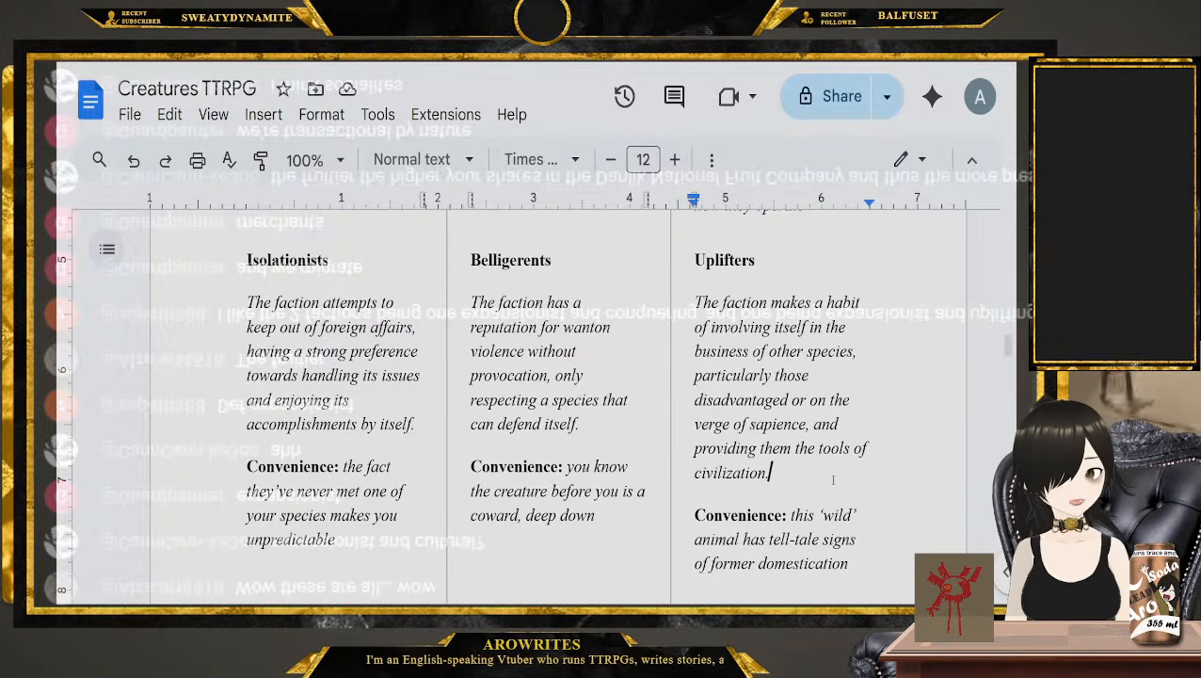
Go back over the Diplomatic Agenda options, highlighting the Merchants heading and pointing out Isolationists
{"action": "scroll", "coordinate": [834, 480], "scroll_direction": "up", "scroll_amount": 2}
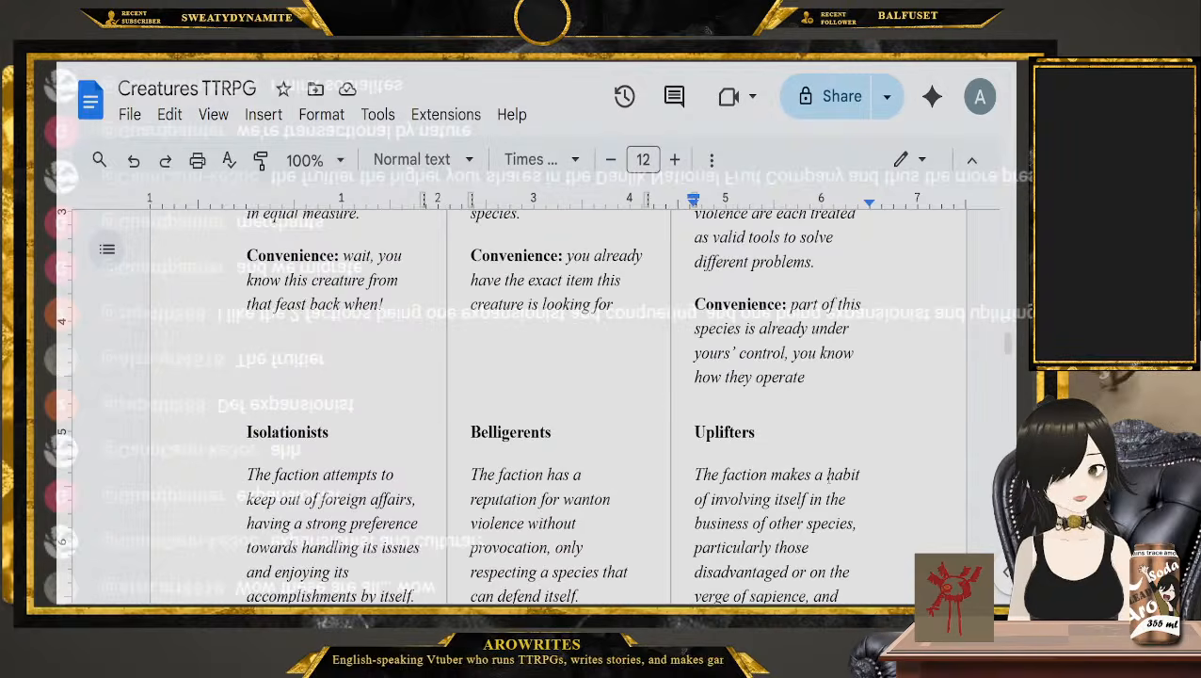
{"action": "scroll", "coordinate": [508, 376], "scroll_direction": "up", "scroll_amount": 5}
{"action": "scroll", "coordinate": [508, 376], "scroll_direction": "down", "scroll_amount": 1}
{"action": "left_click", "coordinate": [507, 245]}
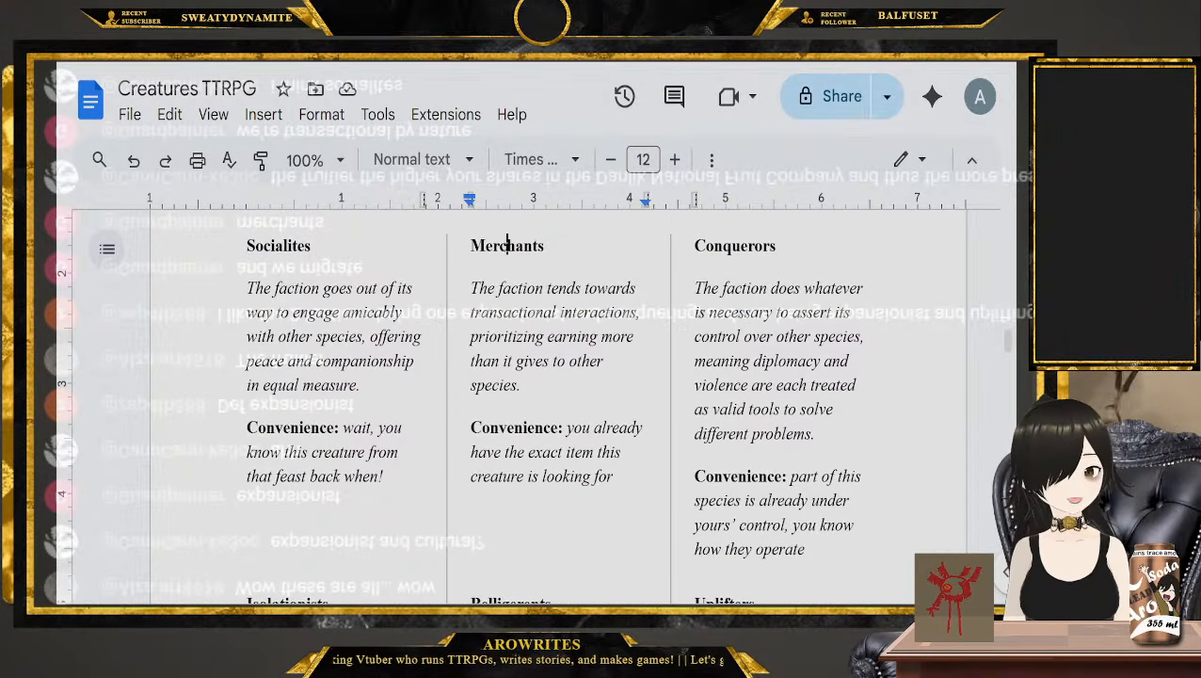
{"action": "double_click", "coordinate": [507, 246]}
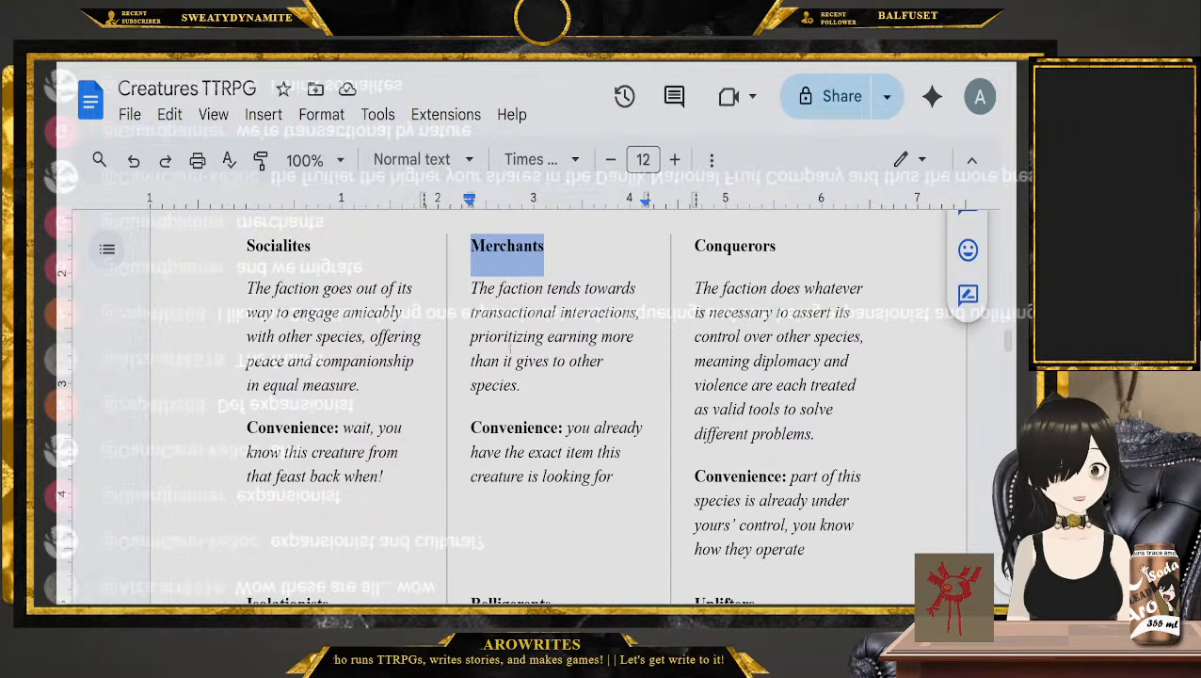
{"action": "scroll", "coordinate": [509, 377], "scroll_direction": "down", "scroll_amount": 3}
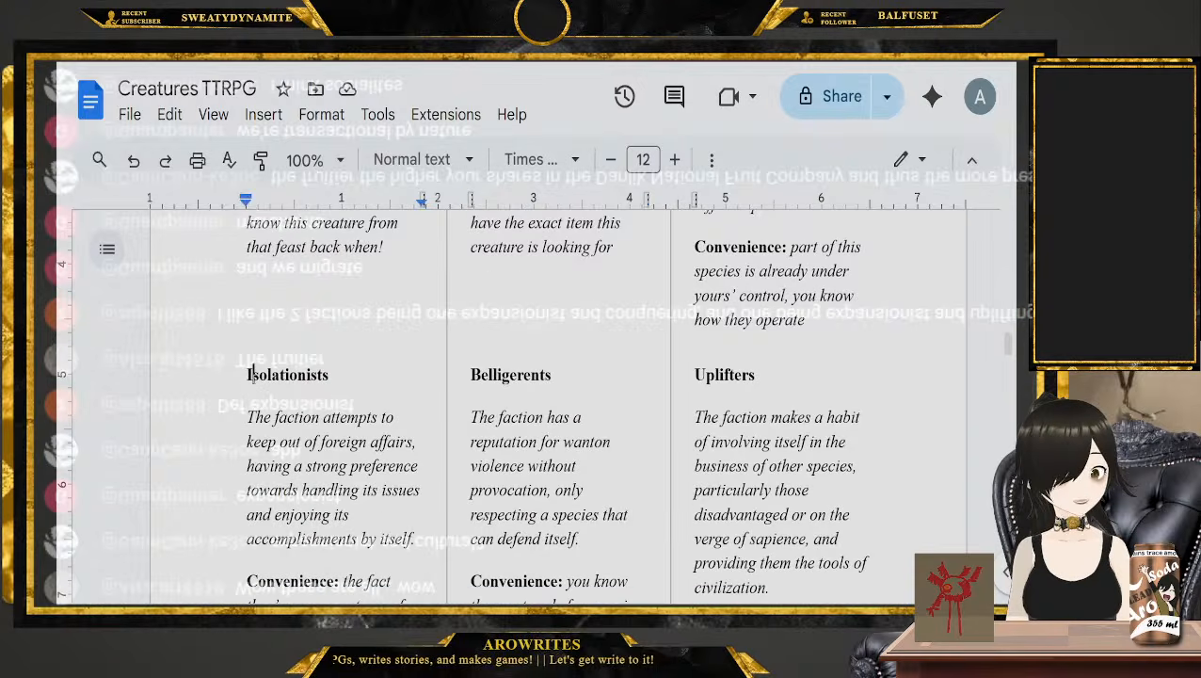
{"action": "double_click", "coordinate": [237, 375]}
{"action": "left_click", "coordinate": [235, 377]}
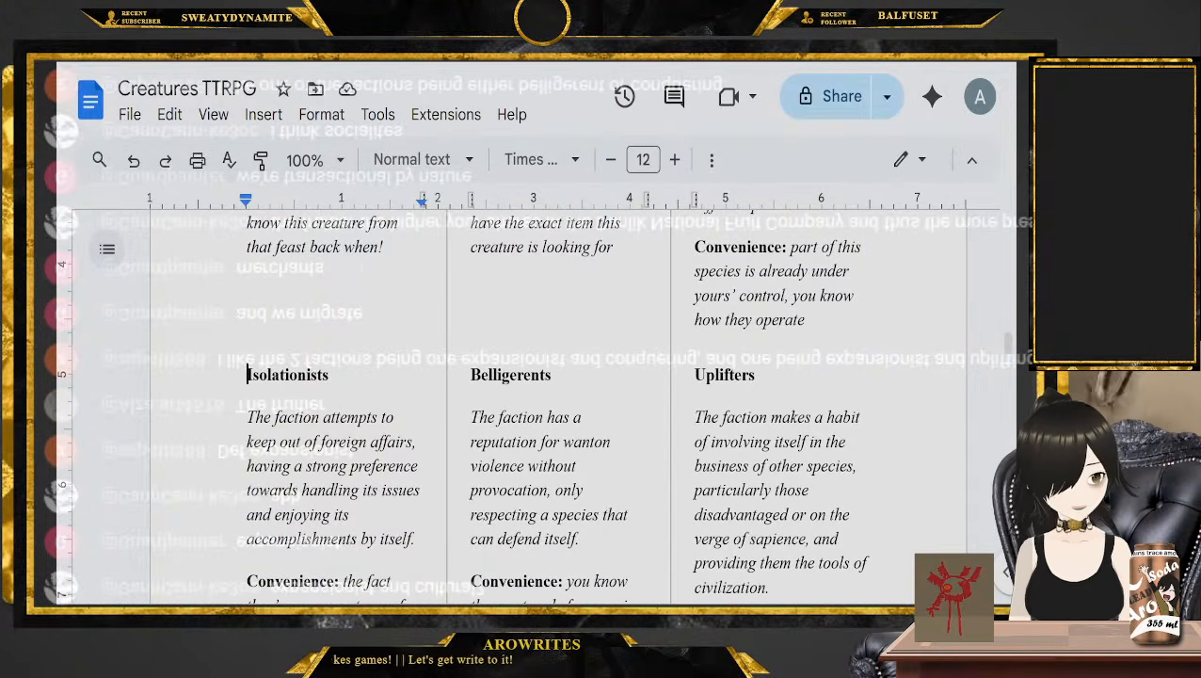
Compare the Conquerors, Socialites, Merchants and Belligerents options by highlighting their headings in turn
{"action": "scroll", "coordinate": [536, 429], "scroll_direction": "up", "scroll_amount": 3}
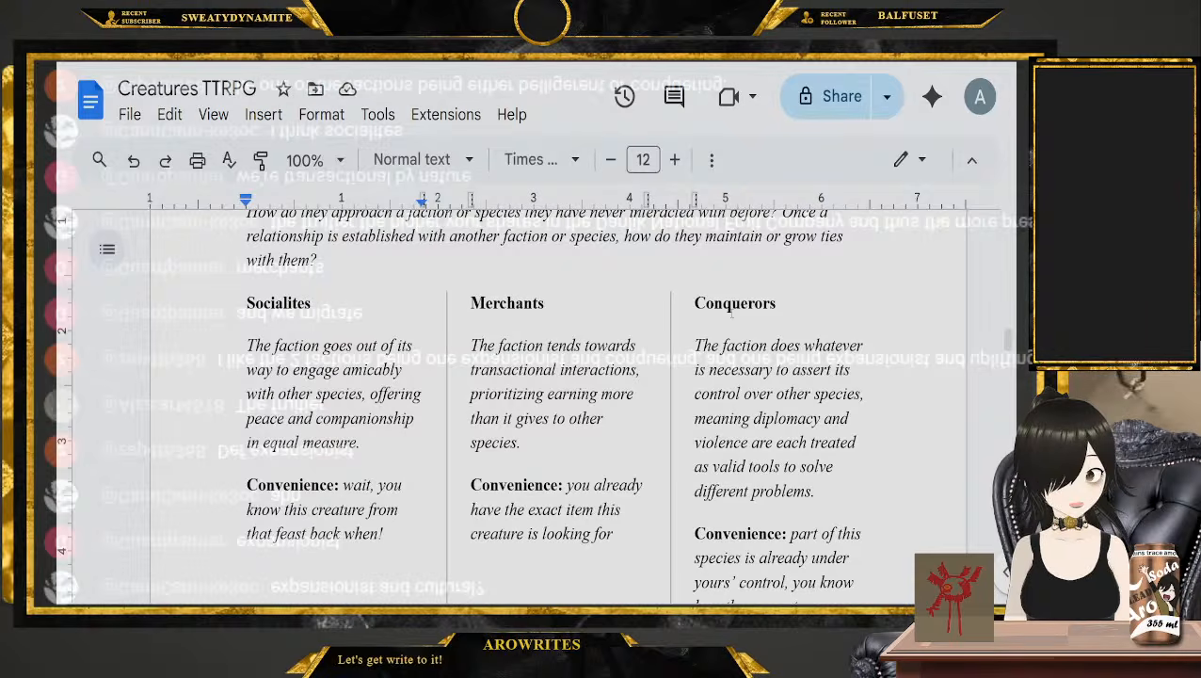
{"action": "double_click", "coordinate": [733, 307]}
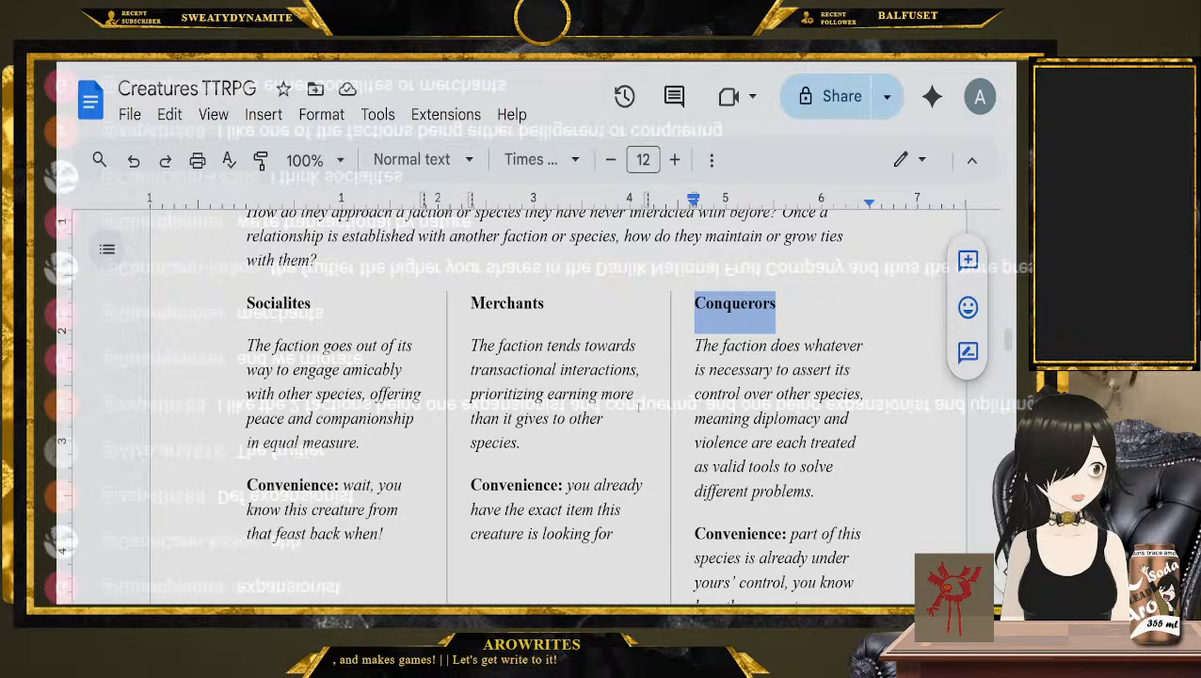
{"action": "double_click", "coordinate": [278, 303]}
{"action": "double_click", "coordinate": [506, 303]}
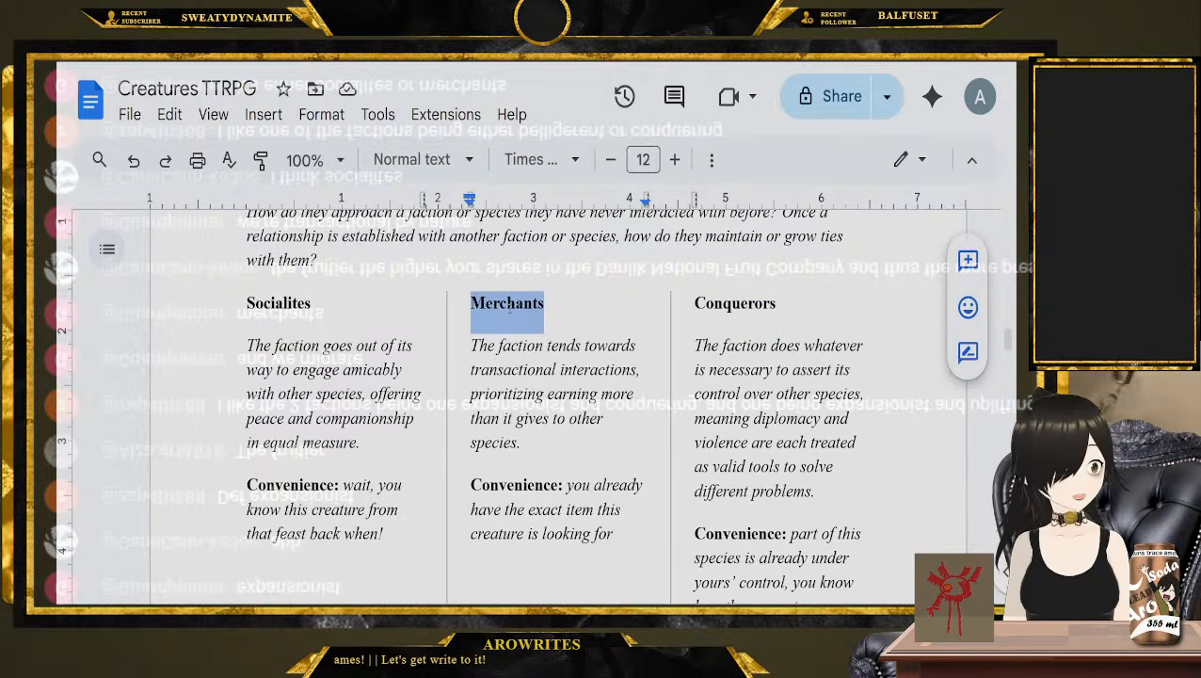
{"action": "double_click", "coordinate": [708, 303]}
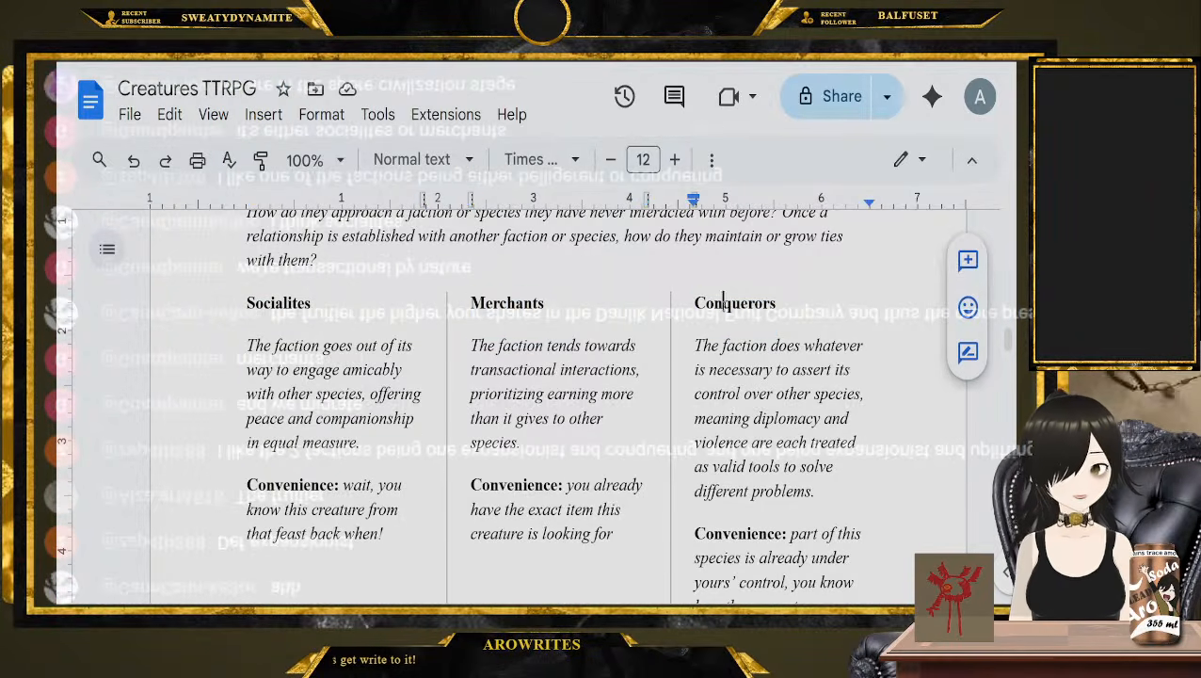
{"action": "scroll", "coordinate": [565, 395], "scroll_direction": "down", "scroll_amount": 3}
{"action": "double_click", "coordinate": [509, 374]}
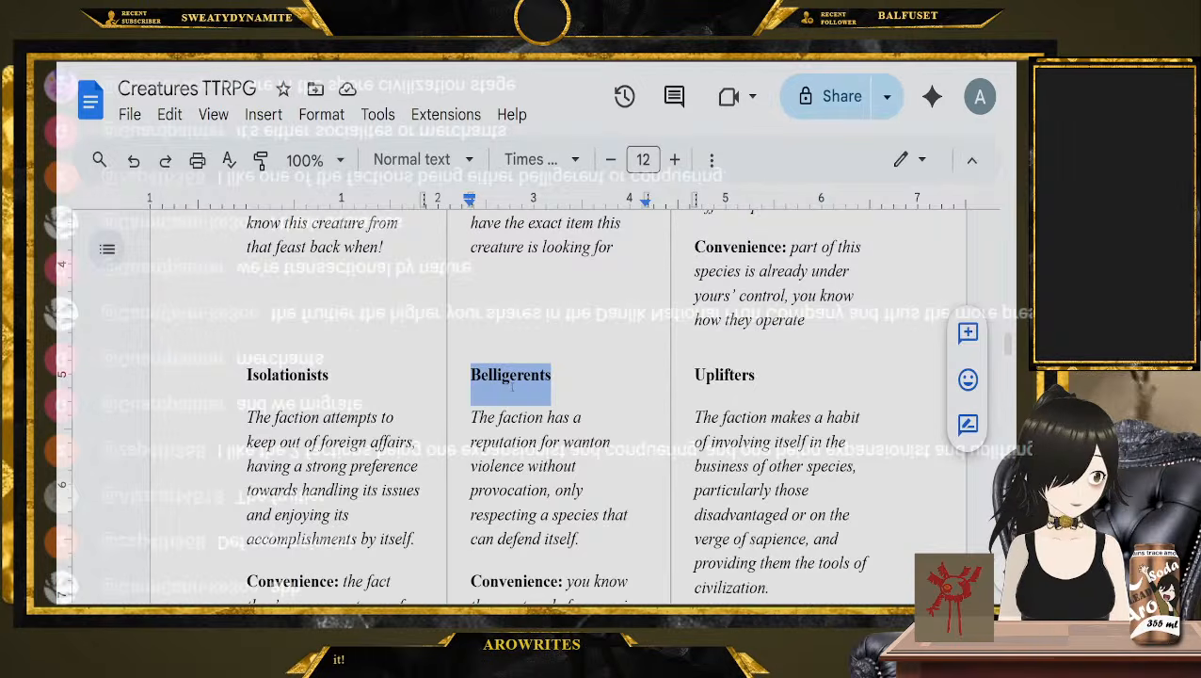
Review the Ideological Agenda options and the Convenience rules, and examine the Dominant, Popular and Fringe levels in the Influence section
{"action": "scroll", "coordinate": [518, 414], "scroll_direction": "up", "scroll_amount": 3}
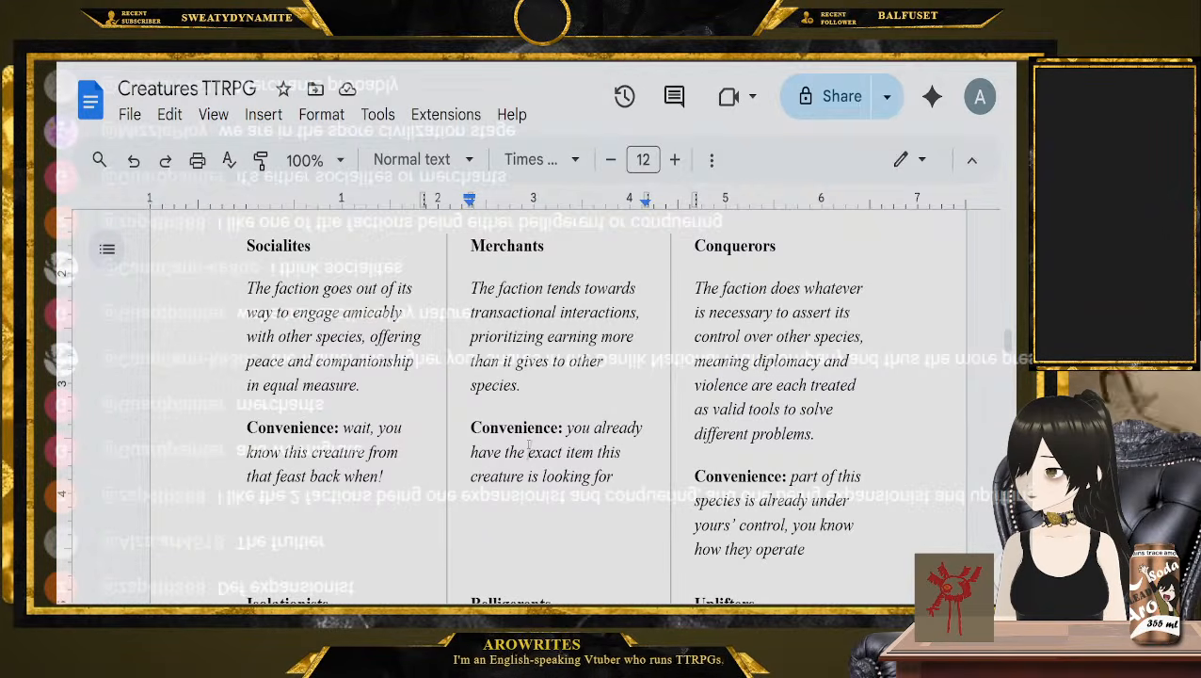
{"action": "scroll", "coordinate": [527, 449], "scroll_direction": "up", "scroll_amount": 4}
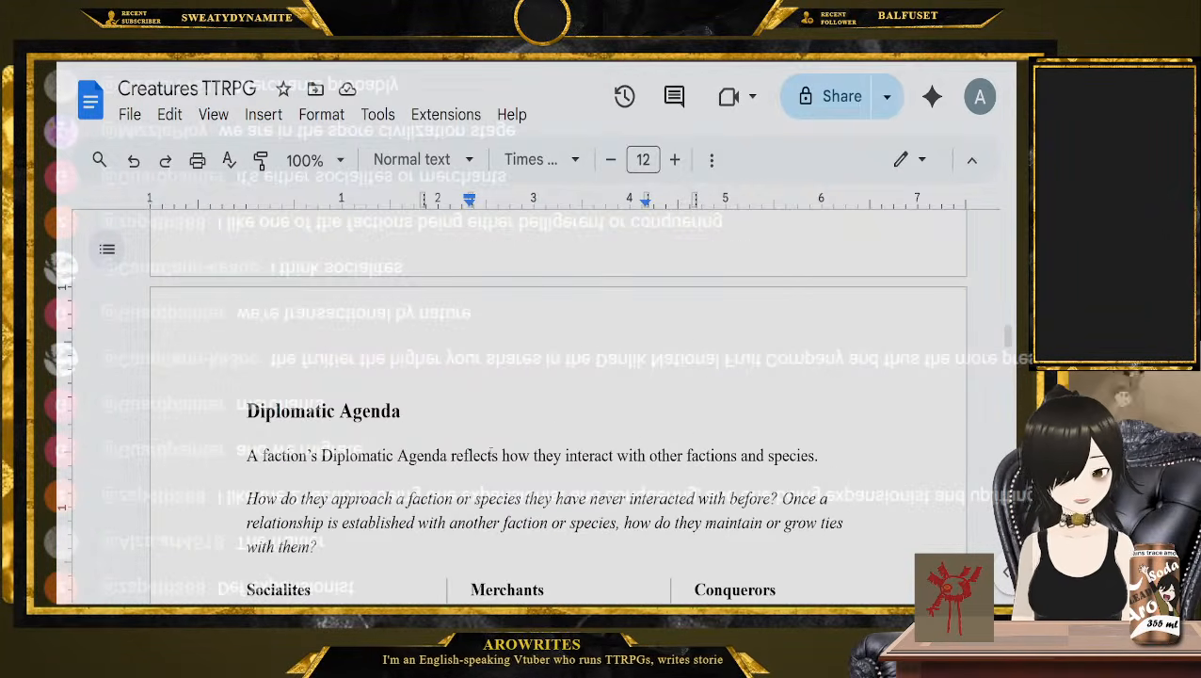
{"action": "scroll", "coordinate": [690, 472], "scroll_direction": "down", "scroll_amount": 10}
{"action": "scroll", "coordinate": [690, 473], "scroll_direction": "up", "scroll_amount": 4}
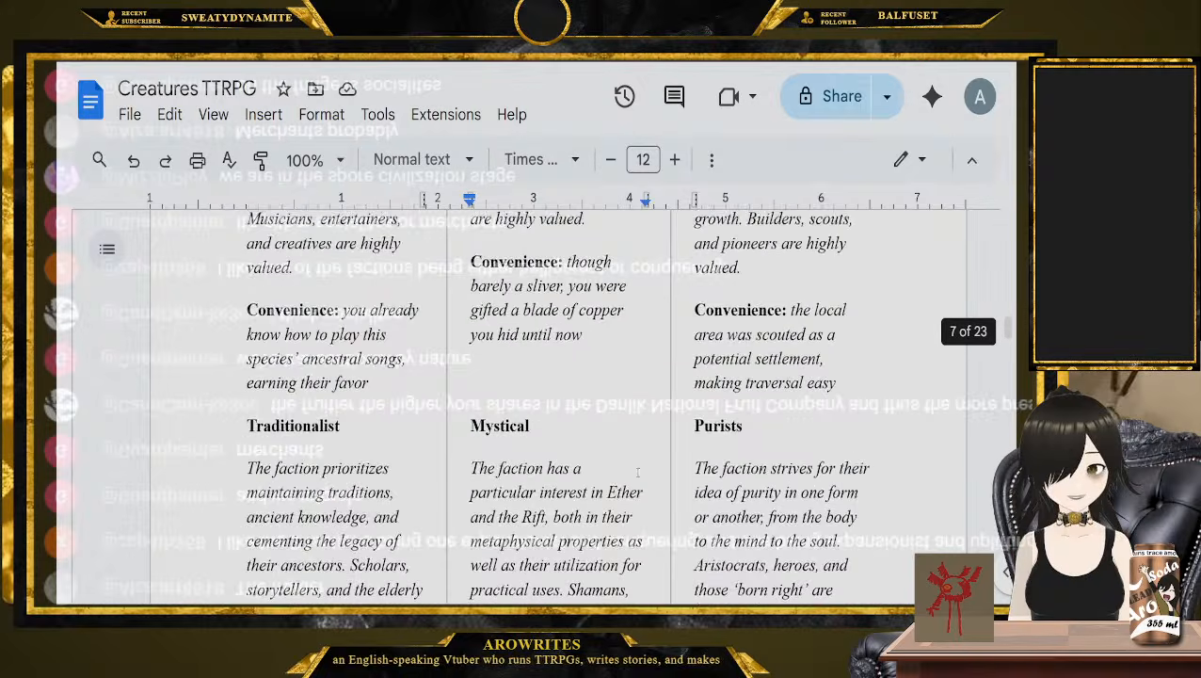
{"action": "scroll", "coordinate": [556, 405], "scroll_direction": "down", "scroll_amount": 1}
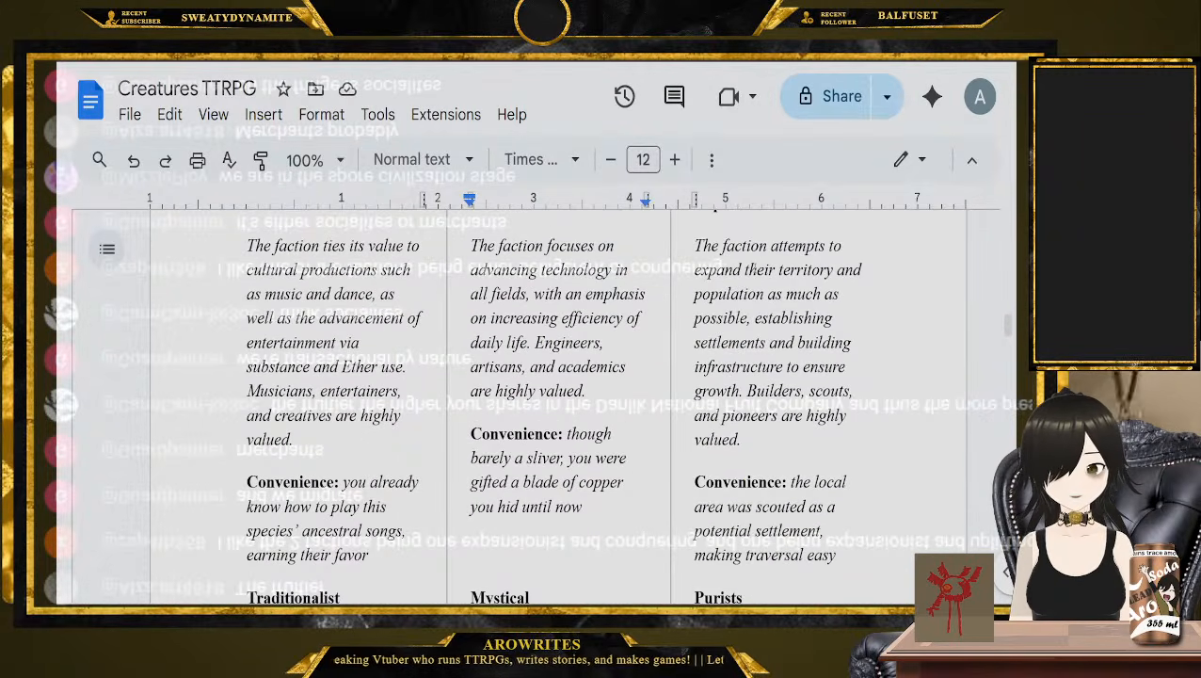
{"action": "scroll", "coordinate": [598, 329], "scroll_direction": "down", "scroll_amount": 10}
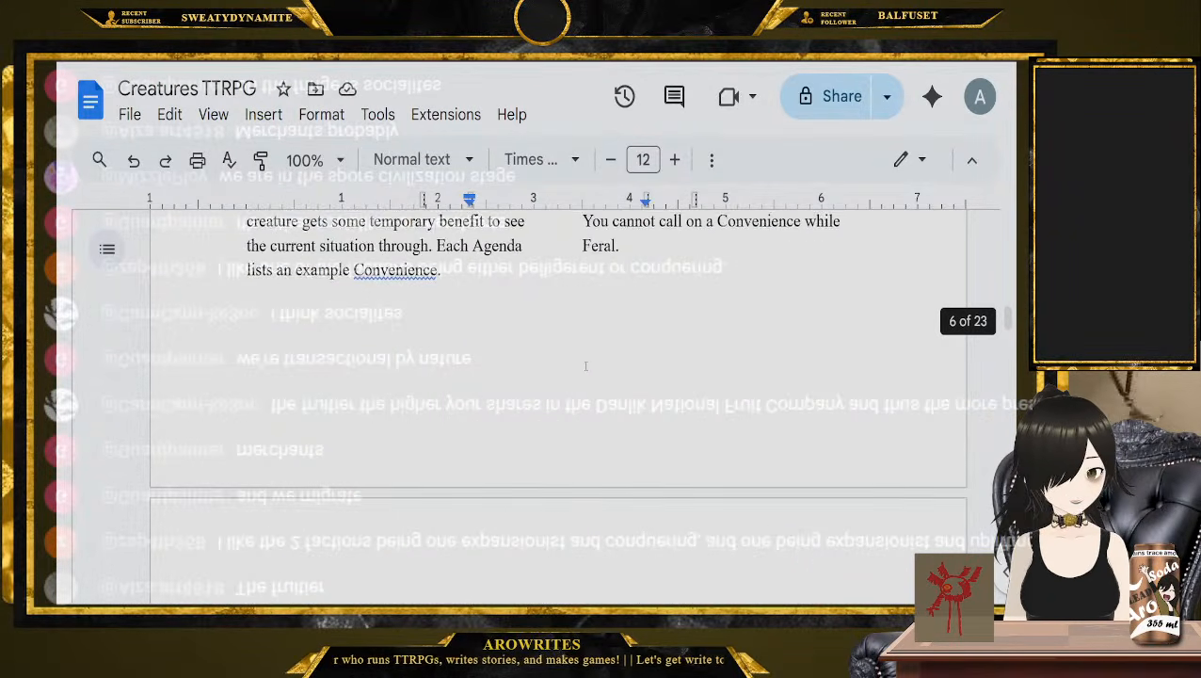
{"action": "scroll", "coordinate": [560, 440], "scroll_direction": "up", "scroll_amount": 2}
{"action": "scroll", "coordinate": [560, 441], "scroll_direction": "up", "scroll_amount": 3}
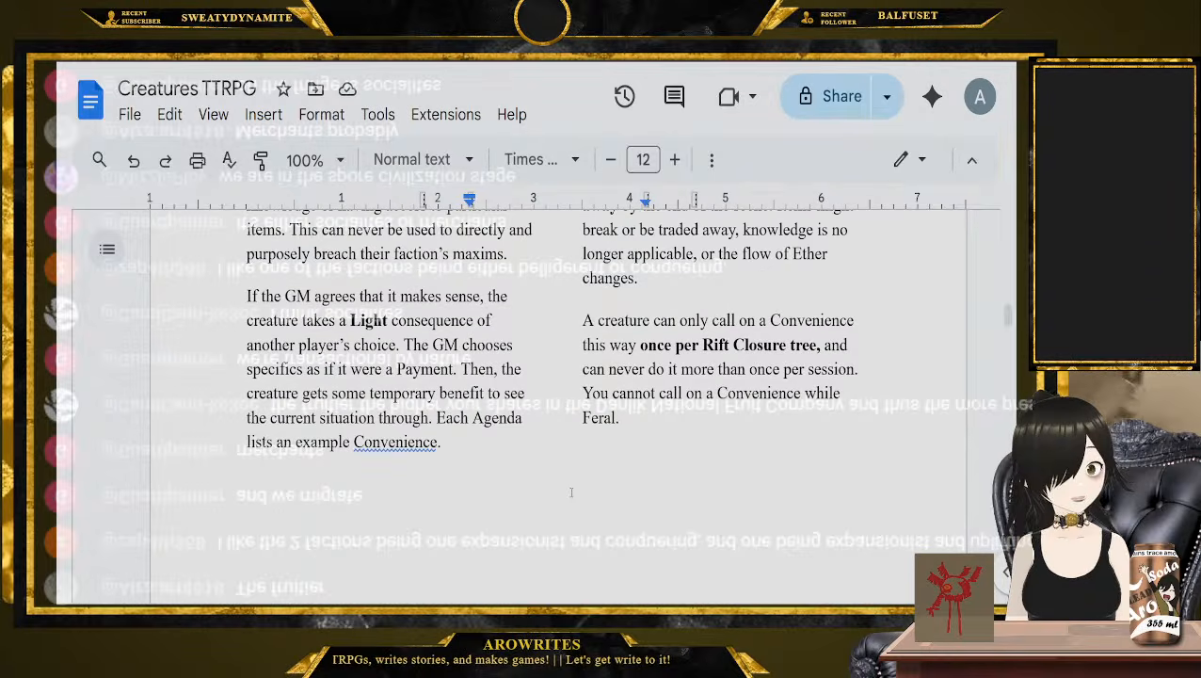
{"action": "scroll", "coordinate": [578, 512], "scroll_direction": "up", "scroll_amount": 12}
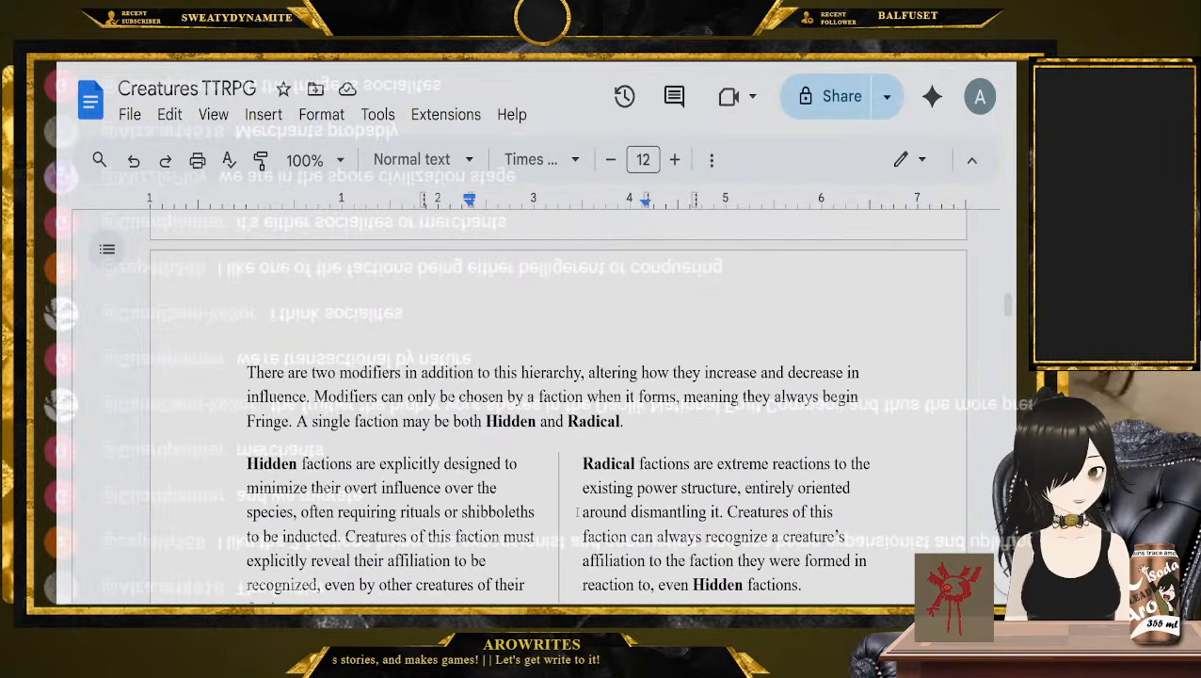
{"action": "scroll", "coordinate": [577, 512], "scroll_direction": "up", "scroll_amount": 1}
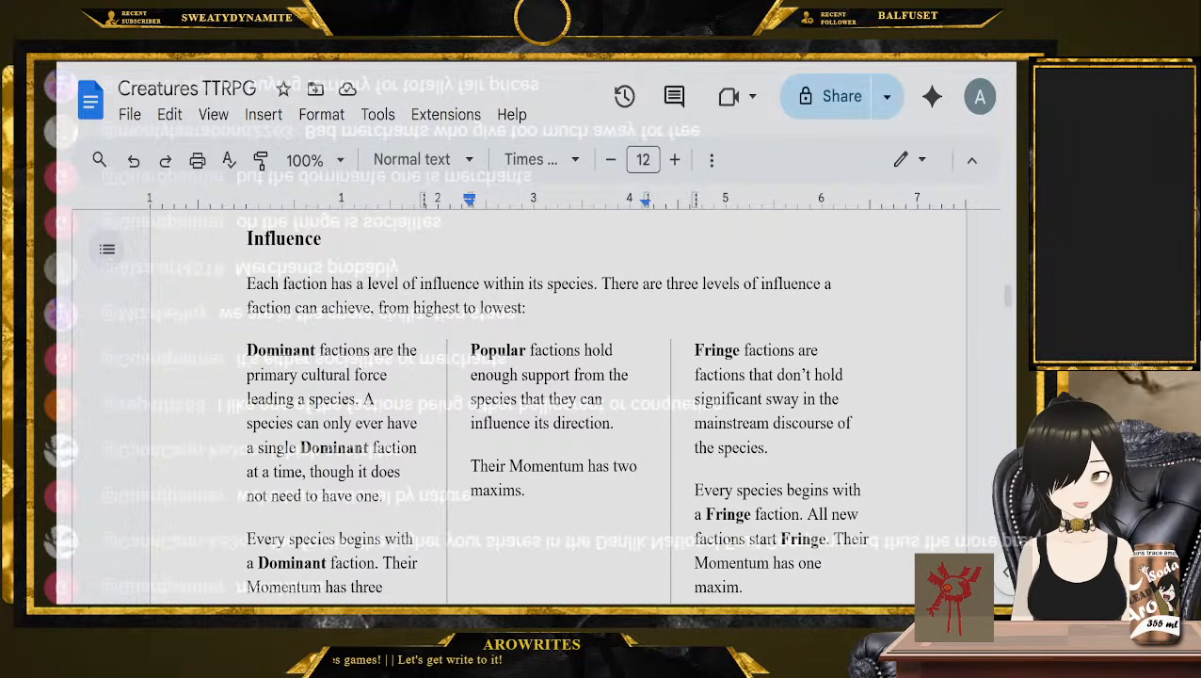
Check the Making Factions instructions, highlighting the requirements for a faction name and a Momentum with three maxims
{"action": "scroll", "coordinate": [550, 412], "scroll_direction": "down", "scroll_amount": 15}
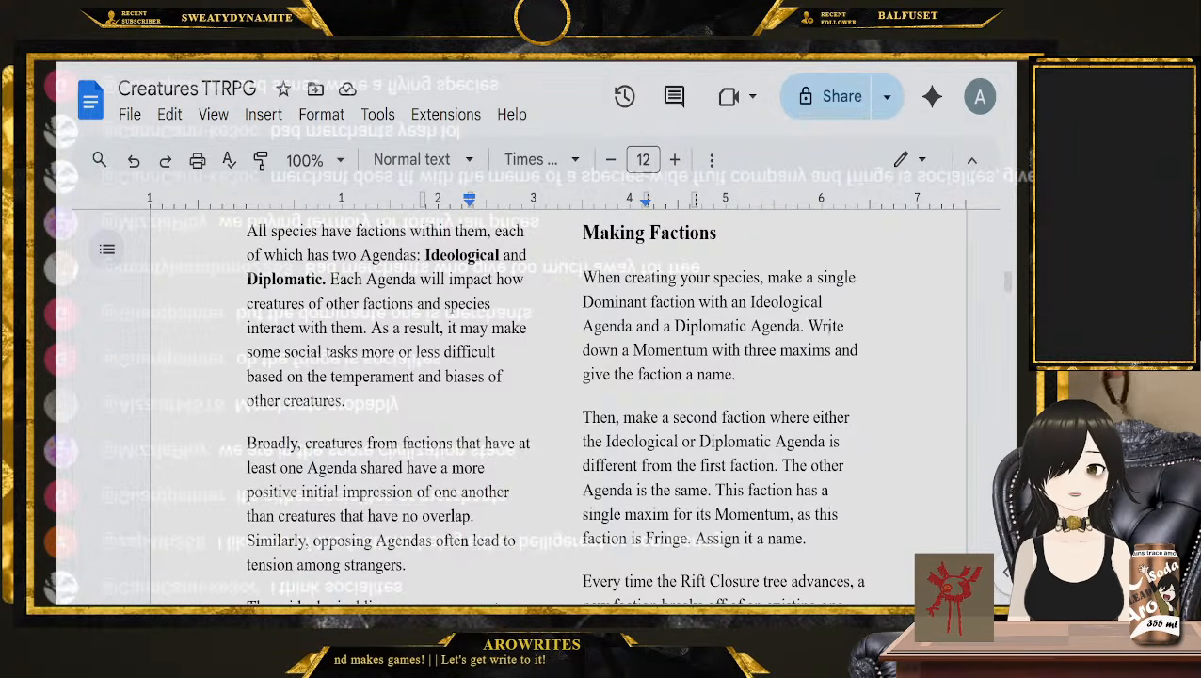
{"action": "left_click", "coordinate": [806, 324]}
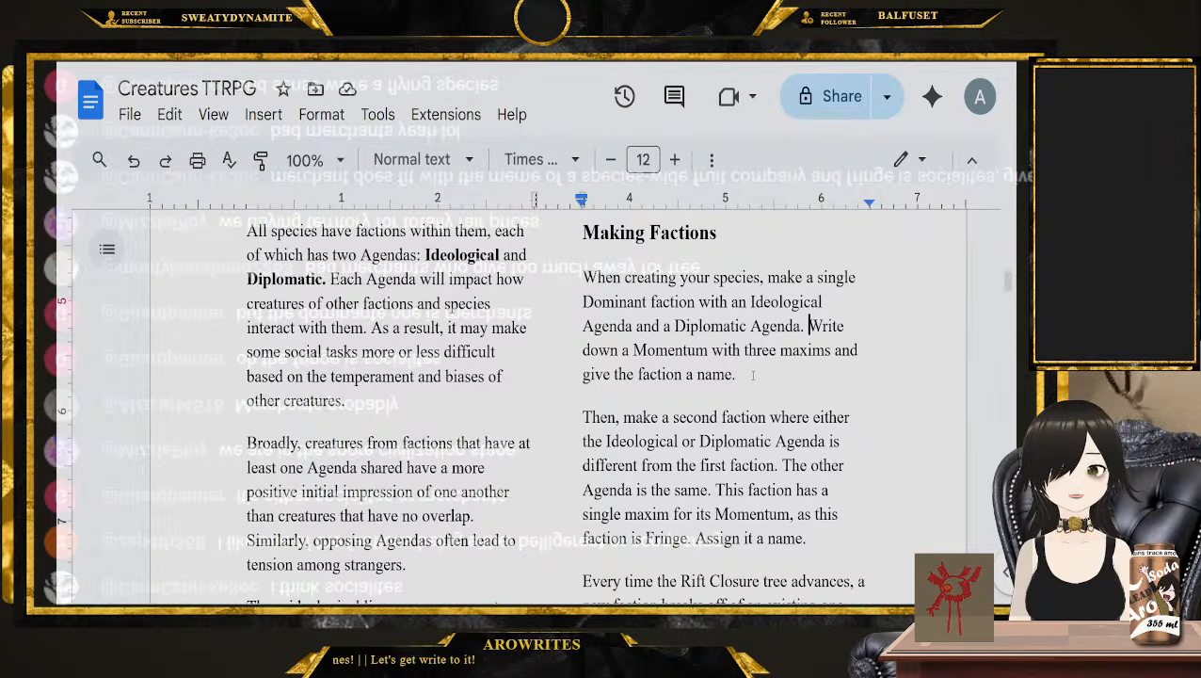
{"action": "left_click_drag", "start_coordinate": [735, 375], "coordinate": [650, 375]}
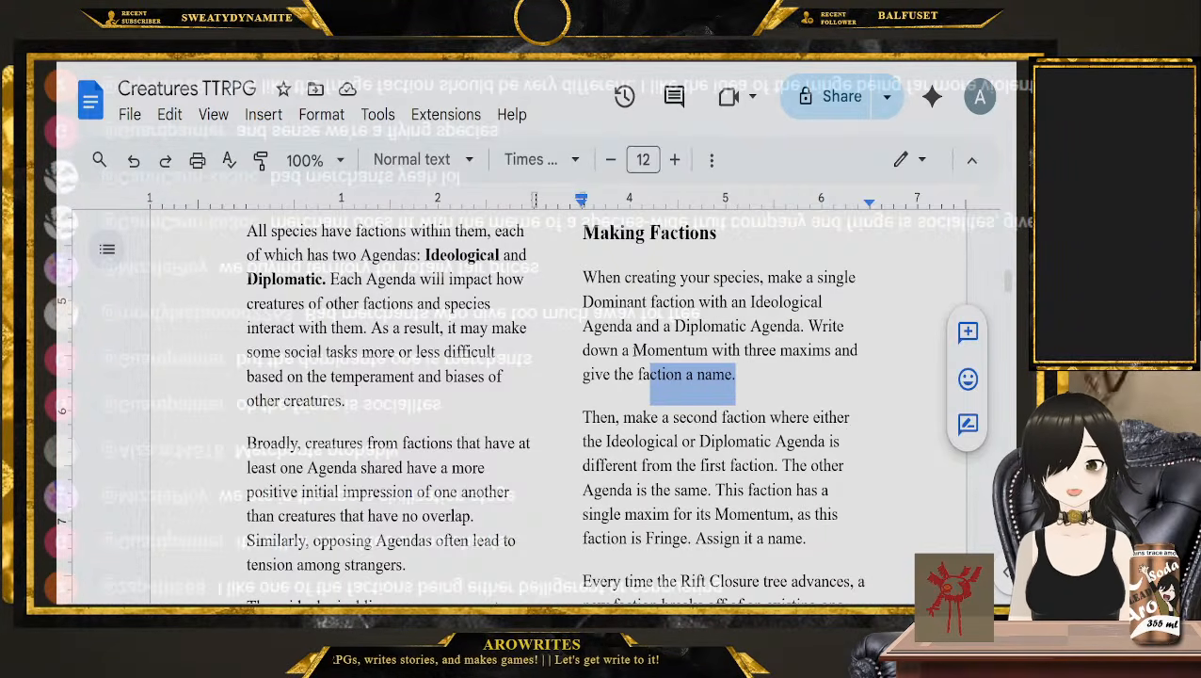
{"action": "left_click_drag", "start_coordinate": [634, 350], "coordinate": [824, 350]}
Find the Momentum section after the Diplomatic Agendas and read how a faction's drive and integral maxim or edict are written
{"action": "scroll", "coordinate": [820, 344], "scroll_direction": "down", "scroll_amount": 5}
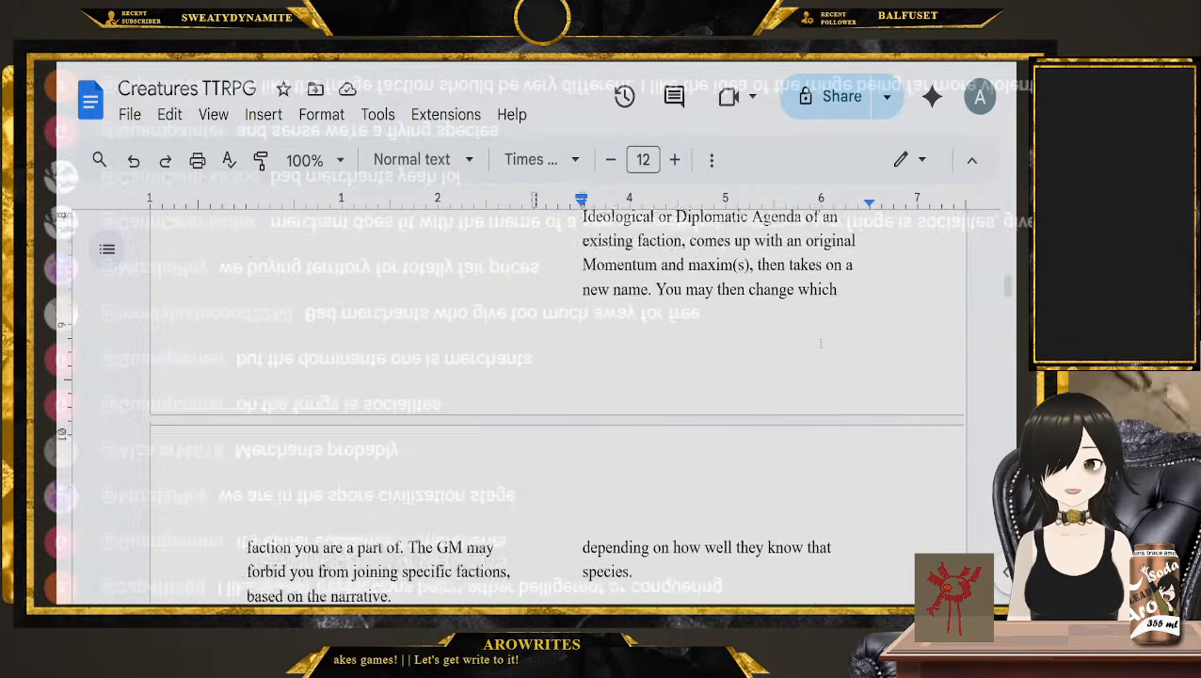
{"action": "scroll", "coordinate": [820, 344], "scroll_direction": "down", "scroll_amount": 15}
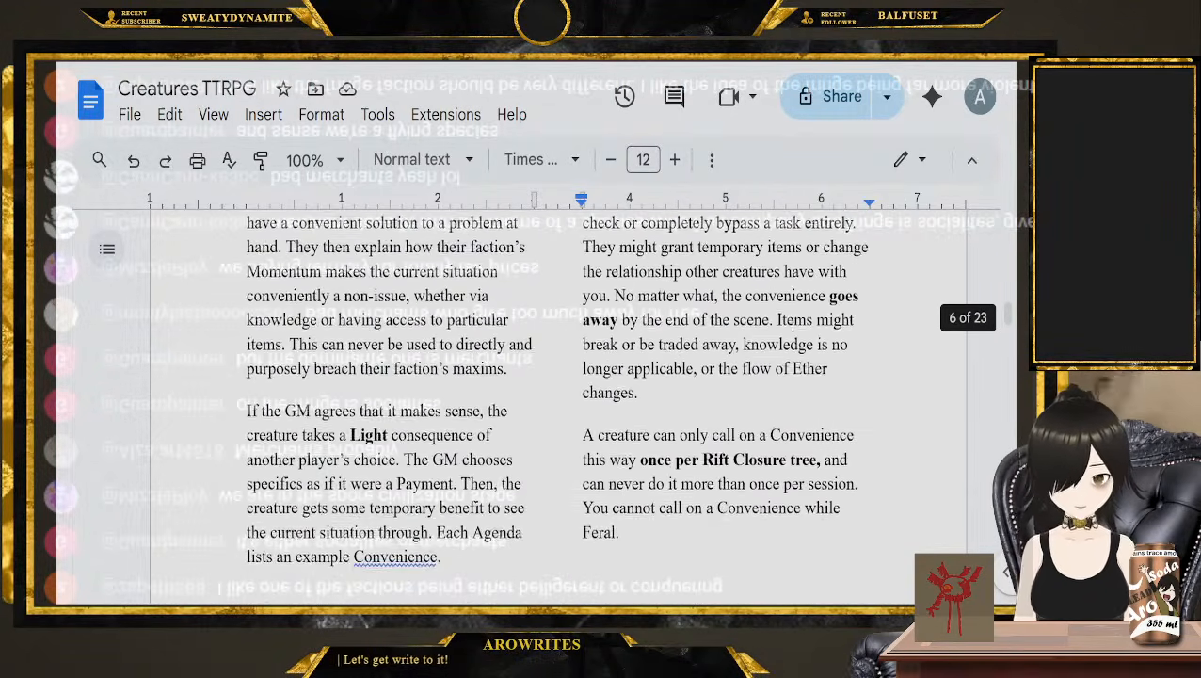
{"action": "scroll", "coordinate": [793, 322], "scroll_direction": "down", "scroll_amount": 15}
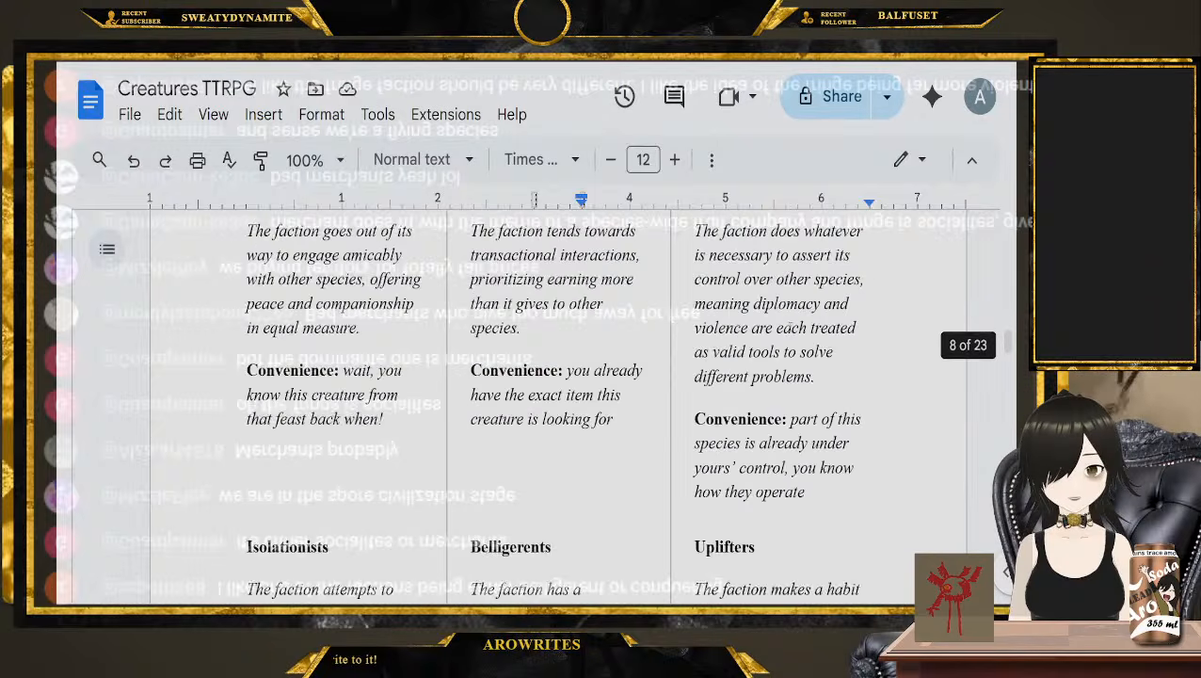
{"action": "scroll", "coordinate": [775, 325], "scroll_direction": "down", "scroll_amount": 8}
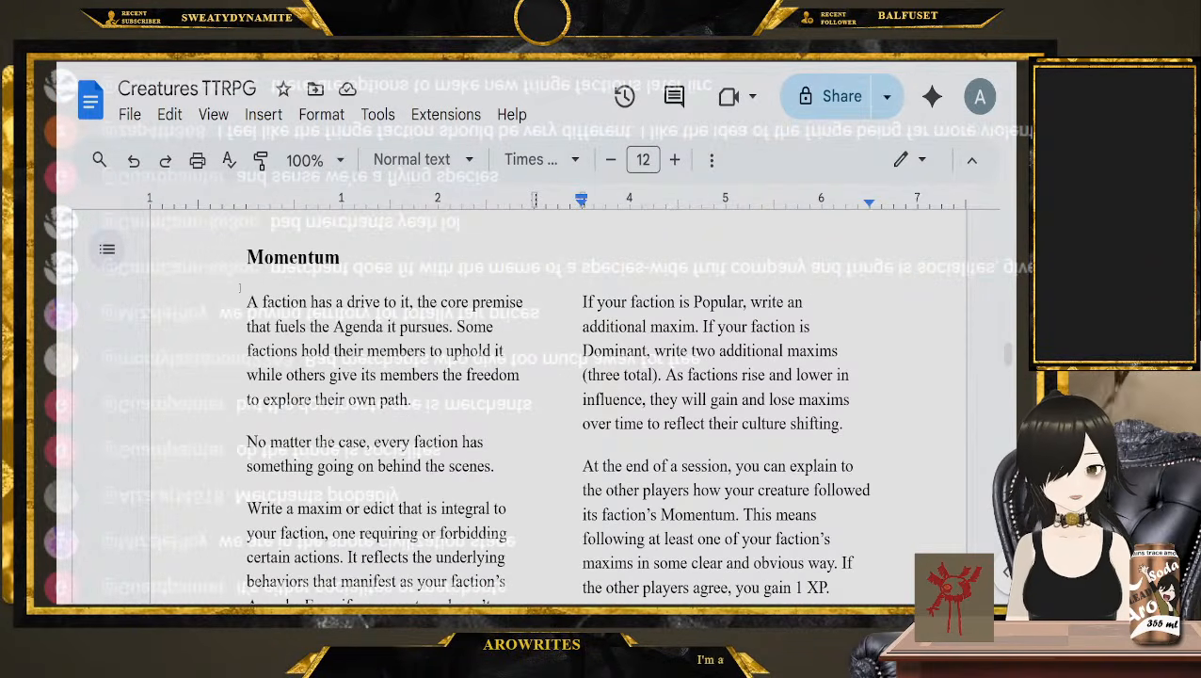
{"action": "left_click", "coordinate": [233, 303]}
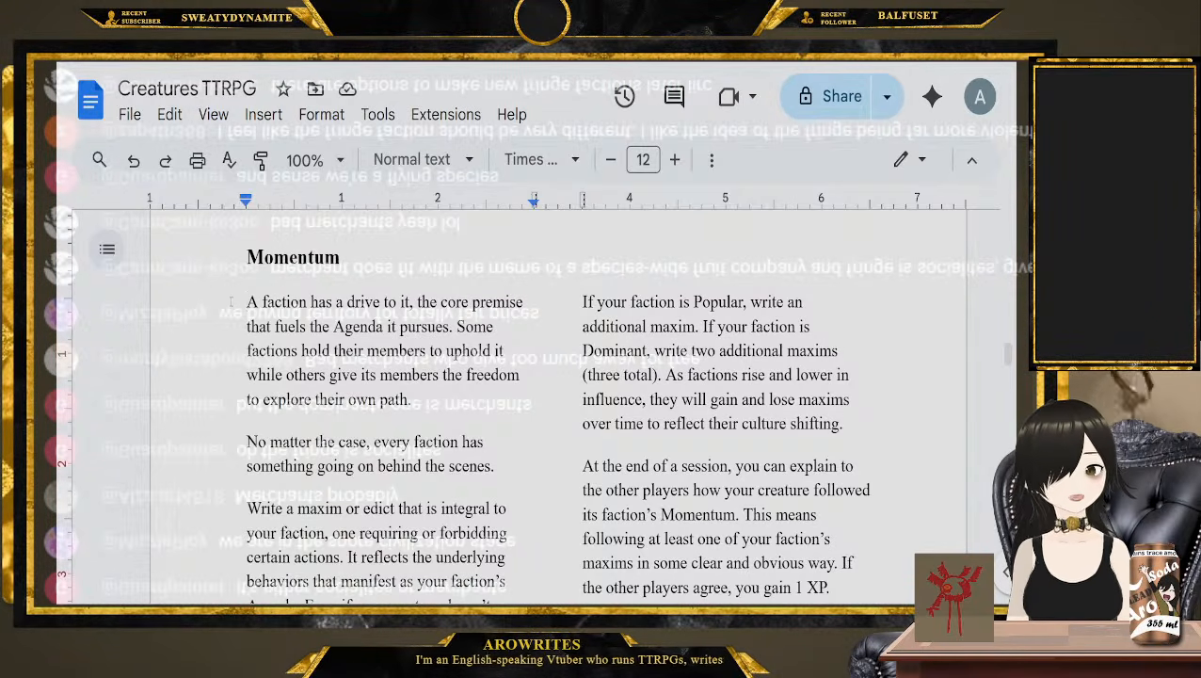
{"action": "scroll", "coordinate": [240, 304], "scroll_direction": "down", "scroll_amount": 1}
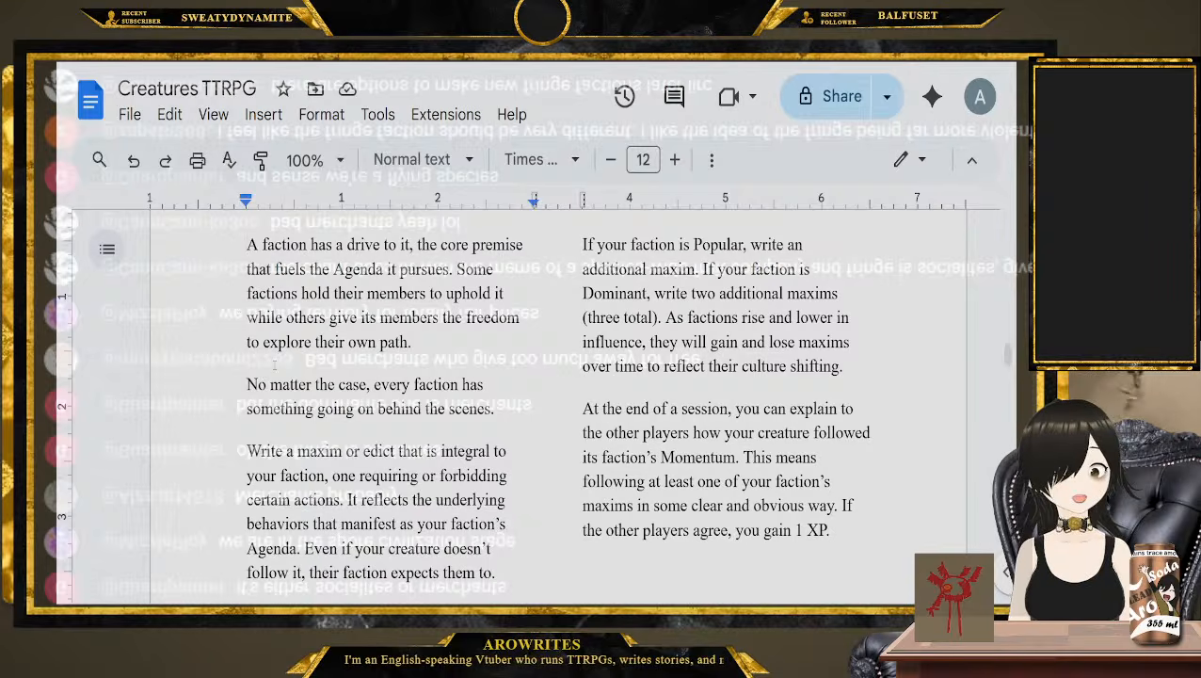
{"action": "left_click", "coordinate": [504, 419]}
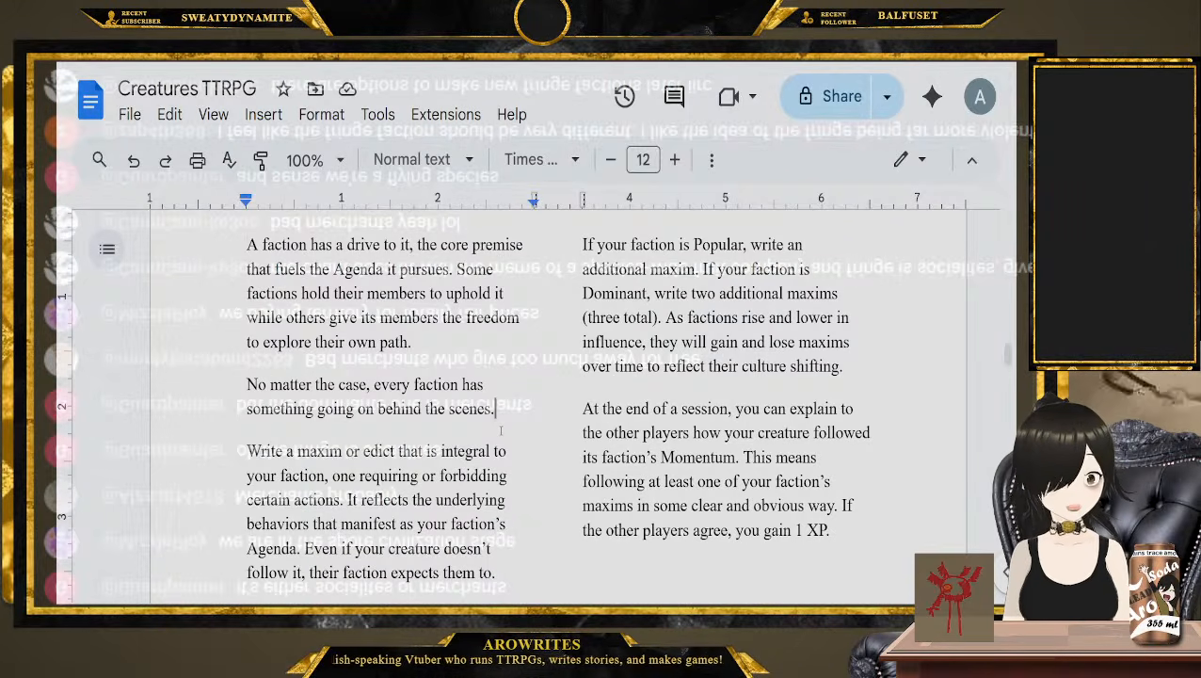
{"action": "scroll", "coordinate": [504, 418], "scroll_direction": "down", "scroll_amount": 1}
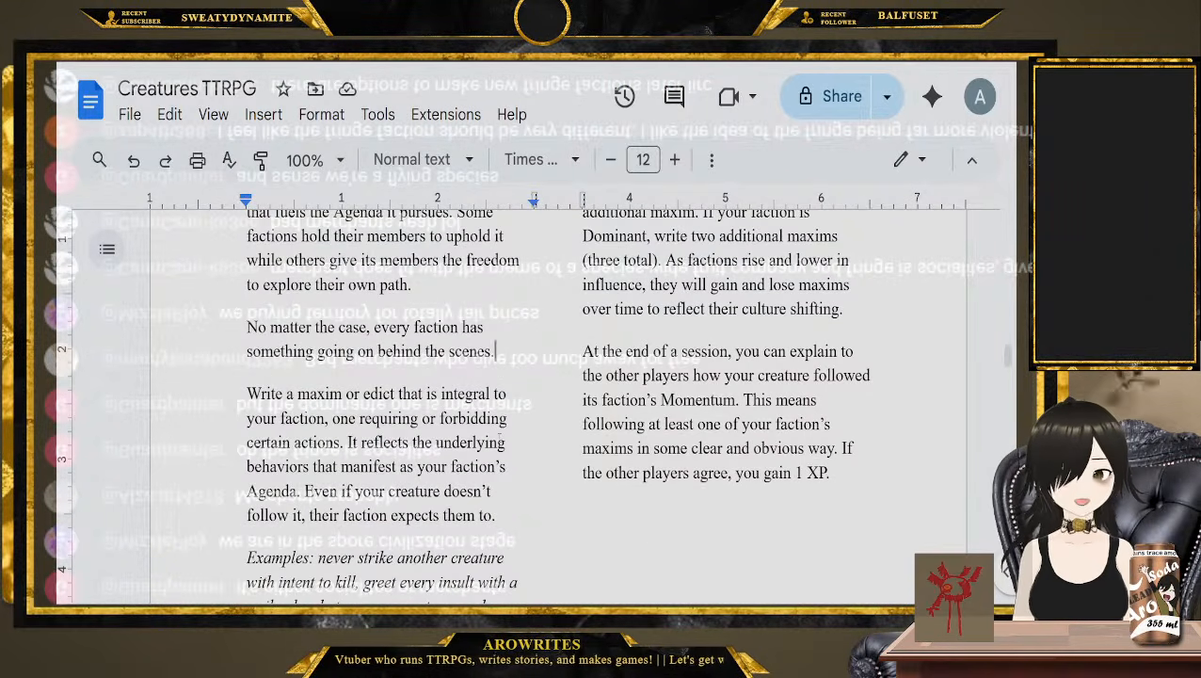
{"action": "scroll", "coordinate": [503, 418], "scroll_direction": "down", "scroll_amount": 1}
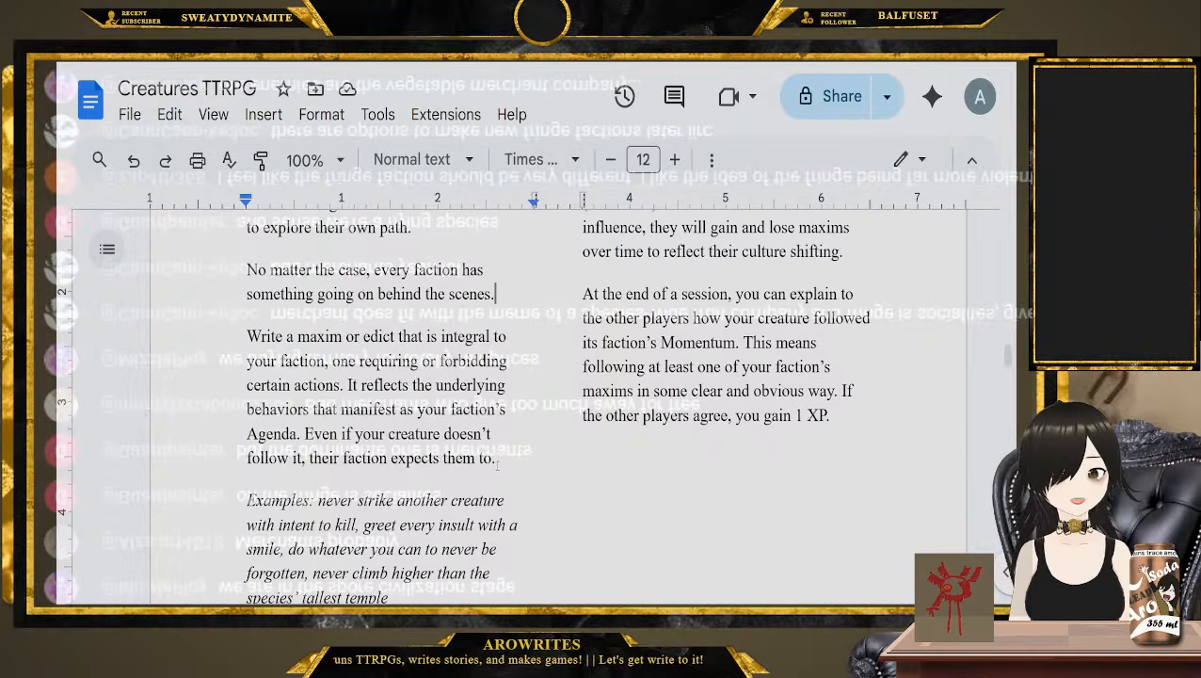
{"action": "left_click", "coordinate": [504, 460]}
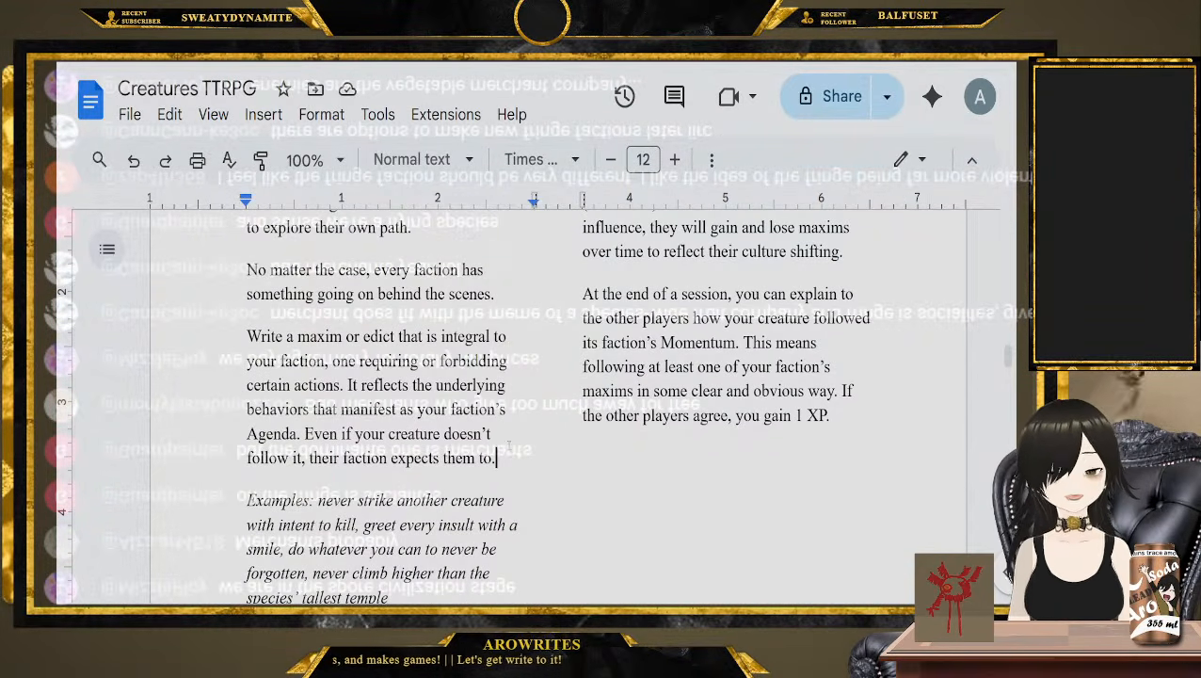
{"action": "scroll", "coordinate": [508, 452], "scroll_direction": "down", "scroll_amount": 1}
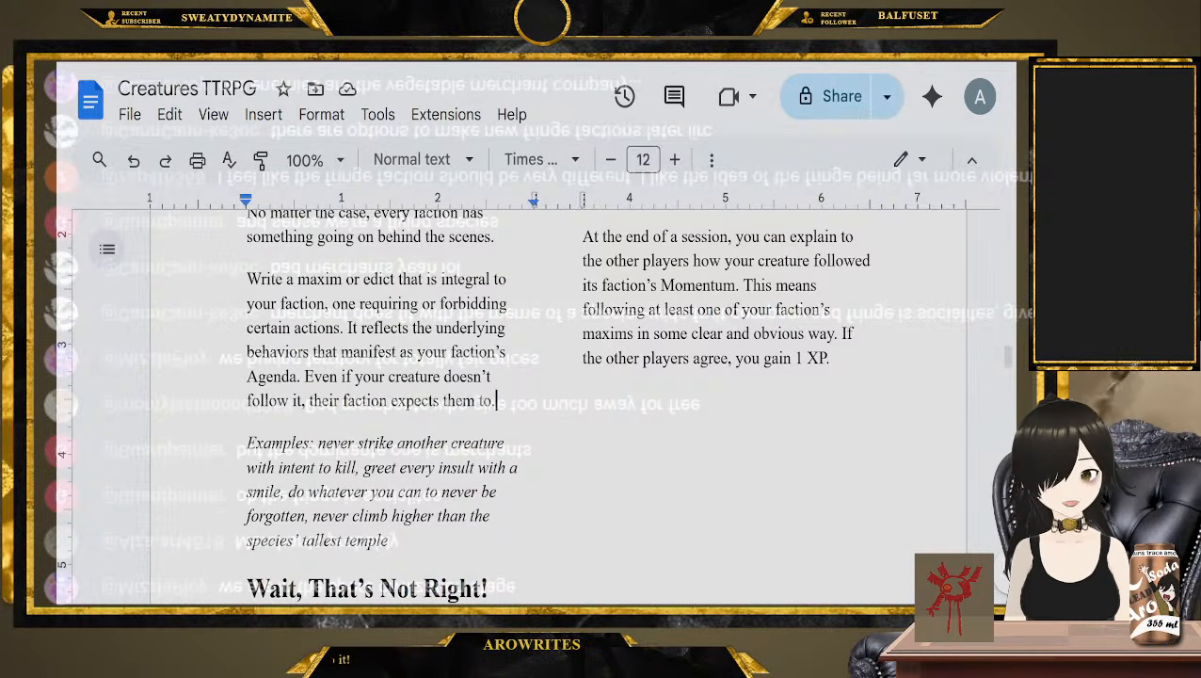
{"action": "scroll", "coordinate": [478, 539], "scroll_direction": "down", "scroll_amount": 1}
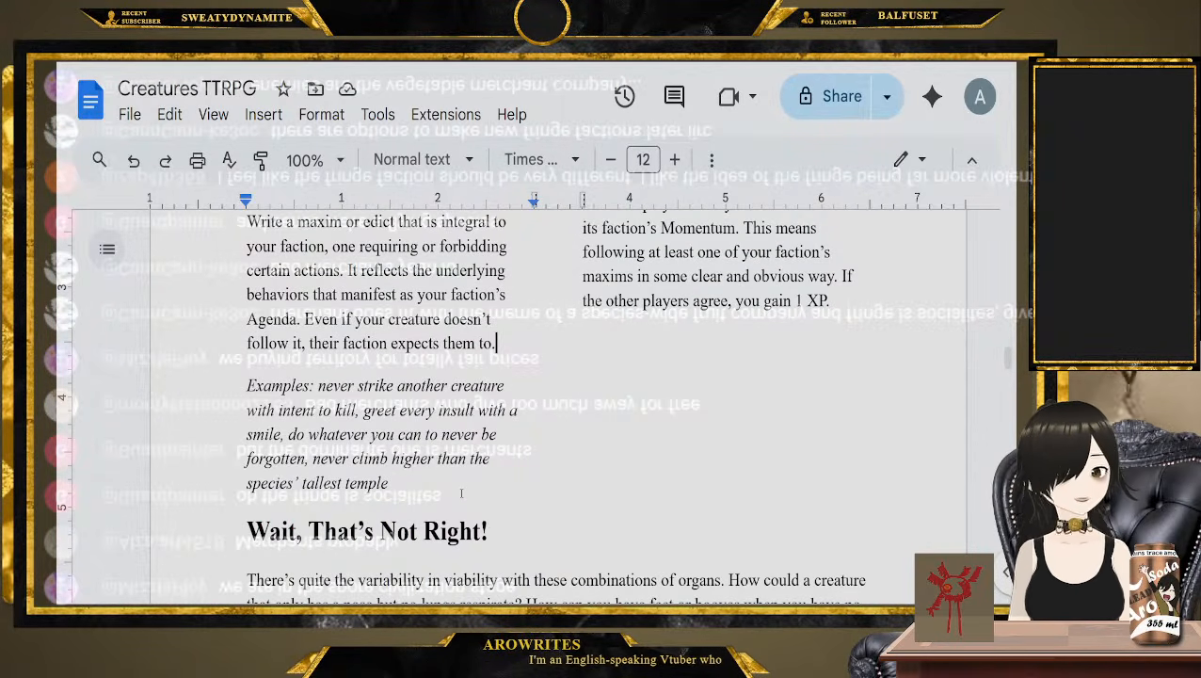
Reread the Momentum rules and highlight the example maxim "never climb higher than the species' tallest temple"
{"action": "scroll", "coordinate": [461, 493], "scroll_direction": "up", "scroll_amount": 6}
{"action": "scroll", "coordinate": [570, 452], "scroll_direction": "down", "scroll_amount": 2}
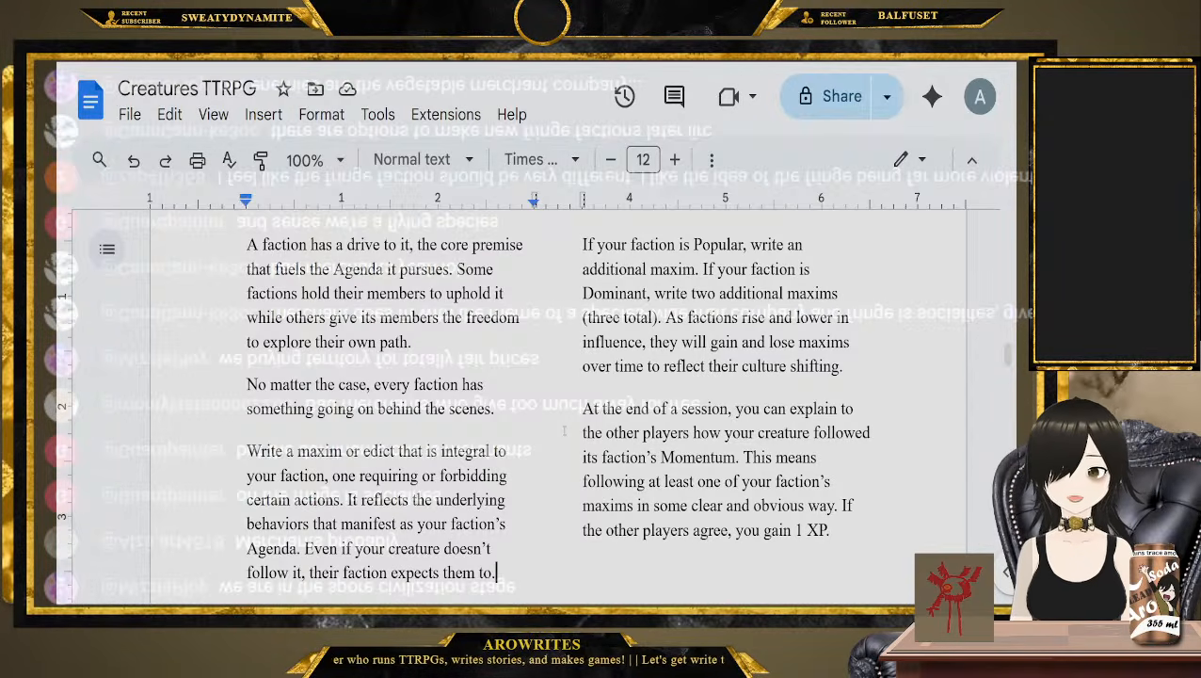
{"action": "scroll", "coordinate": [563, 428], "scroll_direction": "down", "scroll_amount": 1}
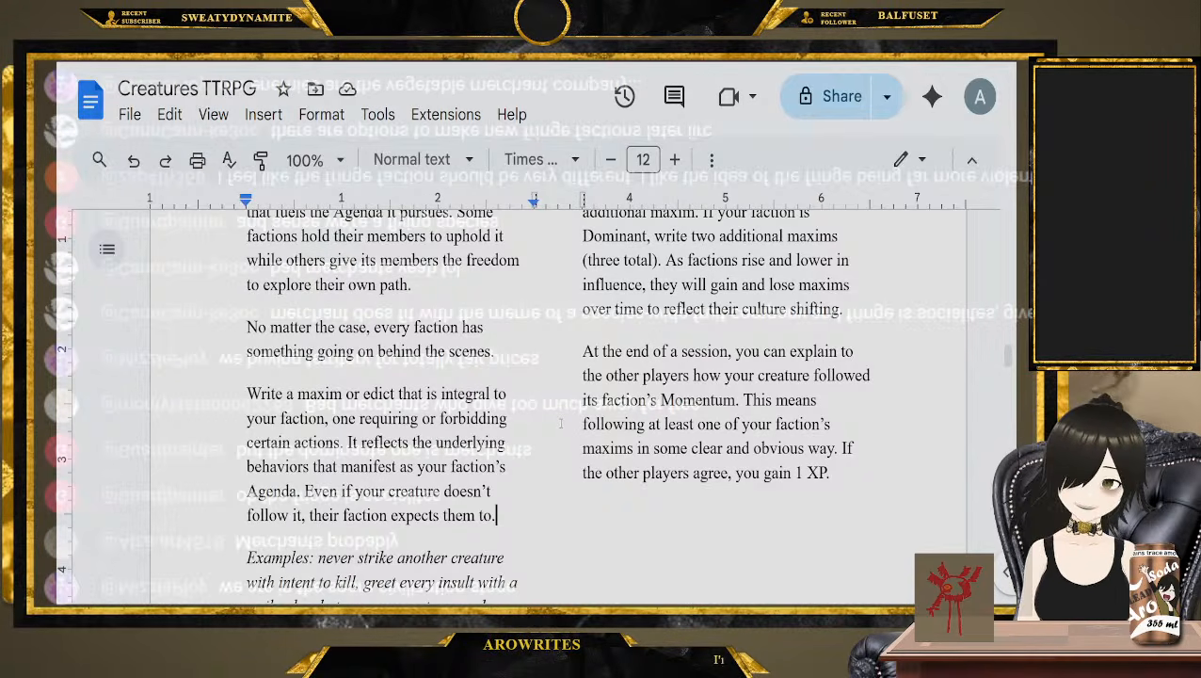
{"action": "scroll", "coordinate": [560, 423], "scroll_direction": "up", "scroll_amount": 3}
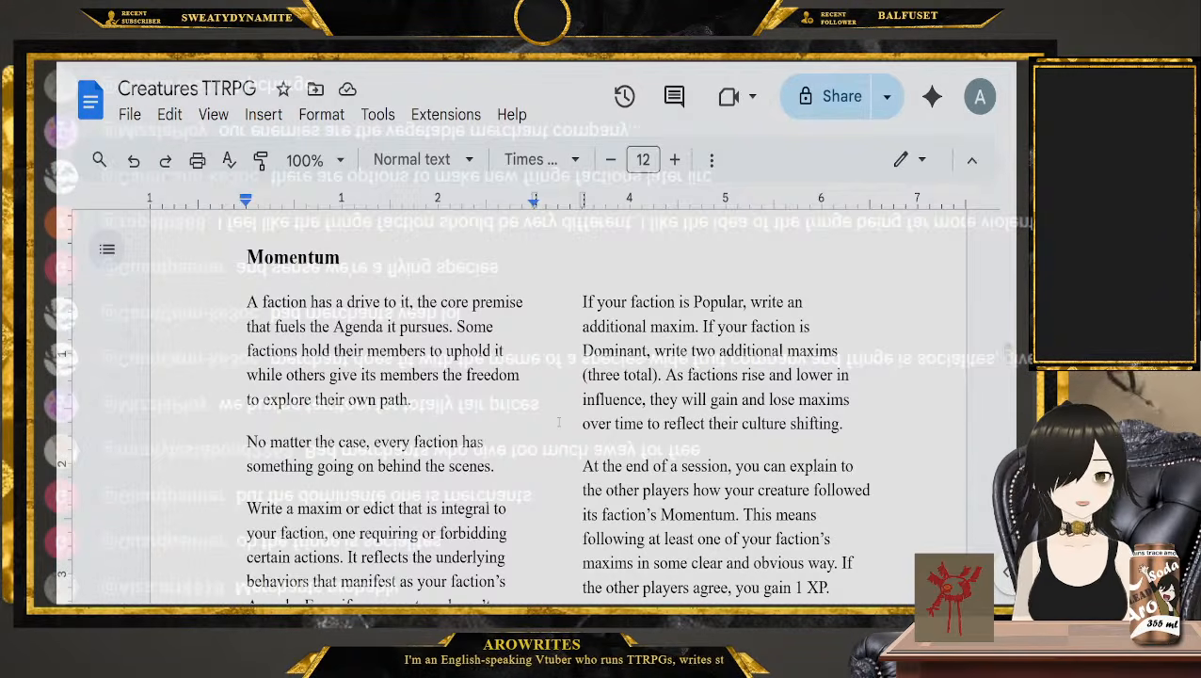
{"action": "scroll", "coordinate": [558, 423], "scroll_direction": "down", "scroll_amount": 3}
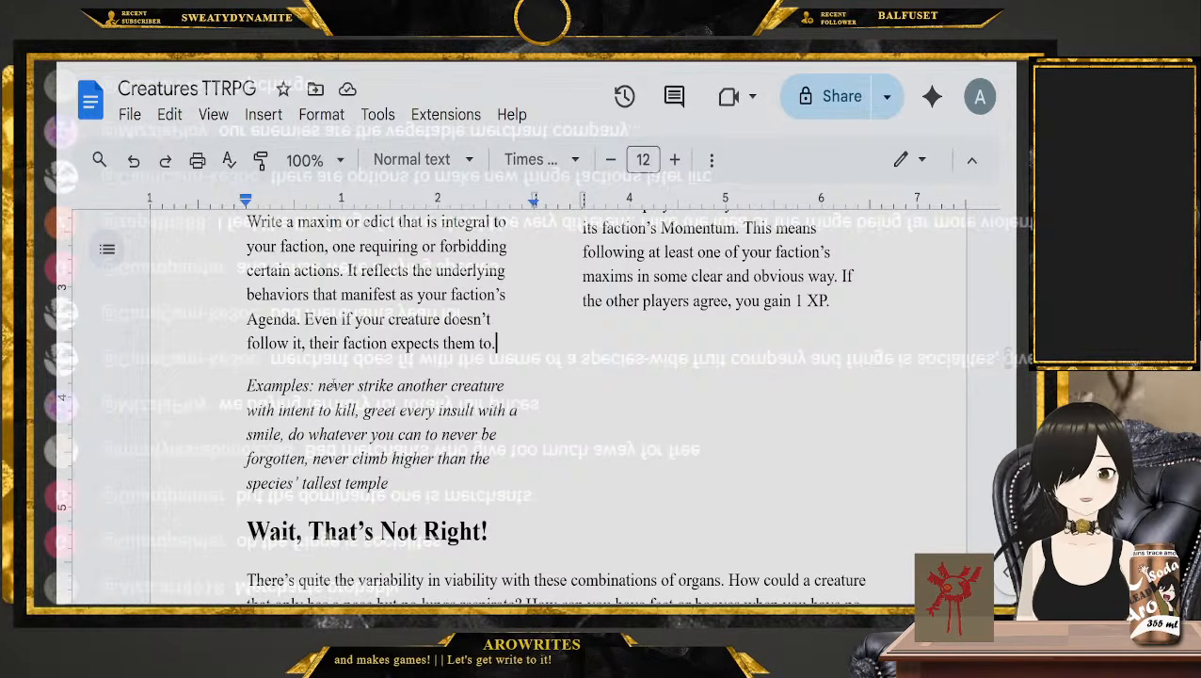
{"action": "left_click_drag", "start_coordinate": [388, 482], "coordinate": [313, 458]}
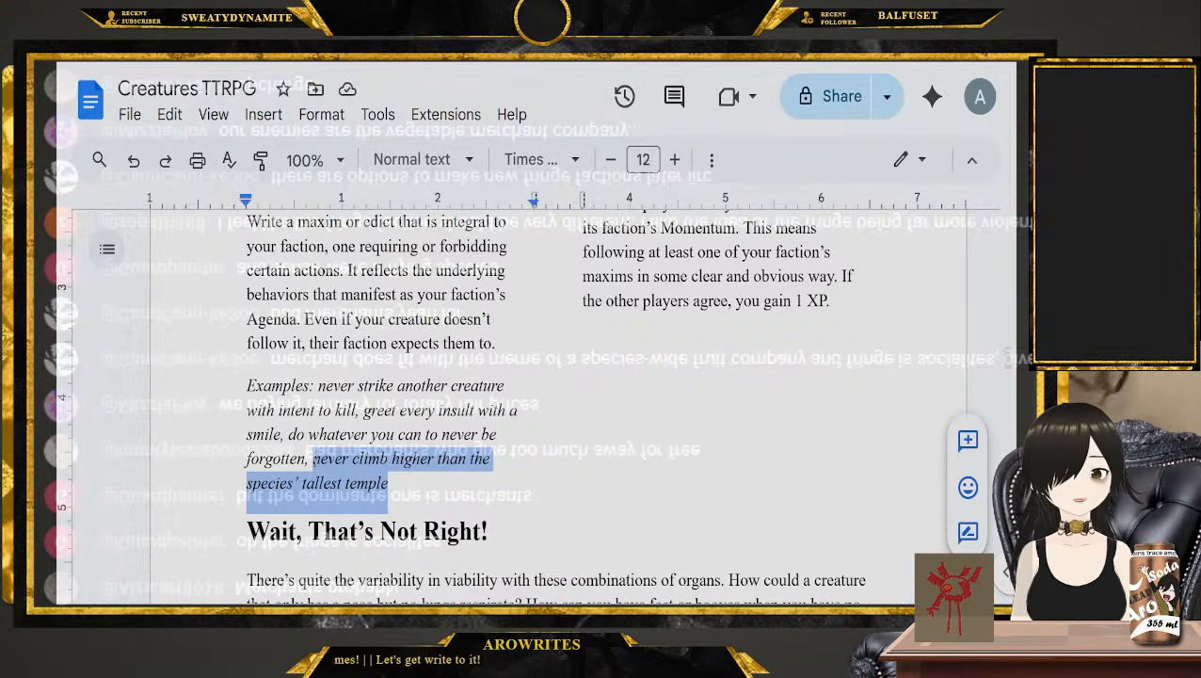
{"action": "left_click", "coordinate": [523, 485]}
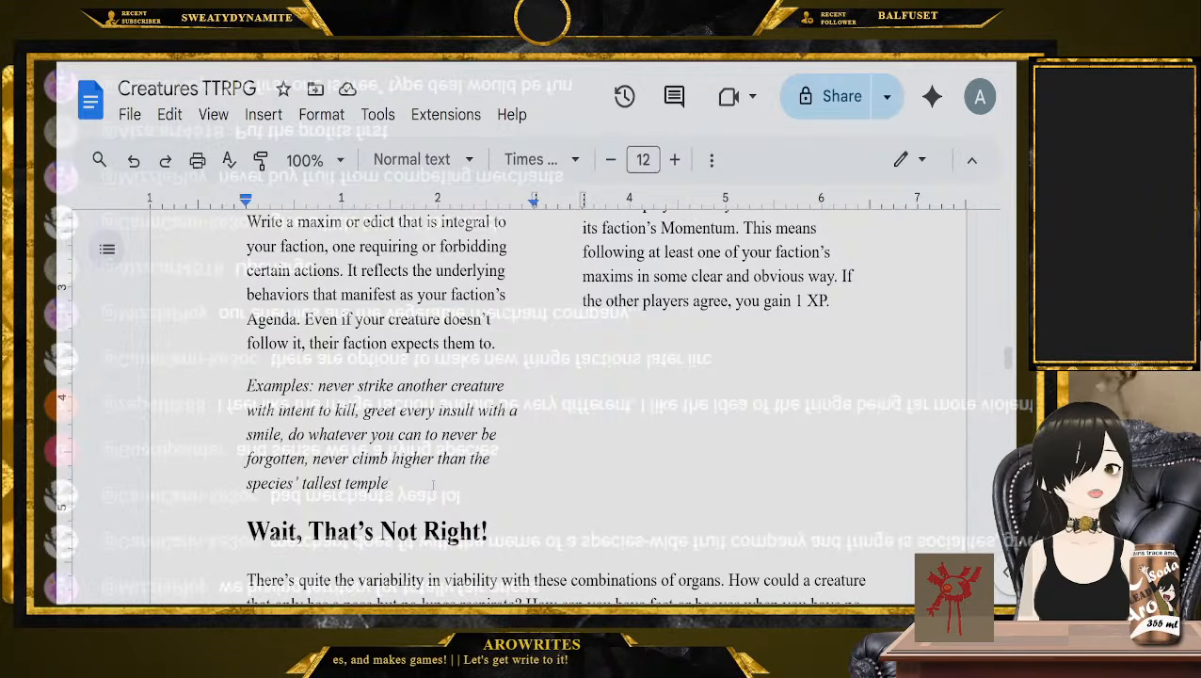
Return to the three influence levels and check how many maxims Dominant, Popular and Fringe factions need
{"action": "scroll", "coordinate": [471, 490], "scroll_direction": "up", "scroll_amount": 10}
{"action": "scroll", "coordinate": [530, 505], "scroll_direction": "up", "scroll_amount": 10}
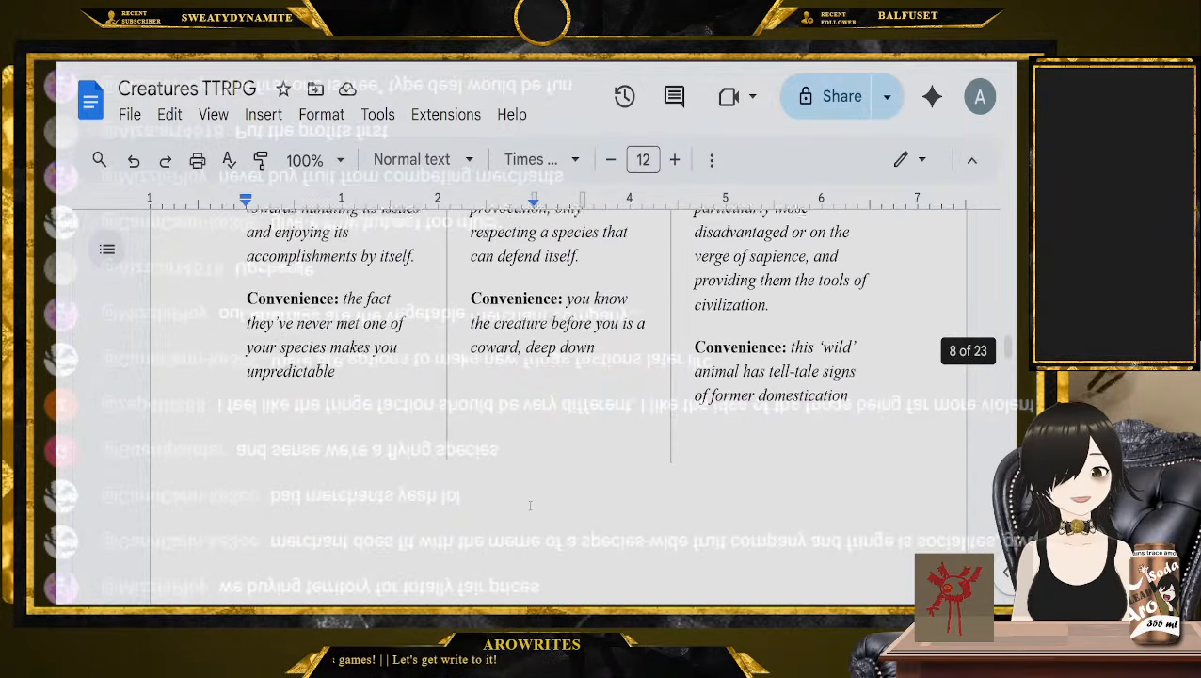
{"action": "scroll", "coordinate": [530, 505], "scroll_direction": "up", "scroll_amount": 10}
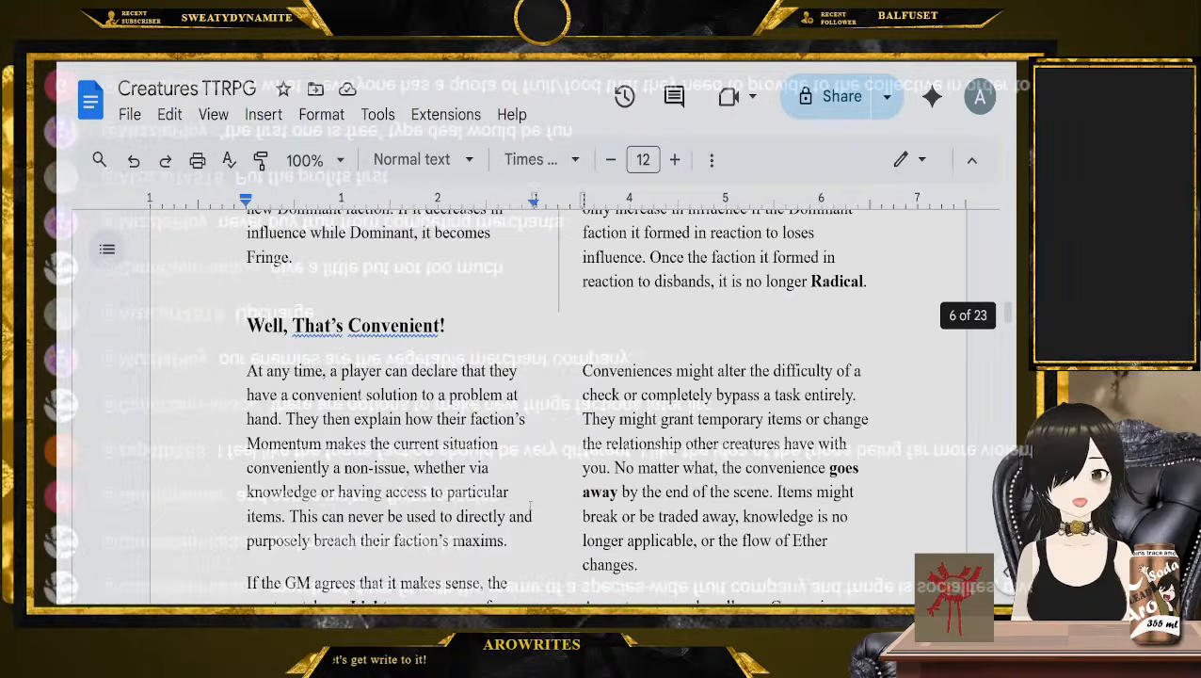
{"action": "scroll", "coordinate": [530, 506], "scroll_direction": "up", "scroll_amount": 5}
{"action": "scroll", "coordinate": [530, 506], "scroll_direction": "up", "scroll_amount": 3}
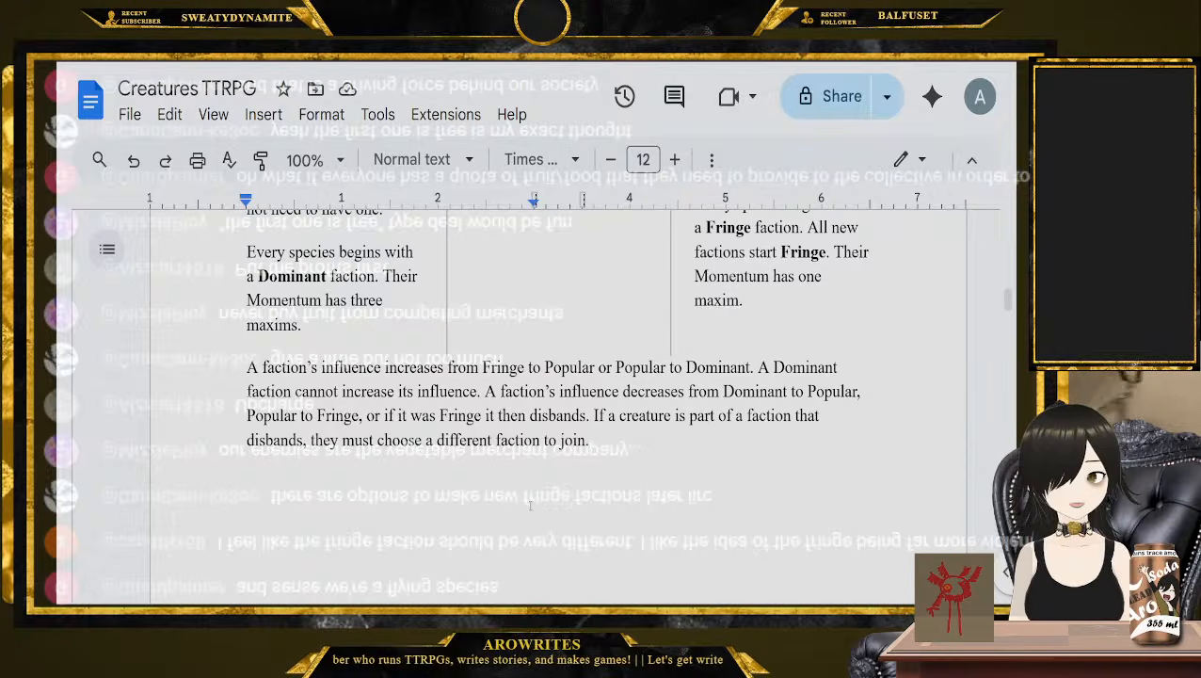
{"action": "scroll", "coordinate": [558, 405], "scroll_direction": "up", "scroll_amount": 3}
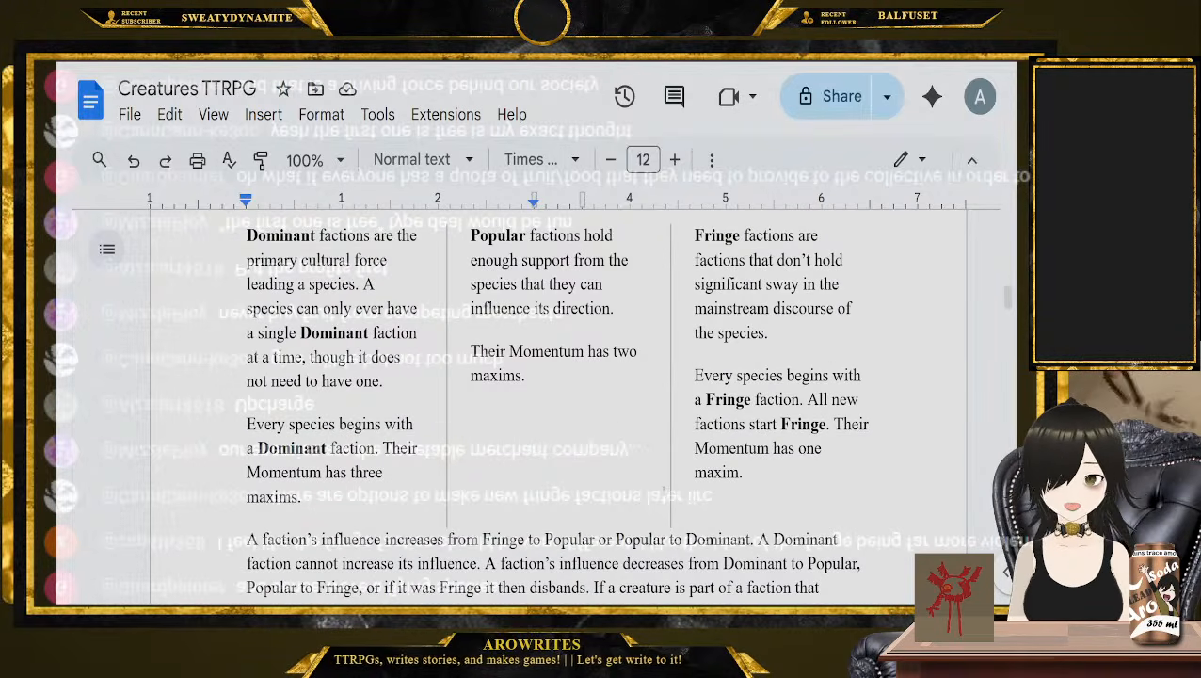
{"action": "left_click", "coordinate": [599, 412]}
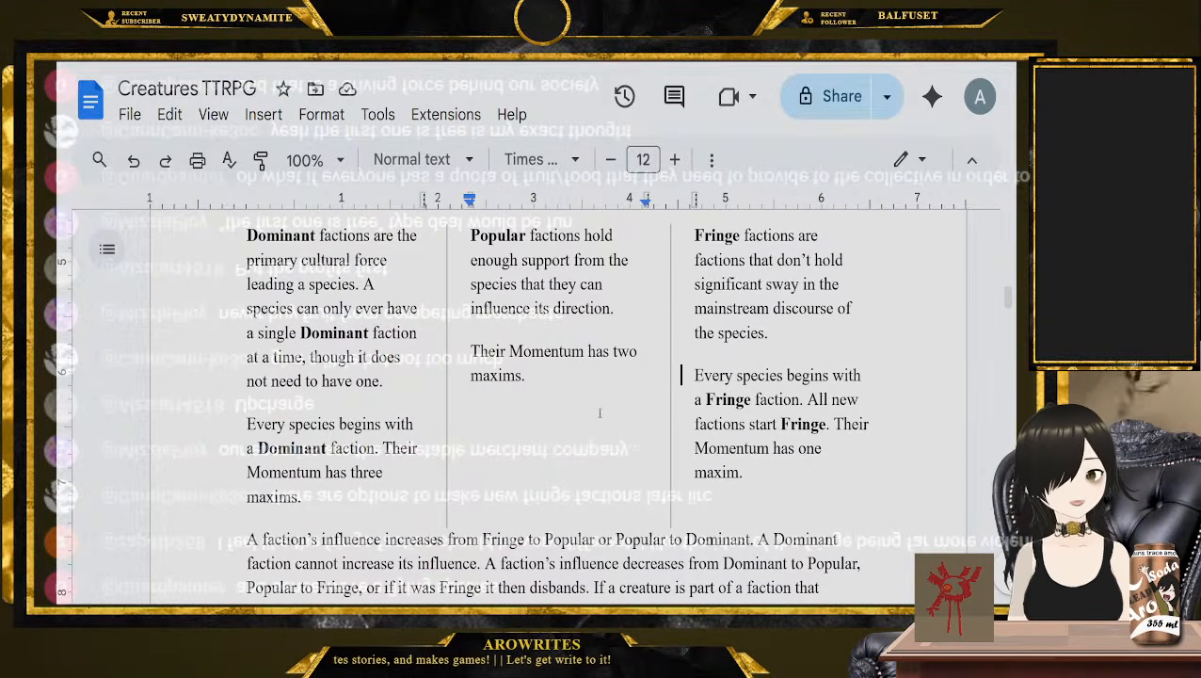
{"action": "left_click", "coordinate": [534, 412]}
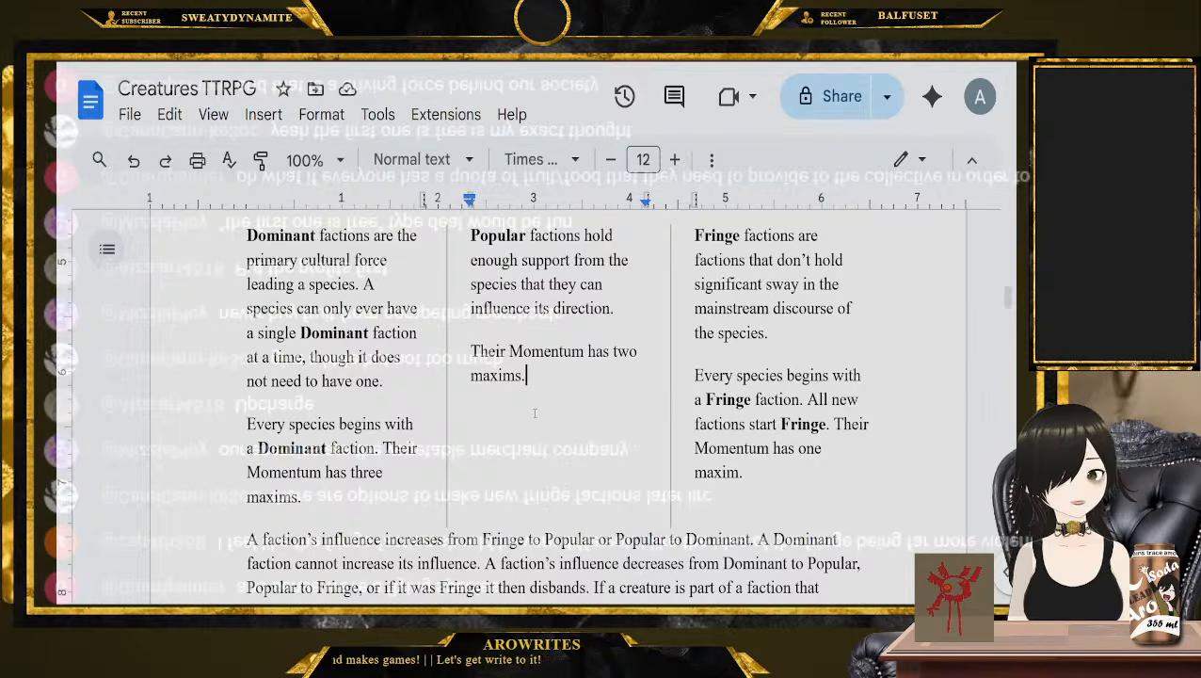
{"action": "scroll", "coordinate": [533, 410], "scroll_direction": "up", "scroll_amount": 6}
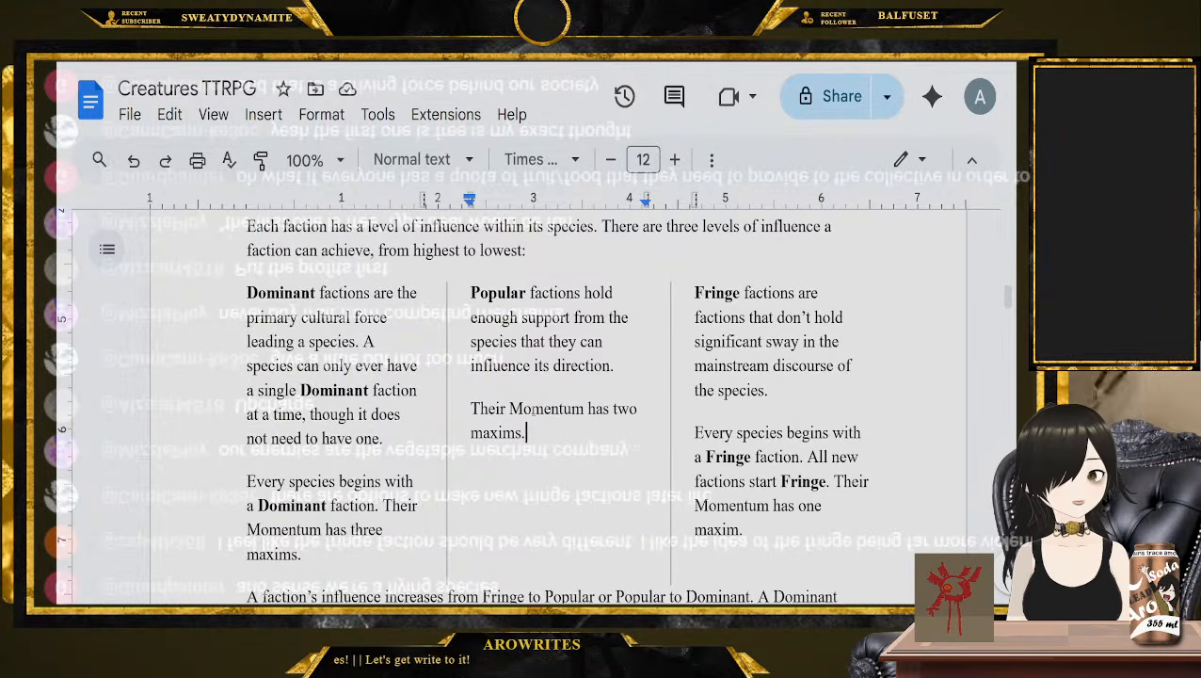
Review the second-faction rules in Making Factions, highlighting "Ideological", "Diplomatic" and the phrase about the Rift Closure tree advancing
{"action": "scroll", "coordinate": [533, 412], "scroll_direction": "up", "scroll_amount": 6}
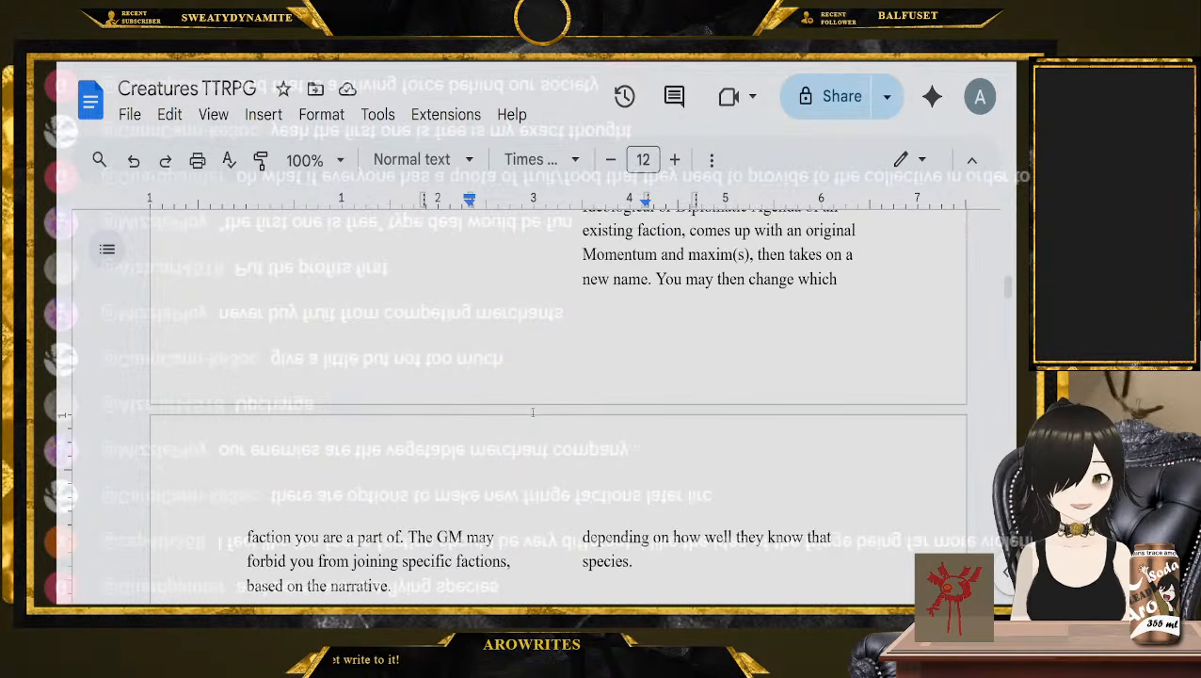
{"action": "scroll", "coordinate": [534, 422], "scroll_direction": "up", "scroll_amount": 1}
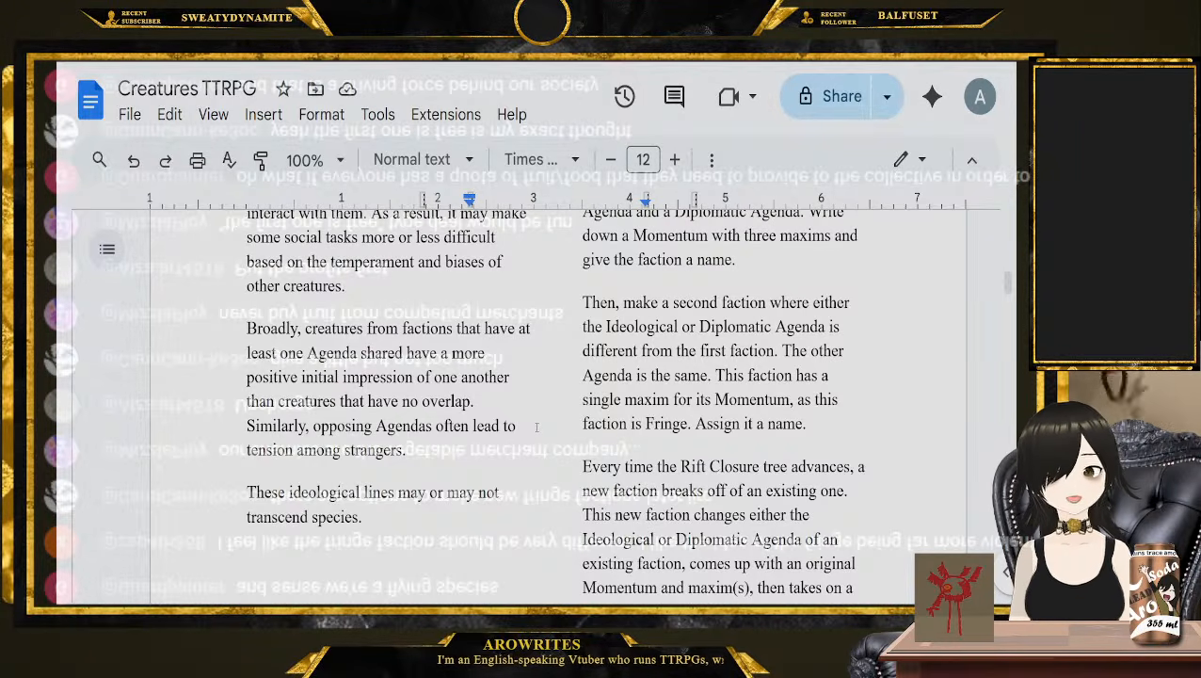
{"action": "double_click", "coordinate": [663, 327]}
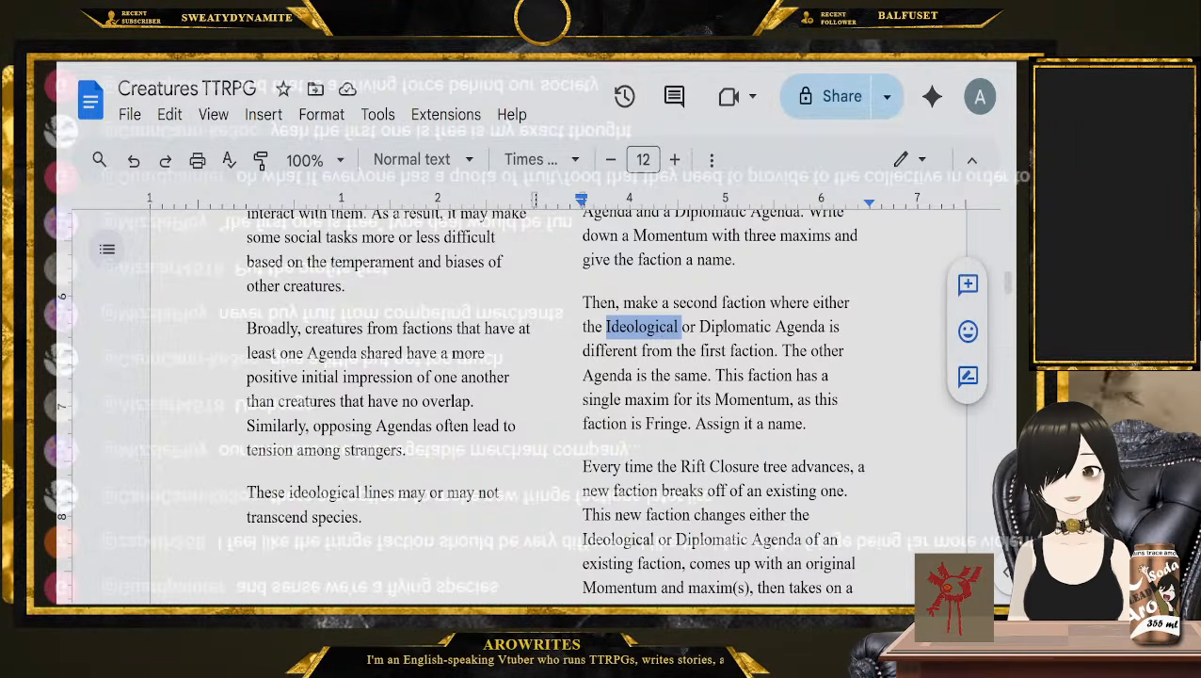
{"action": "double_click", "coordinate": [727, 326]}
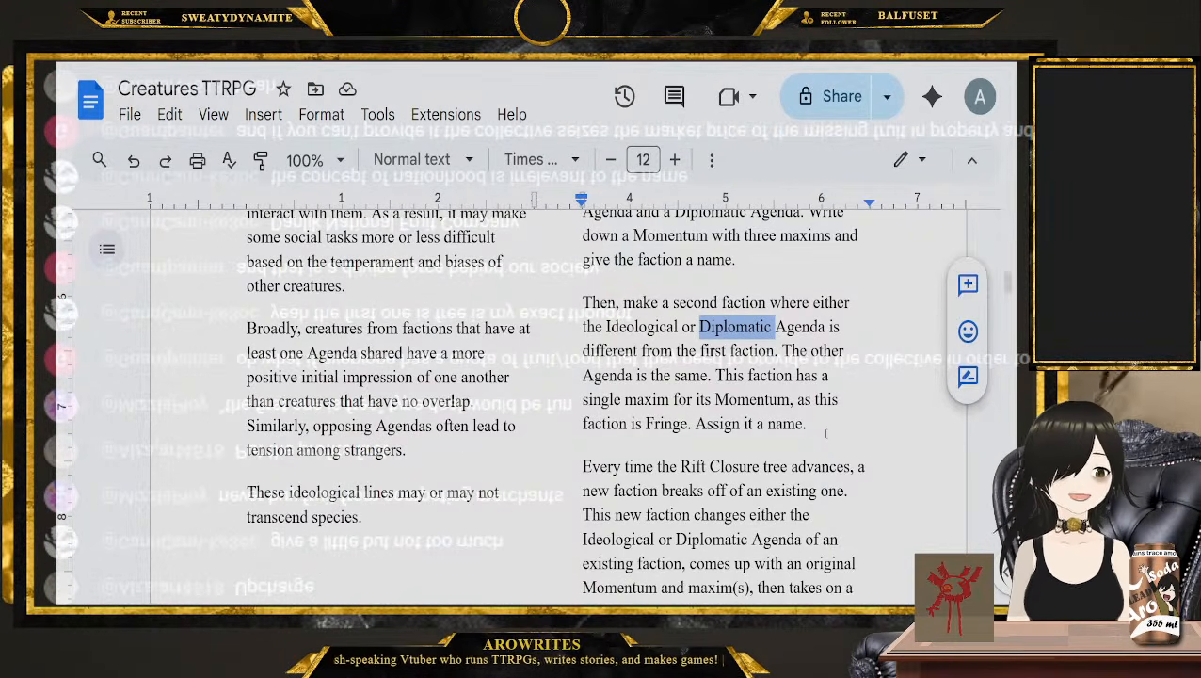
{"action": "left_click", "coordinate": [825, 433]}
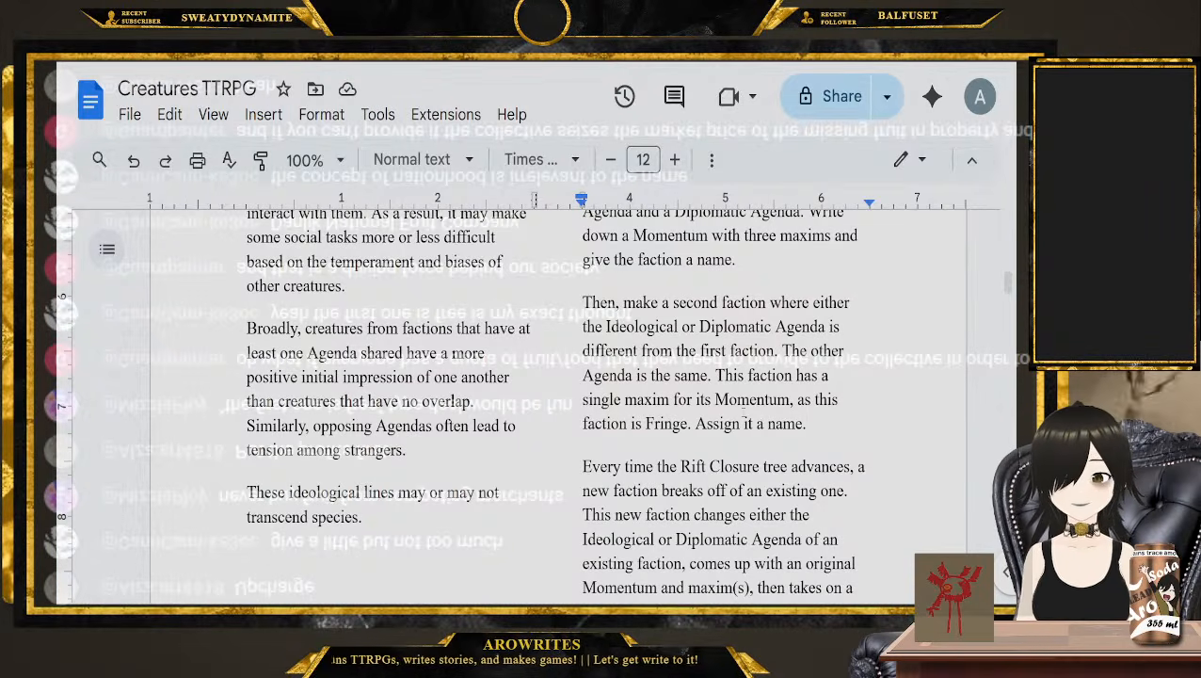
{"action": "scroll", "coordinate": [753, 407], "scroll_direction": "down", "scroll_amount": 2}
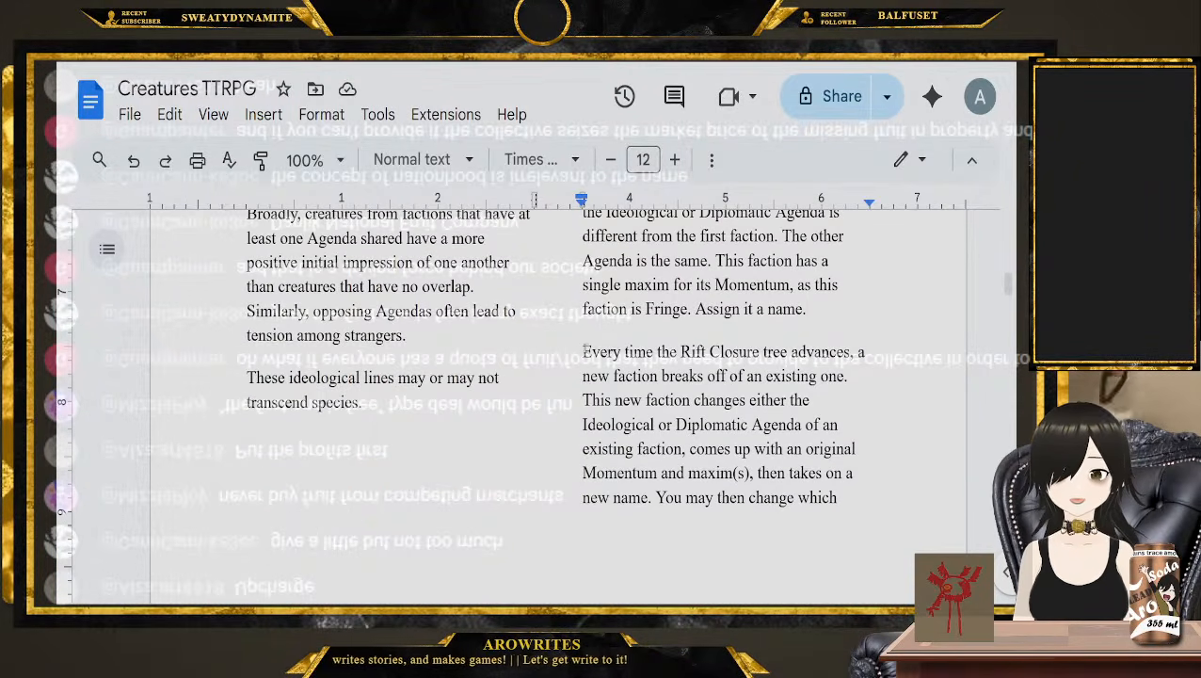
{"action": "left_click_drag", "start_coordinate": [583, 351], "coordinate": [845, 352]}
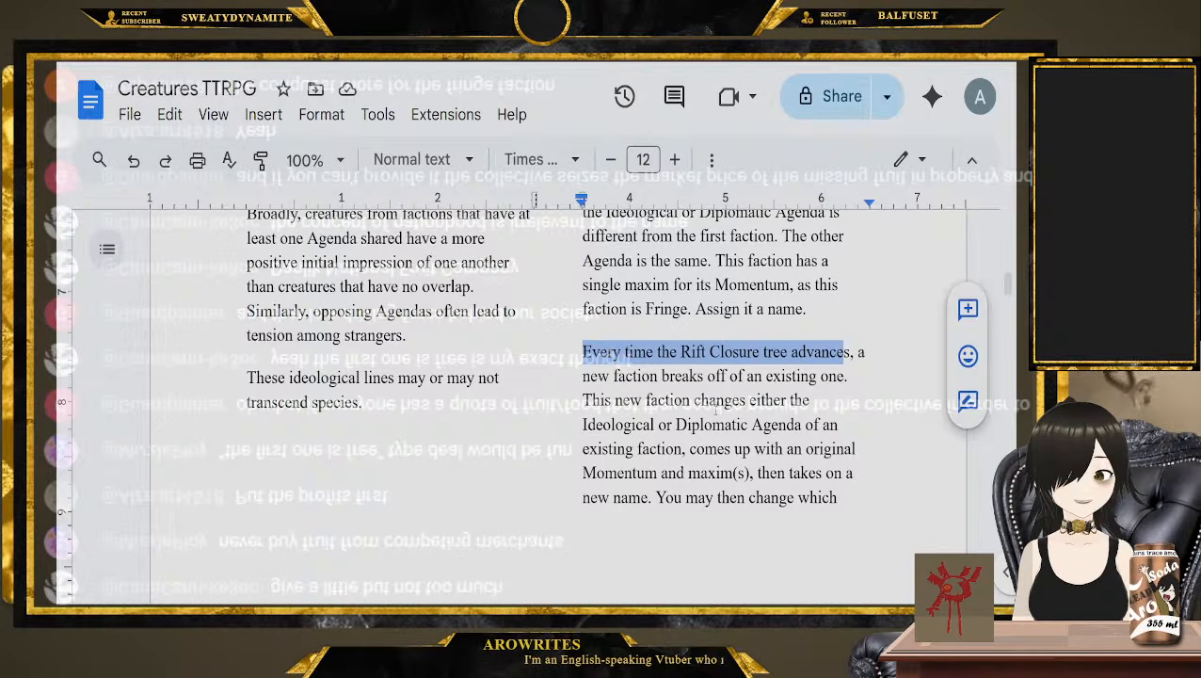
Read the passage on faction livery, mottos, rituals, titles and associated items, and on recognizing faction members
{"action": "scroll", "coordinate": [716, 407], "scroll_direction": "up", "scroll_amount": 10}
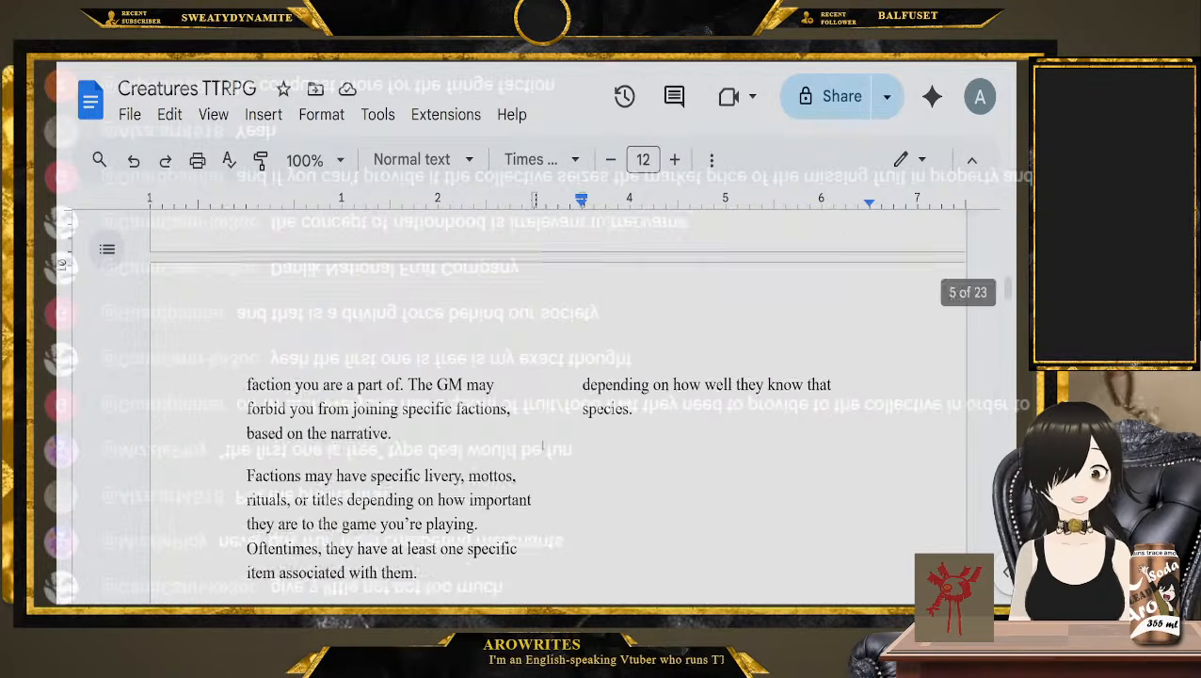
{"action": "scroll", "coordinate": [408, 405], "scroll_direction": "down", "scroll_amount": 2}
{"action": "left_click", "coordinate": [454, 429]}
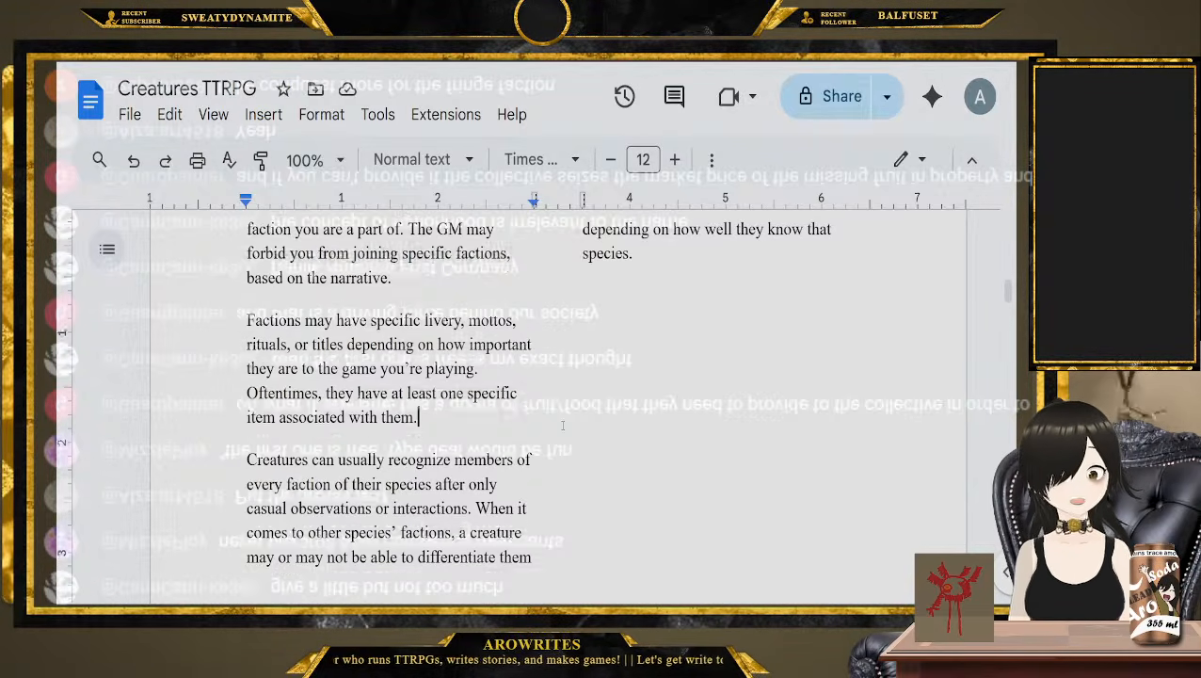
{"action": "scroll", "coordinate": [454, 429], "scroll_direction": "down", "scroll_amount": 1}
{"action": "scroll", "coordinate": [612, 539], "scroll_direction": "up", "scroll_amount": 1}
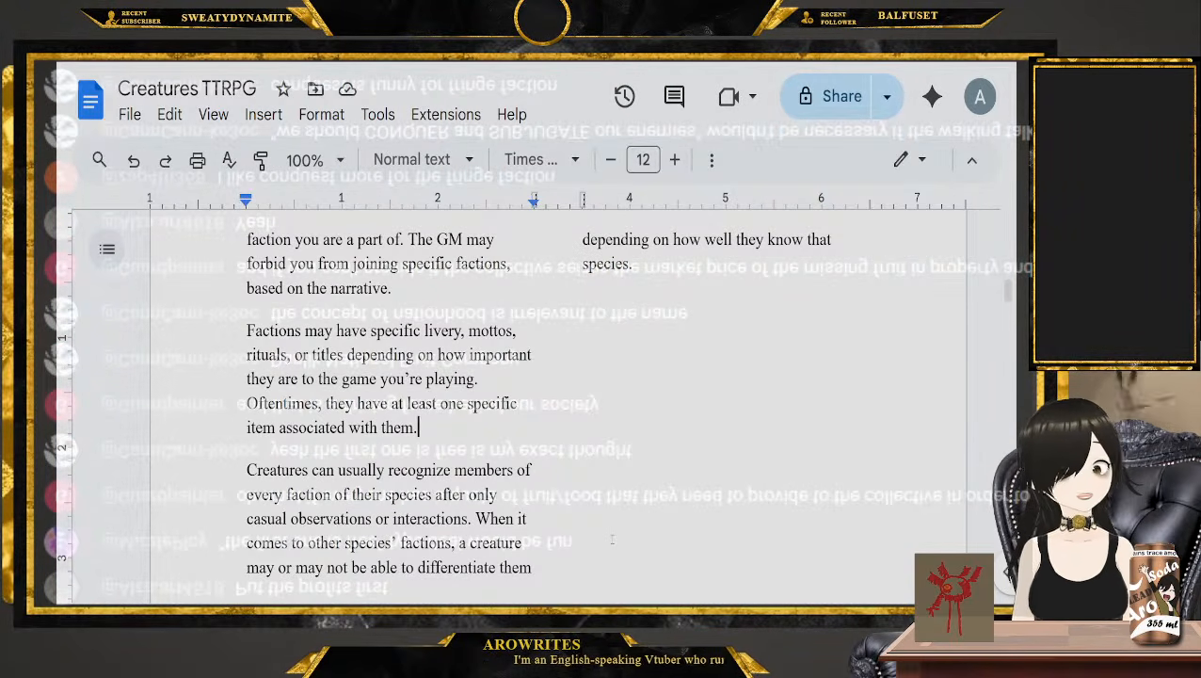
Go past the Influence rules and Ideological Agendas to the Diplomatic Agenda options of the factions
{"action": "scroll", "coordinate": [612, 538], "scroll_direction": "up", "scroll_amount": 15}
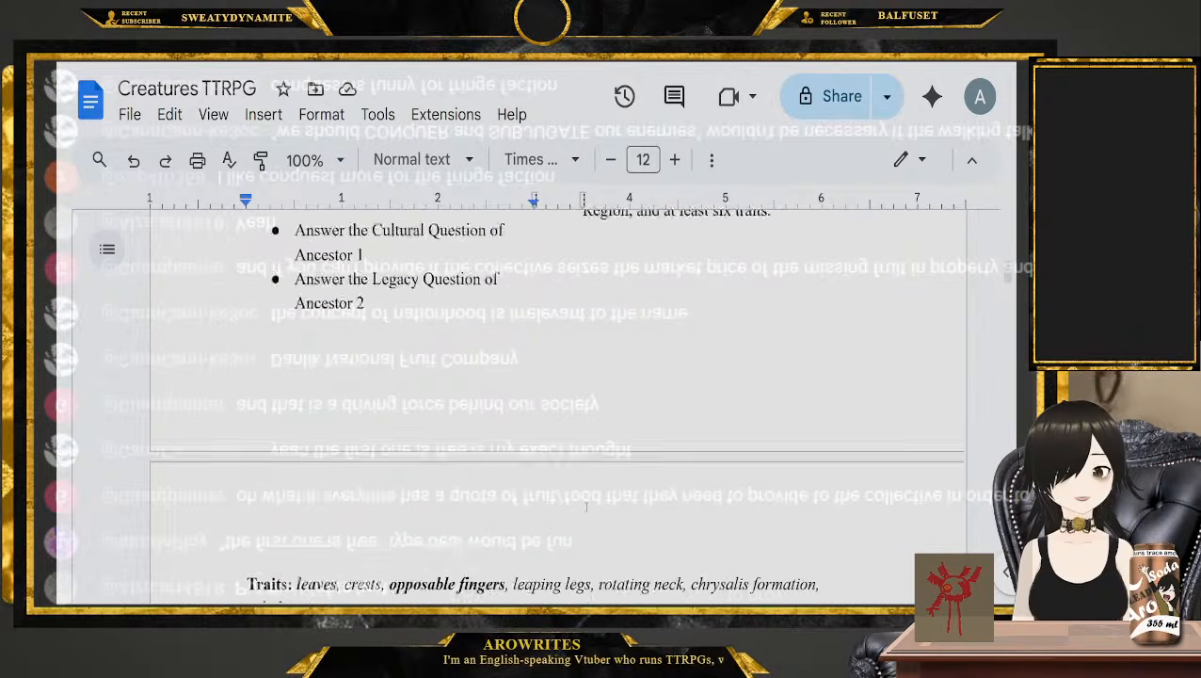
{"action": "scroll", "coordinate": [586, 506], "scroll_direction": "up", "scroll_amount": 2}
{"action": "scroll", "coordinate": [586, 506], "scroll_direction": "down", "scroll_amount": 20}
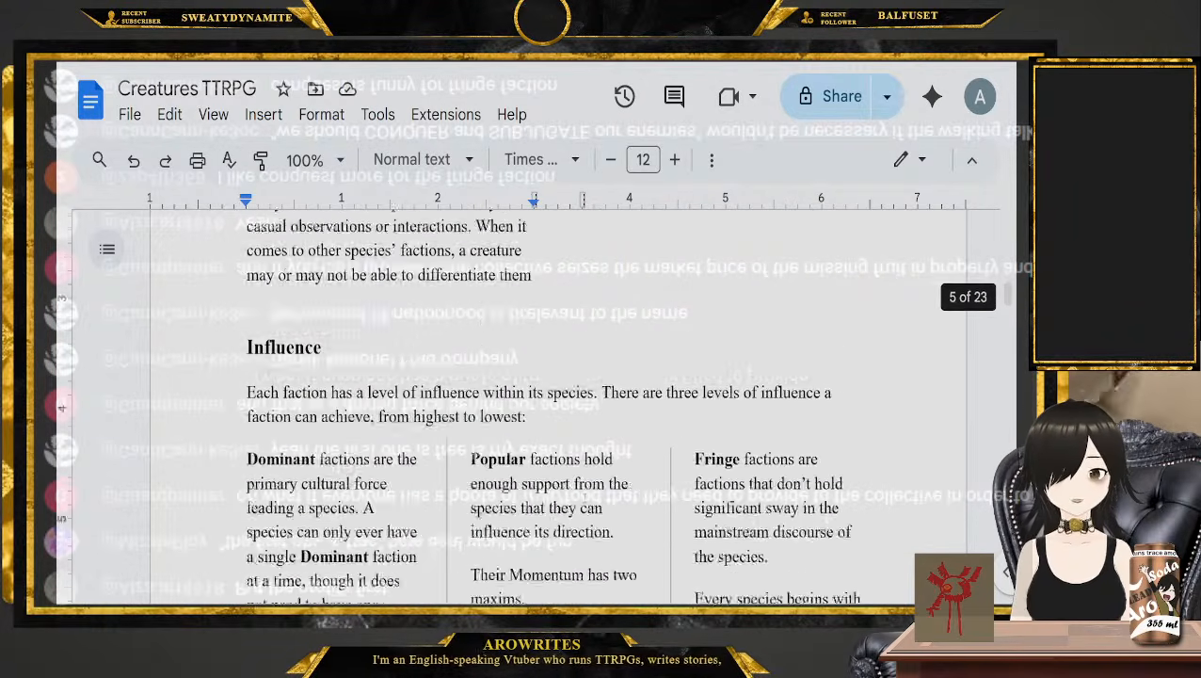
{"action": "scroll", "coordinate": [586, 493], "scroll_direction": "down", "scroll_amount": 20}
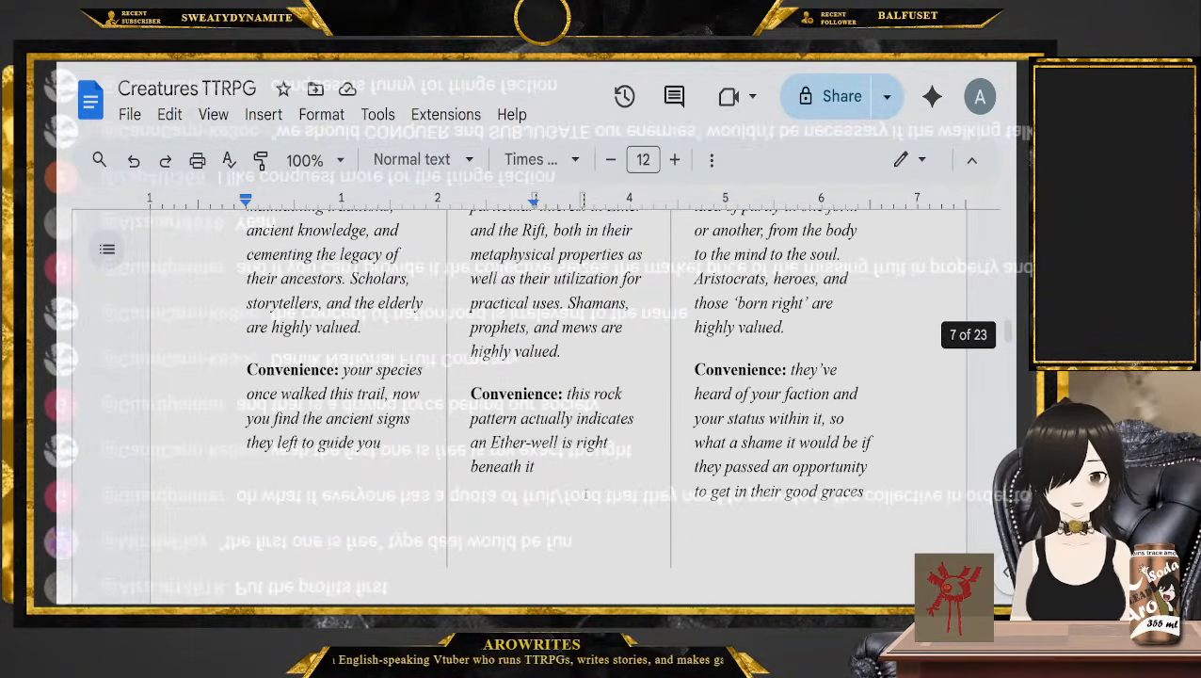
{"action": "scroll", "coordinate": [586, 494], "scroll_direction": "down", "scroll_amount": 12}
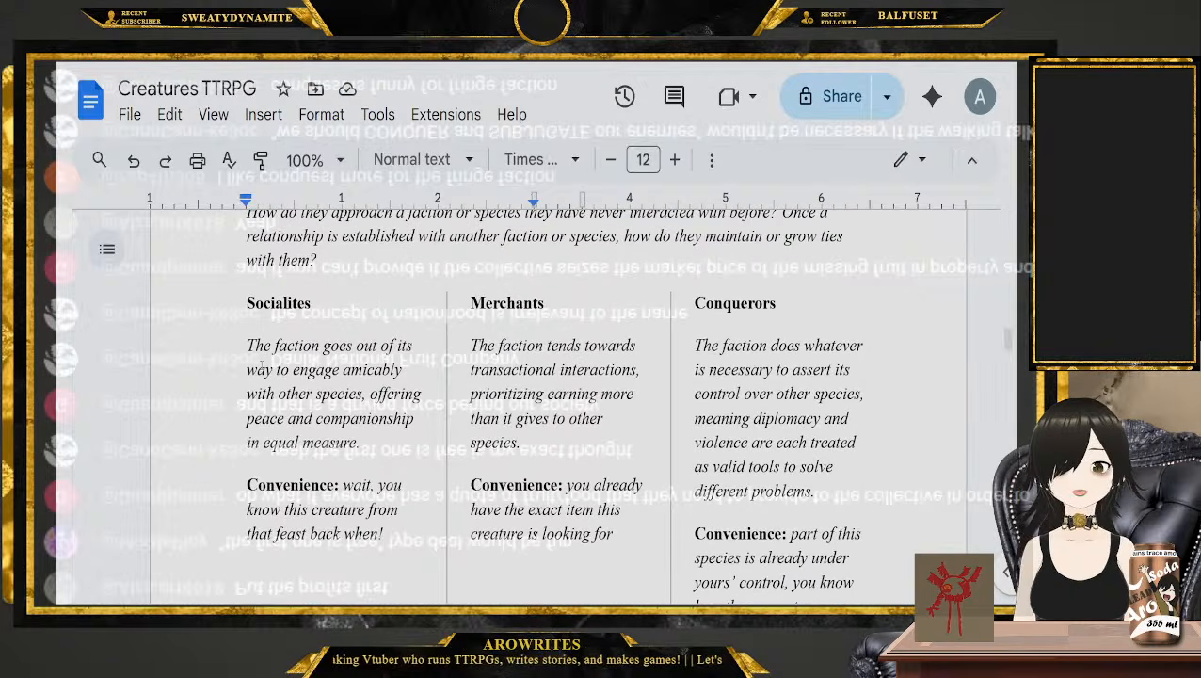
Review the Diplomatic Agenda options, highlighting the headings Socialites, Conquerors, Isolationists, Belligerents and Uplifters in turn
{"action": "double_click", "coordinate": [279, 304]}
{"action": "double_click", "coordinate": [734, 305]}
{"action": "scroll", "coordinate": [734, 310], "scroll_direction": "down", "scroll_amount": 3}
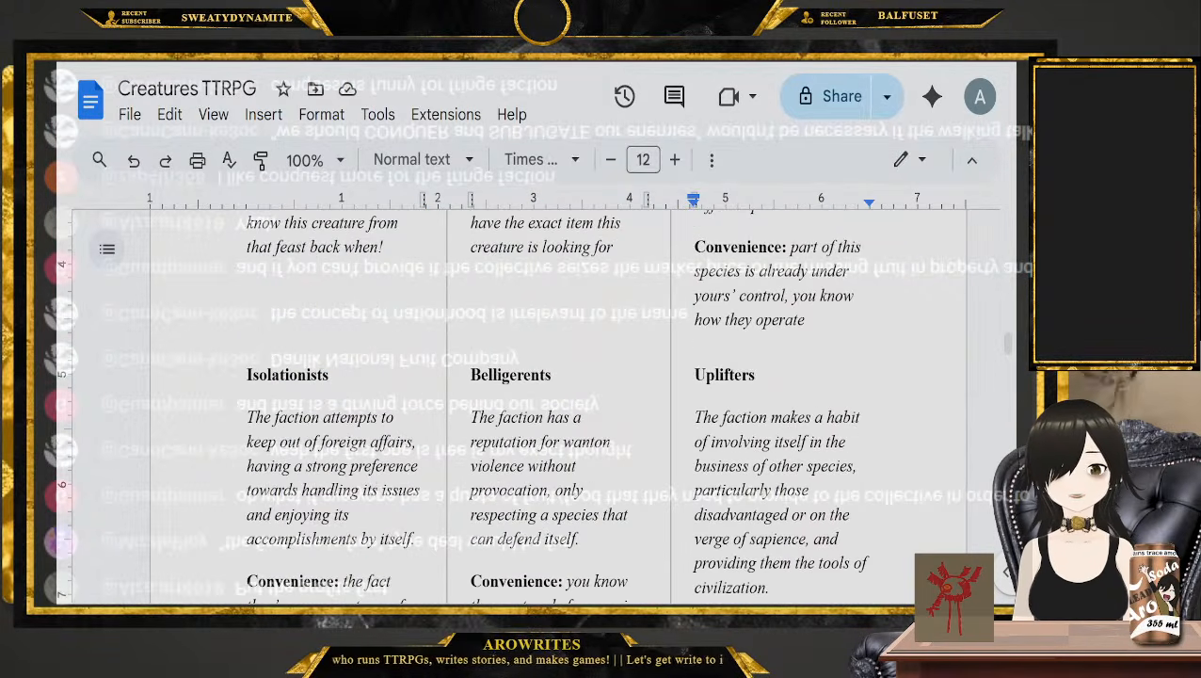
{"action": "double_click", "coordinate": [320, 348]}
{"action": "double_click", "coordinate": [287, 375]}
{"action": "double_click", "coordinate": [510, 375]}
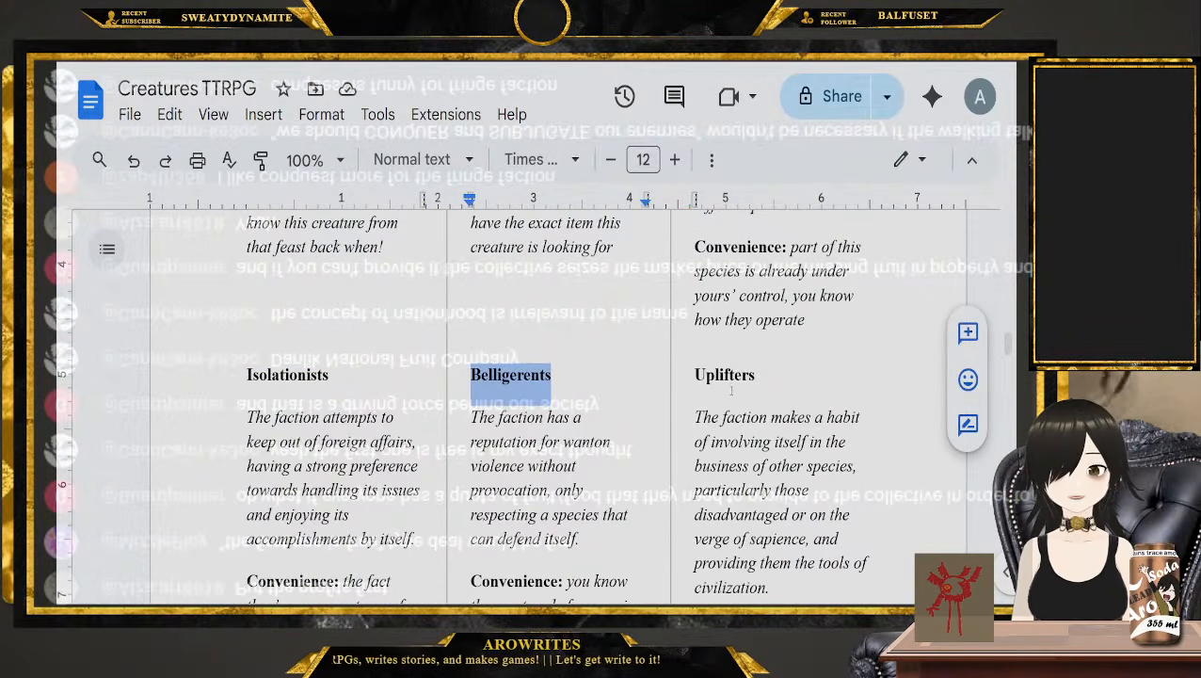
{"action": "double_click", "coordinate": [724, 374]}
{"action": "left_click", "coordinate": [759, 375]}
Reread the Socialites, Merchants and Conquerors descriptions, and highlight the Belligerents heading for consideration
{"action": "scroll", "coordinate": [760, 395], "scroll_direction": "up", "scroll_amount": 2}
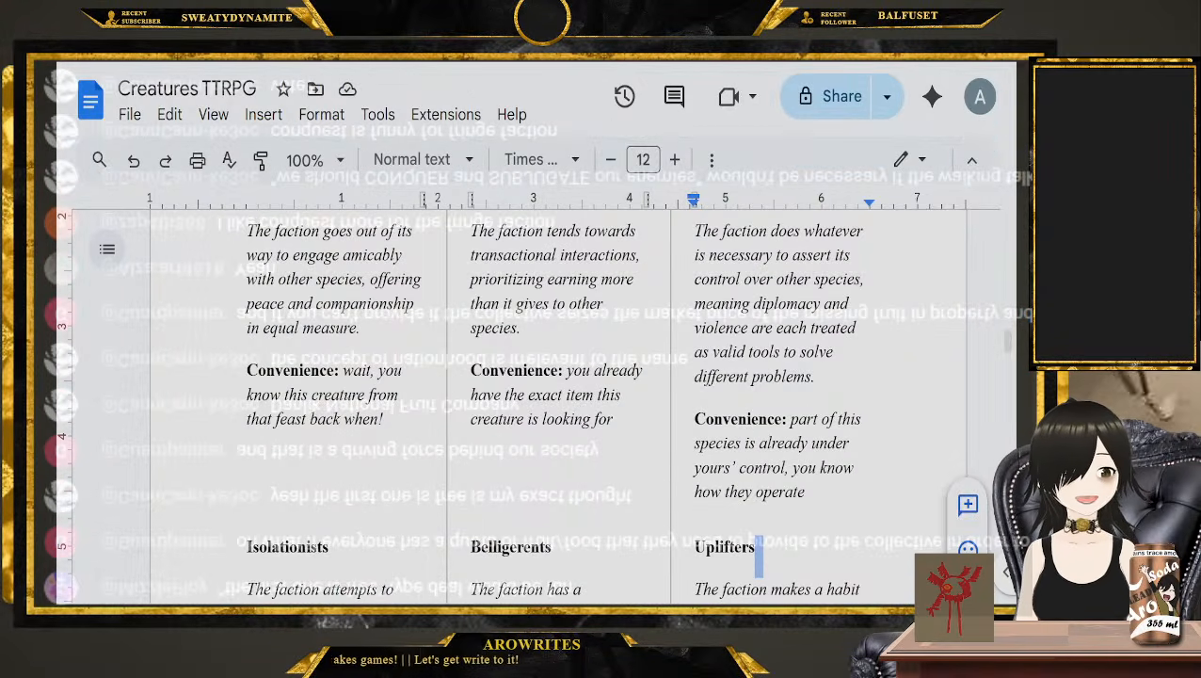
{"action": "scroll", "coordinate": [432, 414], "scroll_direction": "up", "scroll_amount": 1}
{"action": "scroll", "coordinate": [434, 452], "scroll_direction": "up", "scroll_amount": 1}
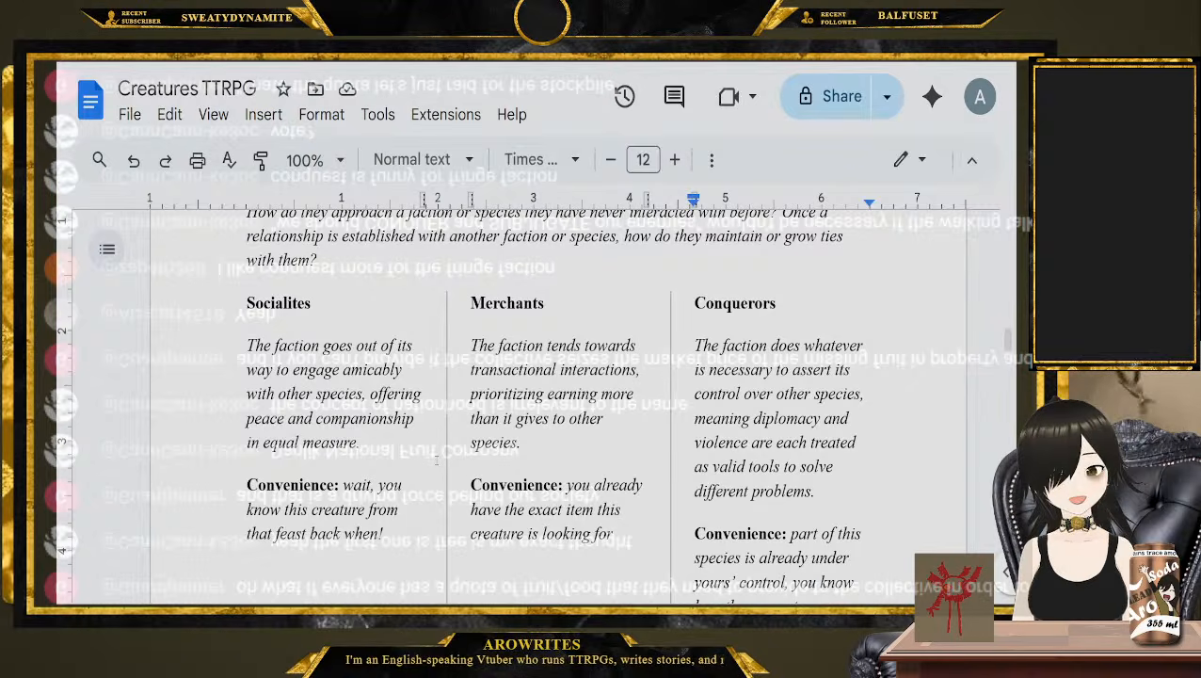
{"action": "scroll", "coordinate": [468, 342], "scroll_direction": "down", "scroll_amount": 4}
{"action": "double_click", "coordinate": [562, 265]}
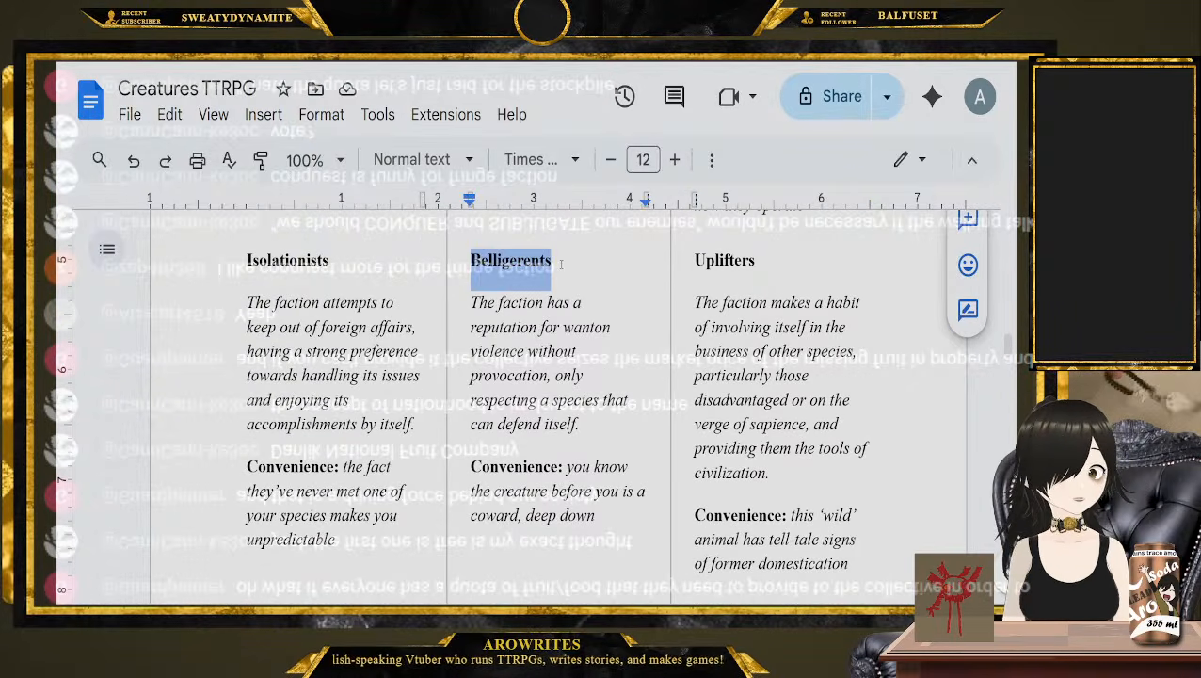
{"action": "left_click", "coordinate": [562, 265]}
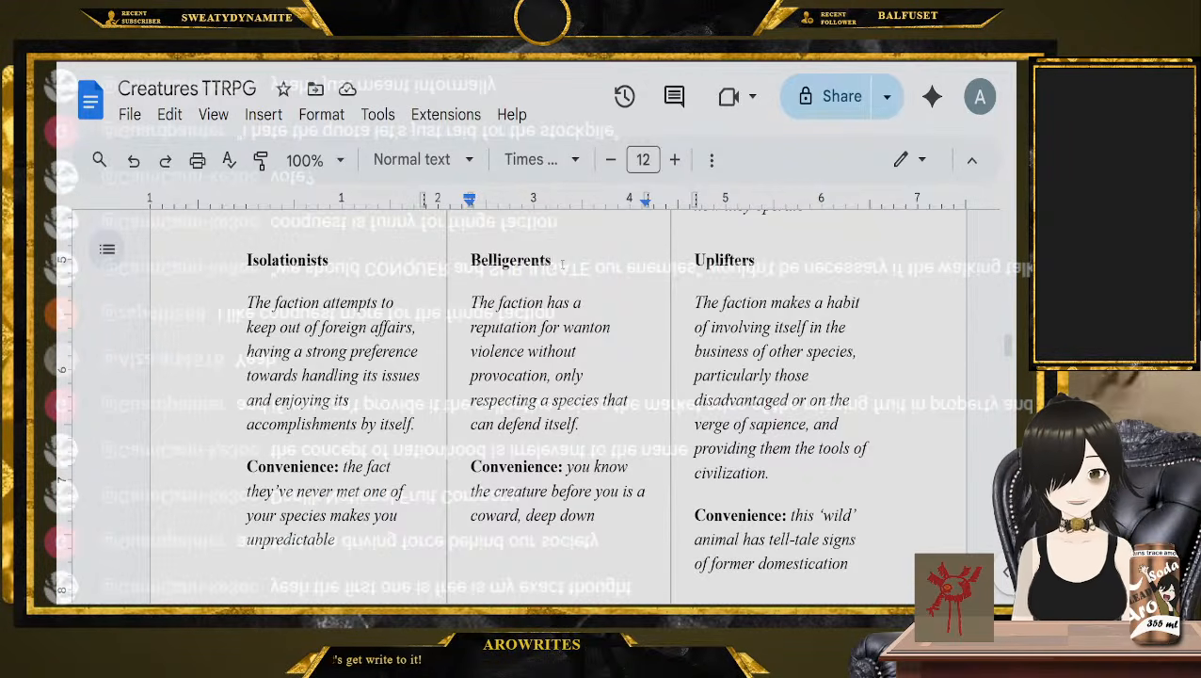
Go through the five candidate Diplomatic Agendas again from Socialites to Uplifters, highlighting each heading except Merchants
{"action": "scroll", "coordinate": [270, 306], "scroll_direction": "up", "scroll_amount": 5}
{"action": "double_click", "coordinate": [279, 361]}
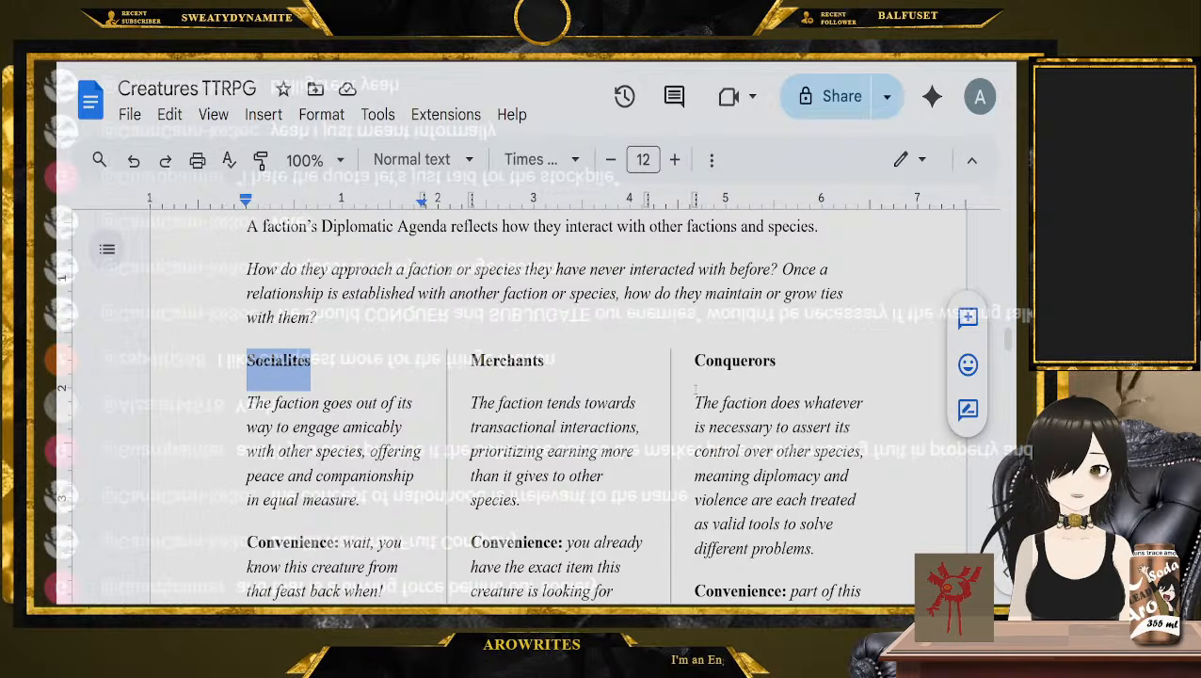
{"action": "double_click", "coordinate": [735, 362]}
{"action": "scroll", "coordinate": [726, 360], "scroll_direction": "down", "scroll_amount": 3}
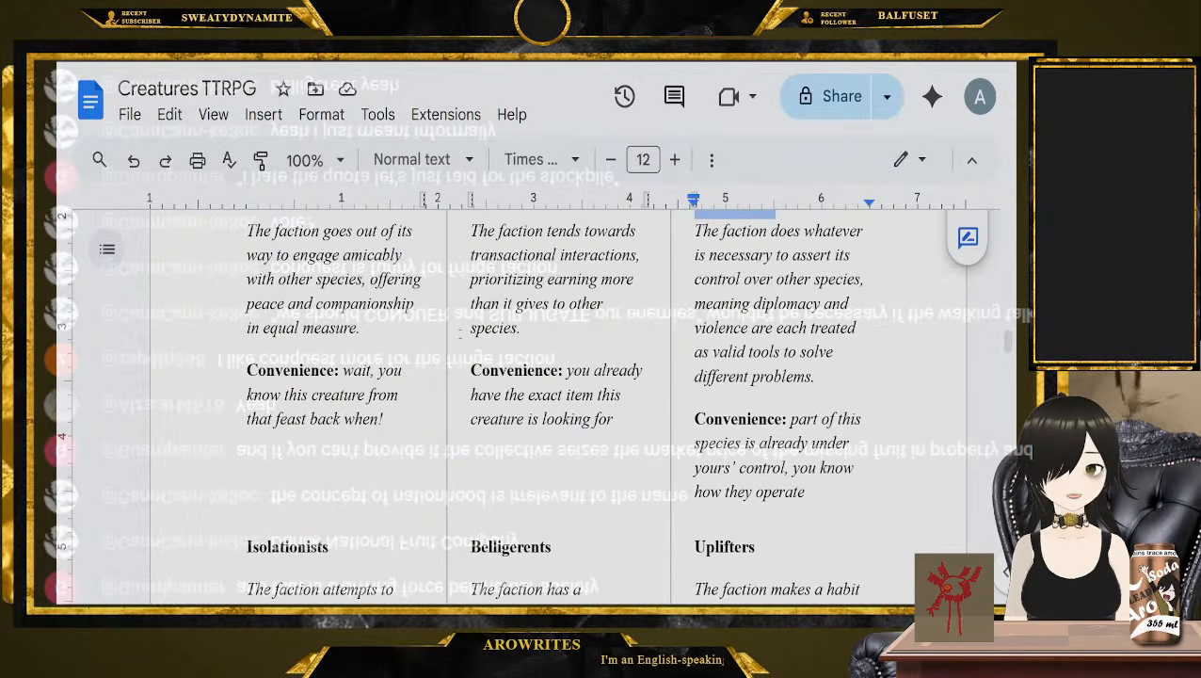
{"action": "scroll", "coordinate": [623, 359], "scroll_direction": "down", "scroll_amount": 3}
{"action": "double_click", "coordinate": [309, 376]}
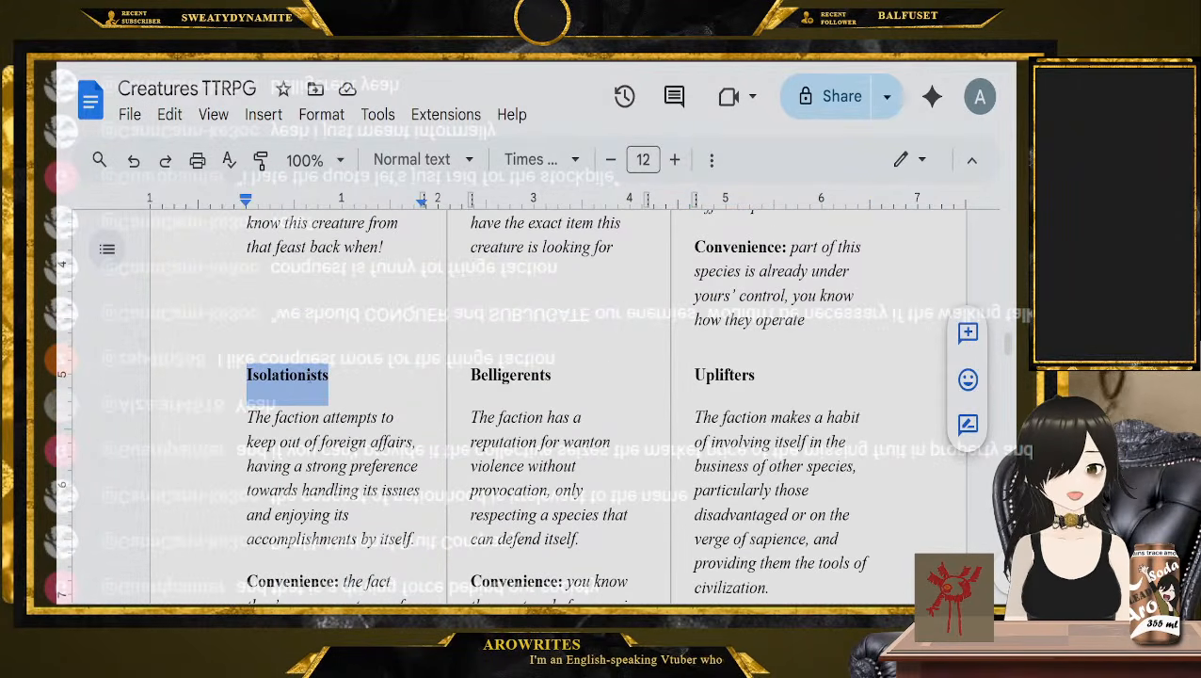
{"action": "double_click", "coordinate": [510, 377]}
{"action": "double_click", "coordinate": [716, 377]}
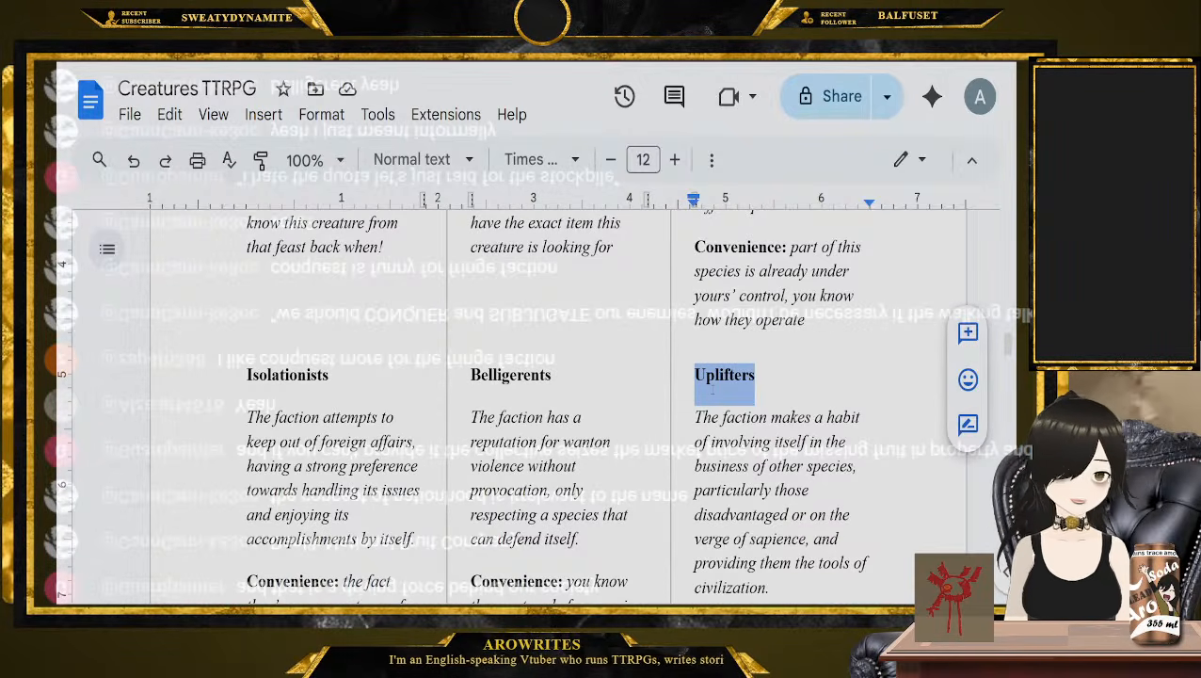
Present the Diplomatic Agenda choices one by one for a vote: Socialites, Conquerors, Isolationists, Belligerents and Uplifters
{"action": "scroll", "coordinate": [713, 390], "scroll_direction": "up", "scroll_amount": 4}
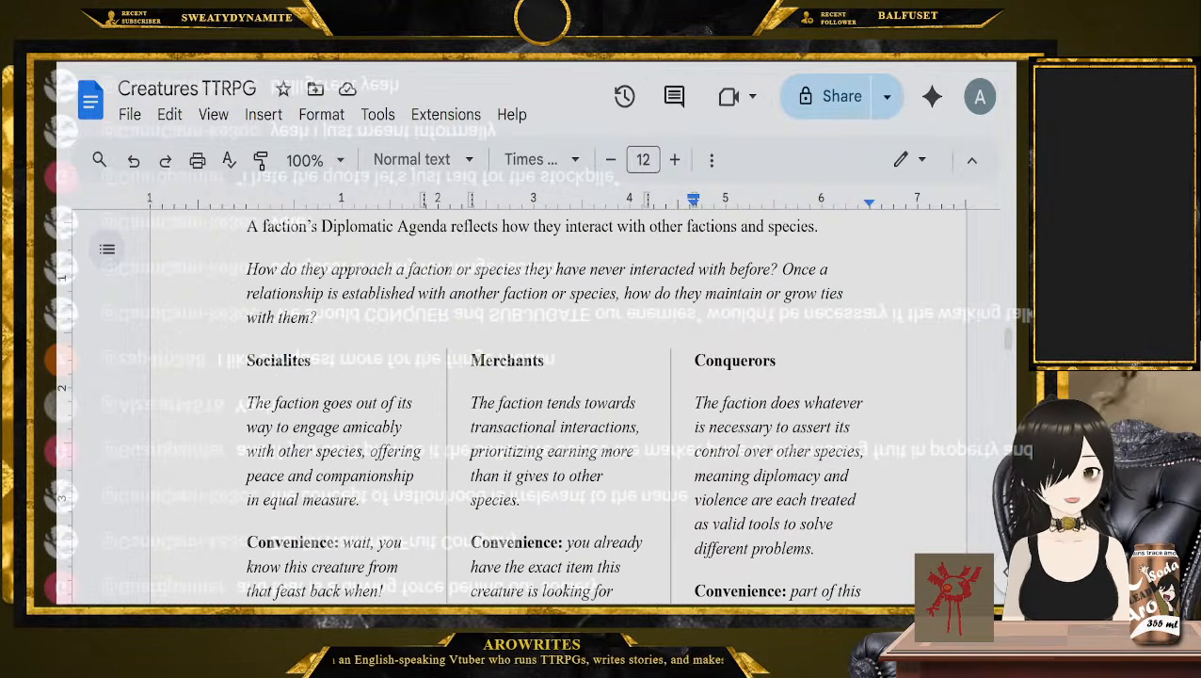
{"action": "left_click", "coordinate": [301, 359]}
{"action": "double_click", "coordinate": [301, 358]}
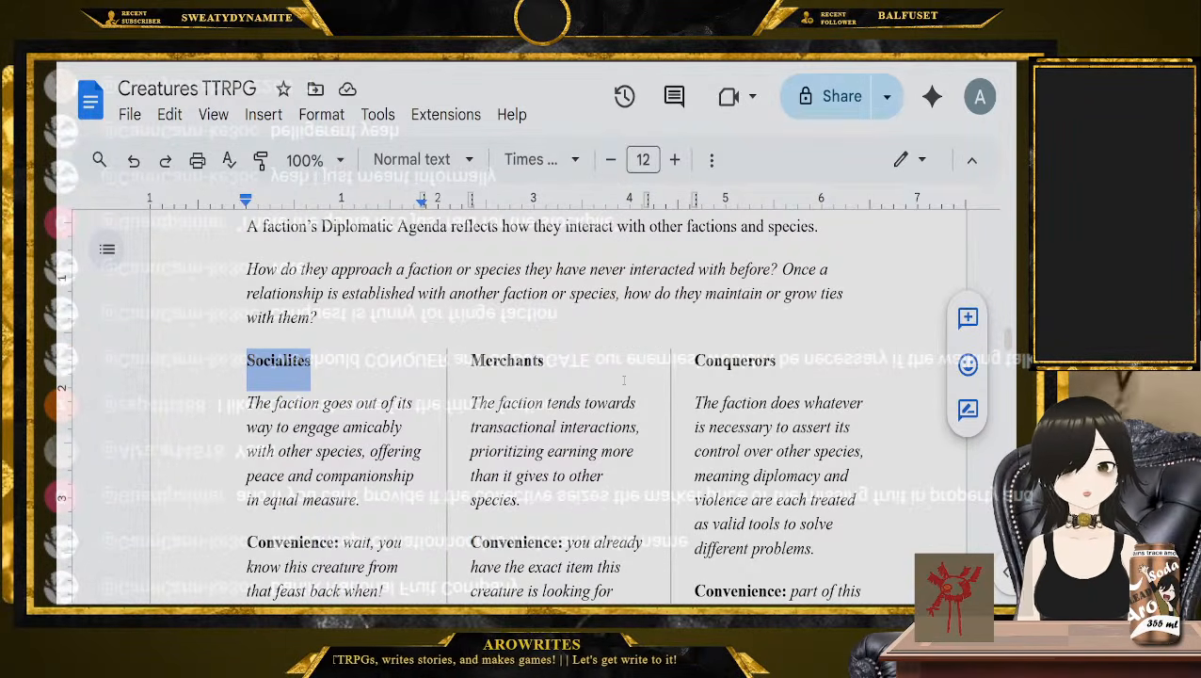
{"action": "double_click", "coordinate": [741, 361]}
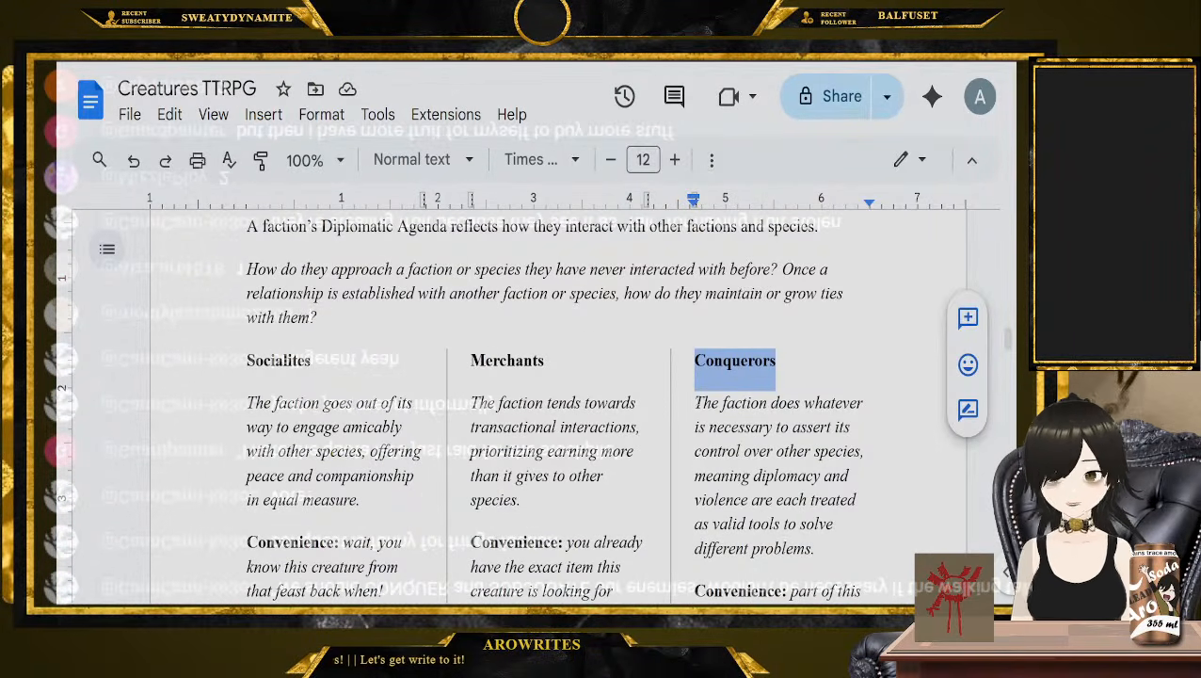
{"action": "scroll", "coordinate": [698, 396], "scroll_direction": "down", "scroll_amount": 5}
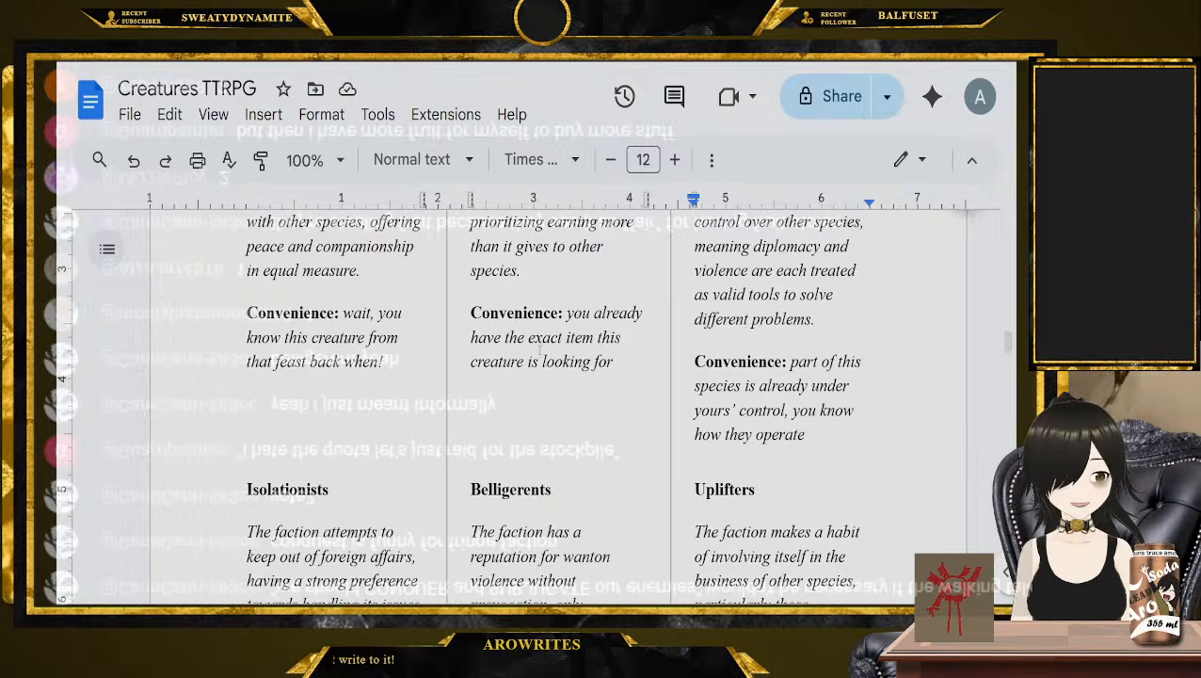
{"action": "scroll", "coordinate": [540, 350], "scroll_direction": "down", "scroll_amount": 3}
{"action": "double_click", "coordinate": [282, 377]}
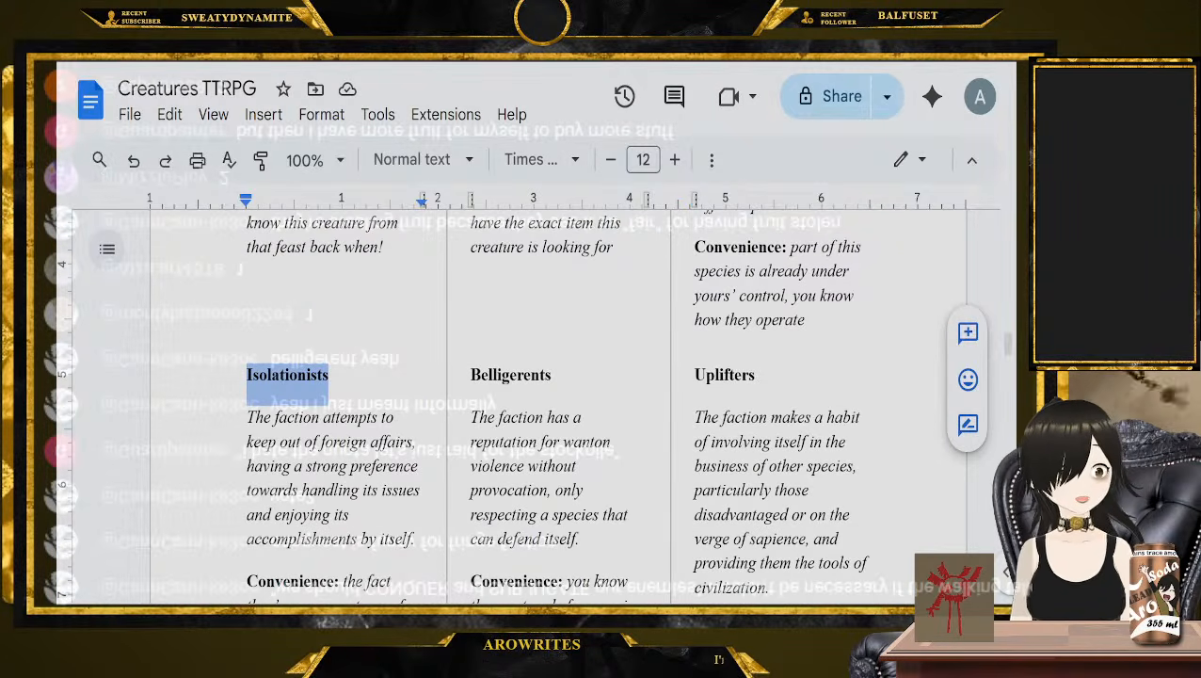
{"action": "double_click", "coordinate": [495, 376]}
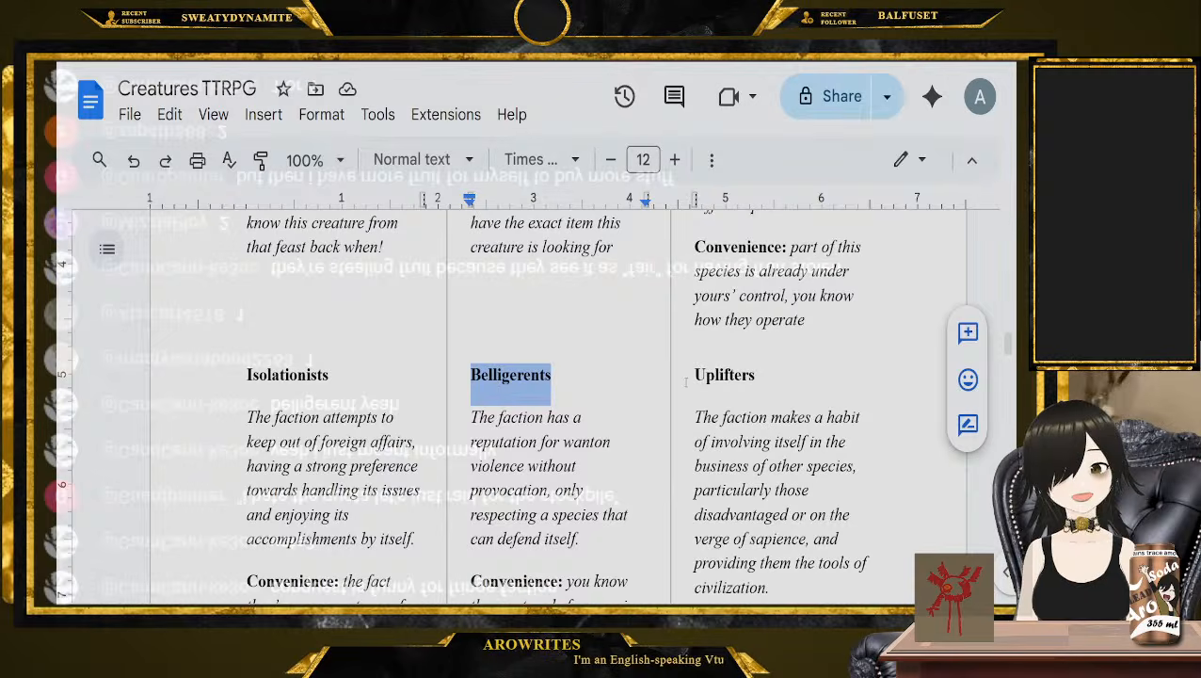
{"action": "double_click", "coordinate": [725, 376]}
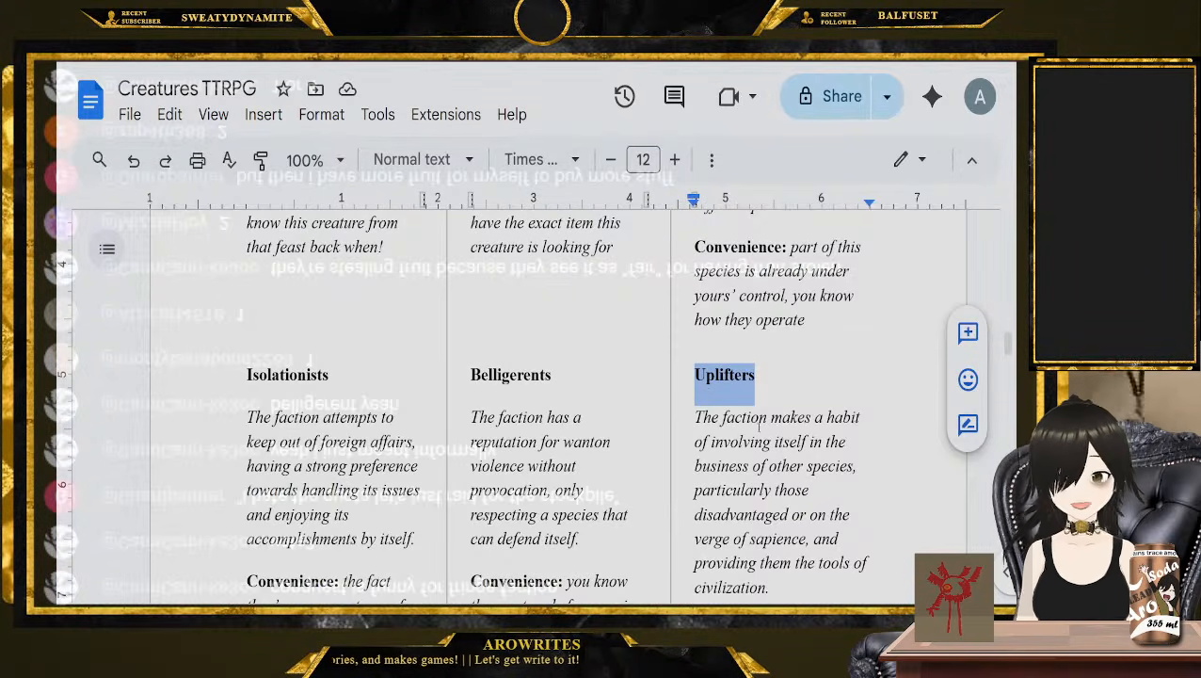
{"action": "left_click", "coordinate": [784, 390]}
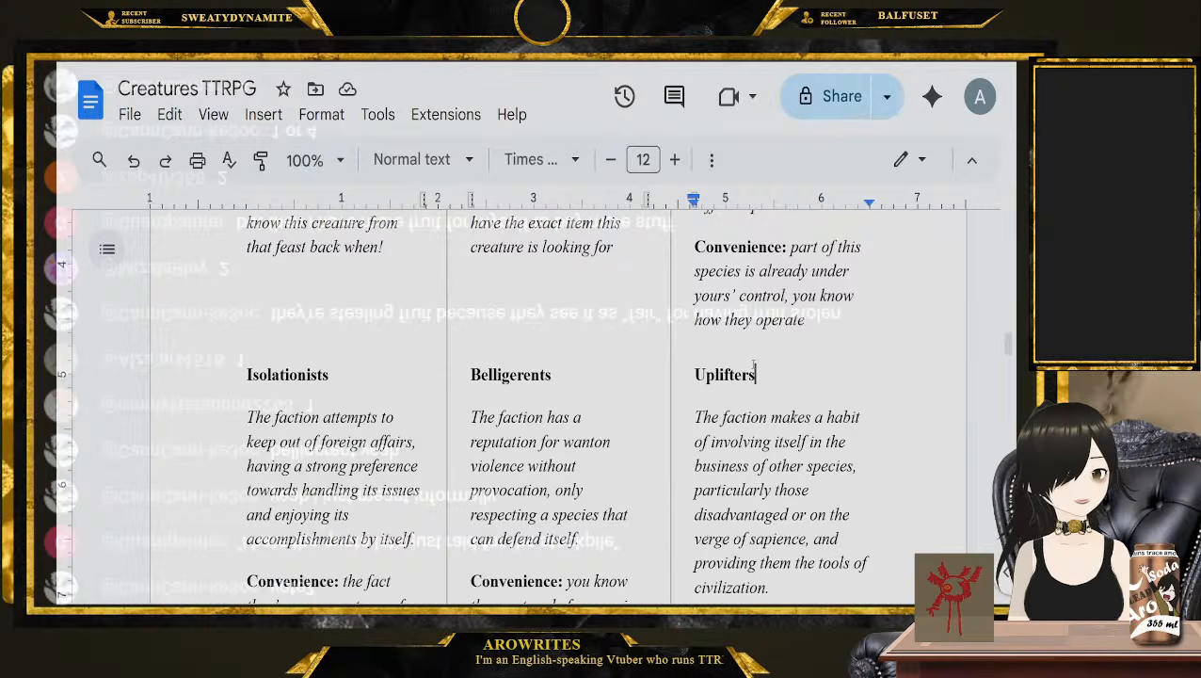
Return to the start of the Diplomatic Agenda section, highlight Socialites and compare it with the remaining options
{"action": "scroll", "coordinate": [753, 367], "scroll_direction": "up", "scroll_amount": 2}
{"action": "scroll", "coordinate": [354, 426], "scroll_direction": "up", "scroll_amount": 2}
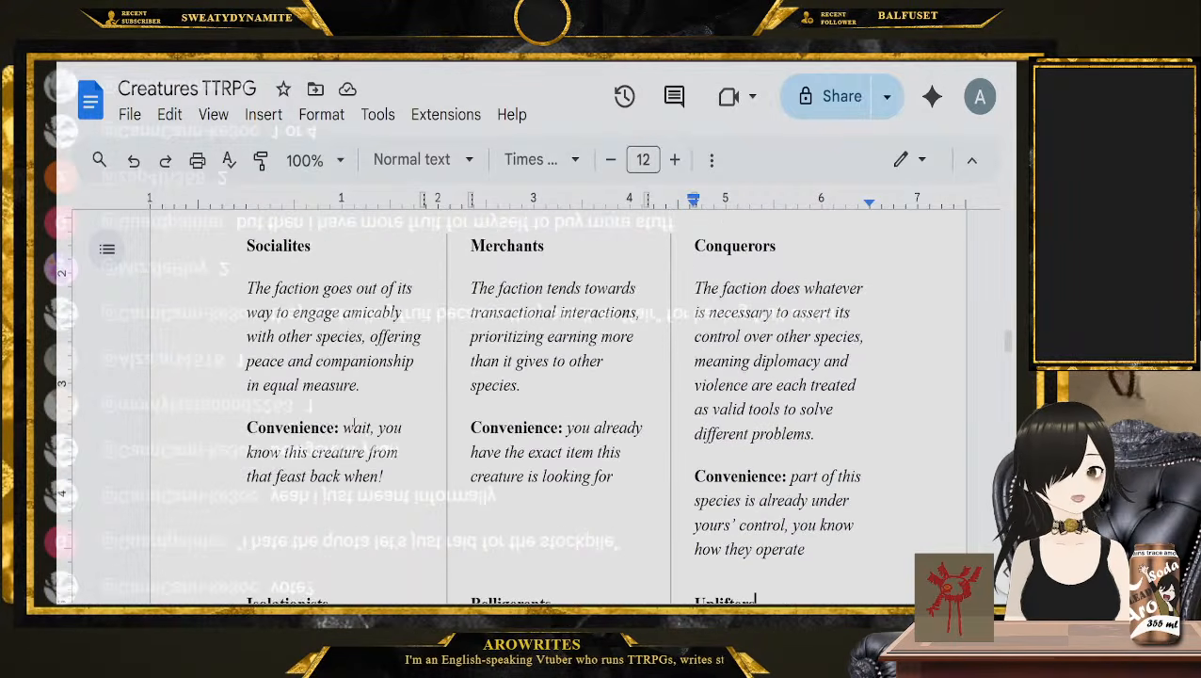
{"action": "scroll", "coordinate": [354, 426], "scroll_direction": "up", "scroll_amount": 2}
{"action": "double_click", "coordinate": [282, 420]}
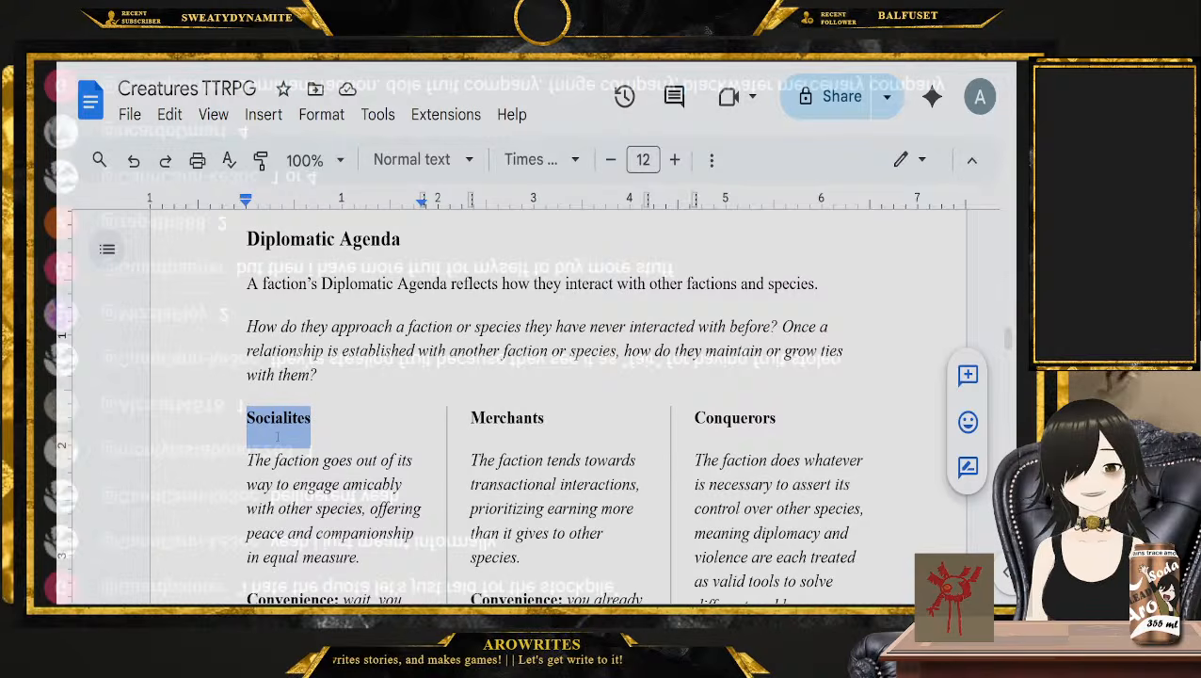
{"action": "scroll", "coordinate": [278, 436], "scroll_direction": "down", "scroll_amount": 3}
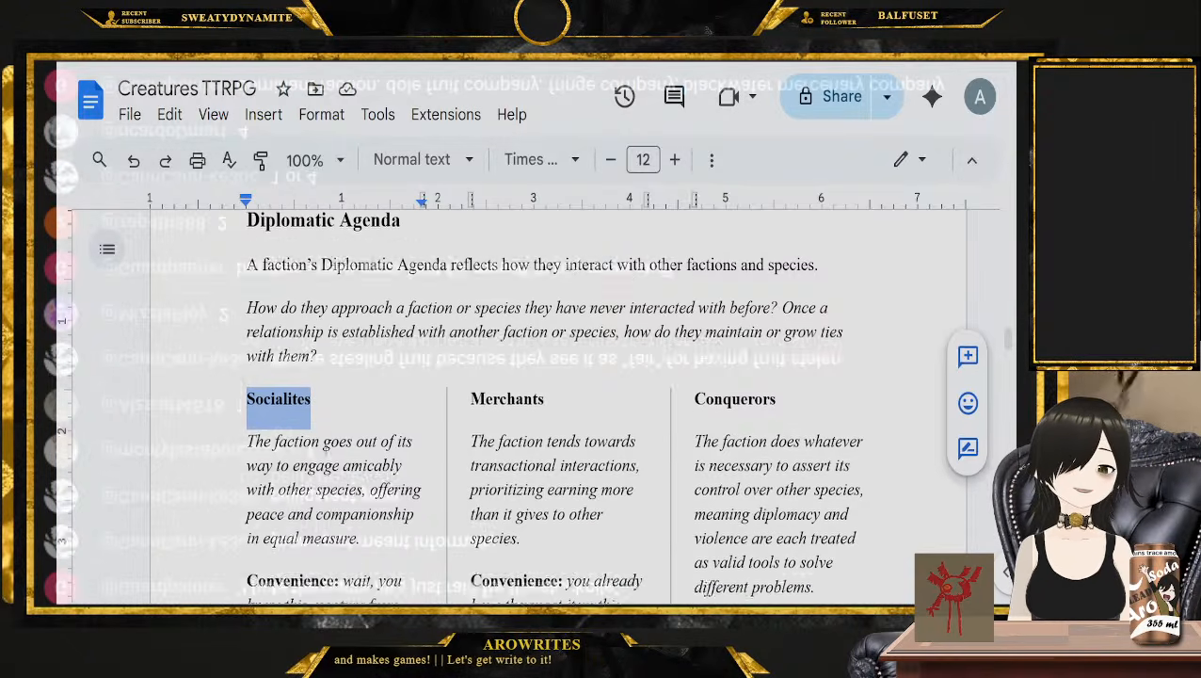
{"action": "scroll", "coordinate": [404, 457], "scroll_direction": "down", "scroll_amount": 2}
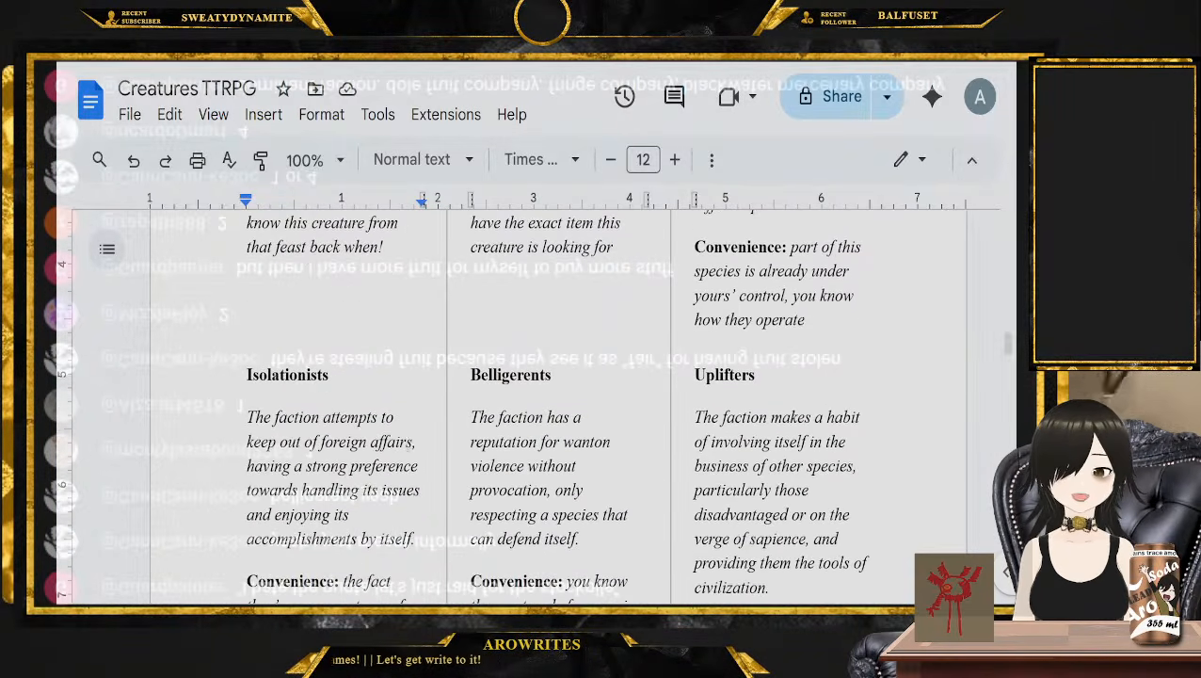
Check the Momentum and maxim rules, and highlight Belligerents among the Diplomatic Agendas
{"action": "scroll", "coordinate": [412, 426], "scroll_direction": "down", "scroll_amount": 15}
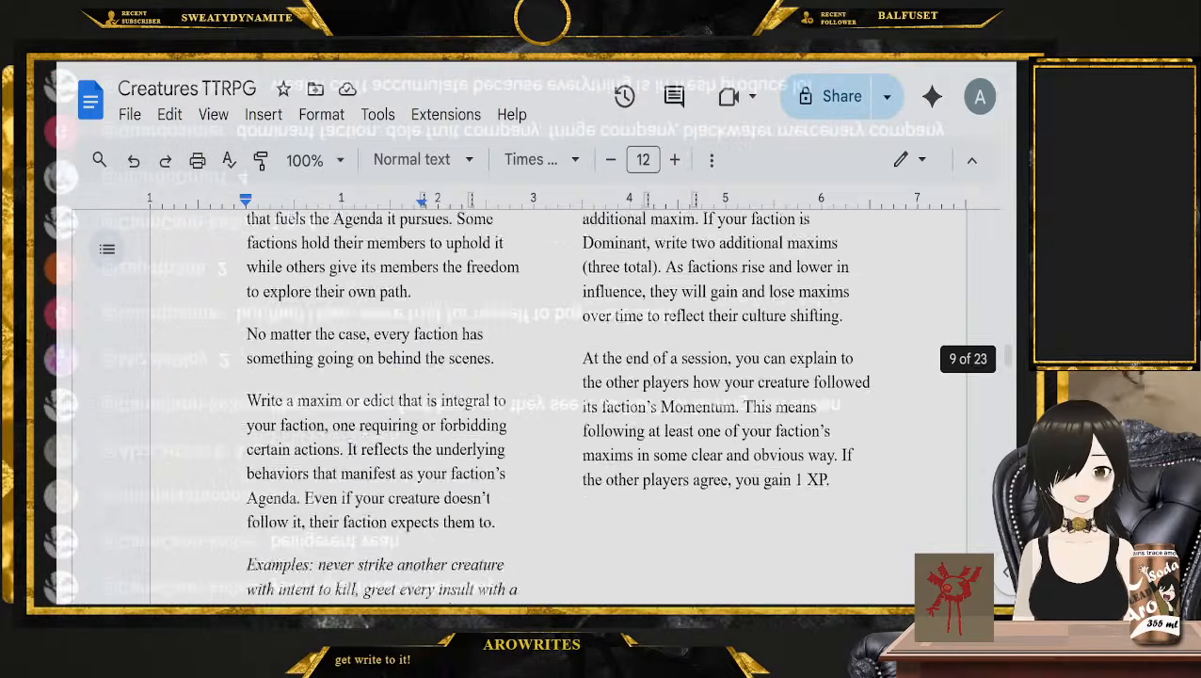
{"action": "scroll", "coordinate": [412, 426], "scroll_direction": "down", "scroll_amount": 3}
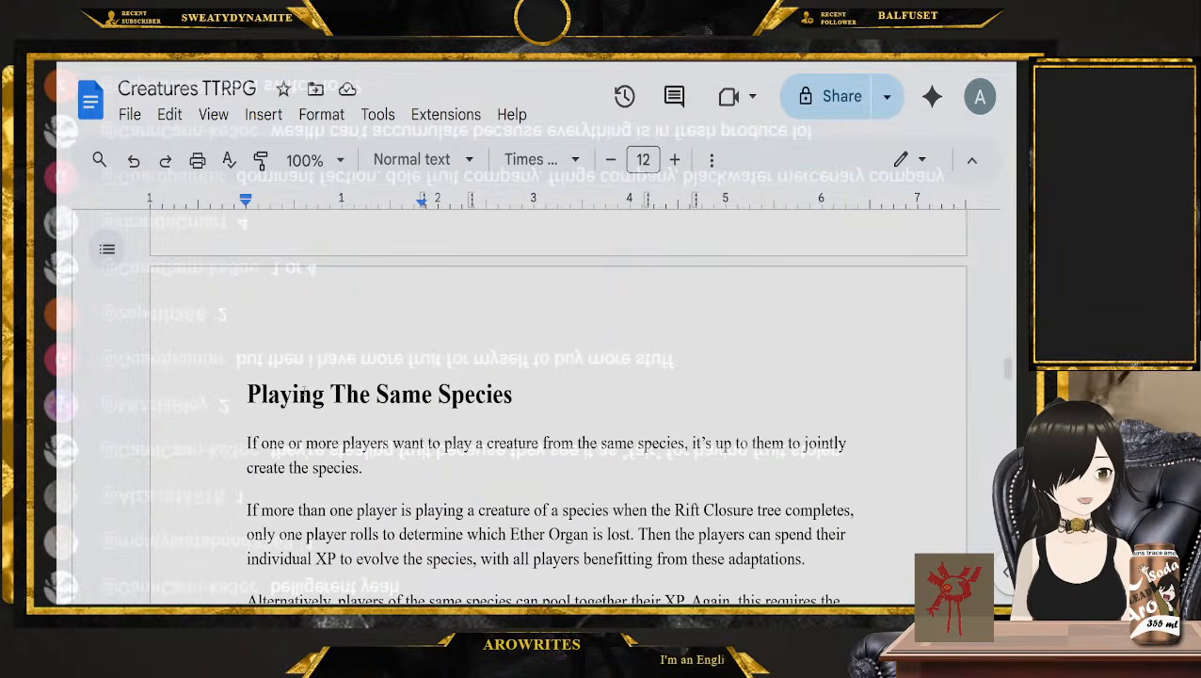
{"action": "scroll", "coordinate": [471, 467], "scroll_direction": "up", "scroll_amount": 15}
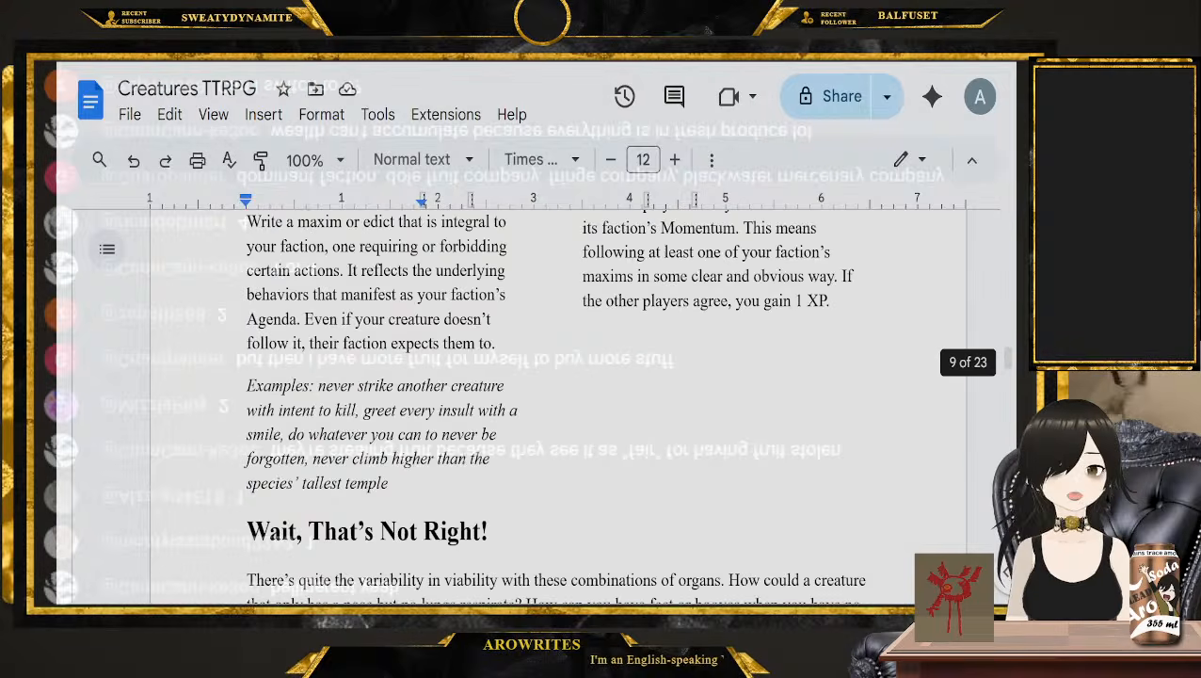
{"action": "scroll", "coordinate": [471, 467], "scroll_direction": "up", "scroll_amount": 3}
{"action": "scroll", "coordinate": [475, 395], "scroll_direction": "down", "scroll_amount": 2}
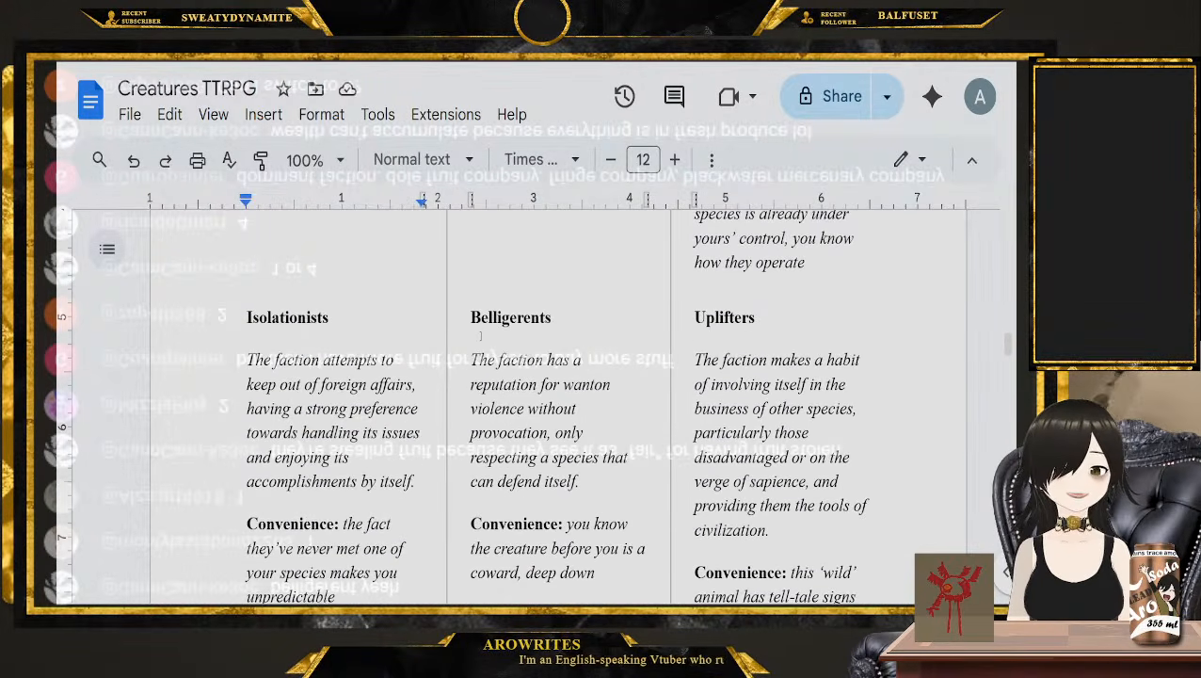
{"action": "double_click", "coordinate": [480, 320]}
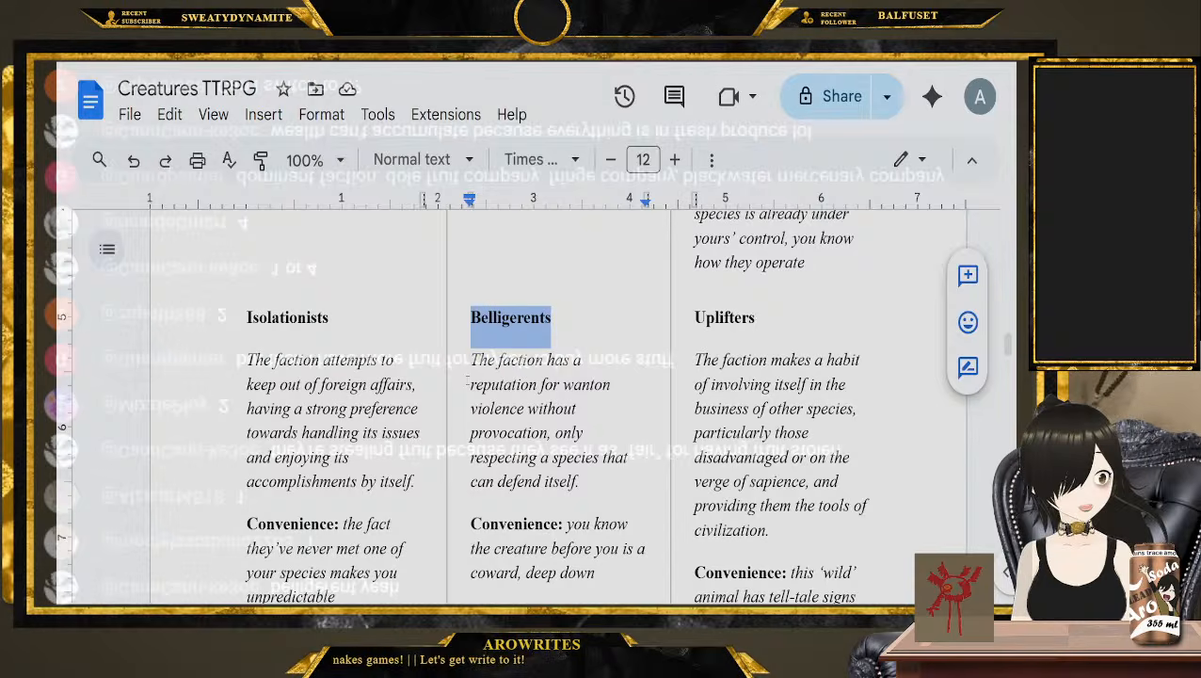
Look back over the Diplomatic Agenda introduction and the Ideological Agenda options, from Purists up to Cultural, Industrious and Expansionist
{"action": "scroll", "coordinate": [468, 378], "scroll_direction": "up", "scroll_amount": 3}
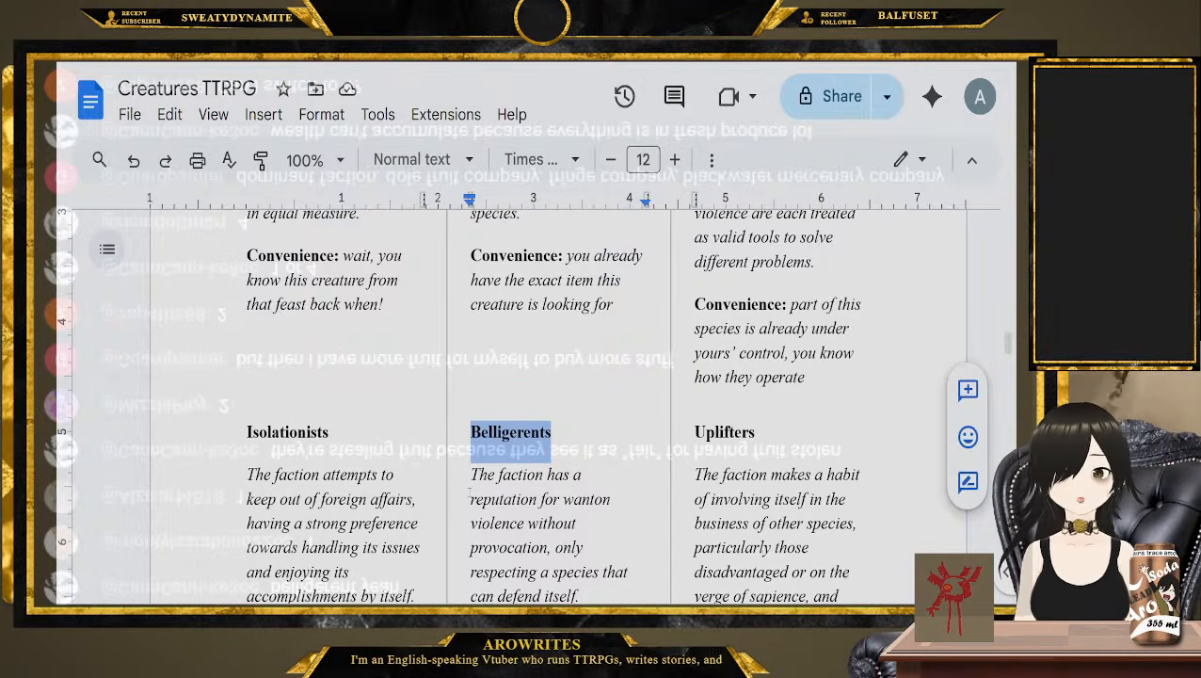
{"action": "scroll", "coordinate": [469, 489], "scroll_direction": "up", "scroll_amount": 5}
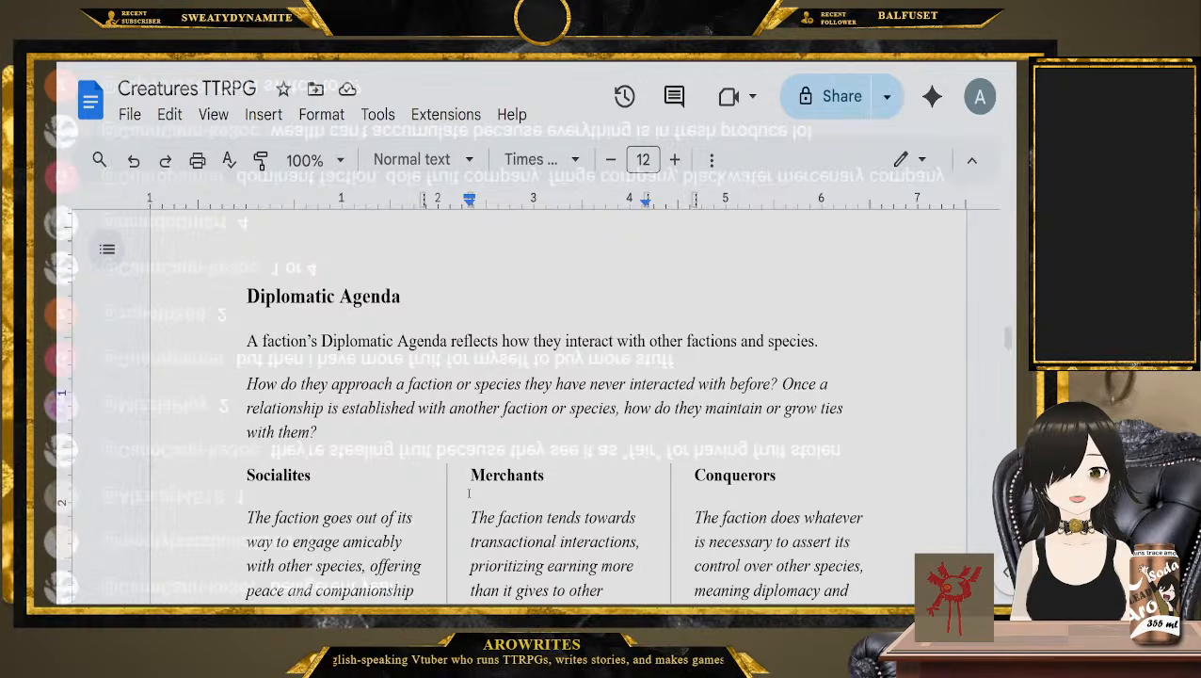
{"action": "scroll", "coordinate": [469, 493], "scroll_direction": "up", "scroll_amount": 2}
{"action": "scroll", "coordinate": [469, 493], "scroll_direction": "down", "scroll_amount": 12}
{"action": "scroll", "coordinate": [468, 492], "scroll_direction": "up", "scroll_amount": 4}
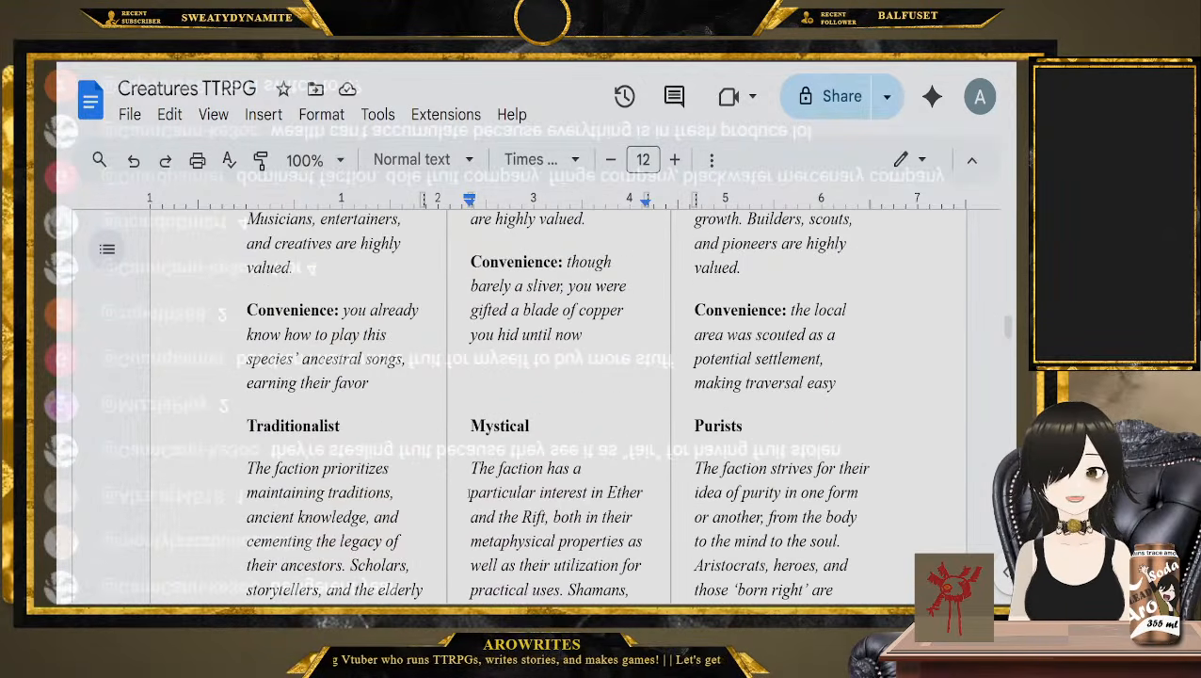
{"action": "scroll", "coordinate": [469, 492], "scroll_direction": "up", "scroll_amount": 7}
{"action": "scroll", "coordinate": [468, 493], "scroll_direction": "down", "scroll_amount": 4}
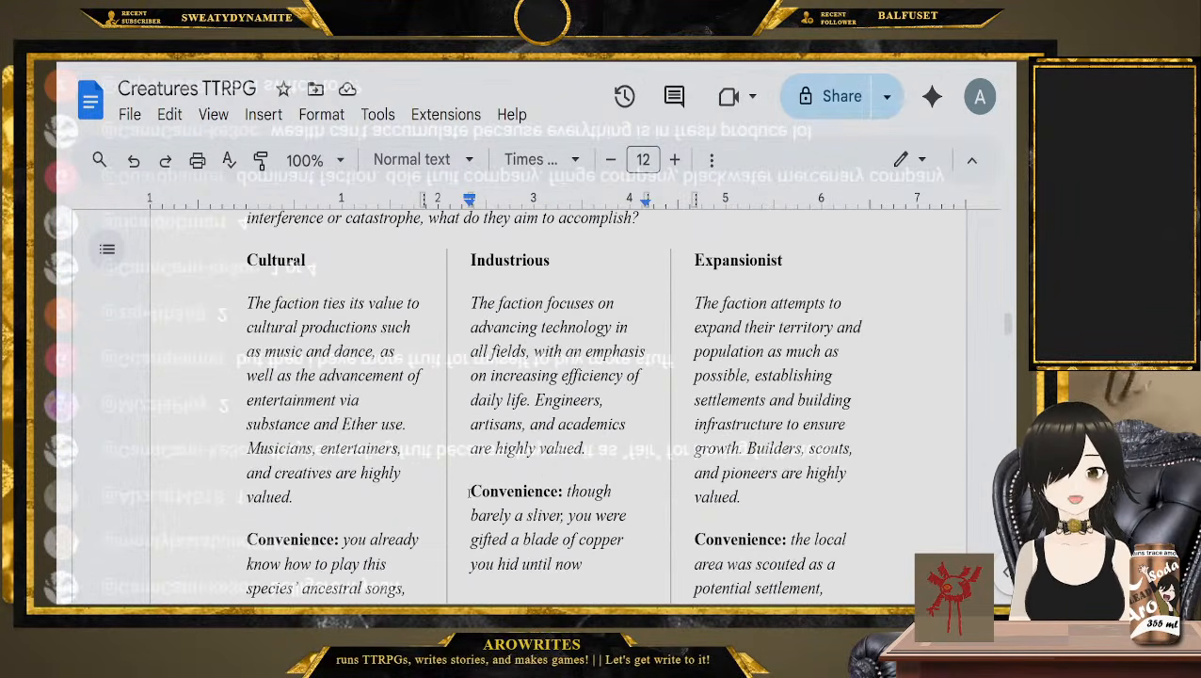
Highlight Expansionist among the Ideological Agendas and Belligerents among the Diplomatic Agendas
{"action": "double_click", "coordinate": [740, 263]}
{"action": "scroll", "coordinate": [515, 269], "scroll_direction": "down", "scroll_amount": 10}
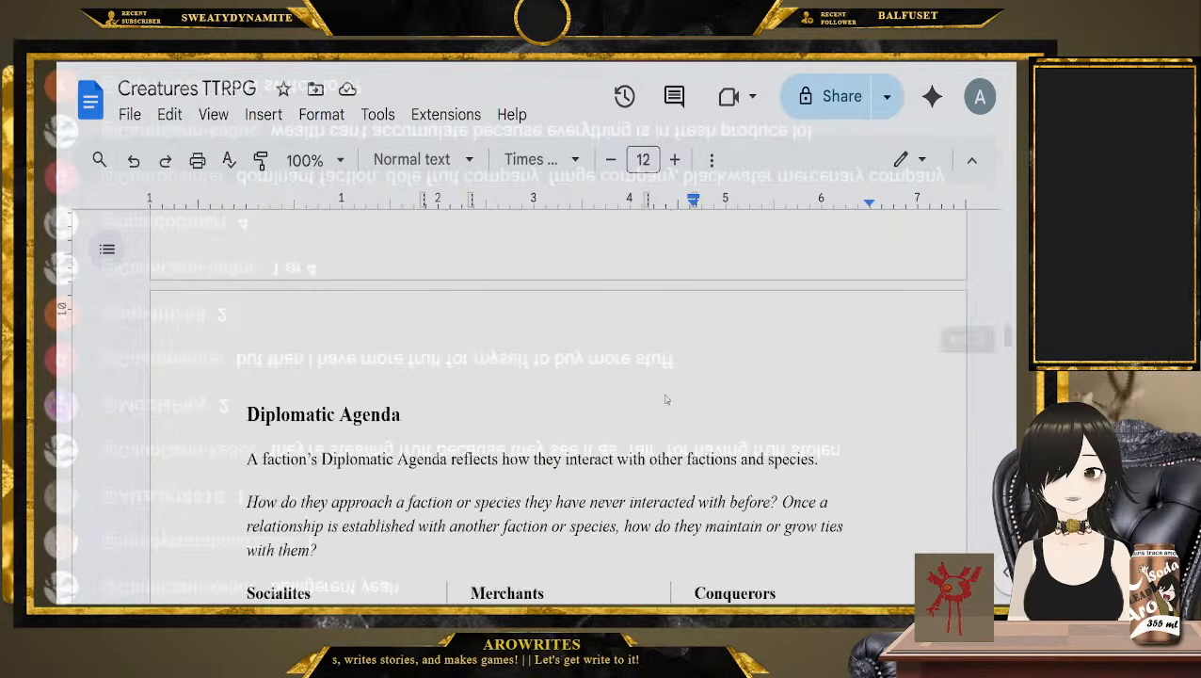
{"action": "scroll", "coordinate": [515, 283], "scroll_direction": "down", "scroll_amount": 5}
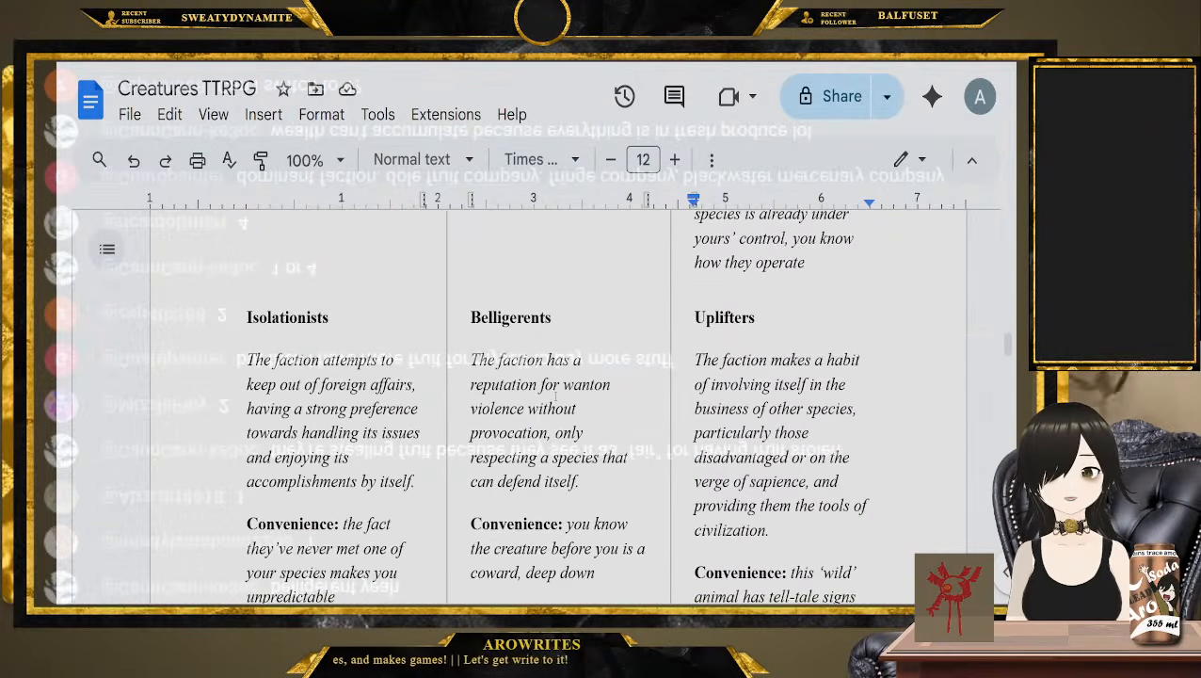
{"action": "double_click", "coordinate": [530, 320]}
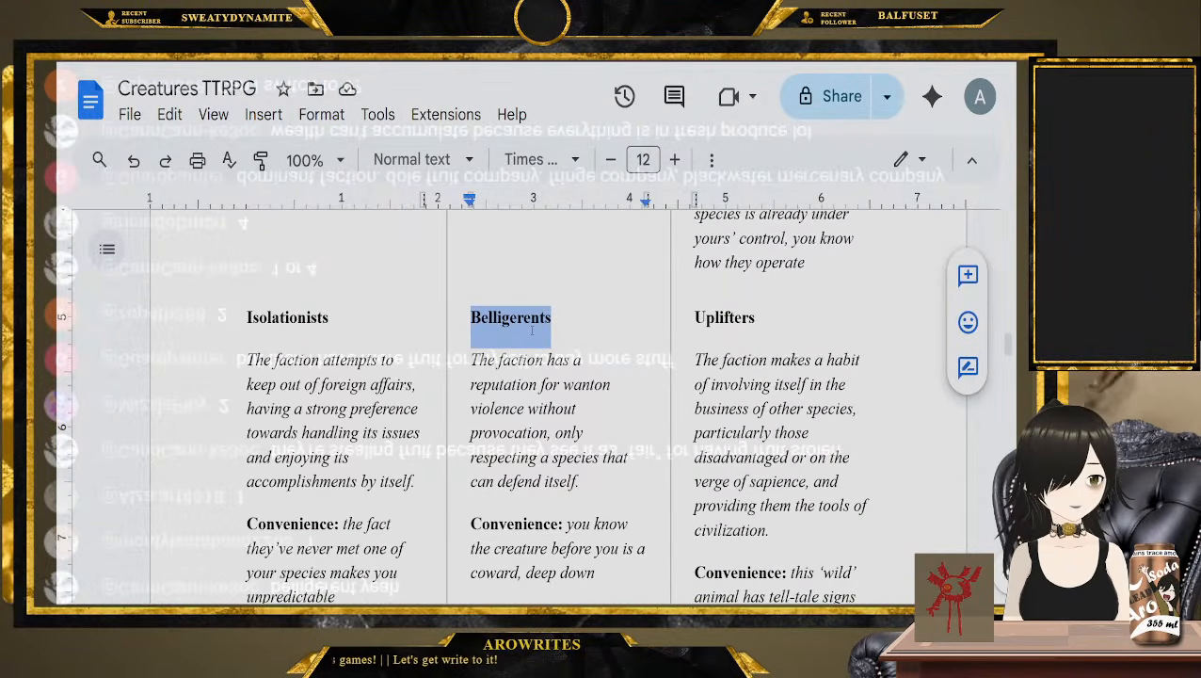
{"action": "scroll", "coordinate": [532, 329], "scroll_direction": "down", "scroll_amount": 1}
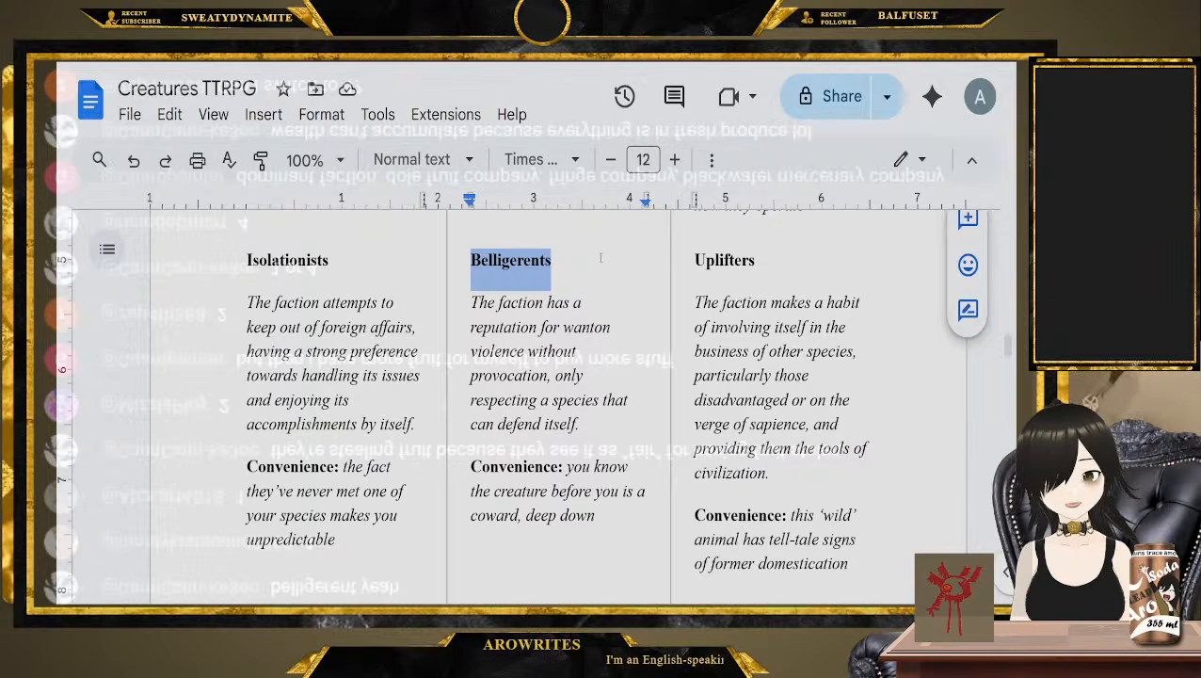
Look at the Merchants Convenience, return to the "Well, That's Convenient!" rules and read up to the paragraph on the GM's agreement
{"action": "scroll", "coordinate": [508, 523], "scroll_direction": "up", "scroll_amount": 10}
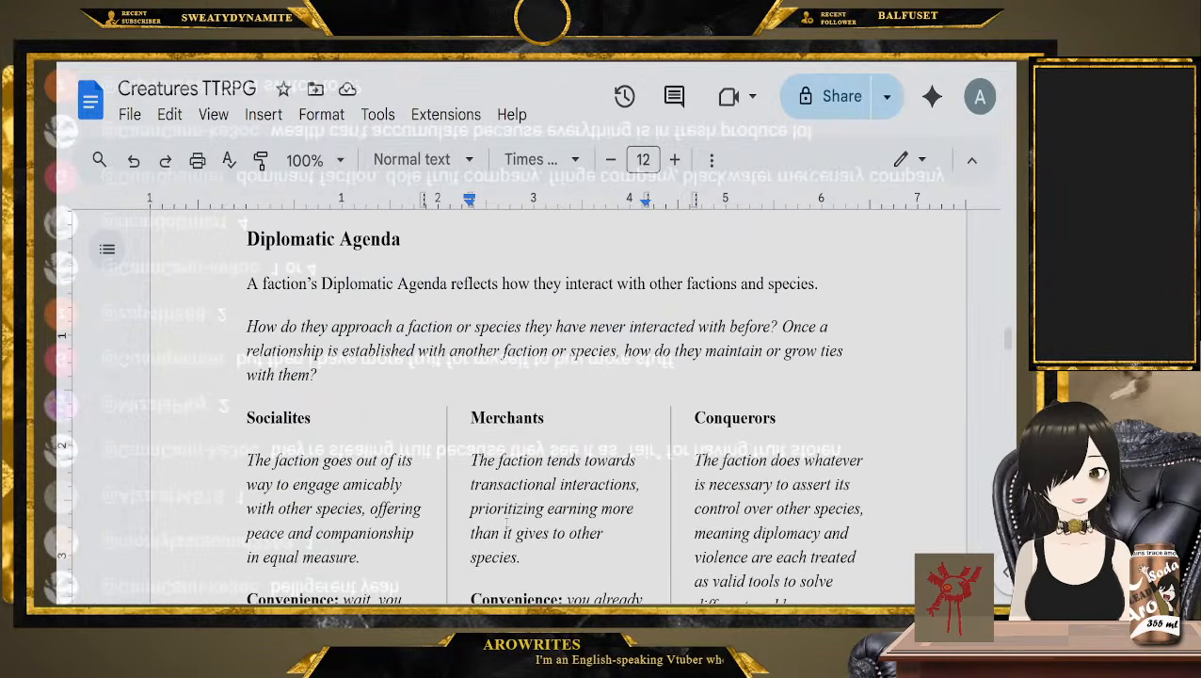
{"action": "scroll", "coordinate": [509, 523], "scroll_direction": "down", "scroll_amount": 1}
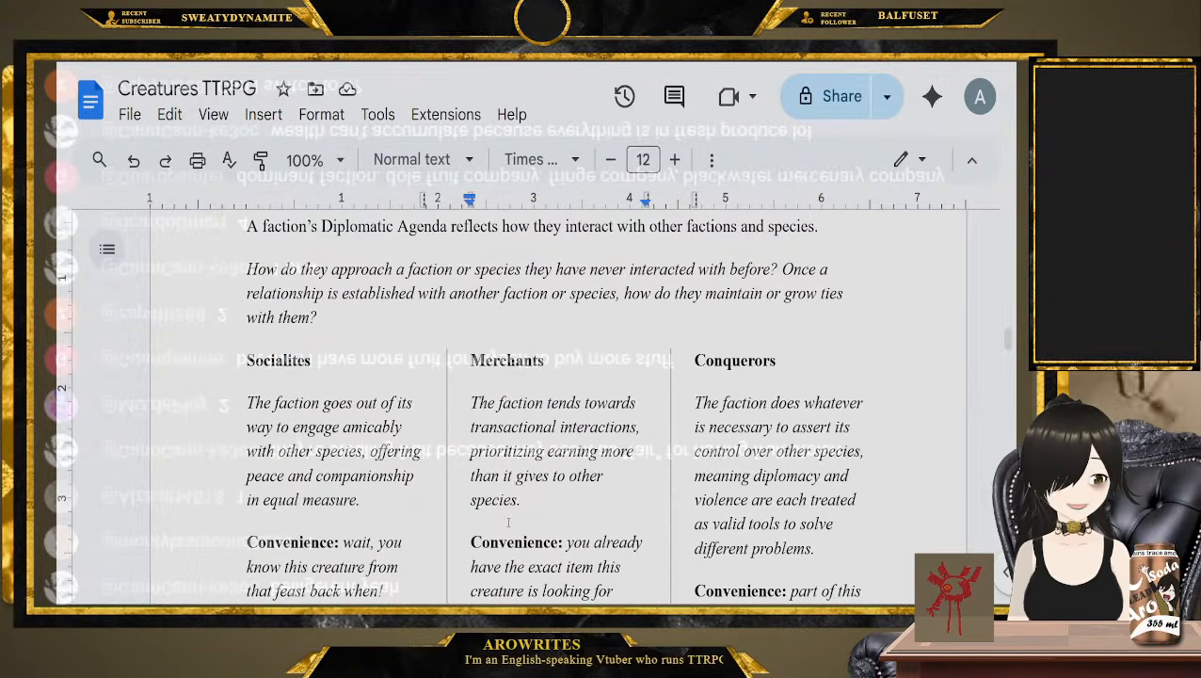
{"action": "scroll", "coordinate": [496, 523], "scroll_direction": "down", "scroll_amount": 1}
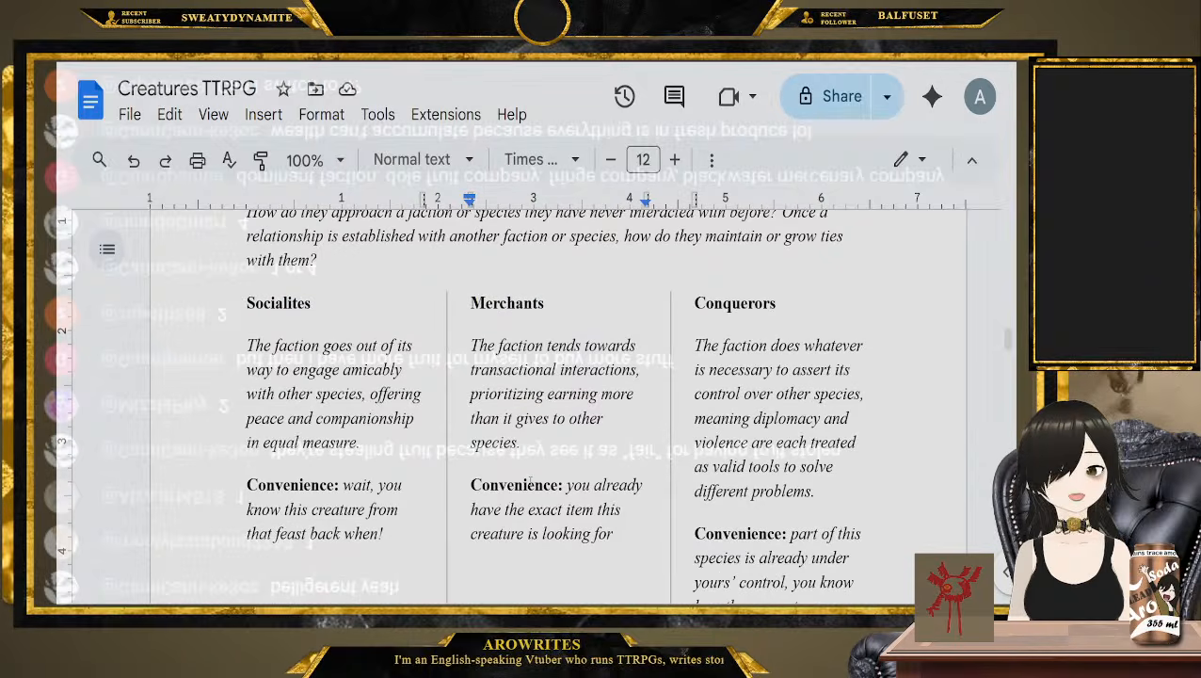
{"action": "double_click", "coordinate": [523, 484]}
{"action": "scroll", "coordinate": [524, 485], "scroll_direction": "down", "scroll_amount": 5}
{"action": "scroll", "coordinate": [525, 484], "scroll_direction": "up", "scroll_amount": 15}
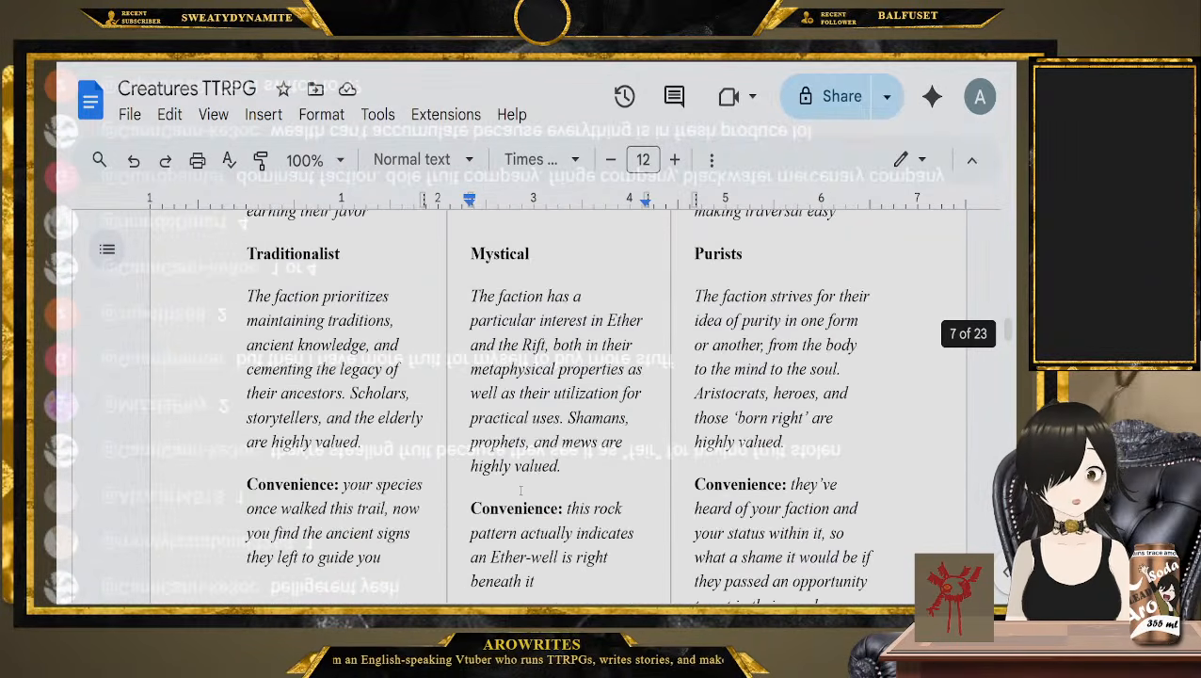
{"action": "scroll", "coordinate": [516, 494], "scroll_direction": "up", "scroll_amount": 4}
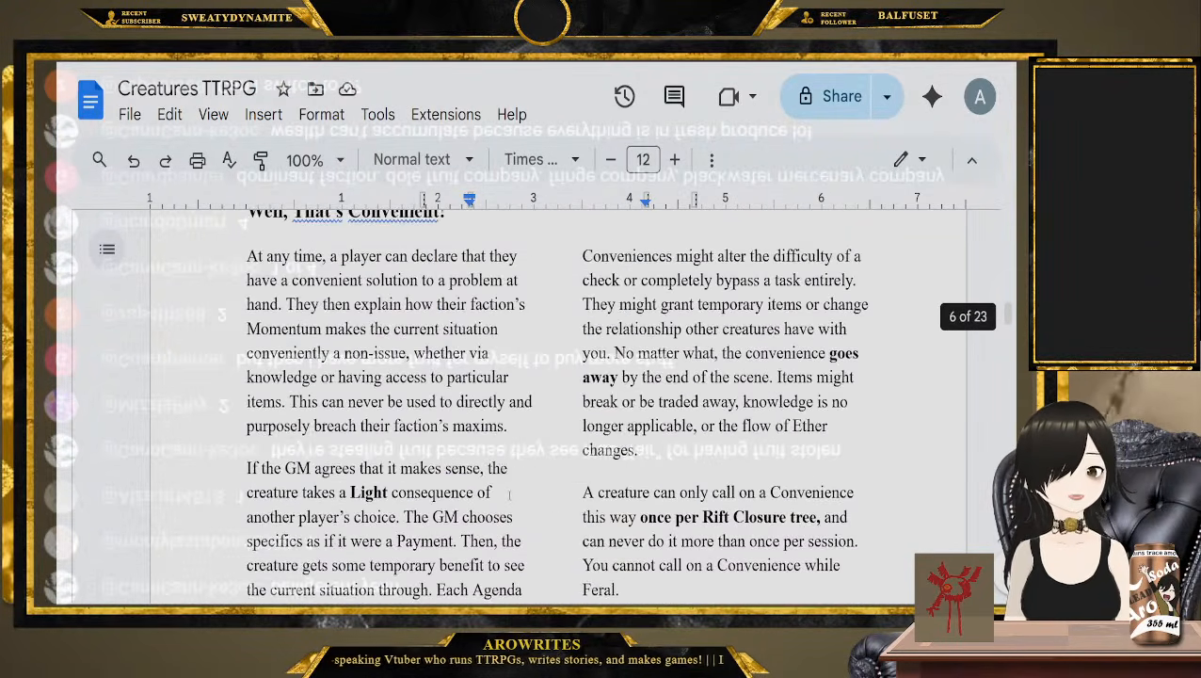
{"action": "scroll", "coordinate": [256, 289], "scroll_direction": "down", "scroll_amount": 1}
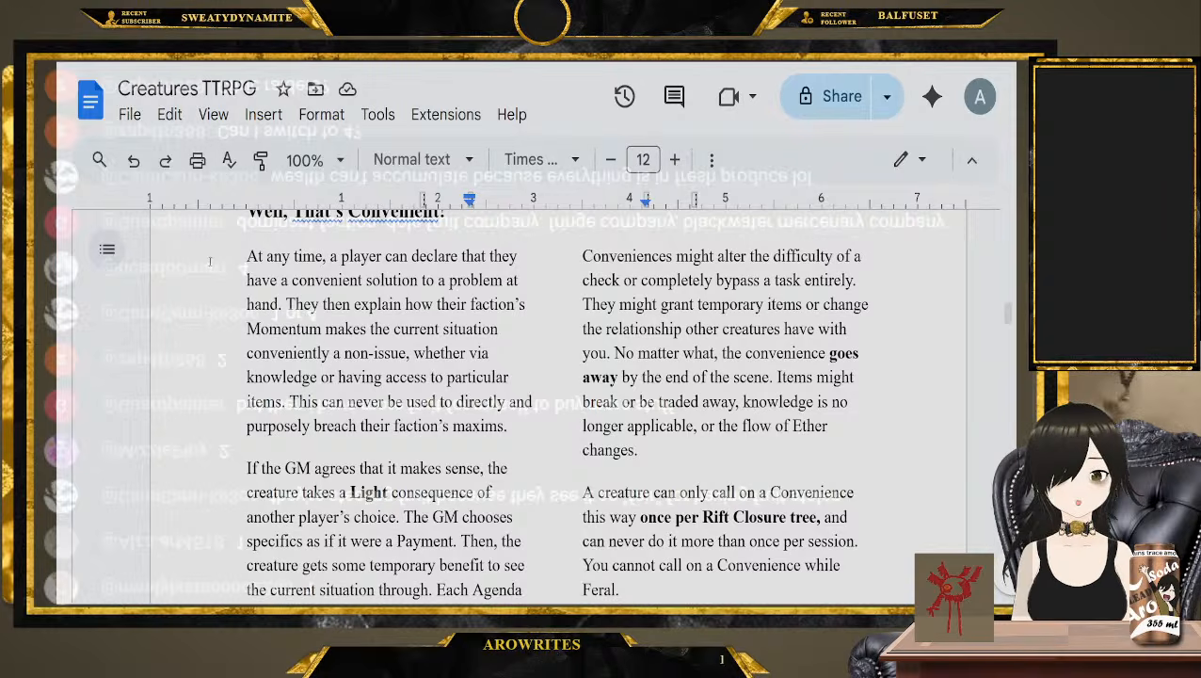
{"action": "scroll", "coordinate": [188, 424], "scroll_direction": "down", "scroll_amount": 1}
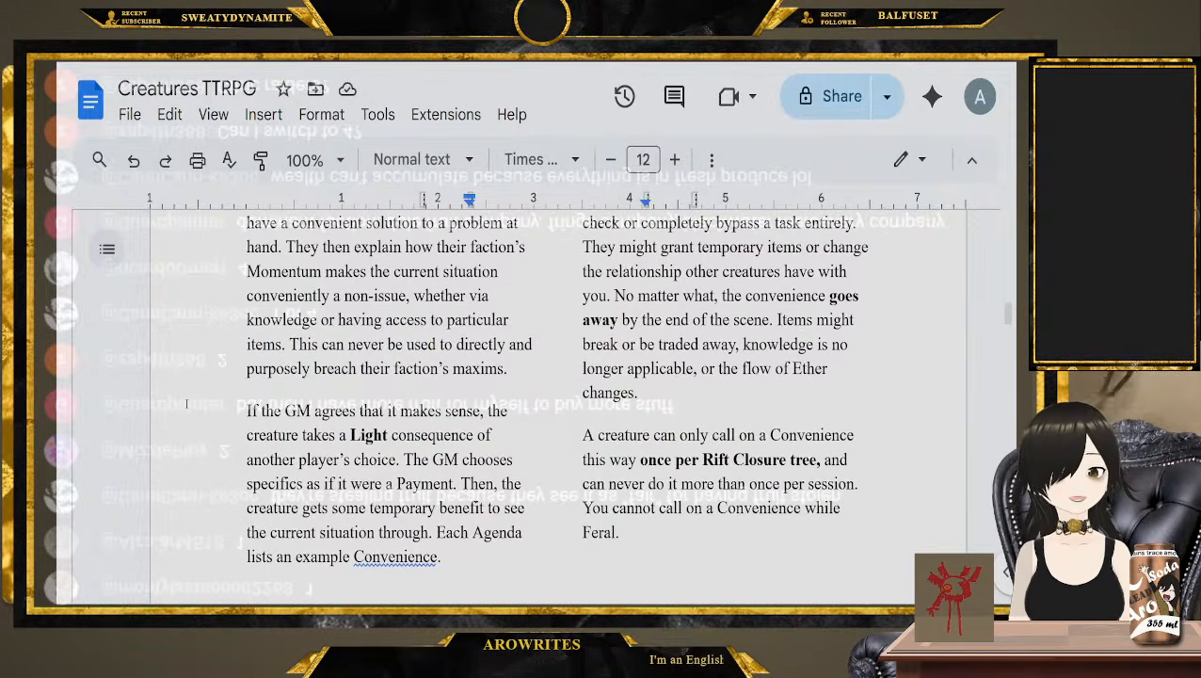
{"action": "left_click", "coordinate": [226, 403]}
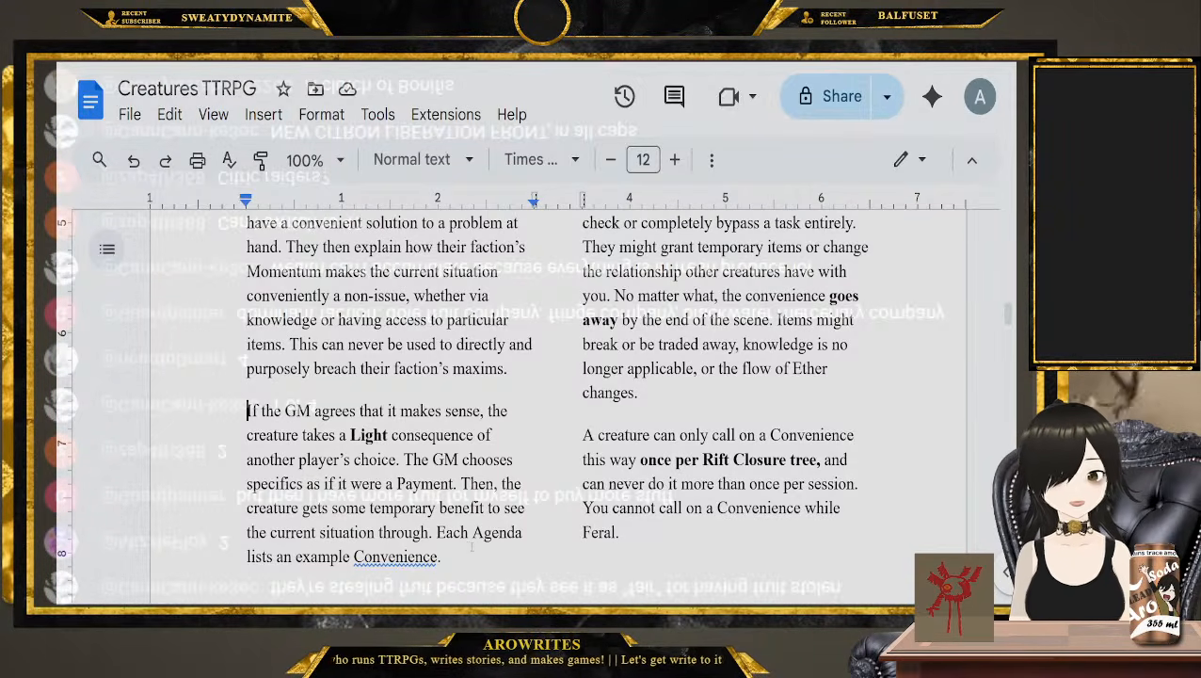
Read through the Convenience rules and highlight "Rift Closure tree" in the usage limit
{"action": "scroll", "coordinate": [455, 537], "scroll_direction": "up", "scroll_amount": 1}
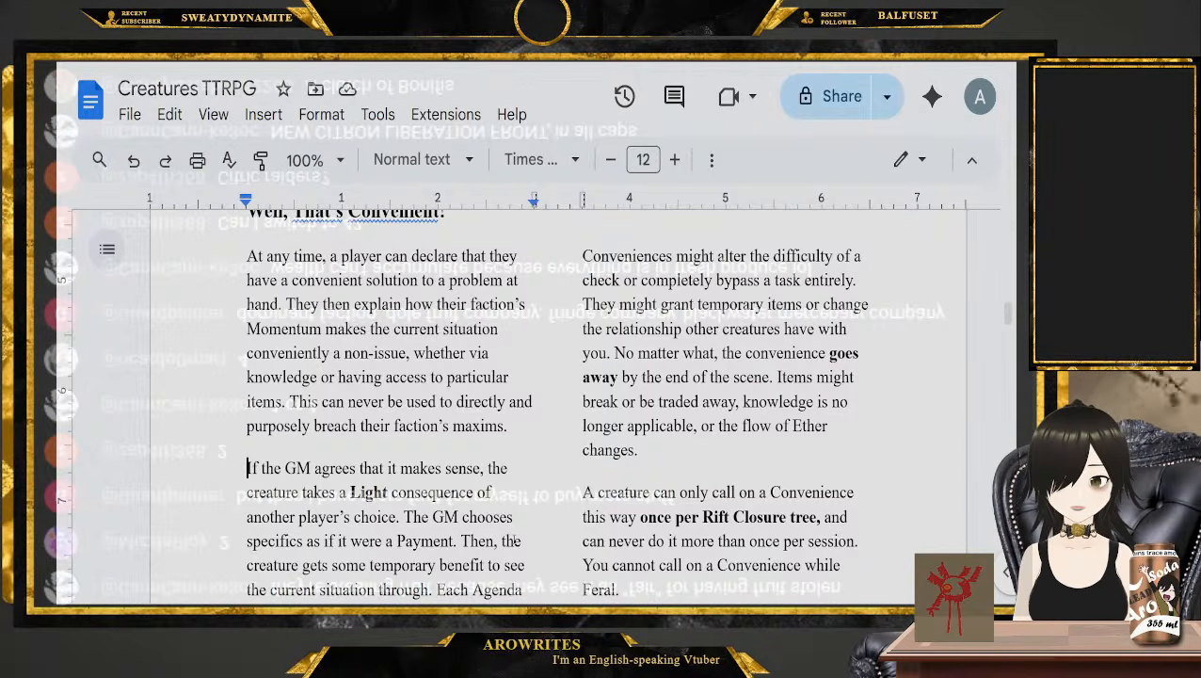
{"action": "scroll", "coordinate": [781, 486], "scroll_direction": "down", "scroll_amount": 1}
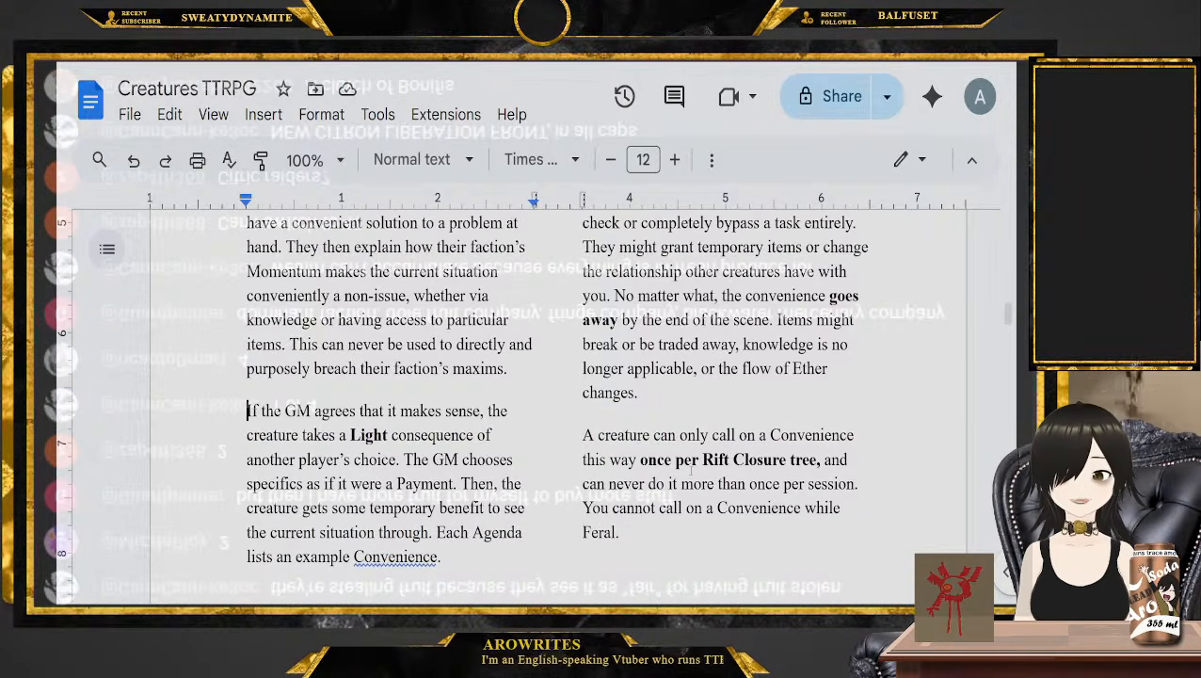
{"action": "left_click_drag", "start_coordinate": [702, 460], "coordinate": [817, 460]}
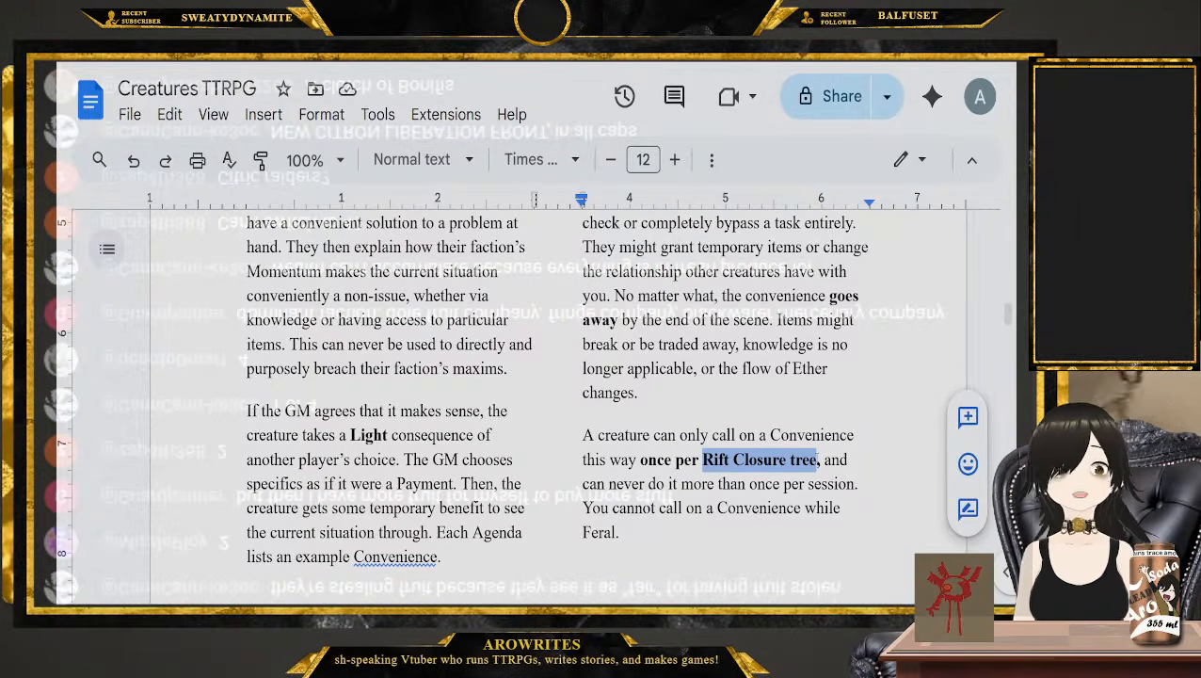
{"action": "left_click", "coordinate": [668, 524]}
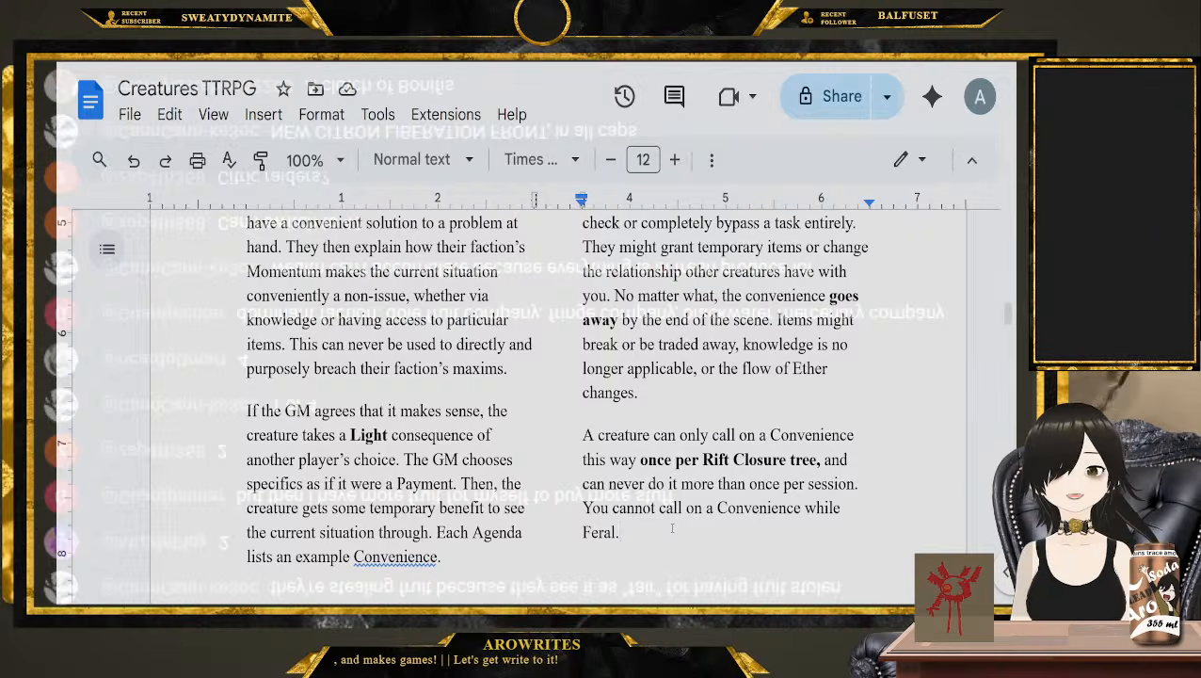
{"action": "scroll", "coordinate": [672, 528], "scroll_direction": "up", "scroll_amount": 2}
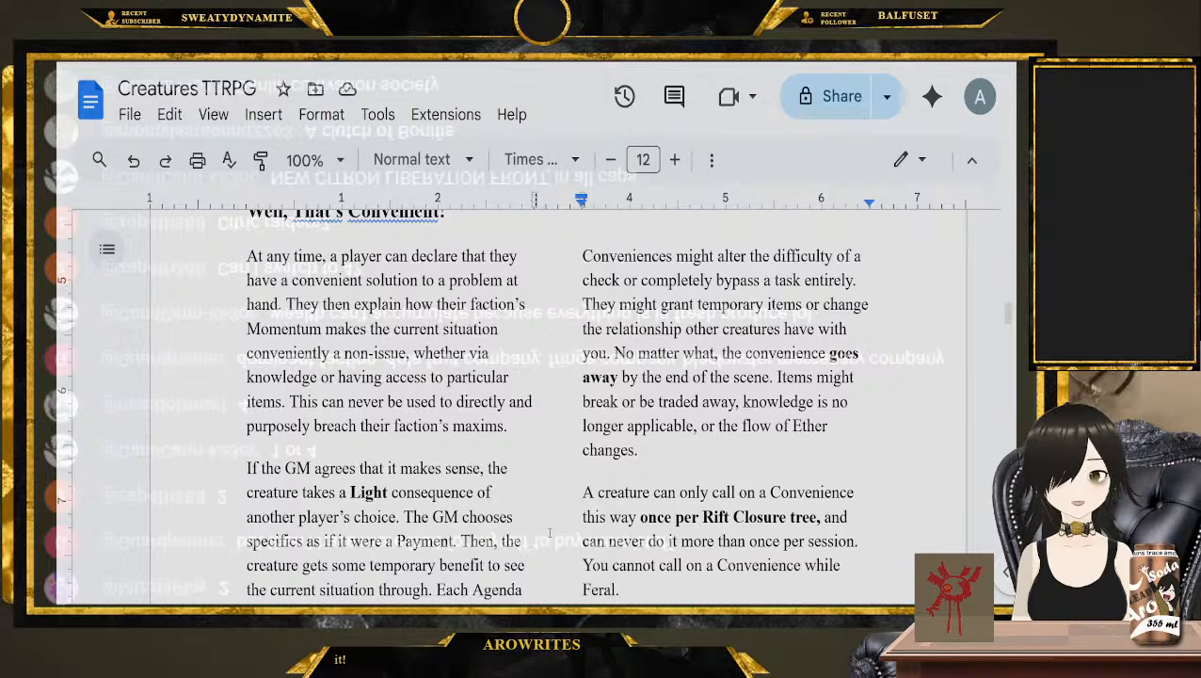
Highlight the example Conveniences of the Expansionist and Merchants Agendas in turn
{"action": "scroll", "coordinate": [550, 533], "scroll_direction": "down", "scroll_amount": 15}
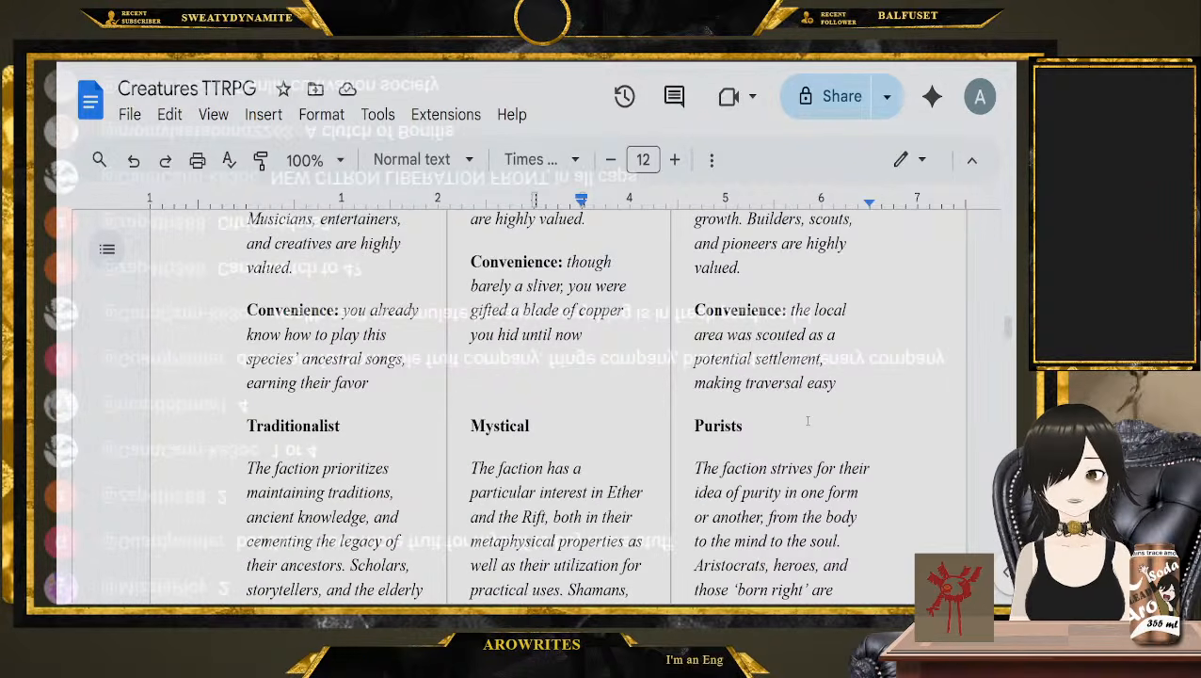
{"action": "left_click_drag", "start_coordinate": [837, 388], "coordinate": [806, 315]}
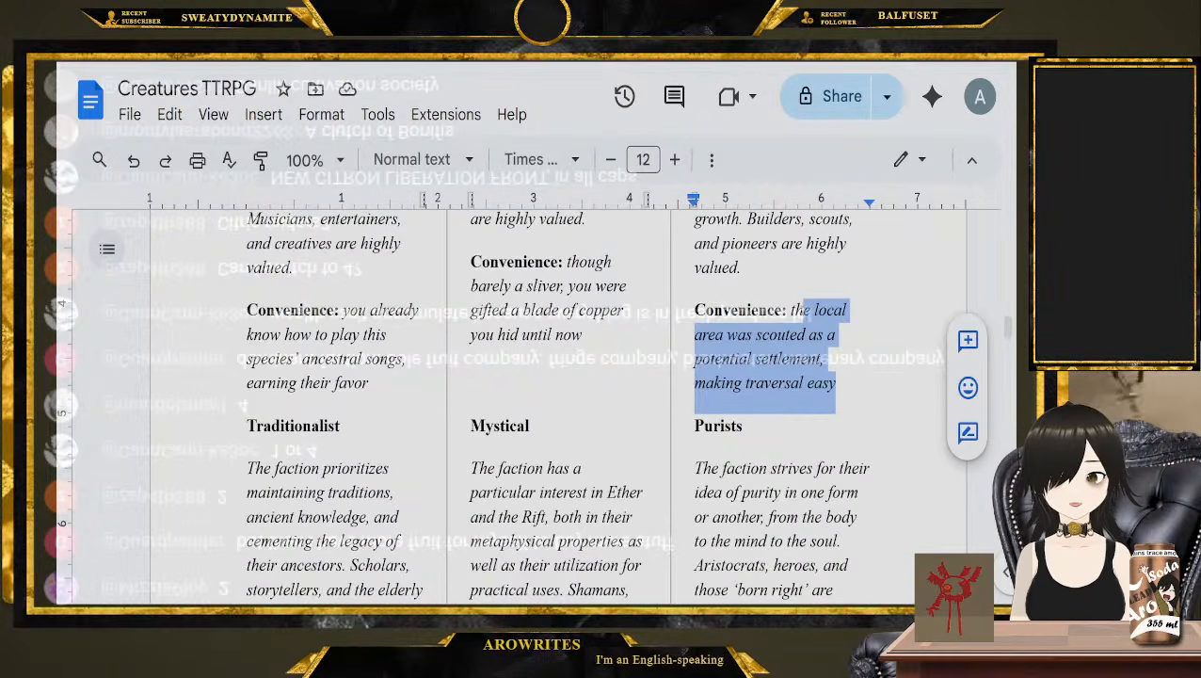
{"action": "left_click", "coordinate": [837, 383]}
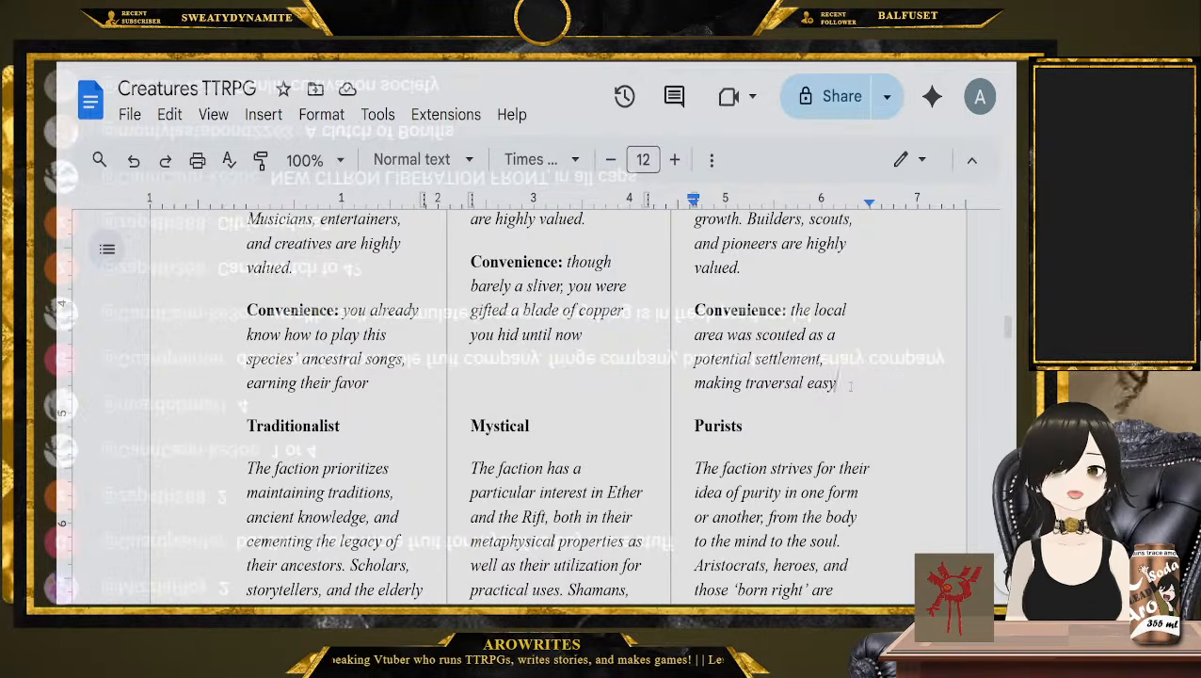
{"action": "scroll", "coordinate": [839, 392], "scroll_direction": "down", "scroll_amount": 10}
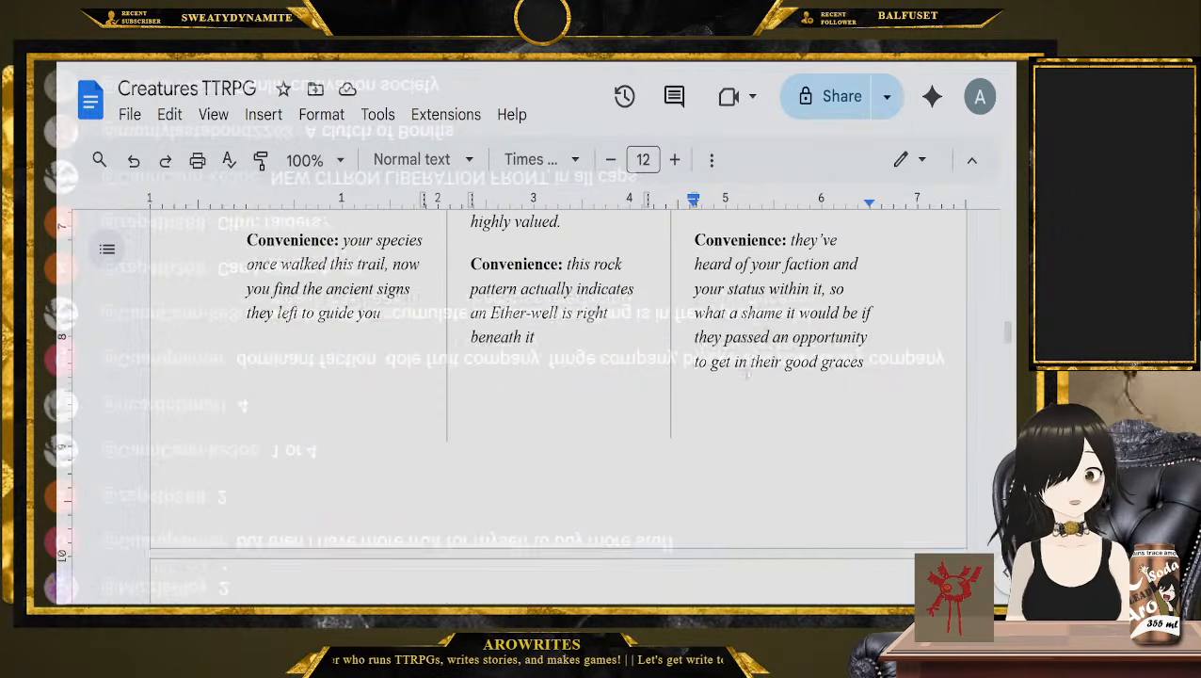
{"action": "left_click_drag", "start_coordinate": [614, 419], "coordinate": [566, 370]}
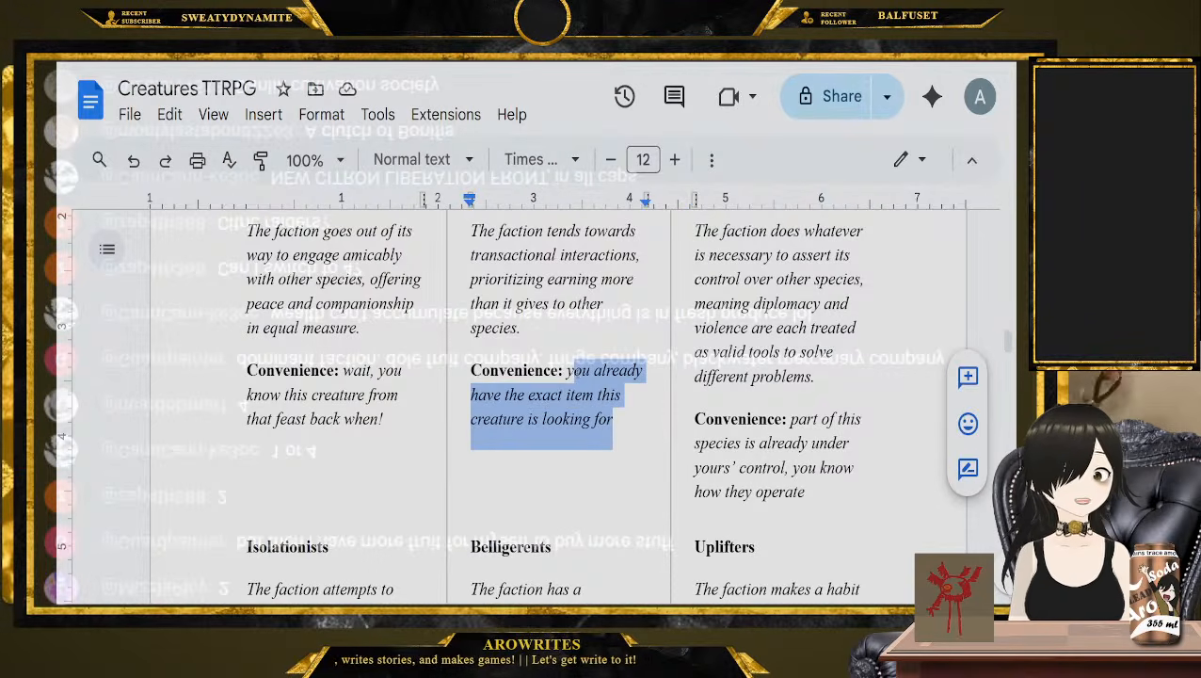
{"action": "left_click", "coordinate": [614, 419]}
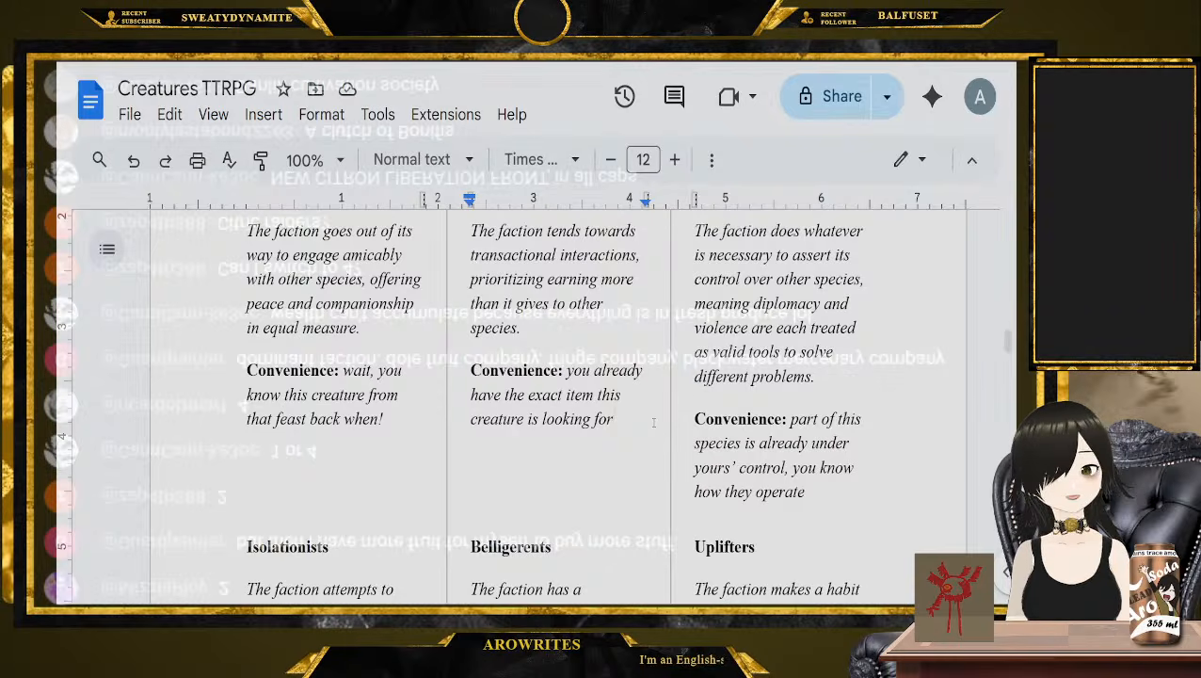
Highlight the example Convenience of the Belligerents Agenda, about knowing the creature is a coward
{"action": "scroll", "coordinate": [653, 423], "scroll_direction": "down", "scroll_amount": 2}
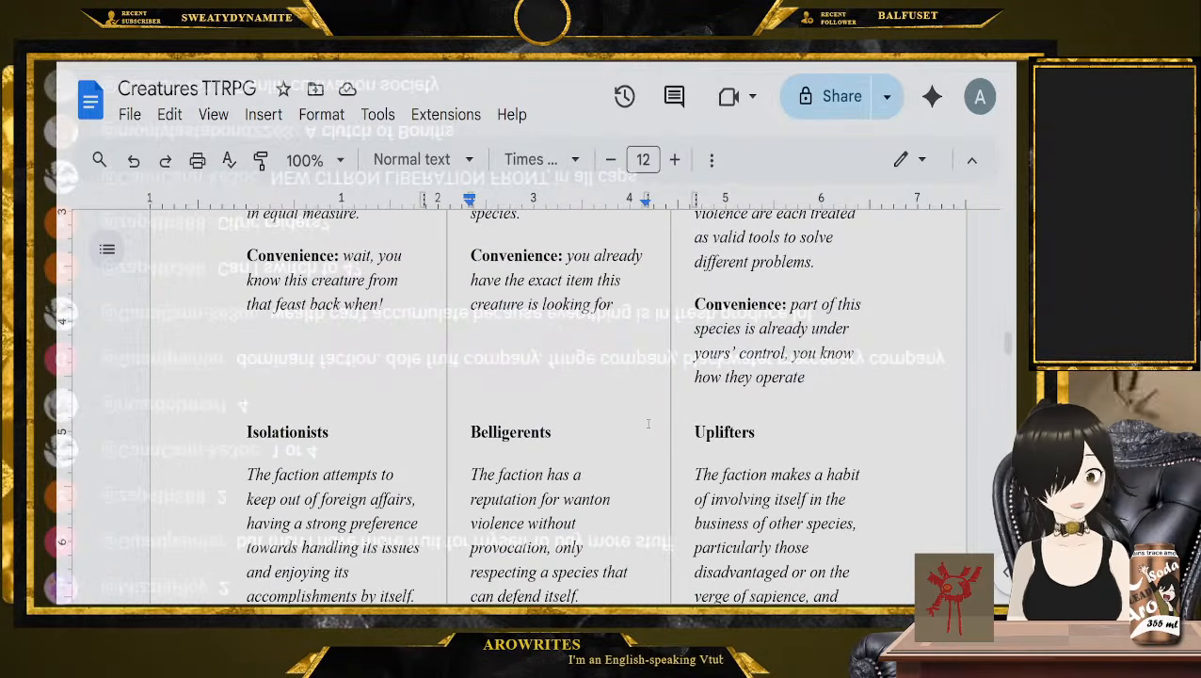
{"action": "scroll", "coordinate": [647, 424], "scroll_direction": "down", "scroll_amount": 3}
{"action": "left_click", "coordinate": [624, 517]}
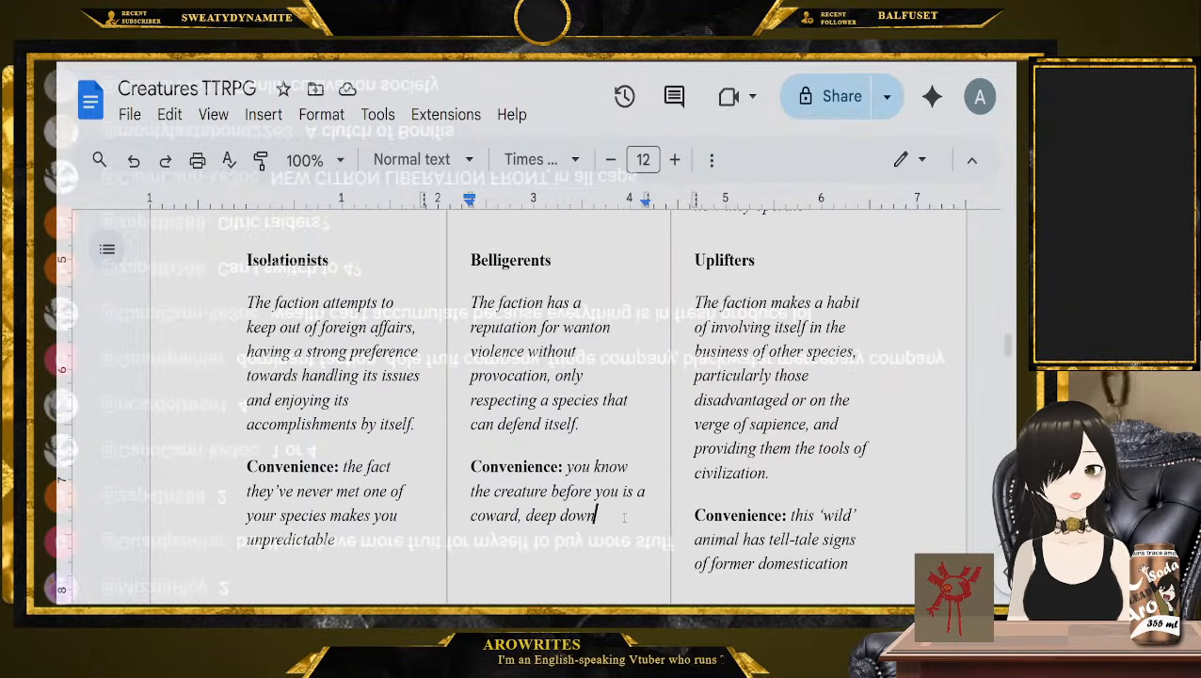
{"action": "left_click_drag", "start_coordinate": [624, 517], "coordinate": [566, 466]}
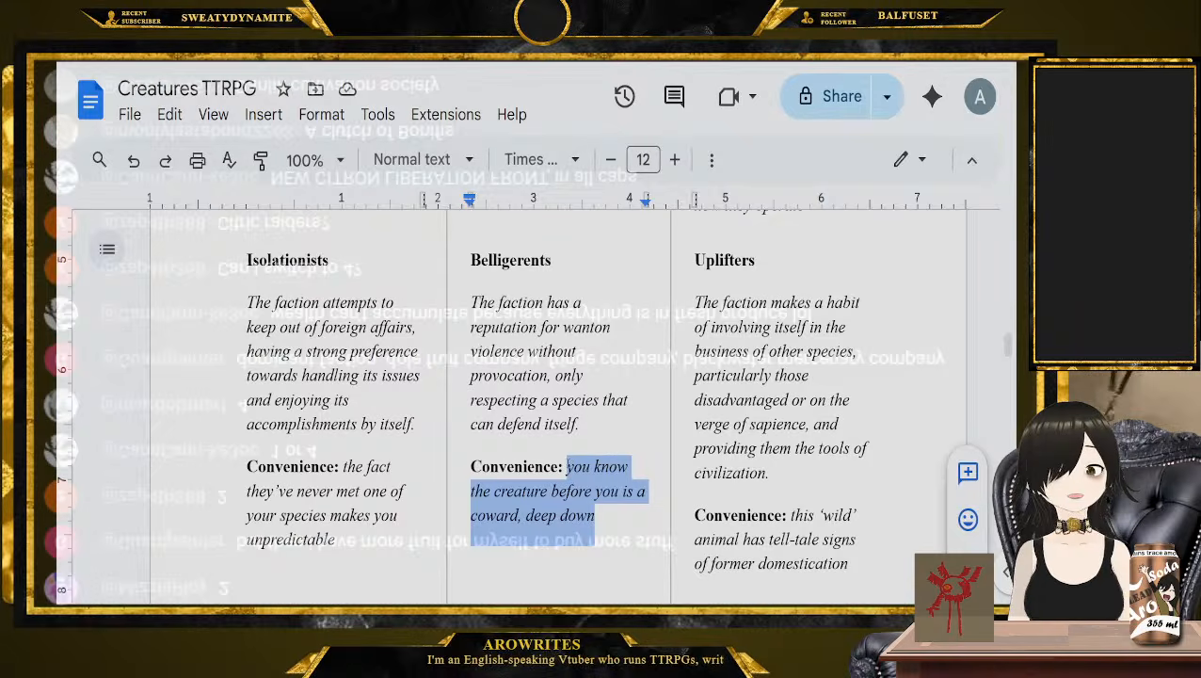
{"action": "left_click", "coordinate": [607, 513]}
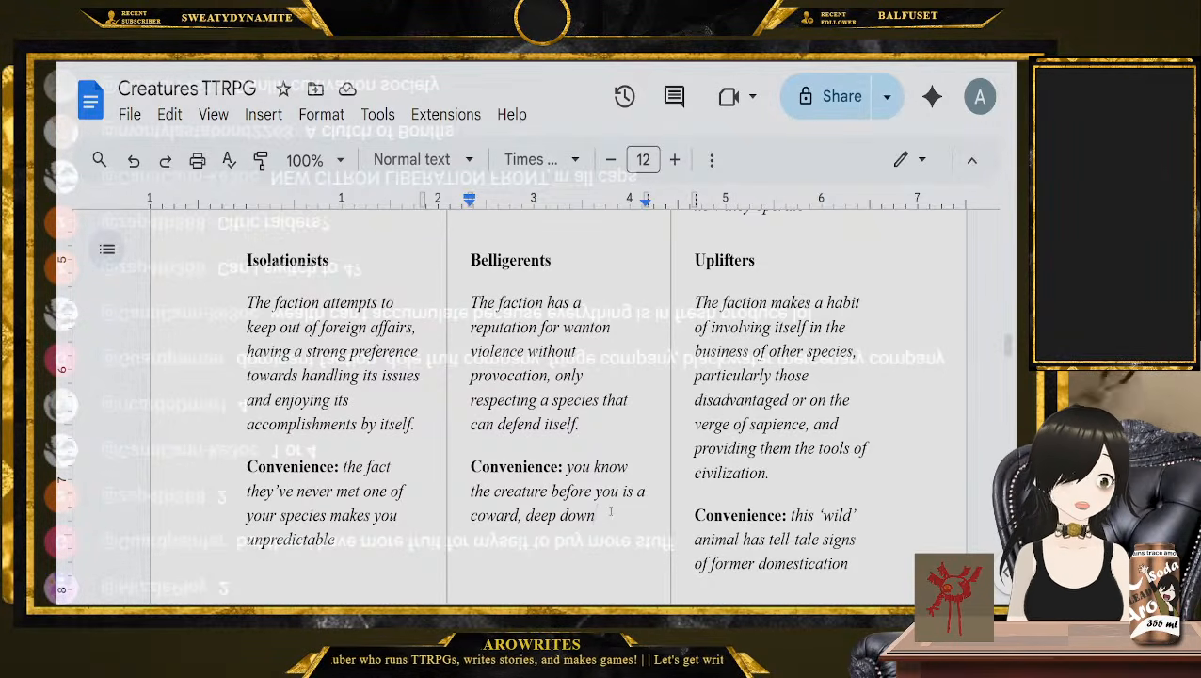
Compare the Belligerents and Socialites Diplomatic Agendas by highlighting each heading in turn
{"action": "scroll", "coordinate": [586, 493], "scroll_direction": "up", "scroll_amount": 3}
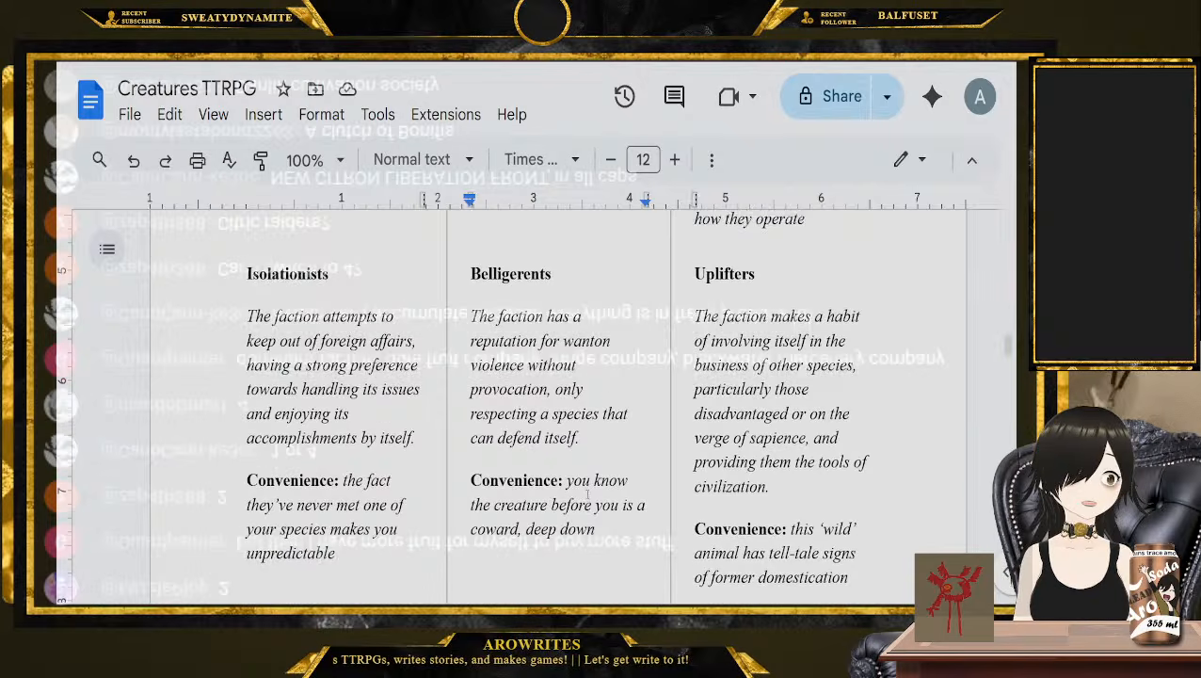
{"action": "double_click", "coordinate": [535, 374]}
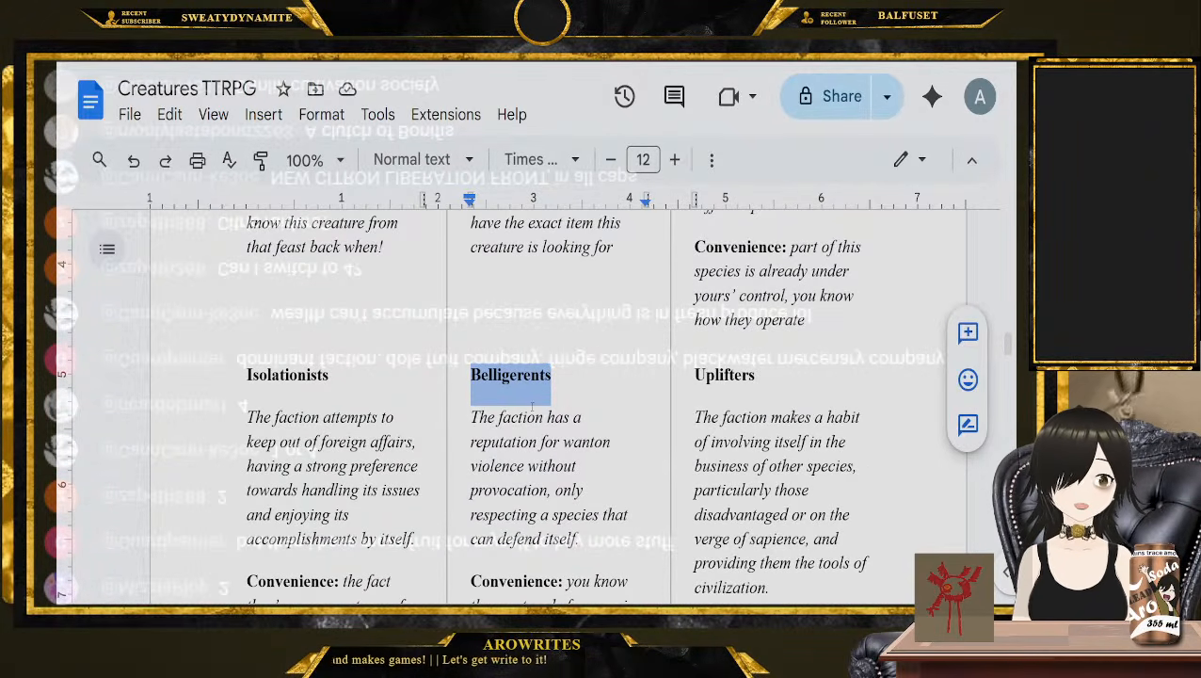
{"action": "scroll", "coordinate": [531, 406], "scroll_direction": "up", "scroll_amount": 3}
{"action": "scroll", "coordinate": [524, 391], "scroll_direction": "up", "scroll_amount": 4}
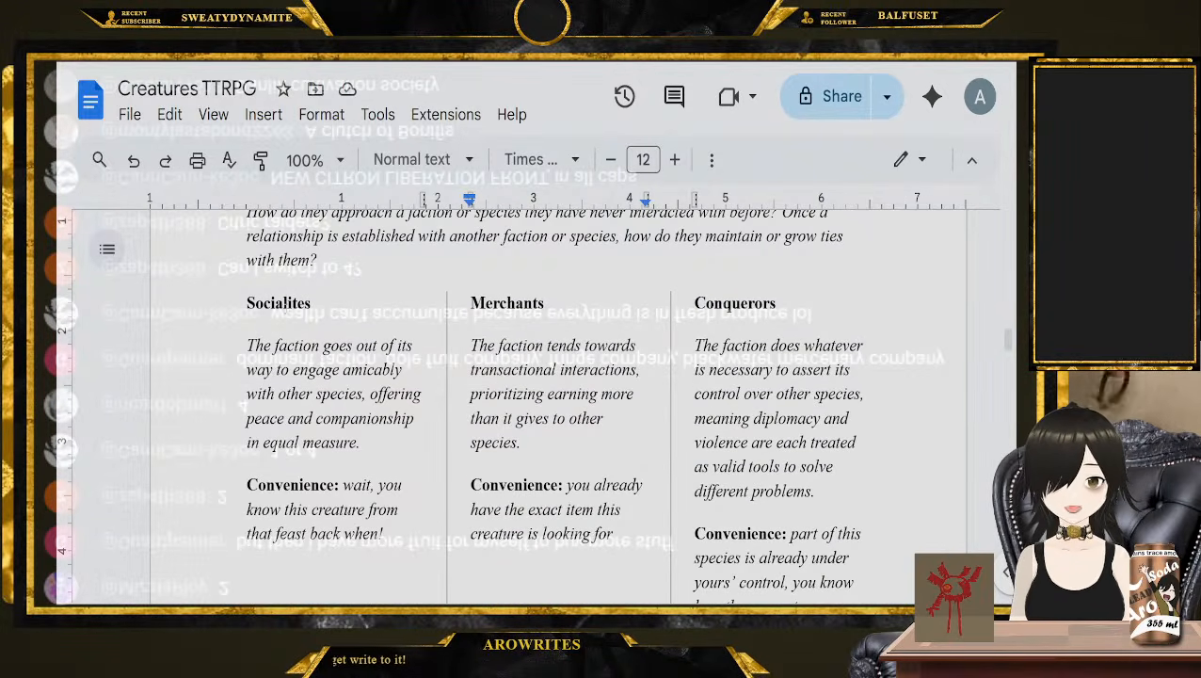
{"action": "double_click", "coordinate": [278, 303]}
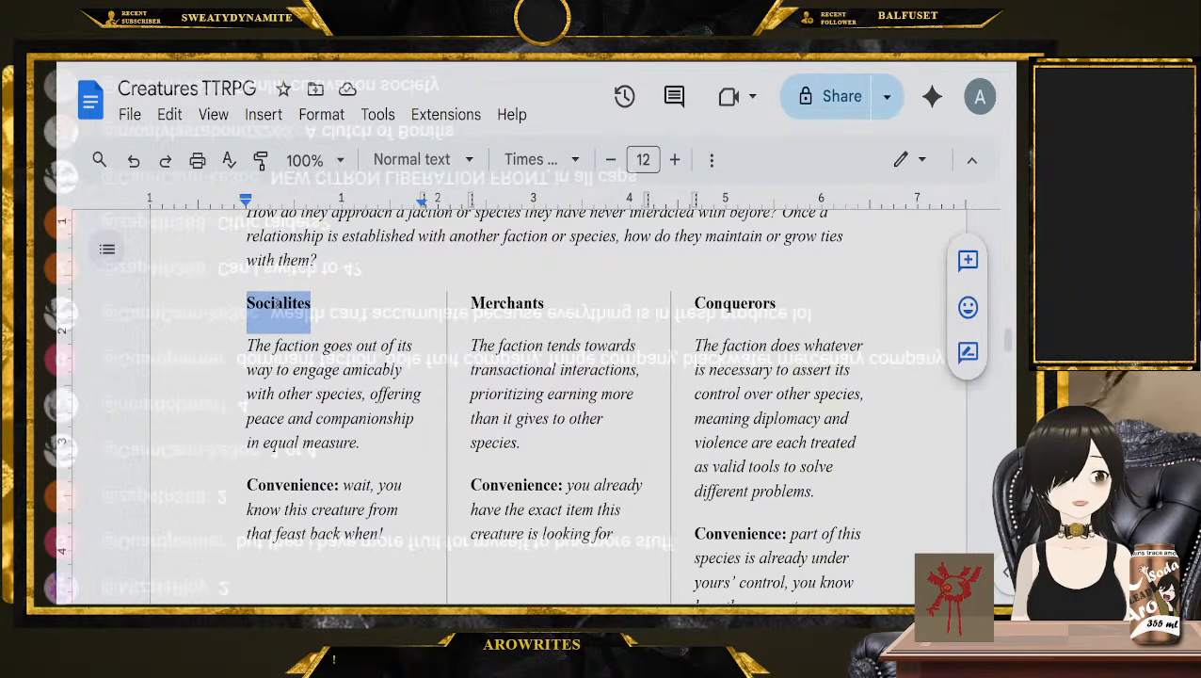
Move on to the "Saga 2: Creating Your Creature" chapter and place the cursor at the end of its introduction
{"action": "scroll", "coordinate": [553, 418], "scroll_direction": "down", "scroll_amount": 15}
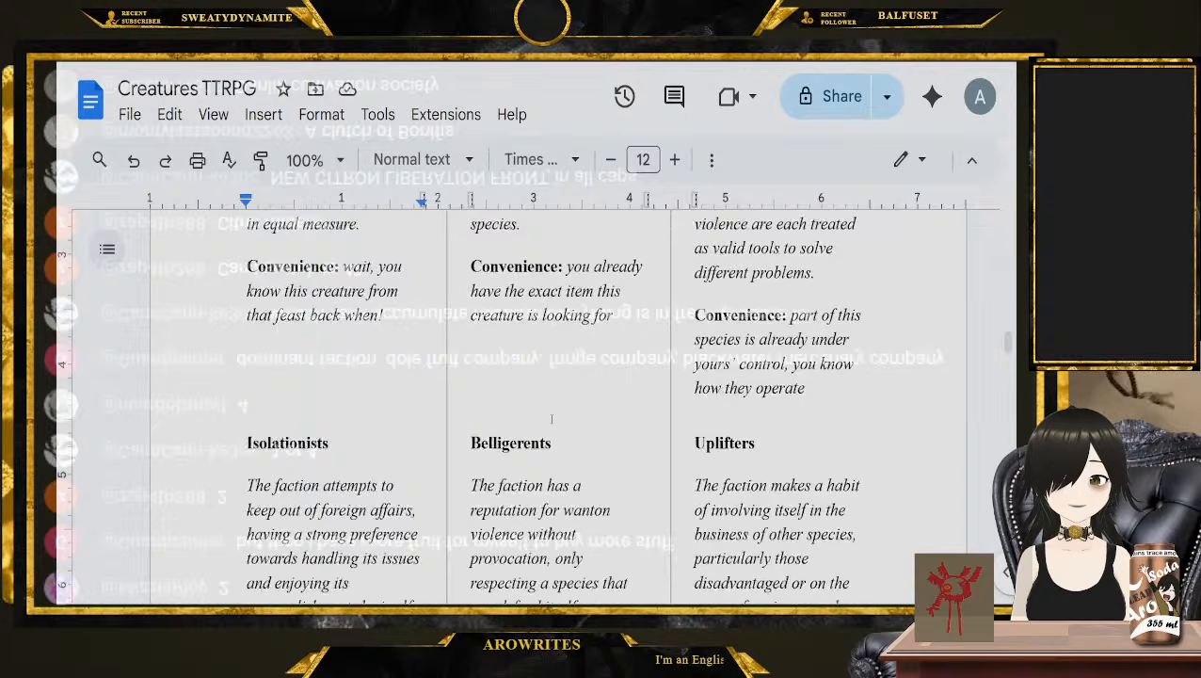
{"action": "scroll", "coordinate": [552, 418], "scroll_direction": "down", "scroll_amount": 3}
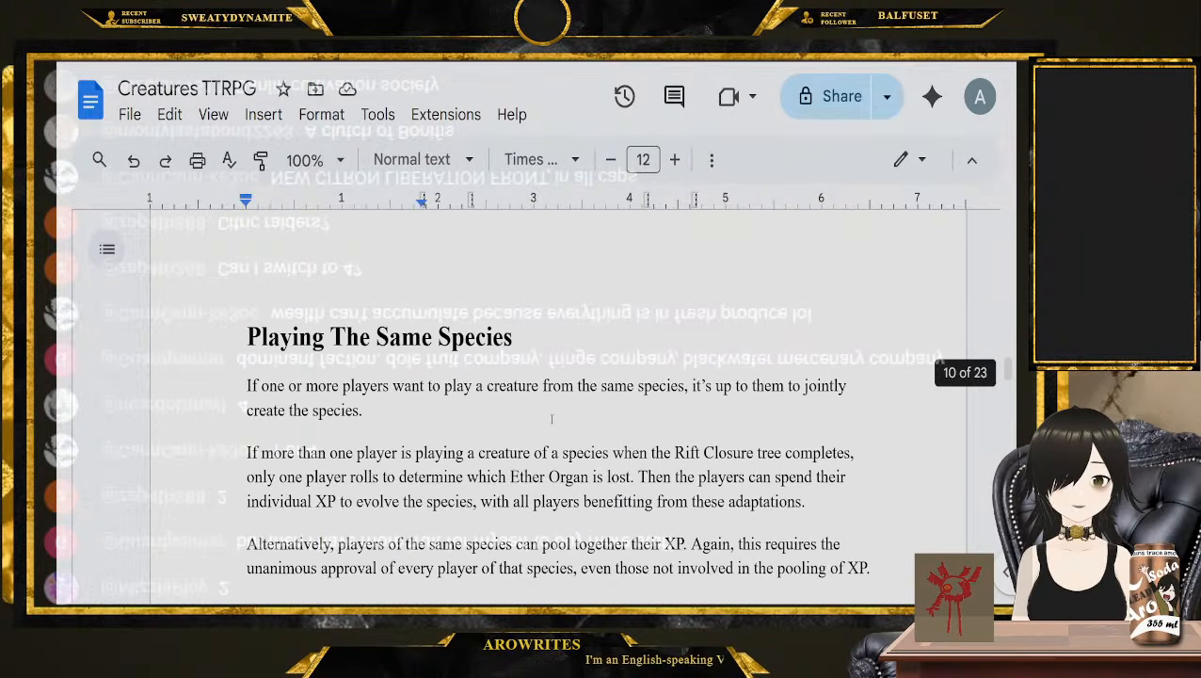
{"action": "scroll", "coordinate": [472, 421], "scroll_direction": "down", "scroll_amount": 12}
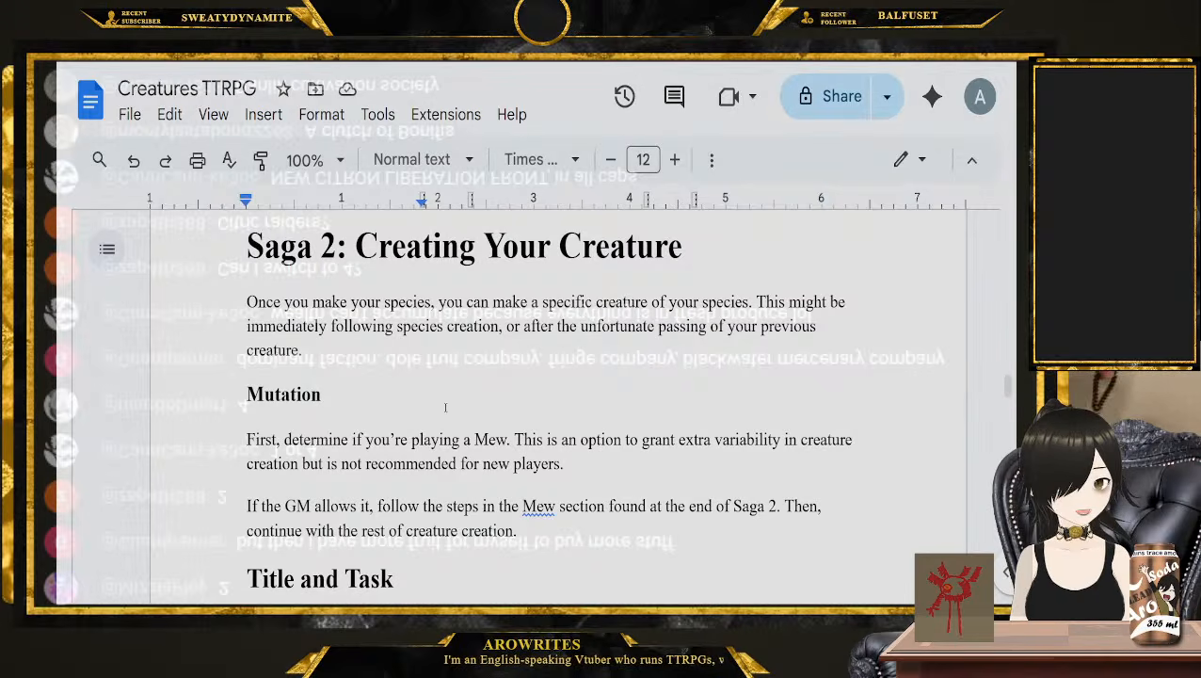
{"action": "left_click", "coordinate": [423, 358]}
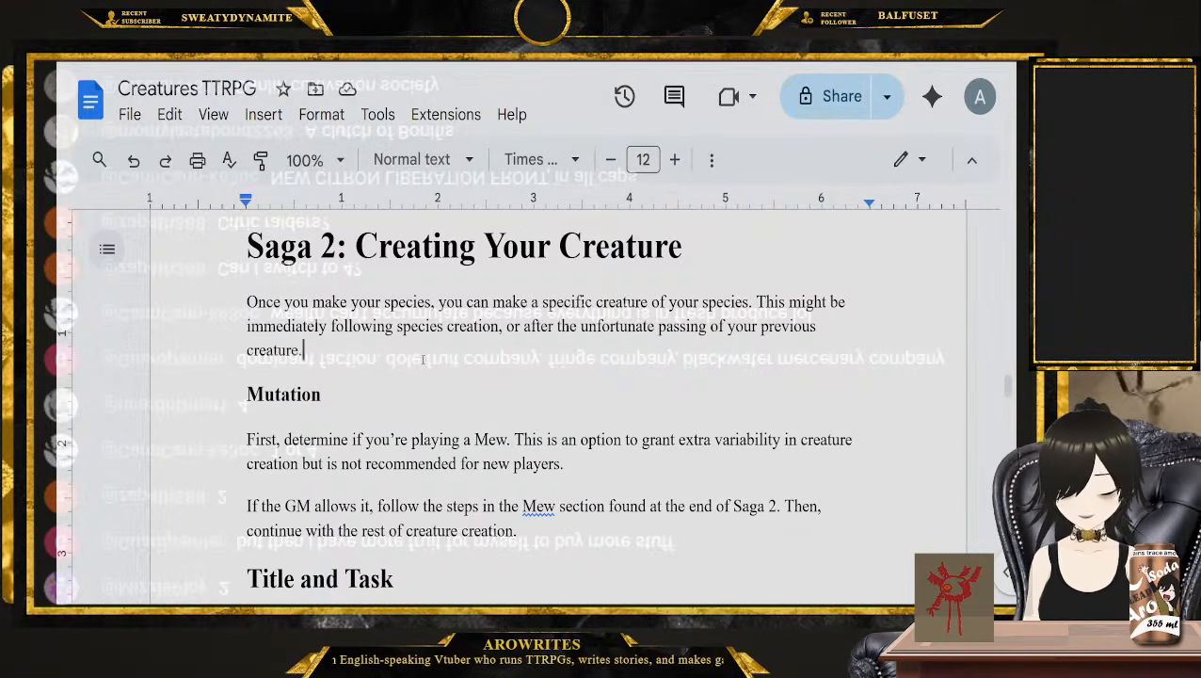
Return to the species' Traits lists and highlight the bold traits in turn, from leaves and opposable fingers through wings and mycelium to arms and seeded fruit
{"action": "scroll", "coordinate": [423, 358], "scroll_direction": "up", "scroll_amount": 20}
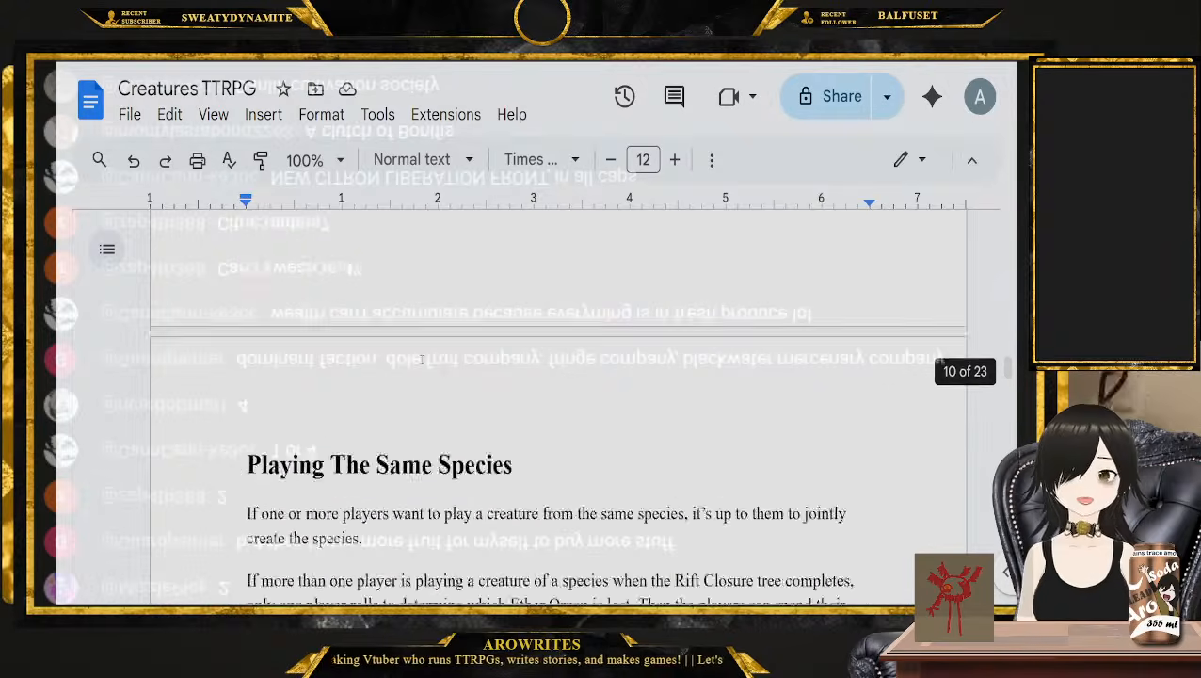
{"action": "scroll", "coordinate": [421, 359], "scroll_direction": "up", "scroll_amount": 20}
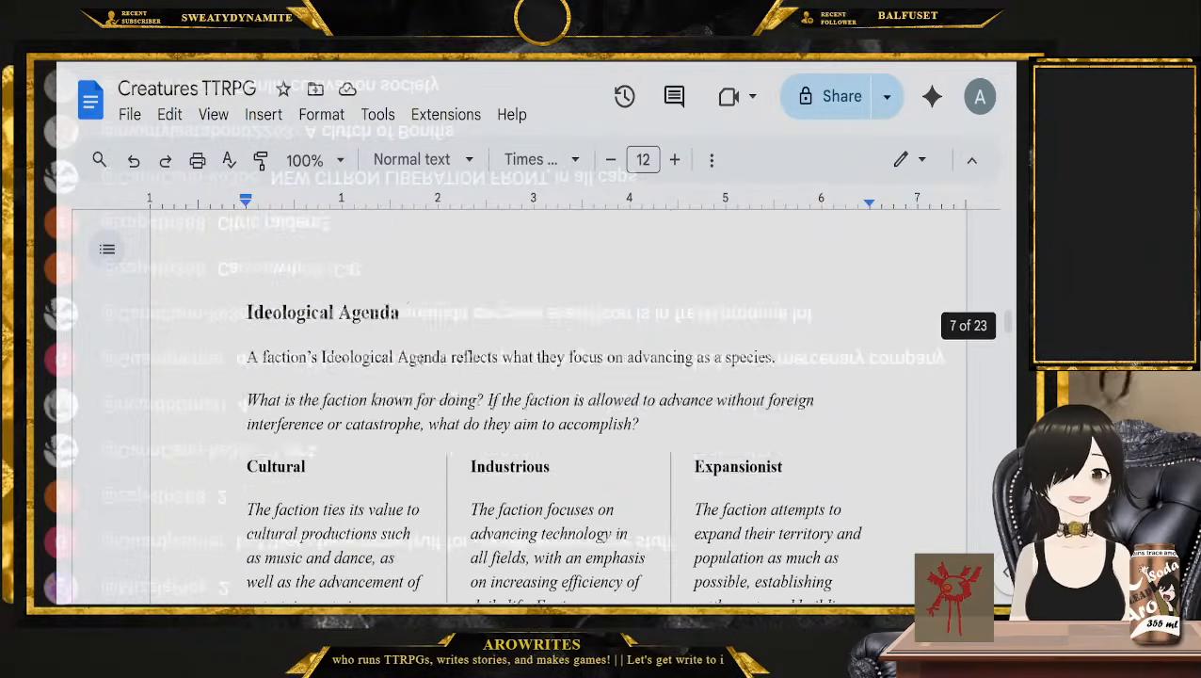
{"action": "scroll", "coordinate": [398, 371], "scroll_direction": "up", "scroll_amount": 20}
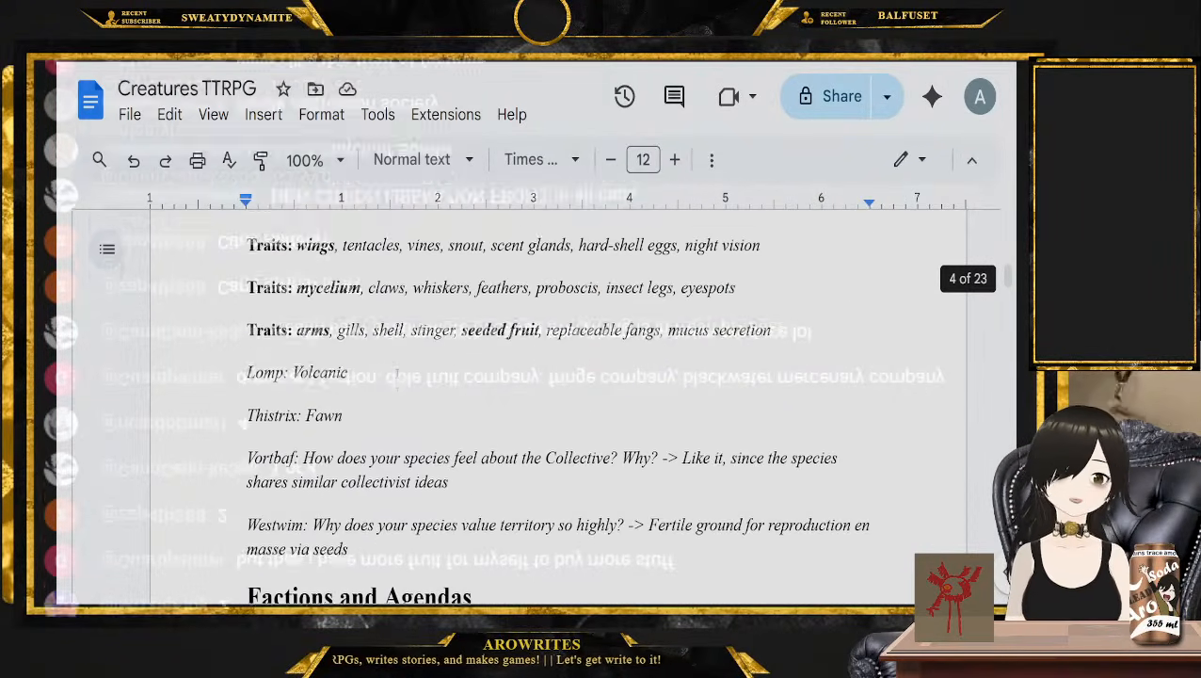
{"action": "scroll", "coordinate": [401, 359], "scroll_direction": "down", "scroll_amount": 10}
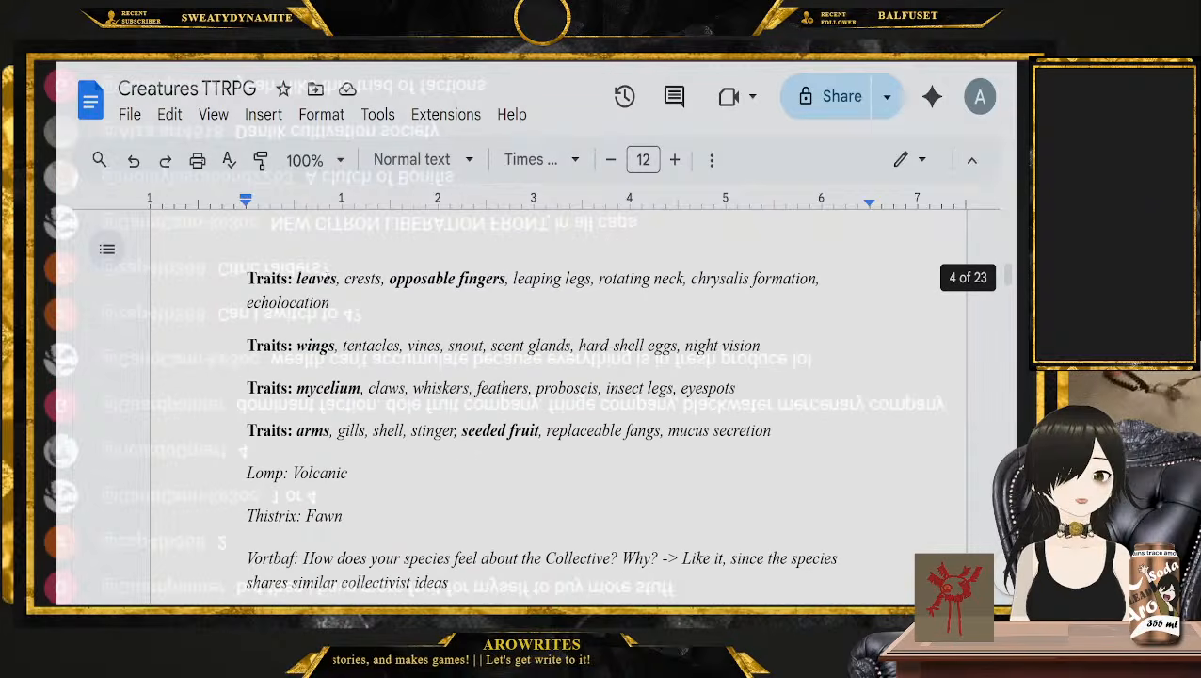
{"action": "double_click", "coordinate": [316, 278]}
{"action": "double_click", "coordinate": [421, 278]}
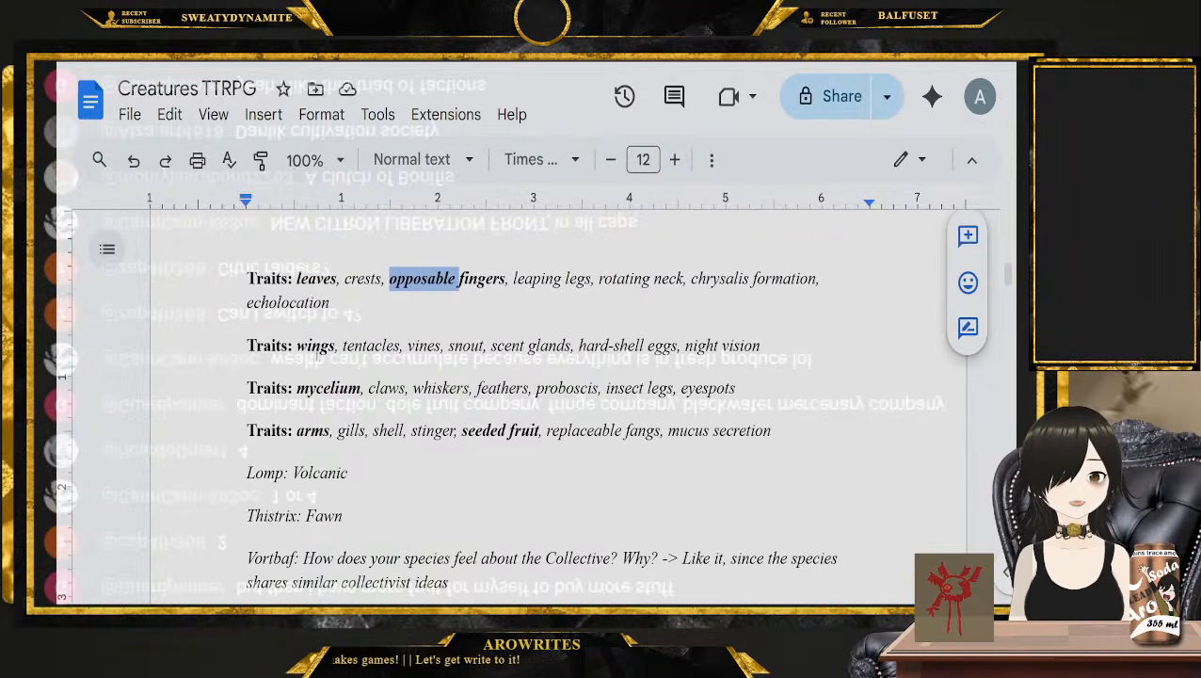
{"action": "double_click", "coordinate": [316, 345]}
{"action": "double_click", "coordinate": [328, 388]}
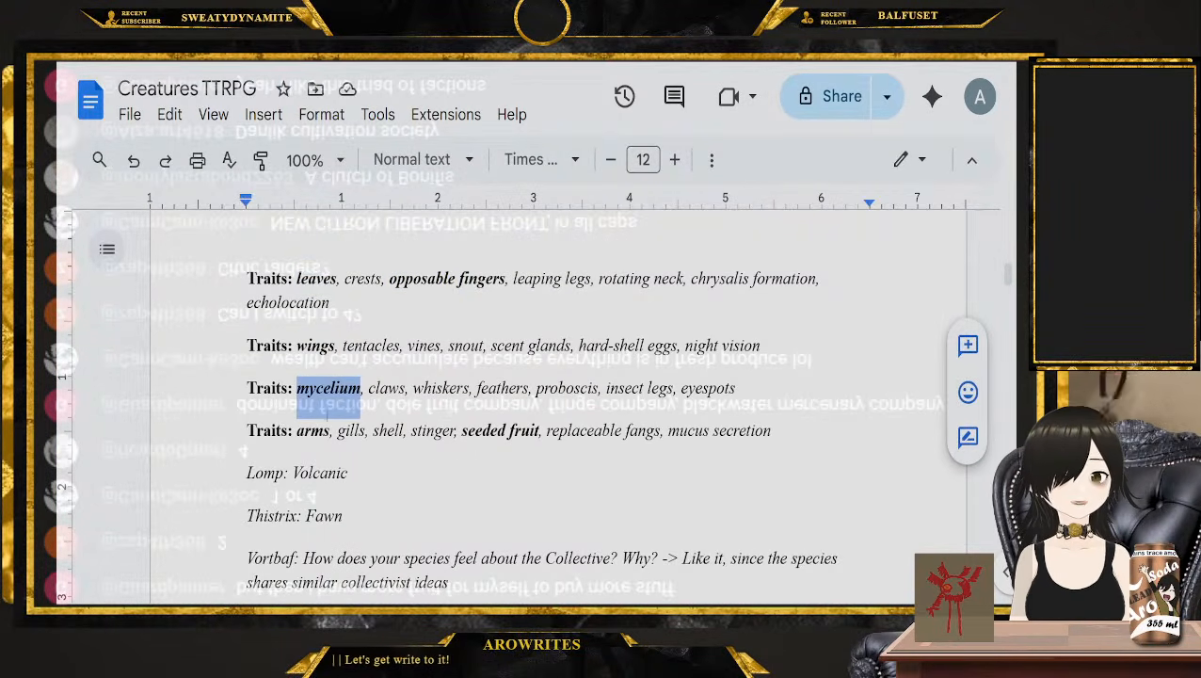
{"action": "double_click", "coordinate": [313, 430]}
{"action": "double_click", "coordinate": [484, 430]}
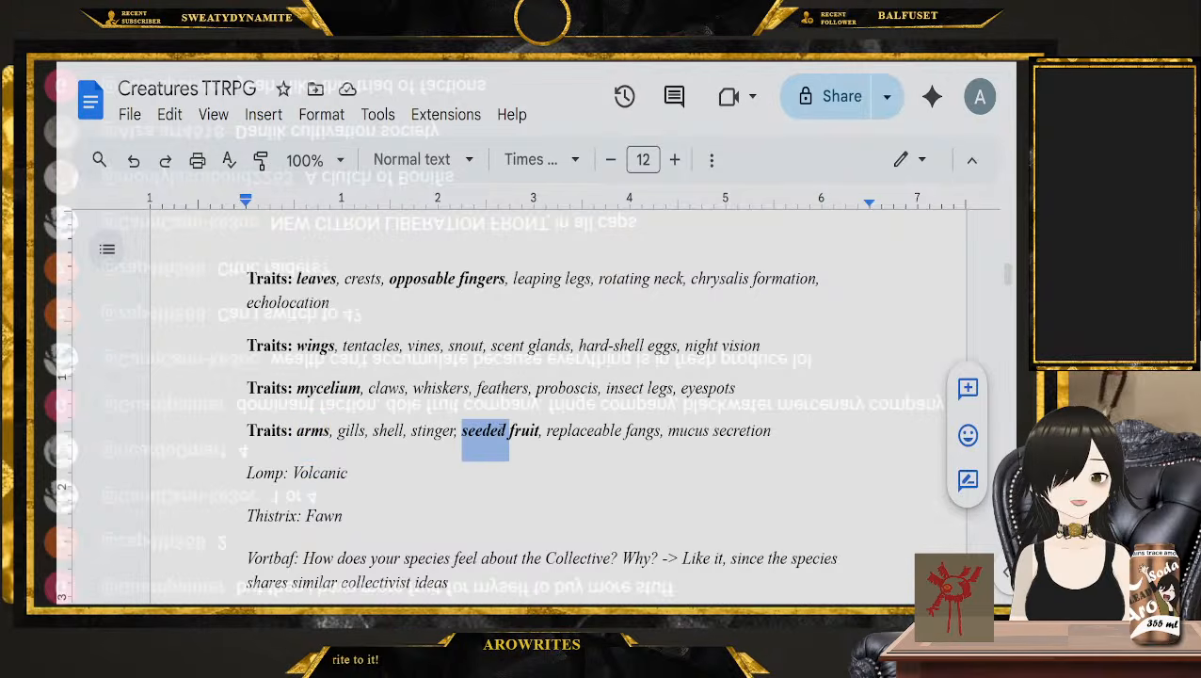
Highlight the species' Lomp entry "Volcanic" and its Thistrix entry "Fawn" in turn
{"action": "scroll", "coordinate": [484, 430], "scroll_direction": "down", "scroll_amount": 3}
{"action": "double_click", "coordinate": [320, 359]}
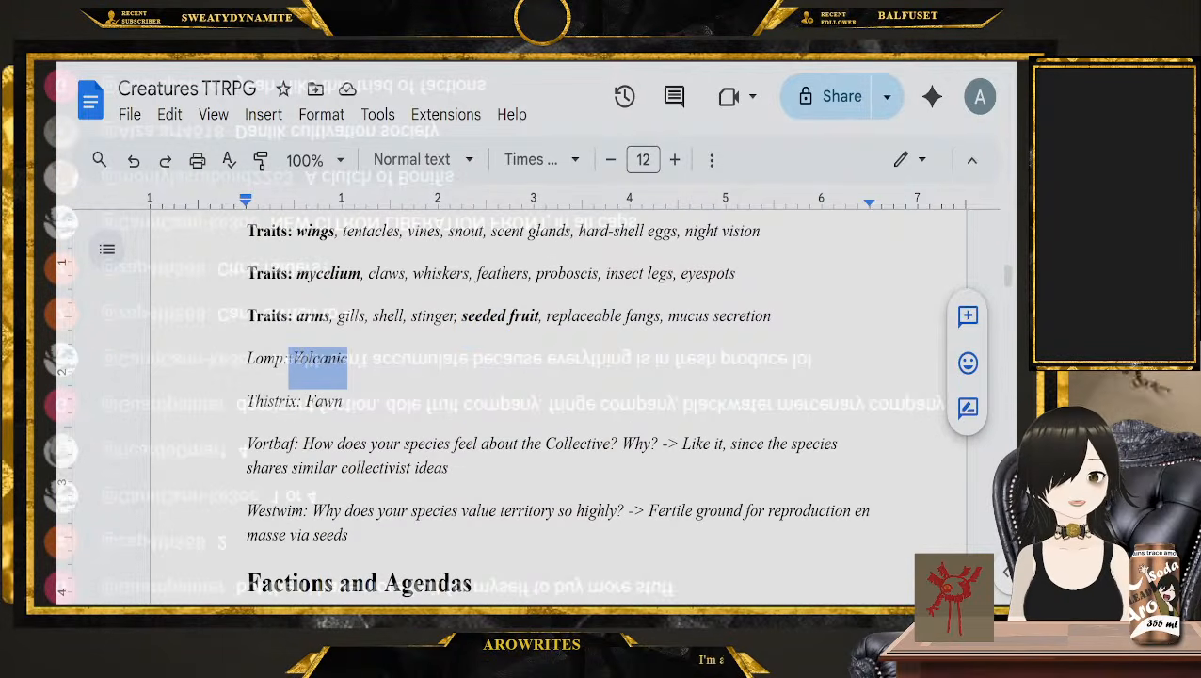
{"action": "left_click", "coordinate": [292, 359]}
{"action": "double_click", "coordinate": [324, 401]}
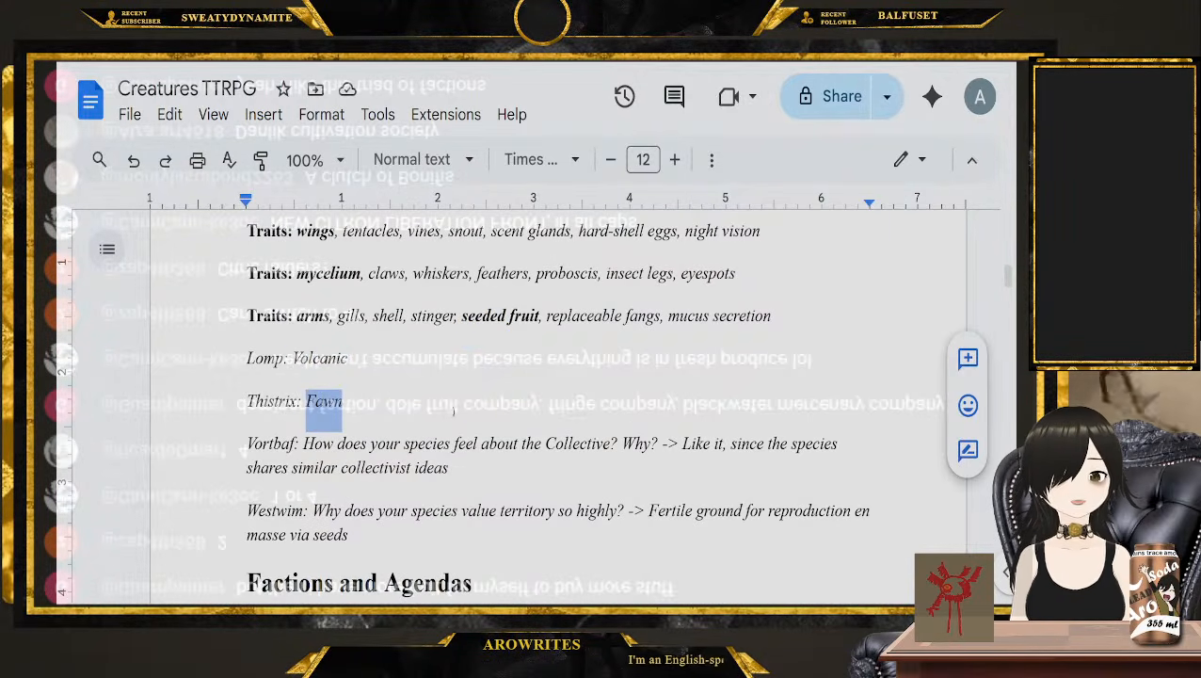
Skim the faction, Agenda and Momentum rules through to "Saga 2: Creating Your Creature" and place the cursor after its introduction
{"action": "scroll", "coordinate": [631, 448], "scroll_direction": "down", "scroll_amount": 2}
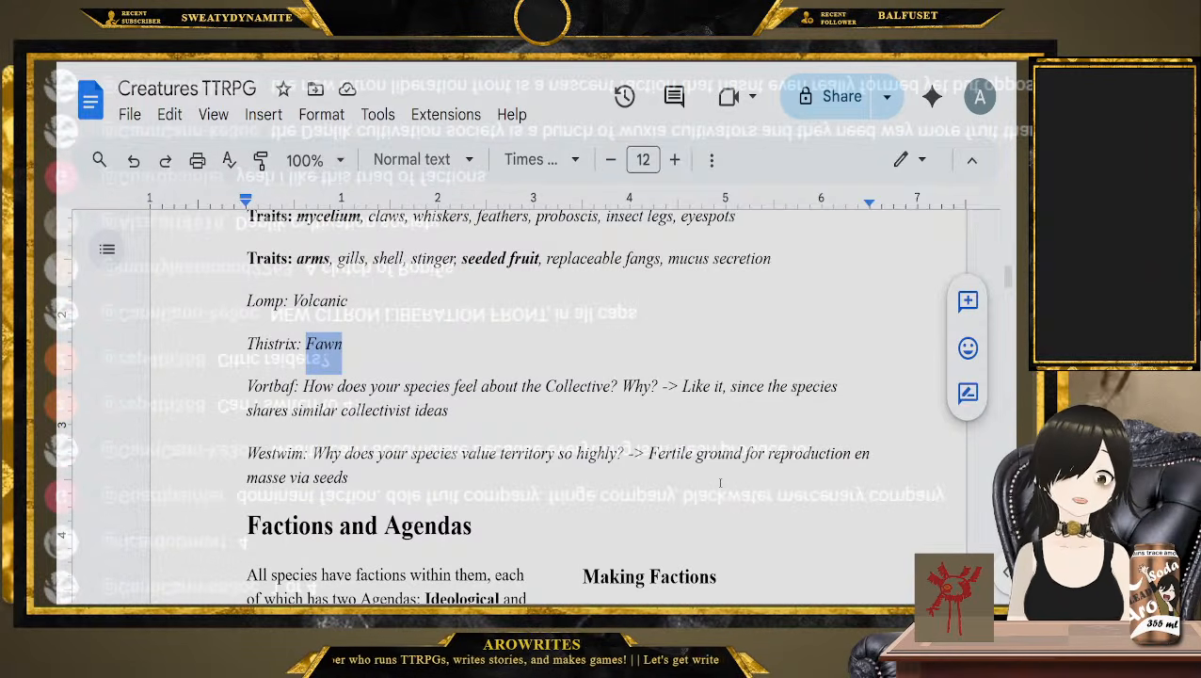
{"action": "scroll", "coordinate": [720, 483], "scroll_direction": "down", "scroll_amount": 8}
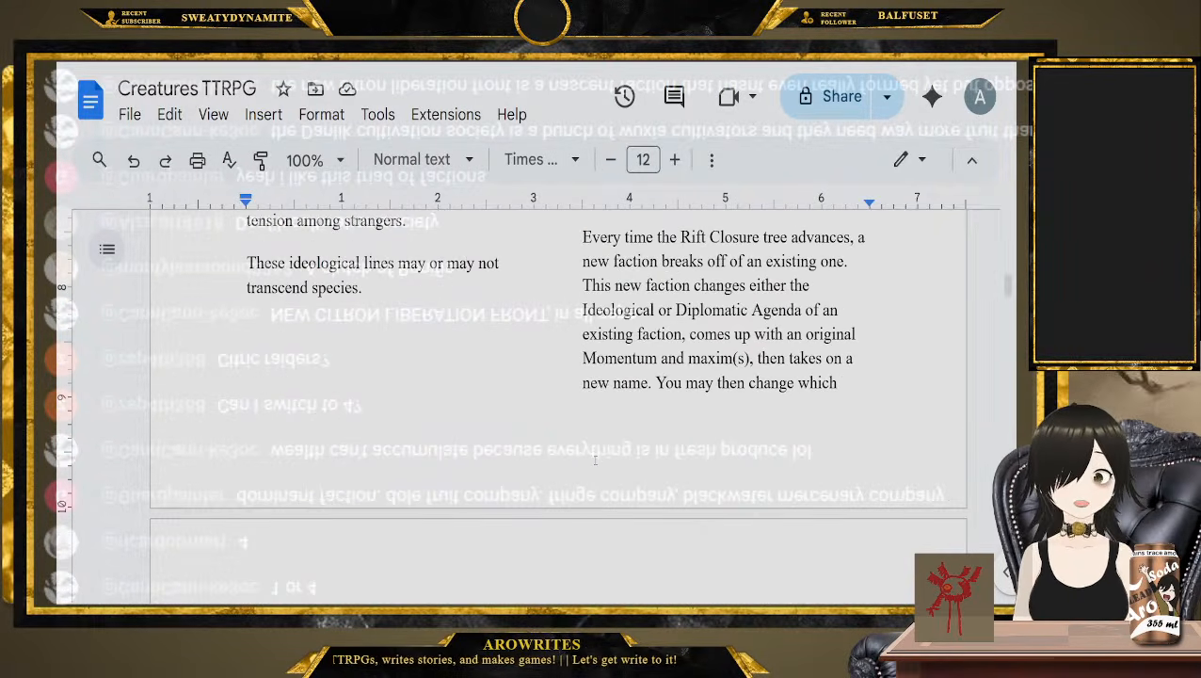
{"action": "scroll", "coordinate": [595, 465], "scroll_direction": "down", "scroll_amount": 3}
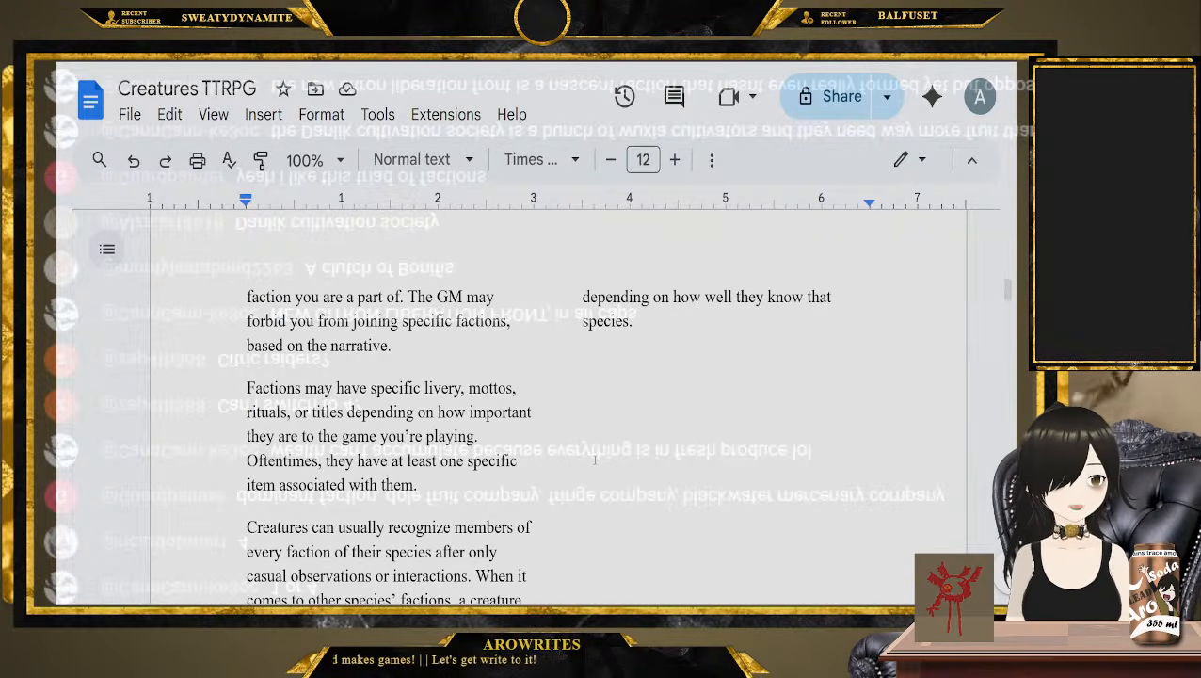
{"action": "scroll", "coordinate": [595, 460], "scroll_direction": "down", "scroll_amount": 7}
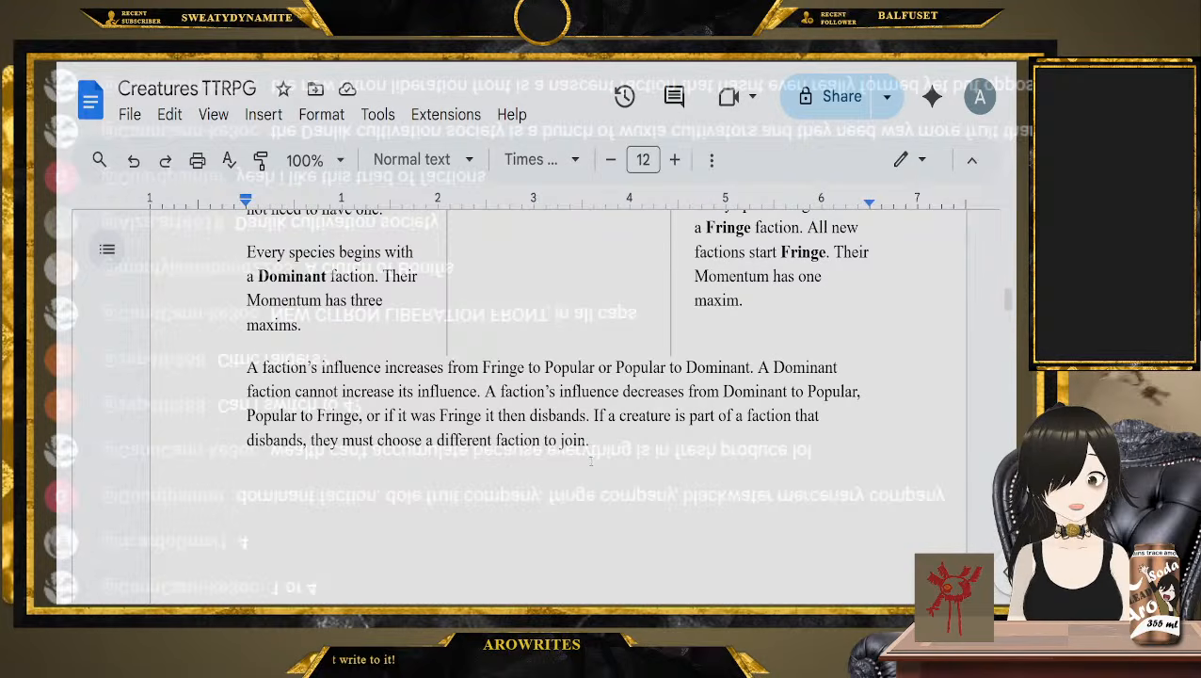
{"action": "scroll", "coordinate": [596, 459], "scroll_direction": "down", "scroll_amount": 3}
{"action": "scroll", "coordinate": [566, 561], "scroll_direction": "down", "scroll_amount": 2}
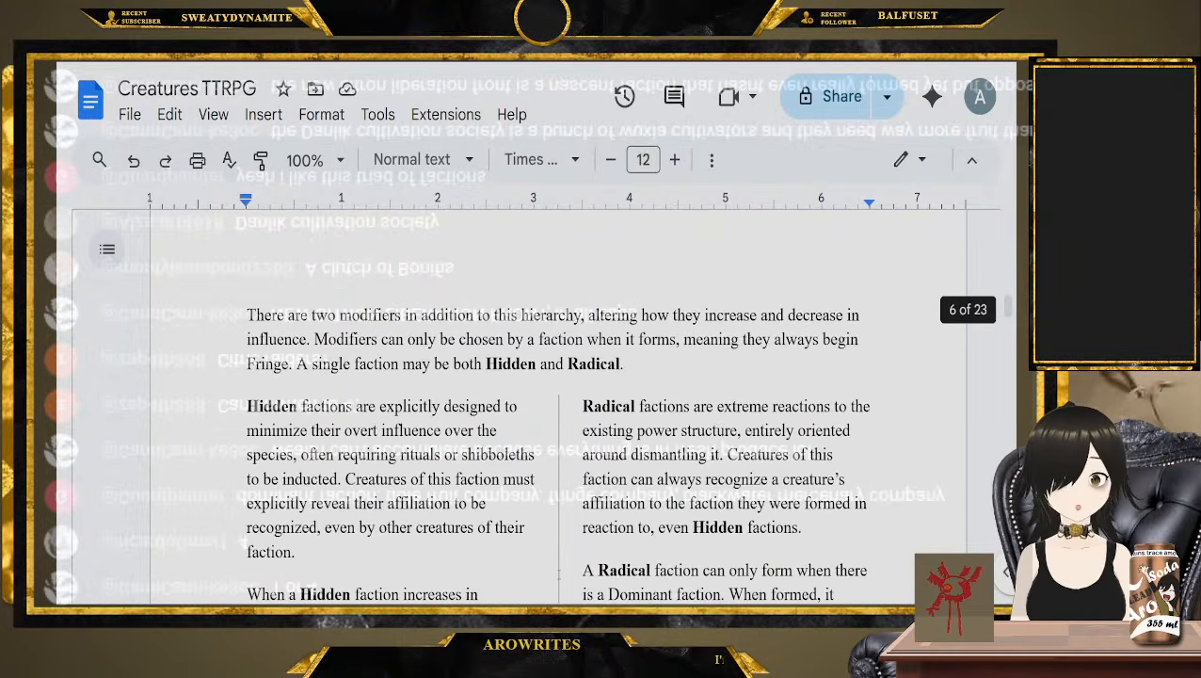
{"action": "scroll", "coordinate": [552, 522], "scroll_direction": "down", "scroll_amount": 1}
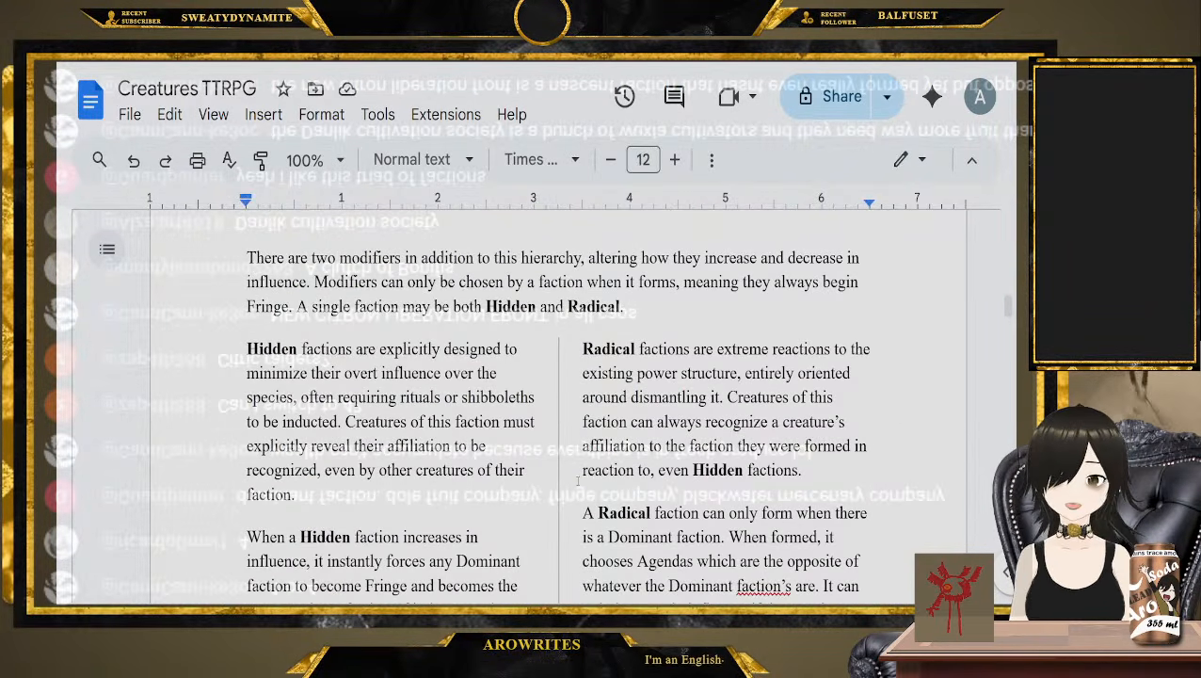
{"action": "scroll", "coordinate": [579, 481], "scroll_direction": "down", "scroll_amount": 10}
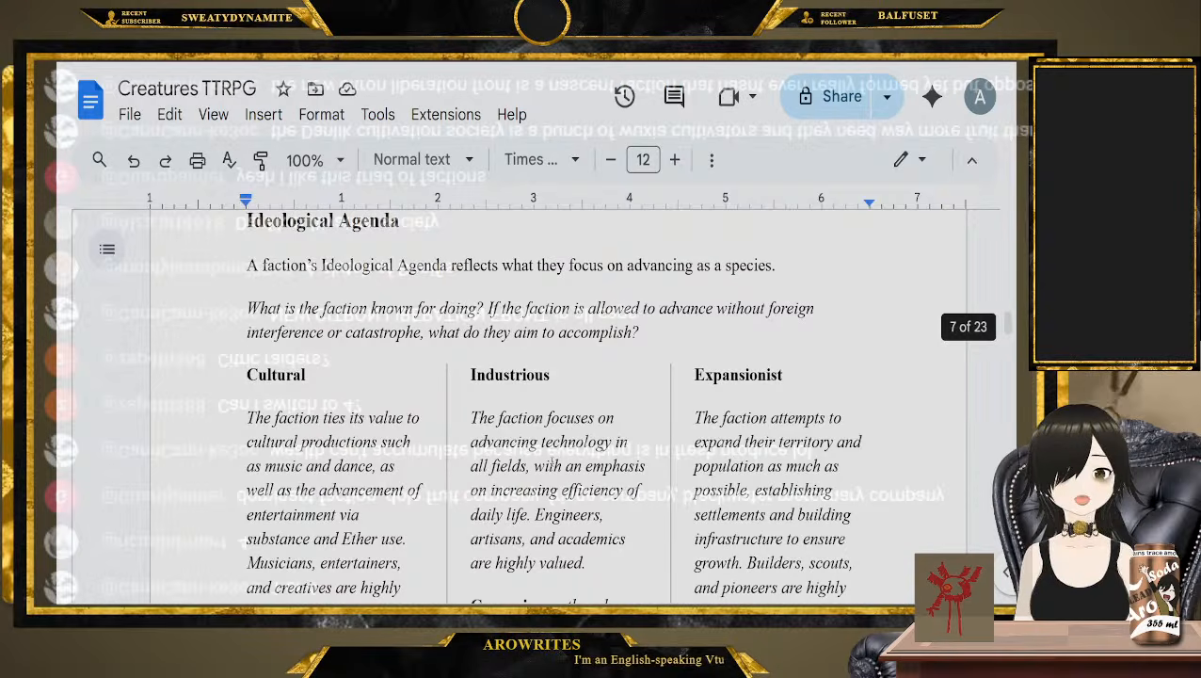
{"action": "scroll", "coordinate": [560, 468], "scroll_direction": "down", "scroll_amount": 8}
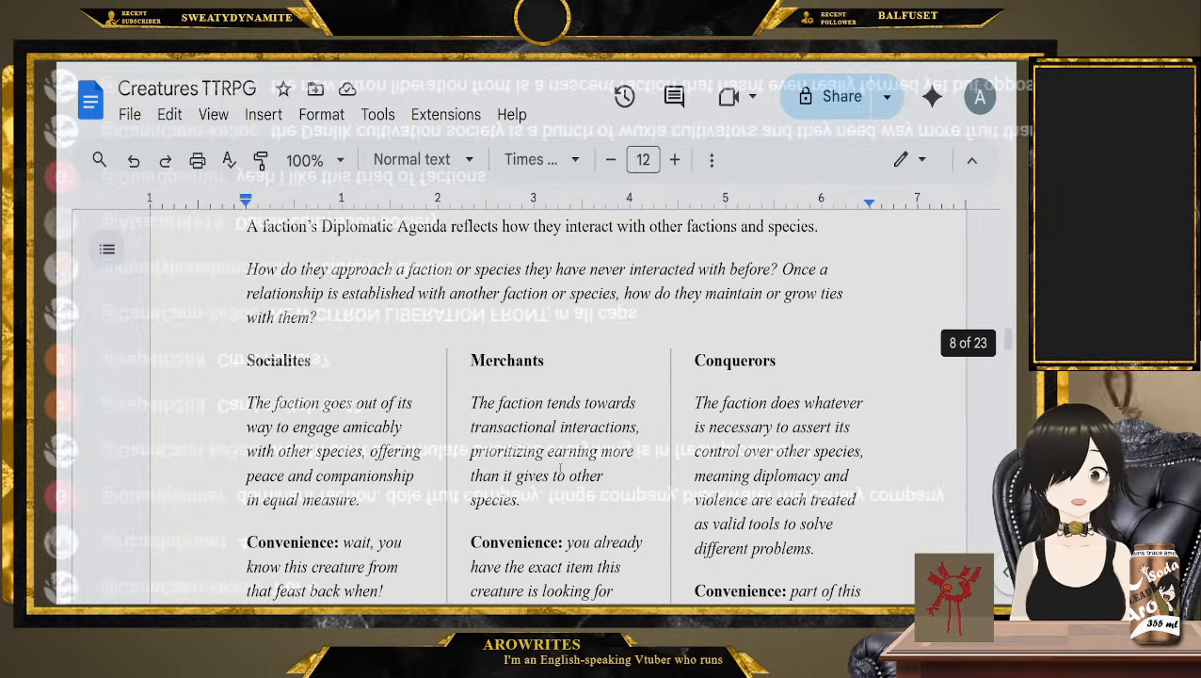
{"action": "scroll", "coordinate": [560, 468], "scroll_direction": "down", "scroll_amount": 10}
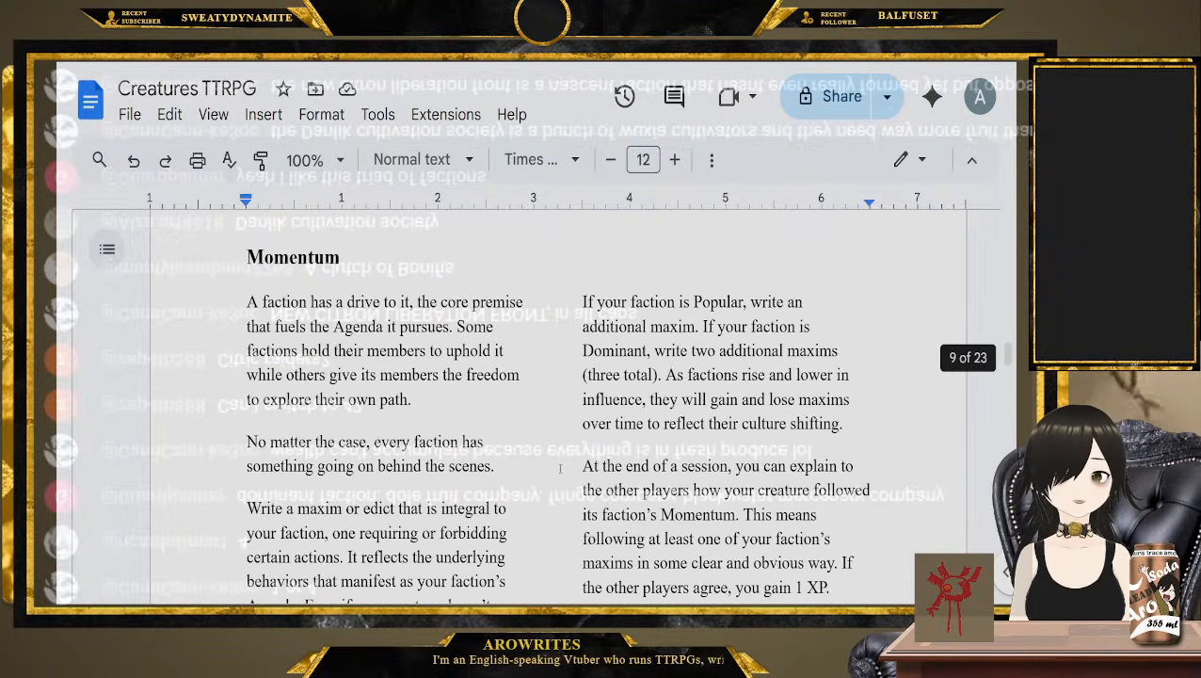
{"action": "scroll", "coordinate": [539, 466], "scroll_direction": "down", "scroll_amount": 15}
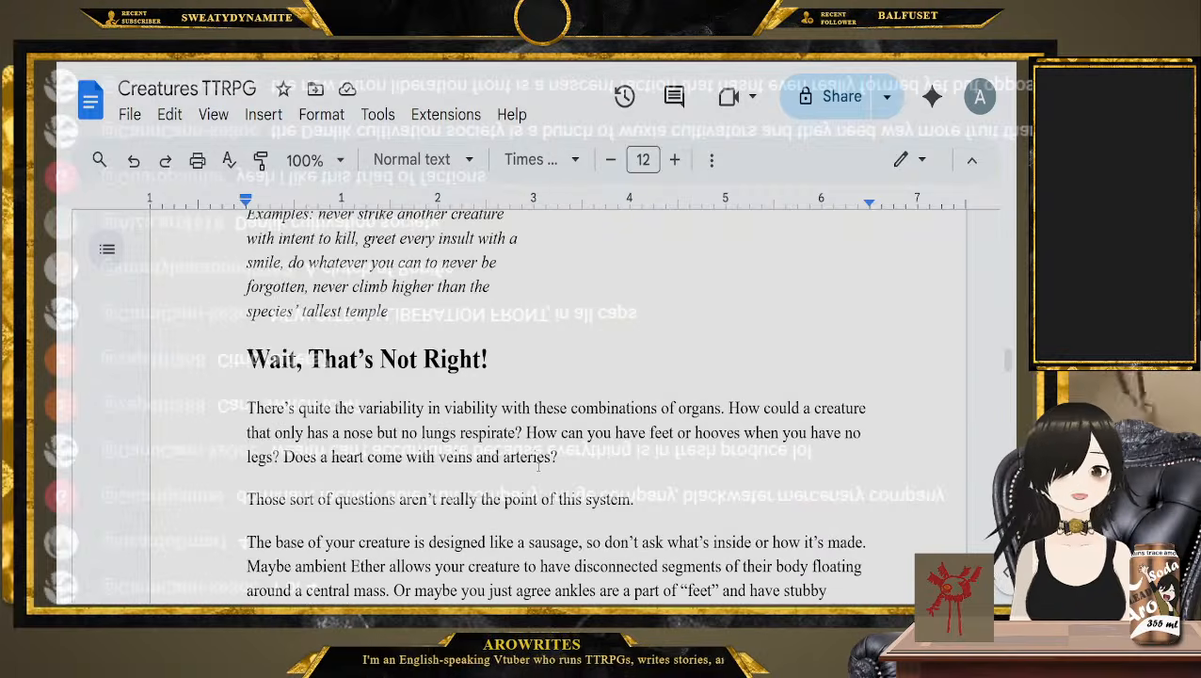
{"action": "scroll", "coordinate": [427, 440], "scroll_direction": "down", "scroll_amount": 10}
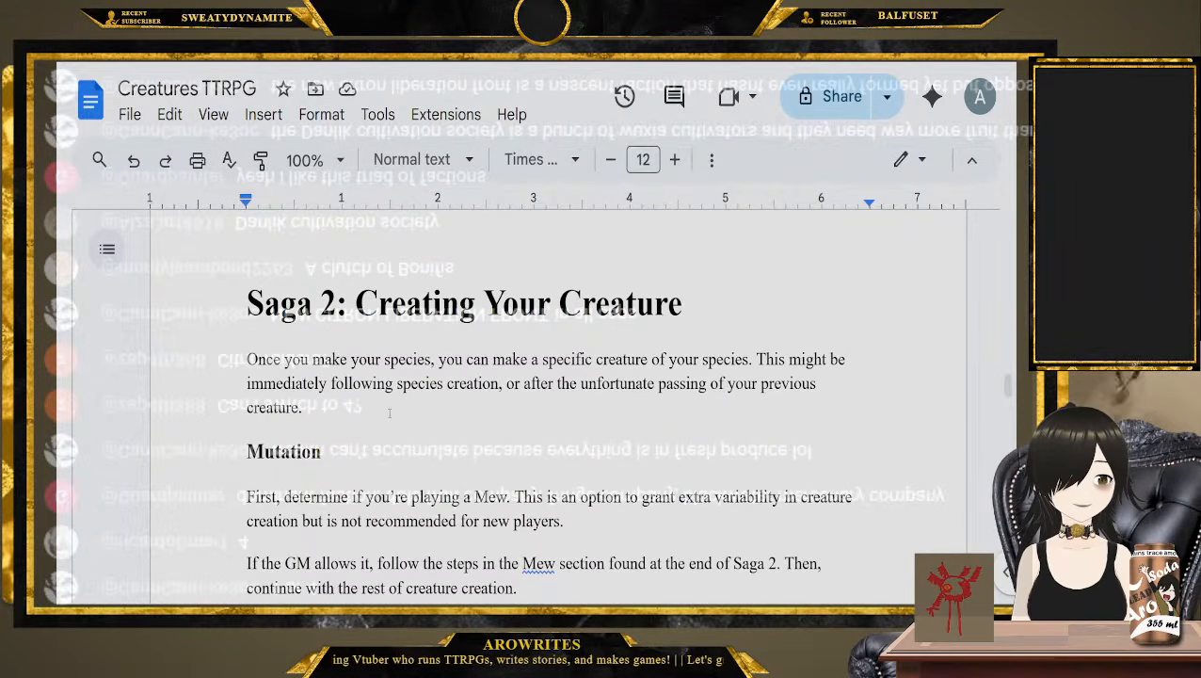
{"action": "left_click", "coordinate": [389, 413]}
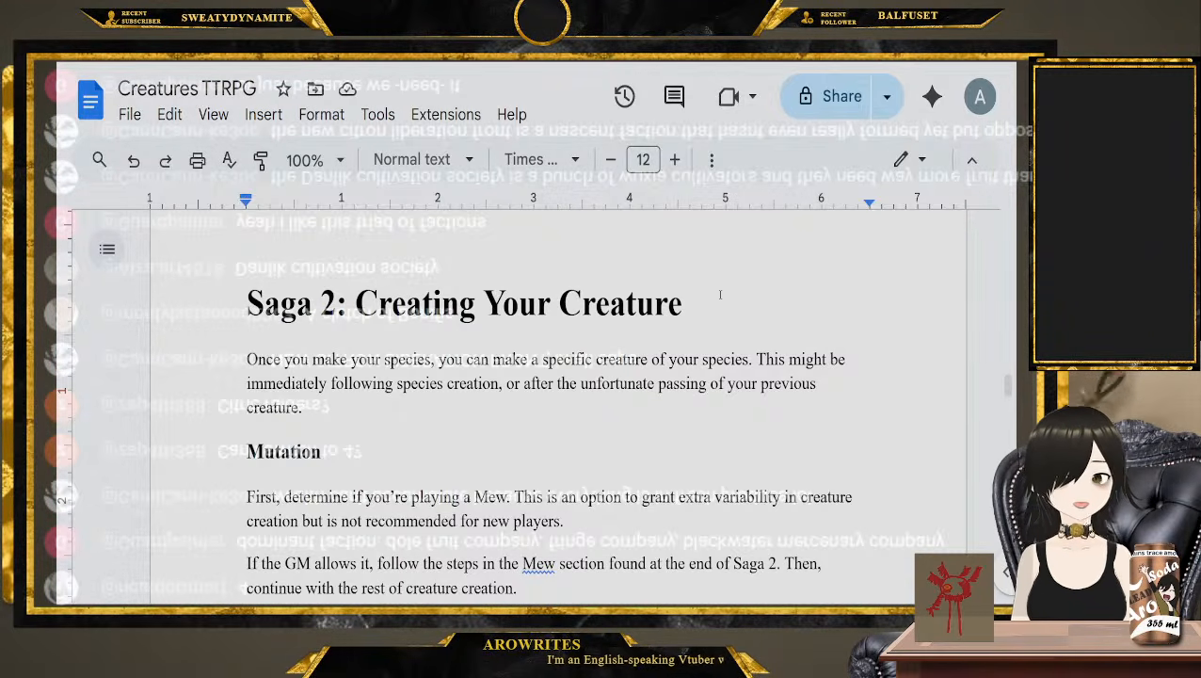
Highlight "Creating Your Creature" in the Saga 2 heading, and return the cursor to the end of the introduction
{"action": "left_click_drag", "start_coordinate": [720, 300], "coordinate": [357, 303]}
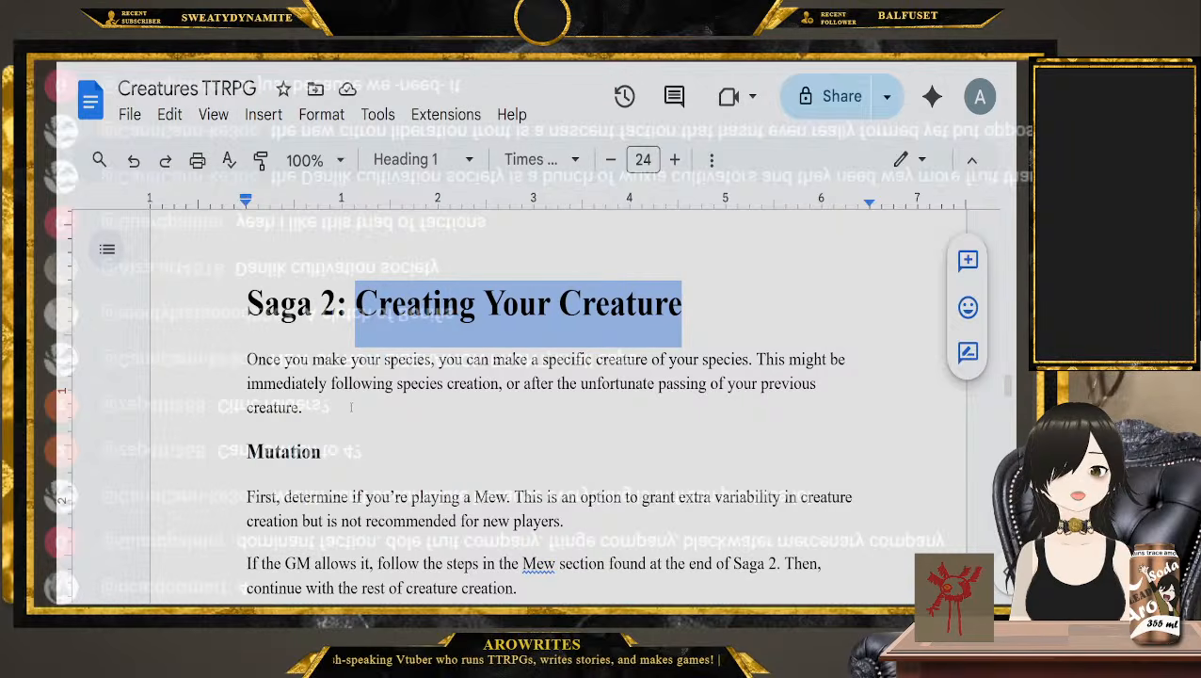
{"action": "scroll", "coordinate": [572, 356], "scroll_direction": "down", "scroll_amount": 1}
{"action": "left_click", "coordinate": [572, 354]}
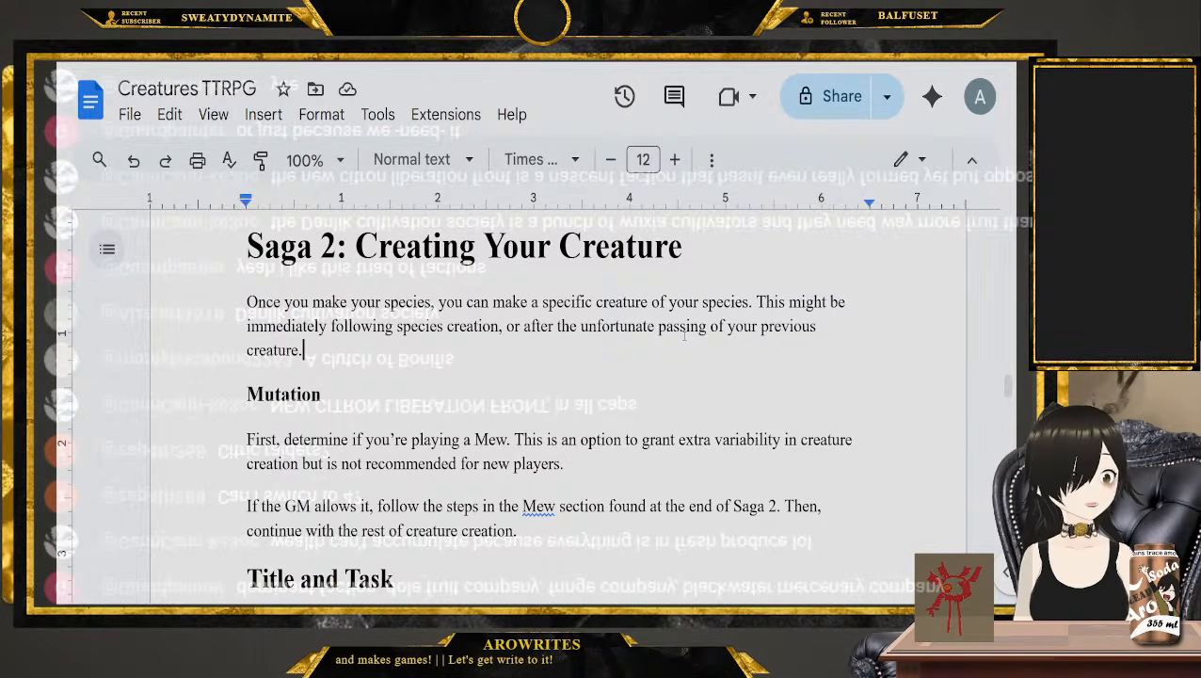
Read the Mutation section about playing a Mew and highlight it from its heading to its last paragraph
{"action": "scroll", "coordinate": [433, 398], "scroll_direction": "down", "scroll_amount": 1}
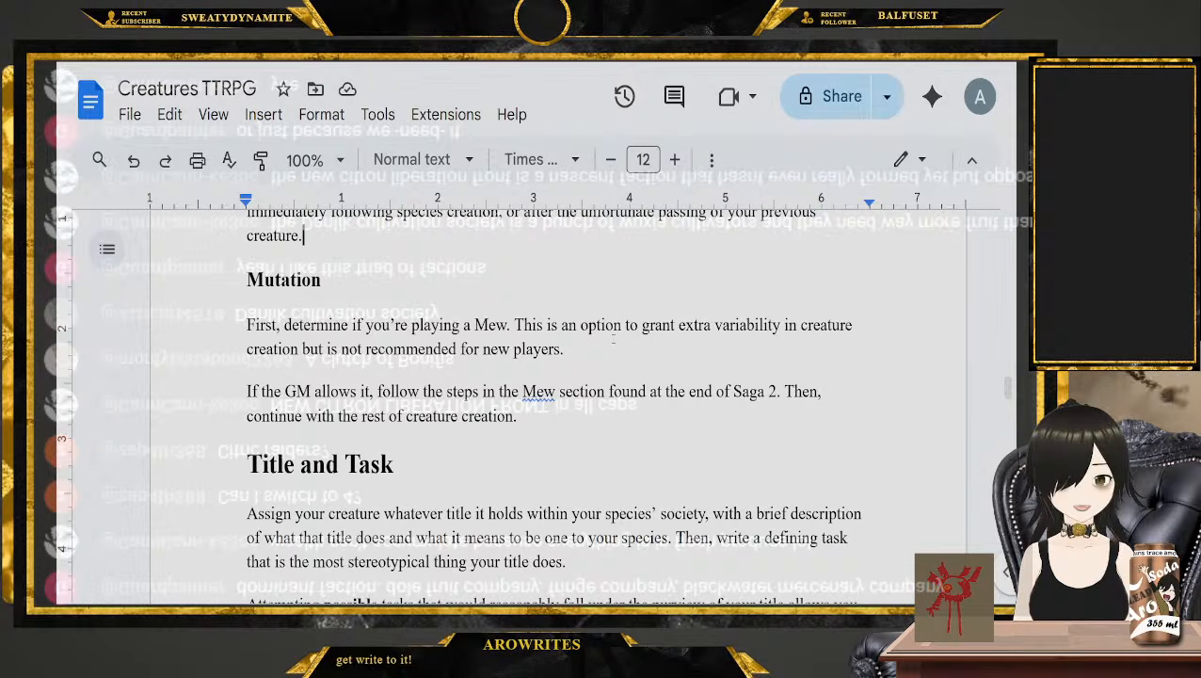
{"action": "left_click_drag", "start_coordinate": [564, 350], "coordinate": [363, 350]}
{"action": "left_click_drag", "start_coordinate": [247, 279], "coordinate": [527, 430]}
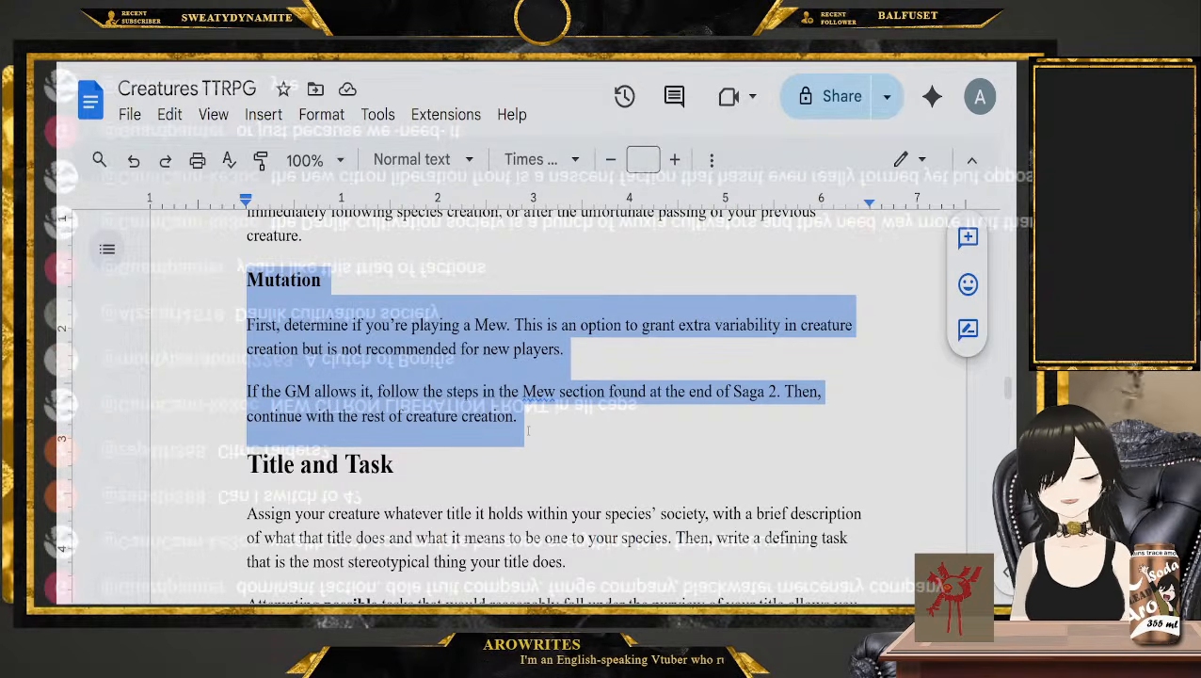
Read the opening paragraph of the Title and Task section and highlight its closing words "your title does."
{"action": "scroll", "coordinate": [517, 428], "scroll_direction": "down", "scroll_amount": 2}
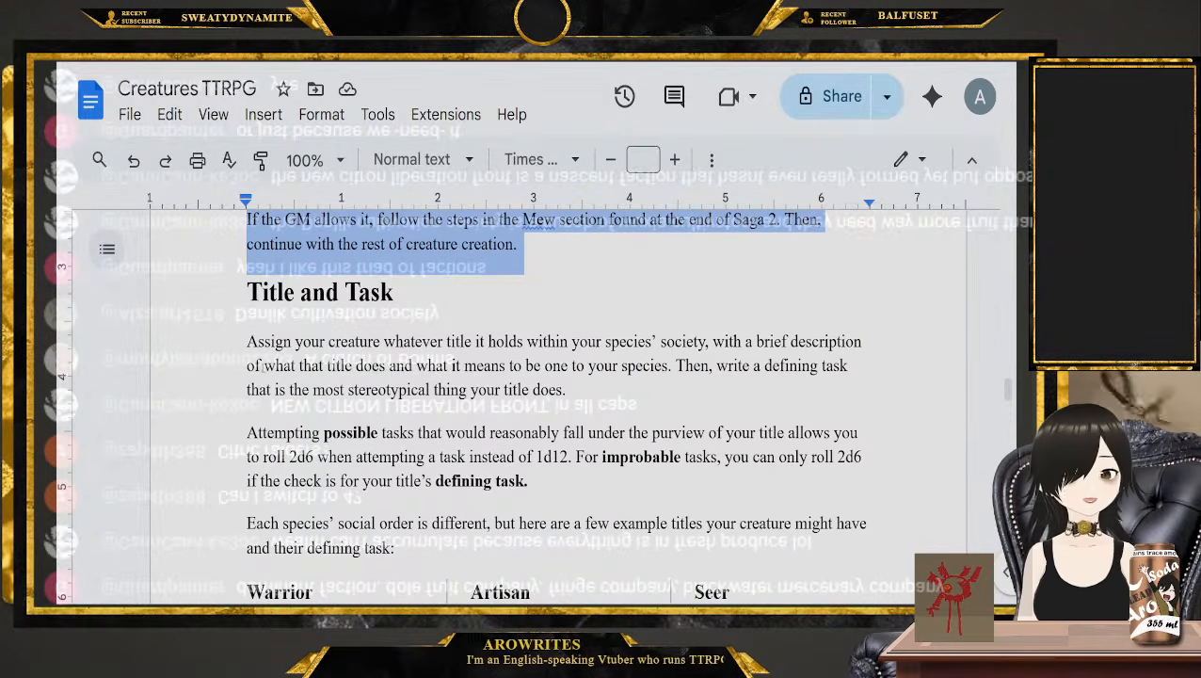
{"action": "left_click", "coordinate": [231, 344]}
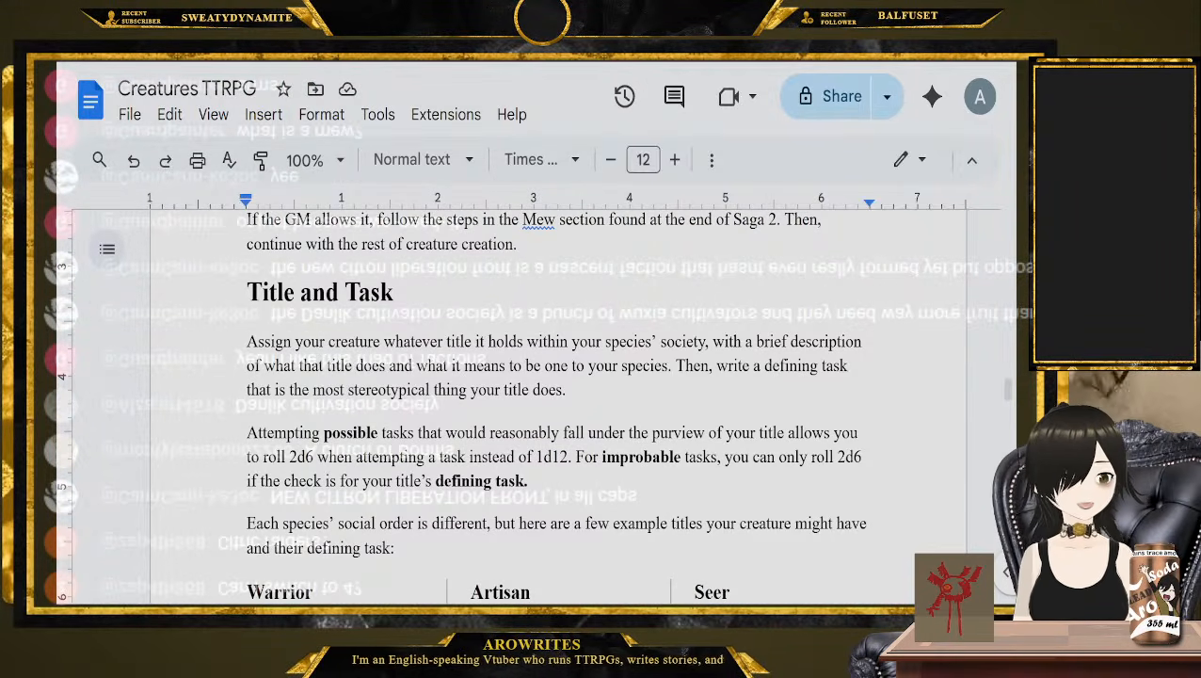
{"action": "left_click_drag", "start_coordinate": [564, 389], "coordinate": [469, 391]}
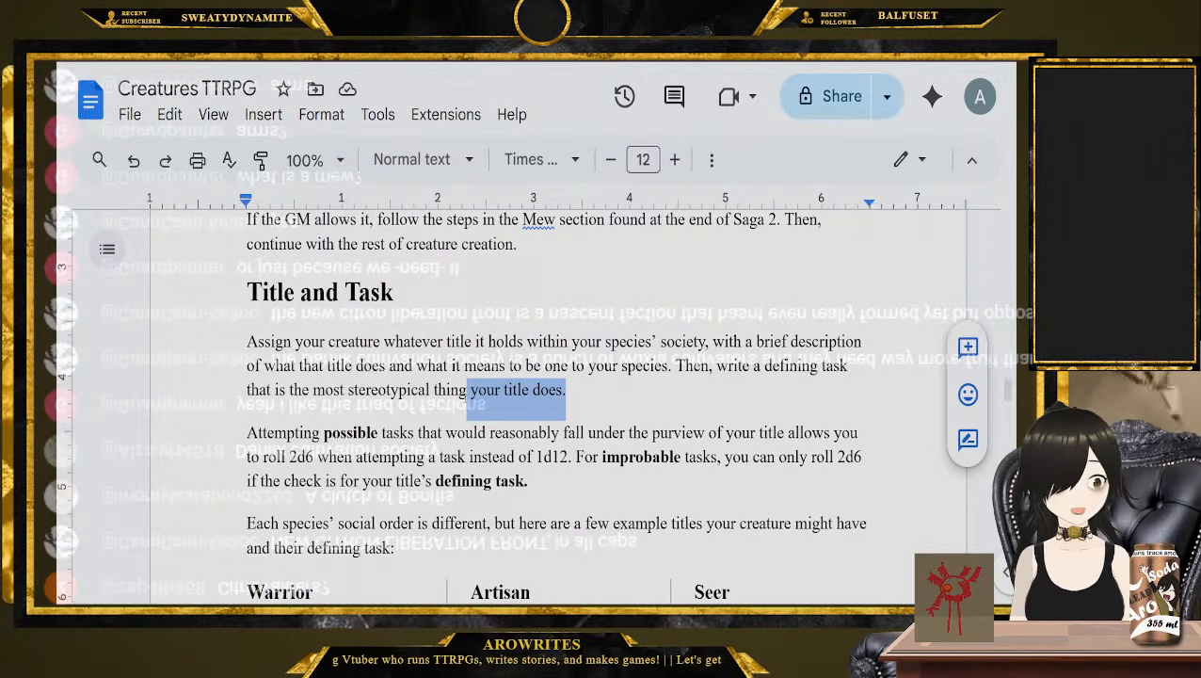
Go back to the Mutation section, highlight the word "Mew" and the heading, and place the cursor after the heading
{"action": "scroll", "coordinate": [466, 395], "scroll_direction": "up", "scroll_amount": 3}
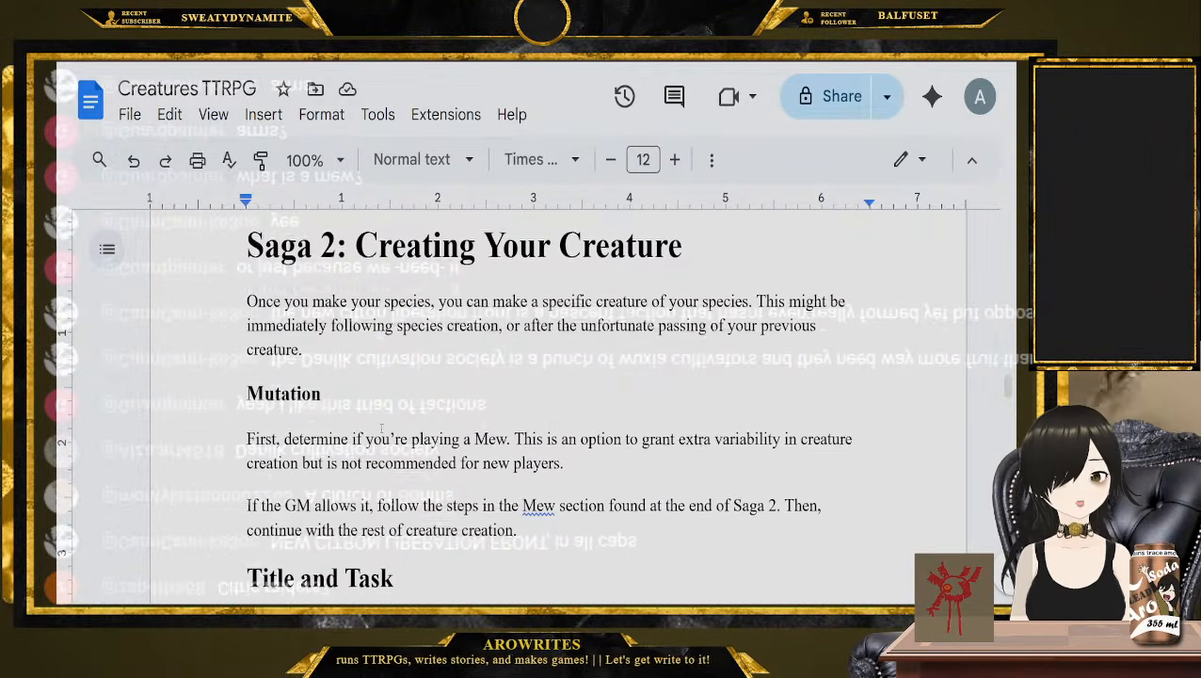
{"action": "scroll", "coordinate": [463, 400], "scroll_direction": "down", "scroll_amount": 1}
{"action": "double_click", "coordinate": [491, 382]}
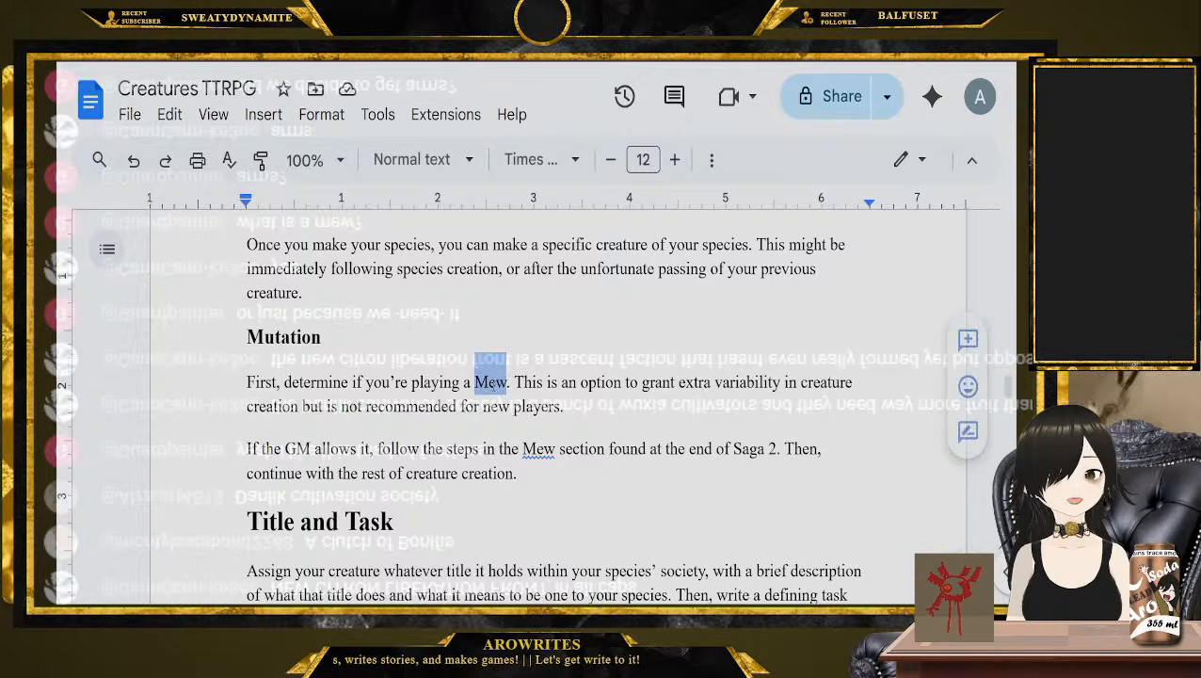
{"action": "double_click", "coordinate": [311, 339]}
{"action": "left_click", "coordinate": [341, 346]}
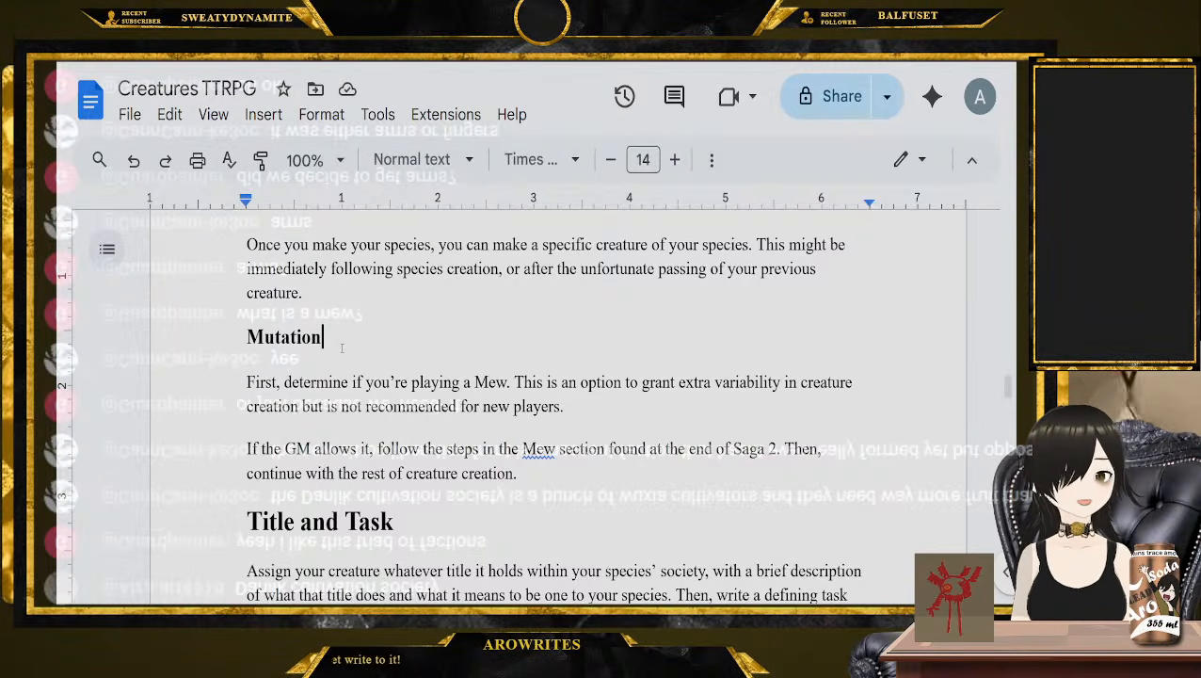
In Title and Task, highlight the instruction to assign the creature's title within its species' society, and place the cursor after that paragraph
{"action": "scroll", "coordinate": [342, 348], "scroll_direction": "down", "scroll_amount": 4}
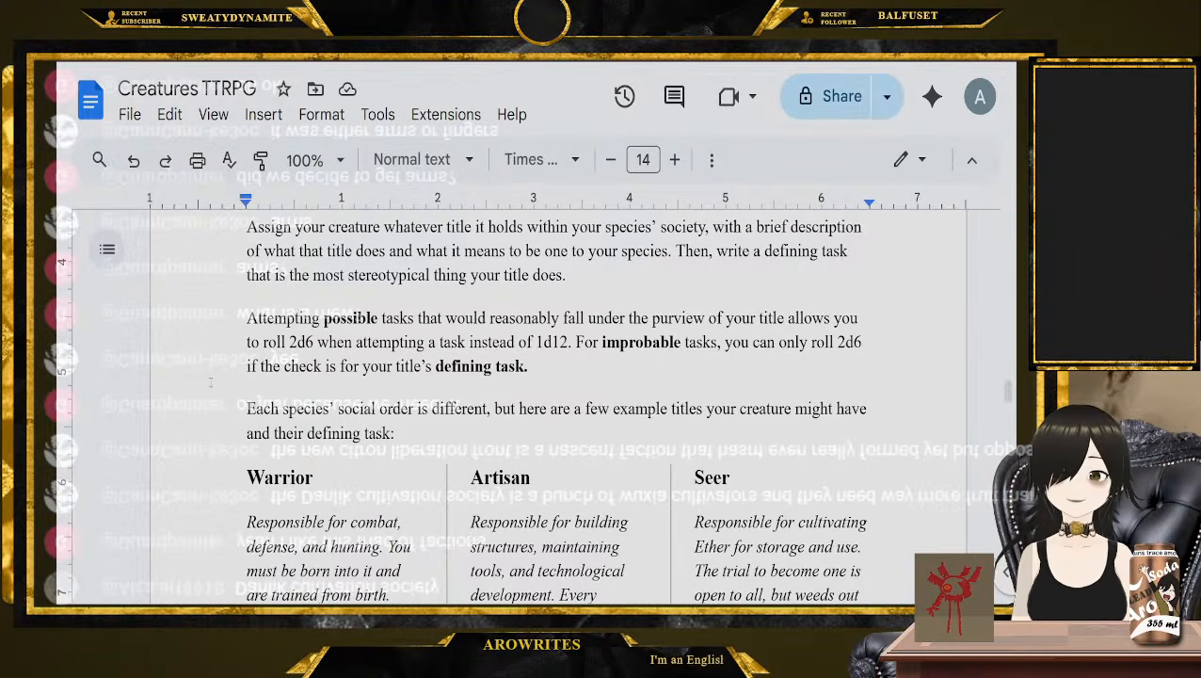
{"action": "scroll", "coordinate": [227, 379], "scroll_direction": "up", "scroll_amount": 1}
{"action": "scroll", "coordinate": [227, 379], "scroll_direction": "down", "scroll_amount": 1}
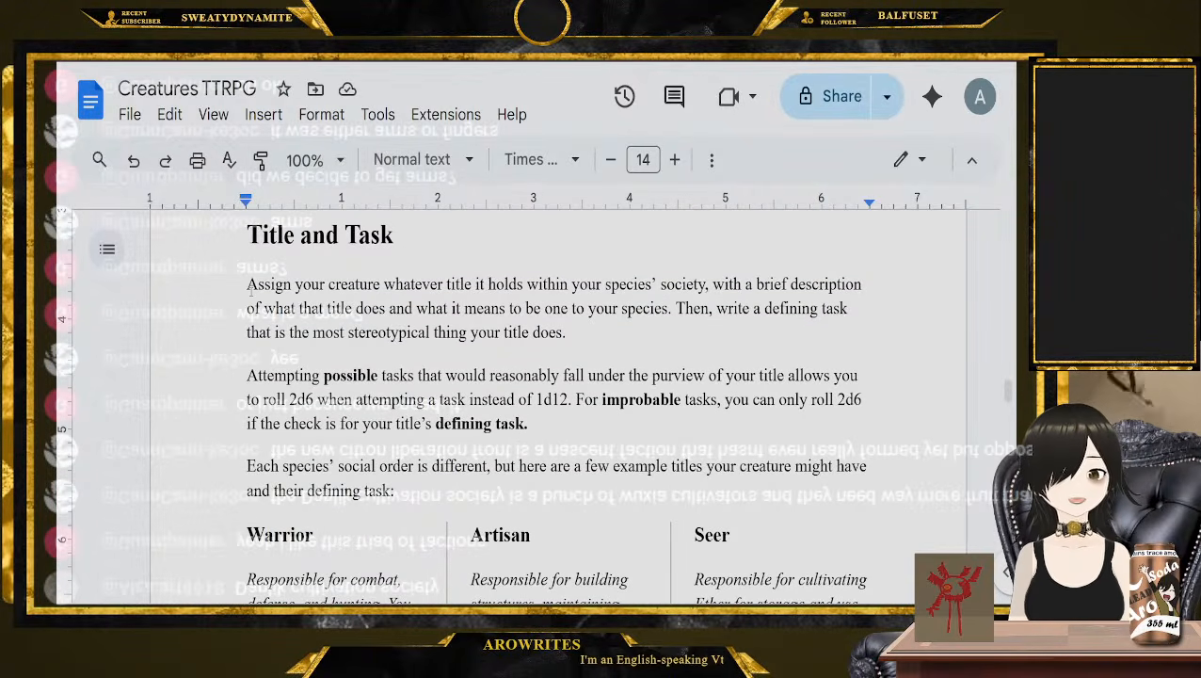
{"action": "left_click_drag", "start_coordinate": [246, 287], "coordinate": [709, 290]}
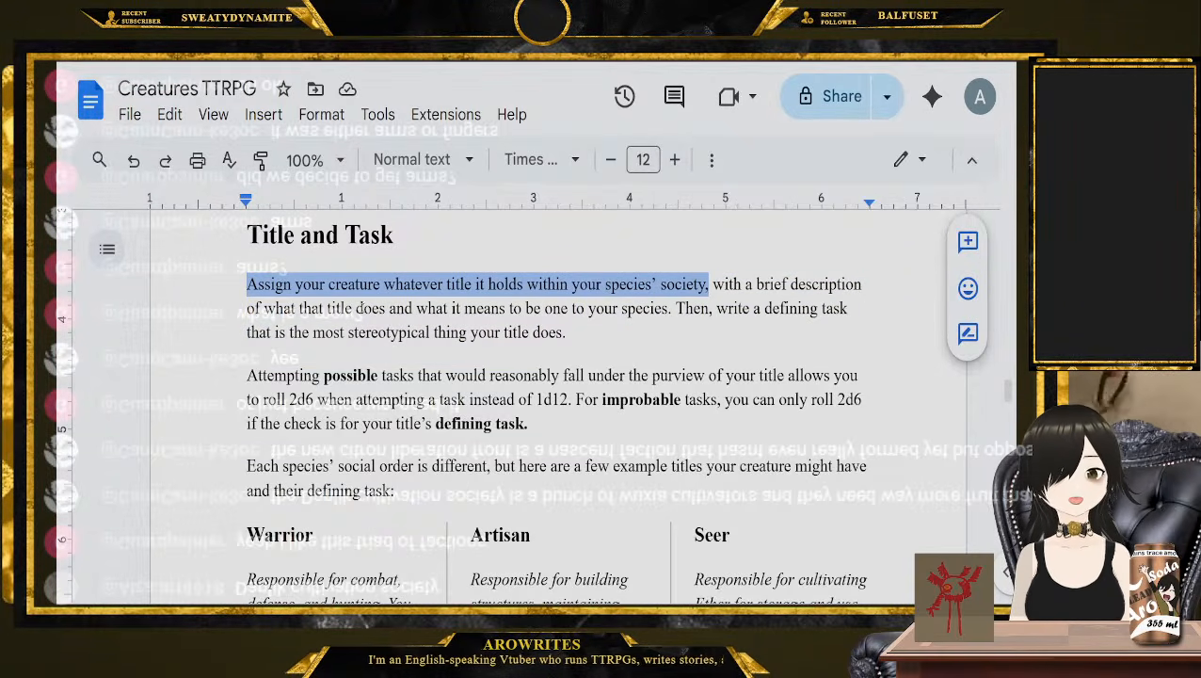
{"action": "left_click", "coordinate": [686, 331]}
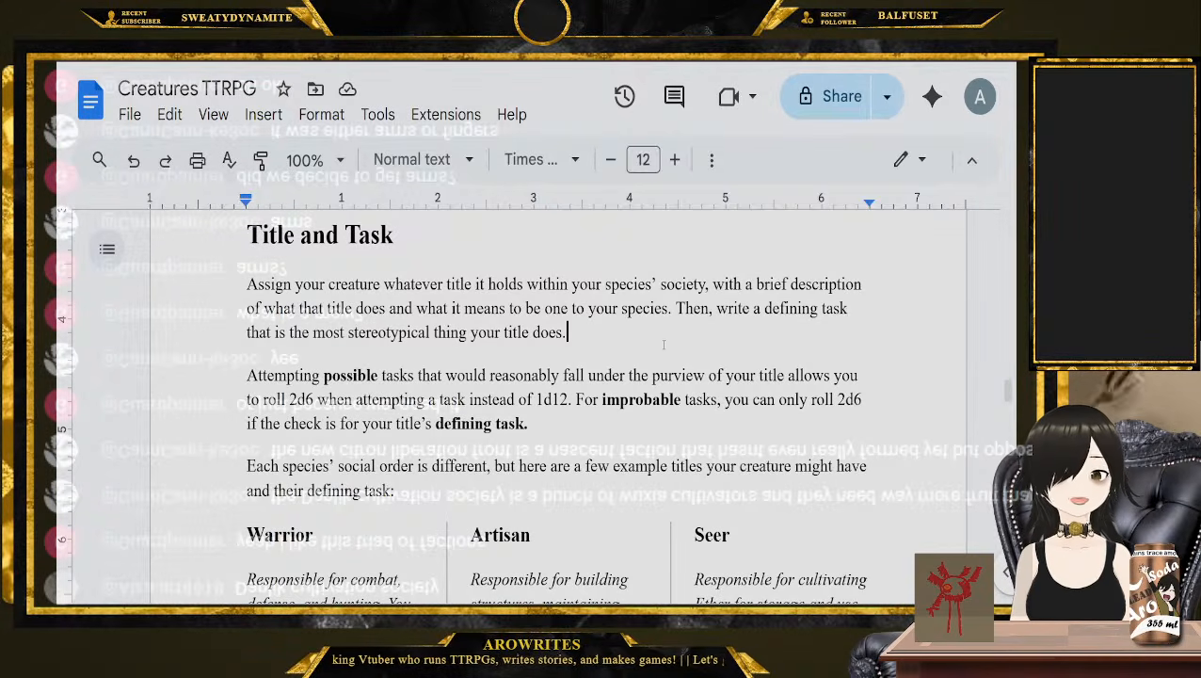
Read the Warrior example title and highlight its heading and its defining task "Attacking creatures"
{"action": "scroll", "coordinate": [295, 424], "scroll_direction": "down", "scroll_amount": 3}
{"action": "double_click", "coordinate": [273, 367]}
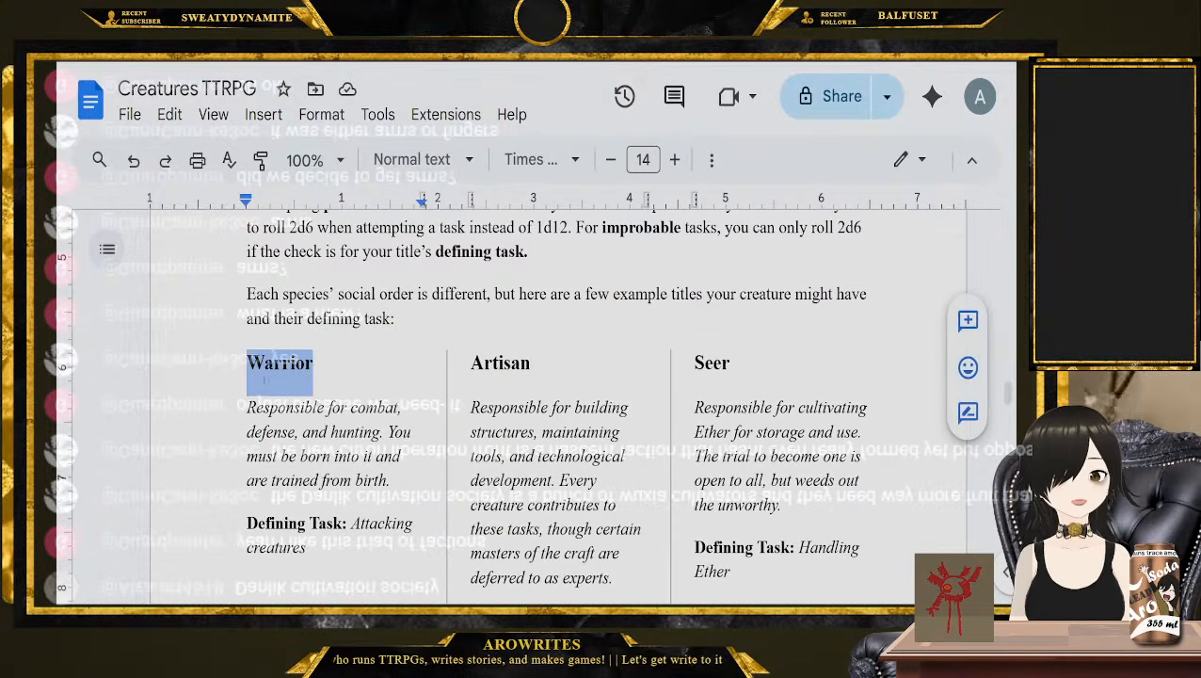
{"action": "scroll", "coordinate": [273, 370], "scroll_direction": "down", "scroll_amount": 1}
{"action": "left_click_drag", "start_coordinate": [246, 350], "coordinate": [401, 399]}
{"action": "left_click_drag", "start_coordinate": [371, 491], "coordinate": [356, 465]}
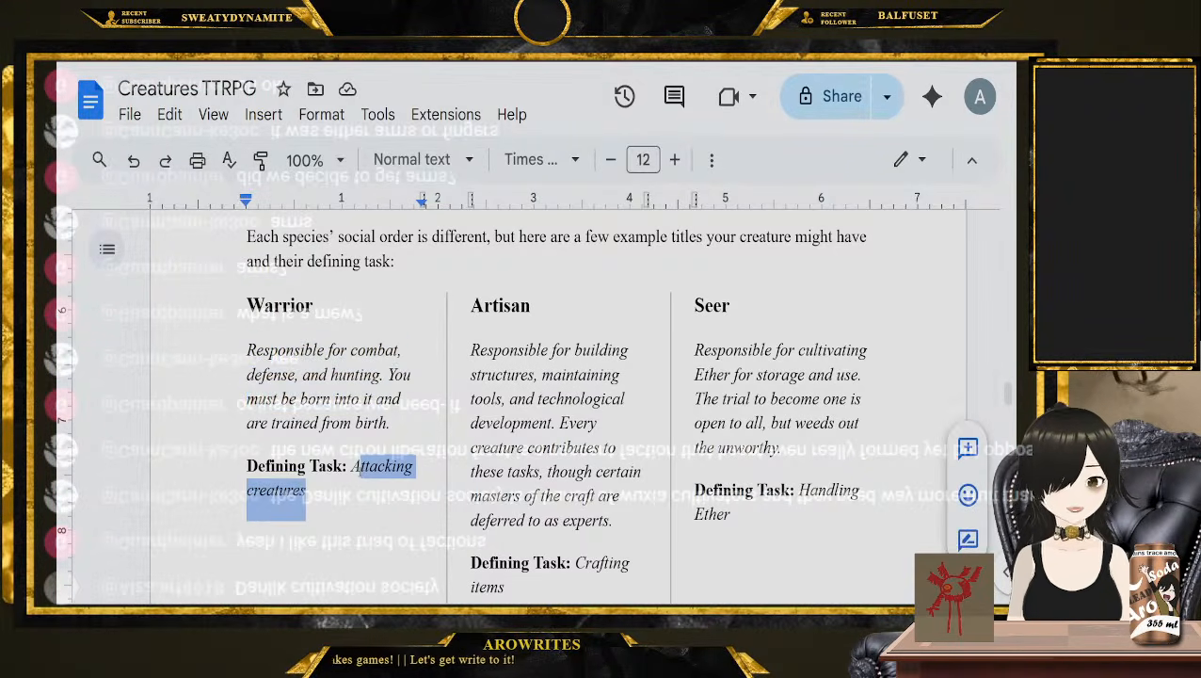
{"action": "scroll", "coordinate": [465, 252], "scroll_direction": "down", "scroll_amount": 2}
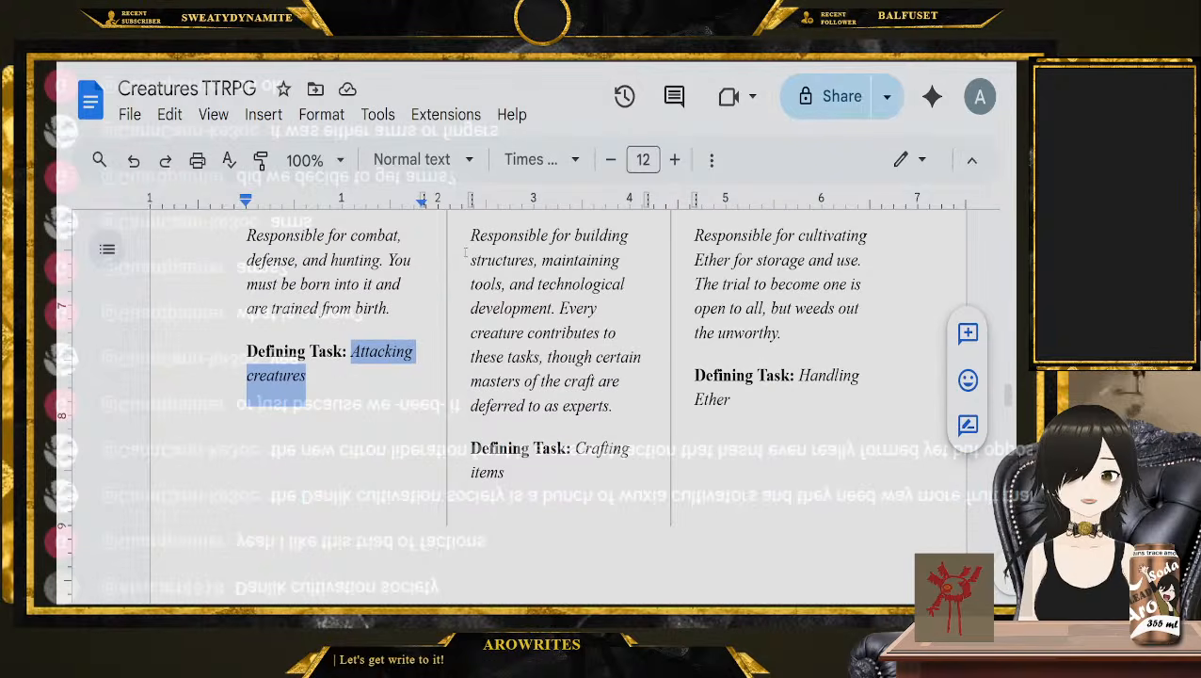
Read the Artisan example title and highlight its defining task "Crafting items"
{"action": "scroll", "coordinate": [465, 252], "scroll_direction": "up", "scroll_amount": 1}
{"action": "left_click", "coordinate": [468, 317]}
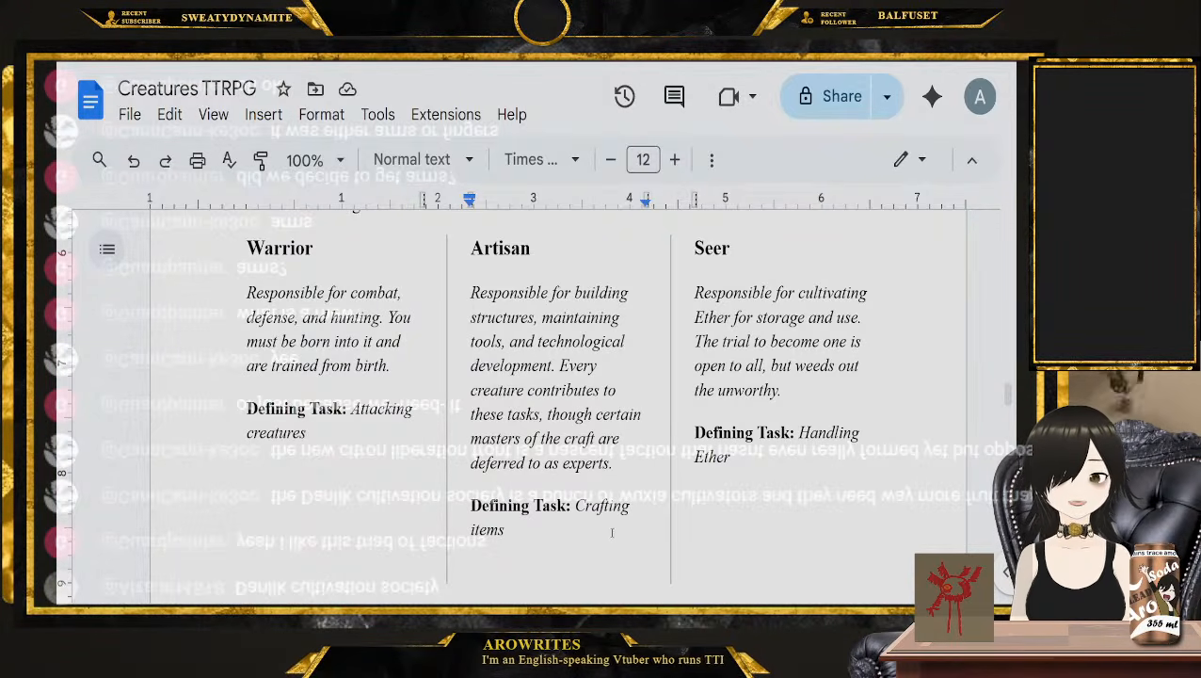
{"action": "left_click", "coordinate": [507, 531]}
{"action": "left_click_drag", "start_coordinate": [507, 541], "coordinate": [582, 506]}
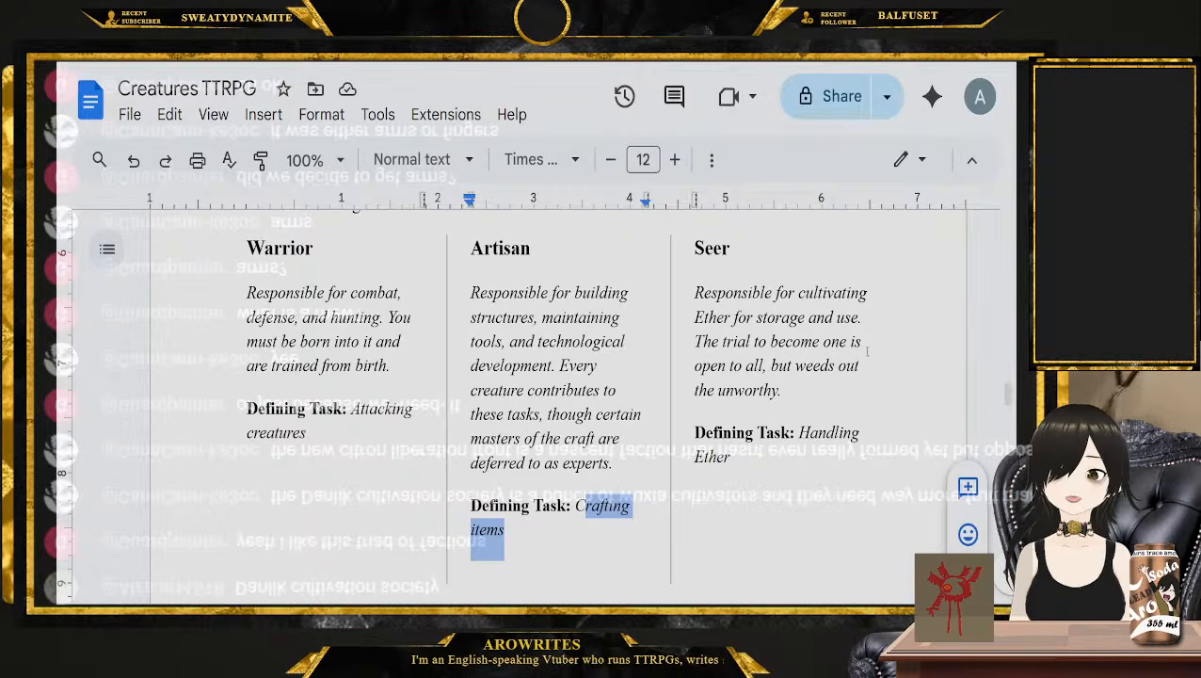
Look over the Leader, Scholar and Diplomat examples, then place the cursor after "and their defining task:" and reread the Title and Task rules
{"action": "scroll", "coordinate": [807, 465], "scroll_direction": "down", "scroll_amount": 5}
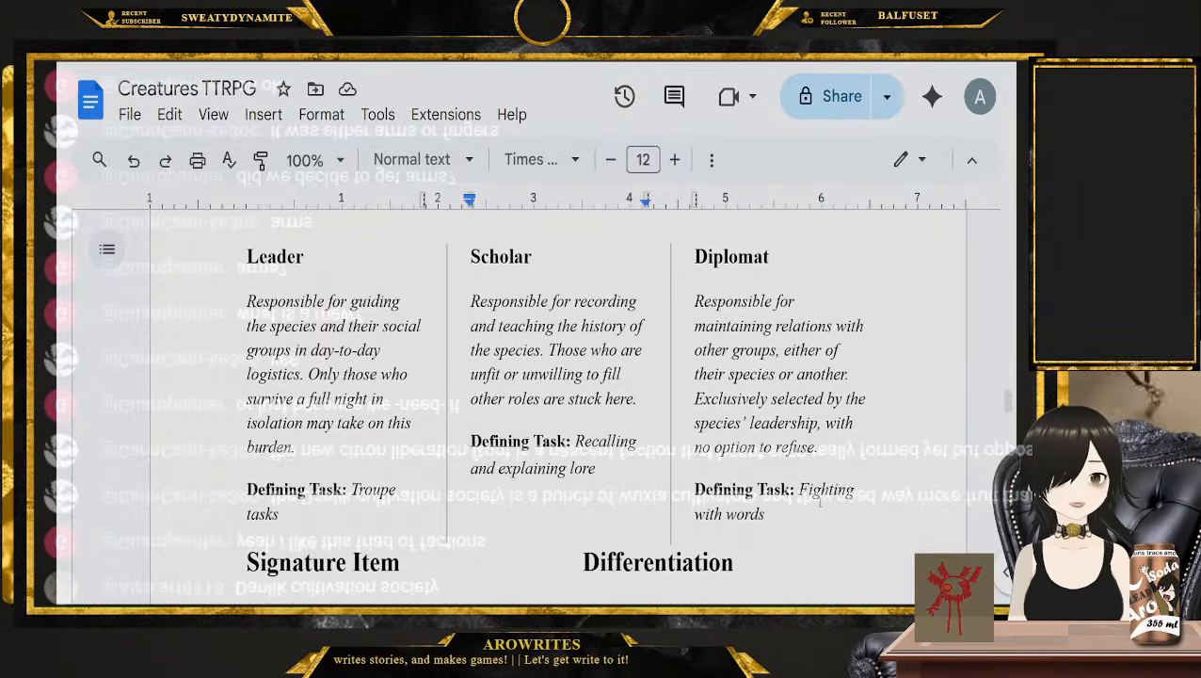
{"action": "scroll", "coordinate": [820, 503], "scroll_direction": "up", "scroll_amount": 5}
{"action": "left_click", "coordinate": [434, 267]}
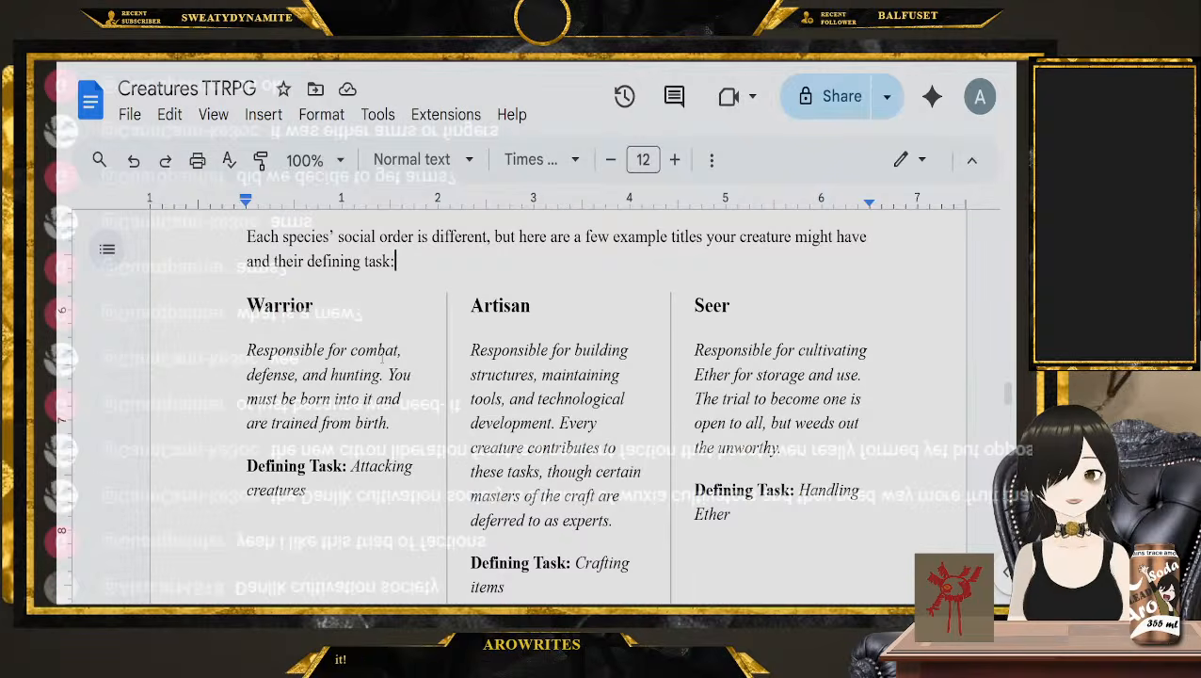
{"action": "scroll", "coordinate": [383, 358], "scroll_direction": "up", "scroll_amount": 3}
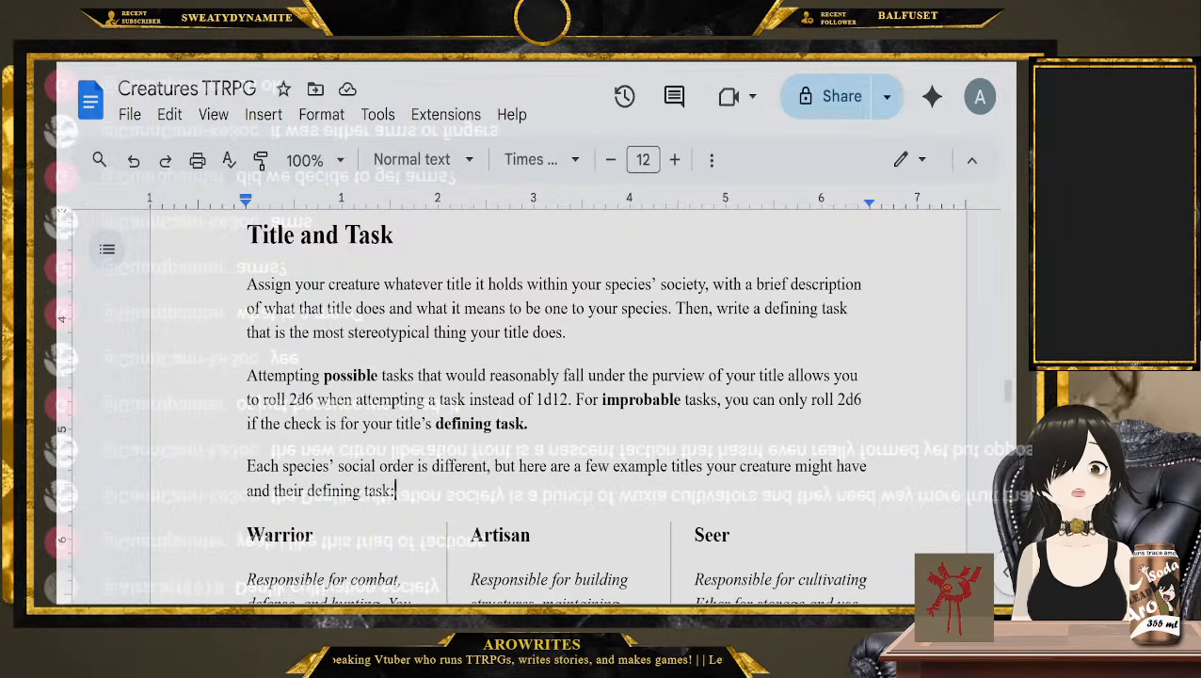
{"action": "scroll", "coordinate": [556, 405], "scroll_direction": "down", "scroll_amount": 2}
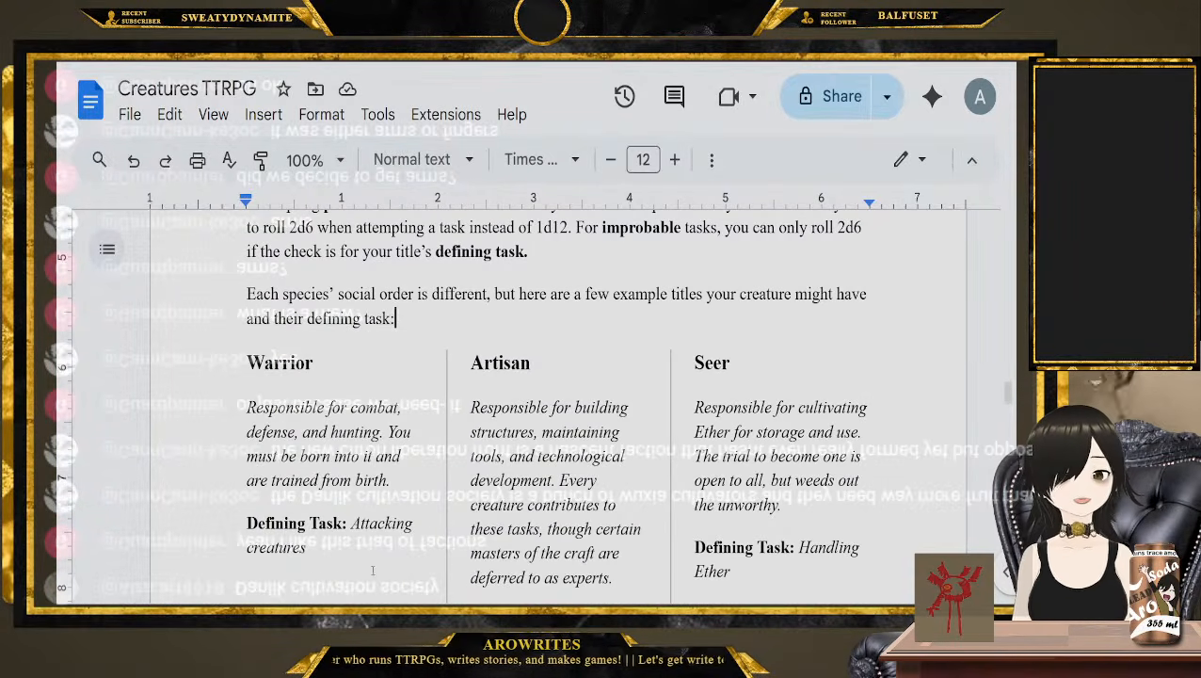
Highlight the Warrior's defining task and its heading again, and place the cursor after the heading "Warrior"
{"action": "left_click_drag", "start_coordinate": [372, 569], "coordinate": [355, 524]}
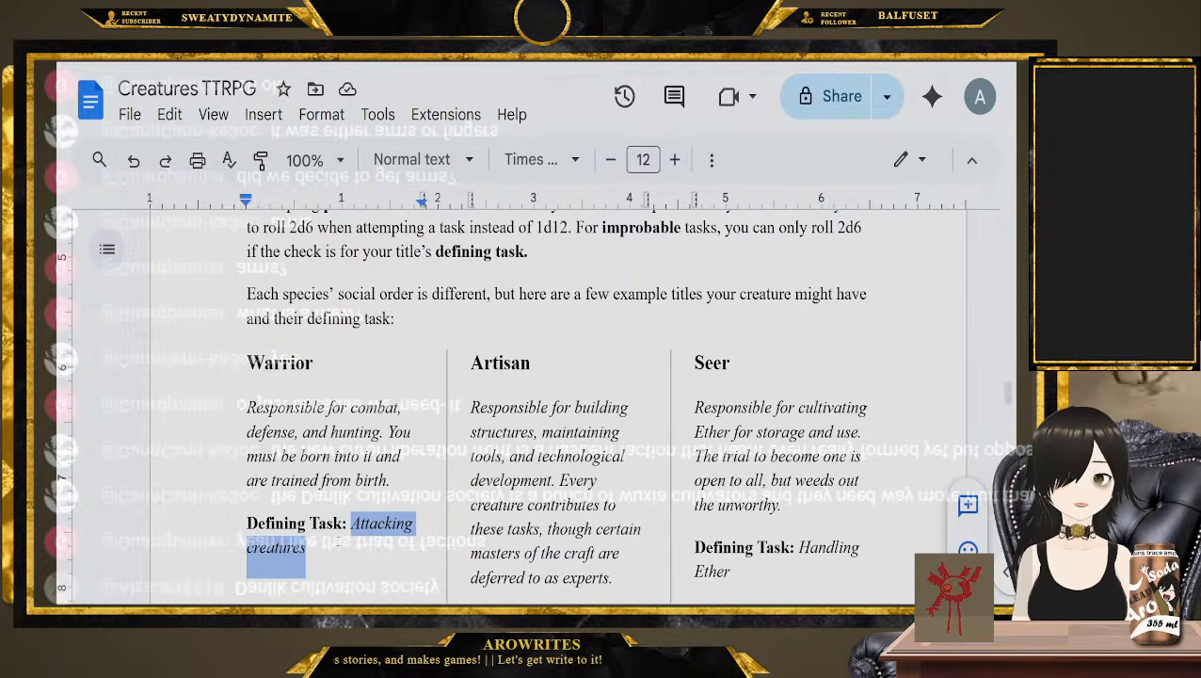
{"action": "double_click", "coordinate": [307, 373]}
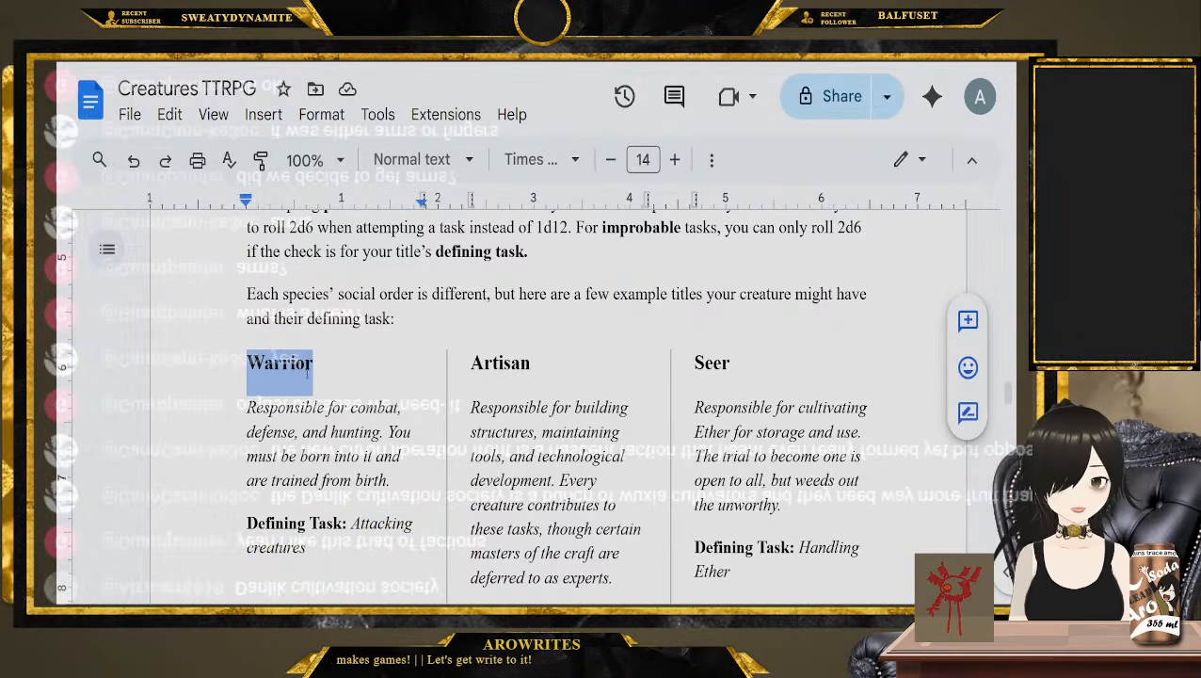
{"action": "left_click", "coordinate": [318, 371]}
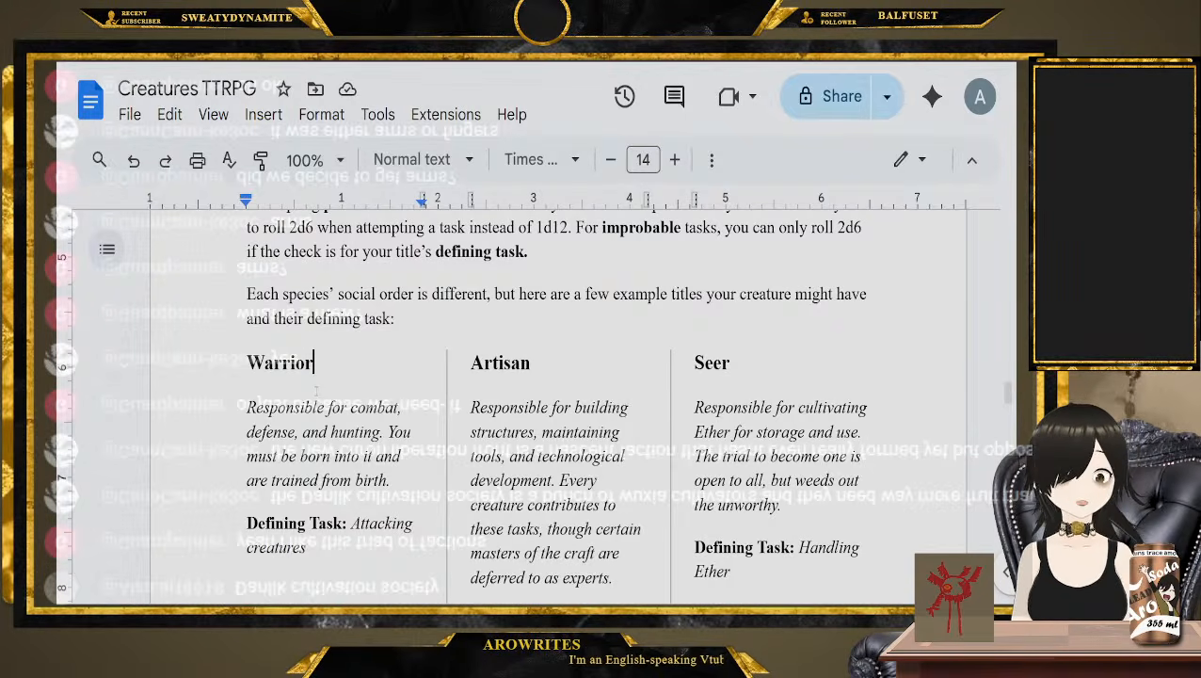
{"action": "scroll", "coordinate": [351, 527], "scroll_direction": "down", "scroll_amount": 1}
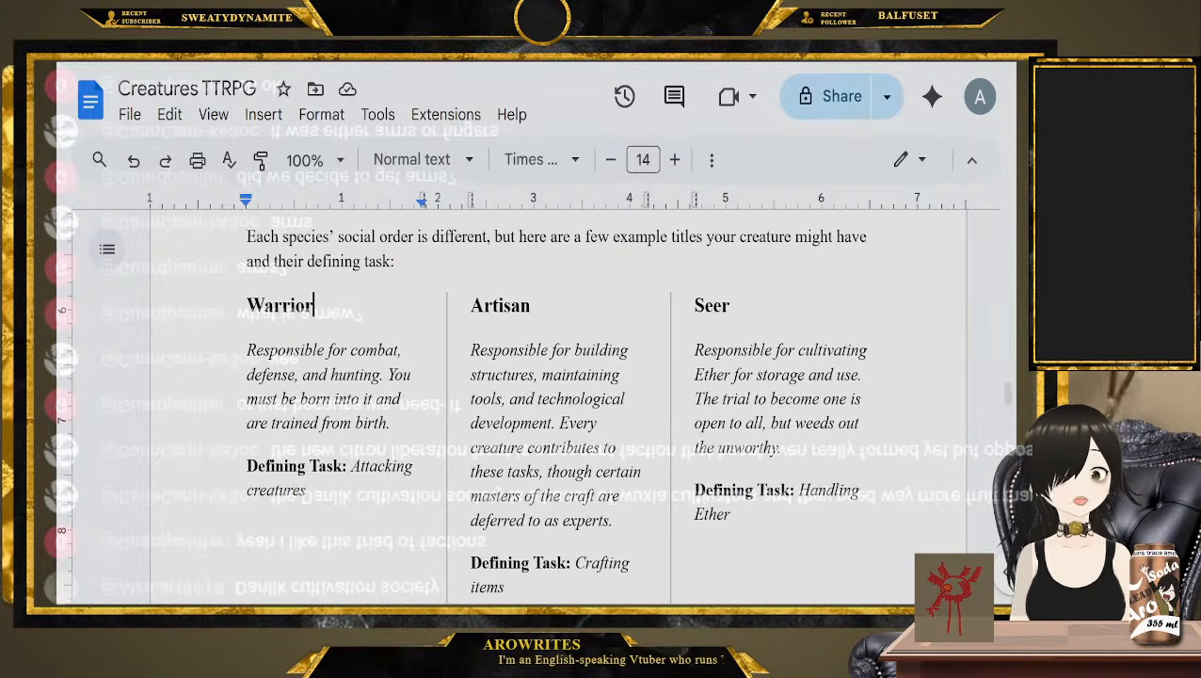
{"action": "mouse_move", "coordinate": [350, 466]}
{"action": "left_mouse_down"}
{"action": "mouse_move", "coordinate": [307, 499]}
{"action": "mouse_move", "coordinate": [351, 468]}
{"action": "left_mouse_up"}
{"action": "left_click", "coordinate": [363, 491]}
{"action": "scroll", "coordinate": [373, 471], "scroll_direction": "up", "scroll_amount": 3}
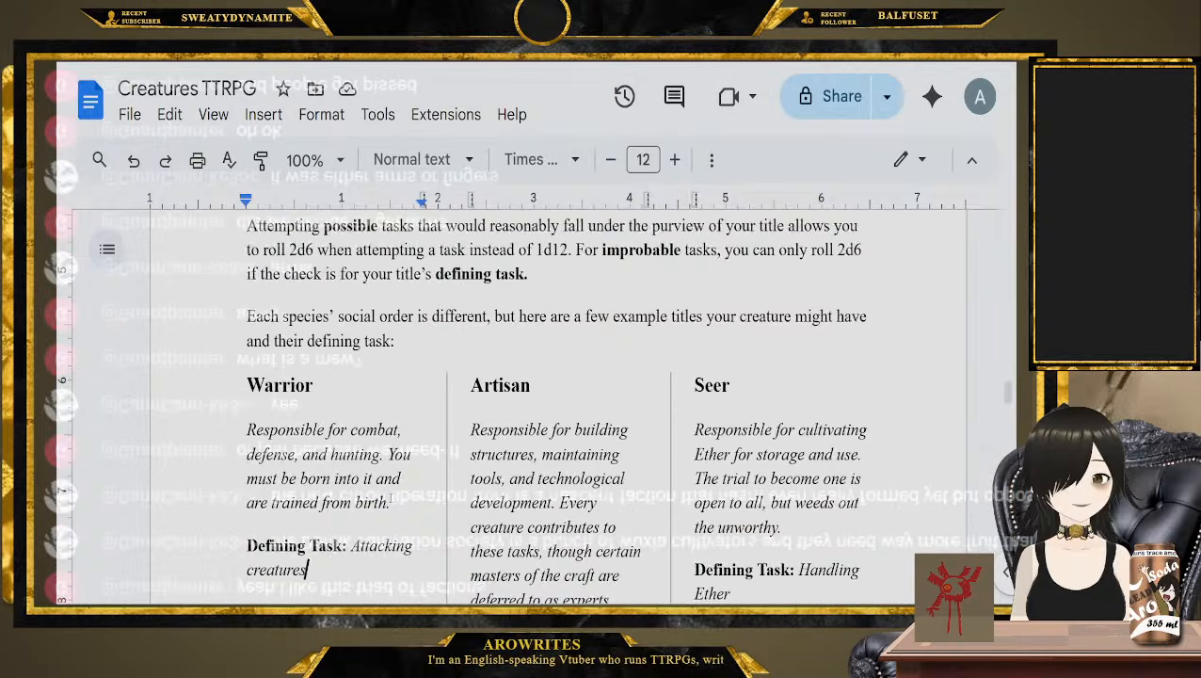
{"action": "left_click", "coordinate": [374, 471]}
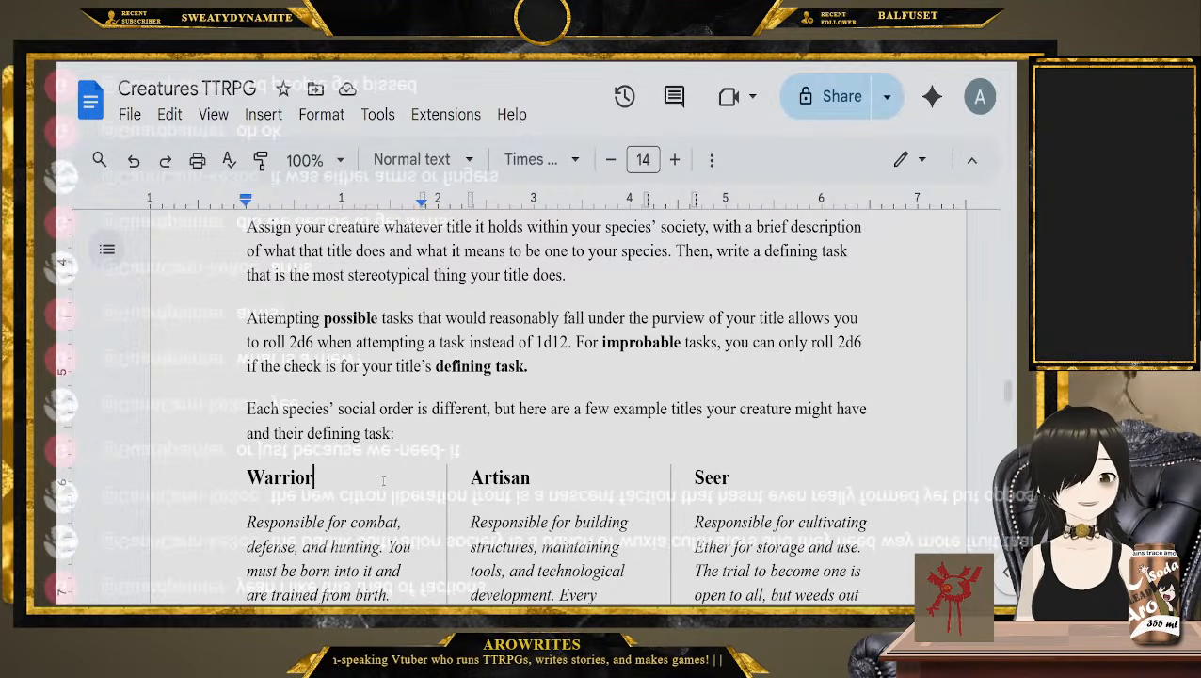
Go to the second row of example titles and place the cursor after the heading "Leader"
{"action": "scroll", "coordinate": [383, 481], "scroll_direction": "down", "scroll_amount": 15}
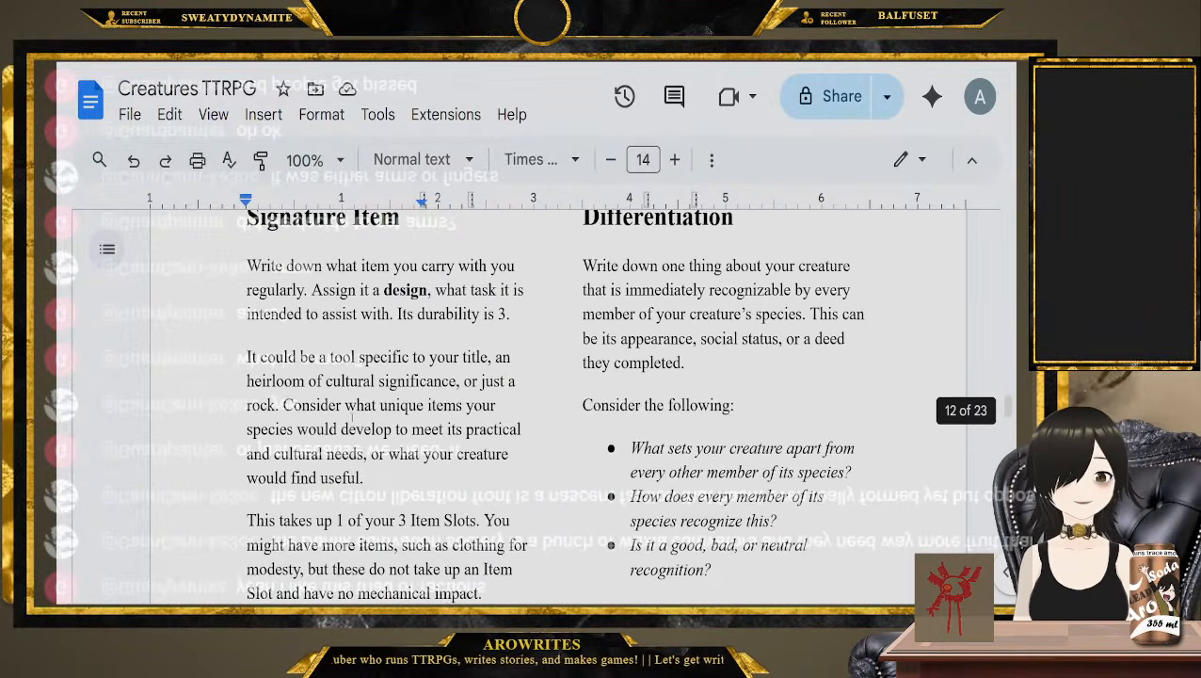
{"action": "scroll", "coordinate": [352, 419], "scroll_direction": "up", "scroll_amount": 5}
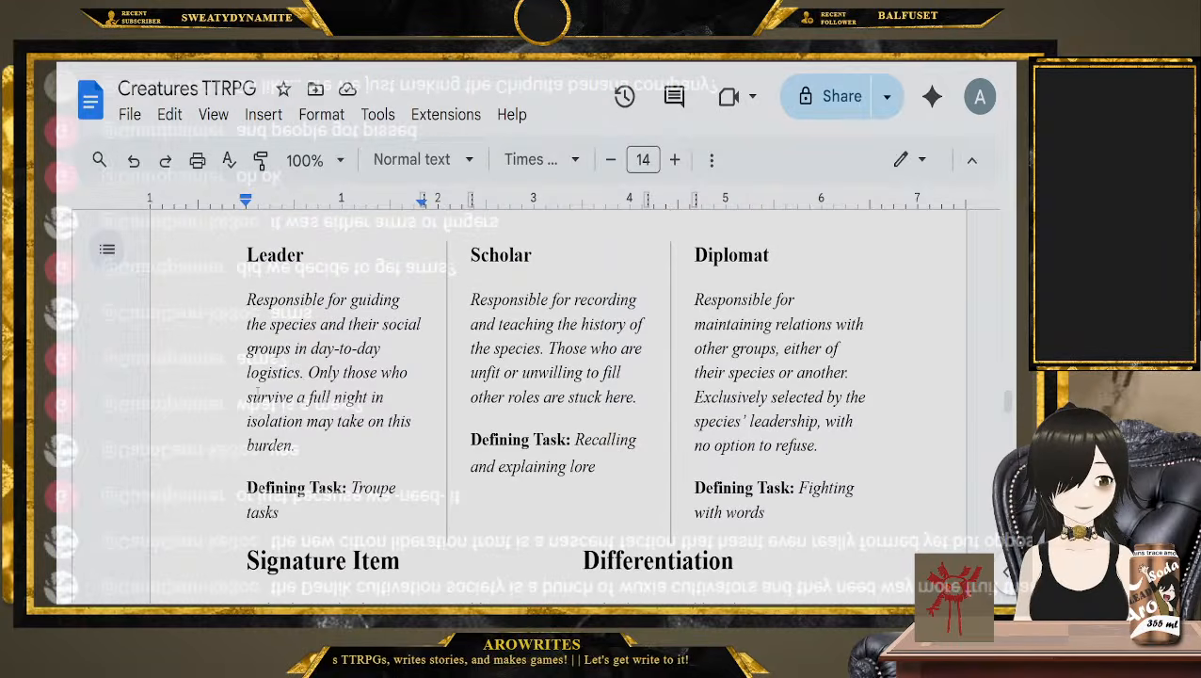
{"action": "scroll", "coordinate": [257, 395], "scroll_direction": "up", "scroll_amount": 1}
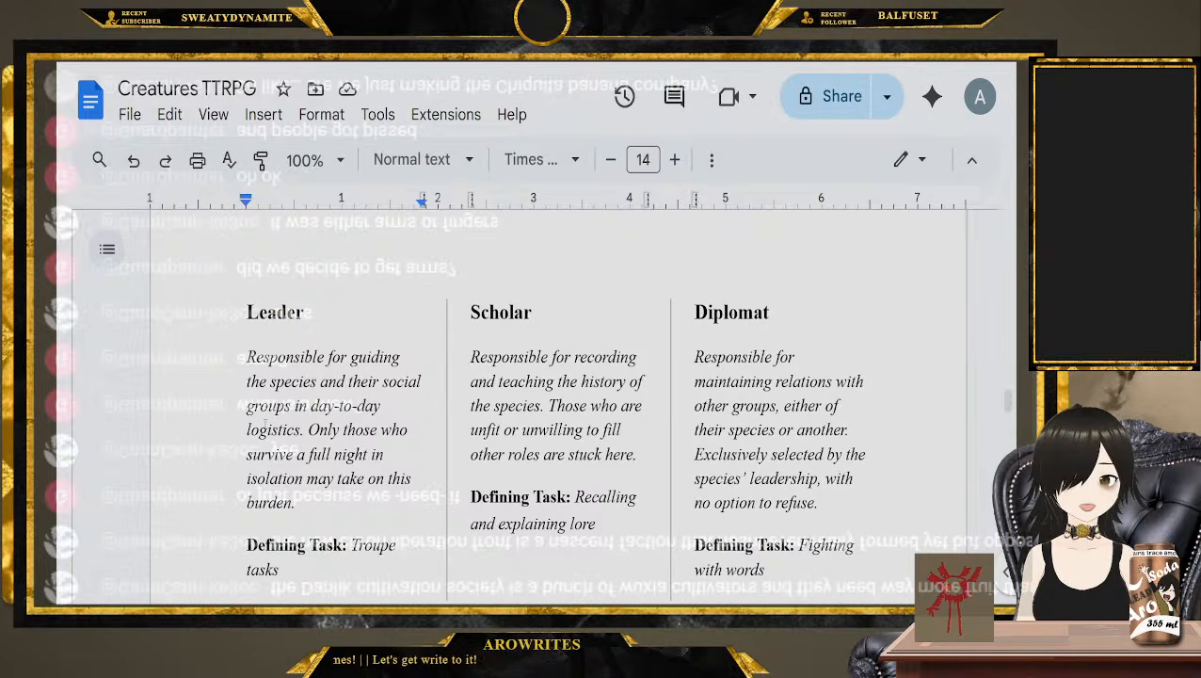
{"action": "left_click", "coordinate": [342, 309]}
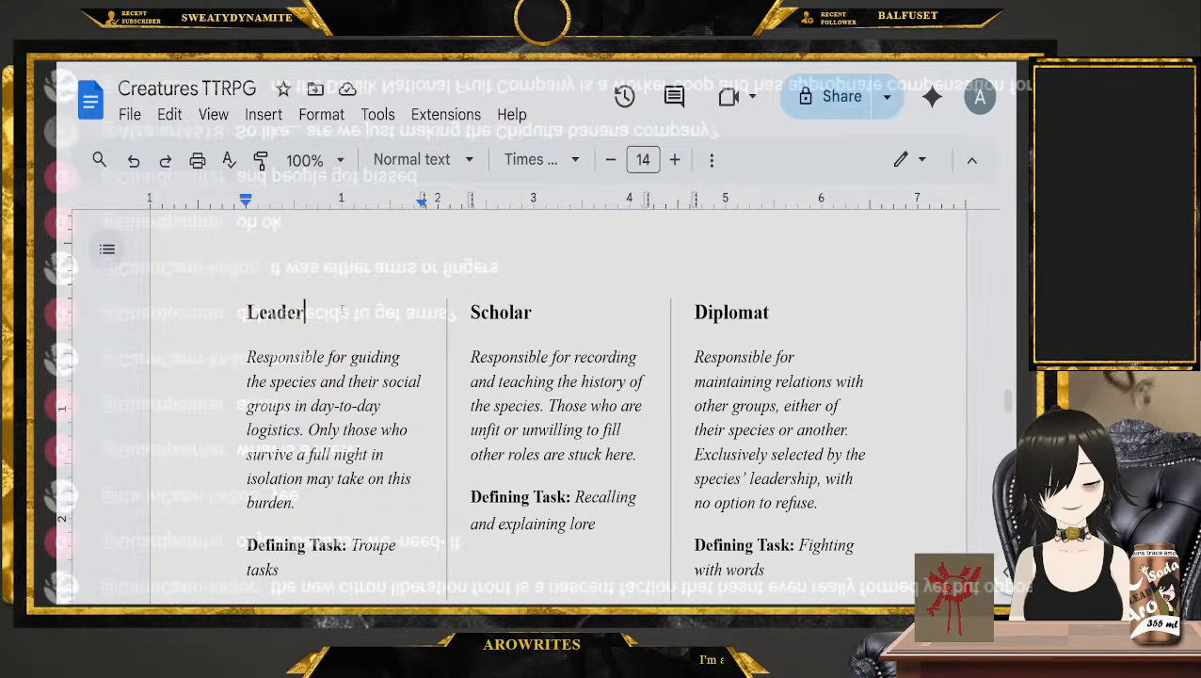
Highlight the headings Warrior, Artisan and Seer one by one, followed by each title's defining task
{"action": "scroll", "coordinate": [337, 329], "scroll_direction": "up", "scroll_amount": 5}
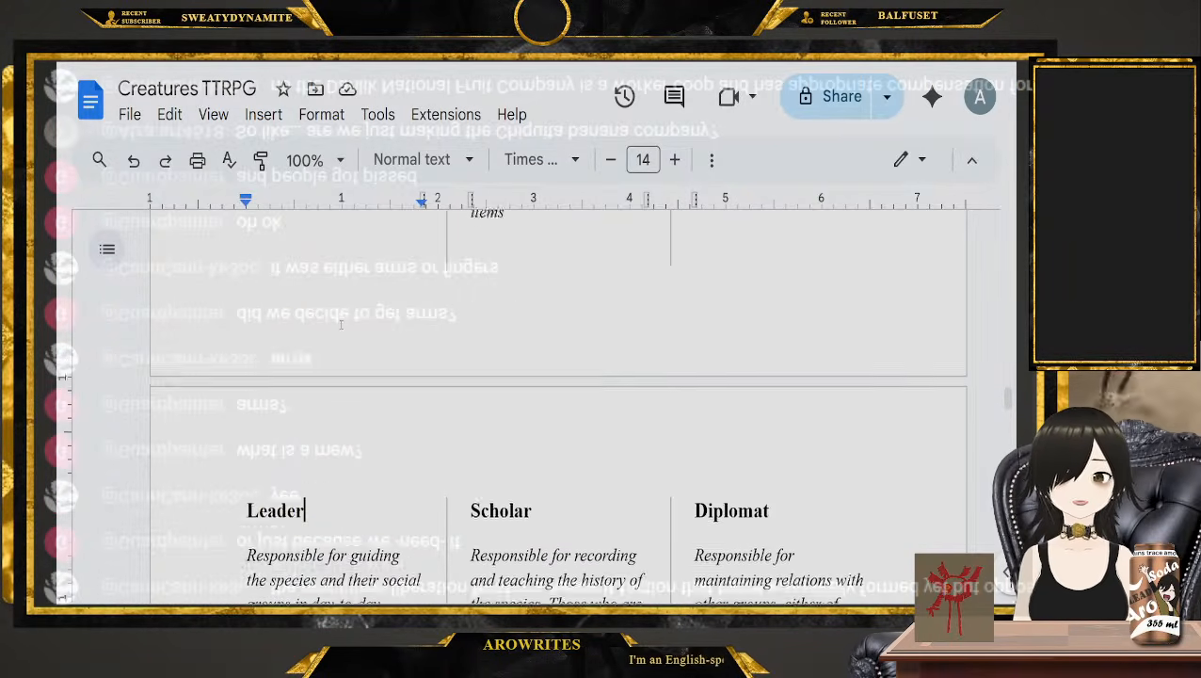
{"action": "scroll", "coordinate": [332, 346], "scroll_direction": "up", "scroll_amount": 1}
{"action": "double_click", "coordinate": [276, 248]}
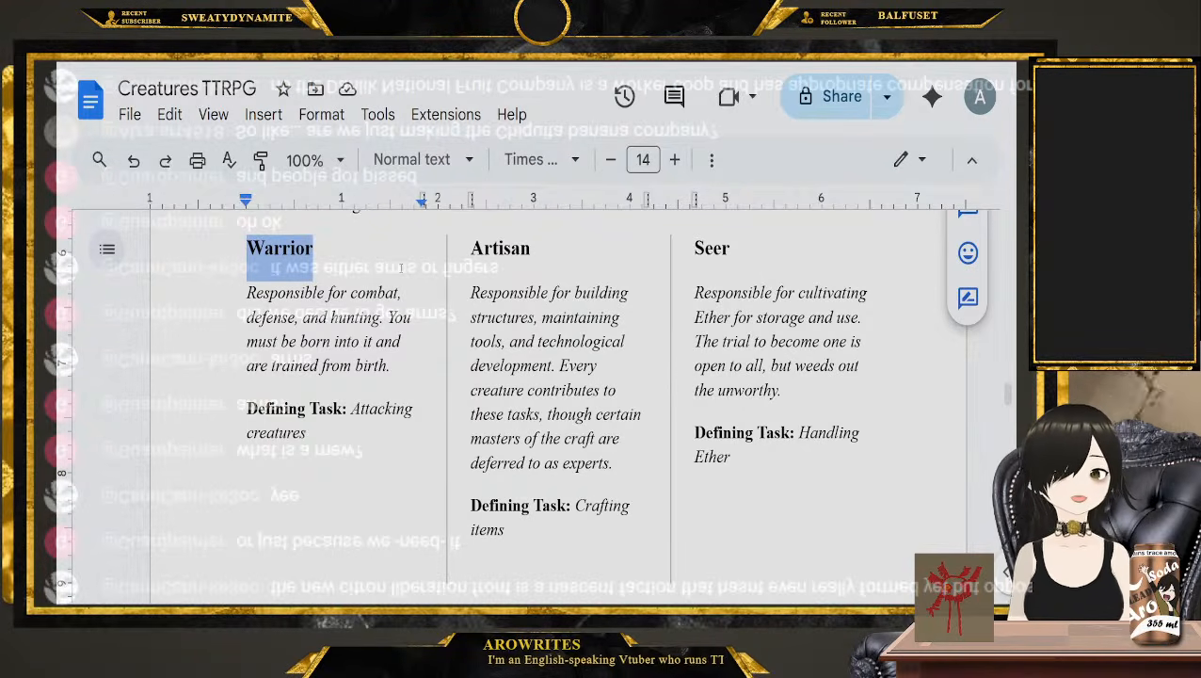
{"action": "double_click", "coordinate": [516, 248]}
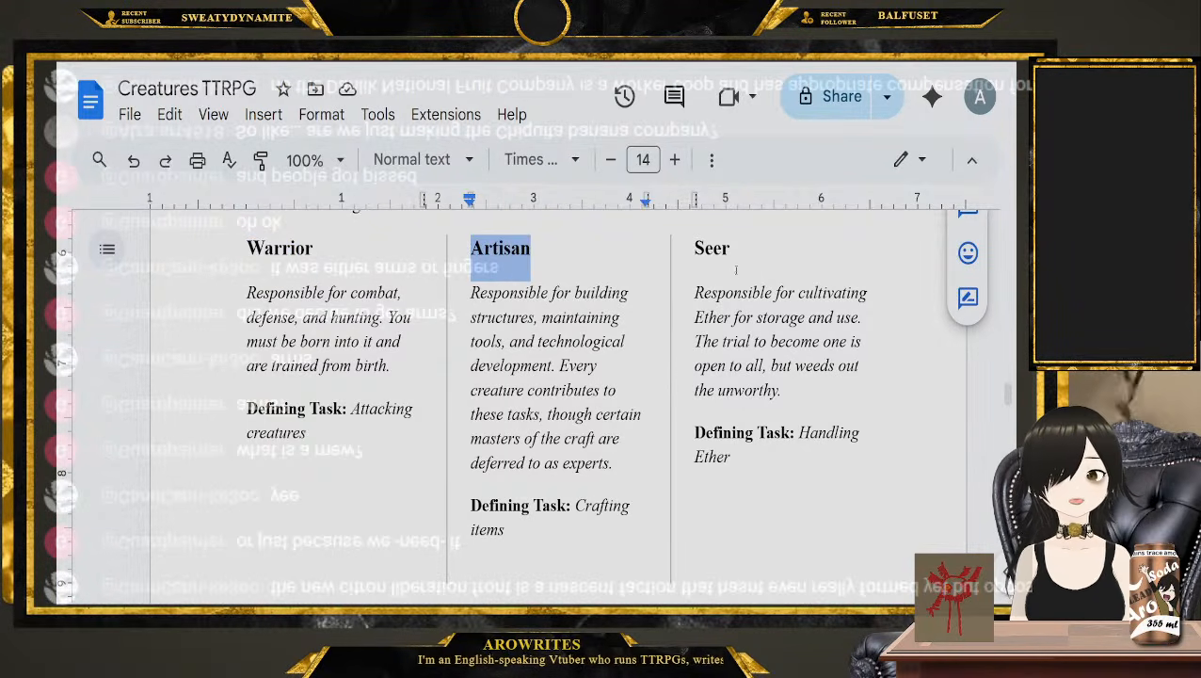
{"action": "double_click", "coordinate": [708, 249]}
{"action": "left_click_drag", "start_coordinate": [379, 440], "coordinate": [351, 409]}
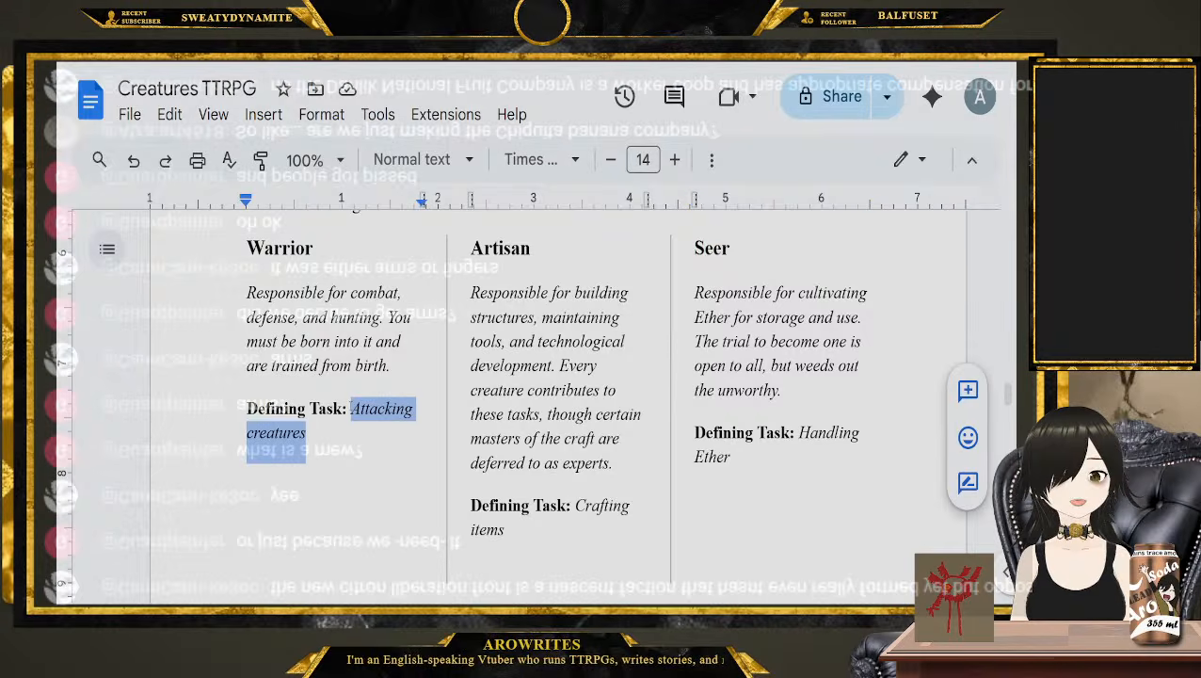
{"action": "left_click_drag", "start_coordinate": [527, 530], "coordinate": [575, 506]}
{"action": "left_click_drag", "start_coordinate": [732, 456], "coordinate": [800, 433]}
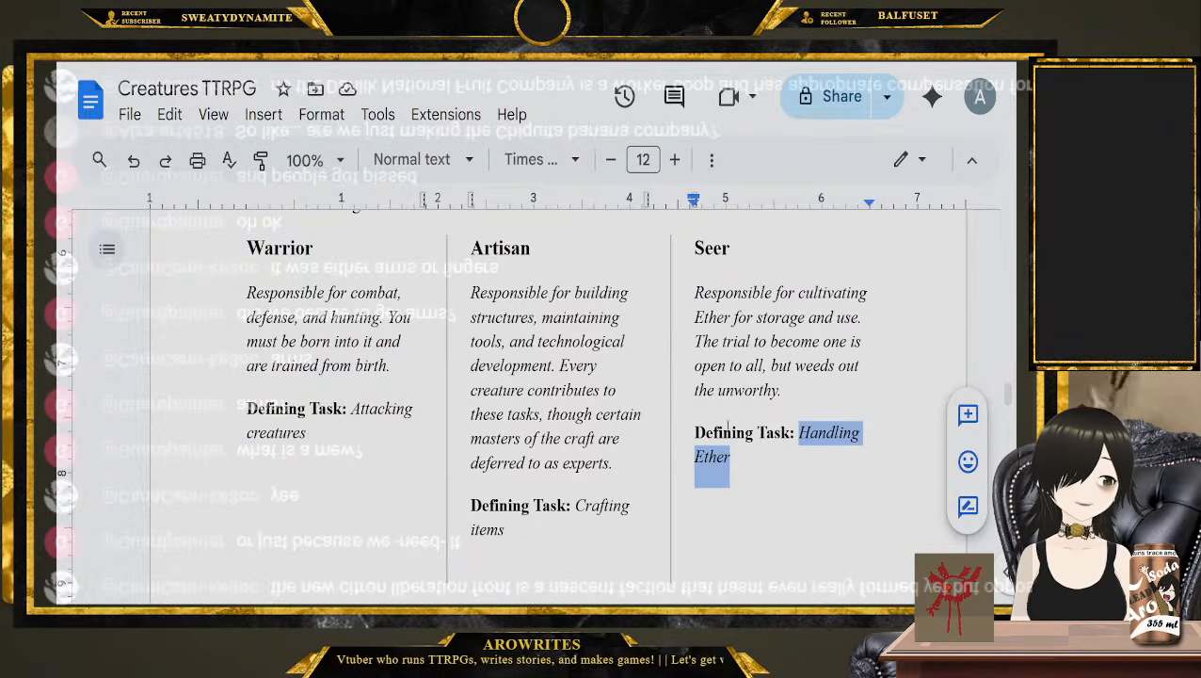
Read the Signature Item section through its last paragraph about Item Slots, marking the reading place with the cursor
{"action": "scroll", "coordinate": [645, 399], "scroll_direction": "down", "scroll_amount": 5}
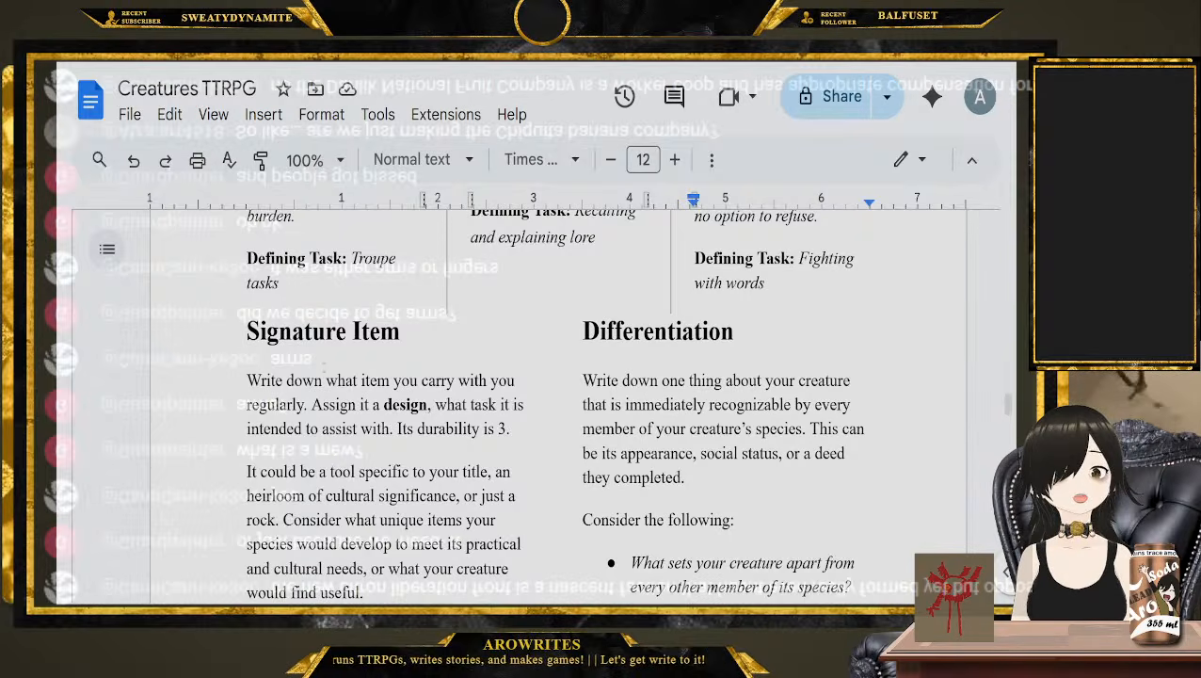
{"action": "scroll", "coordinate": [646, 399], "scroll_direction": "down", "scroll_amount": 1}
{"action": "left_click", "coordinate": [219, 328]}
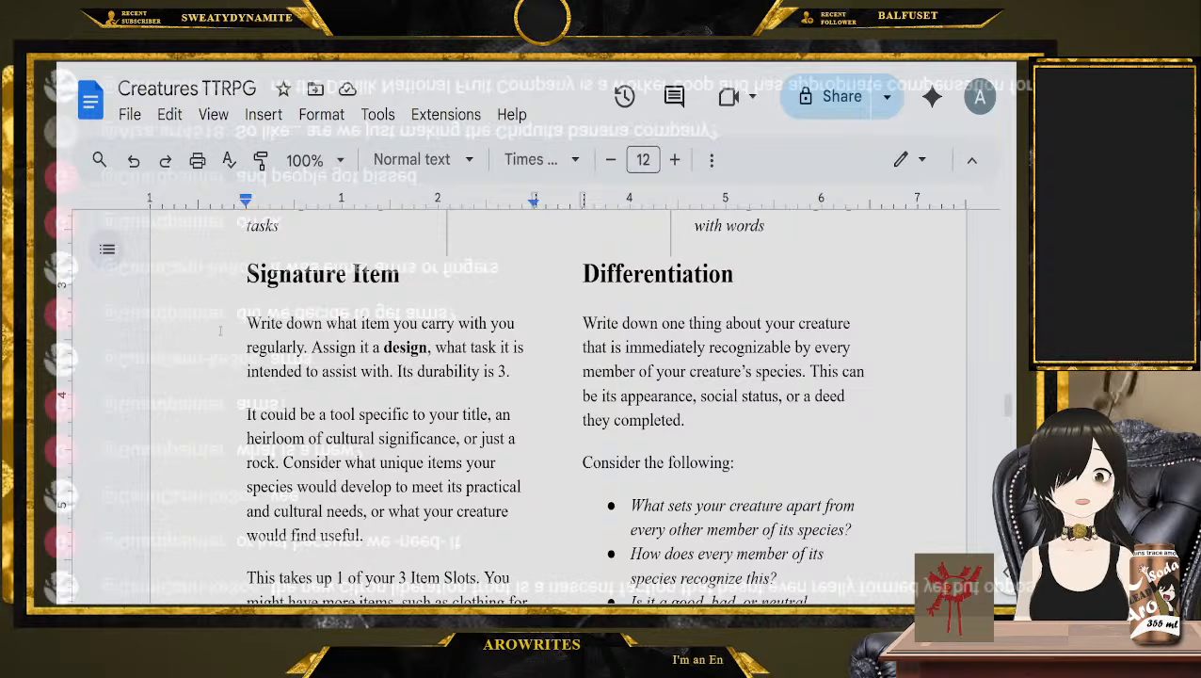
{"action": "scroll", "coordinate": [221, 339], "scroll_direction": "down", "scroll_amount": 1}
{"action": "left_click", "coordinate": [228, 363]}
{"action": "scroll", "coordinate": [228, 363], "scroll_direction": "down", "scroll_amount": 1}
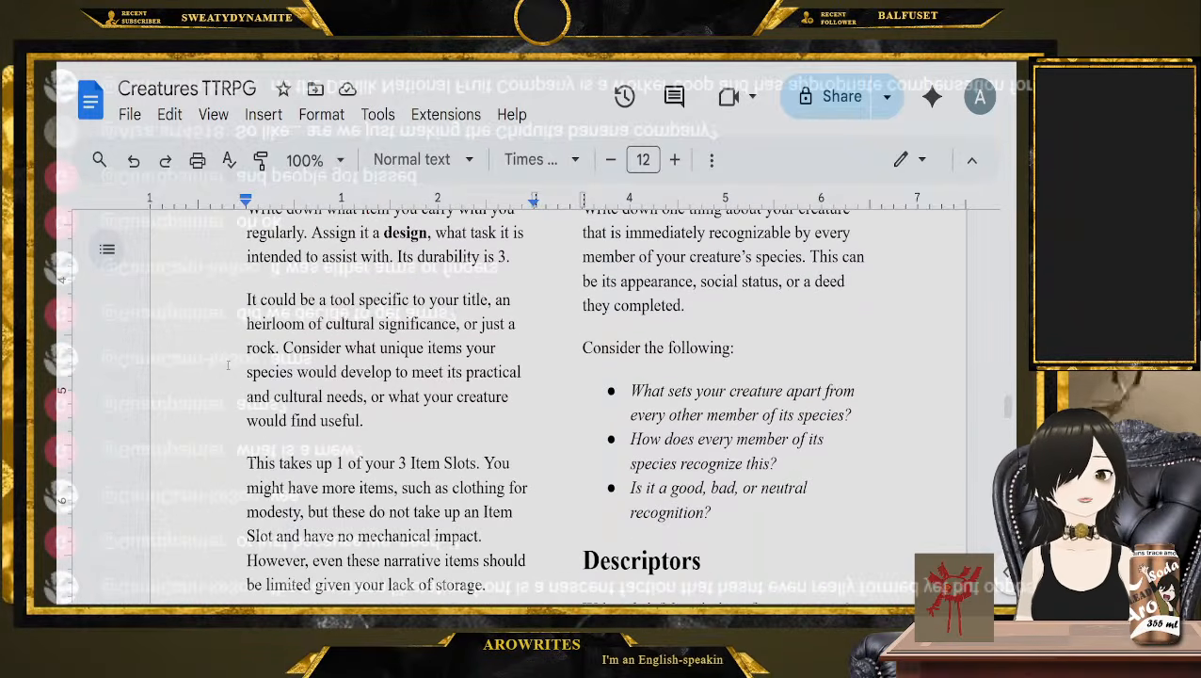
{"action": "left_click", "coordinate": [479, 428]}
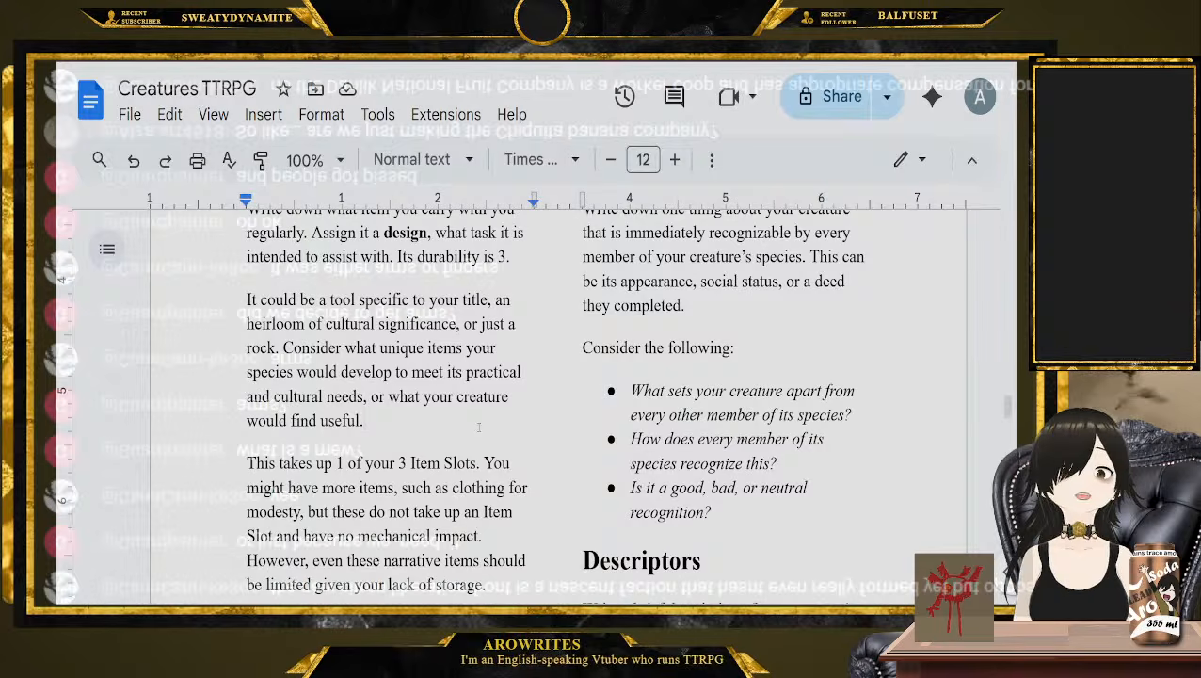
{"action": "scroll", "coordinate": [374, 543], "scroll_direction": "down", "scroll_amount": 1}
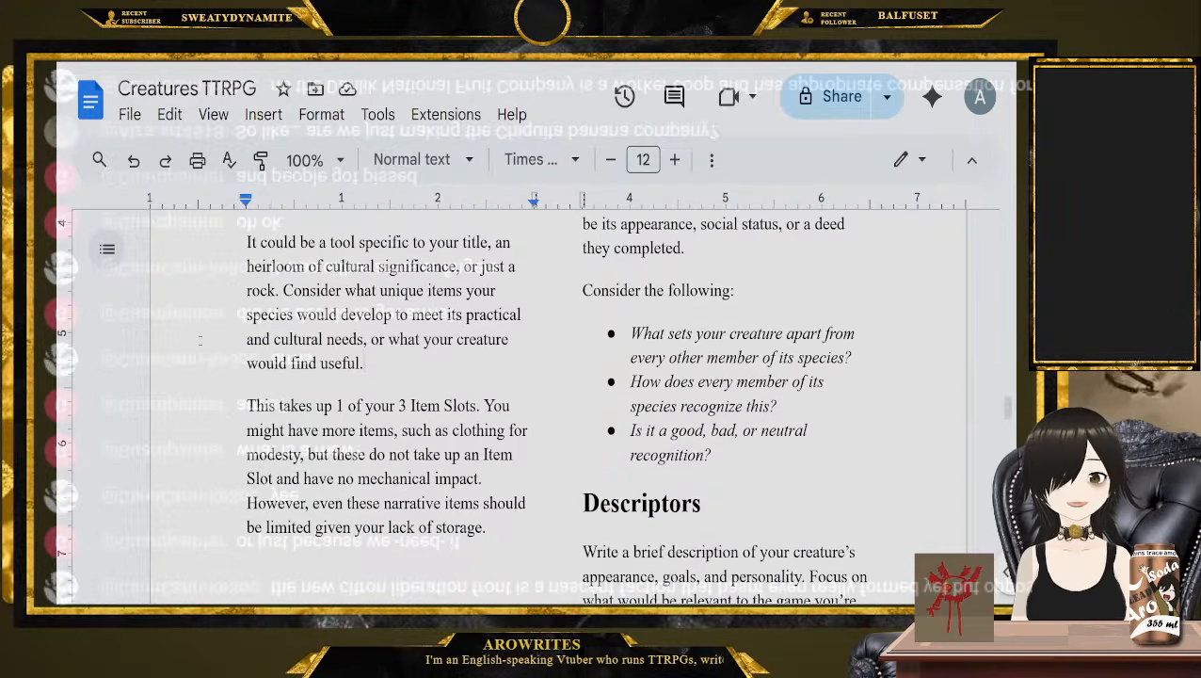
{"action": "left_click", "coordinate": [493, 562]}
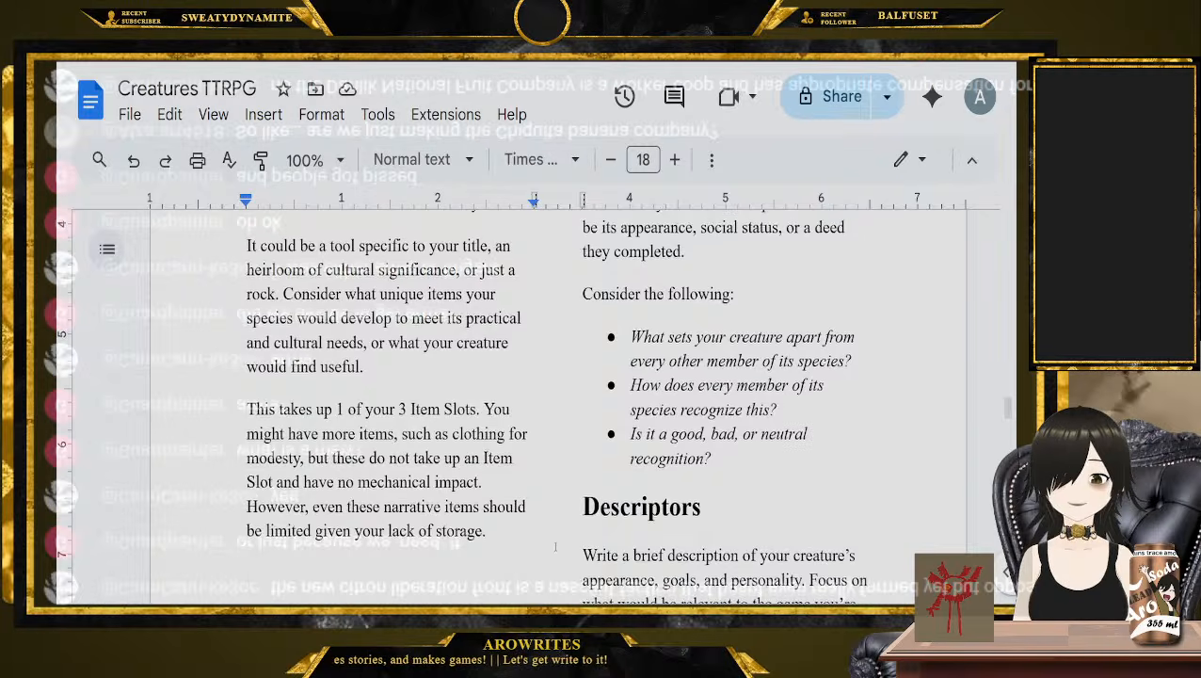
Read the Differentiation section, highlight its heading, and place the cursor after "they completed."
{"action": "scroll", "coordinate": [511, 565], "scroll_direction": "up", "scroll_amount": 3}
{"action": "scroll", "coordinate": [552, 541], "scroll_direction": "down", "scroll_amount": 2}
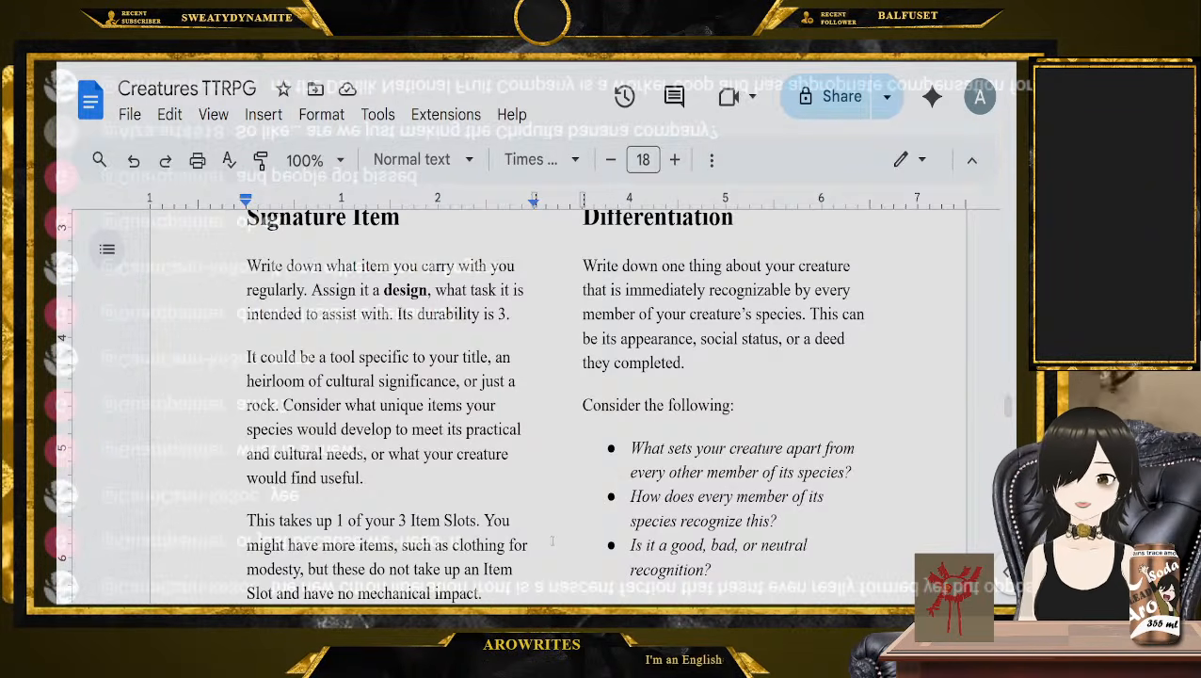
{"action": "left_click", "coordinate": [717, 364]}
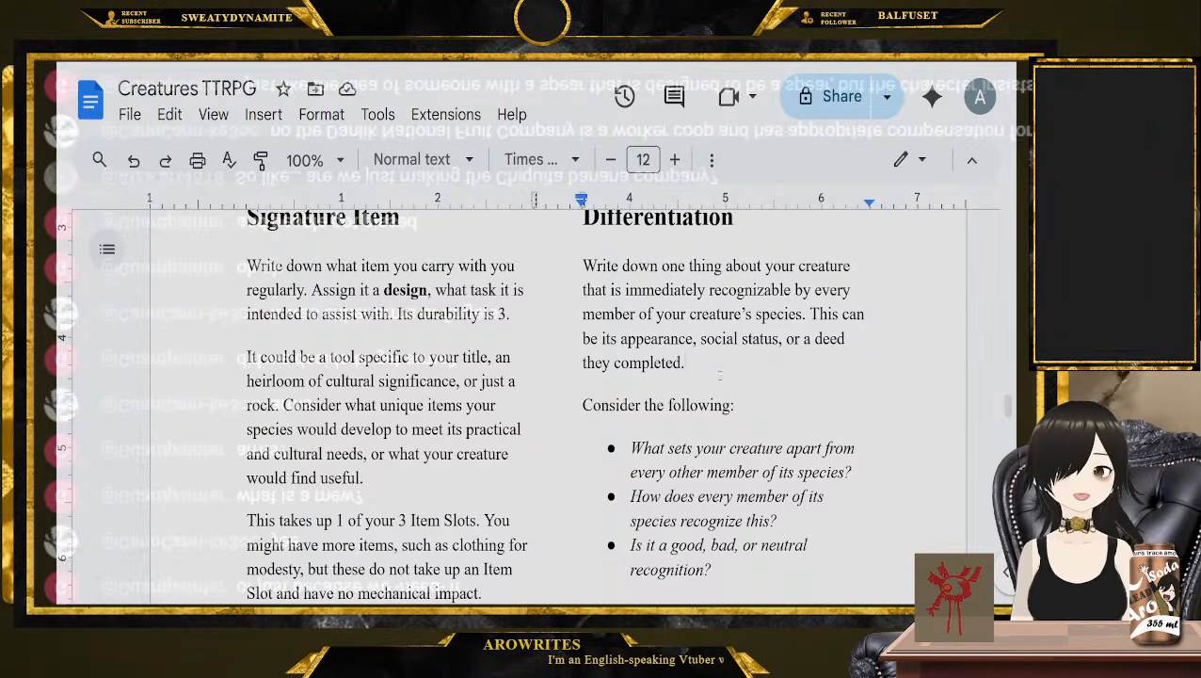
{"action": "scroll", "coordinate": [719, 375], "scroll_direction": "up", "scroll_amount": 1}
{"action": "left_click_drag", "start_coordinate": [734, 275], "coordinate": [578, 279]}
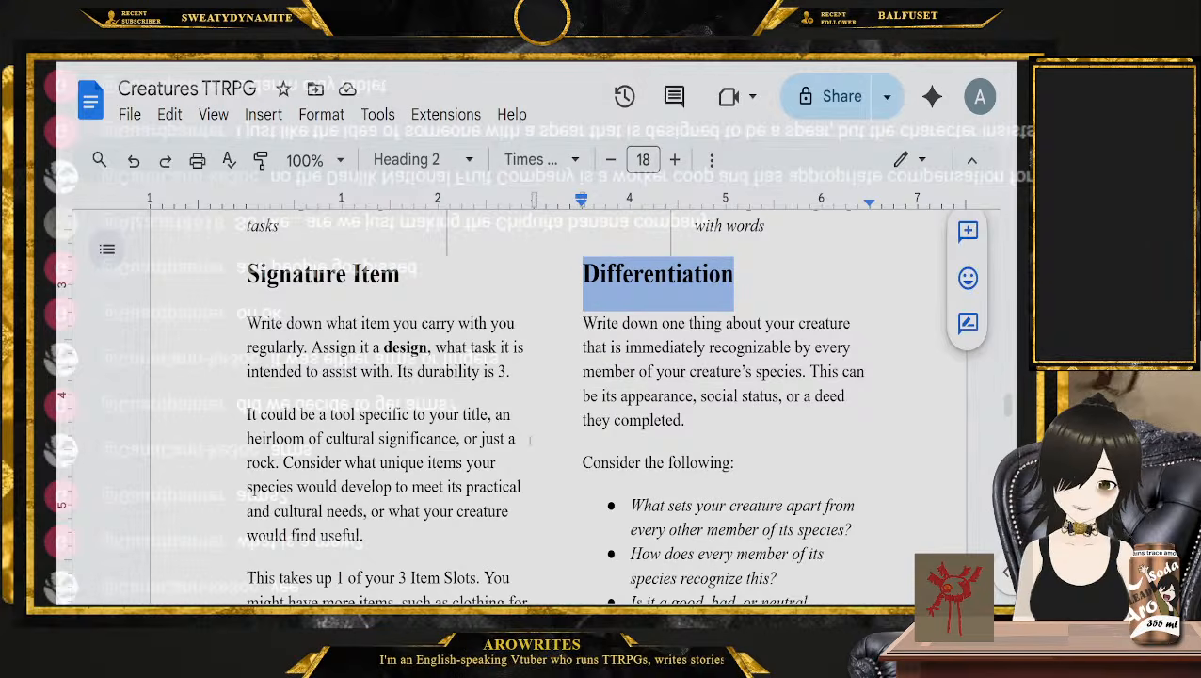
{"action": "left_click", "coordinate": [739, 430]}
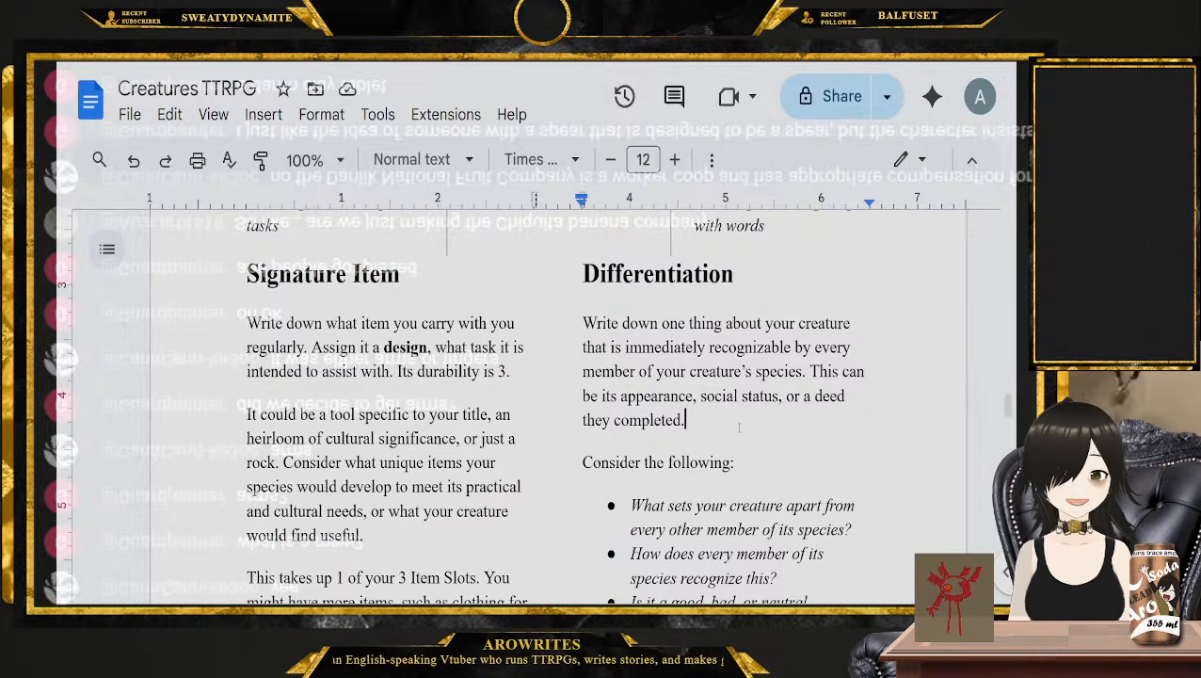
Go to the Descriptors section and place the cursor before "Write a brief description"
{"action": "scroll", "coordinate": [739, 429], "scroll_direction": "down", "scroll_amount": 2}
{"action": "scroll", "coordinate": [739, 429], "scroll_direction": "down", "scroll_amount": 2}
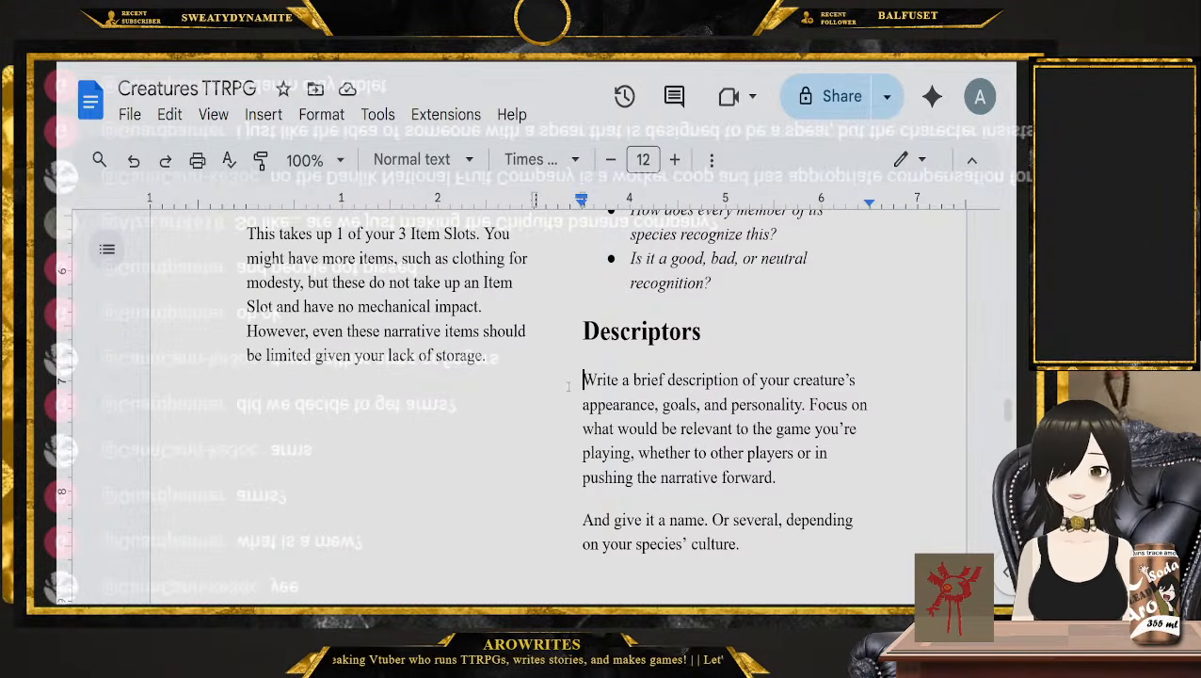
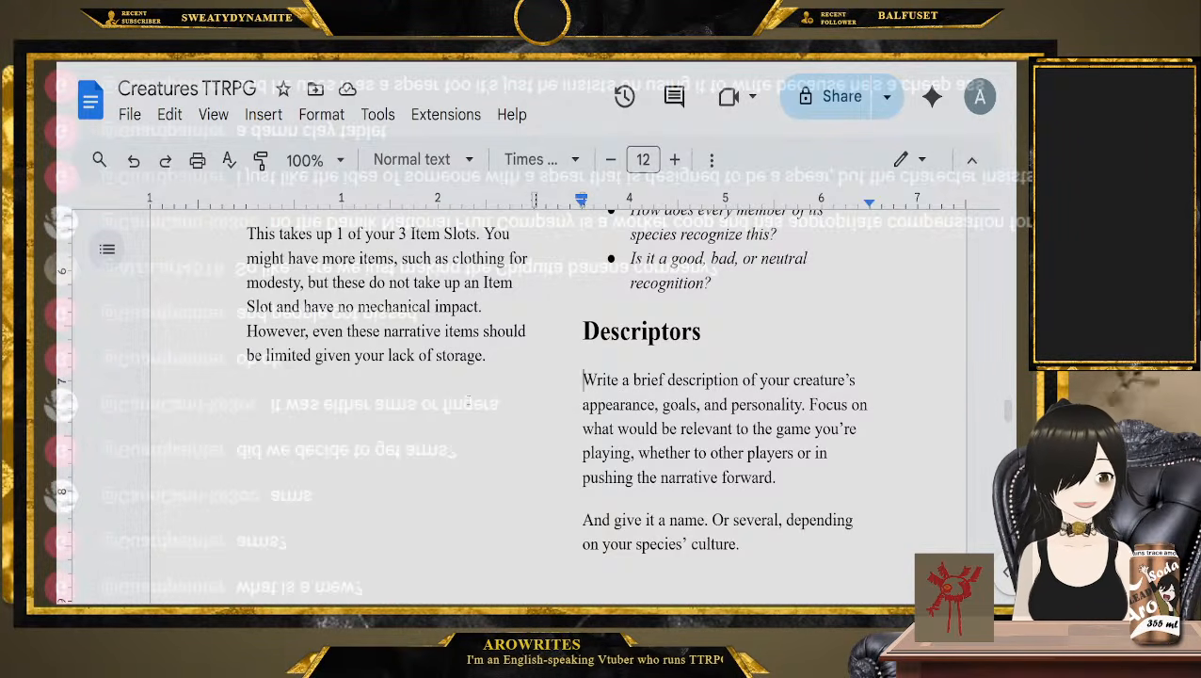
Go to the Health Tree section and highlight "Assign each node one of your species' traits.", followed by "Wounds and/or Injuries"
{"action": "scroll", "coordinate": [468, 399], "scroll_direction": "down", "scroll_amount": 10}
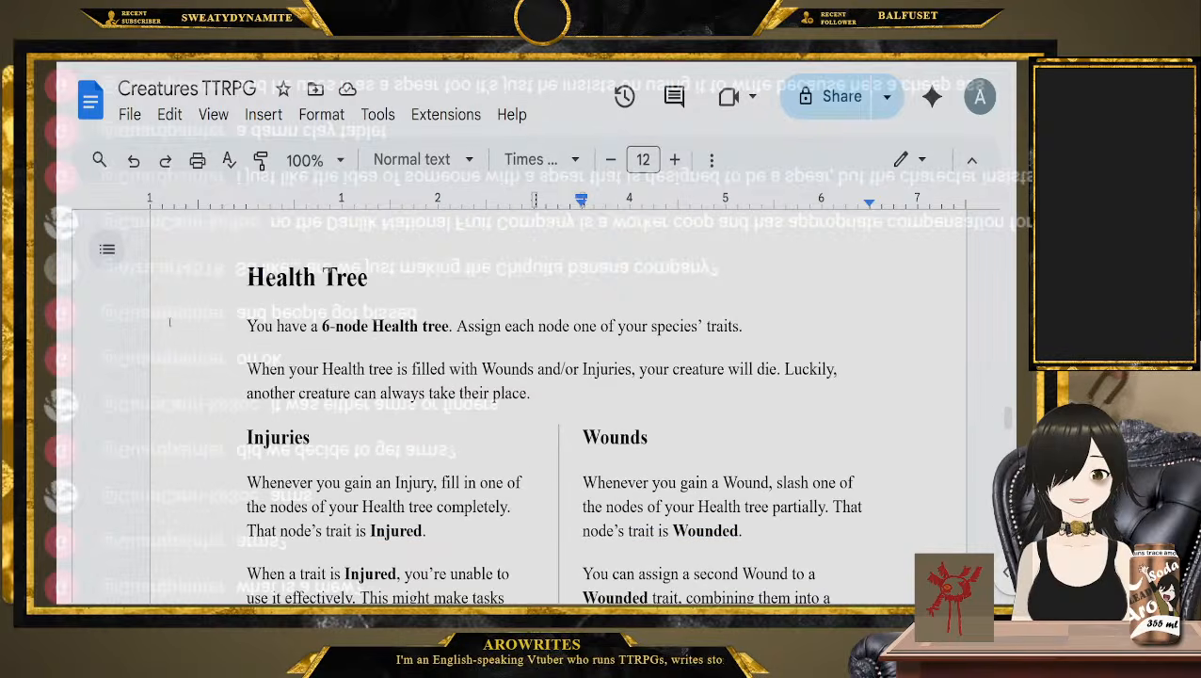
{"action": "left_click_drag", "start_coordinate": [213, 333], "coordinate": [765, 331]}
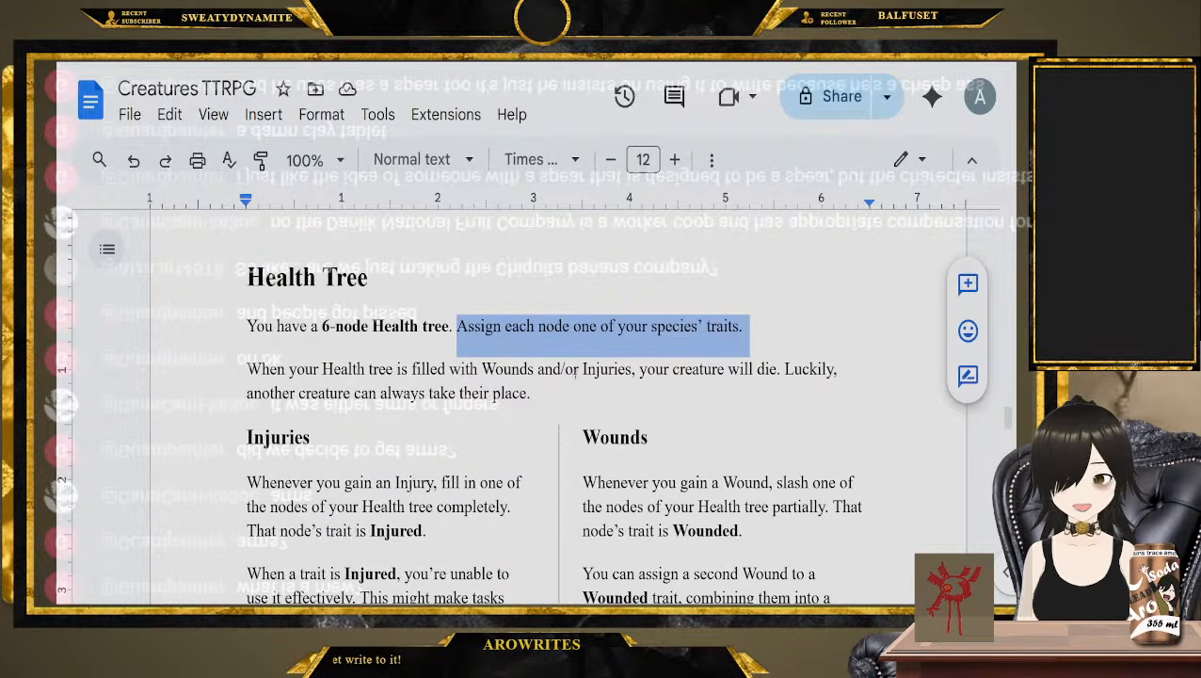
{"action": "left_click_drag", "start_coordinate": [482, 369], "coordinate": [633, 370]}
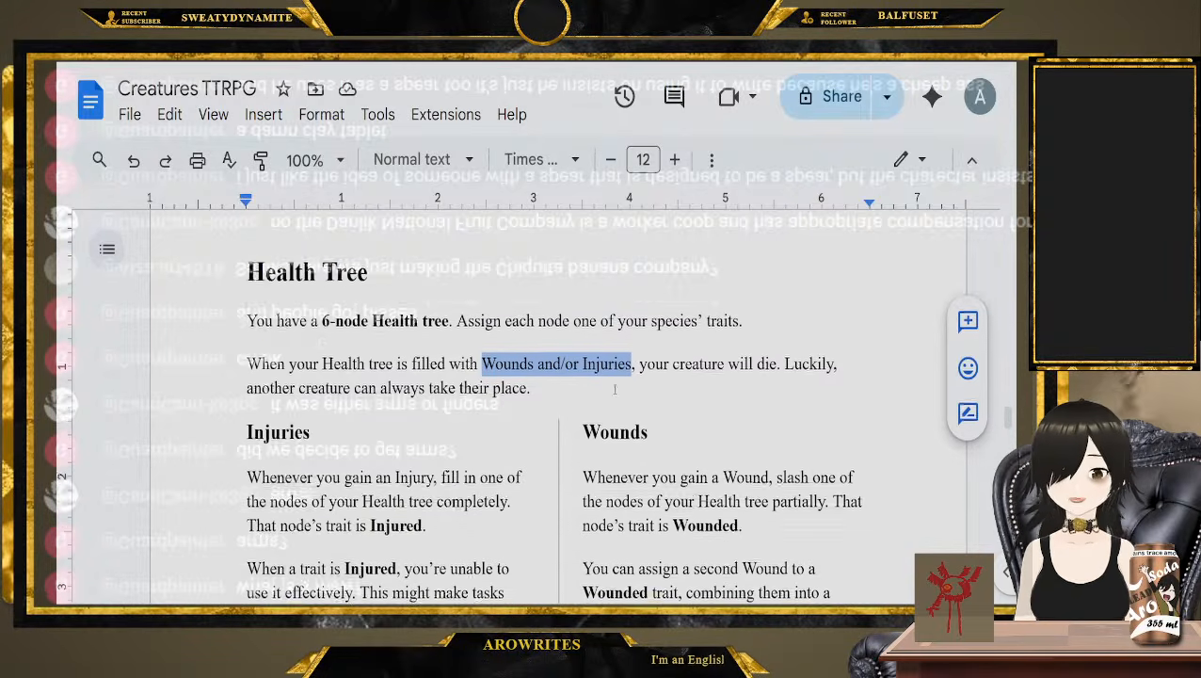
Read the Injuries section, highlighting its opening sentence about filling in a node, and place the cursor after "Injuries or Wounds."
{"action": "scroll", "coordinate": [488, 332], "scroll_direction": "down", "scroll_amount": 1}
{"action": "scroll", "coordinate": [498, 359], "scroll_direction": "down", "scroll_amount": 1}
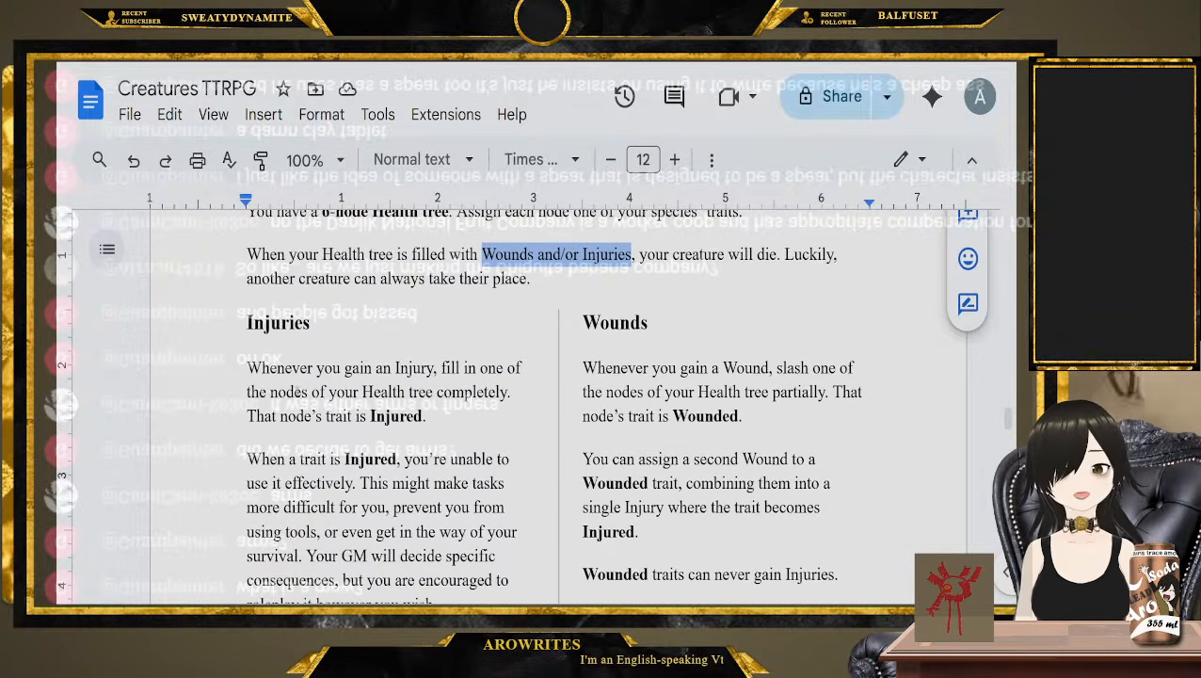
{"action": "mouse_move", "coordinate": [247, 368]}
{"action": "left_mouse_down"}
{"action": "mouse_move", "coordinate": [335, 392]}
{"action": "mouse_move", "coordinate": [465, 394]}
{"action": "left_mouse_up"}
{"action": "scroll", "coordinate": [465, 394], "scroll_direction": "down", "scroll_amount": 1}
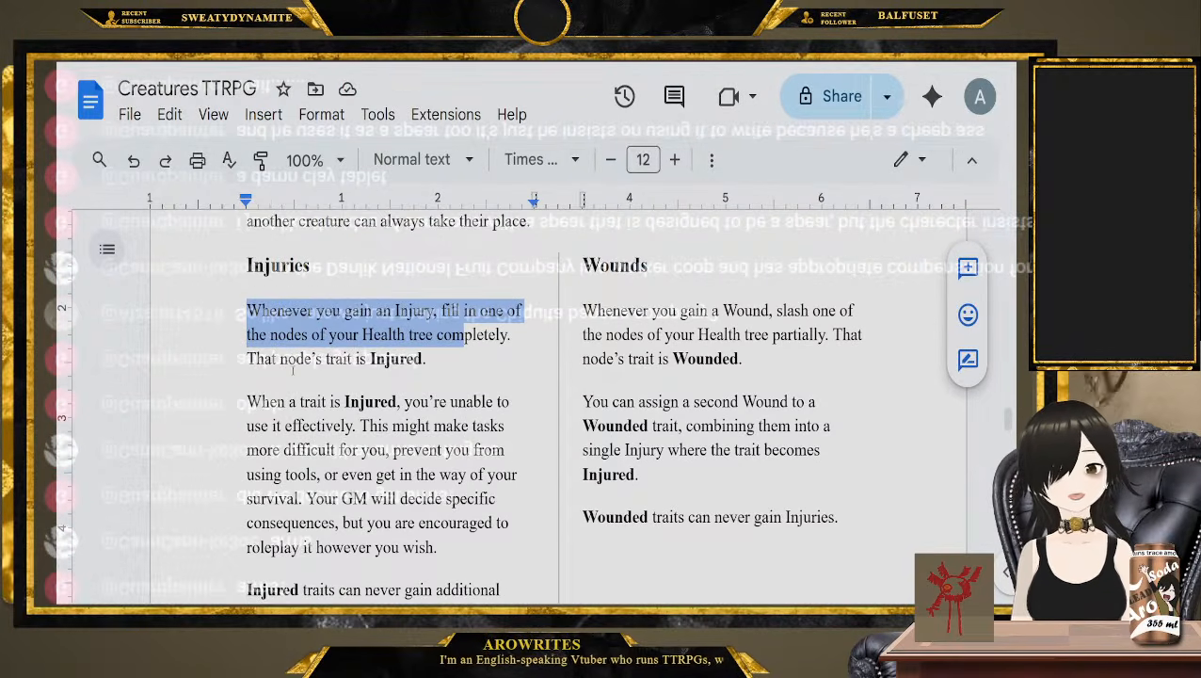
{"action": "left_click", "coordinate": [231, 402]}
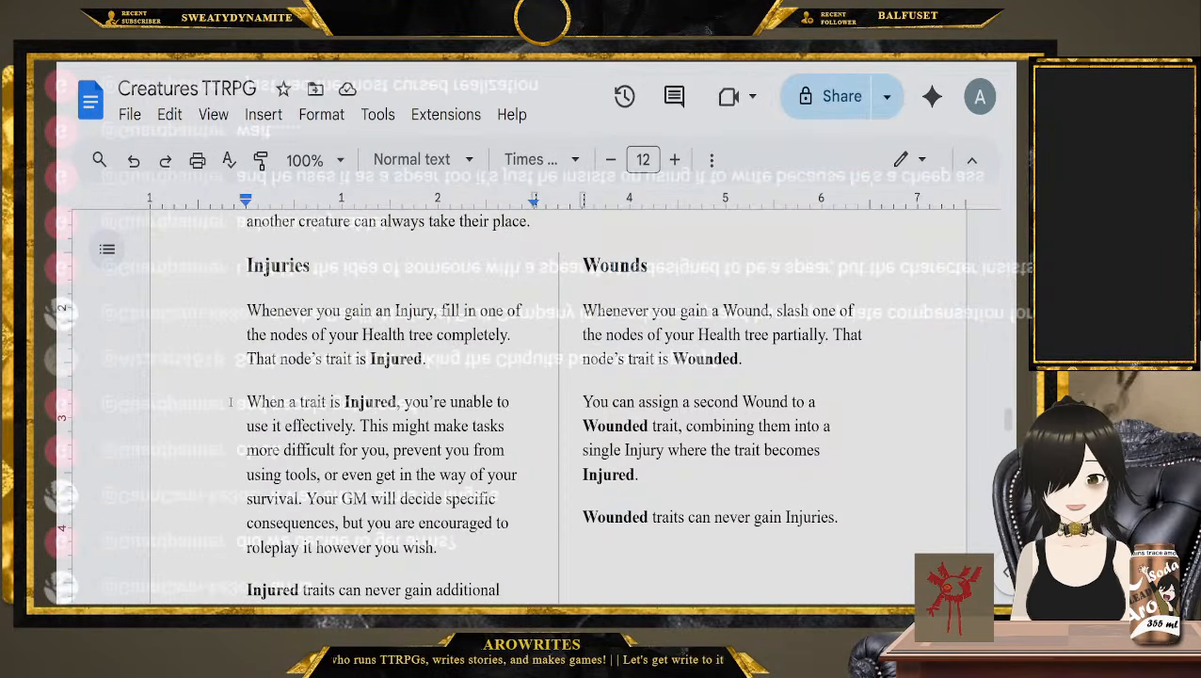
{"action": "scroll", "coordinate": [229, 405], "scroll_direction": "down", "scroll_amount": 1}
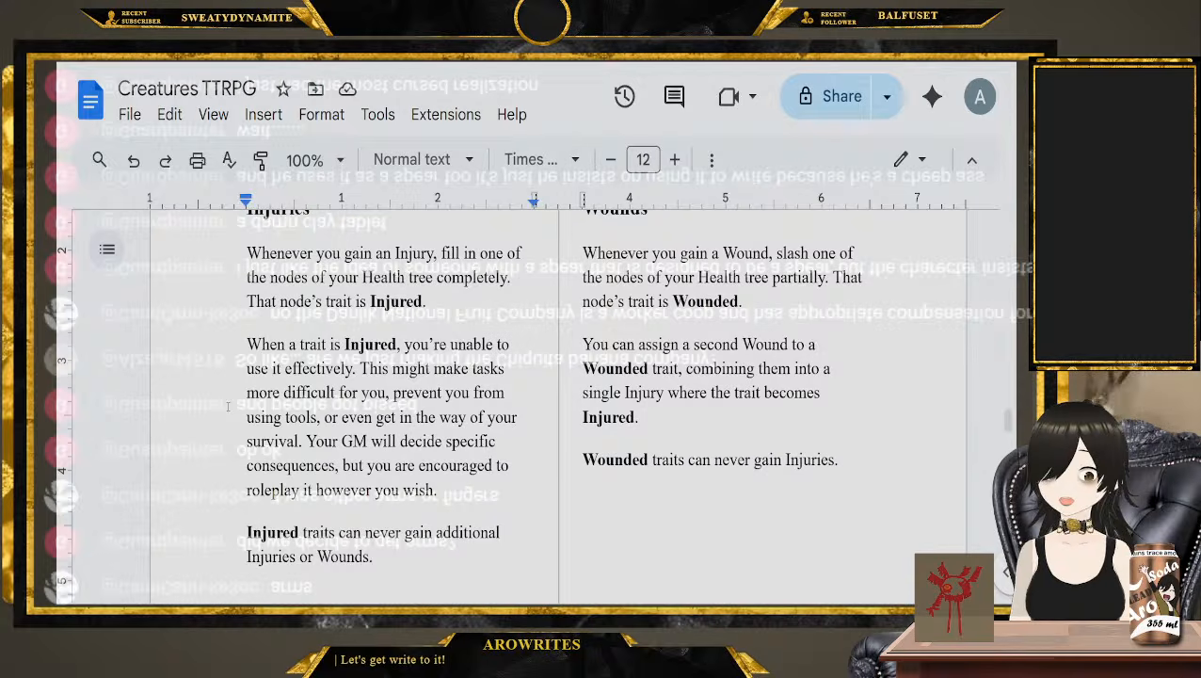
{"action": "scroll", "coordinate": [329, 462], "scroll_direction": "down", "scroll_amount": 1}
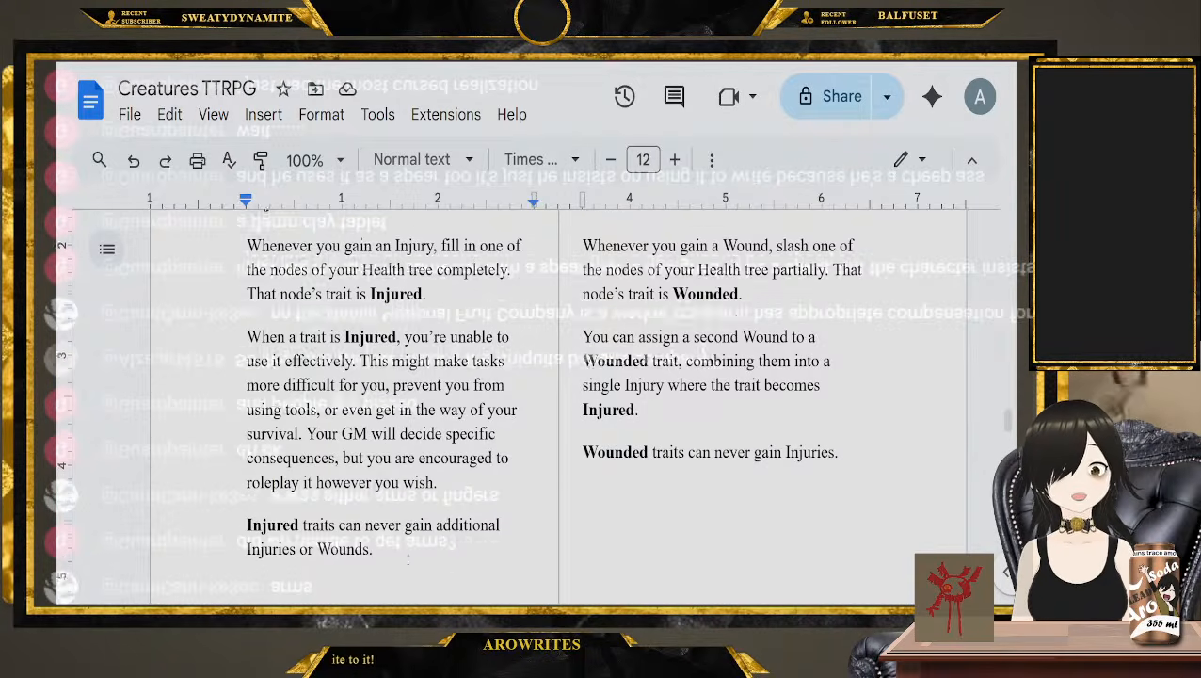
{"action": "left_click", "coordinate": [428, 511]}
{"action": "left_click_drag", "start_coordinate": [431, 511], "coordinate": [300, 509]}
{"action": "left_click", "coordinate": [434, 508]}
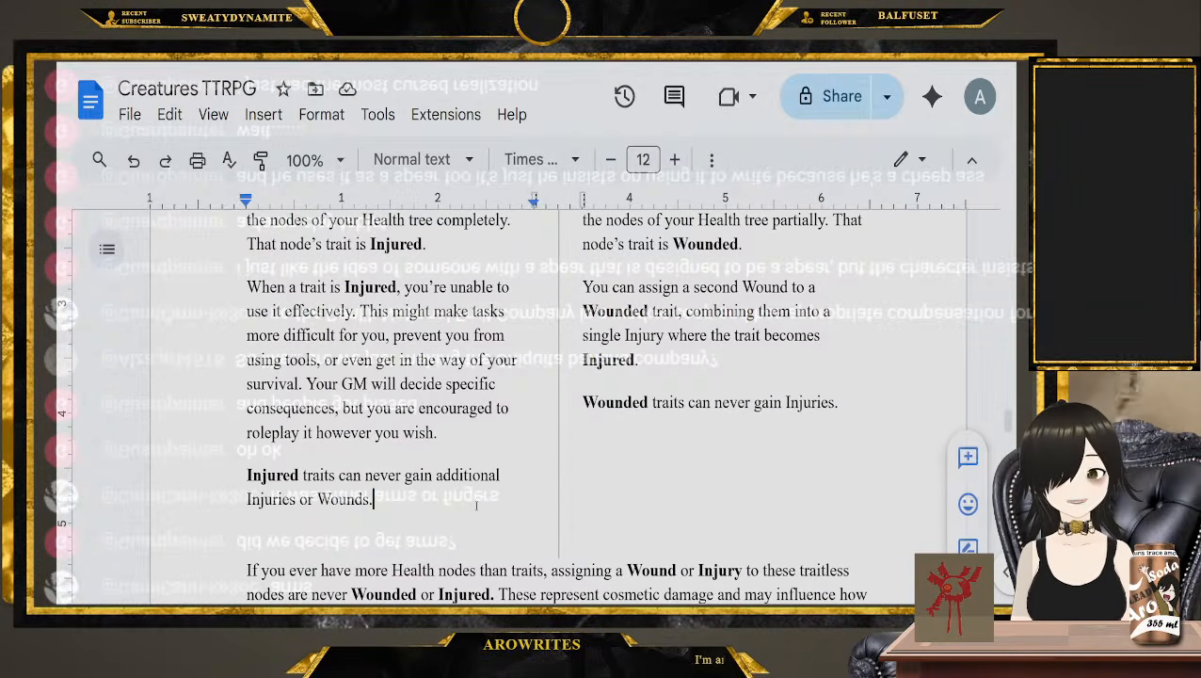
In the Wounds section, highlight the words about slashing a node partially and place the cursor after "You can assign a second Wound to a"
{"action": "scroll", "coordinate": [622, 400], "scroll_direction": "up", "scroll_amount": 3}
{"action": "scroll", "coordinate": [626, 395], "scroll_direction": "down", "scroll_amount": 1}
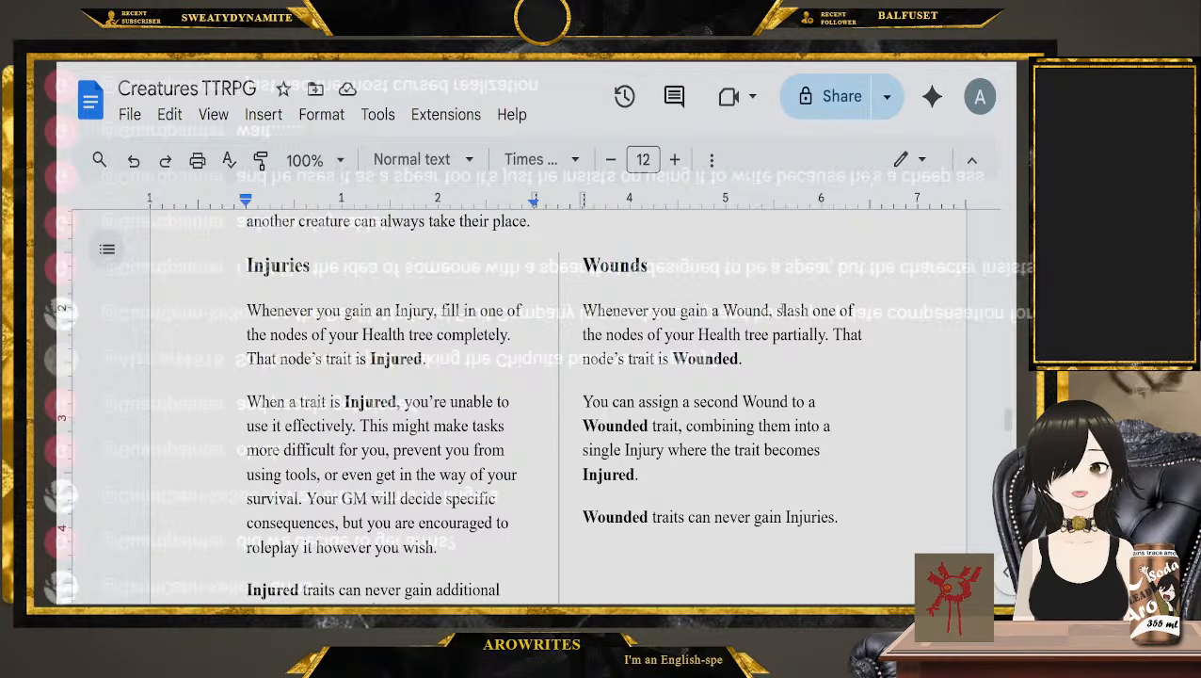
{"action": "left_click", "coordinate": [780, 310]}
{"action": "mouse_move", "coordinate": [781, 311]}
{"action": "left_mouse_down"}
{"action": "mouse_move", "coordinate": [764, 335]}
{"action": "mouse_move", "coordinate": [826, 335]}
{"action": "left_mouse_up"}
{"action": "scroll", "coordinate": [765, 368], "scroll_direction": "down", "scroll_amount": 1}
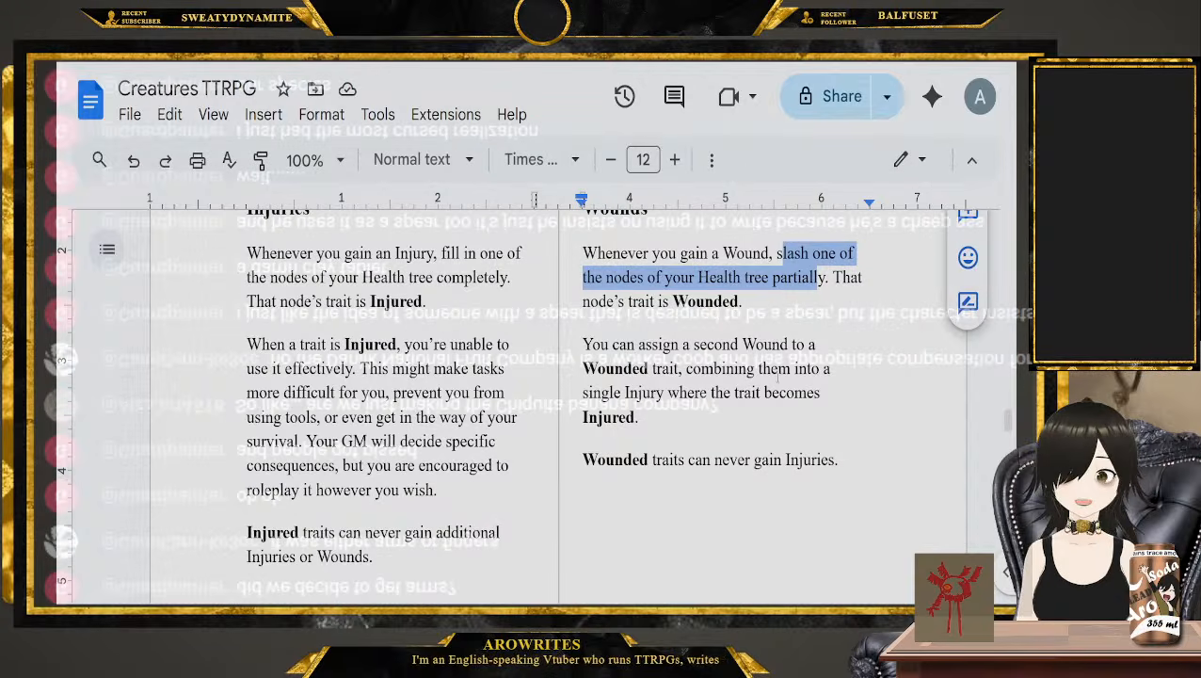
{"action": "left_click", "coordinate": [820, 355]}
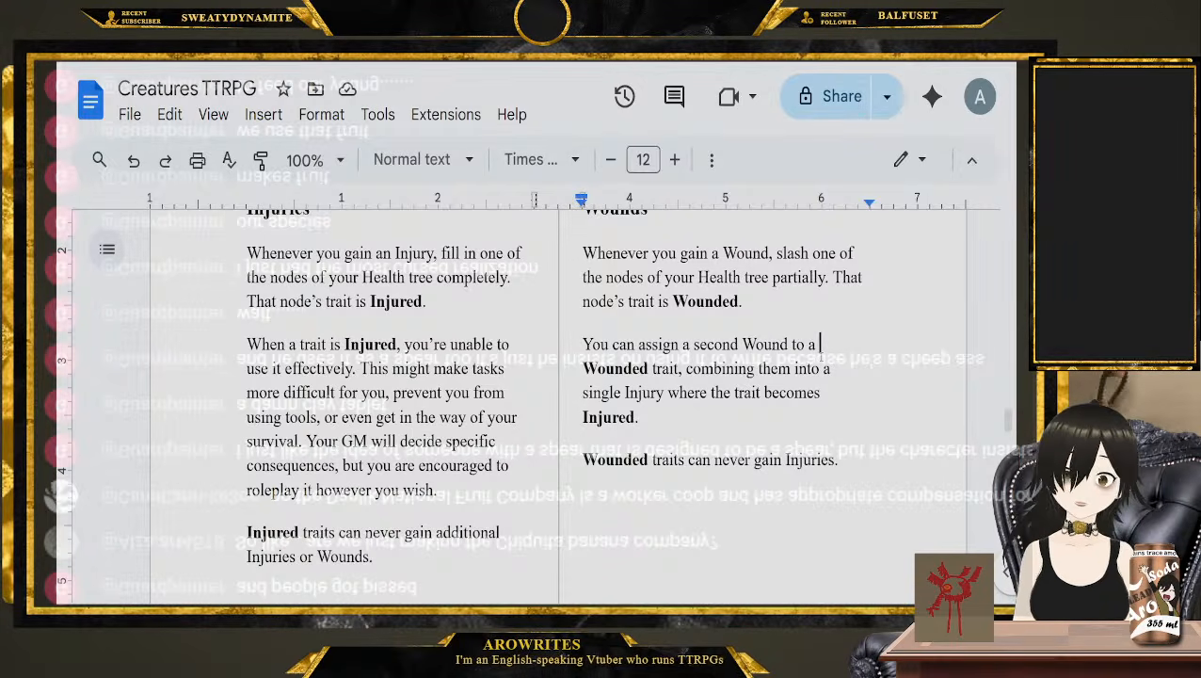
Place the cursor before "If you ever have more Health nodes than traits" and read on through the Rest and Recovery section
{"action": "scroll", "coordinate": [457, 433], "scroll_direction": "down", "scroll_amount": 3}
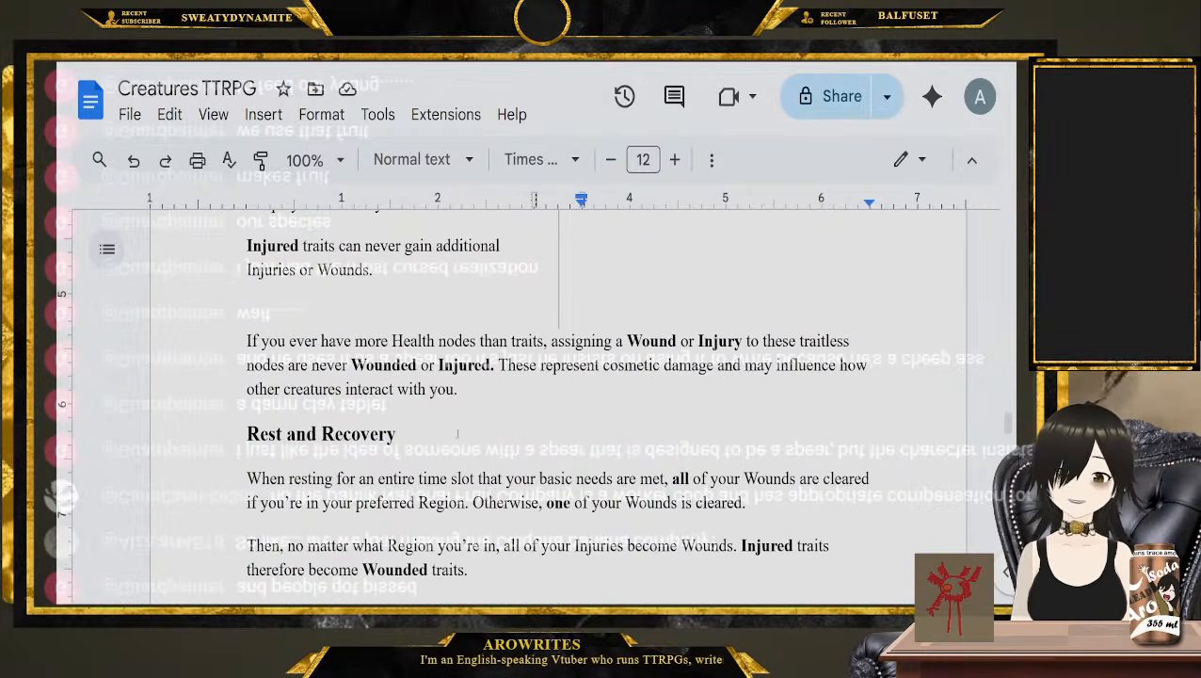
{"action": "left_click", "coordinate": [269, 311]}
{"action": "left_click", "coordinate": [234, 341]}
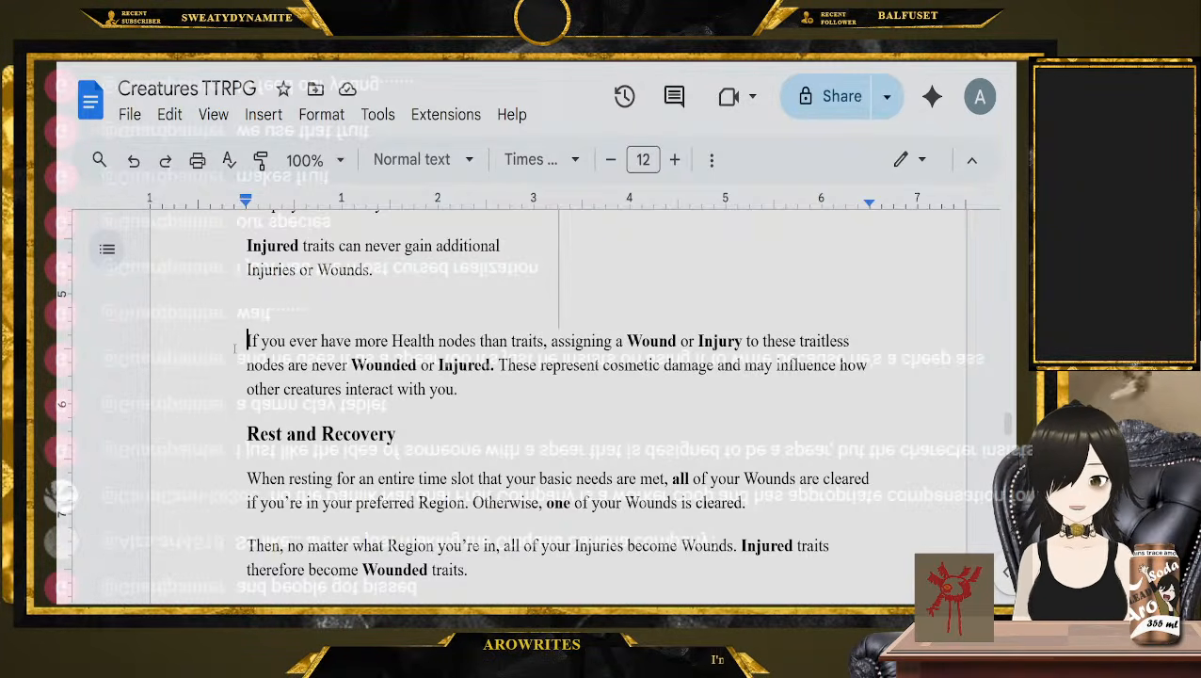
{"action": "scroll", "coordinate": [216, 406], "scroll_direction": "down", "scroll_amount": 2}
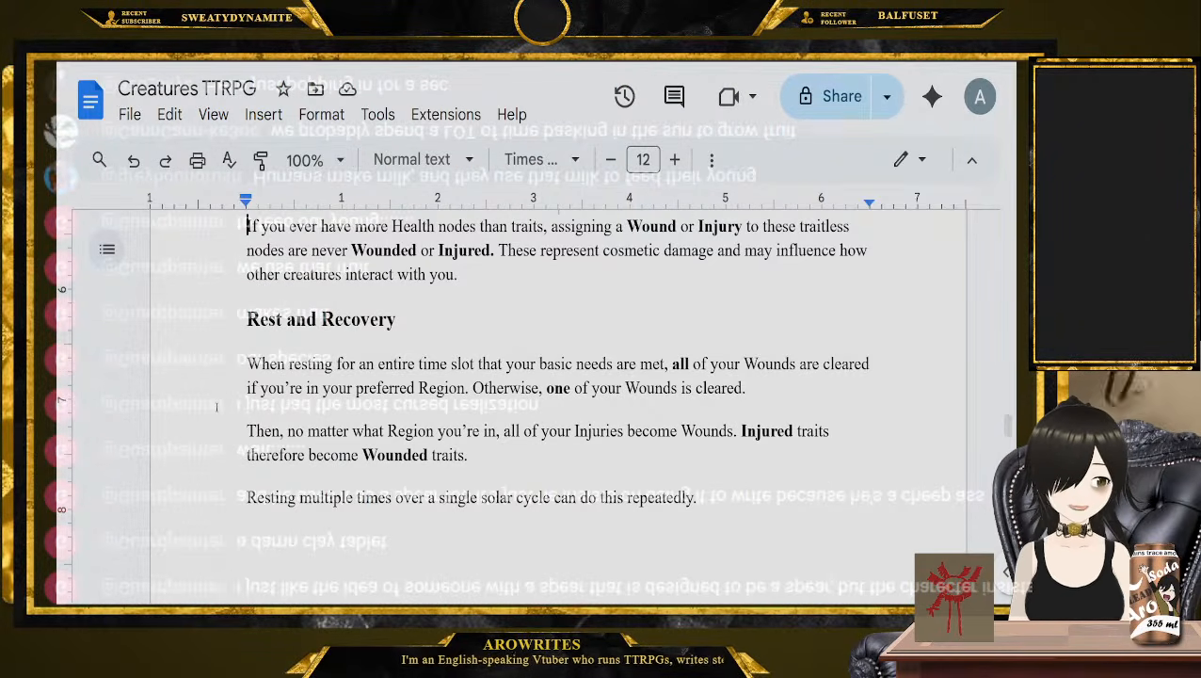
{"action": "scroll", "coordinate": [184, 396], "scroll_direction": "down", "scroll_amount": 5}
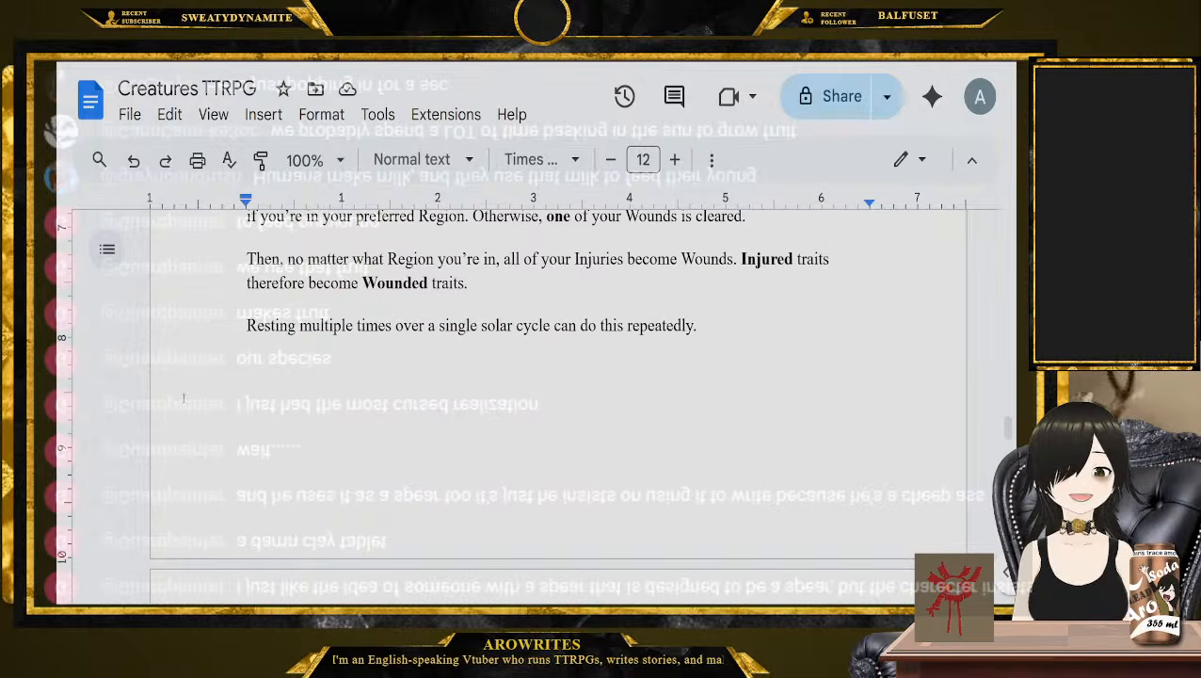
Highlight the Death's Door heading with its two introductory paragraphs, and place the cursor after "sparks of Ether within"
{"action": "scroll", "coordinate": [184, 376], "scroll_direction": "down", "scroll_amount": 2}
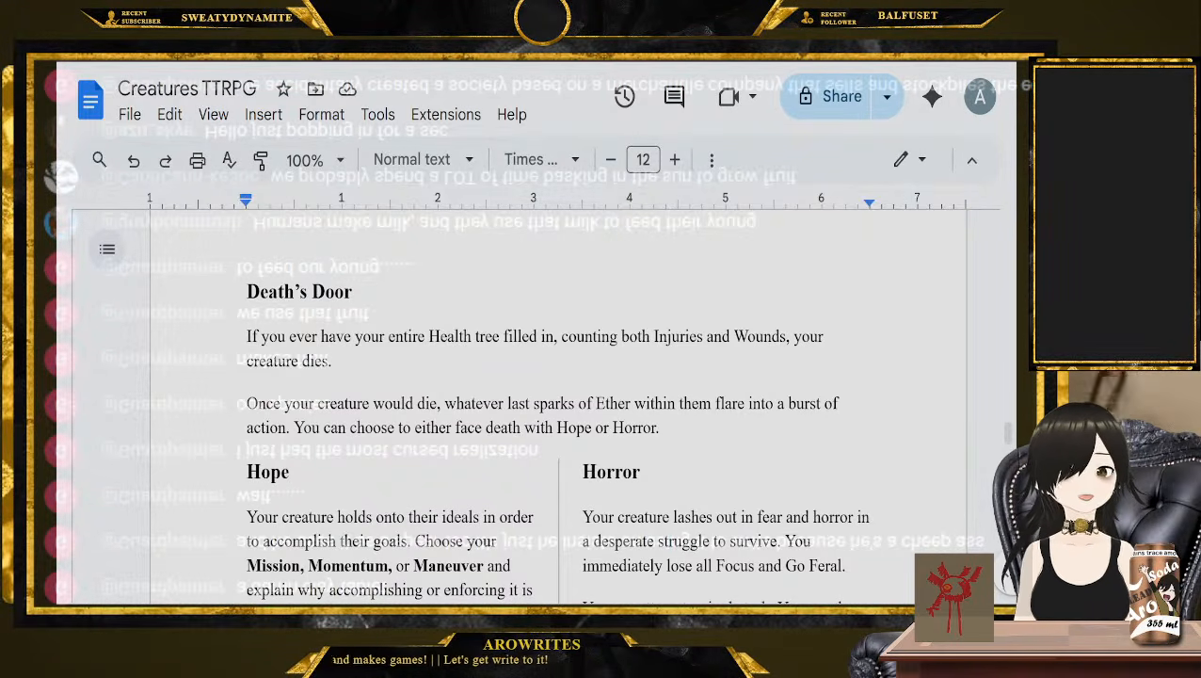
{"action": "left_click_drag", "start_coordinate": [246, 290], "coordinate": [659, 428]}
{"action": "scroll", "coordinate": [649, 420], "scroll_direction": "down", "scroll_amount": 1}
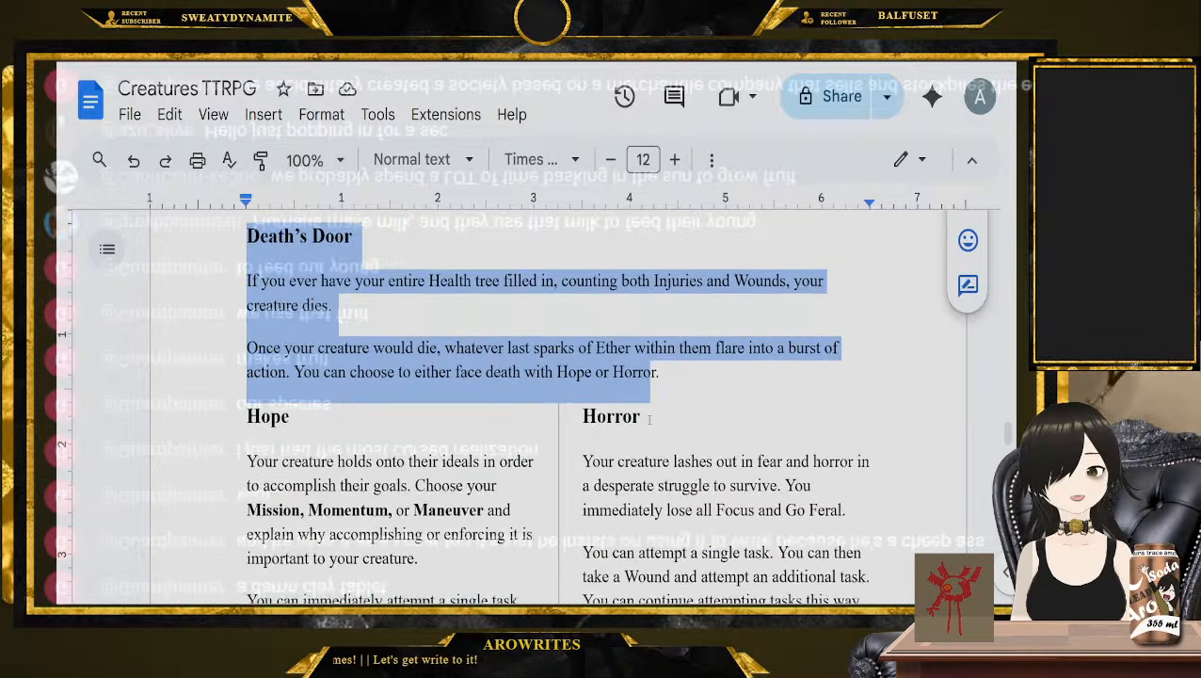
{"action": "left_click", "coordinate": [677, 348]}
Highlight the Hope section through "Mission, Momentum, or Maneuver.", followed by the whole Horror section
{"action": "scroll", "coordinate": [524, 358], "scroll_direction": "down", "scroll_amount": 2}
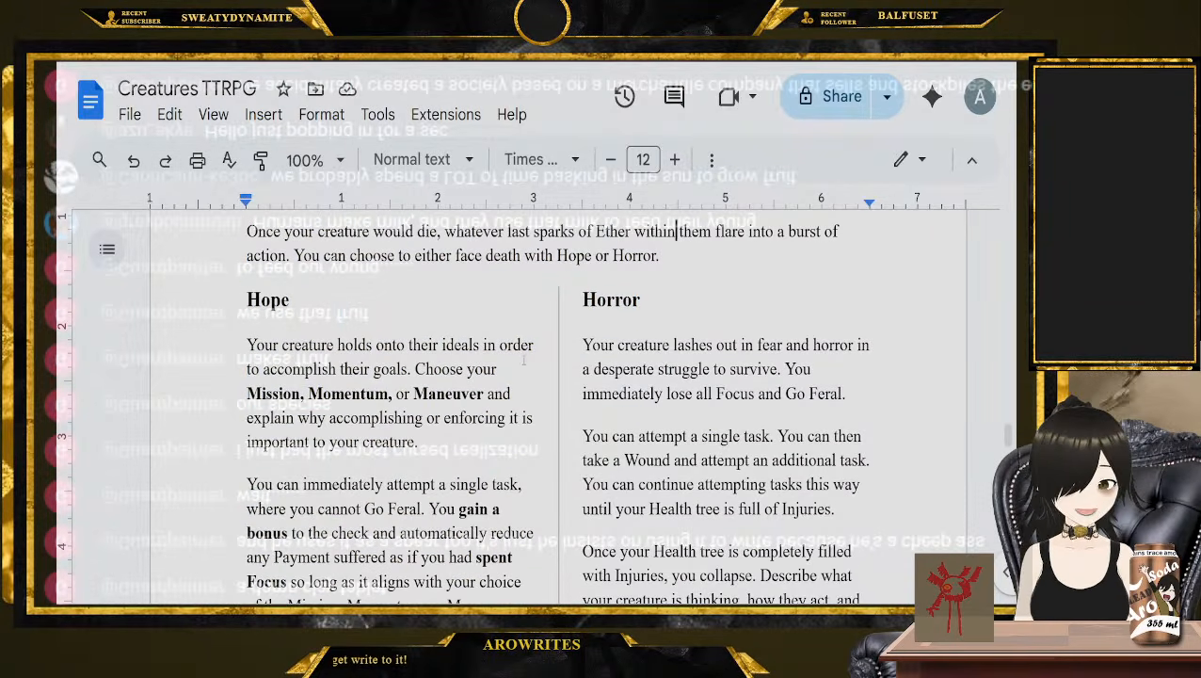
{"action": "scroll", "coordinate": [524, 361], "scroll_direction": "down", "scroll_amount": 1}
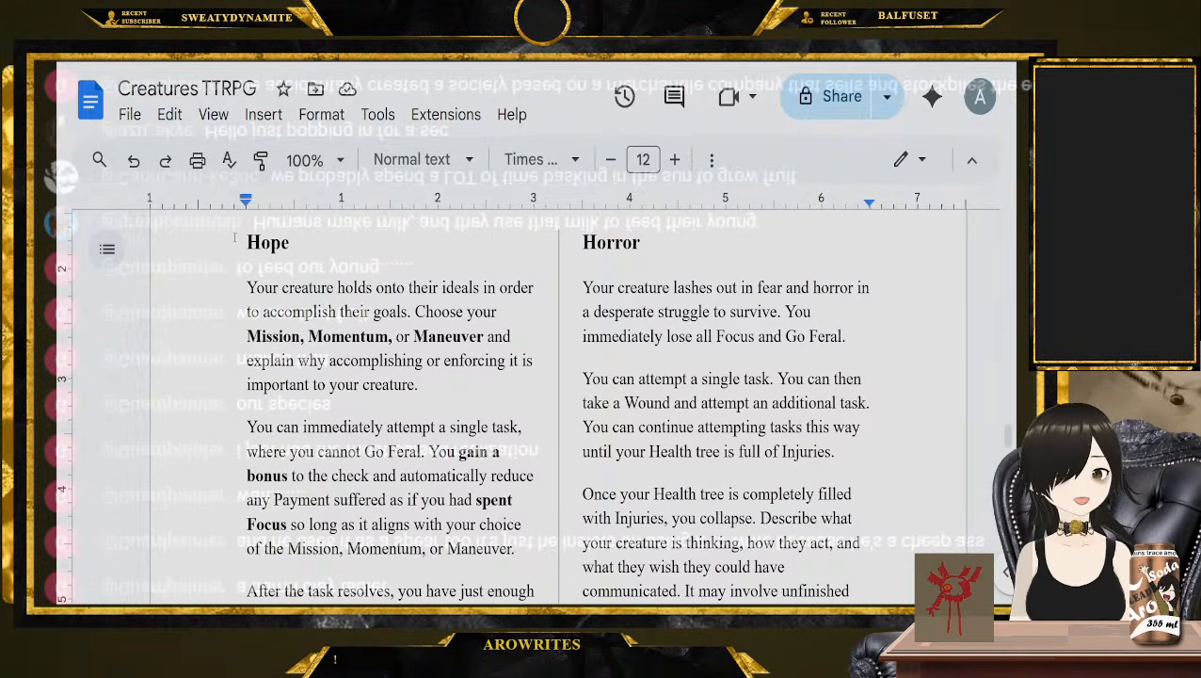
{"action": "left_click_drag", "start_coordinate": [241, 247], "coordinate": [515, 444]}
{"action": "scroll", "coordinate": [452, 339], "scroll_direction": "down", "scroll_amount": 2}
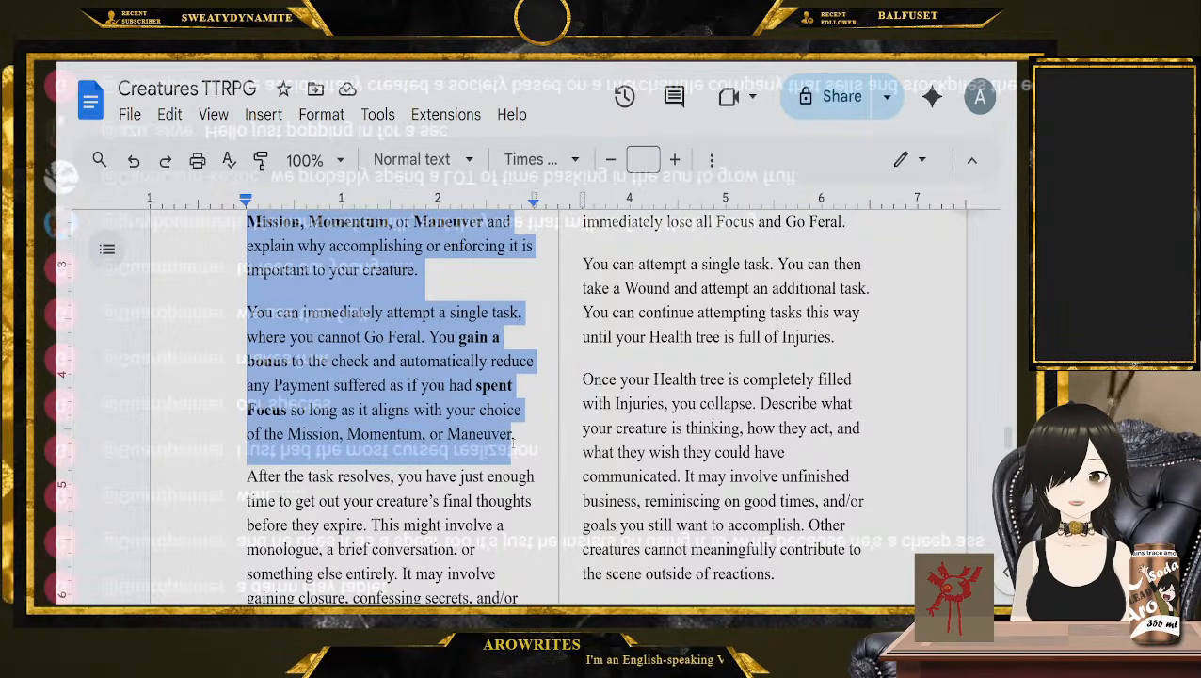
{"action": "scroll", "coordinate": [514, 442], "scroll_direction": "up", "scroll_amount": 2}
{"action": "left_click_drag", "start_coordinate": [594, 281], "coordinate": [854, 476]}
{"action": "scroll", "coordinate": [857, 253], "scroll_direction": "down", "scroll_amount": 4}
{"action": "scroll", "coordinate": [854, 477], "scroll_direction": "up", "scroll_amount": 2}
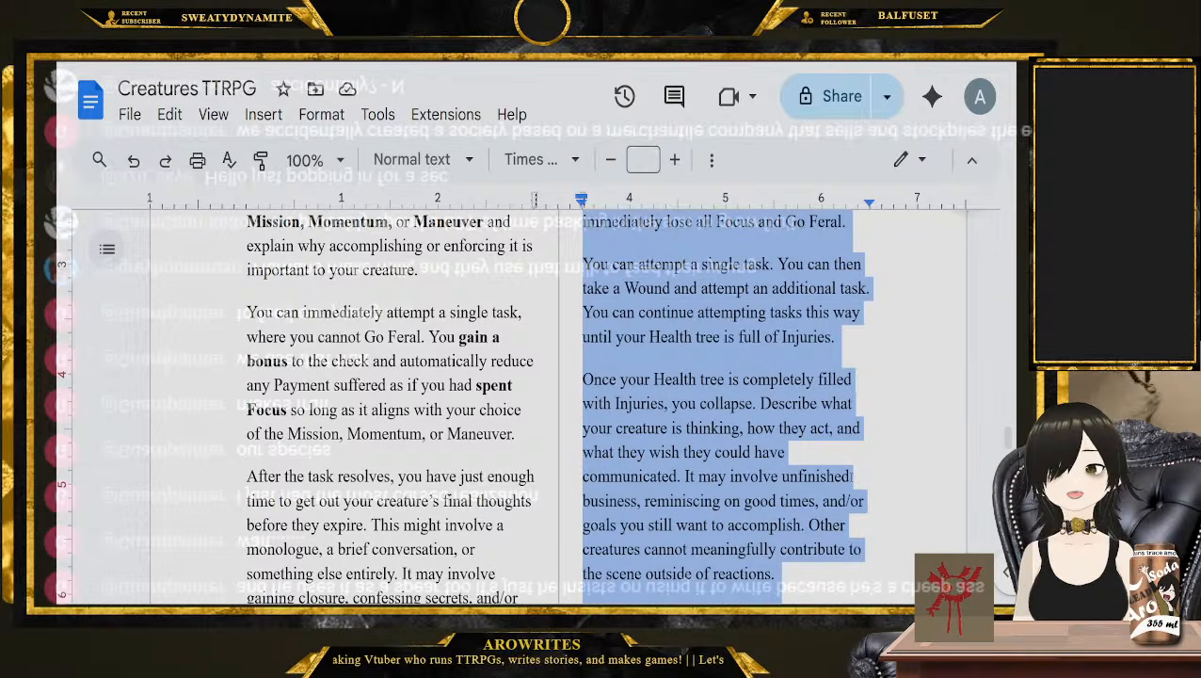
{"action": "scroll", "coordinate": [287, 299], "scroll_direction": "down", "scroll_amount": 1}
{"action": "scroll", "coordinate": [287, 299], "scroll_direction": "up", "scroll_amount": 3}
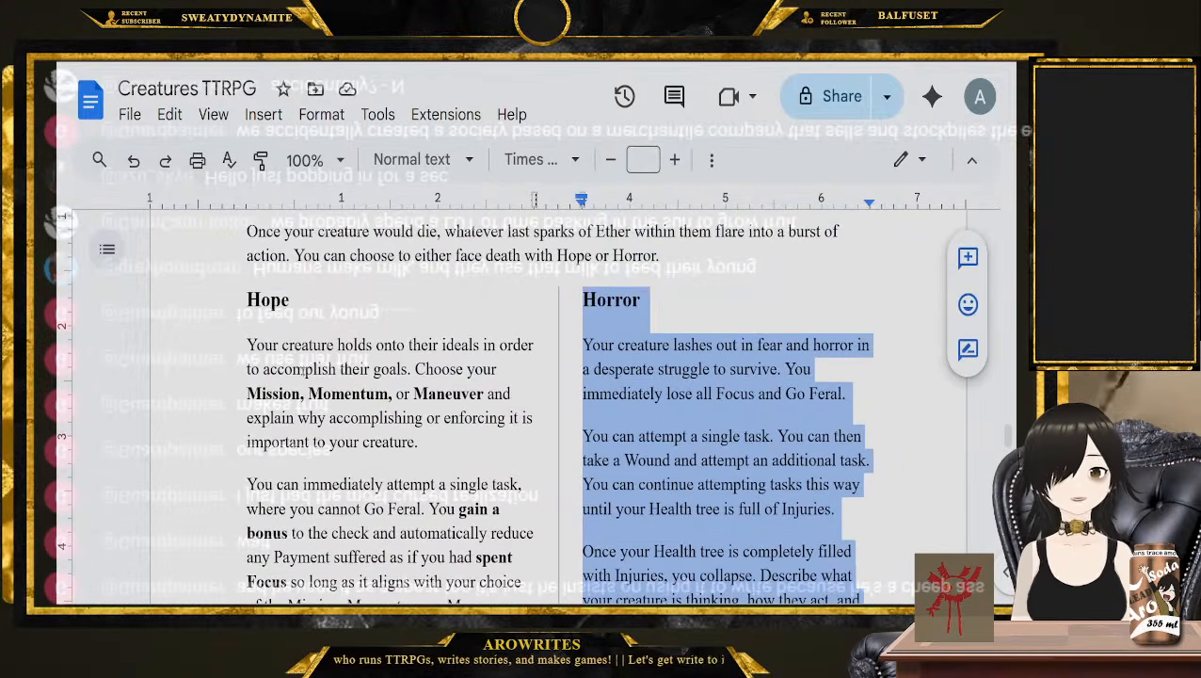
Highlight the headings Hope and Horror one by one
{"action": "left_click", "coordinate": [288, 299]}
{"action": "double_click", "coordinate": [268, 299]}
{"action": "left_click", "coordinate": [617, 300]}
{"action": "double_click", "coordinate": [616, 301]}
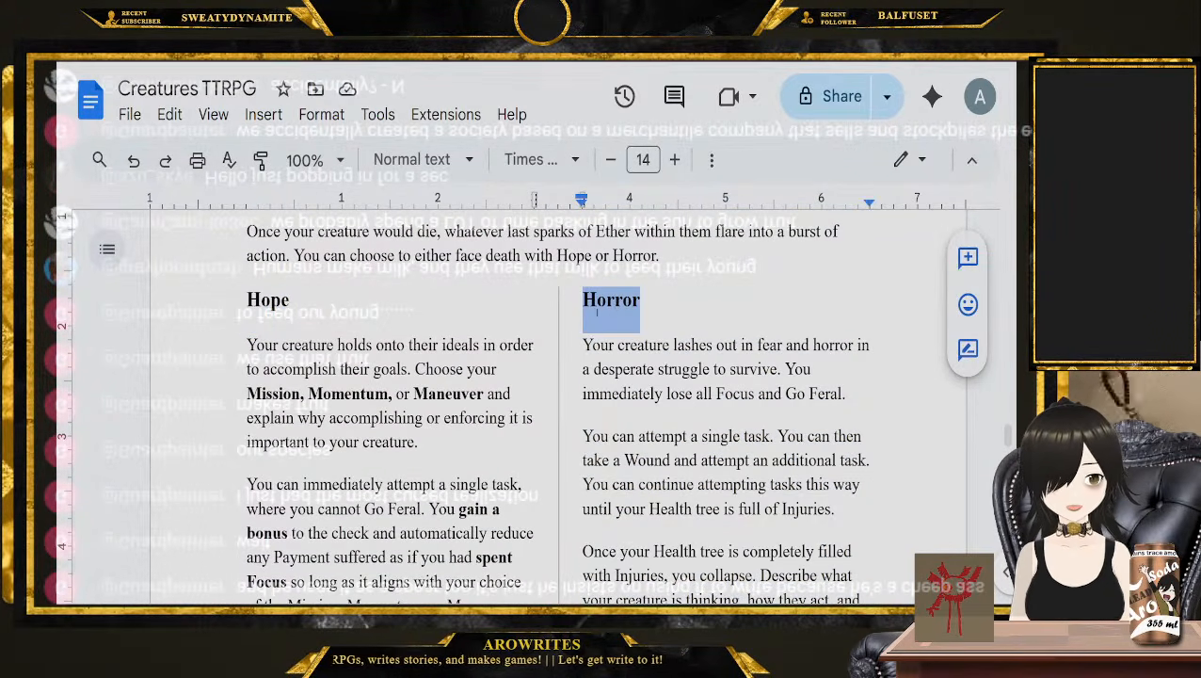
Place the cursor before the After Death heading, and highlight that section through "adapted more Item Slots."
{"action": "scroll", "coordinate": [528, 321], "scroll_direction": "down", "scroll_amount": 5}
{"action": "scroll", "coordinate": [527, 322], "scroll_direction": "down", "scroll_amount": 3}
{"action": "scroll", "coordinate": [526, 322], "scroll_direction": "down", "scroll_amount": 5}
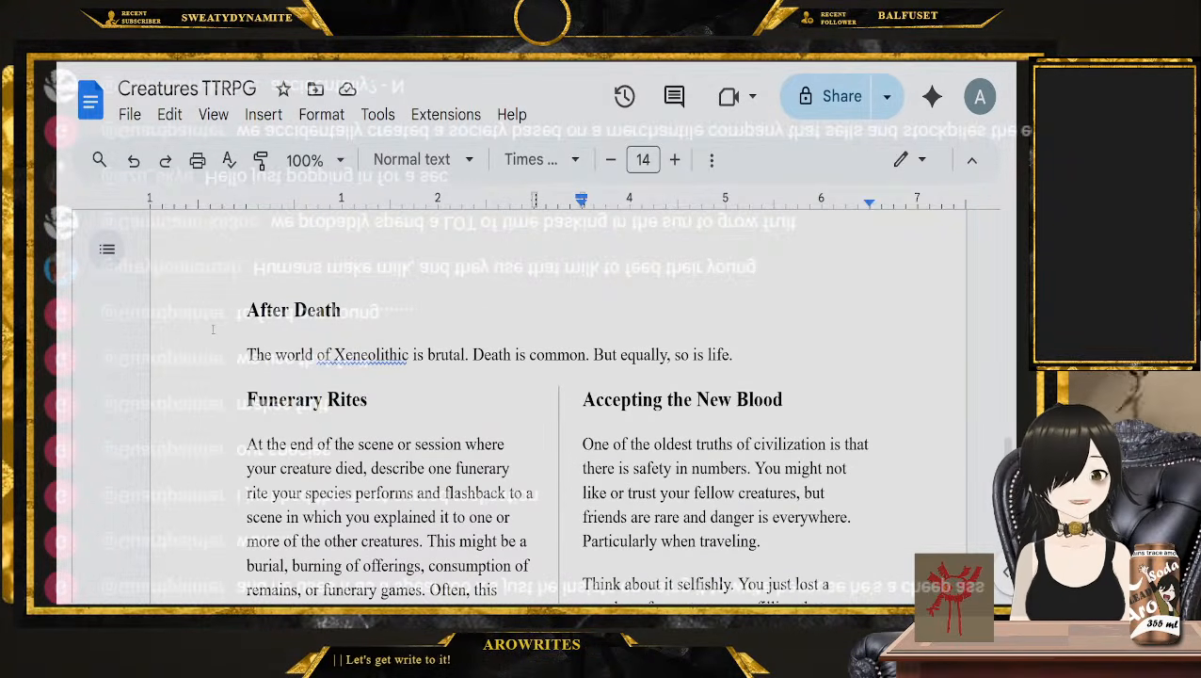
{"action": "left_click", "coordinate": [218, 318]}
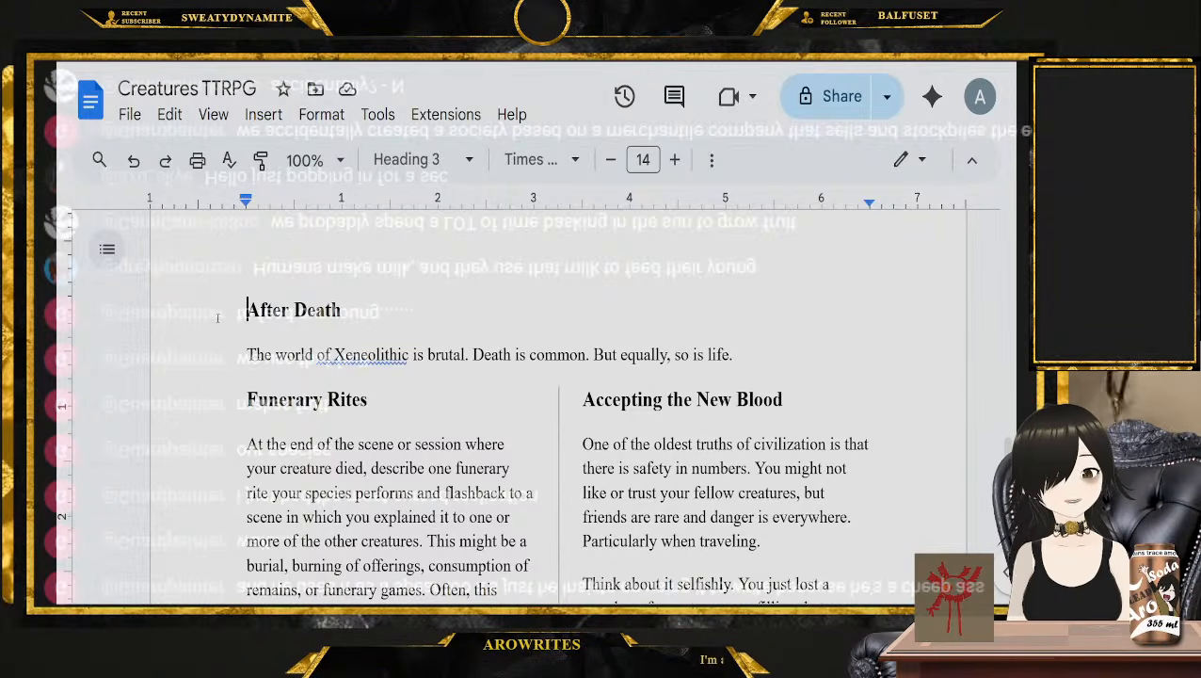
{"action": "scroll", "coordinate": [218, 318], "scroll_direction": "down", "scroll_amount": 2}
{"action": "scroll", "coordinate": [217, 318], "scroll_direction": "up", "scroll_amount": 1}
{"action": "left_click_drag", "start_coordinate": [240, 259], "coordinate": [372, 348]}
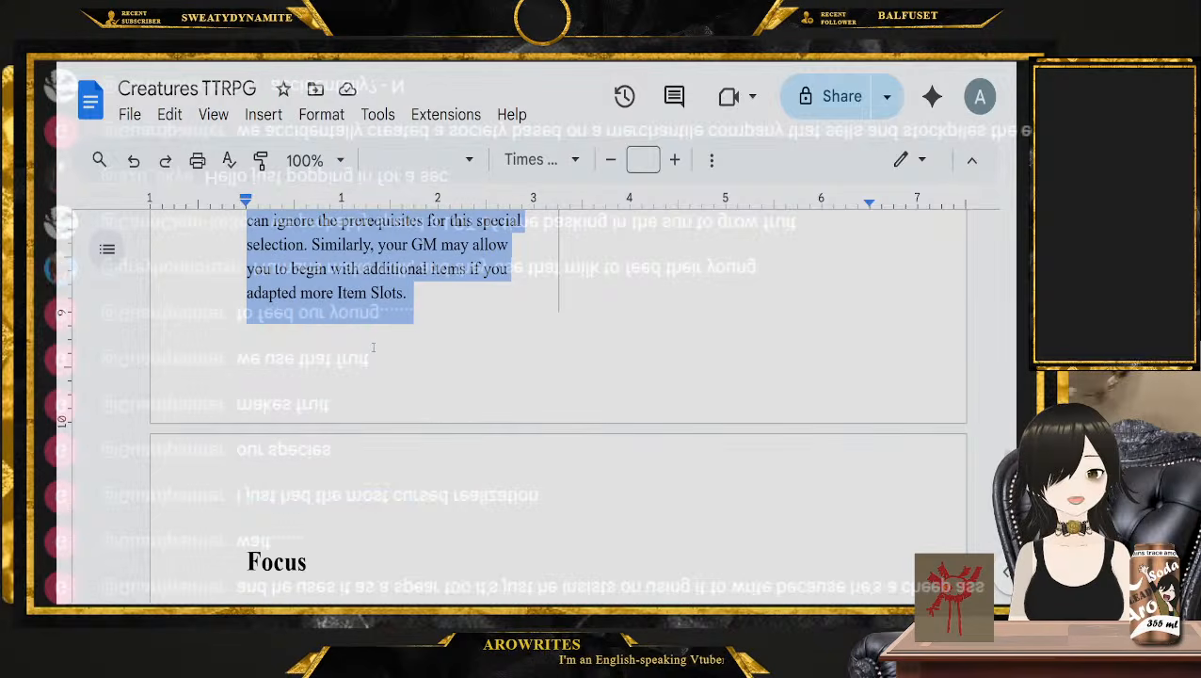
Read the Focus introduction, placing the cursor after "overwhelming adversity." and after "Answer the following three questions:"
{"action": "scroll", "coordinate": [373, 347], "scroll_direction": "down", "scroll_amount": 3}
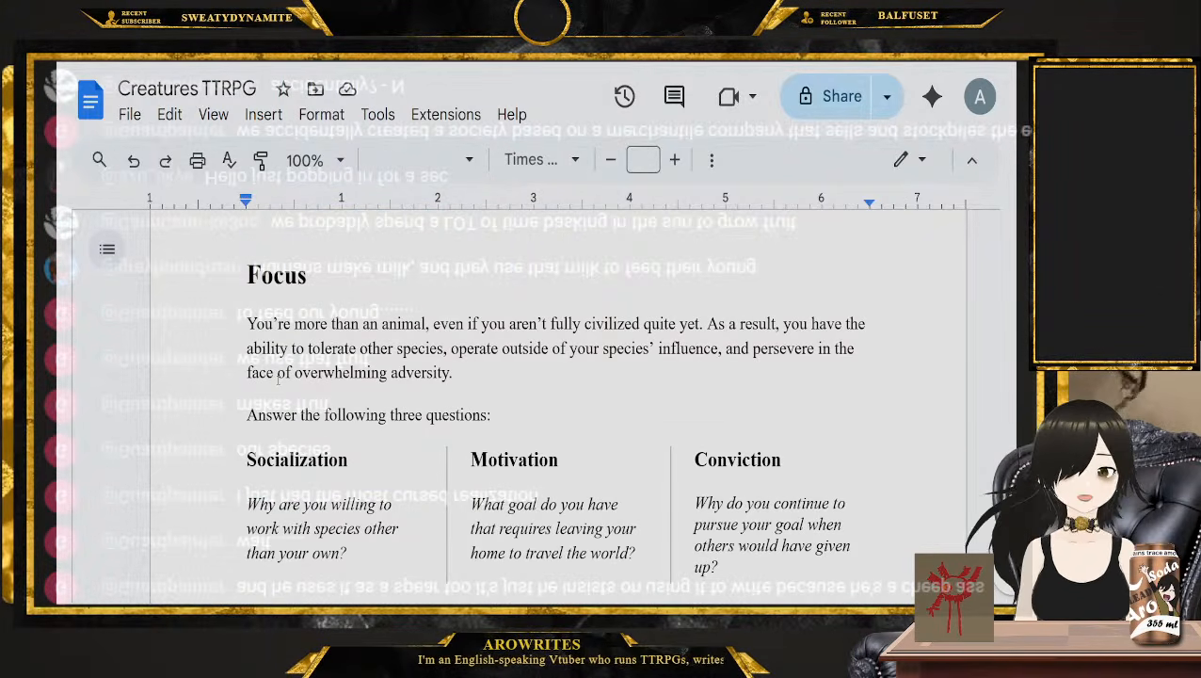
{"action": "left_click", "coordinate": [582, 380]}
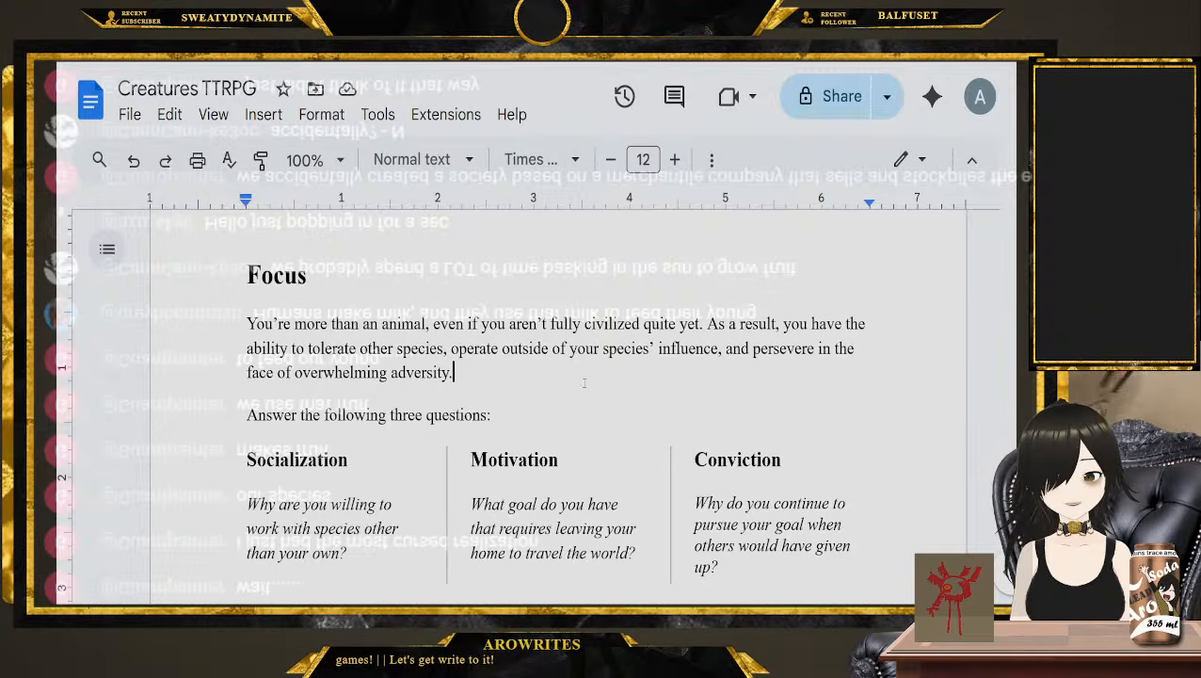
{"action": "scroll", "coordinate": [584, 382], "scroll_direction": "down", "scroll_amount": 1}
{"action": "left_click", "coordinate": [524, 306]}
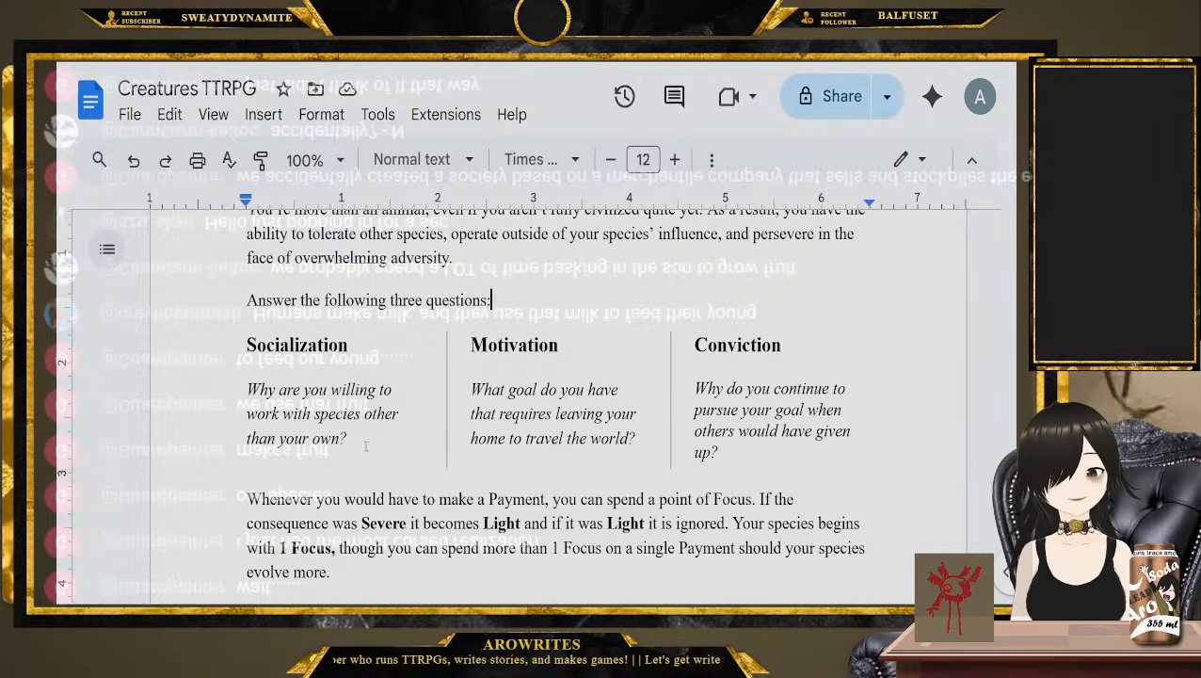
Highlight the questions under Socialization, Motivation and Conviction one by one, and clear the highlight at the end
{"action": "left_click_drag", "start_coordinate": [366, 446], "coordinate": [241, 394]}
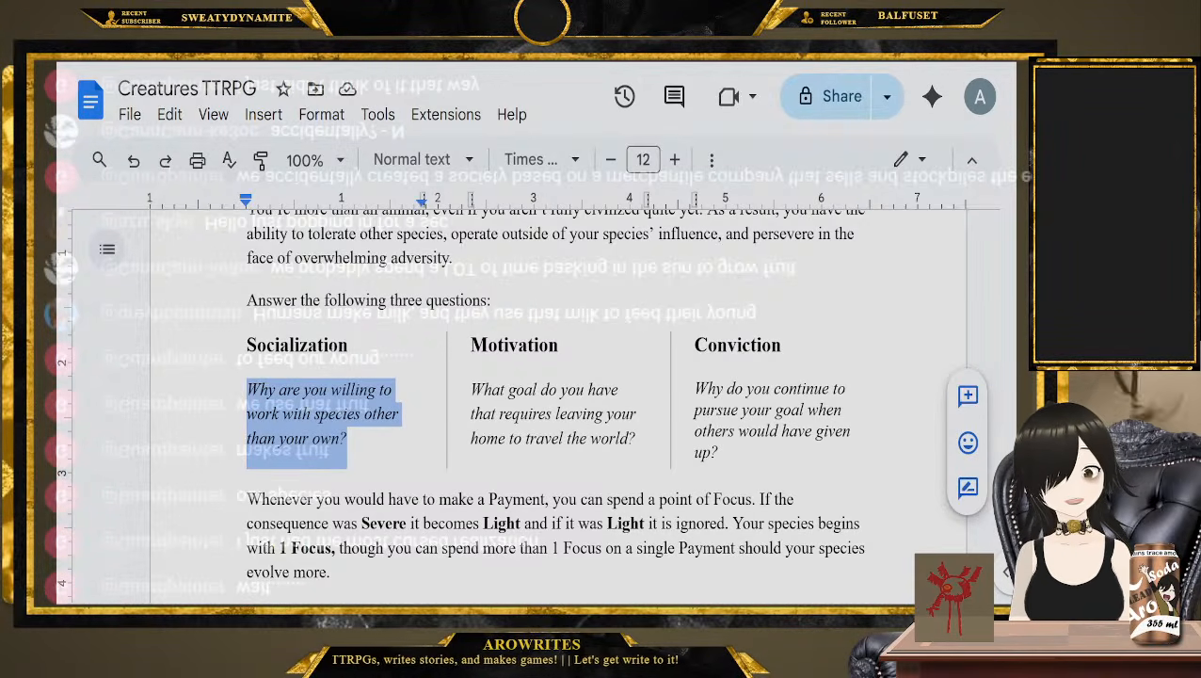
{"action": "left_click", "coordinate": [407, 454]}
{"action": "left_click_drag", "start_coordinate": [644, 443], "coordinate": [462, 382]}
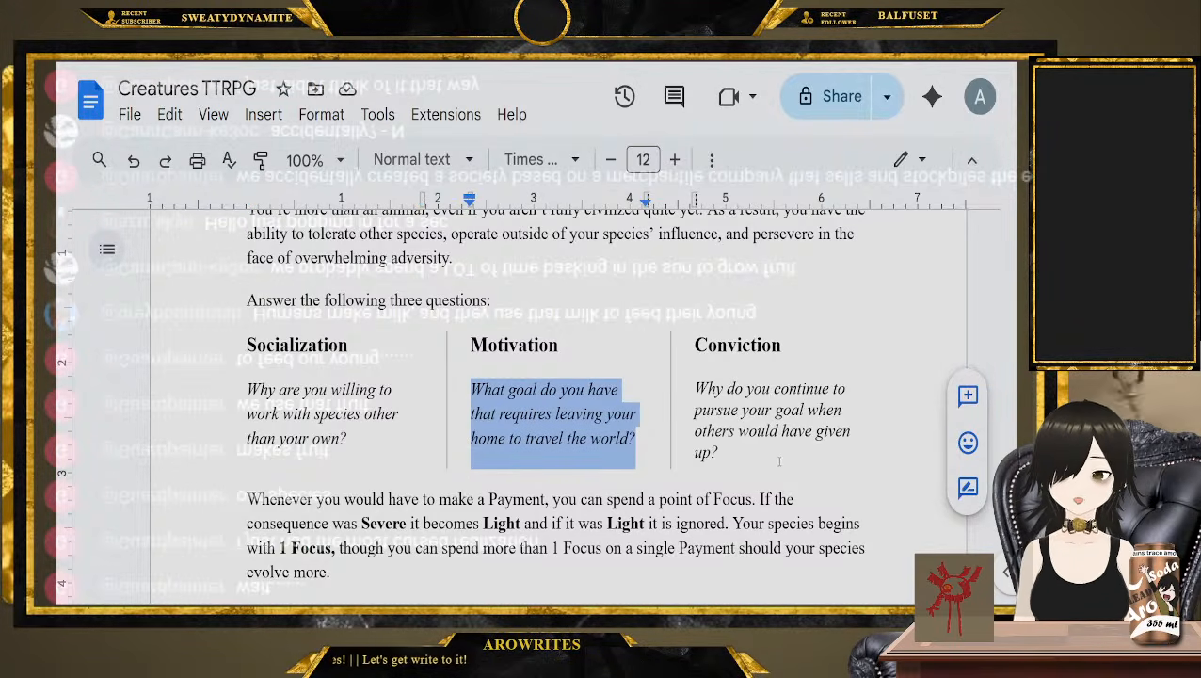
{"action": "left_click_drag", "start_coordinate": [776, 458], "coordinate": [693, 382]}
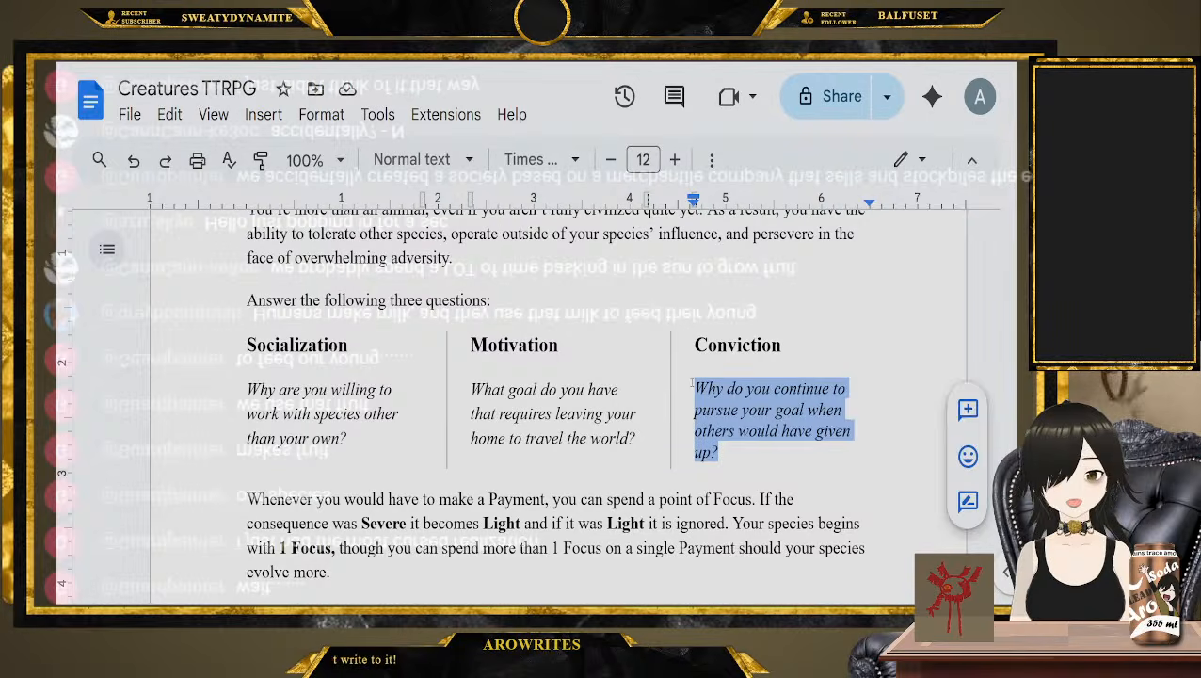
{"action": "left_click", "coordinate": [693, 386]}
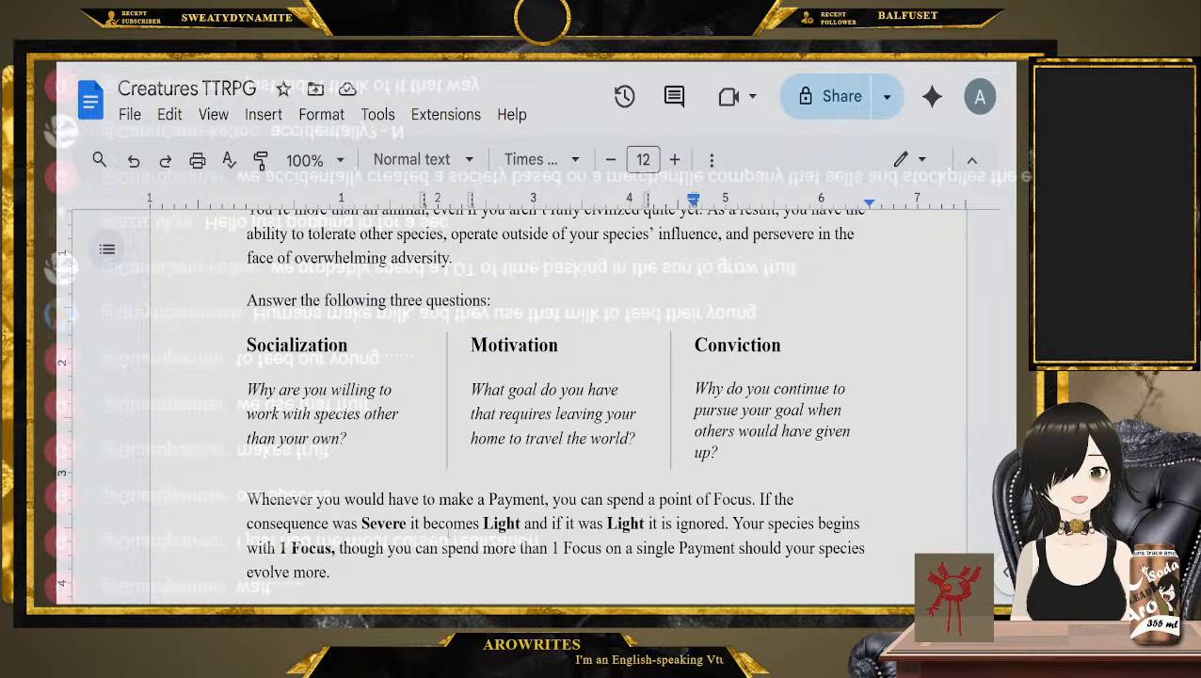
Highlight the Socialization, Motivation and Conviction columns with their headings one by one, and highlight all three columns together
{"action": "left_click_drag", "start_coordinate": [370, 446], "coordinate": [209, 340]}
{"action": "left_click_drag", "start_coordinate": [647, 454], "coordinate": [468, 345]}
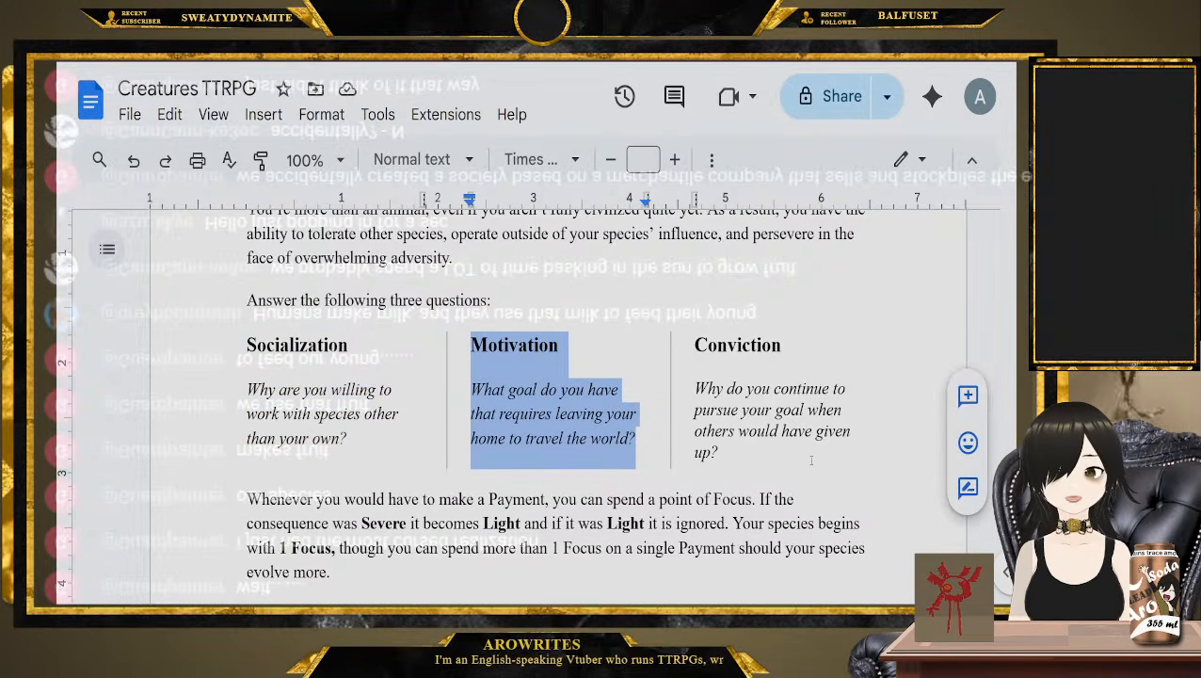
{"action": "left_click_drag", "start_coordinate": [811, 460], "coordinate": [679, 334]}
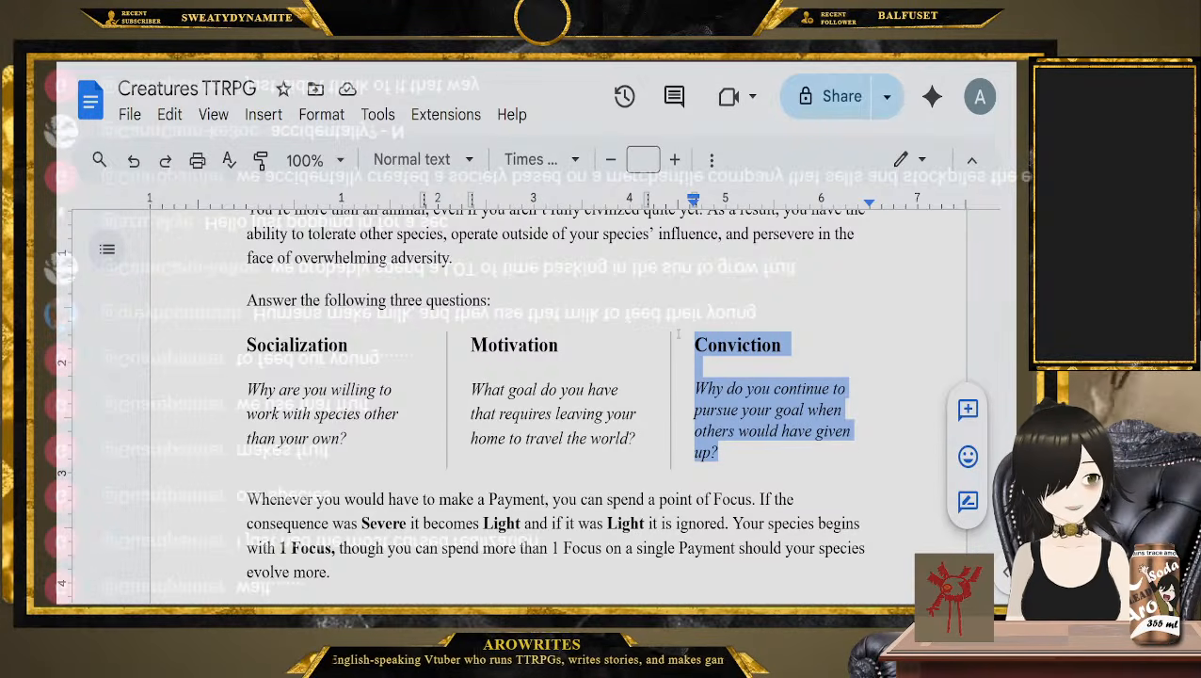
{"action": "scroll", "coordinate": [679, 335], "scroll_direction": "down", "scroll_amount": 1}
{"action": "left_click", "coordinate": [624, 378]}
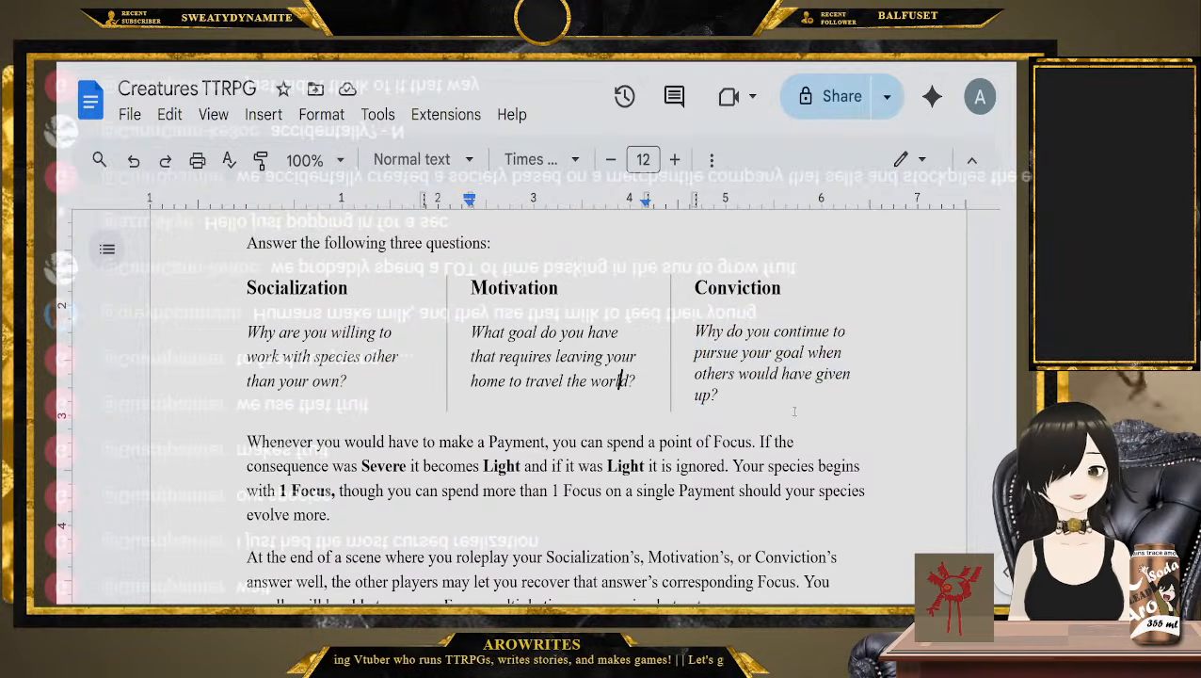
{"action": "left_click_drag", "start_coordinate": [792, 408], "coordinate": [219, 277]}
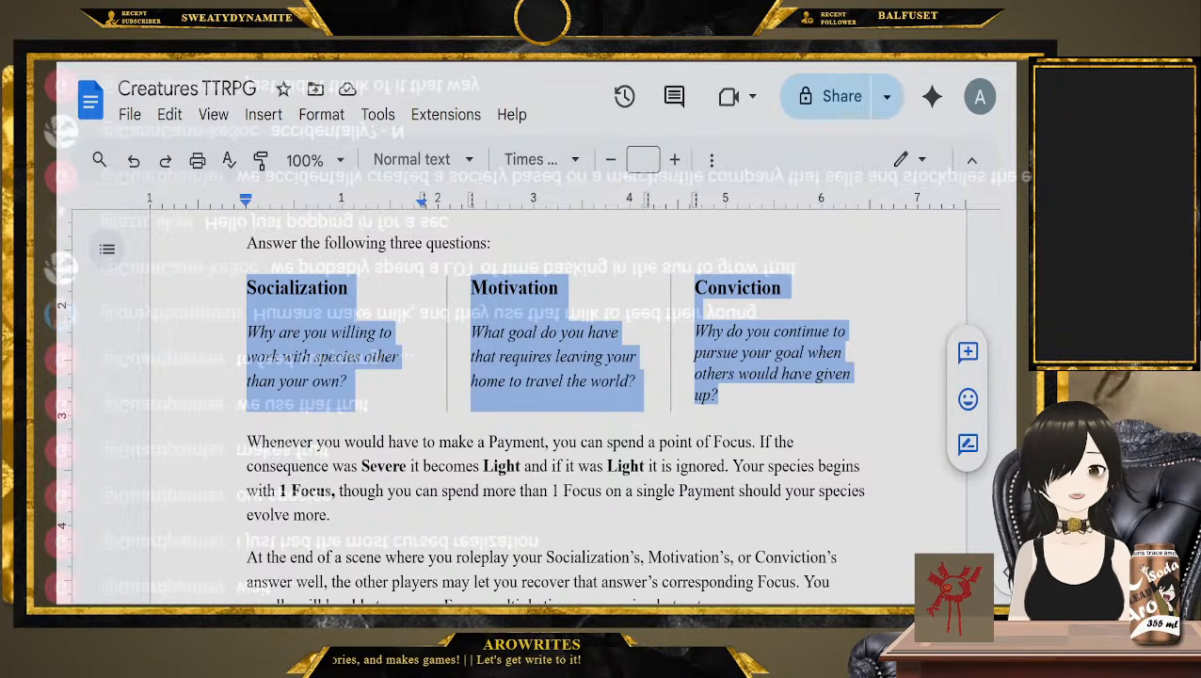
Highlight only the italic question under each of the three Focus headings, all three columns at once, and clear the highlight
{"action": "left_click", "coordinate": [349, 380]}
{"action": "left_click_drag", "start_coordinate": [348, 381], "coordinate": [167, 335]}
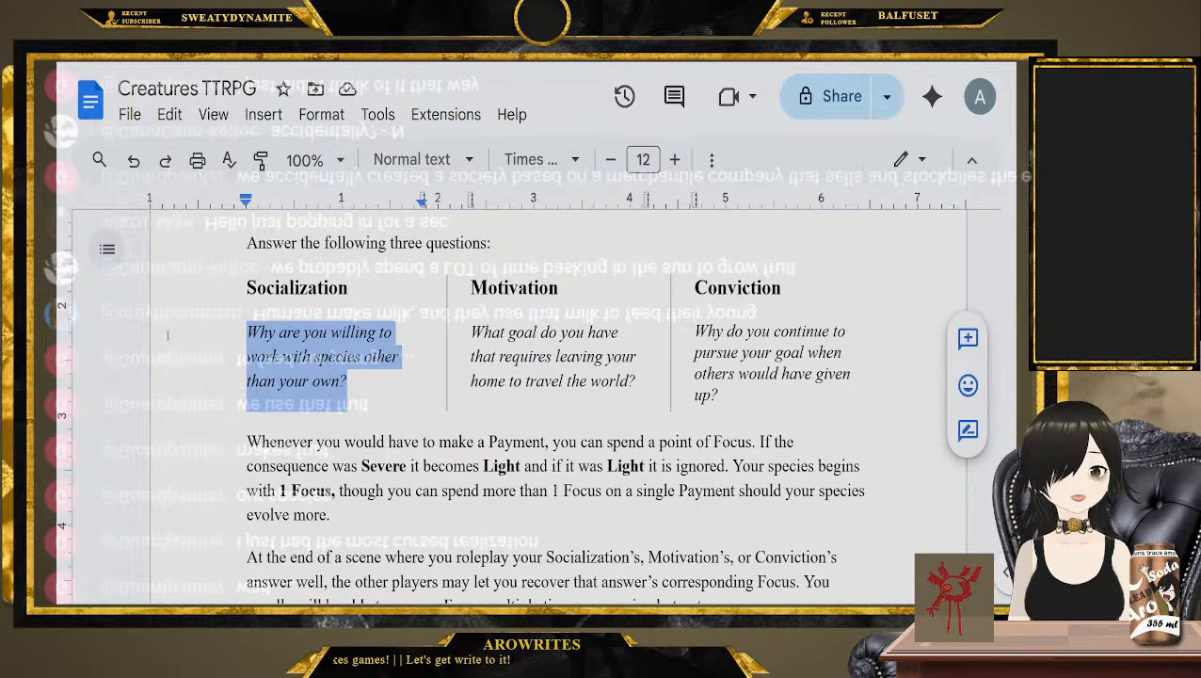
{"action": "left_click", "coordinate": [409, 398]}
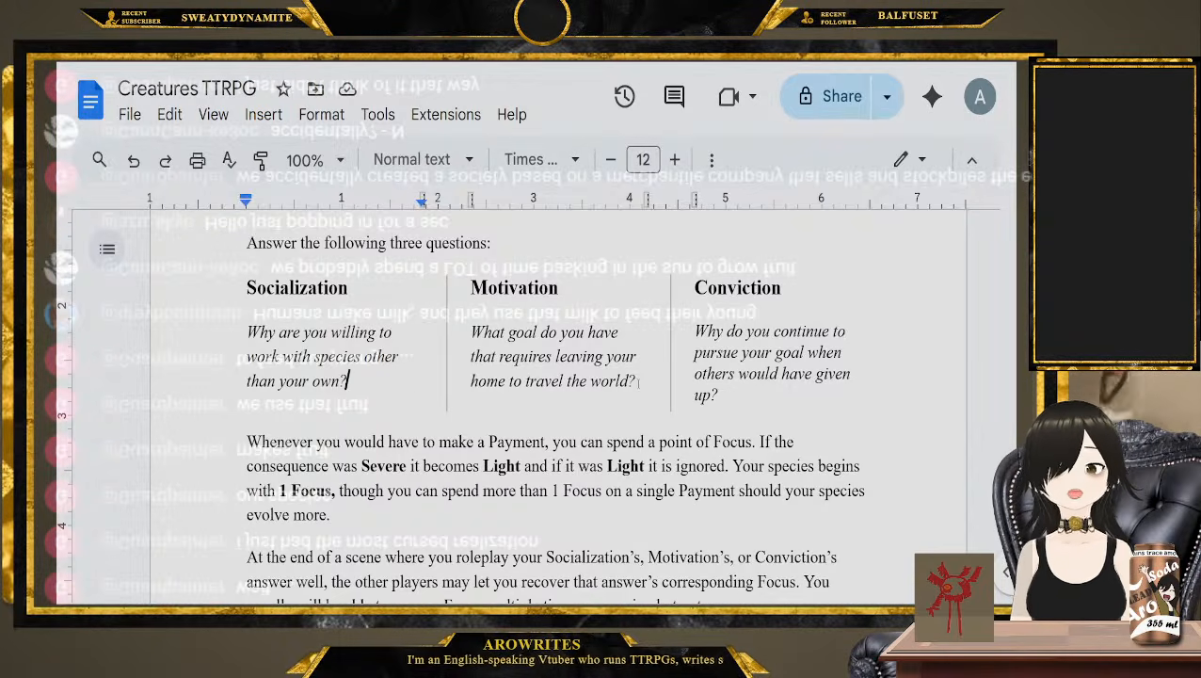
{"action": "left_click_drag", "start_coordinate": [416, 386], "coordinate": [472, 340]}
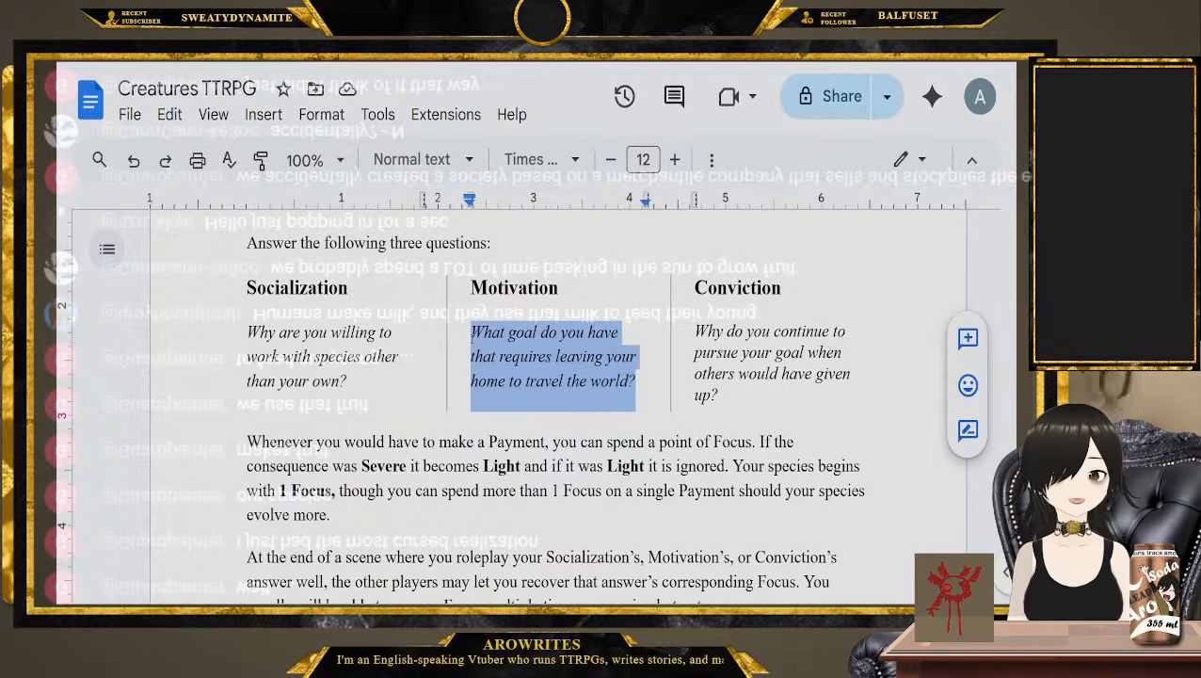
{"action": "left_click", "coordinate": [647, 395]}
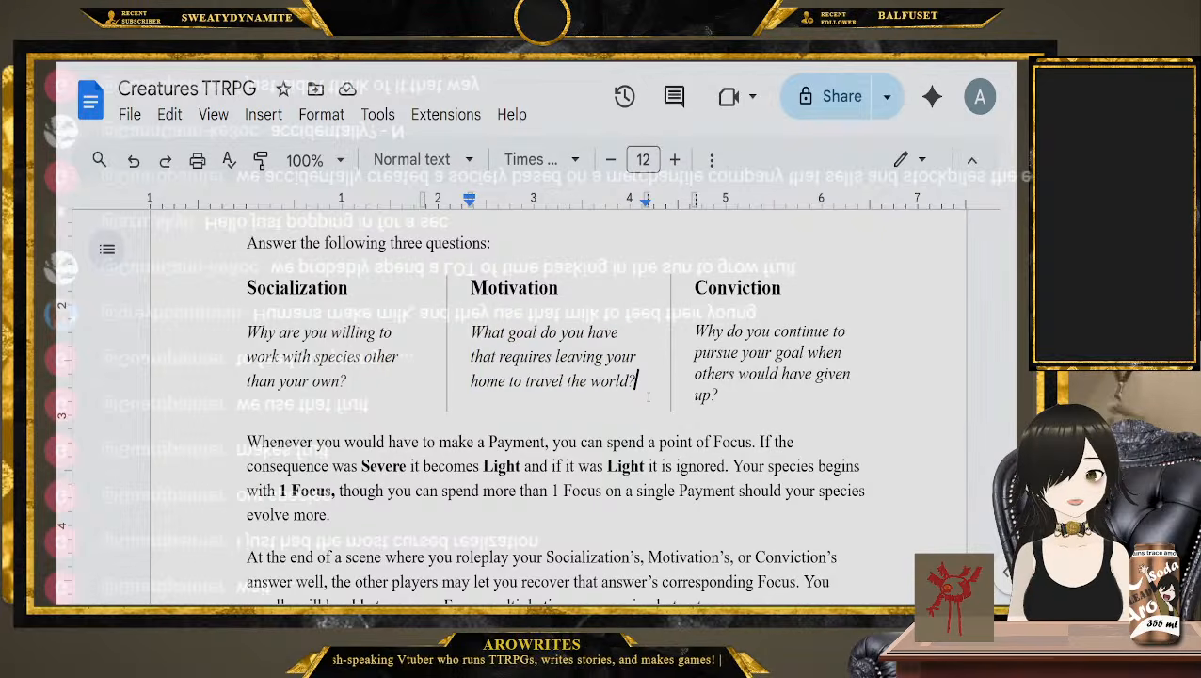
{"action": "left_click", "coordinate": [649, 309]}
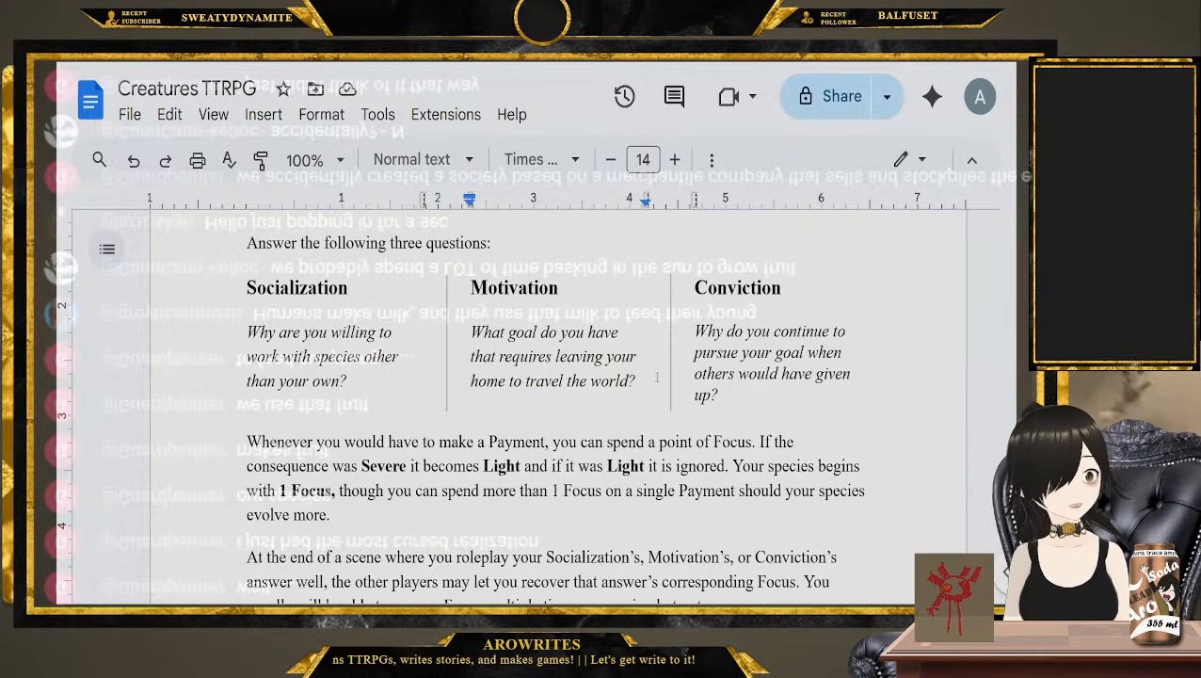
{"action": "left_click_drag", "start_coordinate": [807, 417], "coordinate": [689, 333]}
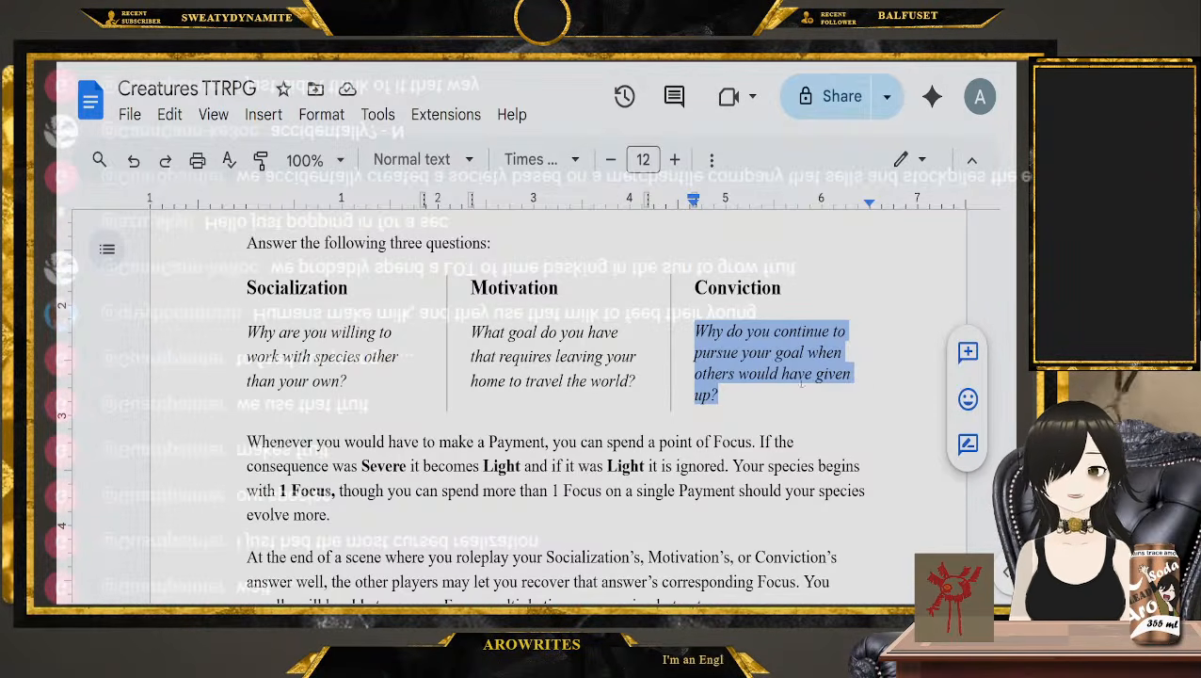
{"action": "left_click_drag", "start_coordinate": [802, 382], "coordinate": [203, 282]}
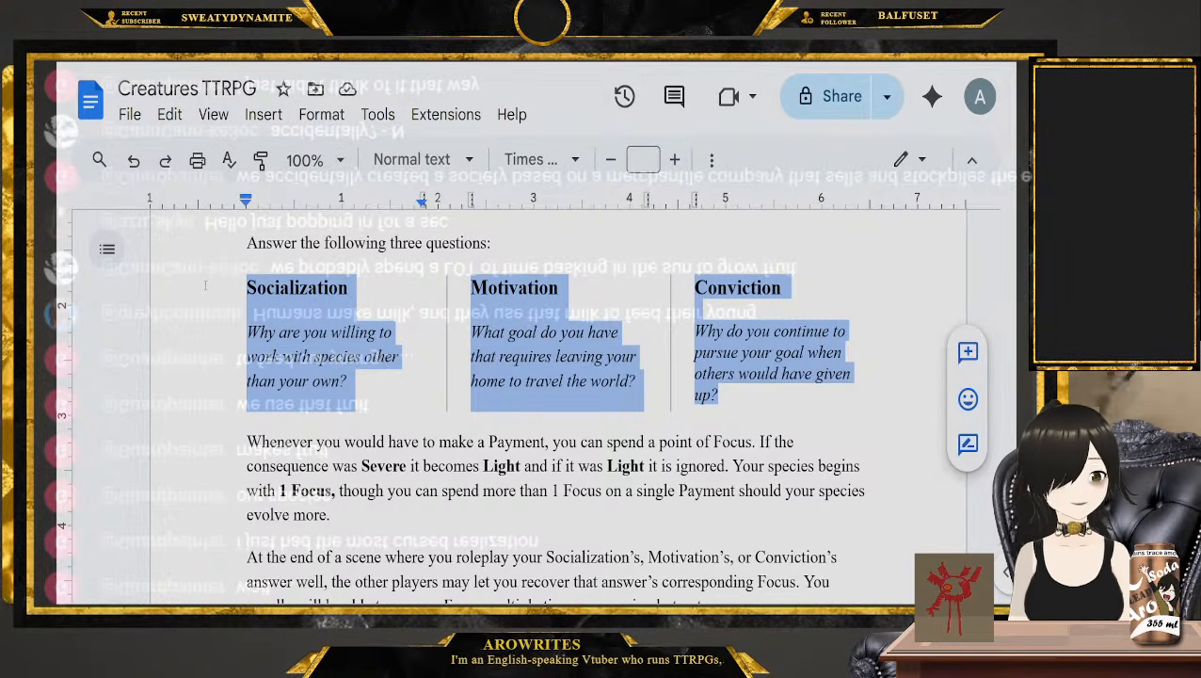
{"action": "left_click", "coordinate": [216, 442]}
Highlight "Socialization's, Motivation's, or Conviction" in the paragraph on recovering Focus, and replace "that answer's corresponding" with "a point of" there
{"action": "scroll", "coordinate": [216, 404], "scroll_direction": "down", "scroll_amount": 1}
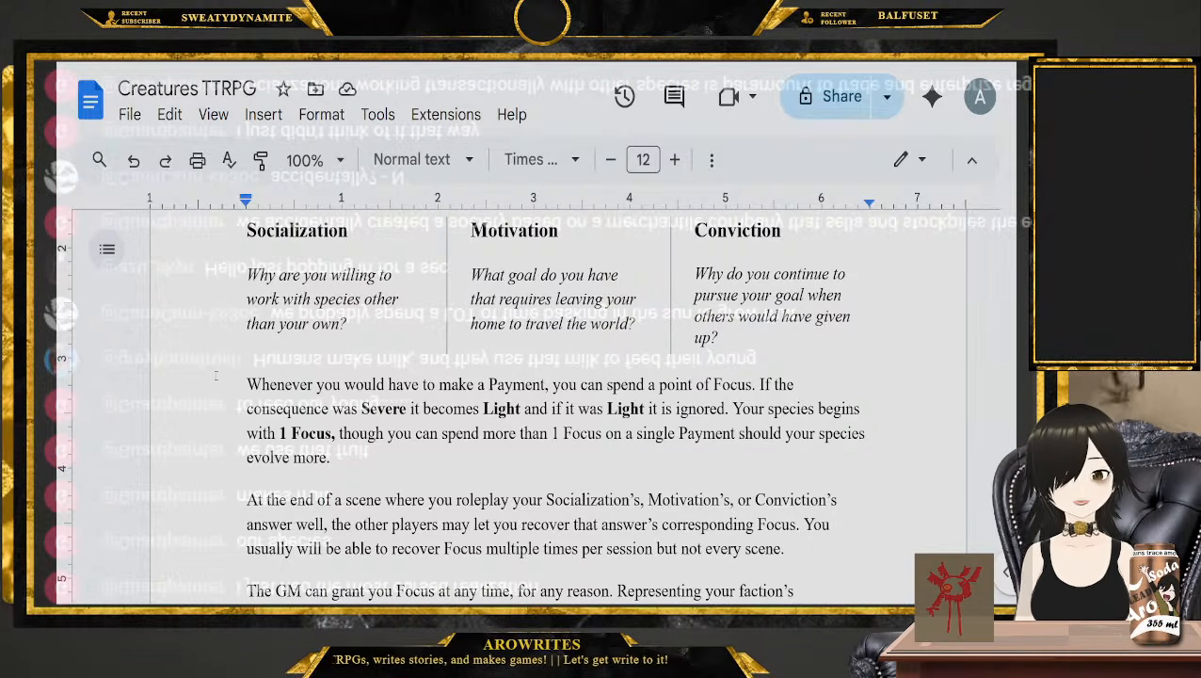
{"action": "scroll", "coordinate": [216, 377], "scroll_direction": "down", "scroll_amount": 2}
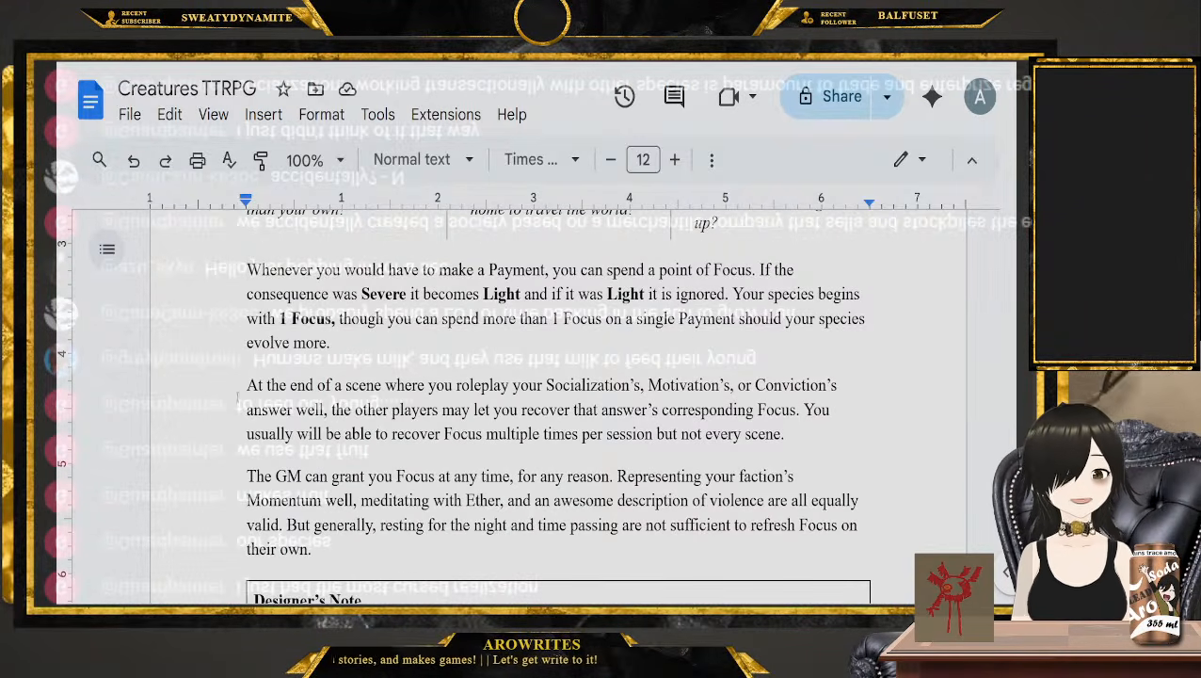
{"action": "left_click_drag", "start_coordinate": [546, 385], "coordinate": [831, 386]}
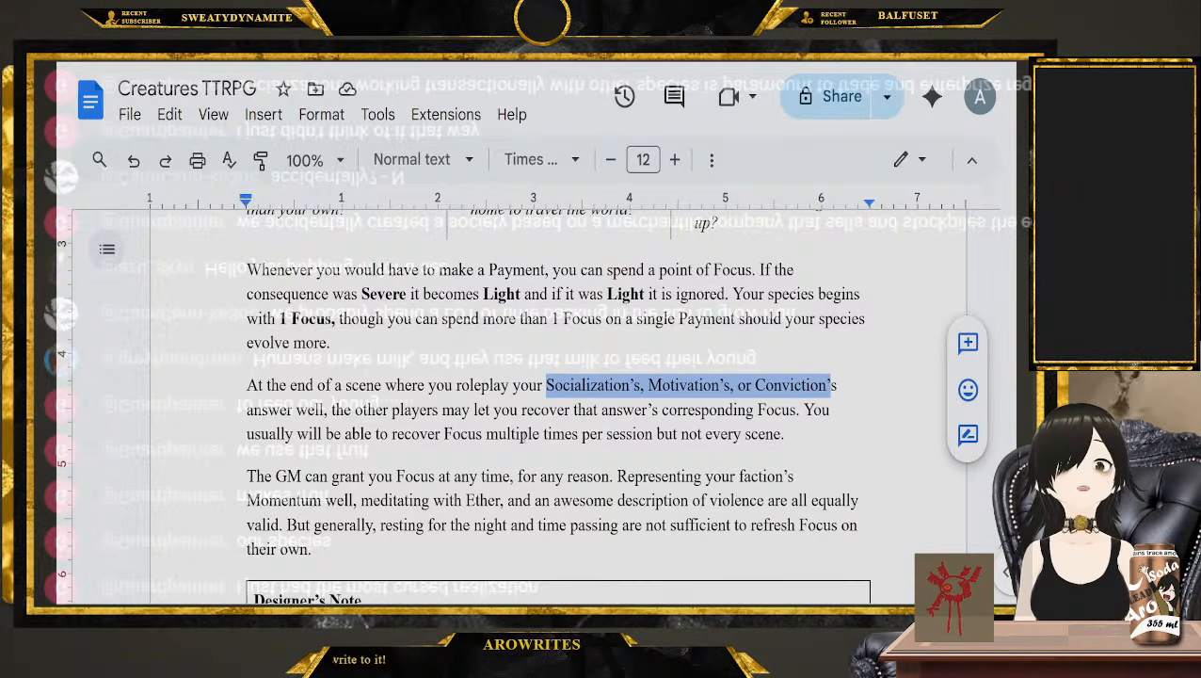
{"action": "left_click", "coordinate": [806, 440]}
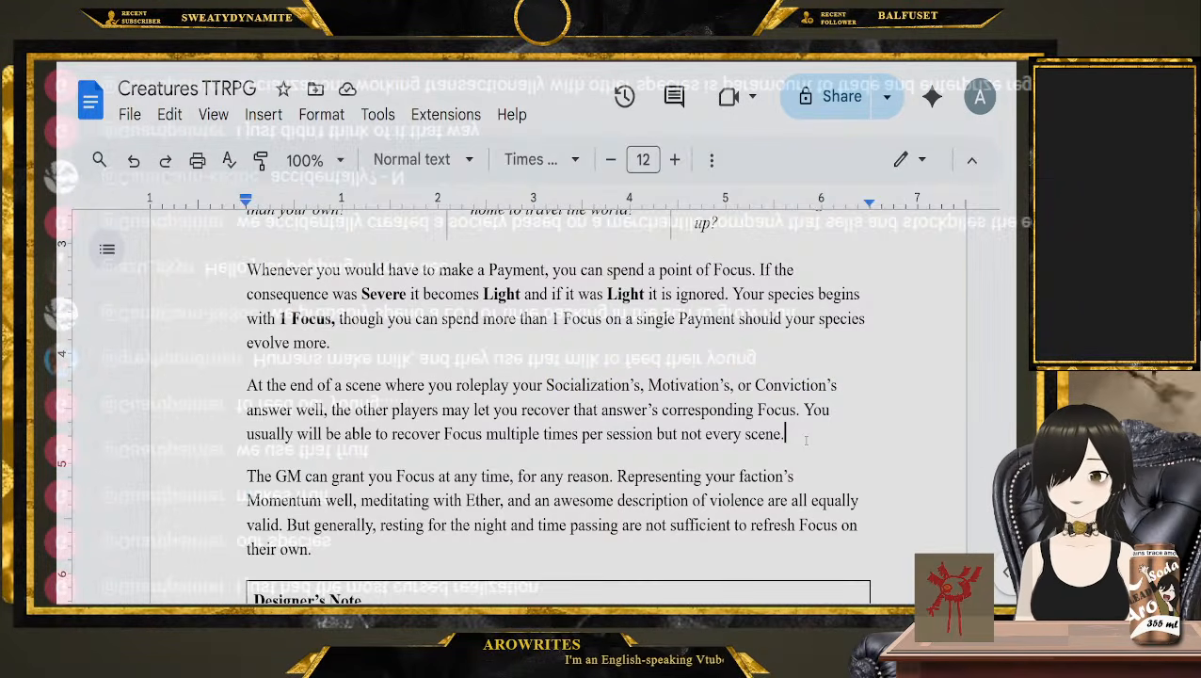
{"action": "left_click_drag", "start_coordinate": [573, 410], "coordinate": [753, 409]}
{"action": "type", "text": "point of"}
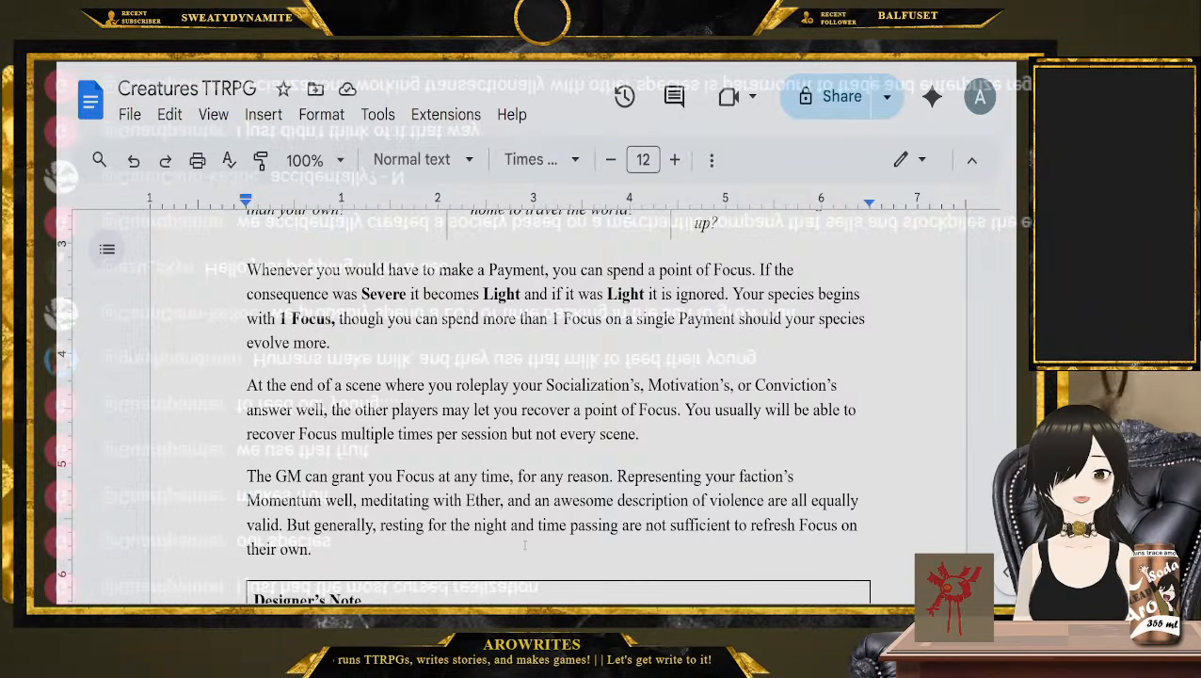
Place the cursor after "their own." in the GM paragraph, and review the Designer's Note and the three Focus questions
{"action": "left_click", "coordinate": [325, 549]}
{"action": "scroll", "coordinate": [339, 527], "scroll_direction": "down", "scroll_amount": 1}
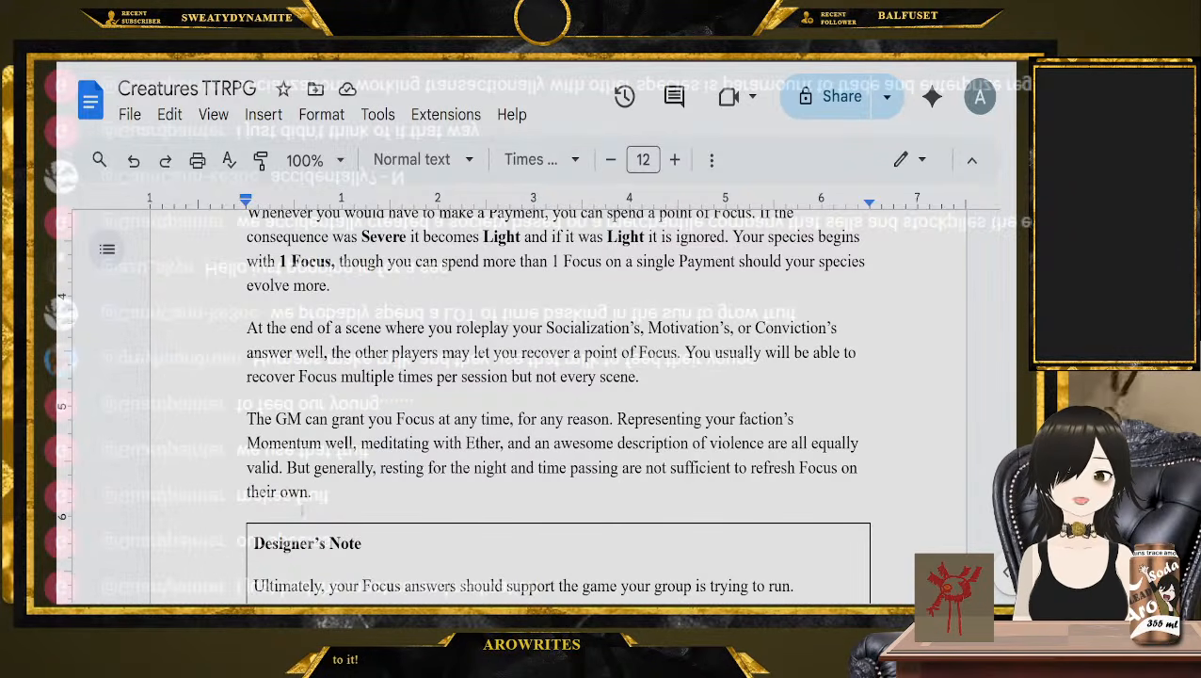
{"action": "scroll", "coordinate": [344, 519], "scroll_direction": "down", "scroll_amount": 1}
{"action": "scroll", "coordinate": [345, 519], "scroll_direction": "up", "scroll_amount": 3}
{"action": "scroll", "coordinate": [254, 482], "scroll_direction": "up", "scroll_amount": 1}
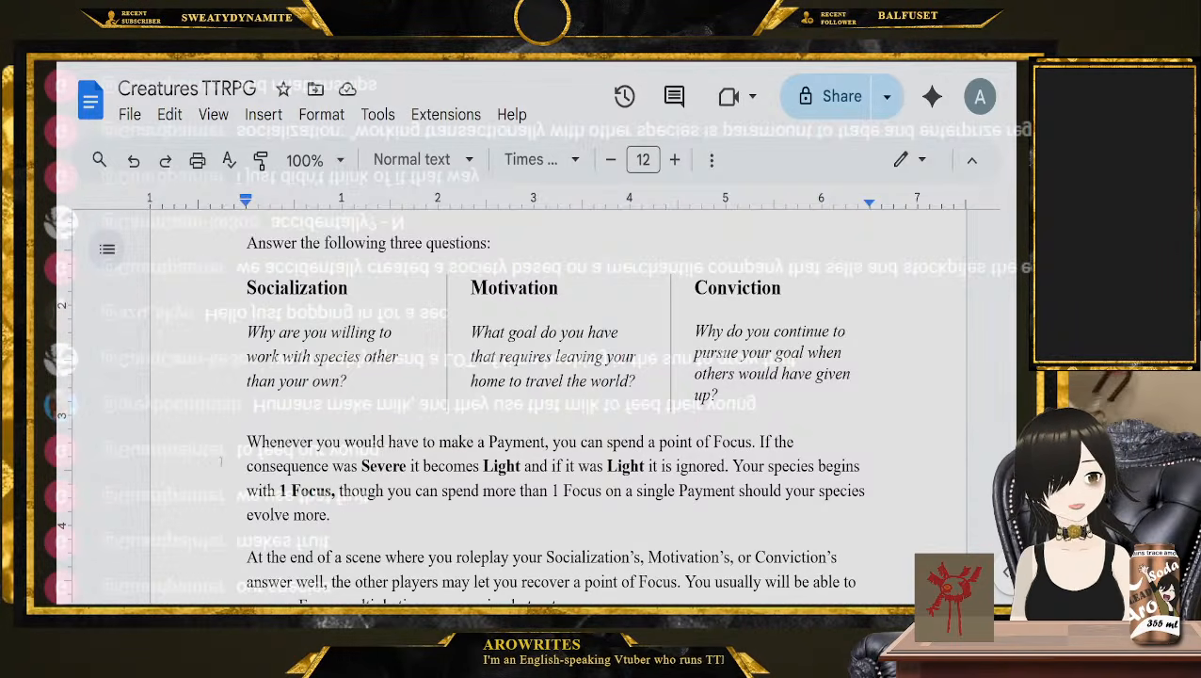
Go to the Going Feral section, place the cursor at its heading, and read its introduction
{"action": "scroll", "coordinate": [222, 460], "scroll_direction": "down", "scroll_amount": 4}
{"action": "scroll", "coordinate": [223, 424], "scroll_direction": "down", "scroll_amount": 5}
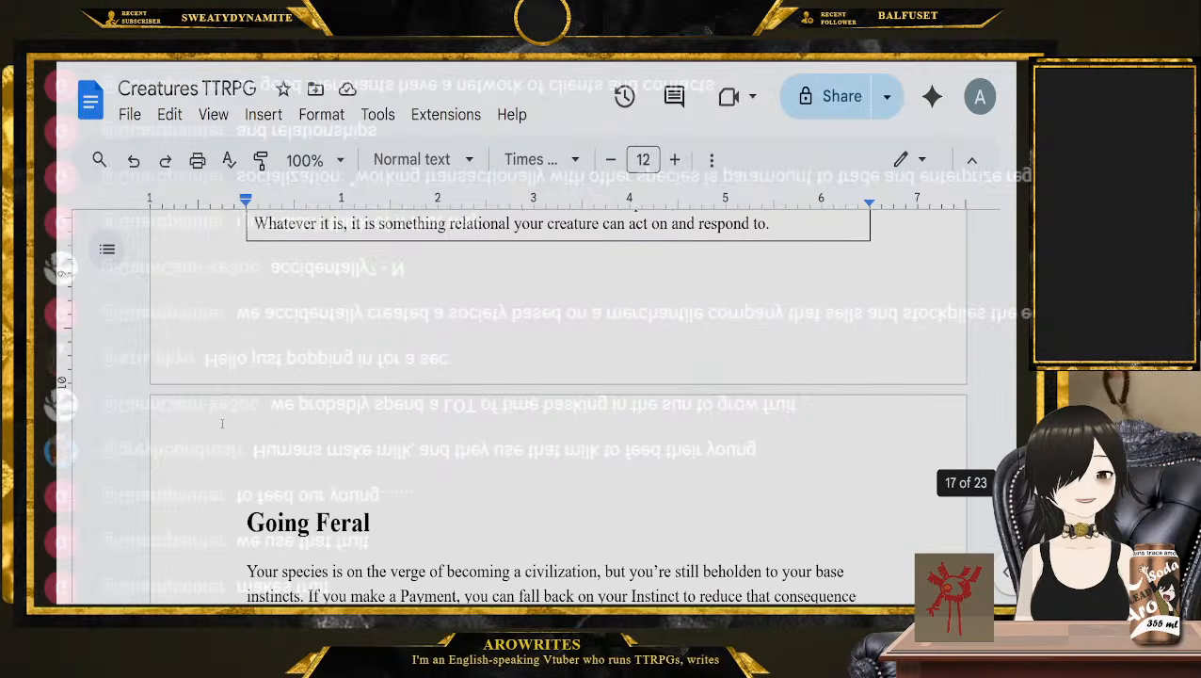
{"action": "scroll", "coordinate": [222, 424], "scroll_direction": "down", "scroll_amount": 2}
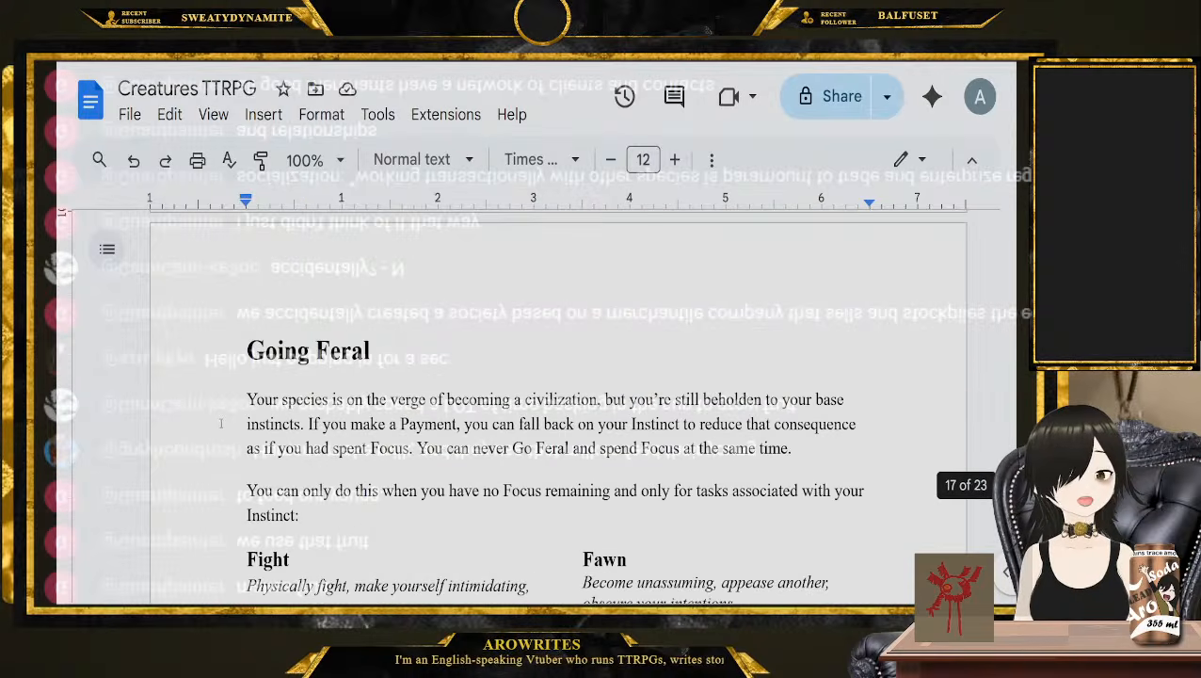
{"action": "left_click", "coordinate": [191, 363]}
{"action": "scroll", "coordinate": [187, 358], "scroll_direction": "down", "scroll_amount": 2}
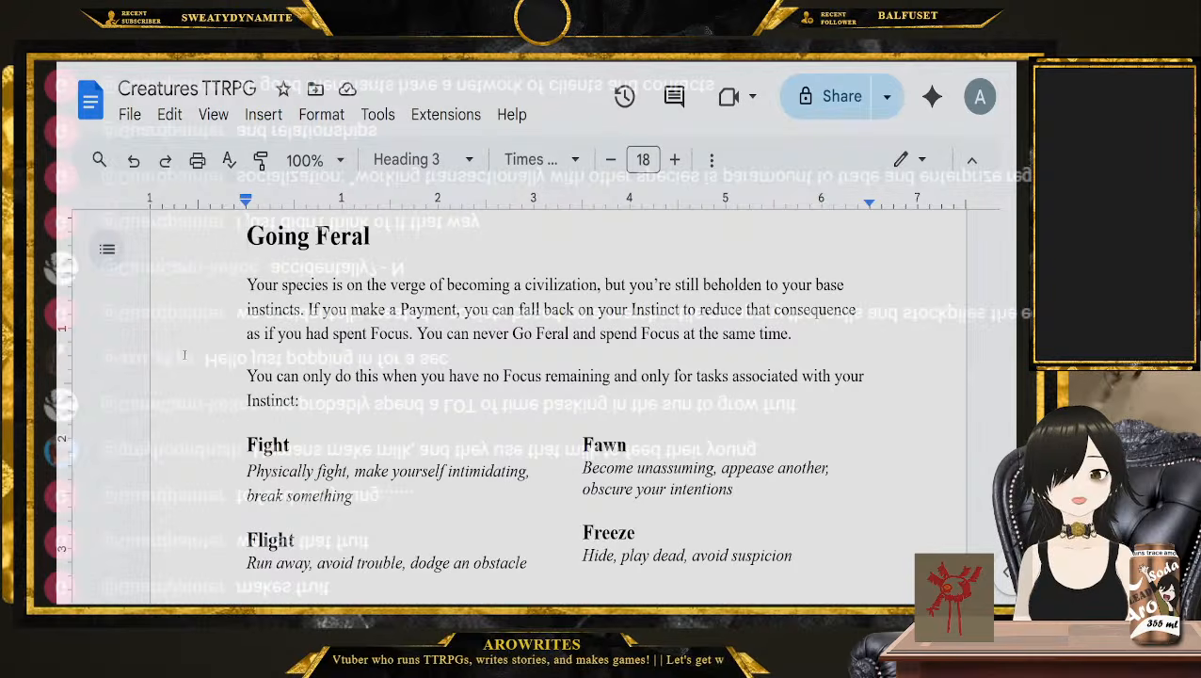
Highlight the Fawn heading and its description, placing the cursor after "obscure your intentions"
{"action": "scroll", "coordinate": [184, 355], "scroll_direction": "down", "scroll_amount": 2}
{"action": "left_click", "coordinate": [627, 272]}
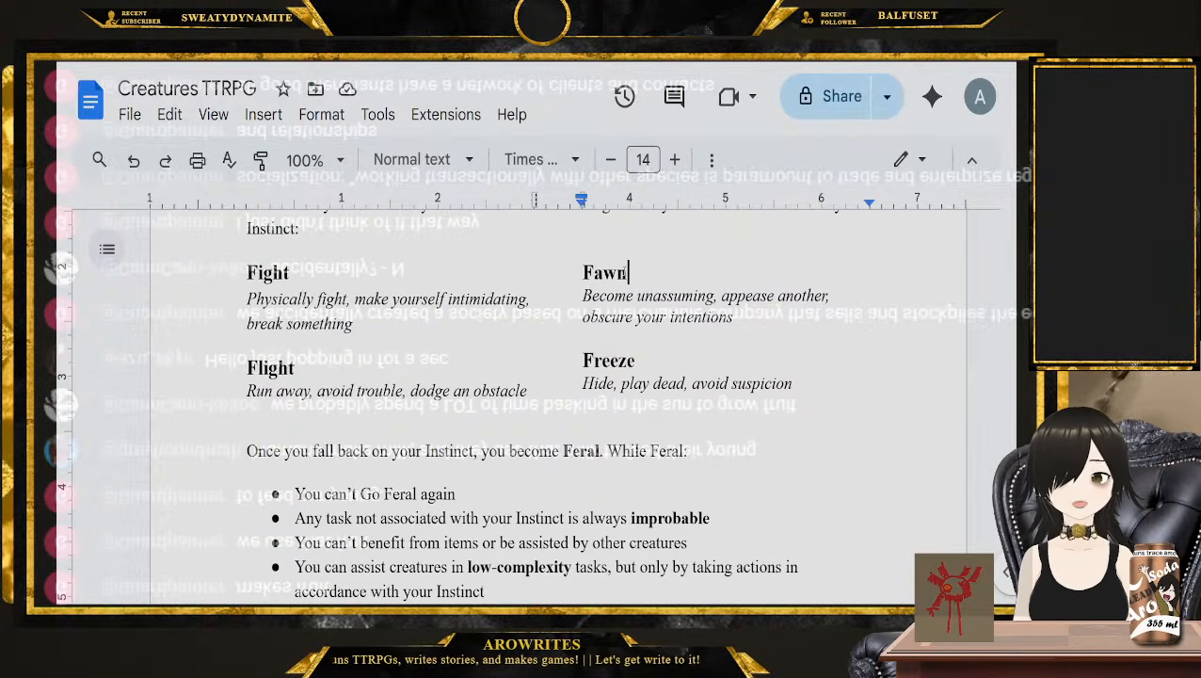
{"action": "double_click", "coordinate": [627, 272]}
{"action": "left_click_drag", "start_coordinate": [583, 296], "coordinate": [762, 316]}
{"action": "left_click", "coordinate": [754, 317]}
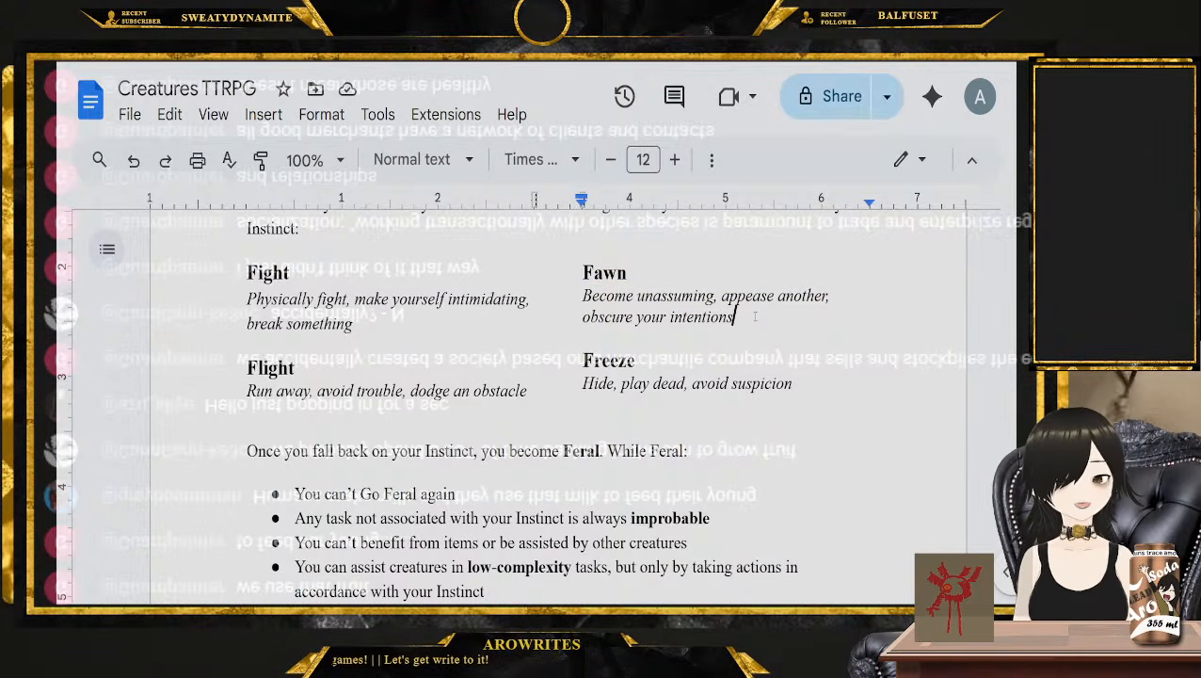
{"action": "scroll", "coordinate": [754, 317], "scroll_direction": "up", "scroll_amount": 1}
{"action": "scroll", "coordinate": [754, 317], "scroll_direction": "up", "scroll_amount": 1}
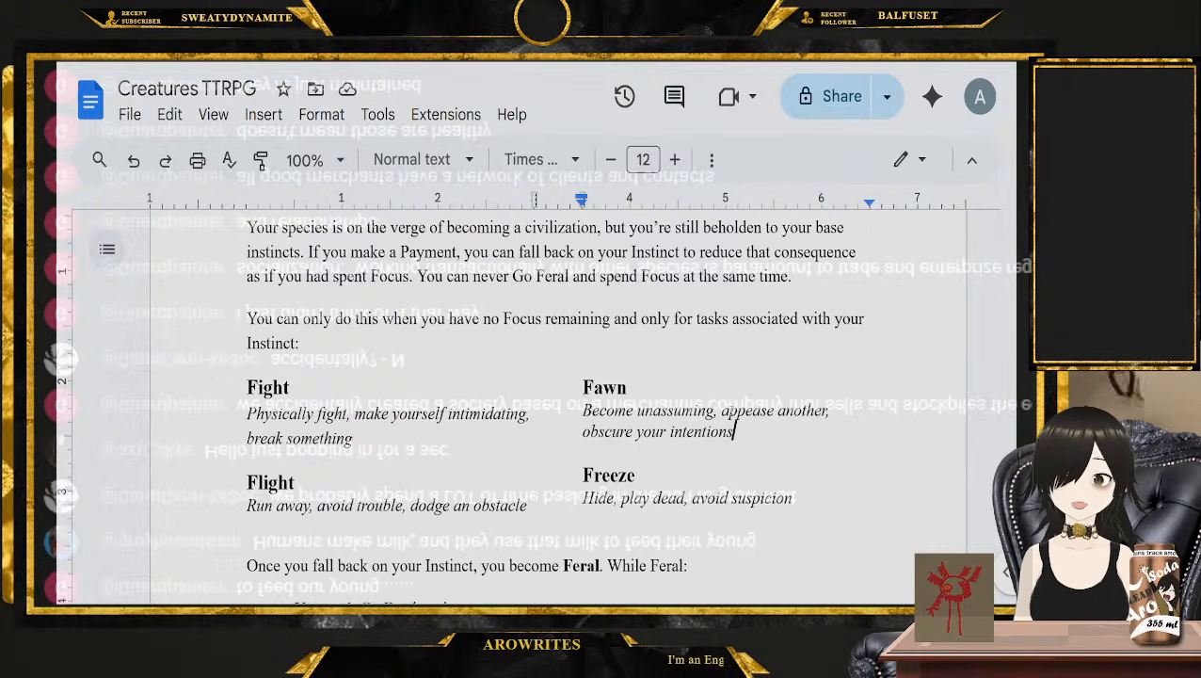
Highlight the start of "Once you fall back on your Instinct" and the bullets on improbable tasks and on items and assistance
{"action": "scroll", "coordinate": [719, 425], "scroll_direction": "down", "scroll_amount": 1}
{"action": "scroll", "coordinate": [719, 425], "scroll_direction": "down", "scroll_amount": 2}
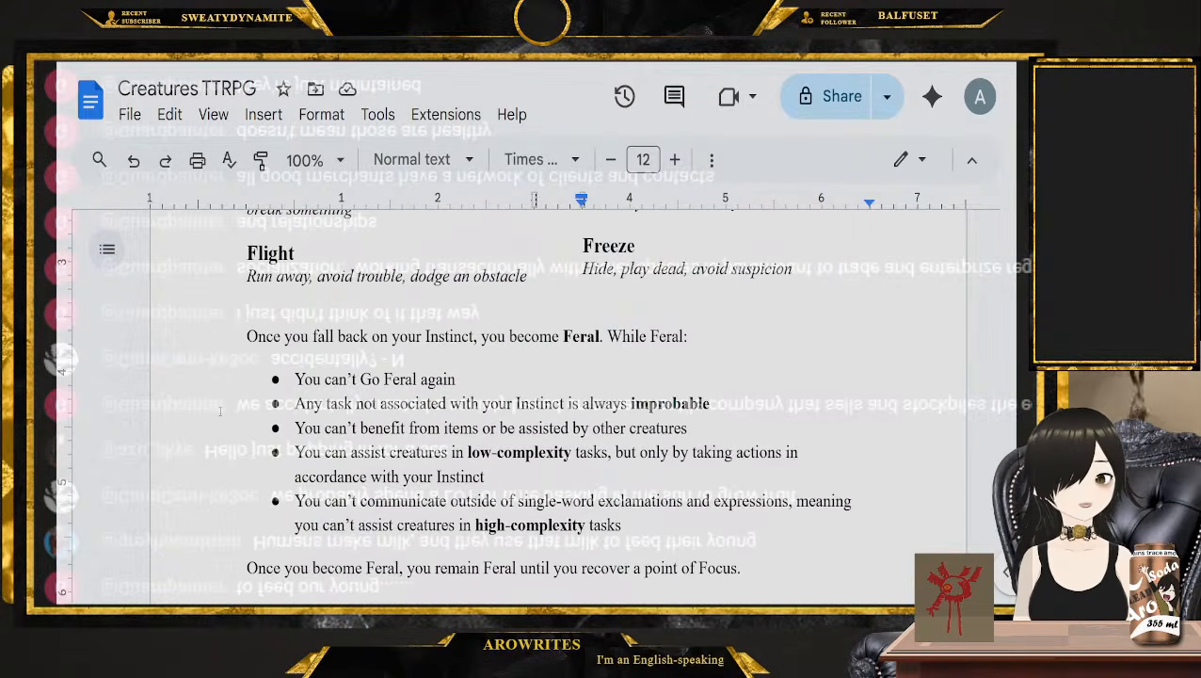
{"action": "left_click_drag", "start_coordinate": [453, 337], "coordinate": [248, 337]}
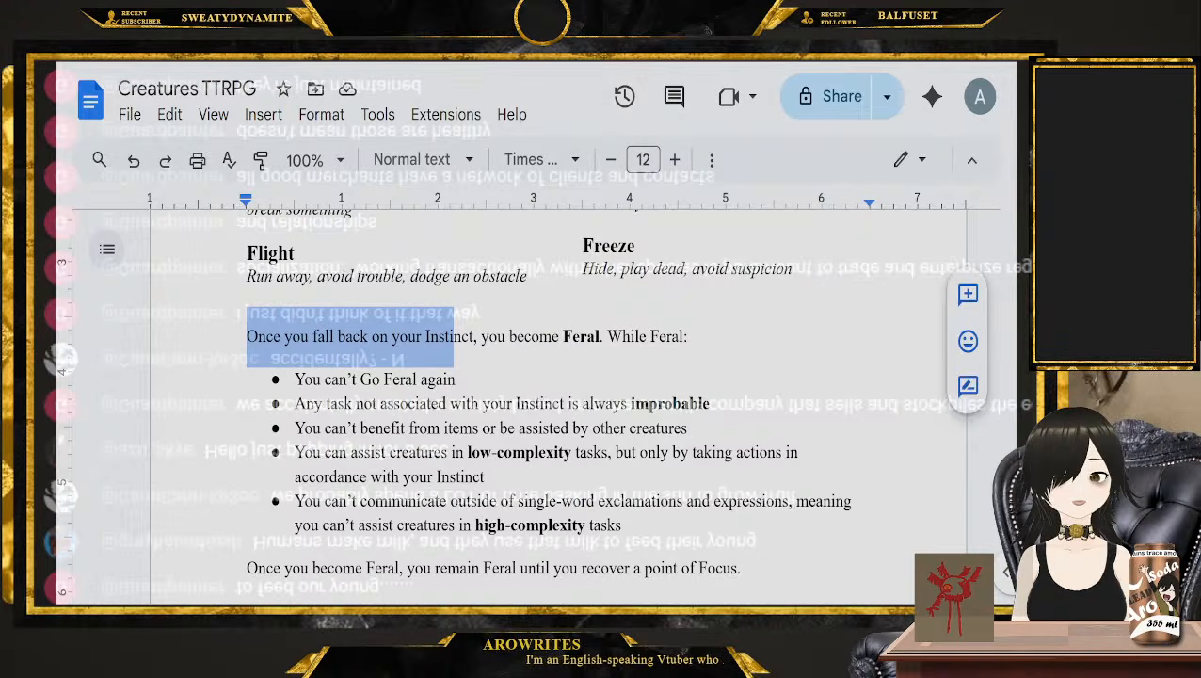
{"action": "left_click_drag", "start_coordinate": [743, 414], "coordinate": [305, 405]}
{"action": "left_click_drag", "start_coordinate": [706, 431], "coordinate": [351, 428]}
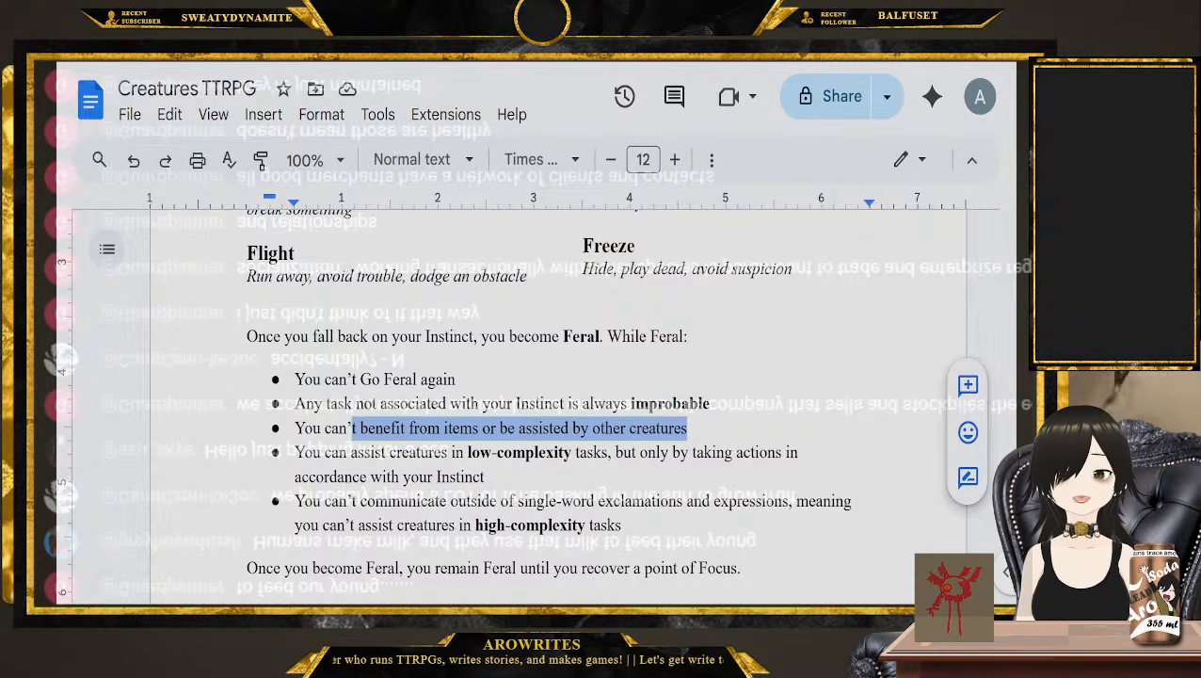
Highlight the sentence "Once you become Feral, you remain Feral until you recover a point of Focus."
{"action": "scroll", "coordinate": [625, 530], "scroll_direction": "down", "scroll_amount": 3}
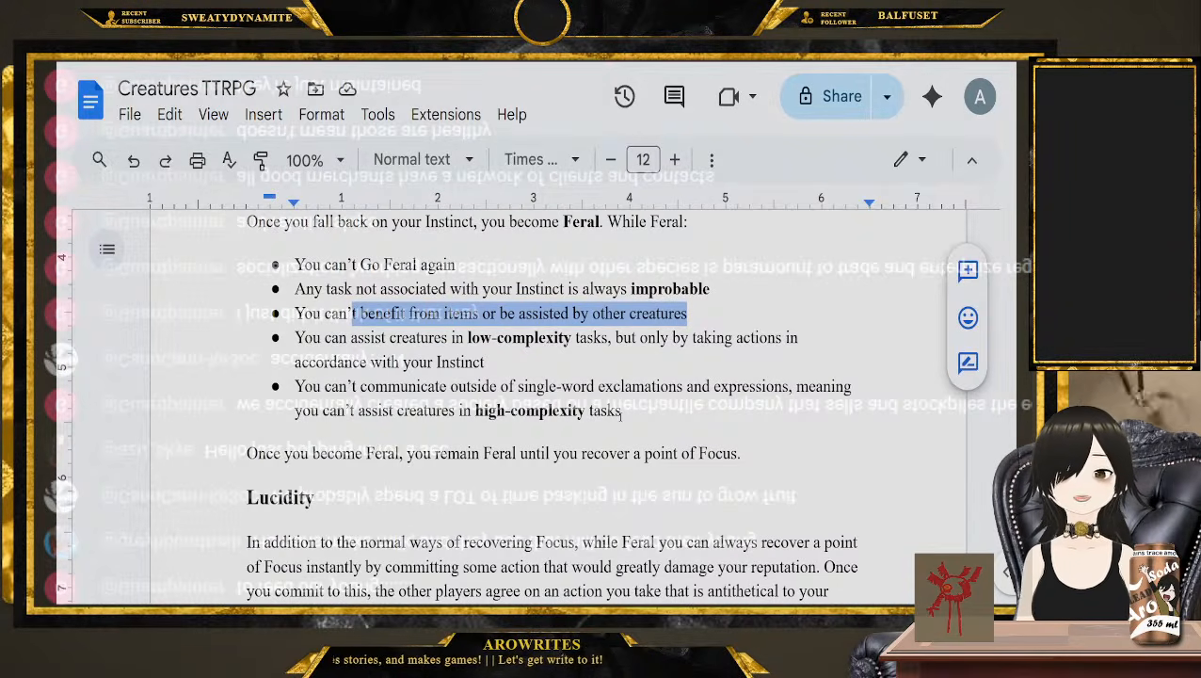
{"action": "scroll", "coordinate": [627, 410], "scroll_direction": "down", "scroll_amount": 2}
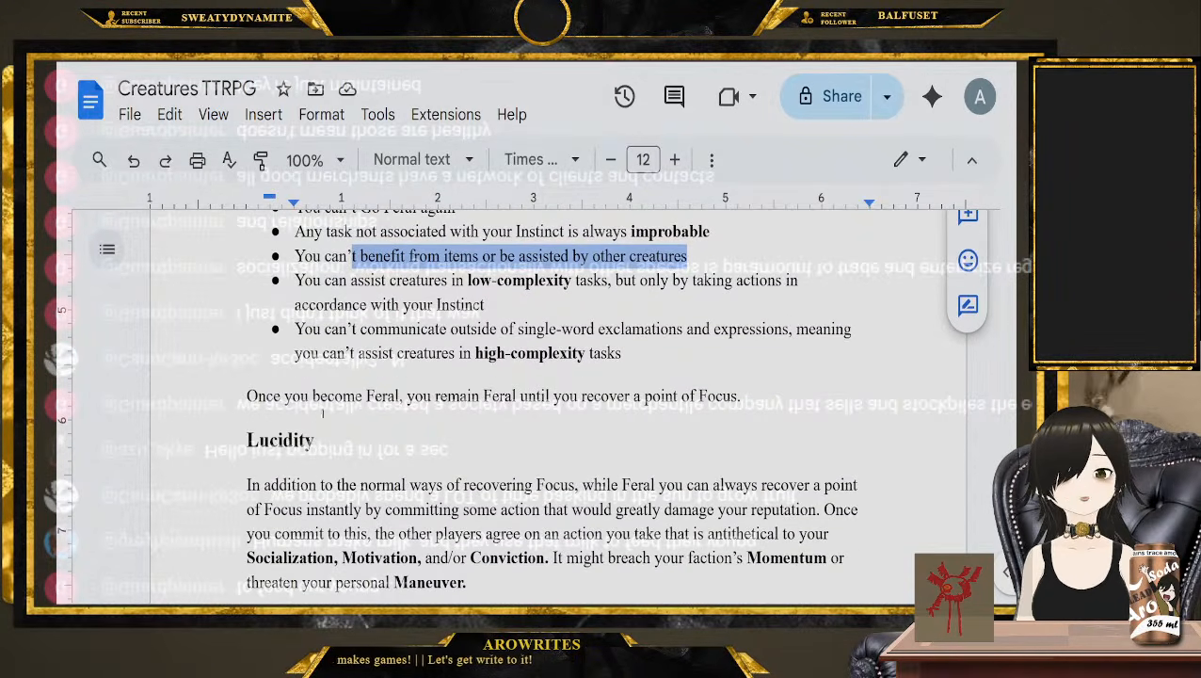
{"action": "left_click_drag", "start_coordinate": [231, 399], "coordinate": [747, 397]}
Highlight the Lucidity heading and "an action you take" through "Maneuver.", read the section's last paragraph, and clear the highlight
{"action": "scroll", "coordinate": [746, 396], "scroll_direction": "down", "scroll_amount": 2}
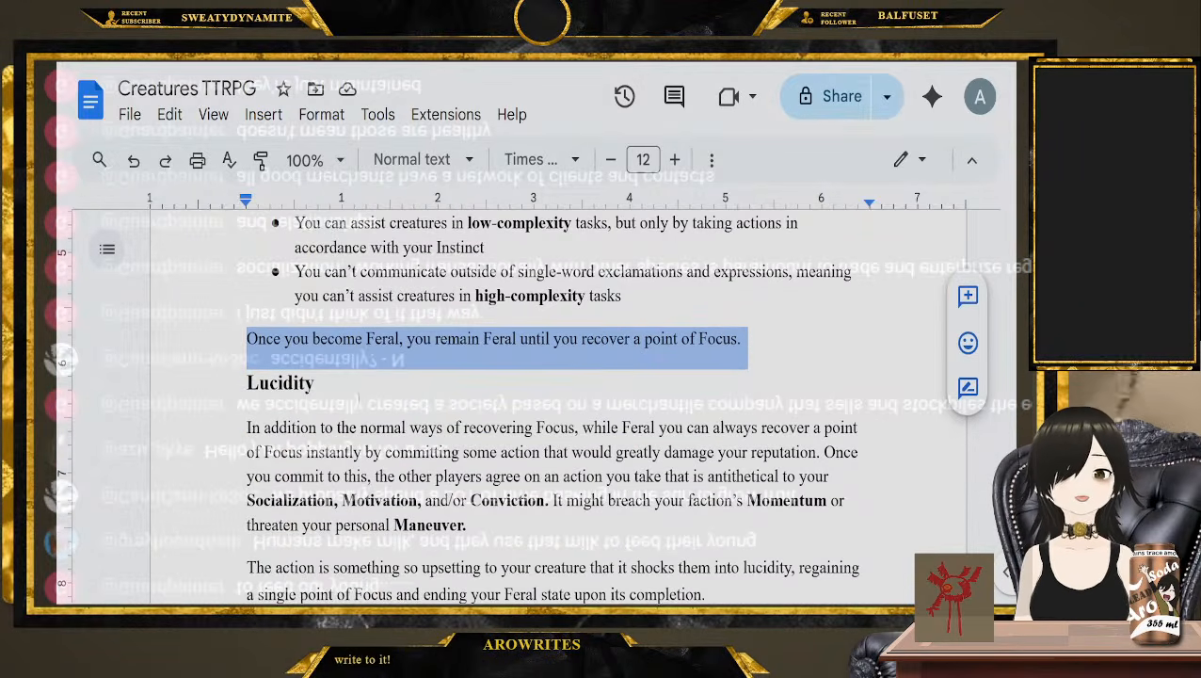
{"action": "left_click_drag", "start_coordinate": [337, 377], "coordinate": [212, 377]}
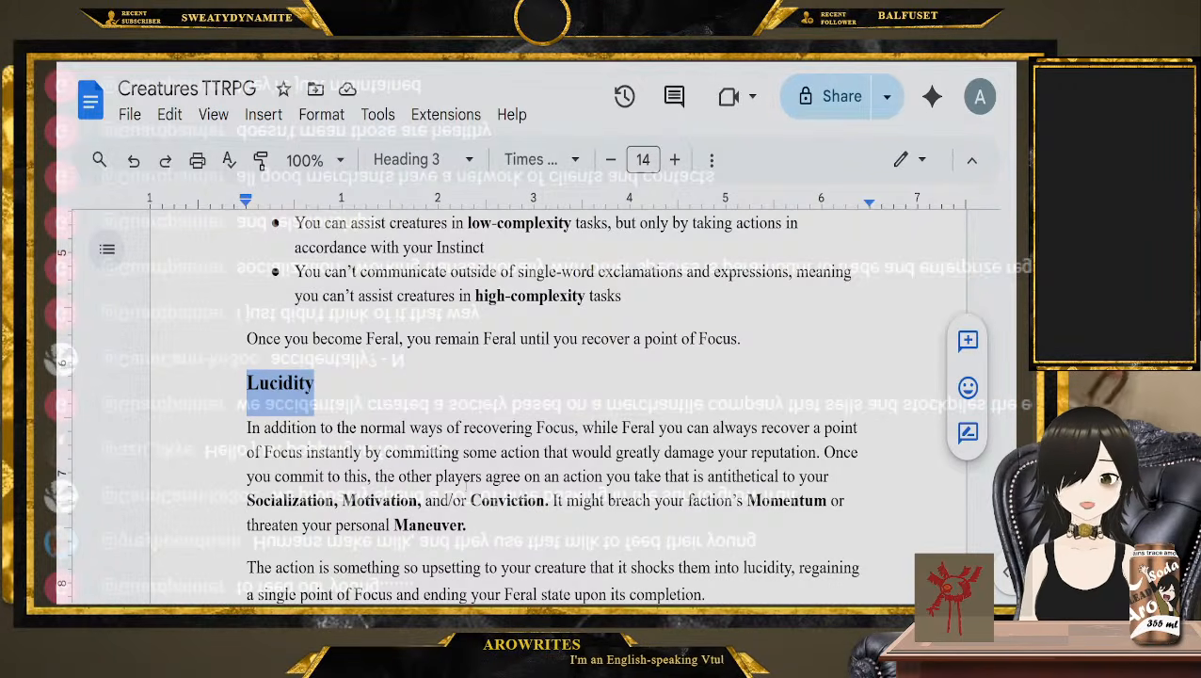
{"action": "scroll", "coordinate": [521, 407], "scroll_direction": "down", "scroll_amount": 1}
{"action": "left_click_drag", "start_coordinate": [544, 426], "coordinate": [634, 463]}
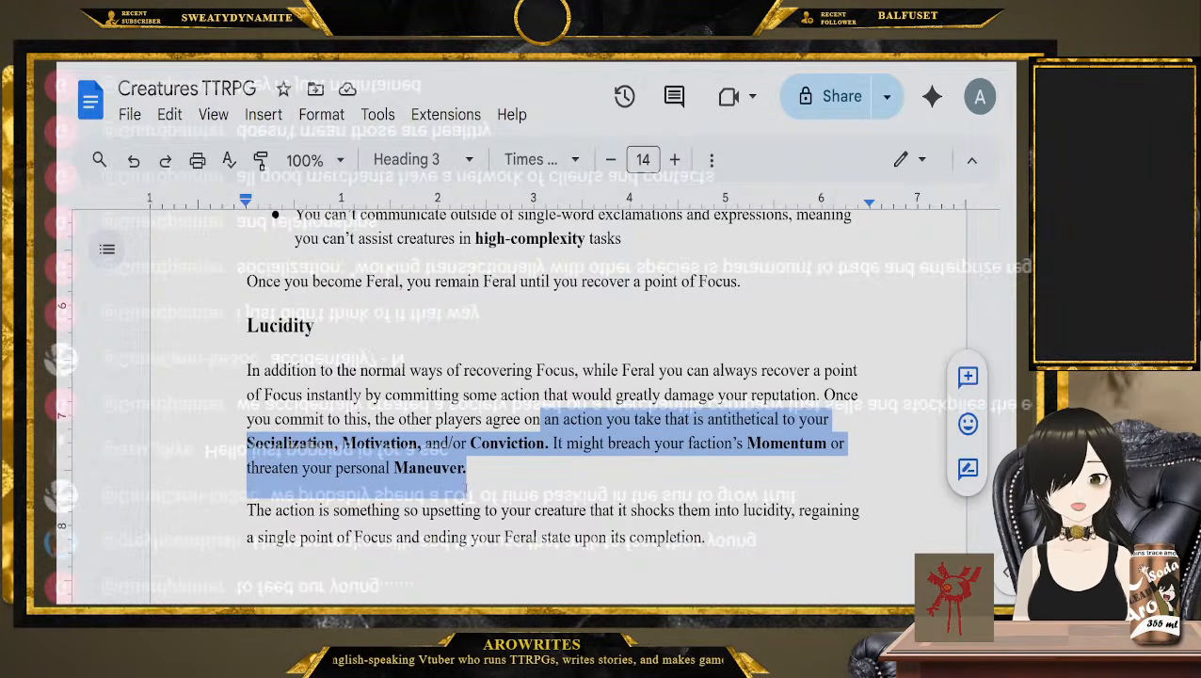
{"action": "left_click", "coordinate": [516, 482]}
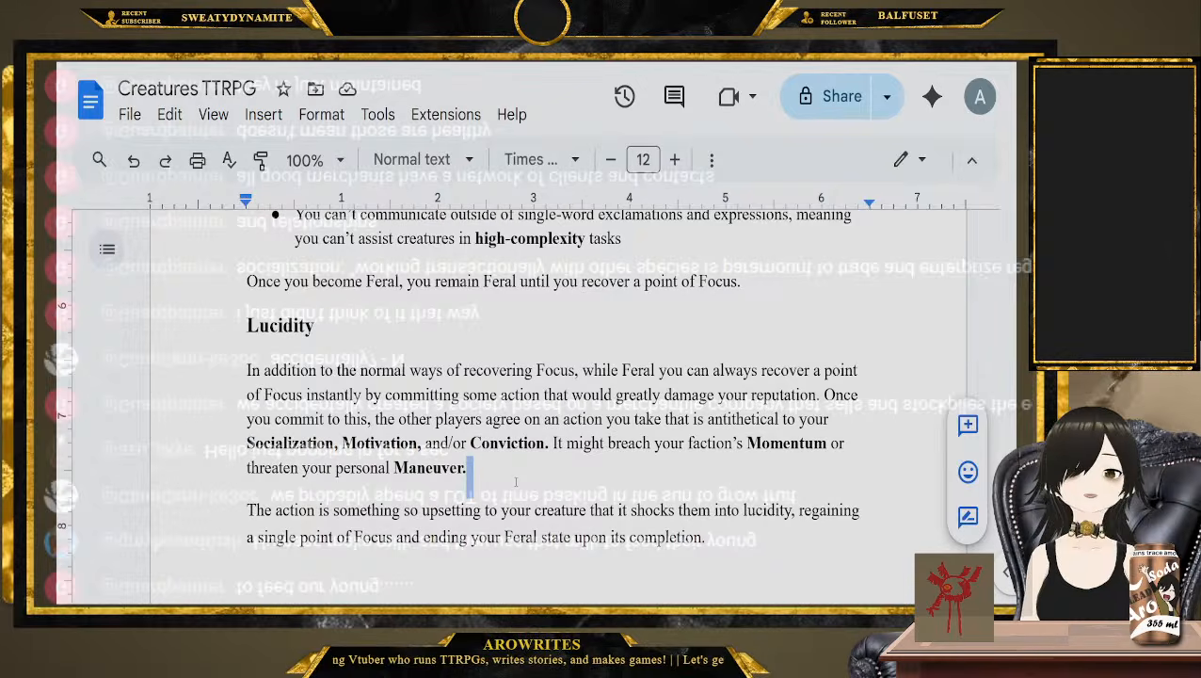
{"action": "scroll", "coordinate": [516, 482], "scroll_direction": "down", "scroll_amount": 1}
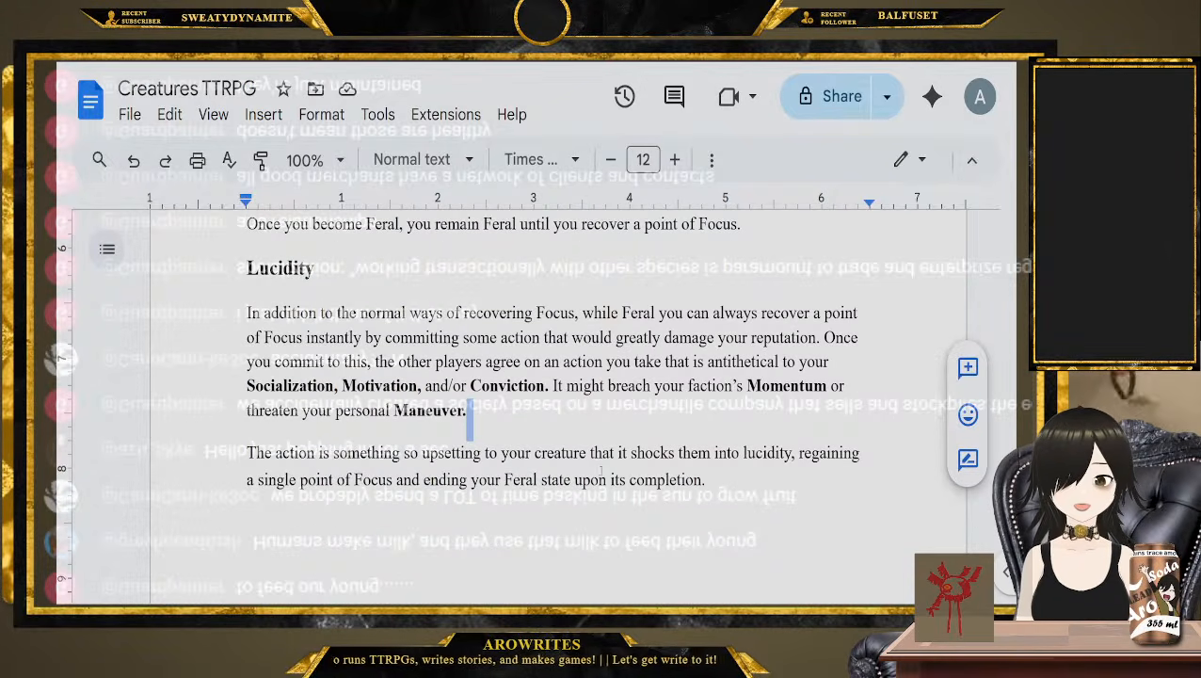
{"action": "double_click", "coordinate": [650, 454]}
{"action": "left_click", "coordinate": [795, 486]}
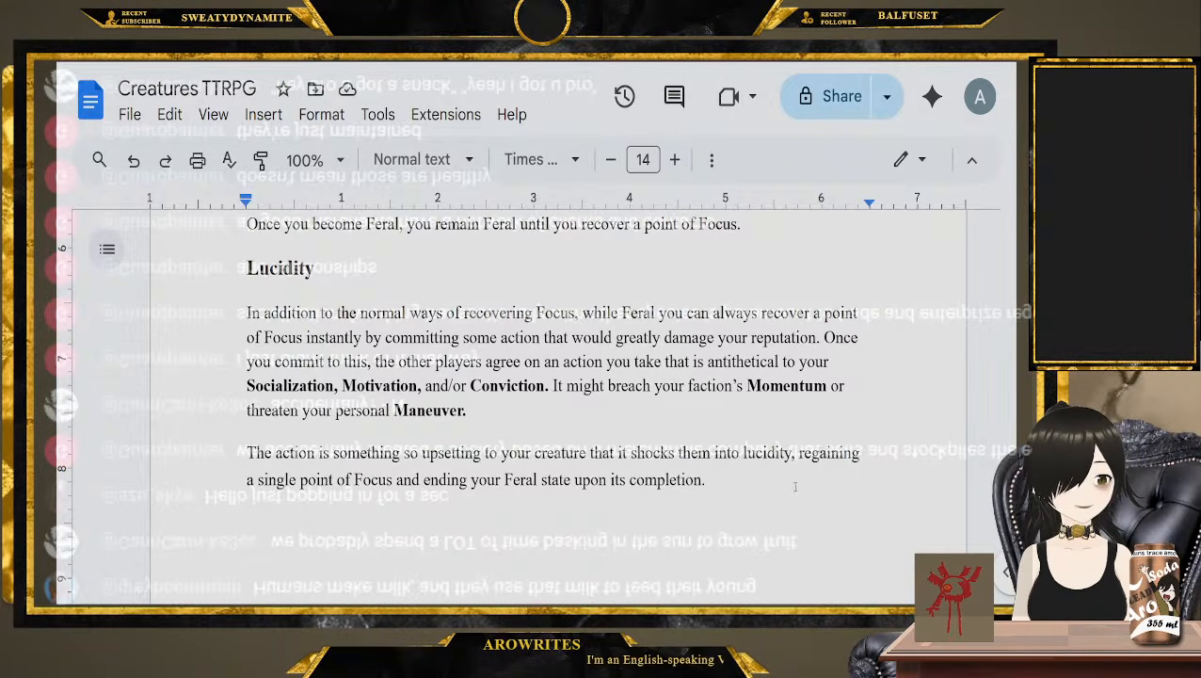
Highlight the Items section from its heading through the Using Items paragraph that begins "Look at the design of your items"
{"action": "scroll", "coordinate": [792, 486], "scroll_direction": "down", "scroll_amount": 10}
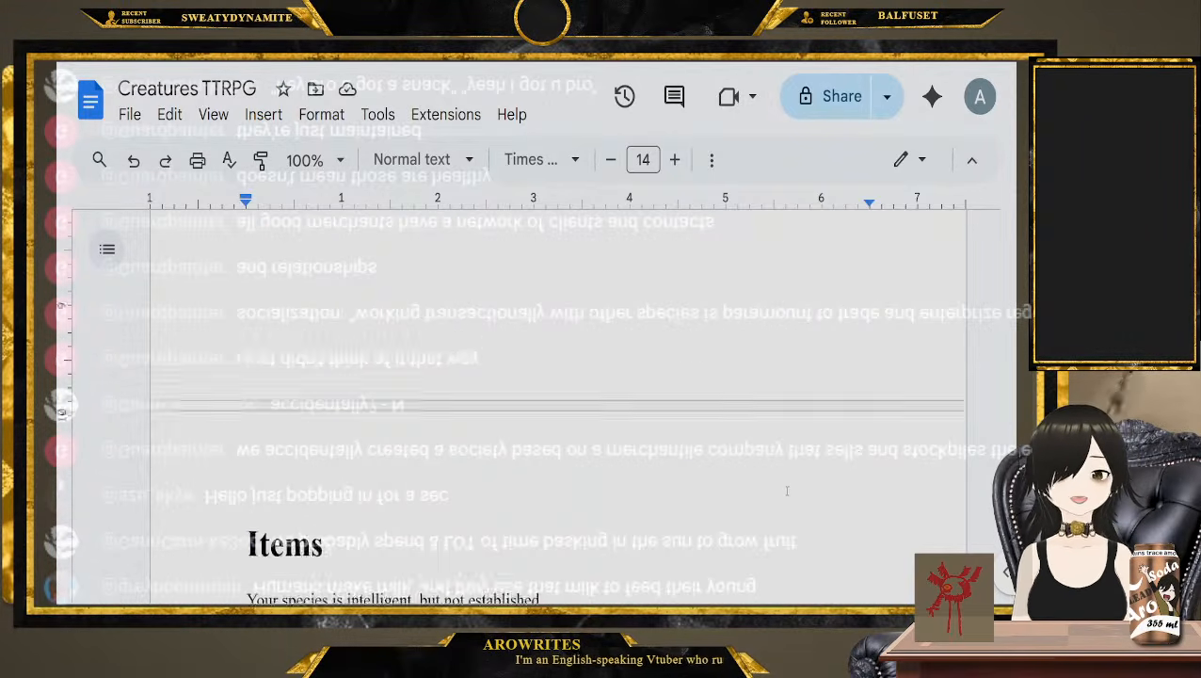
{"action": "left_click", "coordinate": [236, 396]}
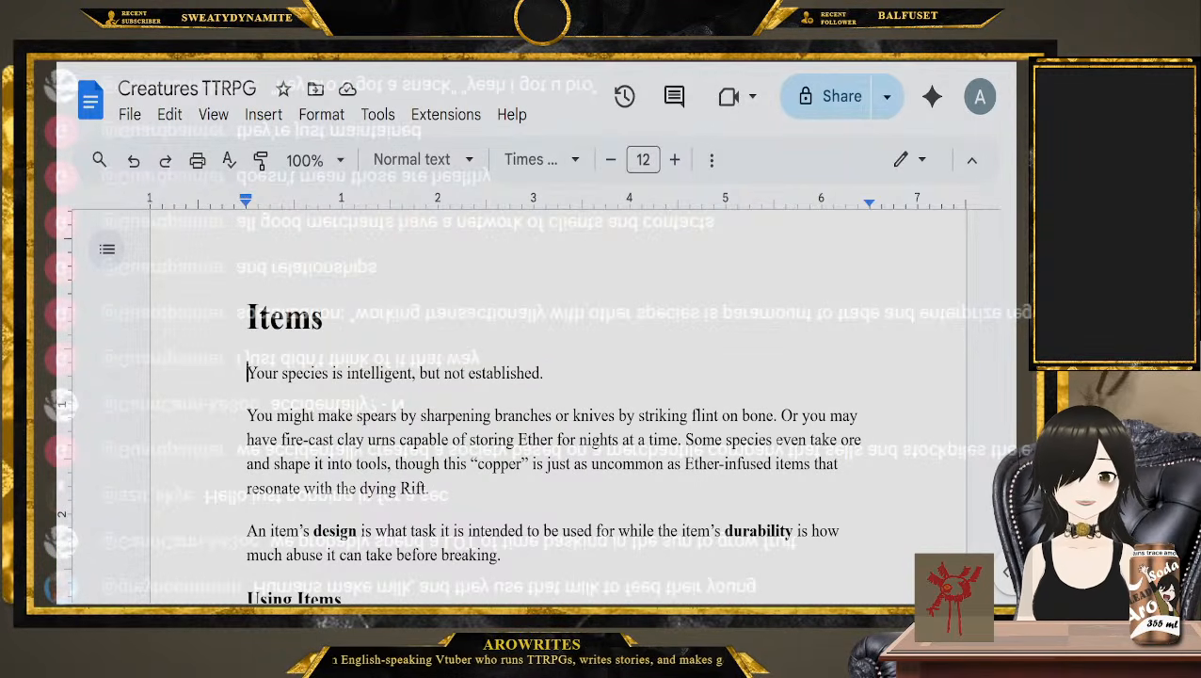
{"action": "left_click_drag", "start_coordinate": [247, 318], "coordinate": [476, 520]}
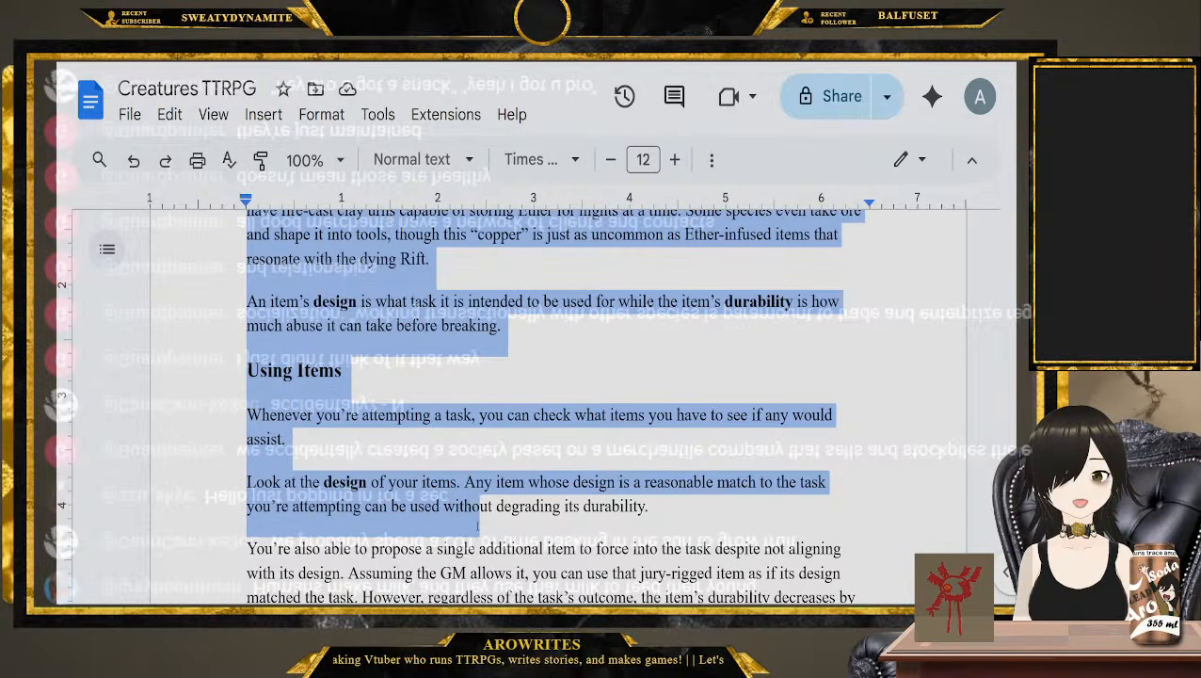
{"action": "scroll", "coordinate": [476, 521], "scroll_direction": "down", "scroll_amount": 5}
{"action": "scroll", "coordinate": [477, 525], "scroll_direction": "down", "scroll_amount": 7}
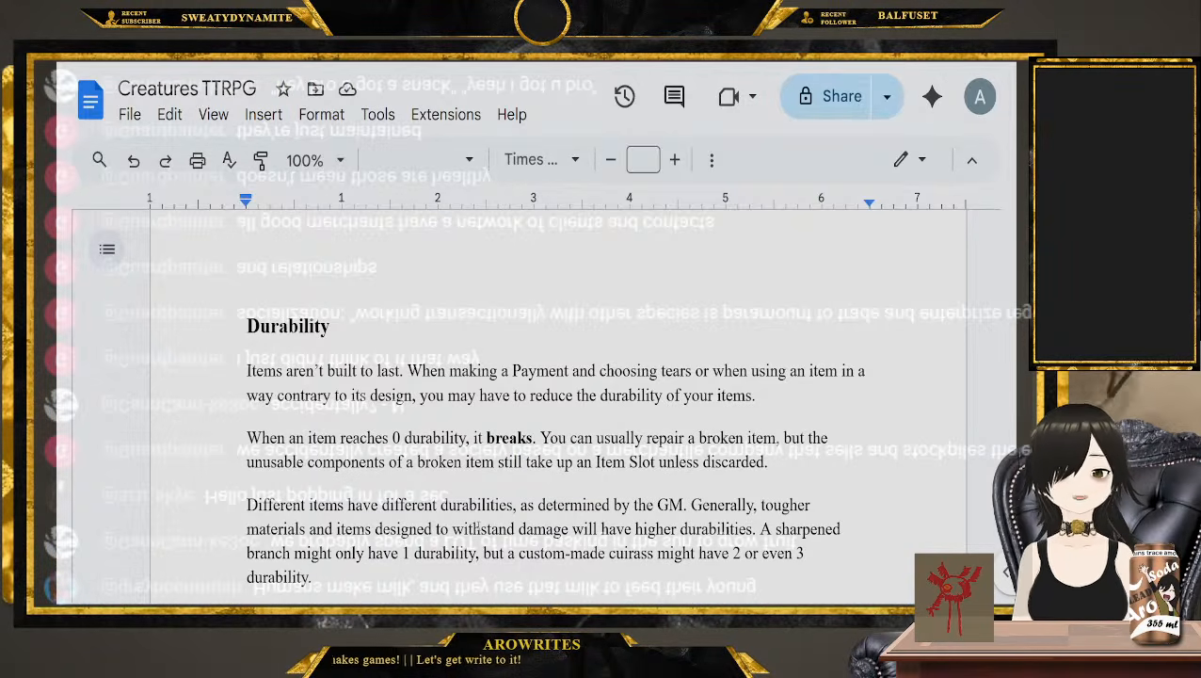
Read the Durability section and highlight the Making Items heading that follows it
{"action": "scroll", "coordinate": [239, 372], "scroll_direction": "down", "scroll_amount": 1}
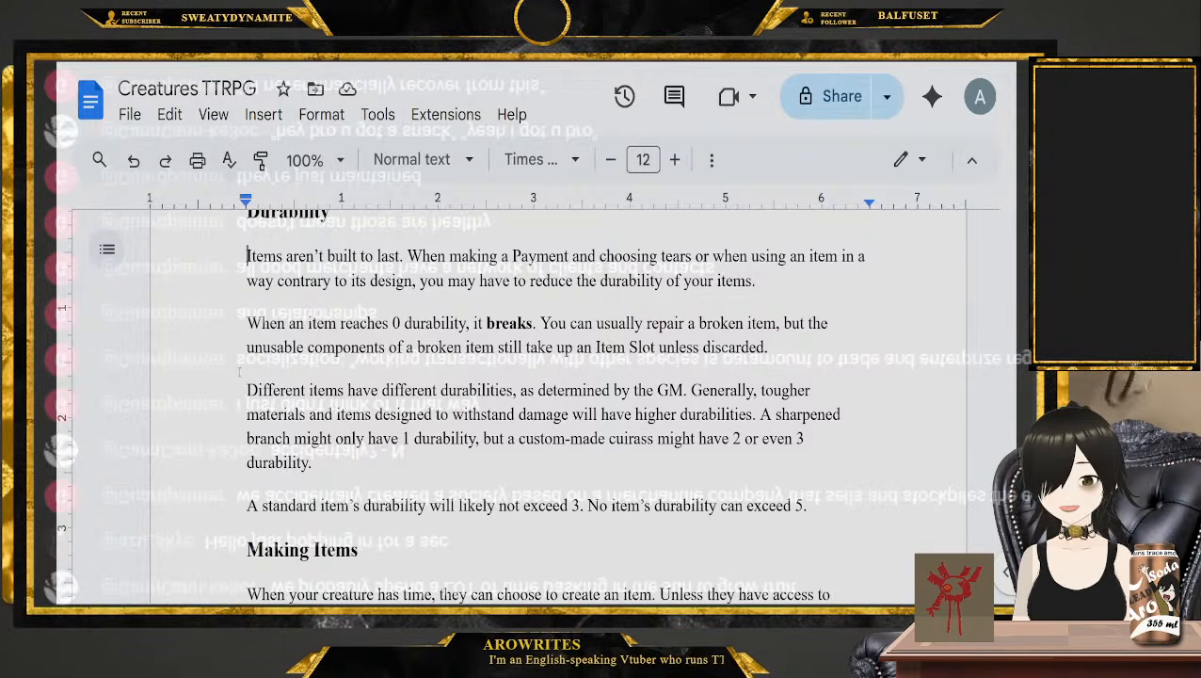
{"action": "scroll", "coordinate": [671, 367], "scroll_direction": "down", "scroll_amount": 2}
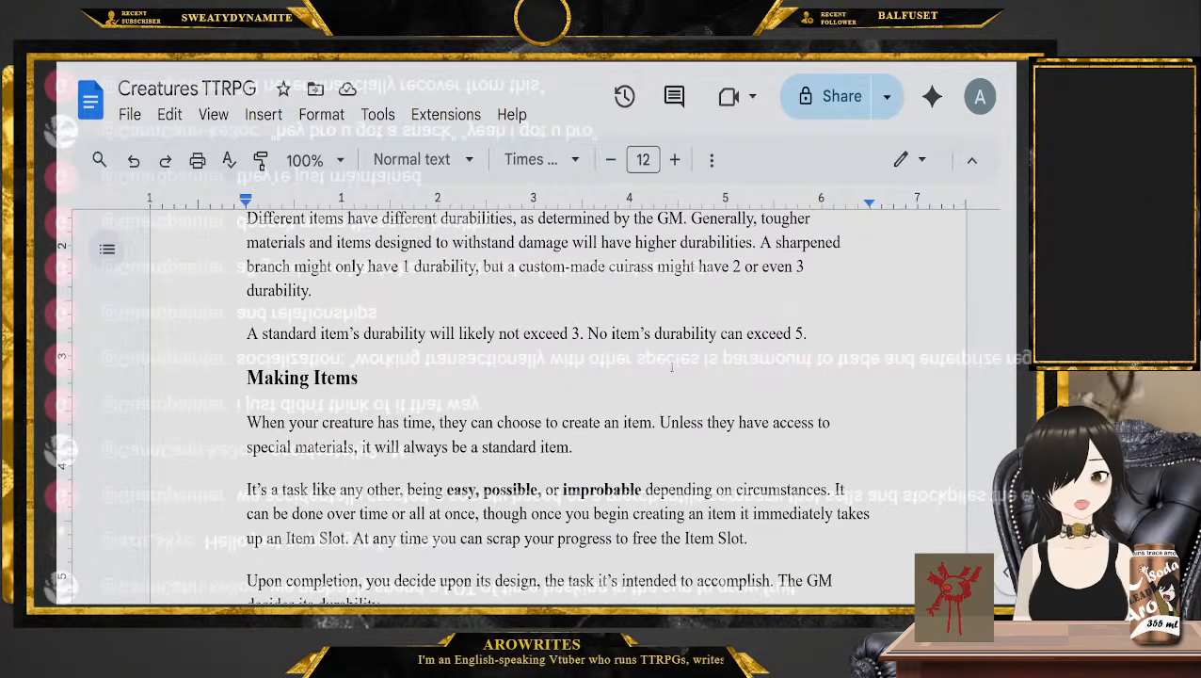
{"action": "left_click", "coordinate": [812, 335]}
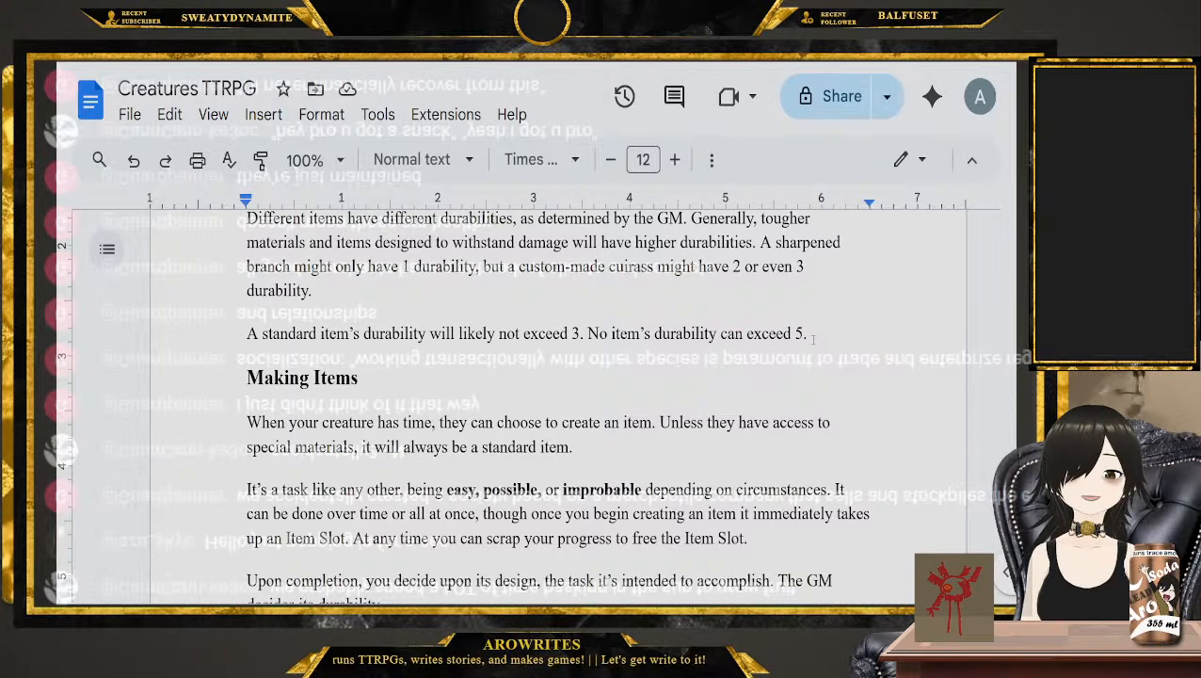
{"action": "key", "text": "Down"}
{"action": "key", "text": "shift+Home"}
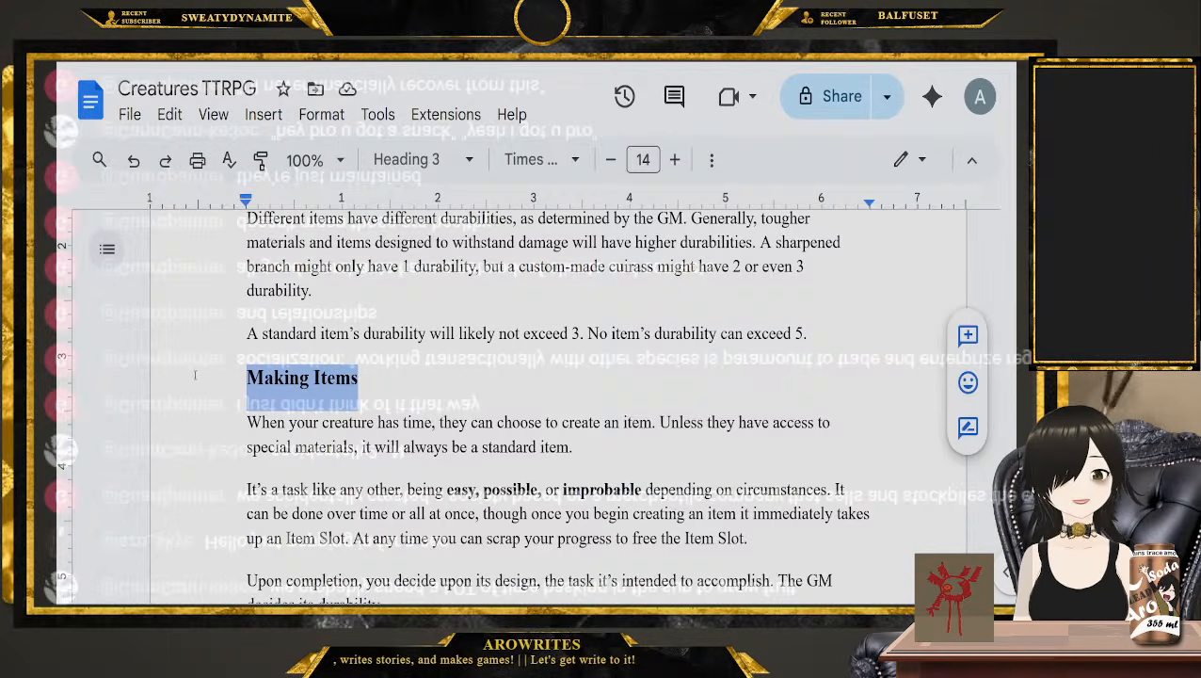
{"action": "left_click", "coordinate": [196, 375]}
Place the cursor at the first Making Items paragraph and read on through Repairing Items and Item Slots to Special Items
{"action": "scroll", "coordinate": [206, 420], "scroll_direction": "down", "scroll_amount": 3}
{"action": "left_click", "coordinate": [225, 315]}
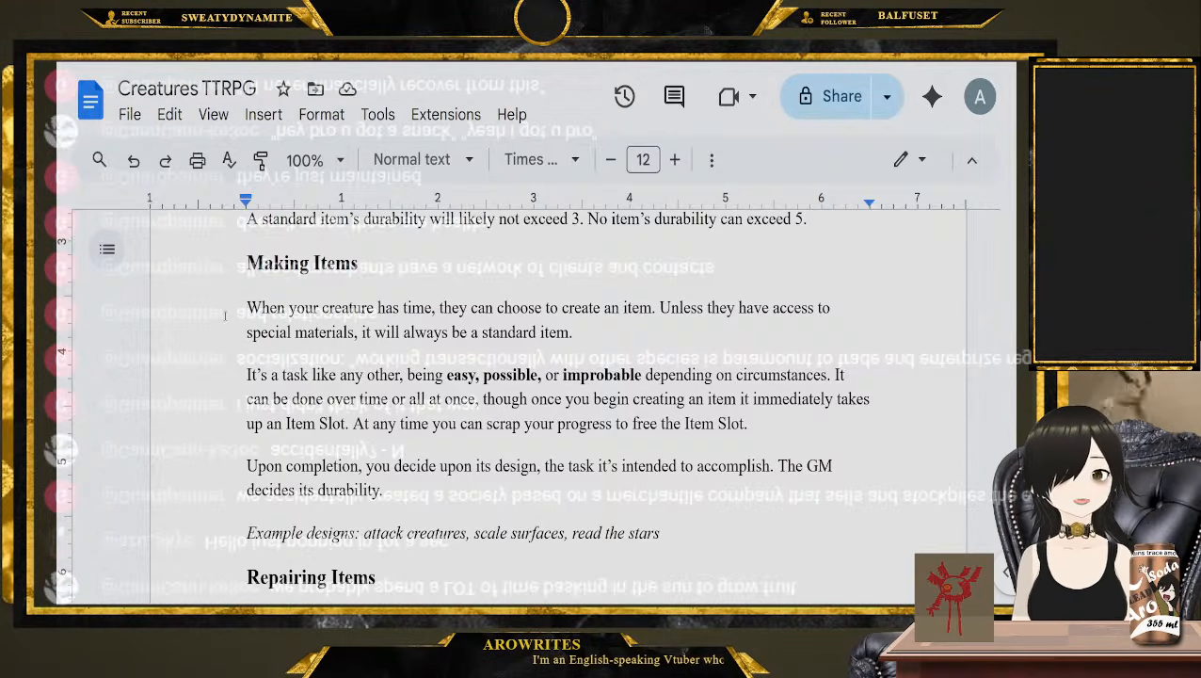
{"action": "scroll", "coordinate": [263, 387], "scroll_direction": "down", "scroll_amount": 3}
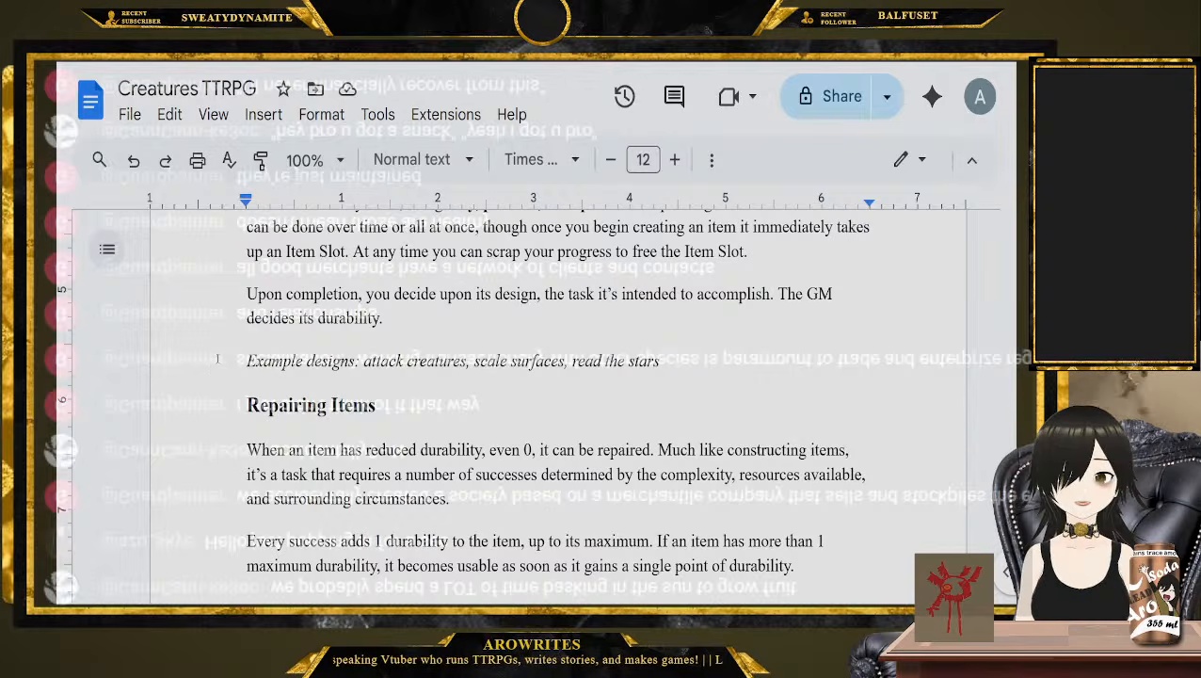
{"action": "scroll", "coordinate": [211, 370], "scroll_direction": "down", "scroll_amount": 5}
{"action": "scroll", "coordinate": [252, 351], "scroll_direction": "down", "scroll_amount": 2}
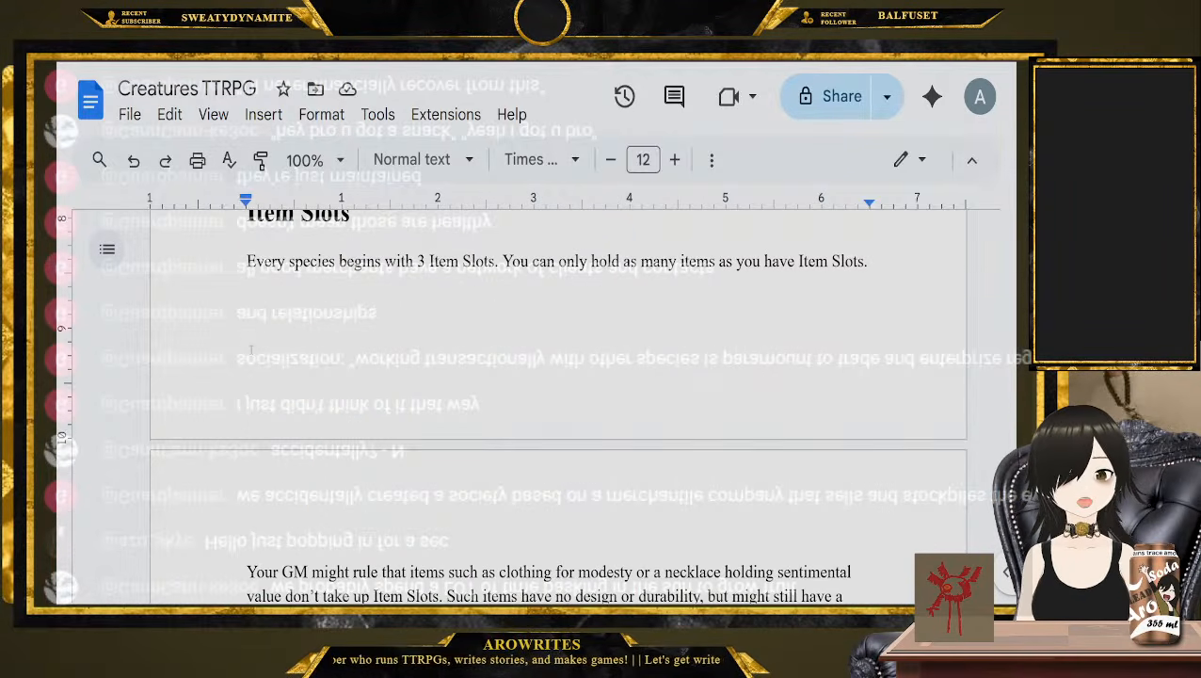
{"action": "scroll", "coordinate": [266, 359], "scroll_direction": "down", "scroll_amount": 13}
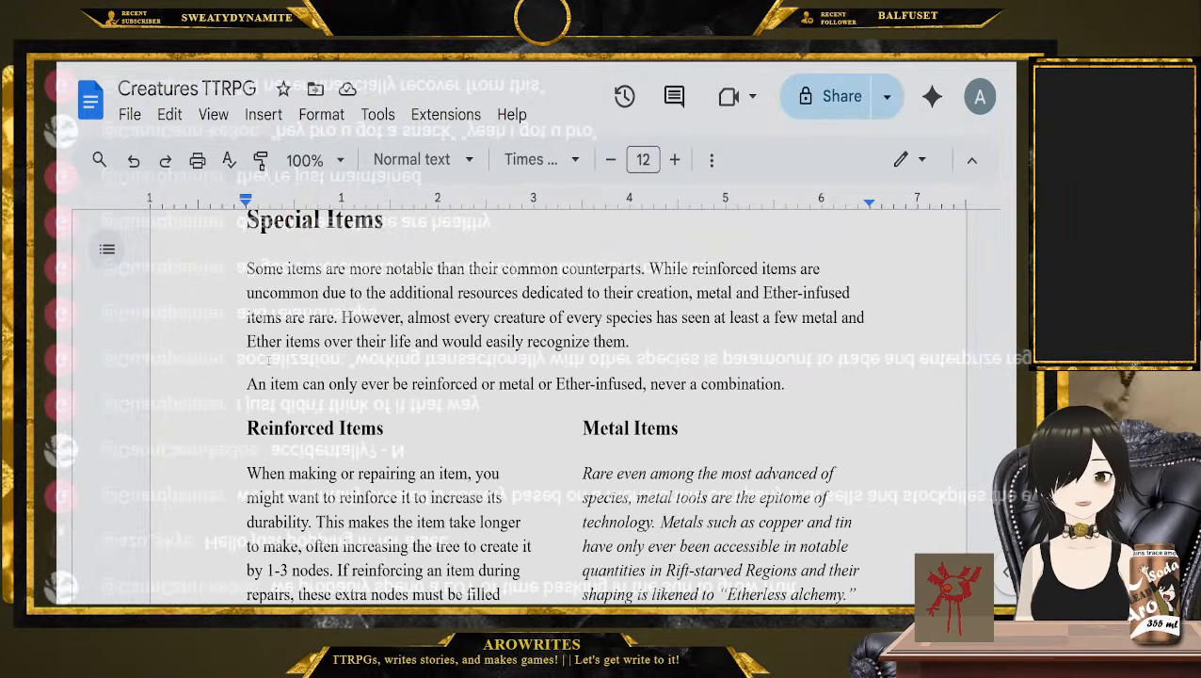
Highlight the Reinforced Items and Metal Items headings and most of the Ether Items heading
{"action": "left_click_drag", "start_coordinate": [386, 315], "coordinate": [199, 328]}
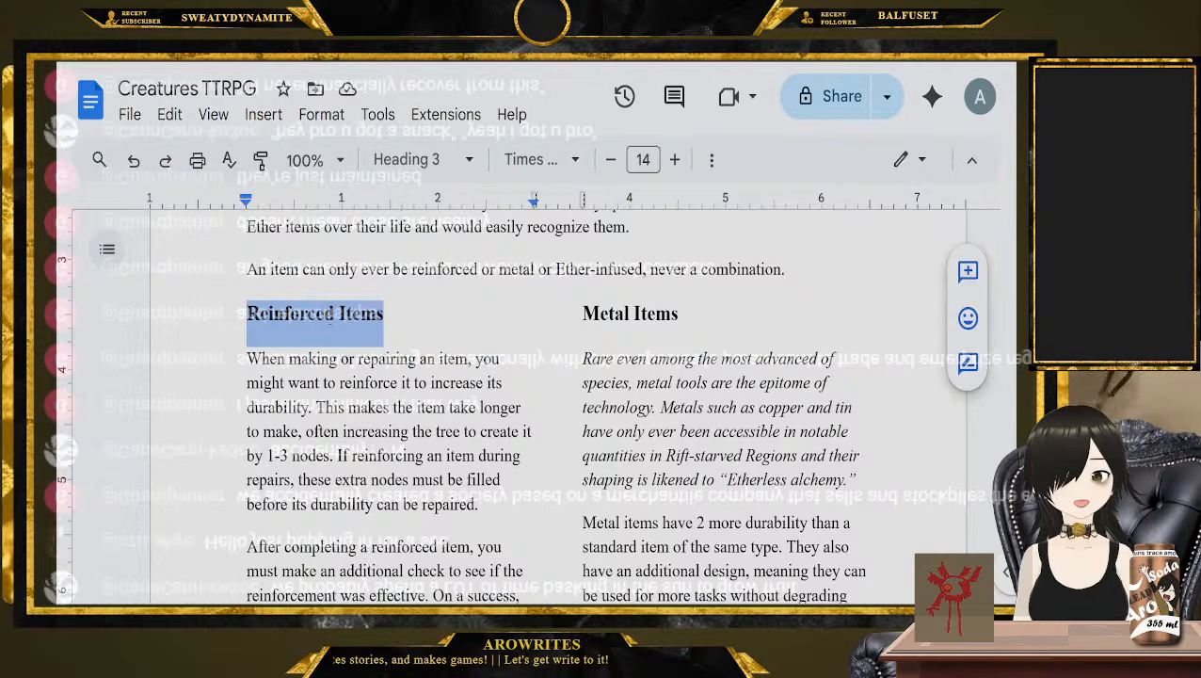
{"action": "left_click_drag", "start_coordinate": [696, 311], "coordinate": [580, 316]}
{"action": "scroll", "coordinate": [581, 316], "scroll_direction": "down", "scroll_amount": 3}
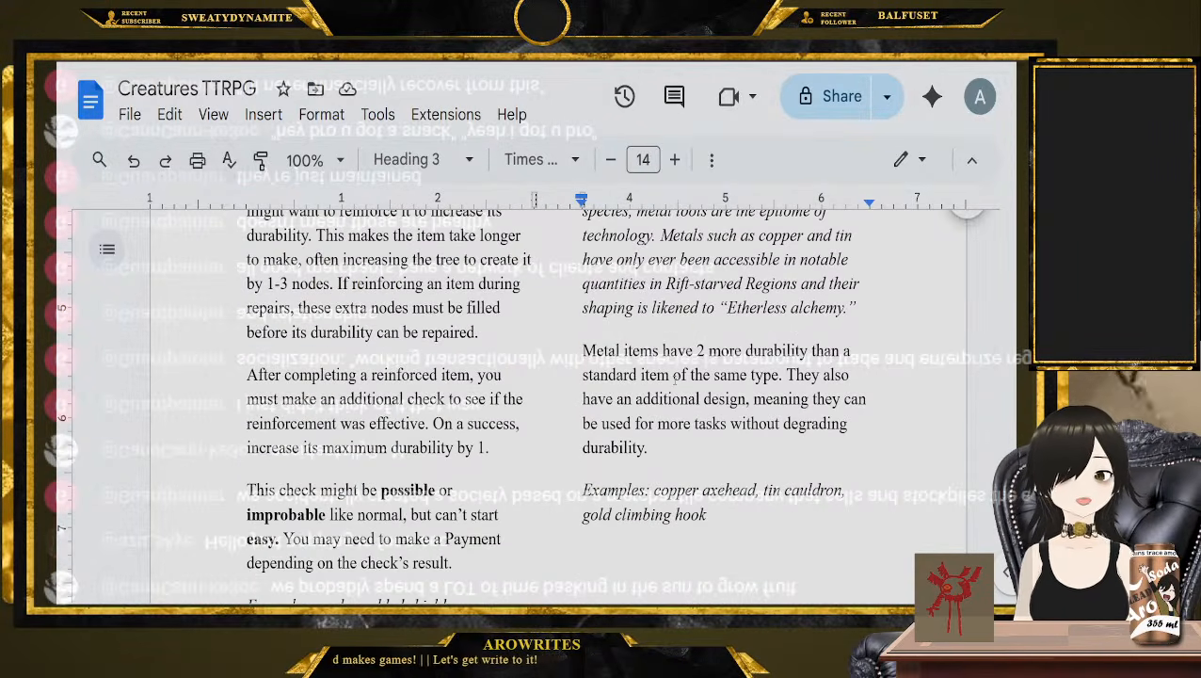
{"action": "scroll", "coordinate": [510, 373], "scroll_direction": "down", "scroll_amount": 12}
{"action": "left_click_drag", "start_coordinate": [344, 305], "coordinate": [276, 303]}
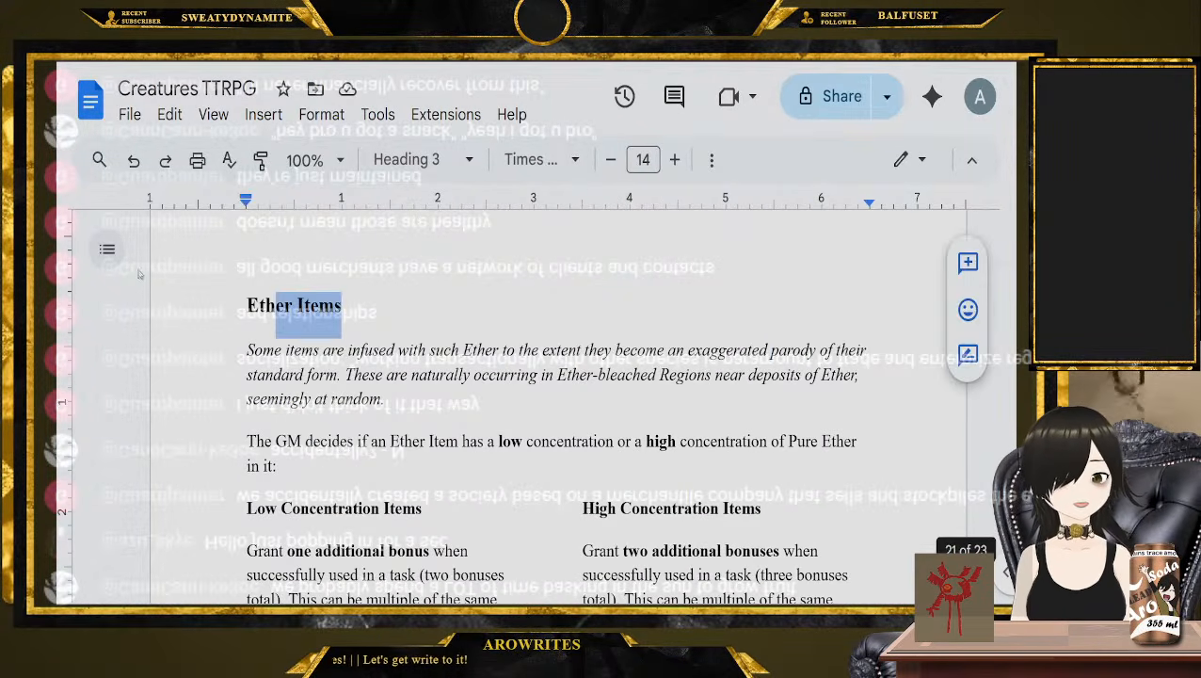
Highlight the last example quirk of the Ether Items, "you always wake up with it in hand"
{"action": "scroll", "coordinate": [289, 303], "scroll_direction": "down", "scroll_amount": 2}
{"action": "scroll", "coordinate": [289, 304], "scroll_direction": "down", "scroll_amount": 3}
{"action": "scroll", "coordinate": [468, 465], "scroll_direction": "down", "scroll_amount": 2}
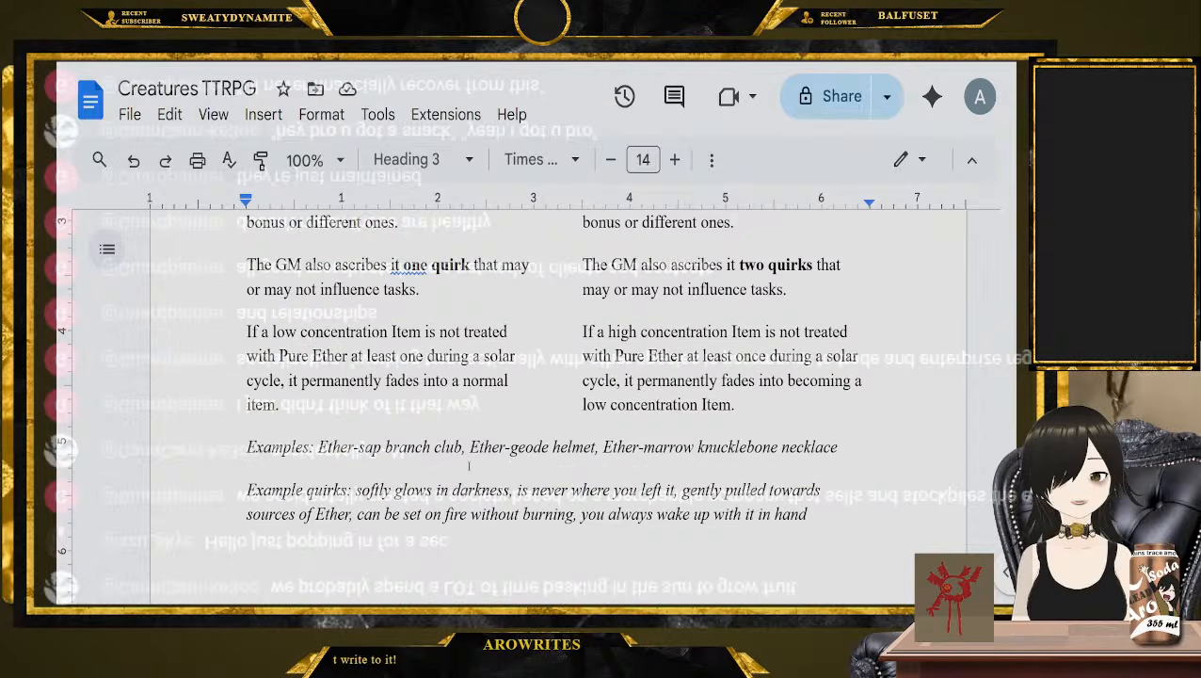
{"action": "mouse_move", "coordinate": [357, 490]}
{"action": "left_mouse_down"}
{"action": "mouse_move", "coordinate": [652, 491]}
{"action": "mouse_move", "coordinate": [326, 514]}
{"action": "mouse_move", "coordinate": [807, 516]}
{"action": "left_mouse_up"}
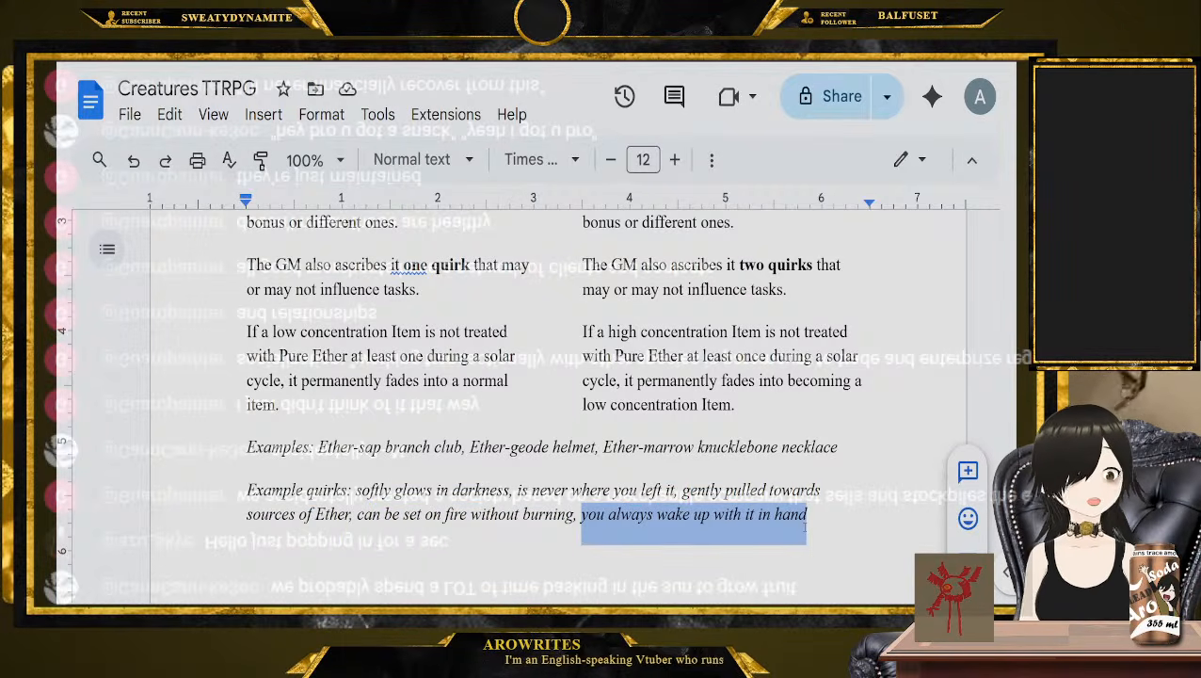
Review the Low and High Concentration Items rules and place the cursor in the Other Items heading
{"action": "scroll", "coordinate": [807, 529], "scroll_direction": "up", "scroll_amount": 2}
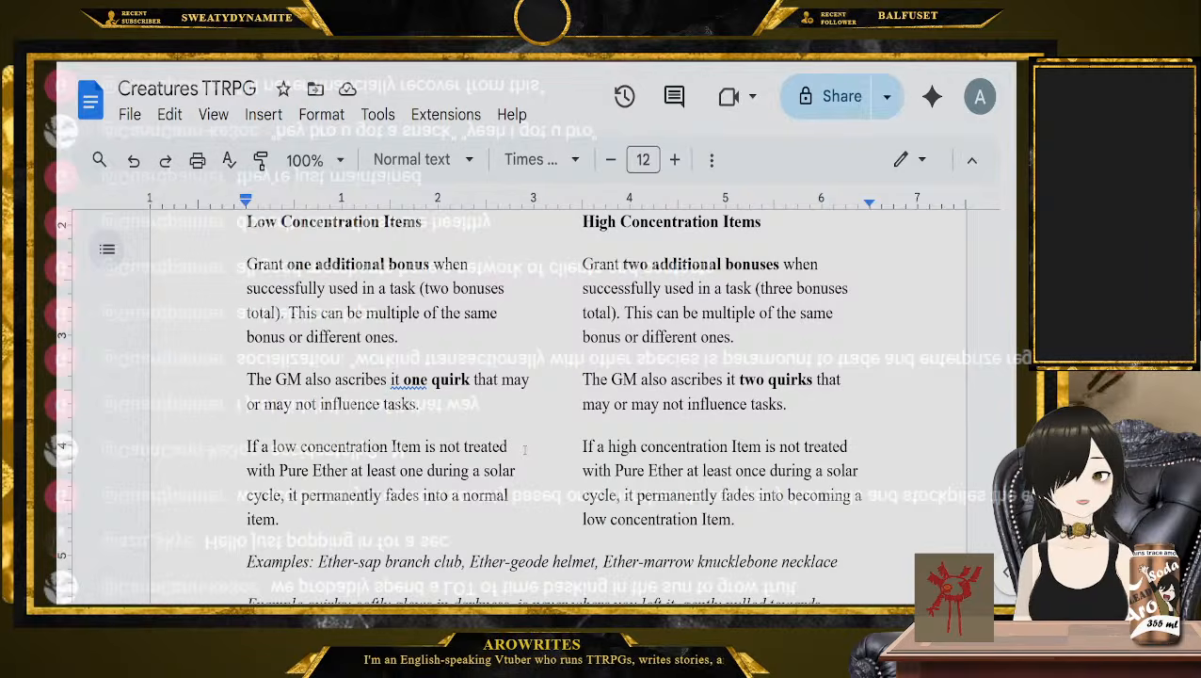
{"action": "scroll", "coordinate": [525, 449], "scroll_direction": "up", "scroll_amount": 3}
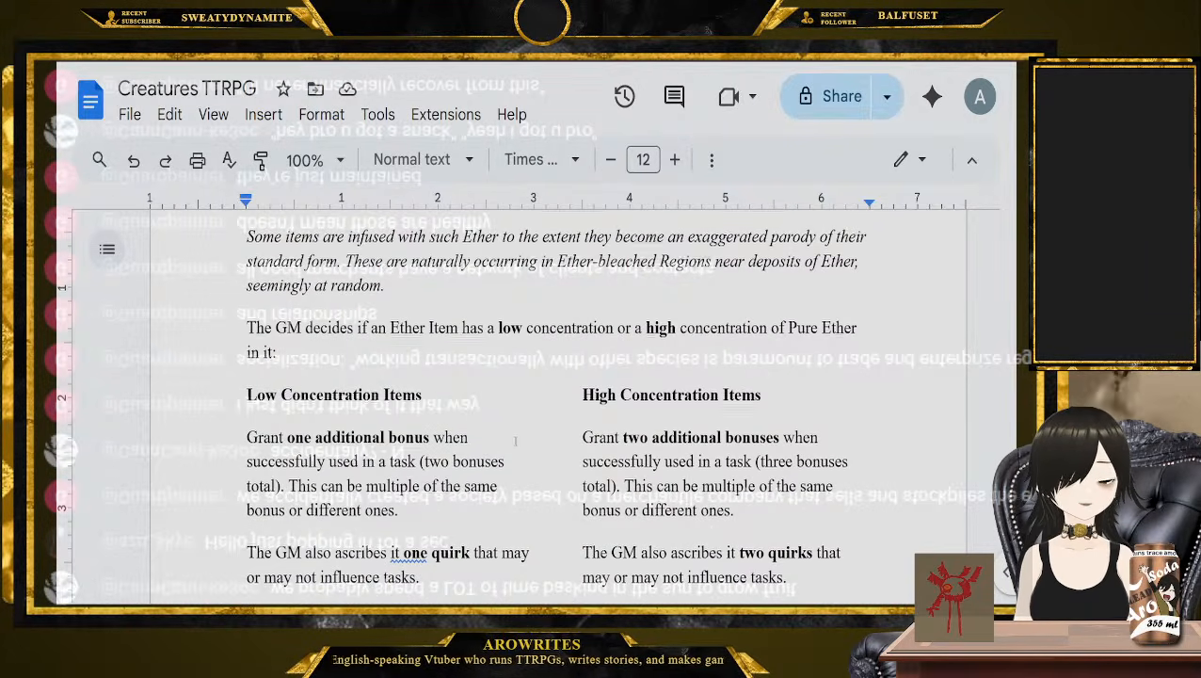
{"action": "scroll", "coordinate": [515, 441], "scroll_direction": "down", "scroll_amount": 5}
{"action": "scroll", "coordinate": [487, 450], "scroll_direction": "down", "scroll_amount": 9}
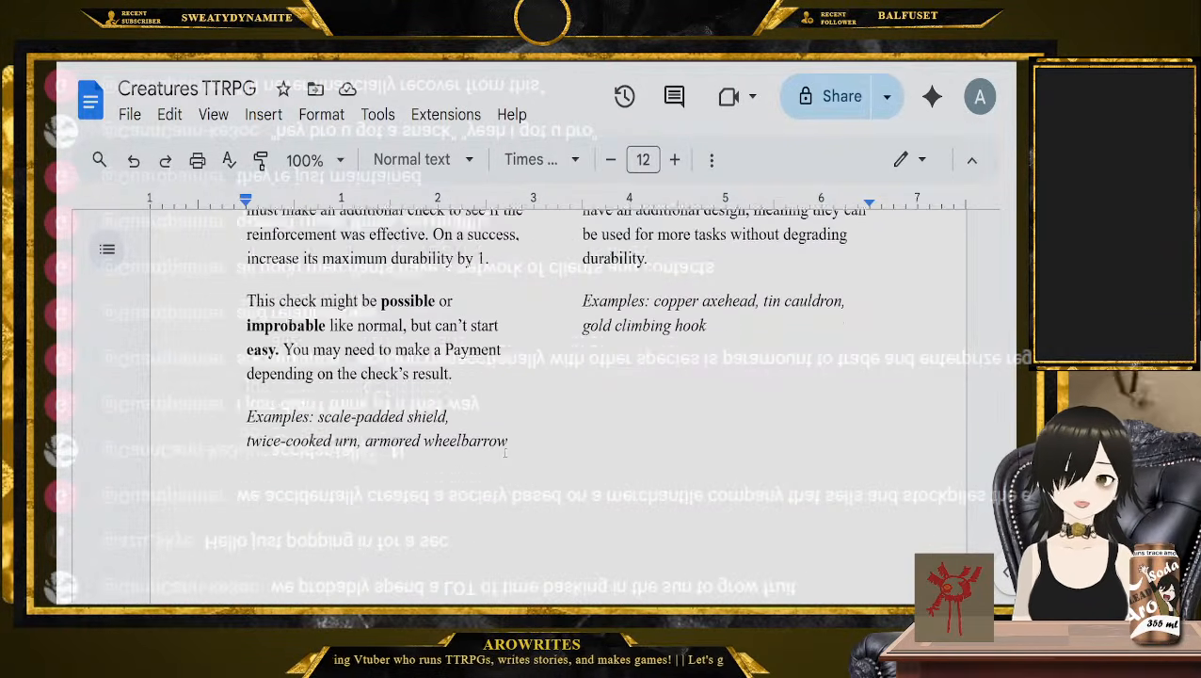
{"action": "scroll", "coordinate": [503, 454], "scroll_direction": "down", "scroll_amount": 1}
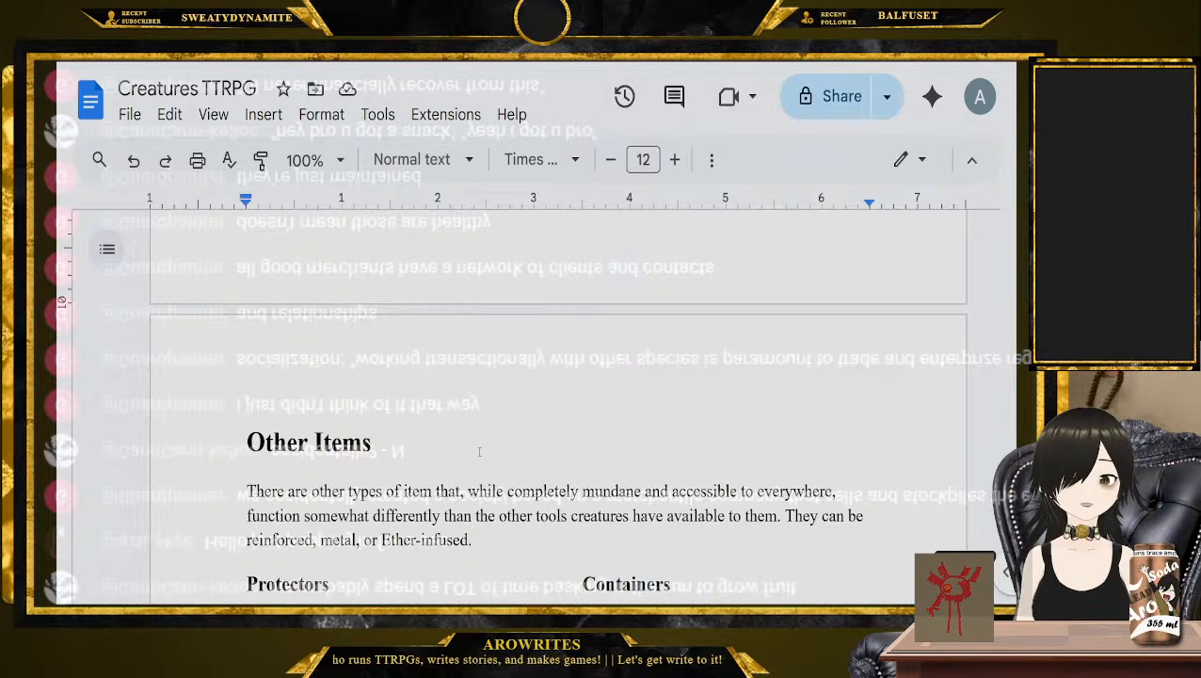
{"action": "left_click", "coordinate": [479, 452]}
Read the Protectors and Containers rules and continue to the Saga 3: Ancestor Species introduction
{"action": "scroll", "coordinate": [480, 452], "scroll_direction": "down", "scroll_amount": 3}
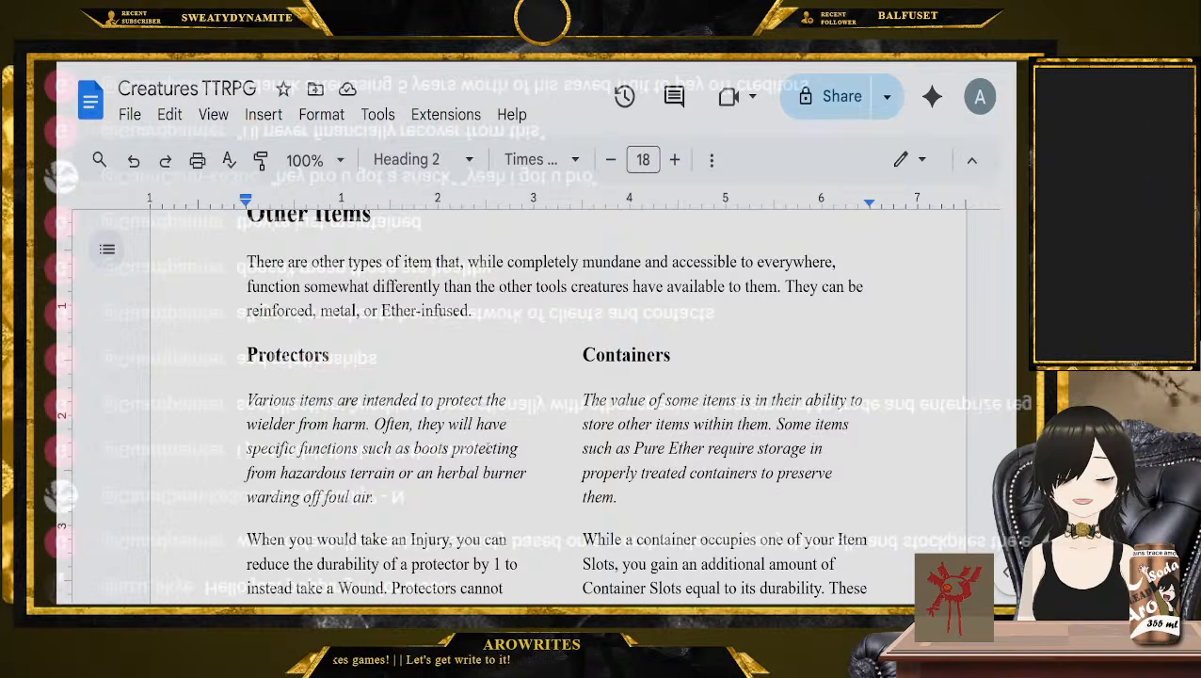
{"action": "scroll", "coordinate": [562, 425], "scroll_direction": "down", "scroll_amount": 2}
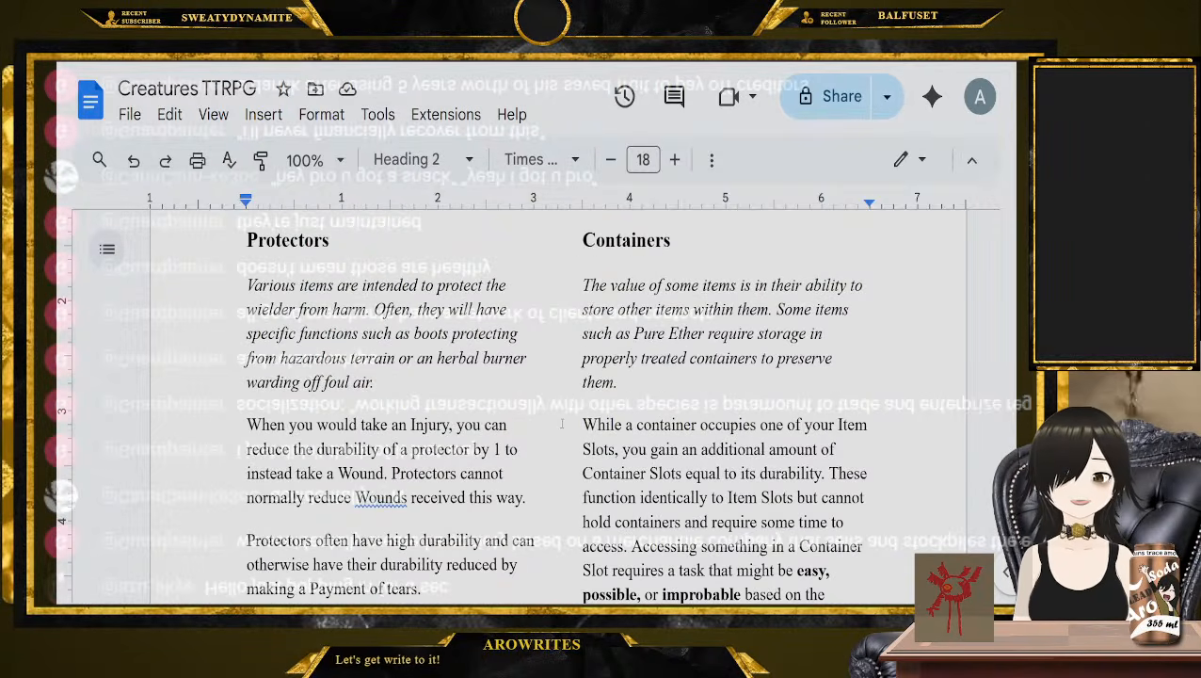
{"action": "scroll", "coordinate": [562, 425], "scroll_direction": "down", "scroll_amount": 5}
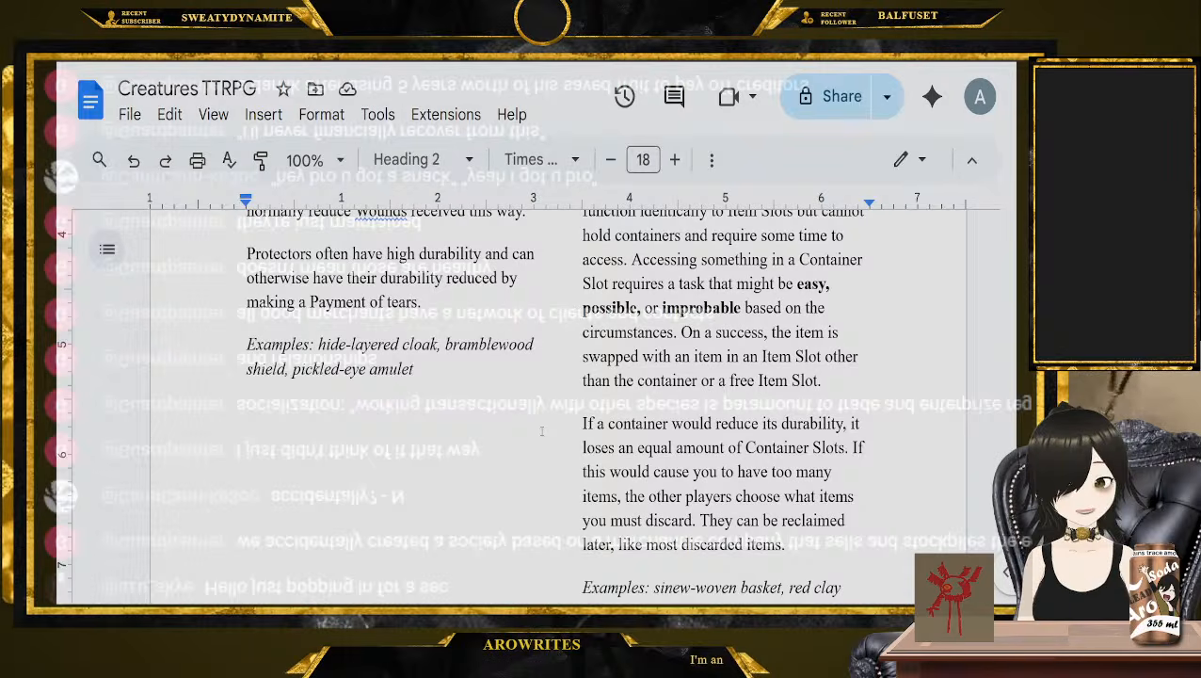
{"action": "scroll", "coordinate": [541, 432], "scroll_direction": "down", "scroll_amount": 10}
{"action": "scroll", "coordinate": [541, 431], "scroll_direction": "up", "scroll_amount": 4}
{"action": "scroll", "coordinate": [541, 431], "scroll_direction": "down", "scroll_amount": 3}
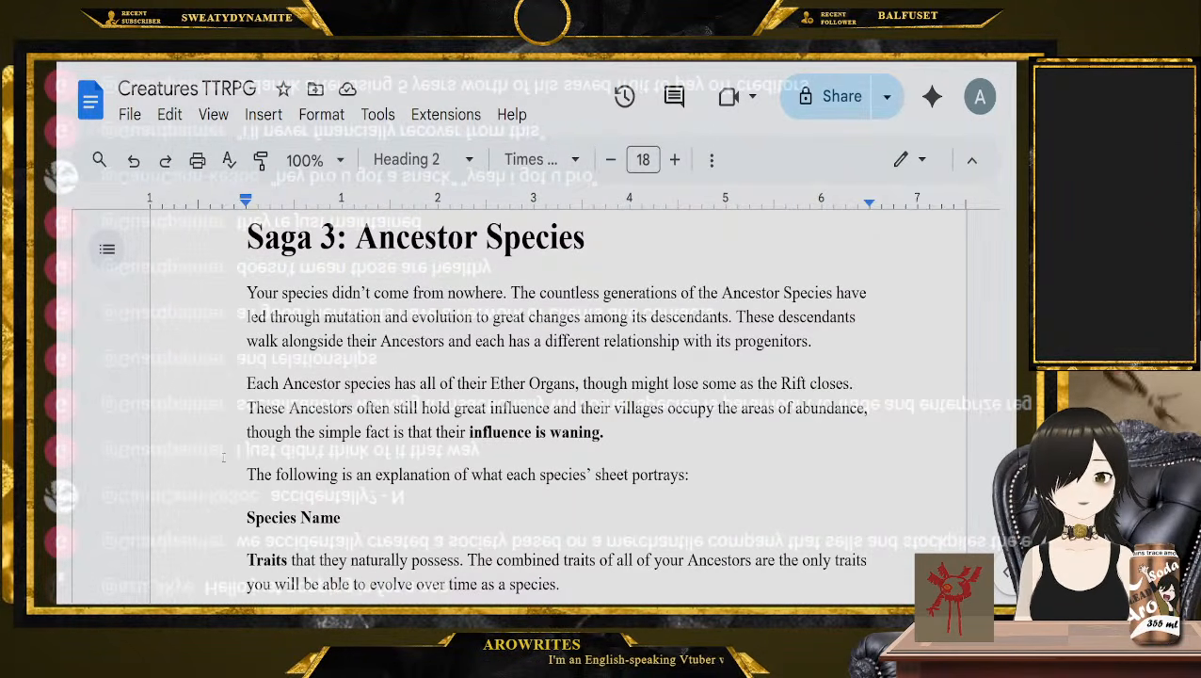
Look over the start of Saga 3, check the numbered task list on the first page, and go to the Saga 1 heading
{"action": "scroll", "coordinate": [223, 458], "scroll_direction": "up", "scroll_amount": 2}
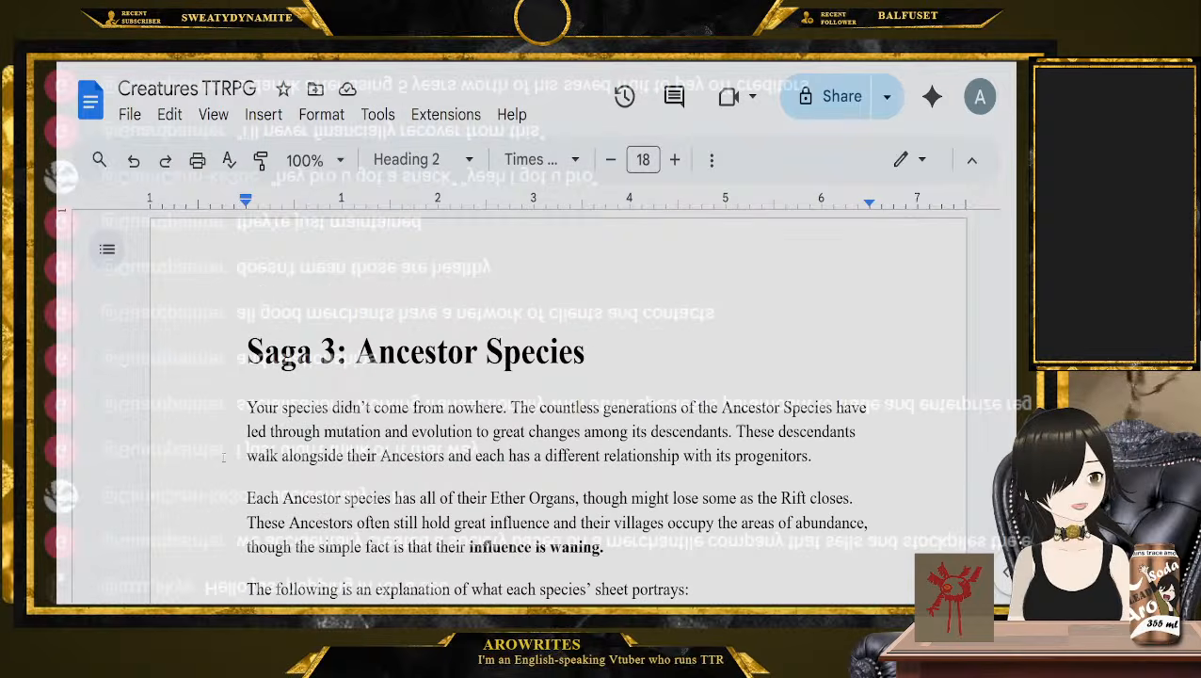
{"action": "scroll", "coordinate": [223, 457], "scroll_direction": "down", "scroll_amount": 15}
{"action": "scroll", "coordinate": [223, 458], "scroll_direction": "up", "scroll_amount": 5}
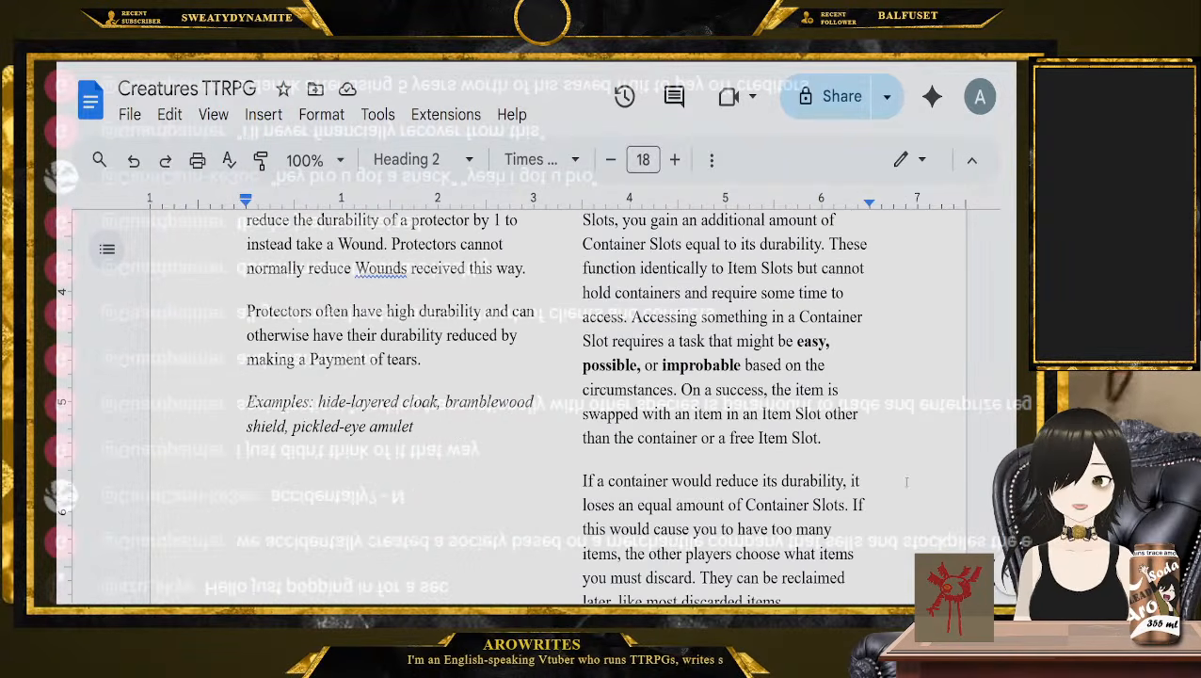
{"action": "scroll", "coordinate": [854, 348], "scroll_direction": "up", "scroll_amount": 20}
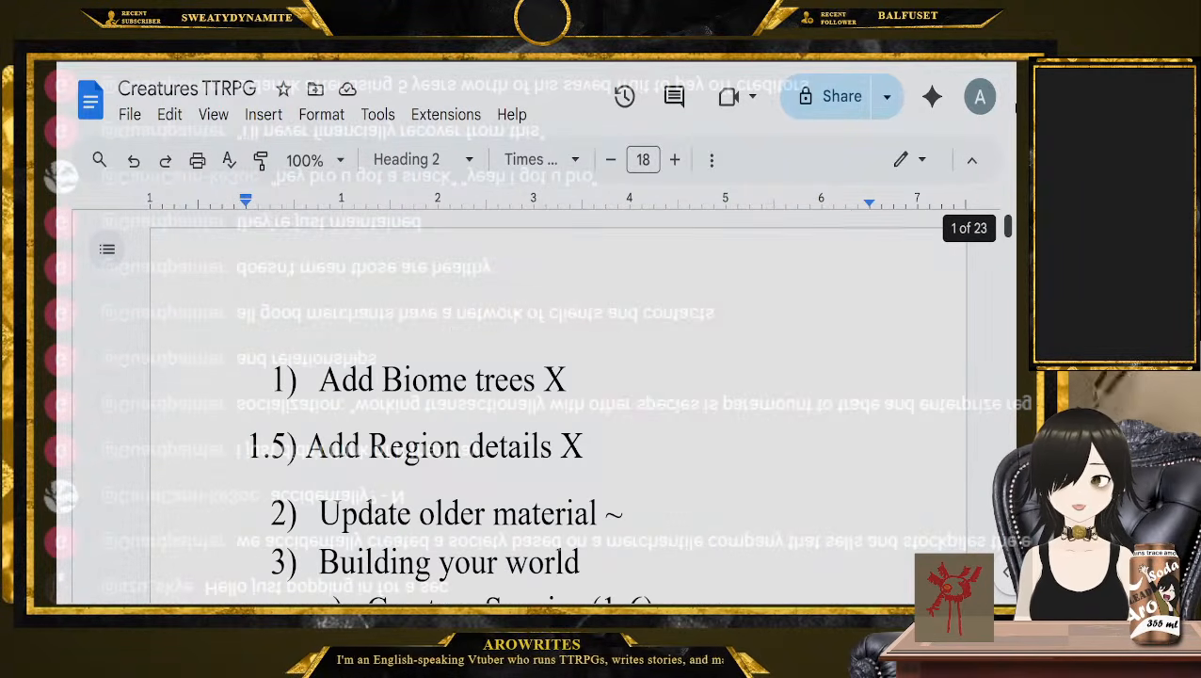
{"action": "scroll", "coordinate": [854, 348], "scroll_direction": "down", "scroll_amount": 4}
{"action": "scroll", "coordinate": [848, 353], "scroll_direction": "up", "scroll_amount": 2}
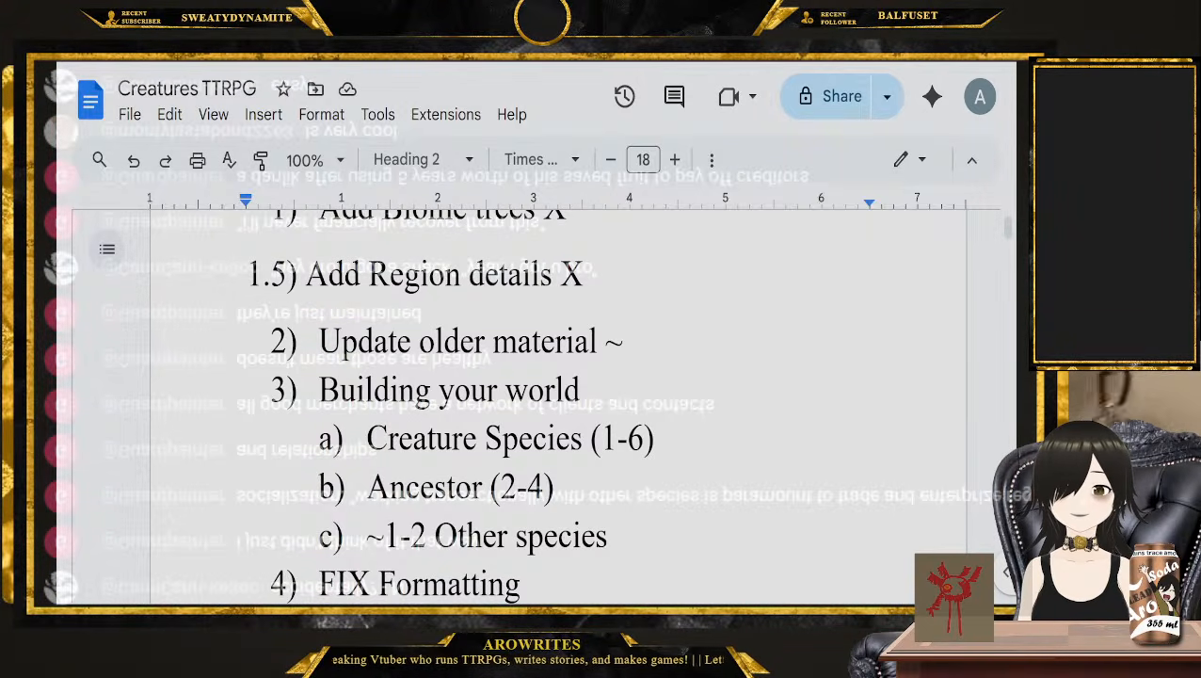
{"action": "scroll", "coordinate": [609, 511], "scroll_direction": "down", "scroll_amount": 10}
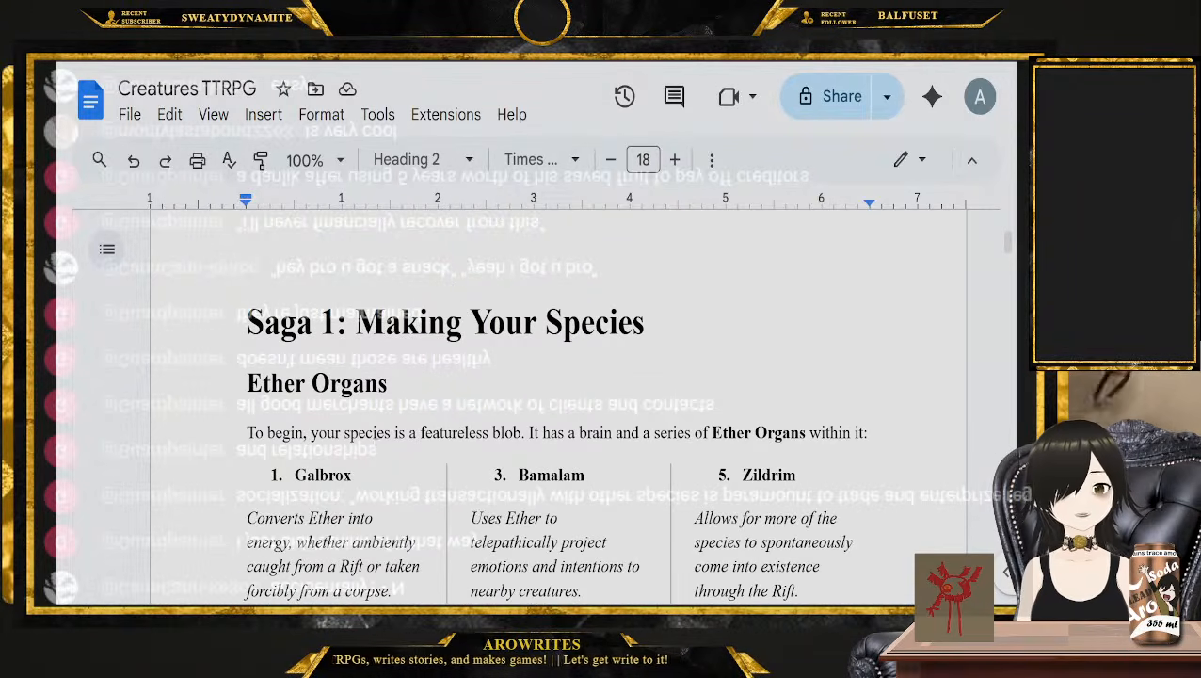
Insert a blank line before the "Saga 1: Making Your Species" heading and paste the copied Quickstart rules there
{"action": "scroll", "coordinate": [396, 446], "scroll_direction": "down", "scroll_amount": 1}
{"action": "scroll", "coordinate": [396, 446], "scroll_direction": "up", "scroll_amount": 4}
{"action": "left_click", "coordinate": [233, 502]}
{"action": "key", "text": "Return"}
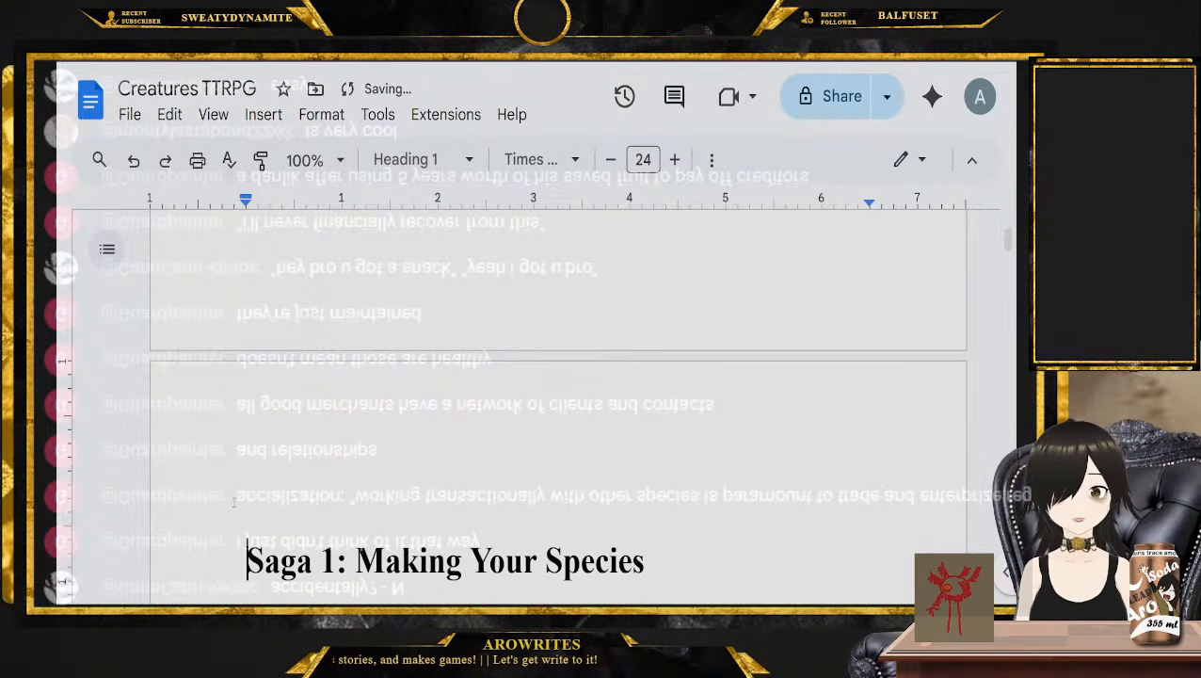
{"action": "key", "text": "Up"}
{"action": "key", "text": "ctrl+v"}
{"action": "scroll", "coordinate": [233, 504], "scroll_direction": "up", "scroll_amount": 15}
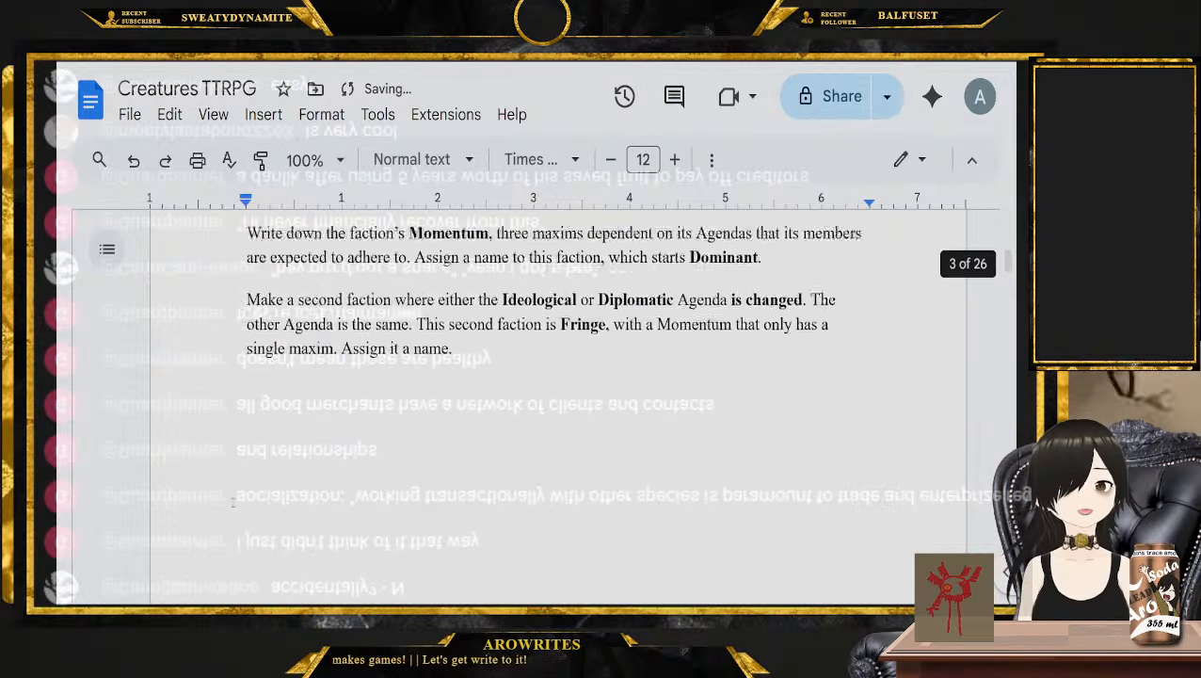
Highlight the Species Creation text from "six Ether Organs" through "as determined by 1d6." in the pasted Quickstart
{"action": "scroll", "coordinate": [233, 502], "scroll_direction": "up", "scroll_amount": 3}
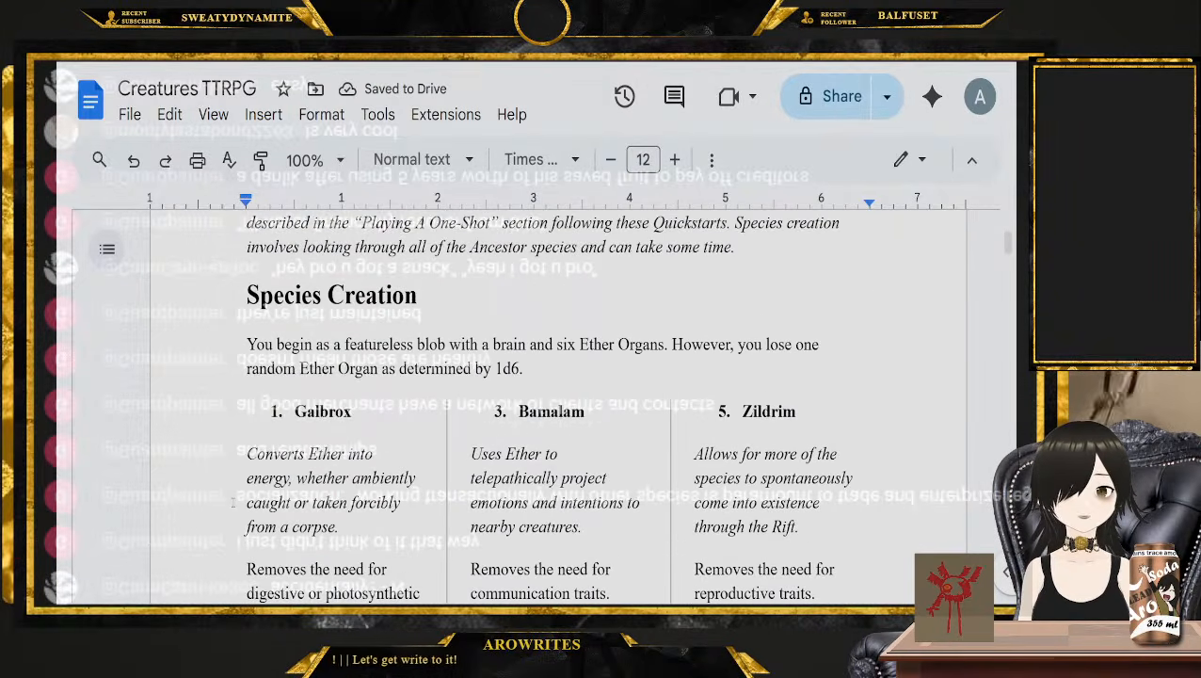
{"action": "scroll", "coordinate": [179, 462], "scroll_direction": "up", "scroll_amount": 1}
{"action": "scroll", "coordinate": [178, 461], "scroll_direction": "down", "scroll_amount": 1}
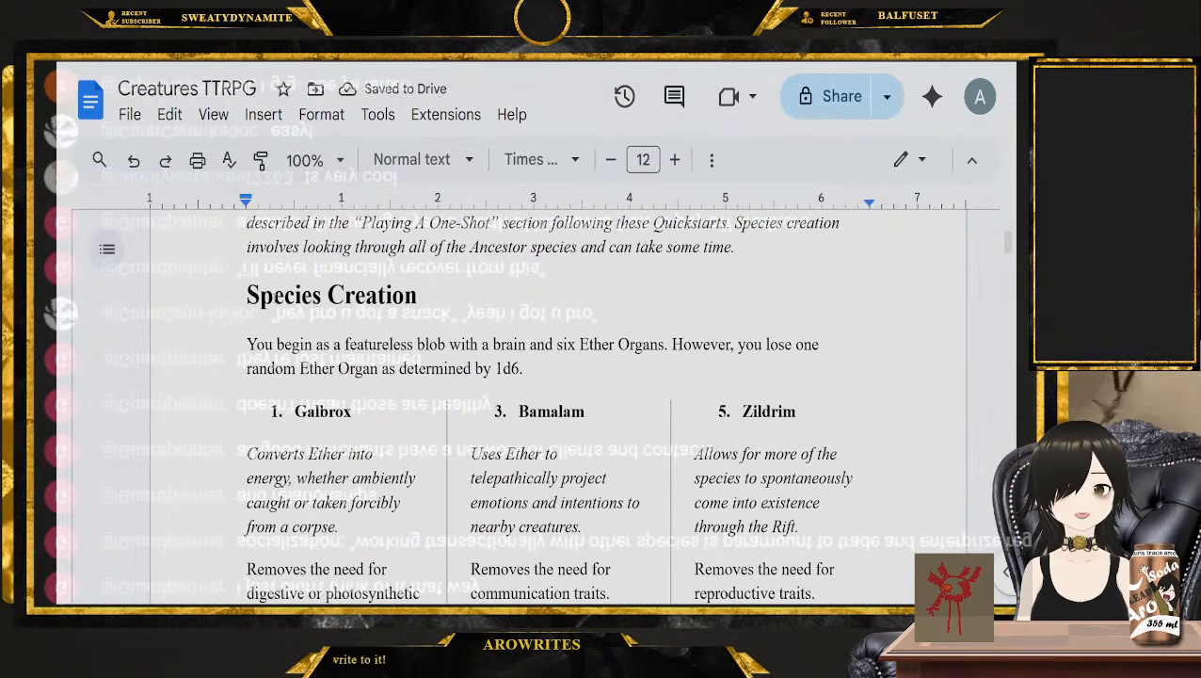
{"action": "triple_click", "coordinate": [505, 317]}
{"action": "left_click_drag", "start_coordinate": [555, 346], "coordinate": [530, 372]}
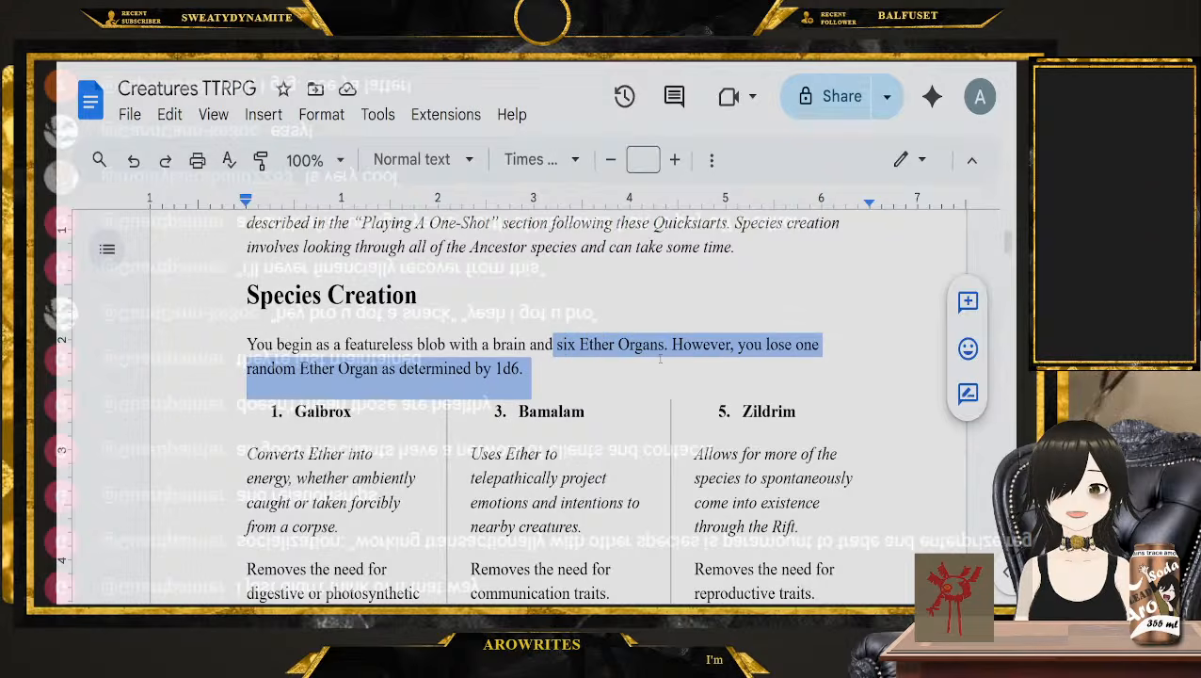
Review the Ether Organs and Ancestor Selection rules, highlighting "Orewallop", the Random and Blocked Ancestor wording, and "other Ancestor species."
{"action": "scroll", "coordinate": [509, 292], "scroll_direction": "down", "scroll_amount": 2}
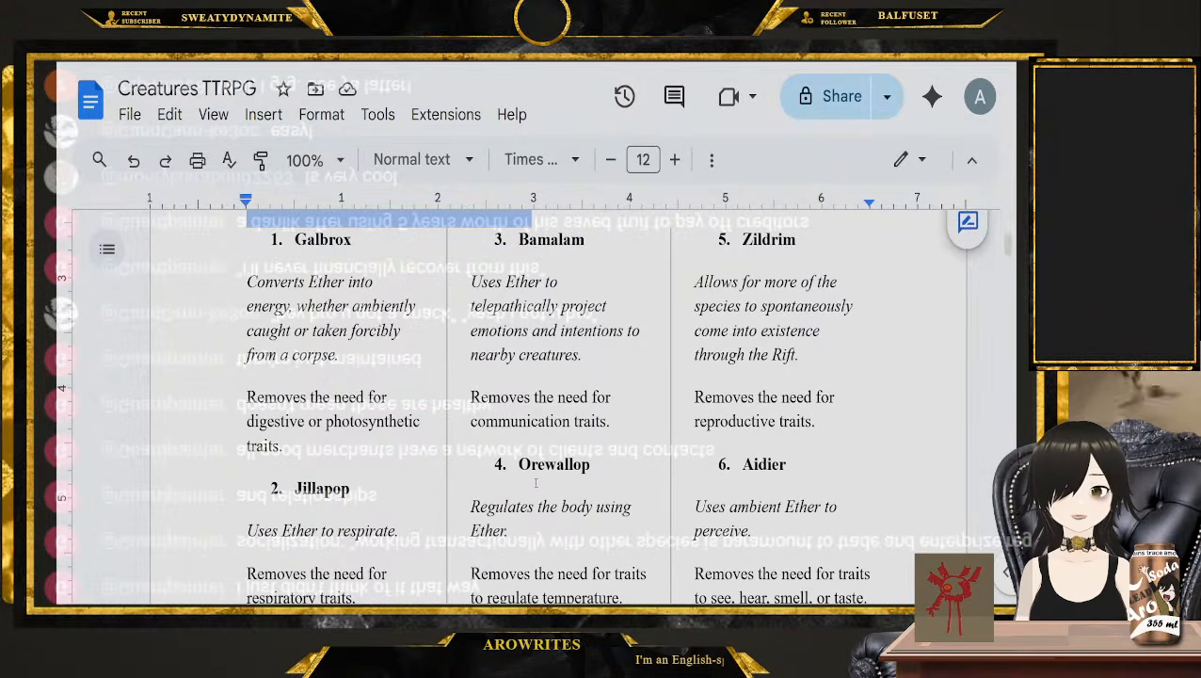
{"action": "double_click", "coordinate": [541, 462]}
{"action": "scroll", "coordinate": [555, 405], "scroll_direction": "down", "scroll_amount": 3}
{"action": "left_click_drag", "start_coordinate": [247, 398], "coordinate": [405, 400]}
{"action": "left_click_drag", "start_coordinate": [724, 442], "coordinate": [848, 444]}
{"action": "left_click_drag", "start_coordinate": [385, 467], "coordinate": [506, 468]}
{"action": "scroll", "coordinate": [505, 468], "scroll_direction": "down", "scroll_amount": 1}
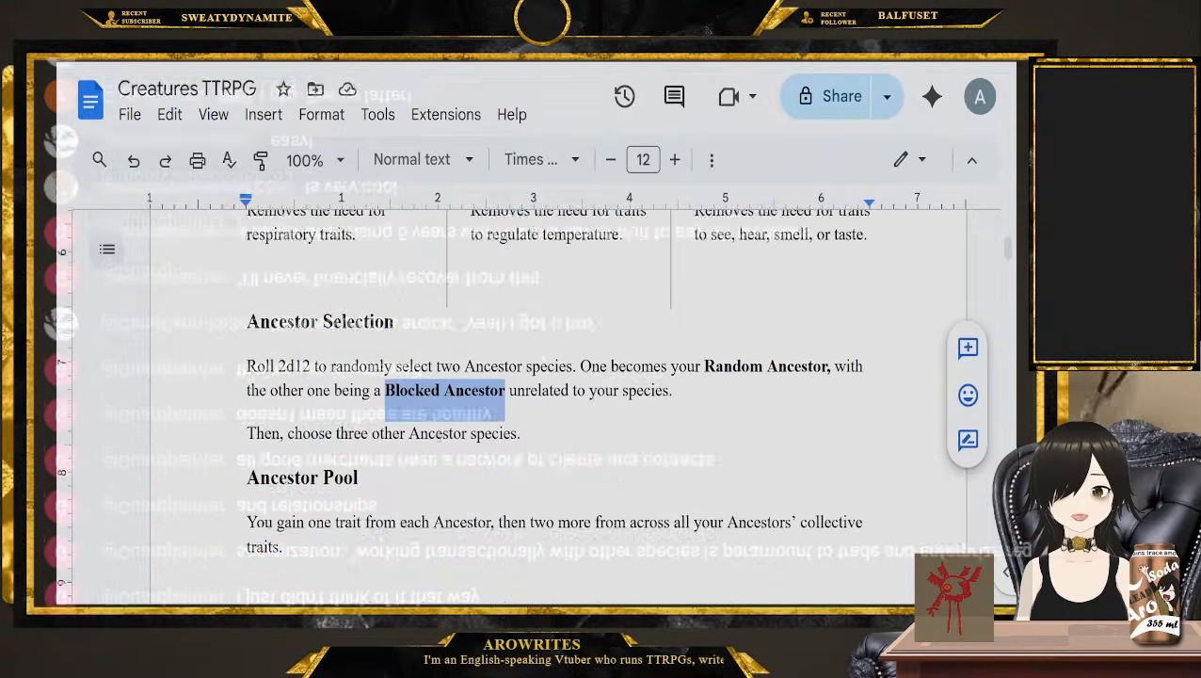
{"action": "left_click_drag", "start_coordinate": [520, 397], "coordinate": [368, 395]}
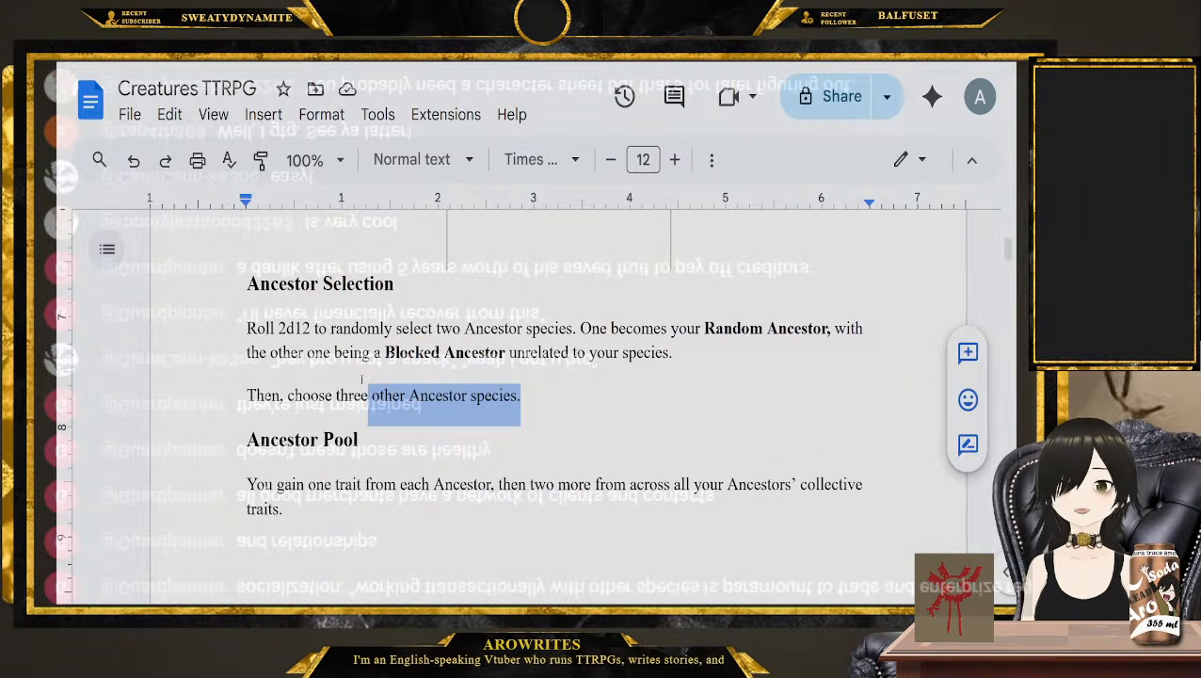
Read the Ancestor Pool rules and highlight the Cultural Question, Legacy Question, Instinct and Region wording
{"action": "scroll", "coordinate": [363, 379], "scroll_direction": "down", "scroll_amount": 1}
{"action": "scroll", "coordinate": [306, 420], "scroll_direction": "down", "scroll_amount": 1}
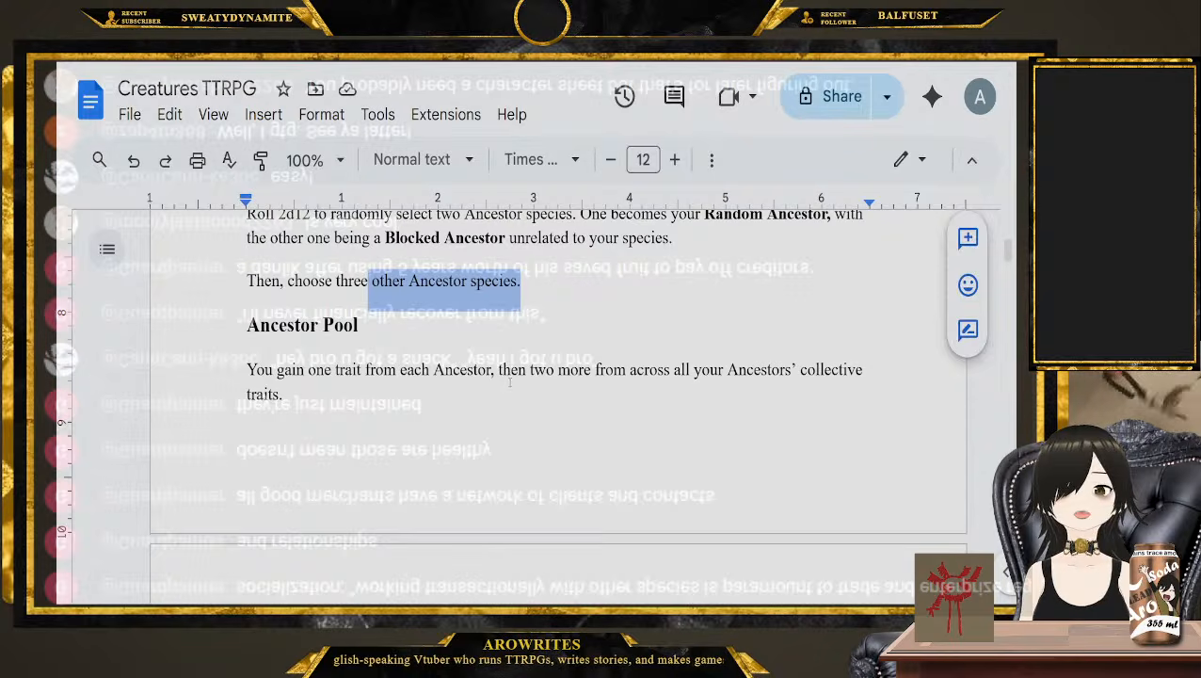
{"action": "scroll", "coordinate": [306, 419], "scroll_direction": "down", "scroll_amount": 2}
{"action": "scroll", "coordinate": [306, 420], "scroll_direction": "down", "scroll_amount": 1}
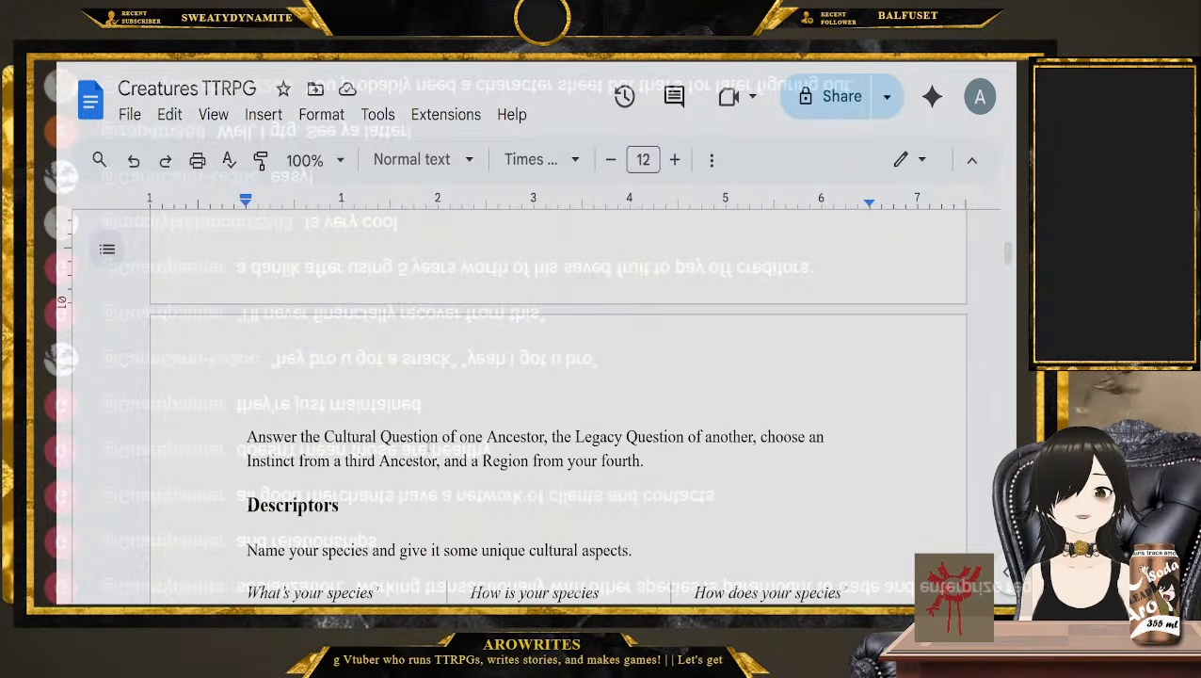
{"action": "left_click_drag", "start_coordinate": [359, 436], "coordinate": [407, 438]}
{"action": "left_click_drag", "start_coordinate": [563, 437], "coordinate": [624, 437]}
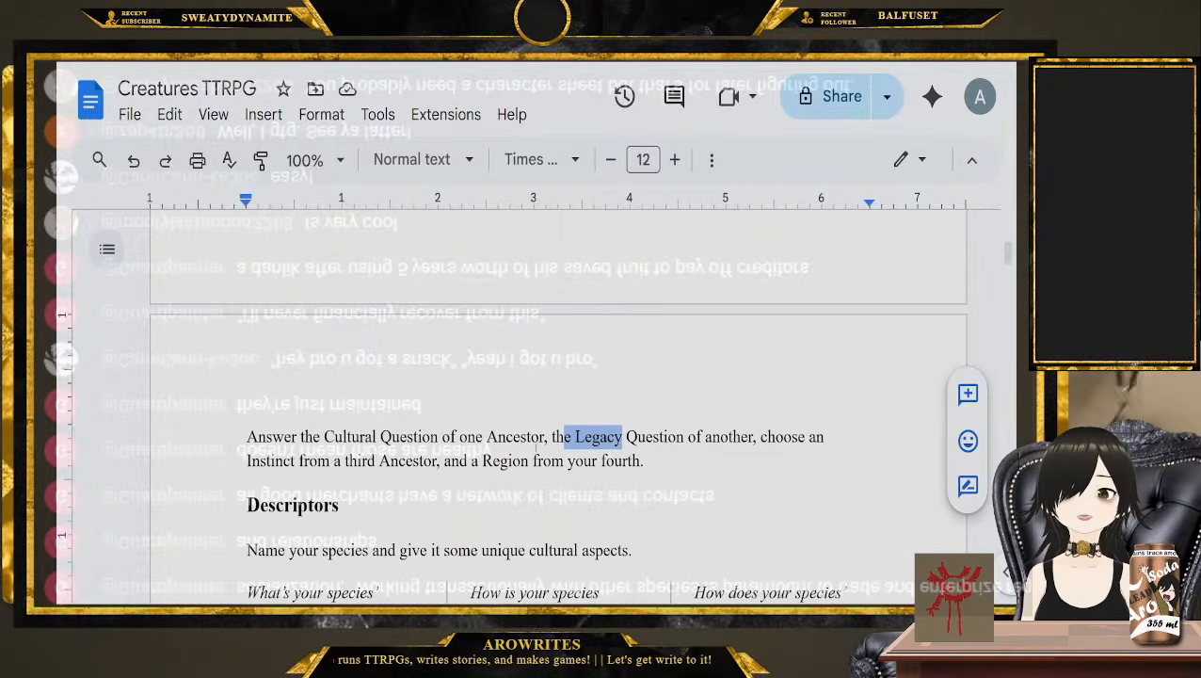
{"action": "left_click_drag", "start_coordinate": [290, 463], "coordinate": [319, 462]}
{"action": "left_click_drag", "start_coordinate": [508, 463], "coordinate": [528, 463]}
{"action": "scroll", "coordinate": [510, 440], "scroll_direction": "down", "scroll_amount": 2}
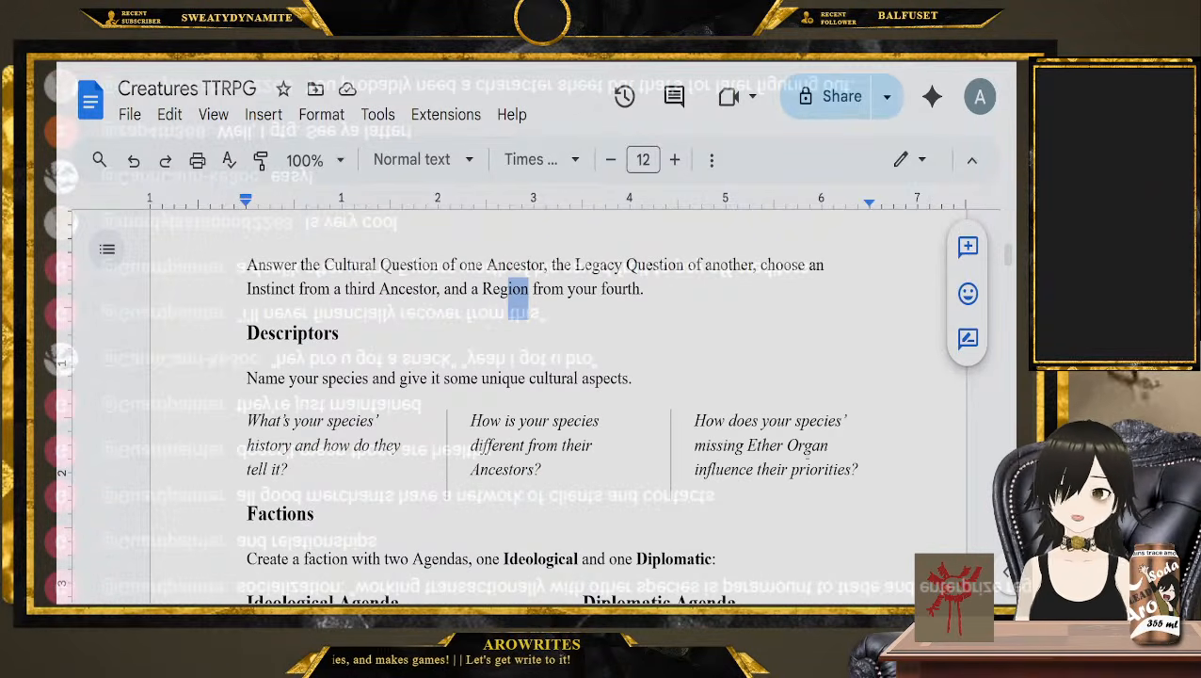
Read the Descriptors and Factions rules, highlighting "Ideological" and the Ideological and Diplomatic Agenda lists
{"action": "scroll", "coordinate": [534, 450], "scroll_direction": "down", "scroll_amount": 2}
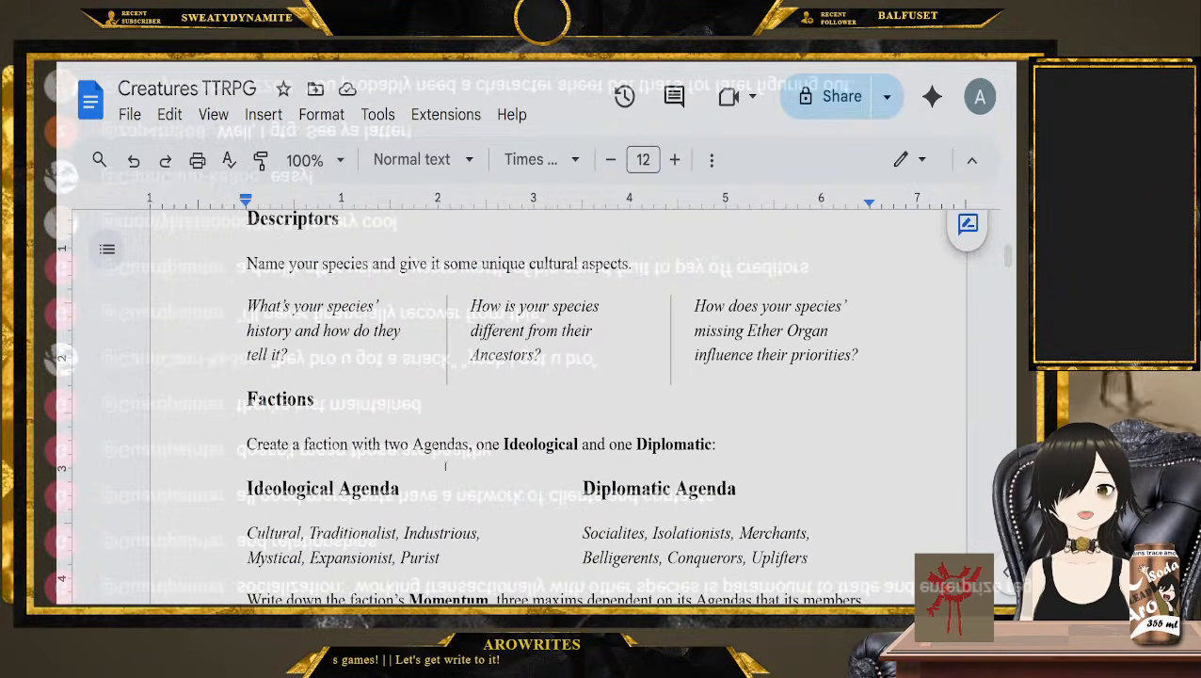
{"action": "scroll", "coordinate": [445, 464], "scroll_direction": "down", "scroll_amount": 2}
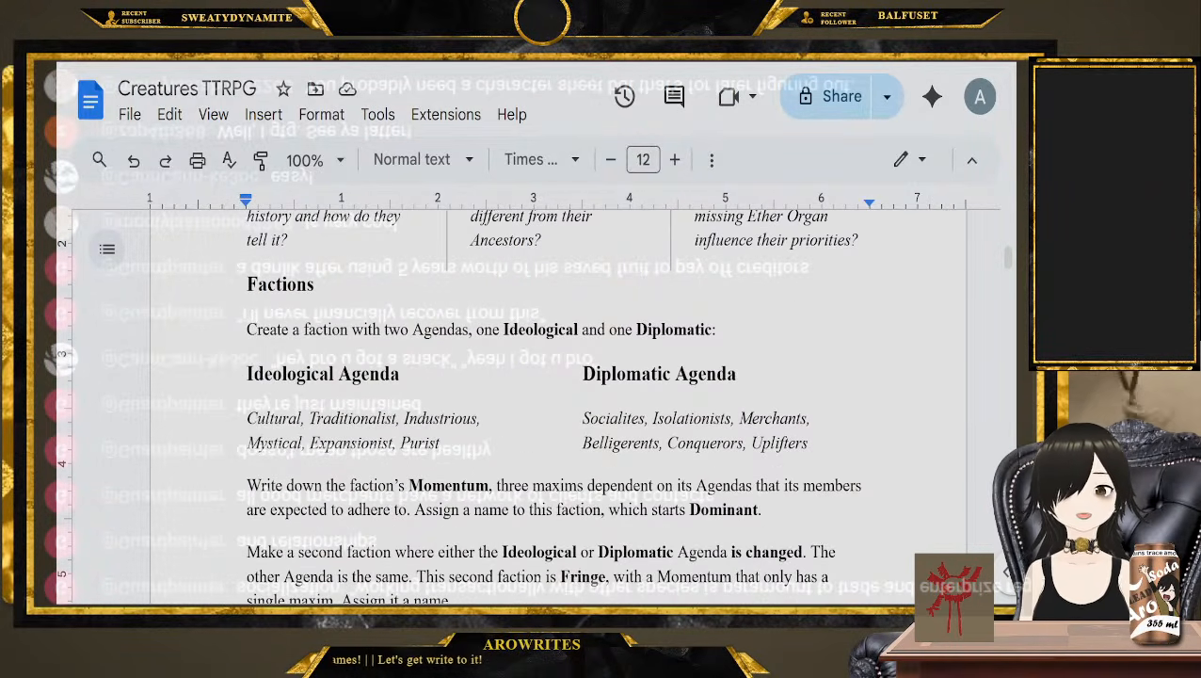
{"action": "double_click", "coordinate": [538, 329]}
{"action": "left_click", "coordinate": [719, 329]}
{"action": "scroll", "coordinate": [719, 330], "scroll_direction": "down", "scroll_amount": 1}
{"action": "left_click", "coordinate": [470, 385]}
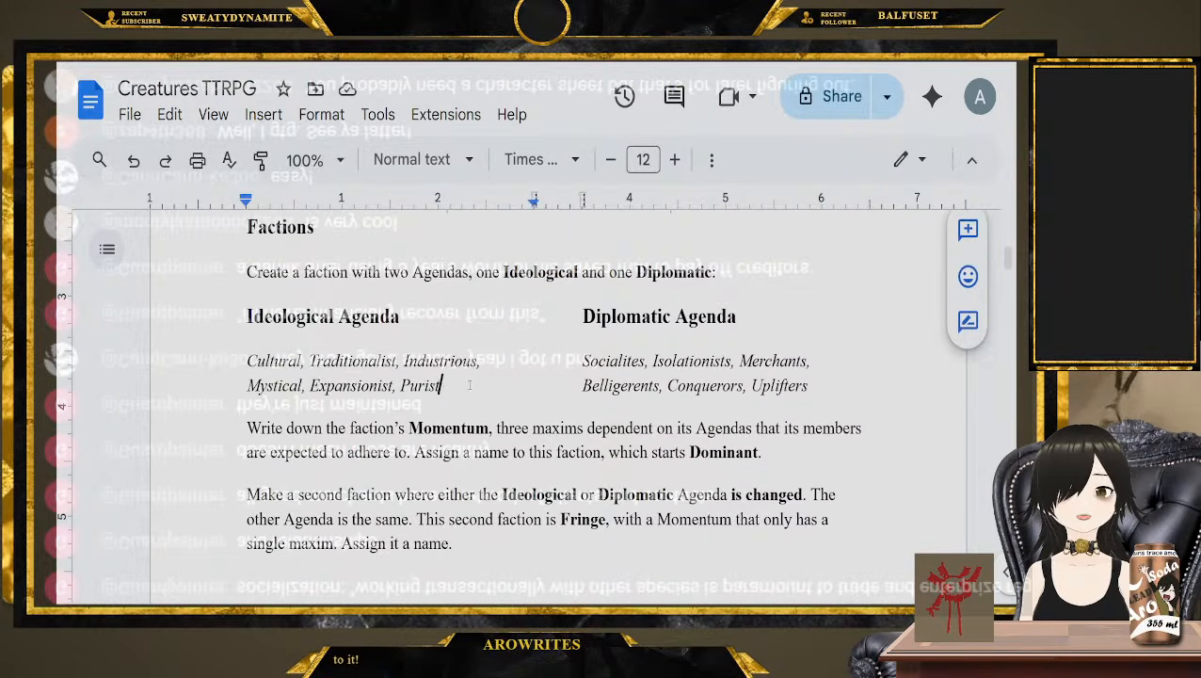
{"action": "left_click_drag", "start_coordinate": [470, 385], "coordinate": [209, 352]}
{"action": "left_click_drag", "start_coordinate": [788, 408], "coordinate": [580, 316]}
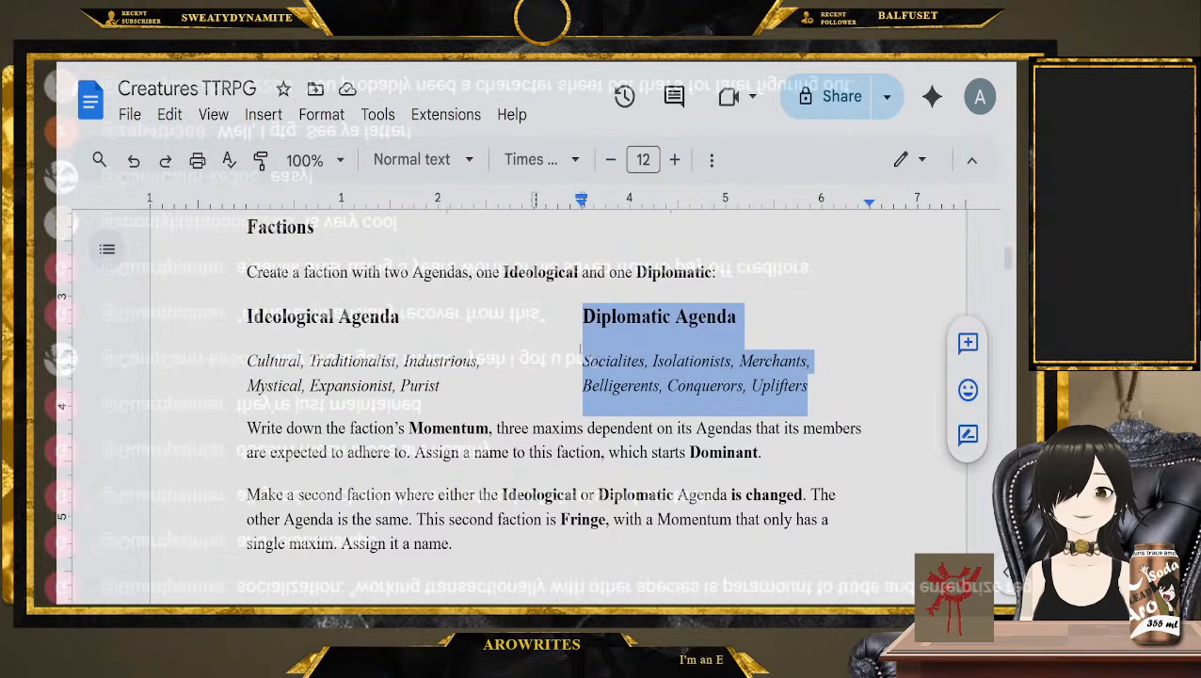
Highlight "Momentum", the maxims text through "Dominant", and the second faction's "Fringe" wording in the Factions rules
{"action": "left_click", "coordinate": [504, 452]}
{"action": "double_click", "coordinate": [445, 427]}
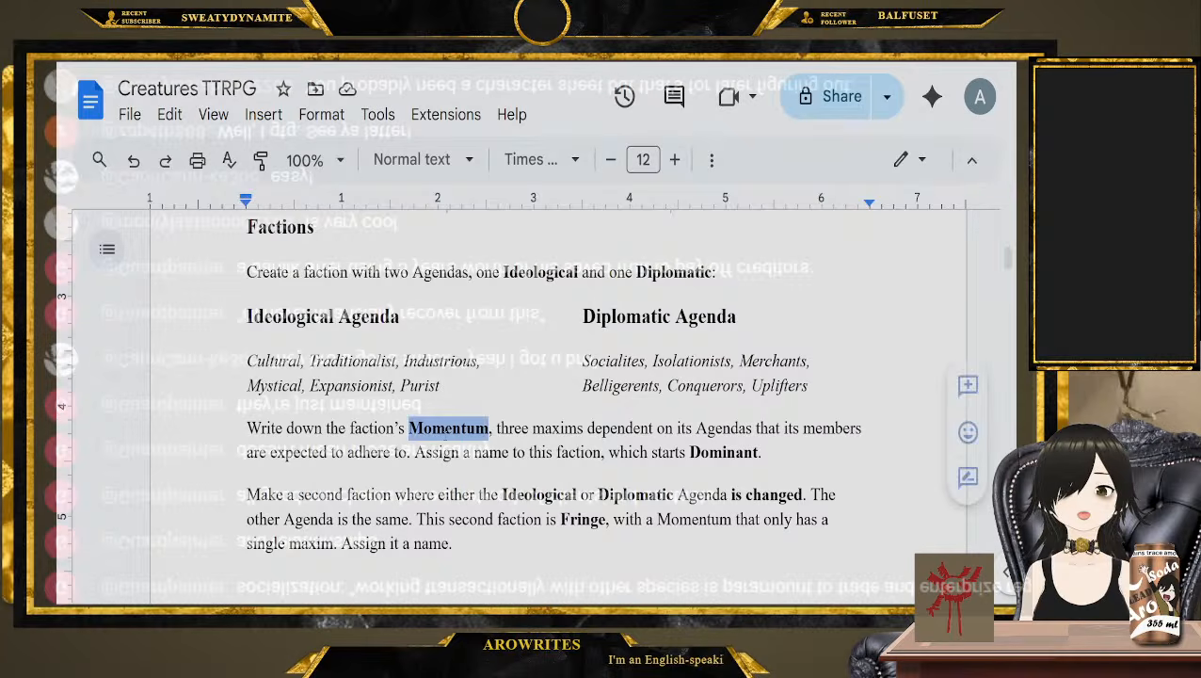
{"action": "left_click_drag", "start_coordinate": [562, 429], "coordinate": [799, 459]}
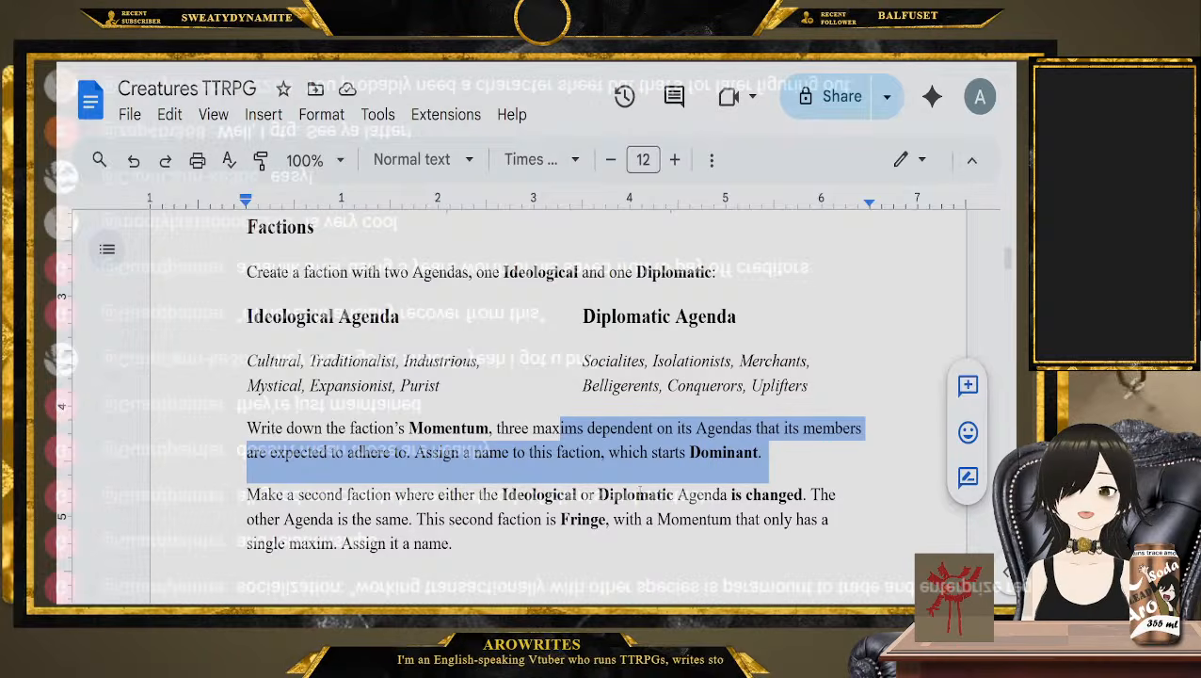
{"action": "scroll", "coordinate": [675, 494], "scroll_direction": "down", "scroll_amount": 1}
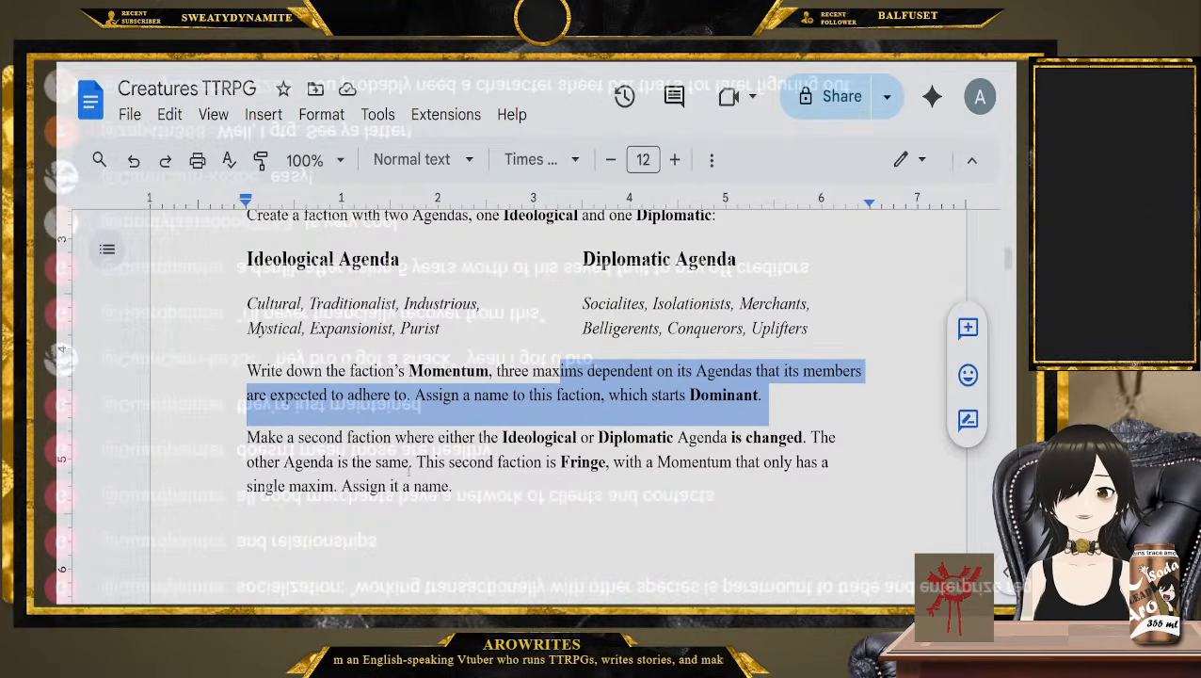
{"action": "left_click_drag", "start_coordinate": [448, 462], "coordinate": [605, 461]}
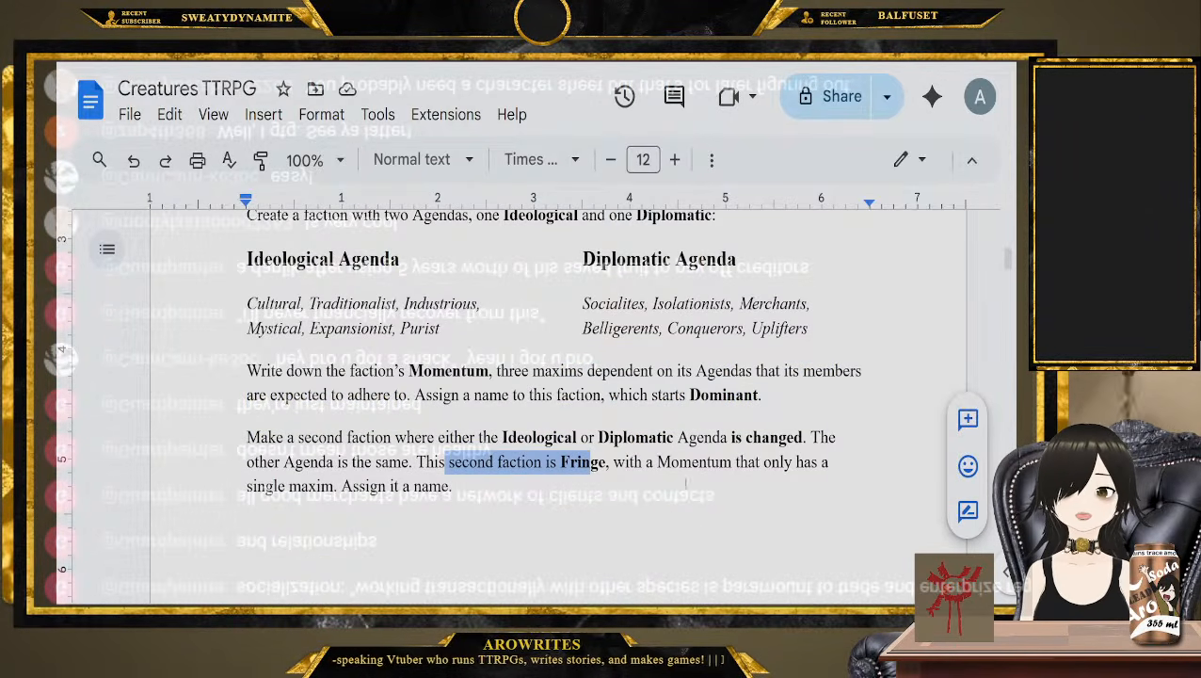
{"action": "scroll", "coordinate": [426, 447], "scroll_direction": "down", "scroll_amount": 8}
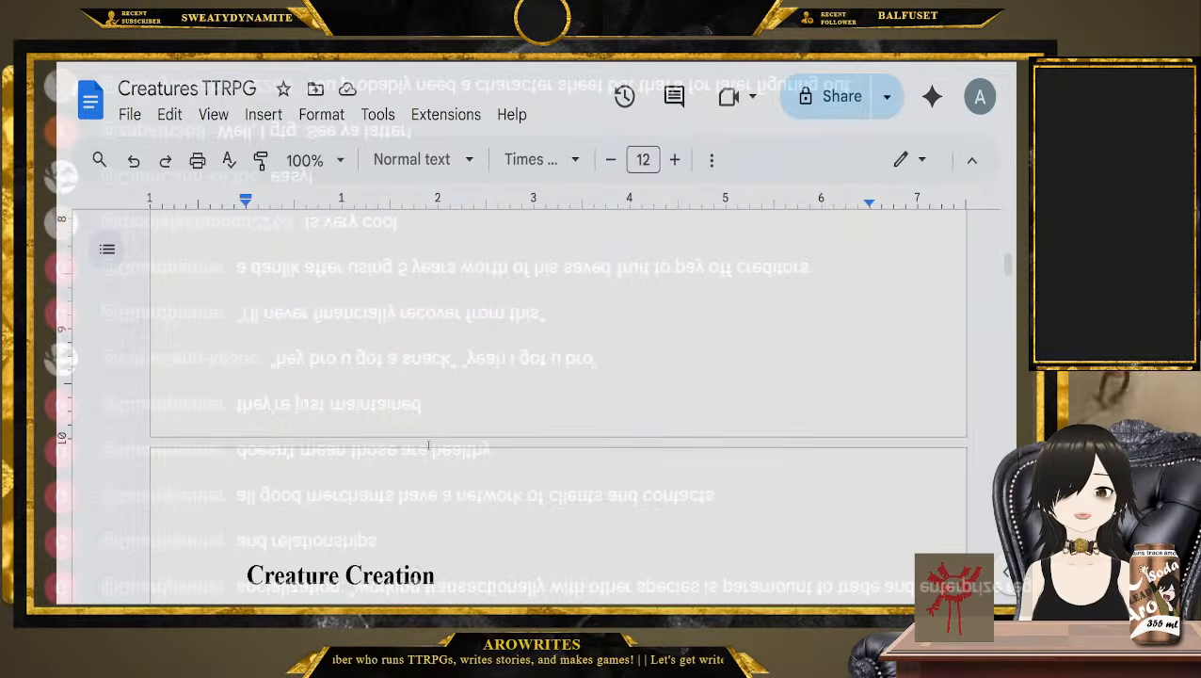
Review the start of Creature Creation, highlighting the title and task, signature item, and identifiable characteristic lines
{"action": "scroll", "coordinate": [426, 447], "scroll_direction": "up", "scroll_amount": 3}
{"action": "scroll", "coordinate": [426, 448], "scroll_direction": "down", "scroll_amount": 2}
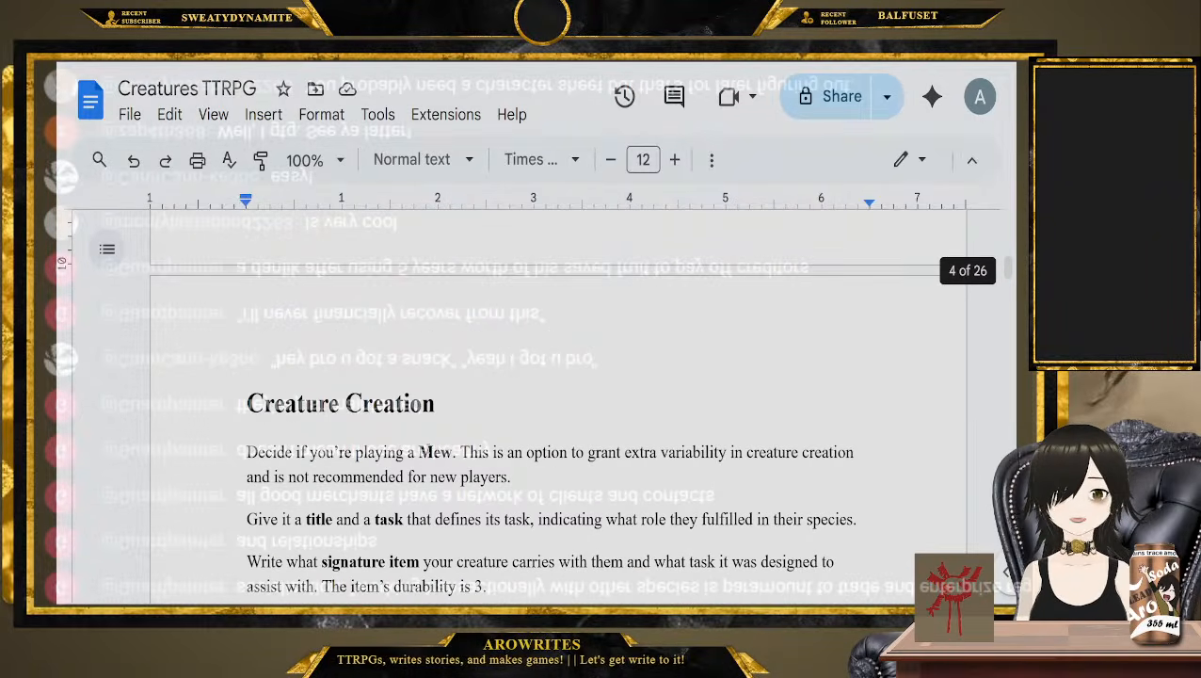
{"action": "scroll", "coordinate": [530, 421], "scroll_direction": "down", "scroll_amount": 1}
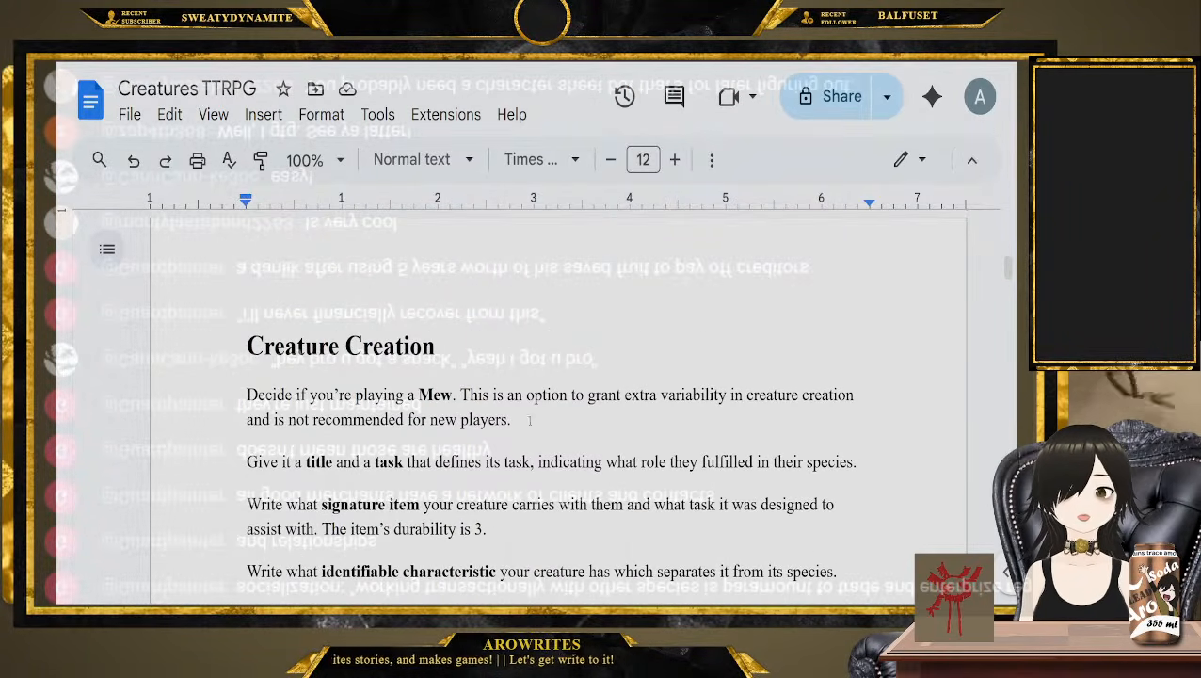
{"action": "scroll", "coordinate": [526, 422], "scroll_direction": "down", "scroll_amount": 1}
{"action": "left_click_drag", "start_coordinate": [206, 400], "coordinate": [482, 406]}
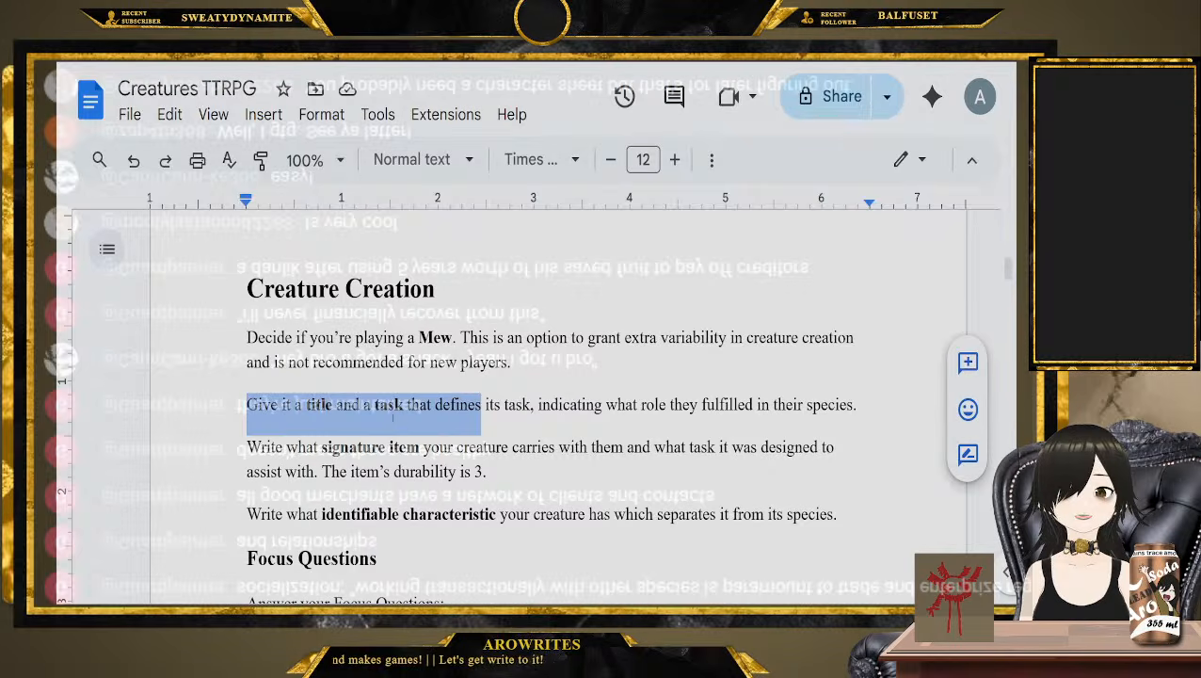
{"action": "left_click_drag", "start_coordinate": [262, 449], "coordinate": [432, 449]}
{"action": "left_click_drag", "start_coordinate": [241, 516], "coordinate": [546, 516]}
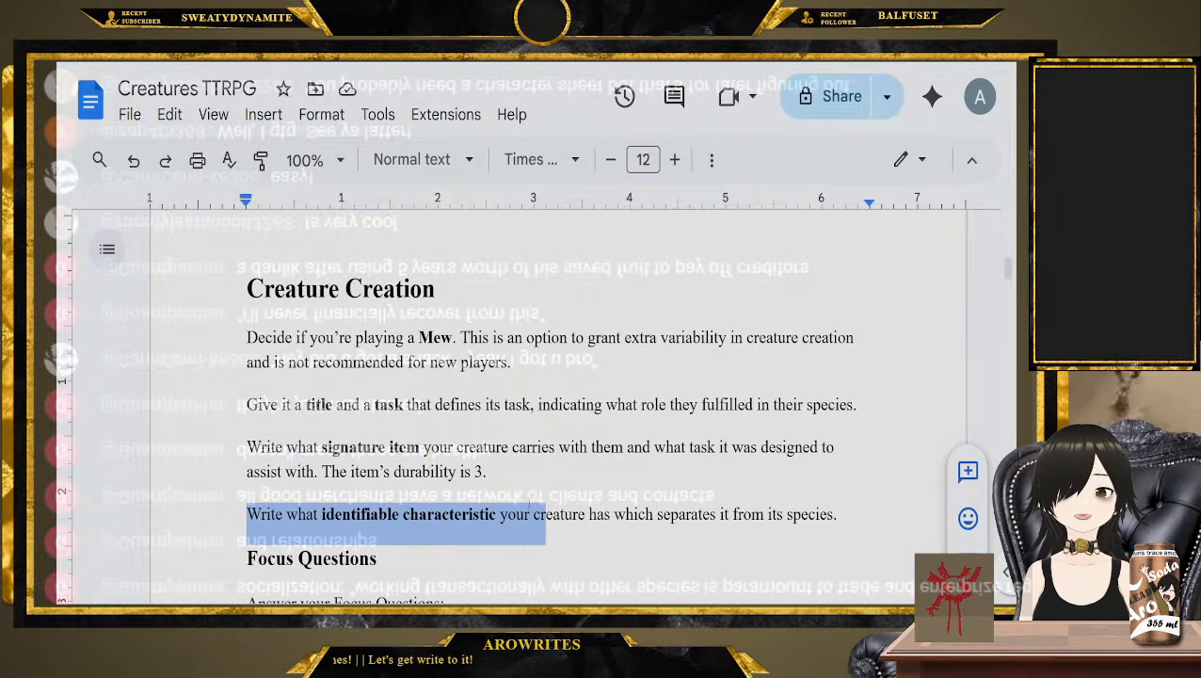
Highlight the Focus Questions block and the paragraph covering the Health tree, Focus, Item Slots and factions
{"action": "scroll", "coordinate": [546, 516], "scroll_direction": "down", "scroll_amount": 4}
{"action": "left_click_drag", "start_coordinate": [228, 348], "coordinate": [715, 509]}
{"action": "scroll", "coordinate": [716, 508], "scroll_direction": "down", "scroll_amount": 3}
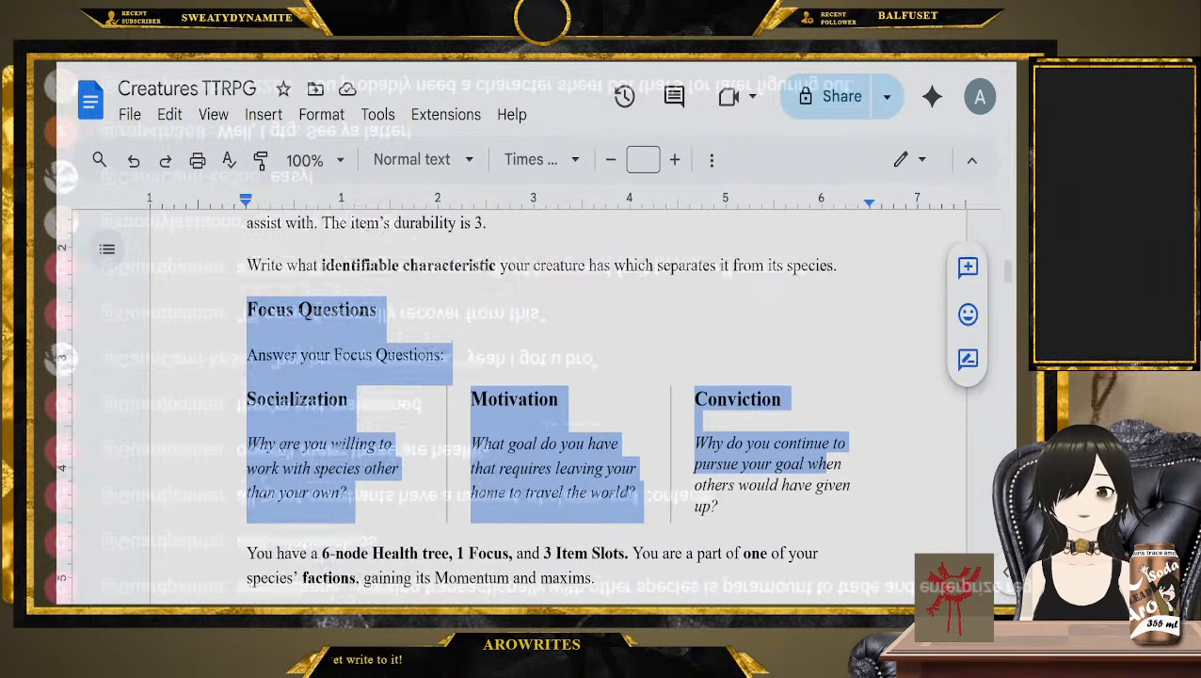
{"action": "left_click_drag", "start_coordinate": [256, 400], "coordinate": [493, 397]}
{"action": "left_click_drag", "start_coordinate": [502, 401], "coordinate": [561, 439]}
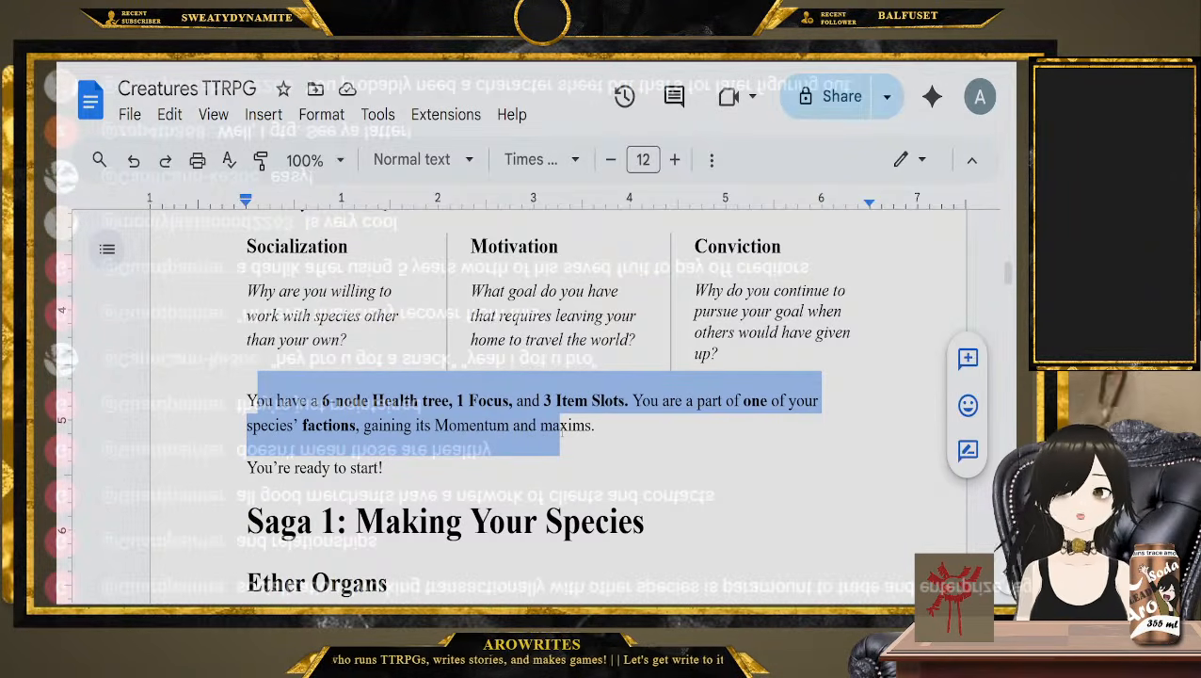
Insert a page break before the "Saga 1: Making Your Species" heading
{"action": "left_click", "coordinate": [213, 518]}
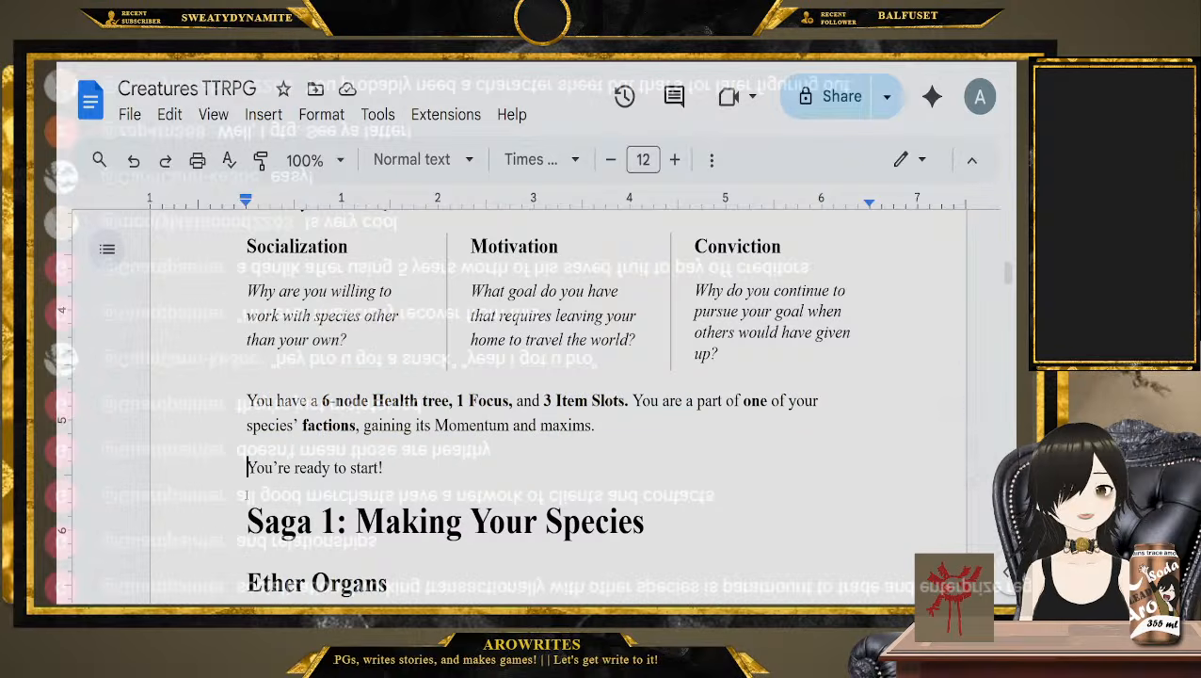
{"action": "left_click", "coordinate": [264, 114]}
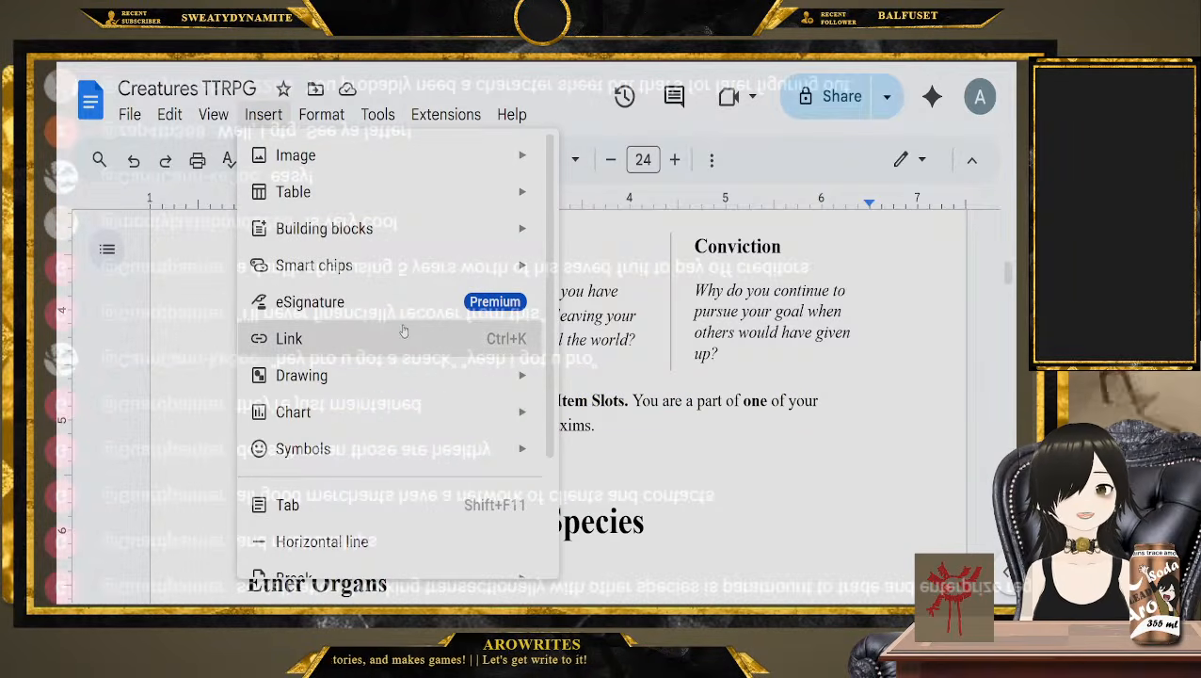
{"action": "scroll", "coordinate": [442, 471], "scroll_direction": "down", "scroll_amount": 2}
{"action": "mouse_move", "coordinate": [456, 525]}
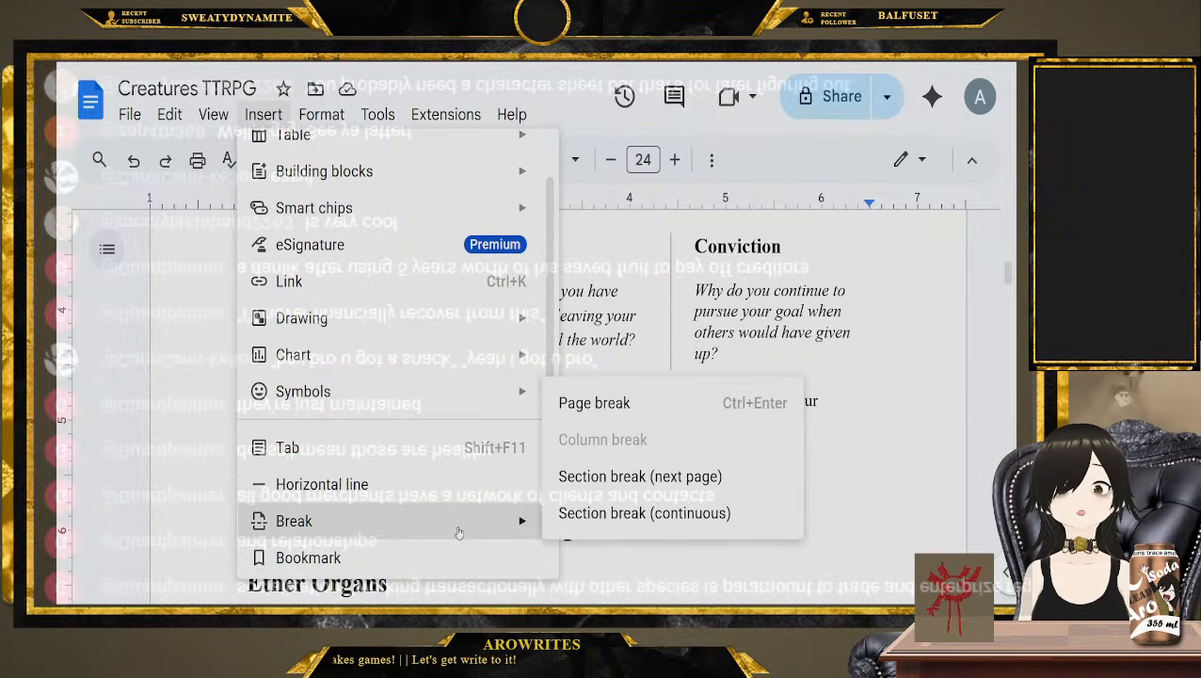
{"action": "left_click", "coordinate": [614, 419]}
{"action": "scroll", "coordinate": [200, 466], "scroll_direction": "down", "scroll_amount": 1}
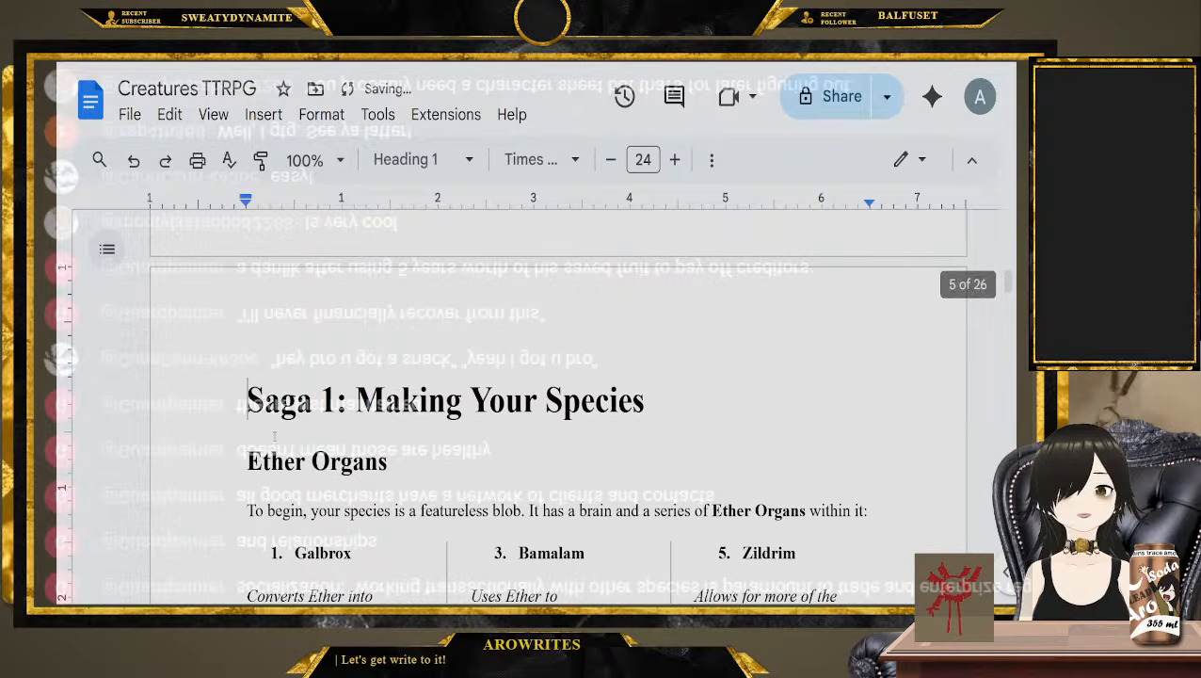
Look back through the pasted Quickstart from the Focus Questions to the "Quickstart For Players" heading
{"action": "scroll", "coordinate": [274, 435], "scroll_direction": "down", "scroll_amount": 10}
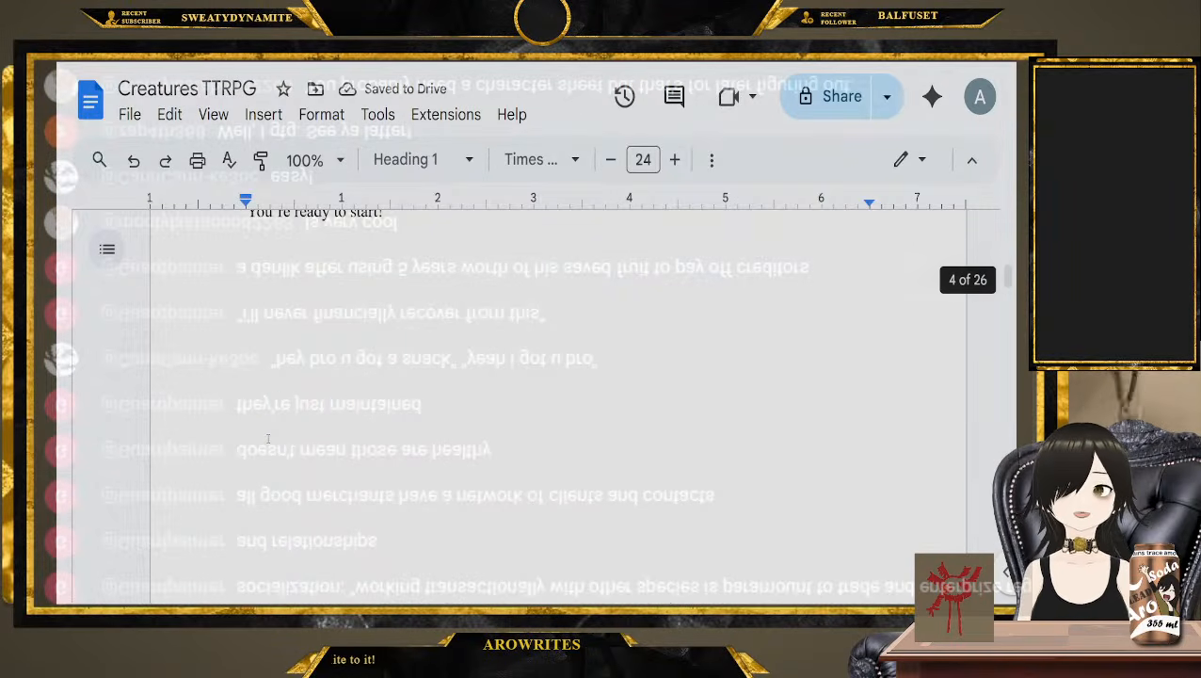
{"action": "scroll", "coordinate": [252, 496], "scroll_direction": "down", "scroll_amount": 1}
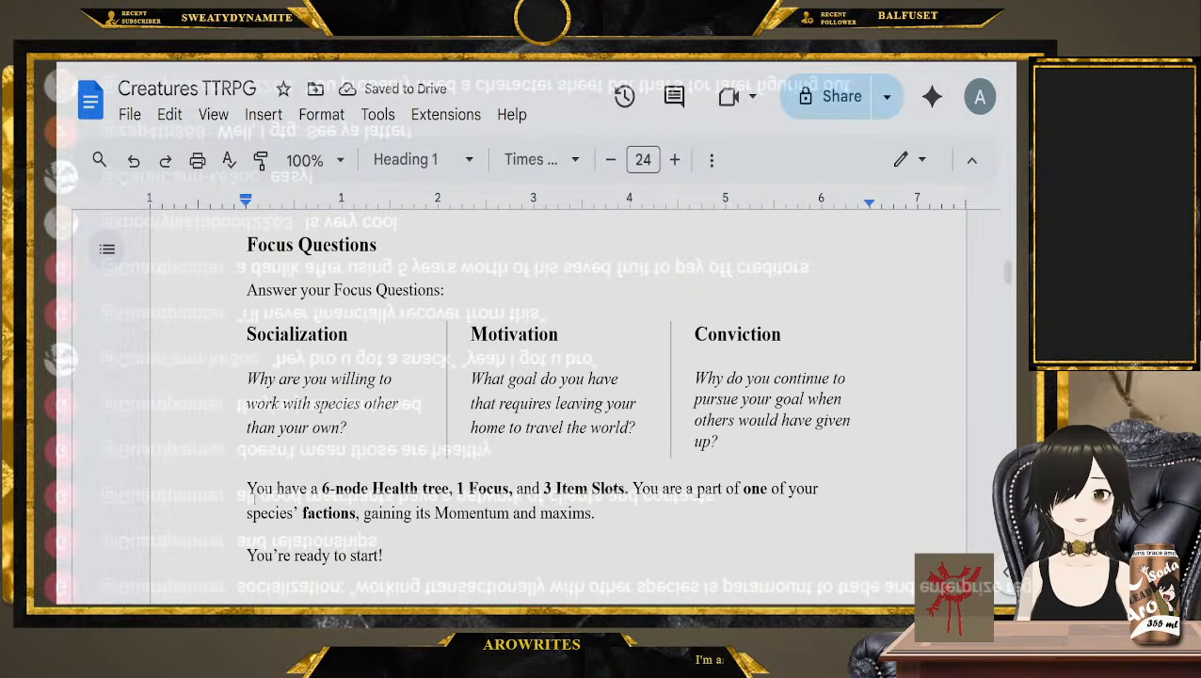
{"action": "left_click_drag", "start_coordinate": [595, 513], "coordinate": [243, 421]}
{"action": "left_click", "coordinate": [243, 421]}
{"action": "scroll", "coordinate": [245, 414], "scroll_direction": "down", "scroll_amount": 3}
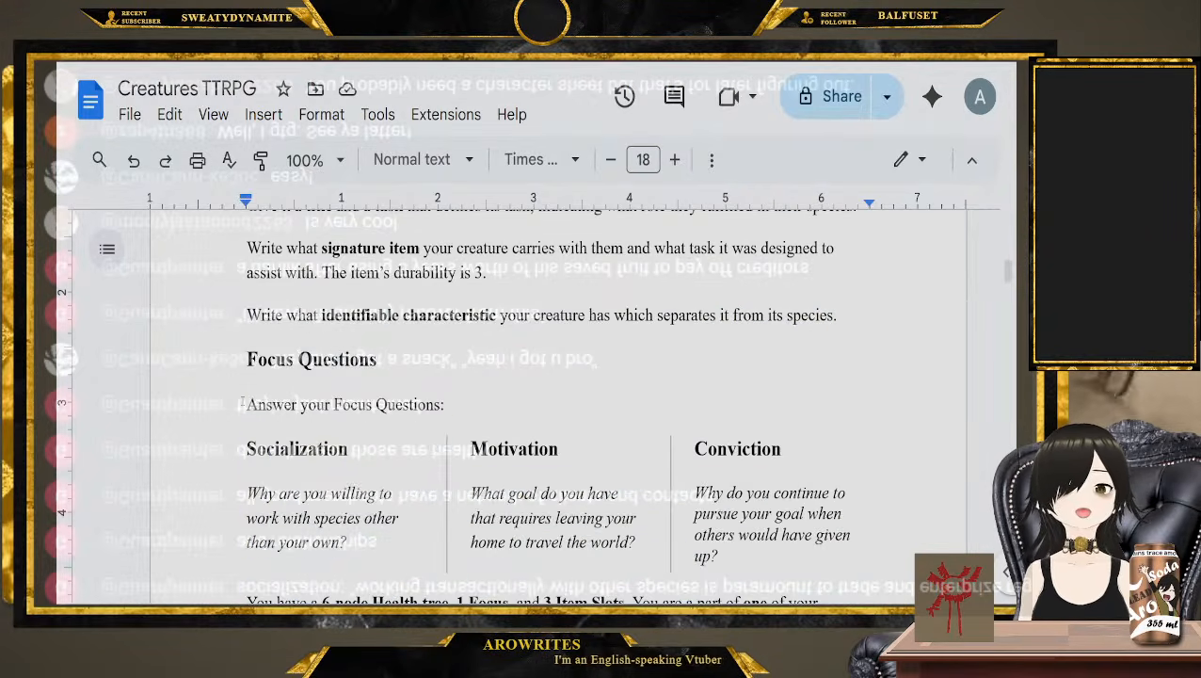
{"action": "scroll", "coordinate": [247, 407], "scroll_direction": "up", "scroll_amount": 12}
{"action": "scroll", "coordinate": [247, 408], "scroll_direction": "up", "scroll_amount": 10}
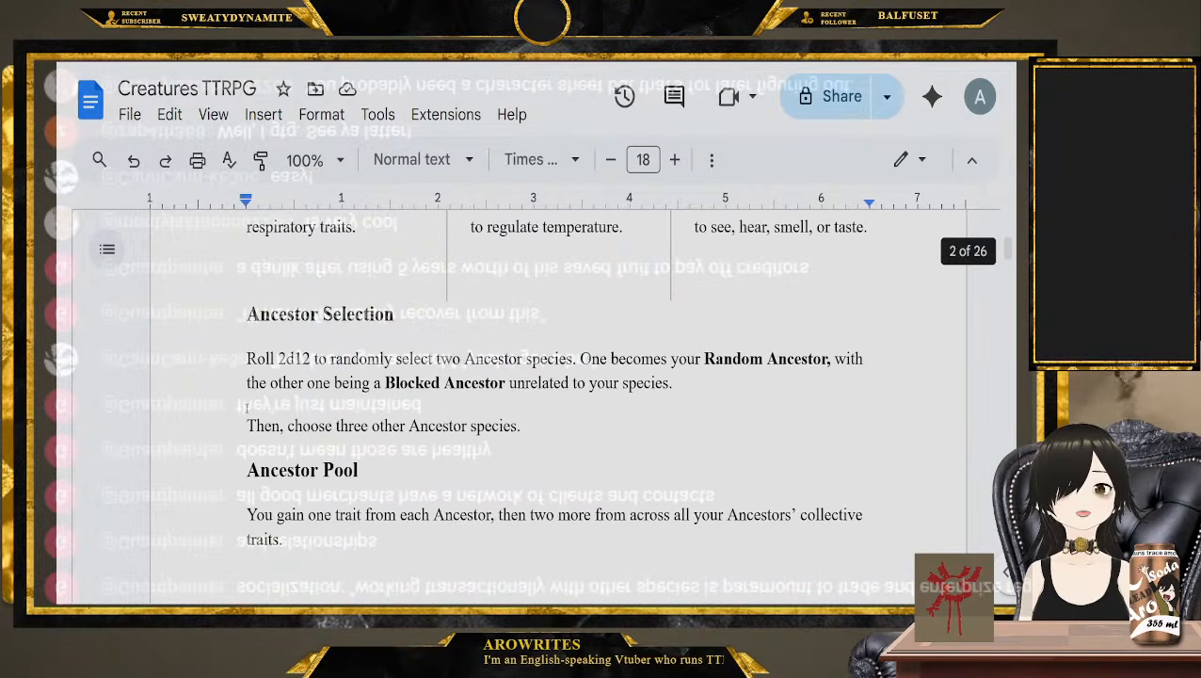
{"action": "scroll", "coordinate": [221, 400], "scroll_direction": "up", "scroll_amount": 1}
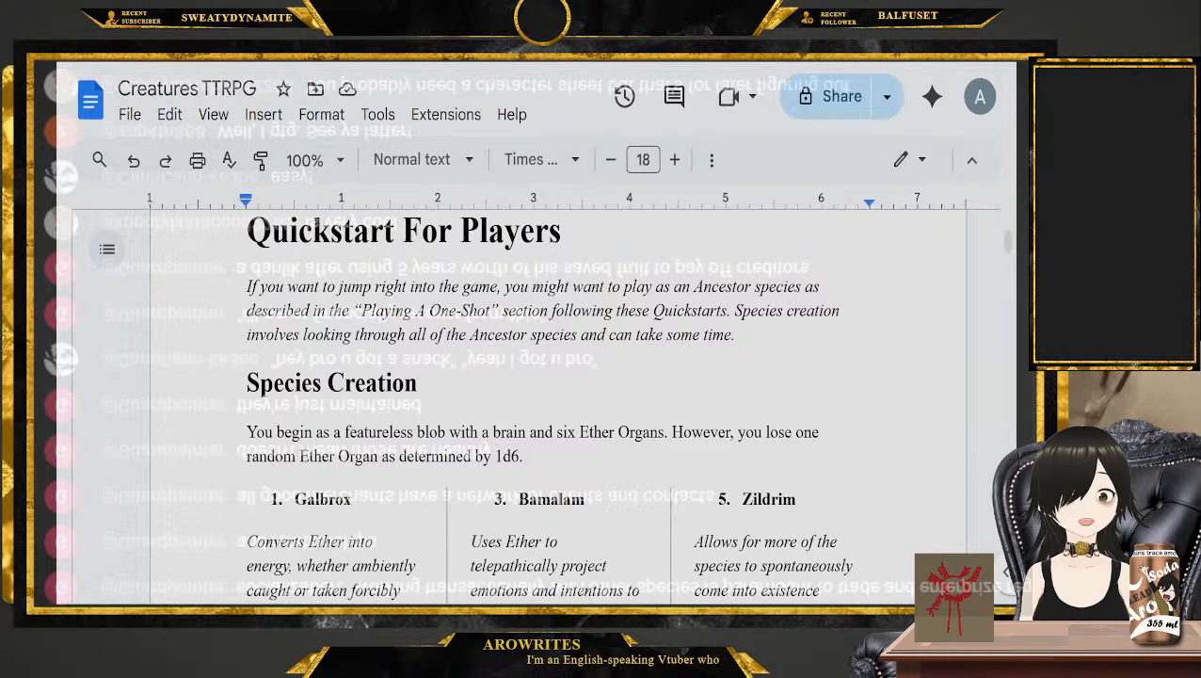
Paste the Quickstart For GMs rules before the "Quickstart For Players" heading and look over the pasted pages
{"action": "scroll", "coordinate": [248, 302], "scroll_direction": "up", "scroll_amount": 1}
{"action": "left_click", "coordinate": [248, 303]}
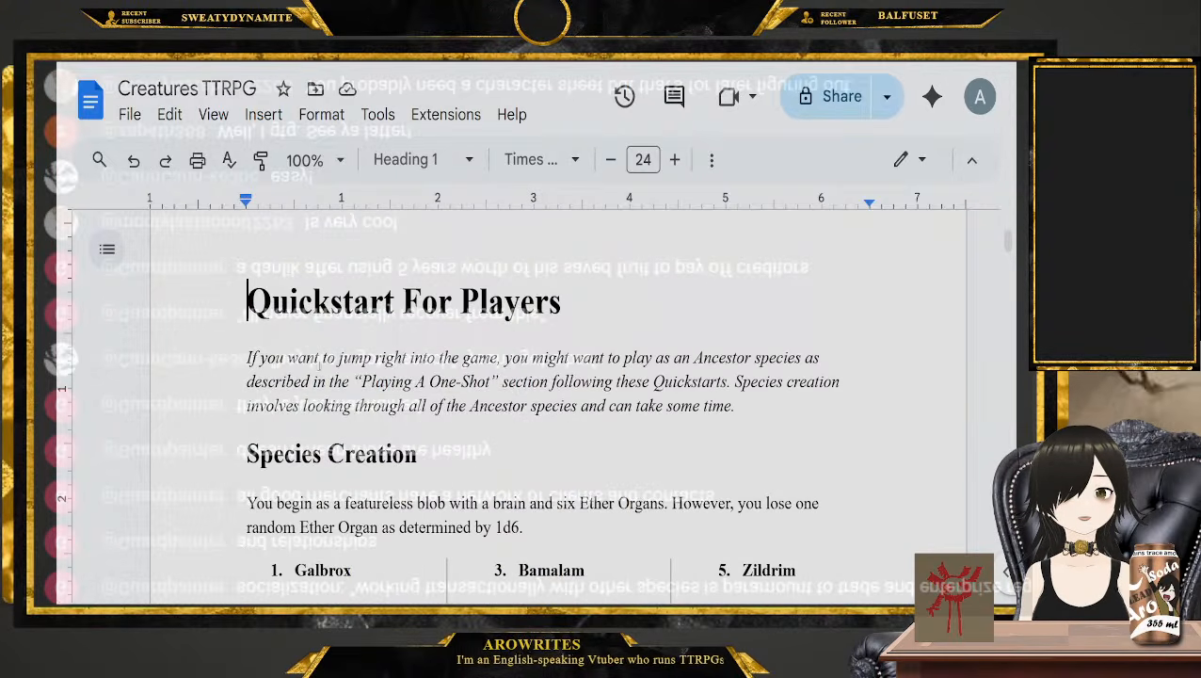
{"action": "key", "text": "BackSpace"}
{"action": "scroll", "coordinate": [320, 376], "scroll_direction": "up", "scroll_amount": 10}
{"action": "scroll", "coordinate": [459, 433], "scroll_direction": "up", "scroll_amount": 20}
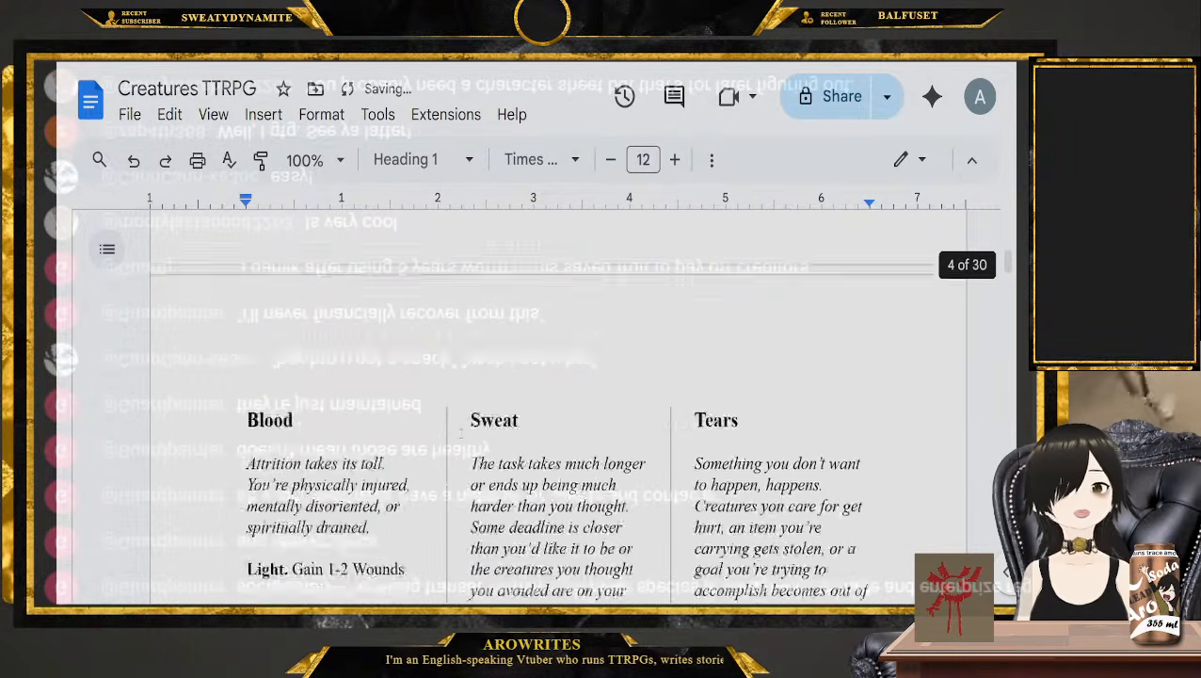
{"action": "scroll", "coordinate": [461, 433], "scroll_direction": "up", "scroll_amount": 10}
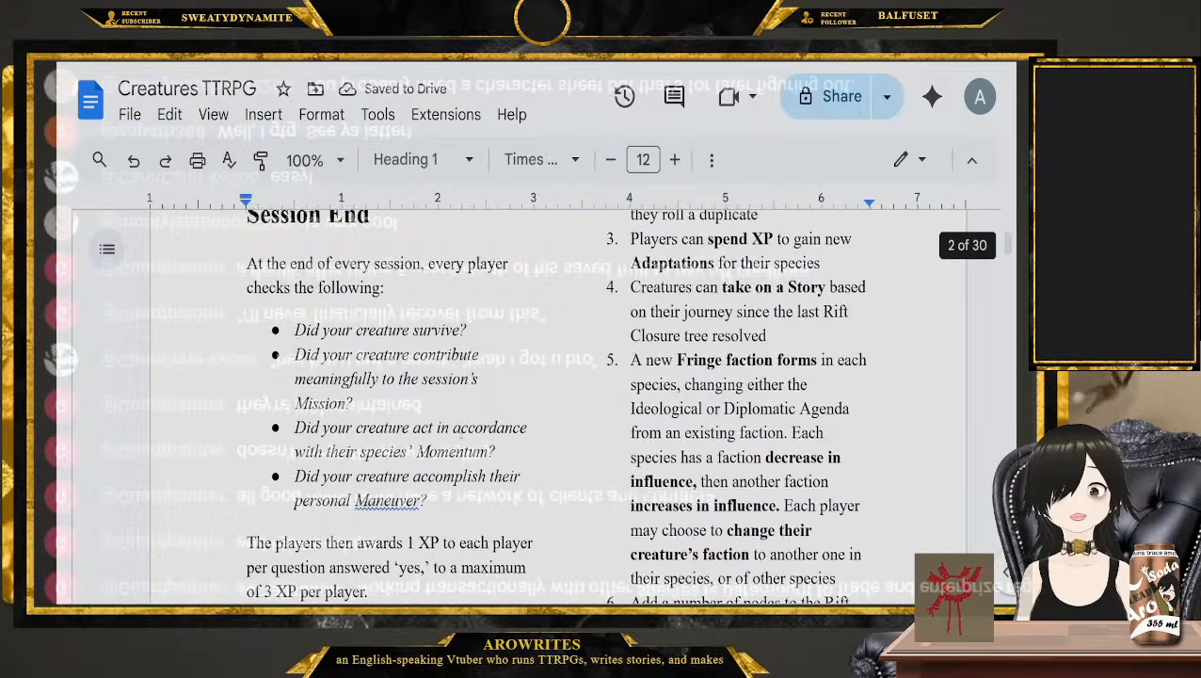
{"action": "scroll", "coordinate": [460, 433], "scroll_direction": "down", "scroll_amount": 1}
{"action": "scroll", "coordinate": [461, 433], "scroll_direction": "down", "scroll_amount": 1}
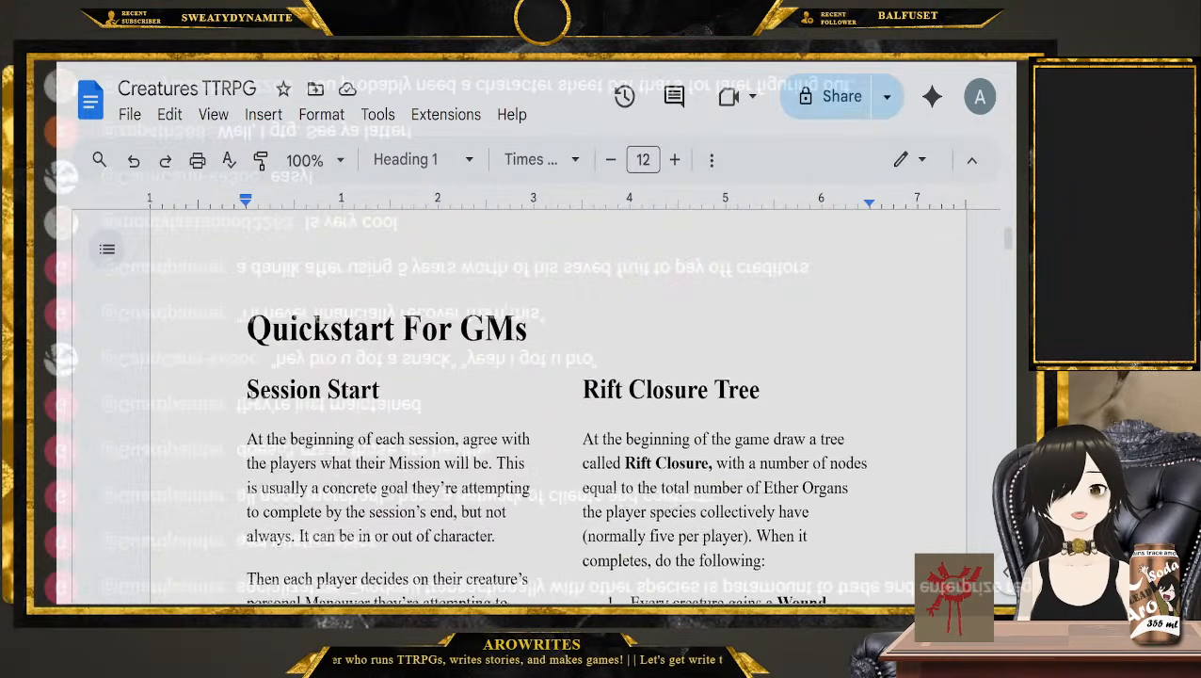
Read through the Session Start, Session End and Rift Closure Tree rules in the Quickstart For GMs section
{"action": "scroll", "coordinate": [431, 433], "scroll_direction": "down", "scroll_amount": 2}
{"action": "scroll", "coordinate": [432, 433], "scroll_direction": "down", "scroll_amount": 2}
{"action": "scroll", "coordinate": [274, 344], "scroll_direction": "down", "scroll_amount": 5}
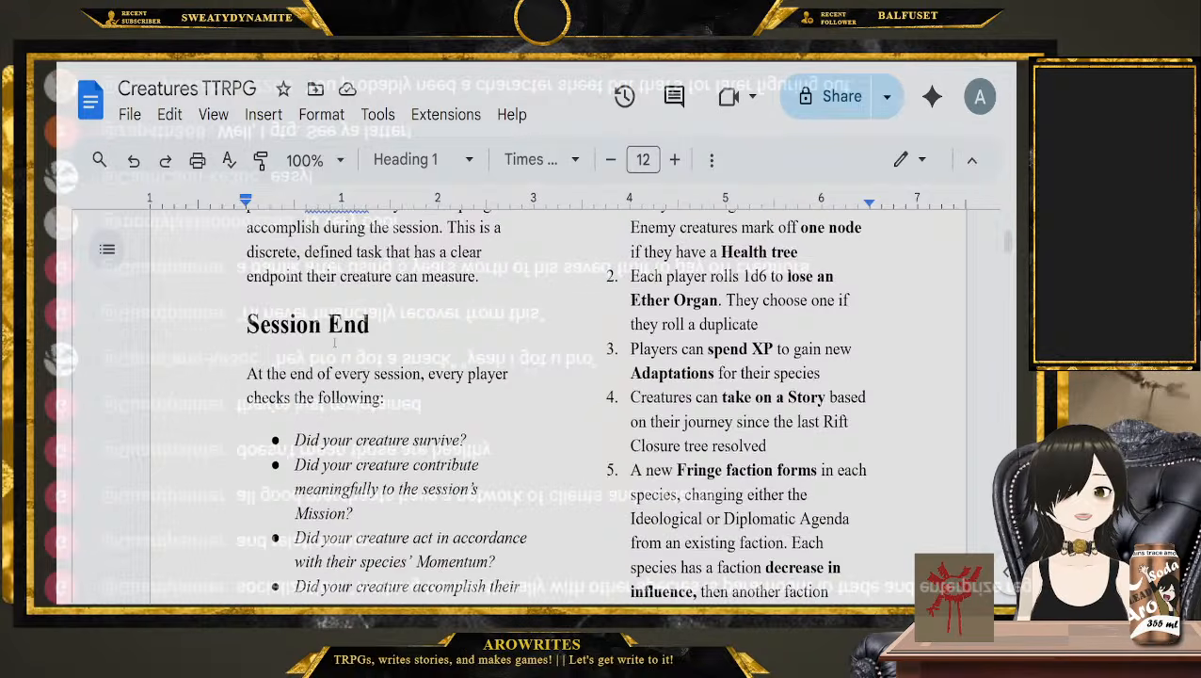
{"action": "scroll", "coordinate": [664, 346], "scroll_direction": "up", "scroll_amount": 8}
{"action": "scroll", "coordinate": [664, 347], "scroll_direction": "down", "scroll_amount": 4}
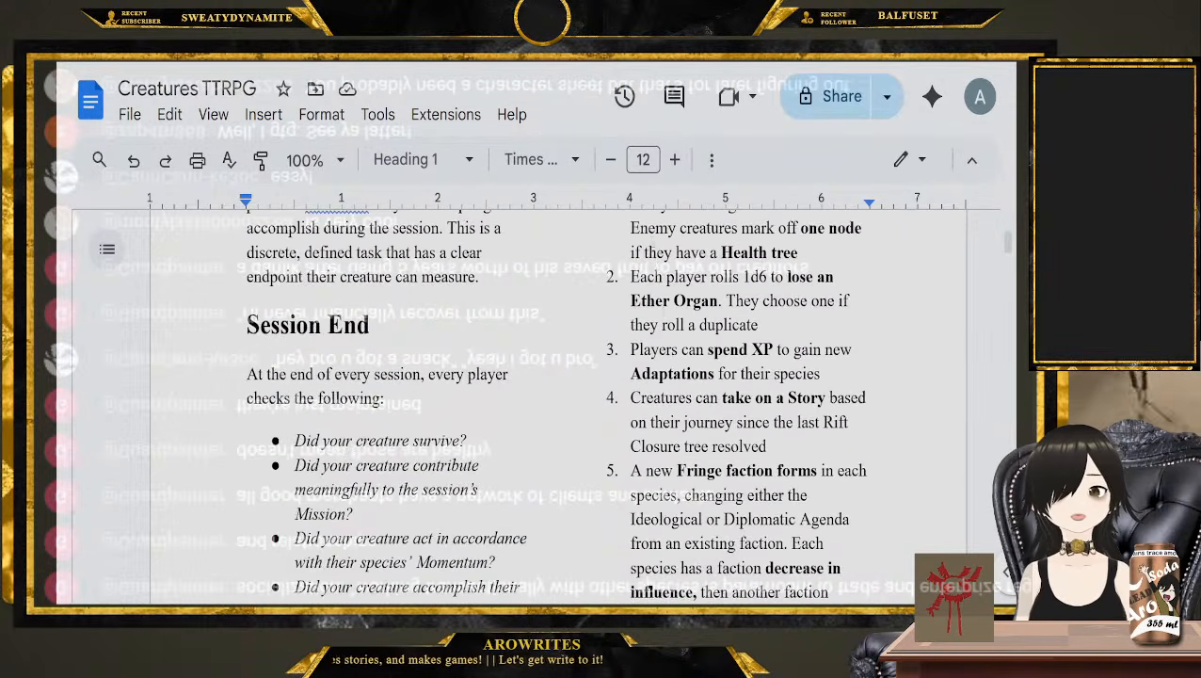
{"action": "scroll", "coordinate": [664, 346], "scroll_direction": "up", "scroll_amount": 1}
{"action": "scroll", "coordinate": [614, 334], "scroll_direction": "down", "scroll_amount": 5}
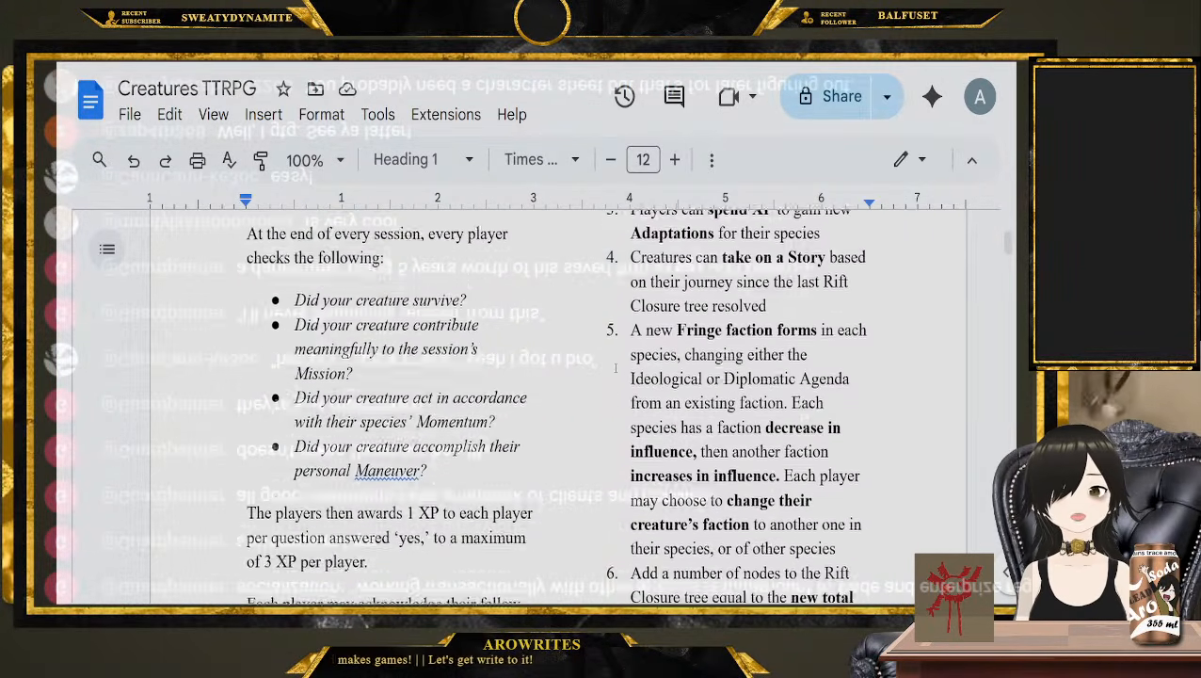
{"action": "scroll", "coordinate": [660, 312], "scroll_direction": "up", "scroll_amount": 10}
{"action": "scroll", "coordinate": [660, 312], "scroll_direction": "down", "scroll_amount": 1}
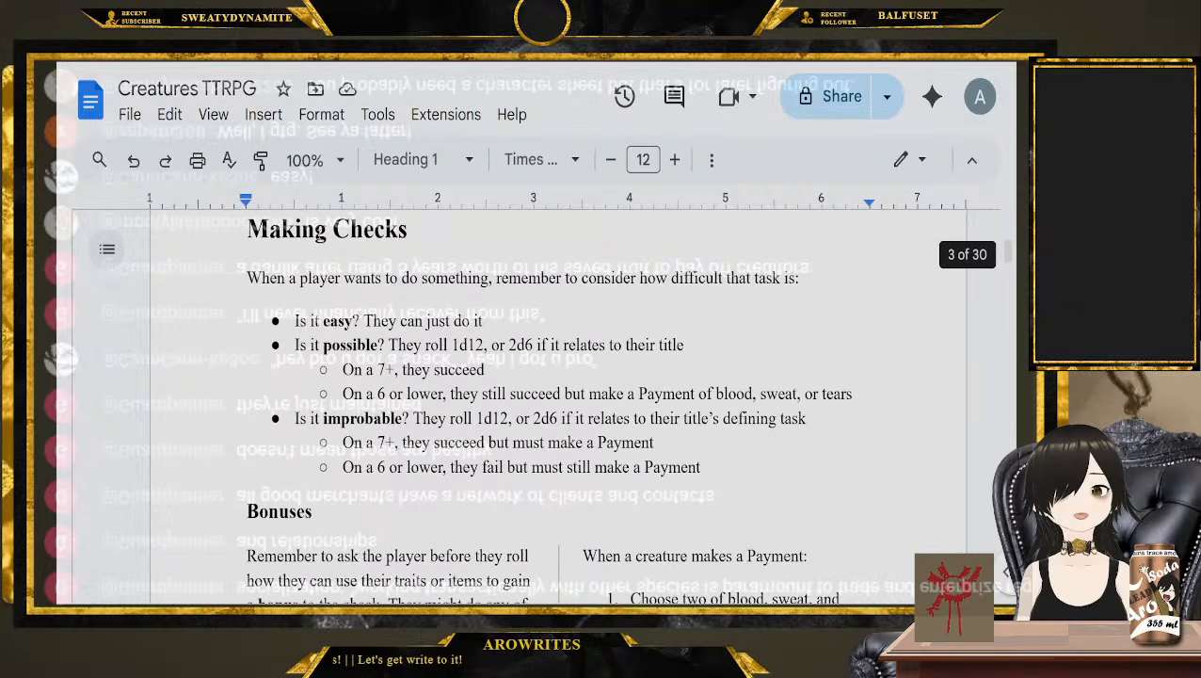
Highlight the Making Checks difficulty rules, the Bonuses list and the steps for when a creature makes a Payment
{"action": "left_click_drag", "start_coordinate": [247, 278], "coordinate": [829, 465]}
{"action": "scroll", "coordinate": [828, 465], "scroll_direction": "down", "scroll_amount": 3}
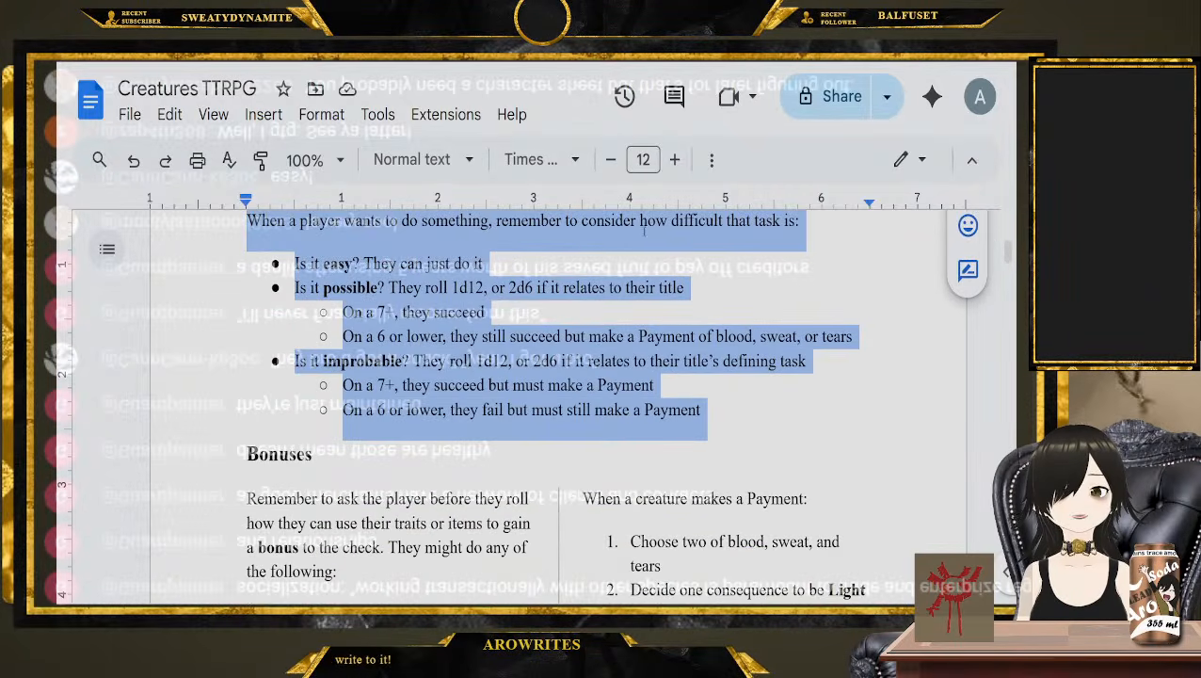
{"action": "left_click", "coordinate": [214, 341]}
{"action": "scroll", "coordinate": [214, 342], "scroll_direction": "down", "scroll_amount": 4}
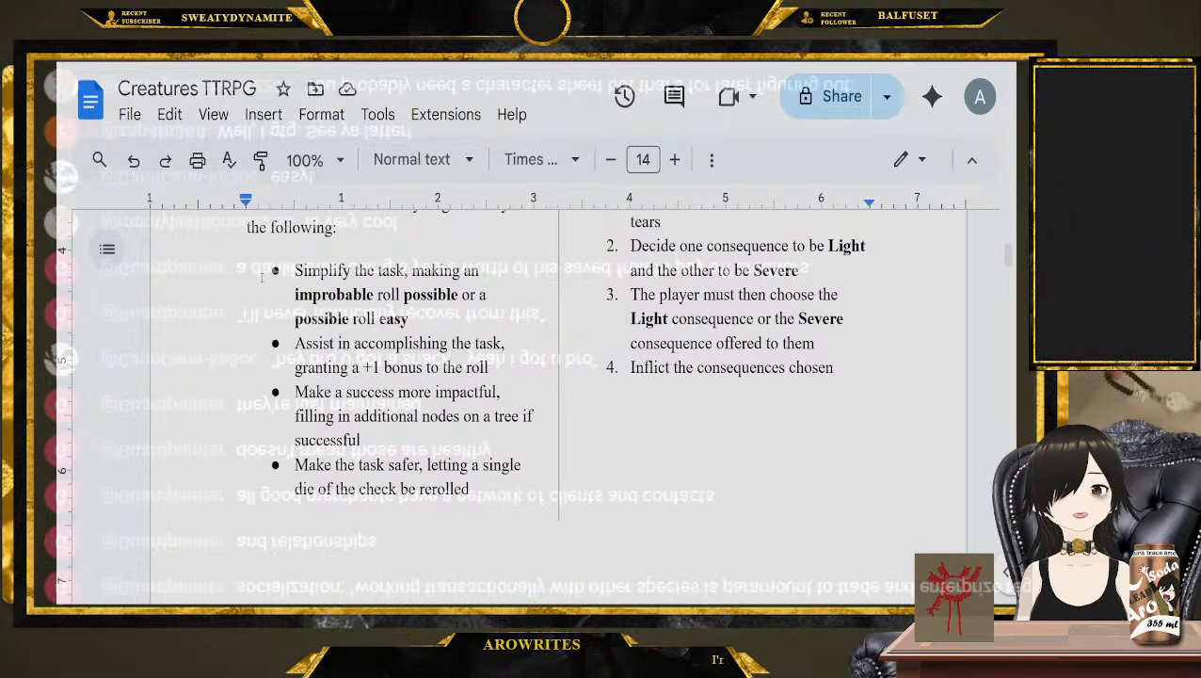
{"action": "left_click_drag", "start_coordinate": [295, 271], "coordinate": [473, 491]}
{"action": "scroll", "coordinate": [472, 491], "scroll_direction": "up", "scroll_amount": 3}
{"action": "left_click_drag", "start_coordinate": [584, 396], "coordinate": [857, 478]}
{"action": "scroll", "coordinate": [834, 419], "scroll_direction": "down", "scroll_amount": 2}
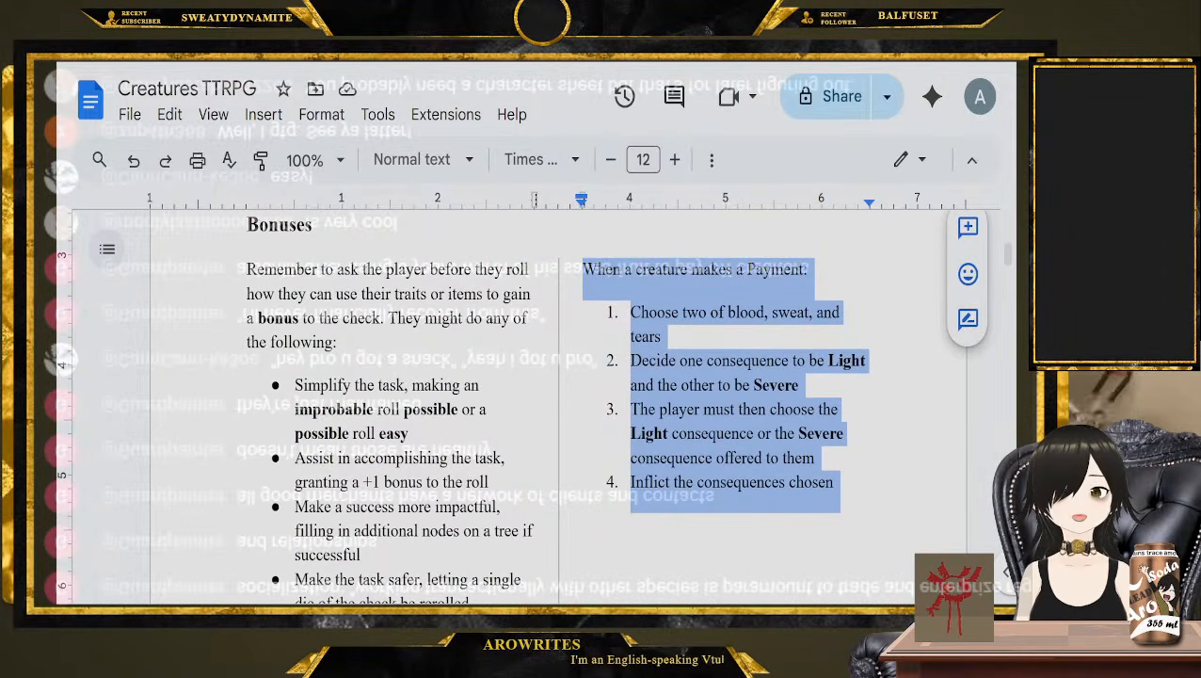
Review the Blood, Sweat and Tears consequence columns and the note on mitigating a Payment
{"action": "scroll", "coordinate": [638, 341], "scroll_direction": "down", "scroll_amount": 8}
{"action": "scroll", "coordinate": [738, 348], "scroll_direction": "down", "scroll_amount": 1}
{"action": "left_click_drag", "start_coordinate": [247, 322], "coordinate": [764, 351]}
{"action": "scroll", "coordinate": [737, 347], "scroll_direction": "down", "scroll_amount": 1}
{"action": "left_click", "coordinate": [263, 335]}
{"action": "scroll", "coordinate": [263, 329], "scroll_direction": "up", "scroll_amount": 1}
{"action": "left_click", "coordinate": [260, 322]}
{"action": "scroll", "coordinate": [276, 355], "scroll_direction": "up", "scroll_amount": 1}
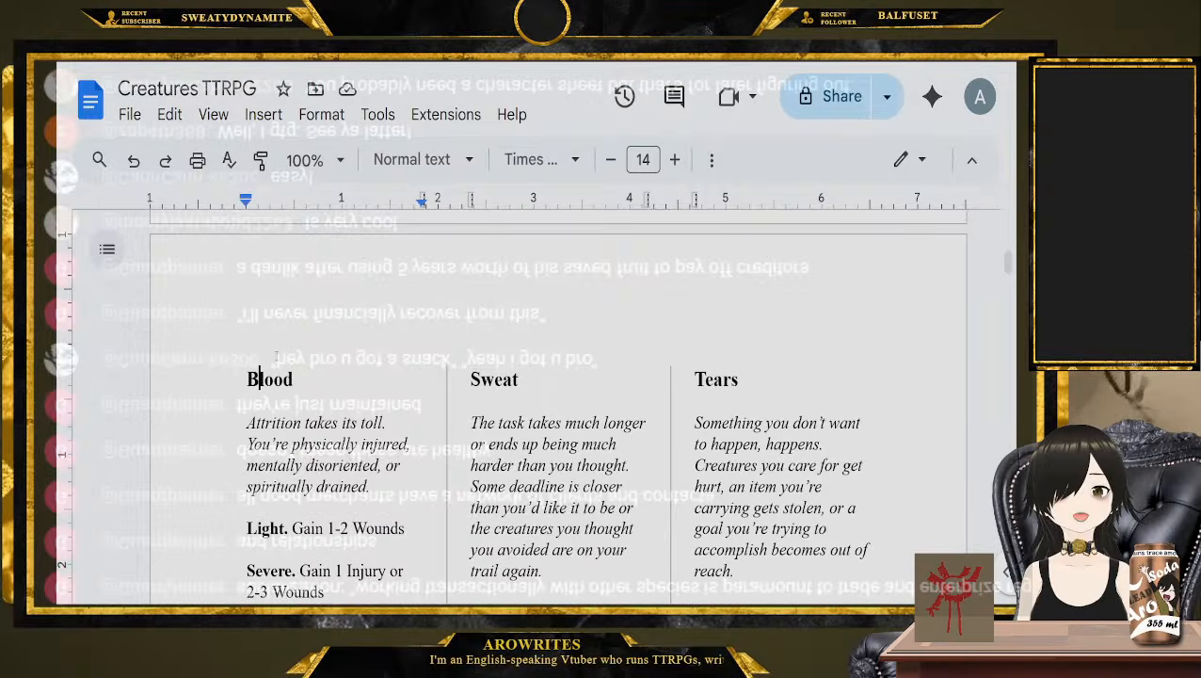
{"action": "scroll", "coordinate": [276, 356], "scroll_direction": "down", "scroll_amount": 2}
{"action": "scroll", "coordinate": [276, 355], "scroll_direction": "up", "scroll_amount": 1}
{"action": "scroll", "coordinate": [276, 355], "scroll_direction": "down", "scroll_amount": 1}
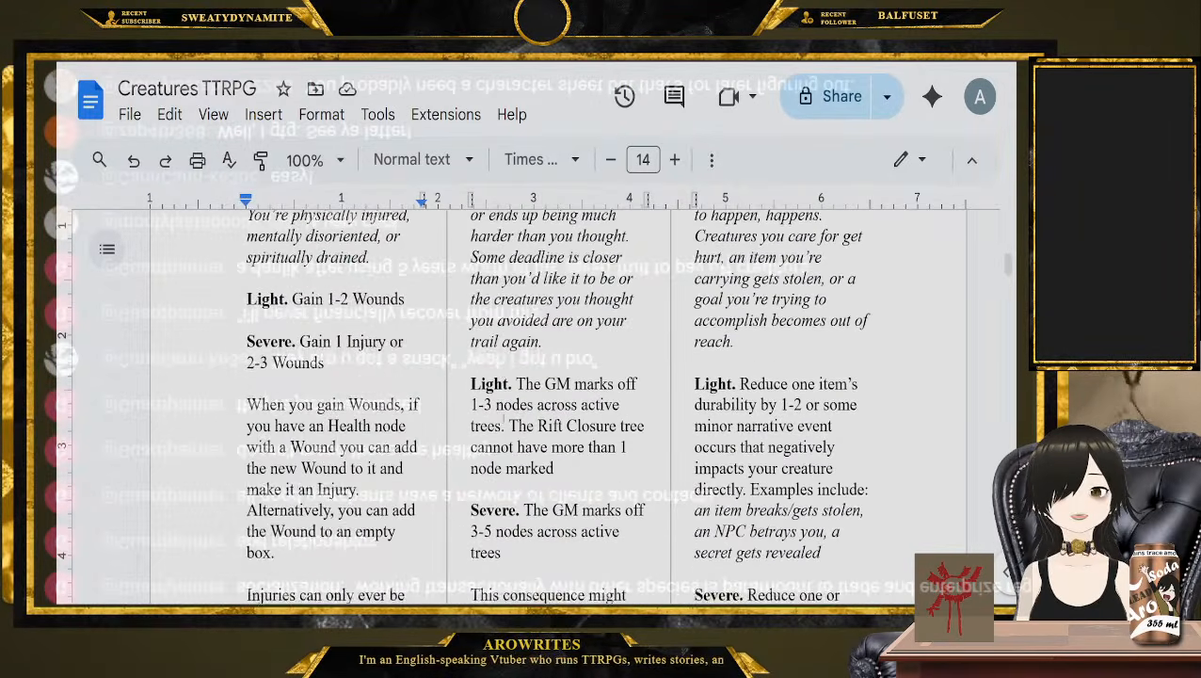
{"action": "scroll", "coordinate": [503, 426], "scroll_direction": "up", "scroll_amount": 3}
{"action": "scroll", "coordinate": [725, 416], "scroll_direction": "down", "scroll_amount": 6}
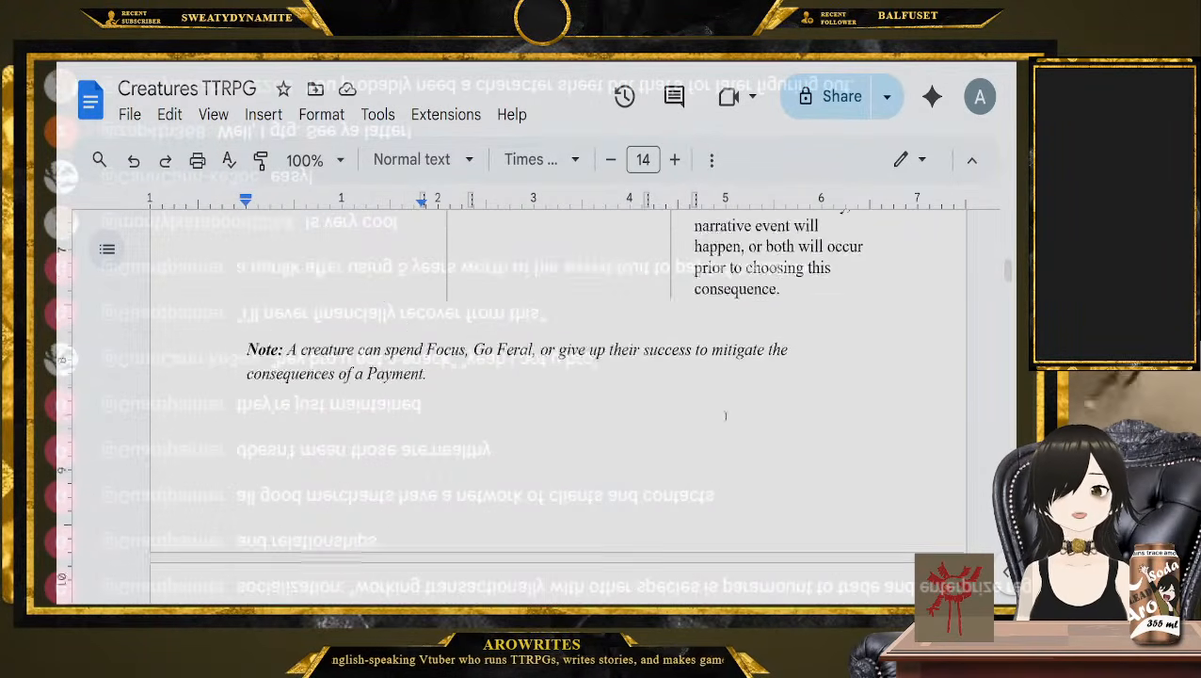
Examine the Death rules with Hope, Horror and Funerary Rites, highlighting the line "Death is common and should be expected."
{"action": "scroll", "coordinate": [725, 415], "scroll_direction": "down", "scroll_amount": 5}
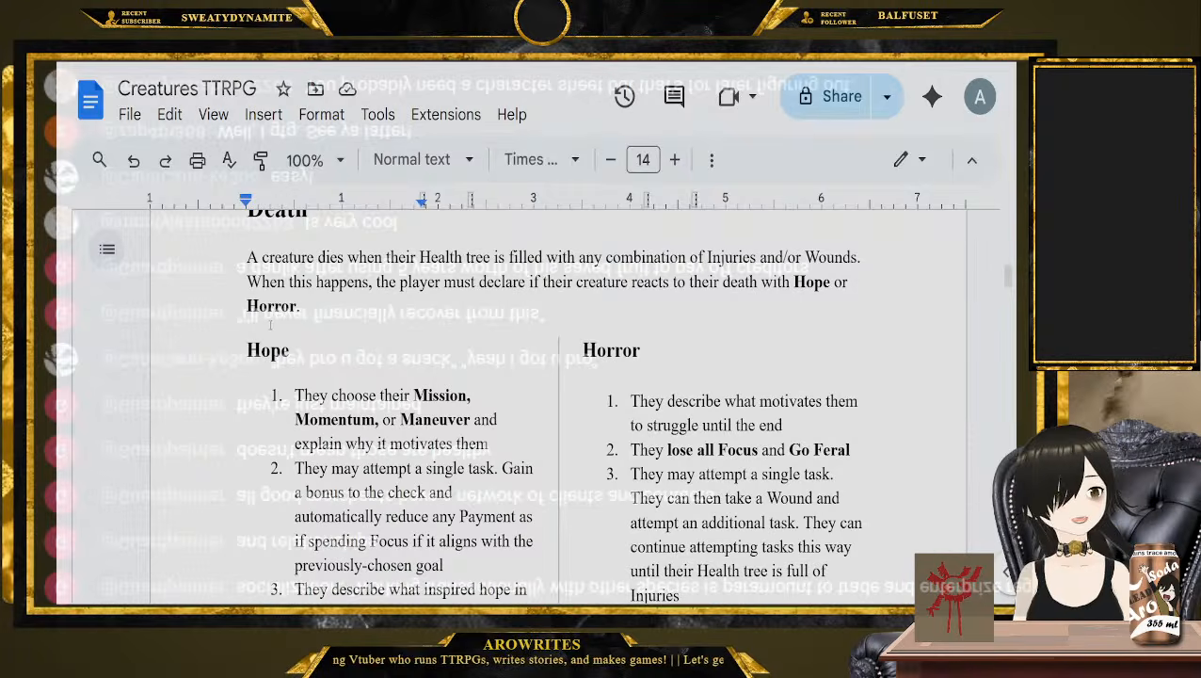
{"action": "scroll", "coordinate": [272, 330], "scroll_direction": "down", "scroll_amount": 1}
{"action": "left_click", "coordinate": [248, 294]}
{"action": "double_click", "coordinate": [650, 294]}
{"action": "scroll", "coordinate": [649, 294], "scroll_direction": "down", "scroll_amount": 5}
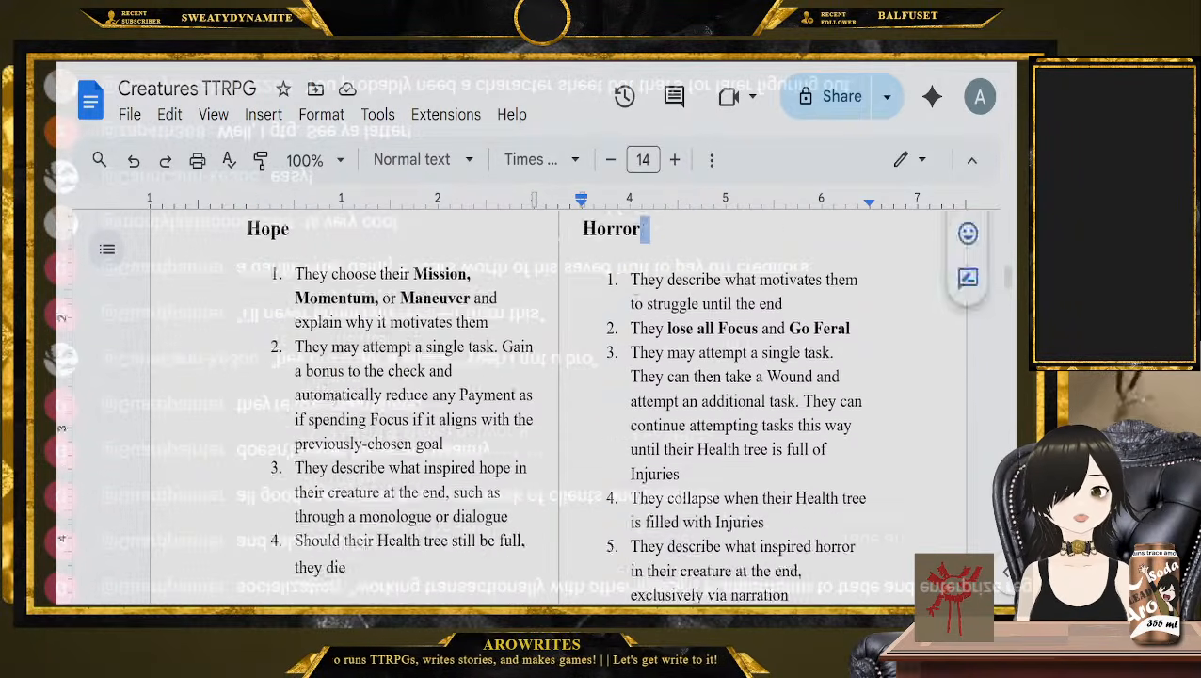
{"action": "left_click_drag", "start_coordinate": [224, 350], "coordinate": [724, 456]}
{"action": "left_click", "coordinate": [724, 455]}
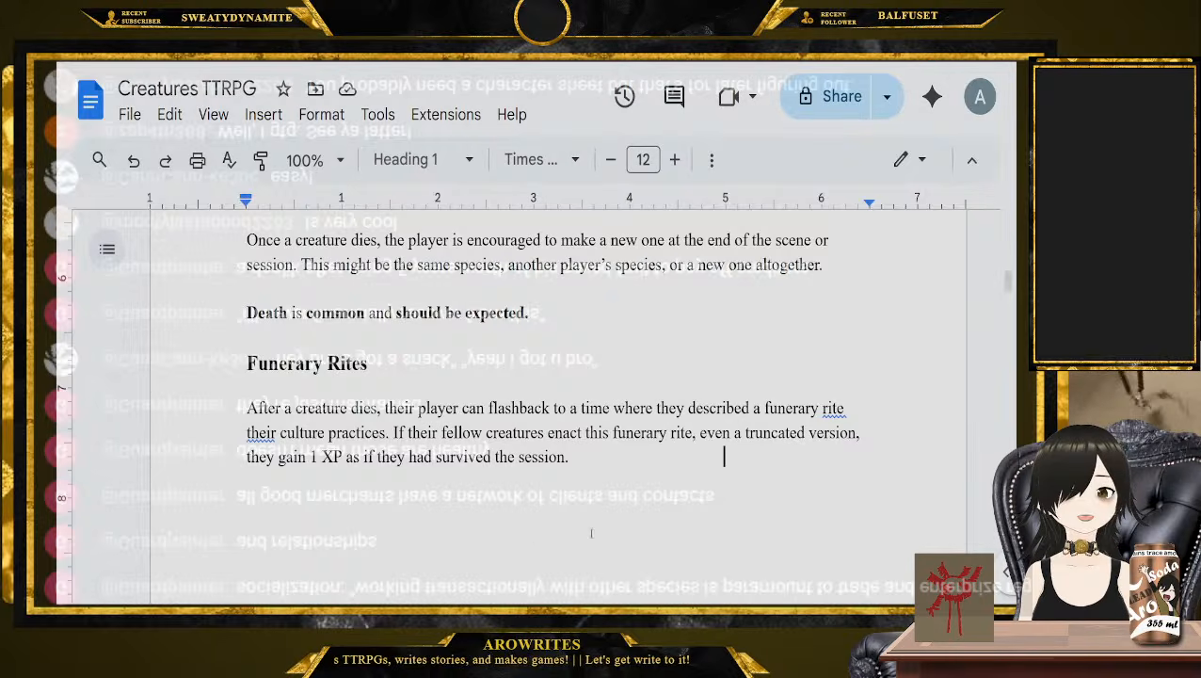
{"action": "scroll", "coordinate": [578, 513], "scroll_direction": "up", "scroll_amount": 1}
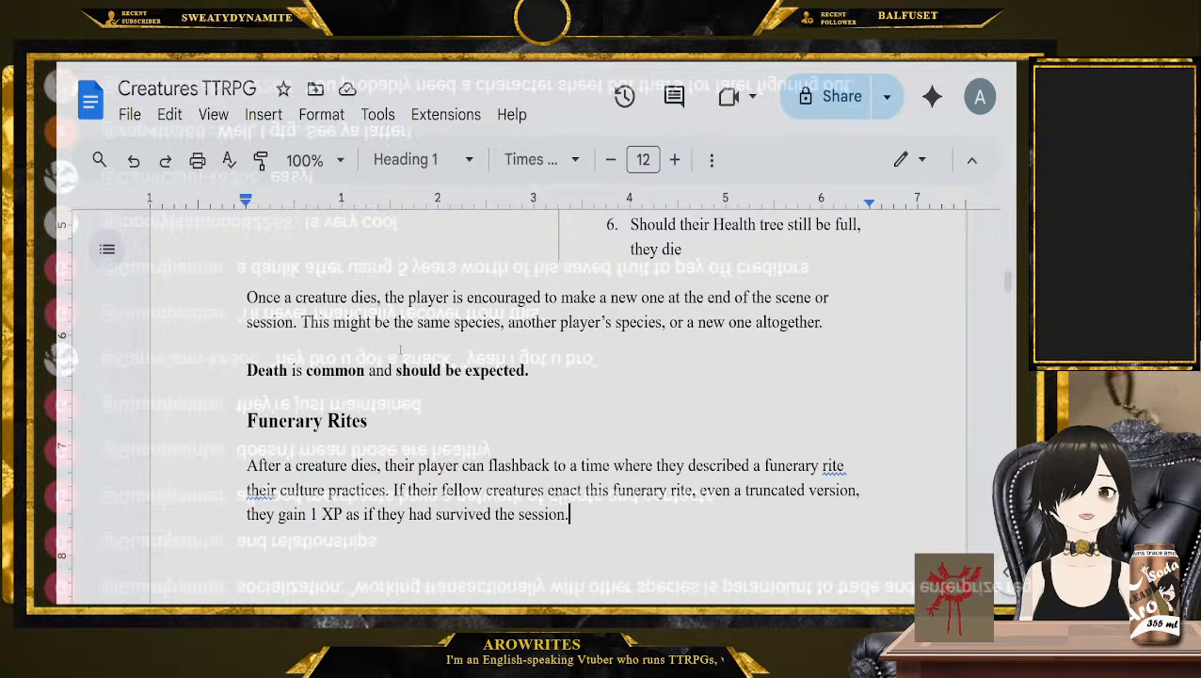
{"action": "left_click_drag", "start_coordinate": [565, 369], "coordinate": [227, 380]}
Return to the start of the document and look over the opening of the Quickstart For GMs section again
{"action": "key", "text": "ctrl+Home"}
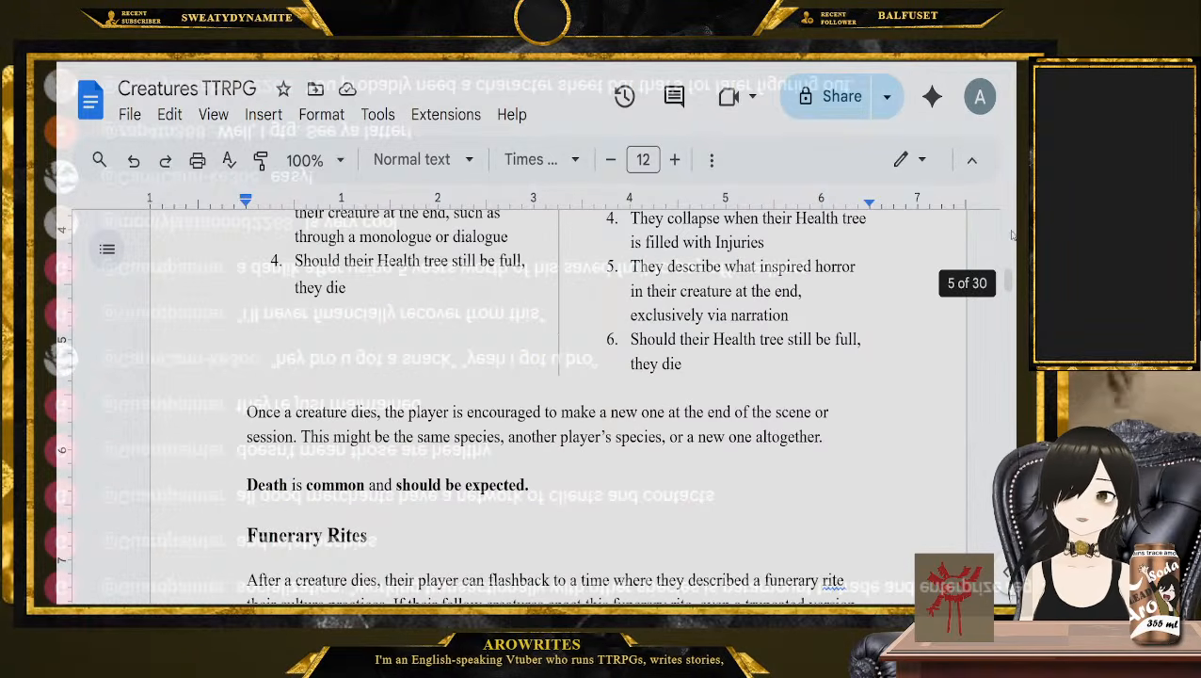
{"action": "scroll", "coordinate": [757, 340], "scroll_direction": "down", "scroll_amount": 2}
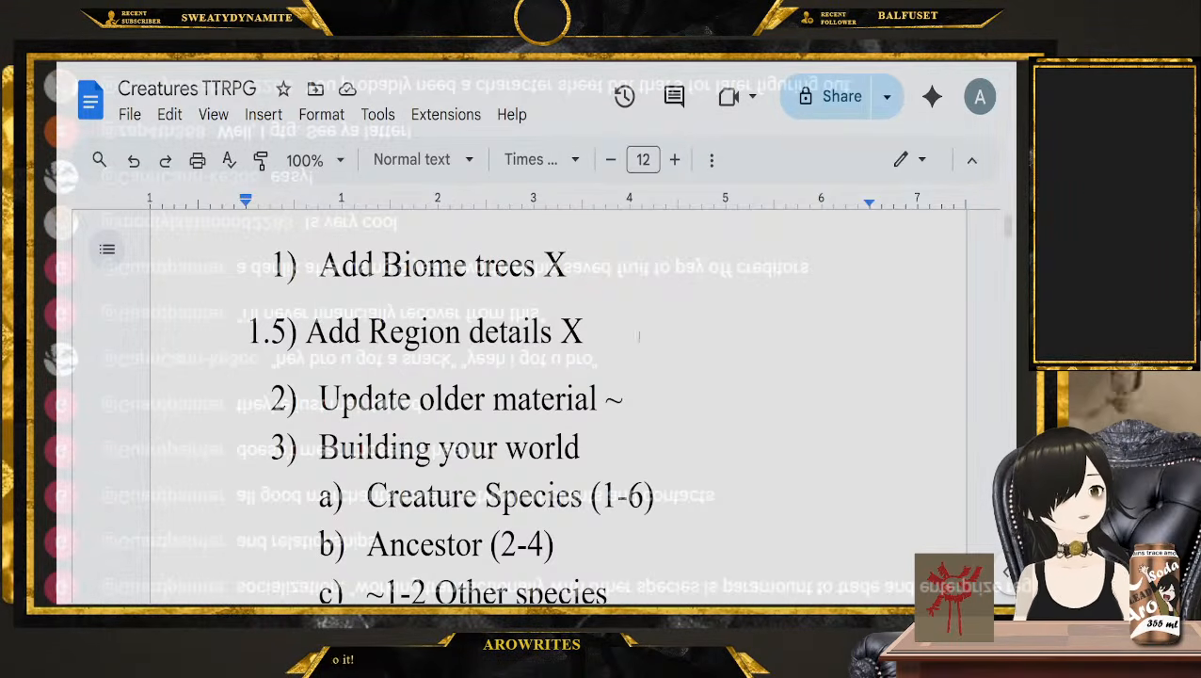
{"action": "scroll", "coordinate": [640, 335], "scroll_direction": "down", "scroll_amount": 12}
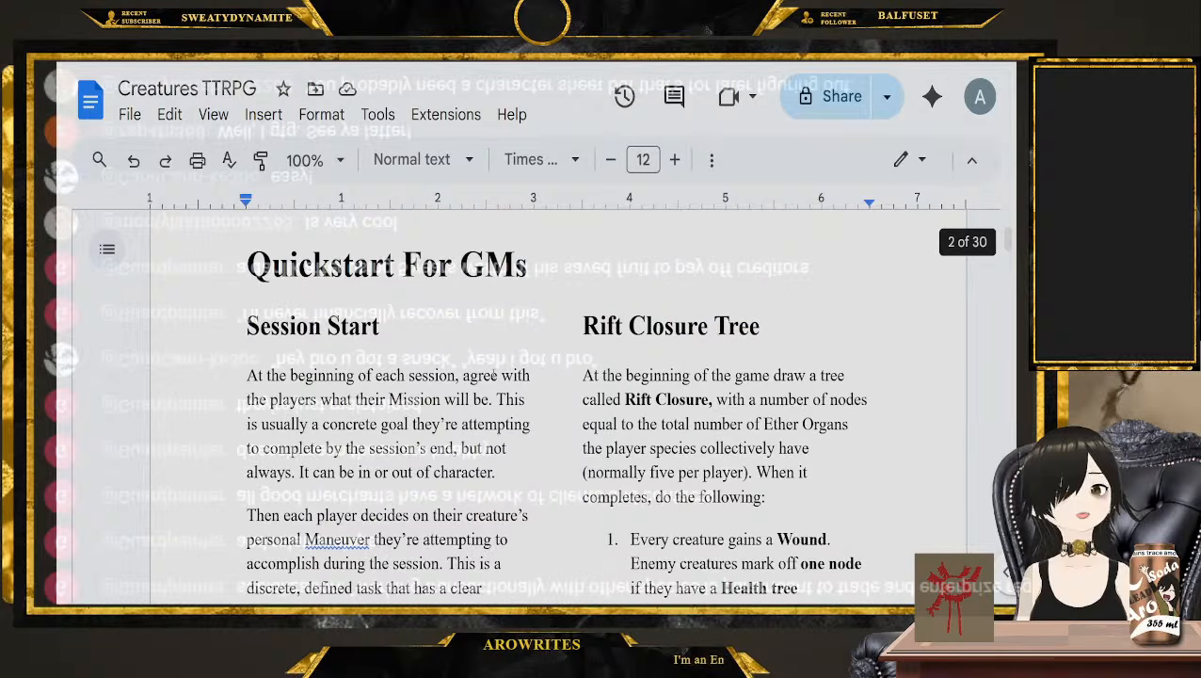
{"action": "scroll", "coordinate": [552, 388], "scroll_direction": "down", "scroll_amount": 2}
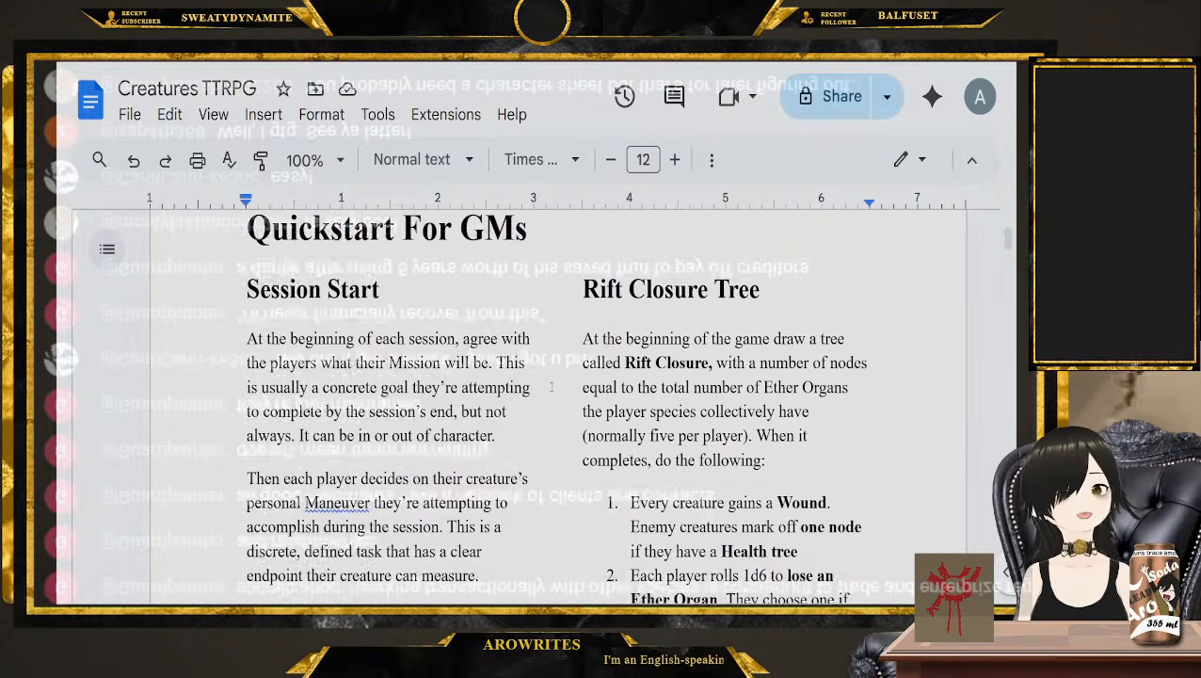
{"action": "scroll", "coordinate": [552, 388], "scroll_direction": "up", "scroll_amount": 2}
{"action": "scroll", "coordinate": [551, 388], "scroll_direction": "down", "scroll_amount": 1}
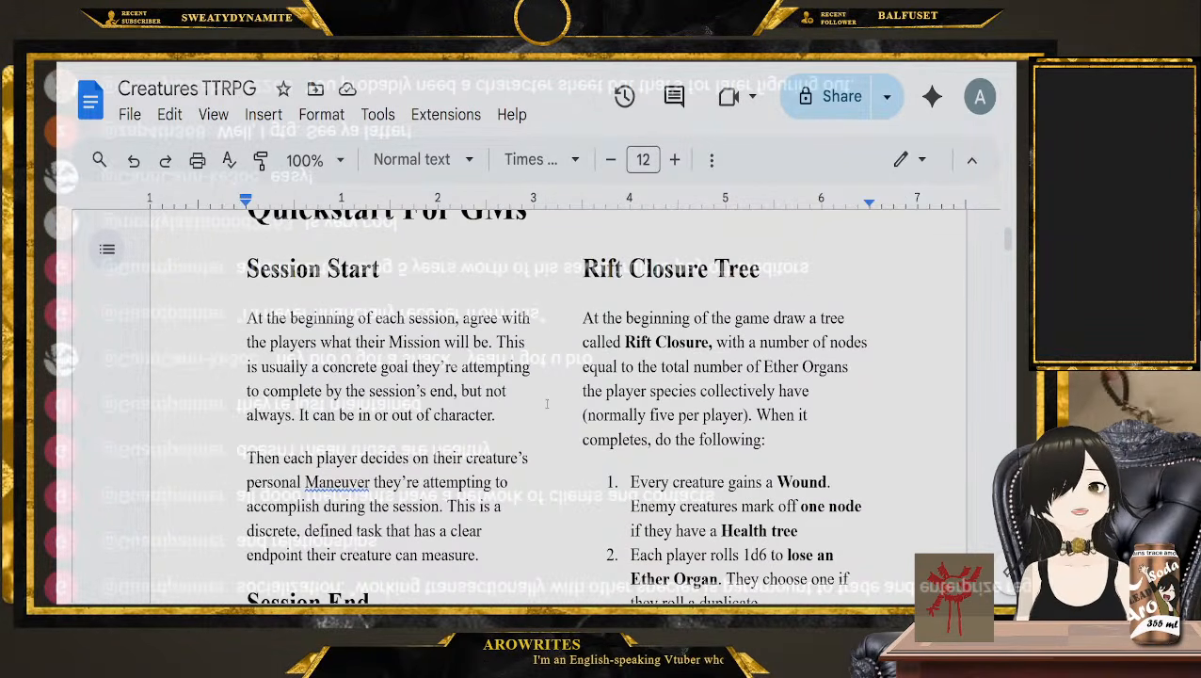
{"action": "scroll", "coordinate": [547, 403], "scroll_direction": "down", "scroll_amount": 1}
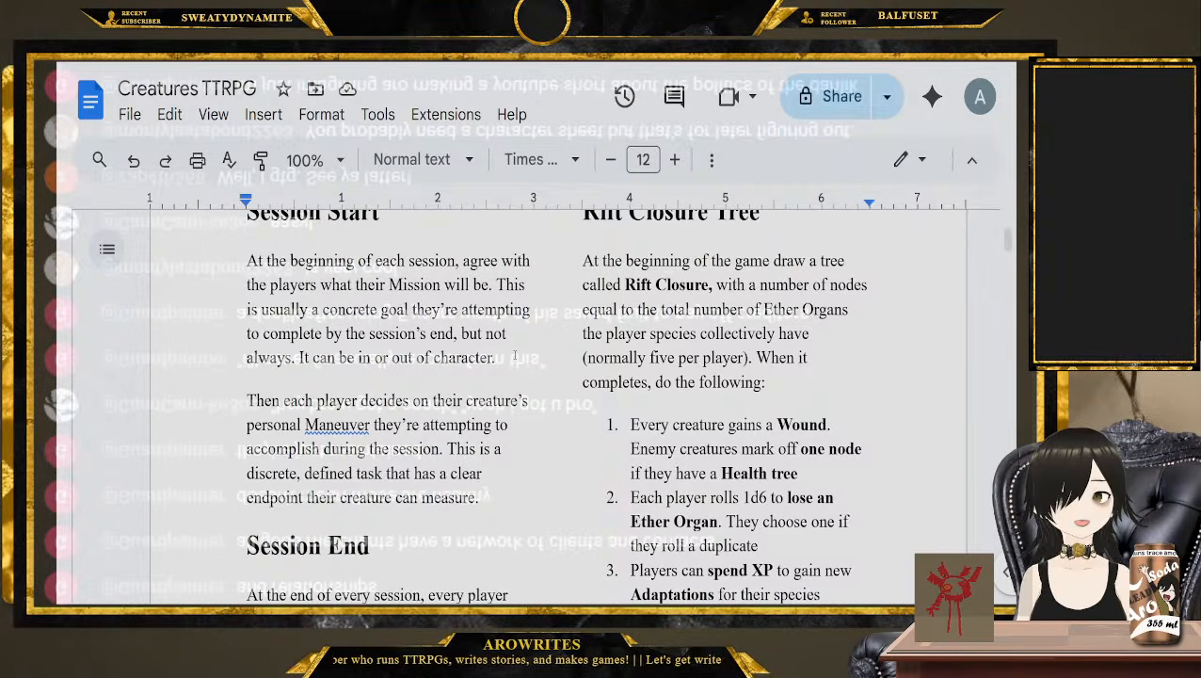
{"action": "scroll", "coordinate": [516, 358], "scroll_direction": "up", "scroll_amount": 1}
{"action": "scroll", "coordinate": [867, 373], "scroll_direction": "up", "scroll_amount": 1}
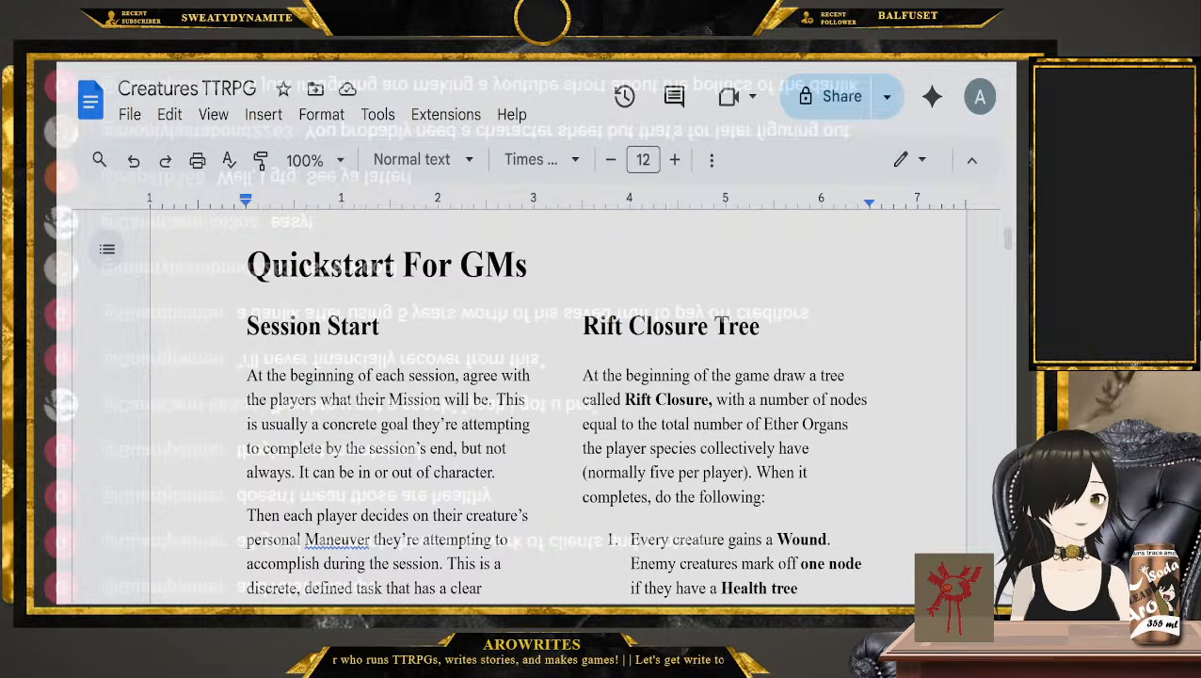
Switch to the blank whiteboard and handwrite "Accept nothing" across its upper part
{"action": "key", "text": "alt+Tab"}
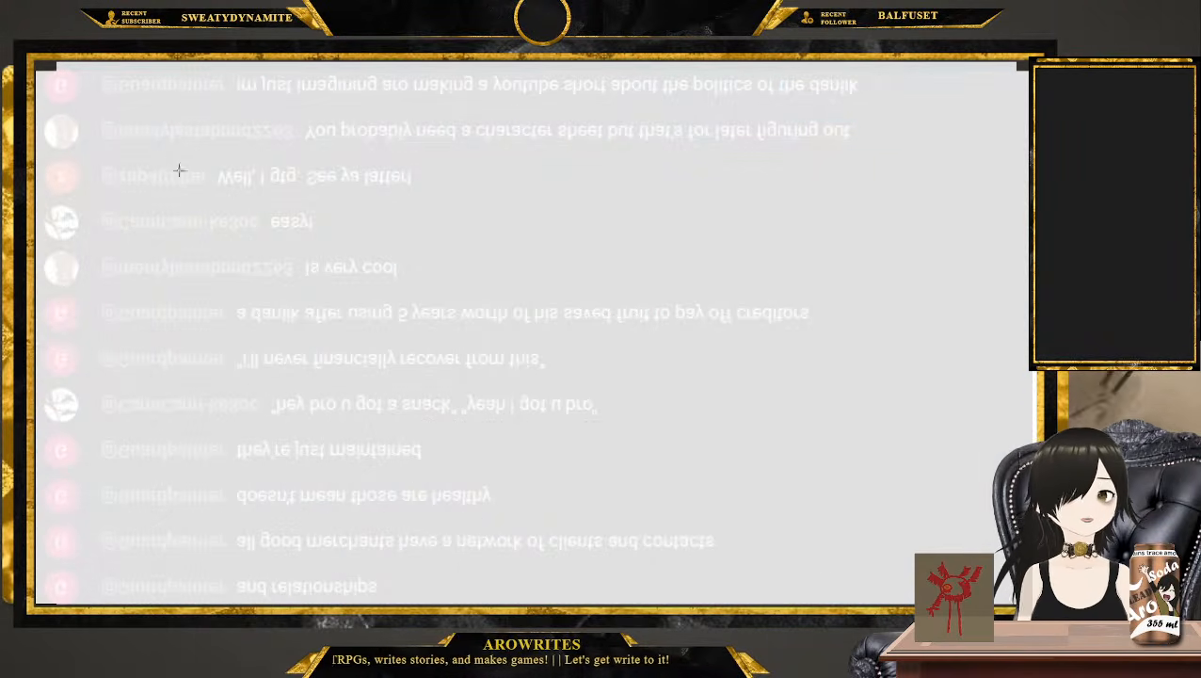
{"action": "mouse_move", "coordinate": [139, 158]}
{"action": "left_mouse_down"}
{"action": "mouse_move", "coordinate": [62, 312]}
{"action": "mouse_move", "coordinate": [206, 312]}
{"action": "left_mouse_up"}
{"action": "left_click_drag", "start_coordinate": [135, 230], "coordinate": [183, 247]}
{"action": "mouse_move", "coordinate": [231, 235]}
{"action": "left_mouse_down"}
{"action": "mouse_move", "coordinate": [260, 277]}
{"action": "mouse_move", "coordinate": [327, 282]}
{"action": "left_mouse_up"}
{"action": "left_click_drag", "start_coordinate": [387, 258], "coordinate": [350, 307]}
{"action": "left_click_drag", "start_coordinate": [456, 178], "coordinate": [425, 281]}
{"action": "left_click_drag", "start_coordinate": [433, 237], "coordinate": [492, 260]}
{"action": "left_click_drag", "start_coordinate": [530, 307], "coordinate": [569, 303]}
{"action": "mouse_move", "coordinate": [602, 266]}
{"action": "left_mouse_down"}
{"action": "mouse_move", "coordinate": [617, 282]}
{"action": "mouse_move", "coordinate": [607, 273]}
{"action": "left_mouse_up"}
{"action": "left_click_drag", "start_coordinate": [674, 209], "coordinate": [678, 339]}
{"action": "left_click_drag", "start_coordinate": [662, 286], "coordinate": [706, 273]}
{"action": "mouse_move", "coordinate": [718, 218]}
{"action": "left_mouse_down"}
{"action": "mouse_move", "coordinate": [720, 300]}
{"action": "mouse_move", "coordinate": [781, 307]}
{"action": "left_mouse_up"}
{"action": "left_click_drag", "start_coordinate": [791, 243], "coordinate": [853, 311]}
{"action": "left_click_drag", "start_coordinate": [891, 273], "coordinate": [837, 360]}
Handwrite "is original" beneath "Accept nothing" on the whiteboard
{"action": "left_click_drag", "start_coordinate": [156, 460], "coordinate": [156, 486]}
{"action": "left_click_drag", "start_coordinate": [165, 397], "coordinate": [187, 431]}
{"action": "left_click_drag", "start_coordinate": [221, 435], "coordinate": [231, 477]}
{"action": "mouse_move", "coordinate": [404, 431]}
{"action": "left_mouse_down"}
{"action": "mouse_move", "coordinate": [386, 471]}
{"action": "mouse_move", "coordinate": [424, 442]}
{"action": "left_mouse_up"}
{"action": "mouse_move", "coordinate": [442, 472]}
{"action": "left_mouse_down"}
{"action": "mouse_move", "coordinate": [486, 422]}
{"action": "mouse_move", "coordinate": [505, 465]}
{"action": "left_mouse_up"}
{"action": "mouse_move", "coordinate": [548, 425]}
{"action": "left_mouse_down"}
{"action": "mouse_move", "coordinate": [522, 499]}
{"action": "mouse_move", "coordinate": [575, 463]}
{"action": "left_mouse_up"}
{"action": "left_click_drag", "start_coordinate": [610, 382], "coordinate": [605, 399]}
{"action": "mouse_move", "coordinate": [603, 414]}
{"action": "left_mouse_down"}
{"action": "mouse_move", "coordinate": [629, 452]}
{"action": "mouse_move", "coordinate": [670, 433]}
{"action": "left_mouse_up"}
{"action": "left_click_drag", "start_coordinate": [693, 426], "coordinate": [719, 458]}
{"action": "left_click_drag", "start_coordinate": [740, 343], "coordinate": [735, 445]}
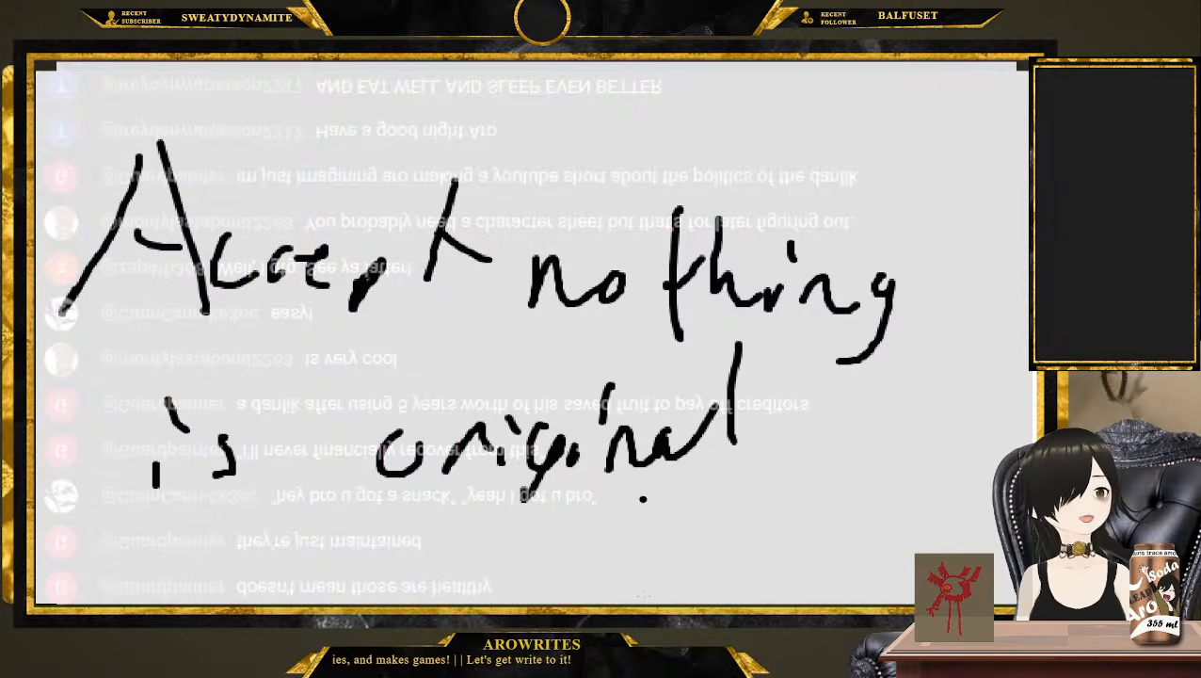
Underline "is original" and draw a curved arrow from the line down to the handwritten word "Before"
{"action": "scroll", "coordinate": [283, 461], "scroll_direction": "down", "scroll_amount": 1}
{"action": "left_click_drag", "start_coordinate": [150, 431], "coordinate": [925, 401]}
{"action": "scroll", "coordinate": [297, 426], "scroll_direction": "down", "scroll_amount": 1}
{"action": "scroll", "coordinate": [296, 426], "scroll_direction": "down", "scroll_amount": 1}
{"action": "mouse_move", "coordinate": [150, 285]}
{"action": "left_mouse_down"}
{"action": "mouse_move", "coordinate": [121, 311]}
{"action": "mouse_move", "coordinate": [335, 430]}
{"action": "mouse_move", "coordinate": [267, 409]}
{"action": "left_mouse_up"}
{"action": "mouse_move", "coordinate": [420, 331]}
{"action": "left_mouse_down"}
{"action": "mouse_move", "coordinate": [375, 487]}
{"action": "mouse_move", "coordinate": [490, 482]}
{"action": "left_mouse_up"}
{"action": "left_click_drag", "start_coordinate": [586, 344], "coordinate": [538, 475]}
{"action": "mouse_move", "coordinate": [564, 443]}
{"action": "left_mouse_down"}
{"action": "mouse_move", "coordinate": [622, 463]}
{"action": "mouse_move", "coordinate": [678, 442]}
{"action": "mouse_move", "coordinate": [696, 488]}
{"action": "left_mouse_up"}
Handwrite "OK!" beneath "Before" and underline it
{"action": "scroll", "coordinate": [683, 502], "scroll_direction": "down", "scroll_amount": 1}
{"action": "scroll", "coordinate": [682, 502], "scroll_direction": "down", "scroll_amount": 1}
{"action": "mouse_move", "coordinate": [616, 347]}
{"action": "left_mouse_down"}
{"action": "mouse_move", "coordinate": [571, 444]}
{"action": "mouse_move", "coordinate": [620, 352]}
{"action": "left_mouse_up"}
{"action": "left_click_drag", "start_coordinate": [725, 359], "coordinate": [678, 461]}
{"action": "left_click_drag", "start_coordinate": [745, 376], "coordinate": [805, 467]}
{"action": "left_click_drag", "start_coordinate": [821, 348], "coordinate": [811, 426]}
{"action": "left_click", "coordinate": [804, 465]}
{"action": "left_click_drag", "start_coordinate": [487, 463], "coordinate": [890, 501]}
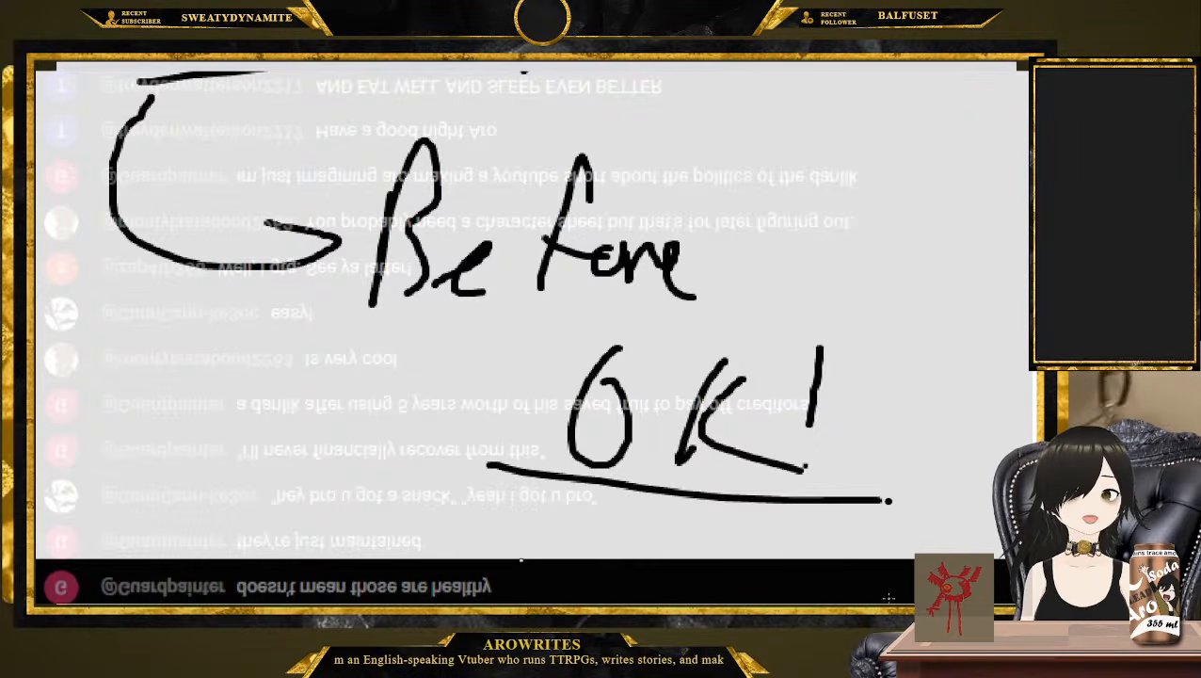
Go back to "Accept nothing is original" and clear all the handwriting from the whiteboard
{"action": "mouse_move", "coordinate": [833, 420]}
{"action": "left_mouse_down"}
{"action": "mouse_move", "coordinate": [915, 311]}
{"action": "mouse_move", "coordinate": [705, 261]}
{"action": "mouse_move", "coordinate": [776, 248]}
{"action": "left_mouse_up"}
{"action": "left_click_drag", "start_coordinate": [870, 258], "coordinate": [934, 357]}
{"action": "left_click_drag", "start_coordinate": [945, 270], "coordinate": [821, 341]}
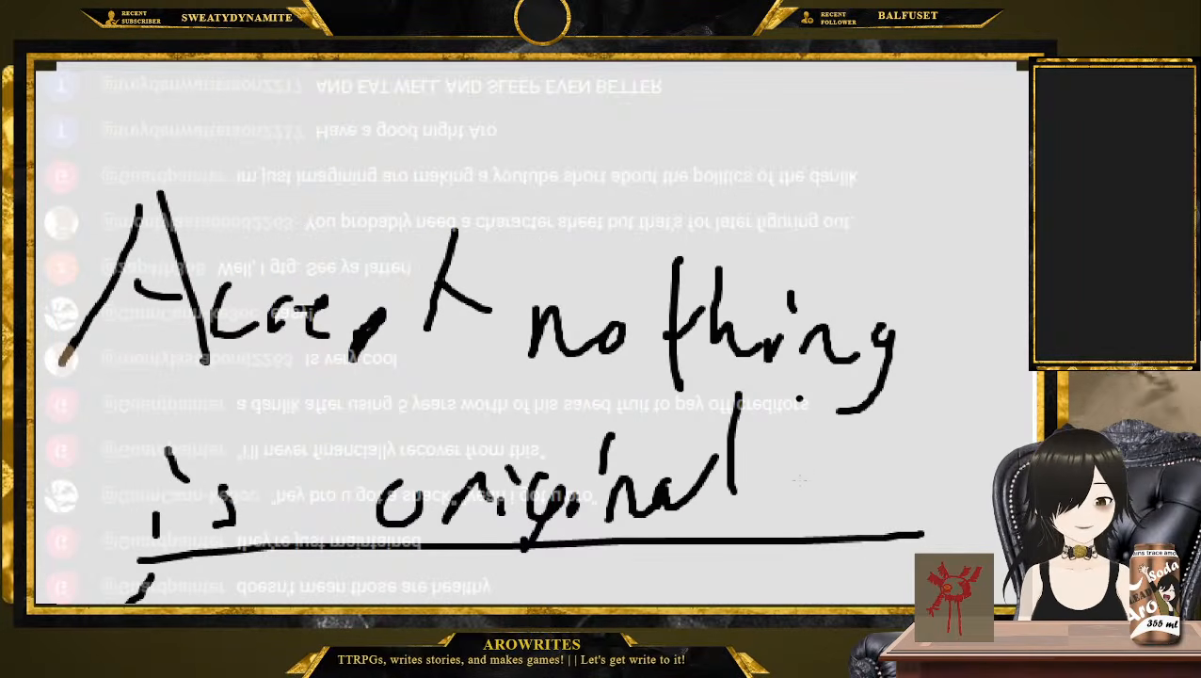
{"action": "key", "text": "Delete"}
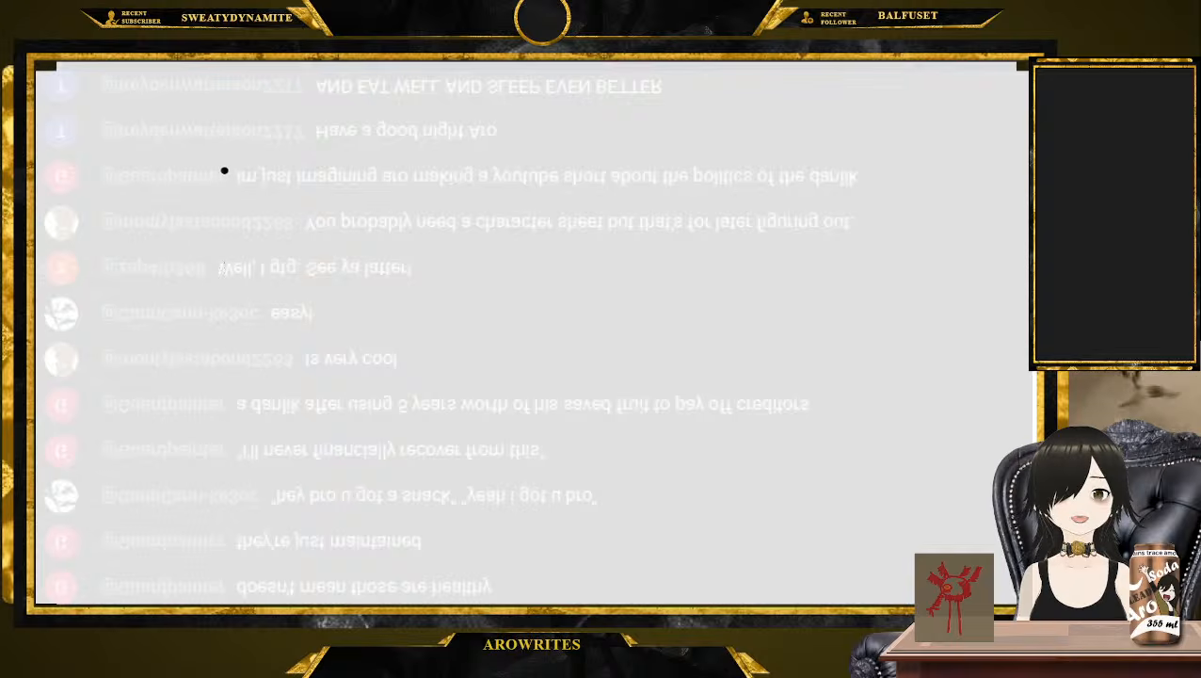
Handwrite "Came before?" as a heading across the cleared whiteboard and underline it
{"action": "mouse_move", "coordinate": [228, 140]}
{"action": "left_mouse_down"}
{"action": "mouse_move", "coordinate": [240, 249]}
{"action": "mouse_move", "coordinate": [316, 265]}
{"action": "mouse_move", "coordinate": [355, 303]}
{"action": "left_mouse_up"}
{"action": "mouse_move", "coordinate": [487, 174]}
{"action": "left_mouse_down"}
{"action": "mouse_move", "coordinate": [518, 282]}
{"action": "mouse_move", "coordinate": [565, 317]}
{"action": "left_mouse_up"}
{"action": "mouse_move", "coordinate": [640, 197]}
{"action": "left_mouse_down"}
{"action": "mouse_move", "coordinate": [637, 286]}
{"action": "mouse_move", "coordinate": [665, 317]}
{"action": "mouse_move", "coordinate": [741, 320]}
{"action": "left_mouse_up"}
{"action": "left_click_drag", "start_coordinate": [774, 209], "coordinate": [772, 283]}
{"action": "left_click", "coordinate": [781, 320]}
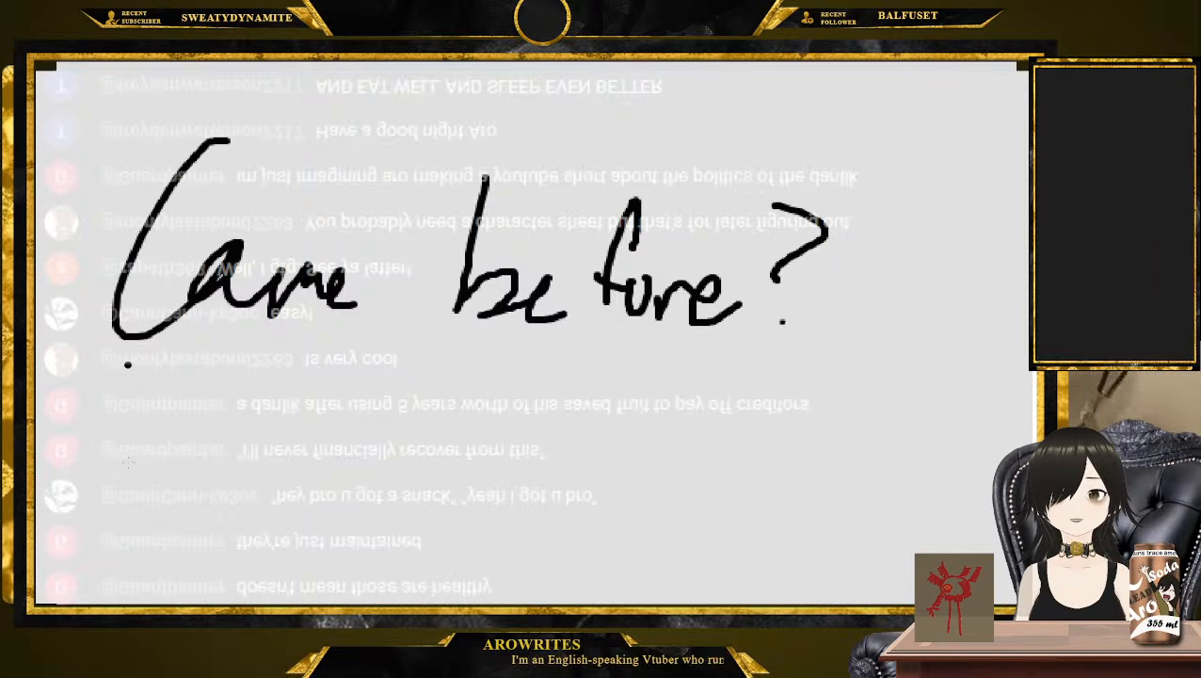
{"action": "left_click_drag", "start_coordinate": [111, 348], "coordinate": [804, 348]}
{"action": "left_click", "coordinate": [855, 335]}
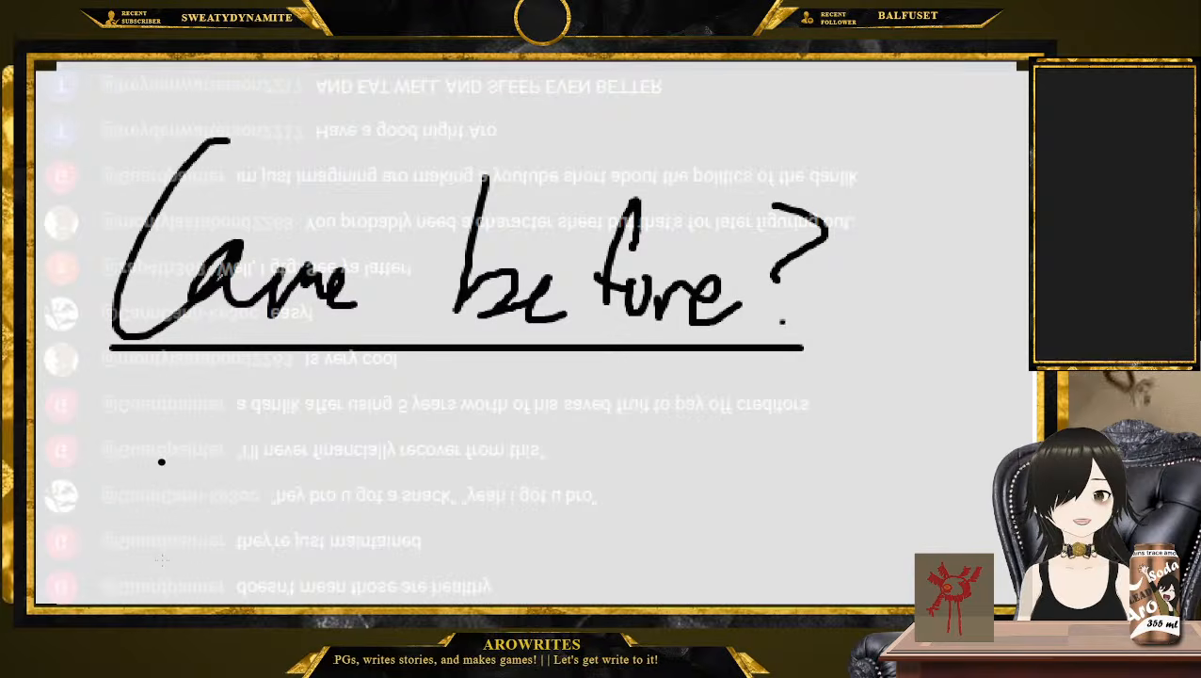
Handwrite "Fire Knight" beneath the underlined "Came before?" heading
{"action": "mouse_move", "coordinate": [178, 394]}
{"action": "left_mouse_down"}
{"action": "mouse_move", "coordinate": [152, 488]}
{"action": "mouse_move", "coordinate": [278, 390]}
{"action": "left_mouse_up"}
{"action": "left_click_drag", "start_coordinate": [169, 443], "coordinate": [226, 441]}
{"action": "mouse_move", "coordinate": [213, 453]}
{"action": "left_mouse_down"}
{"action": "mouse_move", "coordinate": [216, 475]}
{"action": "mouse_move", "coordinate": [273, 469]}
{"action": "mouse_move", "coordinate": [285, 493]}
{"action": "left_mouse_up"}
{"action": "left_click", "coordinate": [248, 414]}
{"action": "left_click_drag", "start_coordinate": [328, 428], "coordinate": [317, 502]}
{"action": "left_click", "coordinate": [375, 465]}
{"action": "mouse_move", "coordinate": [367, 420]}
{"action": "left_mouse_down"}
{"action": "mouse_move", "coordinate": [365, 488]}
{"action": "mouse_move", "coordinate": [386, 495]}
{"action": "left_mouse_up"}
{"action": "left_click_drag", "start_coordinate": [384, 491], "coordinate": [419, 484]}
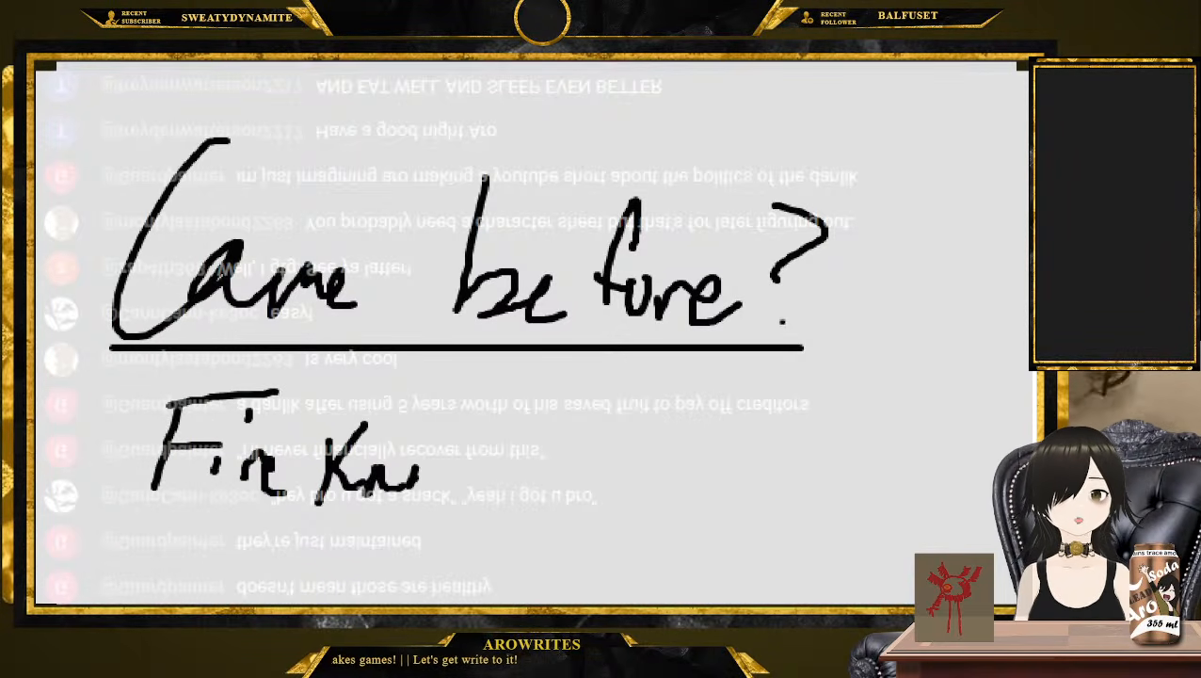
{"action": "left_click_drag", "start_coordinate": [435, 410], "coordinate": [430, 442]}
{"action": "mouse_move", "coordinate": [449, 458]}
{"action": "left_mouse_down"}
{"action": "mouse_move", "coordinate": [467, 485]}
{"action": "mouse_move", "coordinate": [439, 518]}
{"action": "left_mouse_up"}
{"action": "mouse_move", "coordinate": [477, 420]}
{"action": "left_mouse_down"}
{"action": "mouse_move", "coordinate": [492, 486]}
{"action": "mouse_move", "coordinate": [518, 490]}
{"action": "left_mouse_up"}
{"action": "left_click_drag", "start_coordinate": [563, 397], "coordinate": [538, 476]}
{"action": "left_click_drag", "start_coordinate": [531, 425], "coordinate": [565, 441]}
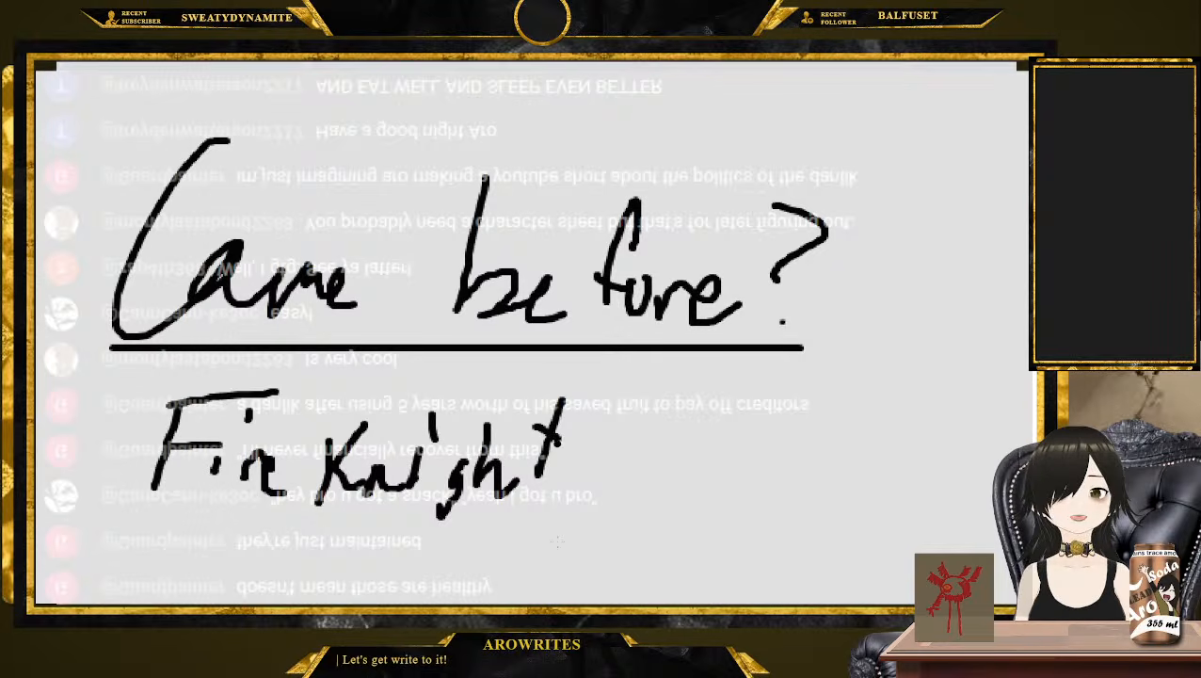
Add ">" and "Paladin" after "Fire Knight" and underline "Fire Knight"
{"action": "left_click_drag", "start_coordinate": [567, 368], "coordinate": [558, 497]}
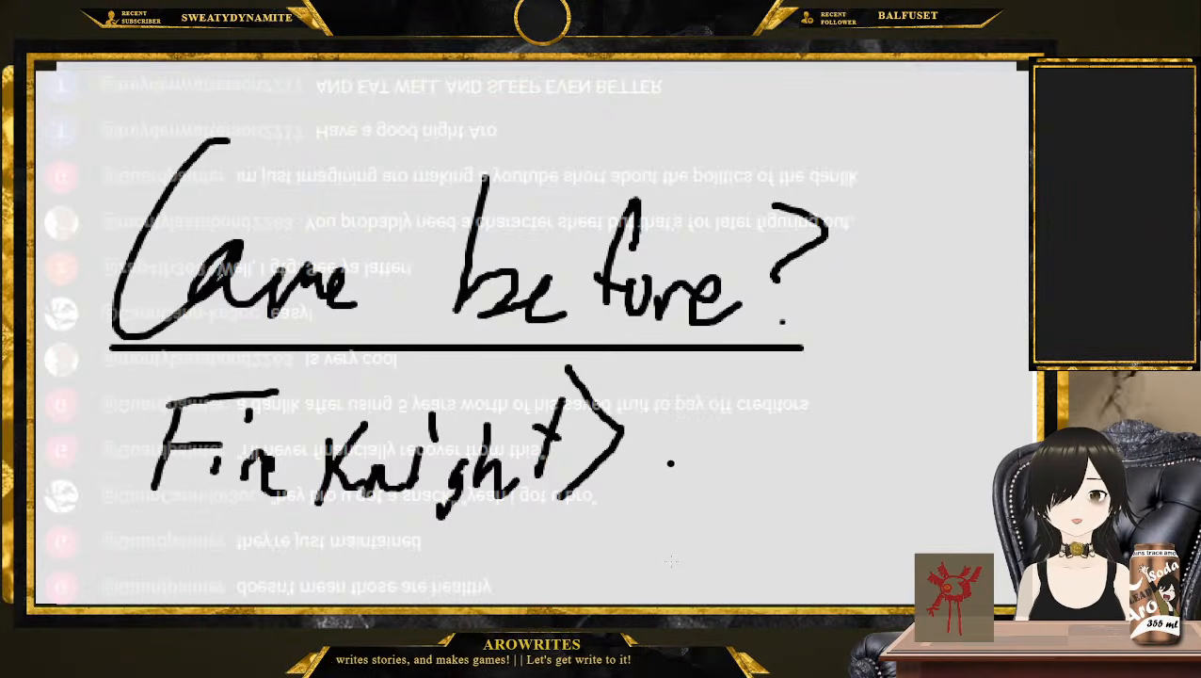
{"action": "mouse_move", "coordinate": [666, 399]}
{"action": "left_mouse_down"}
{"action": "mouse_move", "coordinate": [724, 394]}
{"action": "mouse_move", "coordinate": [743, 456]}
{"action": "mouse_move", "coordinate": [875, 452]}
{"action": "mouse_move", "coordinate": [918, 462]}
{"action": "mouse_move", "coordinate": [932, 484]}
{"action": "left_mouse_up"}
{"action": "scroll", "coordinate": [527, 283], "scroll_direction": "down", "scroll_amount": 3}
{"action": "left_click_drag", "start_coordinate": [151, 354], "coordinate": [526, 363]}
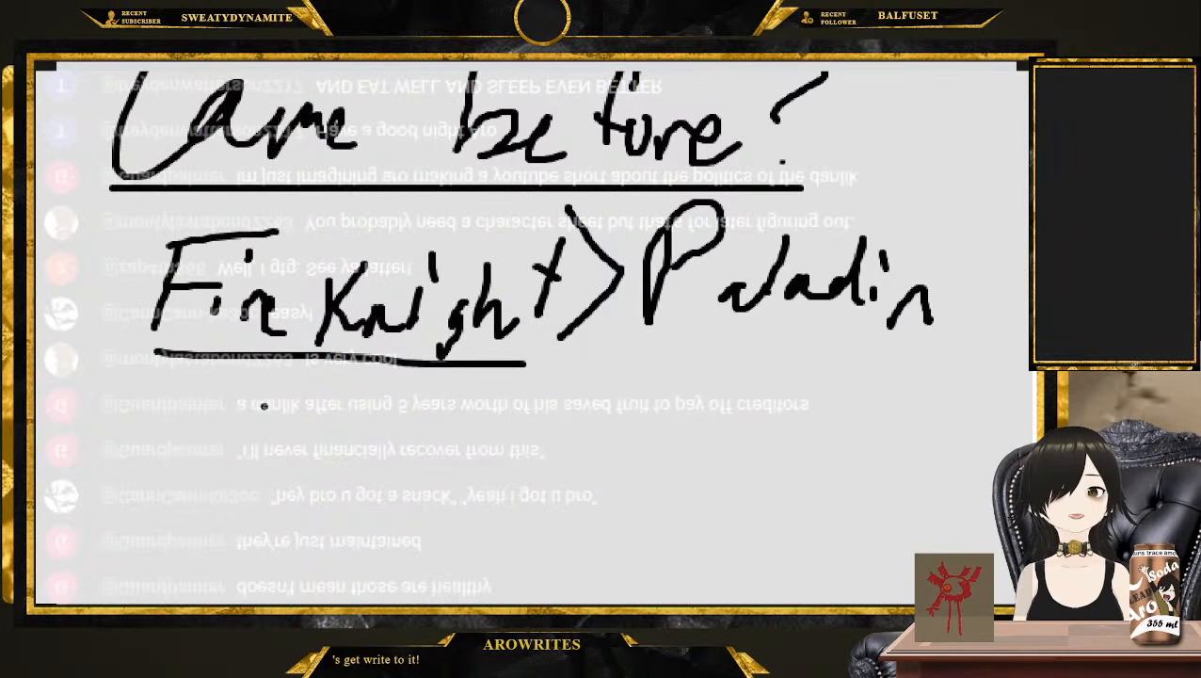
Write "Class" with arrows linking it from "Fire Knight" and to "Paladin", and mark an X in front of it
{"action": "mouse_move", "coordinate": [118, 283]}
{"action": "left_mouse_down"}
{"action": "mouse_move", "coordinate": [57, 356]}
{"action": "mouse_move", "coordinate": [174, 476]}
{"action": "left_mouse_up"}
{"action": "mouse_move", "coordinate": [273, 425]}
{"action": "left_mouse_down"}
{"action": "mouse_move", "coordinate": [311, 402]}
{"action": "mouse_move", "coordinate": [350, 486]}
{"action": "mouse_move", "coordinate": [476, 458]}
{"action": "mouse_move", "coordinate": [452, 499]}
{"action": "left_mouse_up"}
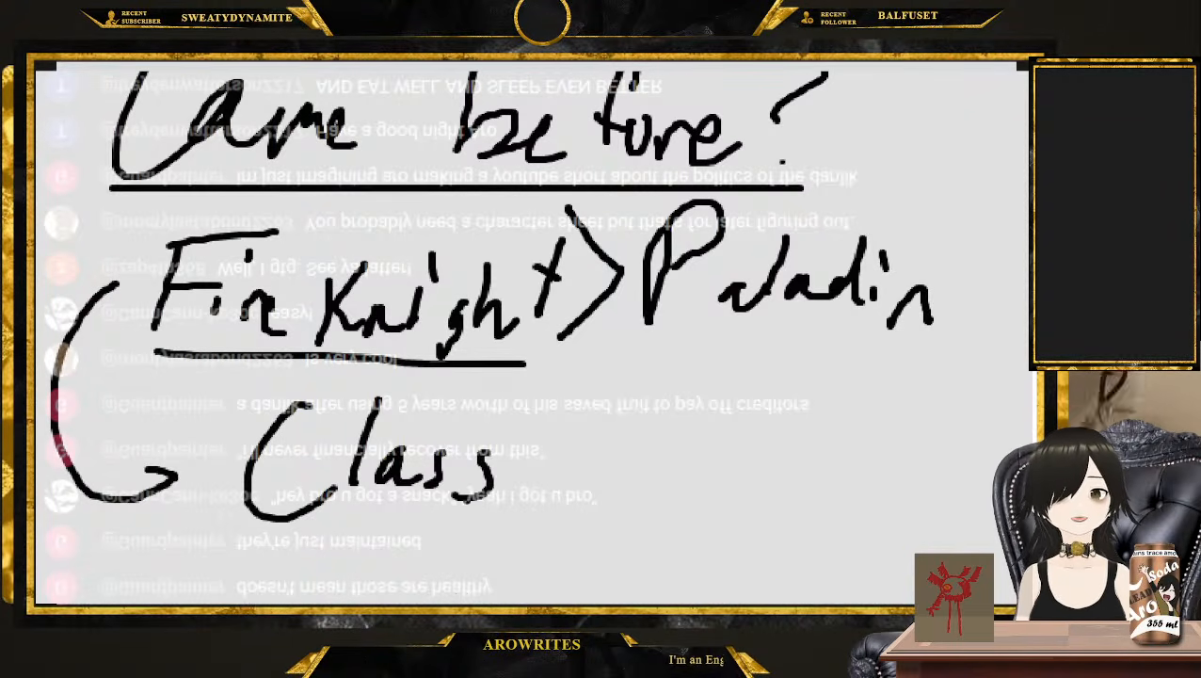
{"action": "mouse_move", "coordinate": [555, 478]}
{"action": "left_mouse_down"}
{"action": "mouse_move", "coordinate": [725, 387]}
{"action": "mouse_move", "coordinate": [749, 399]}
{"action": "left_mouse_up"}
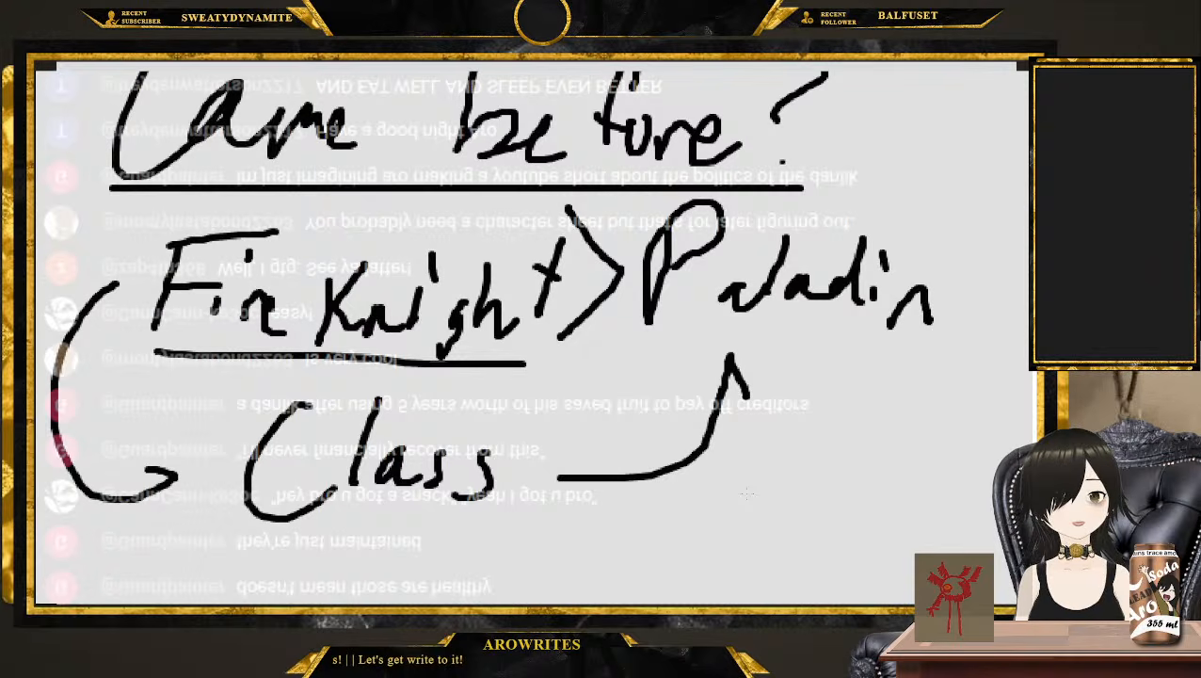
{"action": "left_click_drag", "start_coordinate": [162, 404], "coordinate": [242, 484]}
{"action": "left_click_drag", "start_coordinate": [233, 399], "coordinate": [174, 471]}
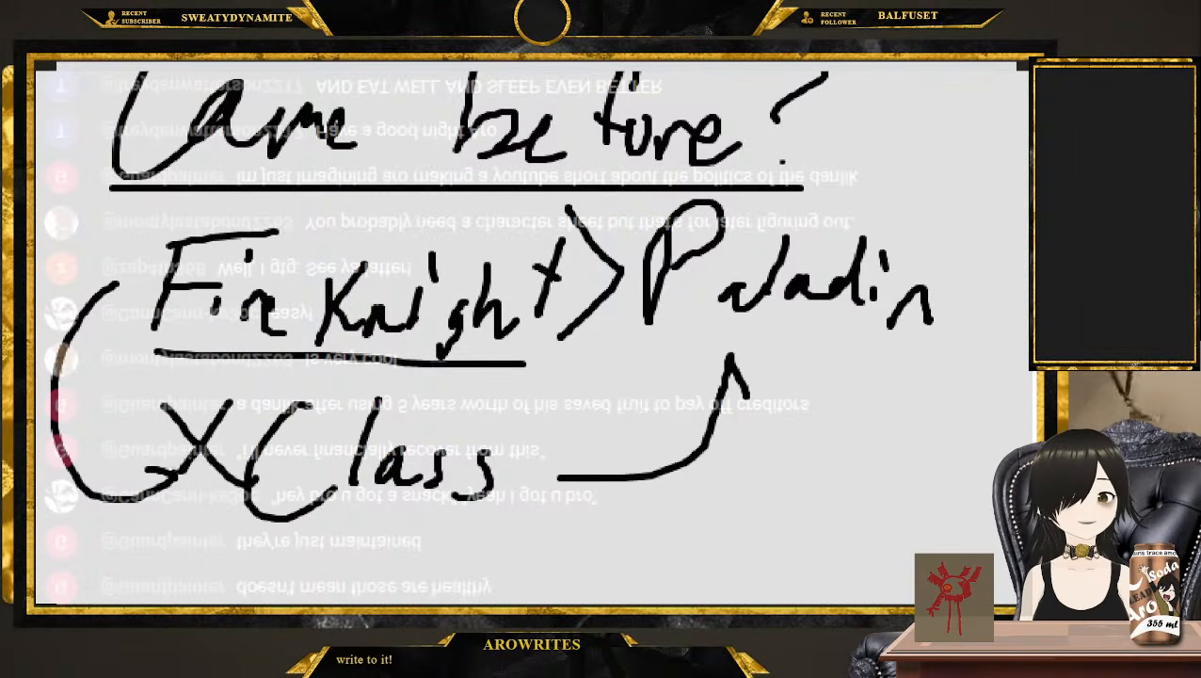
Draw a dividing line beneath the "Class" row and sketch four circles in a two-by-two arrangement below it
{"action": "scroll", "coordinate": [179, 475], "scroll_direction": "down", "scroll_amount": 2}
{"action": "left_click_drag", "start_coordinate": [91, 456], "coordinate": [739, 430]}
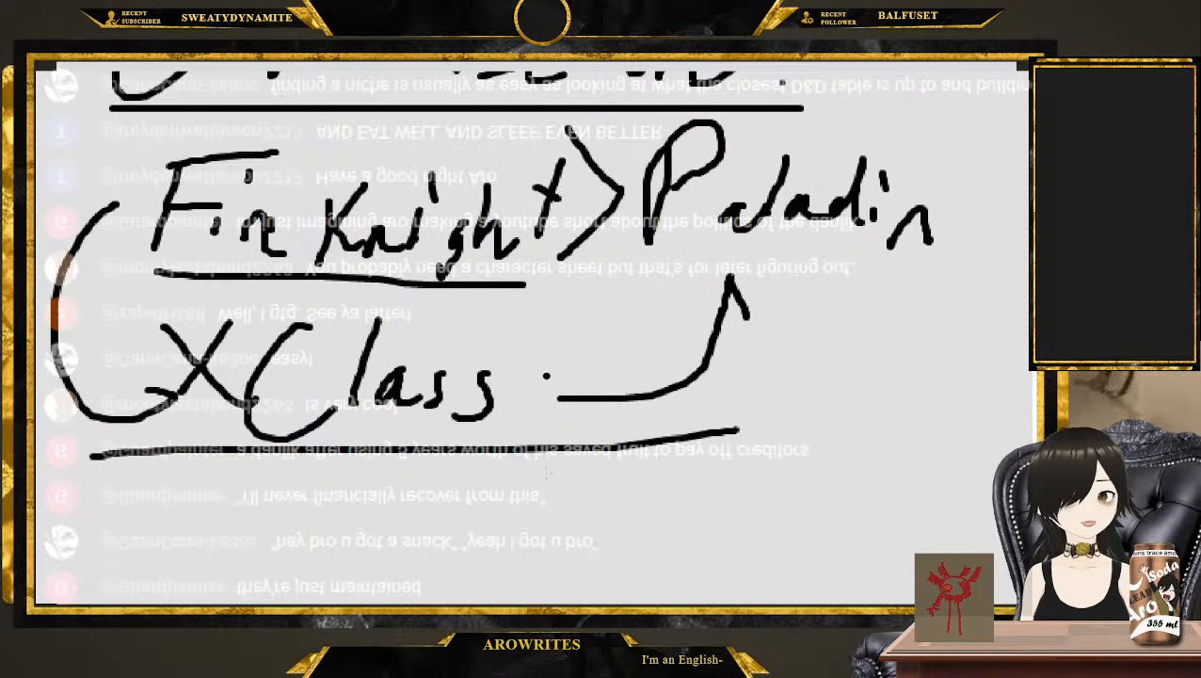
{"action": "scroll", "coordinate": [432, 376], "scroll_direction": "down", "scroll_amount": 6}
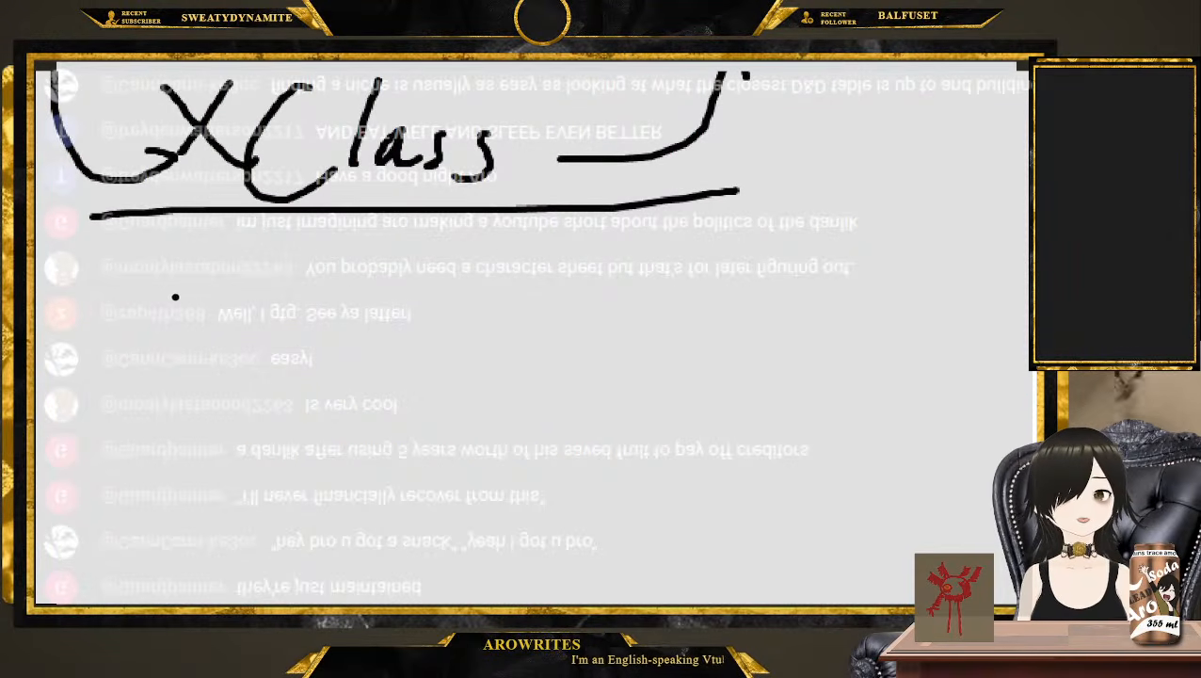
{"action": "mouse_move", "coordinate": [306, 247]}
{"action": "left_mouse_down"}
{"action": "mouse_move", "coordinate": [221, 306]}
{"action": "mouse_move", "coordinate": [325, 223]}
{"action": "left_mouse_up"}
{"action": "left_click_drag", "start_coordinate": [571, 252], "coordinate": [556, 264]}
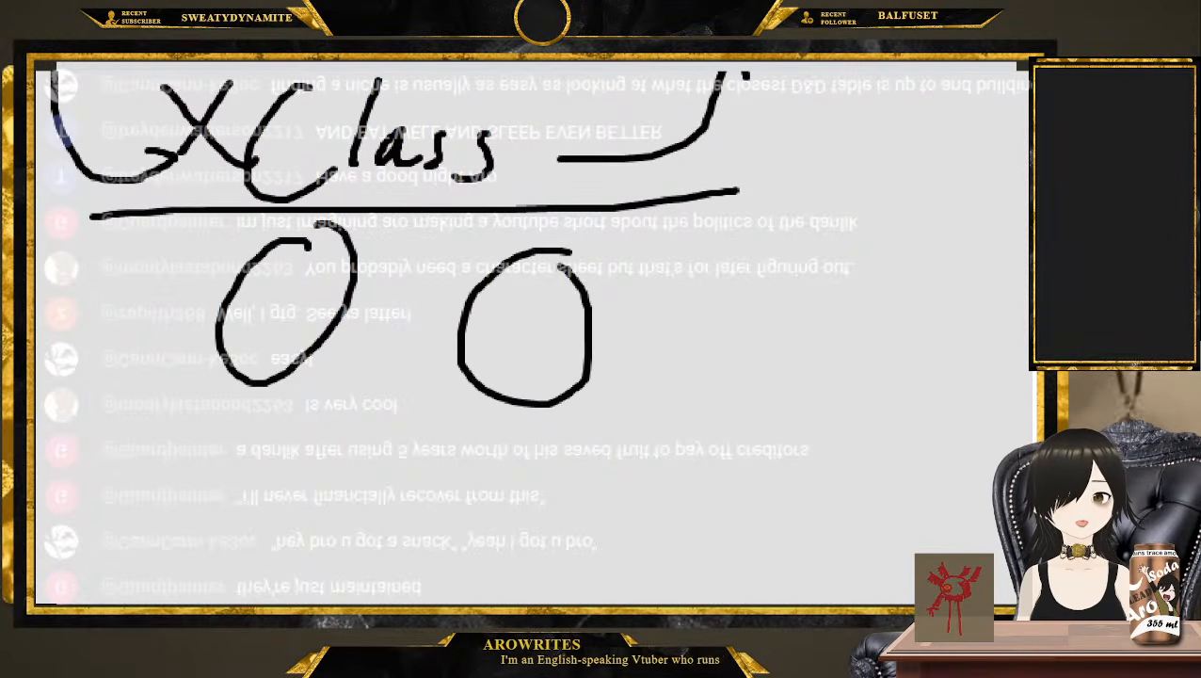
{"action": "left_click_drag", "start_coordinate": [306, 416], "coordinate": [321, 396]}
{"action": "left_click_drag", "start_coordinate": [531, 435], "coordinate": [496, 440]}
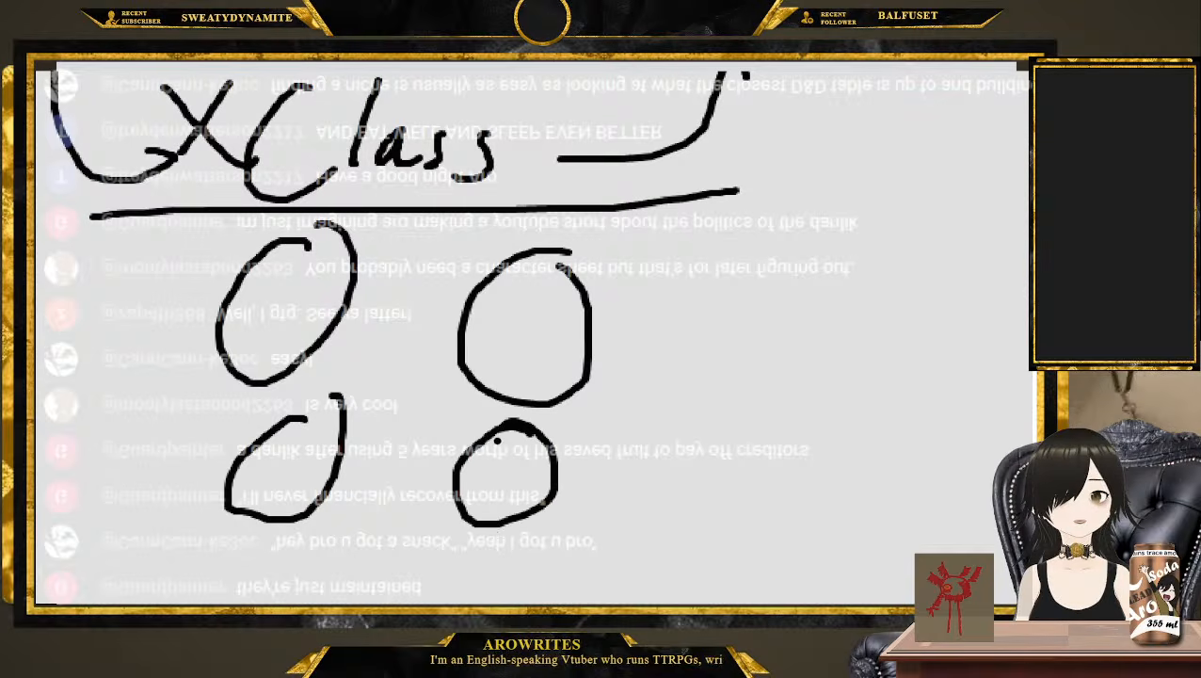
Connect the four circles to one another with brackets along the outer sides and two crossing diagonal lines
{"action": "scroll", "coordinate": [496, 440], "scroll_direction": "down", "scroll_amount": 4}
{"action": "mouse_move", "coordinate": [207, 108]}
{"action": "left_mouse_down"}
{"action": "mouse_move", "coordinate": [188, 293]}
{"action": "mouse_move", "coordinate": [215, 293]}
{"action": "left_mouse_up"}
{"action": "mouse_move", "coordinate": [574, 146]}
{"action": "left_mouse_down"}
{"action": "mouse_move", "coordinate": [602, 303]}
{"action": "mouse_move", "coordinate": [561, 300]}
{"action": "left_mouse_up"}
{"action": "scroll", "coordinate": [562, 397], "scroll_direction": "up", "scroll_amount": 2}
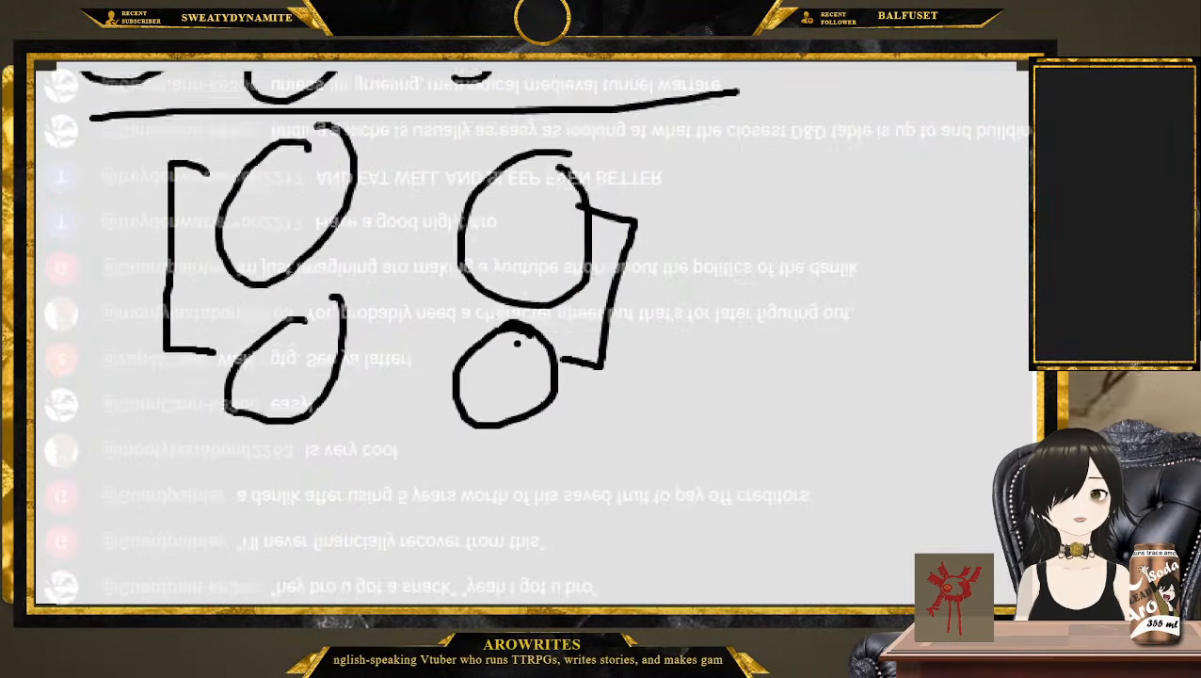
{"action": "mouse_move", "coordinate": [280, 454]}
{"action": "left_mouse_down"}
{"action": "mouse_move", "coordinate": [496, 489]}
{"action": "mouse_move", "coordinate": [496, 466]}
{"action": "left_mouse_up"}
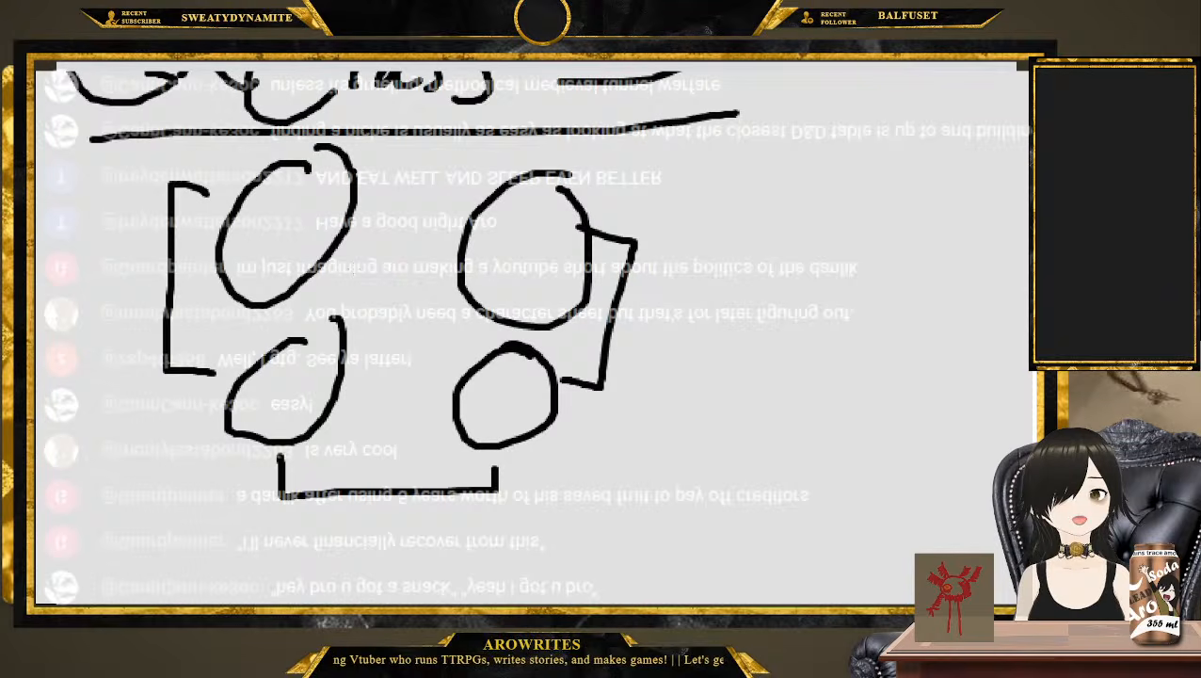
{"action": "mouse_move", "coordinate": [352, 171]}
{"action": "left_mouse_down"}
{"action": "mouse_move", "coordinate": [480, 151]}
{"action": "mouse_move", "coordinate": [493, 179]}
{"action": "left_mouse_up"}
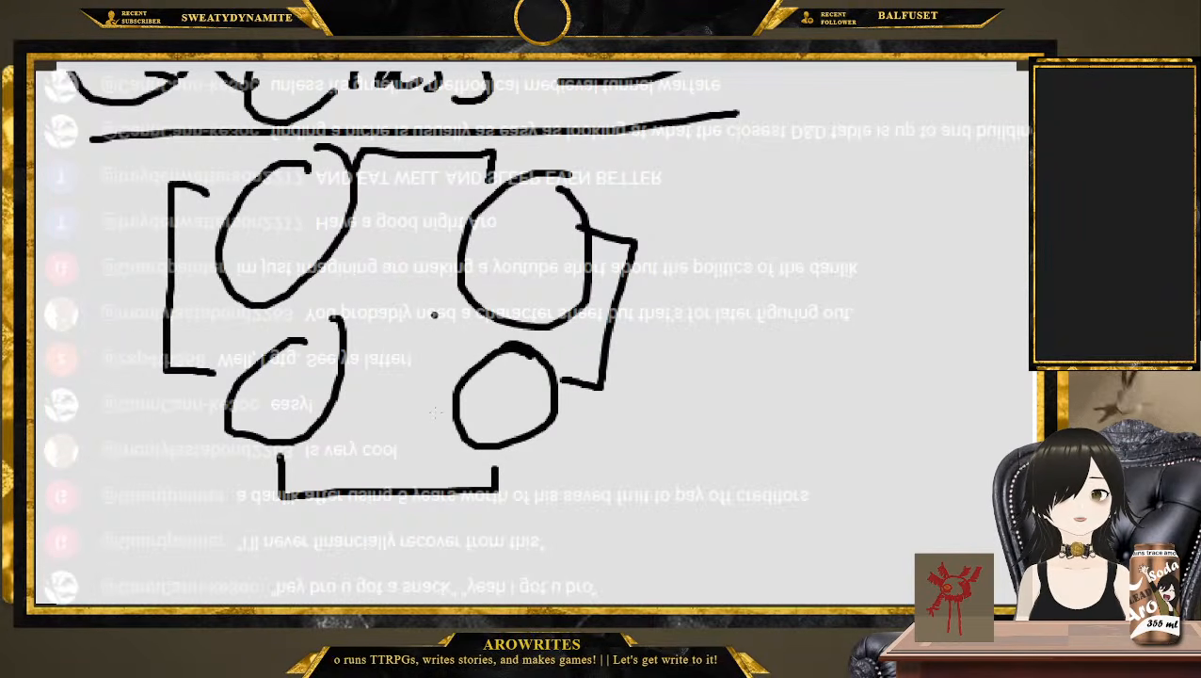
{"action": "left_click_drag", "start_coordinate": [456, 286], "coordinate": [350, 350]}
{"action": "left_click_drag", "start_coordinate": [337, 243], "coordinate": [468, 363]}
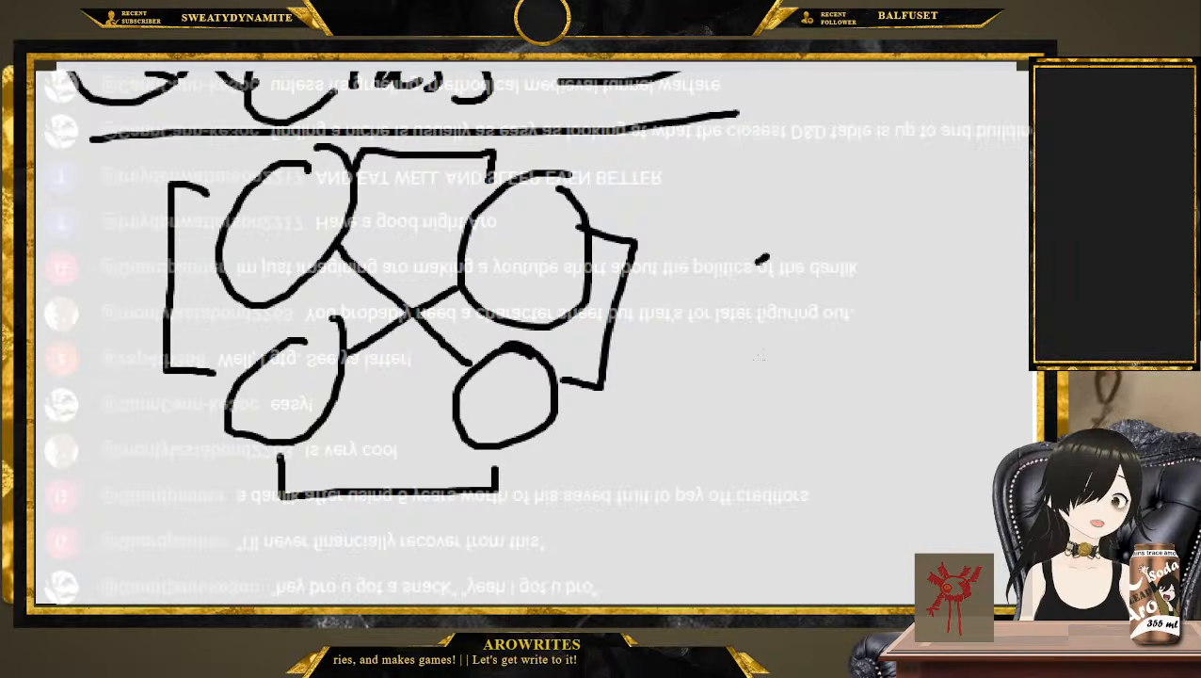
Handwrite "Class" beside the diagram of connected circles
{"action": "left_click_drag", "start_coordinate": [765, 257], "coordinate": [787, 368]}
{"action": "mouse_move", "coordinate": [835, 228]}
{"action": "left_mouse_down"}
{"action": "mouse_move", "coordinate": [780, 369]}
{"action": "mouse_move", "coordinate": [834, 378]}
{"action": "left_mouse_up"}
{"action": "left_click_drag", "start_coordinate": [840, 341], "coordinate": [843, 388]}
{"action": "mouse_move", "coordinate": [891, 348]}
{"action": "left_mouse_down"}
{"action": "mouse_move", "coordinate": [885, 382]}
{"action": "mouse_move", "coordinate": [853, 385]}
{"action": "left_mouse_up"}
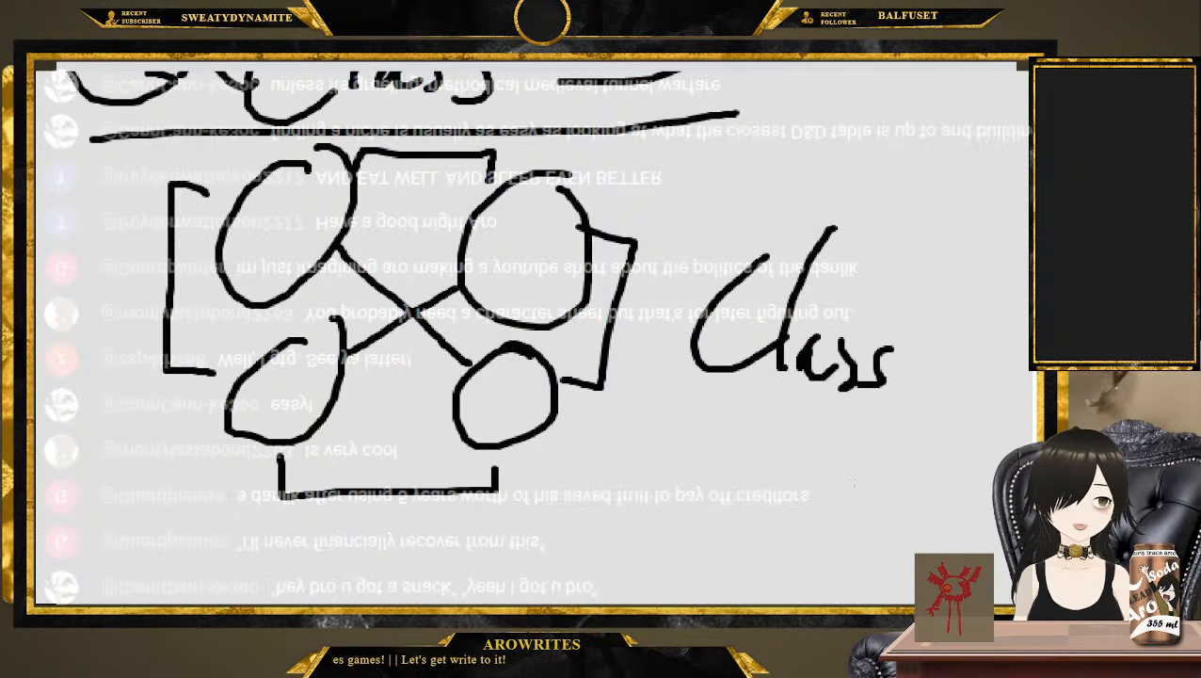
{"action": "left_click", "coordinate": [883, 415]}
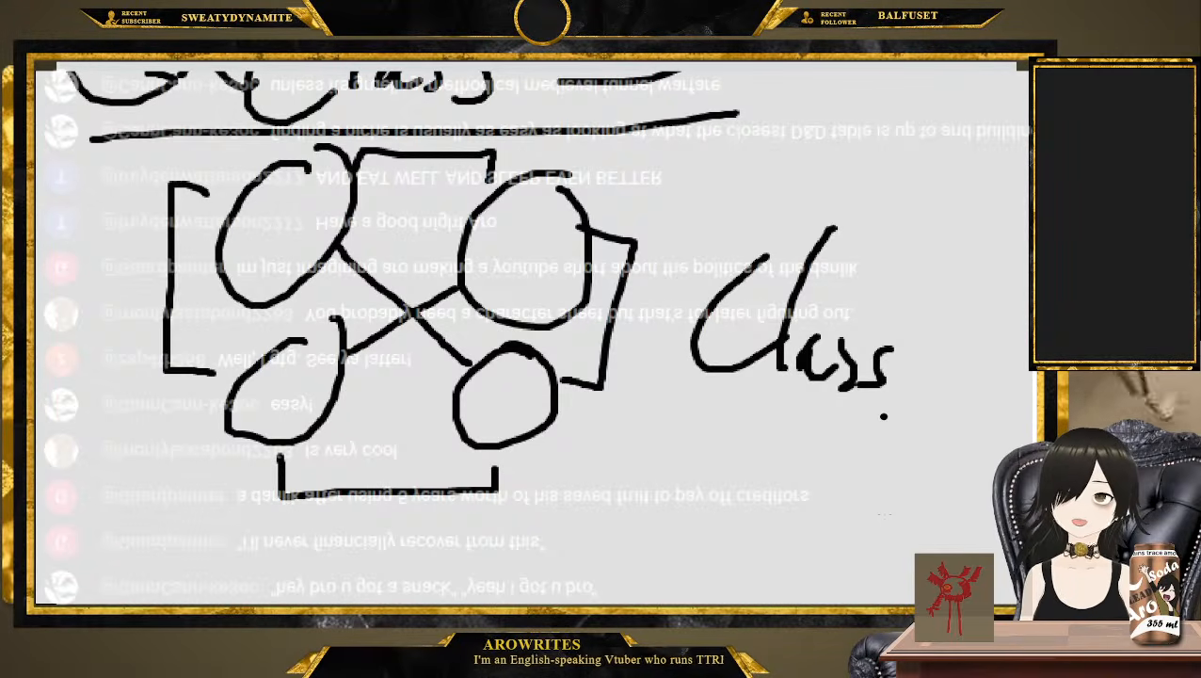
Clear the whiteboard and handwrite "Synth_Op()" across its upper part
{"action": "key", "text": "Escape"}
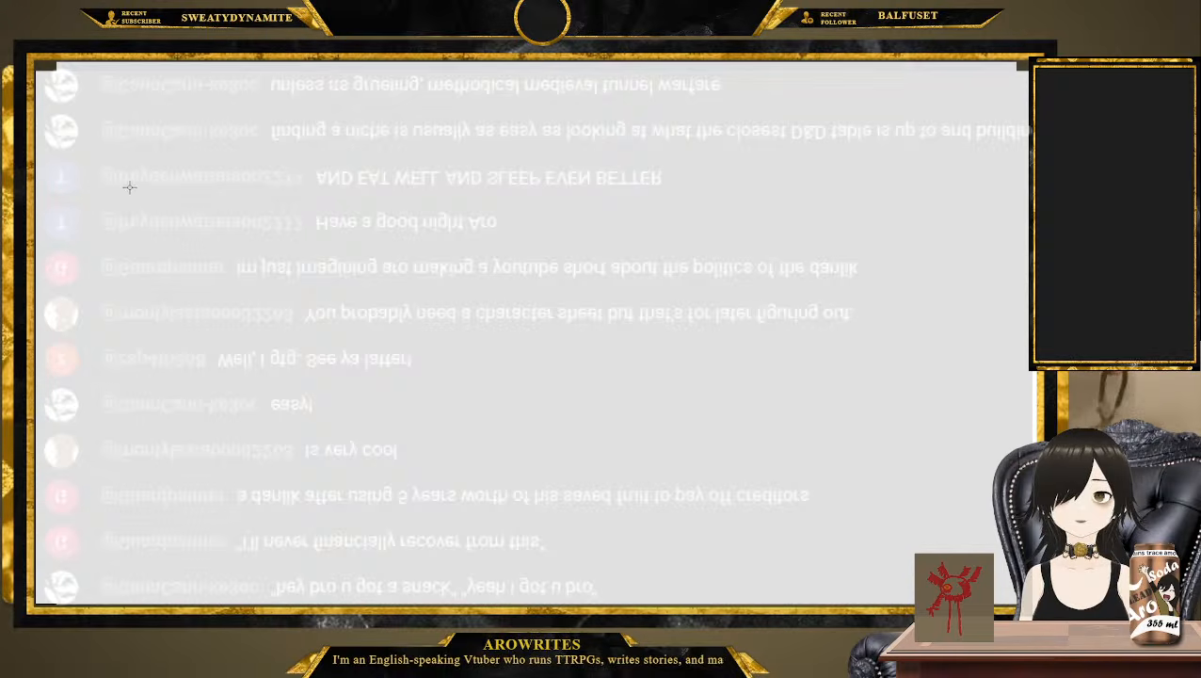
{"action": "left_click_drag", "start_coordinate": [271, 143], "coordinate": [193, 240]}
{"action": "mouse_move", "coordinate": [254, 206]}
{"action": "left_mouse_down"}
{"action": "mouse_move", "coordinate": [285, 219]}
{"action": "mouse_move", "coordinate": [222, 294]}
{"action": "left_mouse_up"}
{"action": "mouse_move", "coordinate": [292, 227]}
{"action": "left_mouse_down"}
{"action": "mouse_move", "coordinate": [289, 243]}
{"action": "mouse_move", "coordinate": [351, 224]}
{"action": "left_mouse_up"}
{"action": "mouse_move", "coordinate": [403, 151]}
{"action": "left_mouse_down"}
{"action": "mouse_move", "coordinate": [375, 225]}
{"action": "mouse_move", "coordinate": [438, 211]}
{"action": "mouse_move", "coordinate": [517, 219]}
{"action": "left_mouse_up"}
{"action": "mouse_move", "coordinate": [563, 168]}
{"action": "left_mouse_down"}
{"action": "mouse_move", "coordinate": [554, 172]}
{"action": "mouse_move", "coordinate": [569, 160]}
{"action": "left_mouse_up"}
{"action": "mouse_move", "coordinate": [612, 158]}
{"action": "left_mouse_down"}
{"action": "mouse_move", "coordinate": [577, 243]}
{"action": "mouse_move", "coordinate": [619, 215]}
{"action": "left_mouse_up"}
{"action": "key", "text": "ctrl+z"}
{"action": "mouse_move", "coordinate": [681, 143]}
{"action": "left_mouse_down"}
{"action": "mouse_move", "coordinate": [672, 223]}
{"action": "mouse_move", "coordinate": [702, 226]}
{"action": "left_mouse_up"}
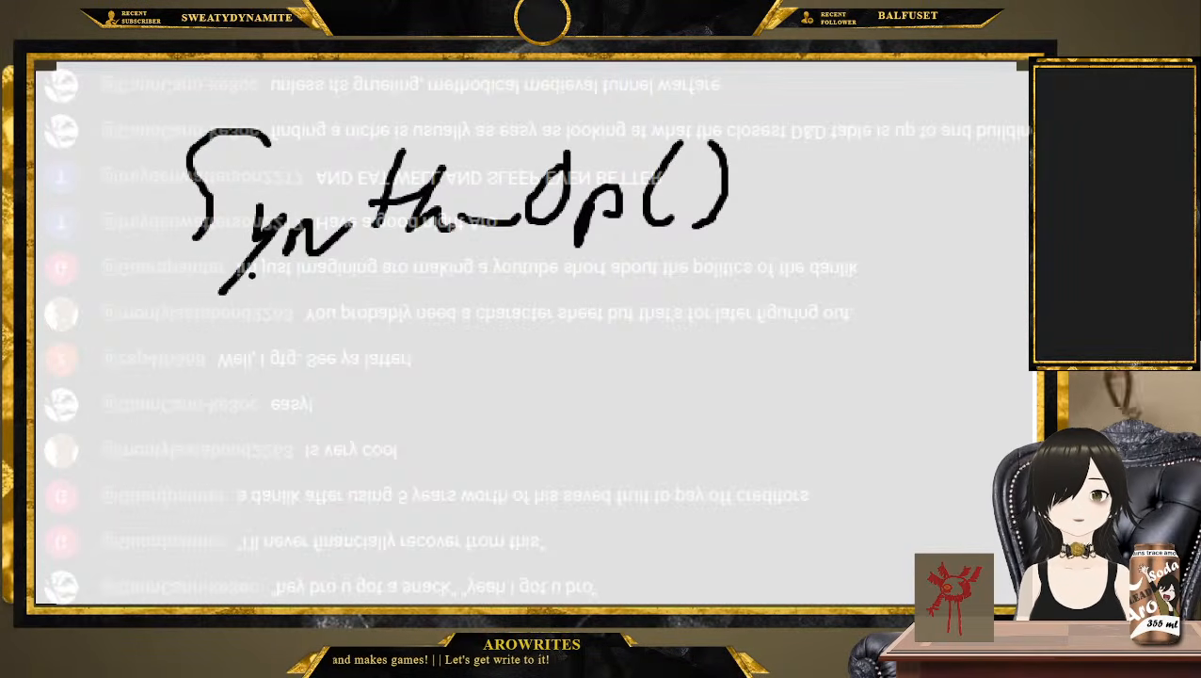
Handwrite "Xeneolithic" on the line beneath "Synth_Op()"
{"action": "left_click_drag", "start_coordinate": [251, 274], "coordinate": [255, 376]}
{"action": "mouse_move", "coordinate": [292, 294]}
{"action": "left_mouse_down"}
{"action": "mouse_move", "coordinate": [283, 351]}
{"action": "mouse_move", "coordinate": [339, 370]}
{"action": "mouse_move", "coordinate": [402, 367]}
{"action": "mouse_move", "coordinate": [447, 302]}
{"action": "mouse_move", "coordinate": [495, 294]}
{"action": "mouse_move", "coordinate": [517, 357]}
{"action": "mouse_move", "coordinate": [538, 360]}
{"action": "left_mouse_up"}
{"action": "left_click", "coordinate": [541, 296]}
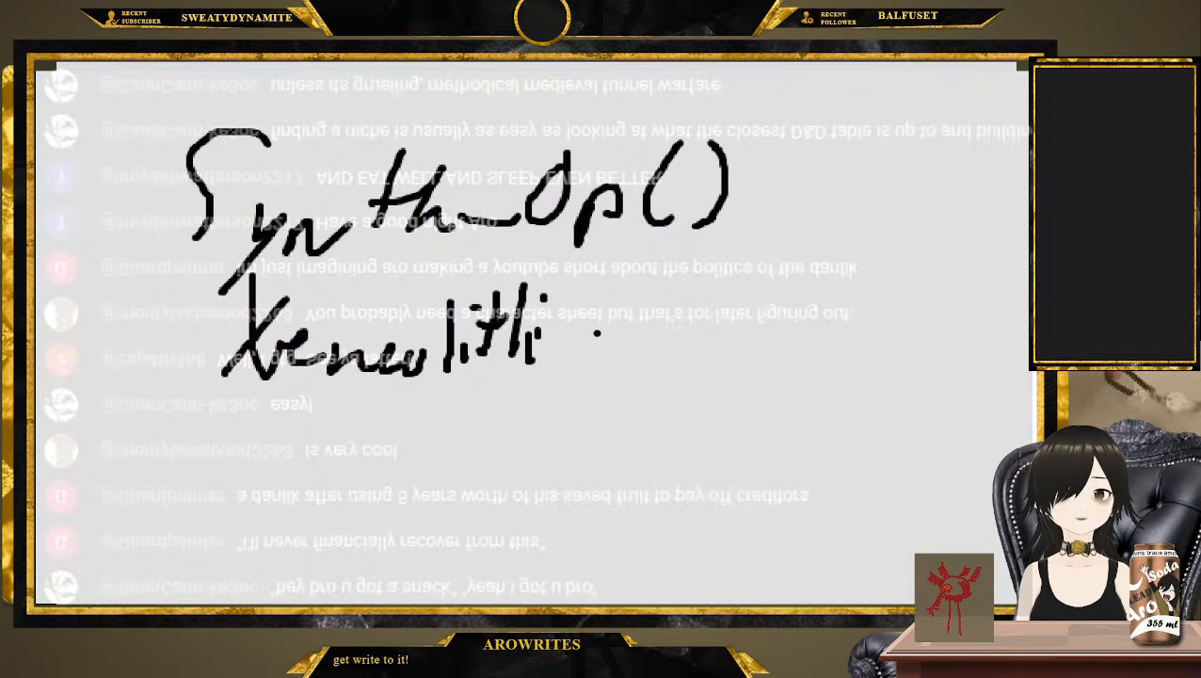
{"action": "left_click_drag", "start_coordinate": [599, 331], "coordinate": [557, 371]}
Handwrite "Bad Deals" as the third entry beneath "Xeneolithic"
{"action": "mouse_move", "coordinate": [223, 494]}
{"action": "left_mouse_down"}
{"action": "mouse_move", "coordinate": [282, 457]}
{"action": "mouse_move", "coordinate": [322, 481]}
{"action": "mouse_move", "coordinate": [394, 422]}
{"action": "mouse_move", "coordinate": [463, 504]}
{"action": "left_mouse_up"}
{"action": "left_click_drag", "start_coordinate": [465, 422], "coordinate": [460, 497]}
{"action": "mouse_move", "coordinate": [514, 471]}
{"action": "left_mouse_down"}
{"action": "mouse_move", "coordinate": [537, 495]}
{"action": "mouse_move", "coordinate": [591, 493]}
{"action": "left_mouse_up"}
{"action": "left_click_drag", "start_coordinate": [606, 380], "coordinate": [612, 497]}
{"action": "left_click_drag", "start_coordinate": [644, 452], "coordinate": [613, 486]}
Group the three entries with a curved bracket marked with an X, and underline "Synth_Op()"
{"action": "mouse_move", "coordinate": [764, 142]}
{"action": "left_mouse_down"}
{"action": "mouse_move", "coordinate": [798, 310]}
{"action": "mouse_move", "coordinate": [686, 461]}
{"action": "left_mouse_up"}
{"action": "left_click_drag", "start_coordinate": [825, 266], "coordinate": [890, 364]}
{"action": "left_click_drag", "start_coordinate": [896, 279], "coordinate": [802, 354]}
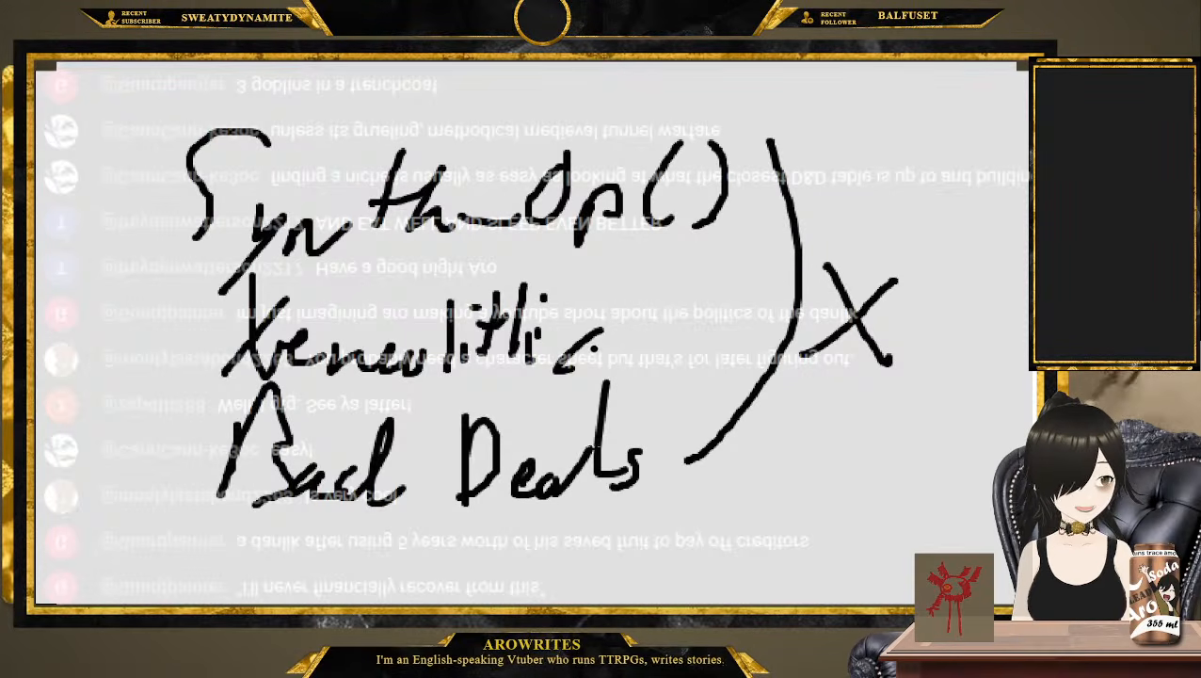
{"action": "mouse_move", "coordinate": [186, 266]}
{"action": "left_mouse_down"}
{"action": "mouse_move", "coordinate": [360, 270]}
{"action": "mouse_move", "coordinate": [717, 242]}
{"action": "left_mouse_up"}
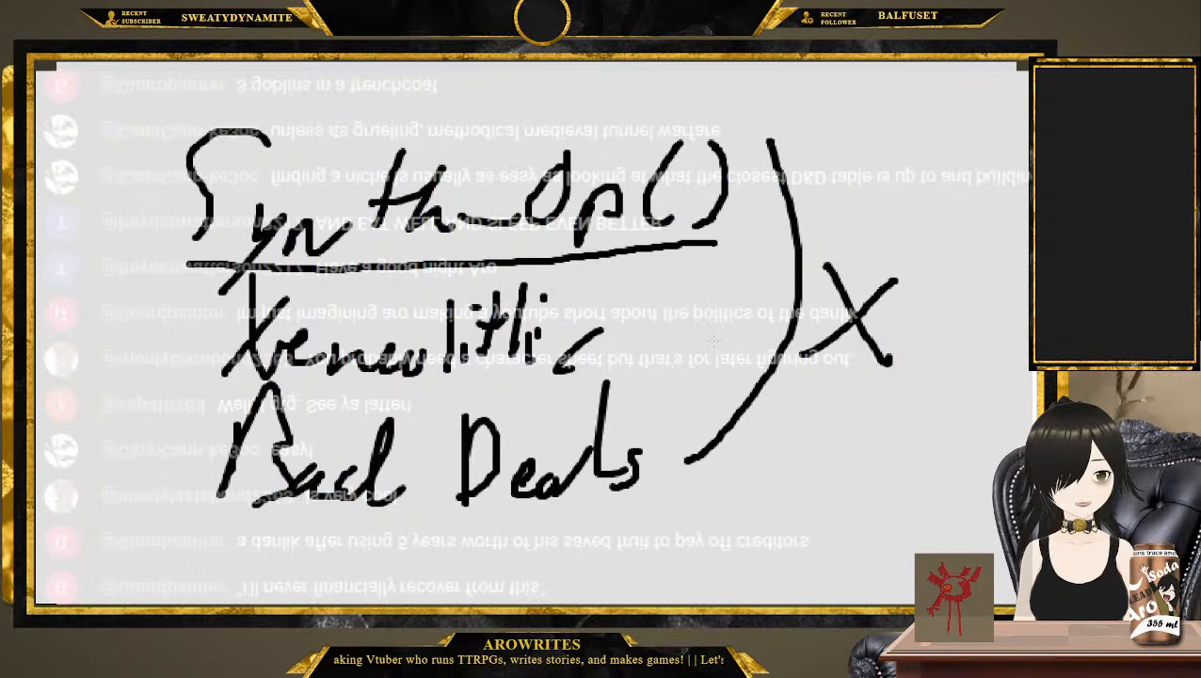